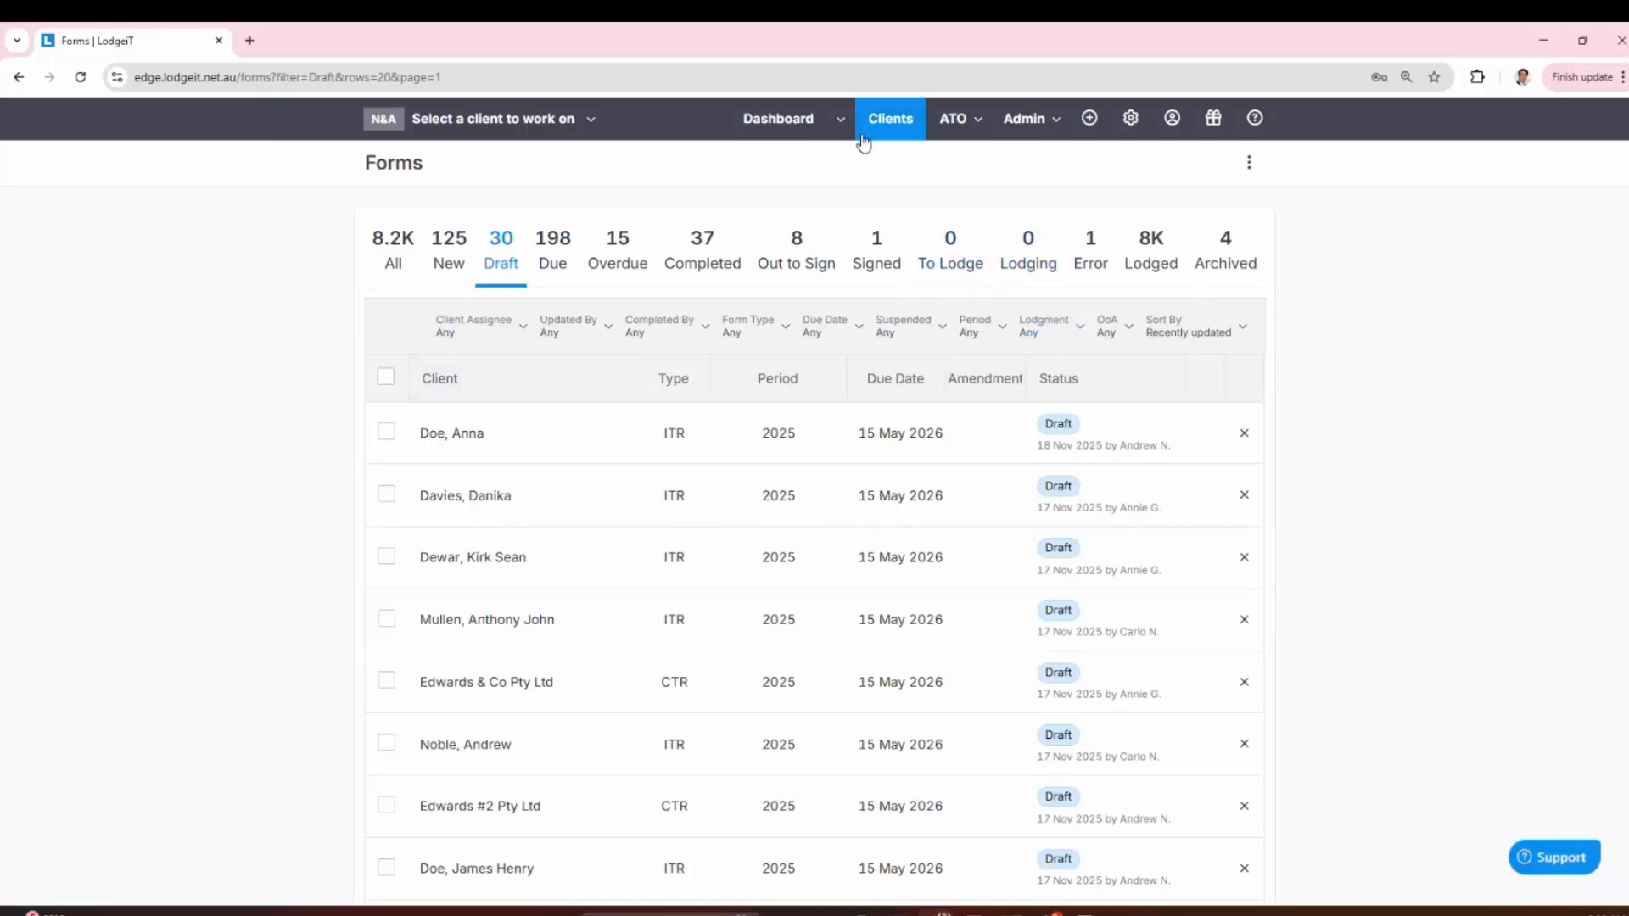
# Step: View the clients list, then open the organisation's Branding settings
pyautogui.click(889, 127)
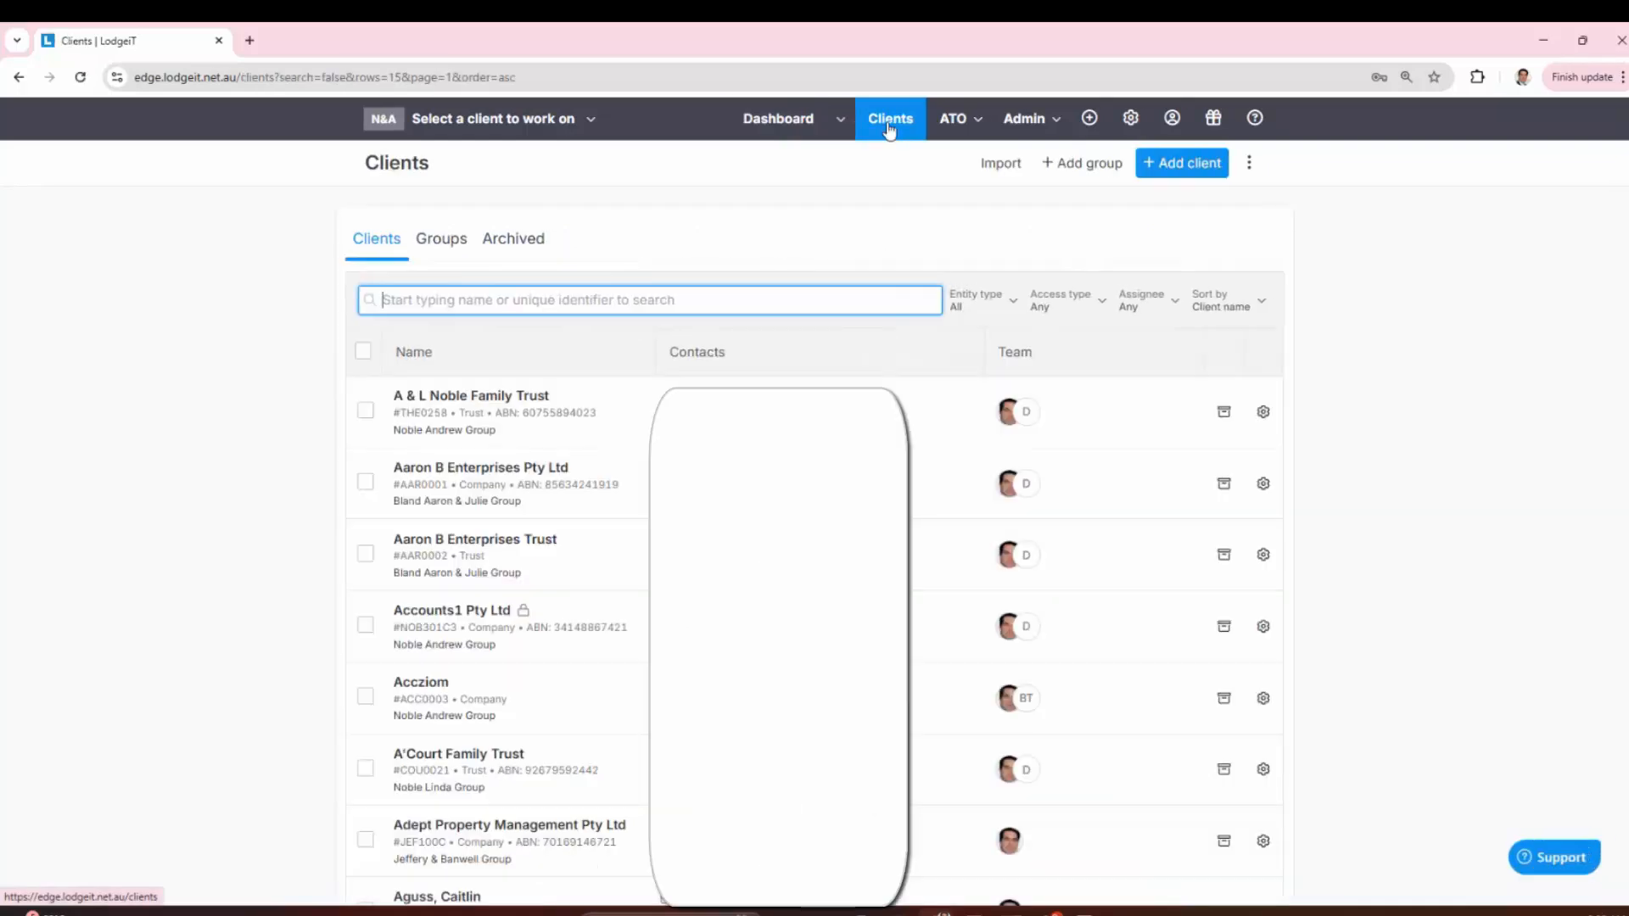
pyautogui.click(1130, 118)
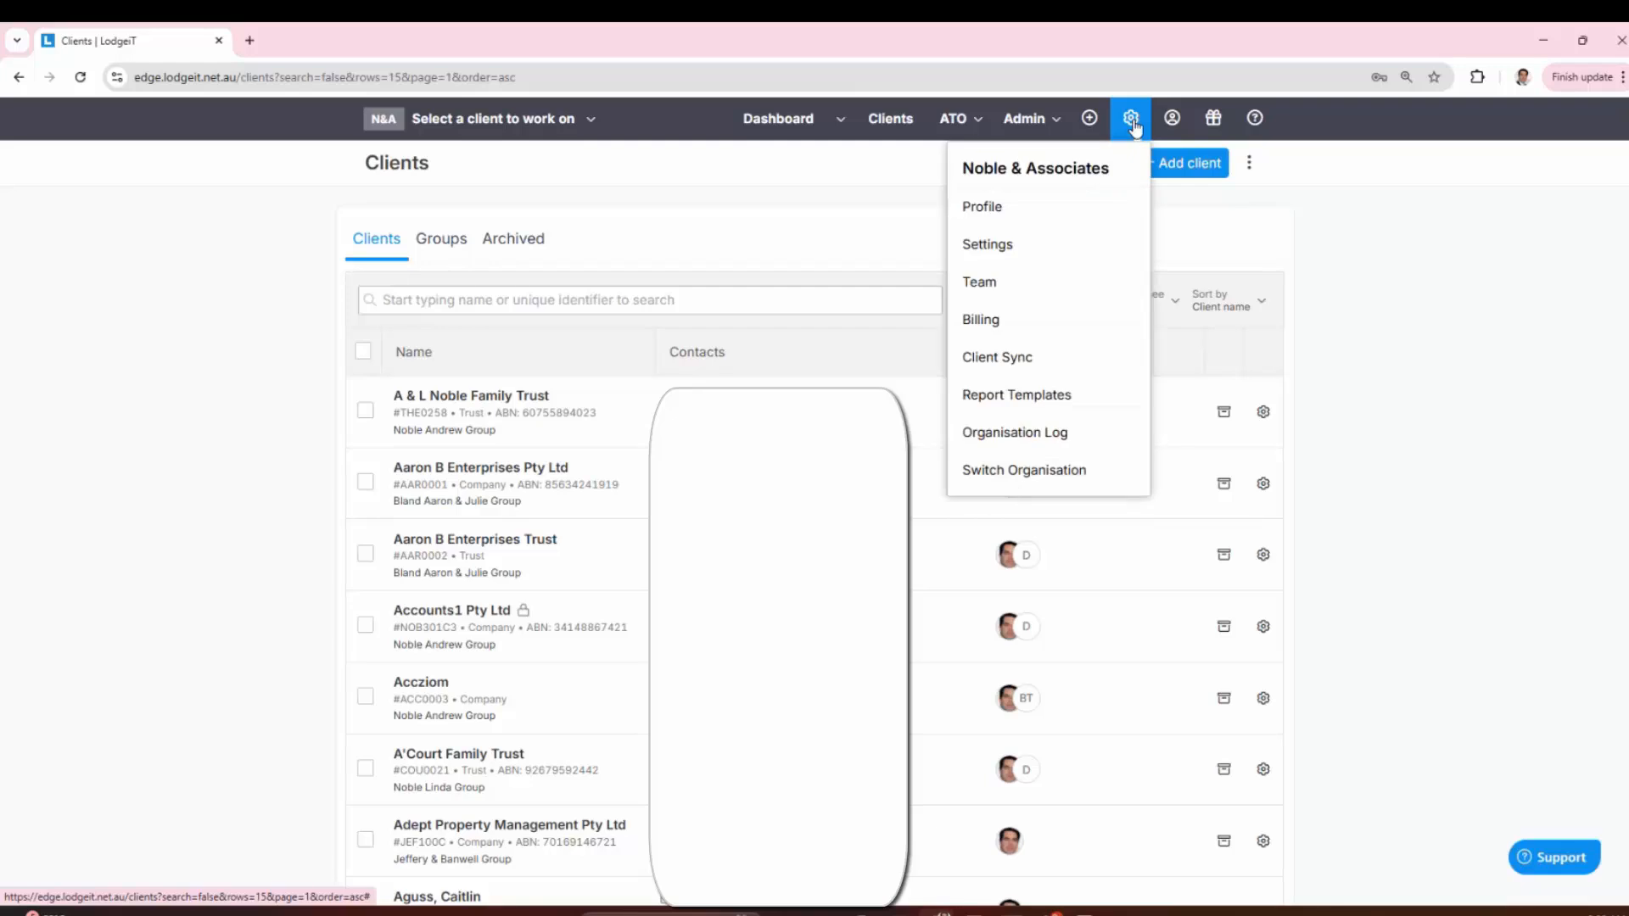
pyautogui.click(1023, 244)
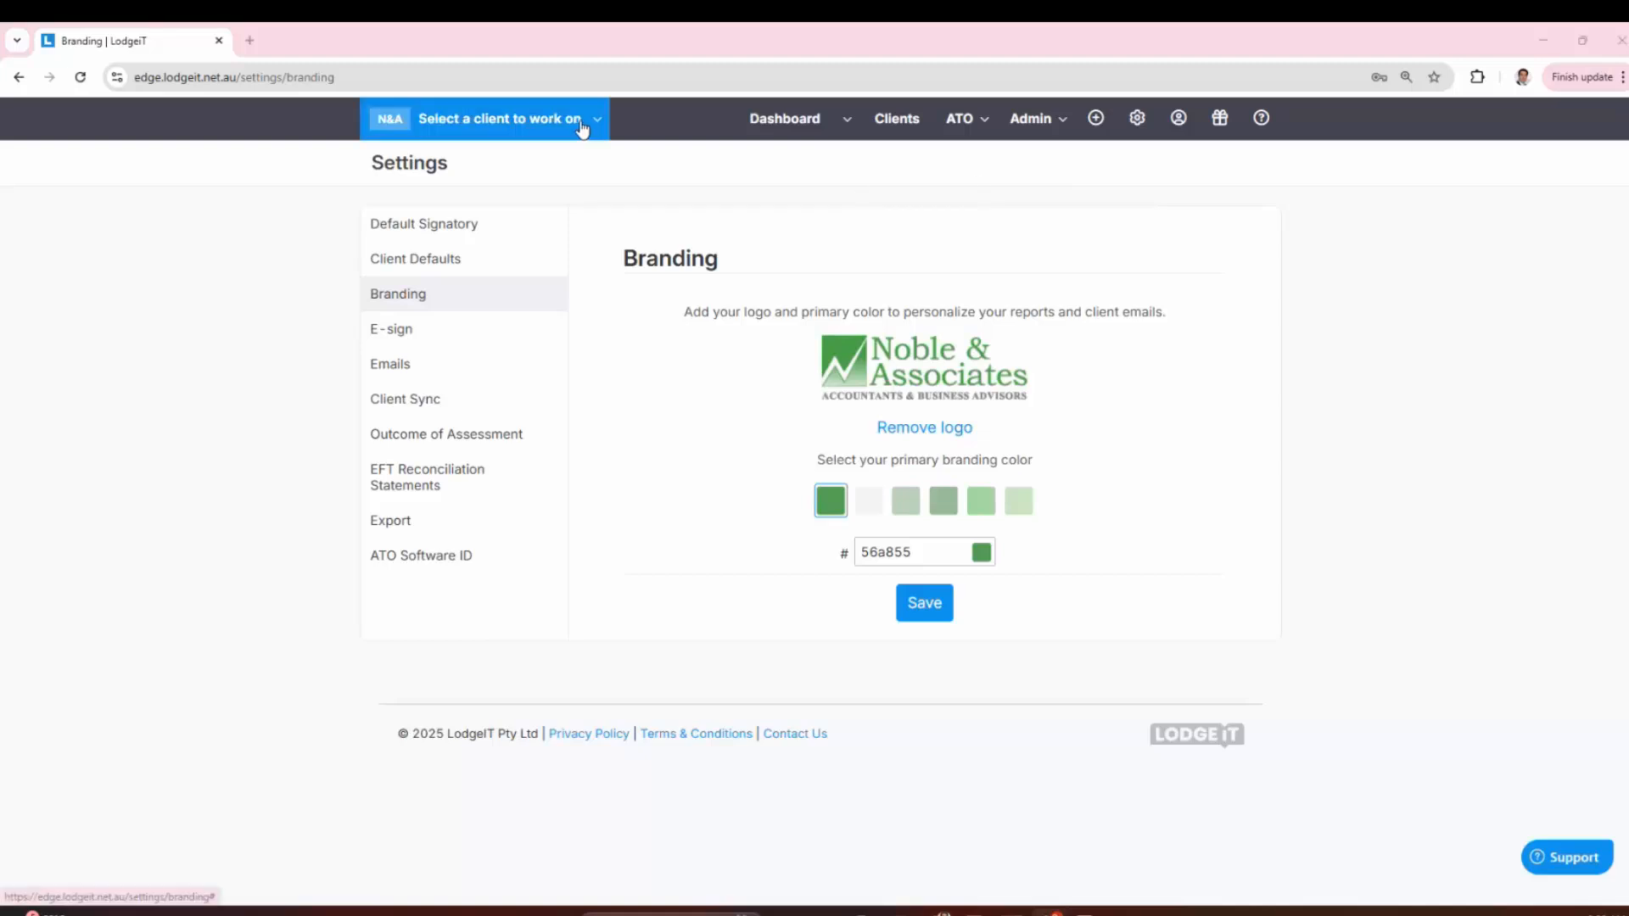
# Step: Look at the list of selectable clients, then go to the Forms dashboard
pyautogui.click(553, 134)
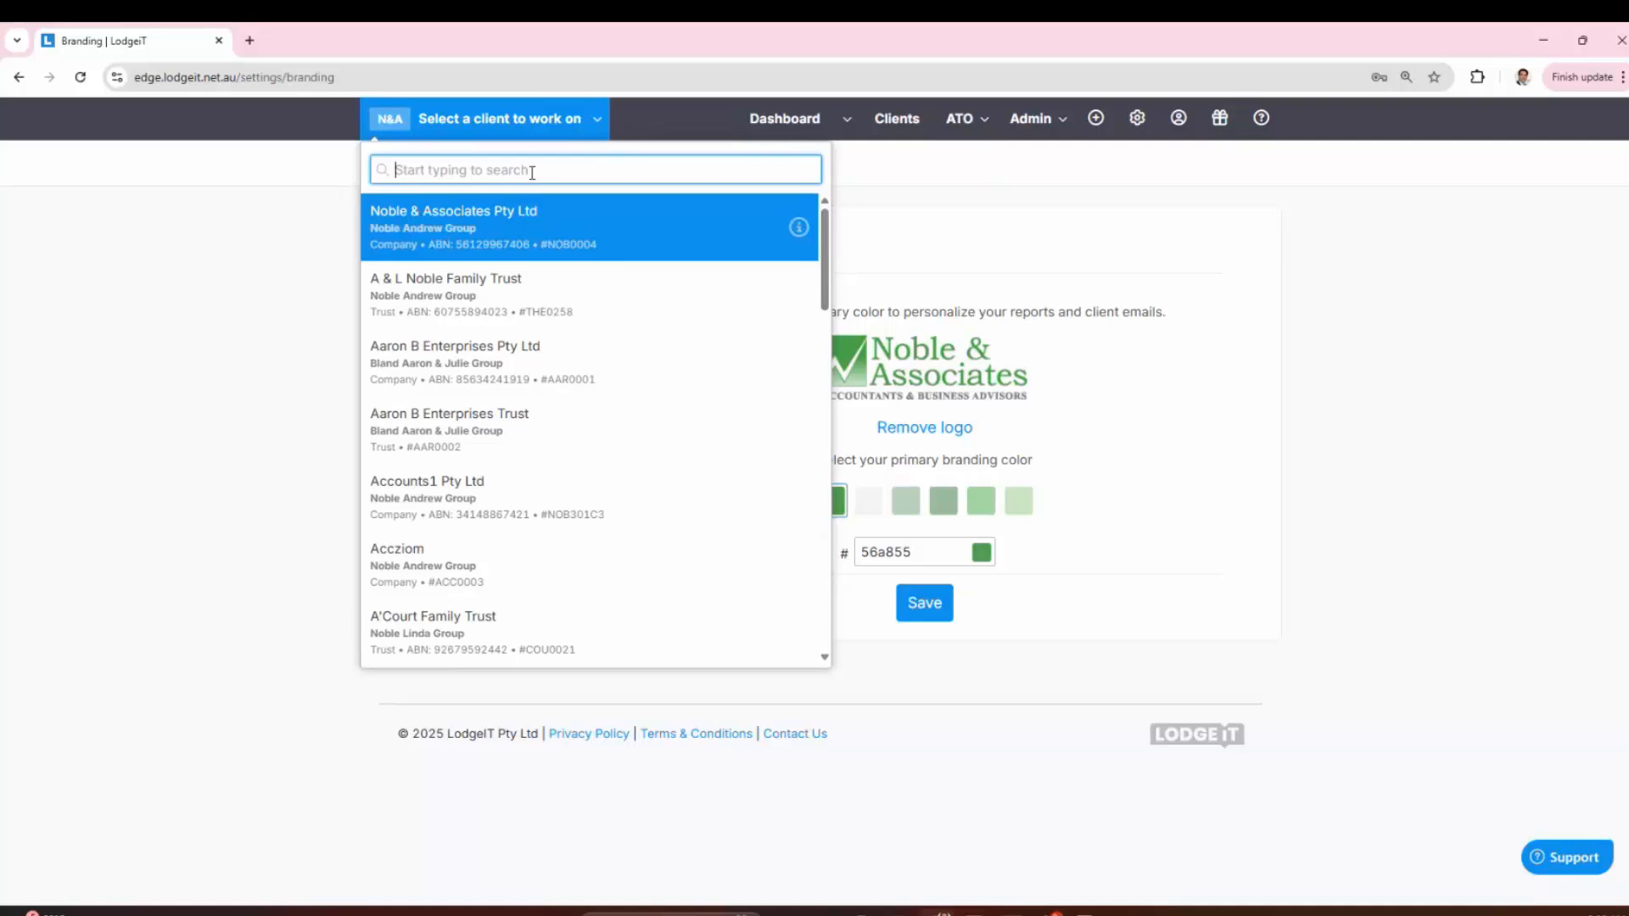
pyautogui.click(847, 118)
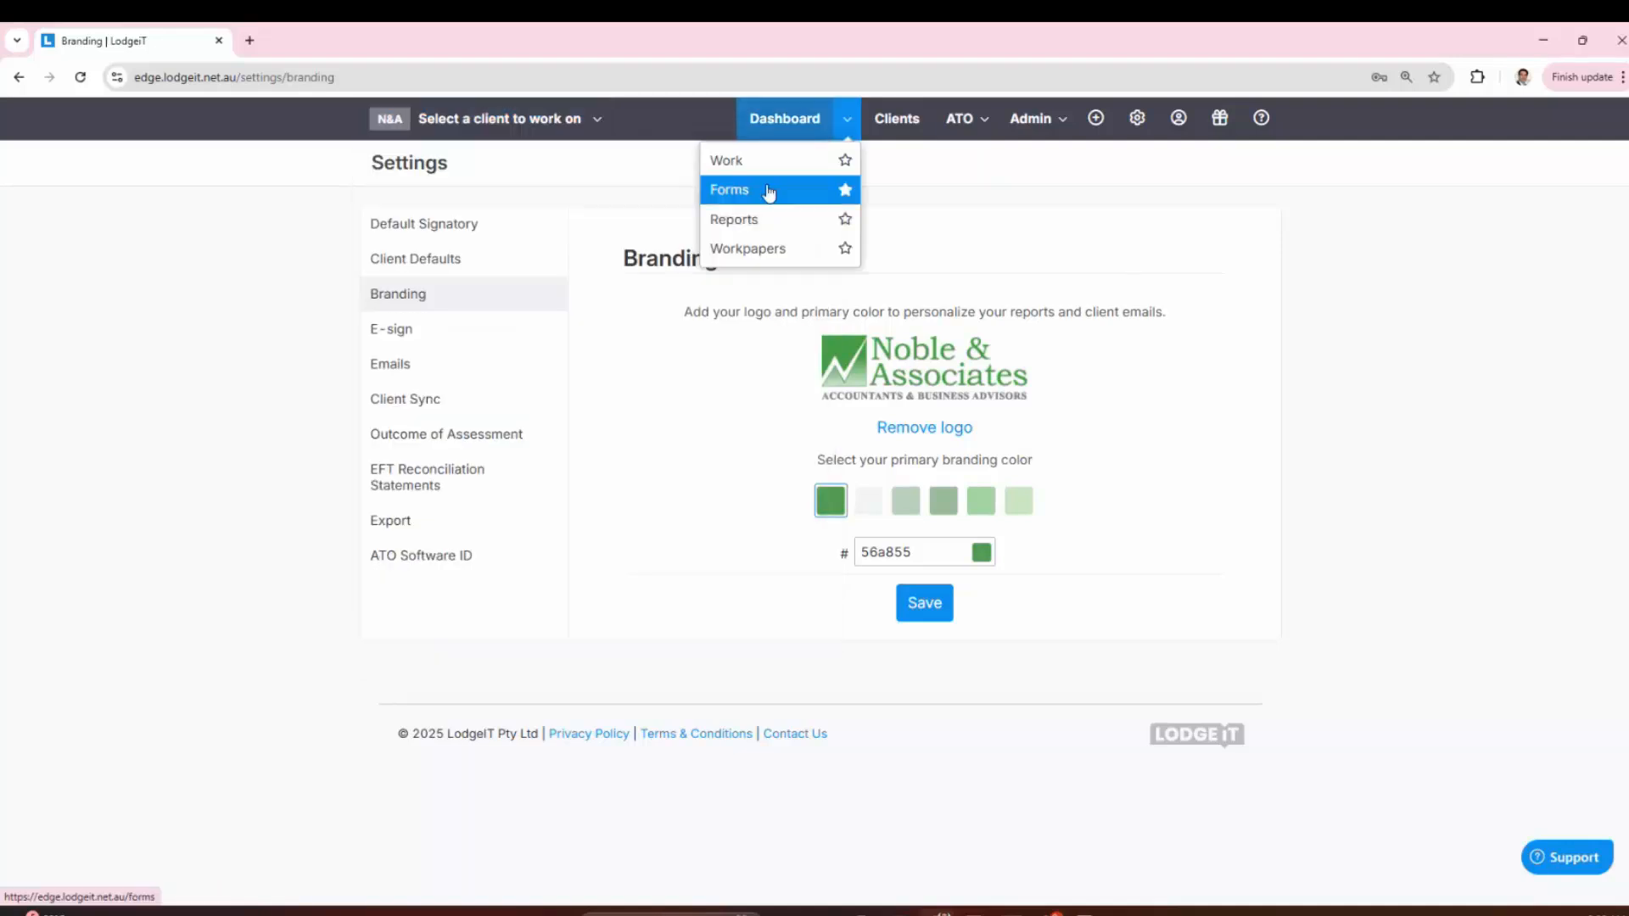
pyautogui.click(769, 192)
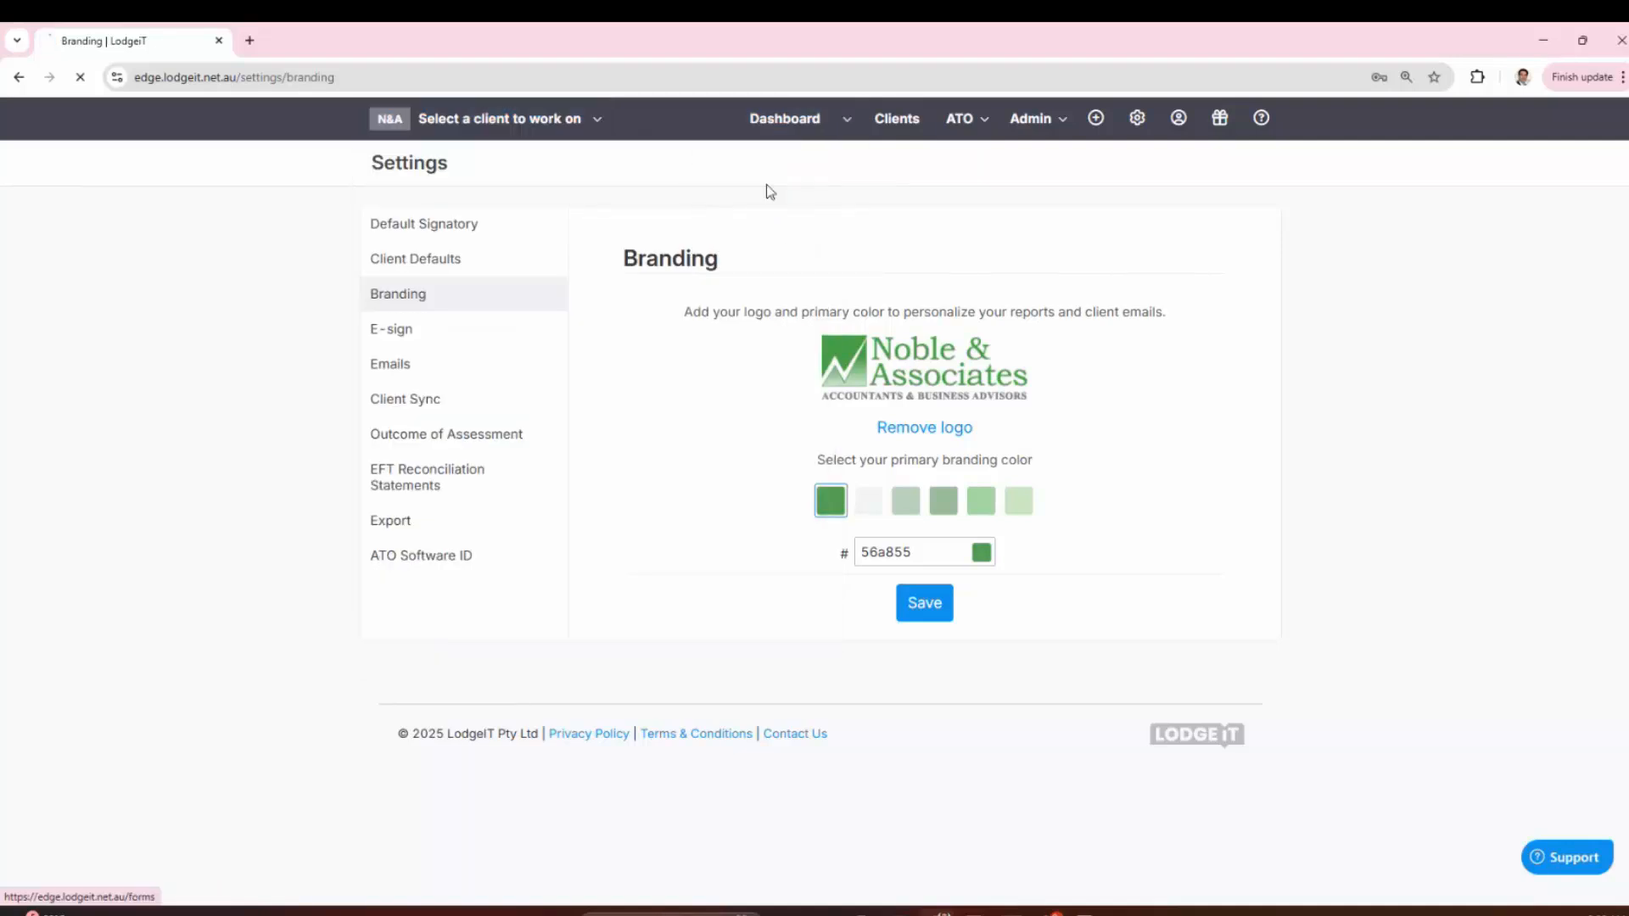
# Step: Look through the forms by status: New, Draft, Completed, Out to Sign and Signed
pyautogui.click(450, 255)
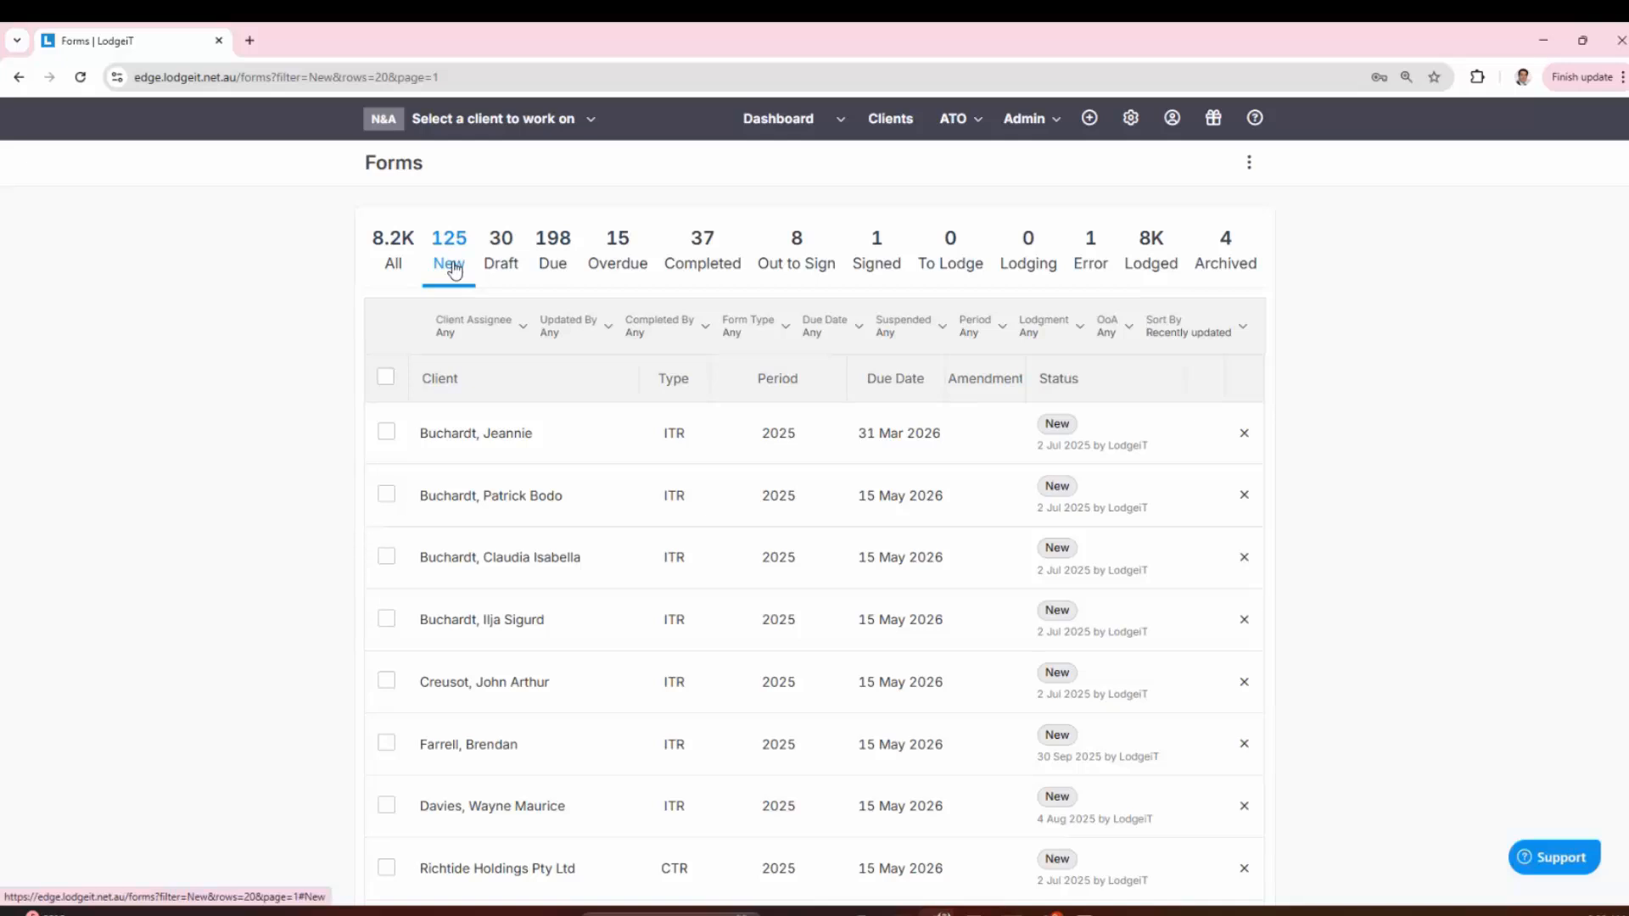
pyautogui.click(495, 263)
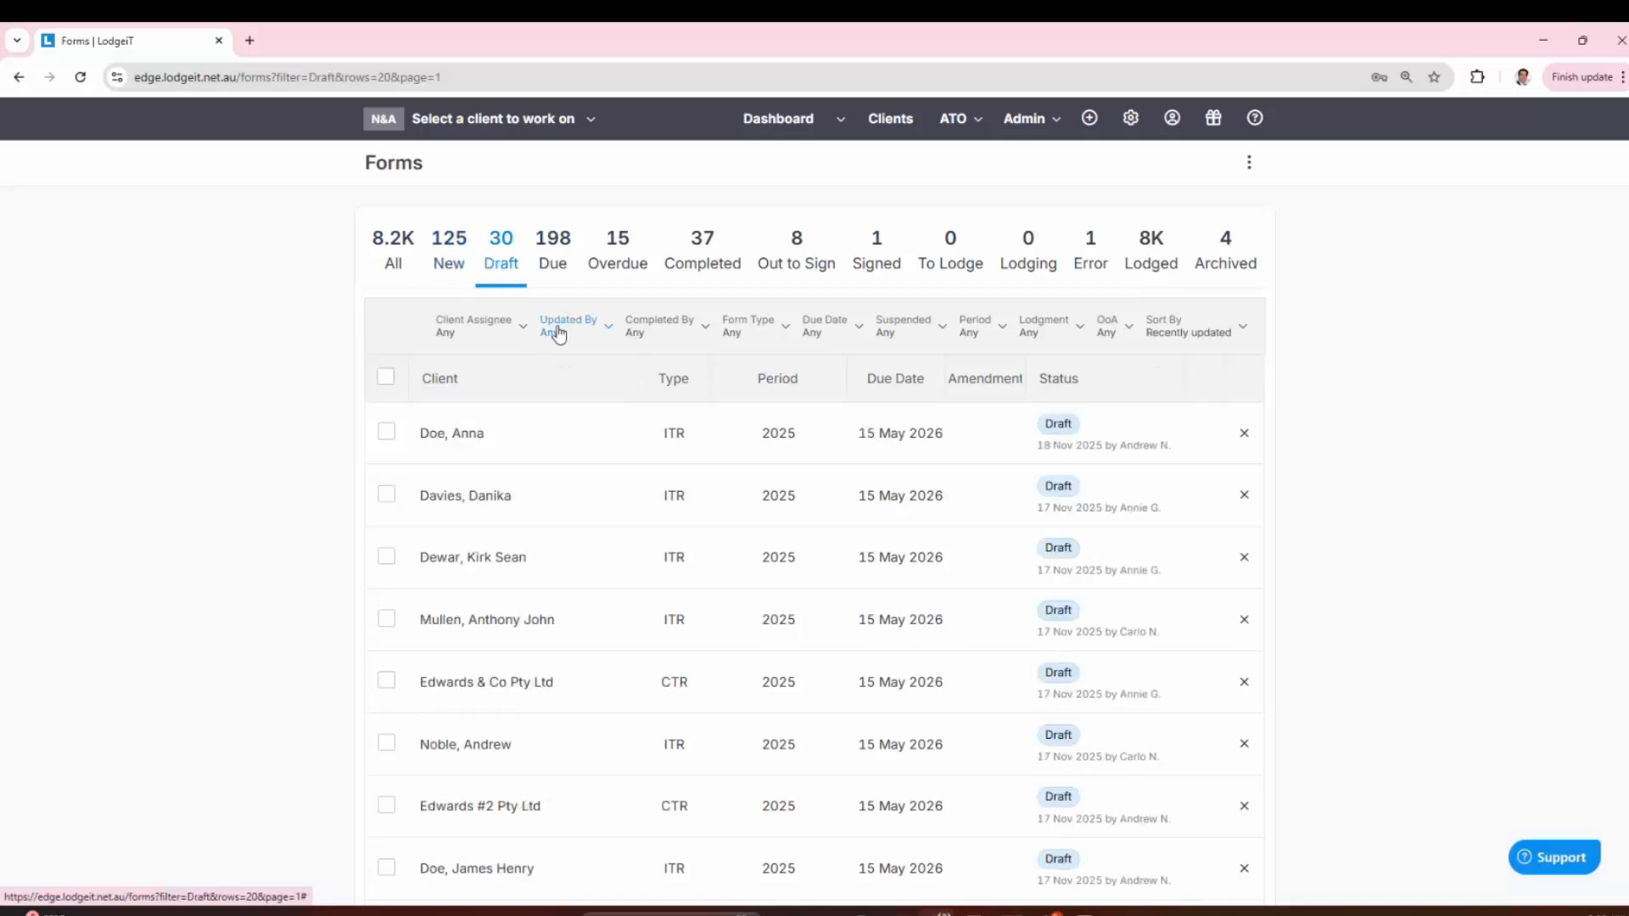
pyautogui.click(708, 261)
pyautogui.click(775, 264)
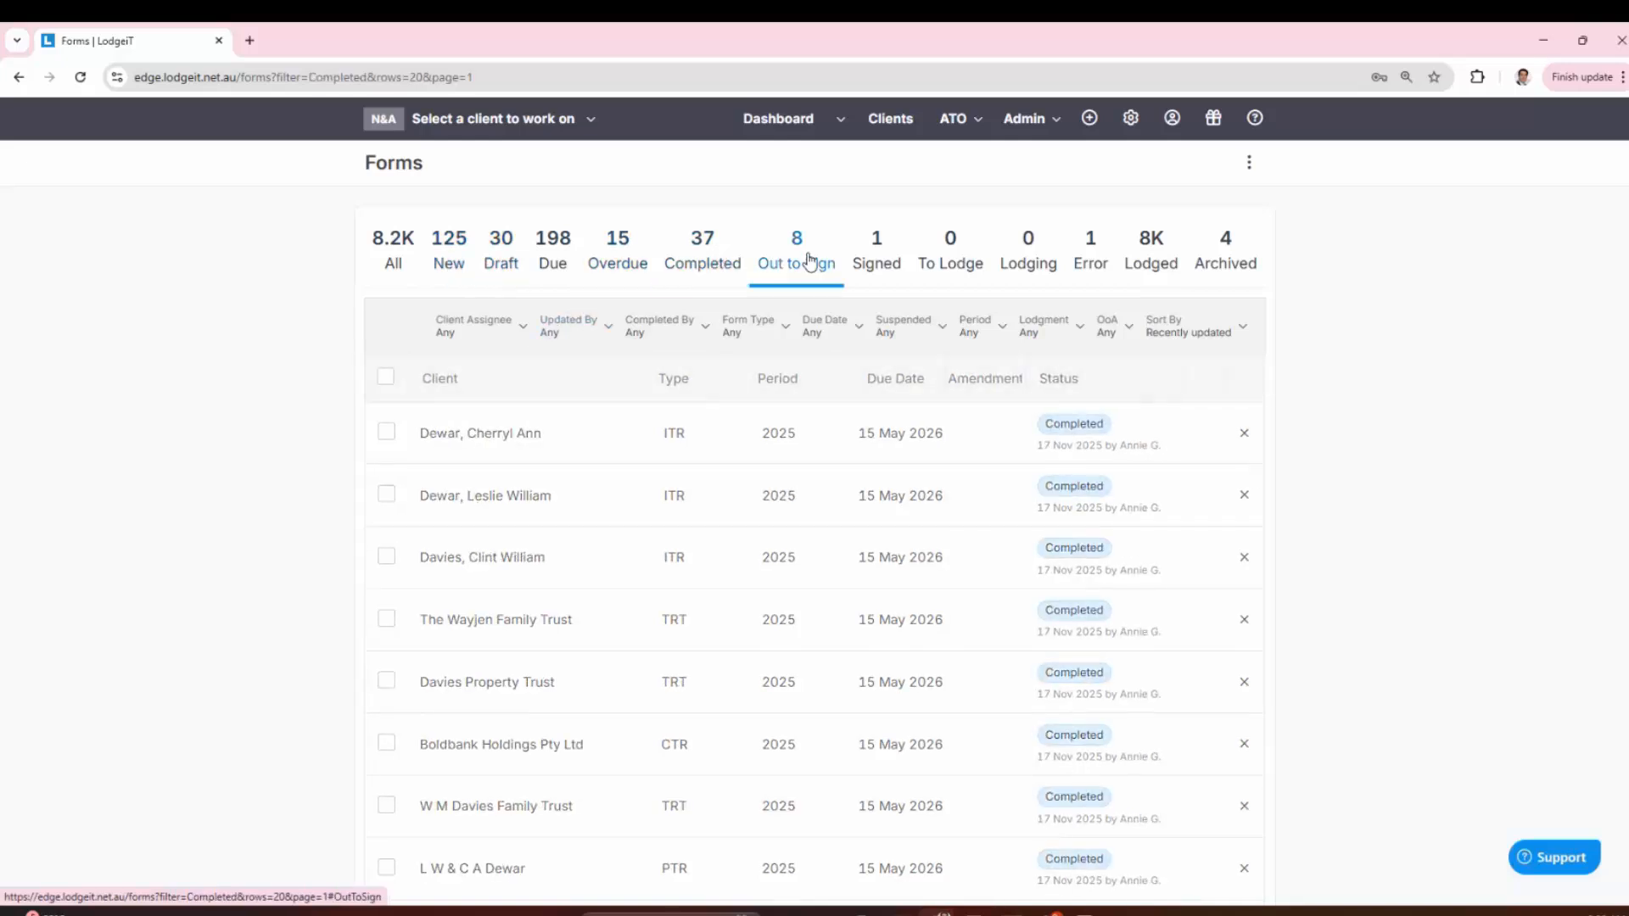
pyautogui.click(878, 263)
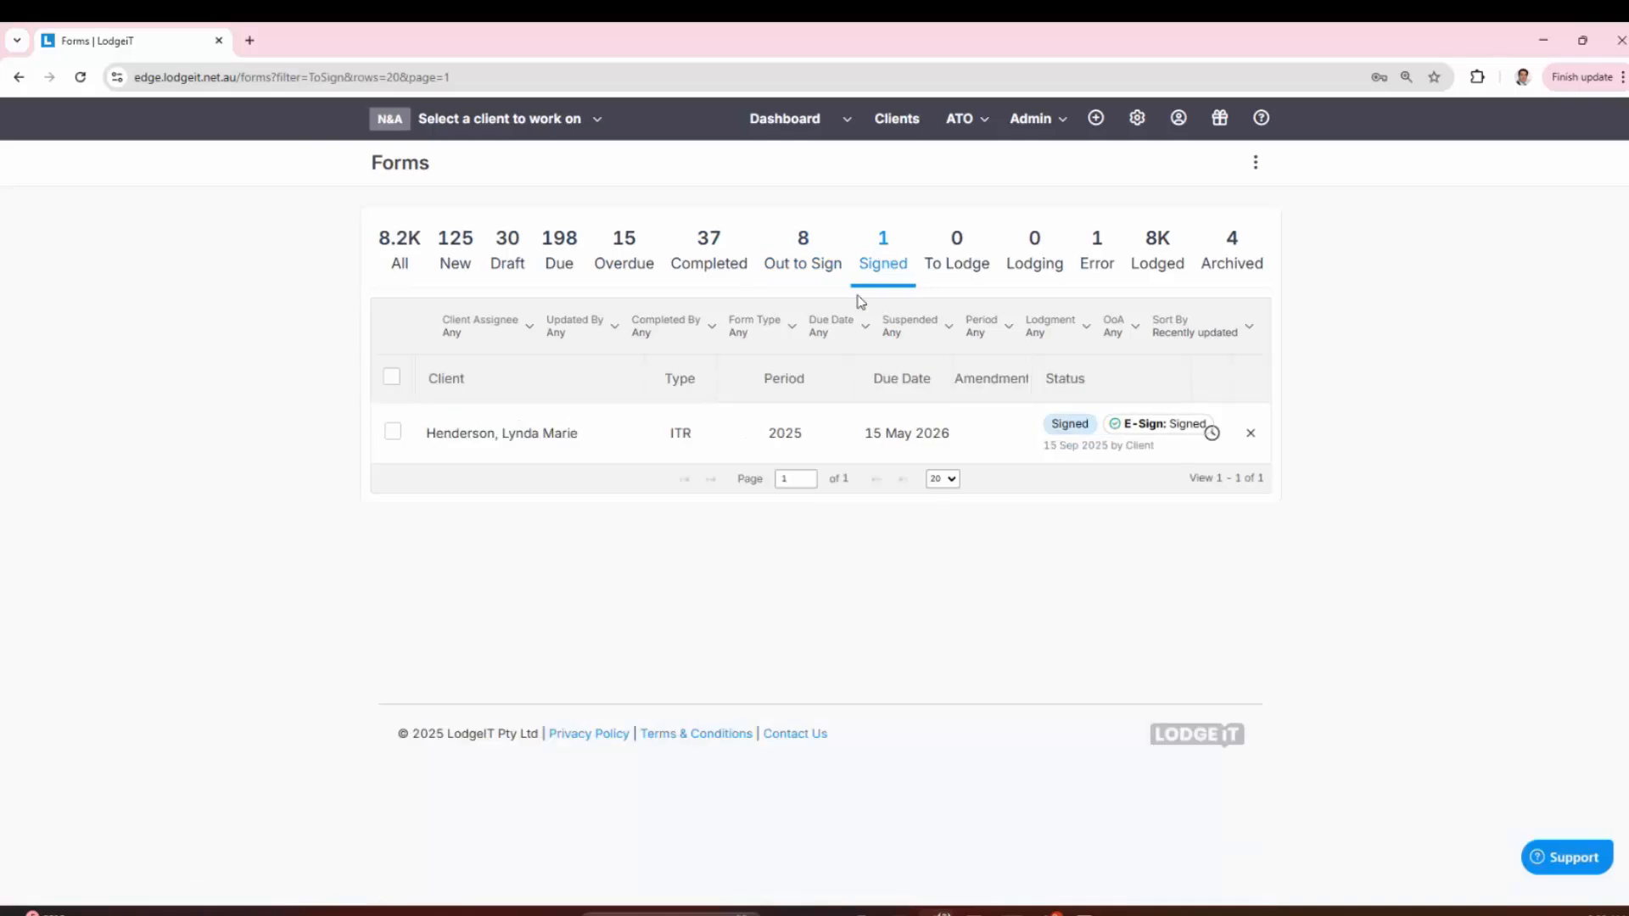
# Step: Select all signed forms and view the Sign & lodge declaration, closing it without lodging
pyautogui.click(392, 377)
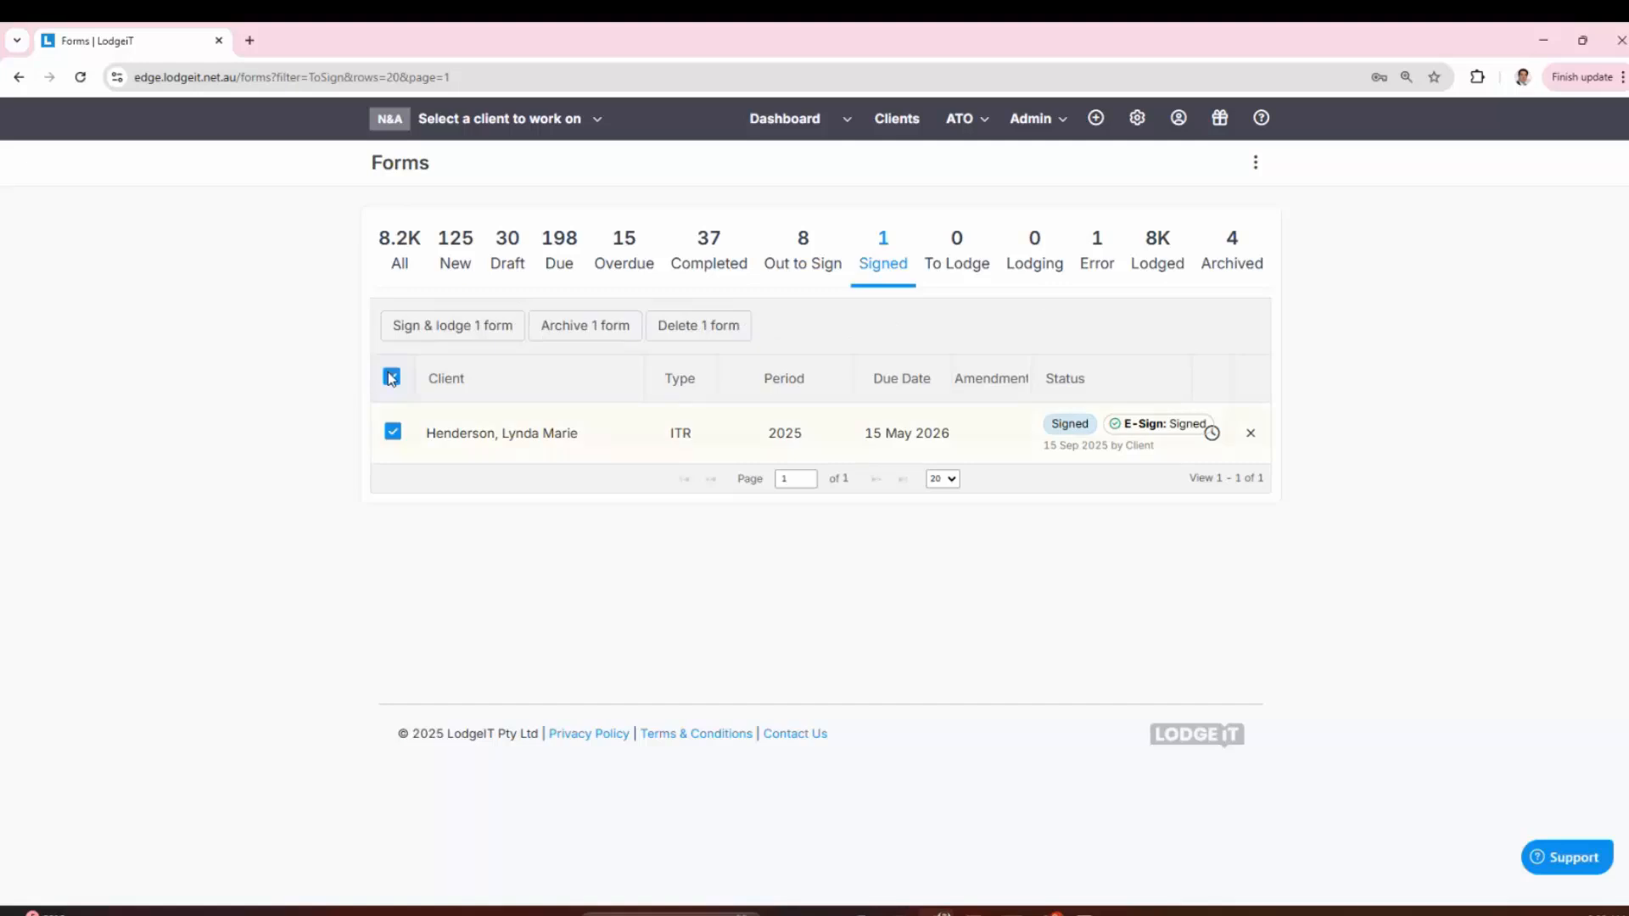
pyautogui.click(483, 335)
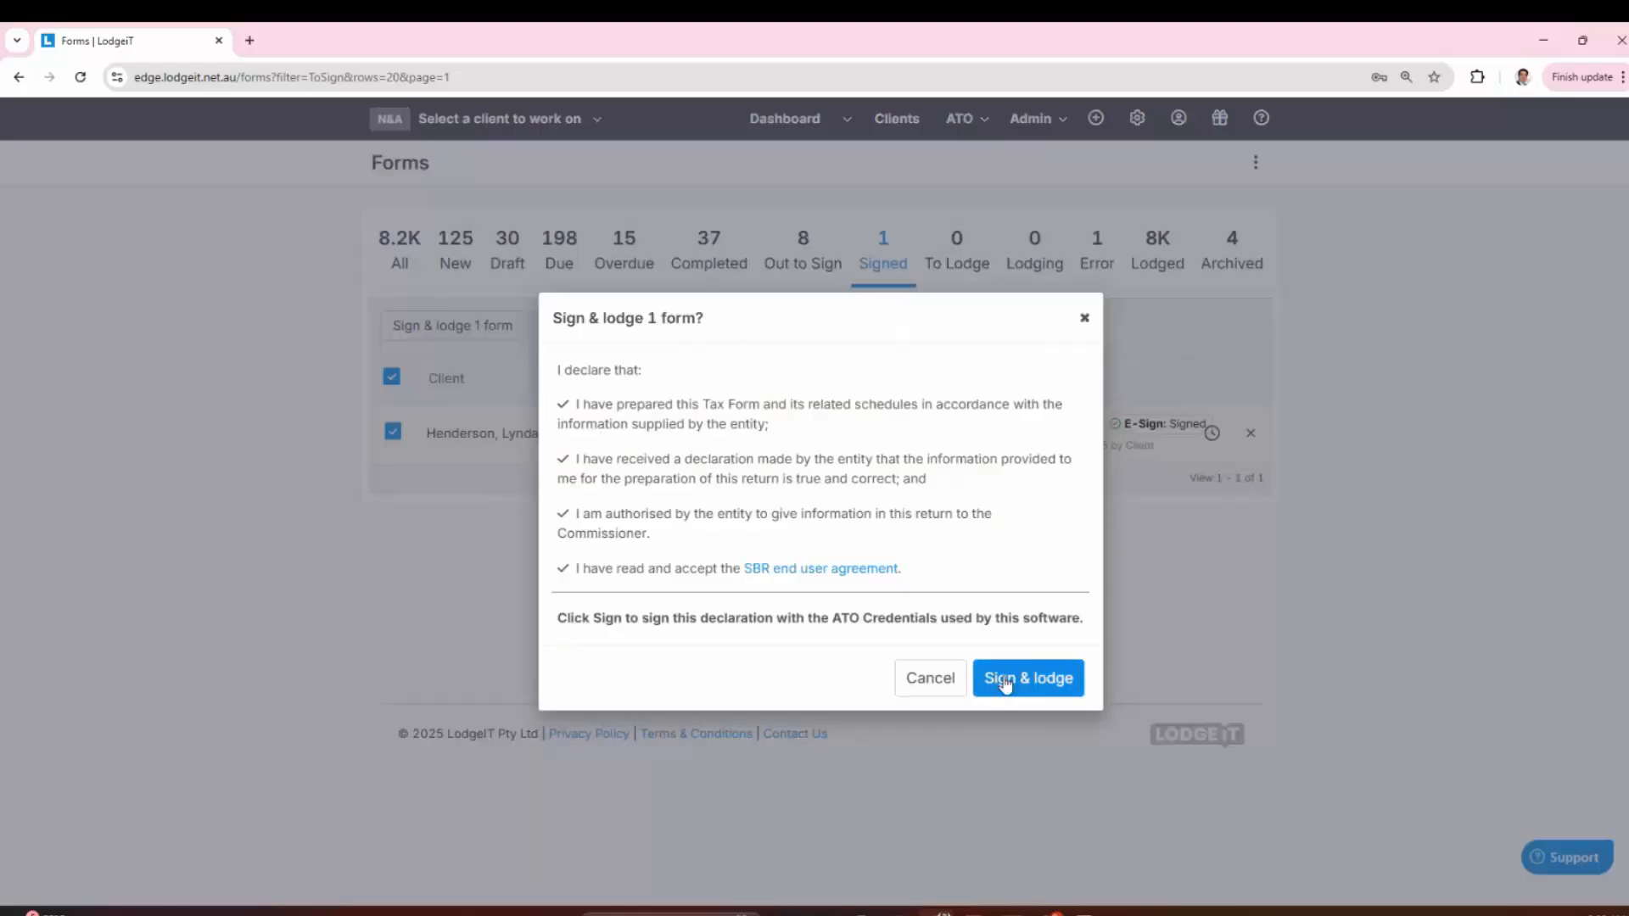
pyautogui.click(1084, 319)
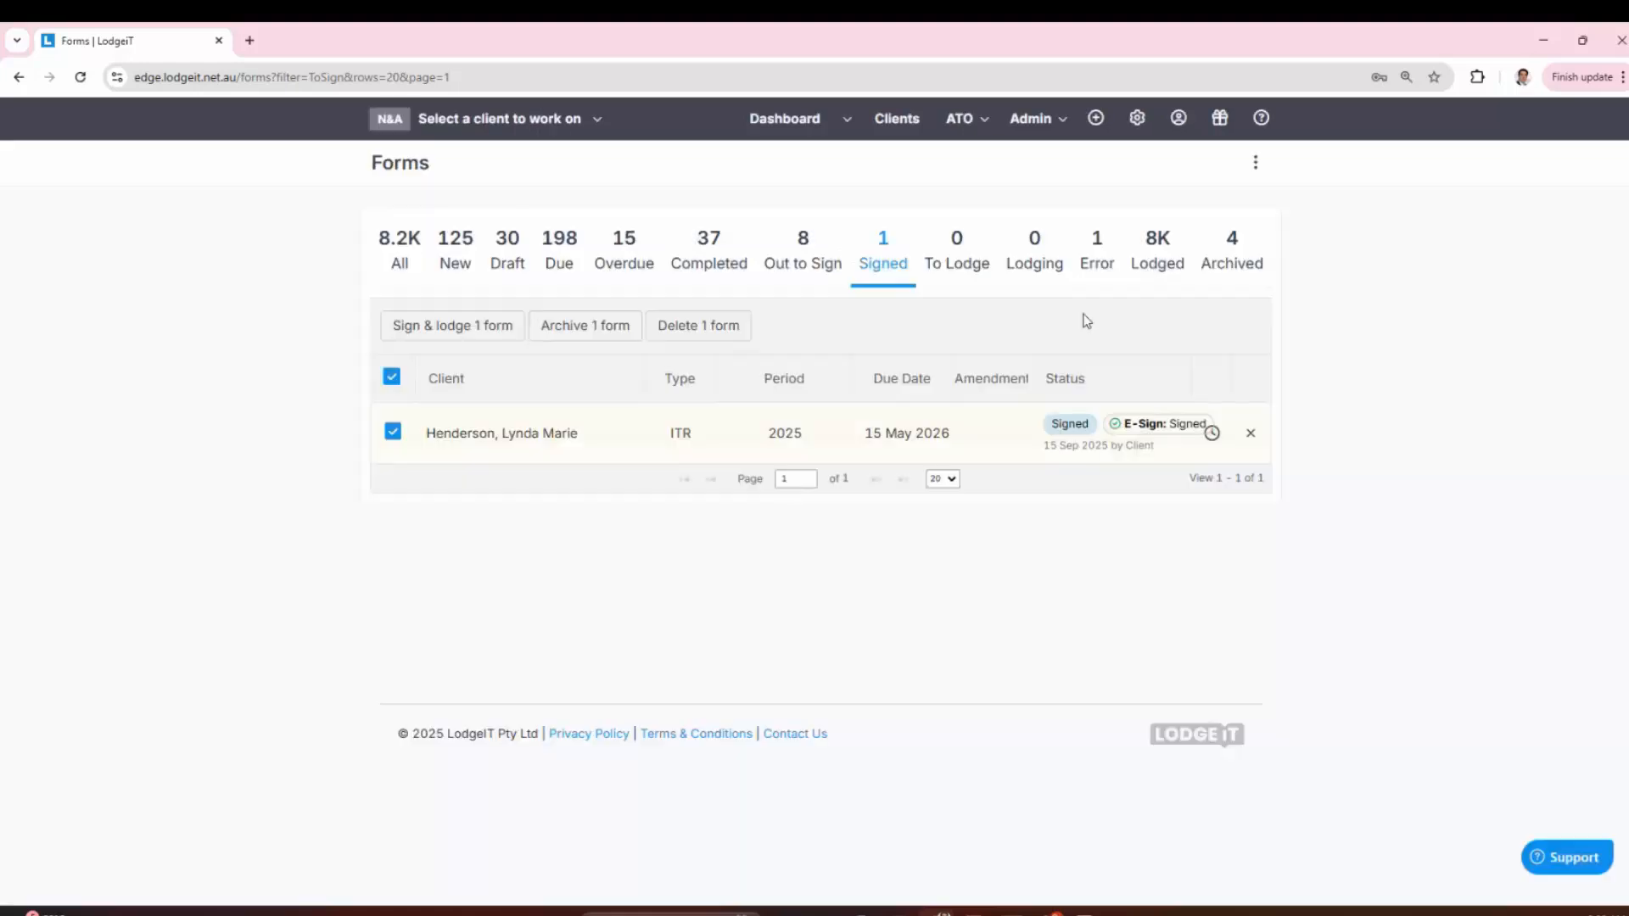
pyautogui.moveTo(1168, 431)
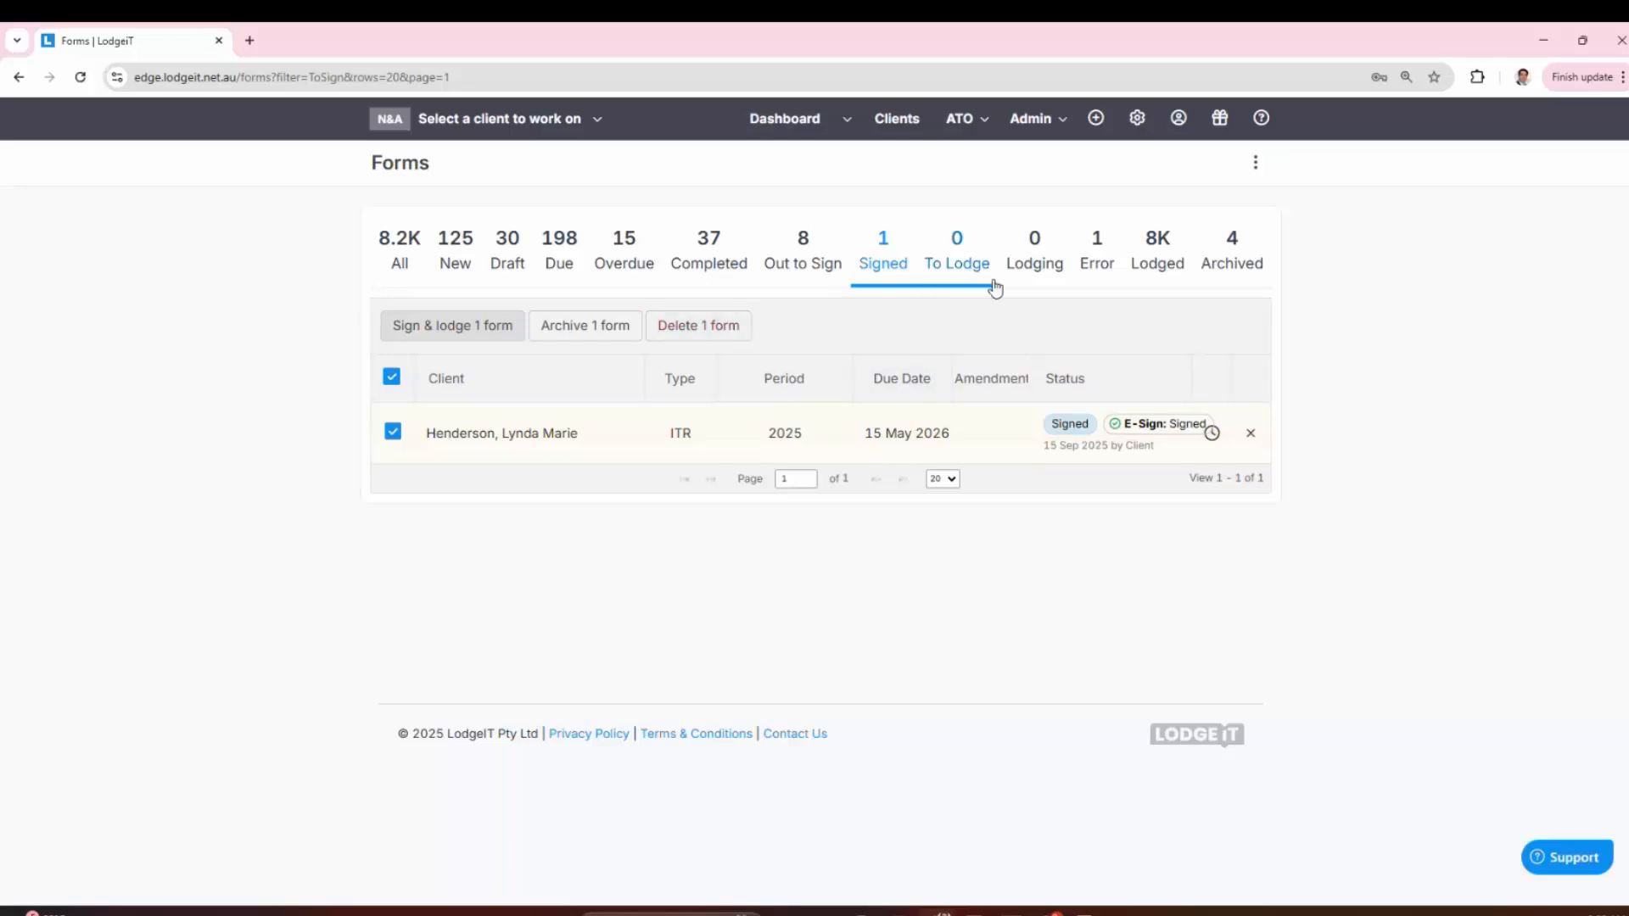
# Step: Show the lodged forms and filter them by form type ITR
pyautogui.click(1146, 270)
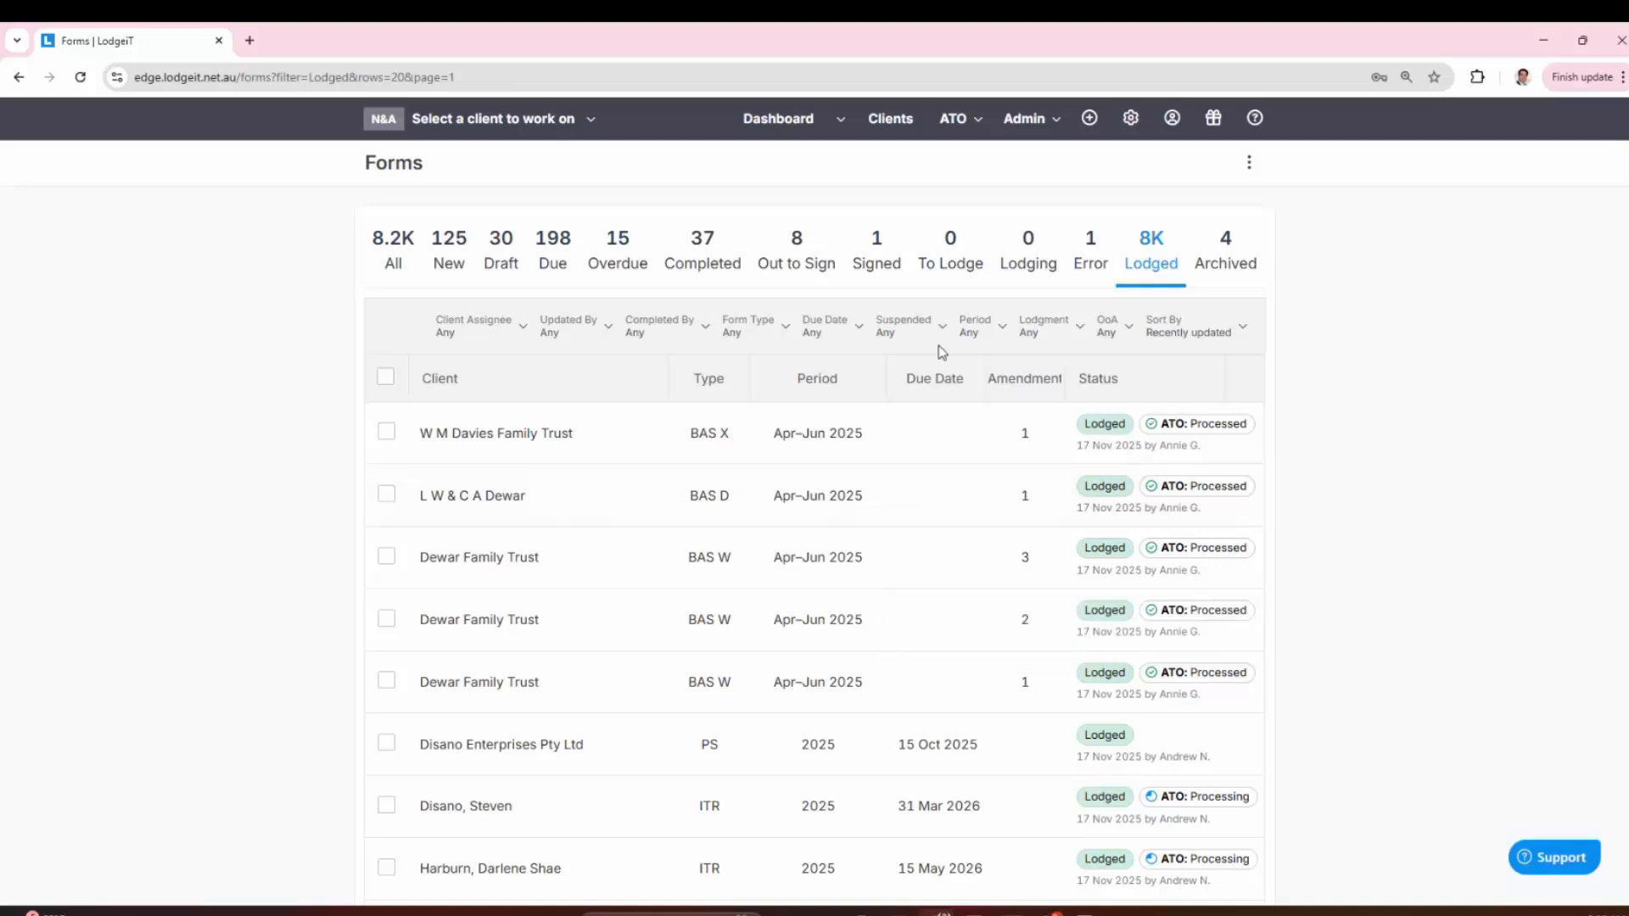
pyautogui.click(756, 333)
pyautogui.click(676, 403)
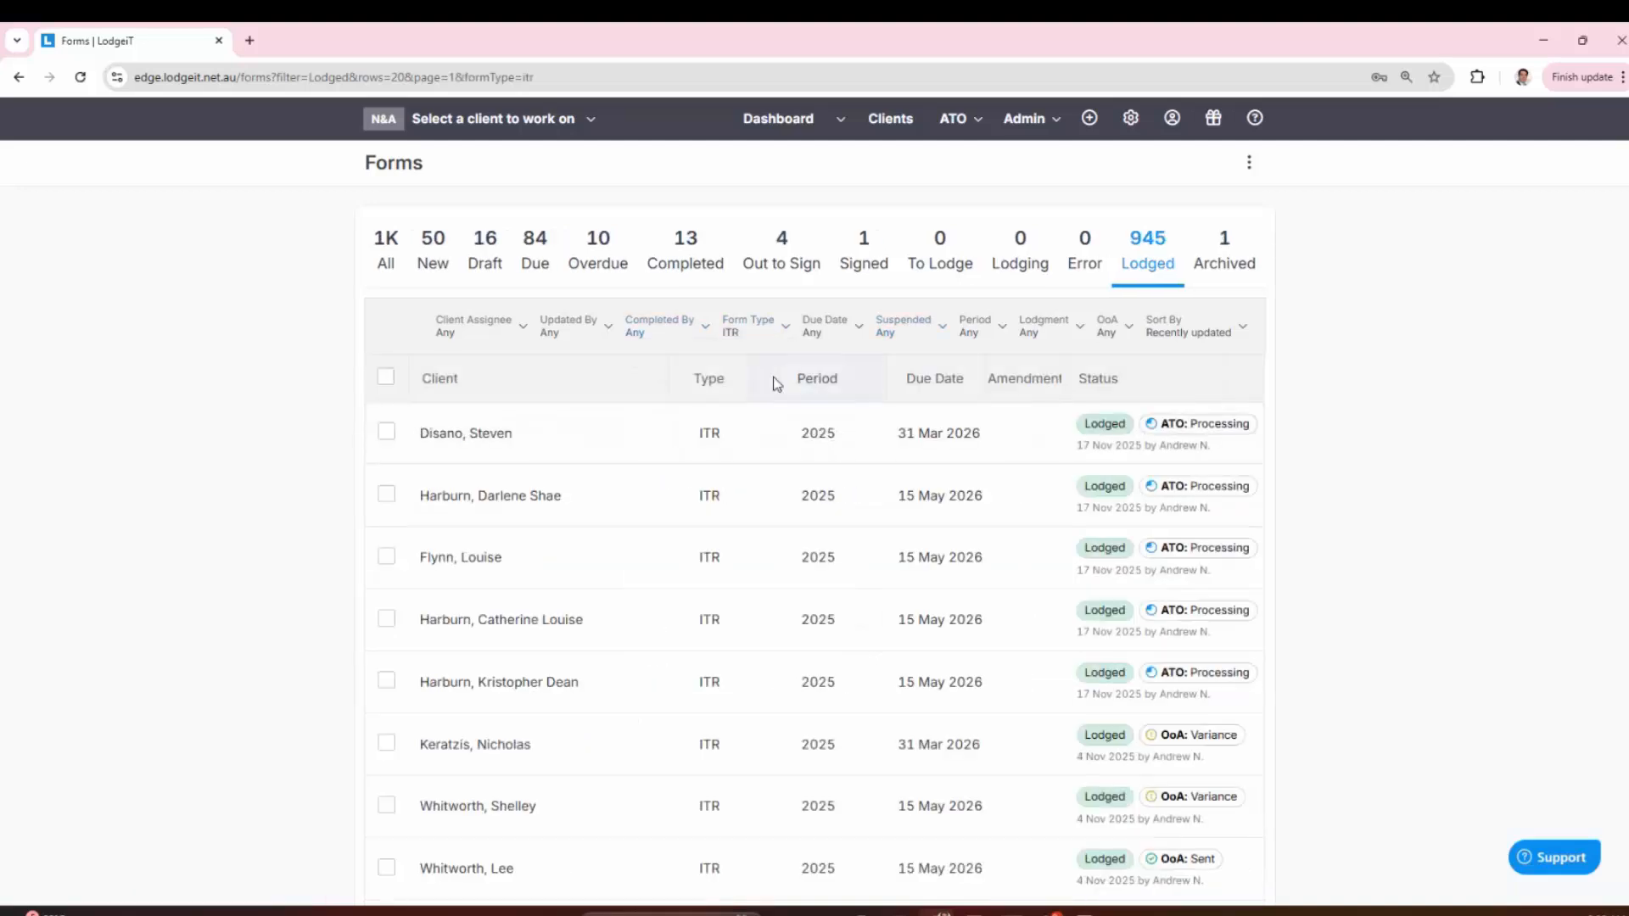
# Step: Review the ATO and Outcome of Assessment statuses of the lodged individual returns
pyautogui.moveTo(1176, 432)
pyautogui.moveTo(1216, 554)
pyautogui.scroll(-3, 1283, 507)
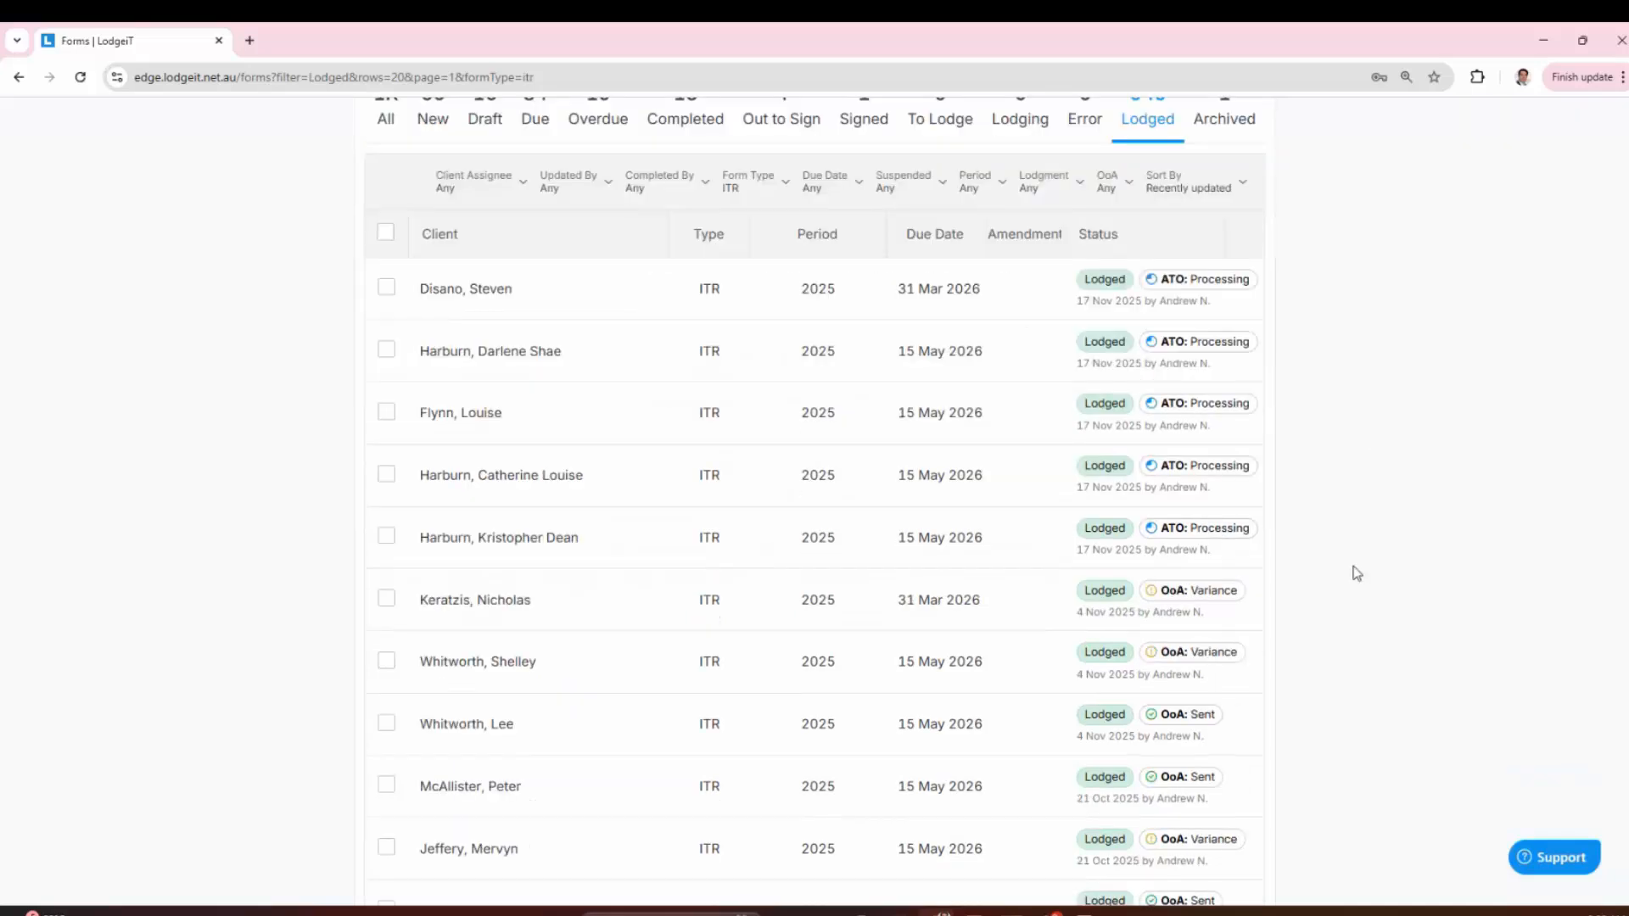
pyautogui.moveTo(1203, 488)
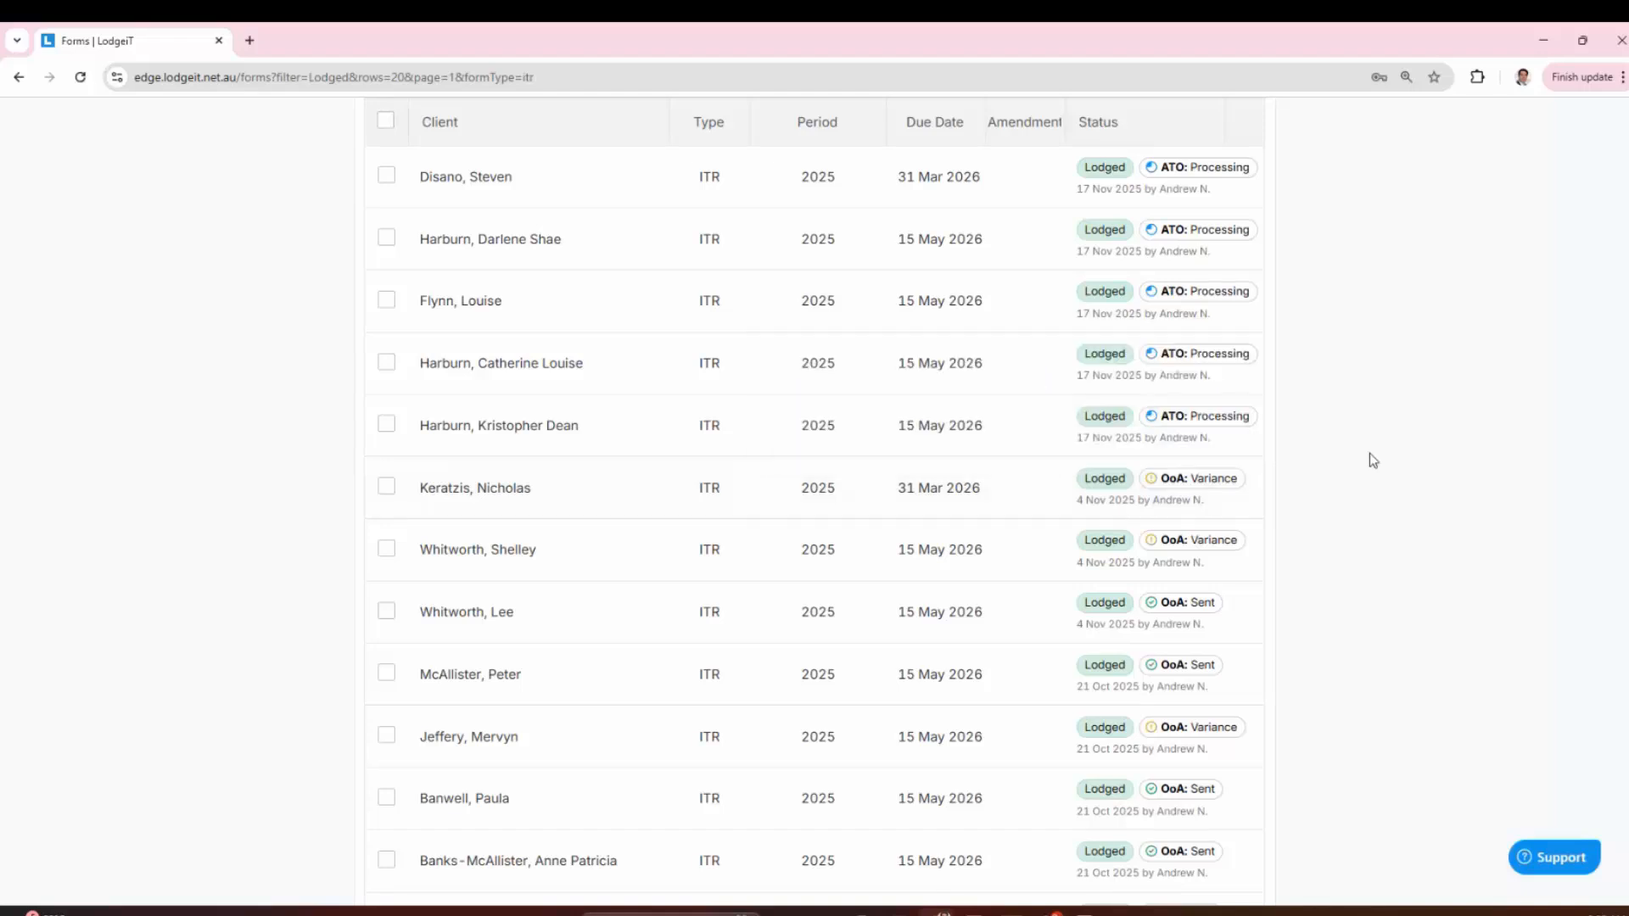
pyautogui.scroll(3, 1370, 455)
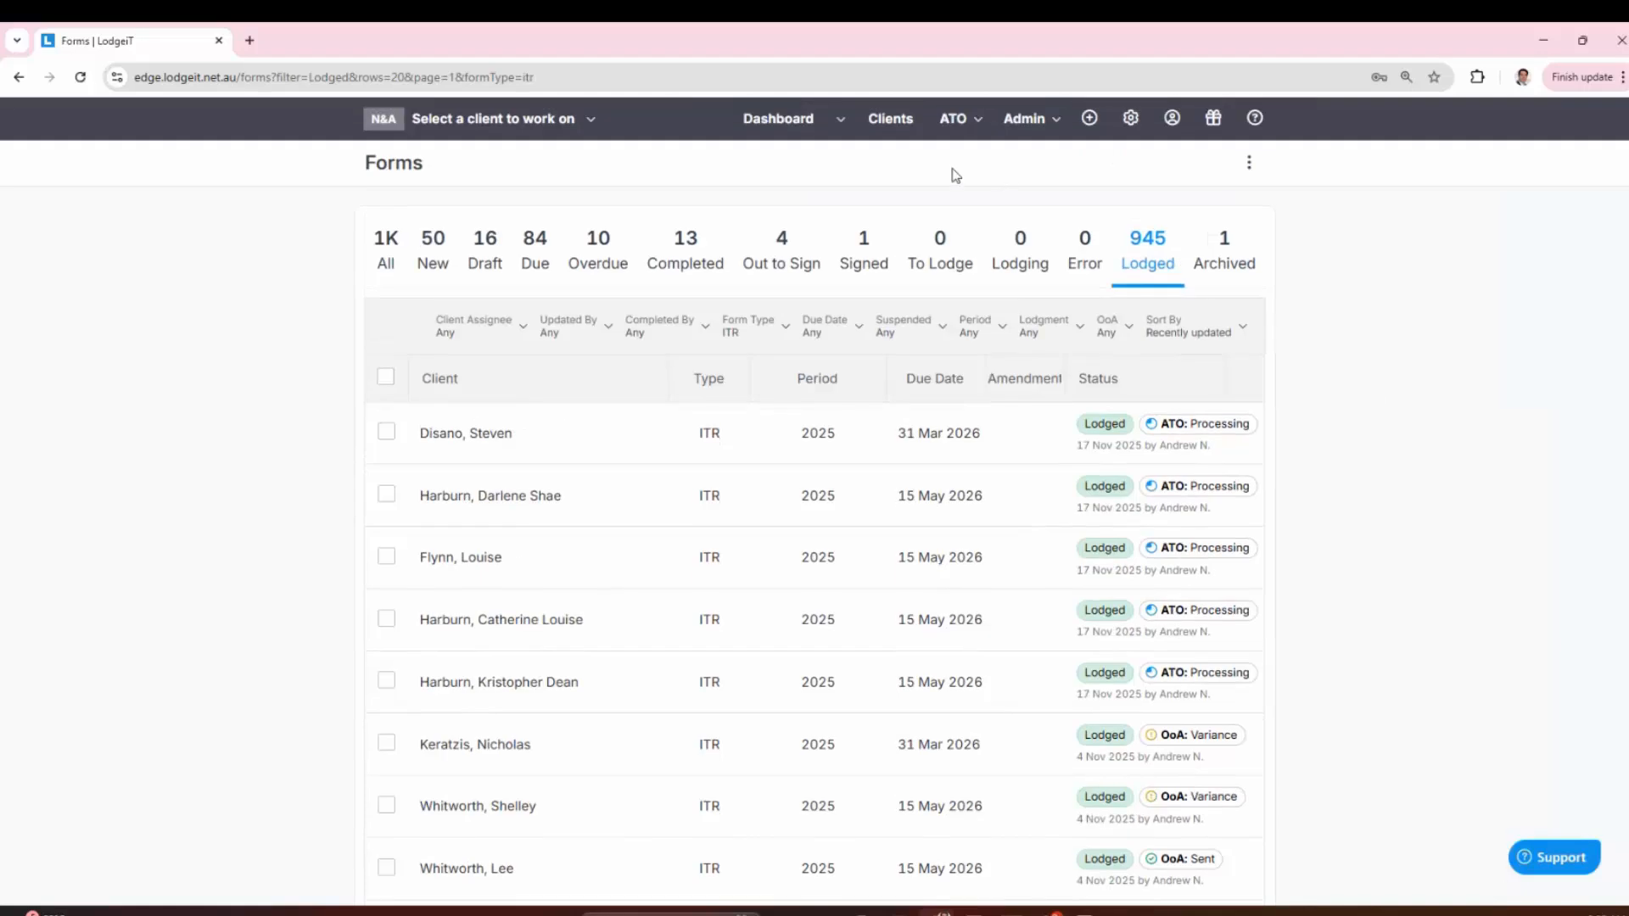
# Step: Open the Outcome of Assessment settings and read the email template for clients
pyautogui.click(953, 123)
pyautogui.click(931, 163)
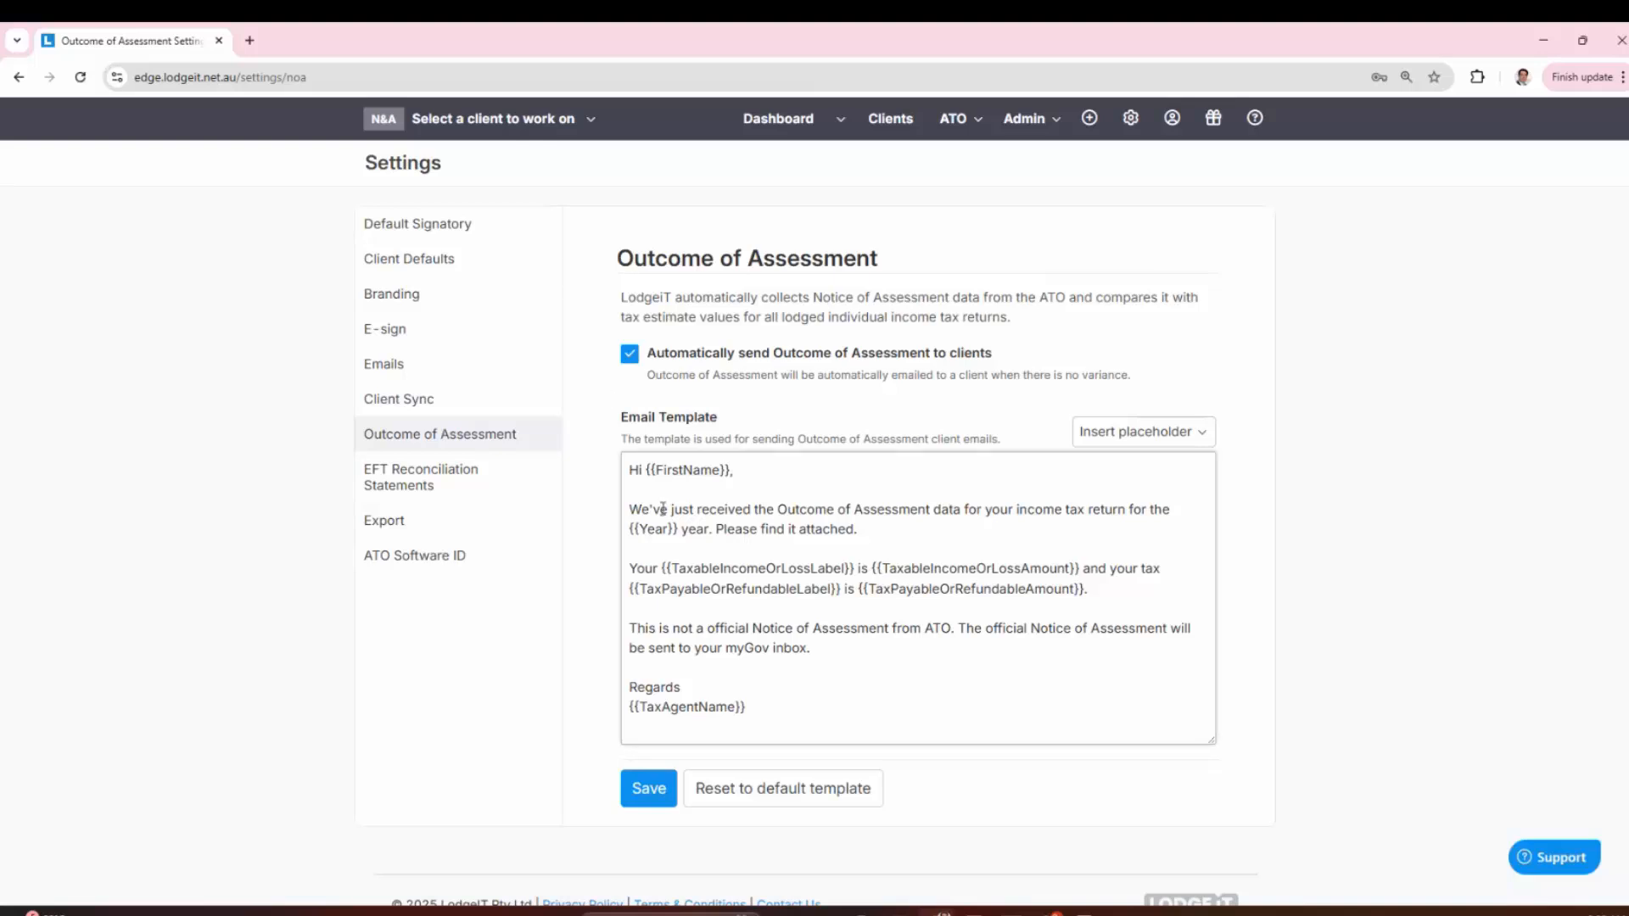
pyautogui.moveTo(640, 510); pyautogui.dragTo(1172, 564)
pyautogui.click(983, 591)
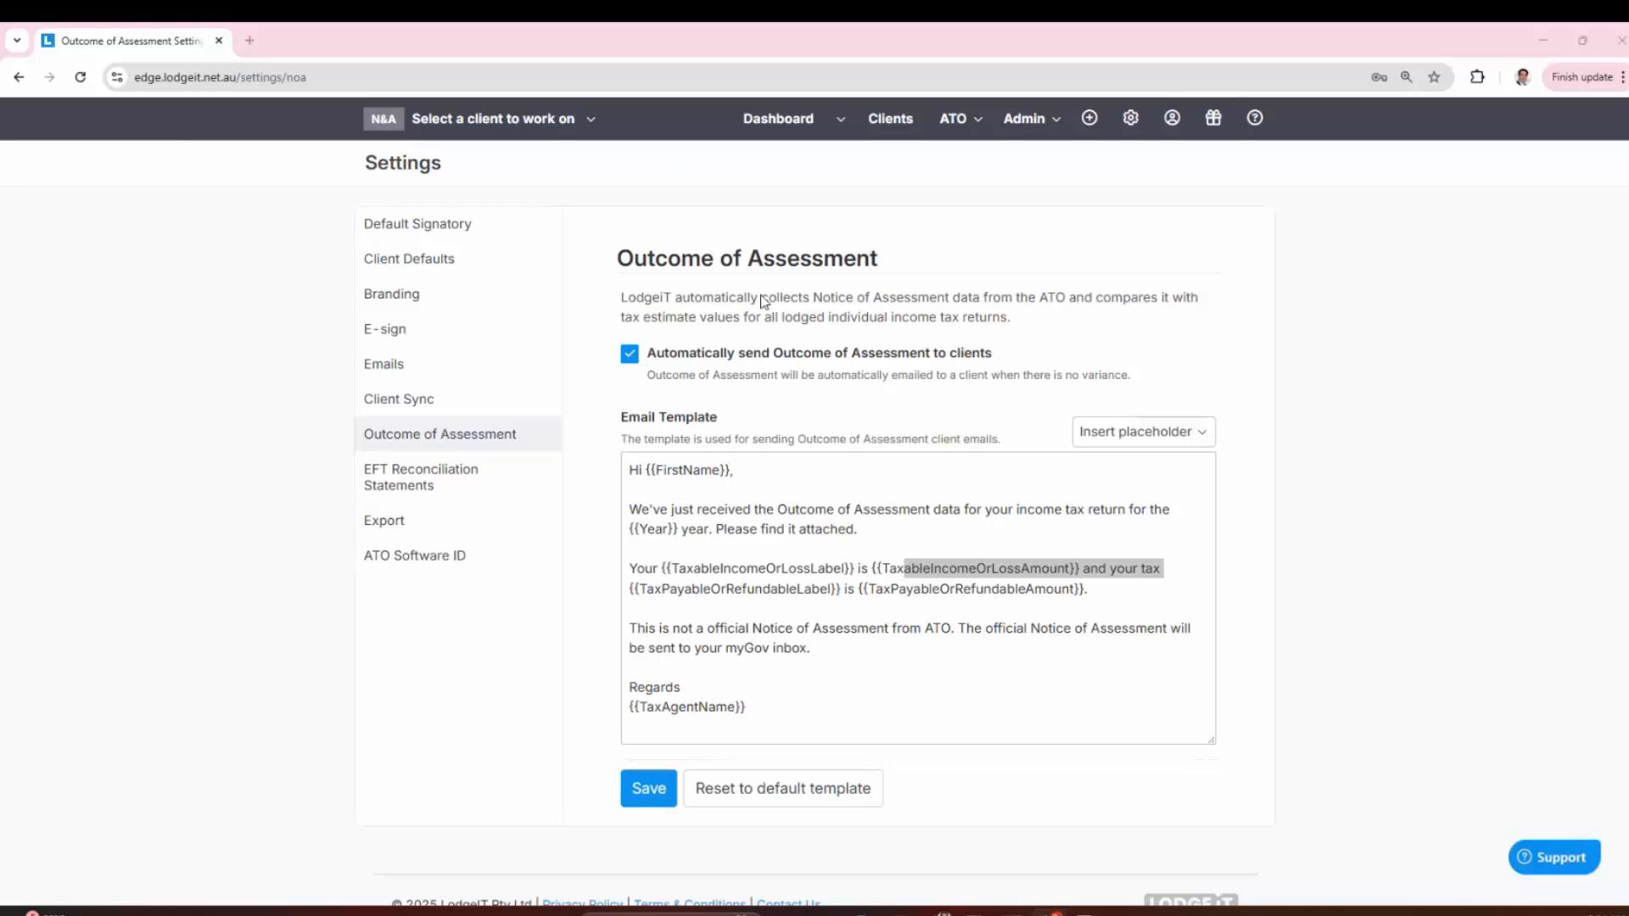
# Step: Return to the lodged forms list and apply the ITR form type filter again
pyautogui.click(20, 83)
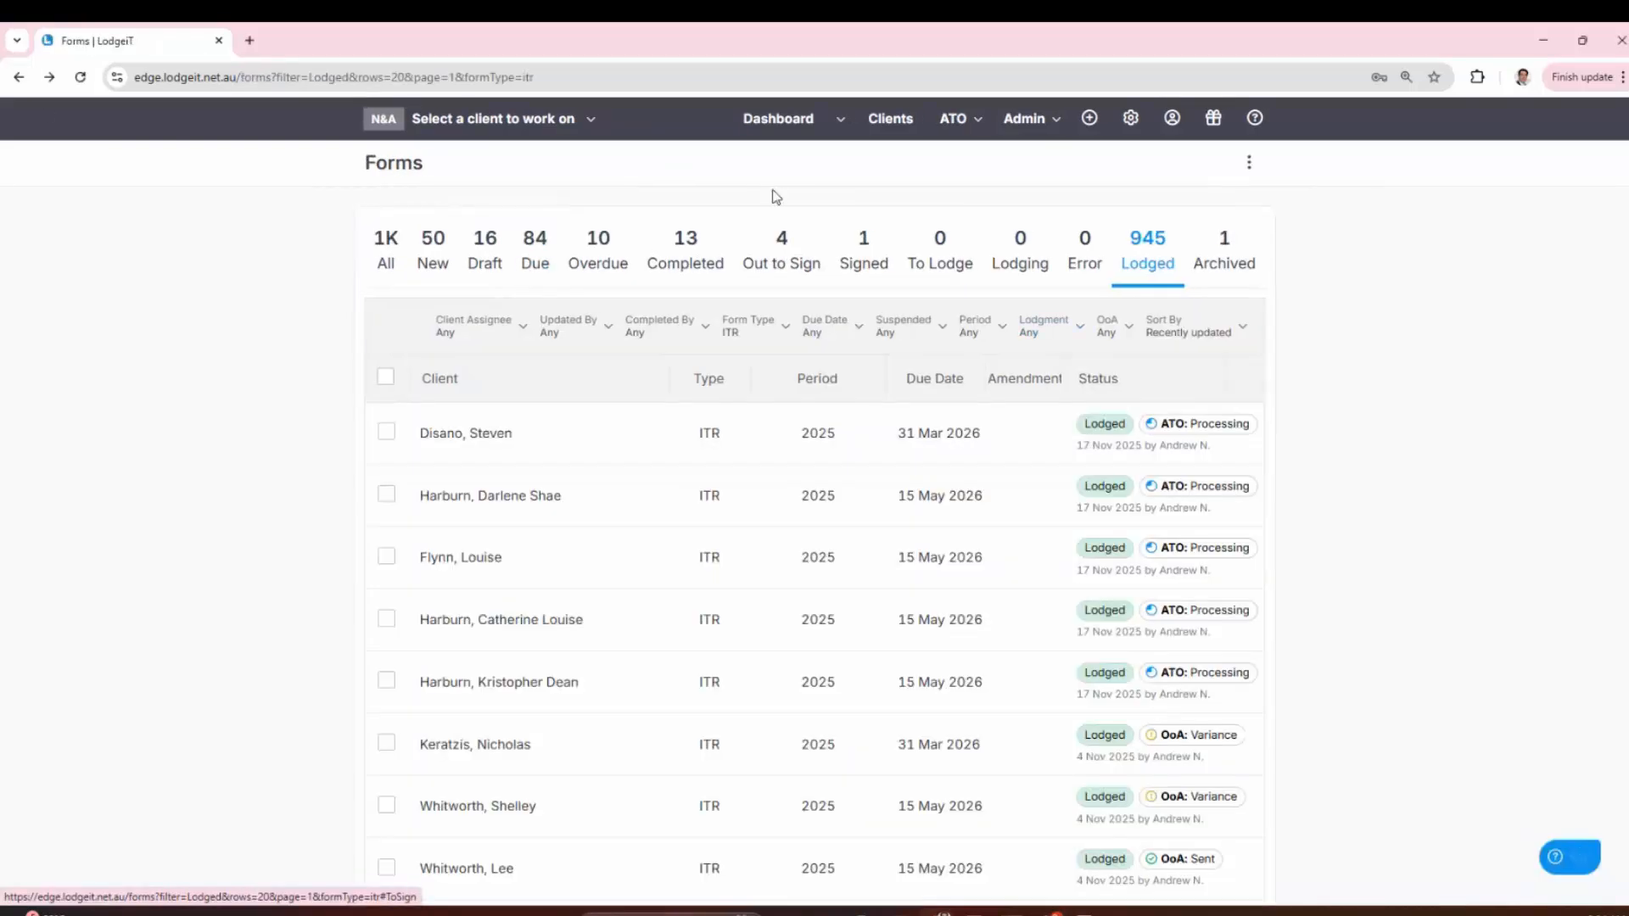
pyautogui.click(953, 119)
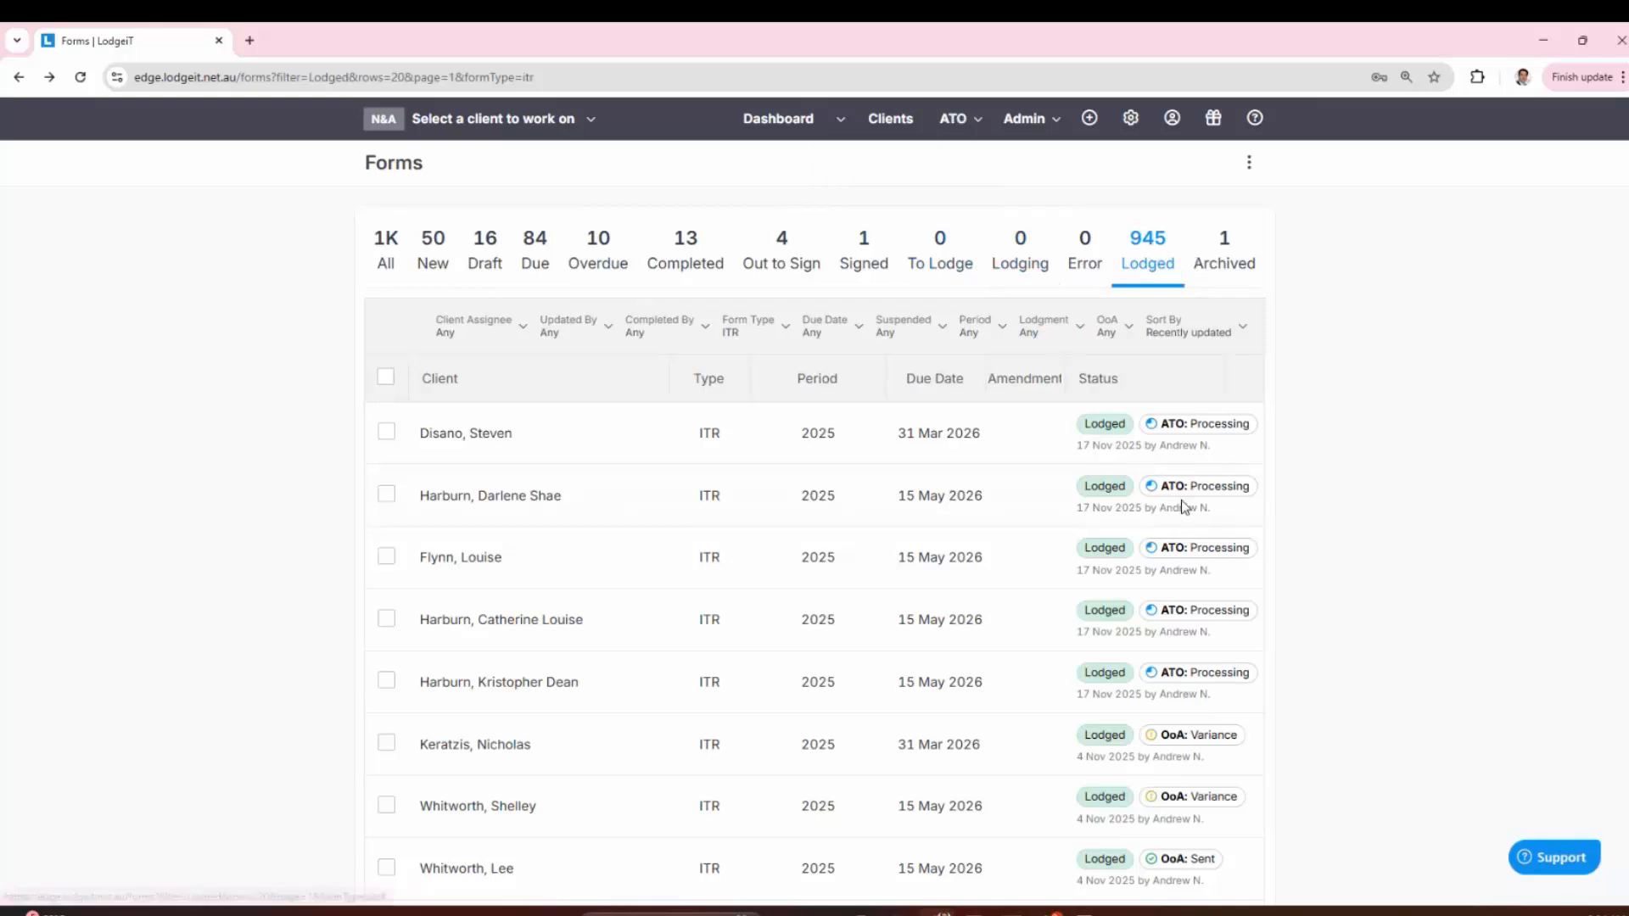
pyautogui.click(758, 326)
pyautogui.click(683, 425)
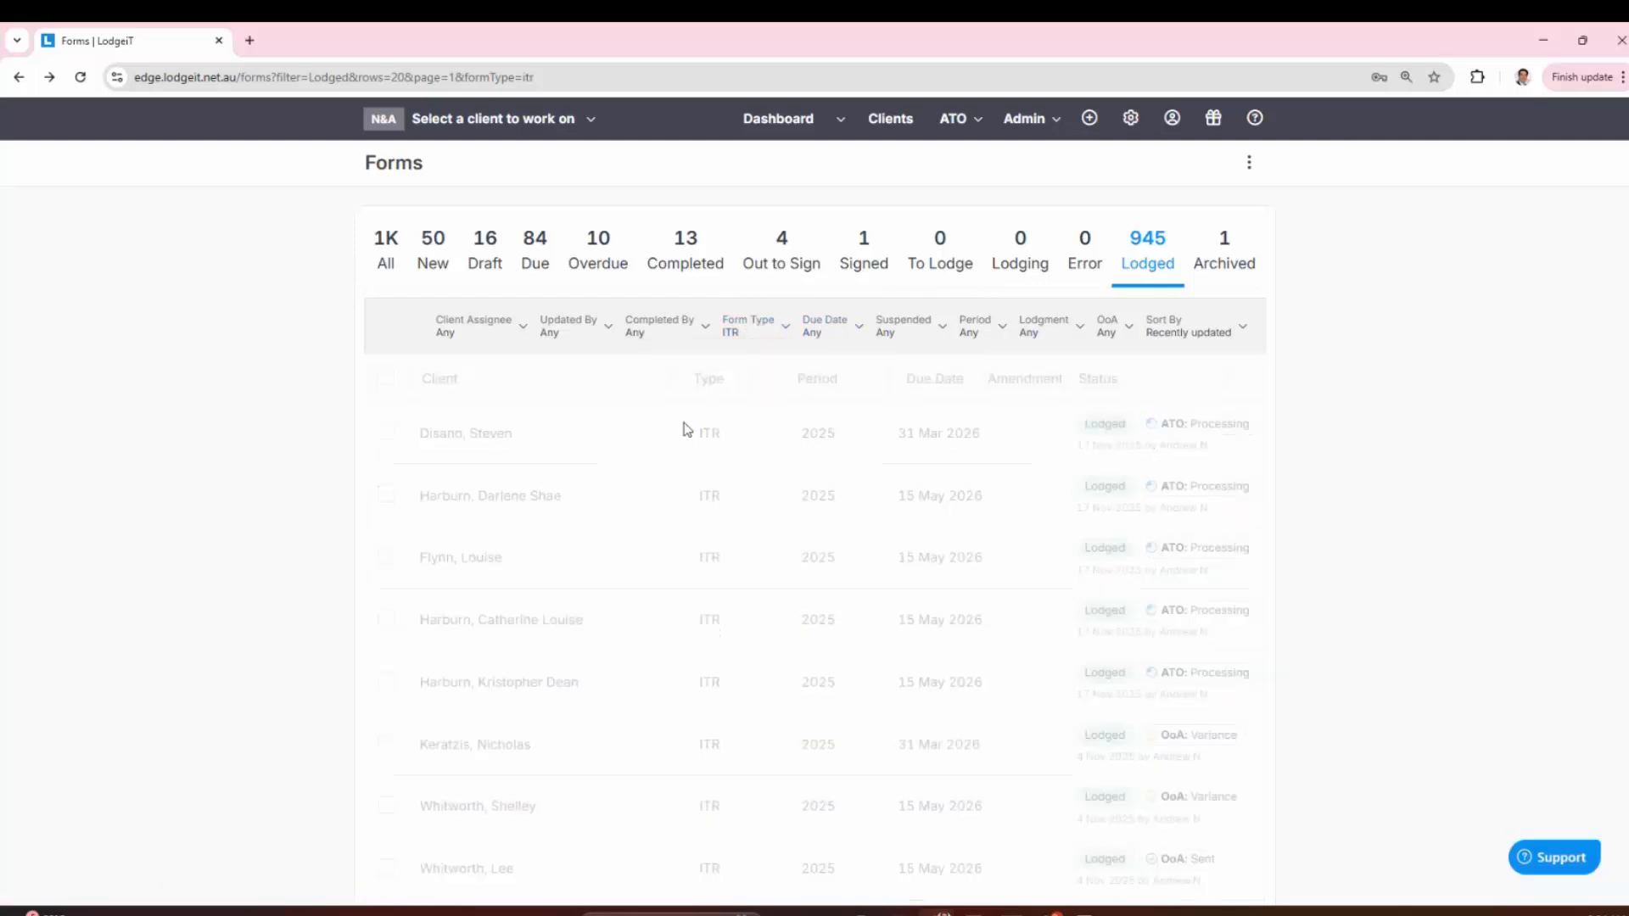
# Step: Check the OoA summaries of the sent returns and open the Outcome of Assessment for the return dated 14 Oct 2025
pyautogui.scroll(-3, 666, 450)
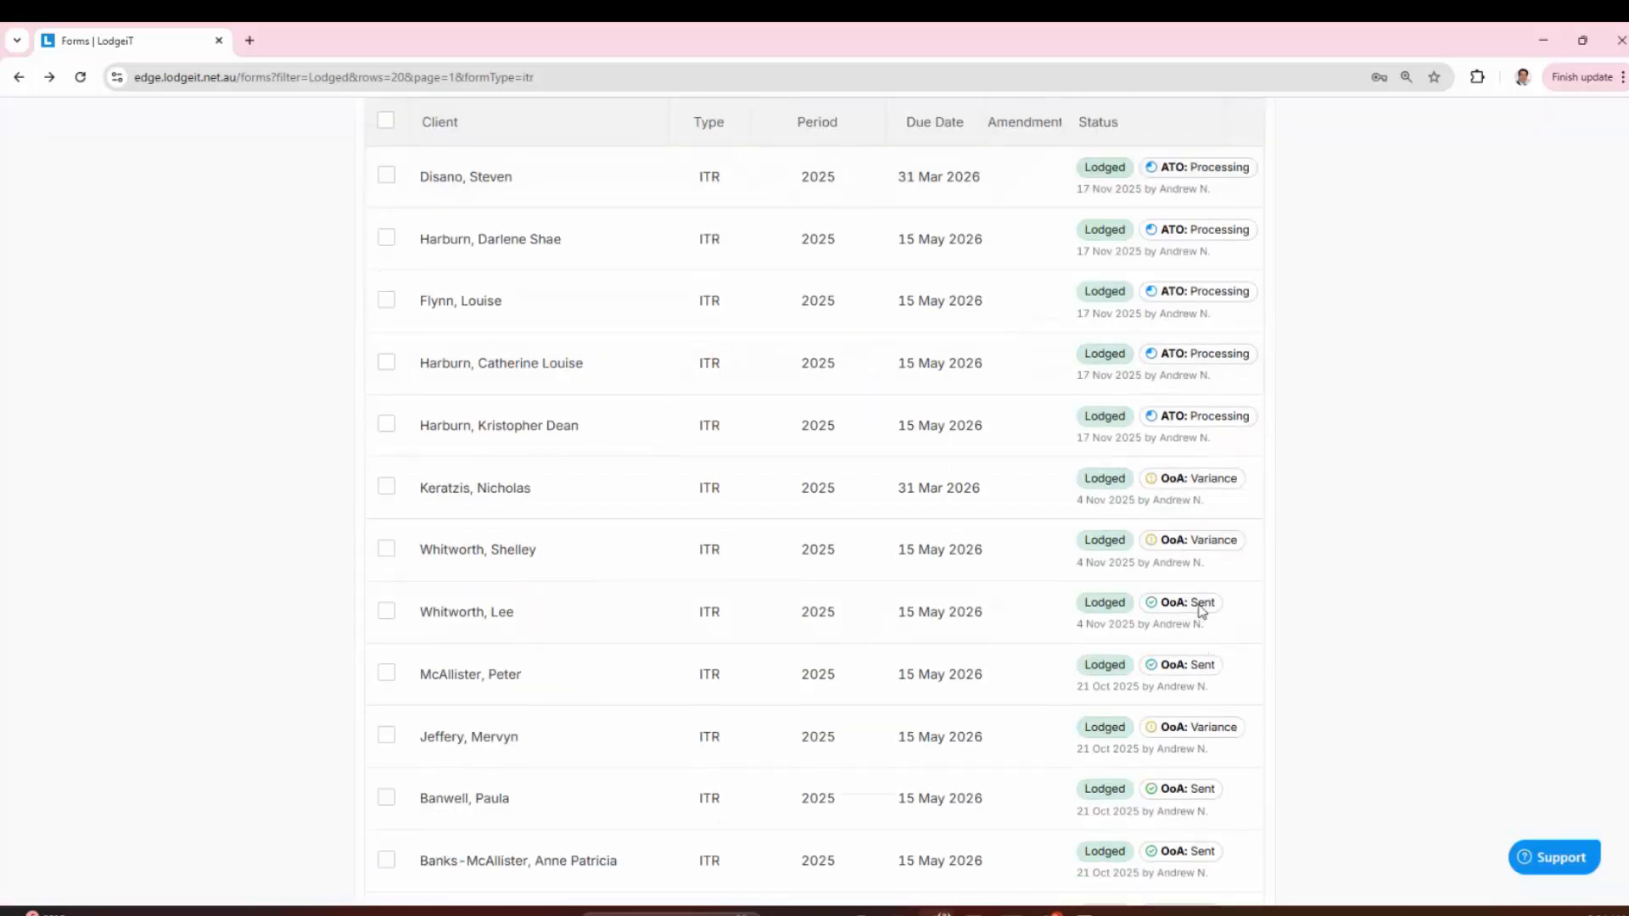
pyautogui.moveTo(1201, 611)
pyautogui.scroll(-2, 1357, 615)
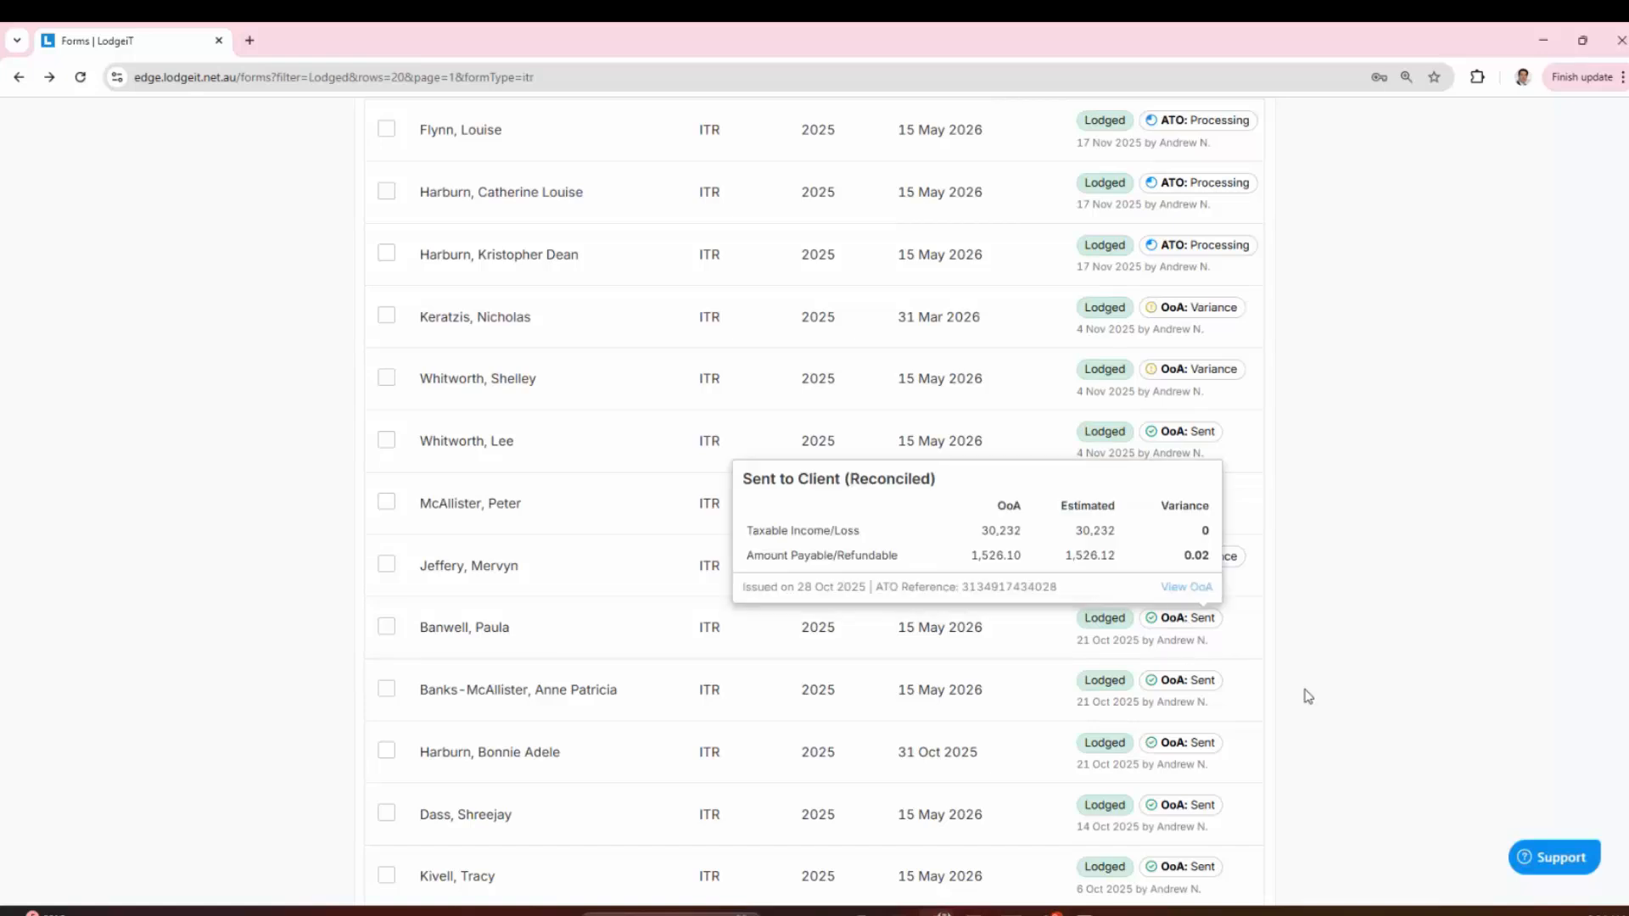
pyautogui.scroll(-2, 1311, 694)
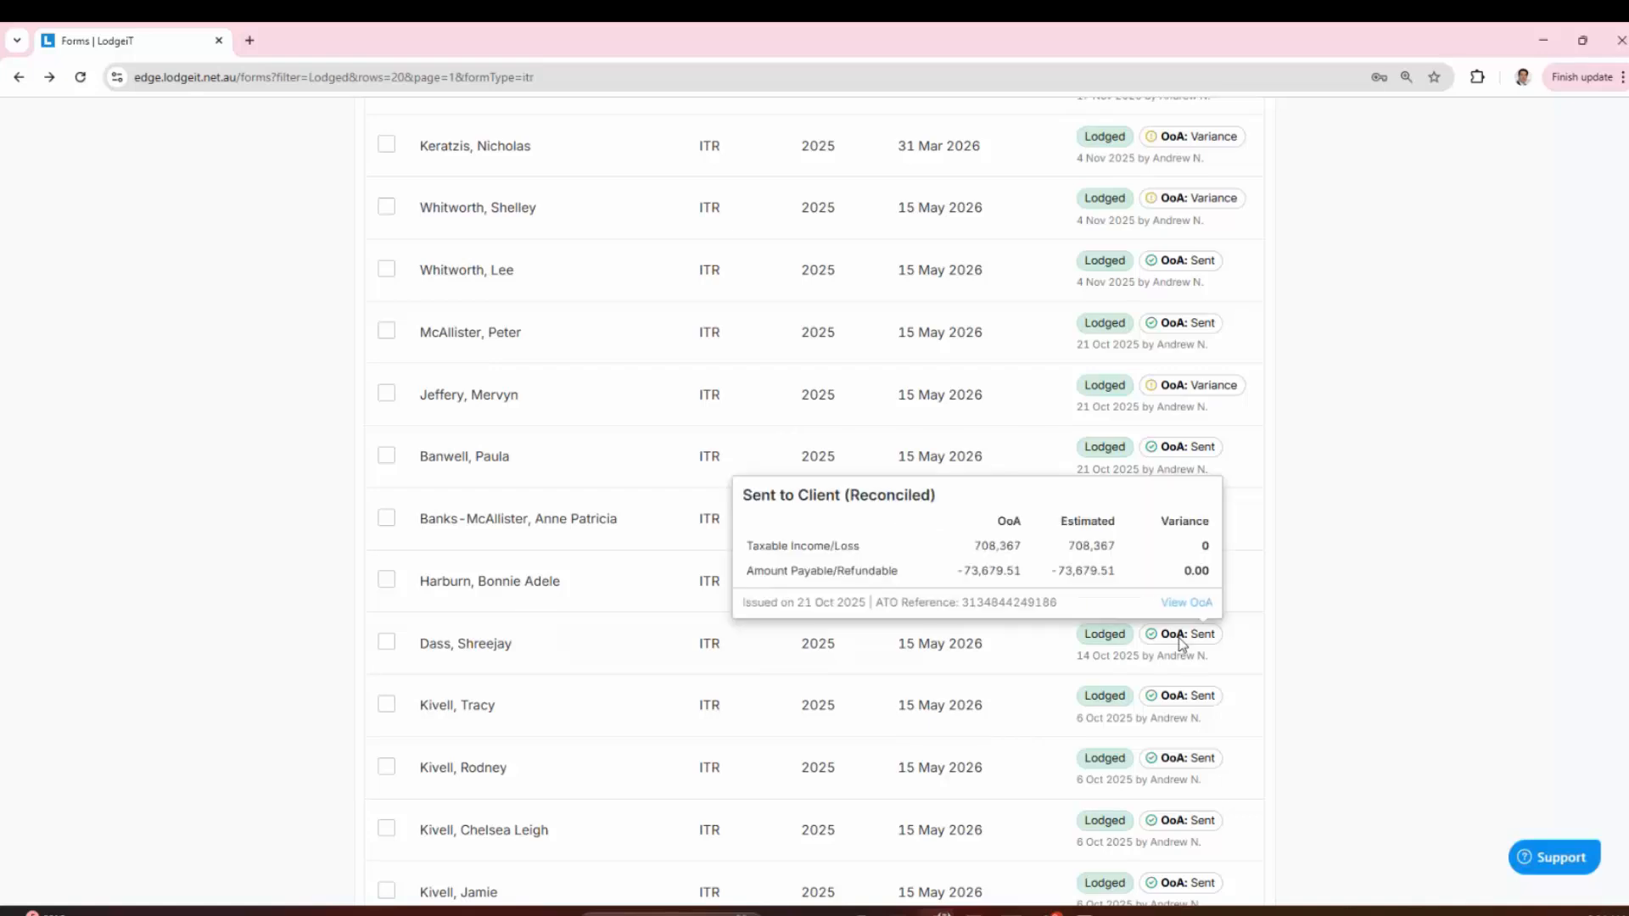
pyautogui.click(1190, 604)
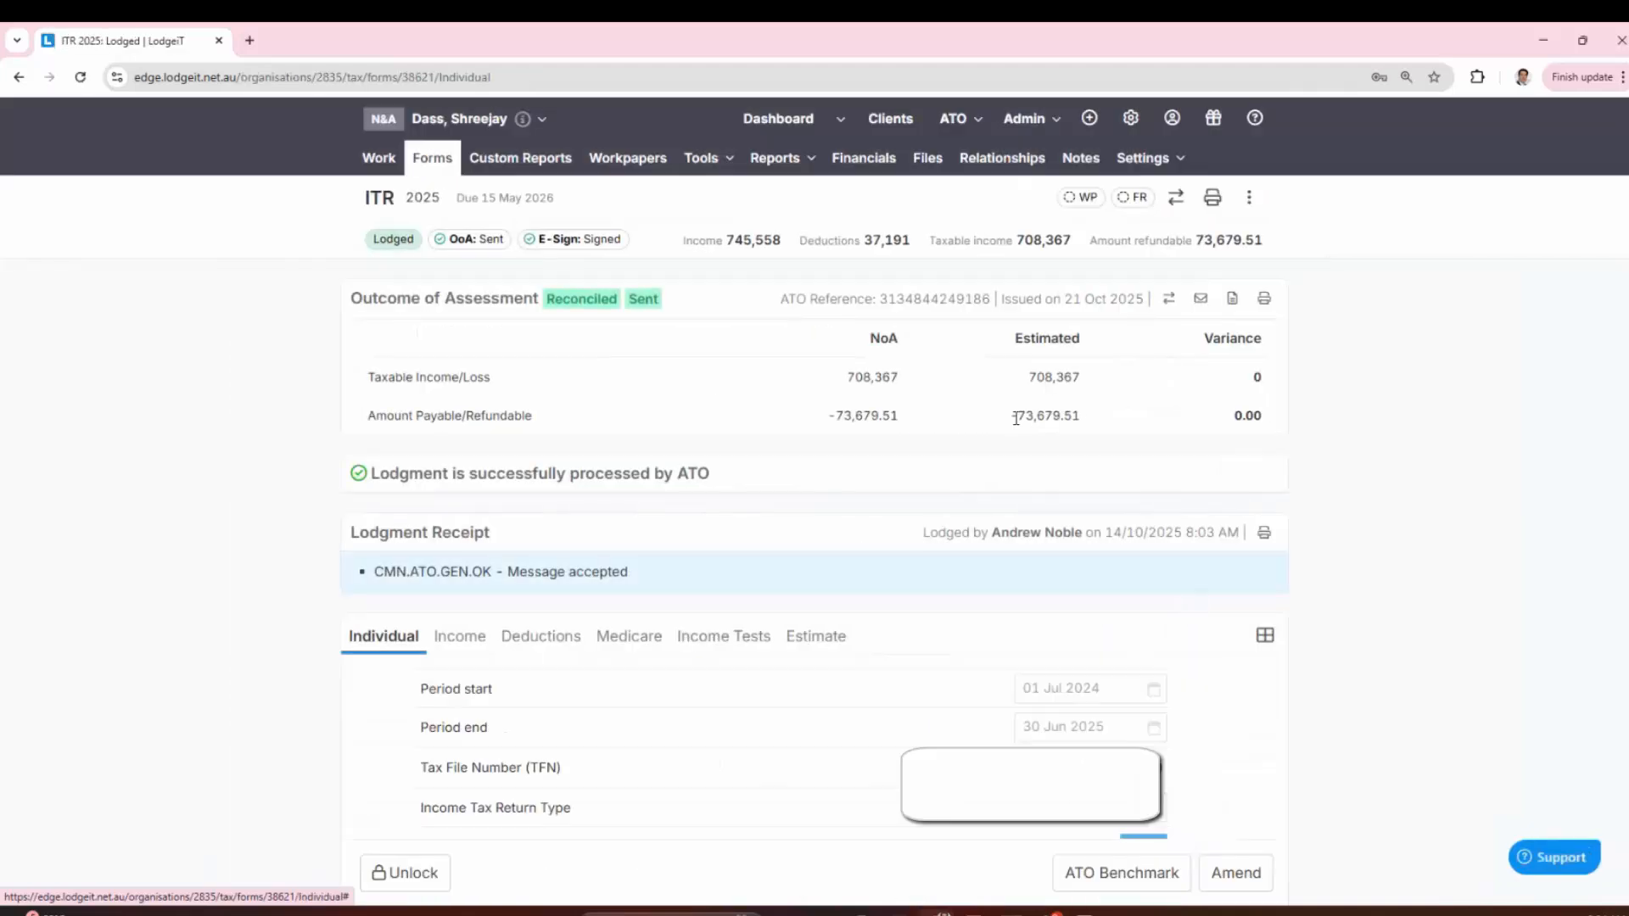
# Step: Examine the Estimate section of the lodged 2025 individual return
pyautogui.click(818, 651)
pyautogui.scroll(-7, 741, 459)
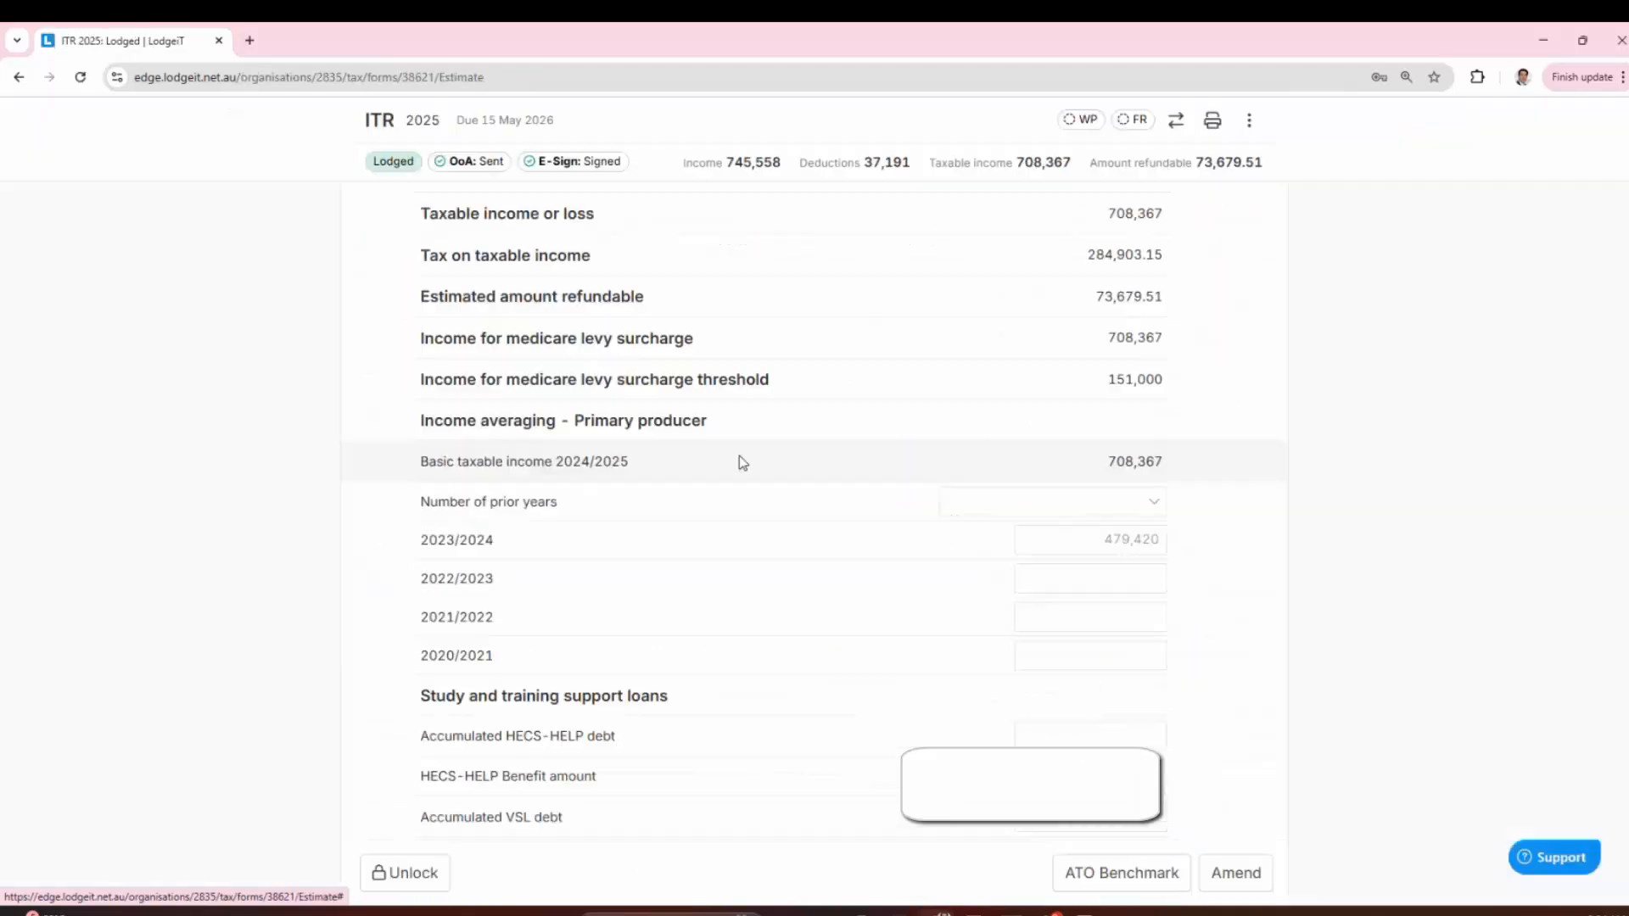
pyautogui.scroll(4, 944, 490)
pyautogui.scroll(3, 940, 491)
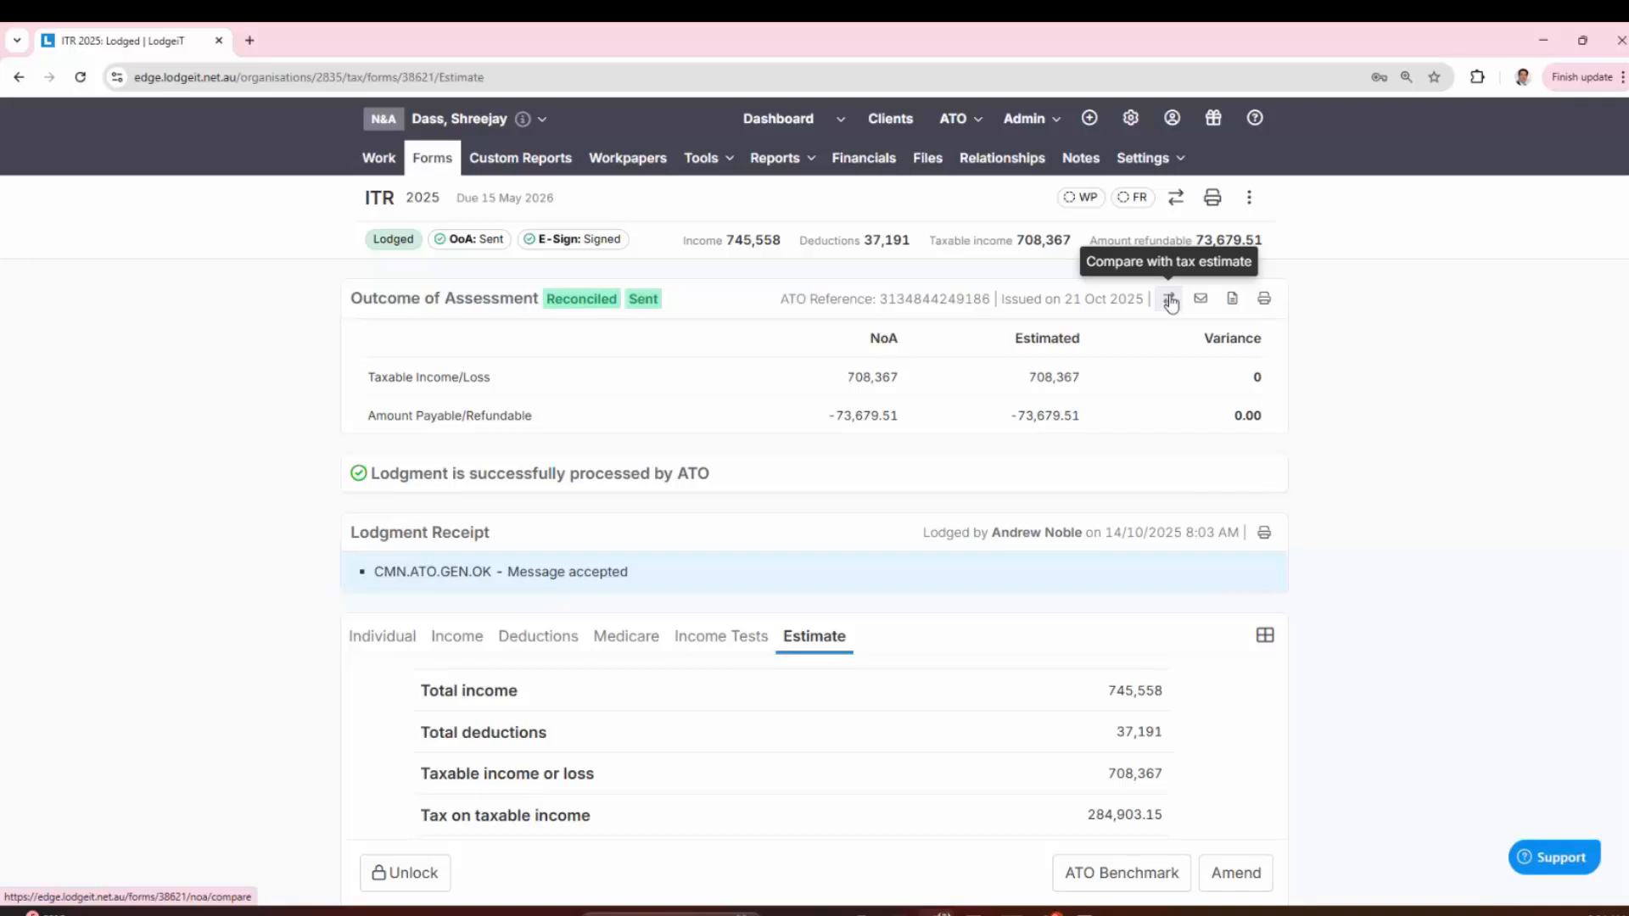
# Step: Compare the Outcome of Assessment with the tax estimate and examine the OoA figures against the estimated amounts
pyautogui.click(1171, 302)
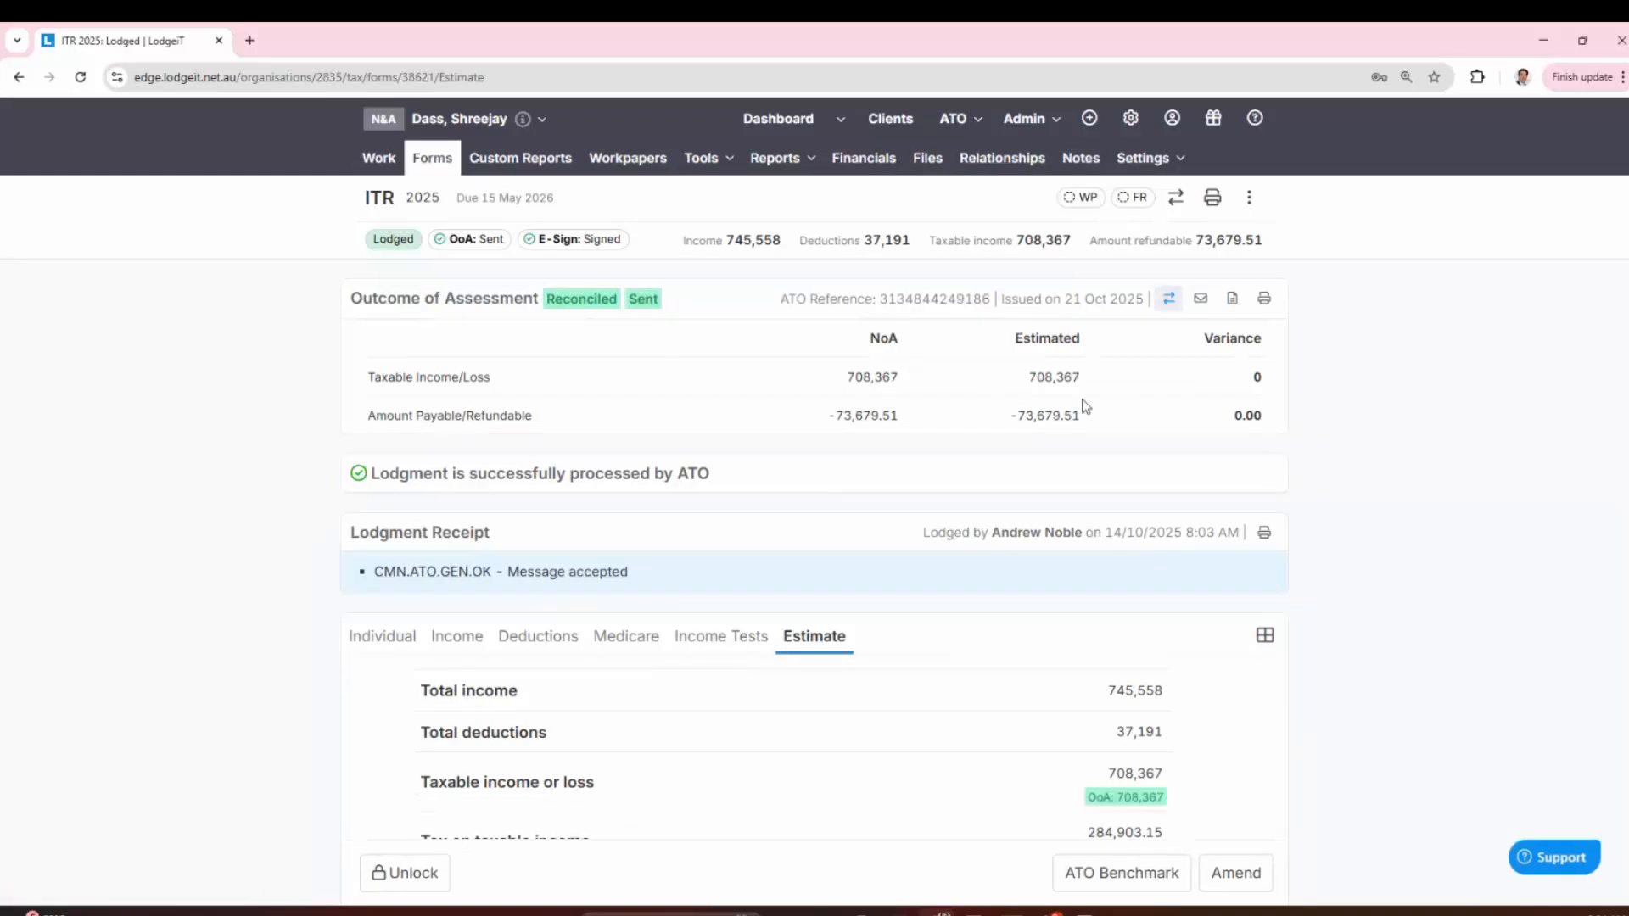
pyautogui.scroll(-3, 1079, 407)
pyautogui.moveTo(1159, 548); pyautogui.dragTo(1095, 529)
pyautogui.scroll(-3, 1096, 530)
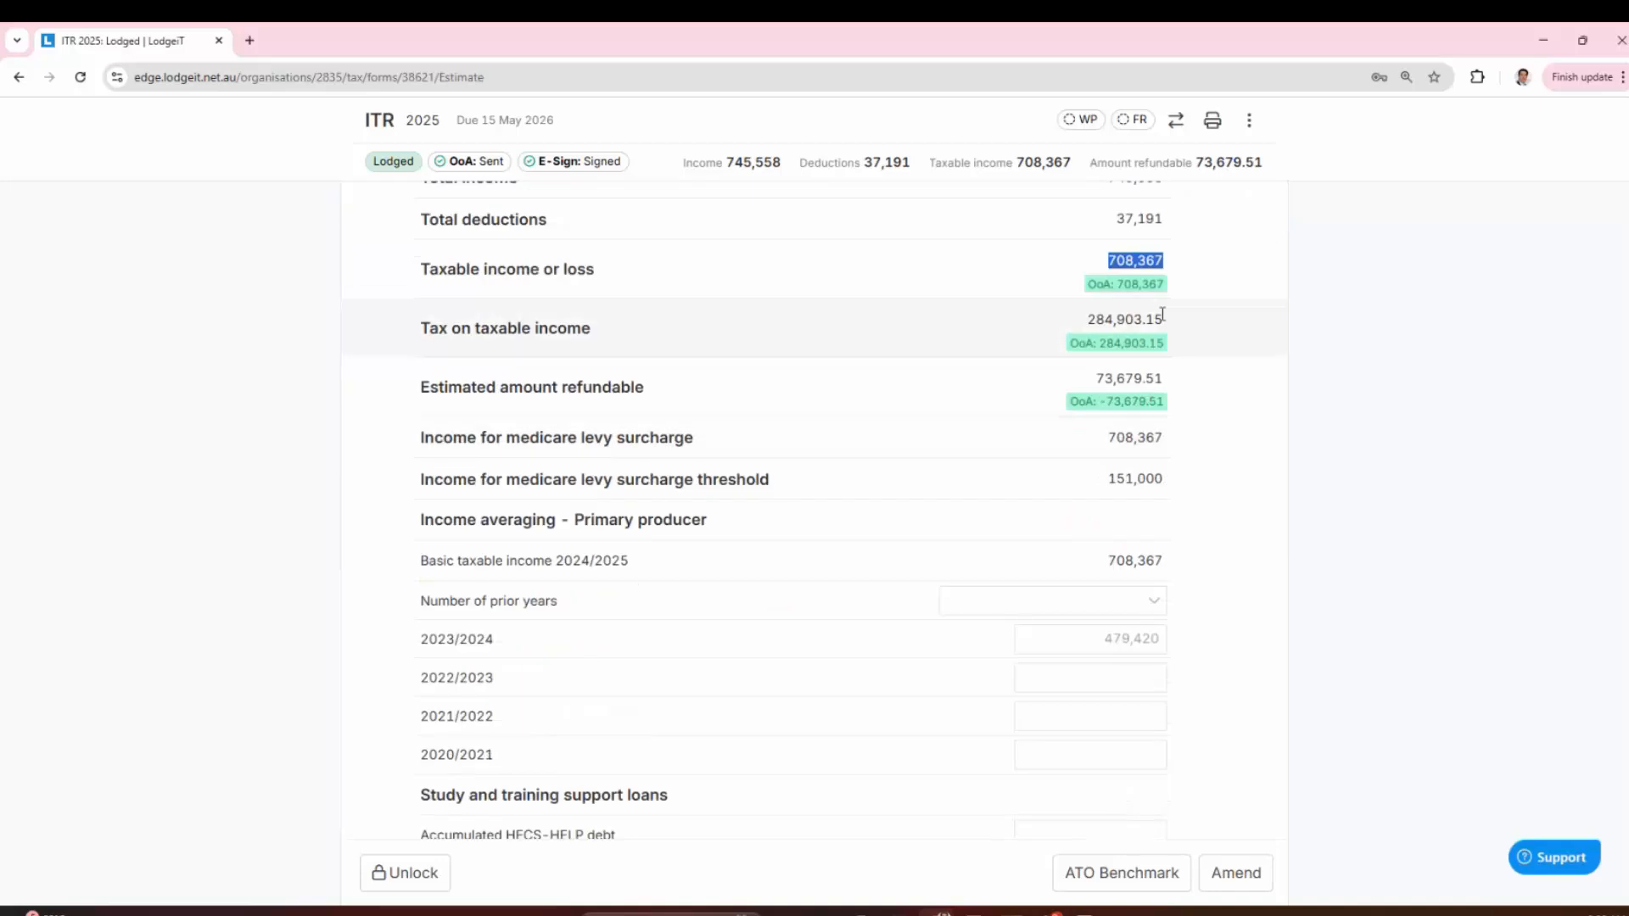
pyautogui.moveTo(1171, 291); pyautogui.dragTo(1089, 280)
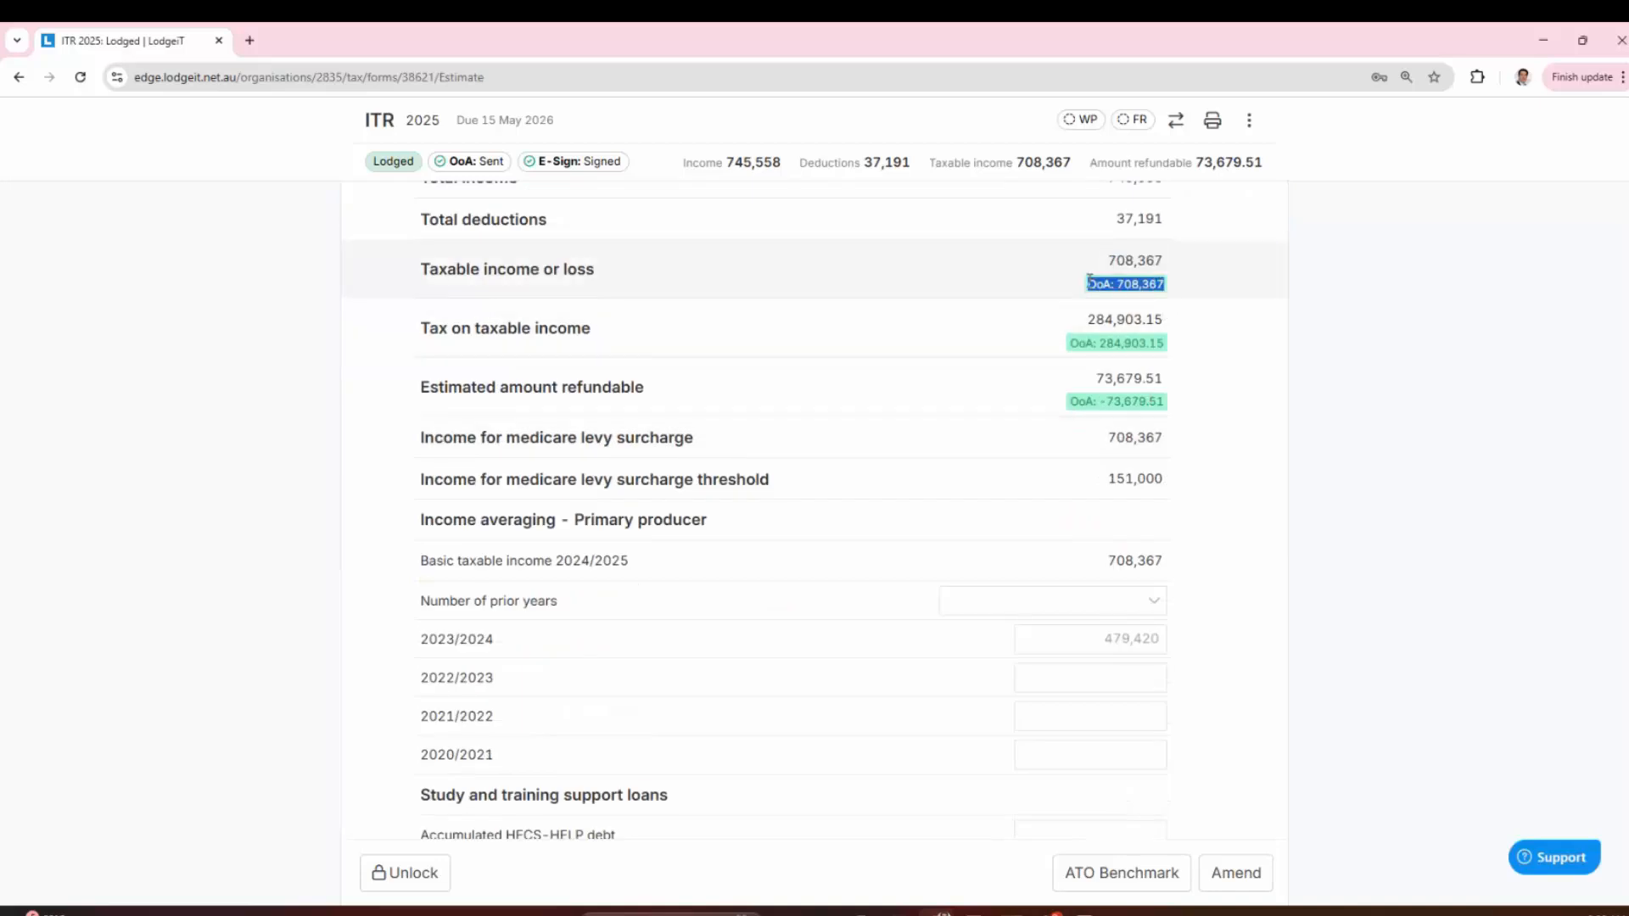
pyautogui.scroll(-15, 991, 400)
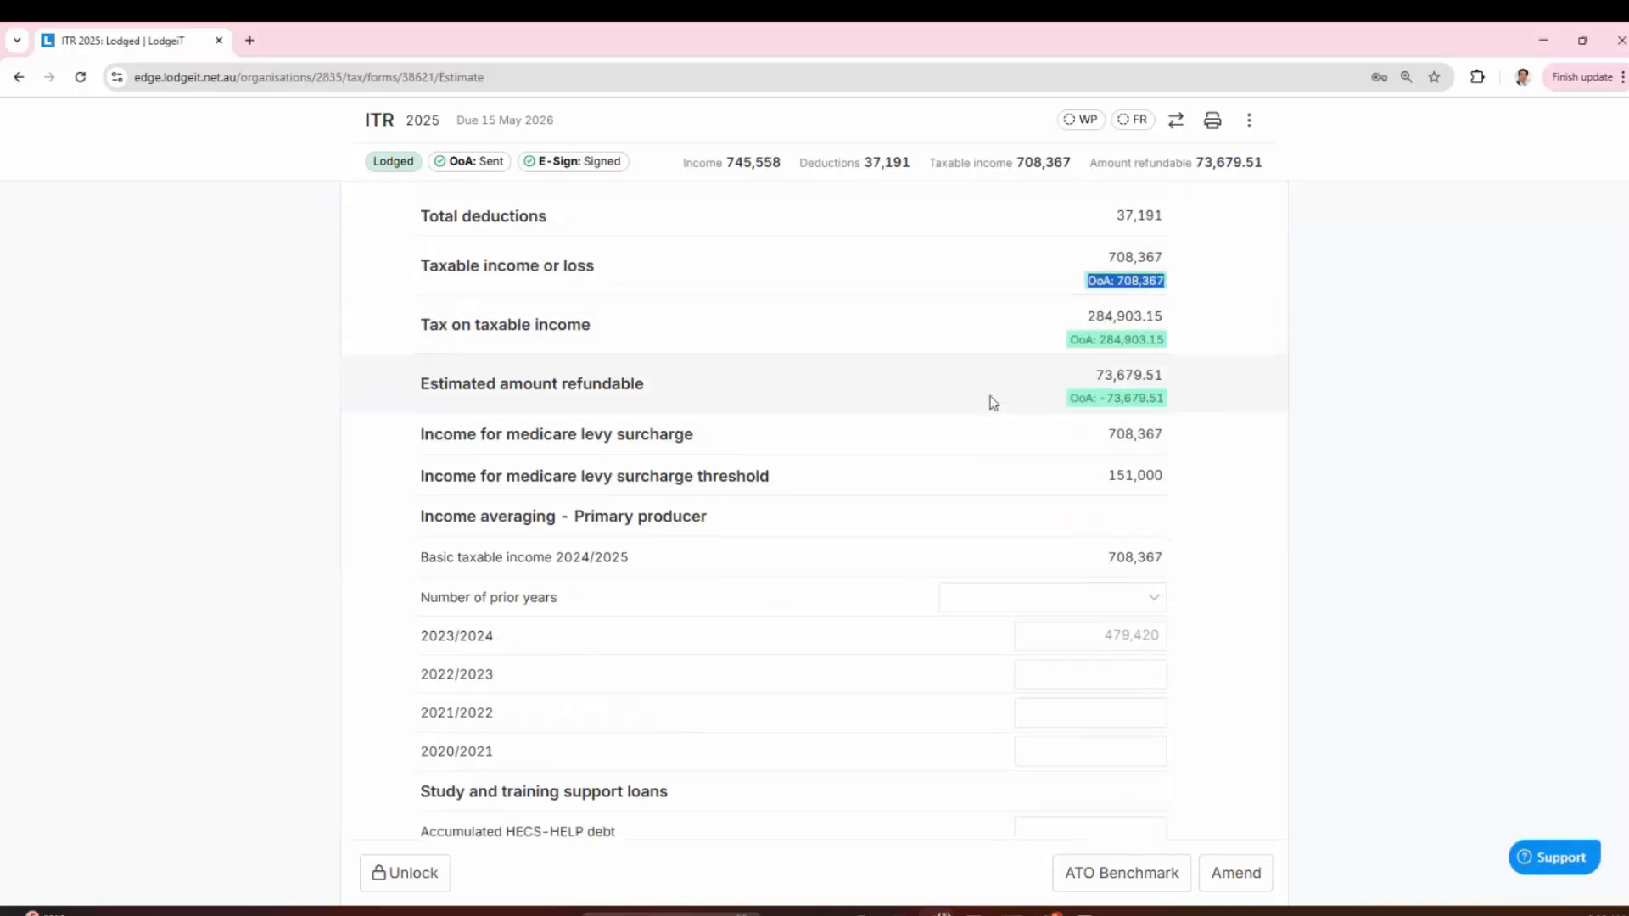
pyautogui.scroll(-15, 993, 402)
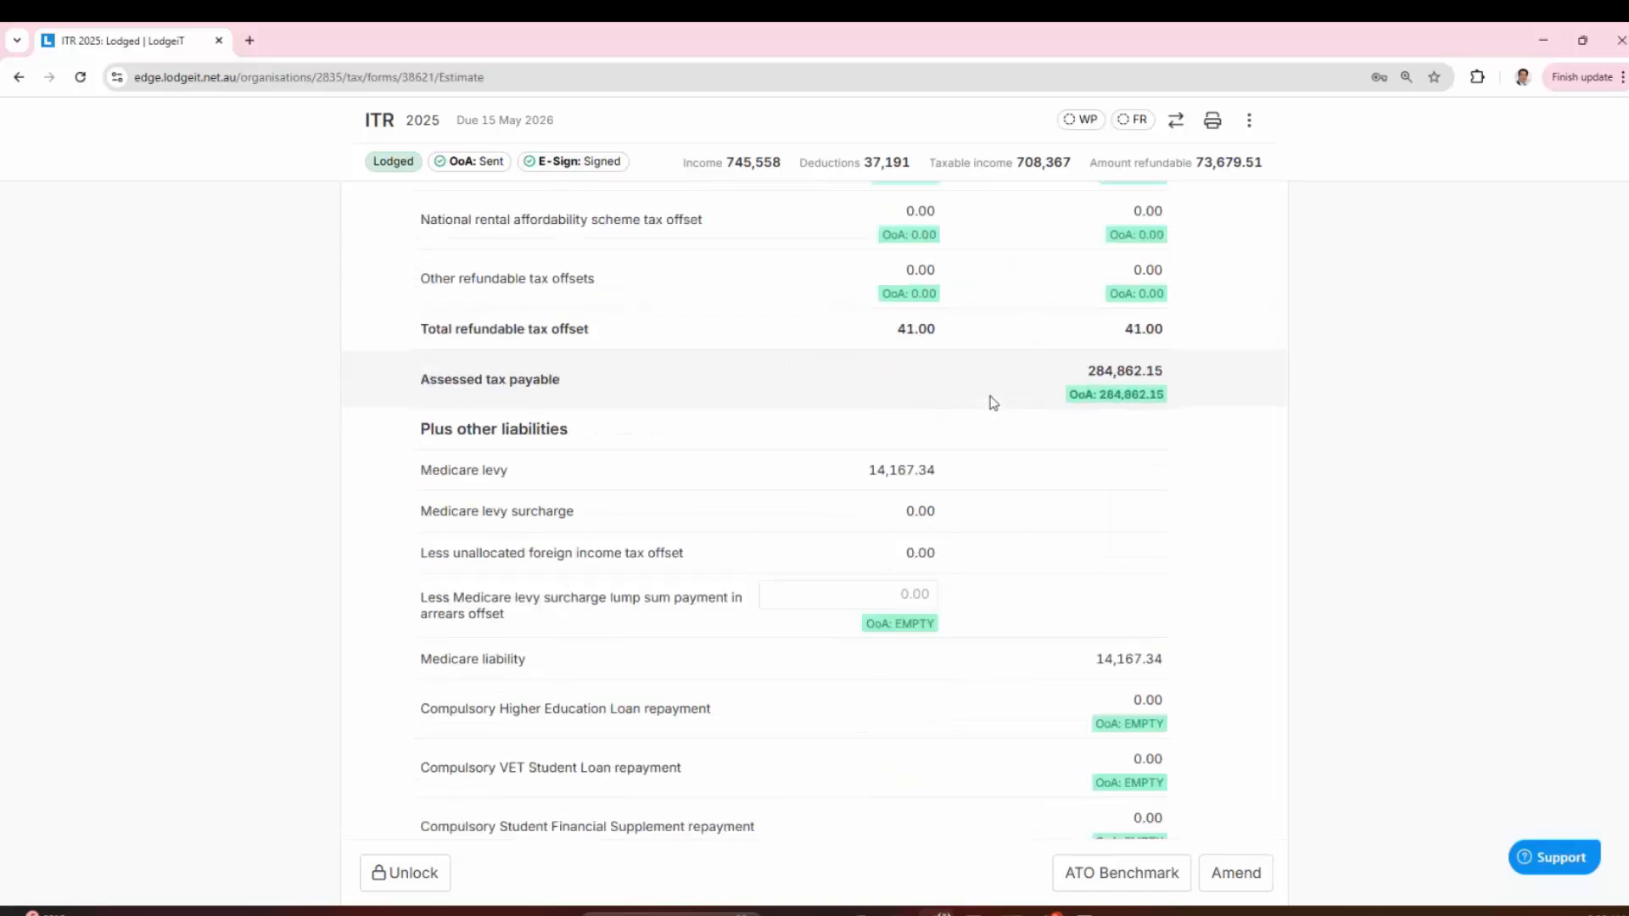
# Step: Examine the remaining OoA figures in the return's Estimate section, including the estimated amount refundable, and return to the Outcome of Assessment summary
pyautogui.scroll(-15, 1001, 429)
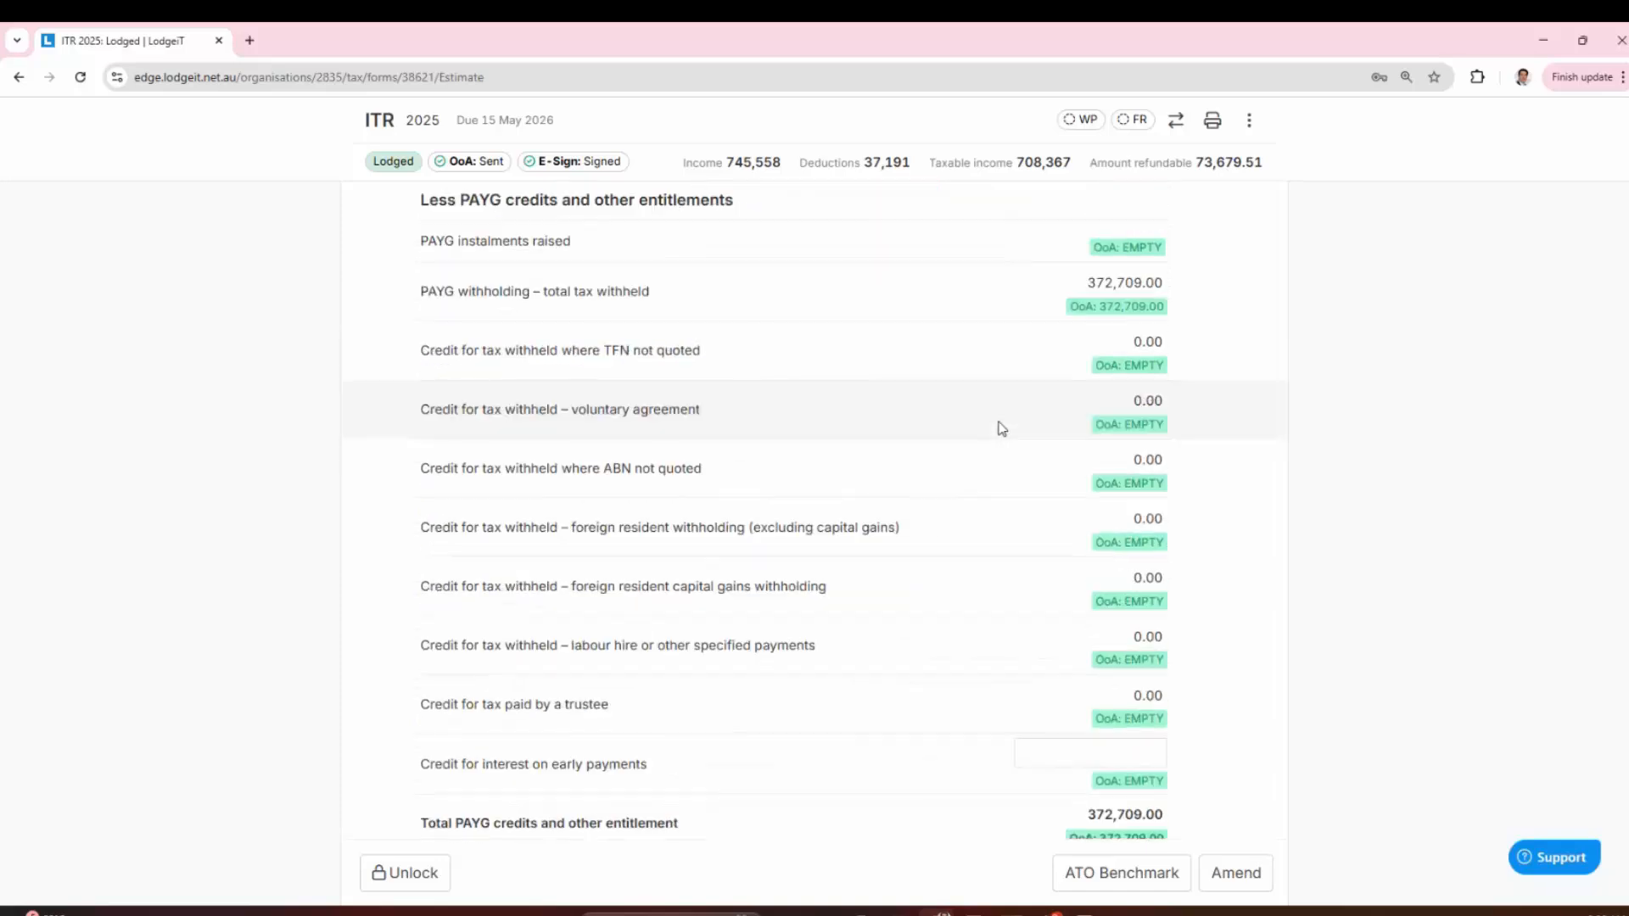
pyautogui.scroll(10, 1001, 429)
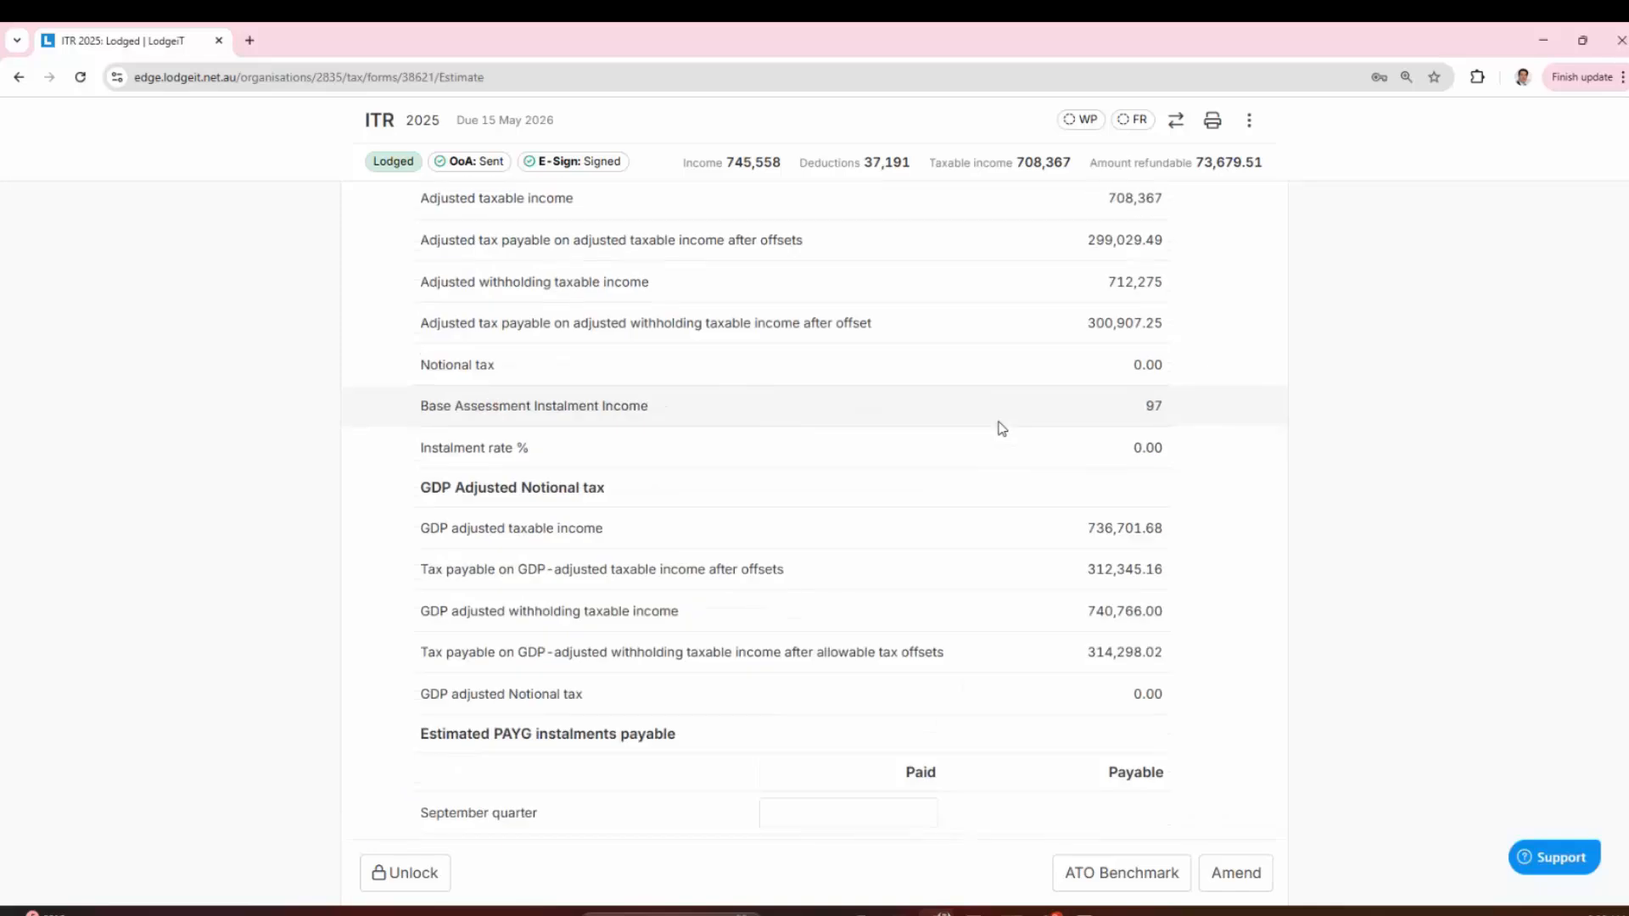
pyautogui.moveTo(1168, 632); pyautogui.dragTo(1067, 650)
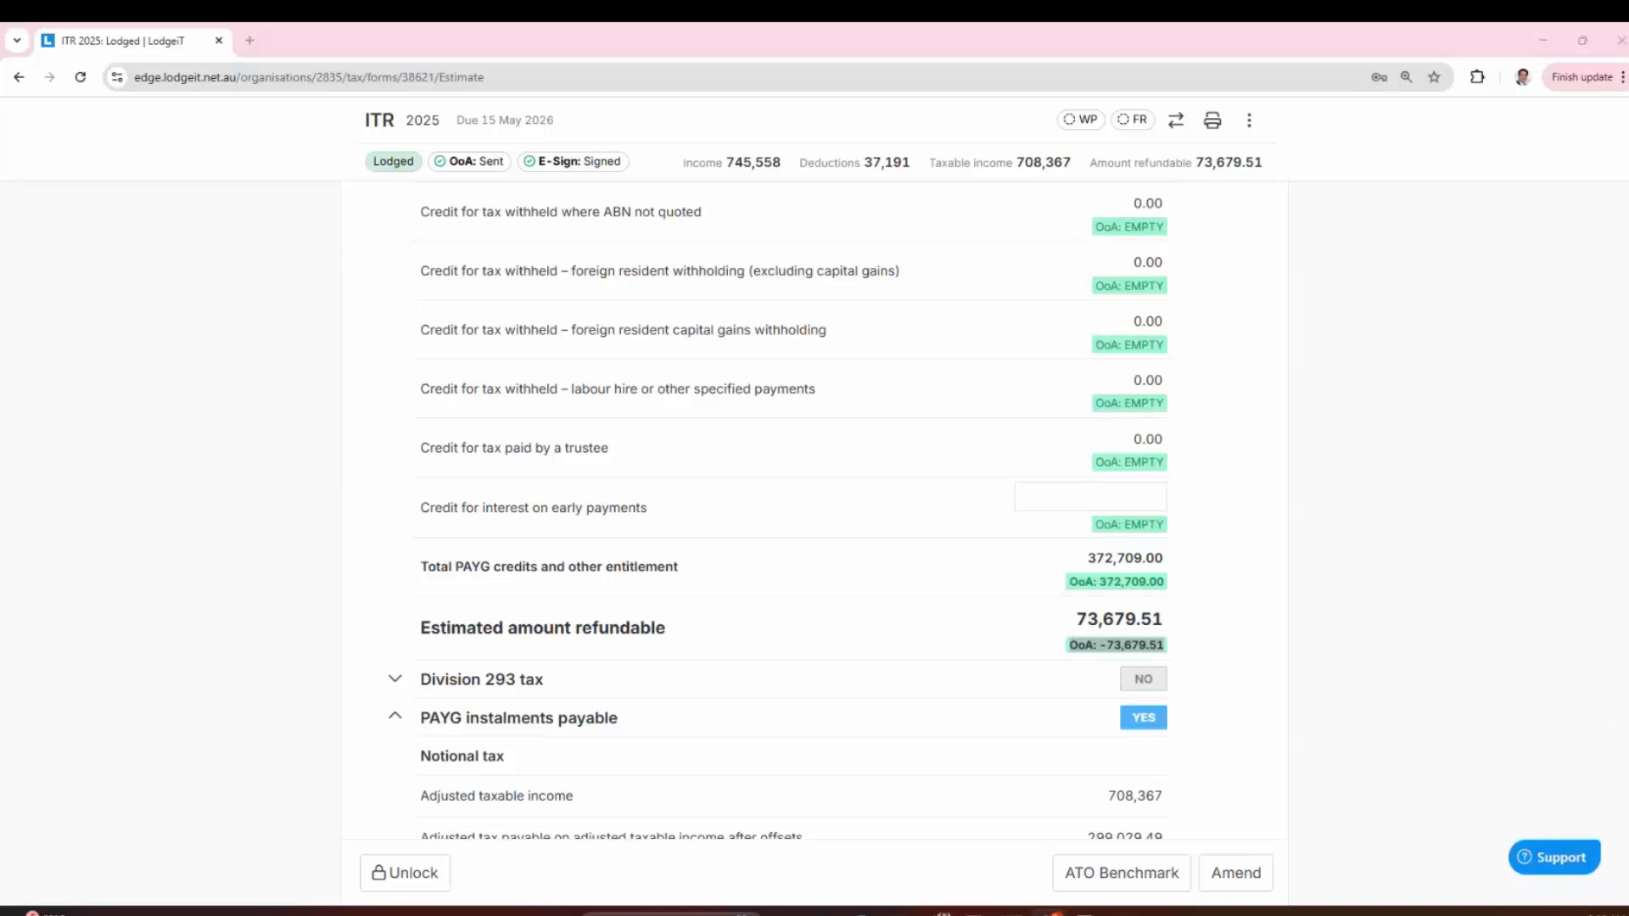
pyautogui.scroll(-20, 814, 509)
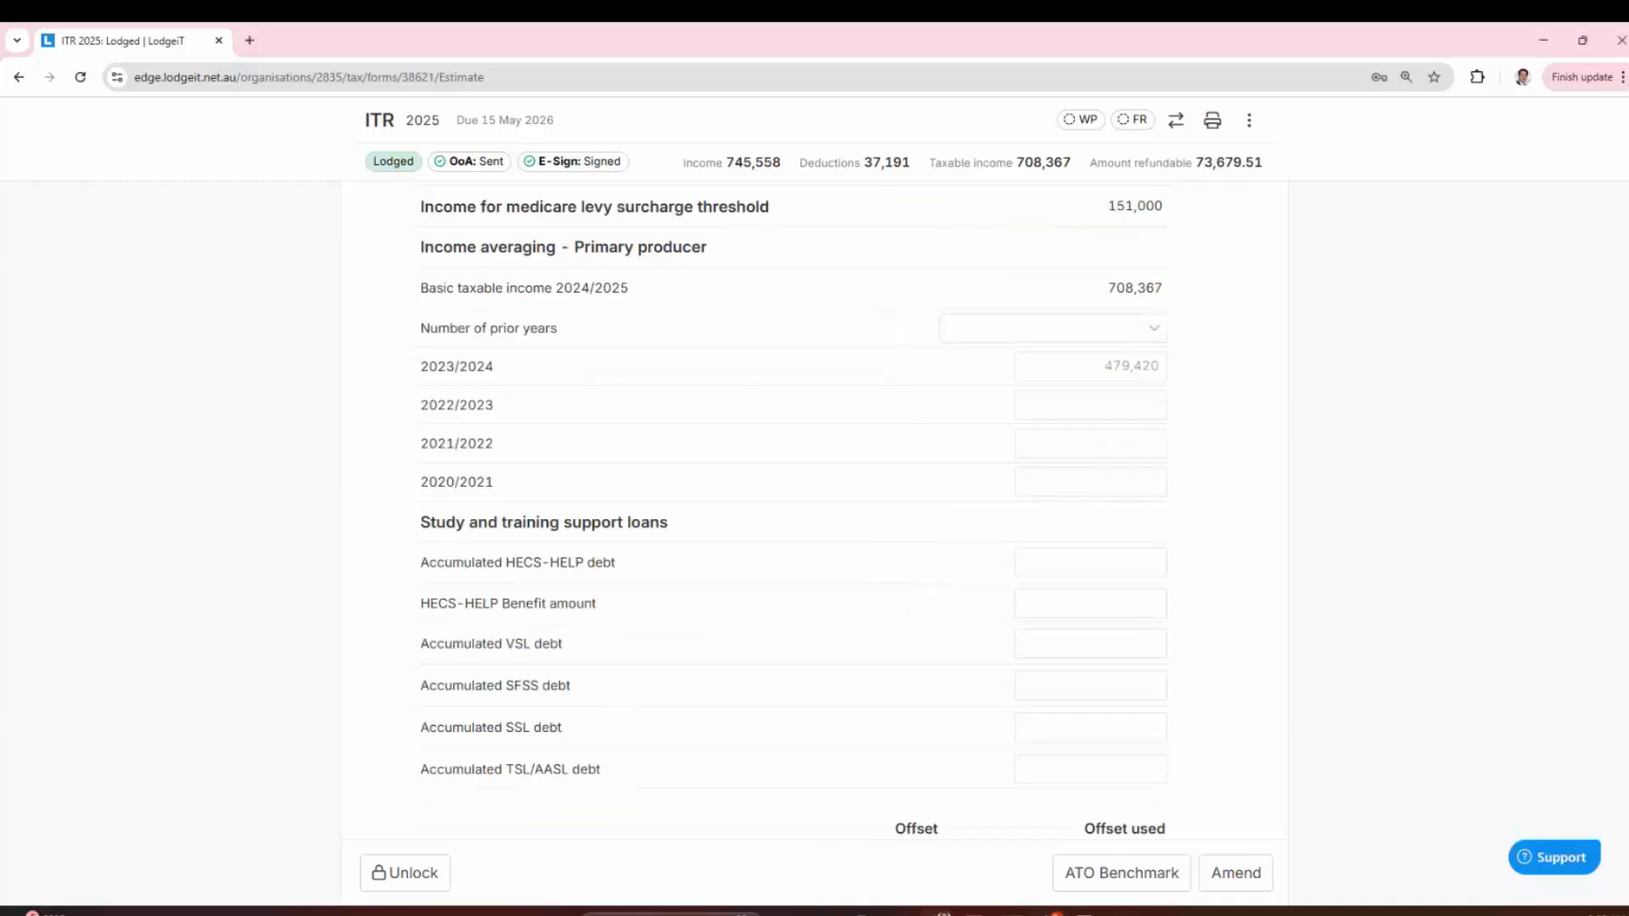
pyautogui.scroll(2, 815, 509)
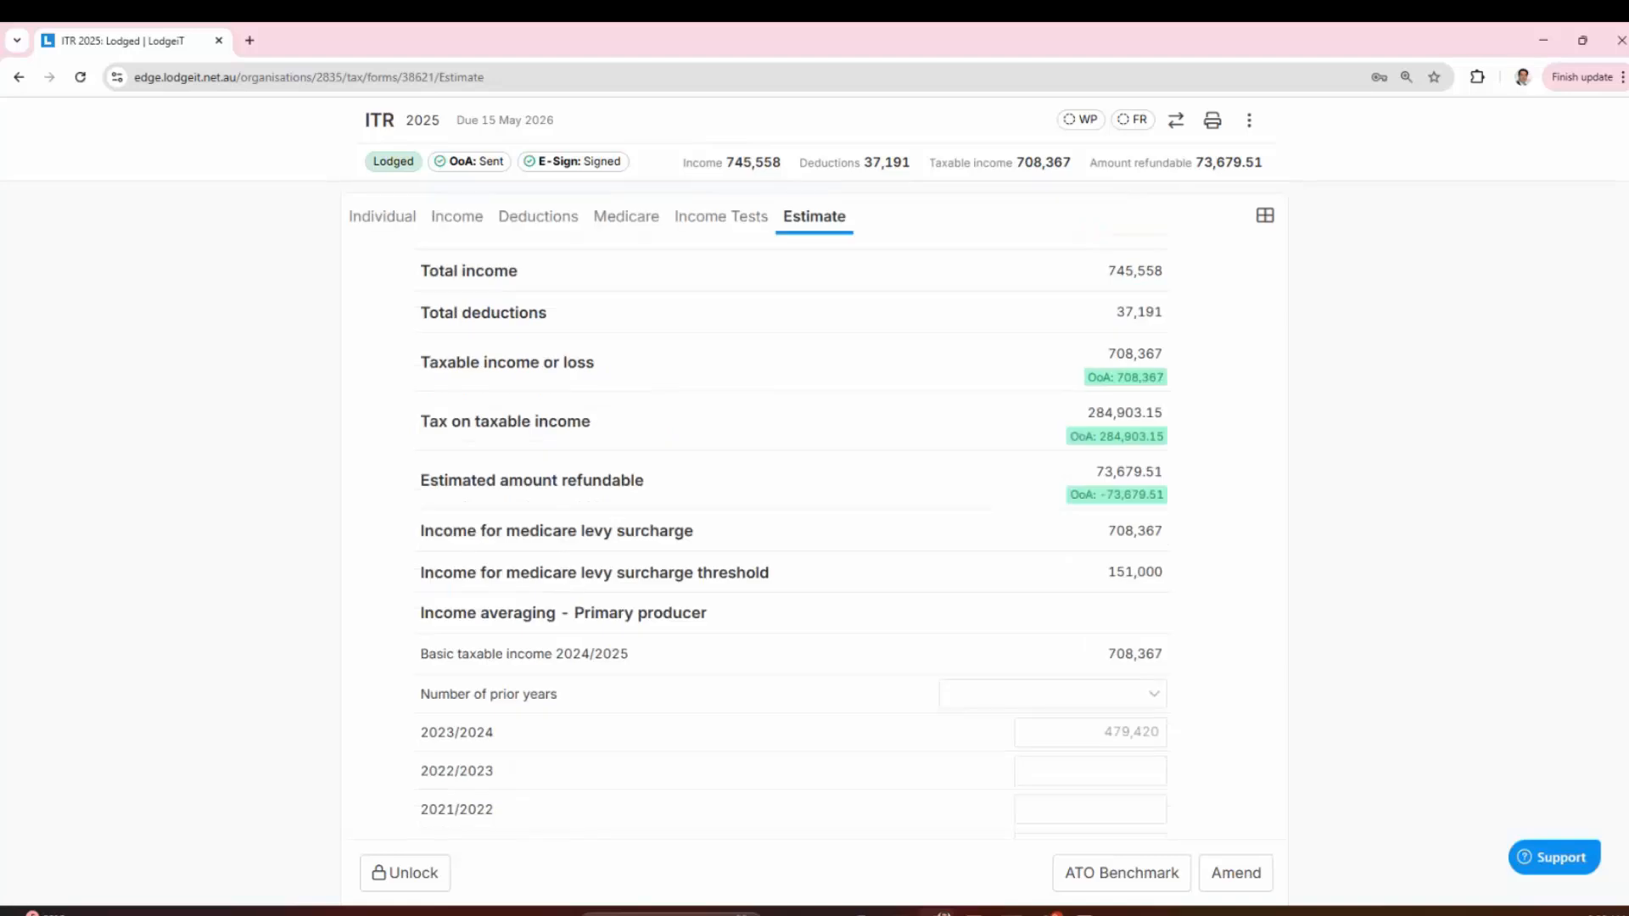
pyautogui.scroll(4, 1626, 284)
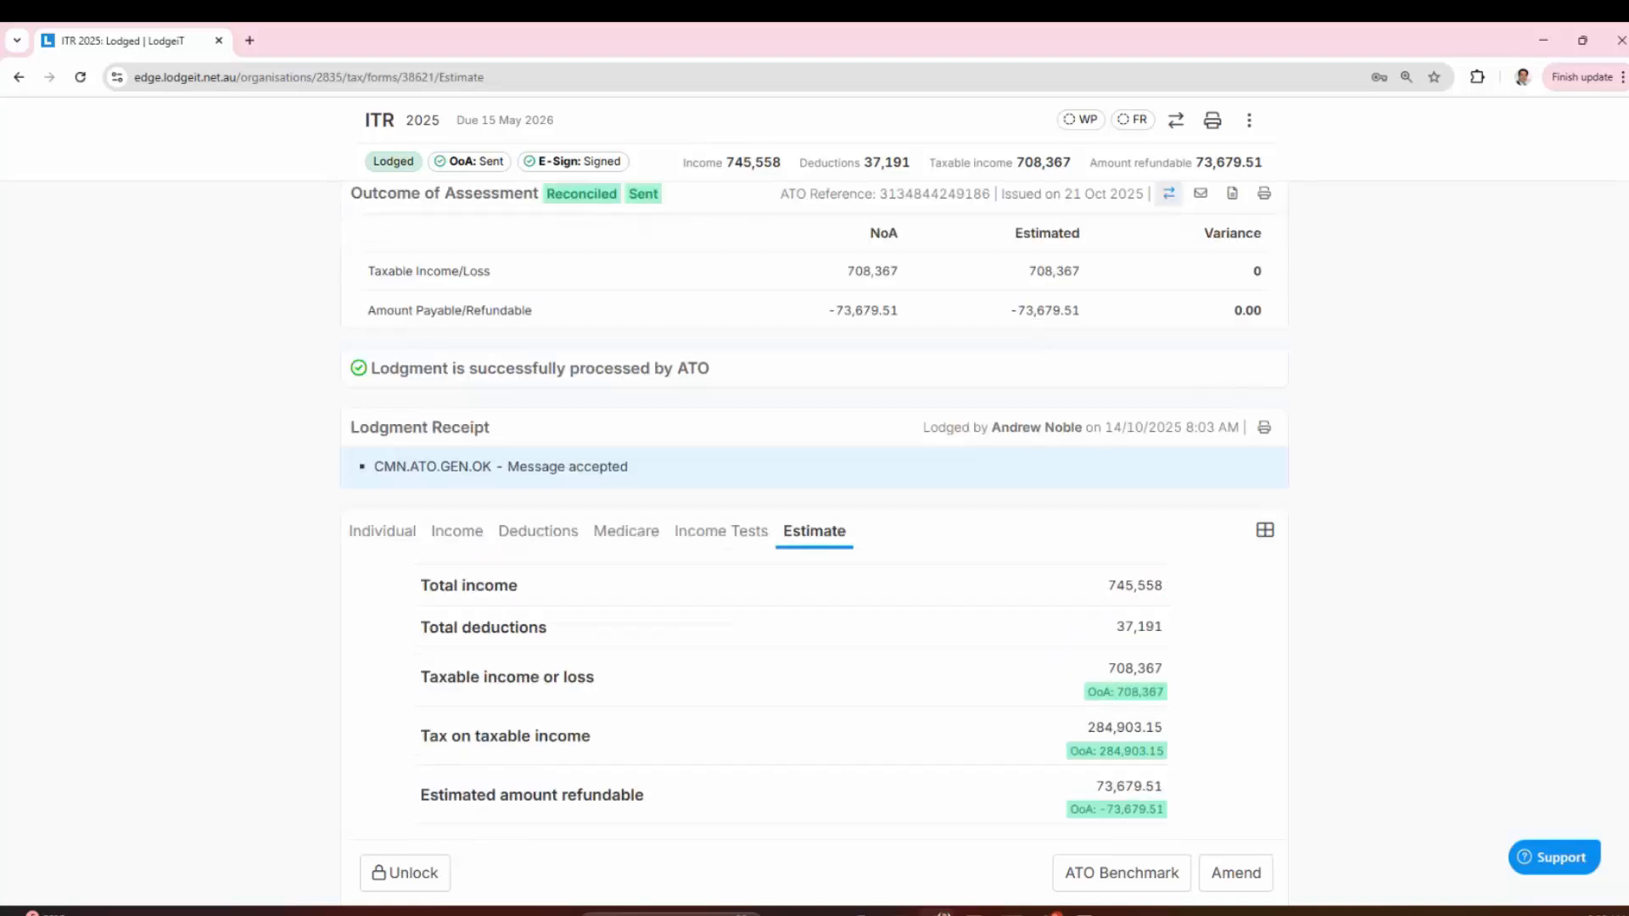
pyautogui.scroll(2, 486, 194)
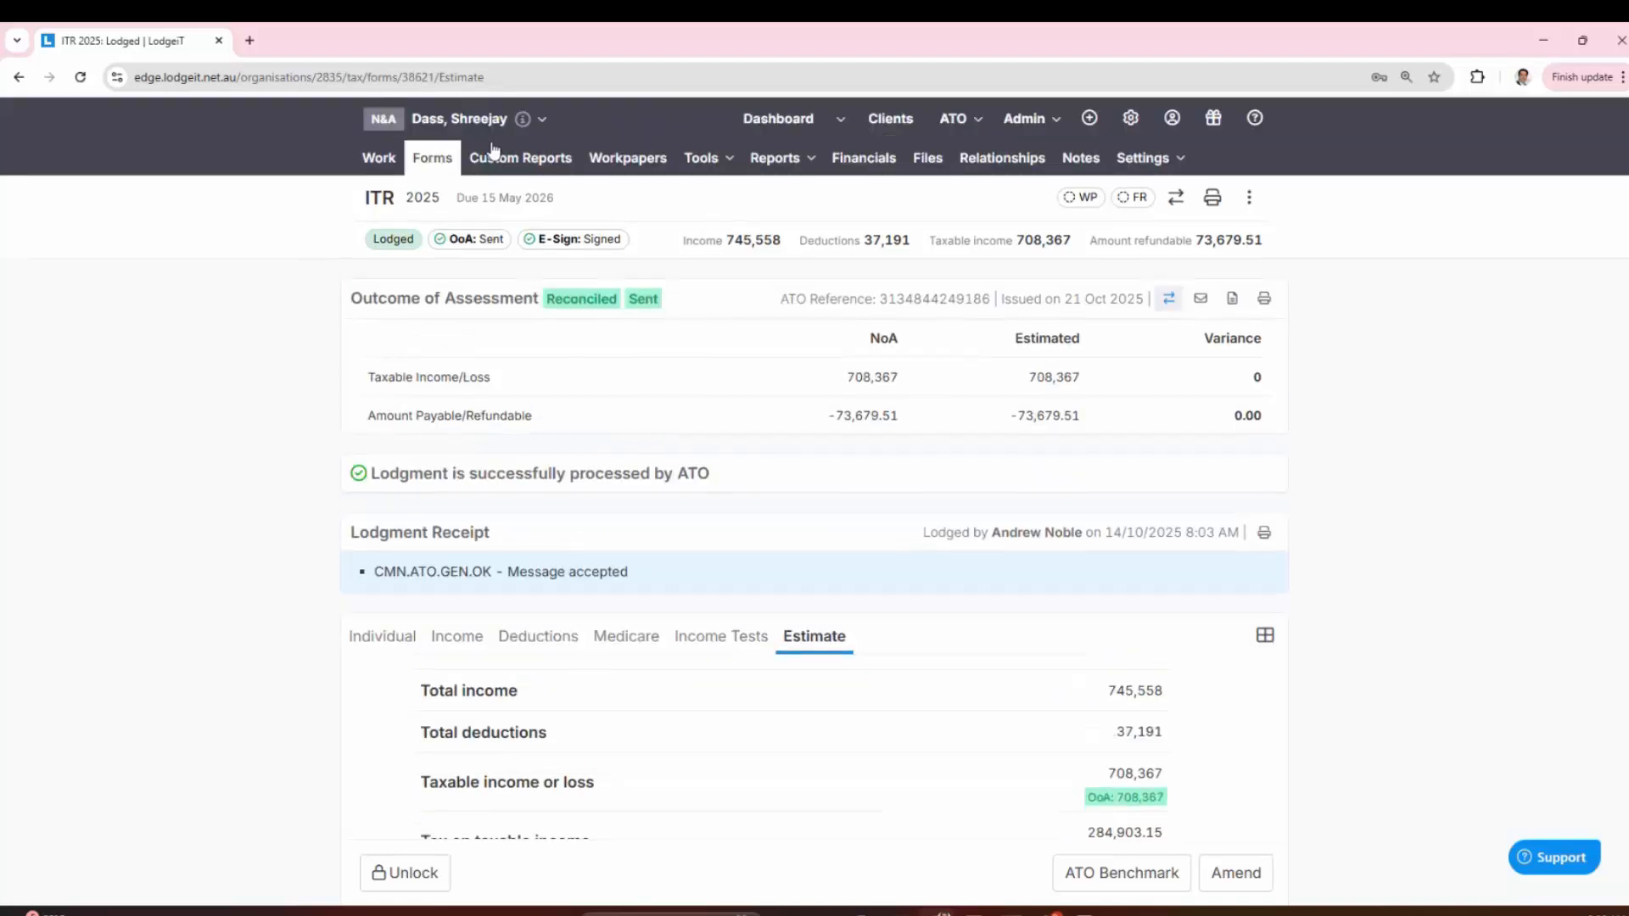
# Step: Open the practice-wide Forms dashboard, and view the completed and published reports on the Reports dashboard
pyautogui.click(840, 118)
pyautogui.click(741, 200)
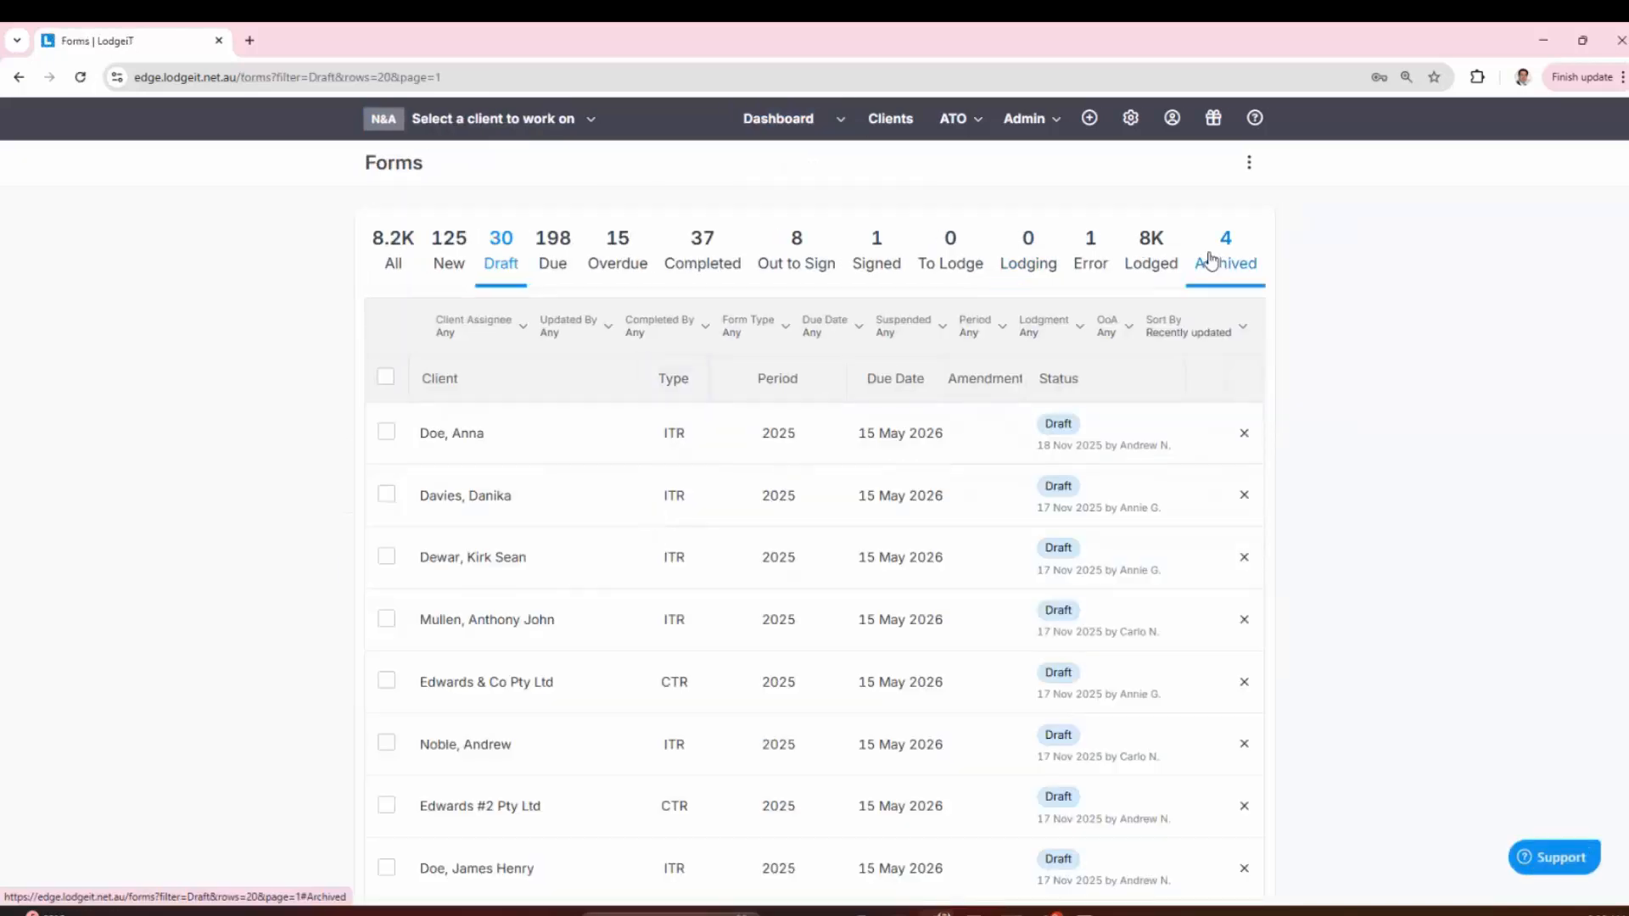
pyautogui.click(840, 119)
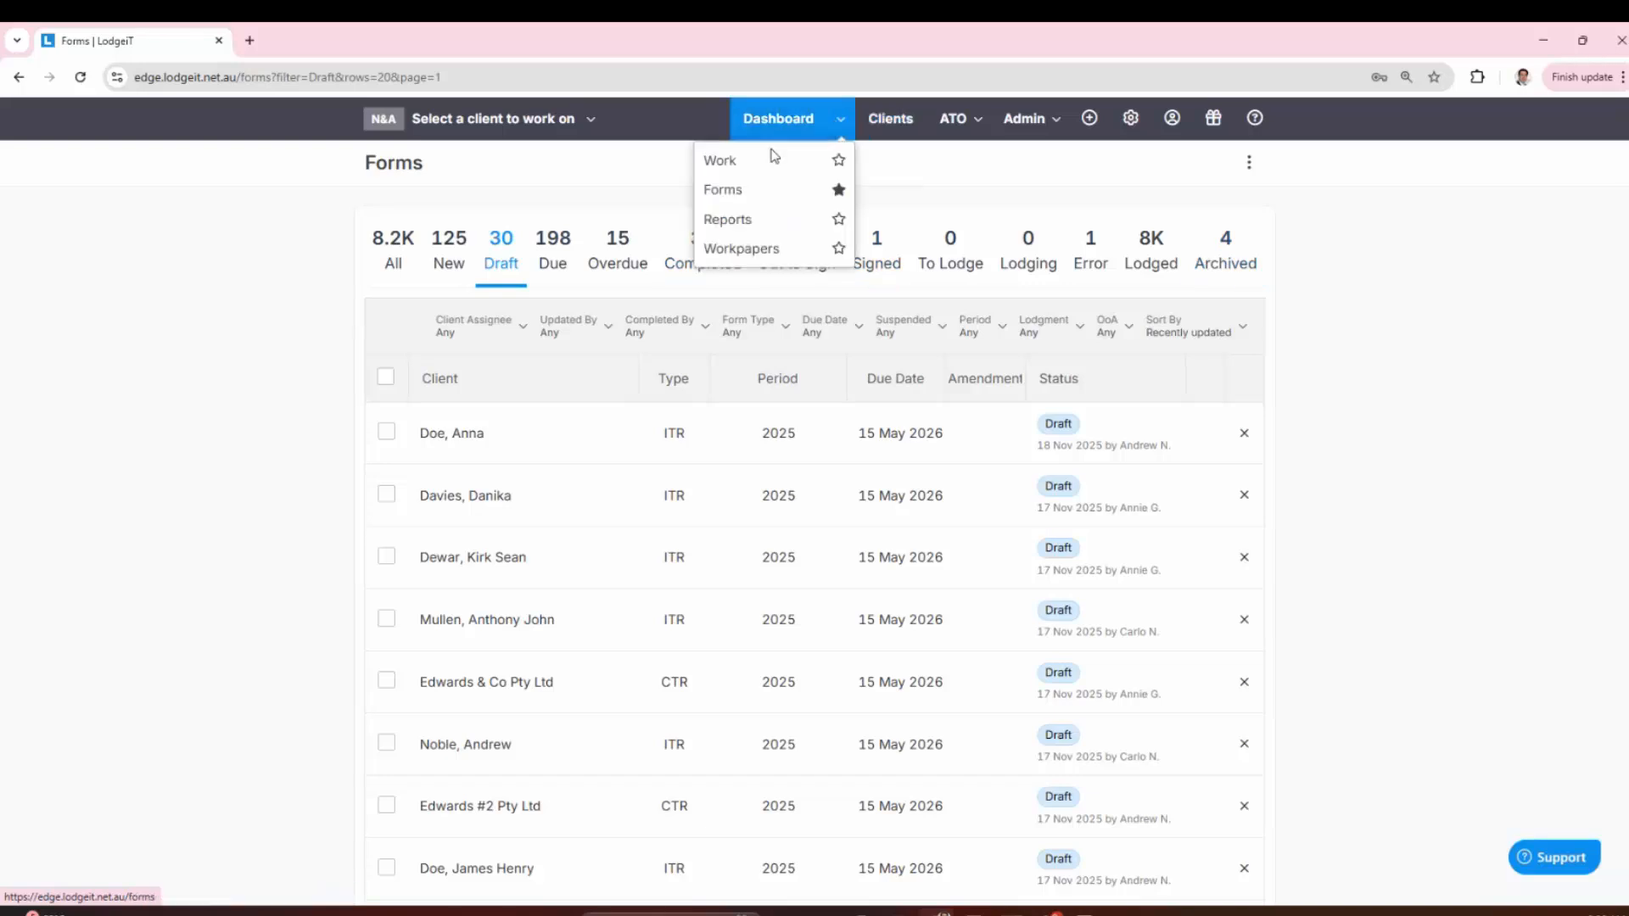
pyautogui.click(741, 223)
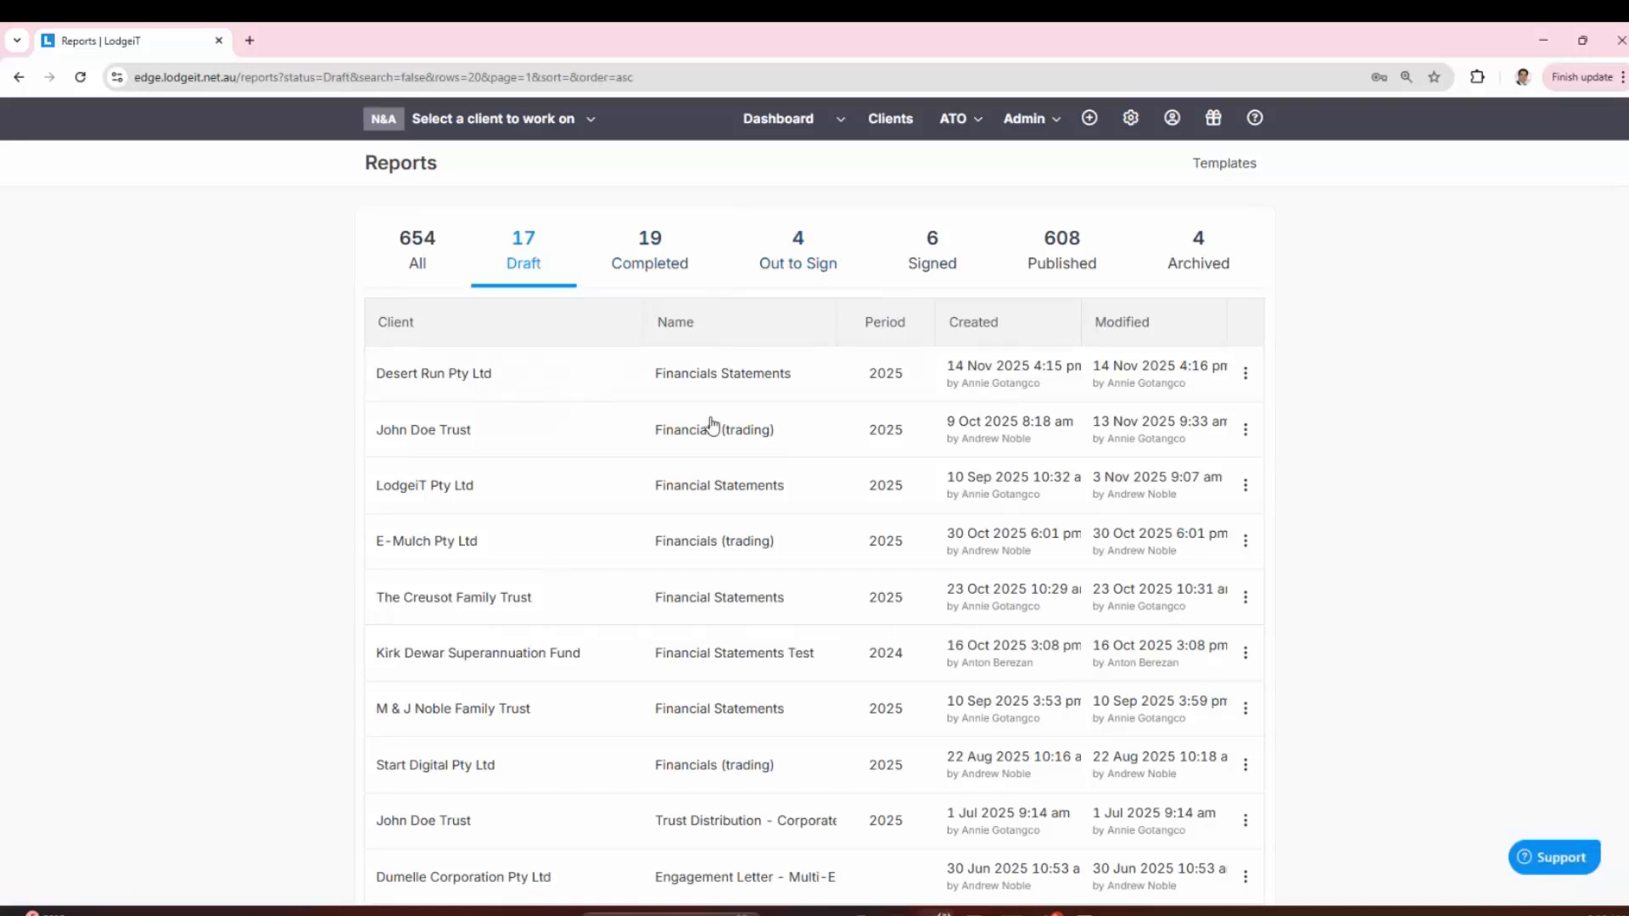
pyautogui.click(658, 262)
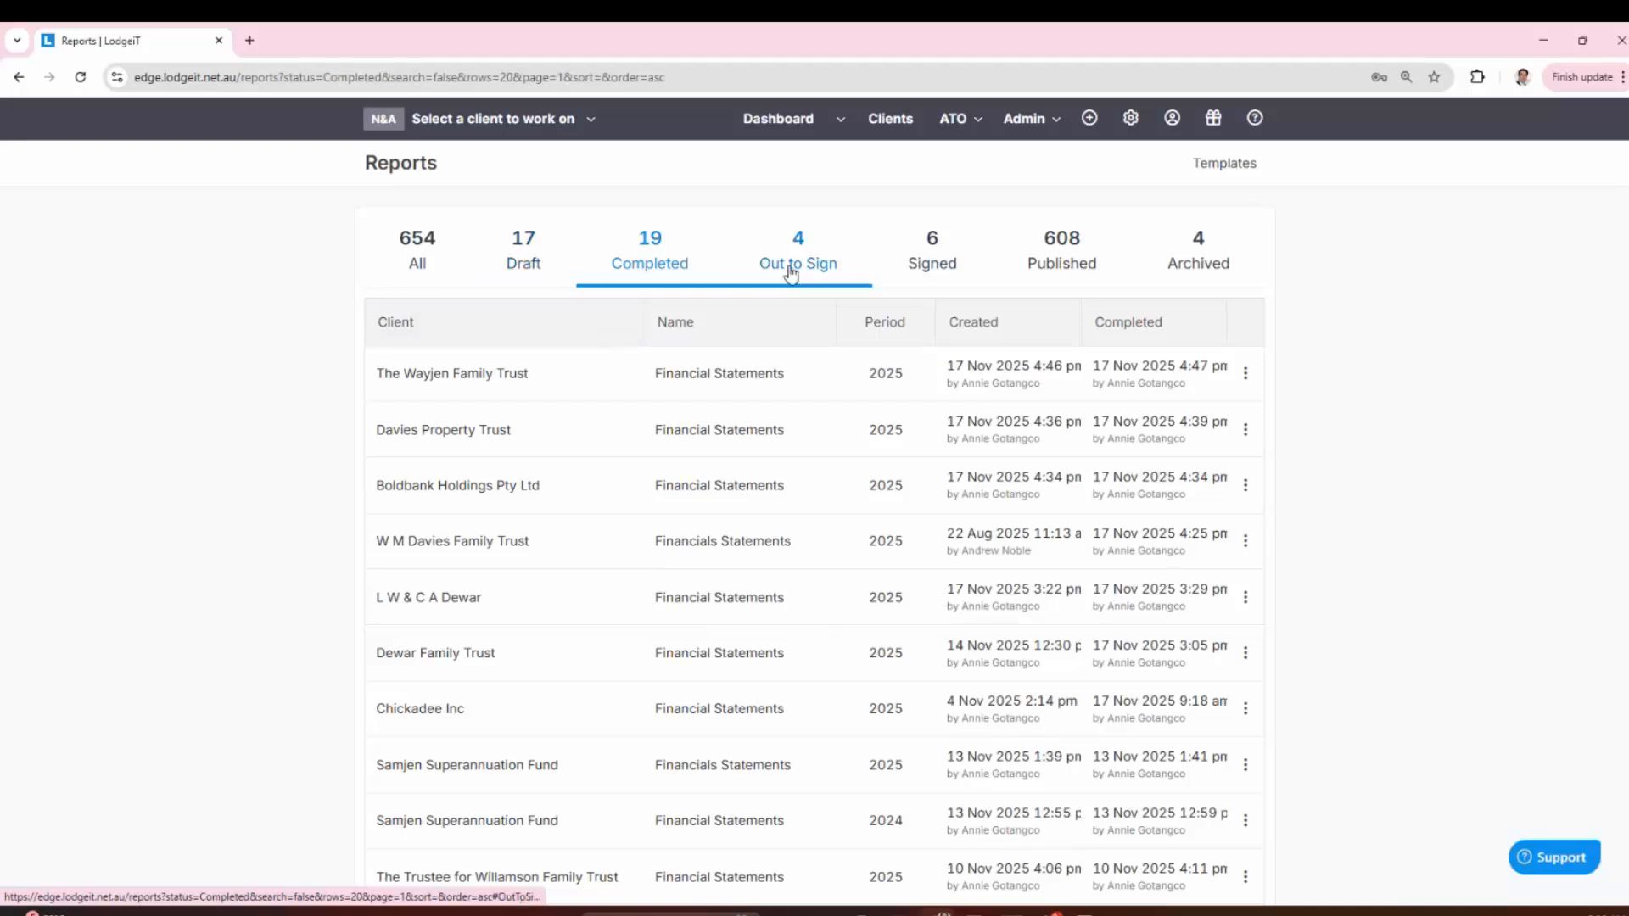
pyautogui.click(1039, 259)
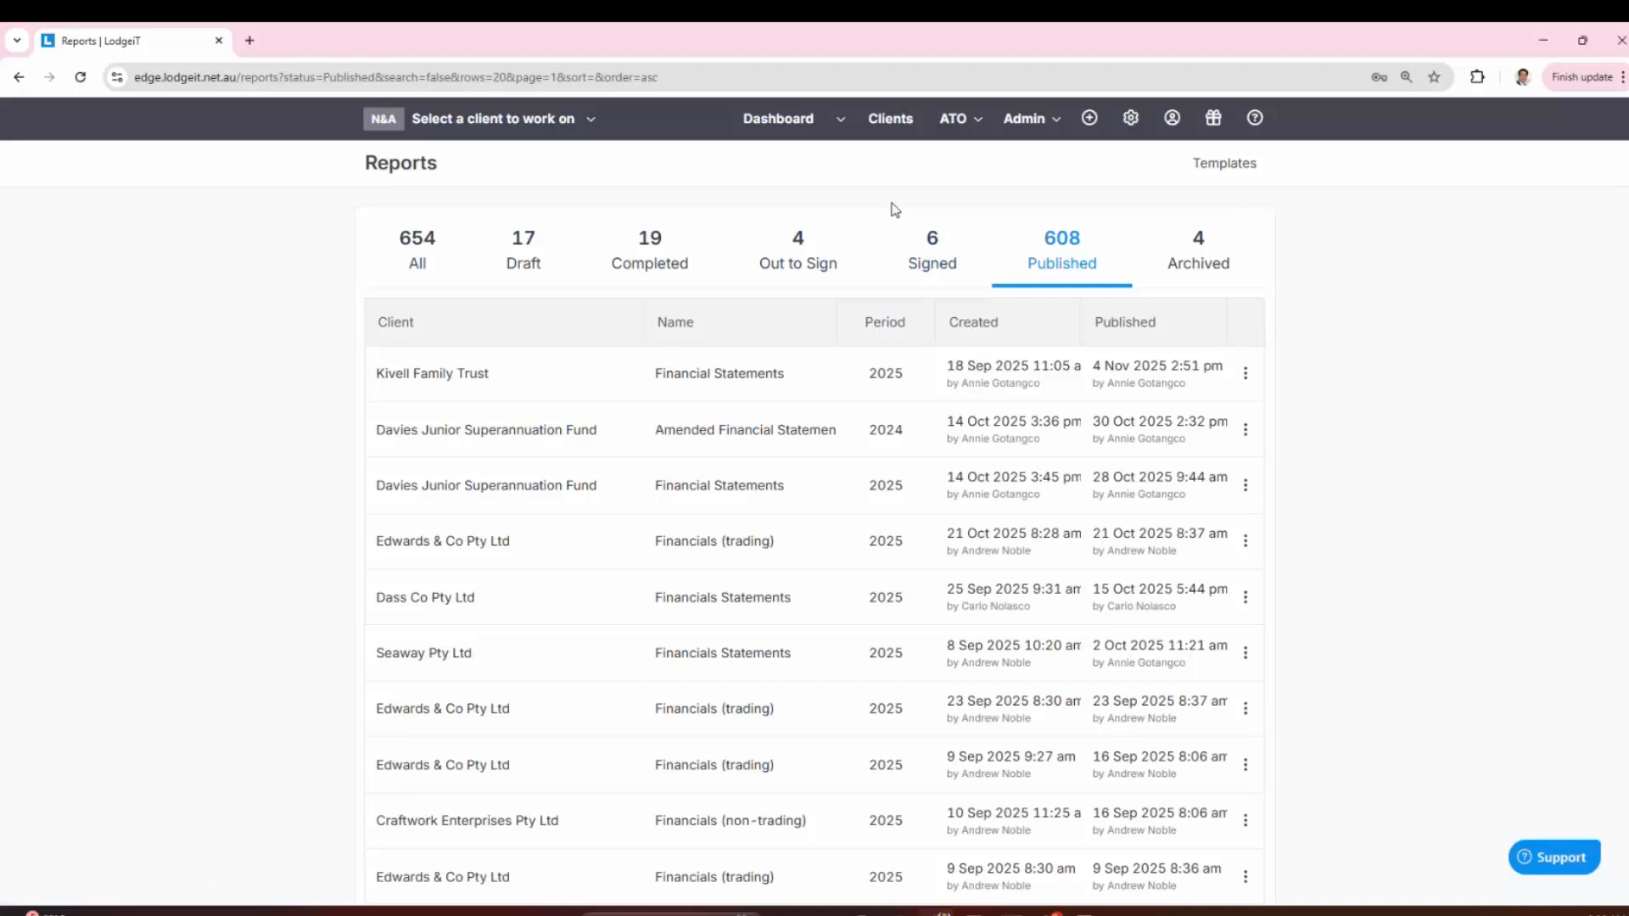
# Step: View the practice-wide Workpapers dashboard and the Work dashboard
pyautogui.click(830, 140)
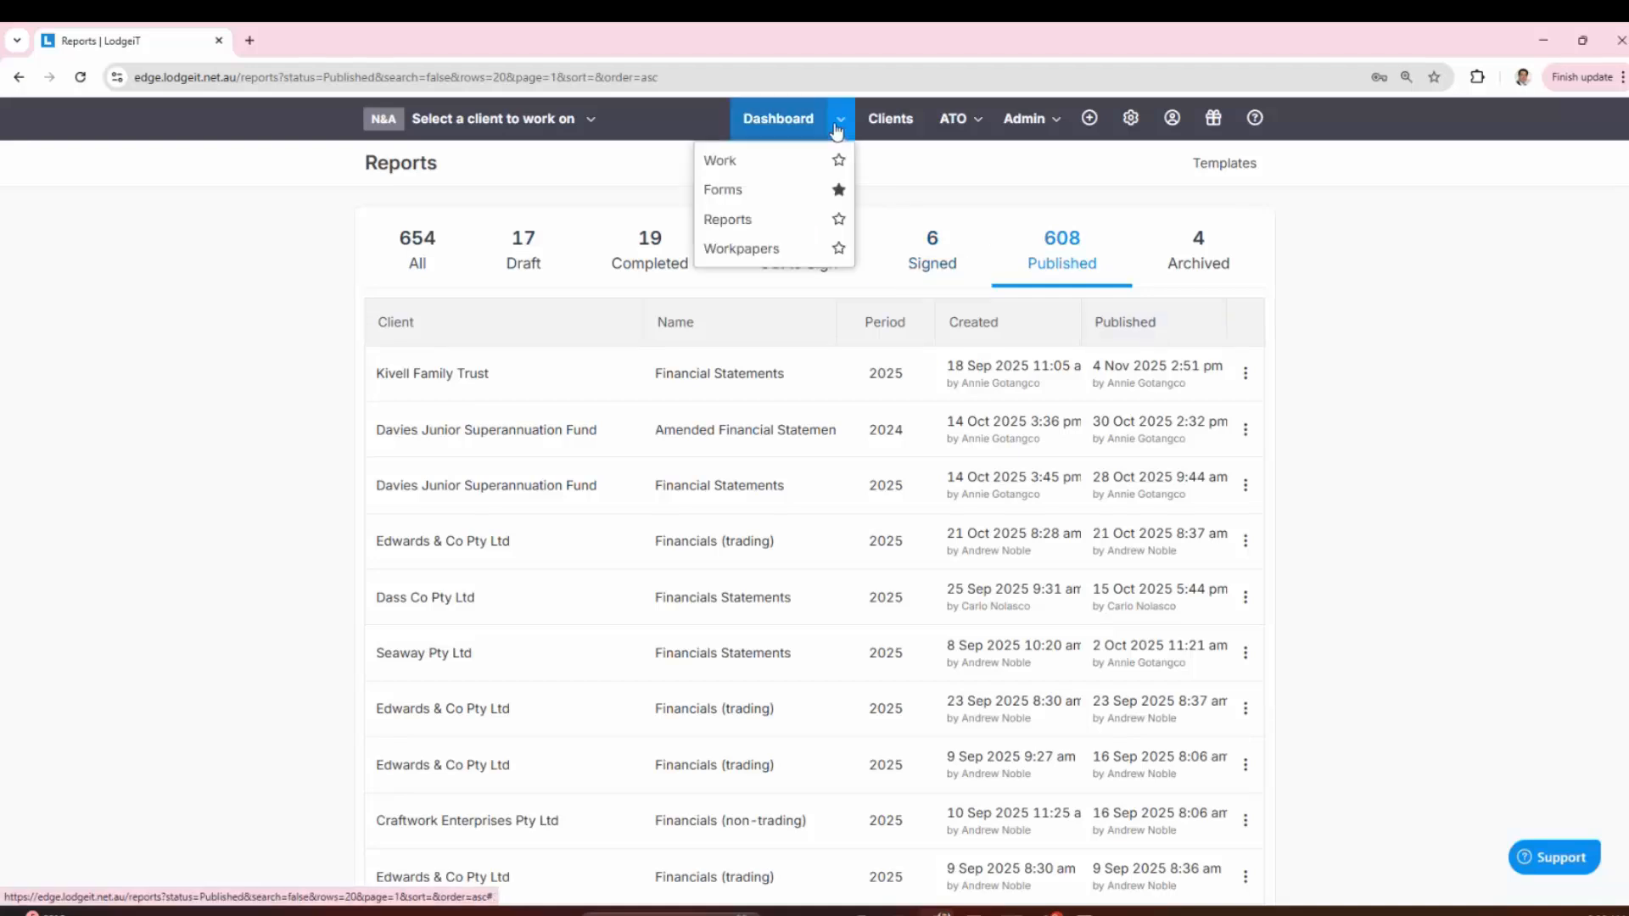
pyautogui.click(765, 249)
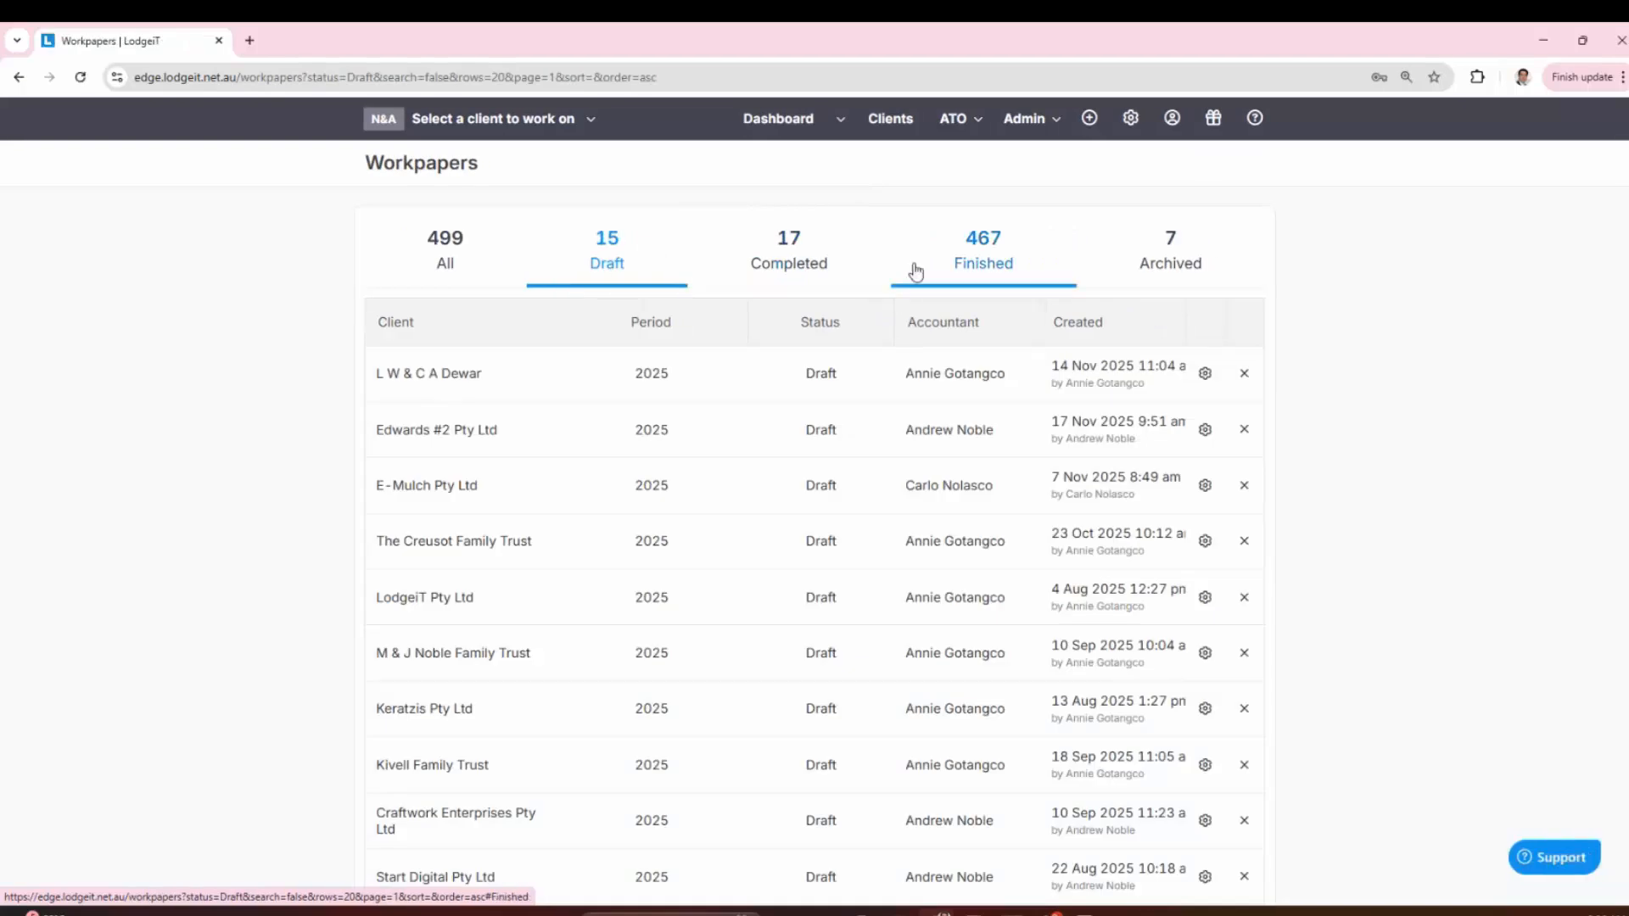
pyautogui.click(827, 125)
pyautogui.click(743, 157)
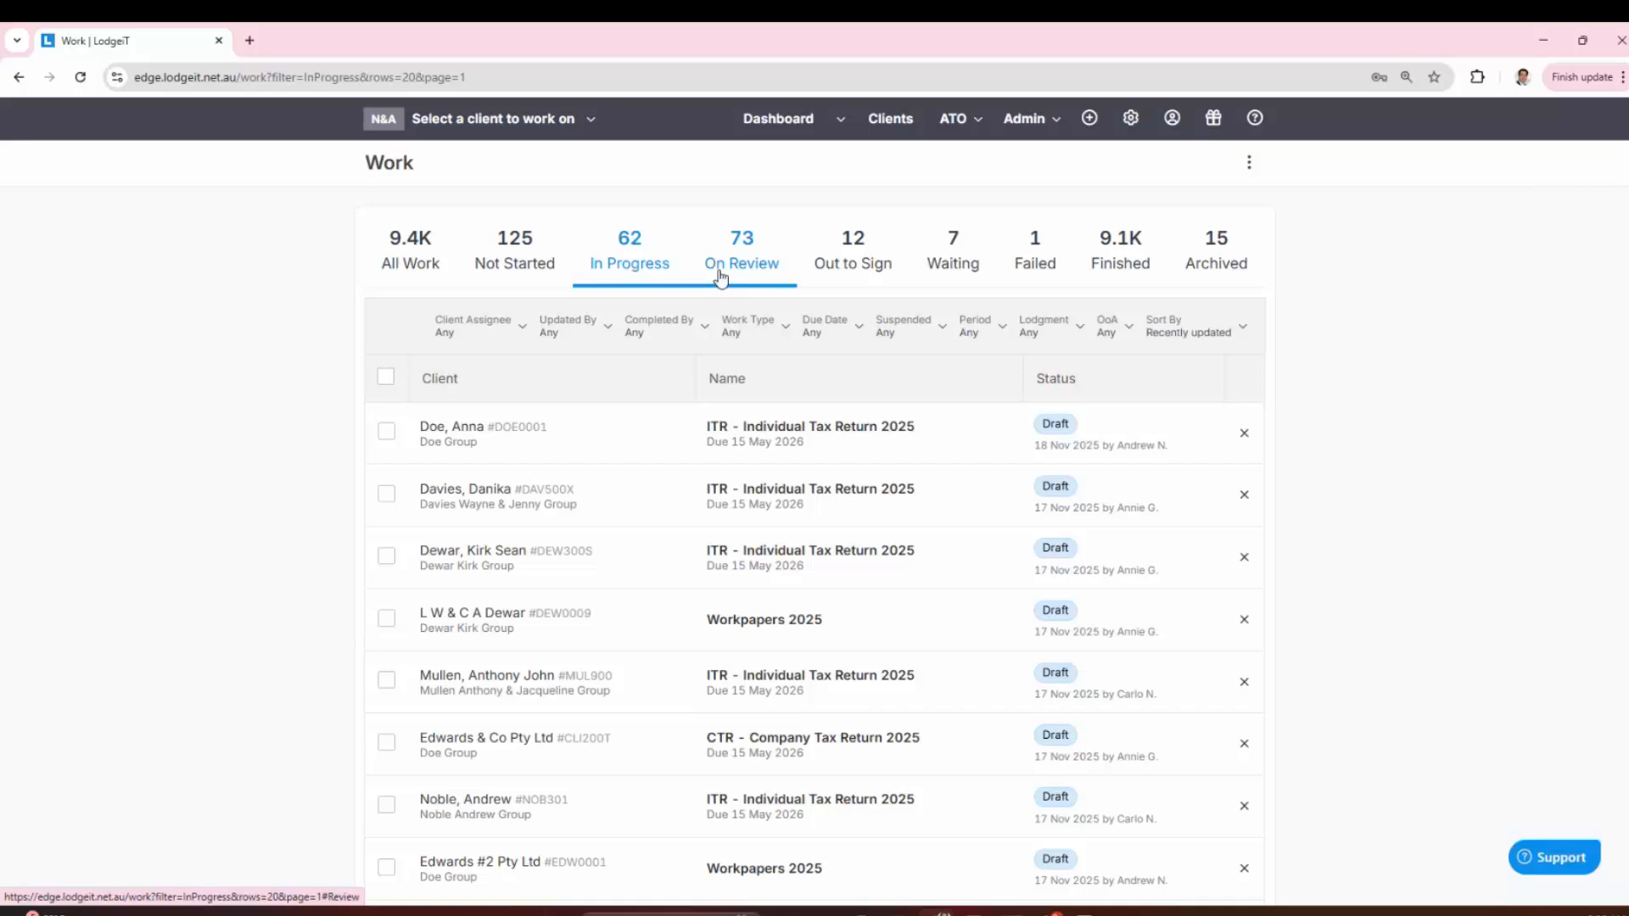
# Step: Open the practice's full client list and look through its entries
pyautogui.click(871, 128)
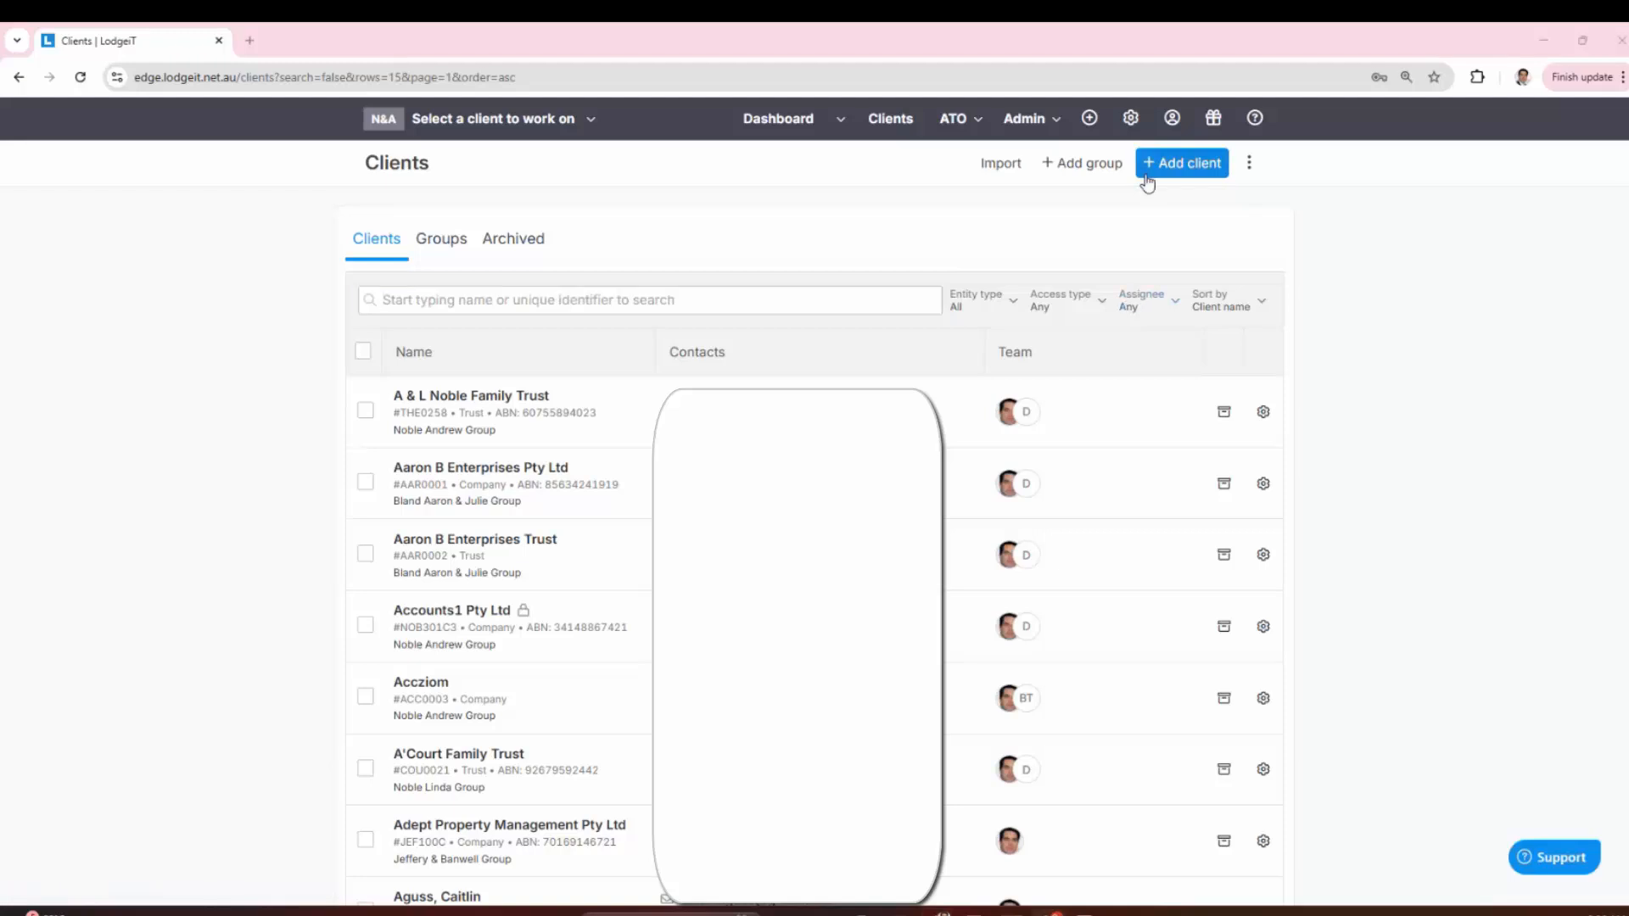
pyautogui.scroll(-5, 628, 705)
pyautogui.scroll(5, 610, 594)
# Step: Open the client group directly below the Desert Run group and view the clients that belong to it
pyautogui.click(458, 244)
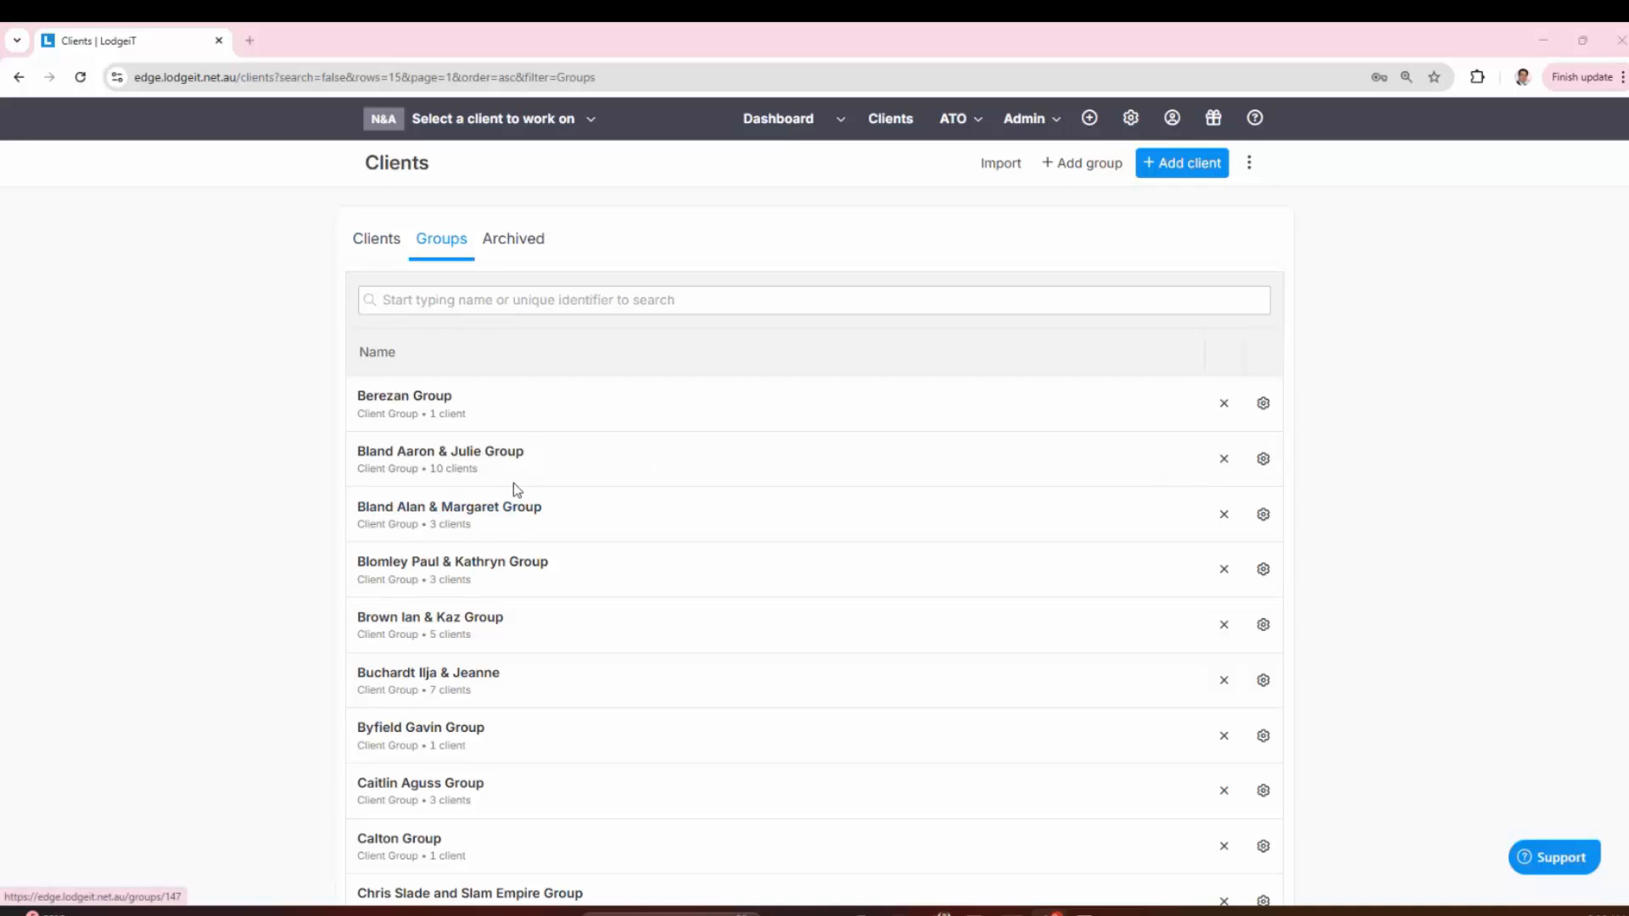
pyautogui.scroll(-3, 466, 455)
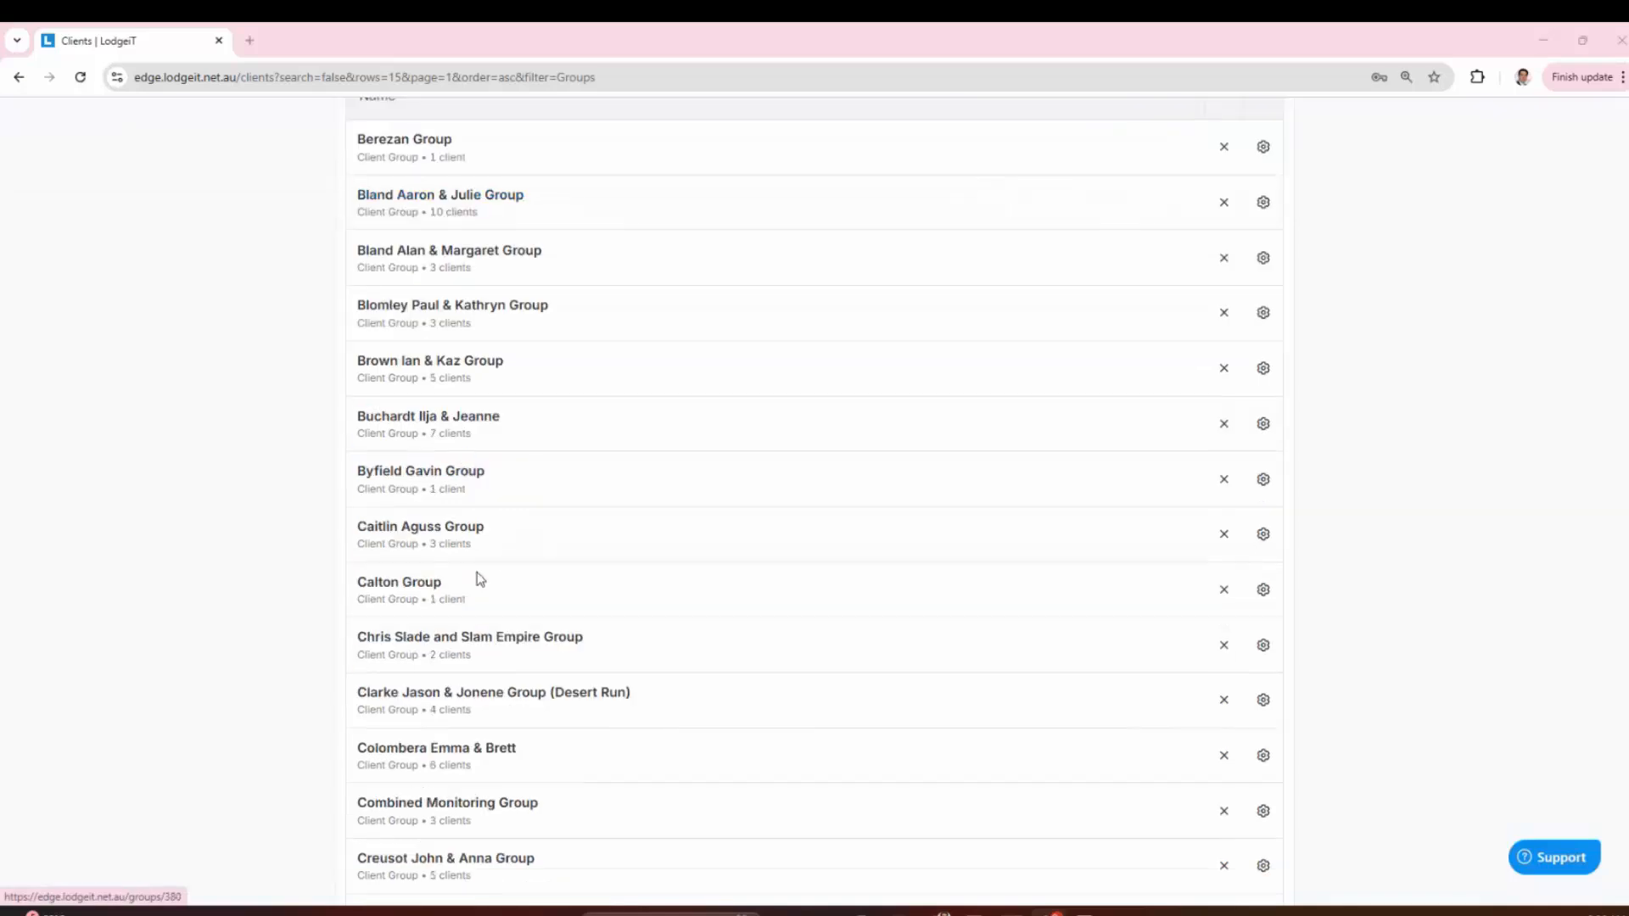
pyautogui.click(466, 747)
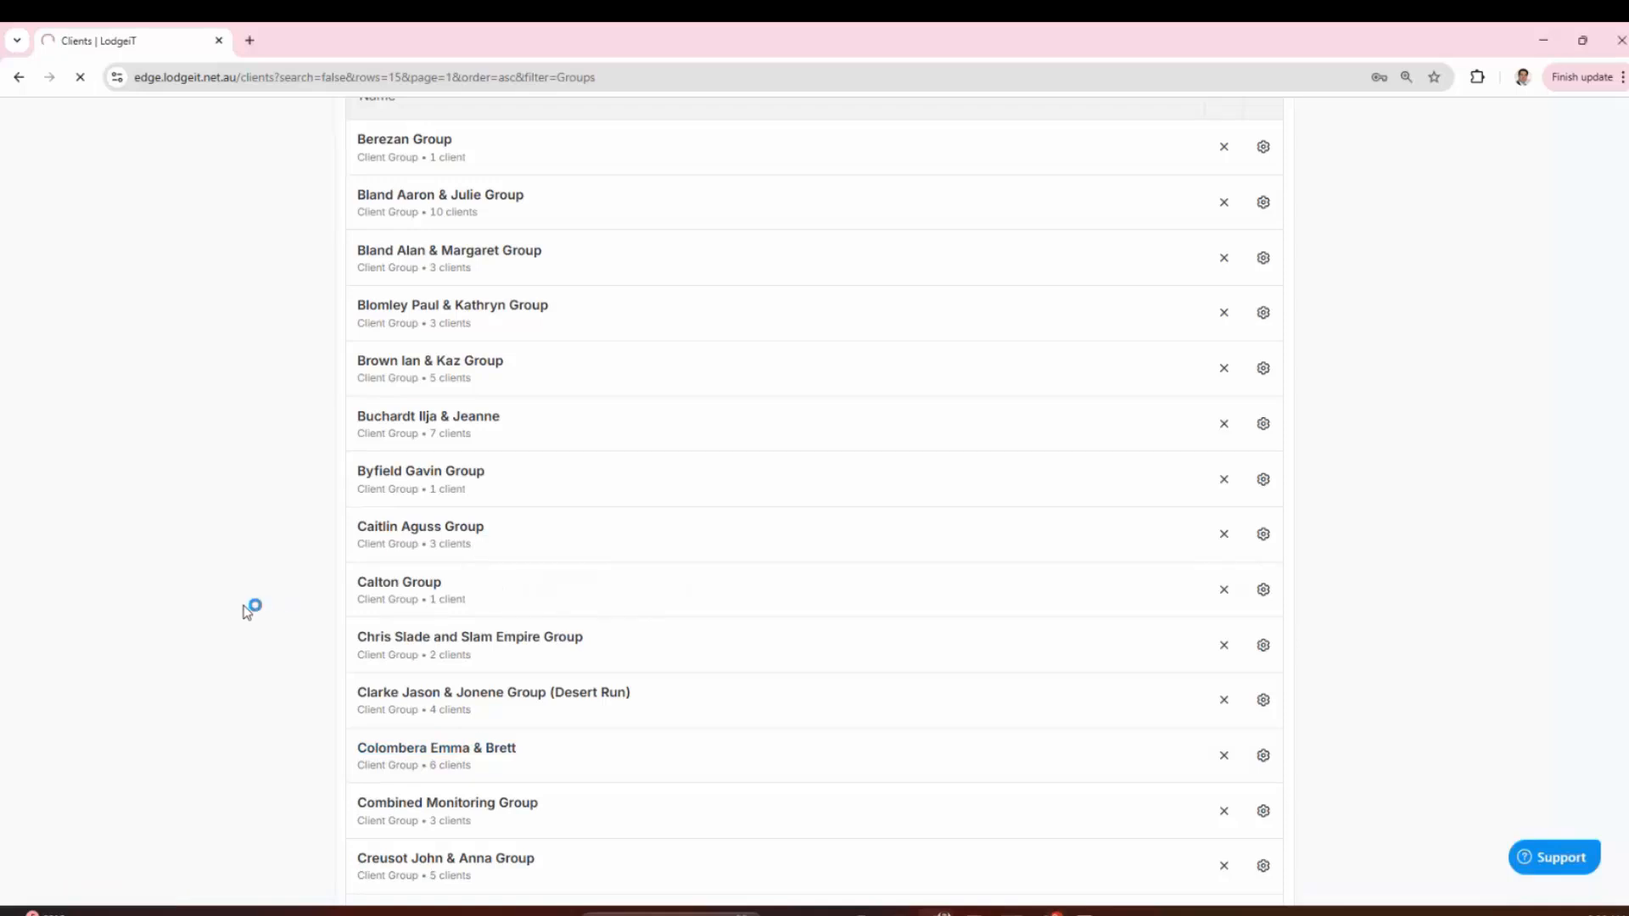
pyautogui.click(712, 161)
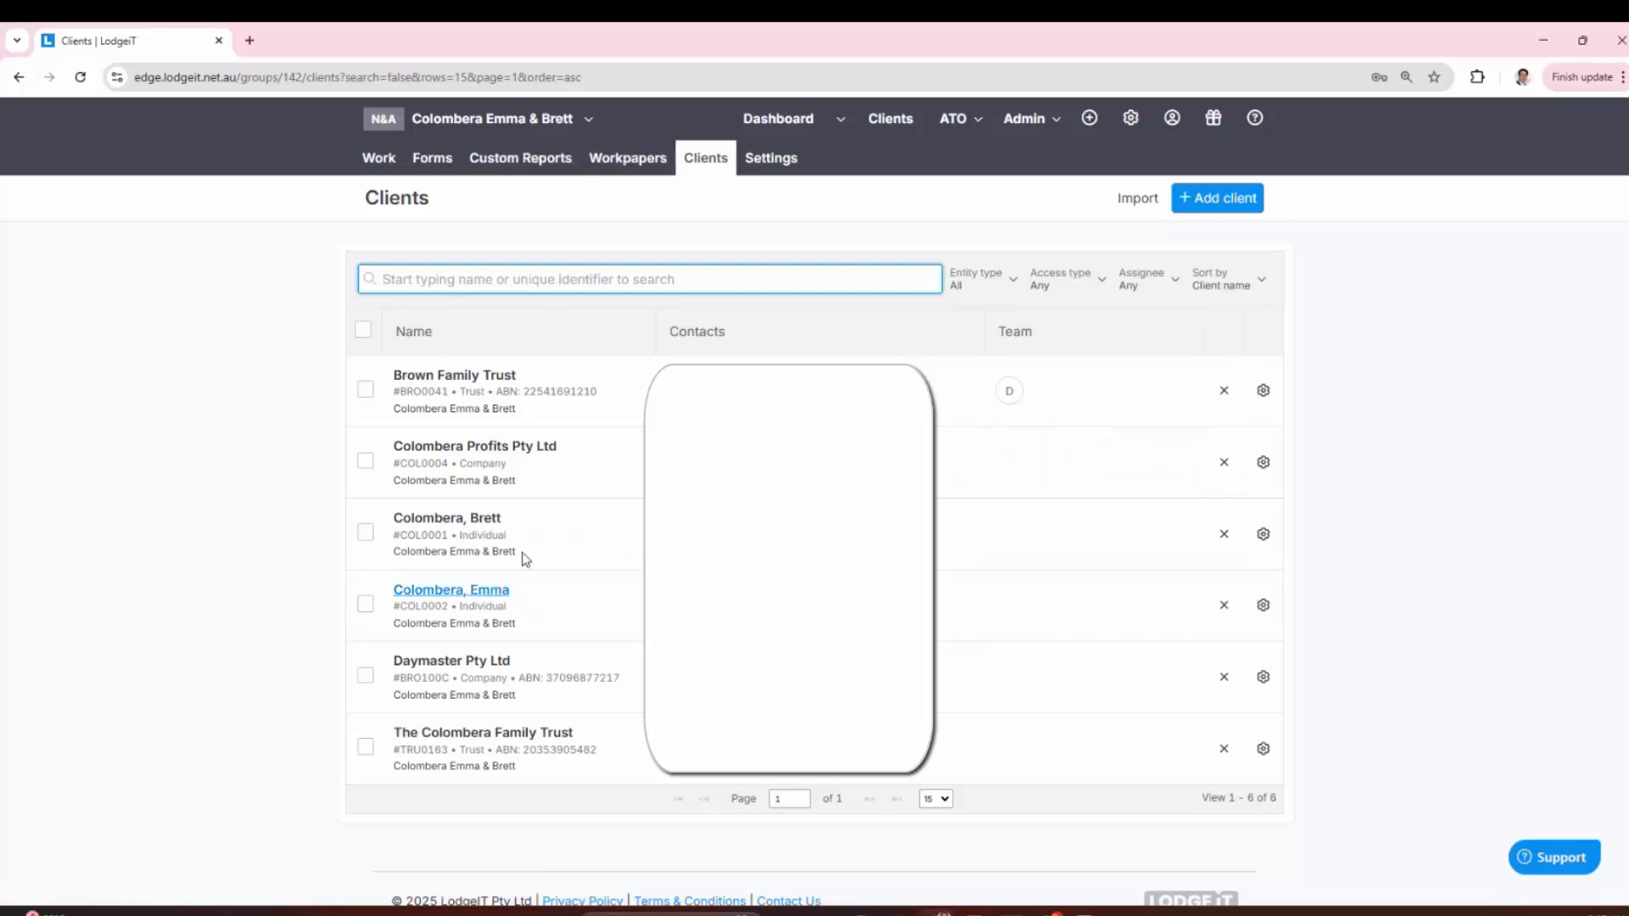
# Step: Return to the full client list and view the owner assignment options for Aaron B Enterprises Trust, leaving the client deselected
pyautogui.click(890, 119)
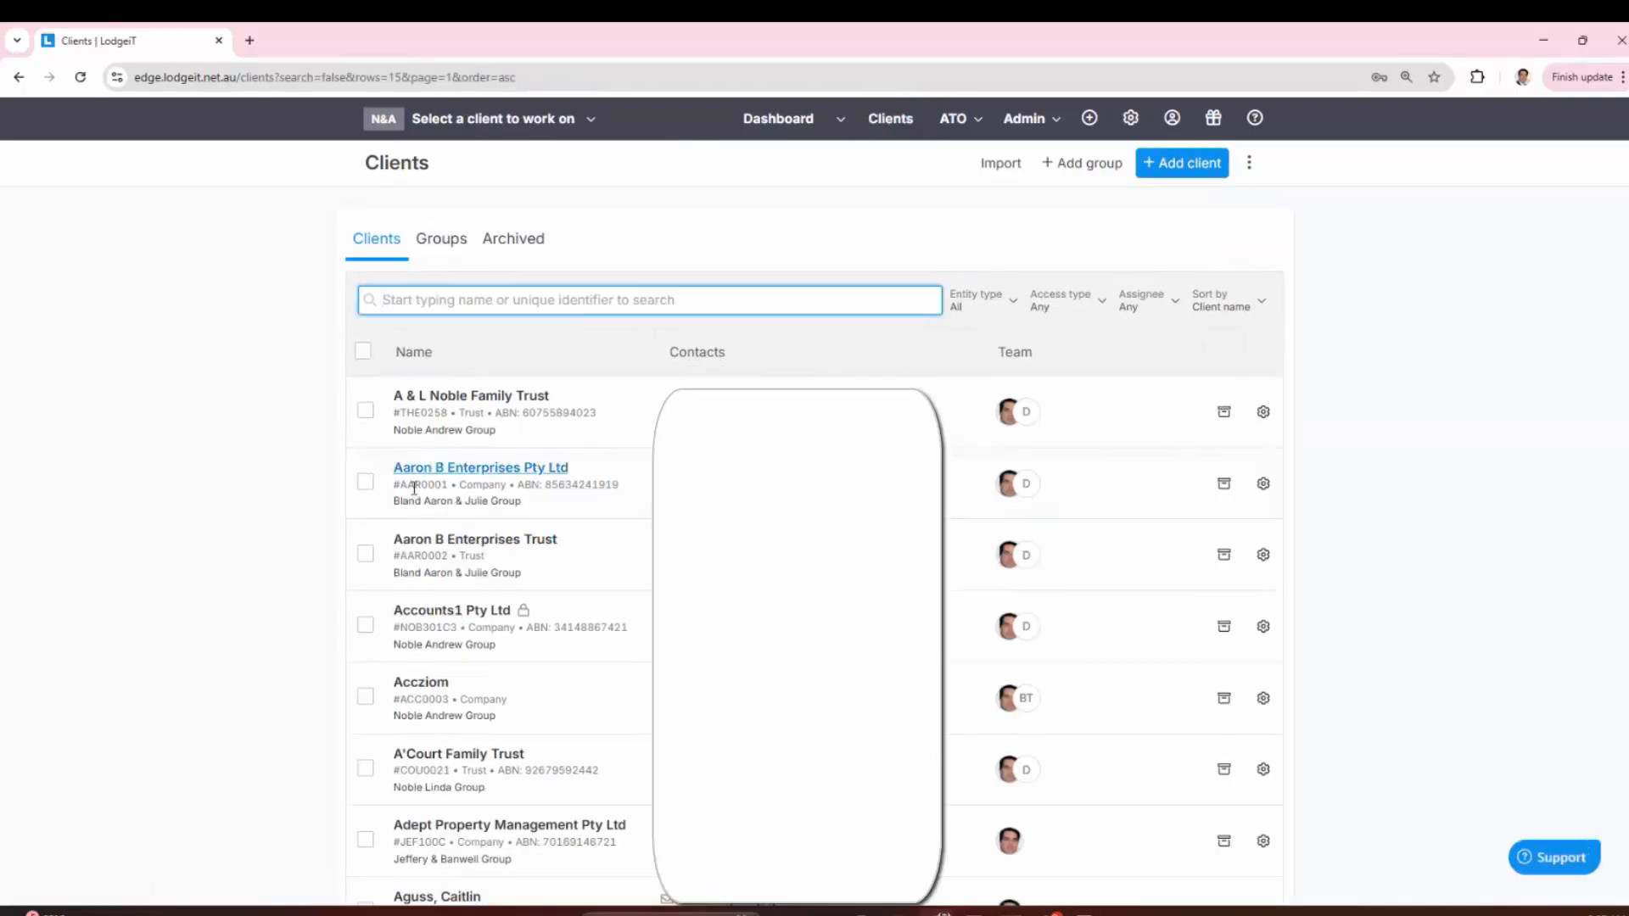
pyautogui.click(366, 555)
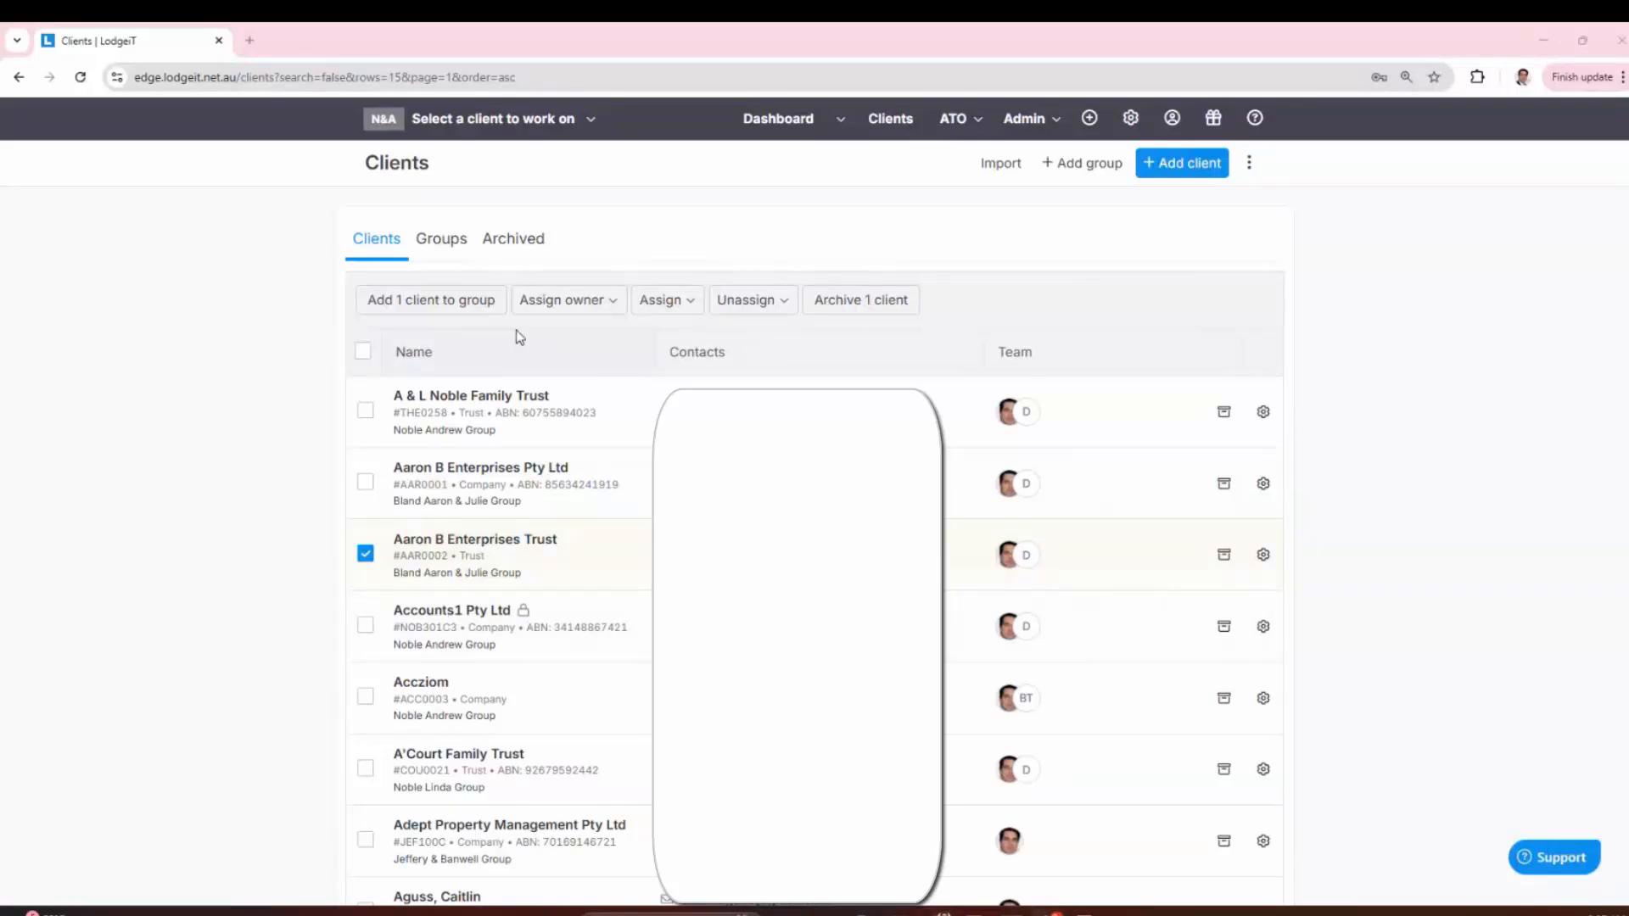
pyautogui.click(537, 307)
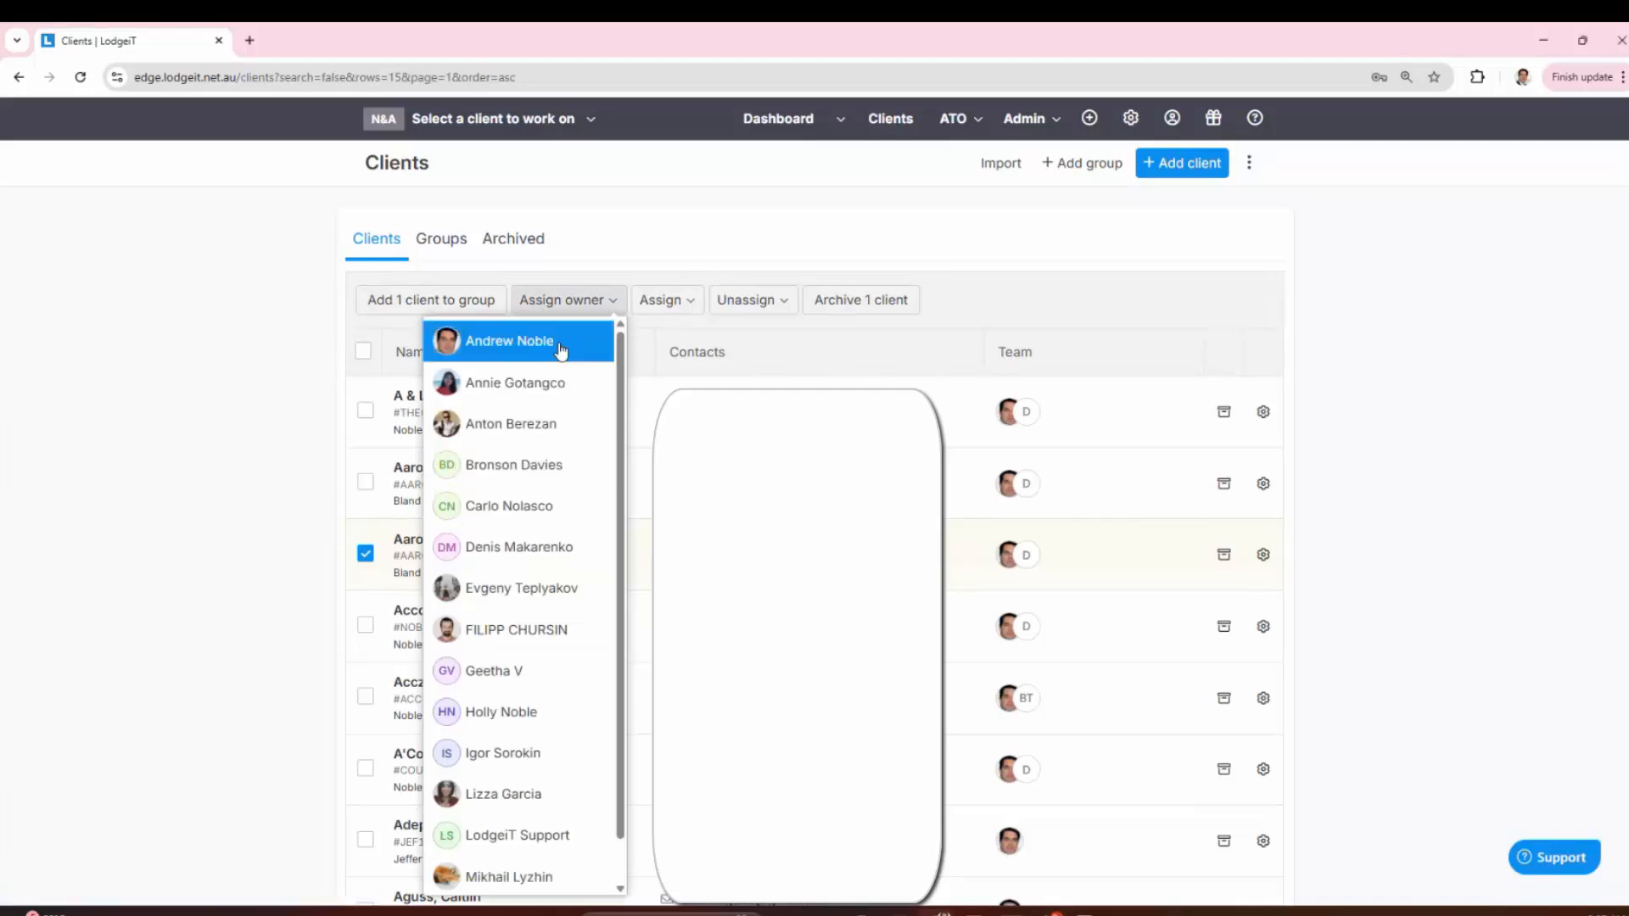
pyautogui.click(269, 350)
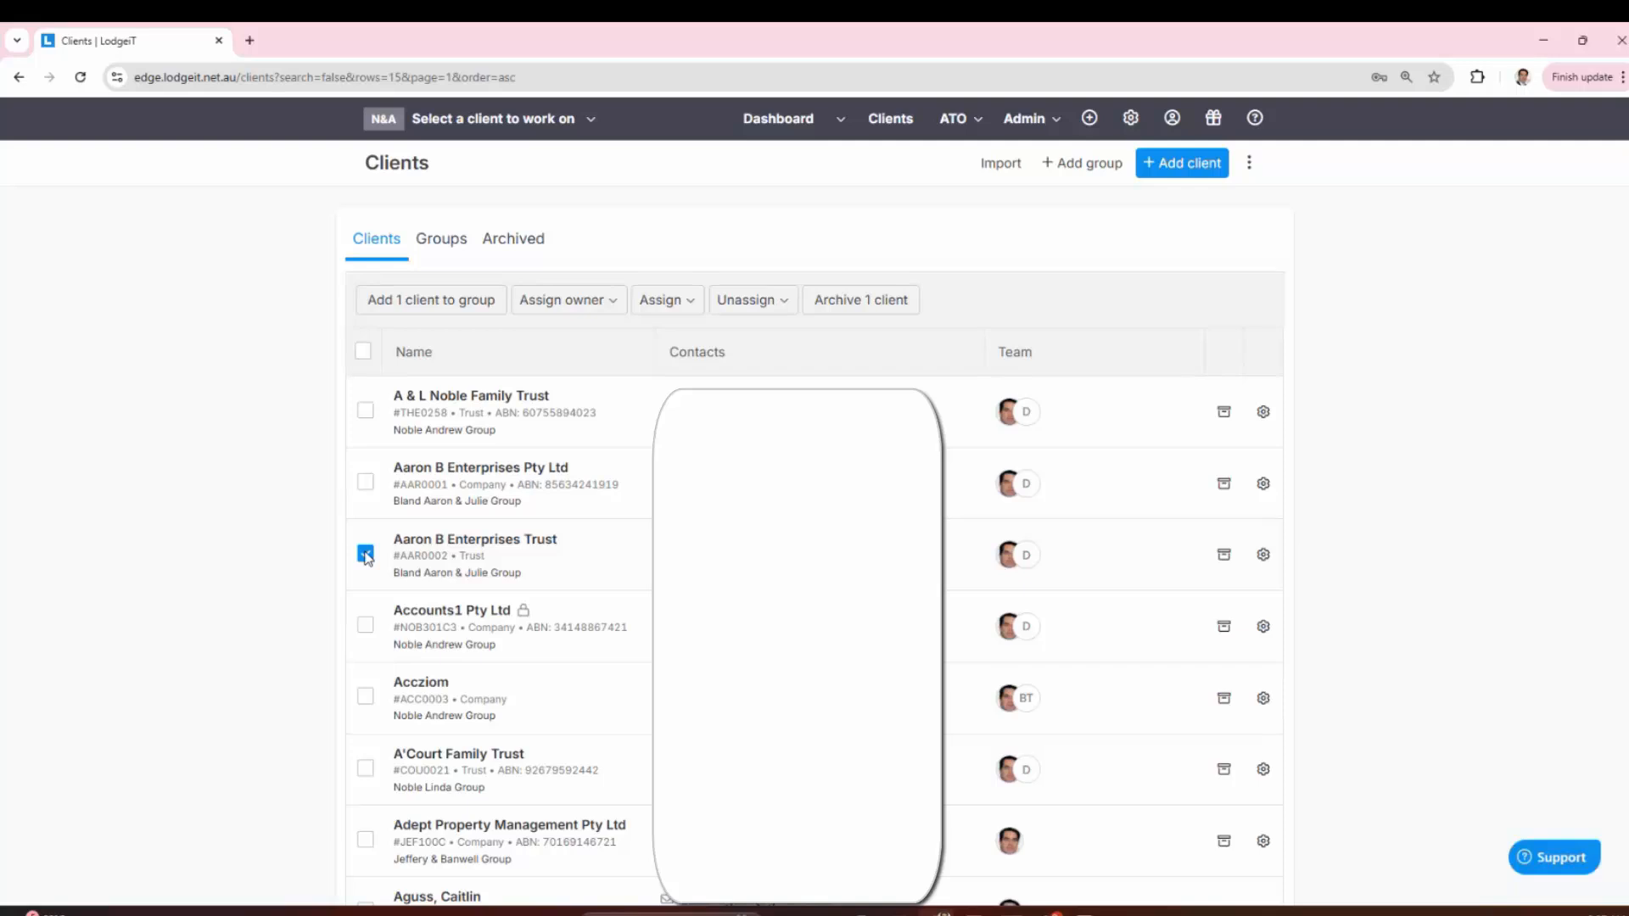
pyautogui.click(577, 312)
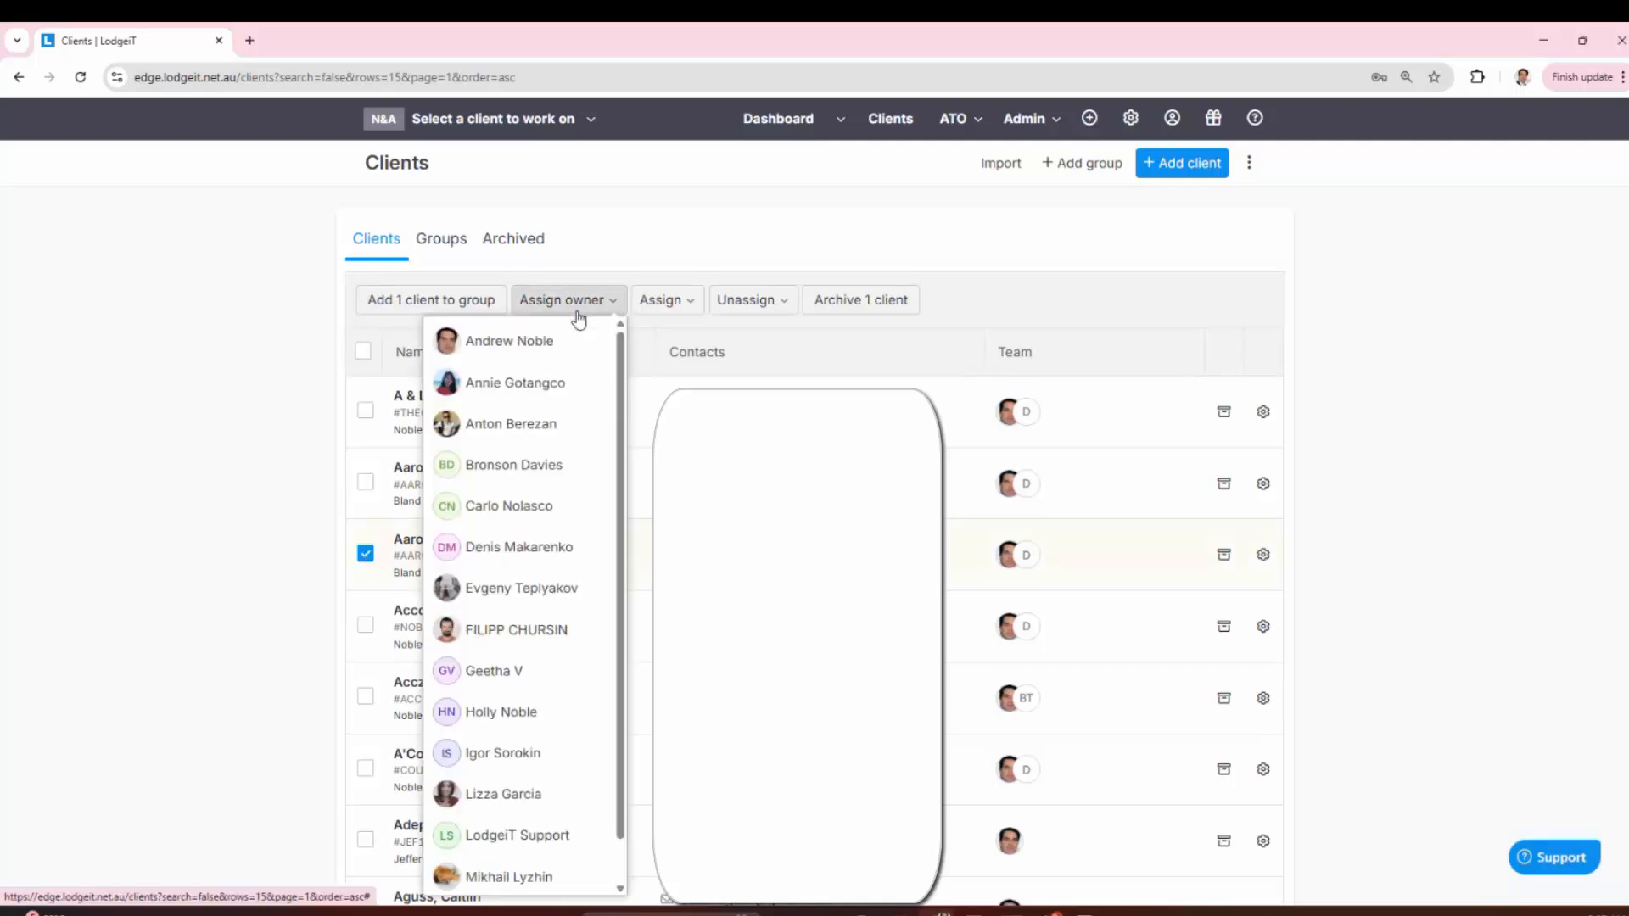
pyautogui.click(287, 514)
pyautogui.click(364, 559)
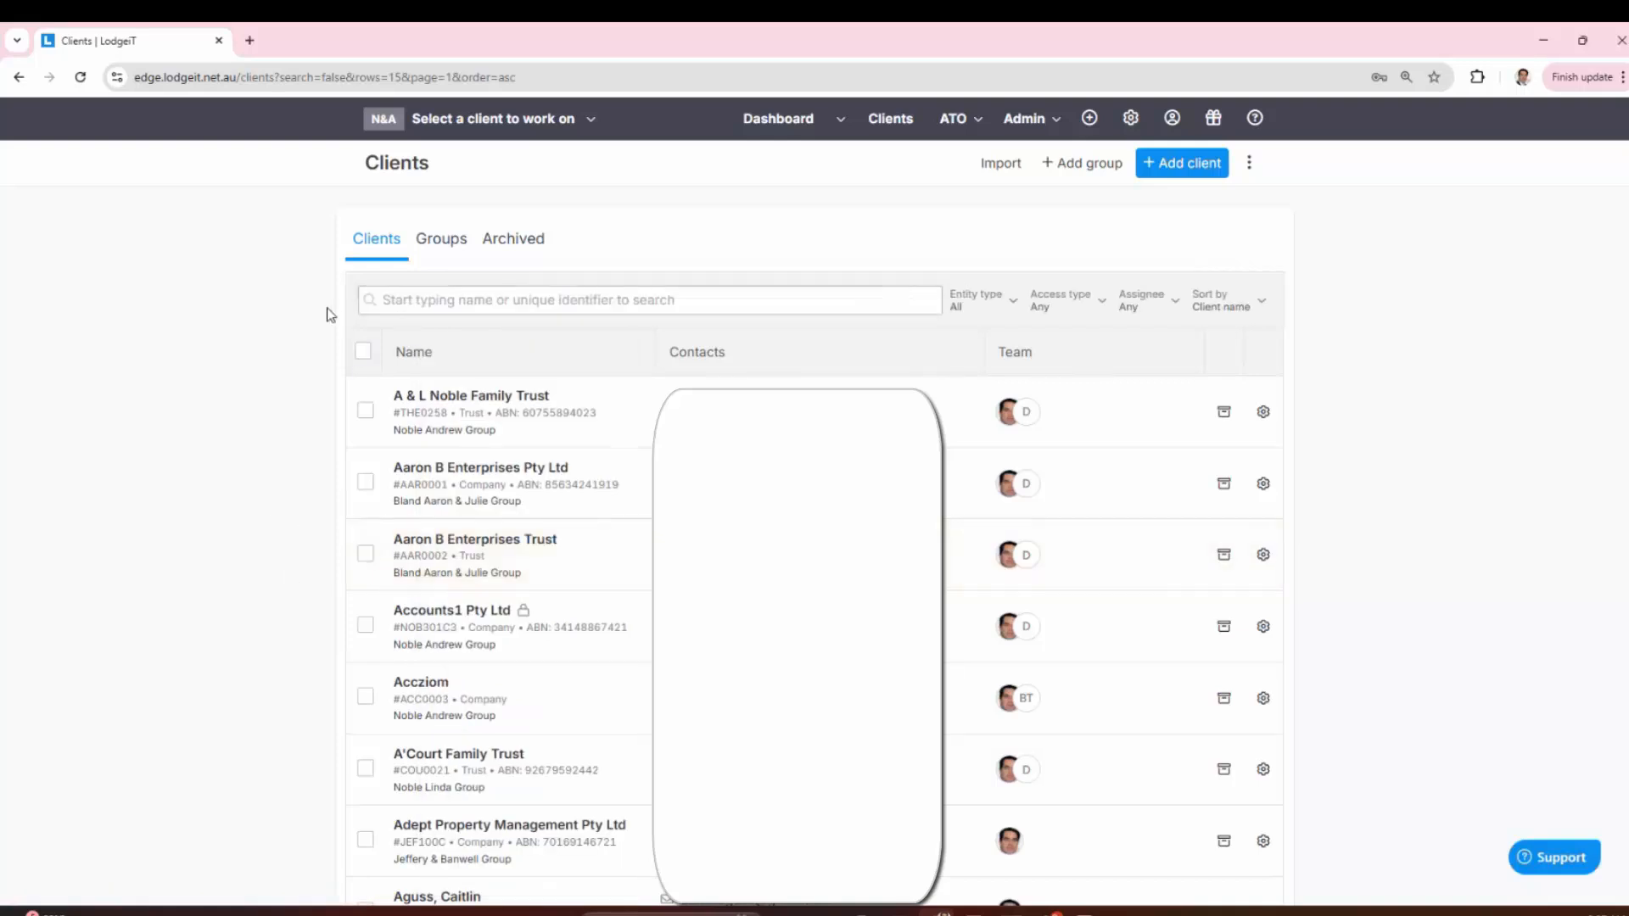
# Step: Select Accounts1 Pty Ltd and view the groups it can be added to, without adding it
pyautogui.click(365, 628)
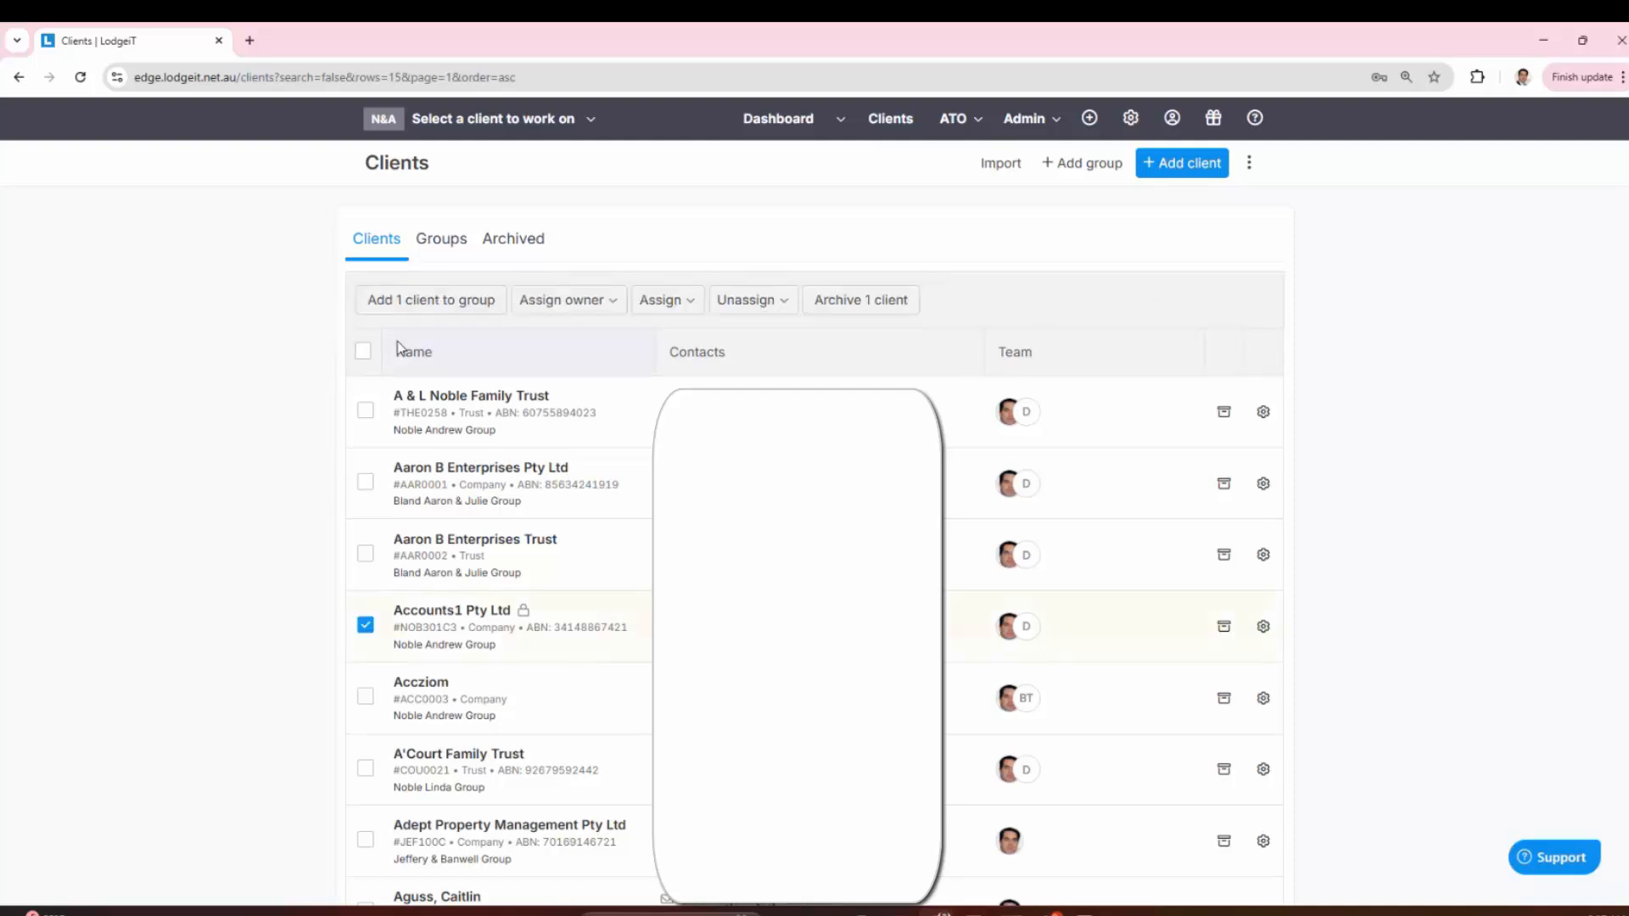
pyautogui.click(463, 306)
pyautogui.click(805, 497)
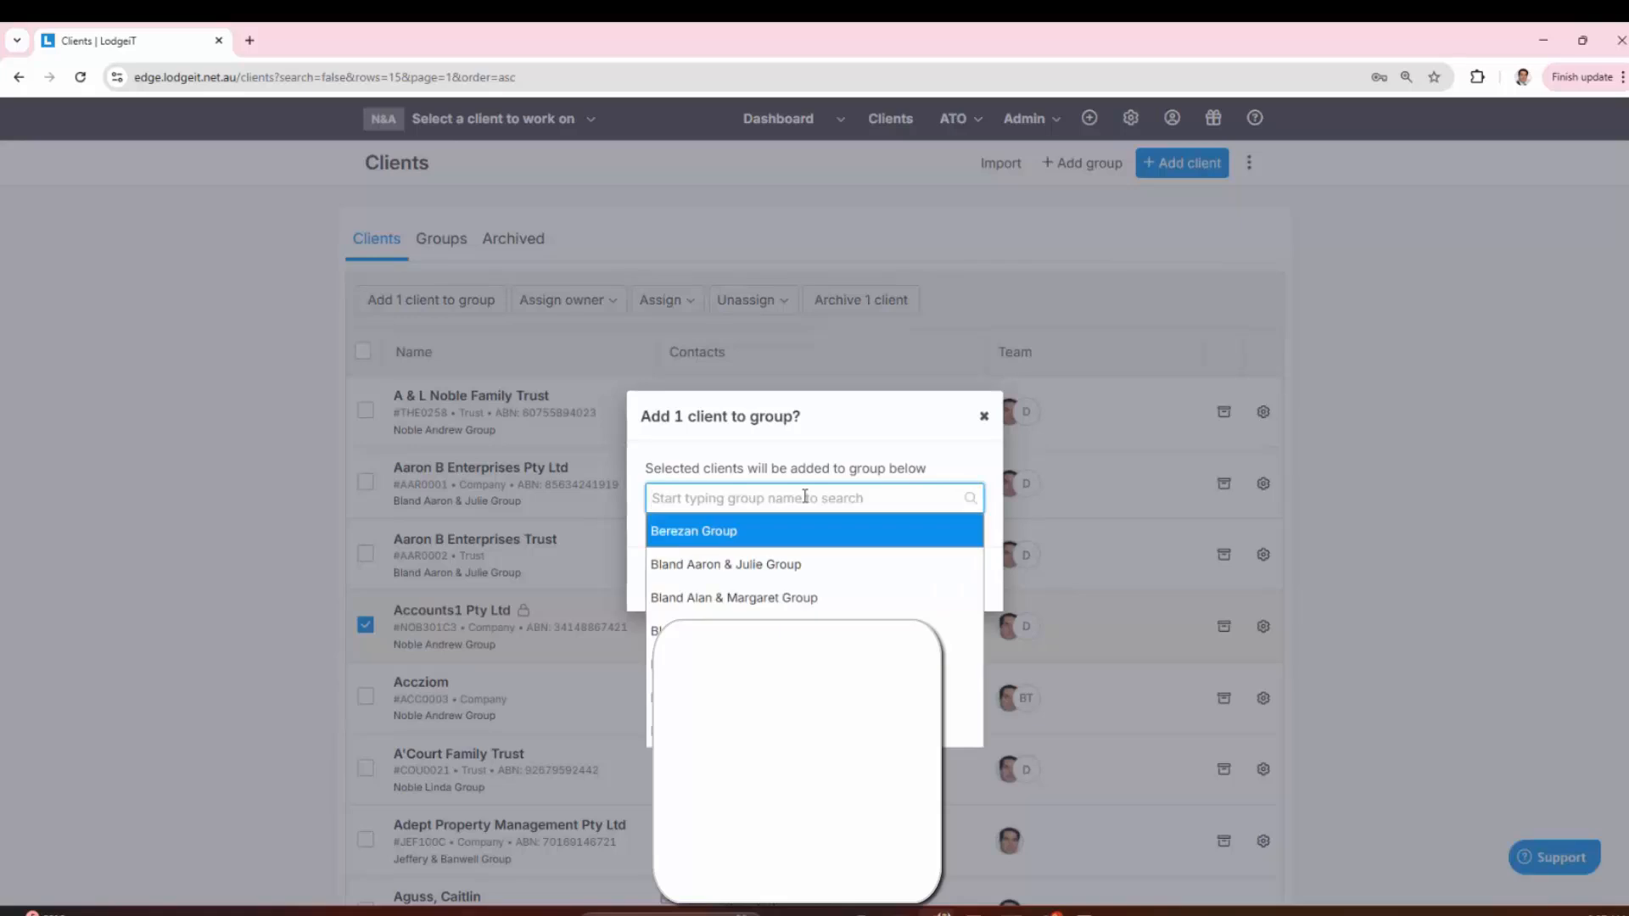
pyautogui.click(828, 440)
pyautogui.click(984, 416)
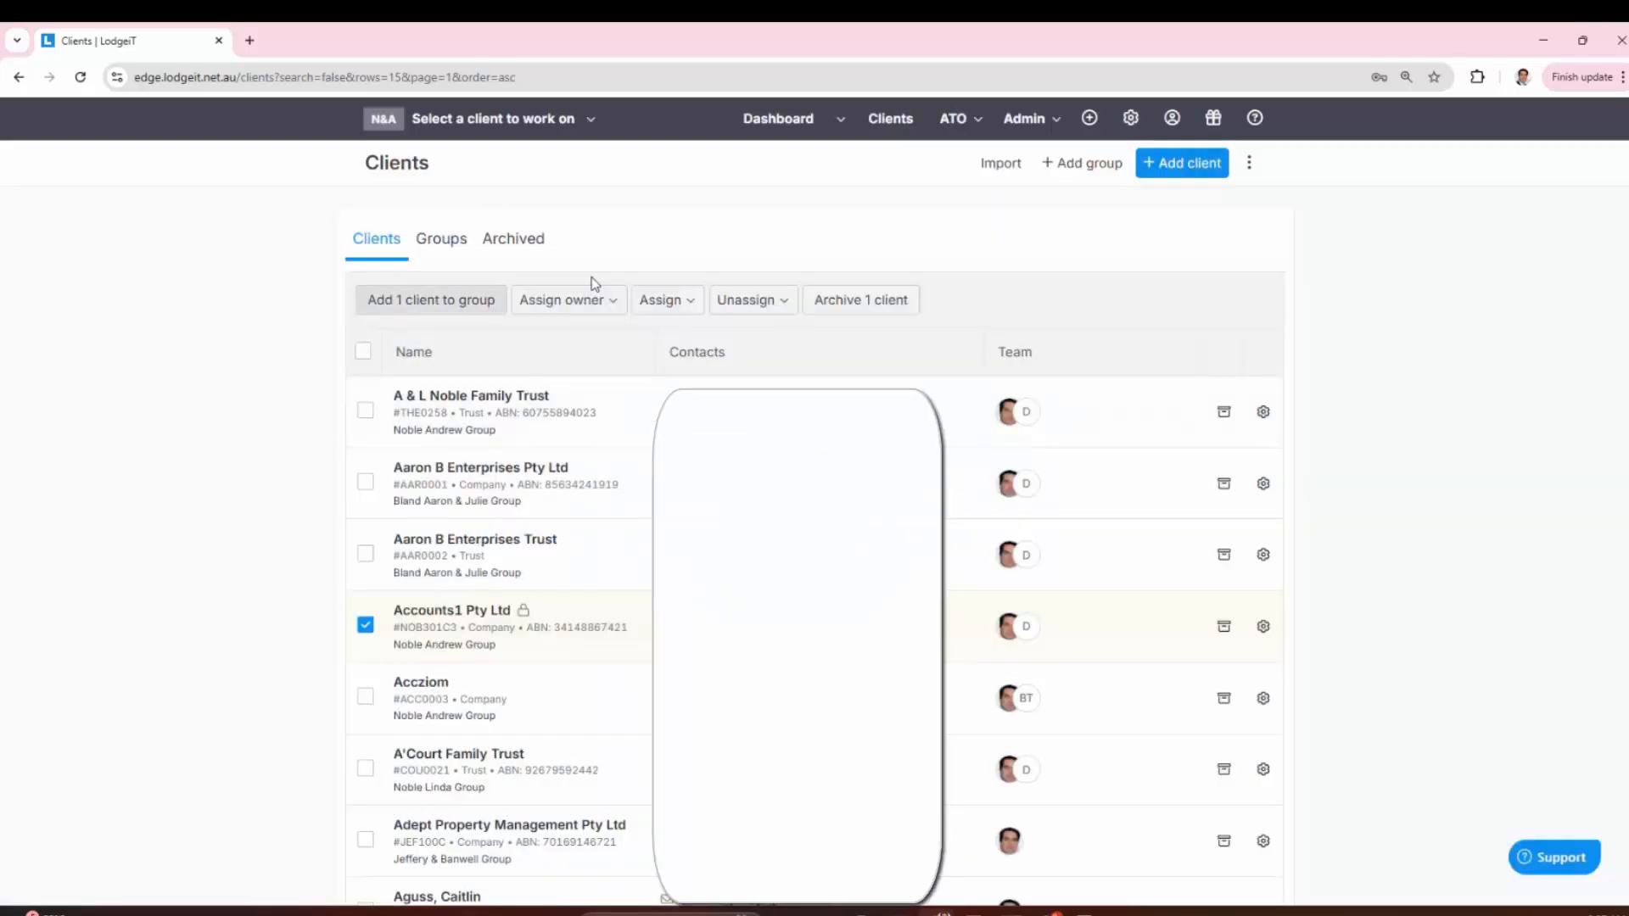
# Step: View the client groups and the archived clients, and return to the active client list
pyautogui.click(442, 241)
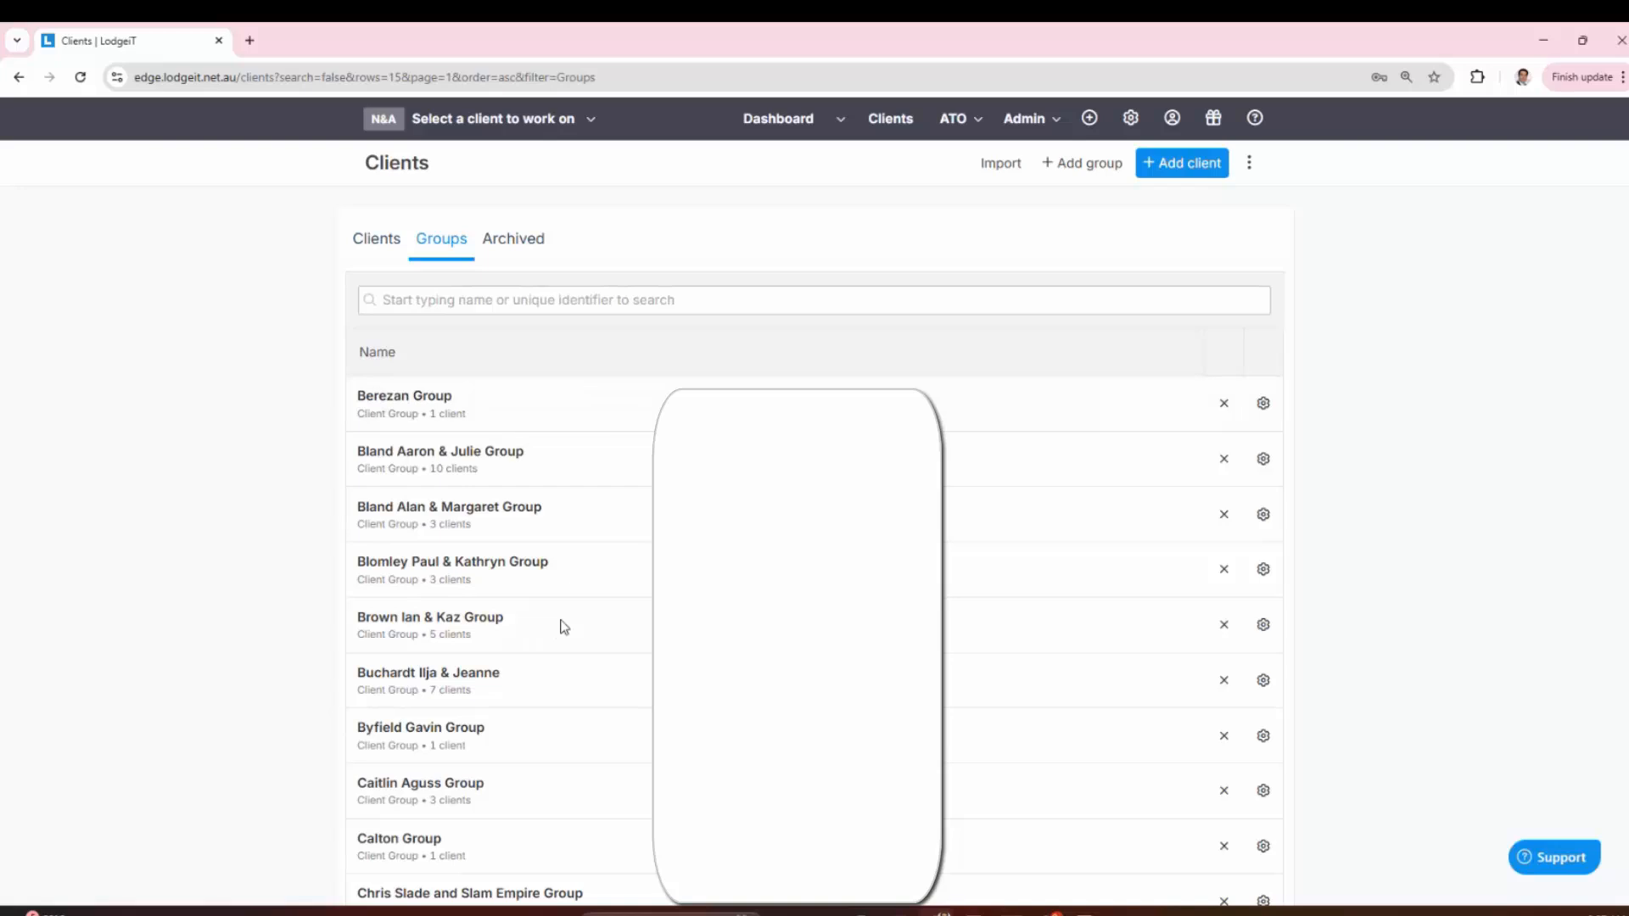
pyautogui.click(376, 240)
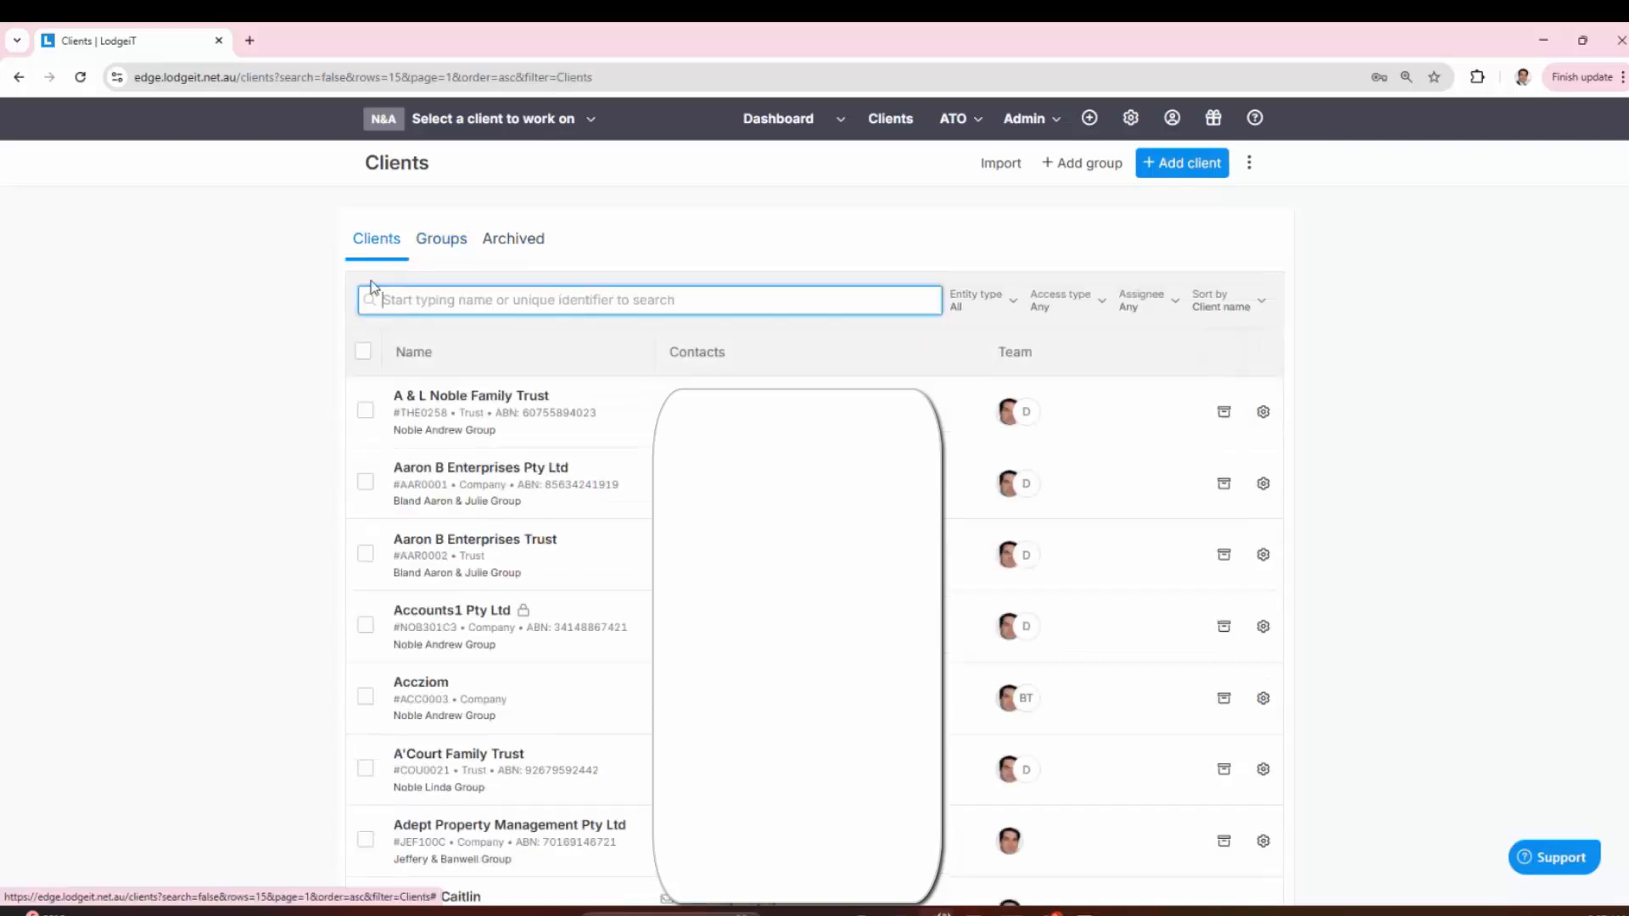
pyautogui.click(514, 240)
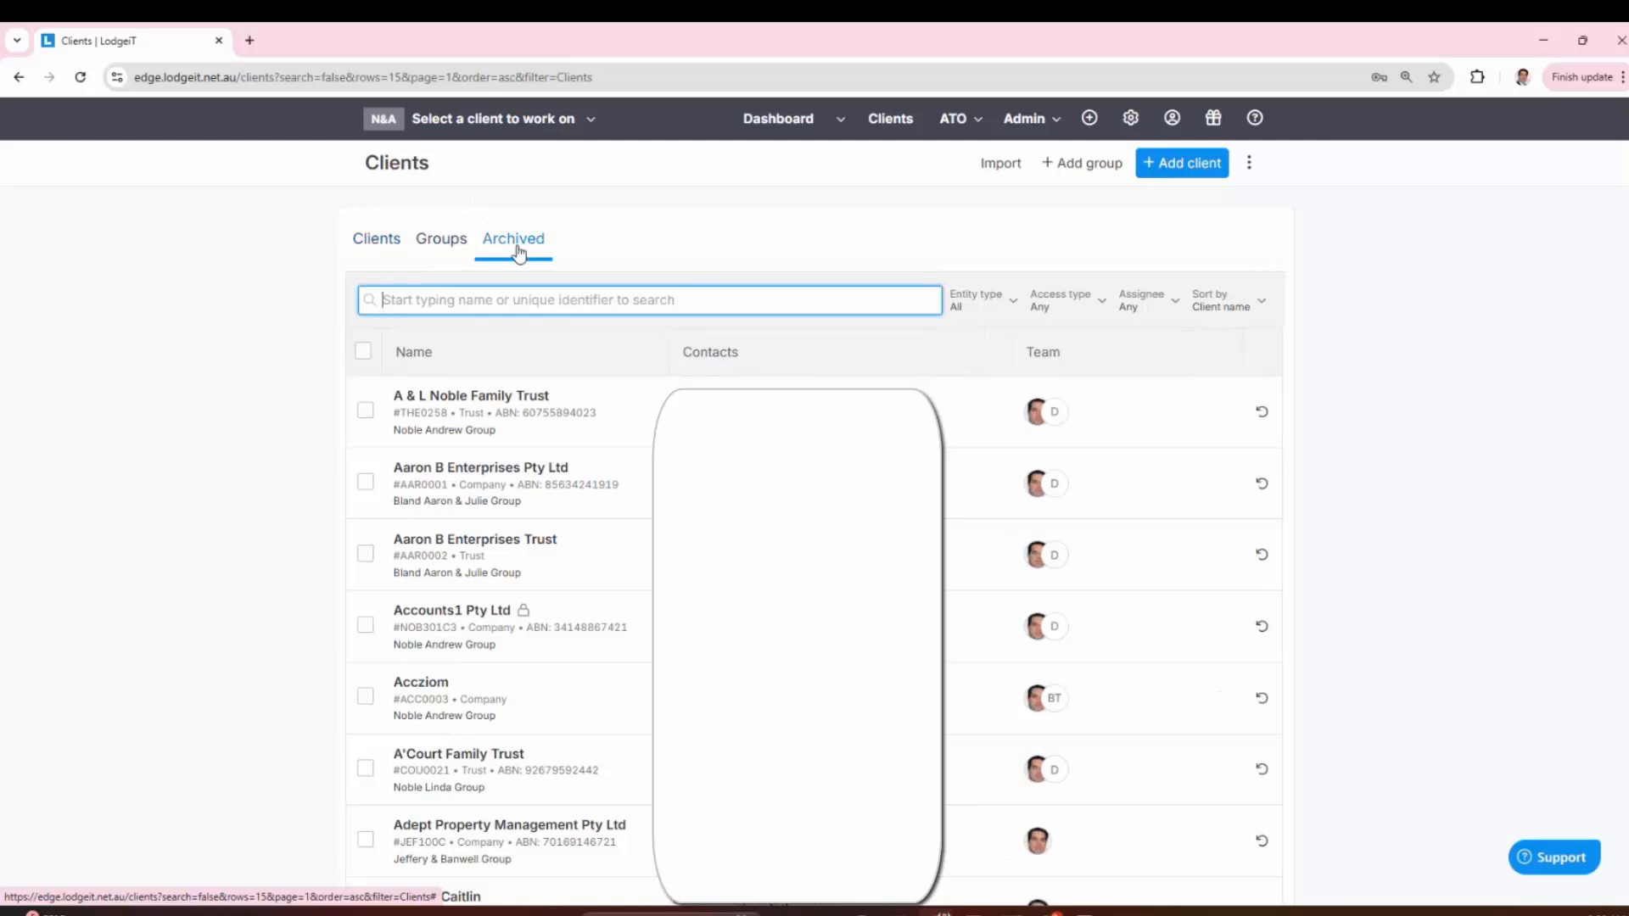
pyautogui.click(390, 246)
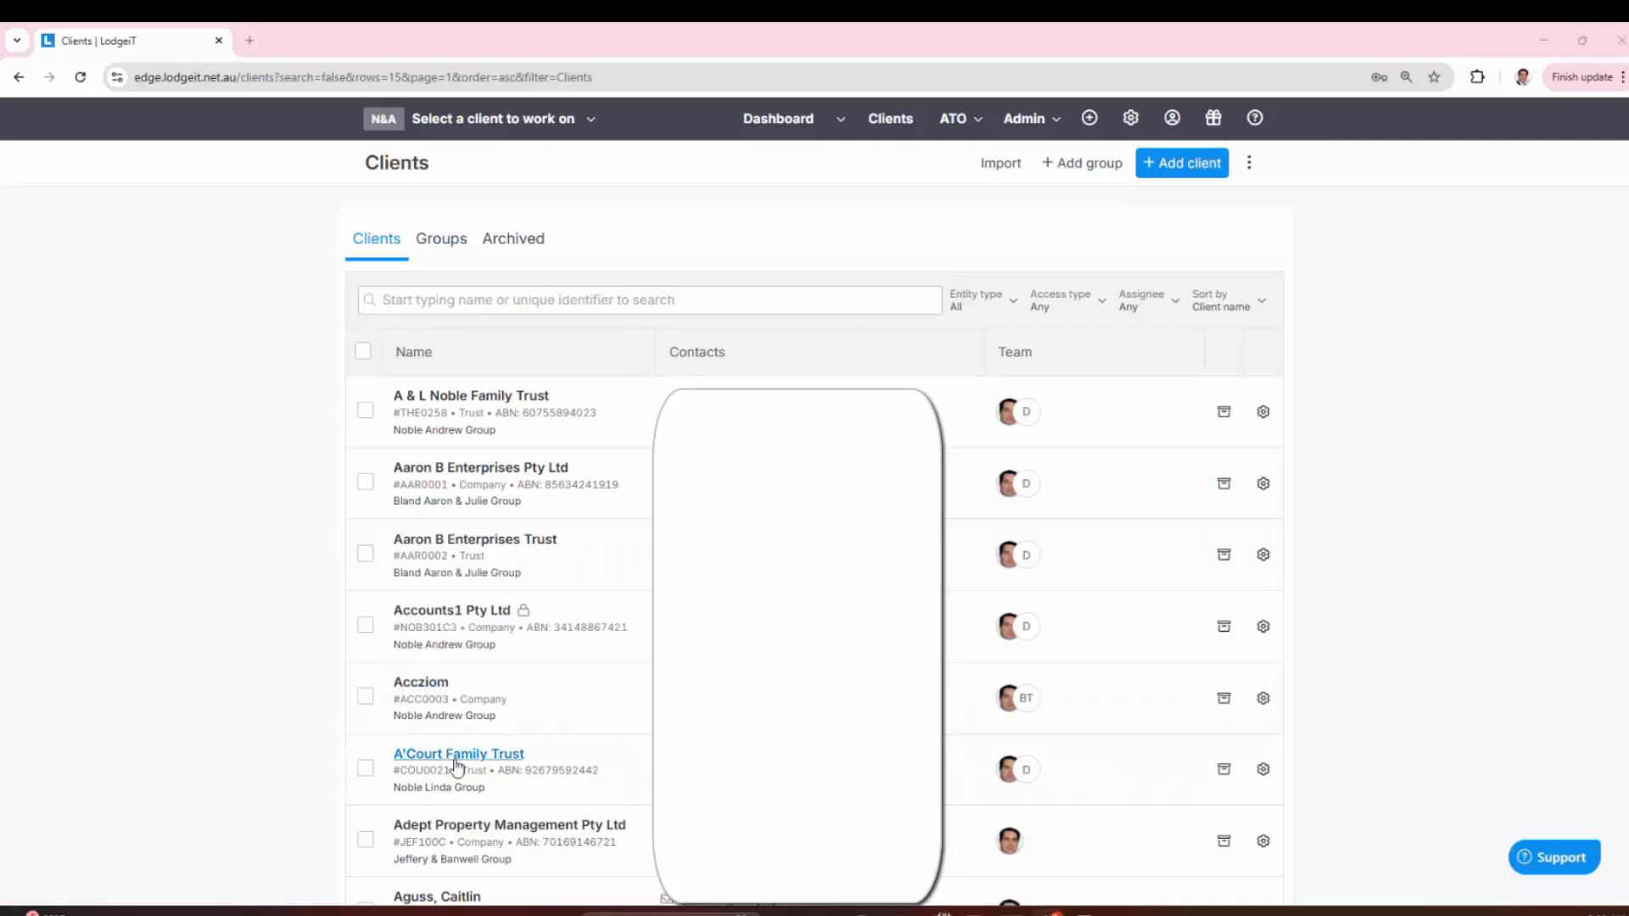
# Step: Select A'Court Family Trust and view the teams and members it can be assigned to, without assigning any
pyautogui.click(365, 769)
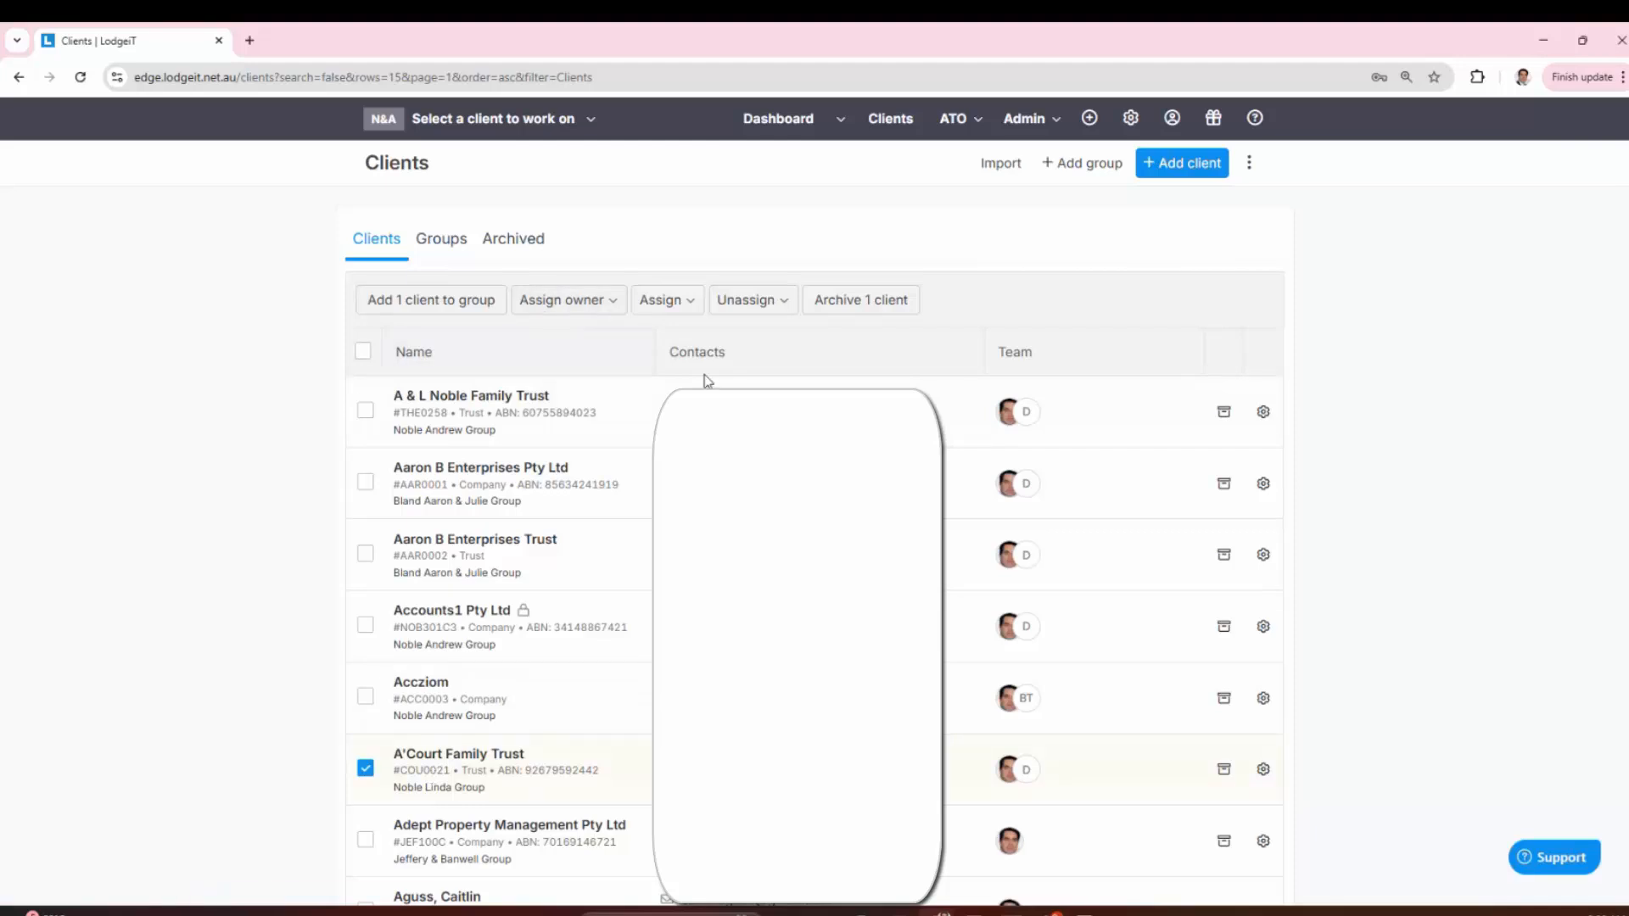
pyautogui.click(691, 307)
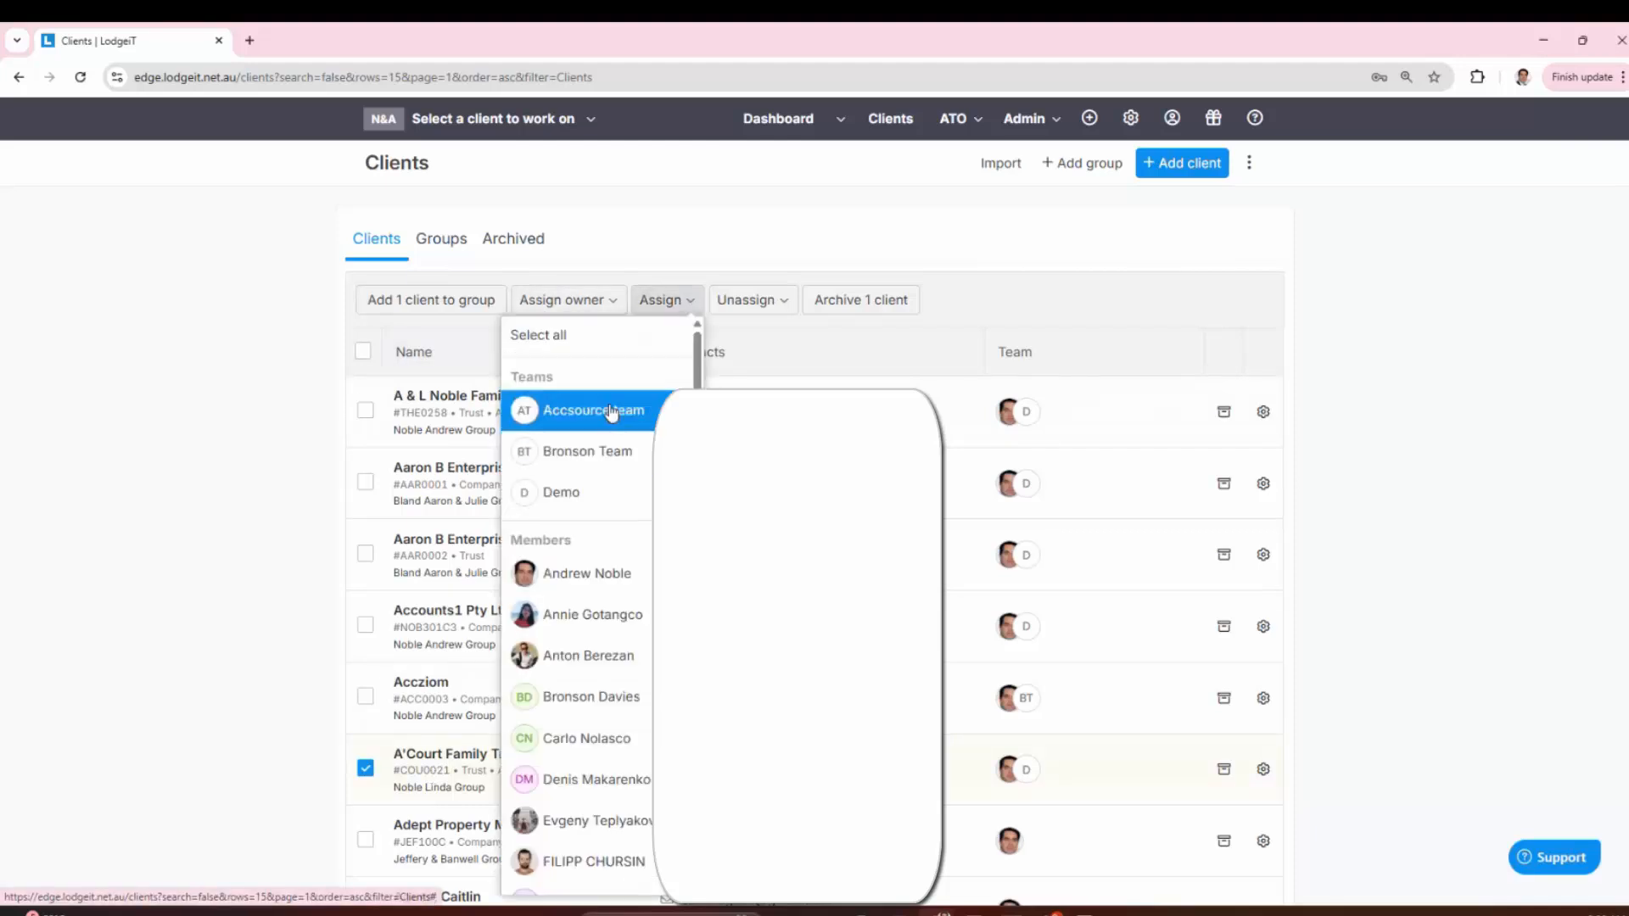
# Step: Open the forms dashboard and filter the new forms to clients assigned to Bronson Team
pyautogui.click(840, 119)
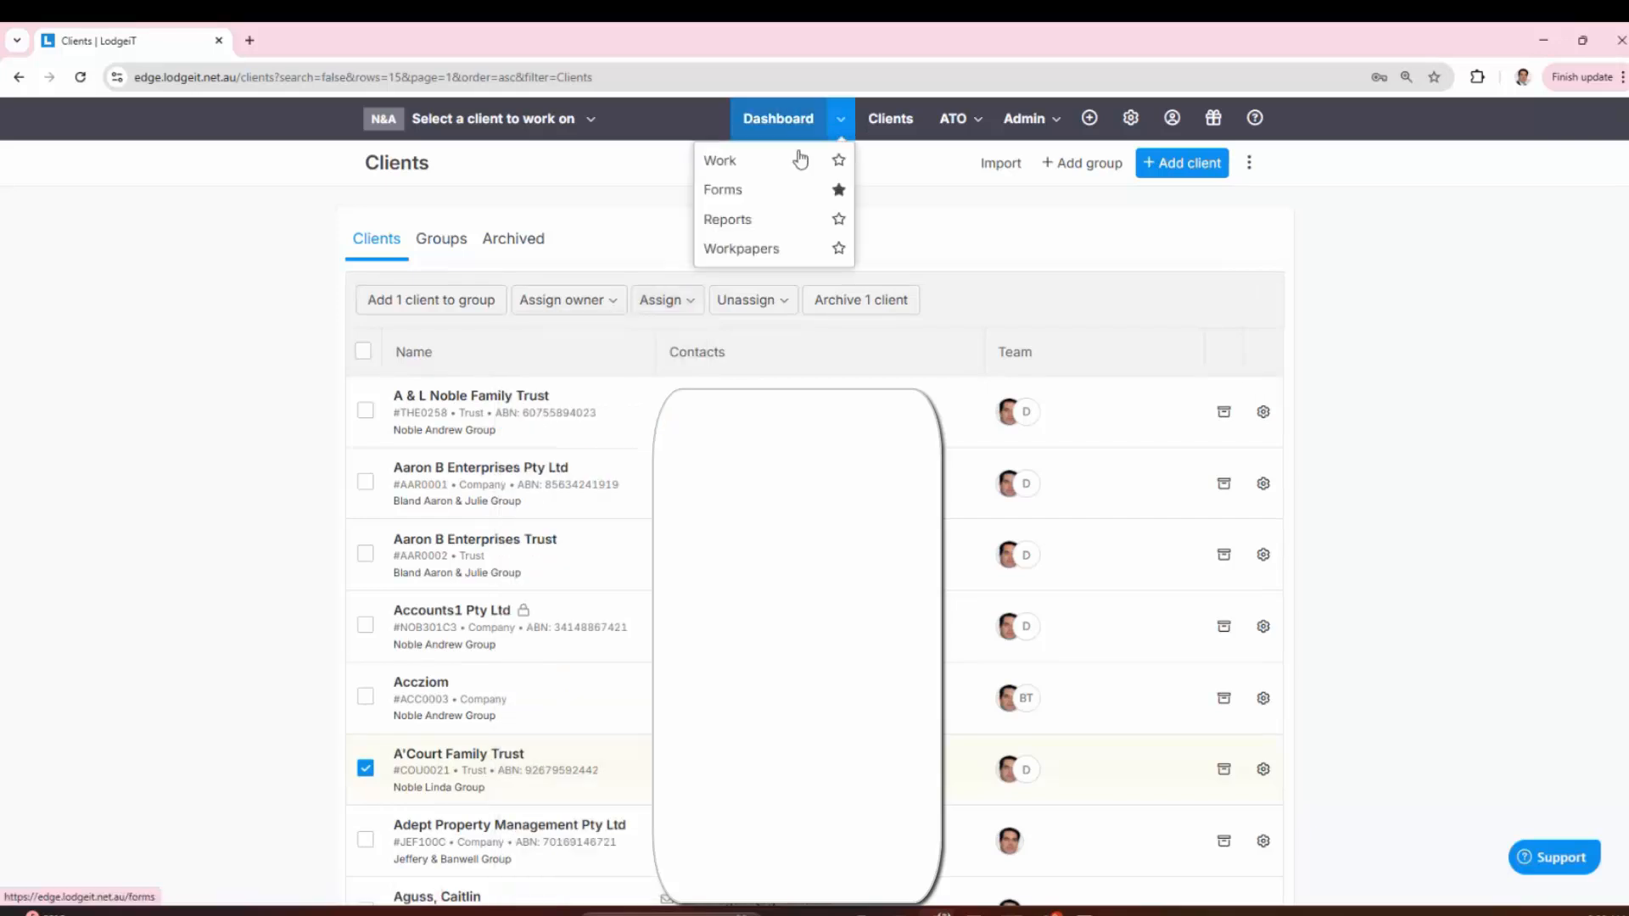
pyautogui.click(758, 191)
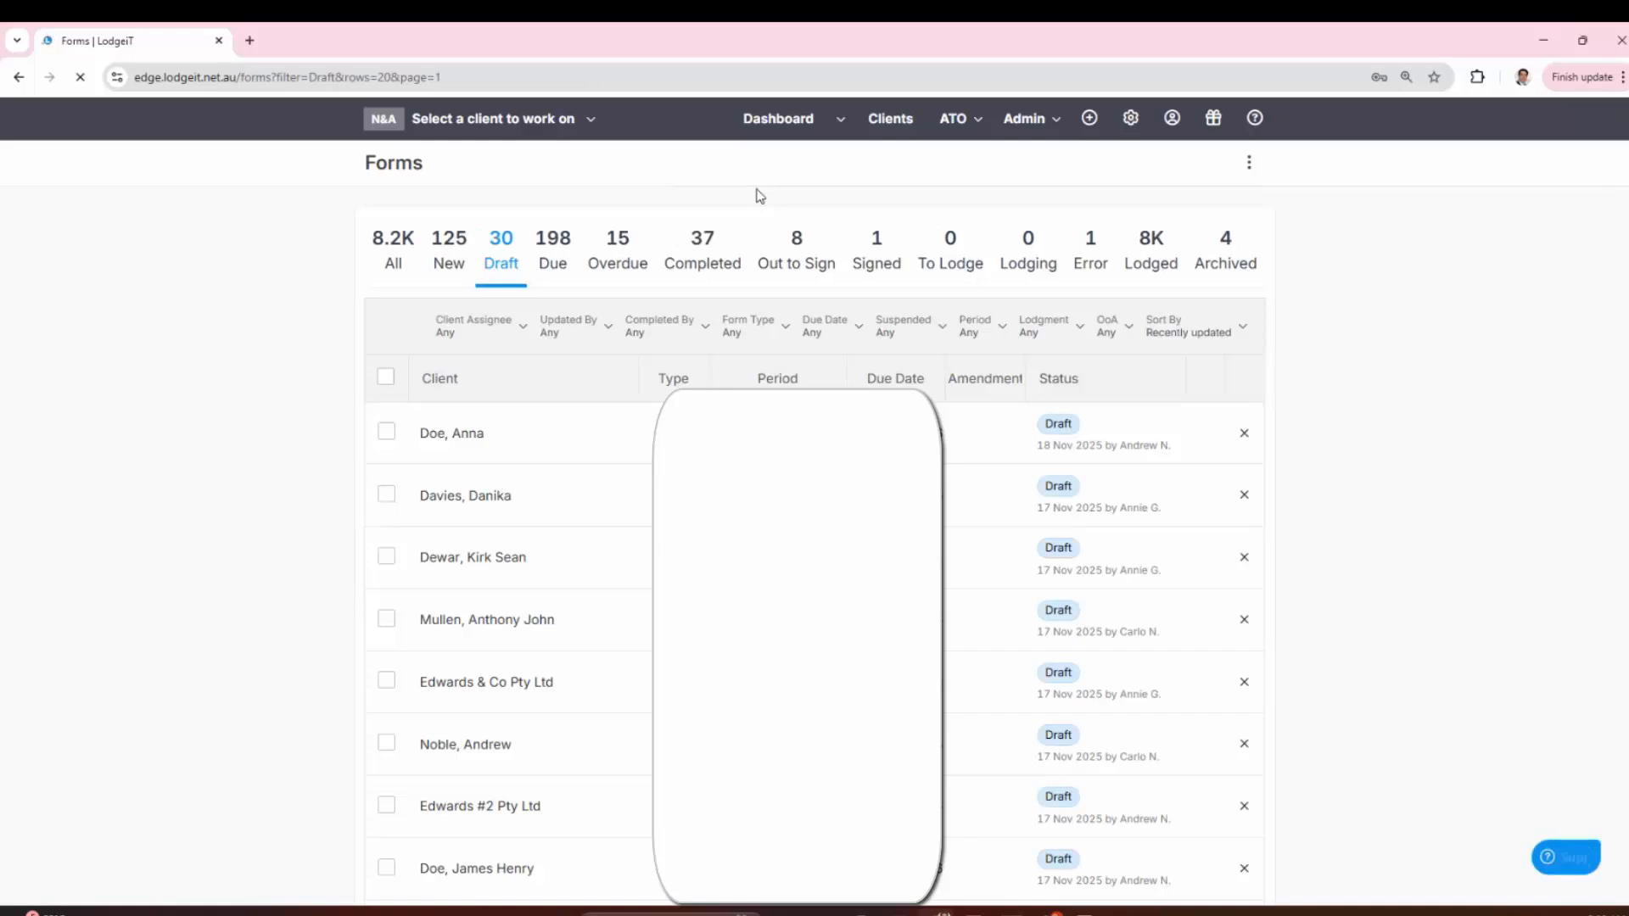
pyautogui.click(450, 257)
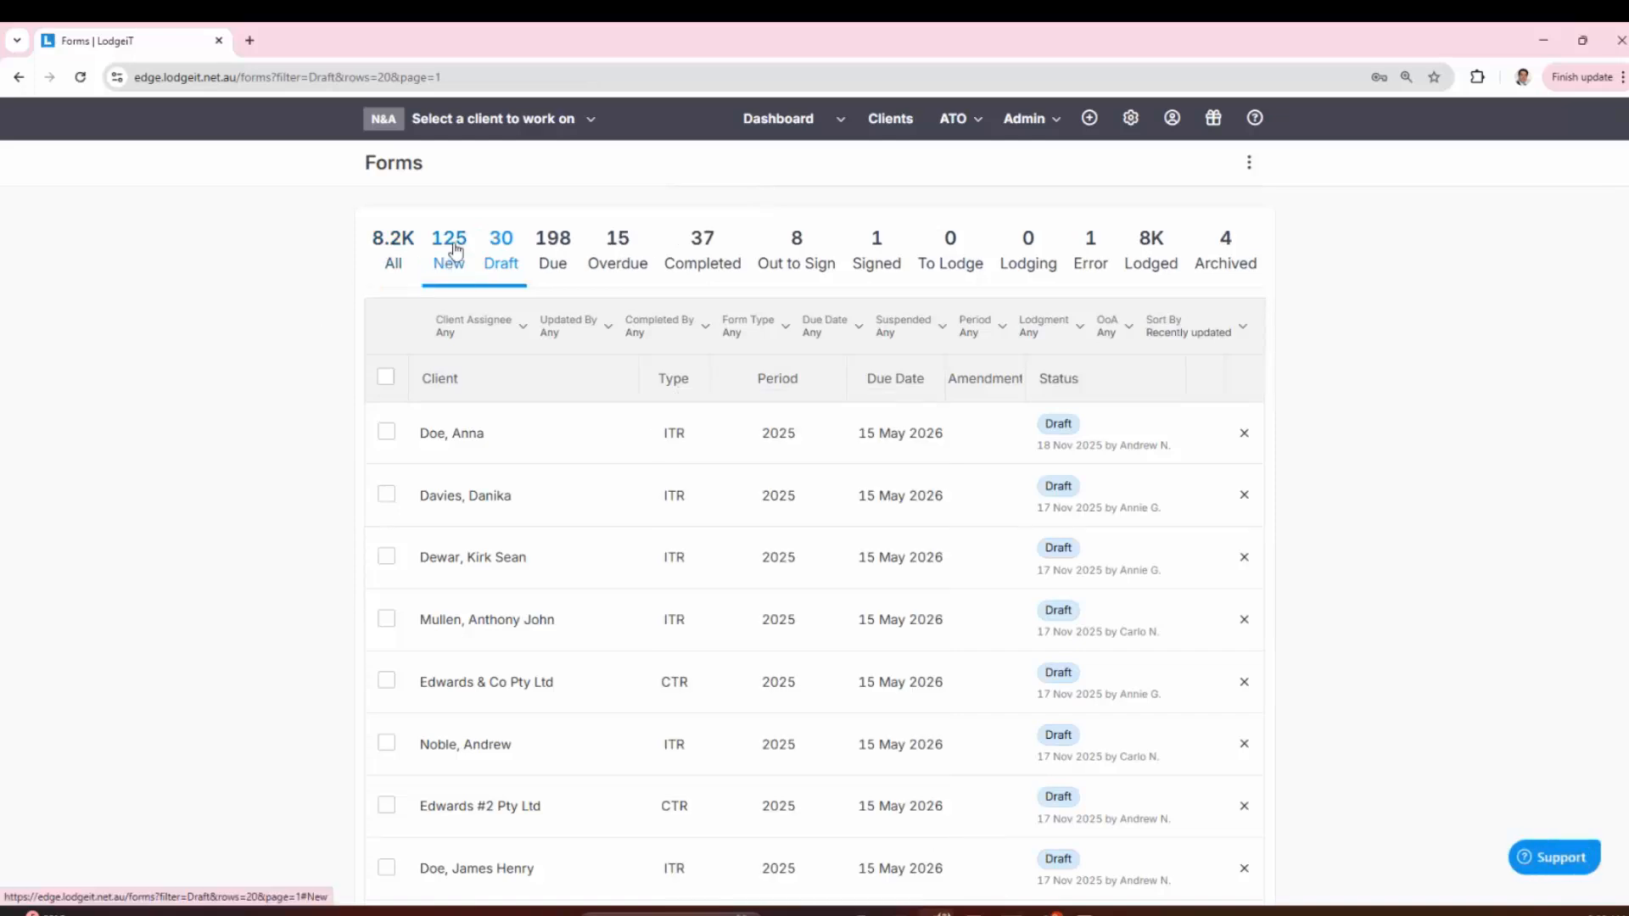
pyautogui.click(458, 337)
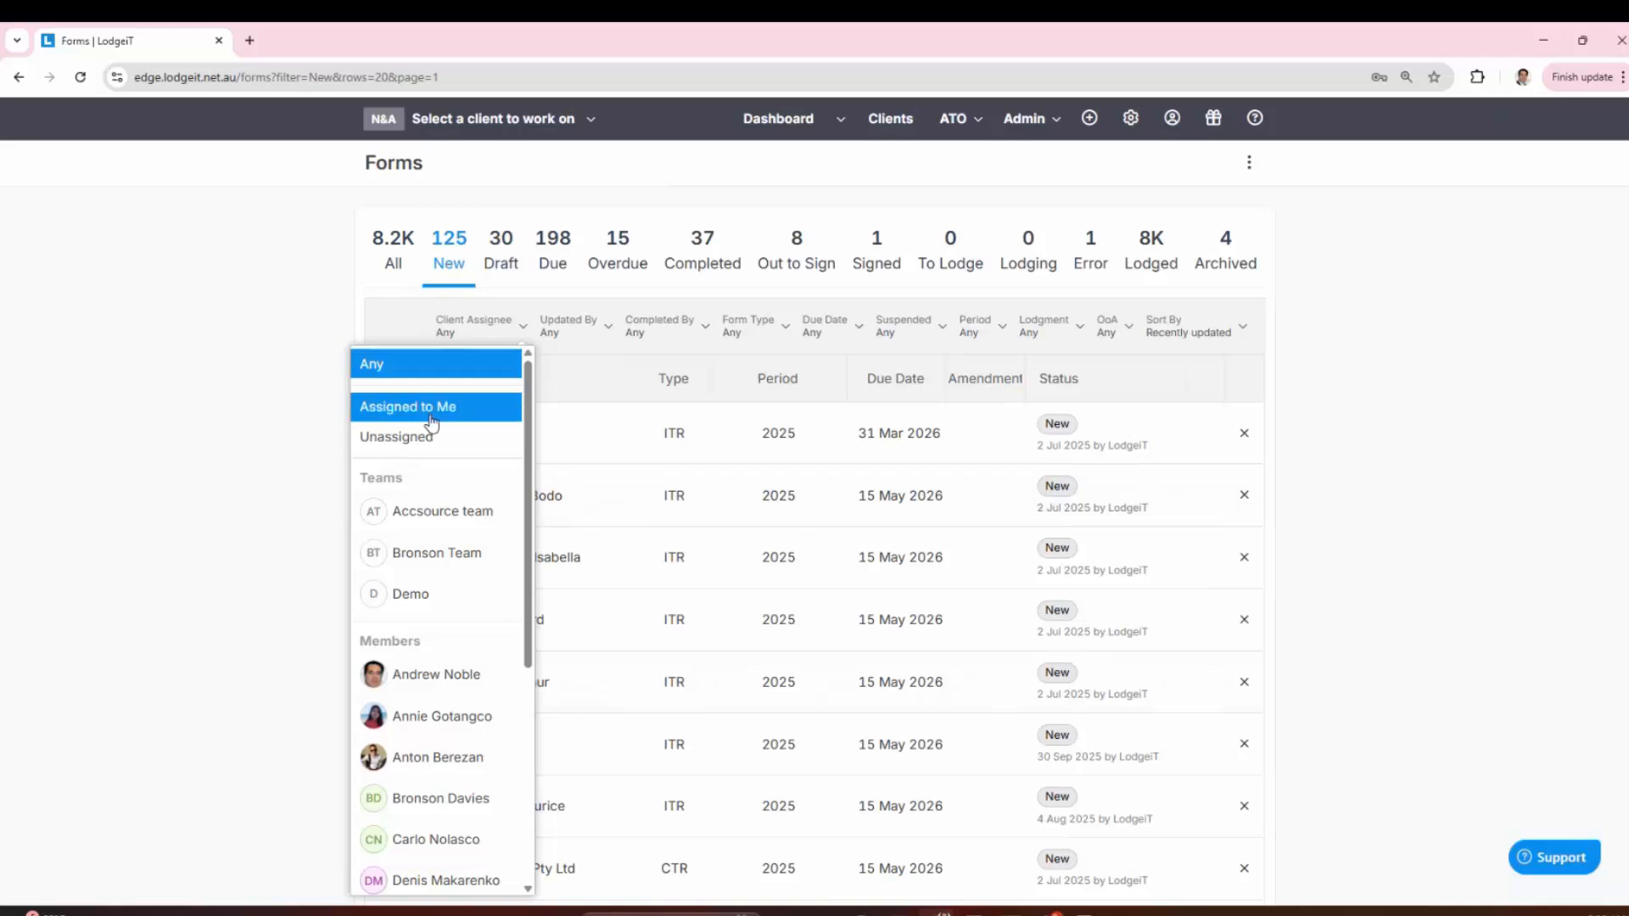
pyautogui.click(449, 556)
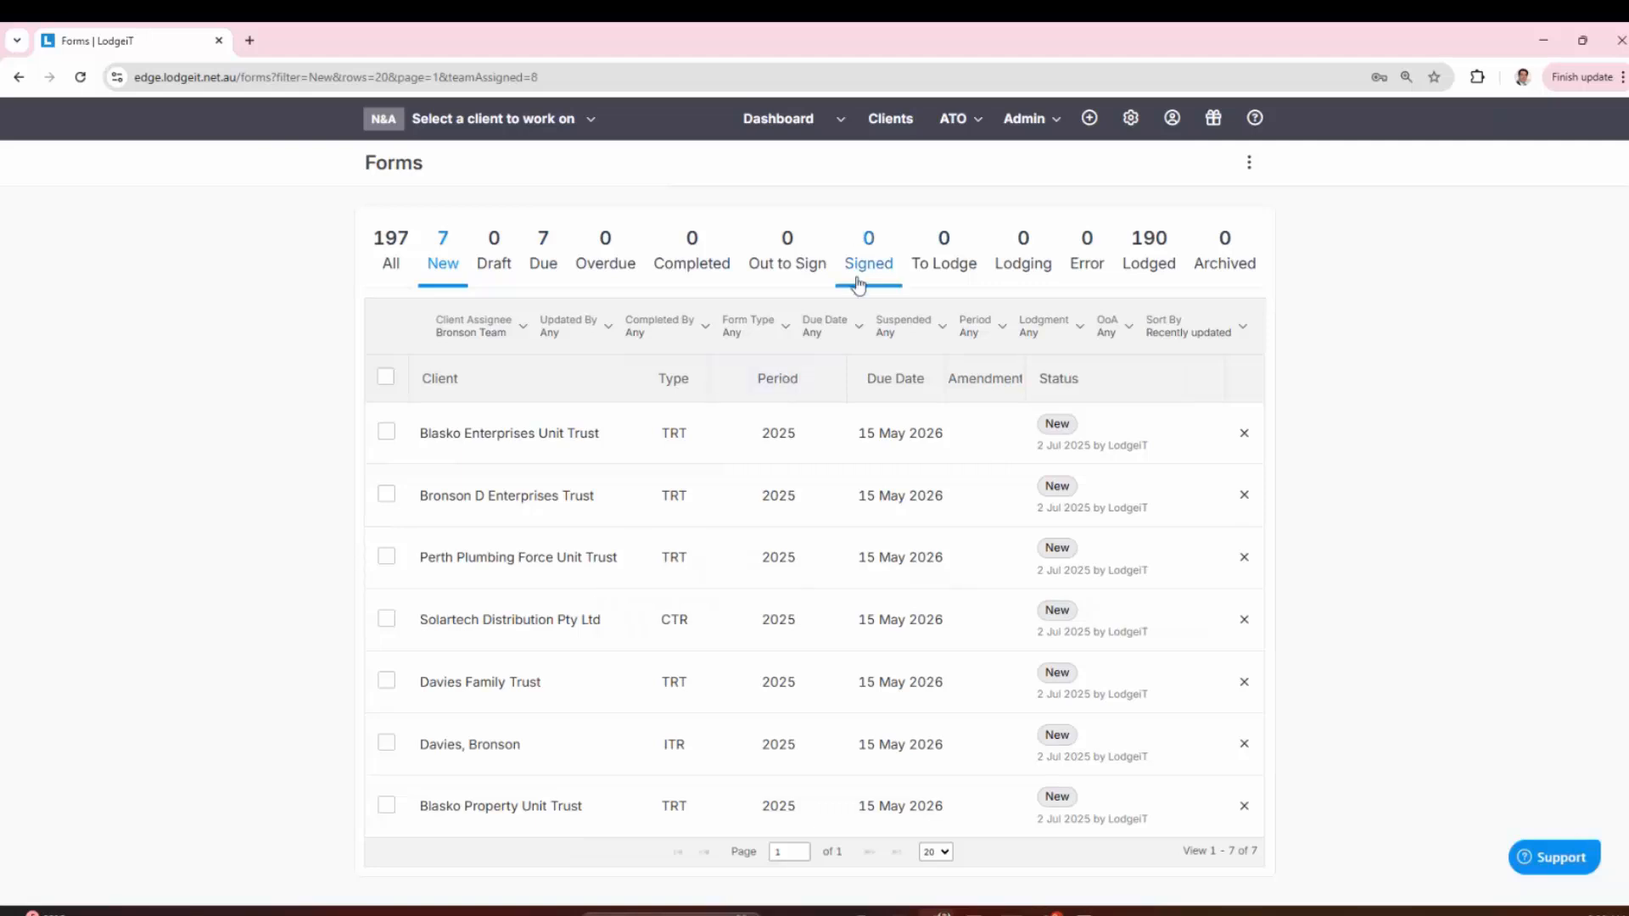
# Step: Return to the client list, select Accounts1 Pty Ltd, and view the client and relationship export options without exporting
pyautogui.click(884, 127)
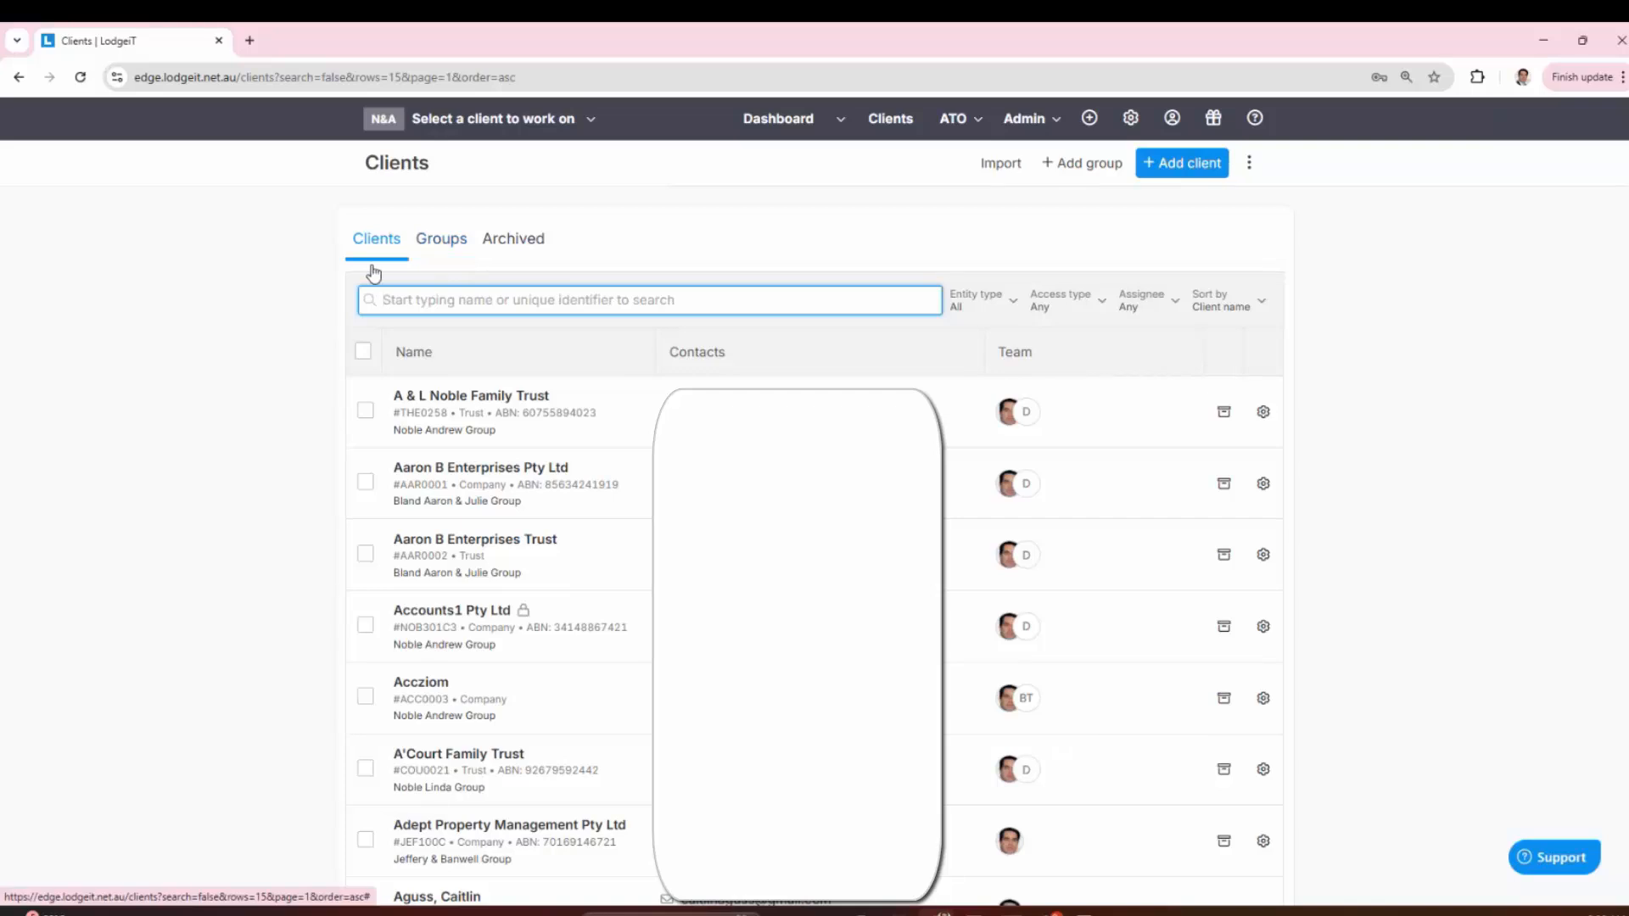
pyautogui.click(365, 628)
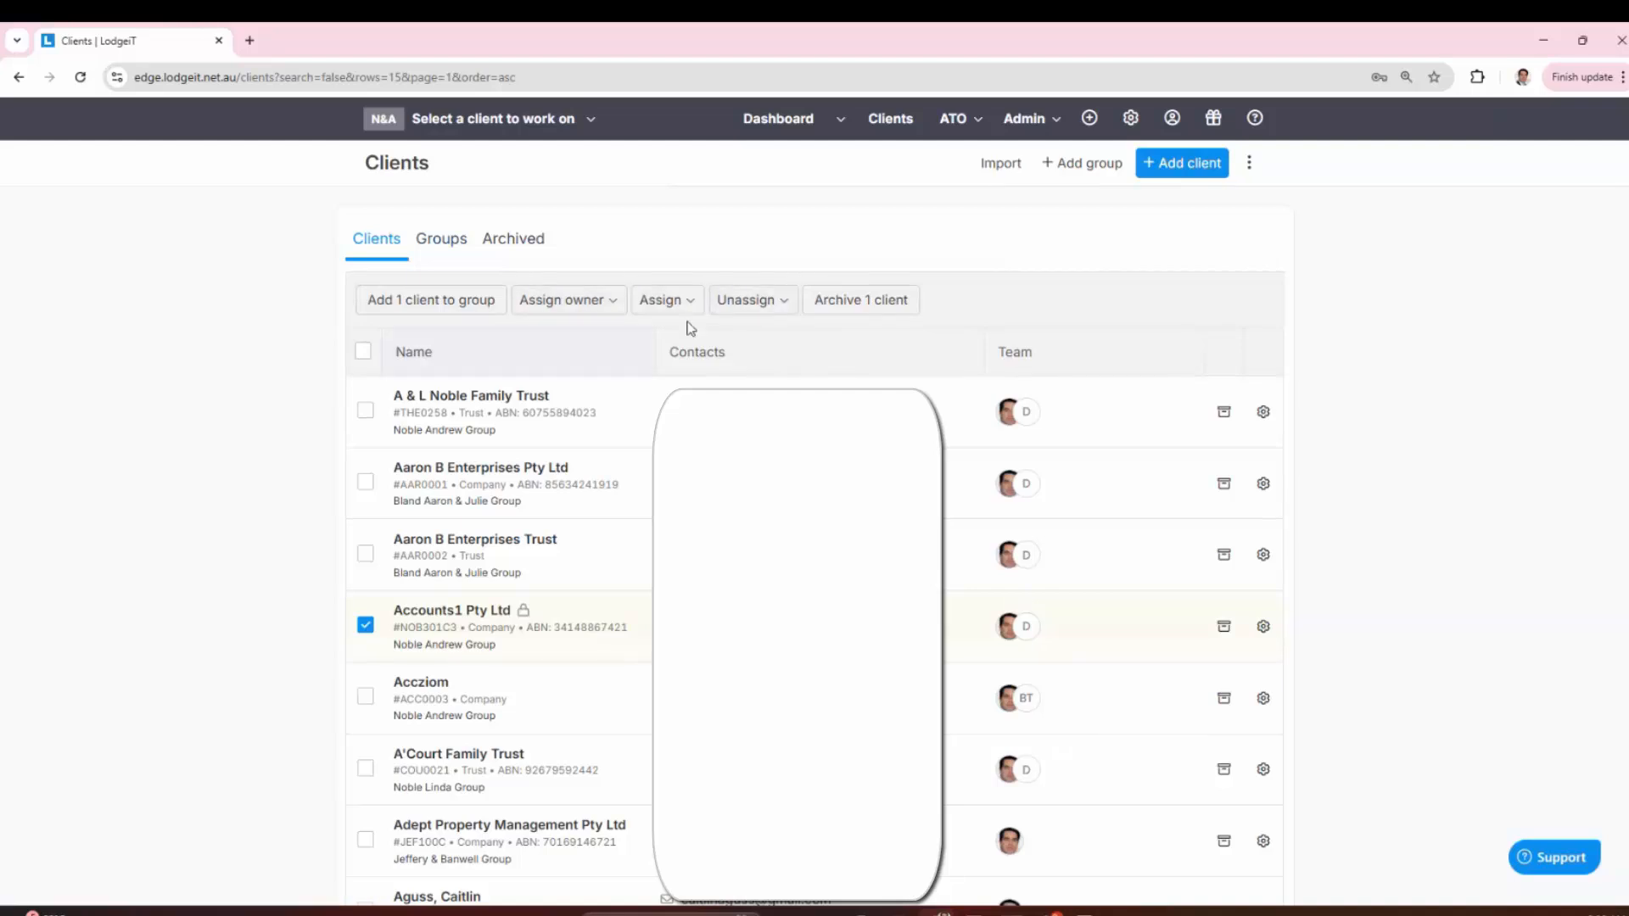
pyautogui.click(1249, 163)
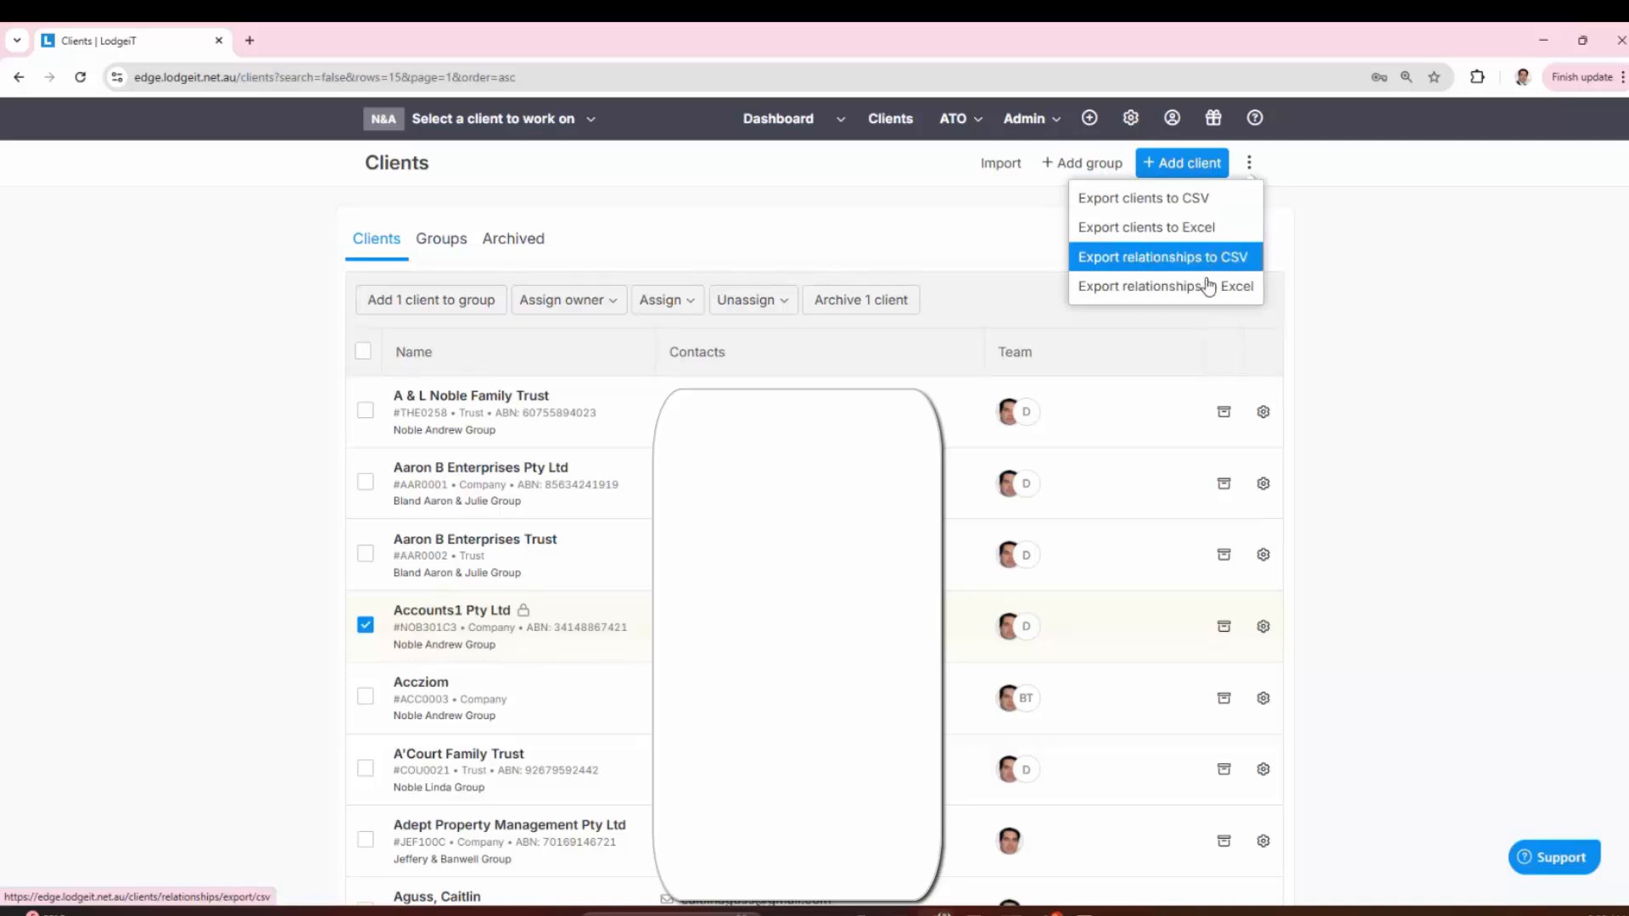
pyautogui.click(291, 290)
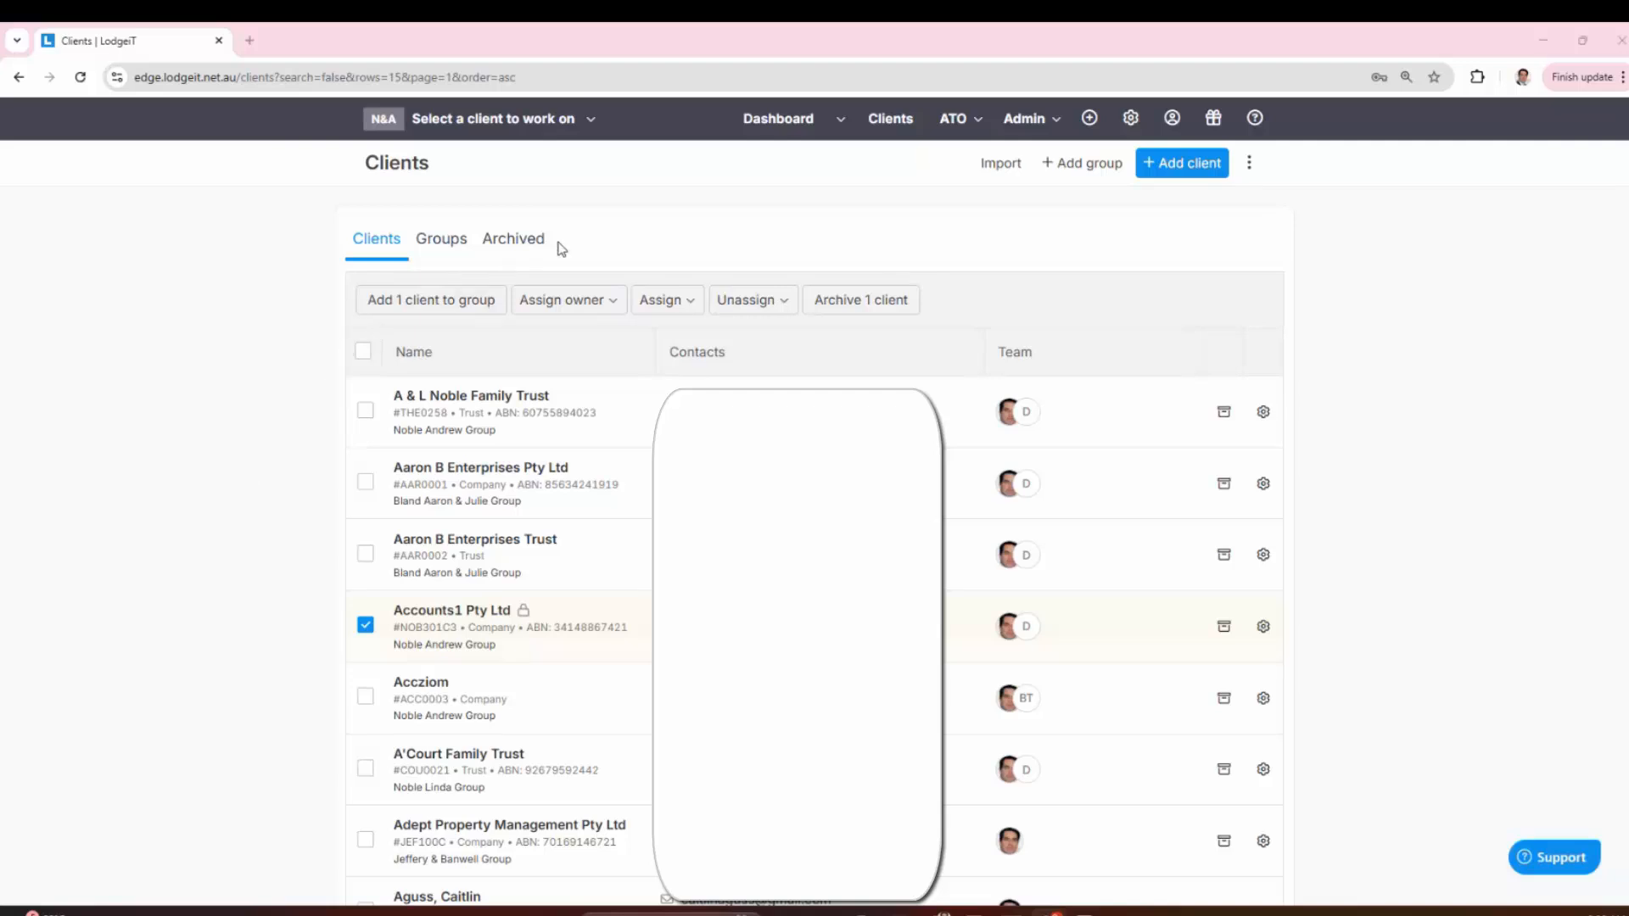
pyautogui.click(838, 134)
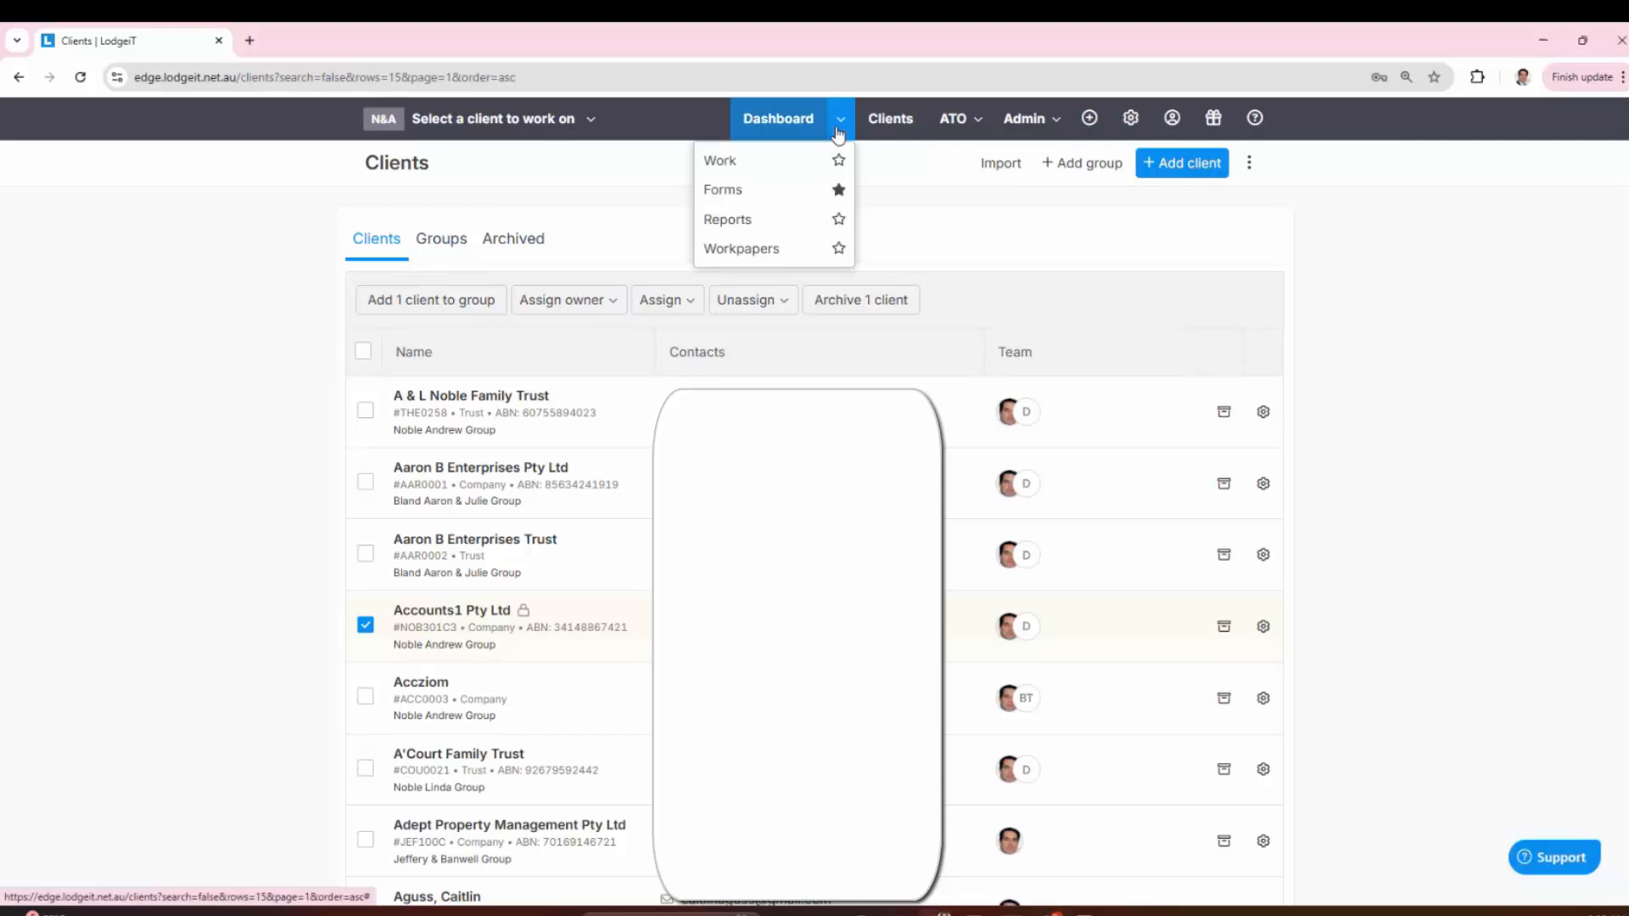
pyautogui.click(883, 169)
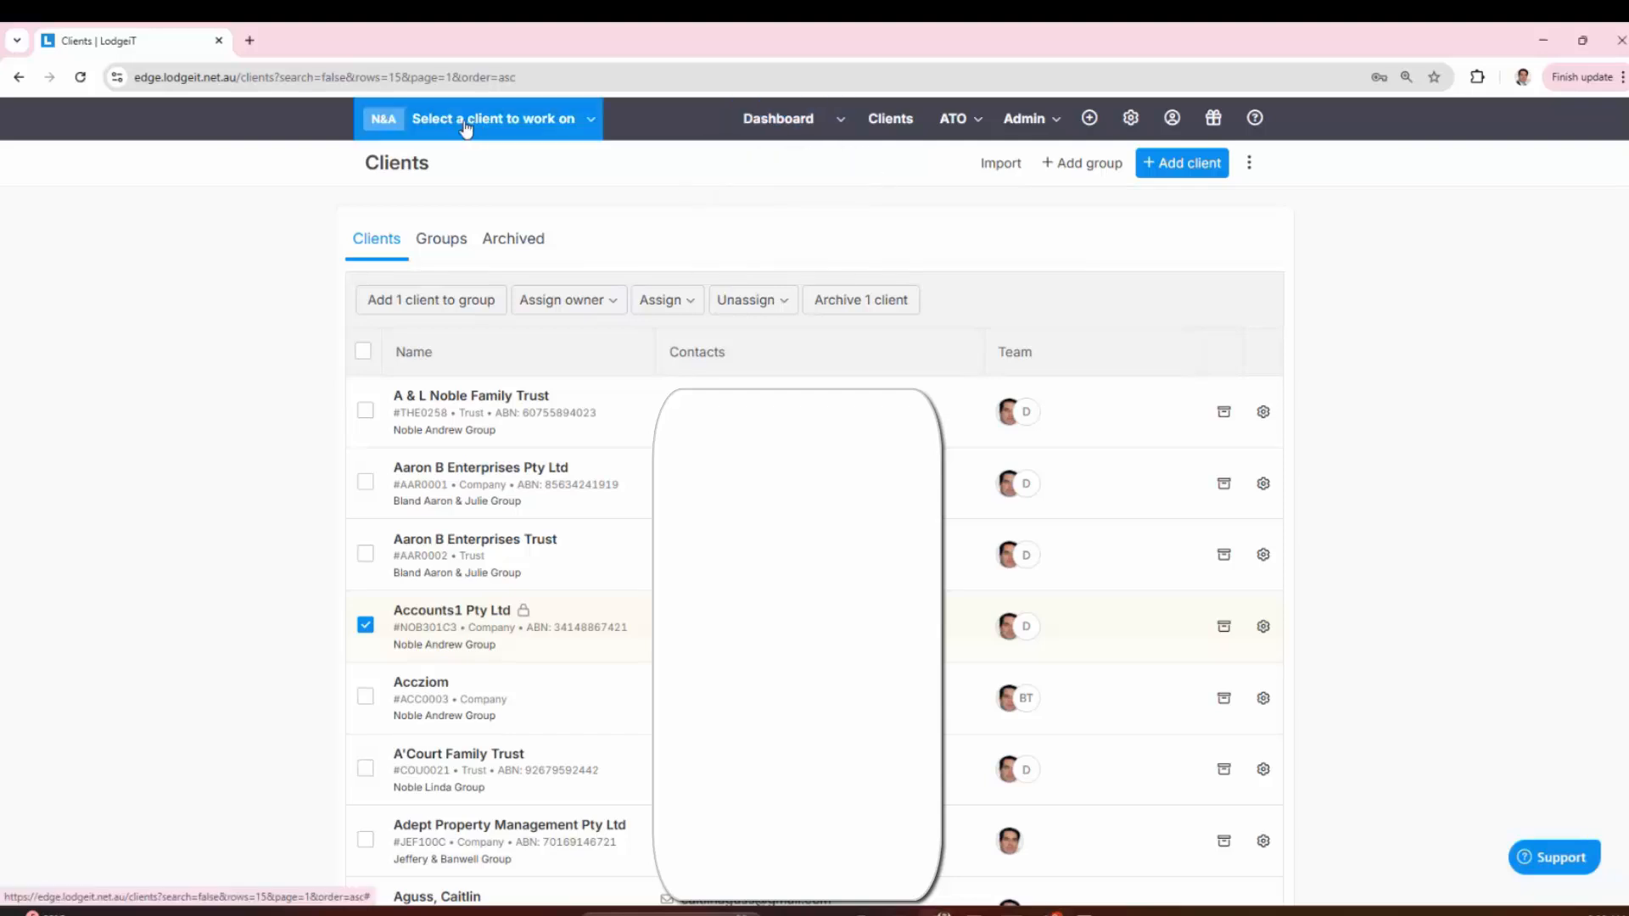
# Step: Search for the individual client by full name and open that client's forms
pyautogui.click(465, 127)
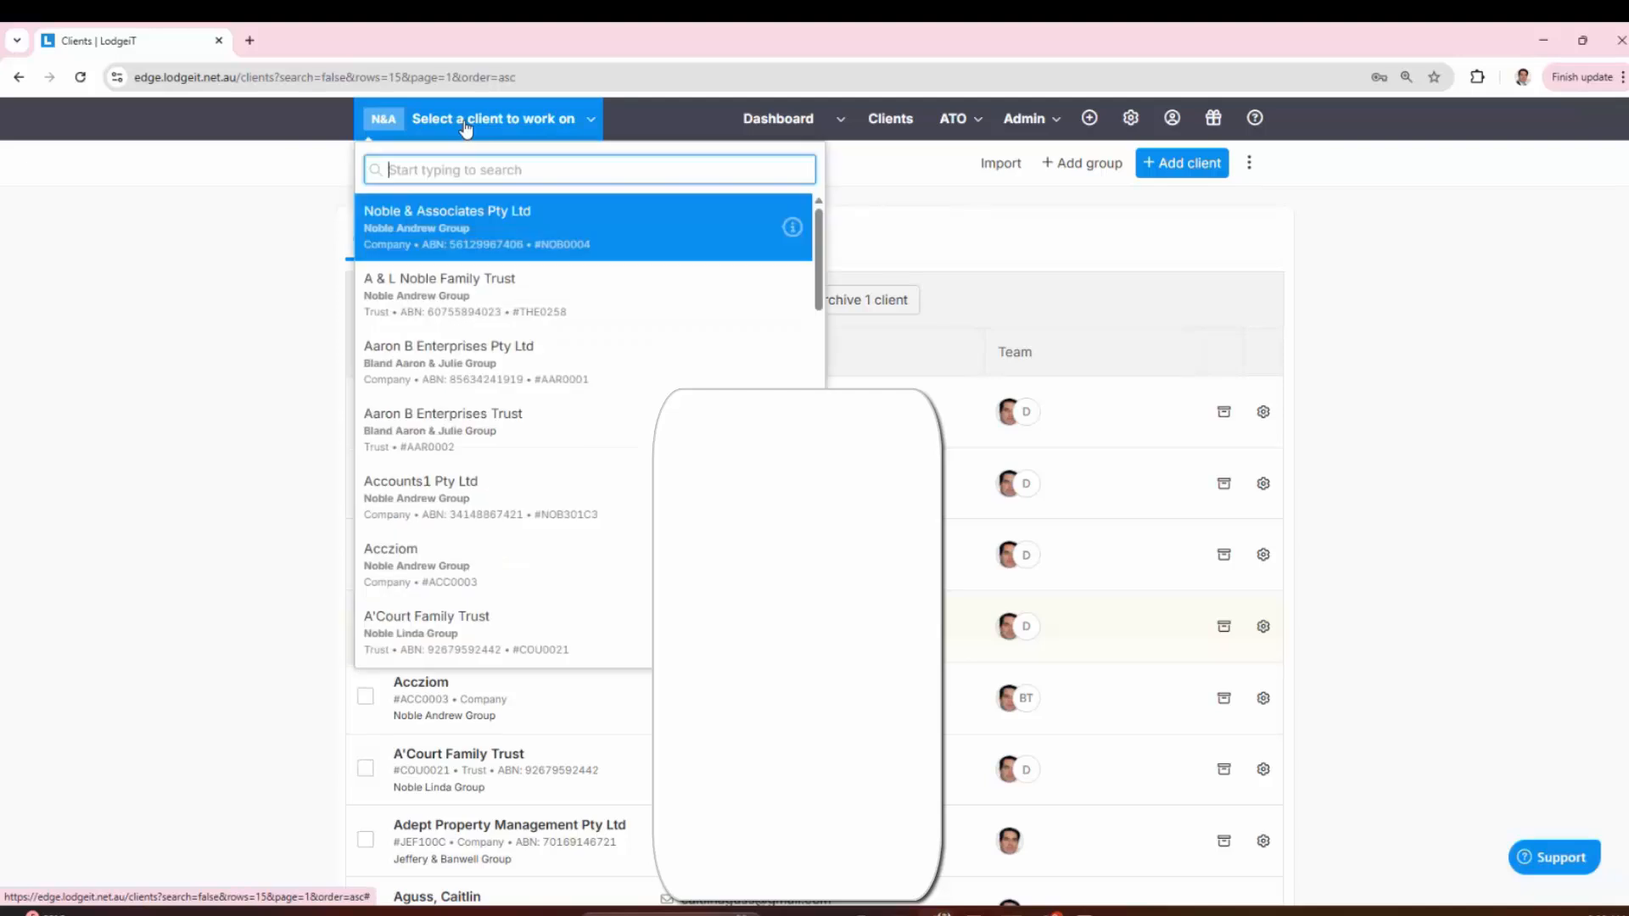
pyautogui.write('sw')
pyautogui.press('BackSpace')
pyautogui.press('BackSpace')
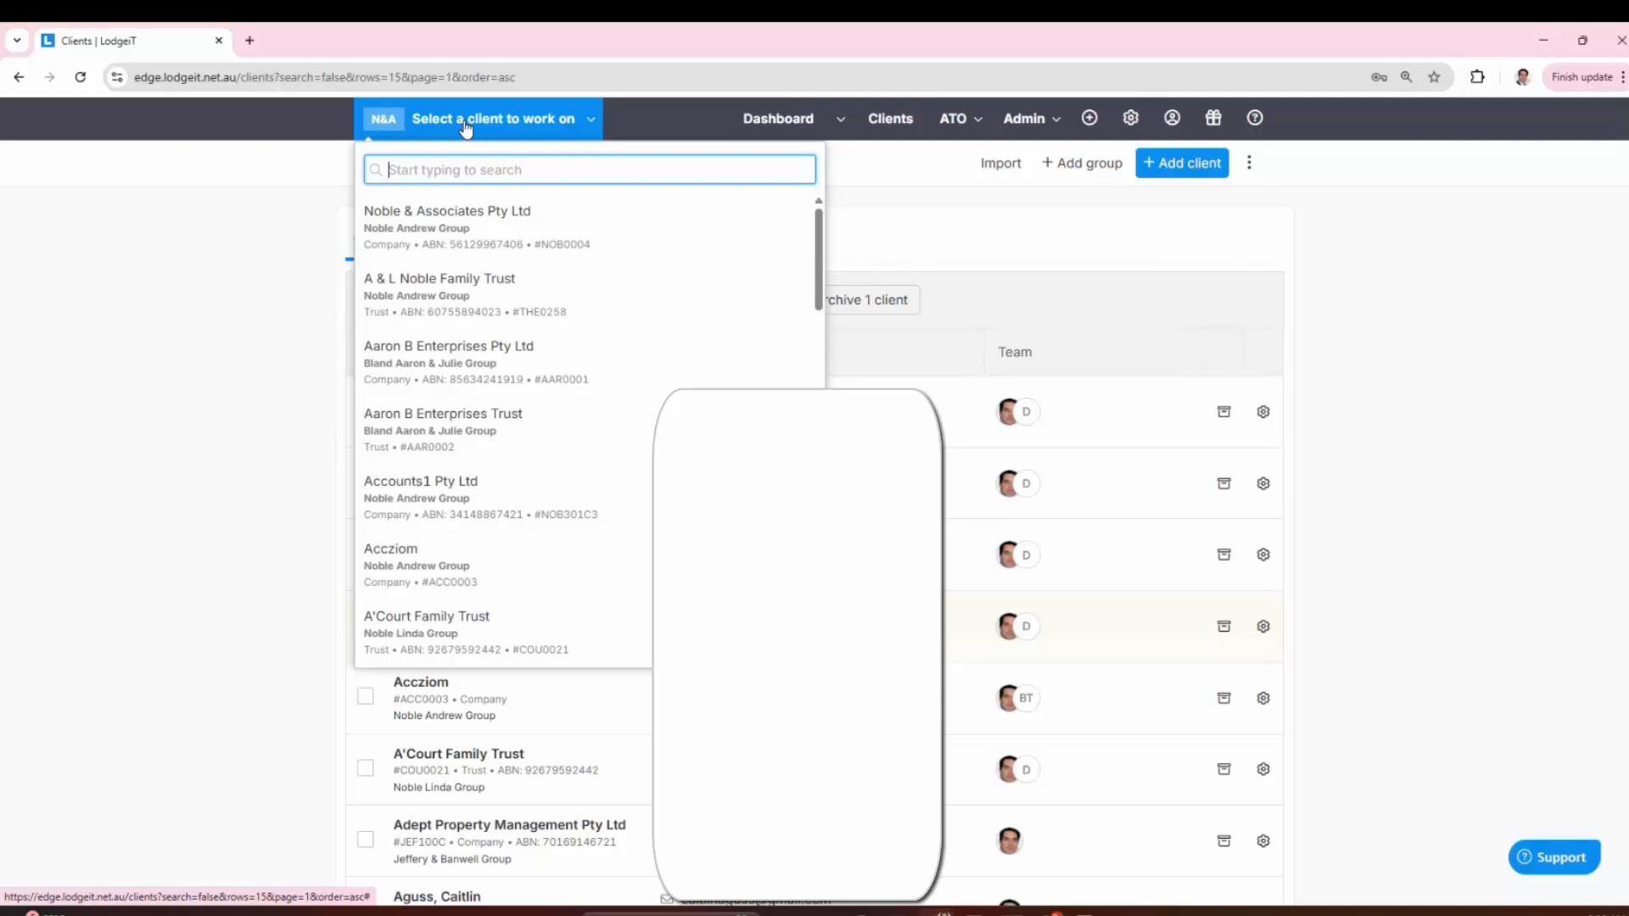
pyautogui.write('NN')
pyautogui.press('BackSpace')
pyautogui.write('anna do')
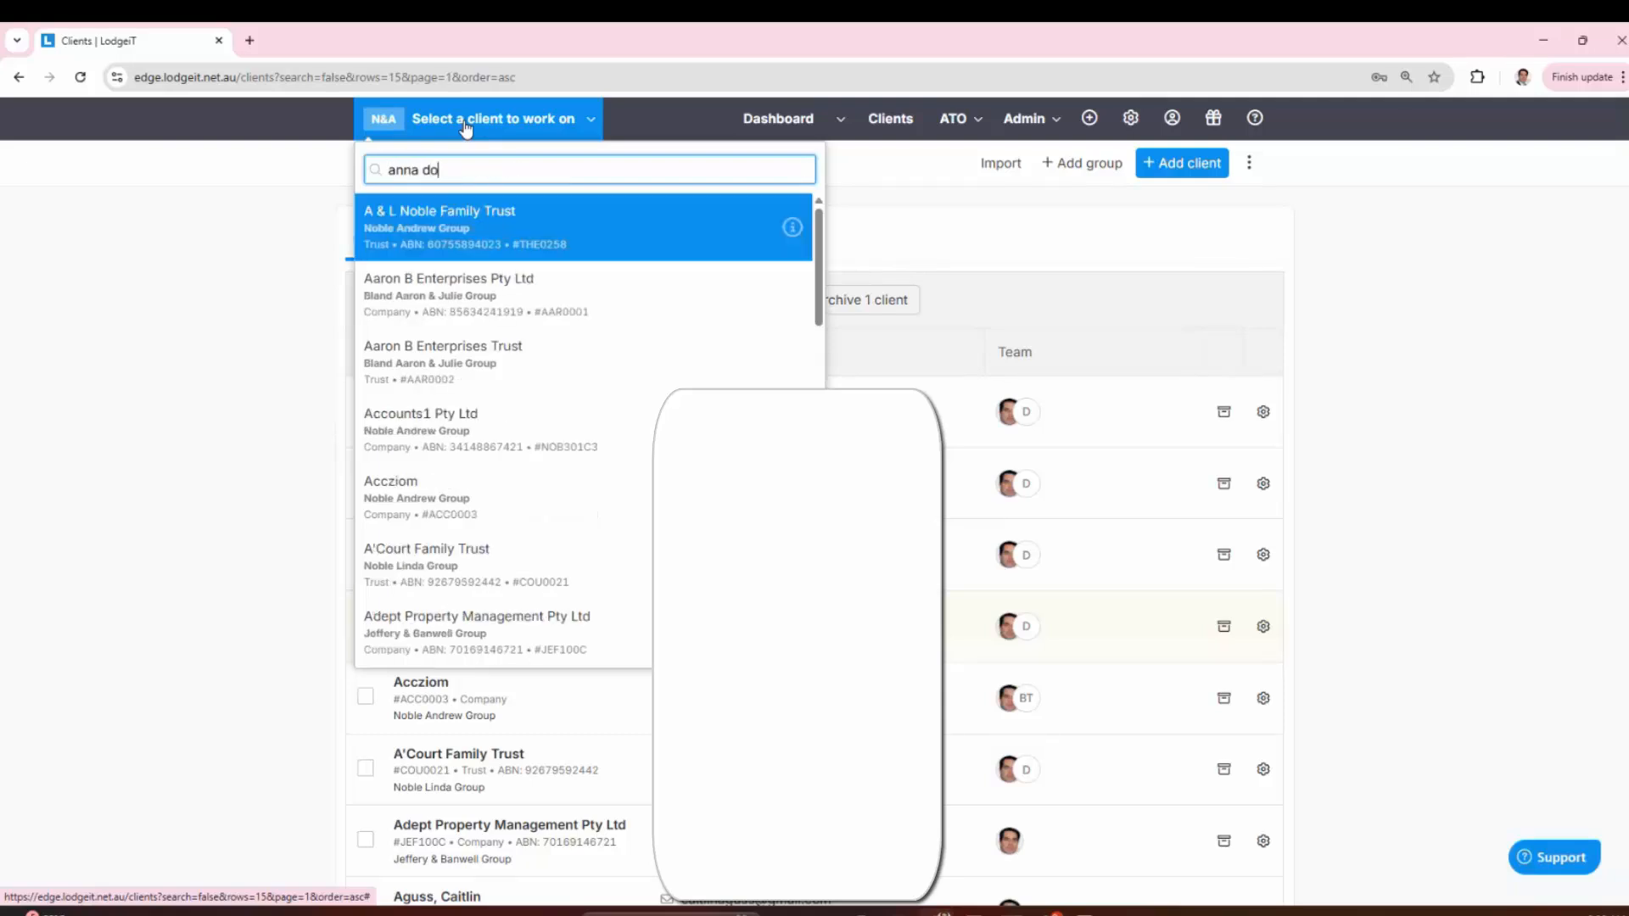
pyautogui.write('e')
pyautogui.click(388, 220)
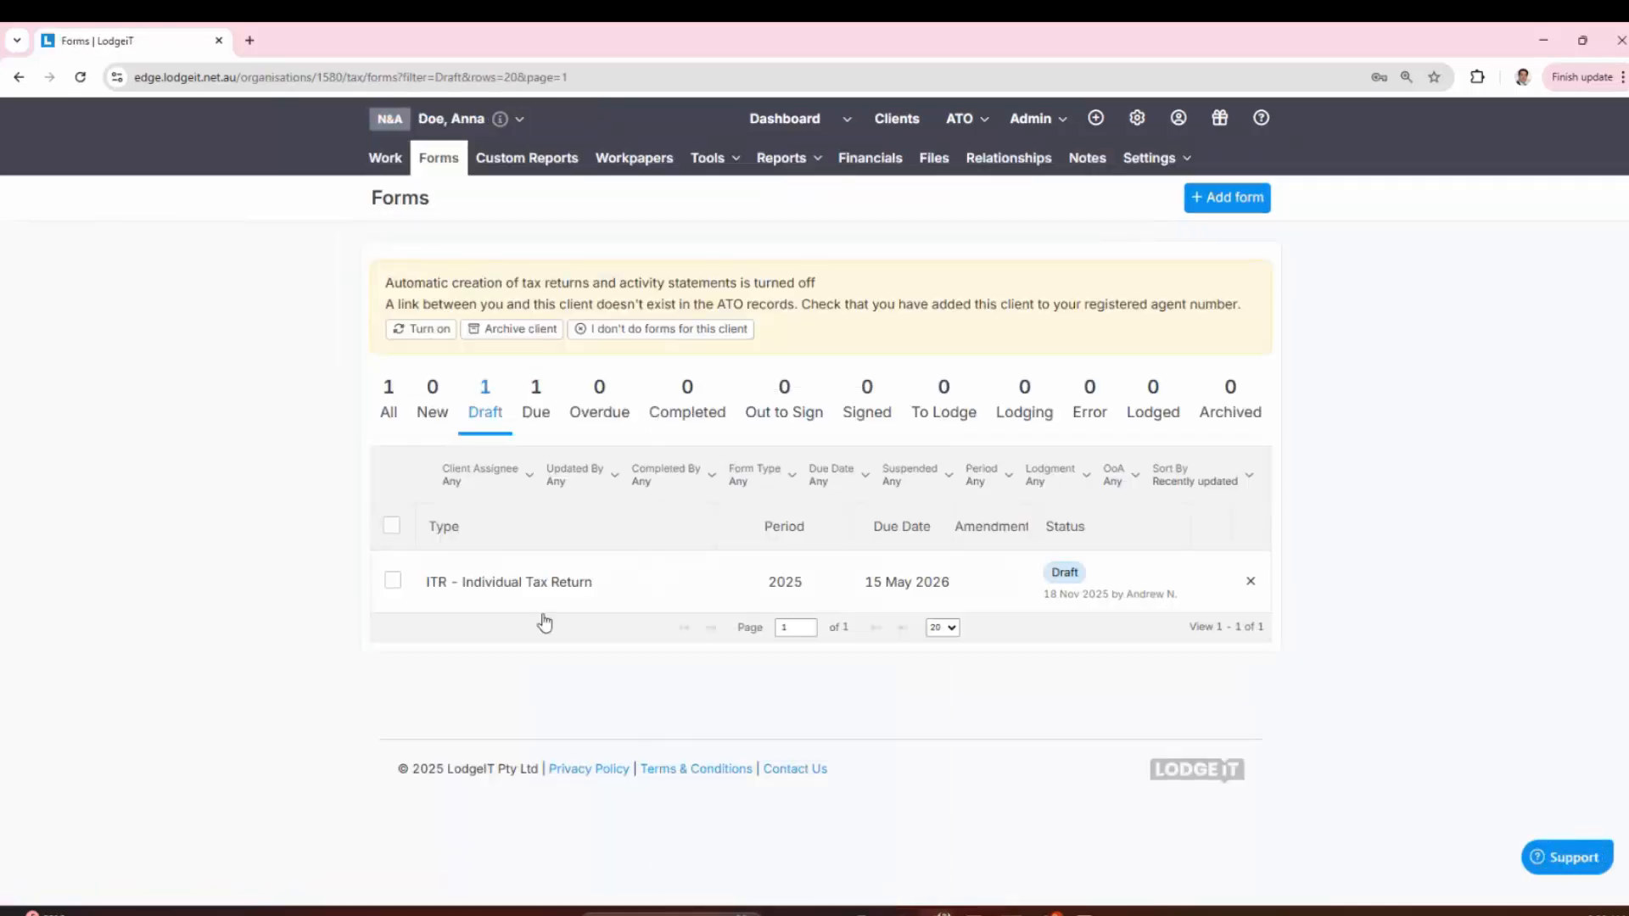
# Step: Permanently delete the client's draft 2025 Individual Tax Return and view the form types that can be added
pyautogui.click(1252, 582)
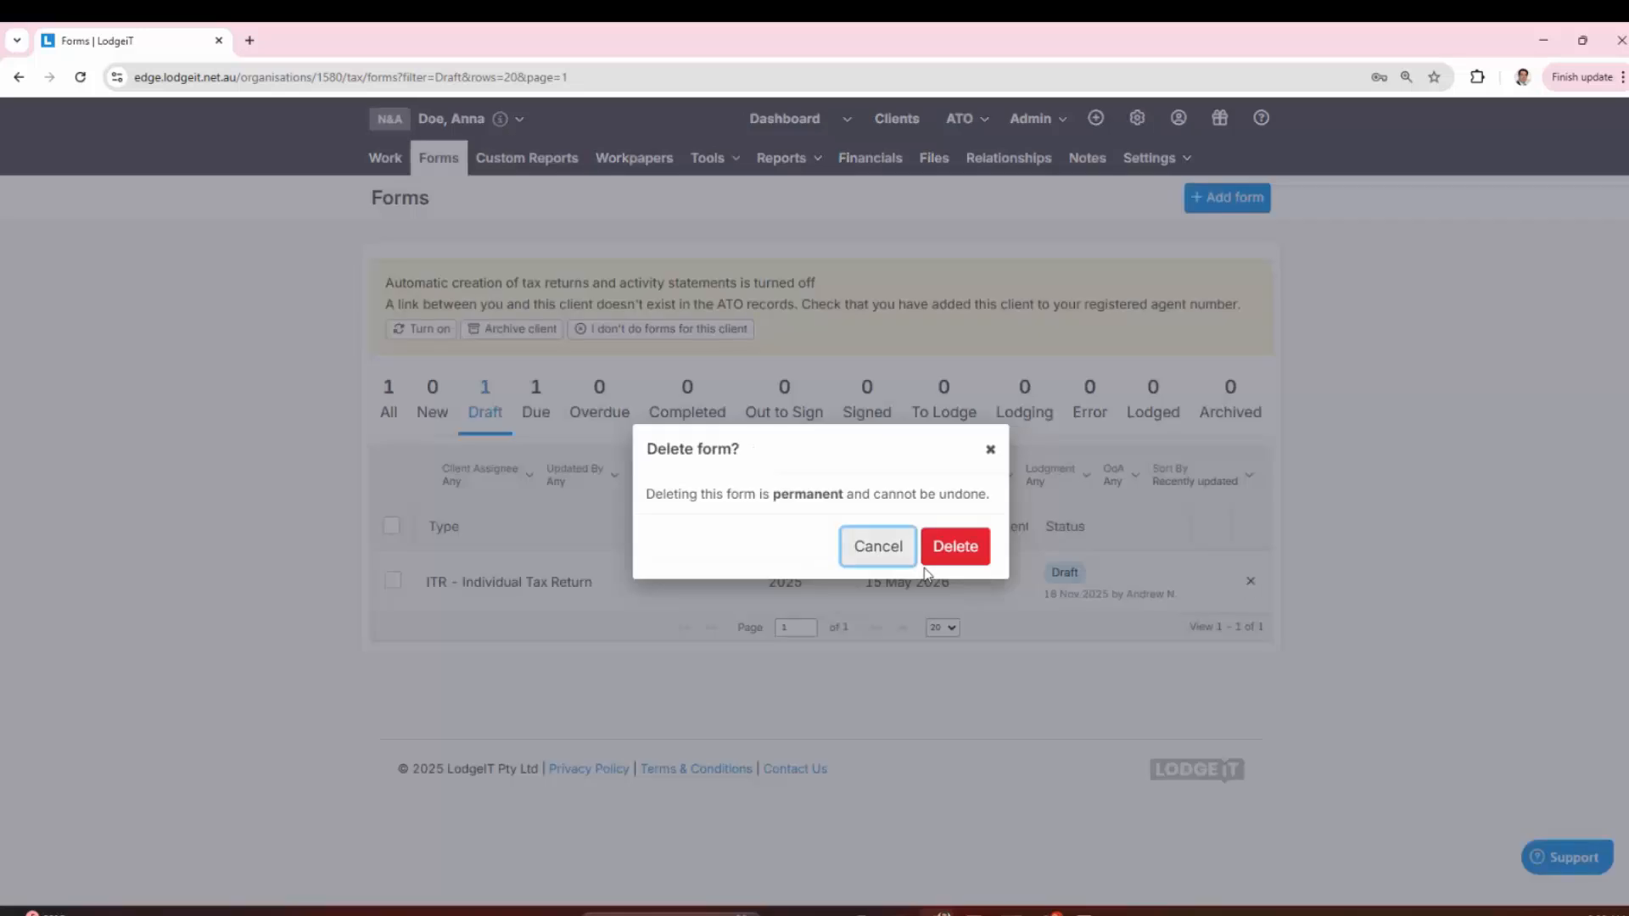
pyautogui.click(971, 551)
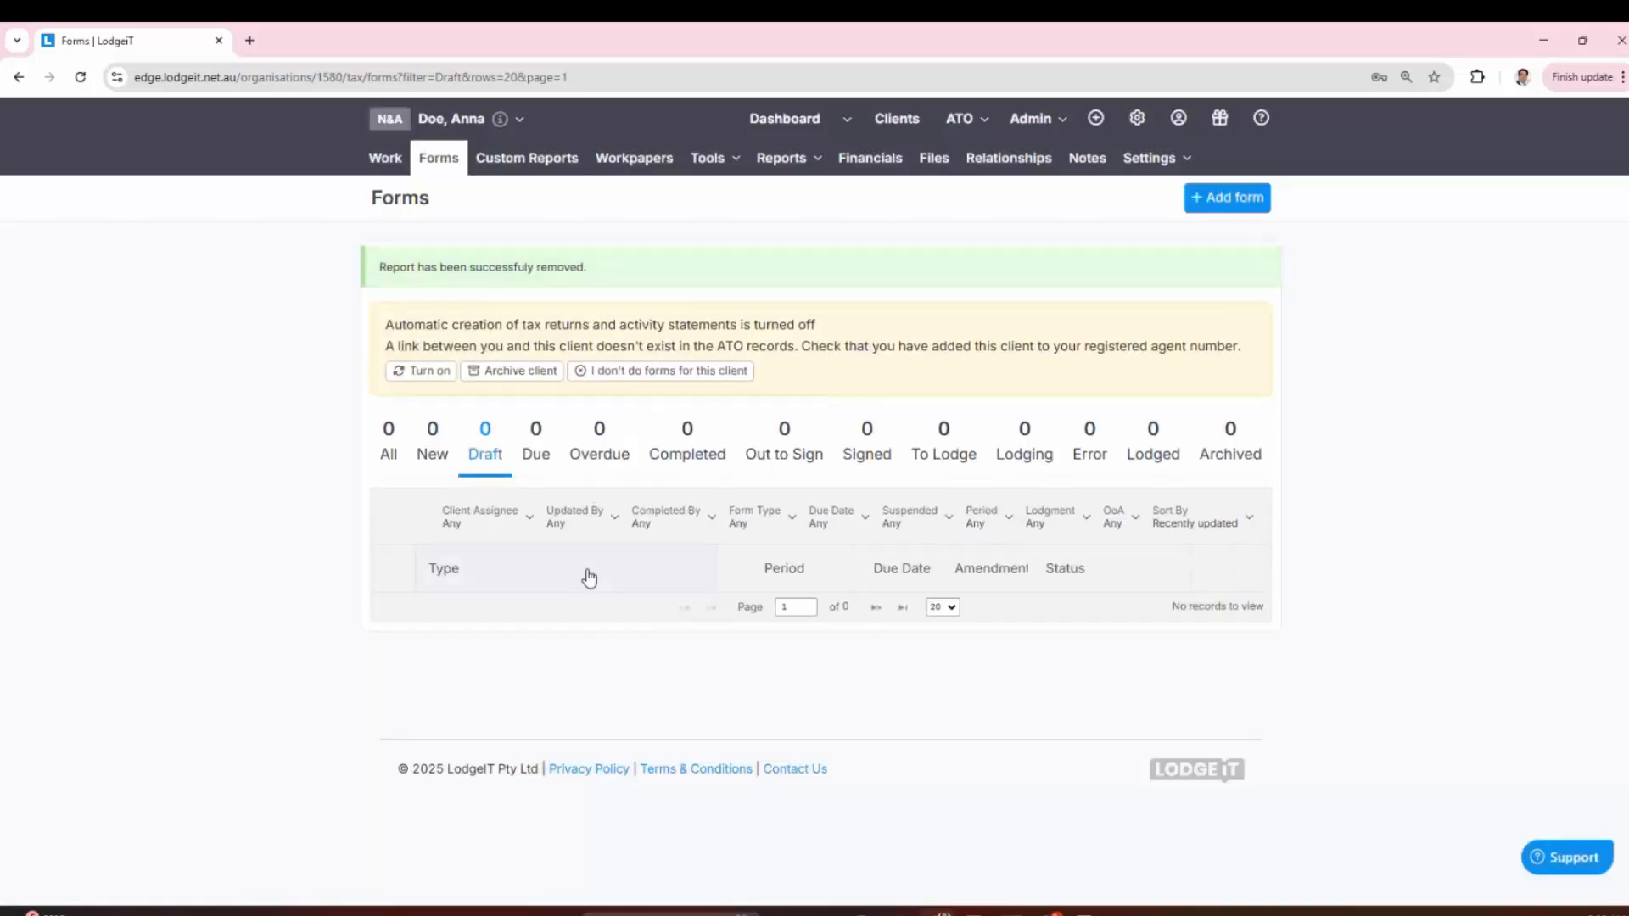
pyautogui.click(1218, 202)
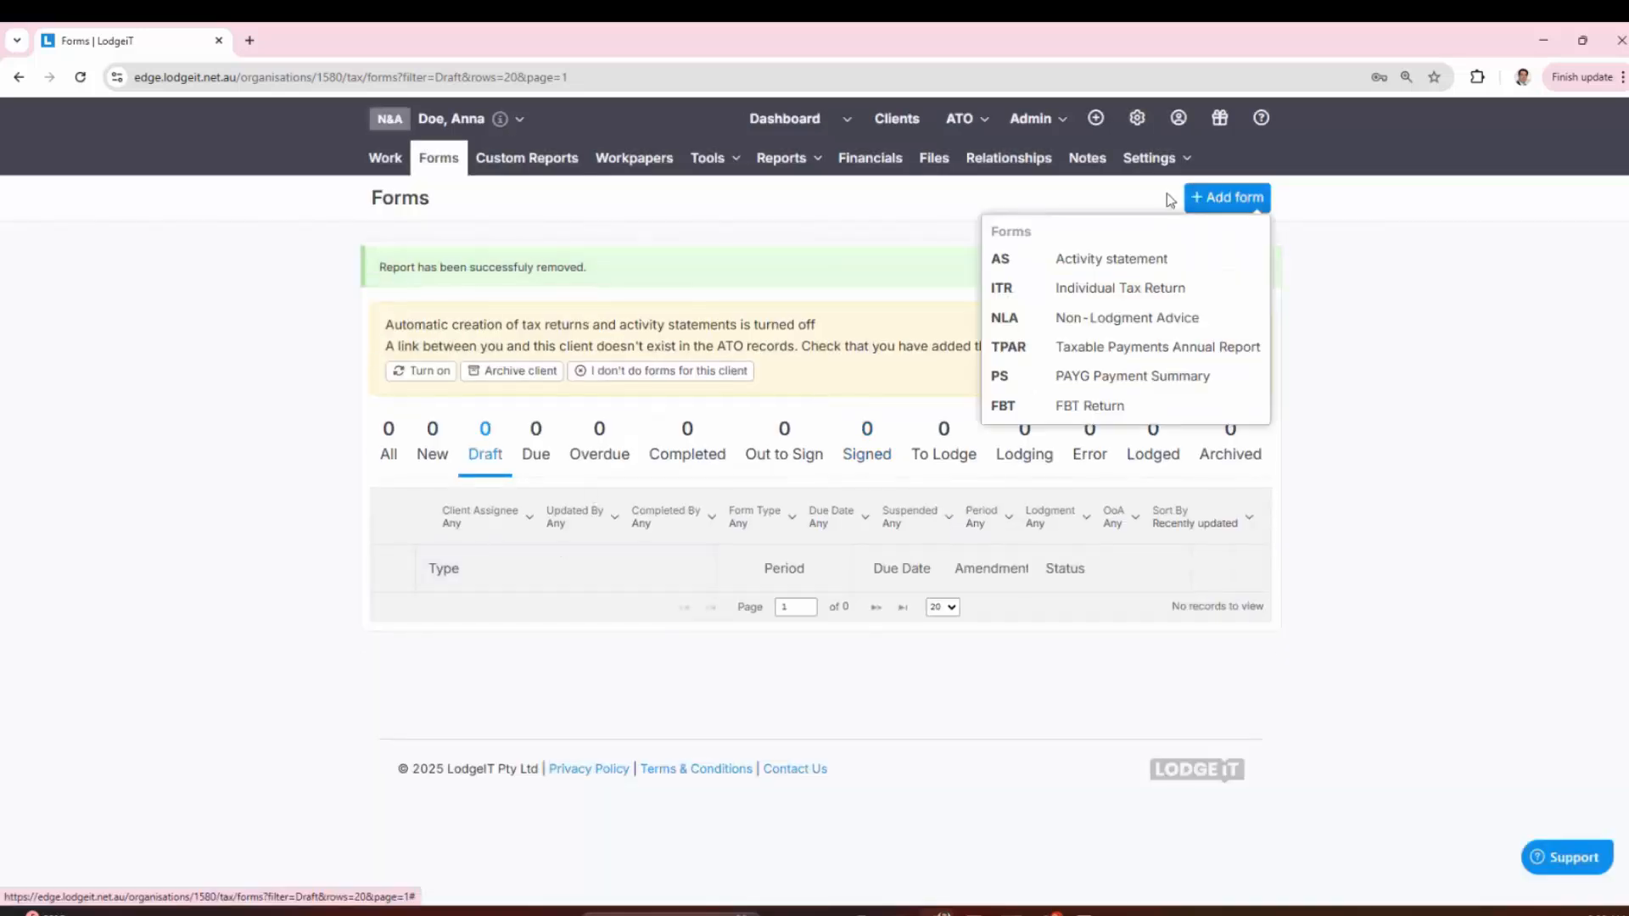
# Step: Return to the practice-wide forms dashboard and view the new forms for all clients
pyautogui.click(847, 119)
pyautogui.click(770, 184)
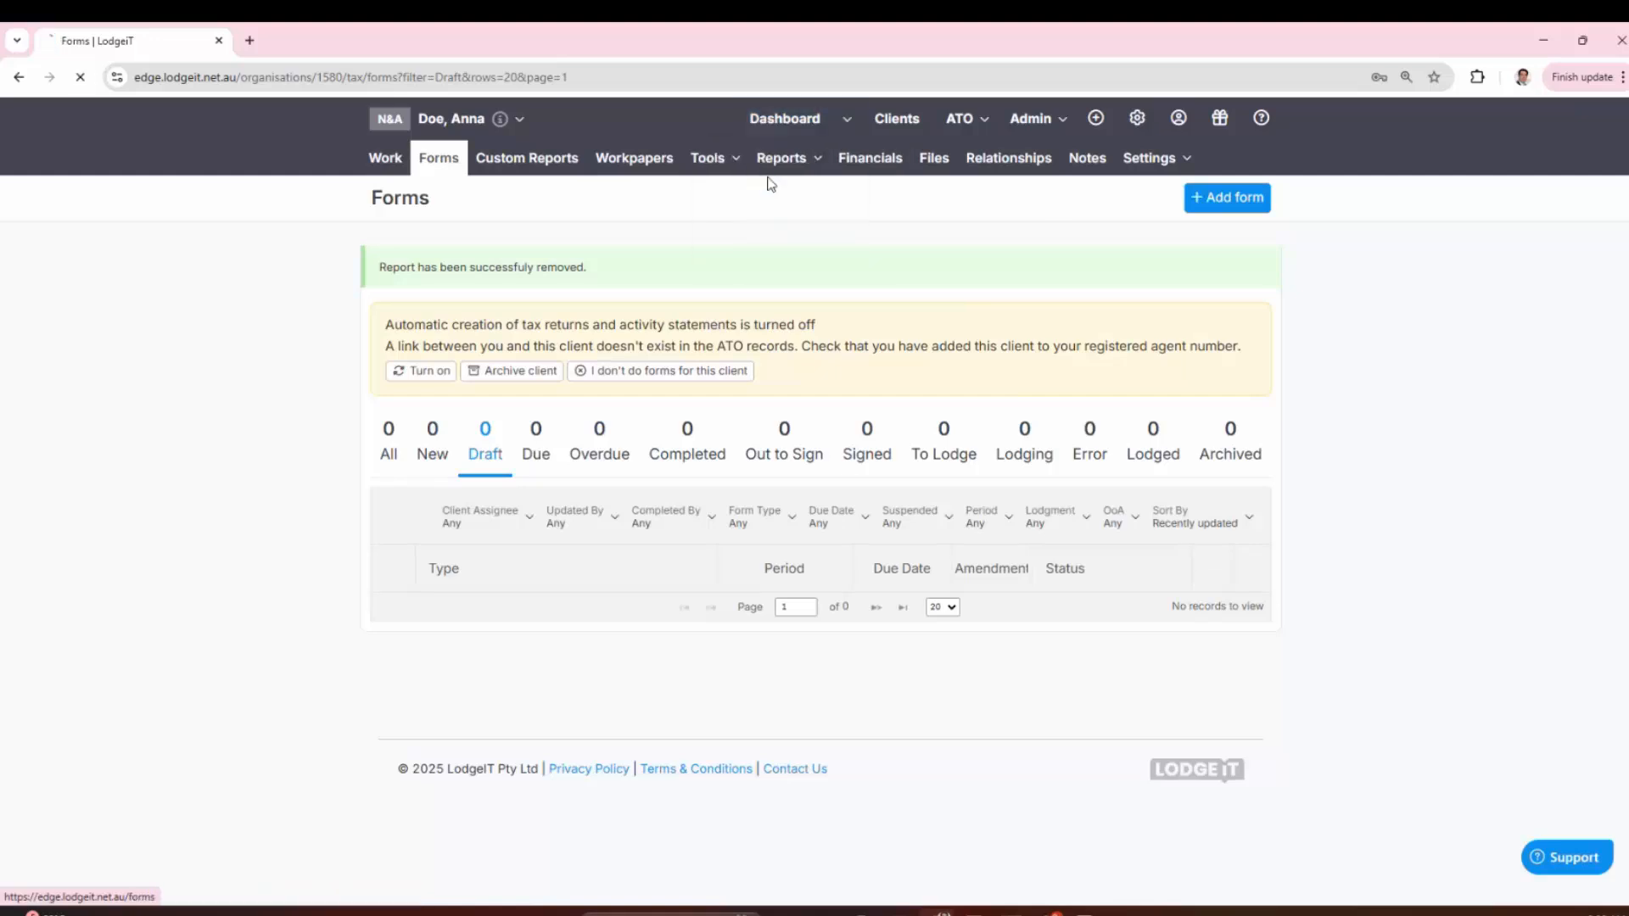
pyautogui.click(448, 258)
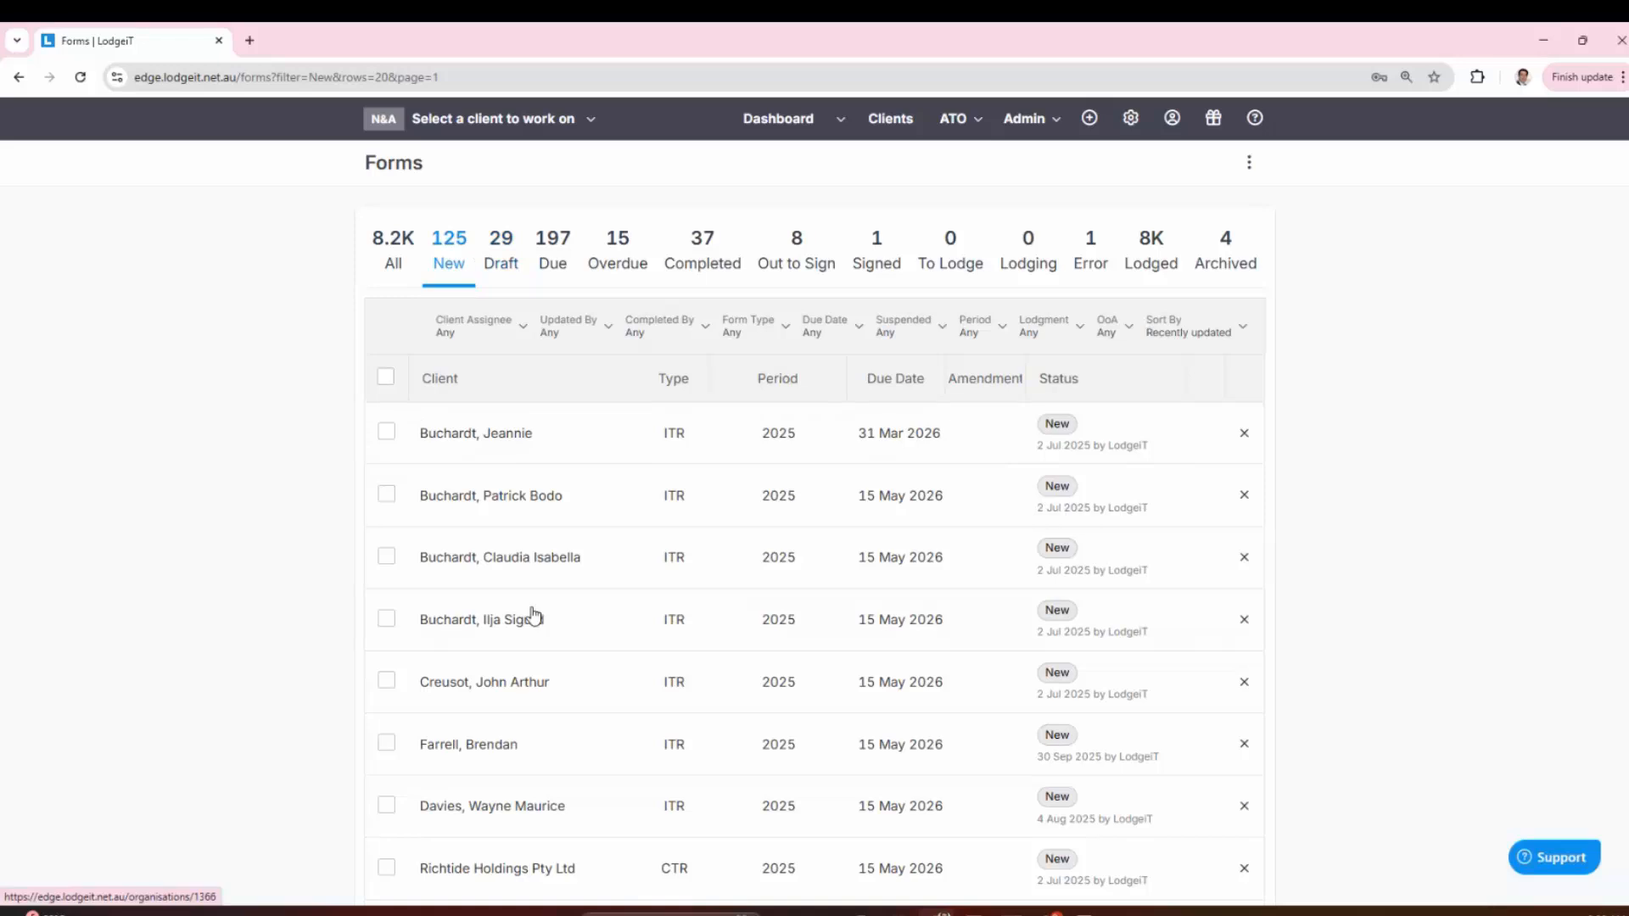
# Step: Find the same individual client by name again and reopen their empty forms page
pyautogui.click(501, 126)
pyautogui.write('anna do')
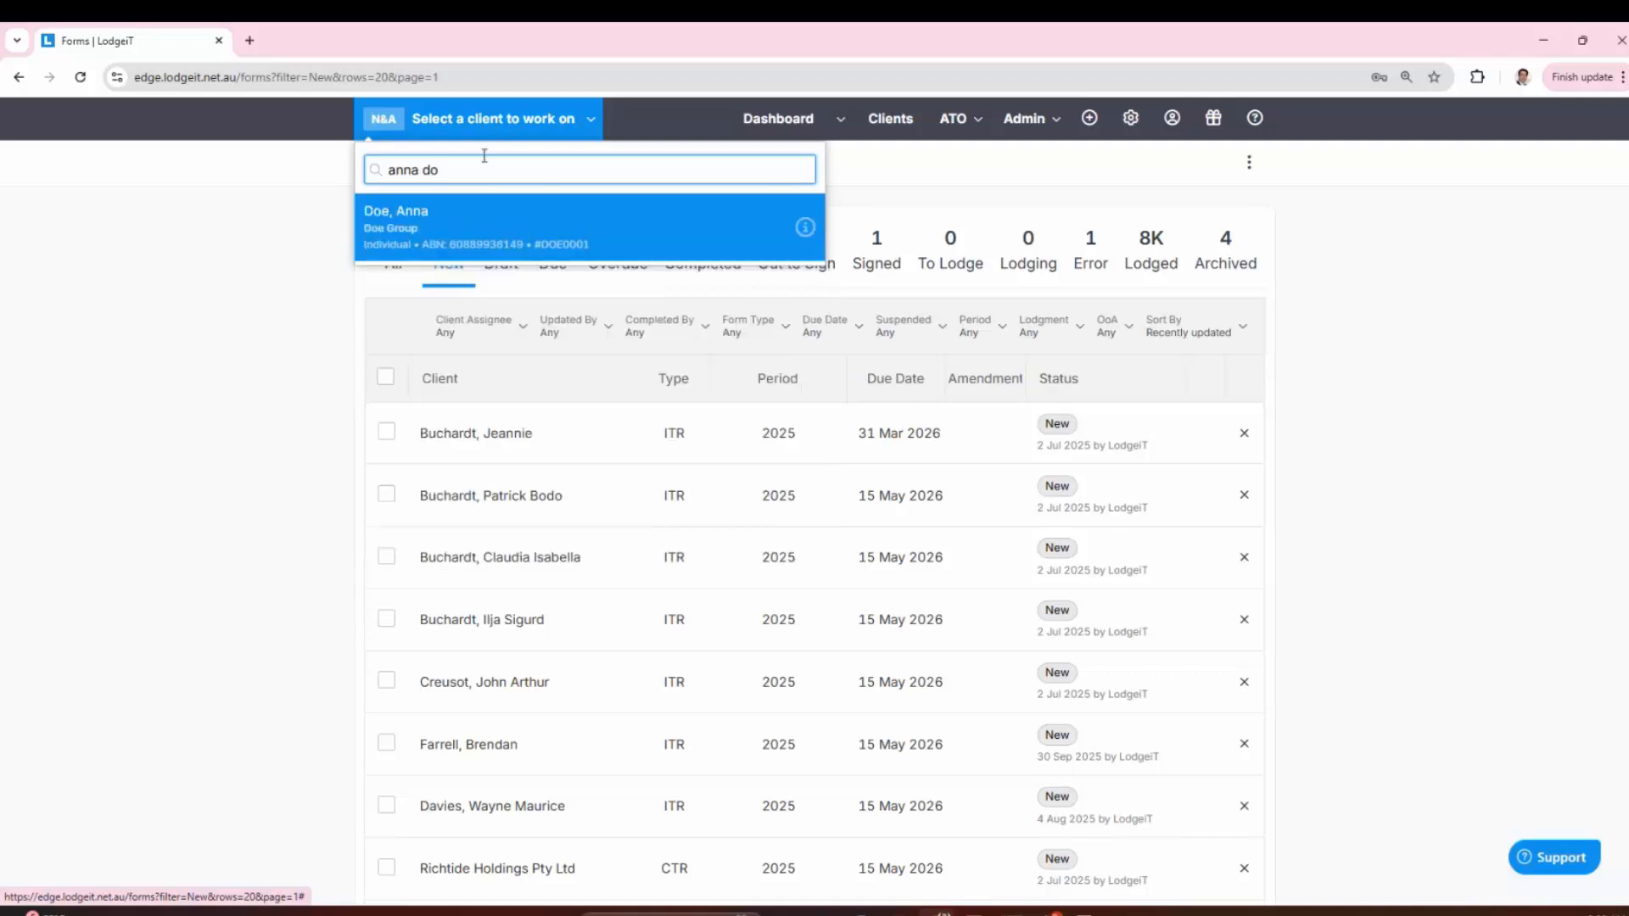
pyautogui.click(502, 208)
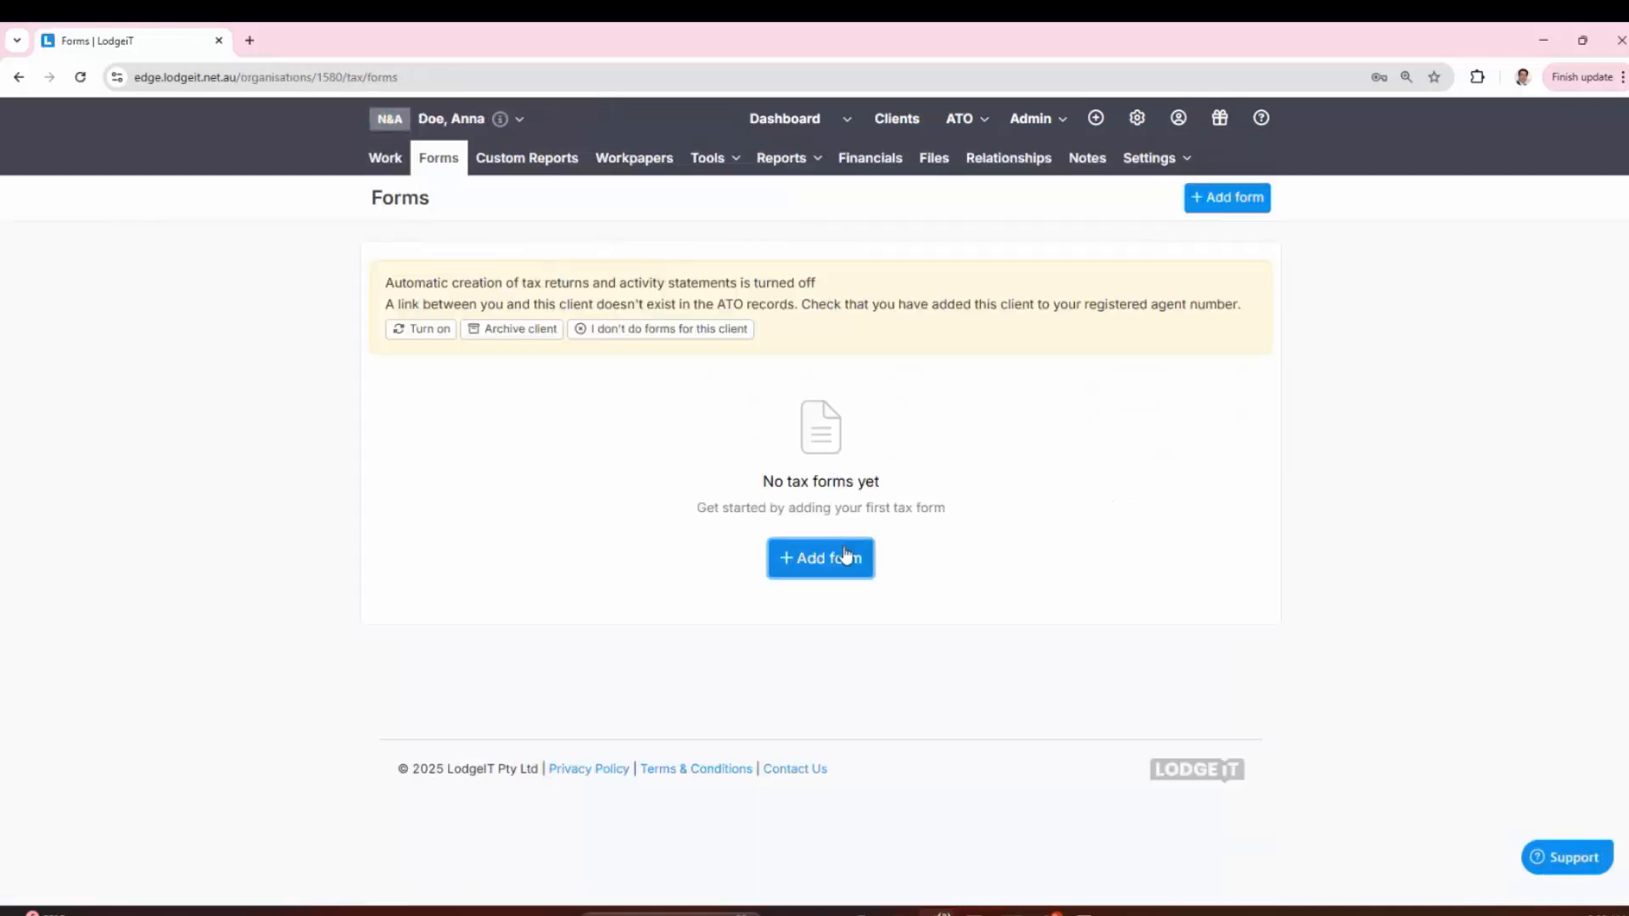
pyautogui.click(845, 553)
pyautogui.click(814, 674)
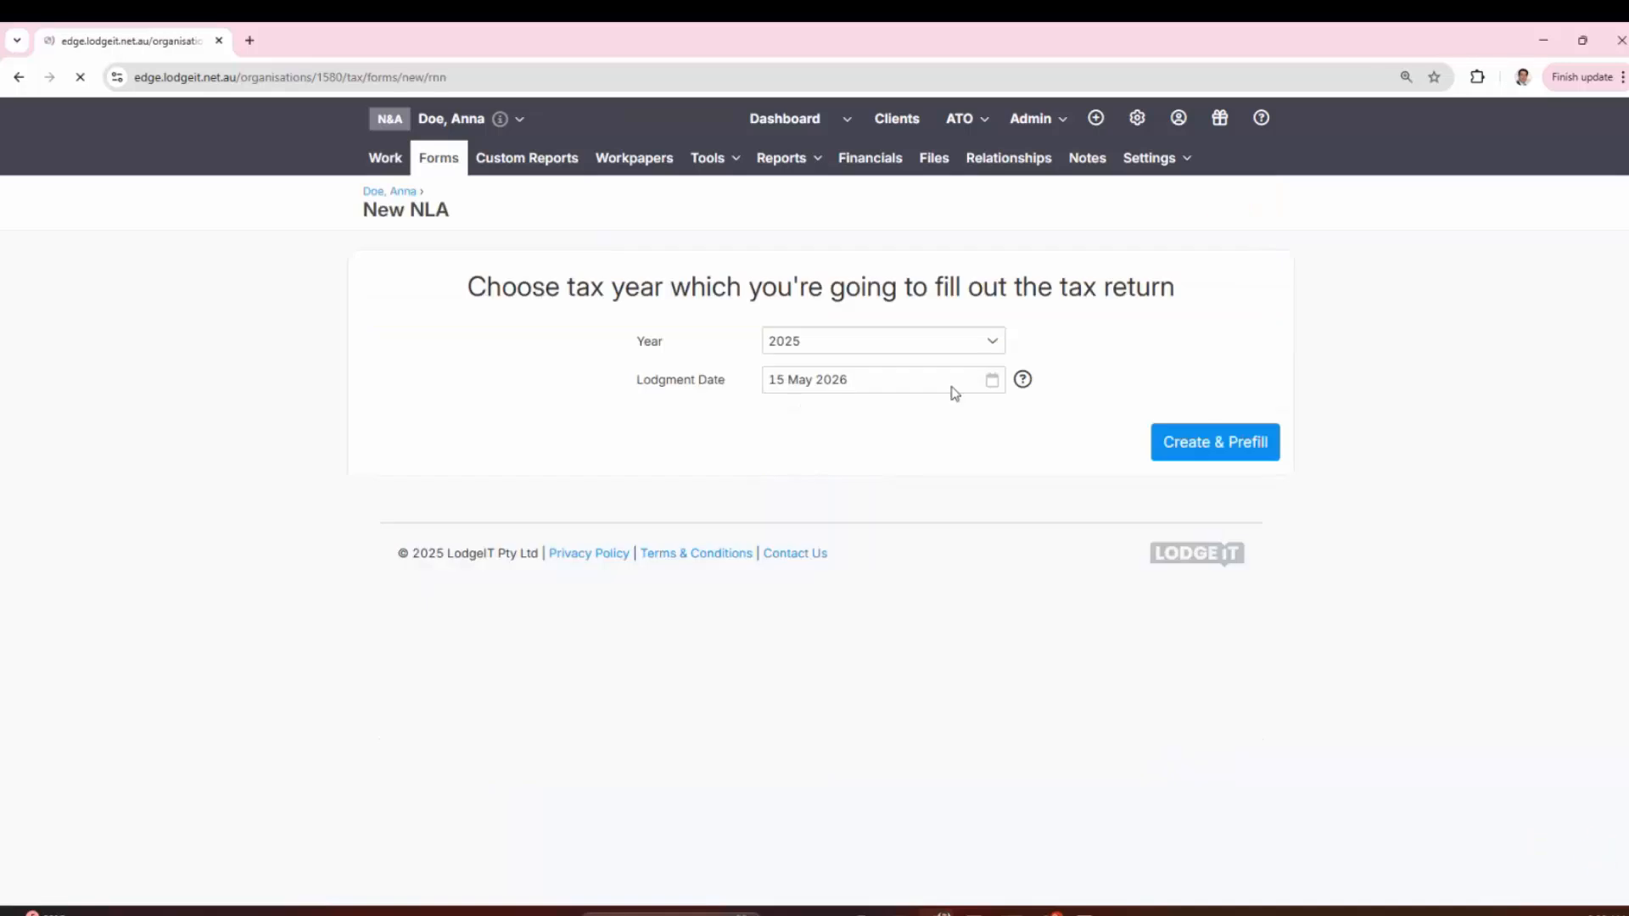
pyautogui.click(390, 192)
# Step: Create and prefill an Individual Tax Return for 2025 with the lodgment date 15 May 2026
pyautogui.click(807, 560)
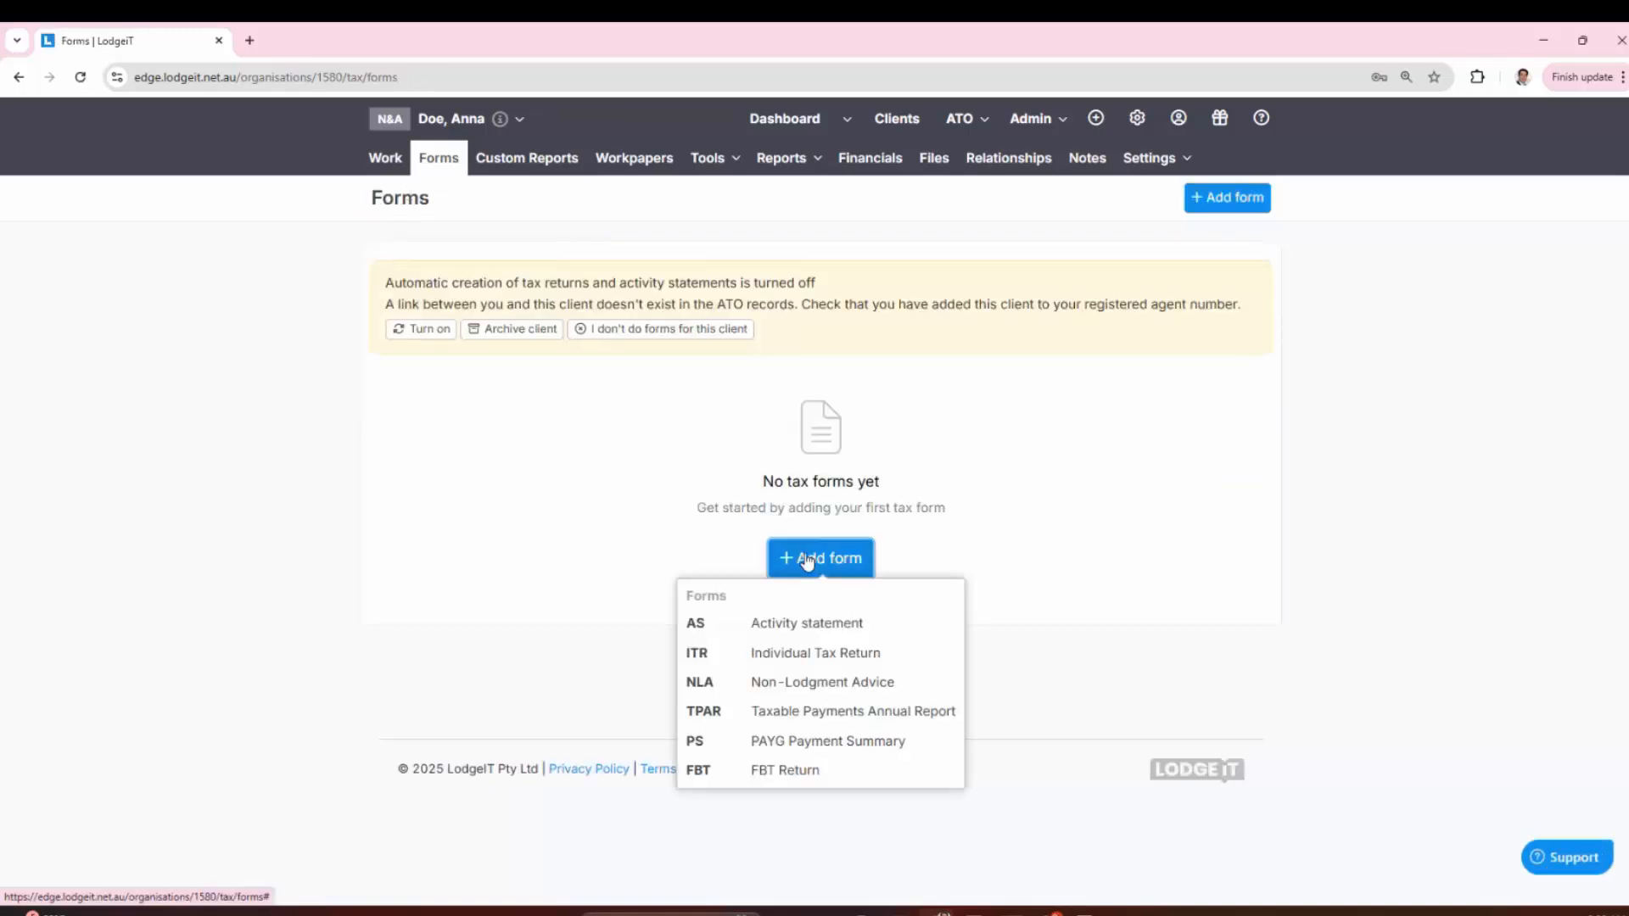
pyautogui.click(802, 650)
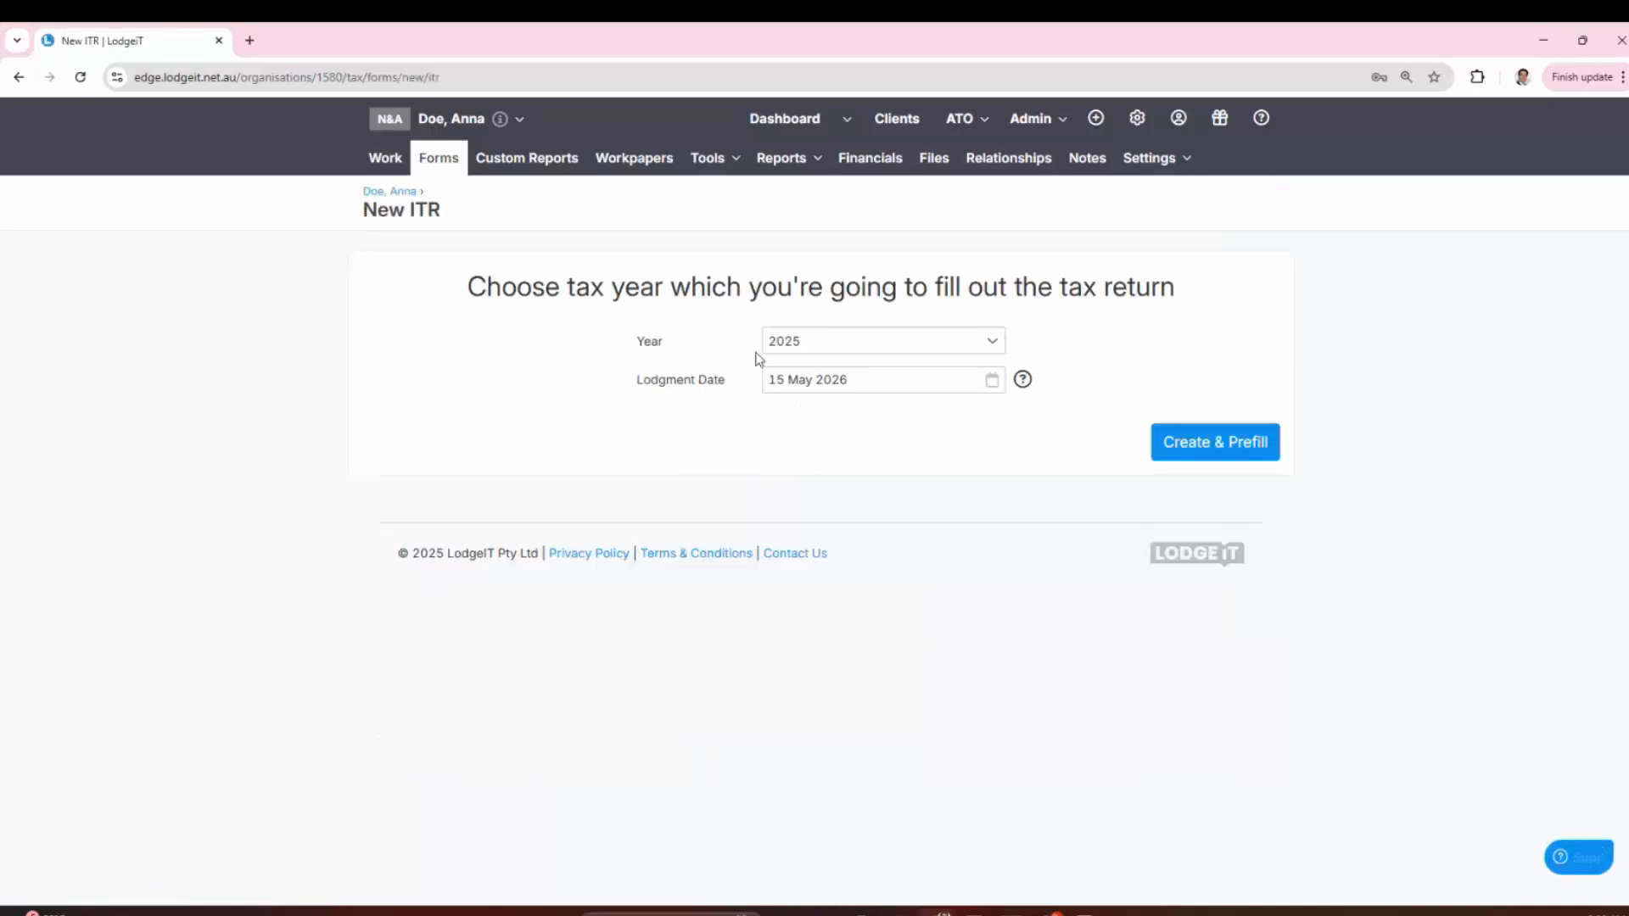
pyautogui.click(1176, 439)
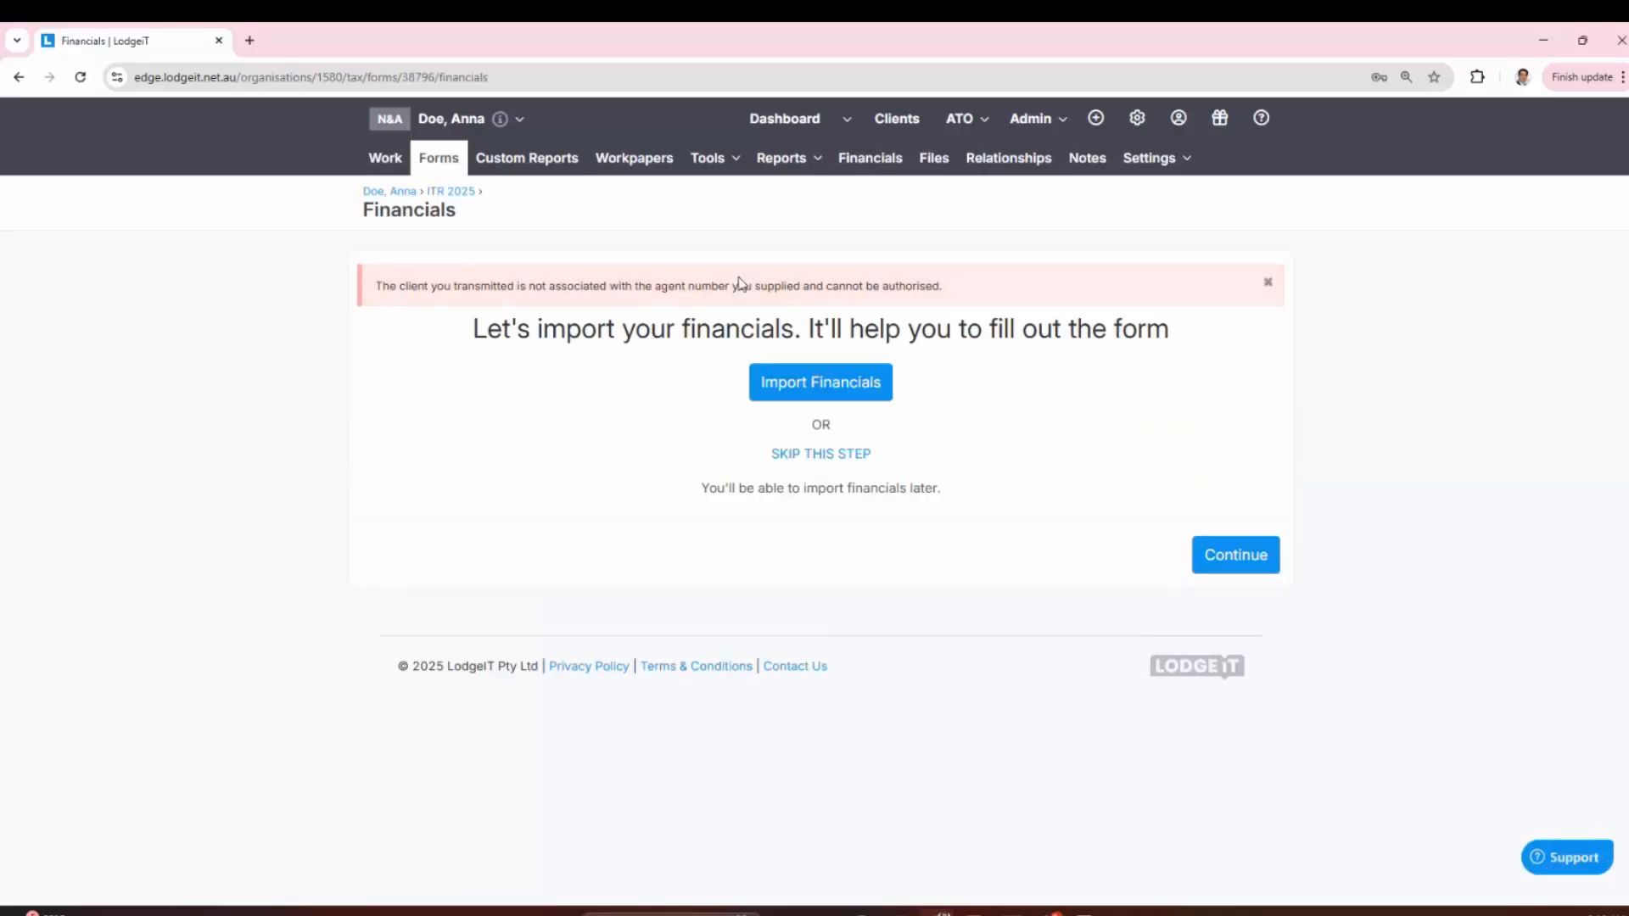
# Step: Continue without importing financials, review the financial picture sections keeping Spouse and Business switched on, and open the draft return
pyautogui.click(1216, 556)
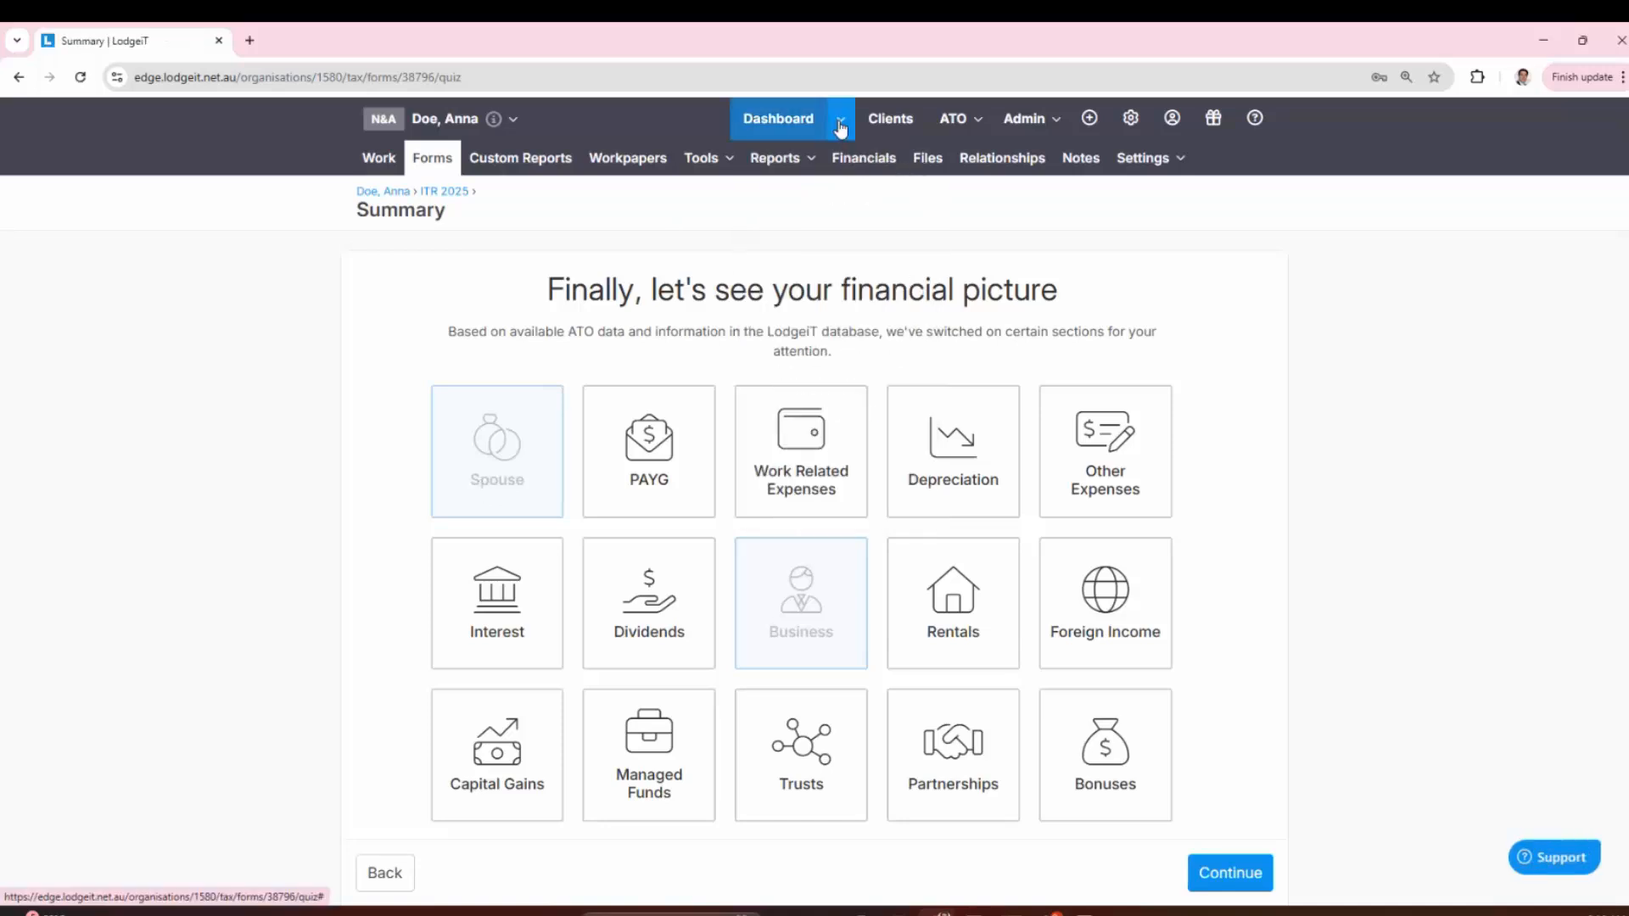
pyautogui.scroll(-3, 404, 413)
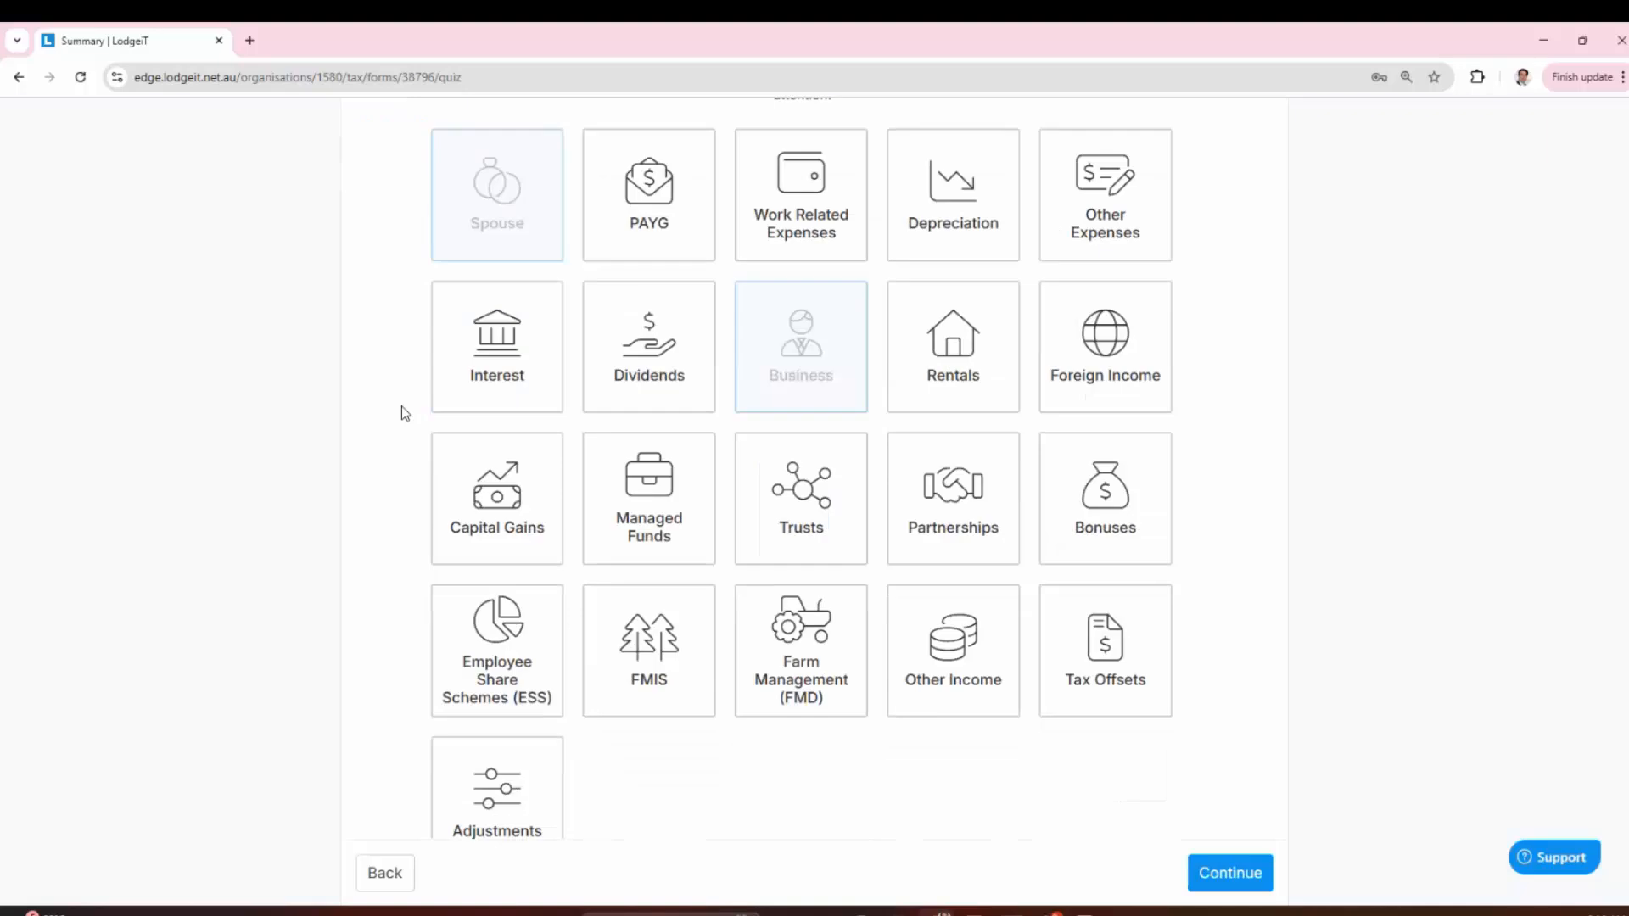
pyautogui.scroll(2, 404, 413)
pyautogui.scroll(1, 405, 407)
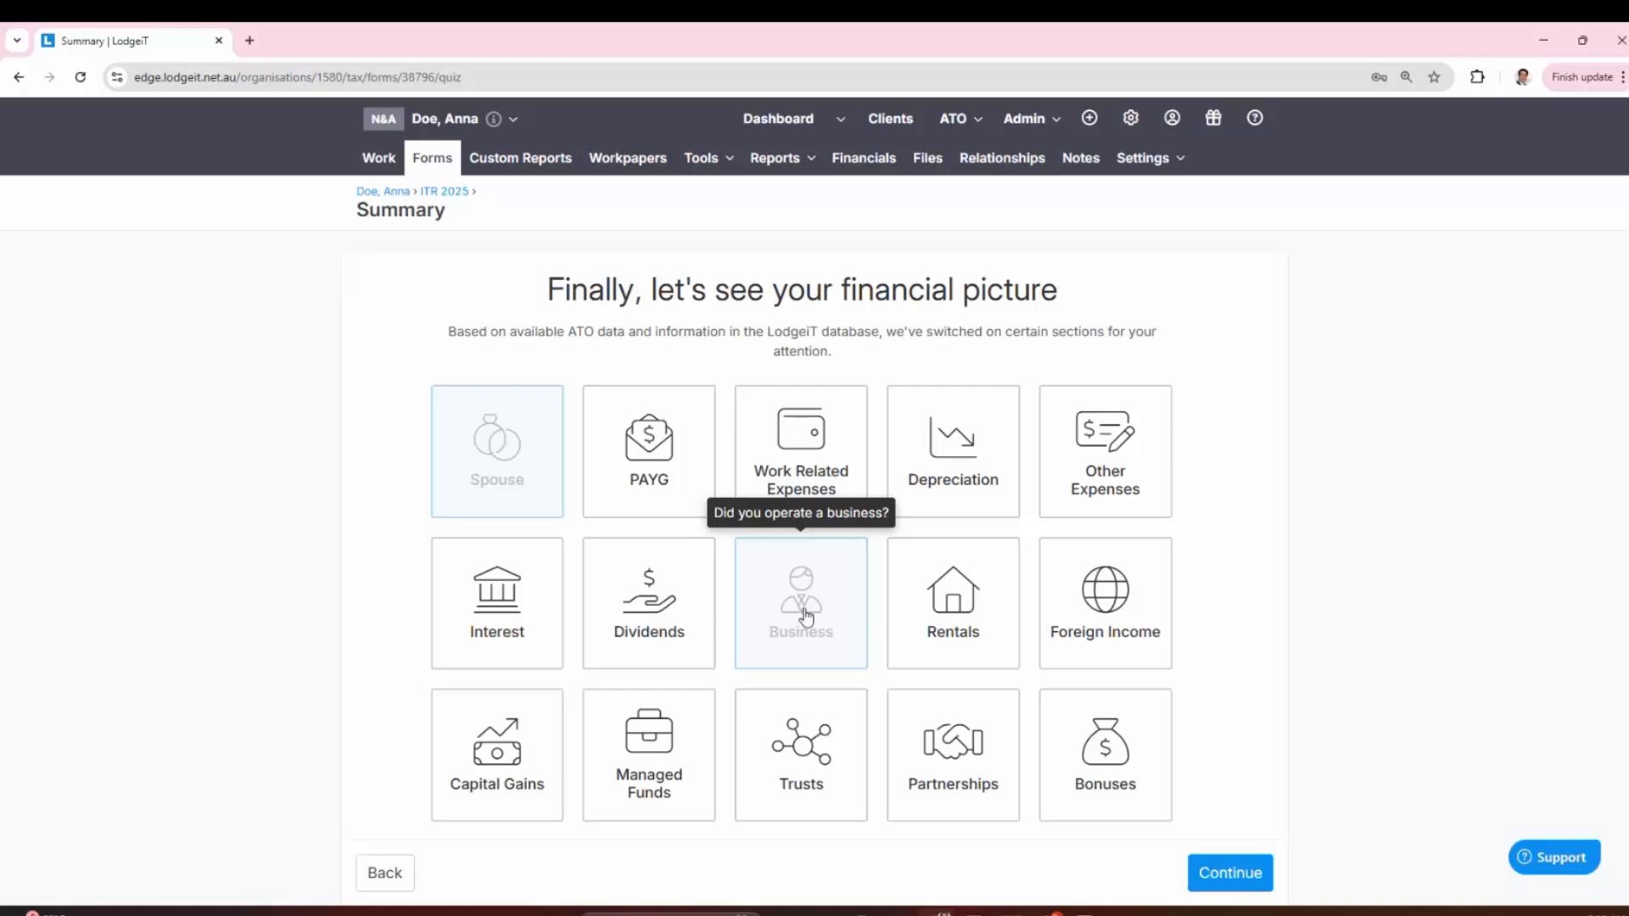
pyautogui.click(1216, 876)
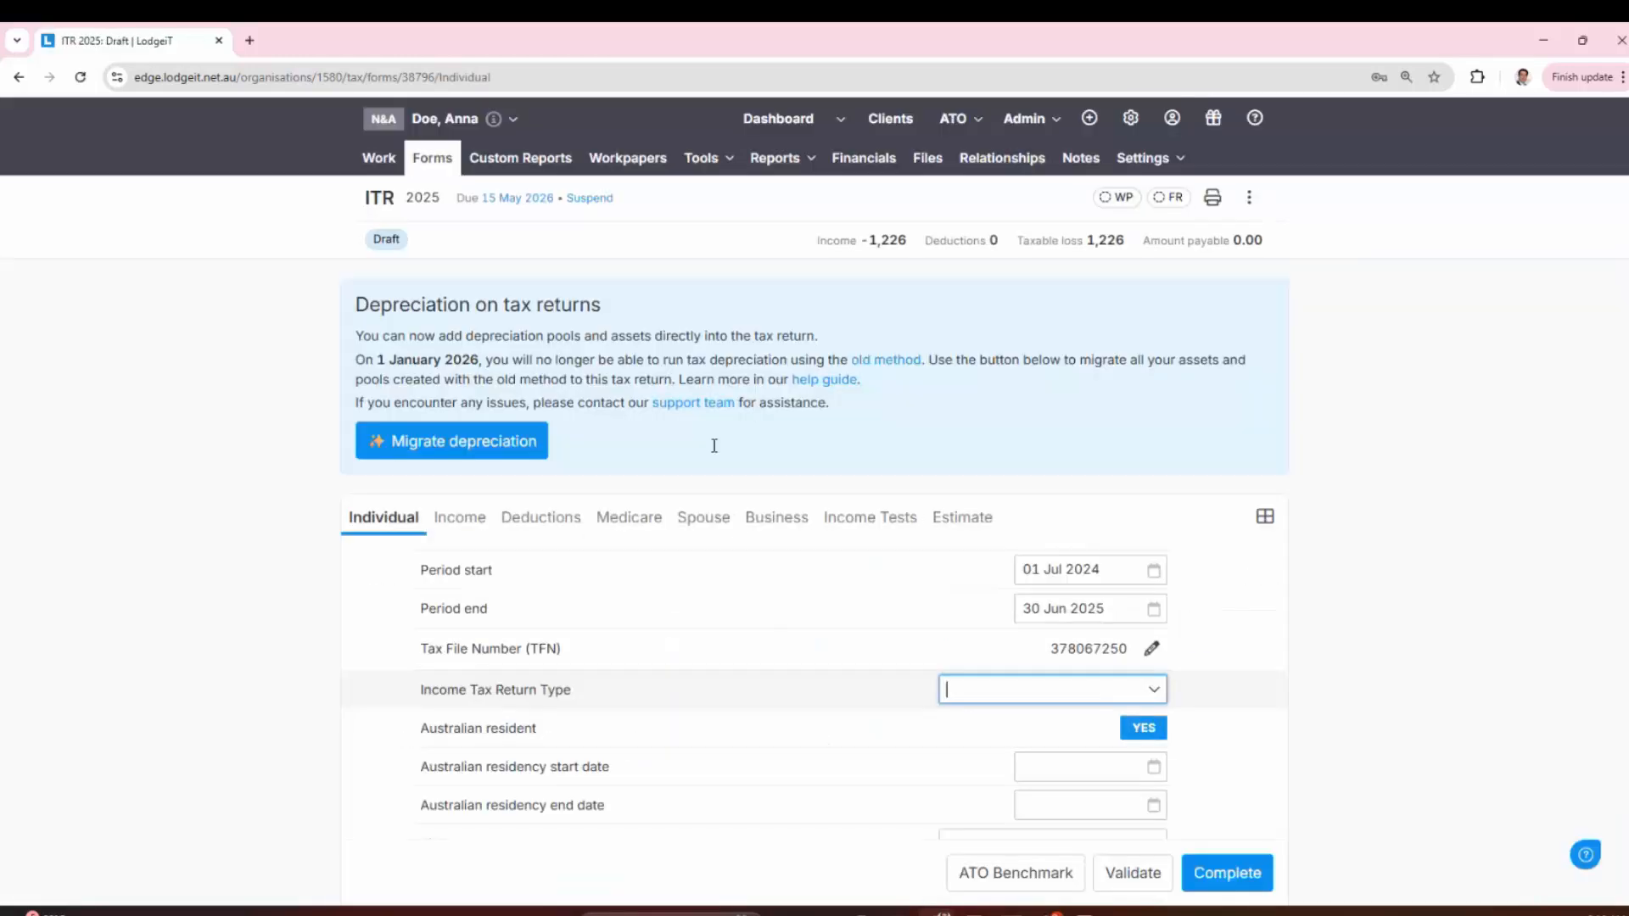
# Step: View the income and deductions summaries of the draft 2025 return
pyautogui.click(459, 519)
pyautogui.click(540, 517)
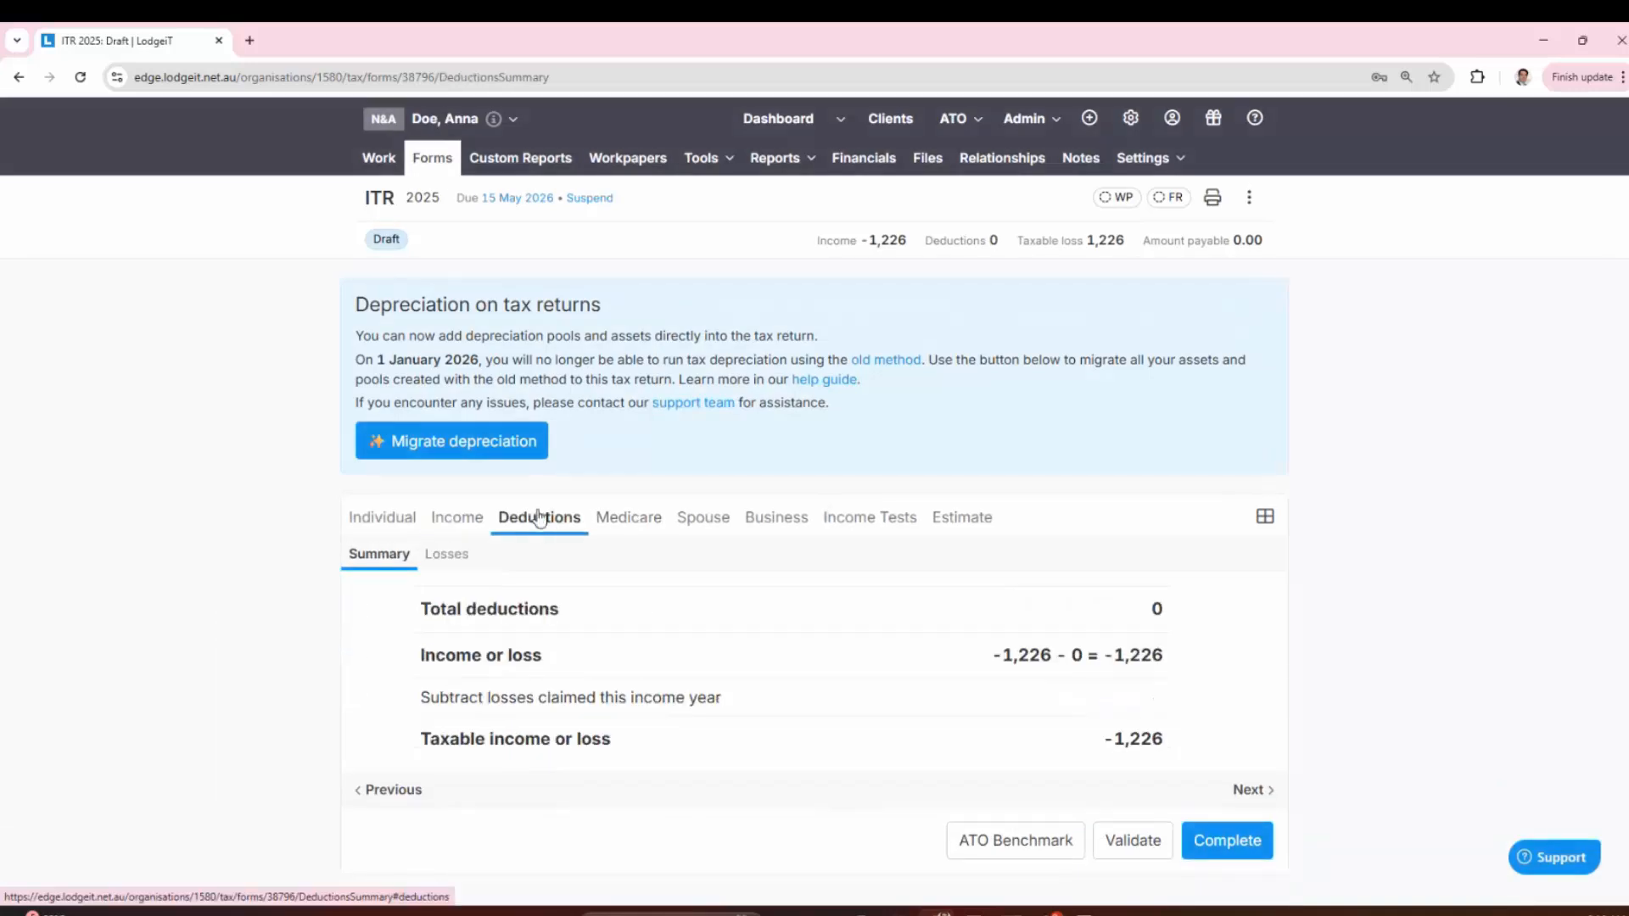
pyautogui.click(452, 517)
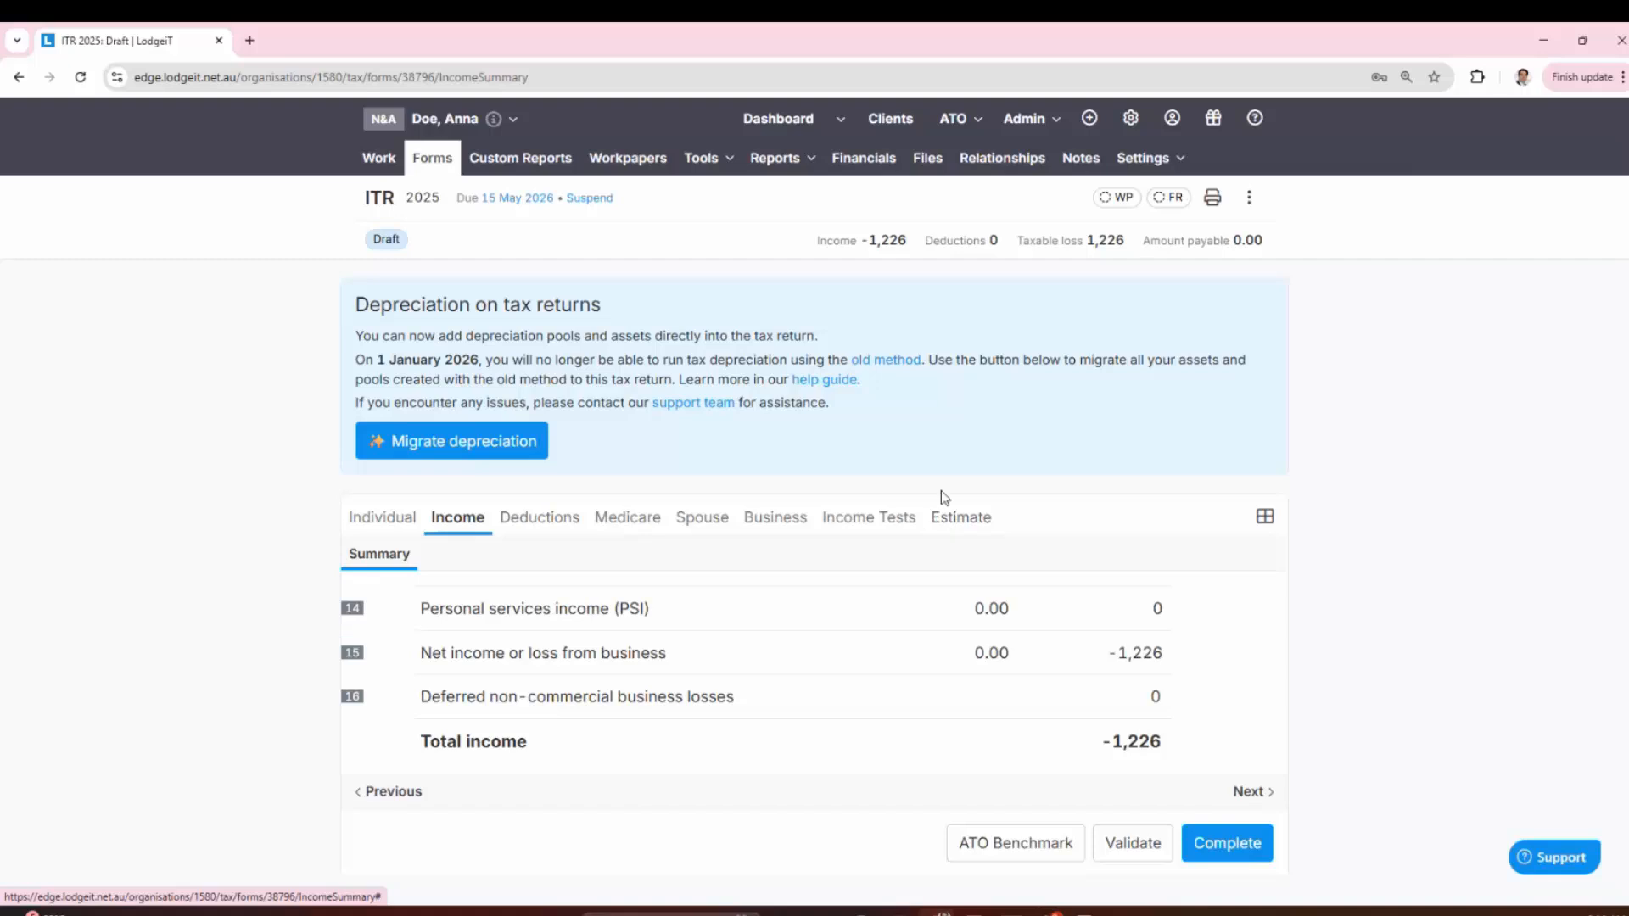
pyautogui.click(446, 525)
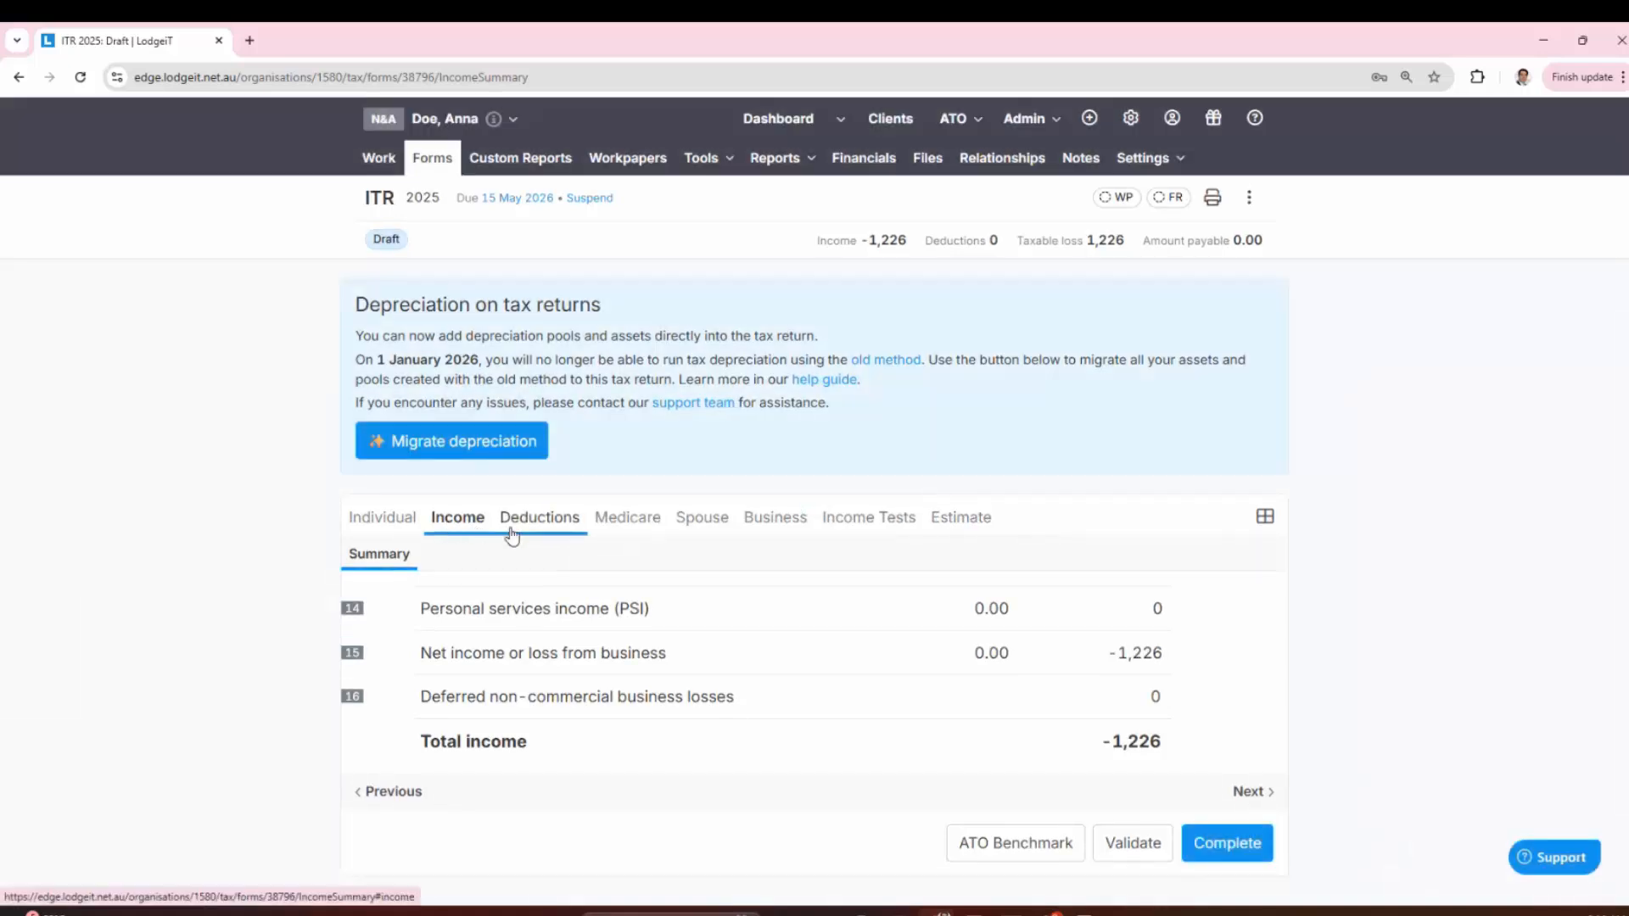
# Step: View the tax losses of earlier income years under the deductions, and return to the income summary
pyautogui.click(538, 522)
pyautogui.click(464, 562)
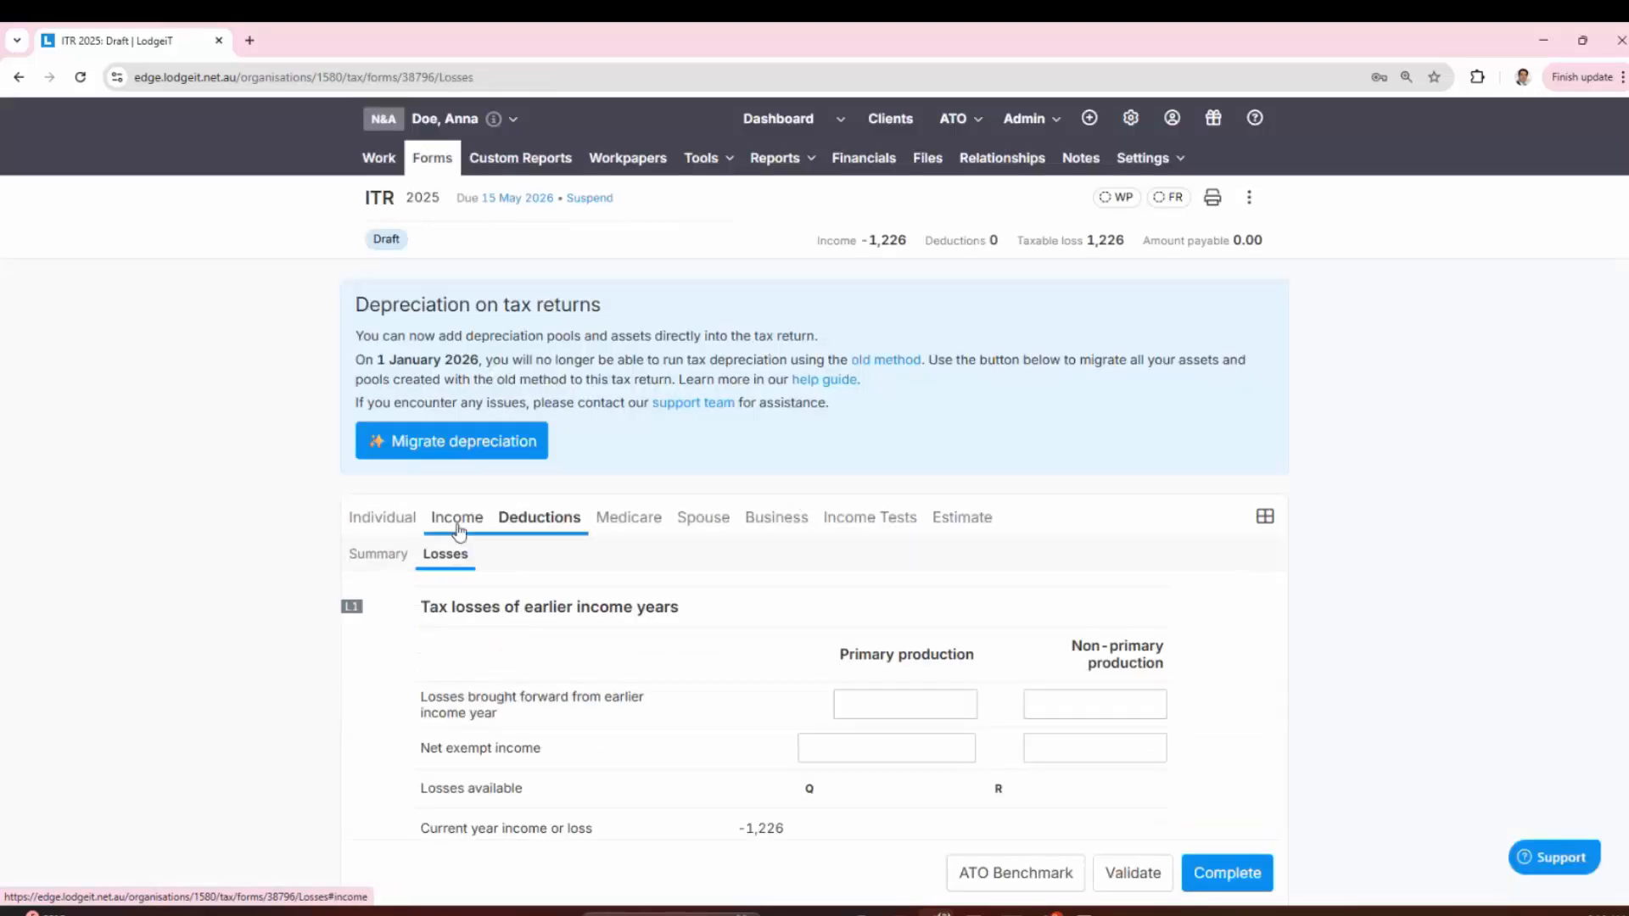
pyautogui.click(443, 521)
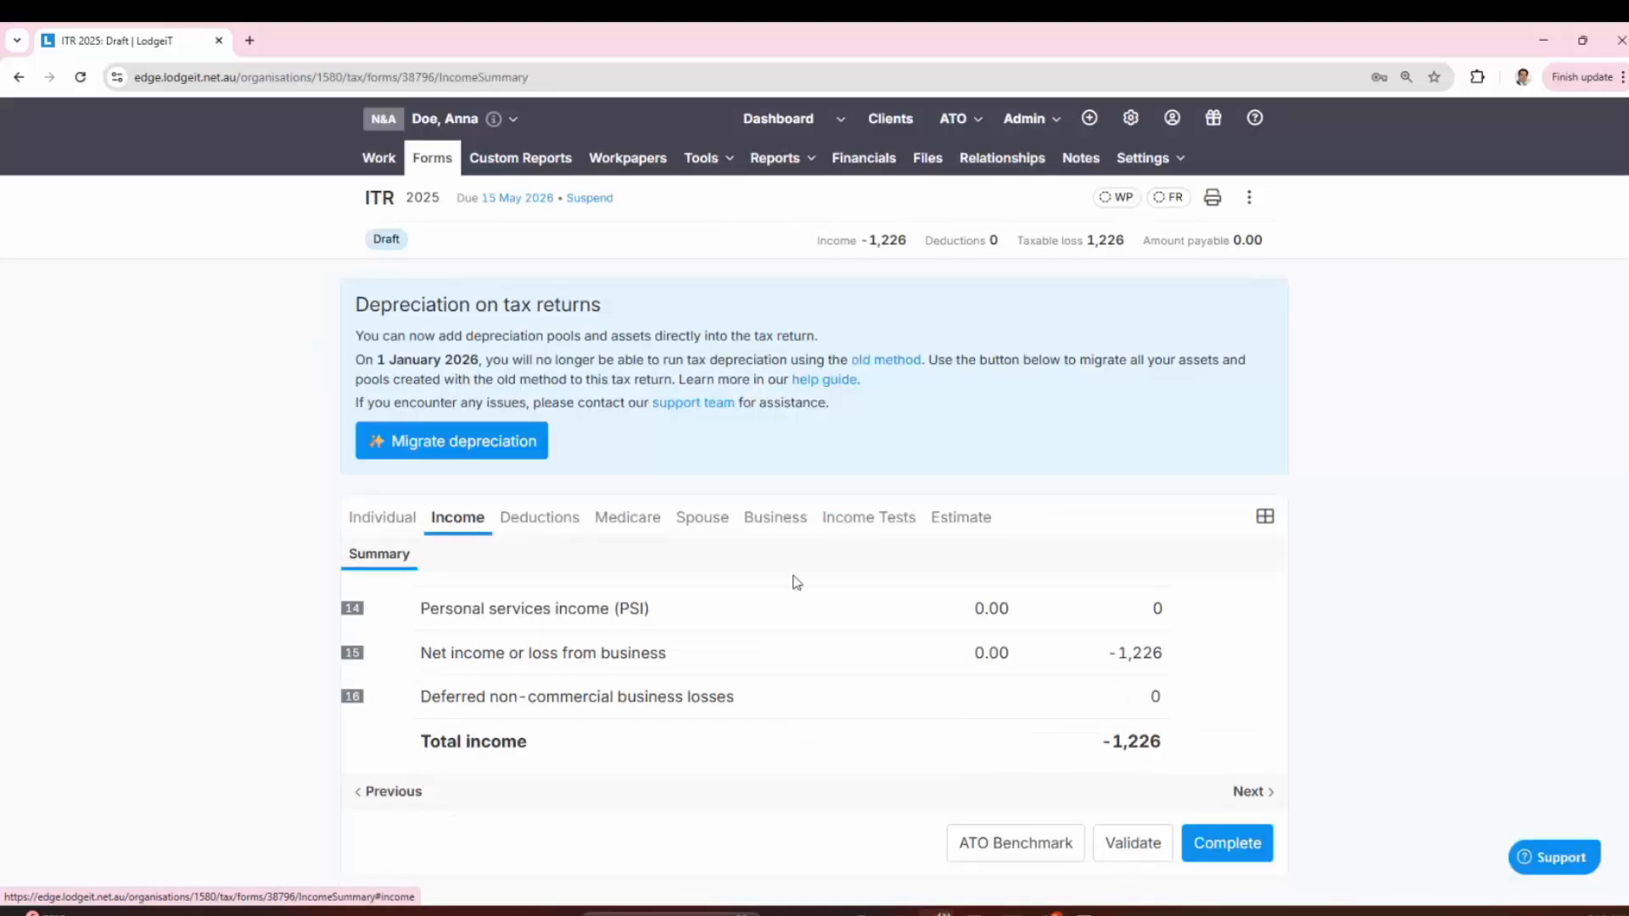
# Step: Add the PAYG, Interest and Dividends sections to the draft 2025 return
pyautogui.click(1263, 518)
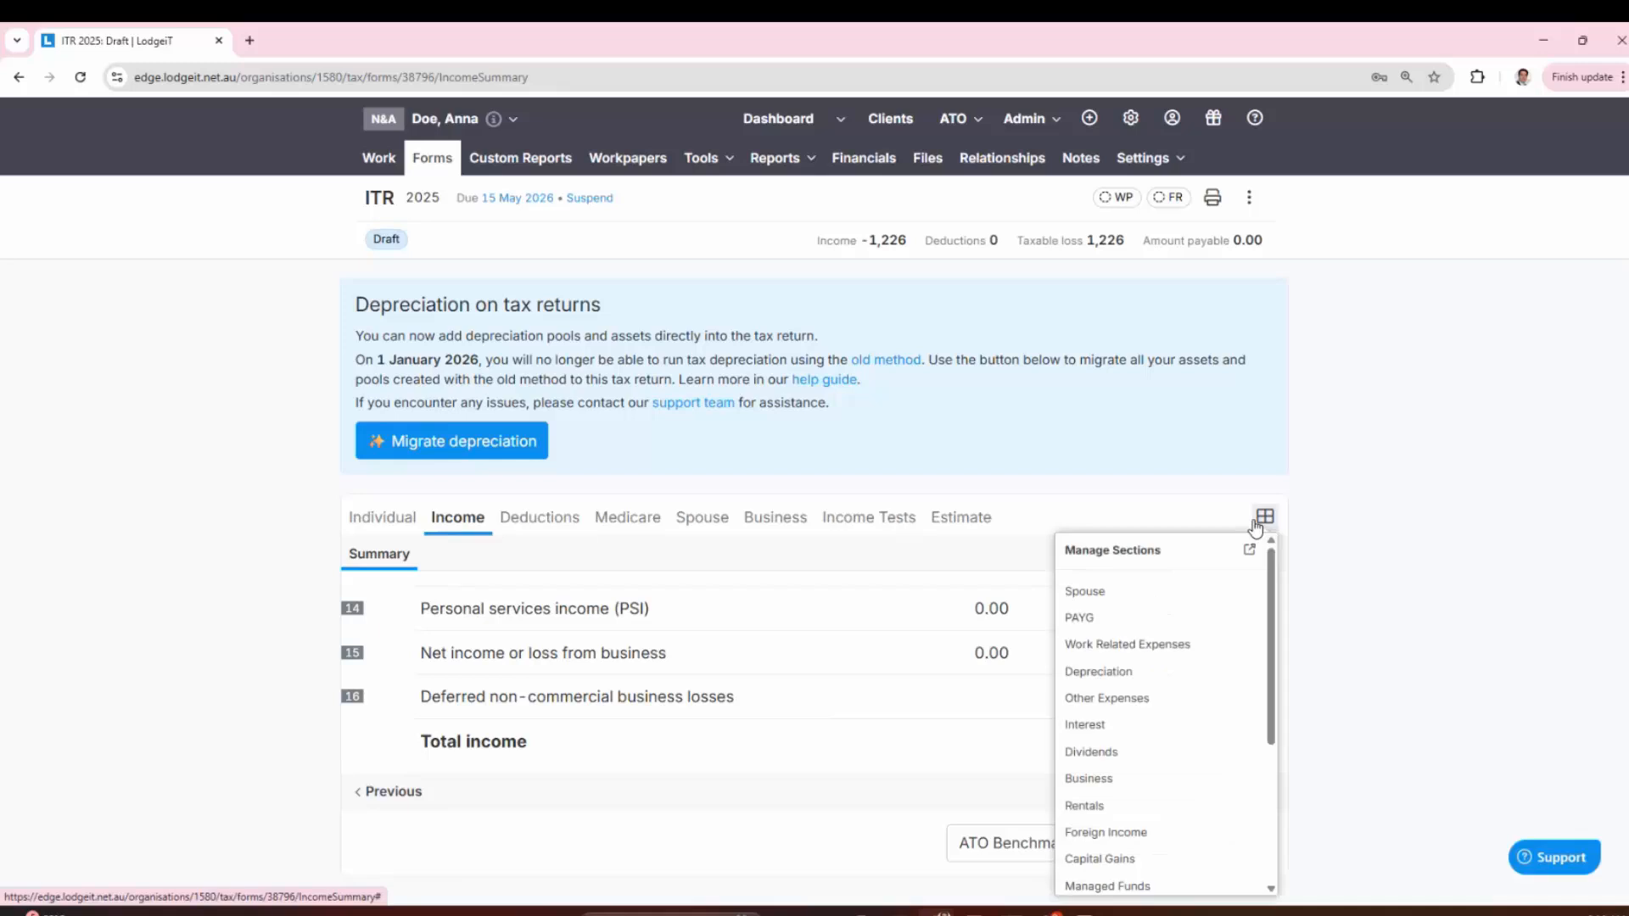
pyautogui.click(1114, 626)
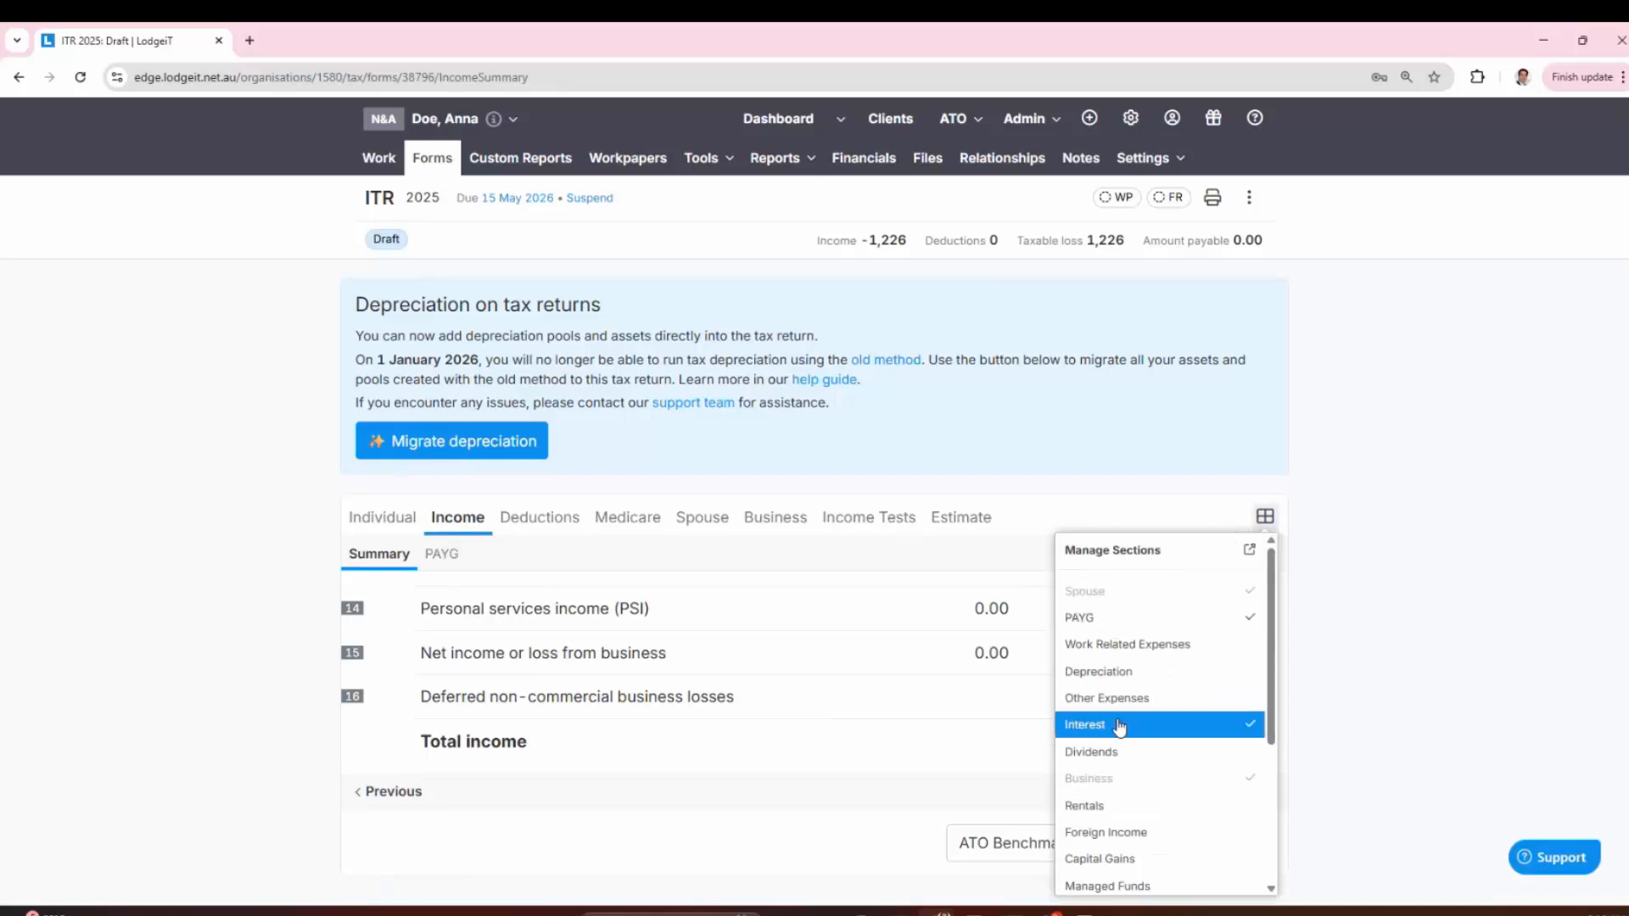
pyautogui.click(1103, 752)
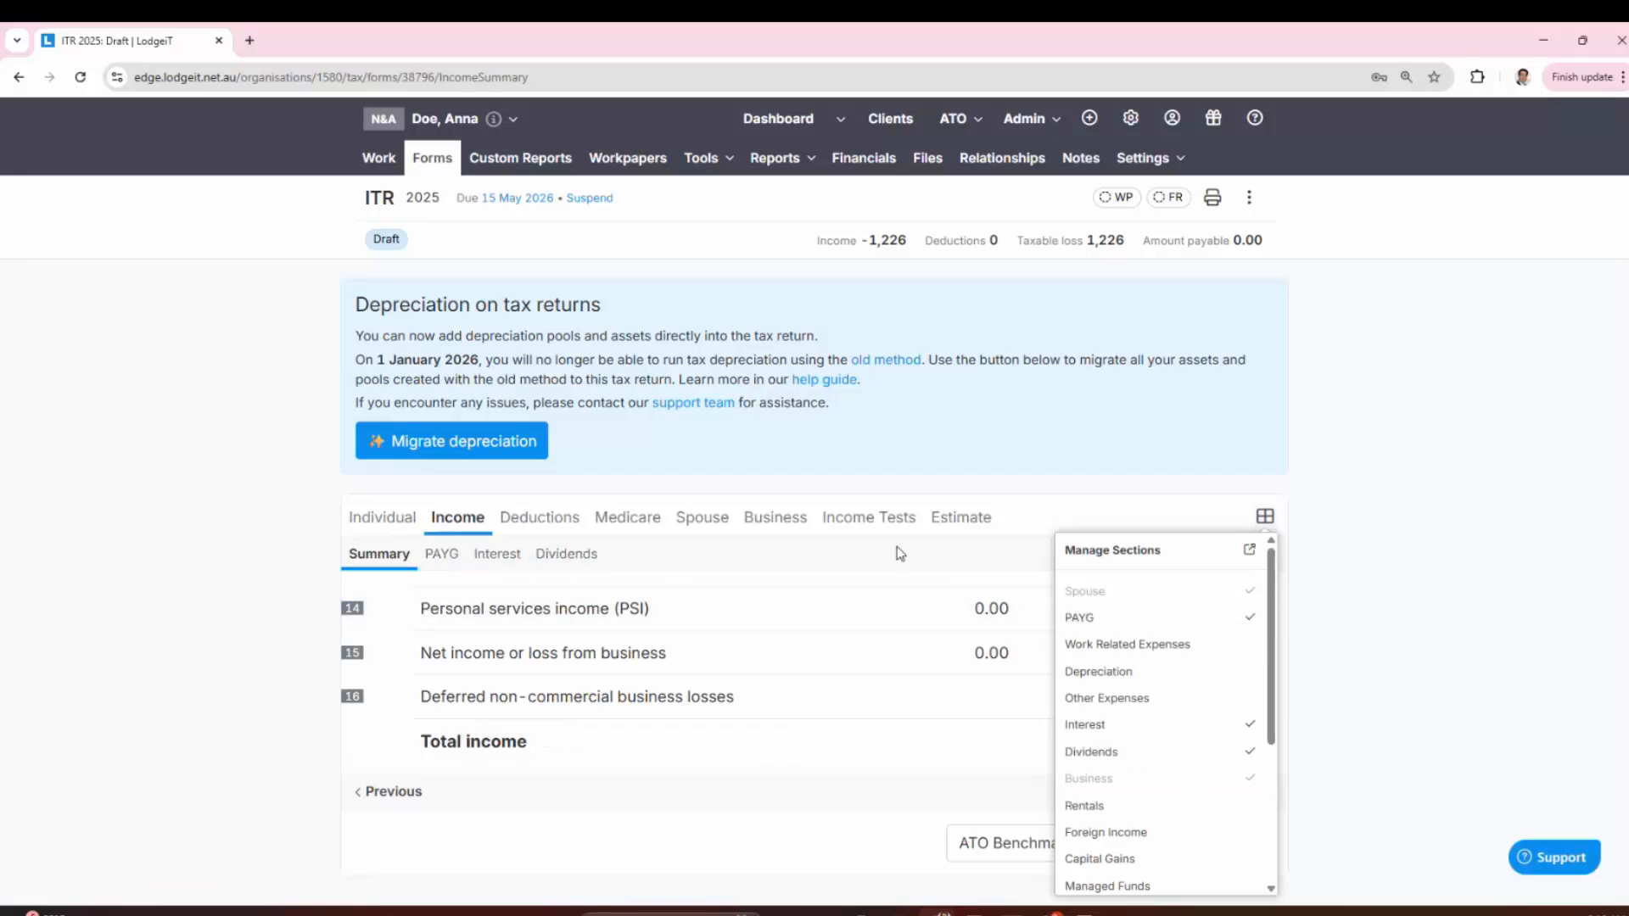
# Step: Look through the Interest, Dividends and PAYG sections of the return's income
pyautogui.click(499, 555)
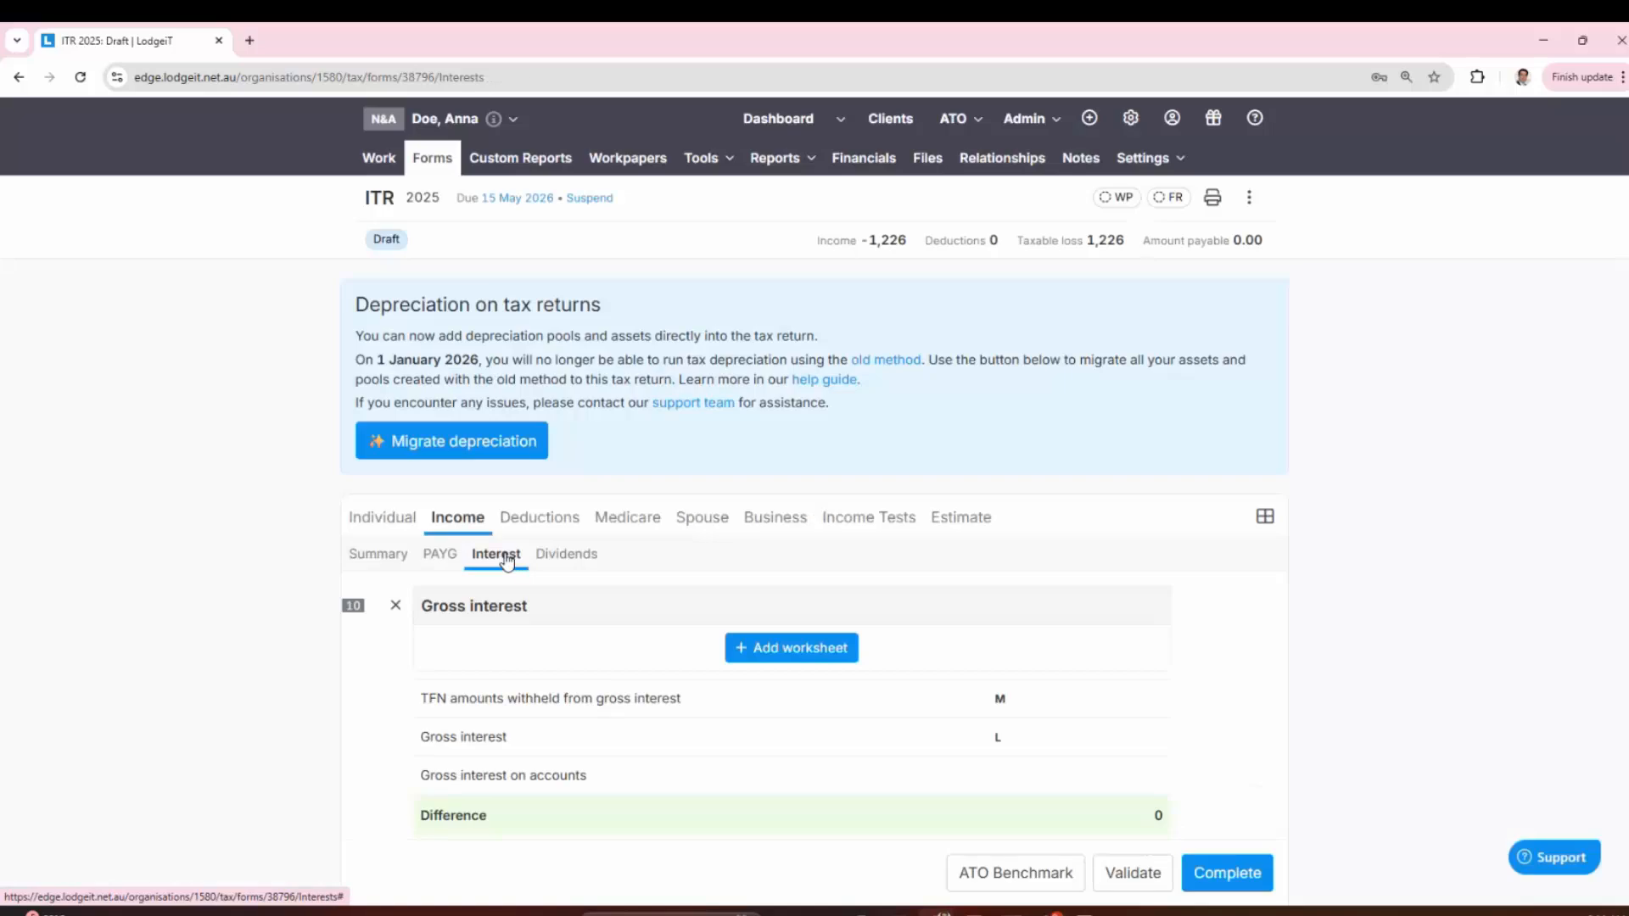
pyautogui.click(585, 565)
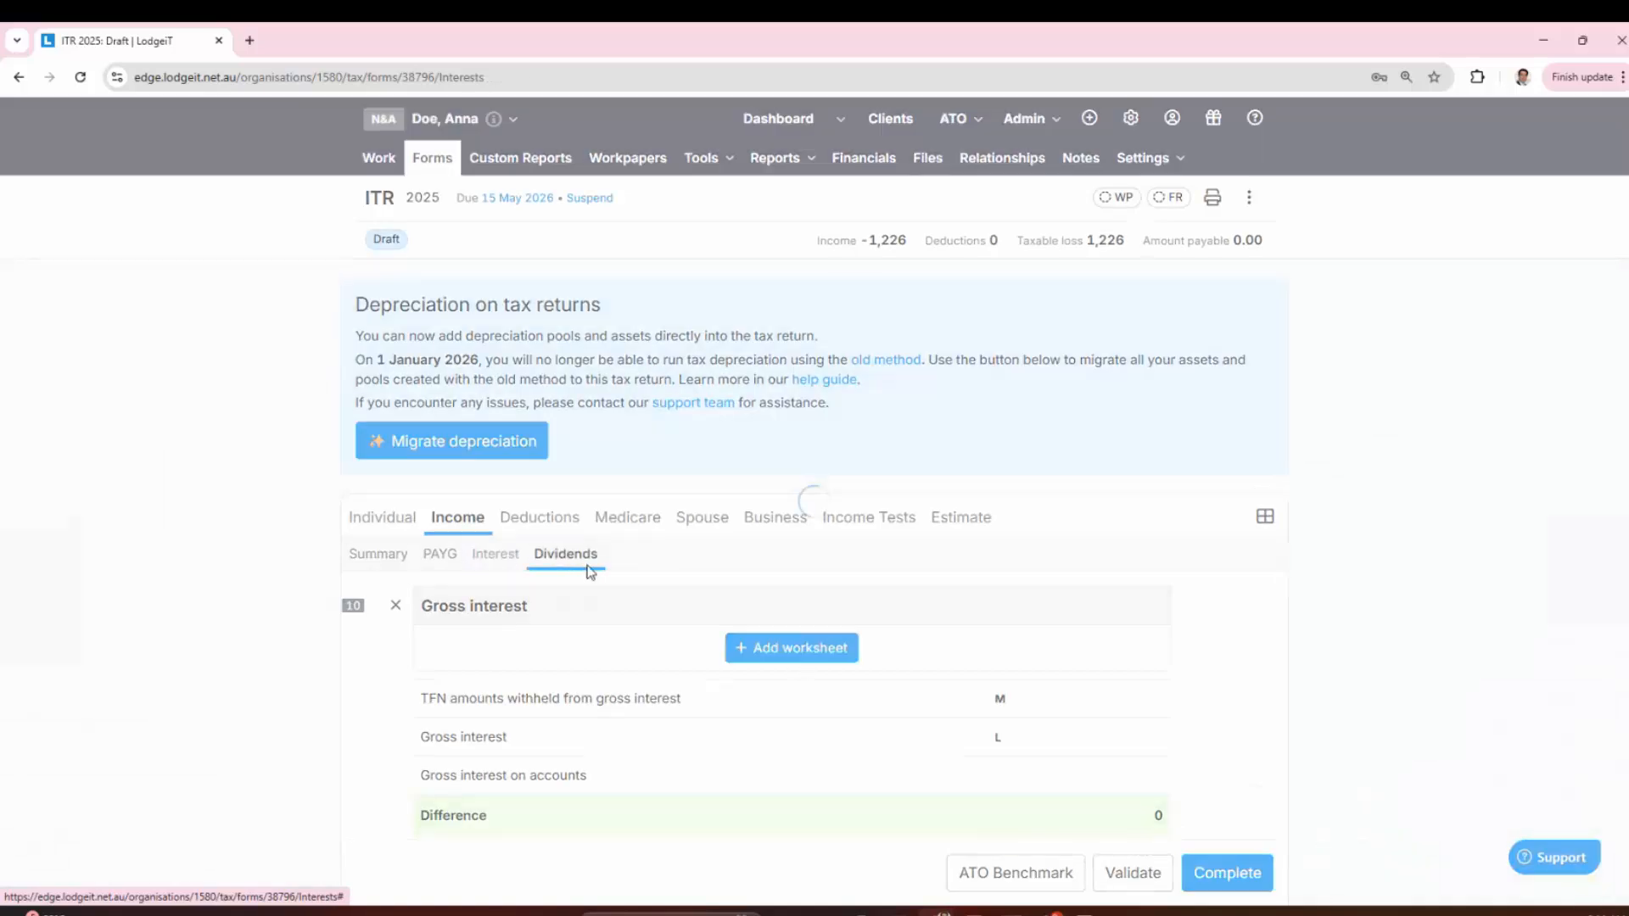
pyautogui.click(440, 554)
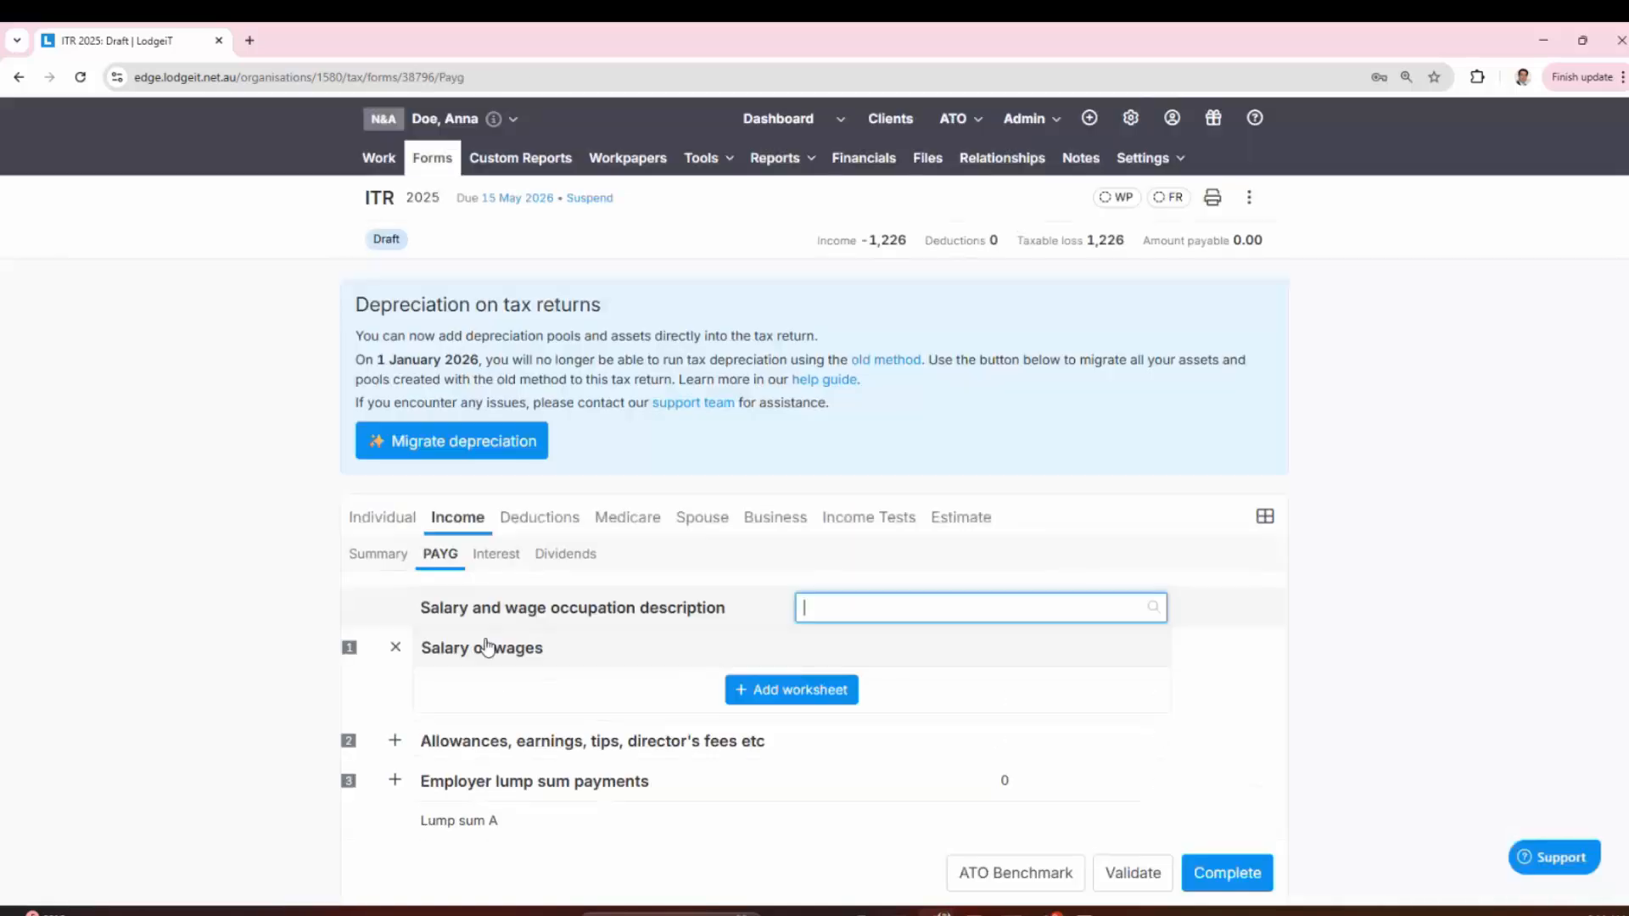
pyautogui.scroll(-1, 868, 706)
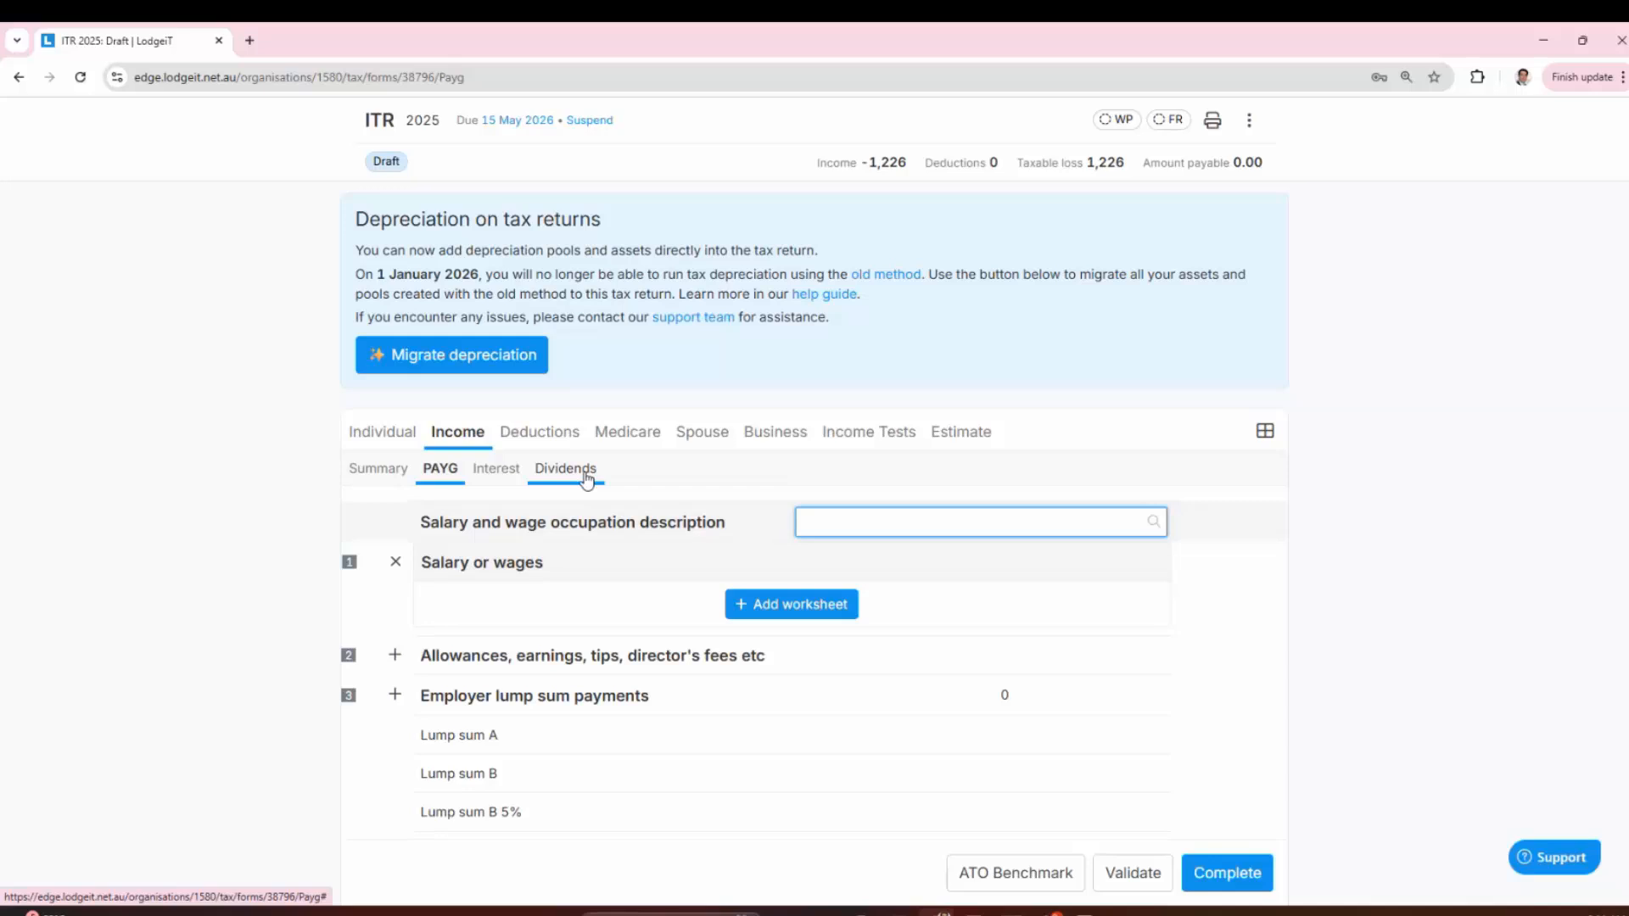
# Step: Check the deductions summary and add the Work Related Expenses section to the return
pyautogui.click(543, 435)
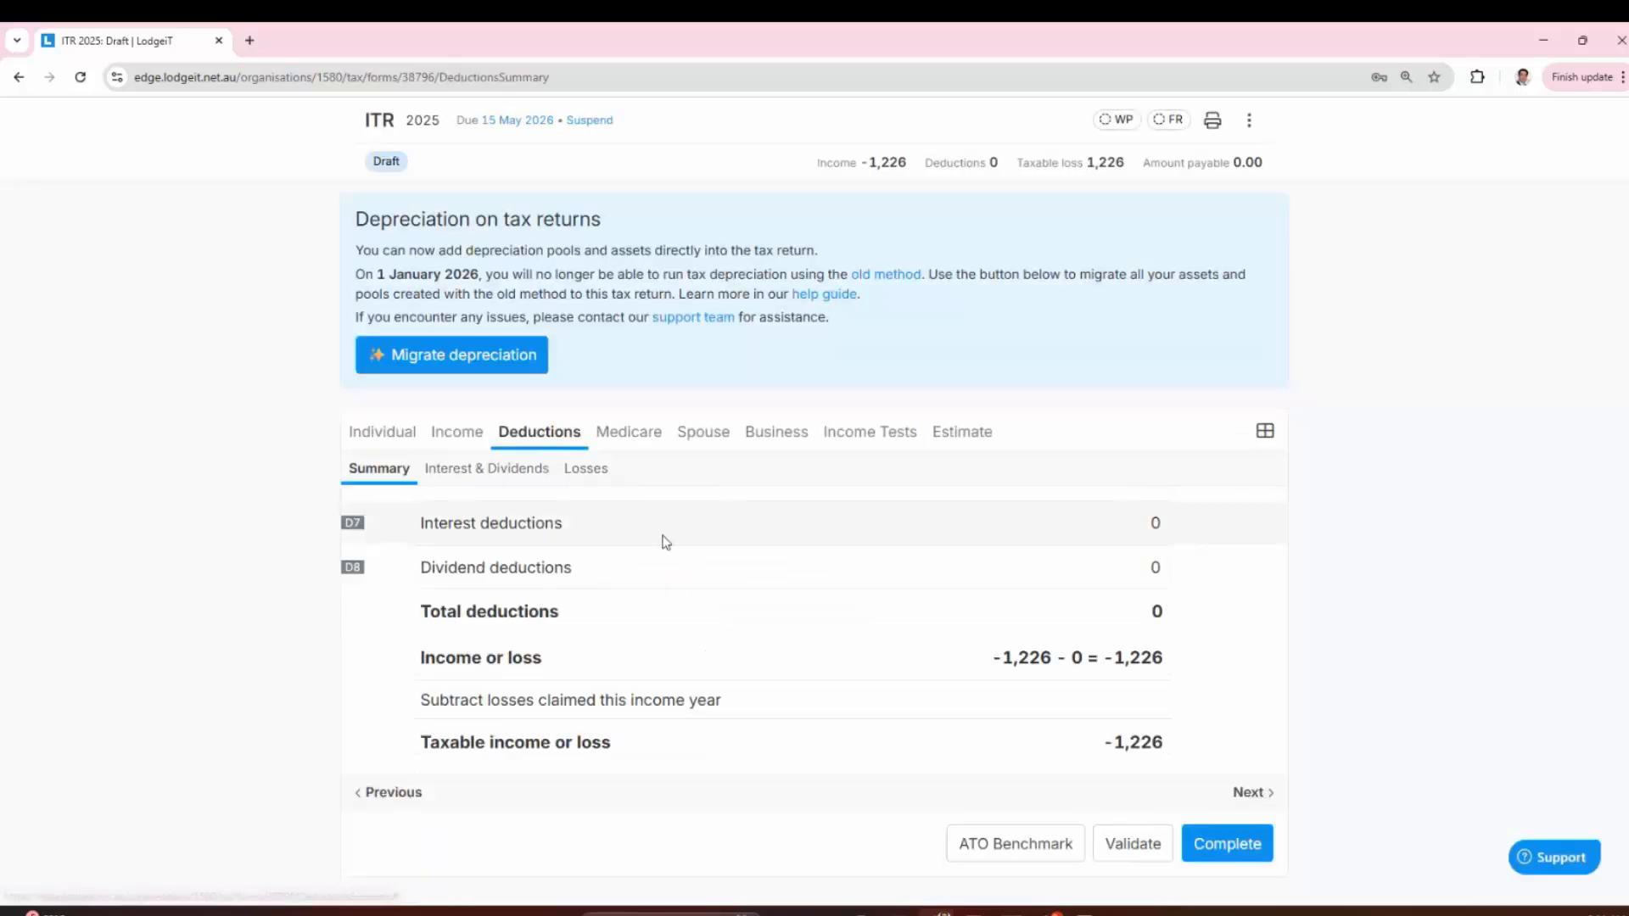
pyautogui.click(1267, 432)
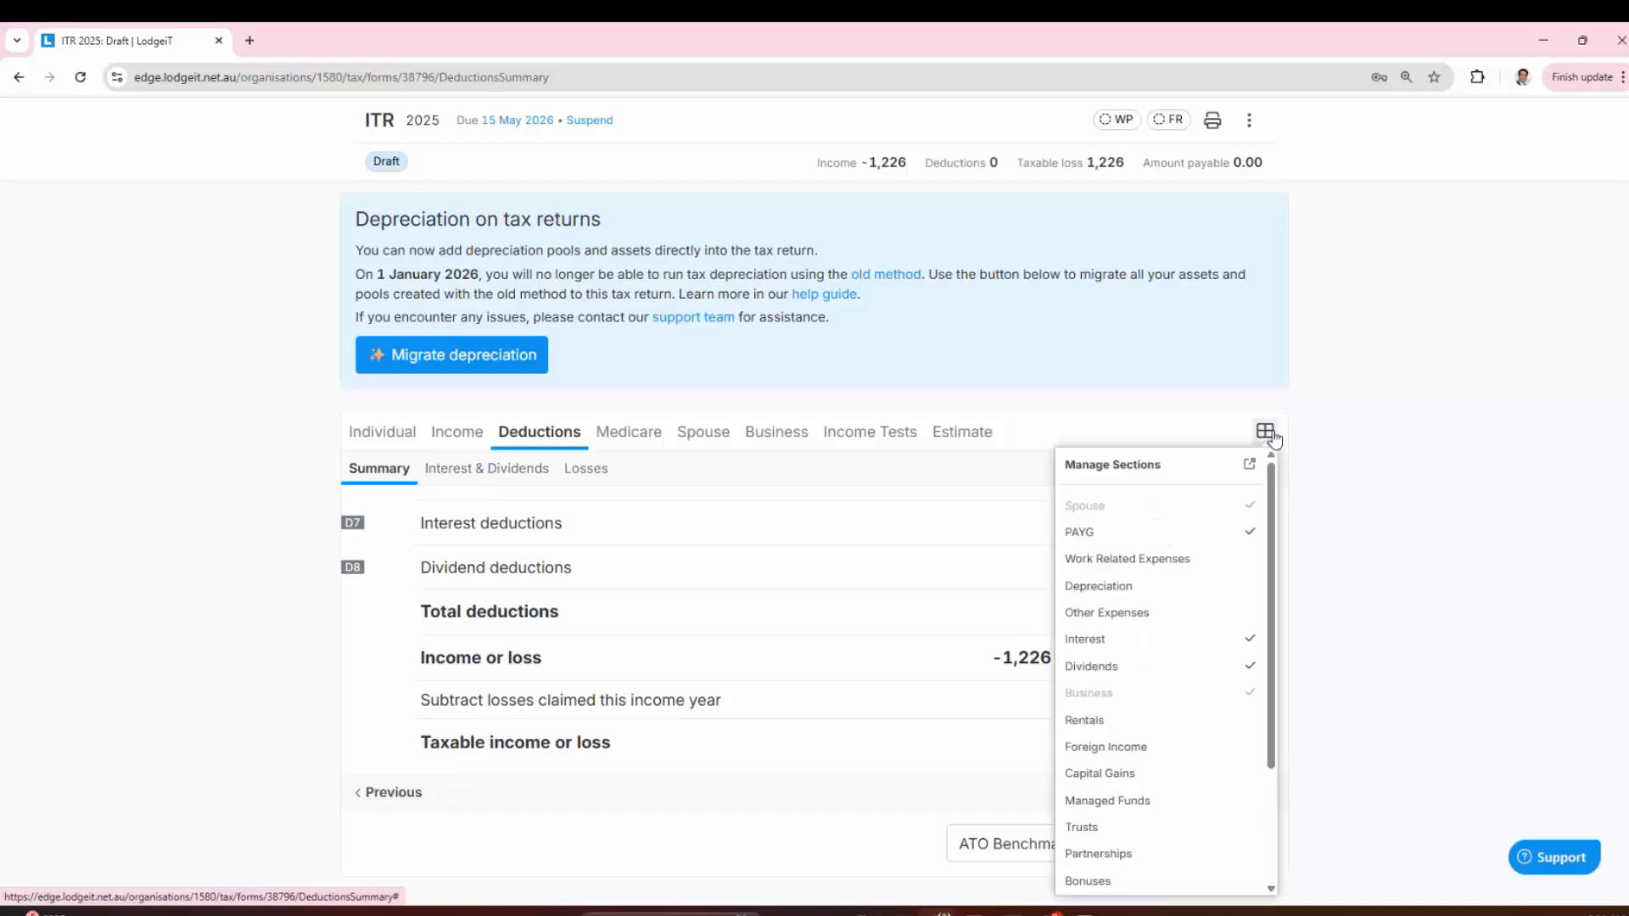
pyautogui.scroll(-3, 1170, 640)
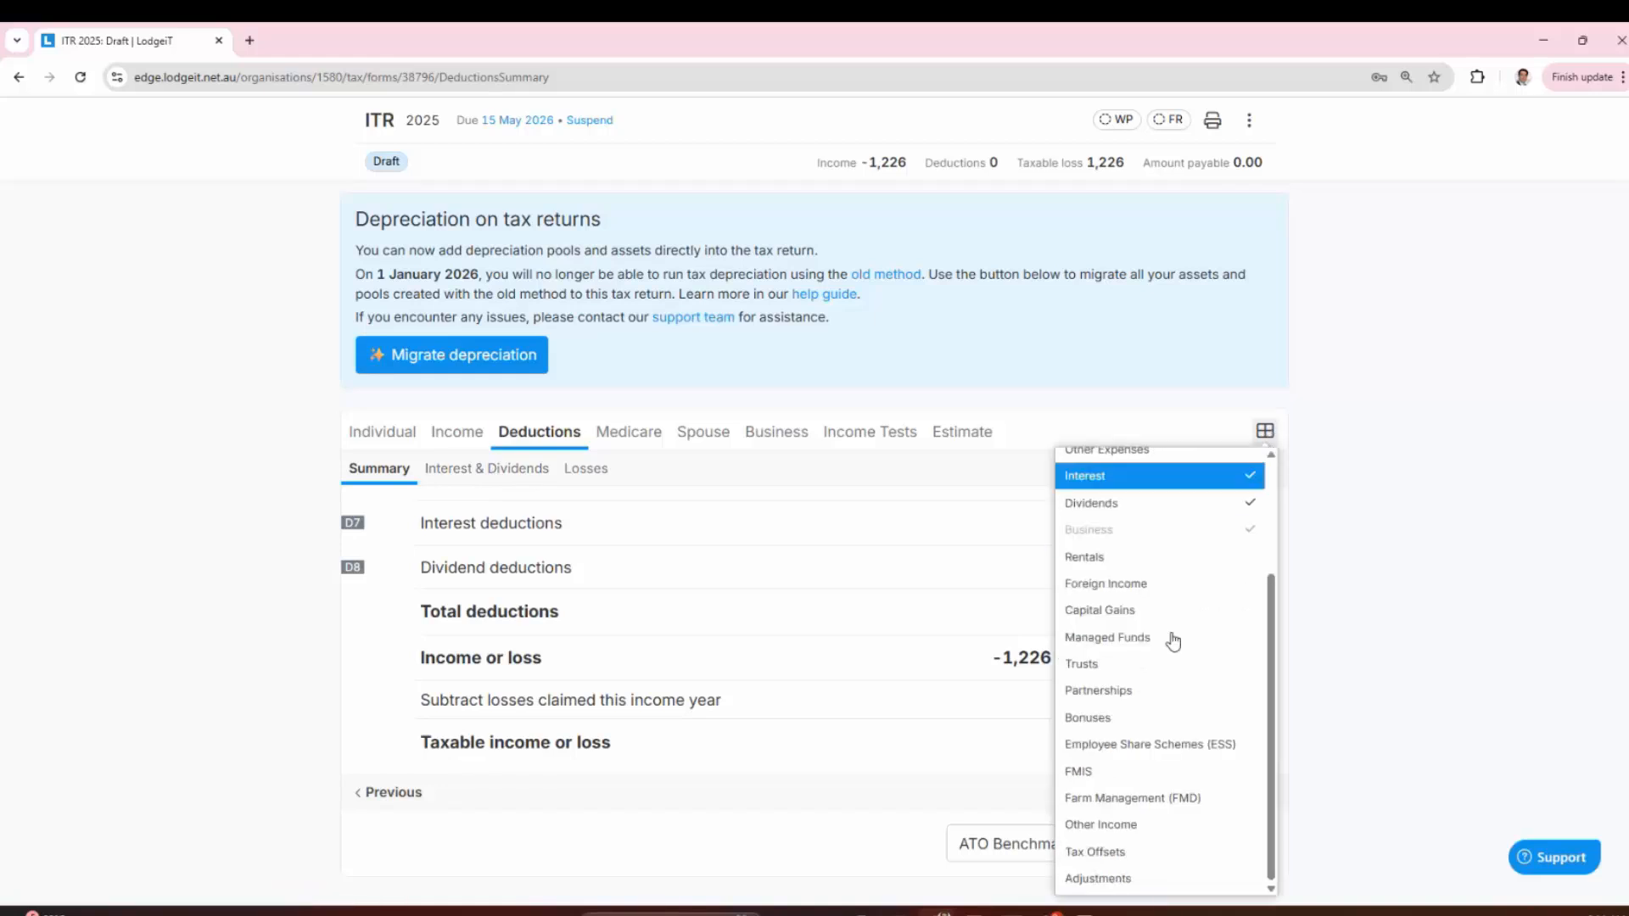
pyautogui.scroll(3, 1173, 640)
pyautogui.click(1156, 559)
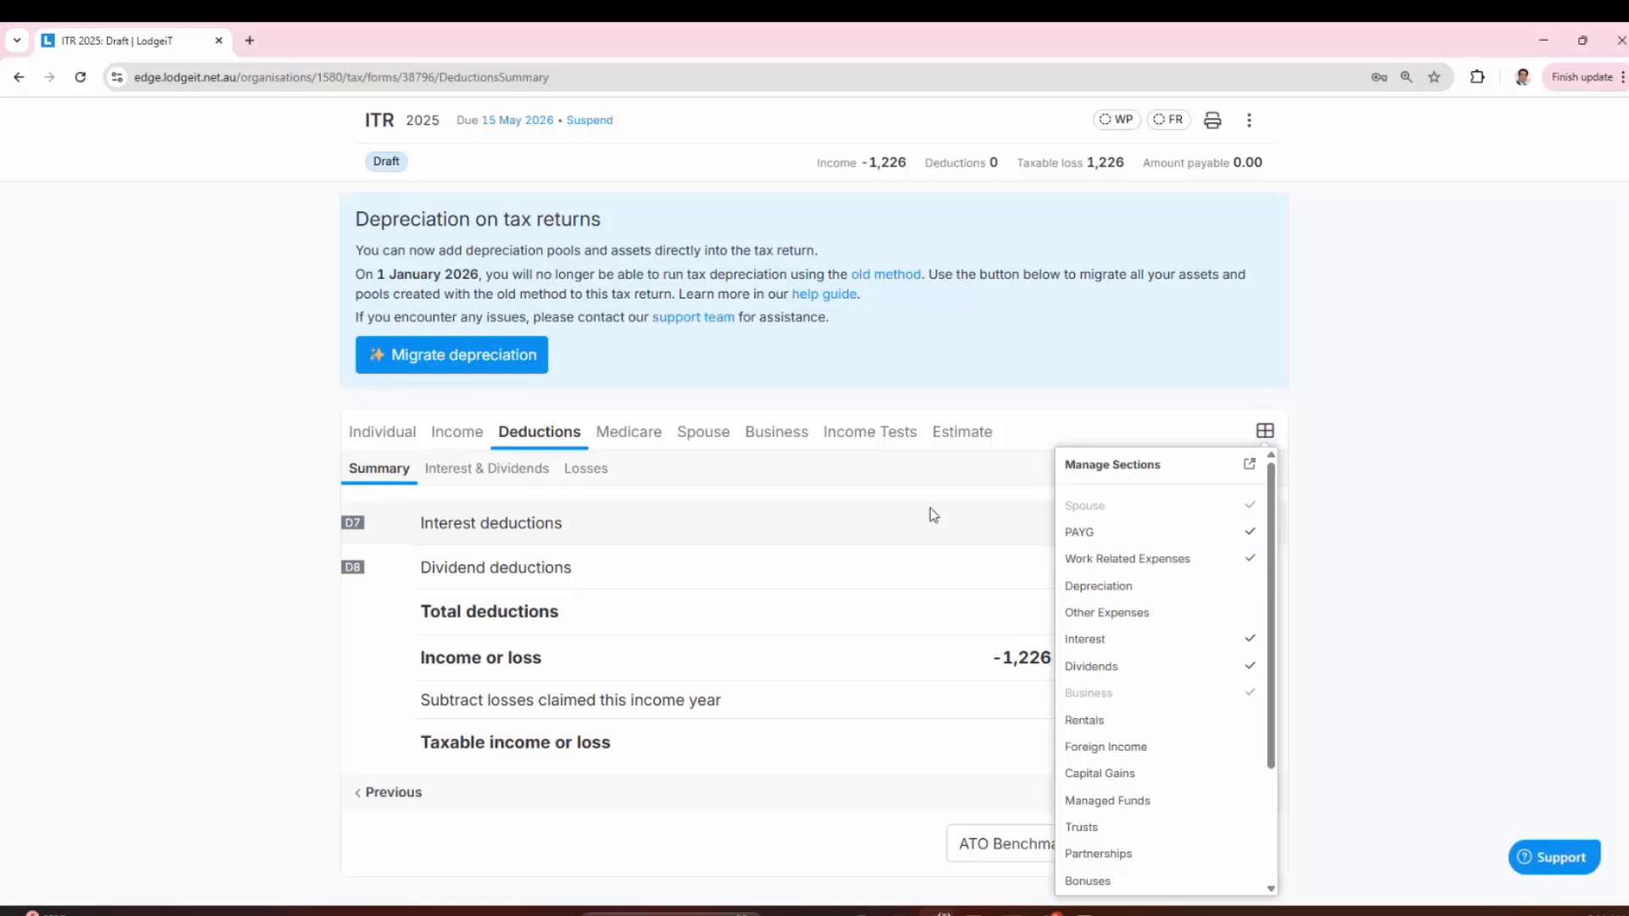
# Step: Review the work related expenses and expand the depreciation expenses under D5 Other Work Related Expenses
pyautogui.click(476, 467)
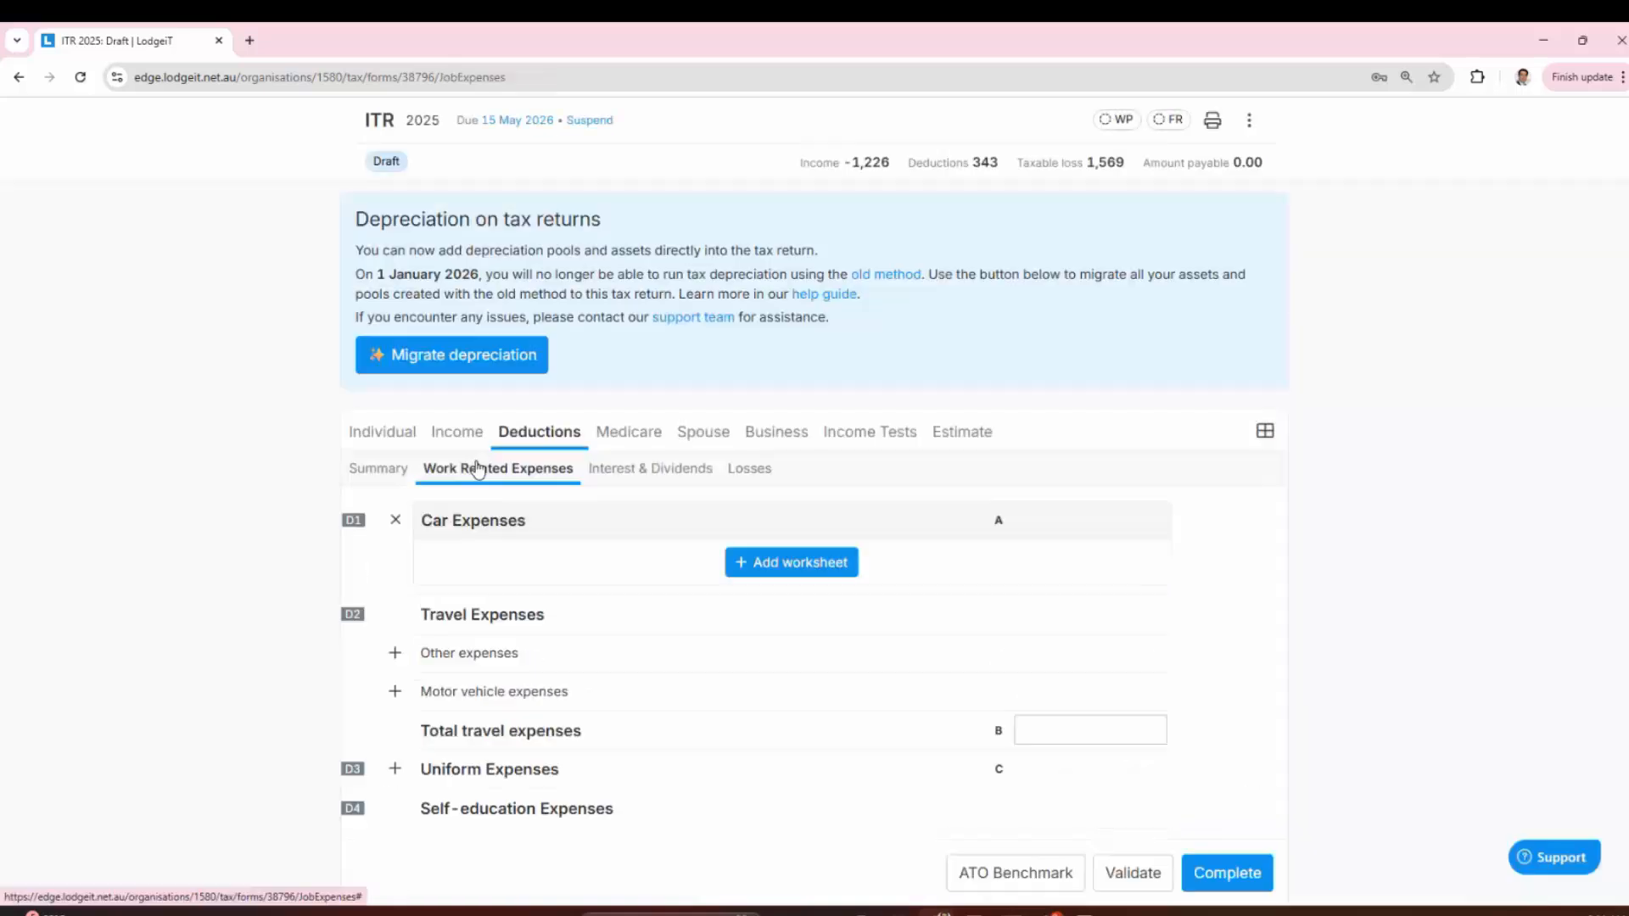
pyautogui.scroll(-6, 803, 608)
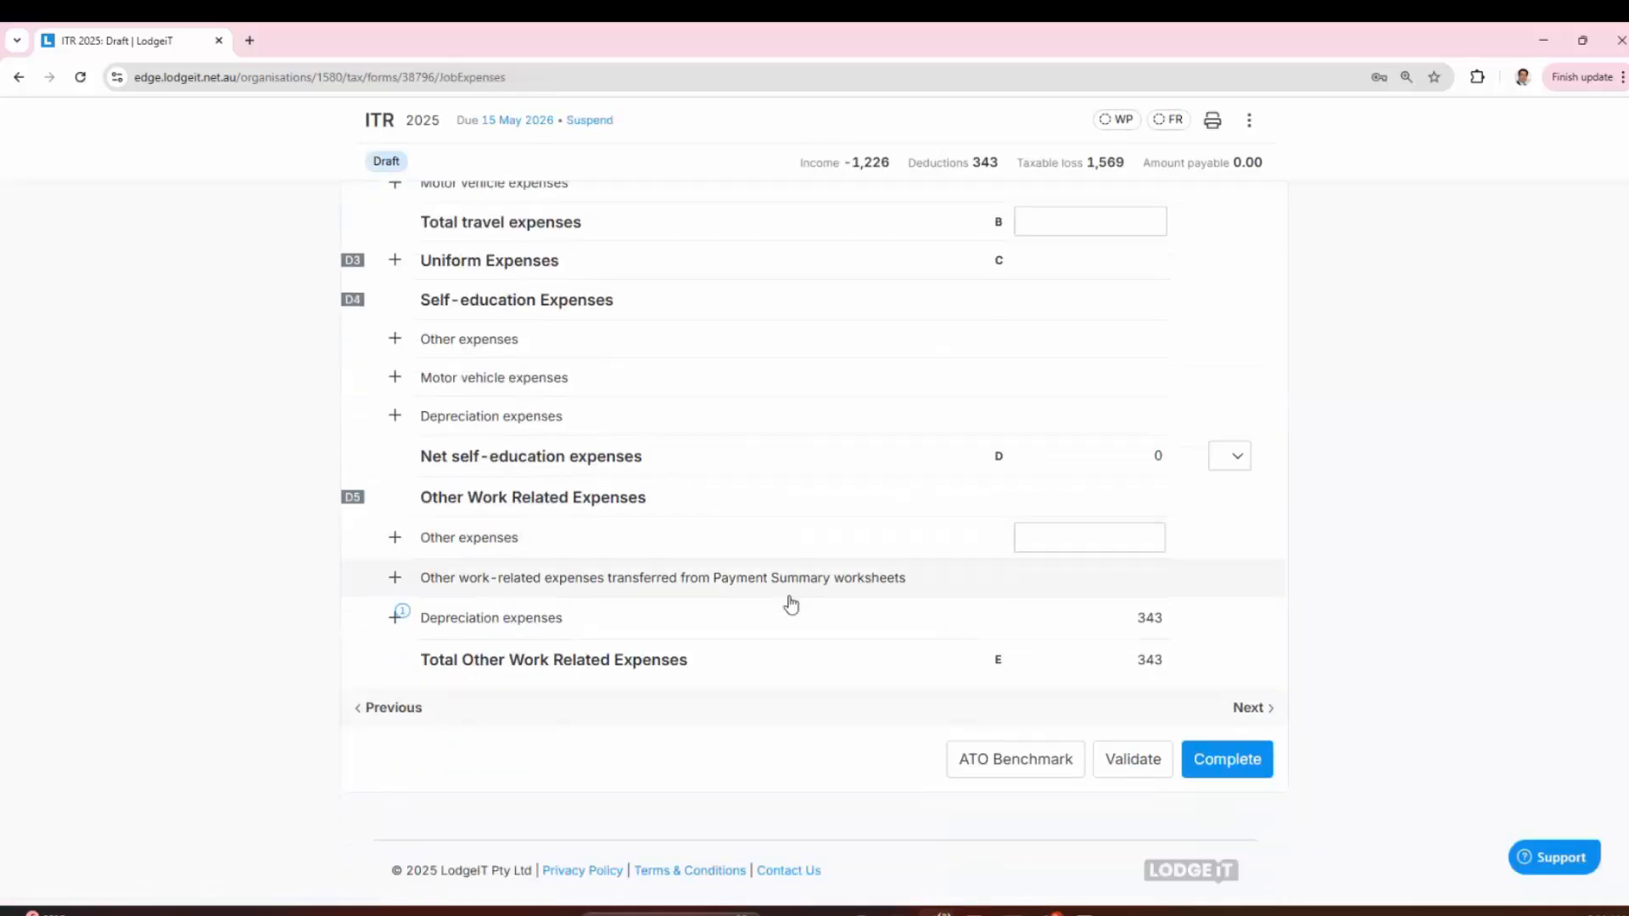
pyautogui.click(500, 629)
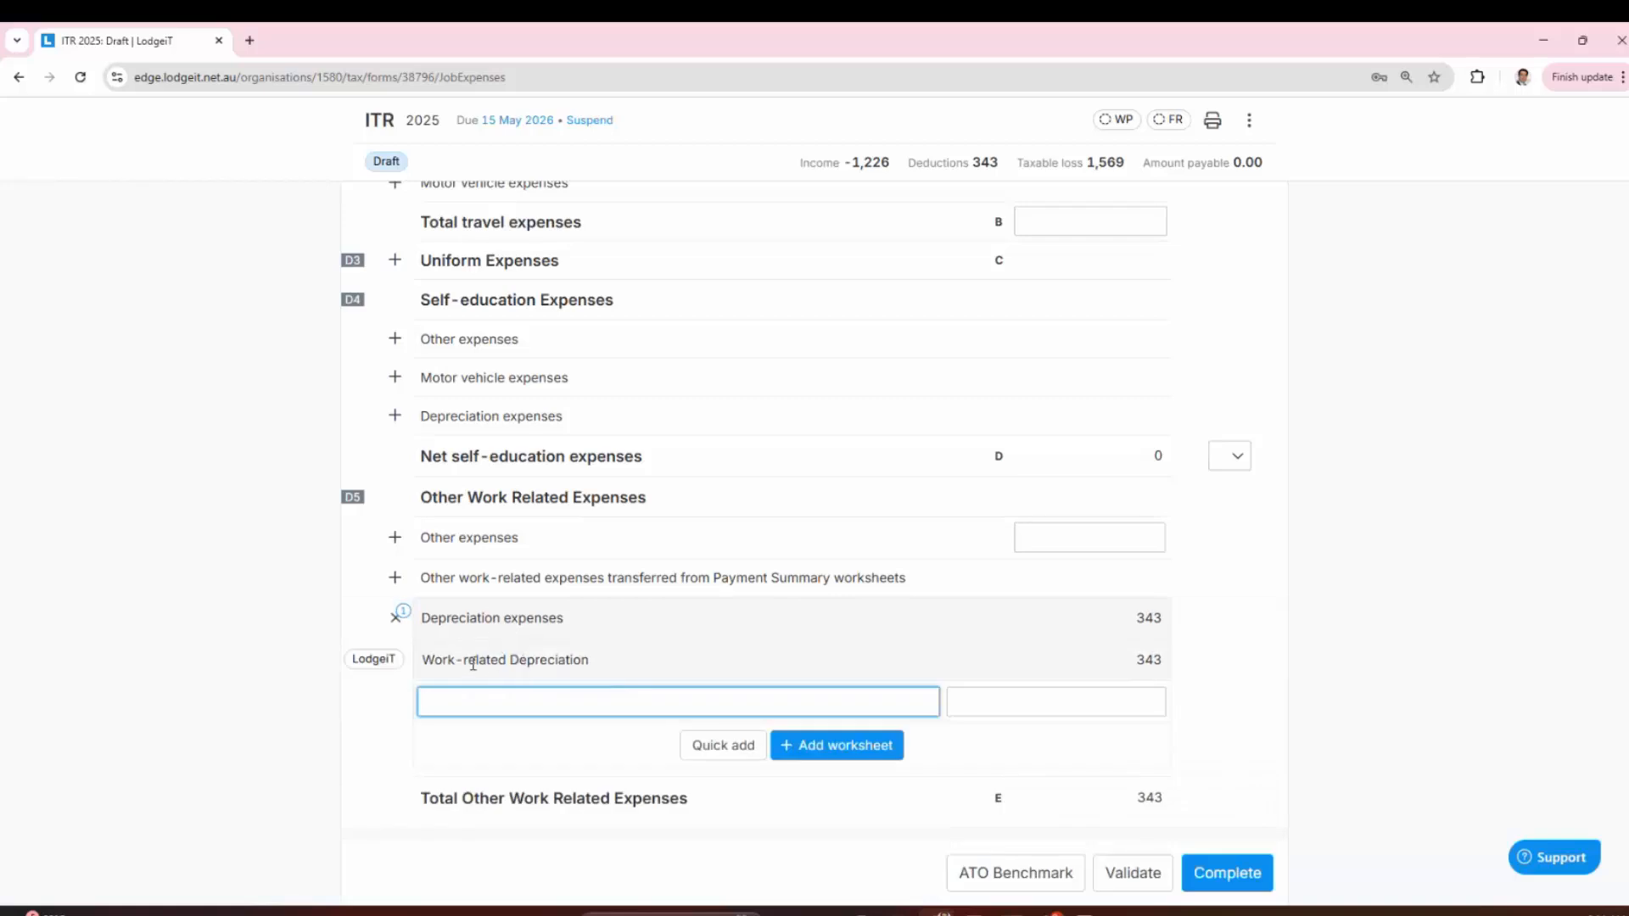
pyautogui.scroll(7, 477, 659)
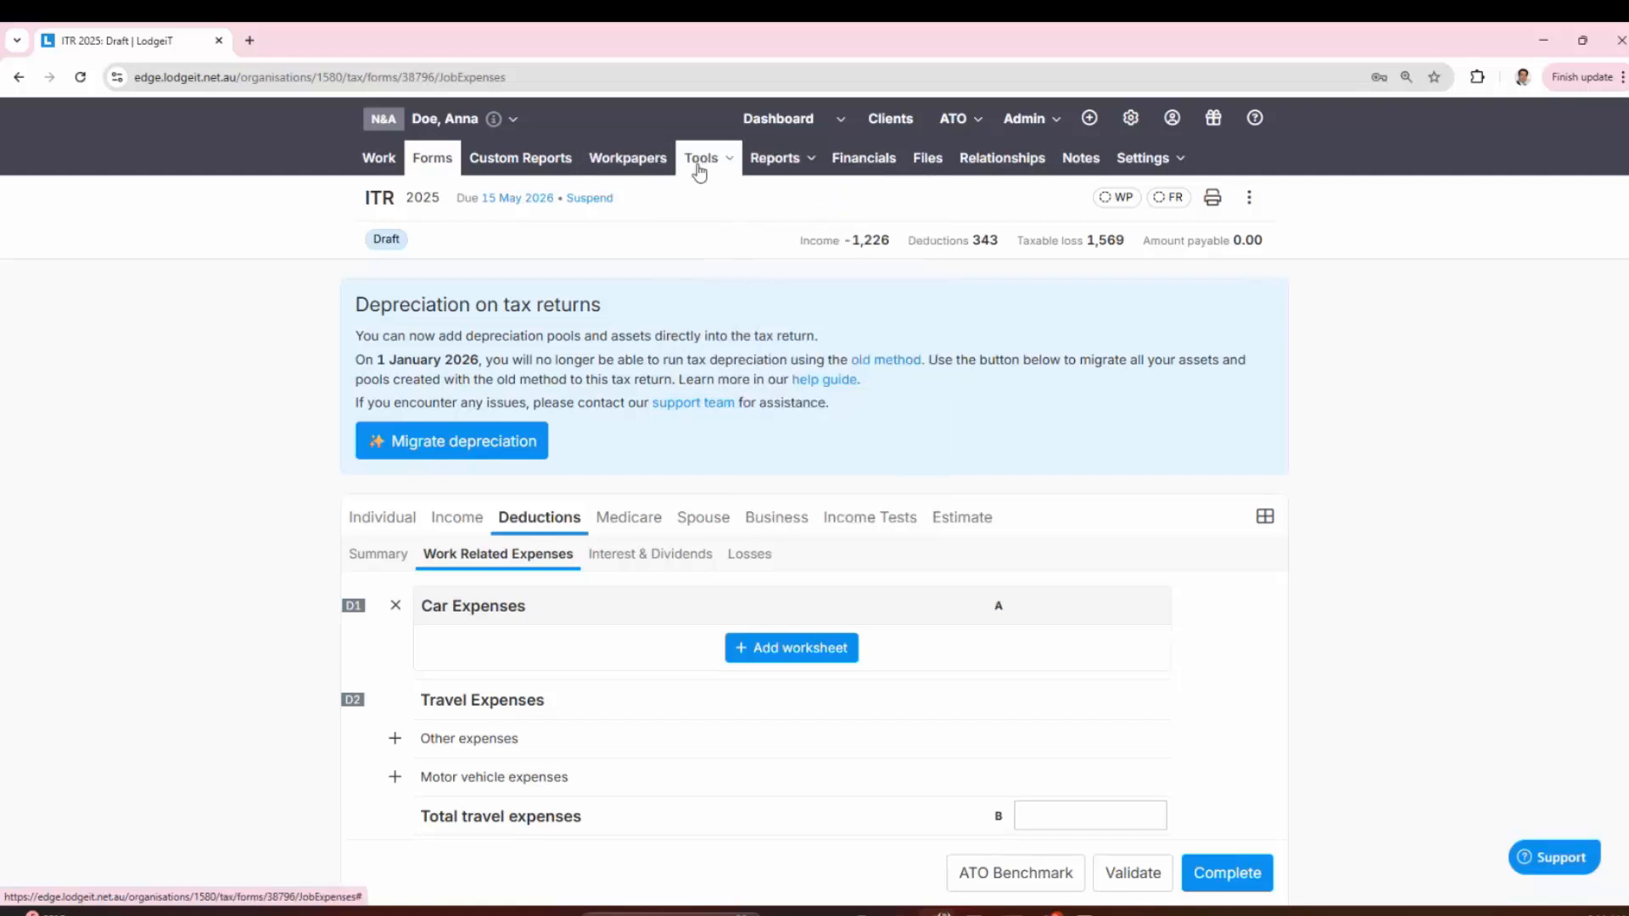
# Step: View the client's depreciation asset groups and open their Depreciation report
pyautogui.moveTo(702, 163)
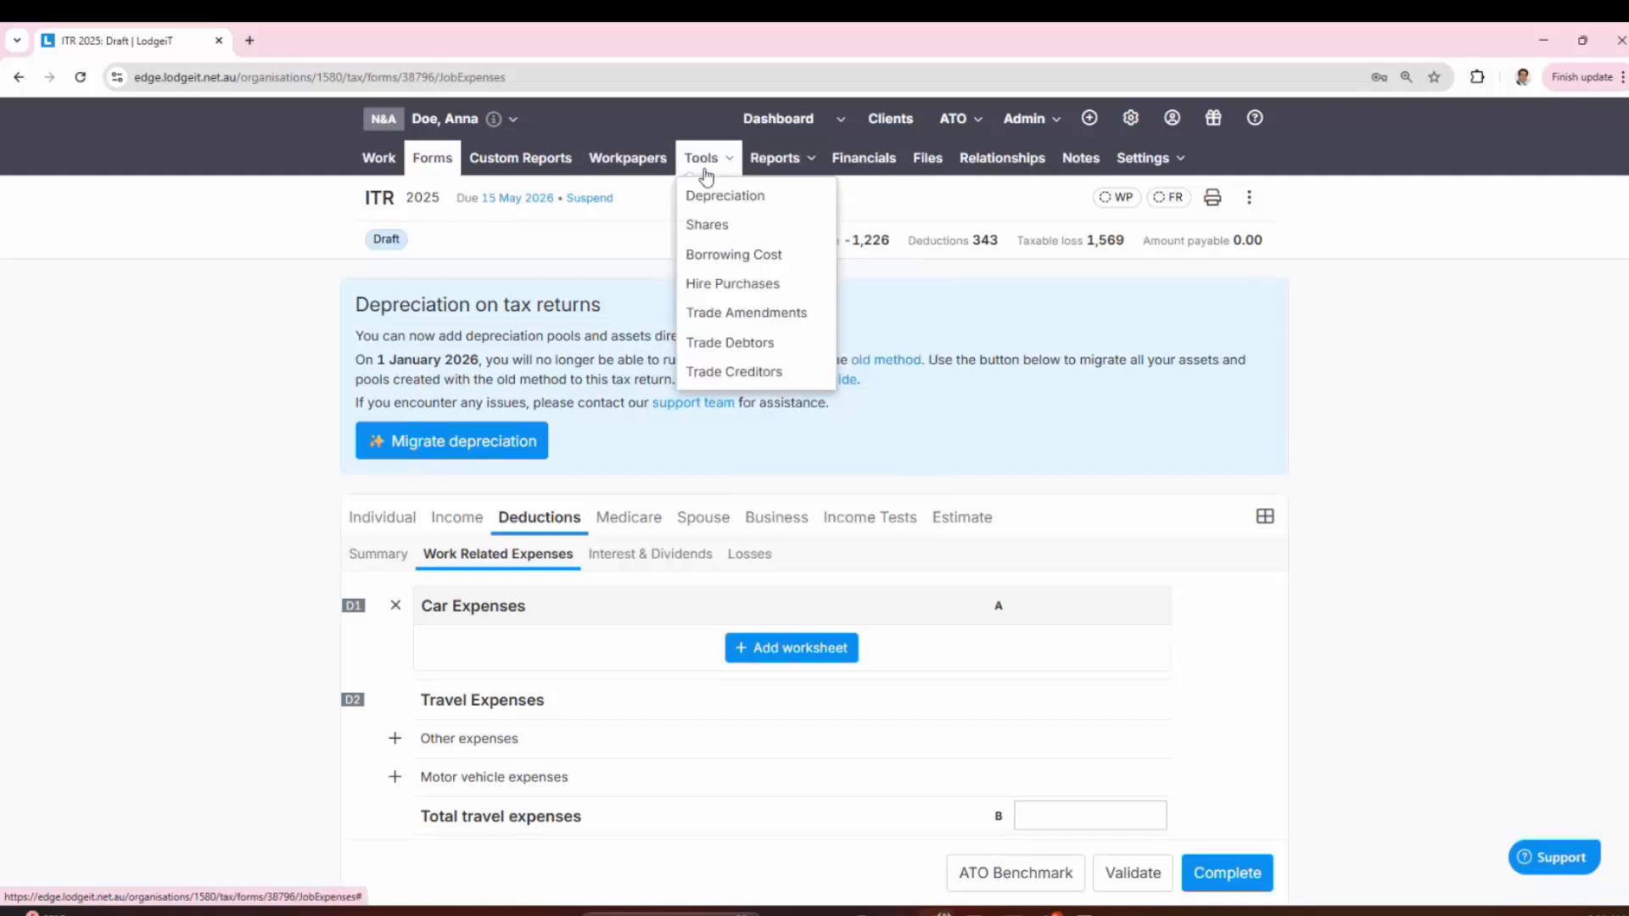
pyautogui.click(758, 194)
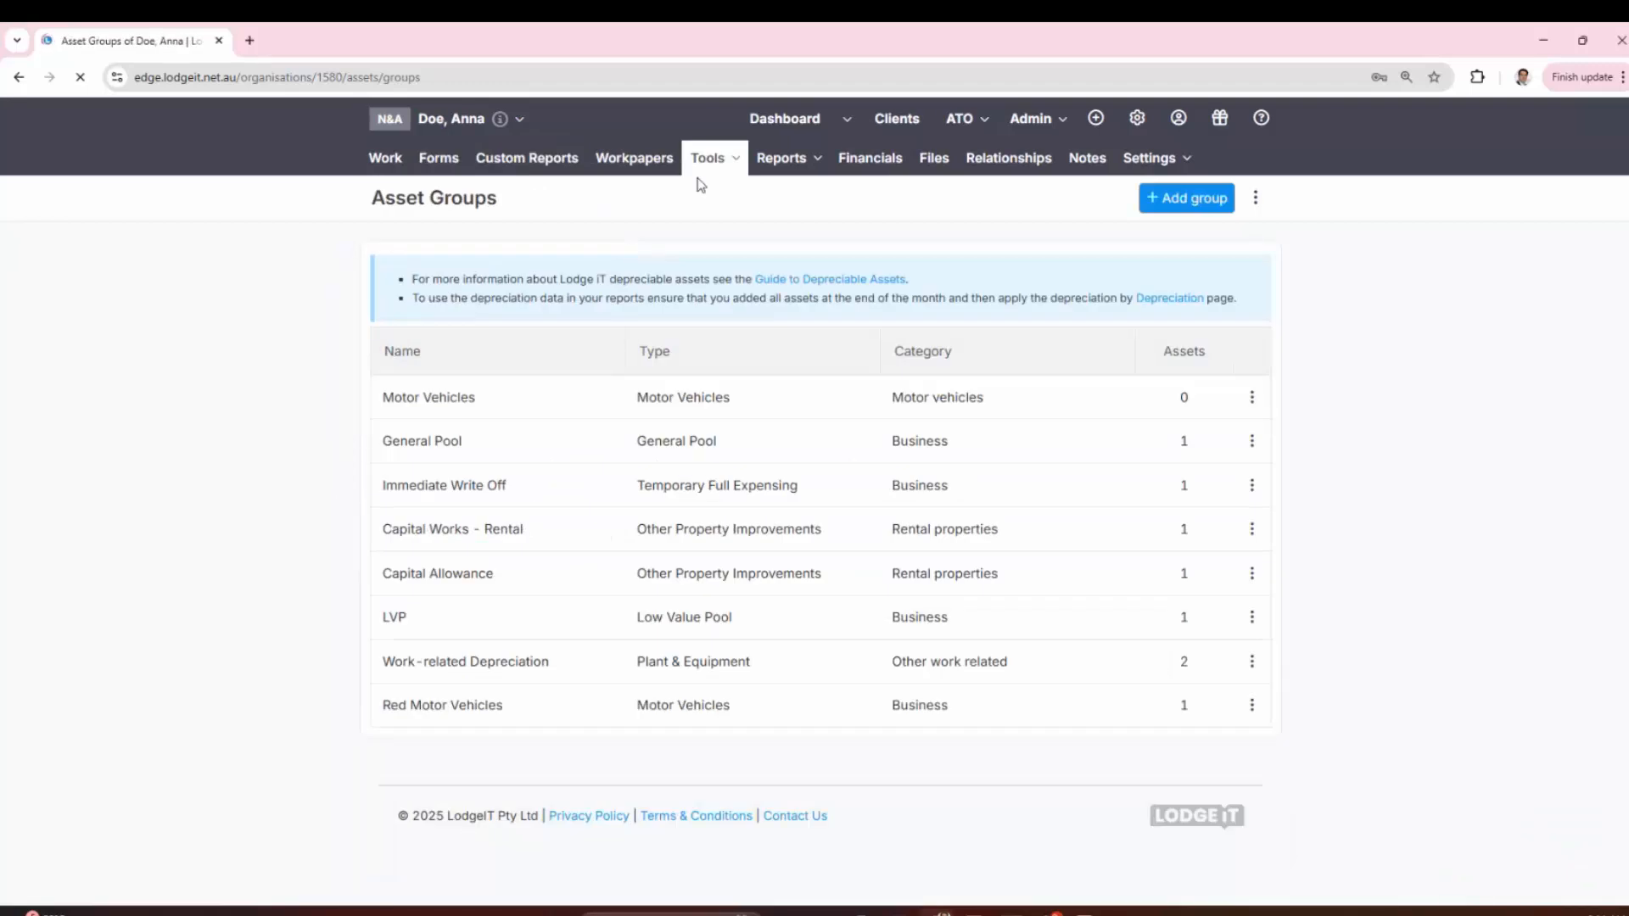
pyautogui.click(774, 163)
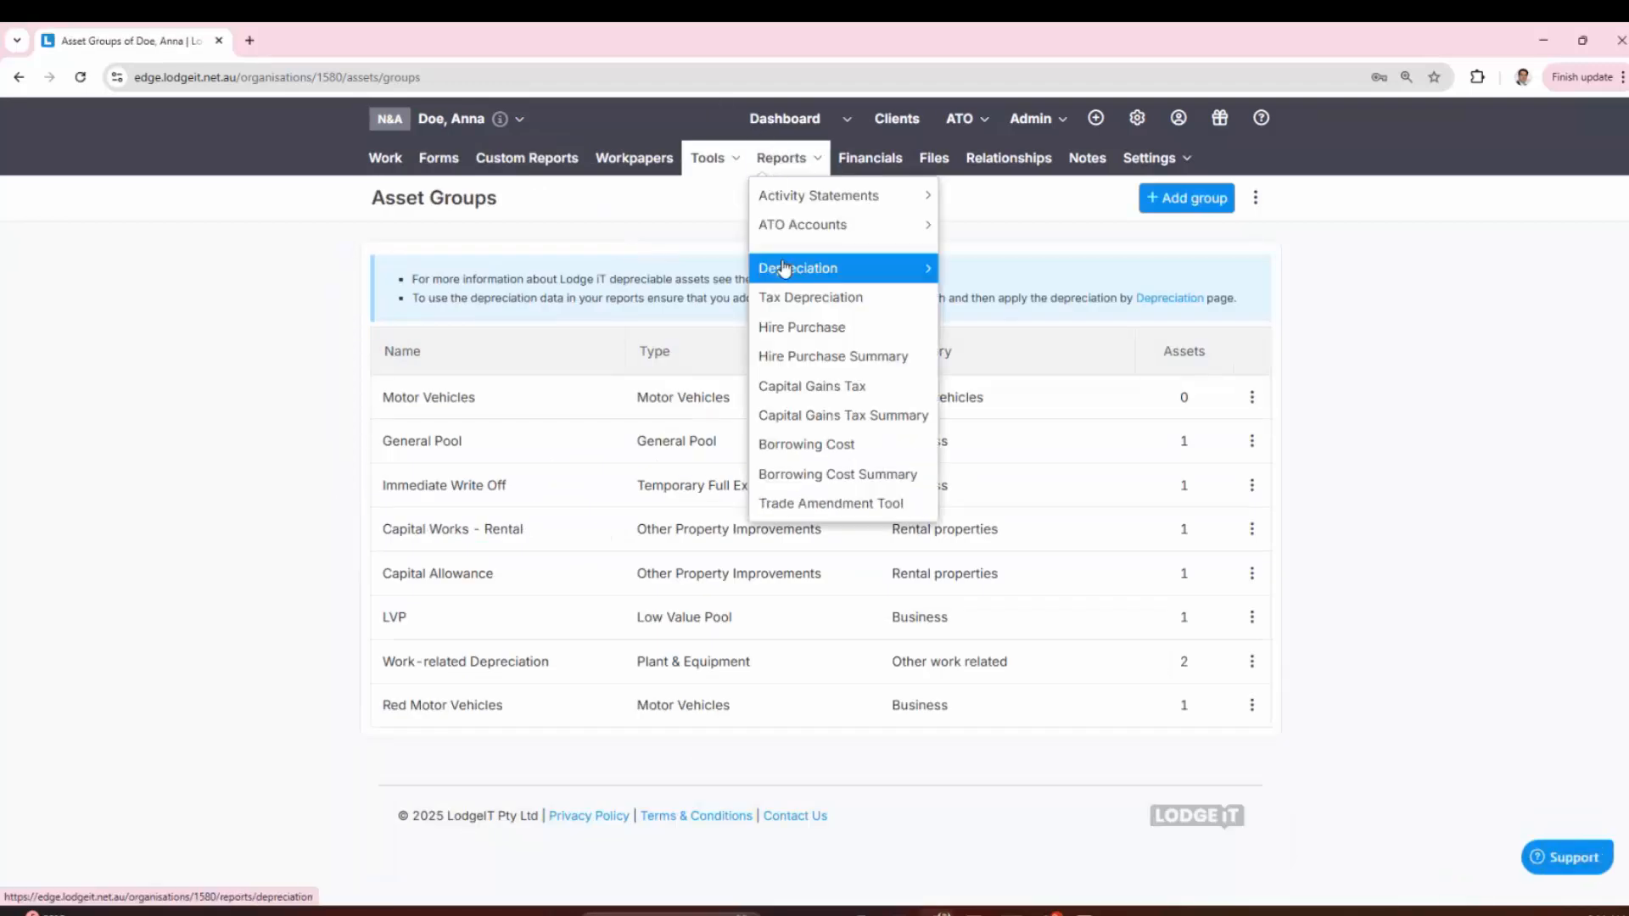
pyautogui.moveTo(793, 270)
pyautogui.click(952, 269)
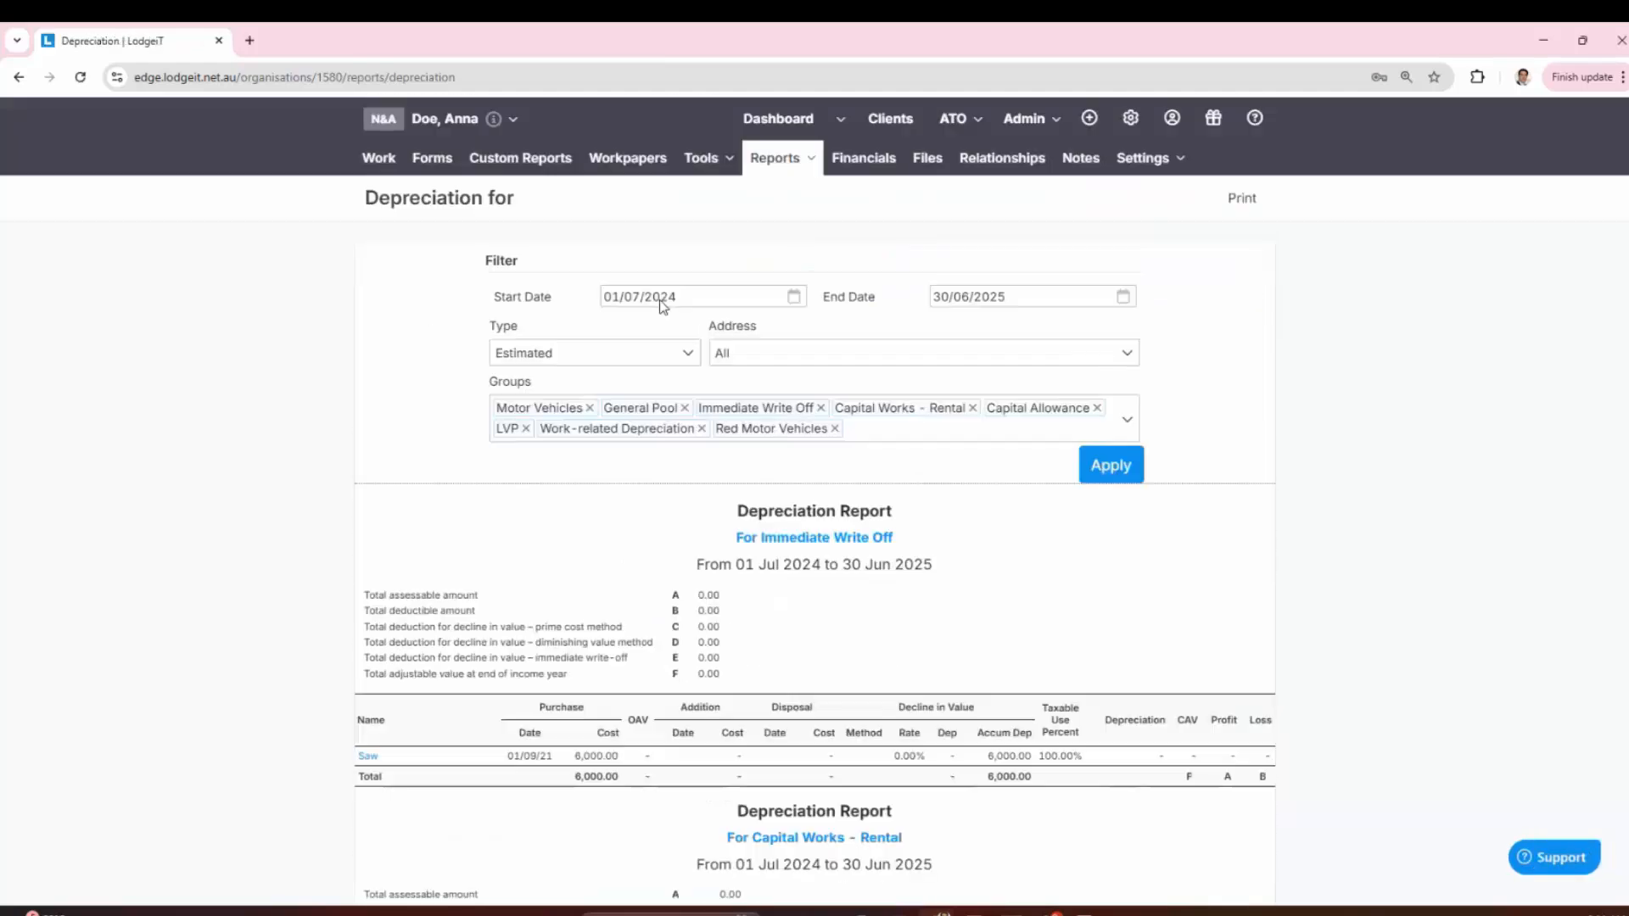
# Step: Reopen the draft 2025 return and expand the D5 depreciation expenses within its work related expenses
pyautogui.click(439, 167)
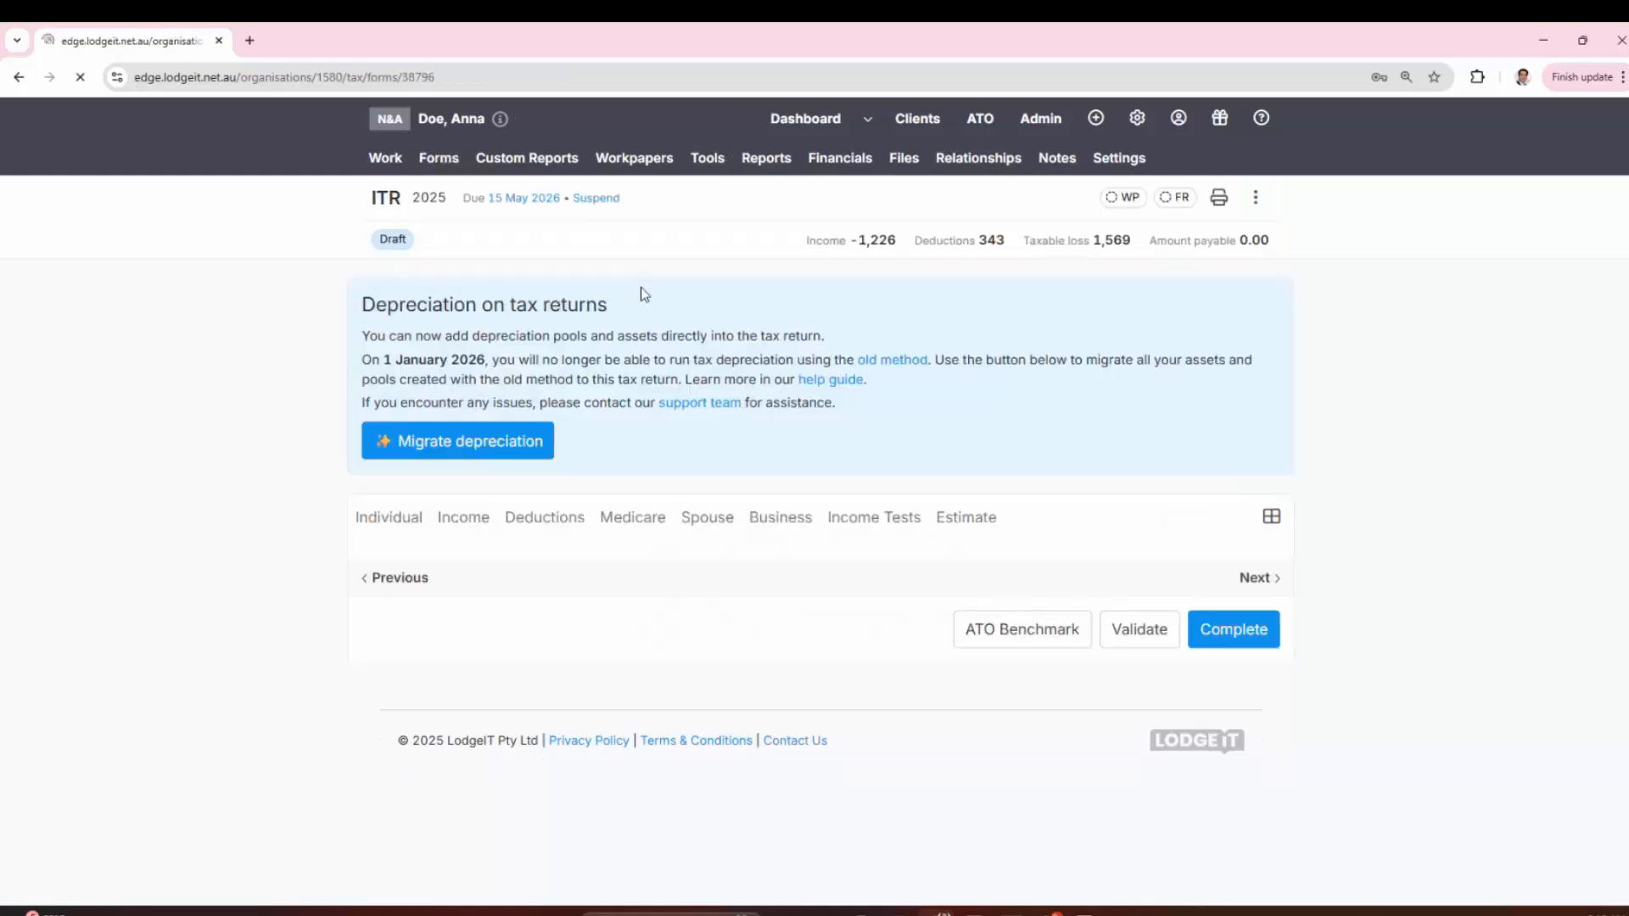
pyautogui.click(532, 519)
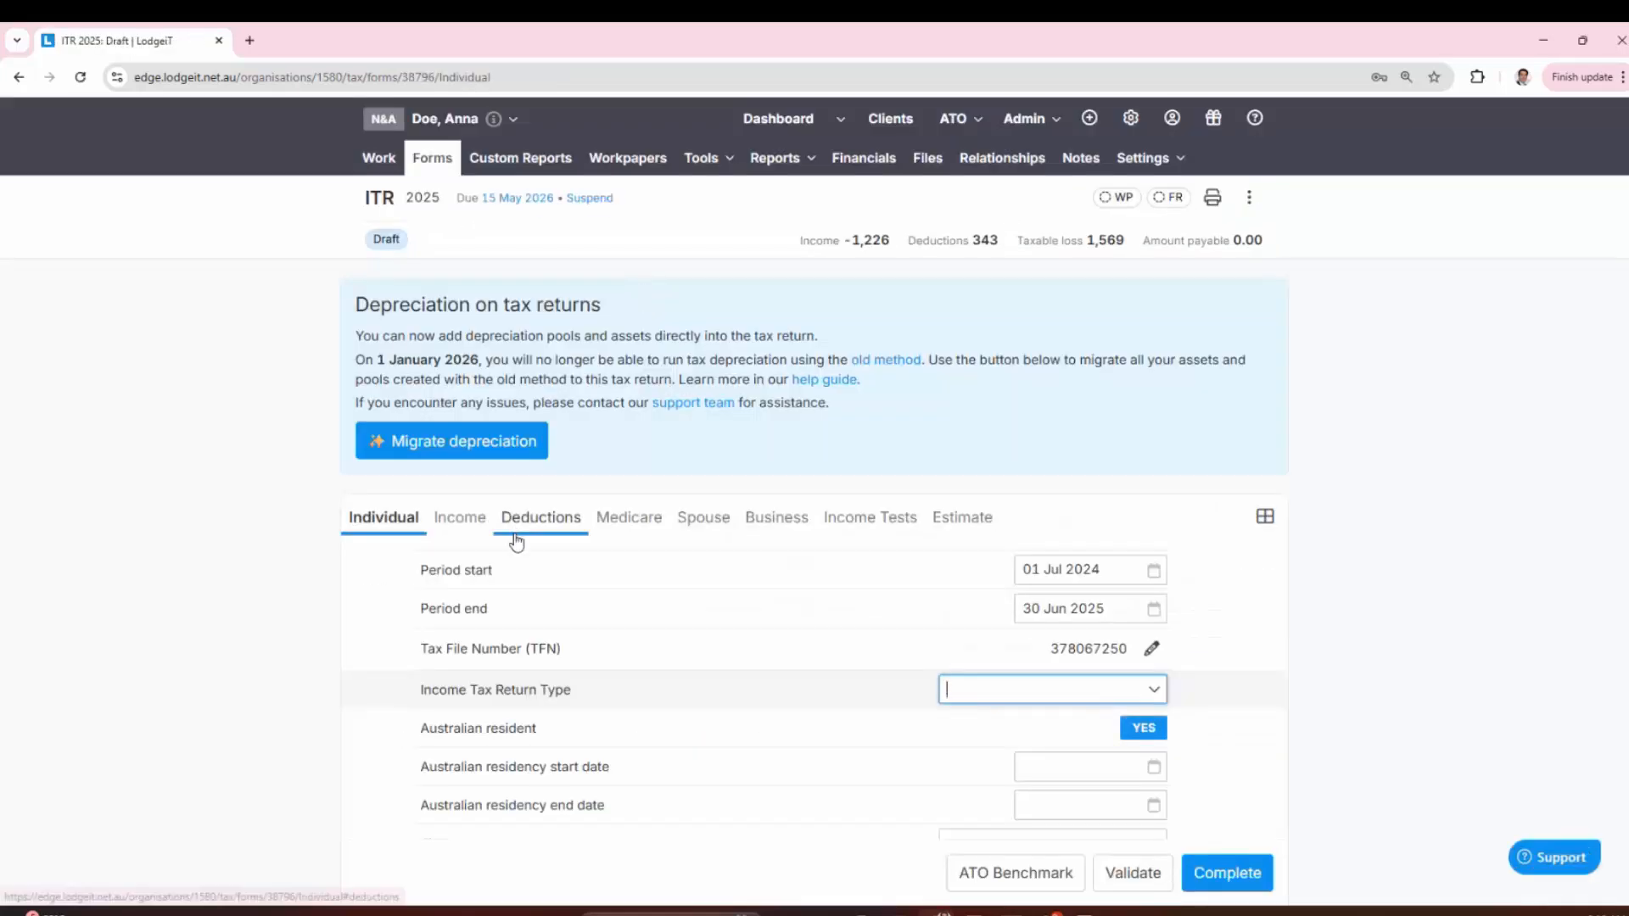
pyautogui.scroll(-4, 532, 522)
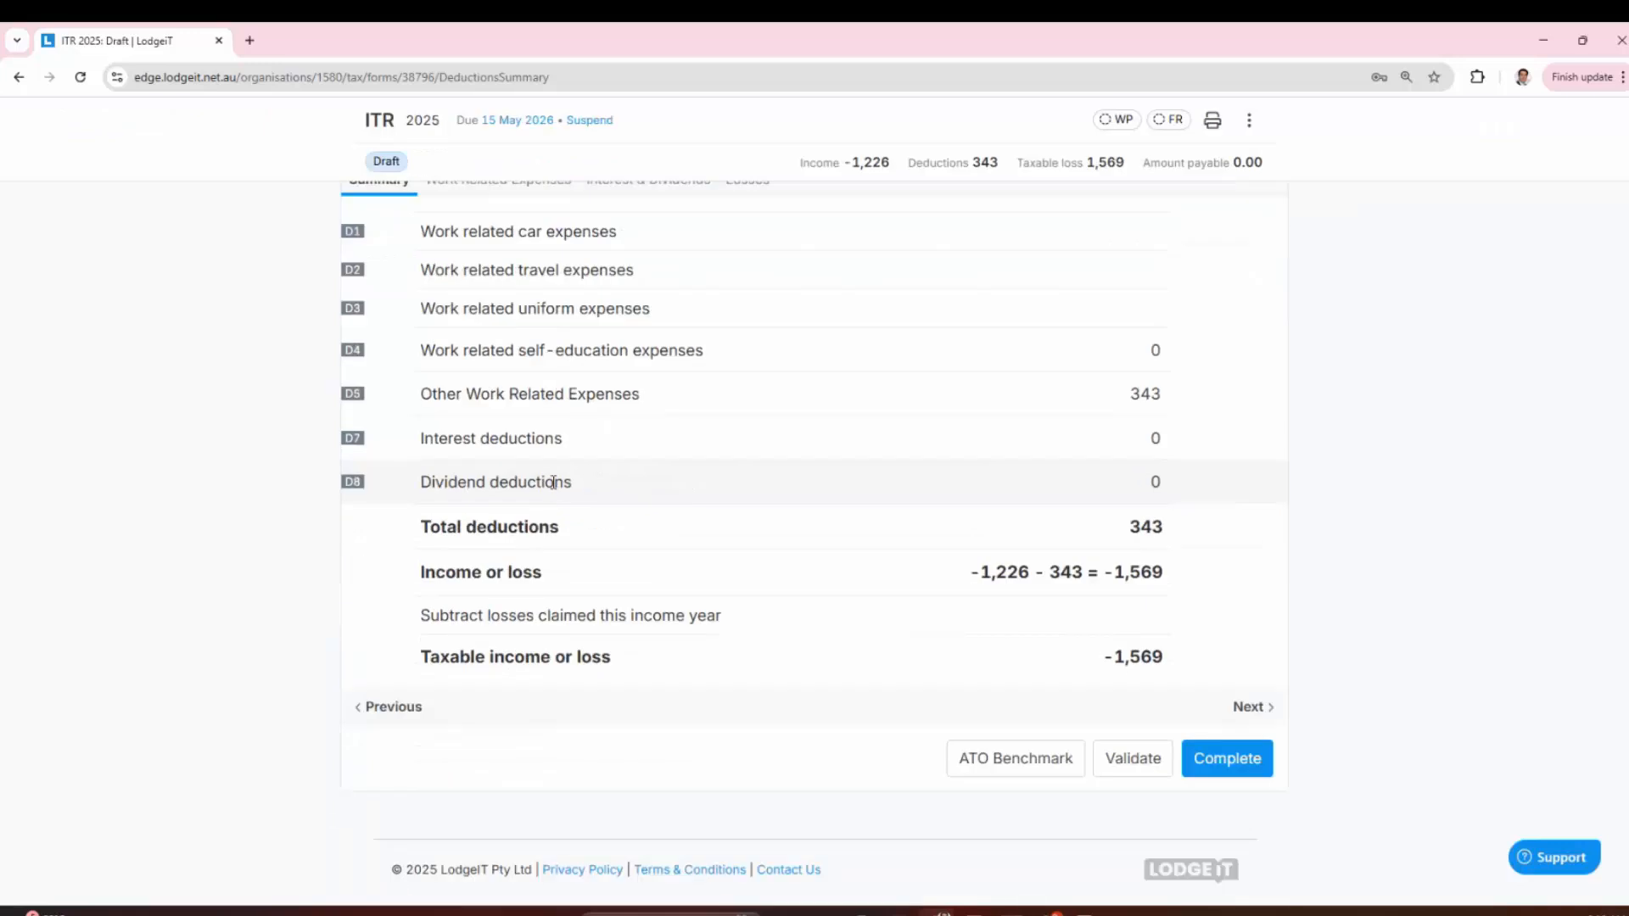
pyautogui.scroll(2, 560, 450)
pyautogui.click(547, 264)
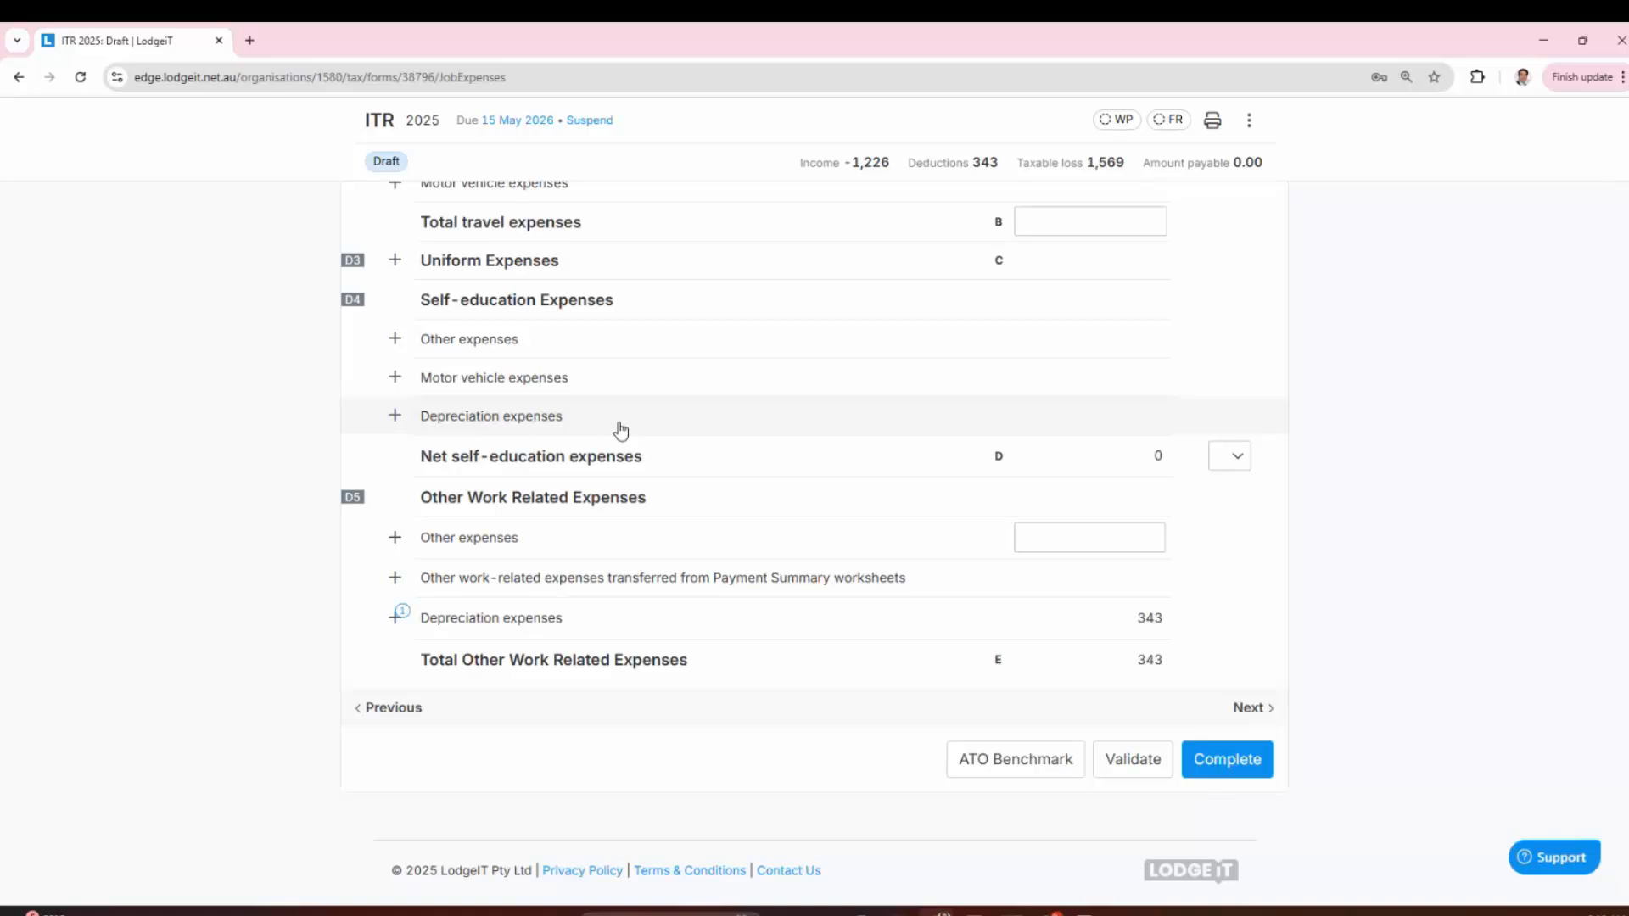
pyautogui.click(563, 618)
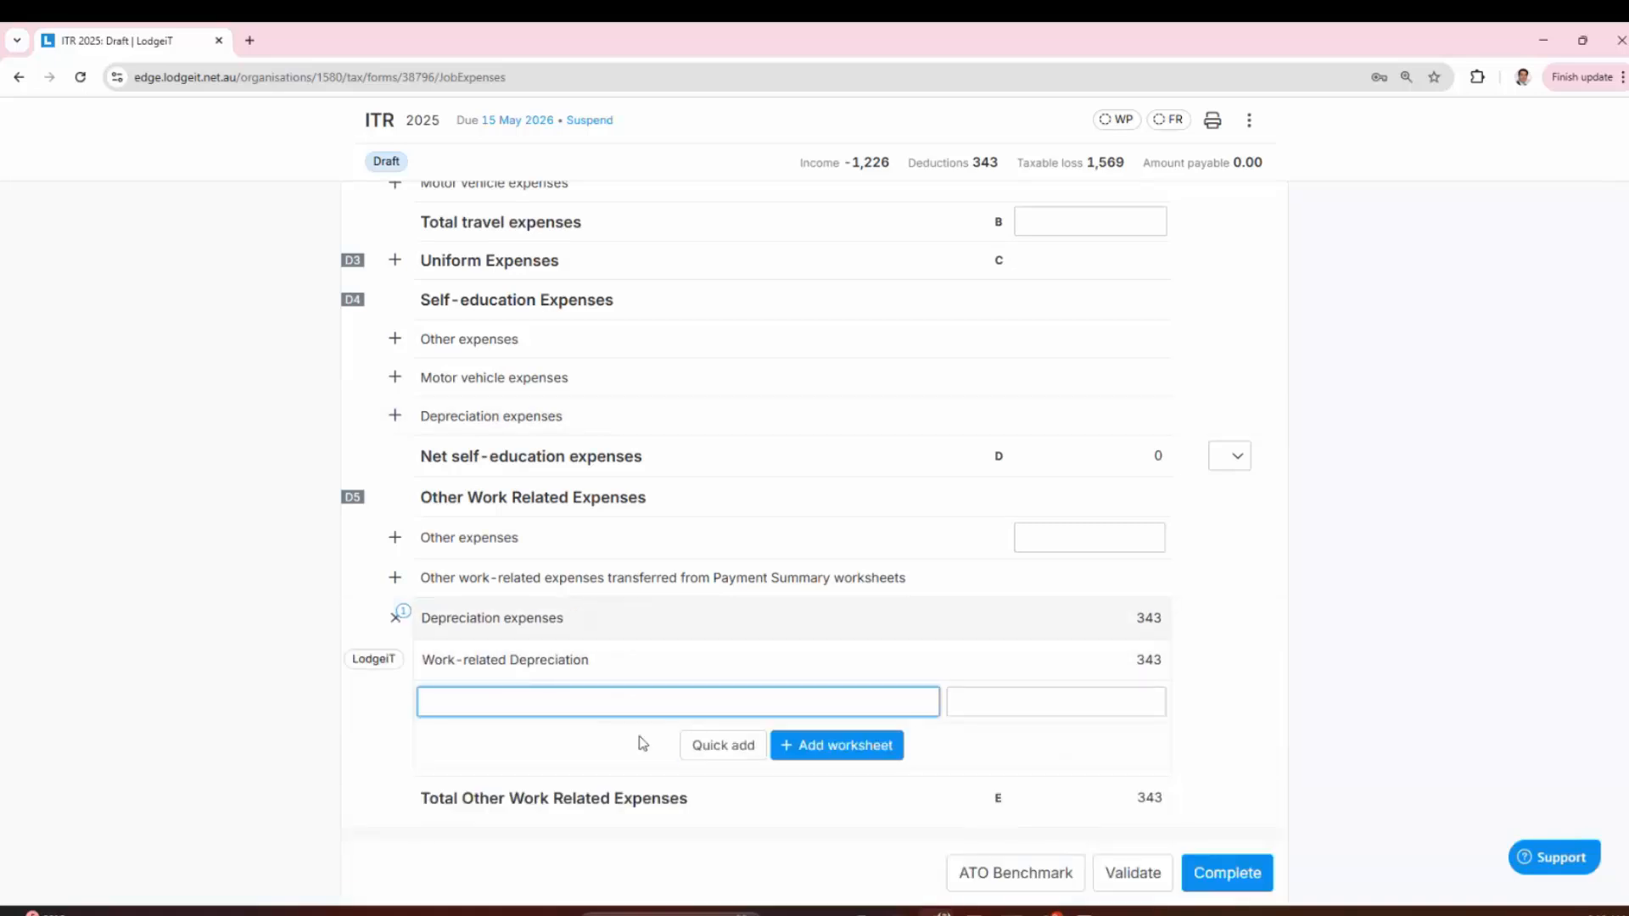
# Step: Quick add a D5 depreciation asset described as Computer, with asset type PLNT - Plant and equipment and purchase date 01/08/2022
pyautogui.click(696, 744)
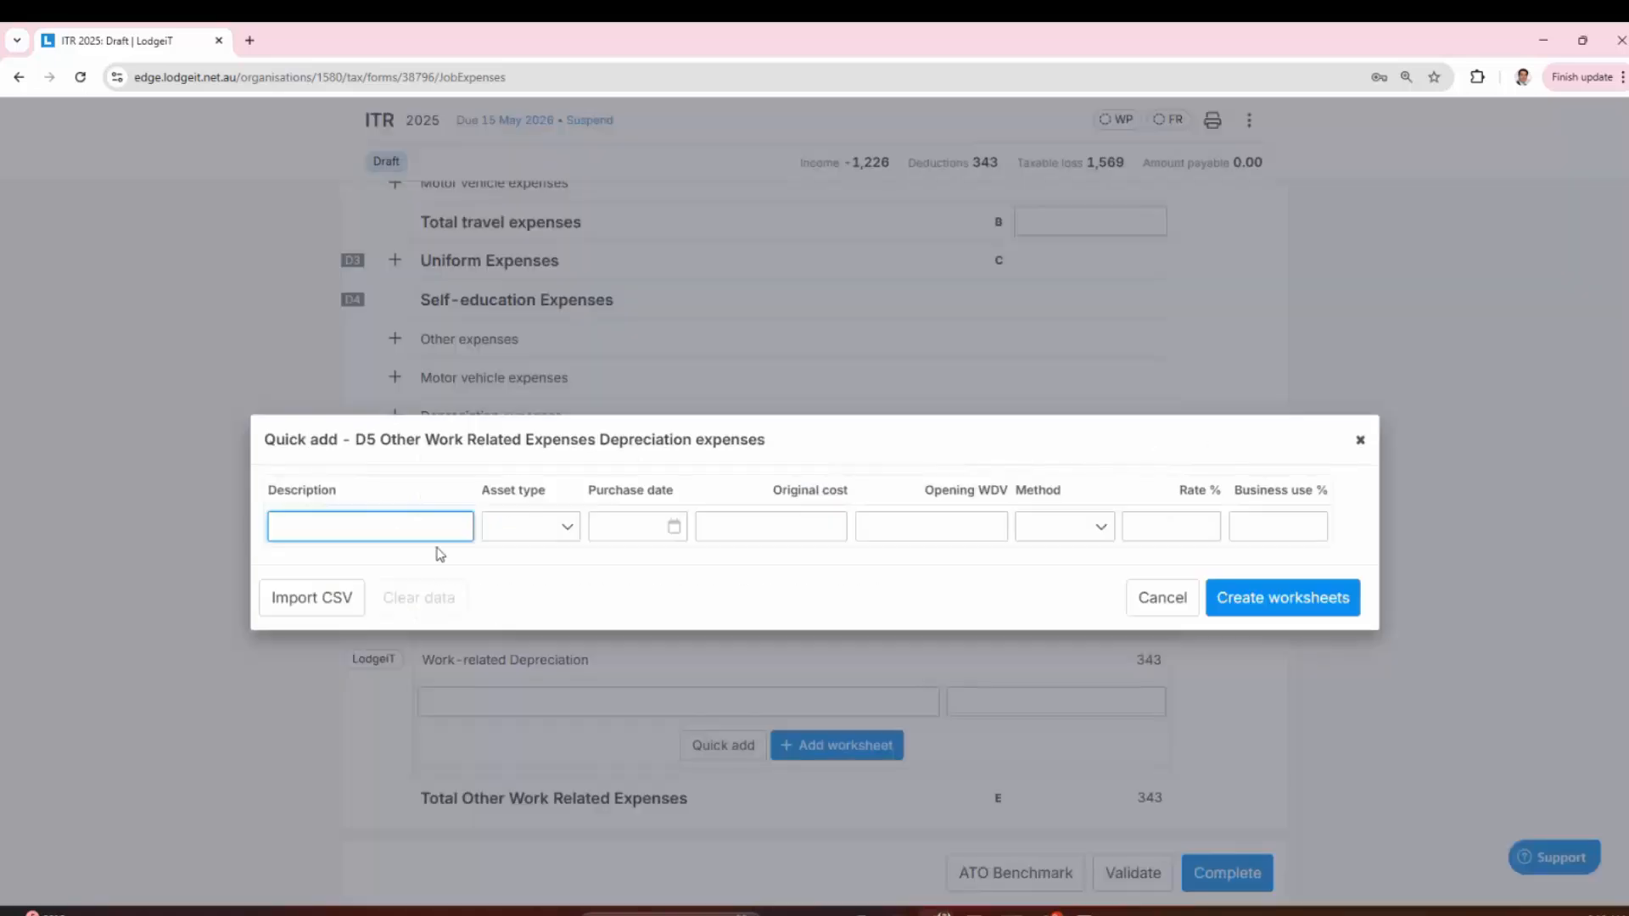
pyautogui.write('Computer')
pyautogui.press('Tab')
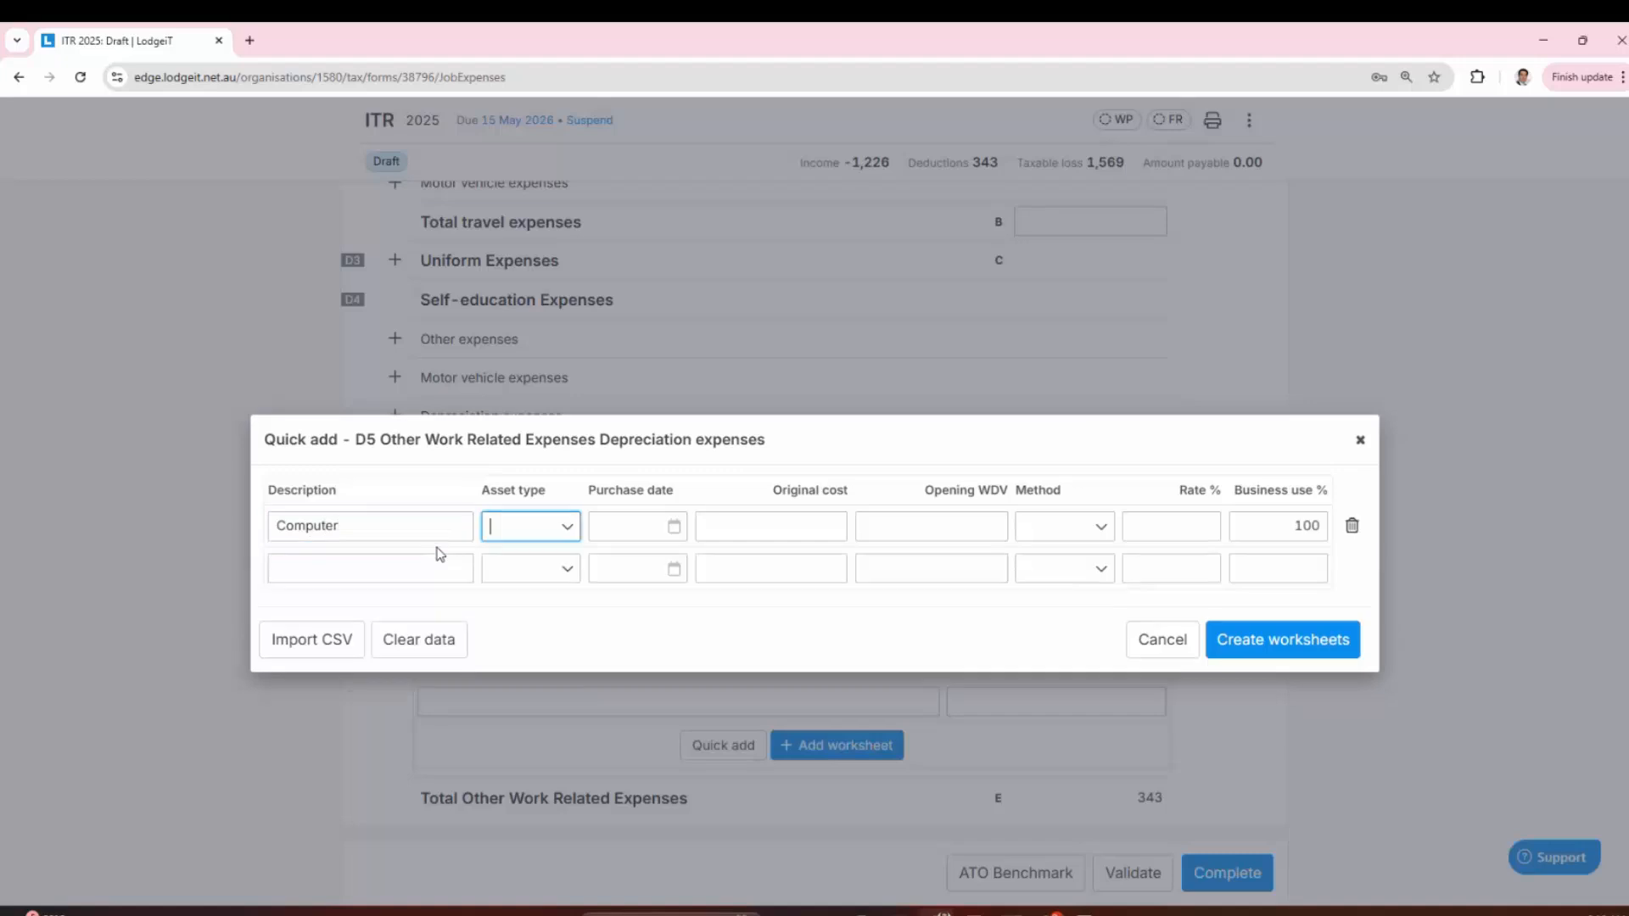
pyautogui.click(513, 521)
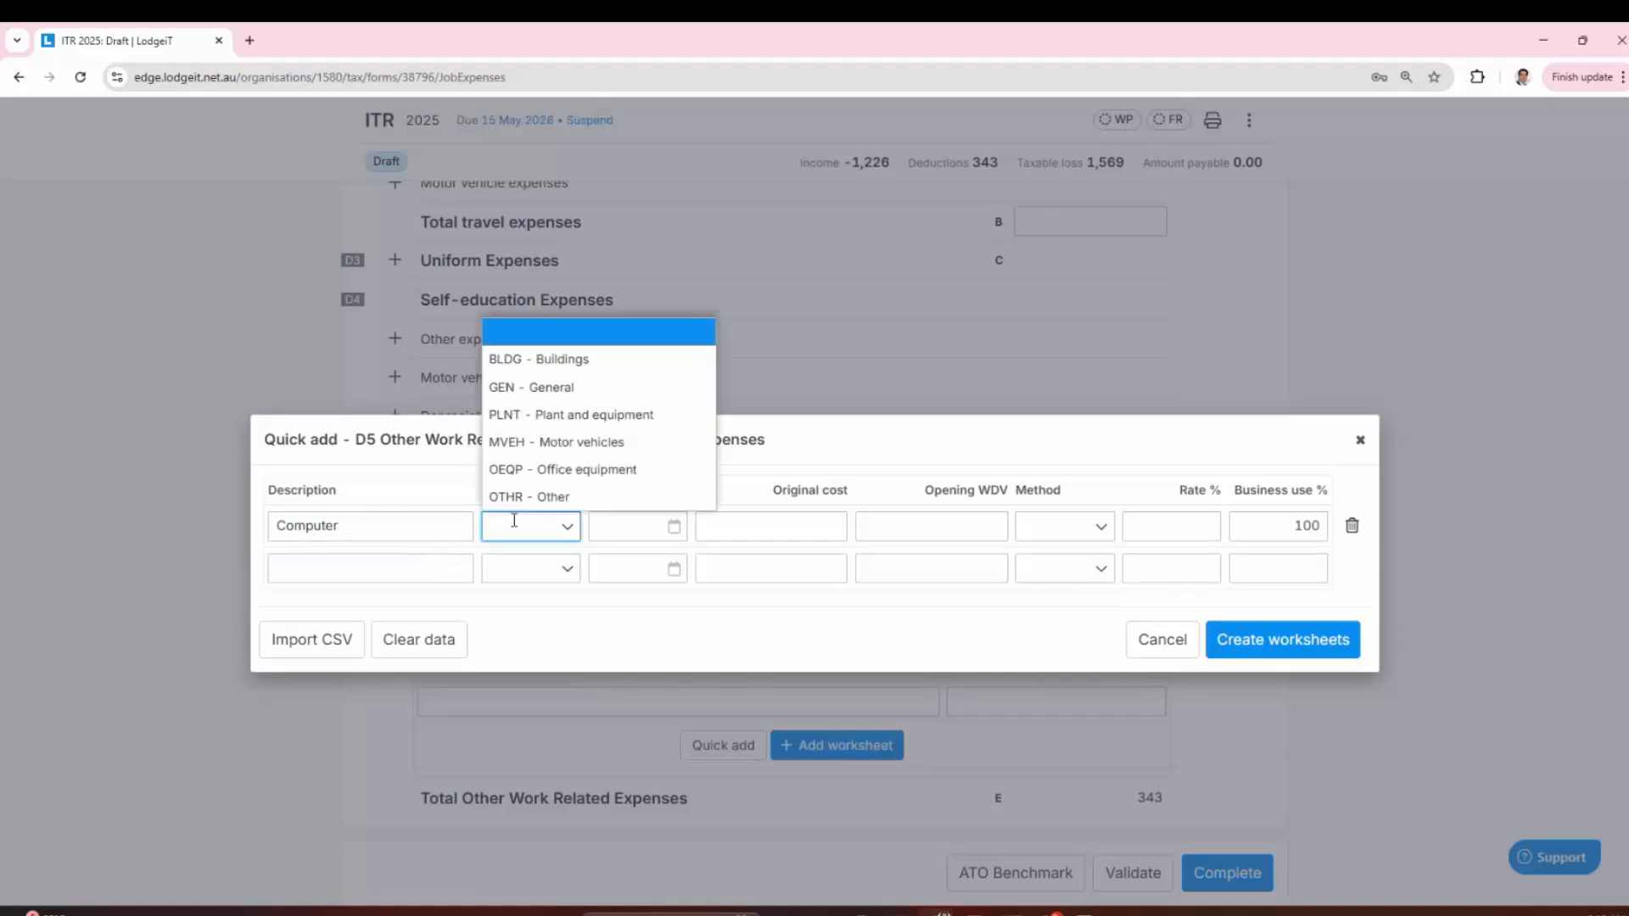
pyautogui.click(560, 416)
pyautogui.click(637, 532)
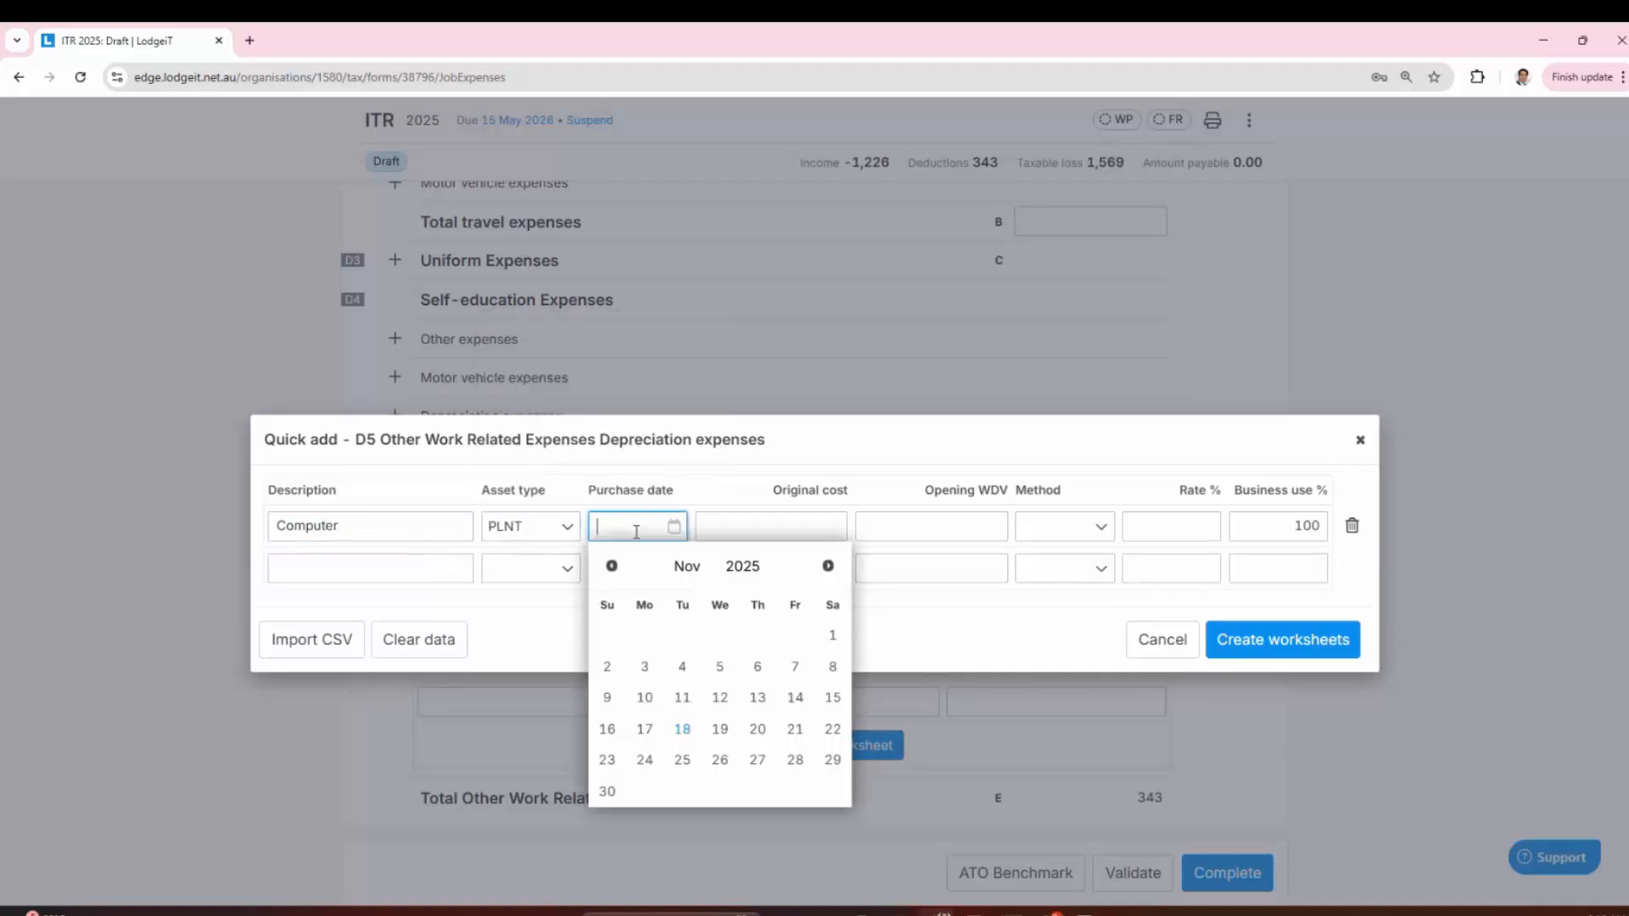
pyautogui.write('01/08/2022')
pyautogui.press('Tab')
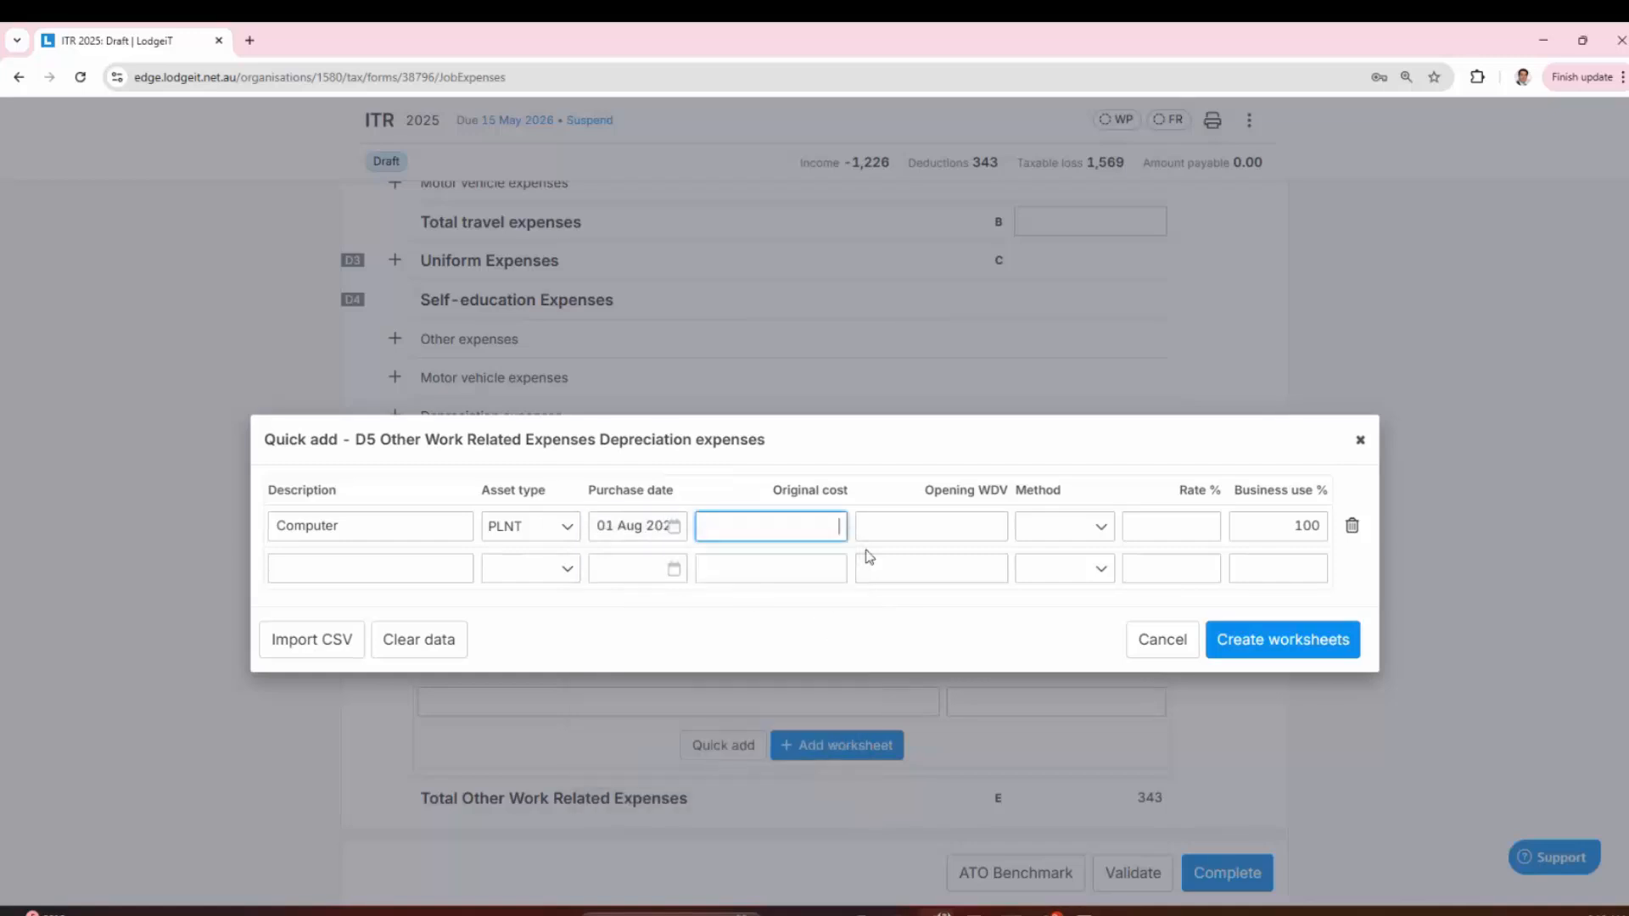
# Step: Give the computer an original cost of 3500, opening WDV of 987, the DV - Diminishing value method and a 40% rate
pyautogui.write('3500')
pyautogui.press('Tab')
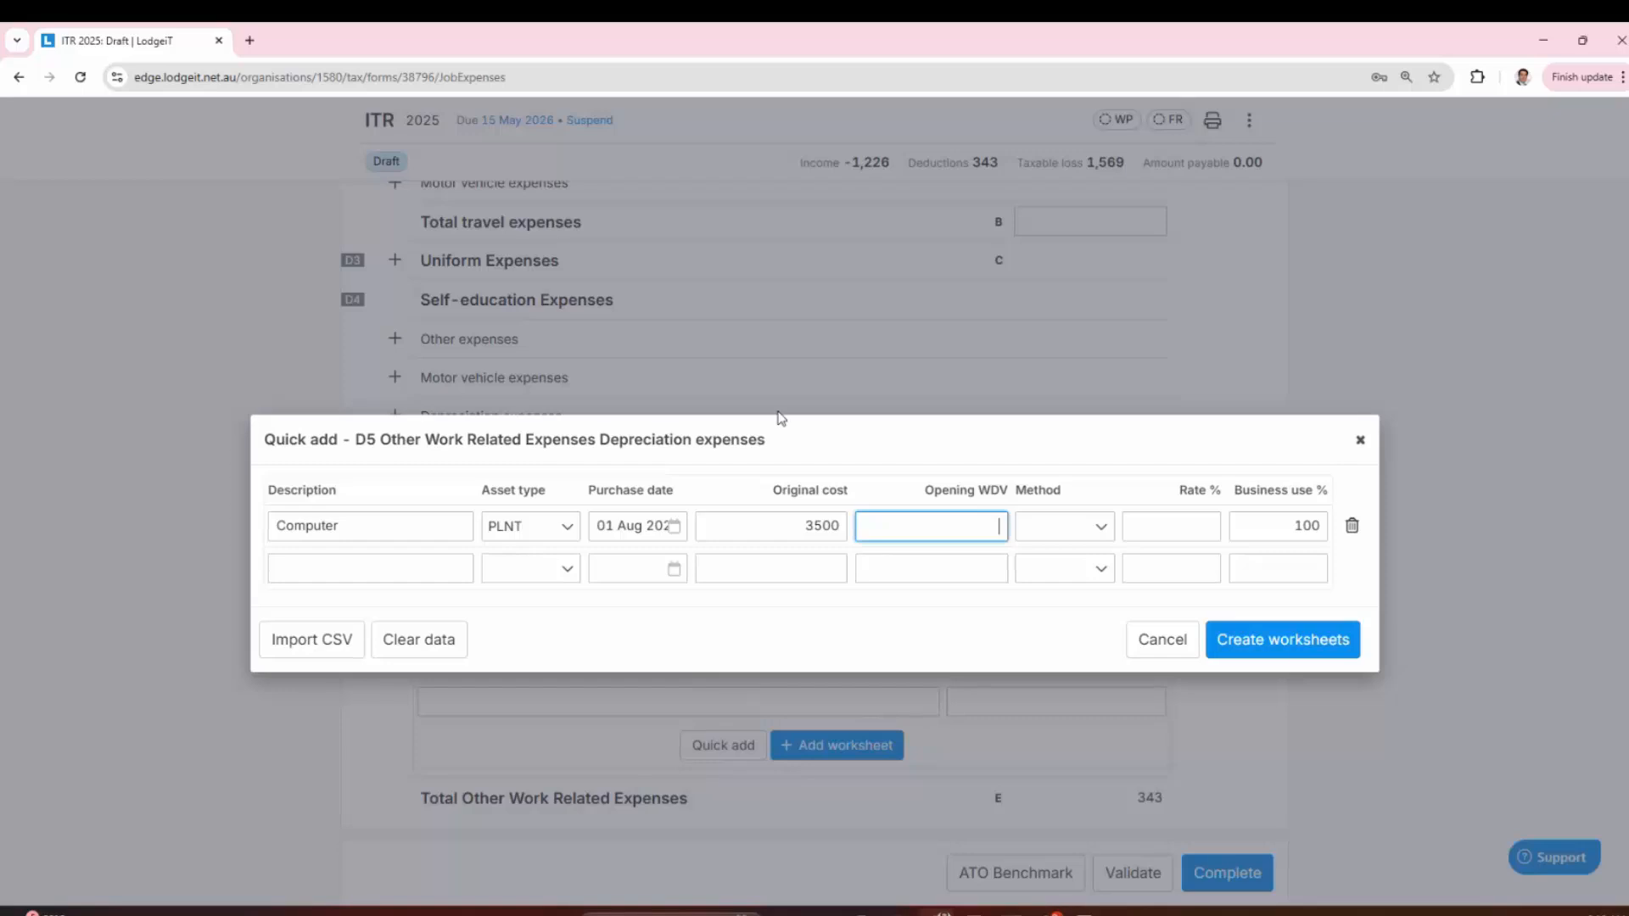
pyautogui.write('987')
pyautogui.click(1103, 527)
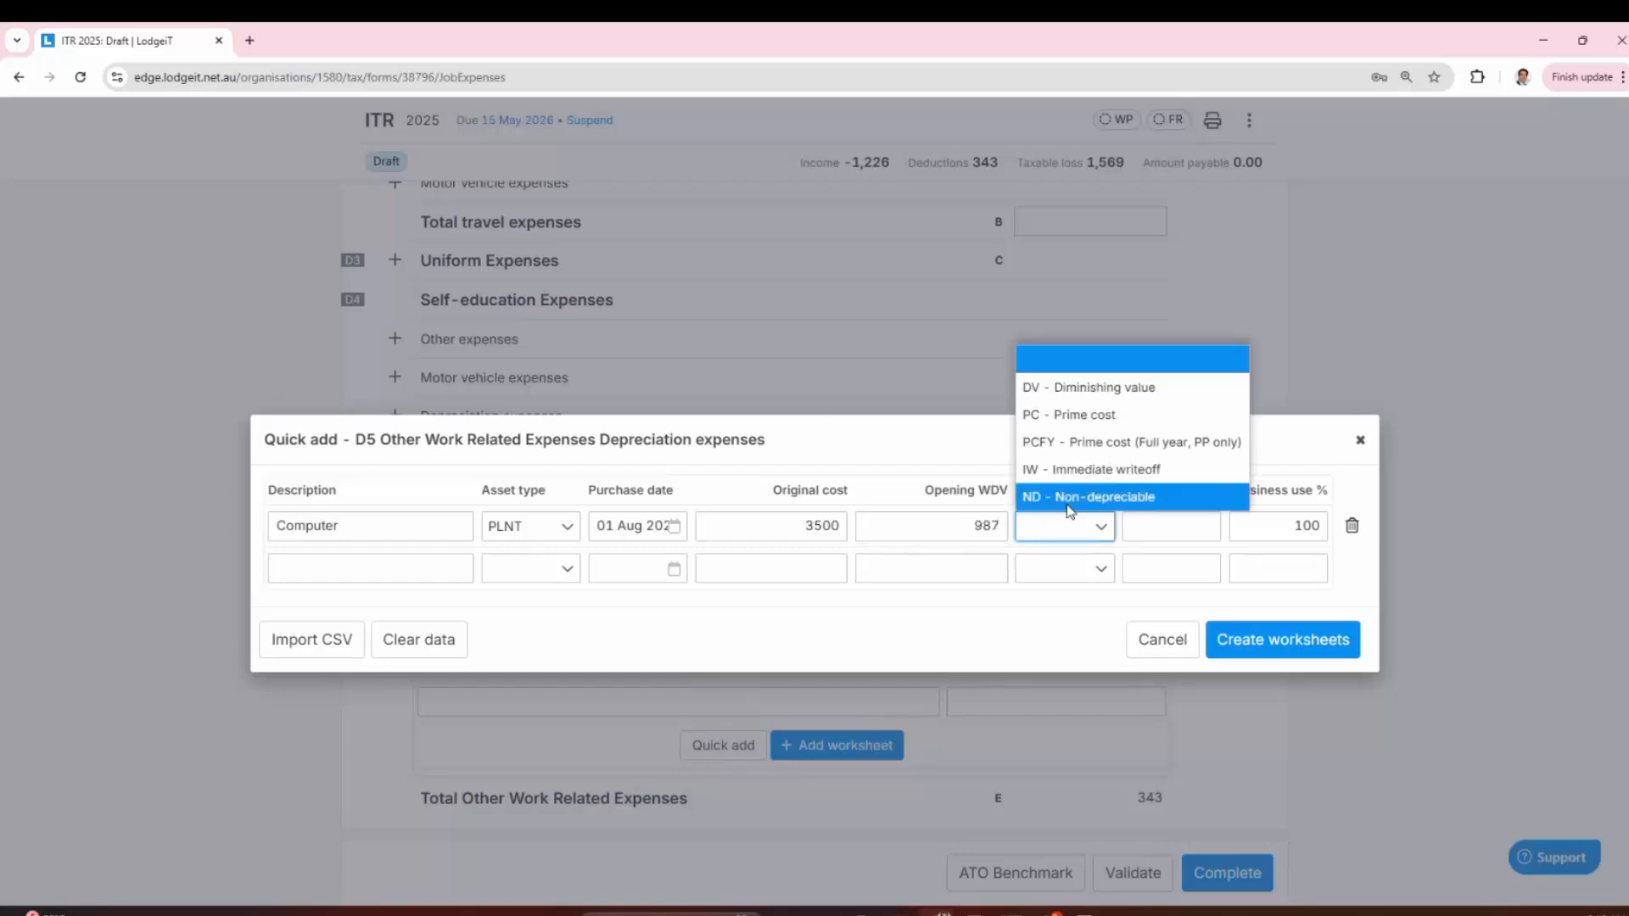
pyautogui.click(1075, 386)
pyautogui.click(1156, 524)
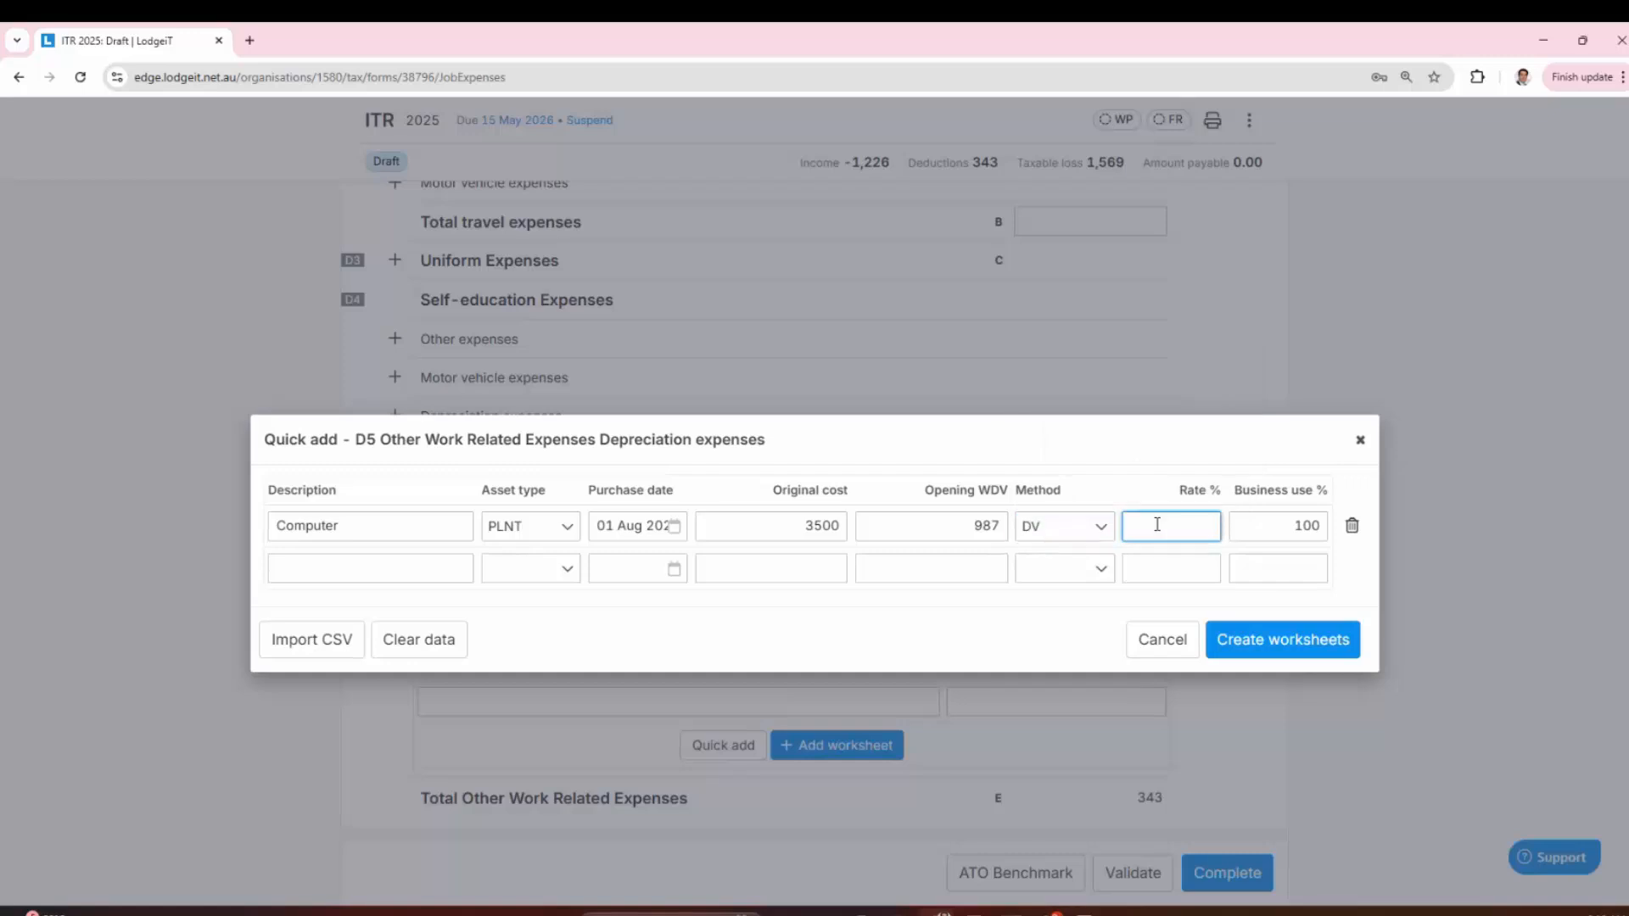
pyautogui.write('40')
pyautogui.press('Tab')
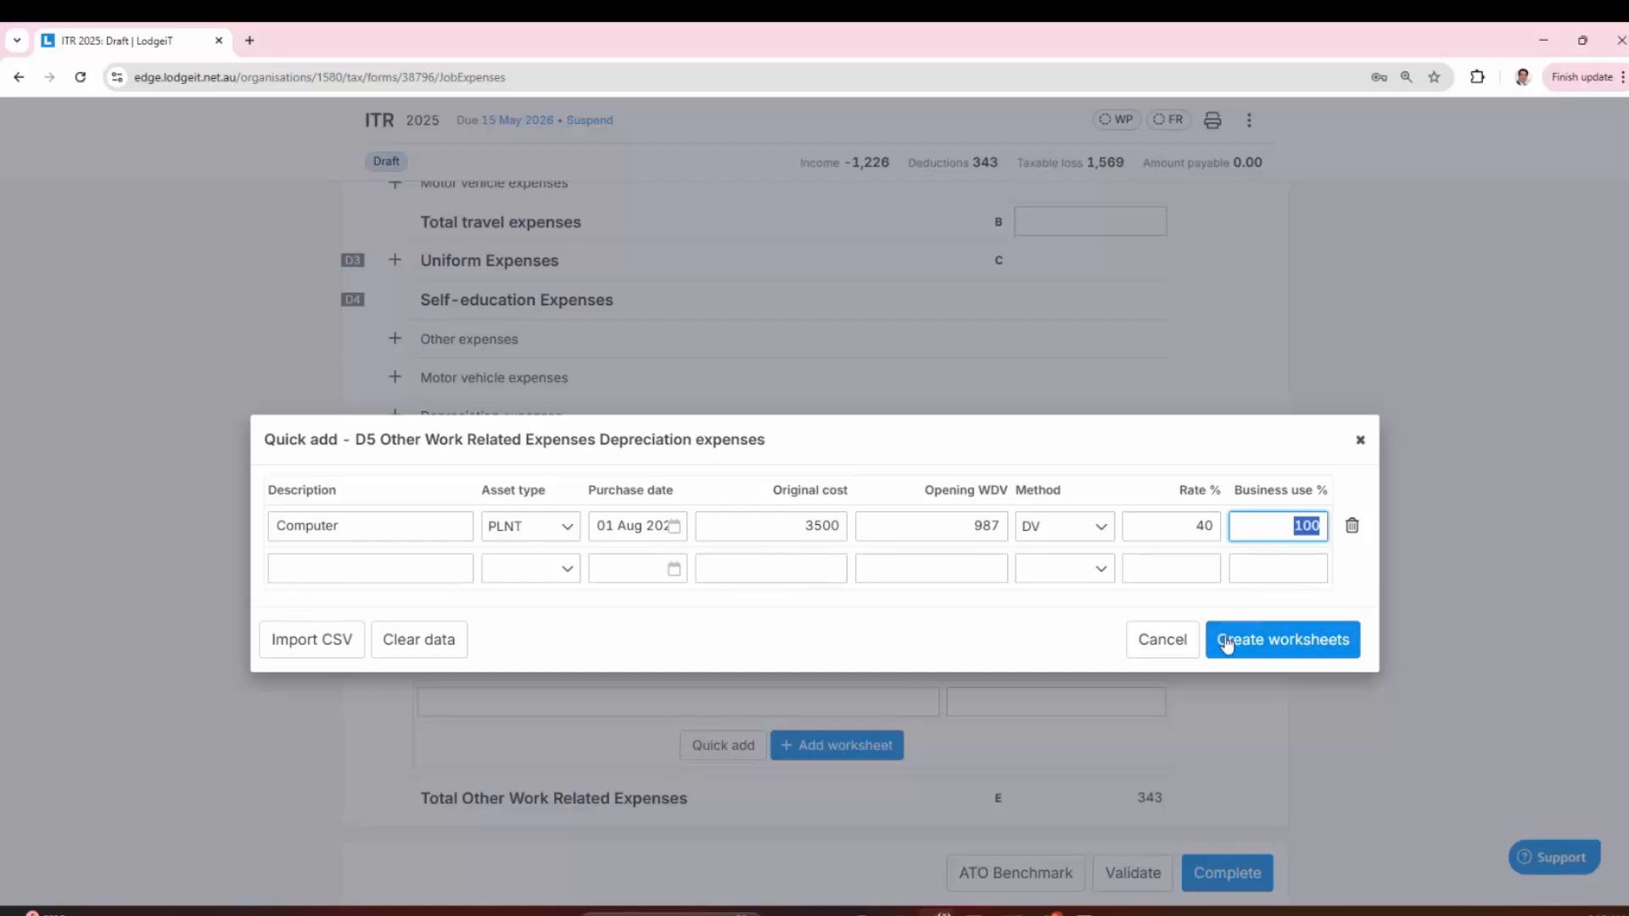
# Step: Create the D5 depreciation worksheet for the computer from the quick add entry and expand the depreciation expenses
pyautogui.click(1265, 643)
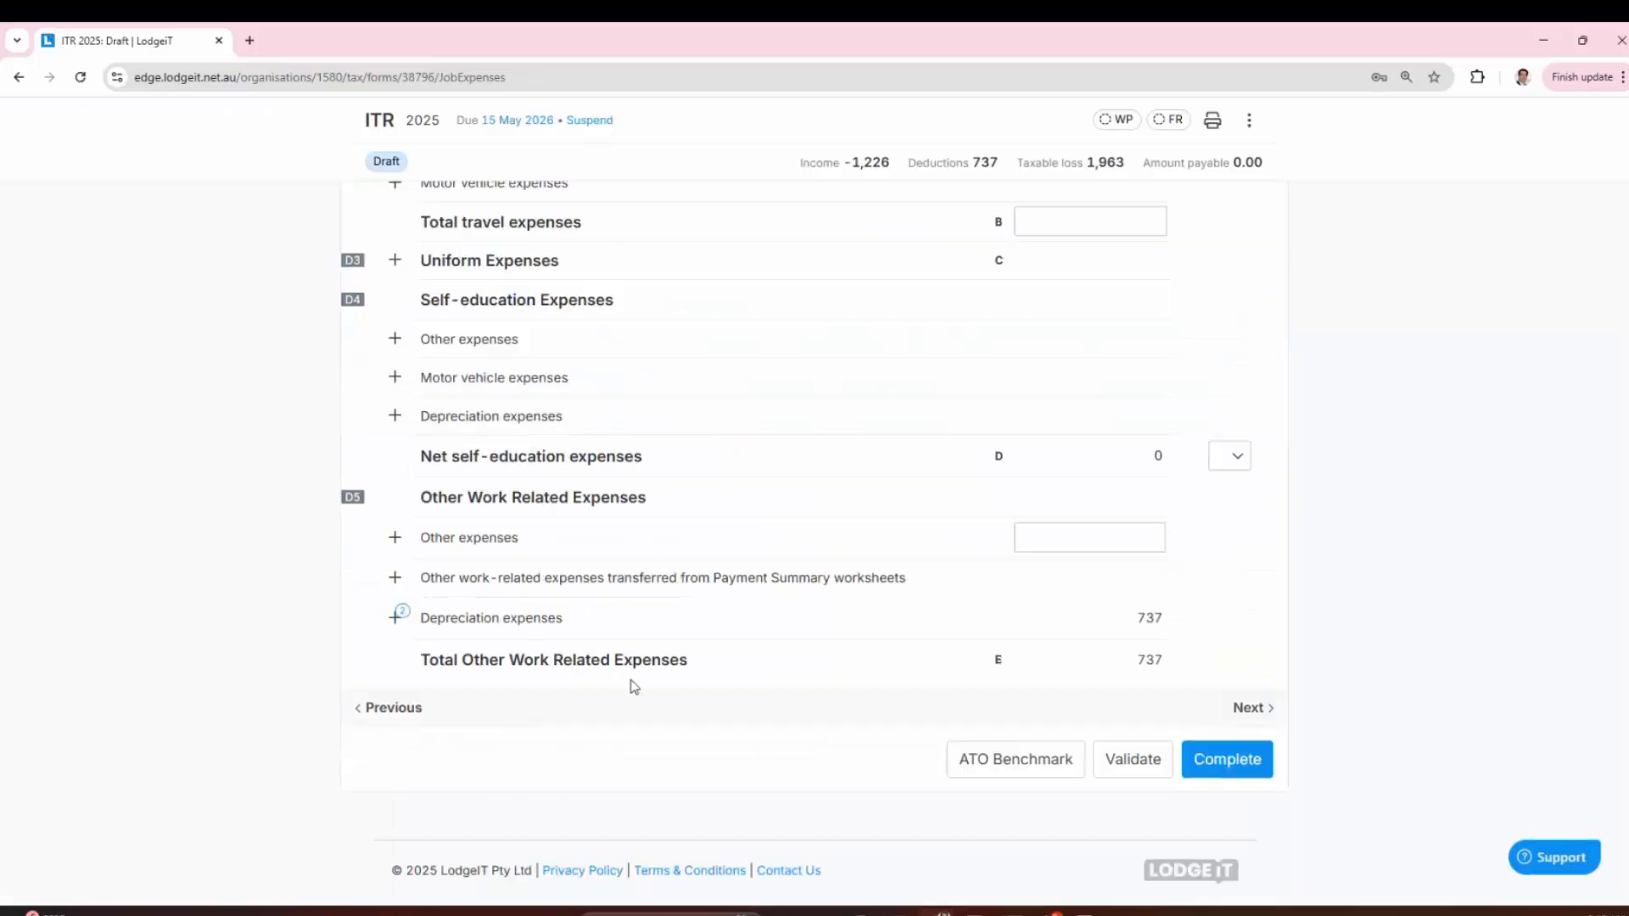
pyautogui.click(601, 632)
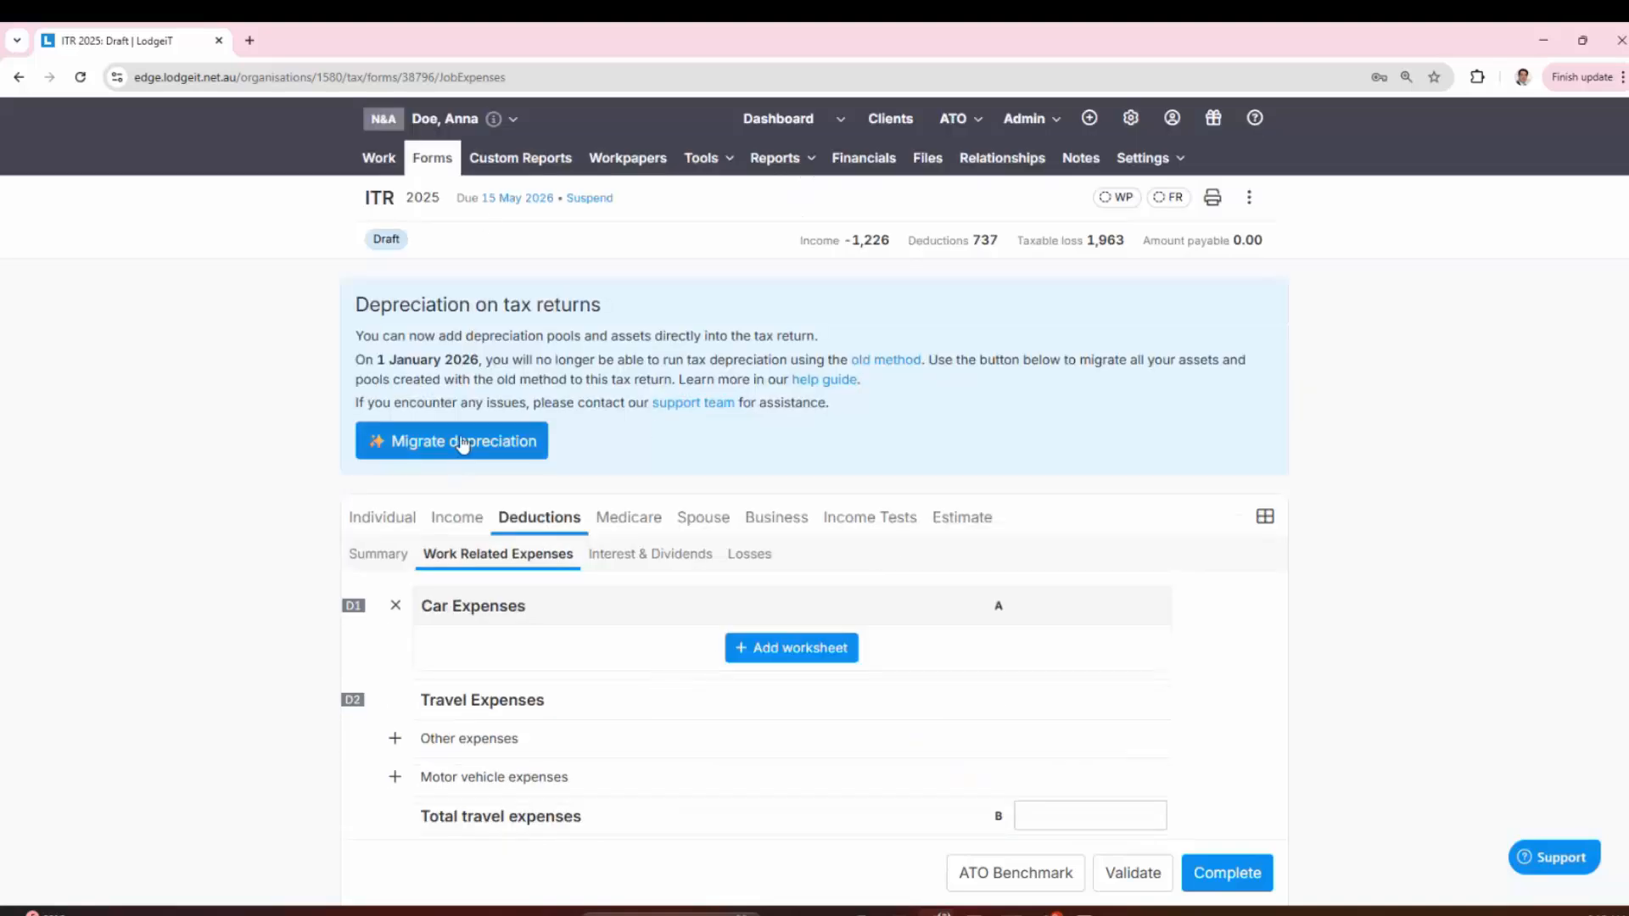
# Step: Migrate the old-method depreciation assets and pools into the tax return and dismiss the migration results
pyautogui.click(462, 441)
pyautogui.click(950, 557)
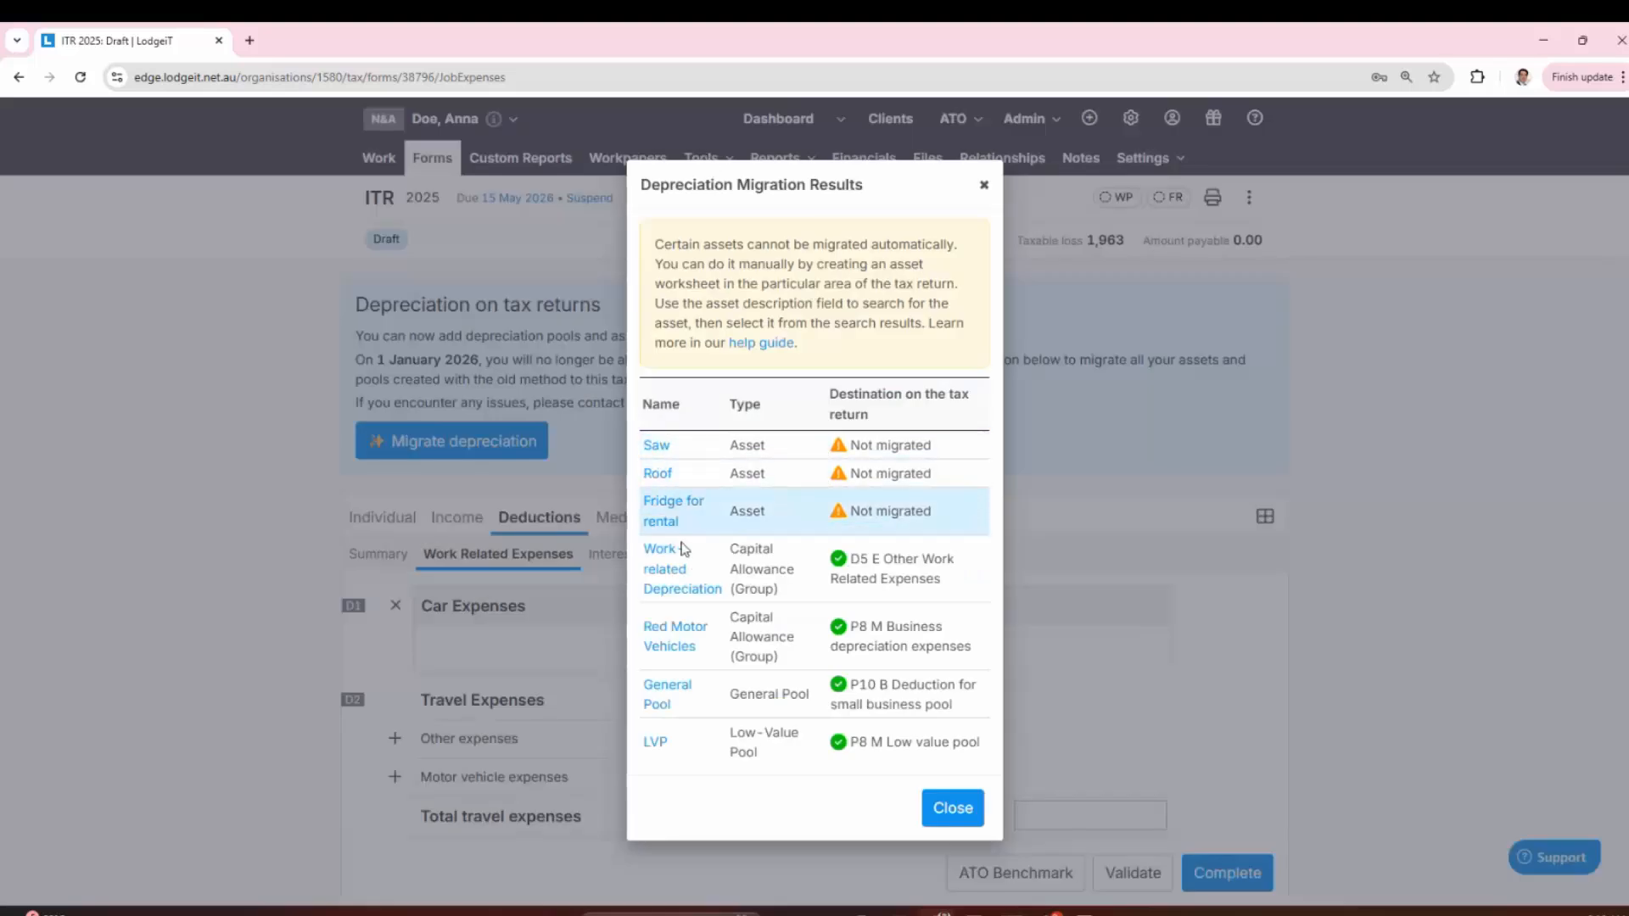
pyautogui.click(953, 816)
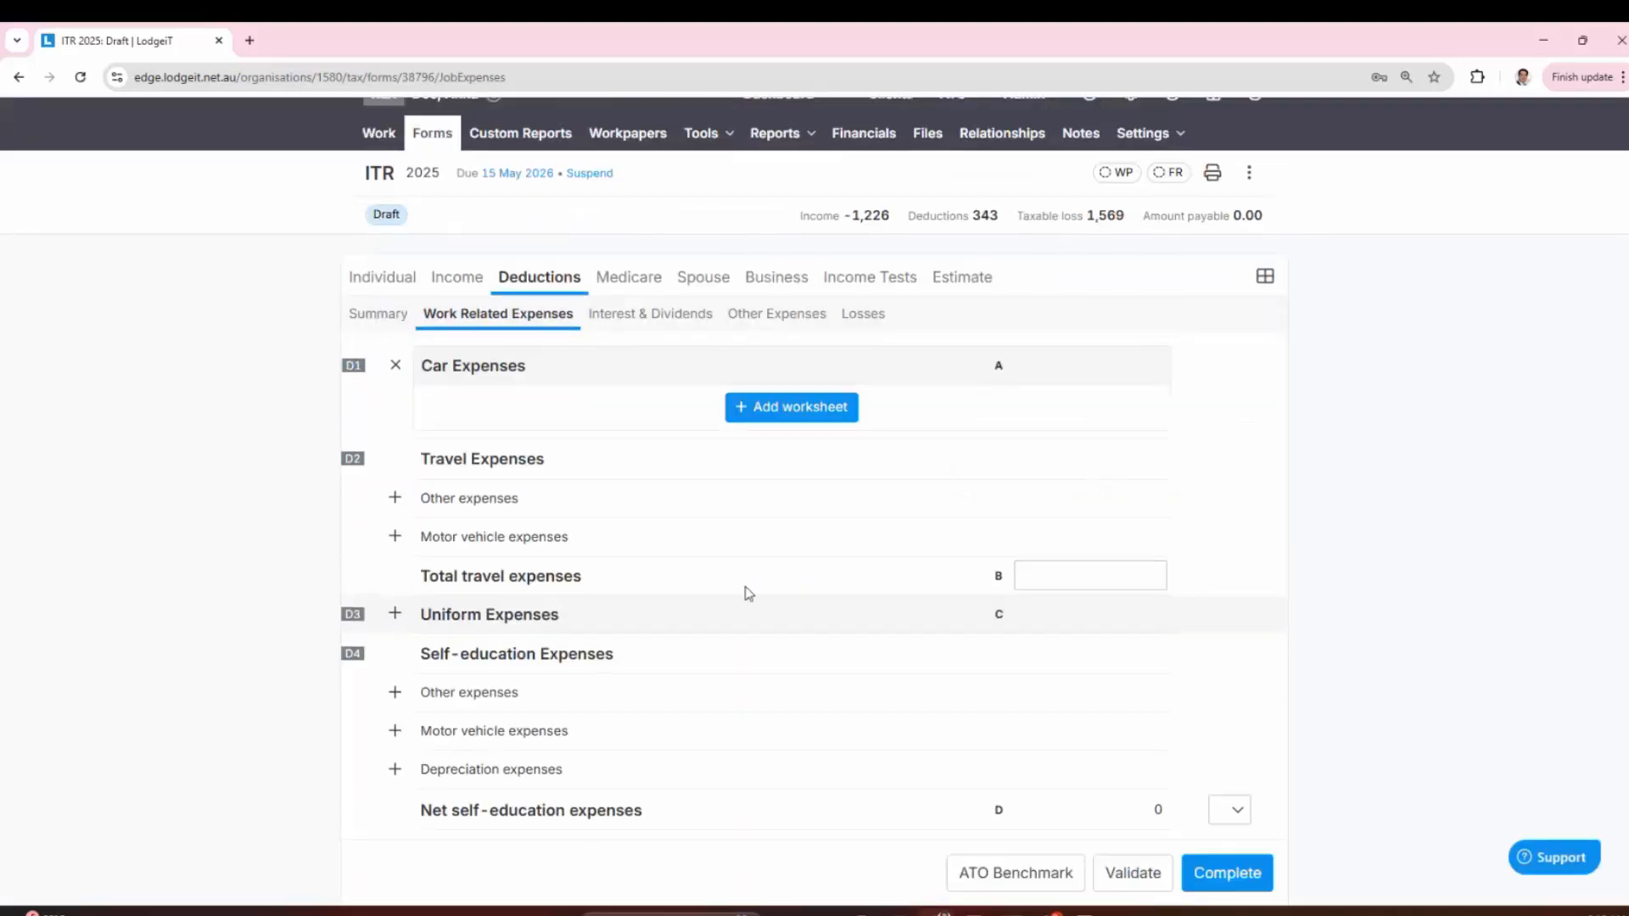
# Step: Expand the D5 depreciation expenses to review the migrated assets, and look over the list of sections available for the return
pyautogui.scroll(-5, 660, 526)
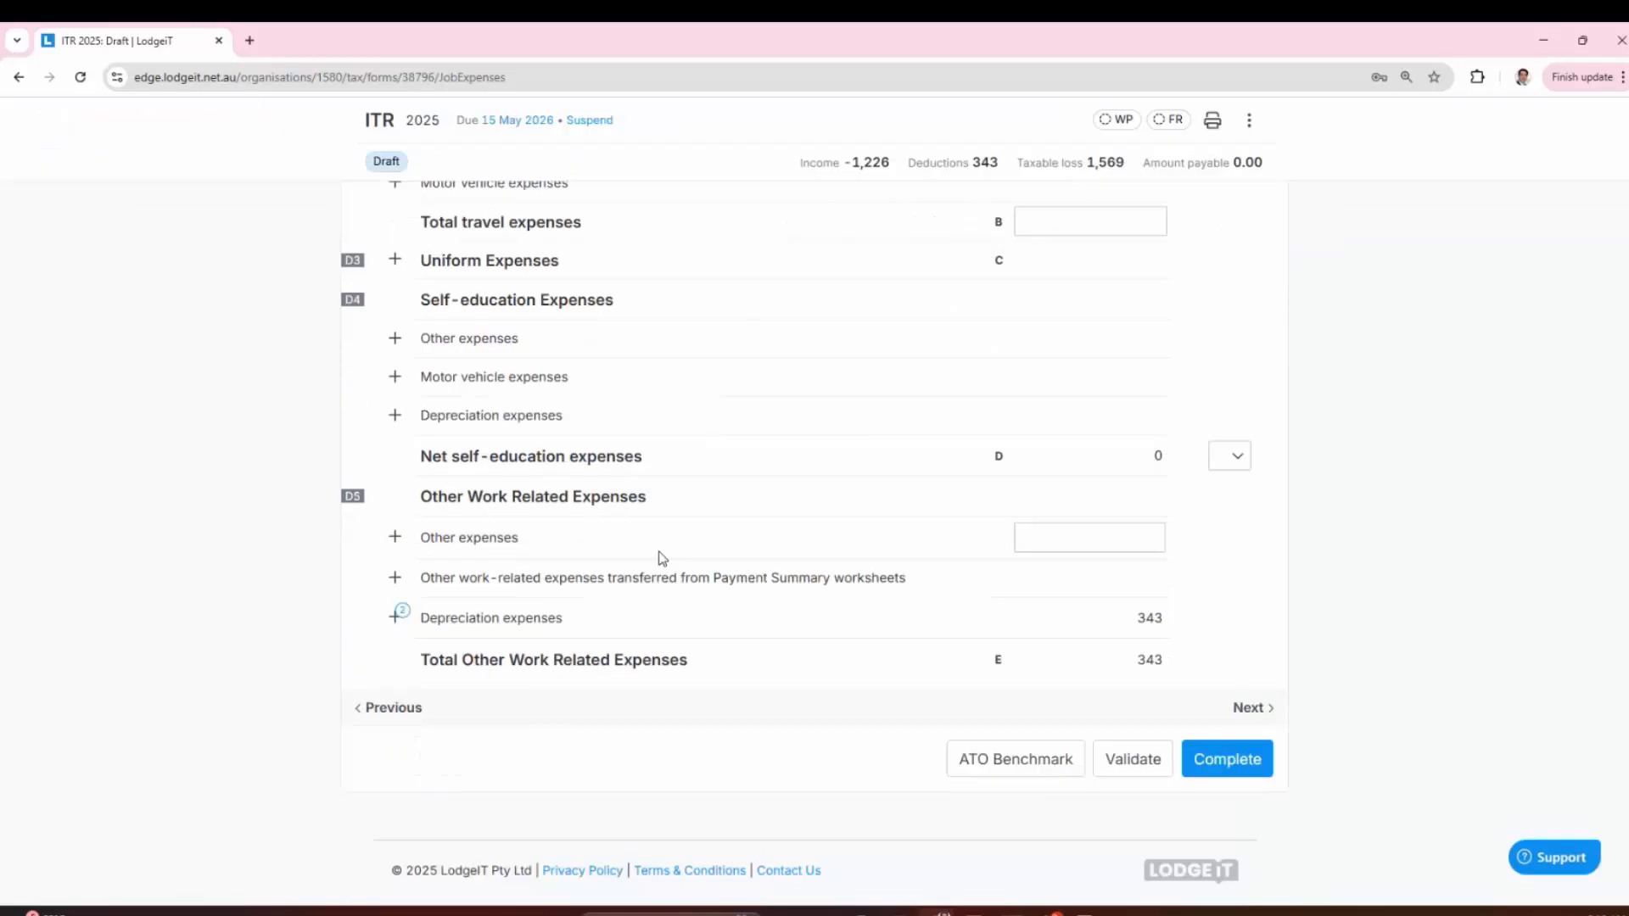
pyautogui.click(532, 628)
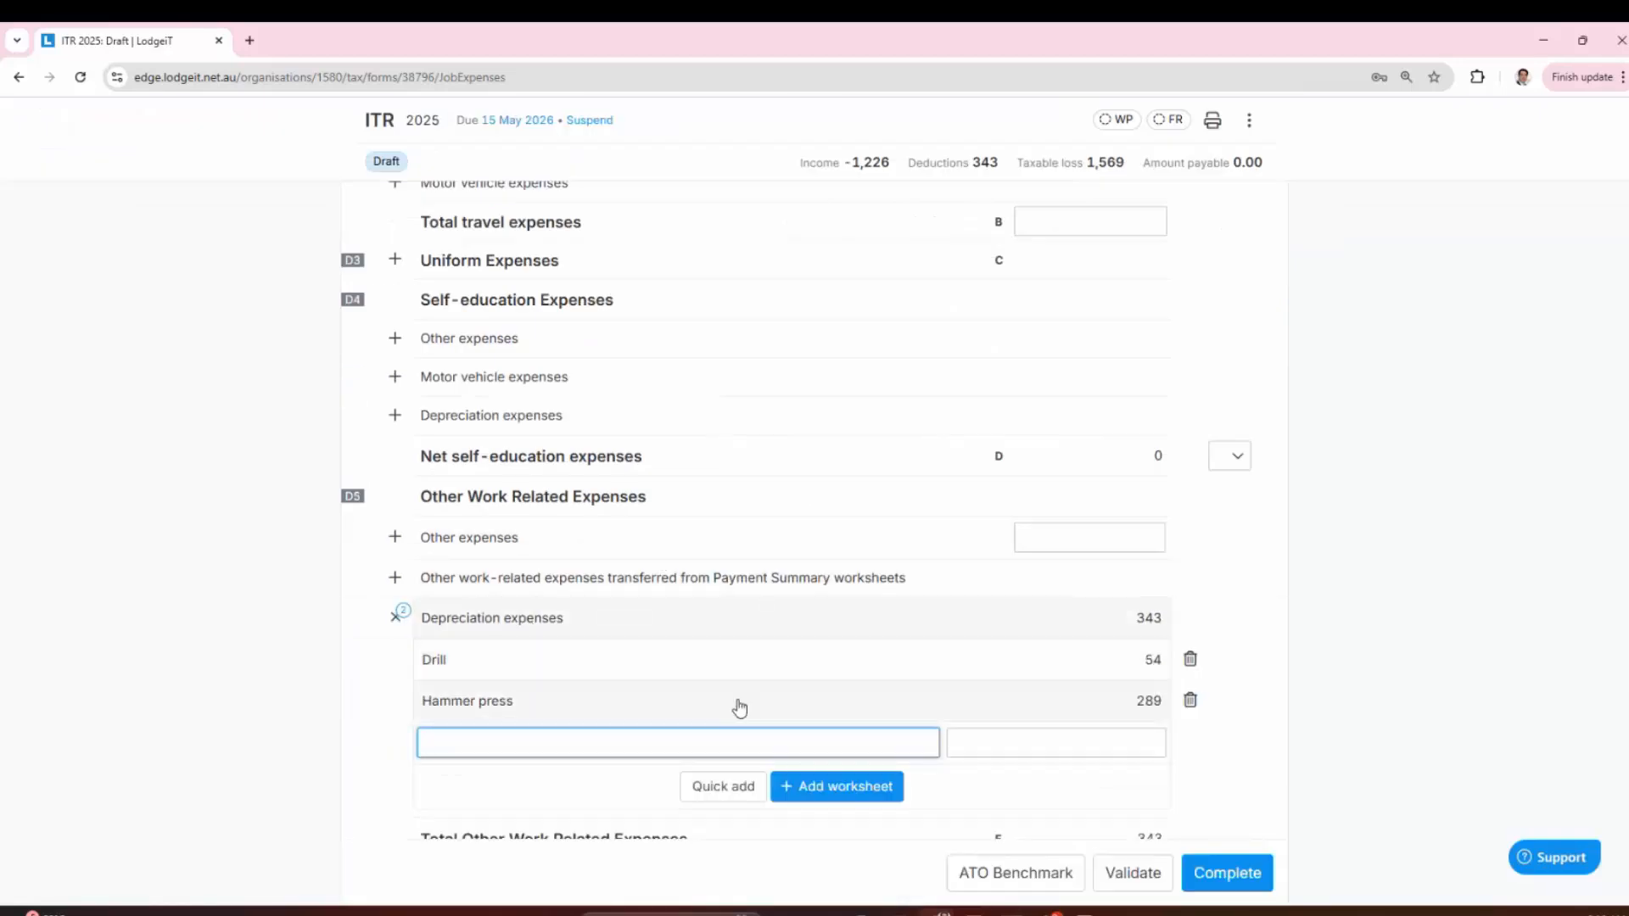
pyautogui.scroll(-3, 739, 707)
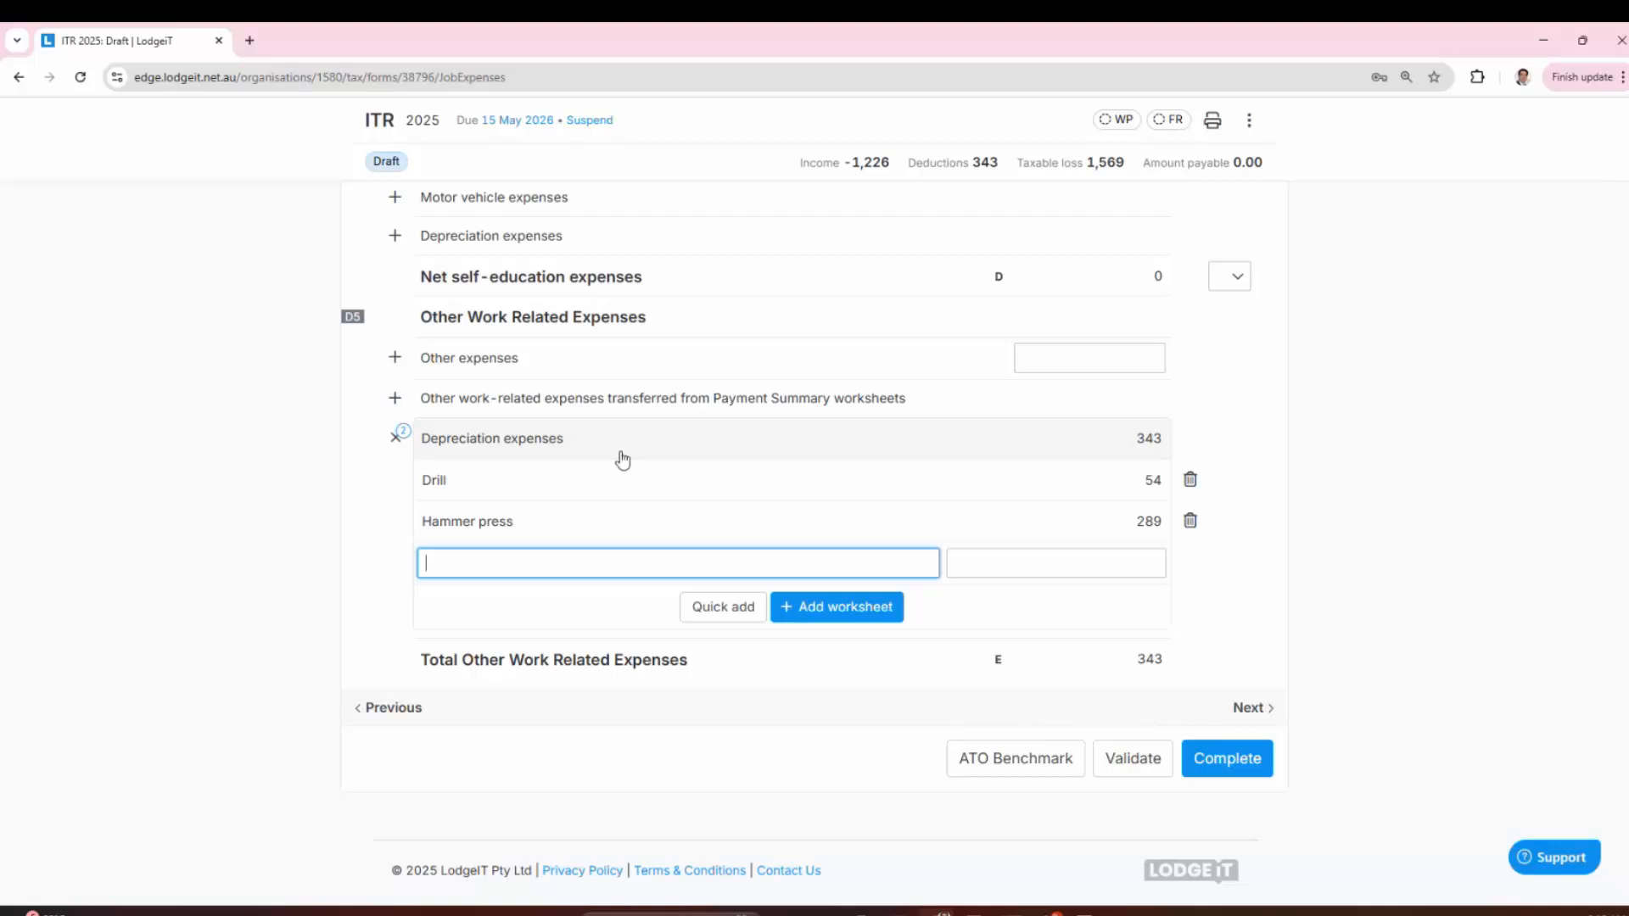
pyautogui.scroll(5, 670, 559)
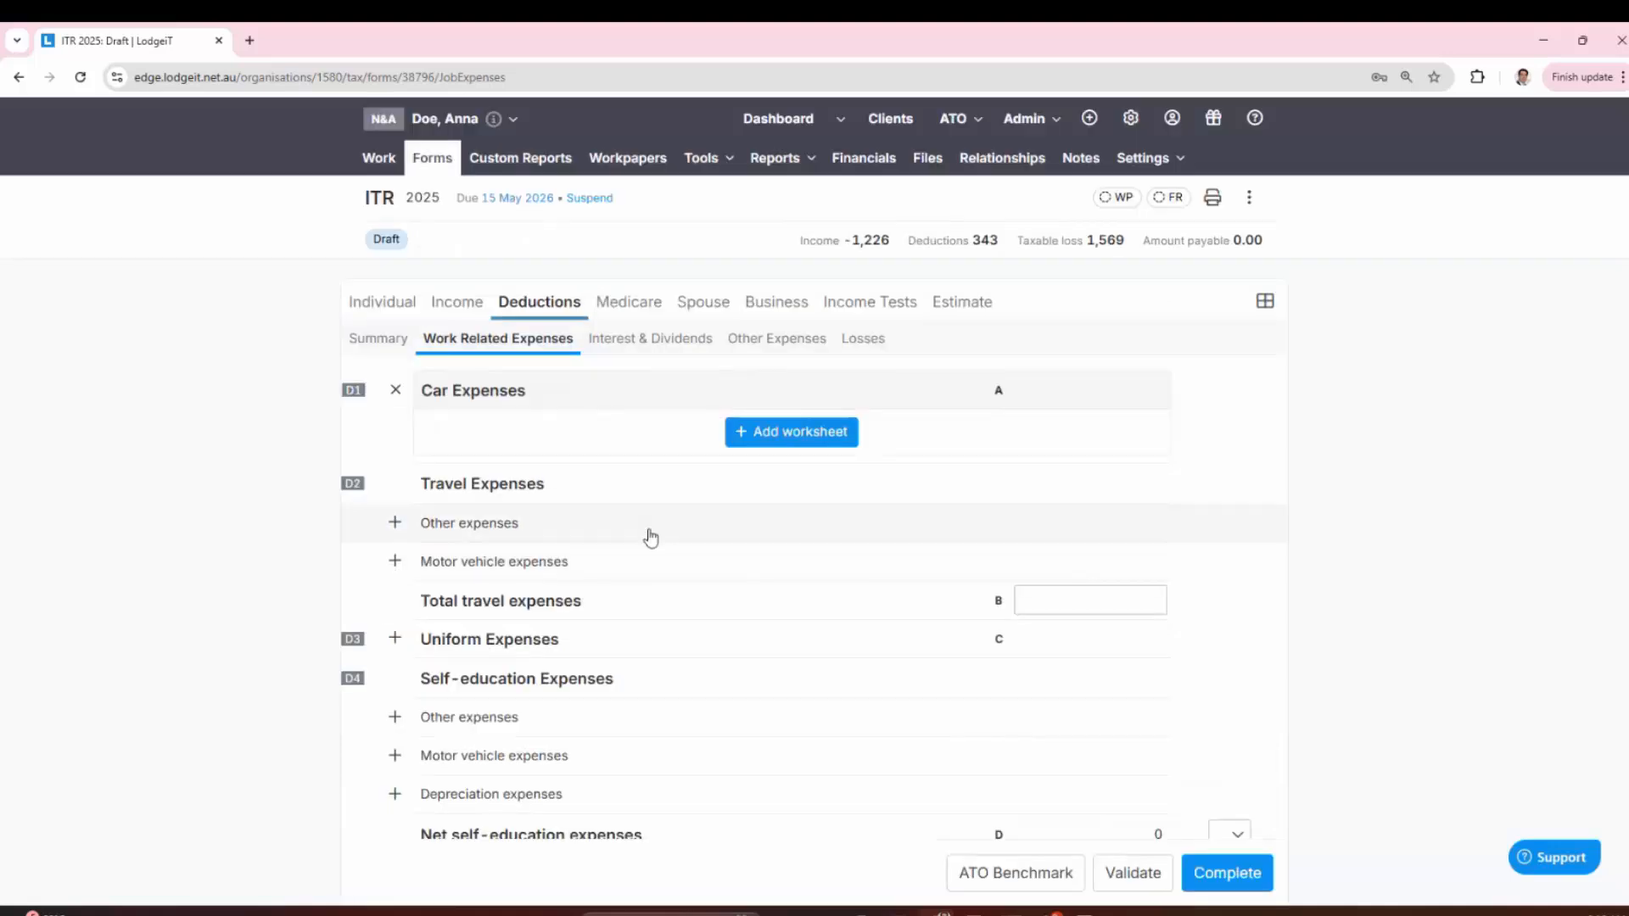
pyautogui.scroll(-7, 647, 534)
pyautogui.scroll(7, 717, 600)
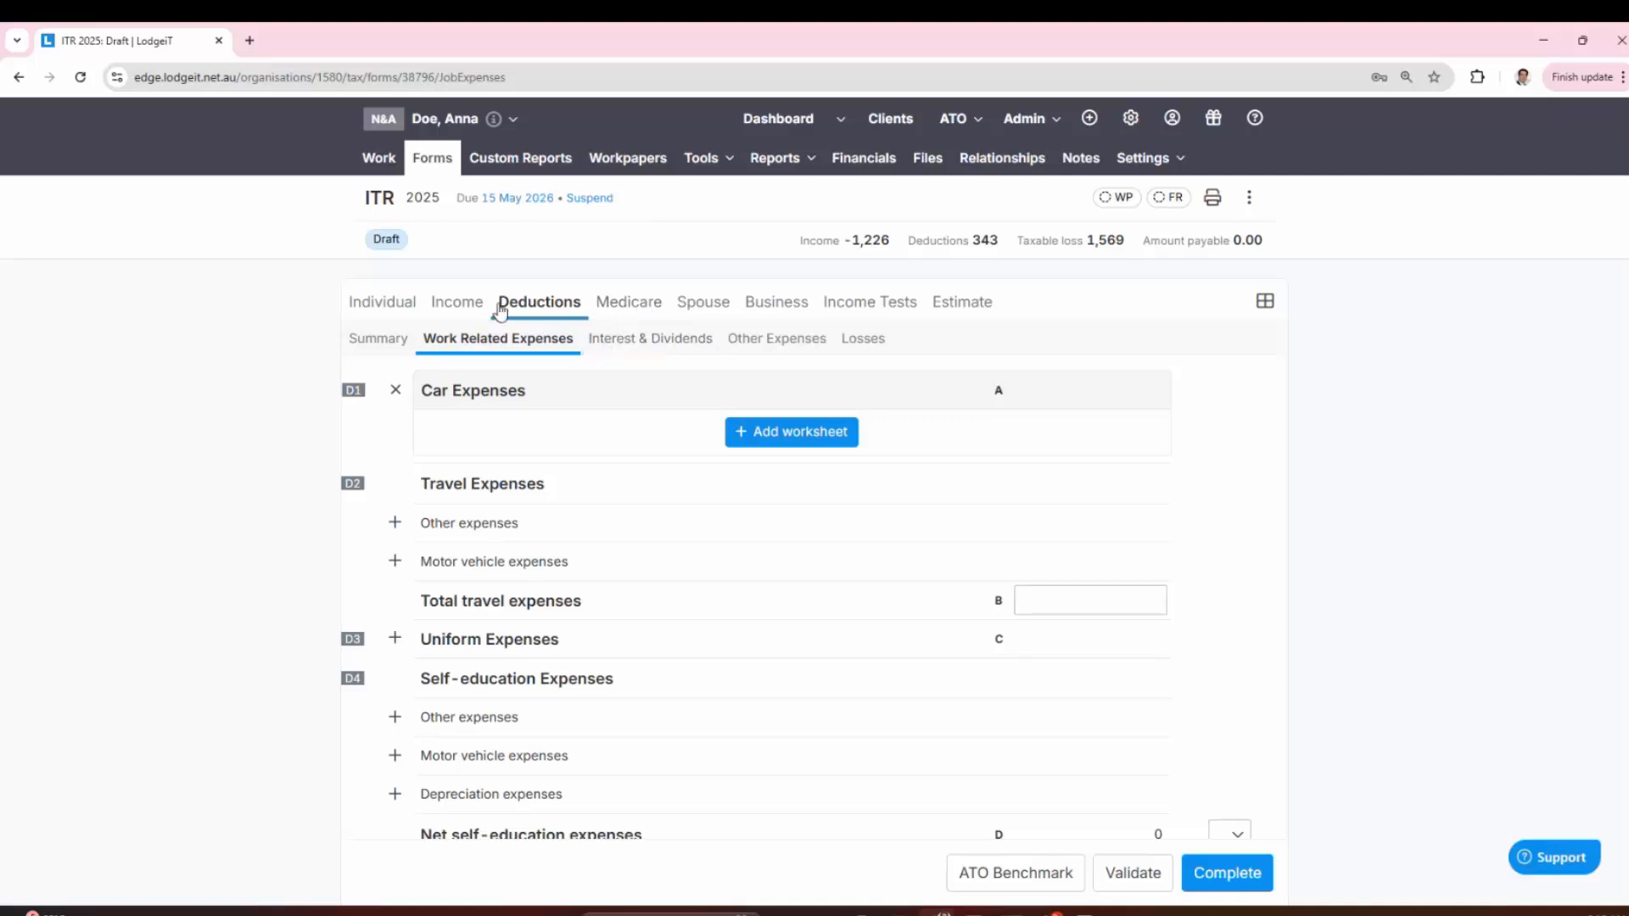
pyautogui.click(1262, 310)
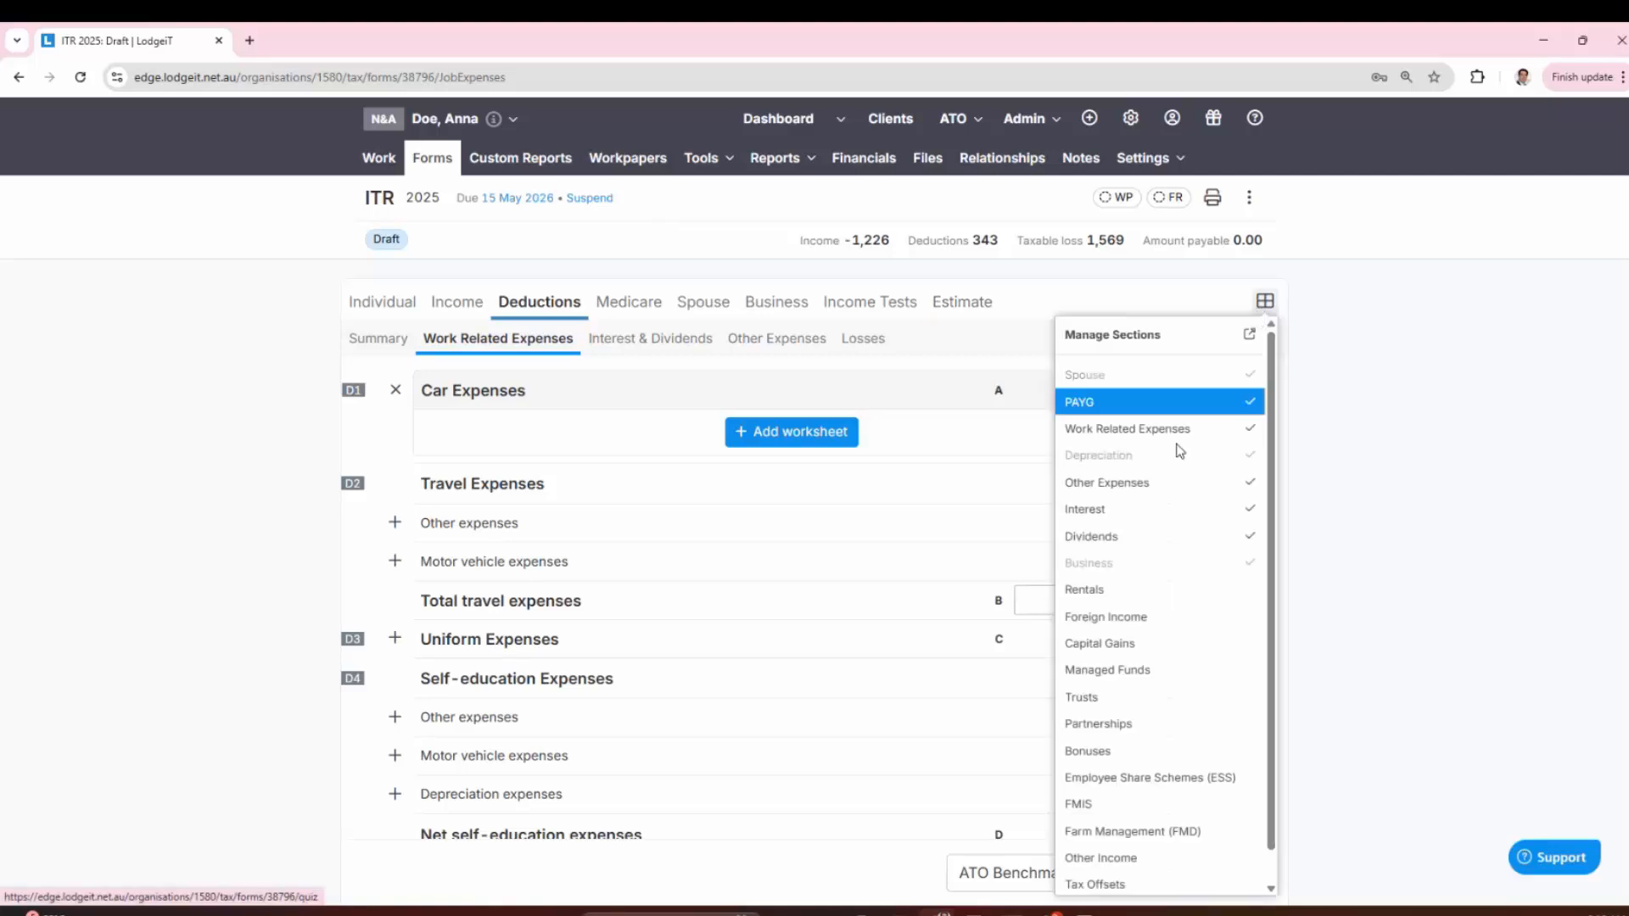
pyautogui.click(1341, 704)
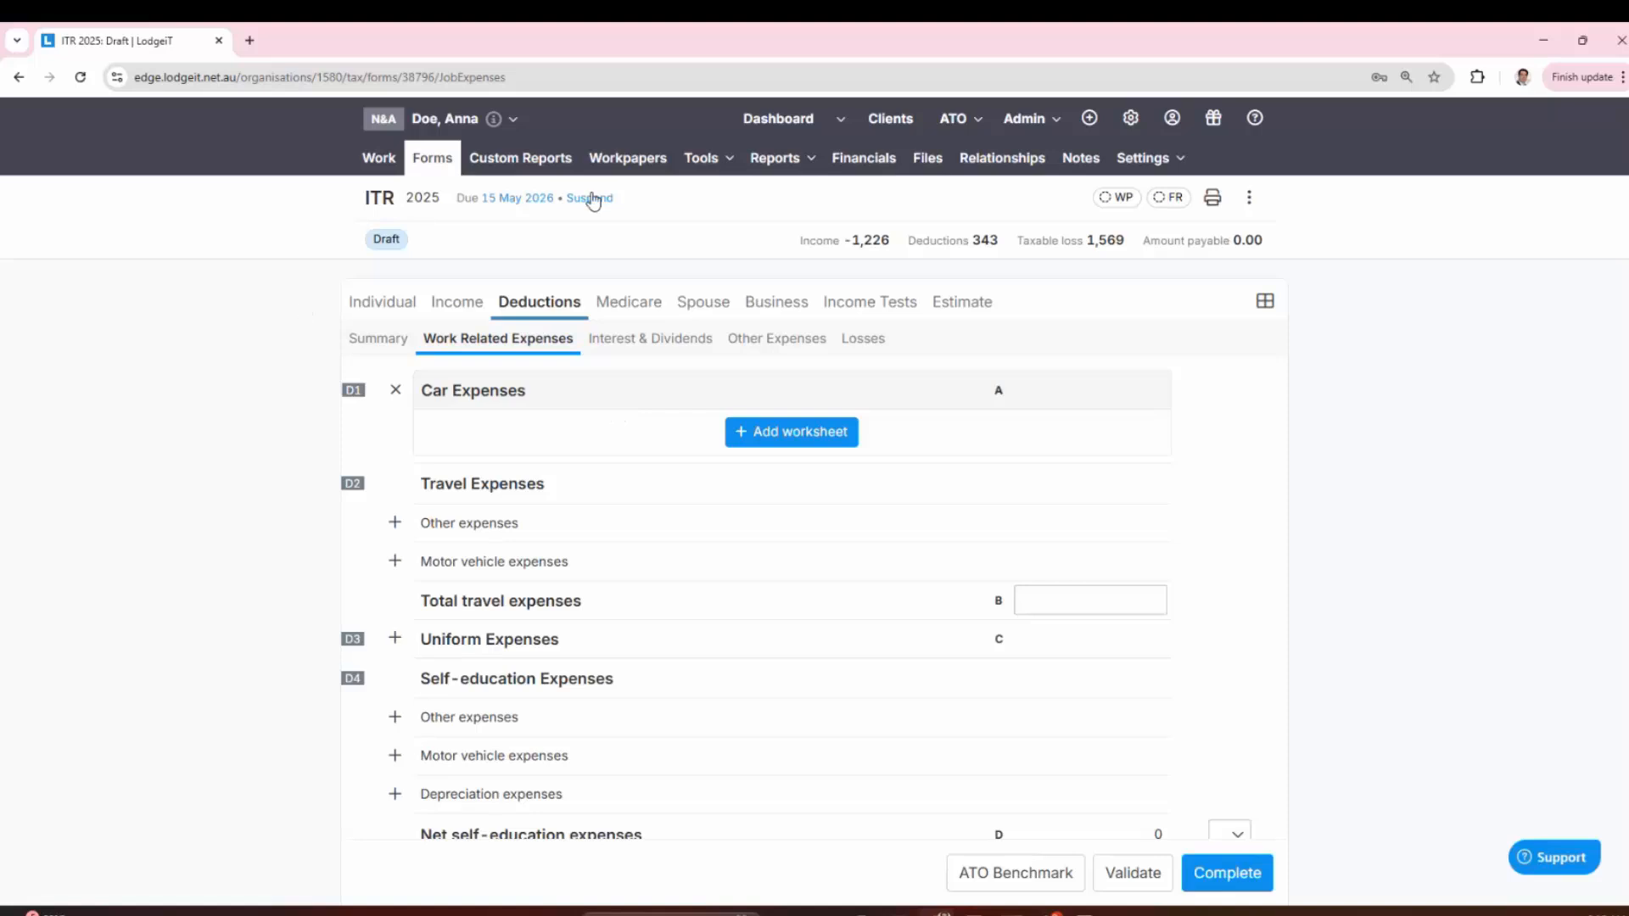
# Step: Bring another client's draft 2025 return into the browser window as a second tab and review its PAYG and dividend income
pyautogui.rightClick(456, 131)
pyautogui.click(509, 139)
pyautogui.moveTo(299, 36); pyautogui.dragTo(84, 204)
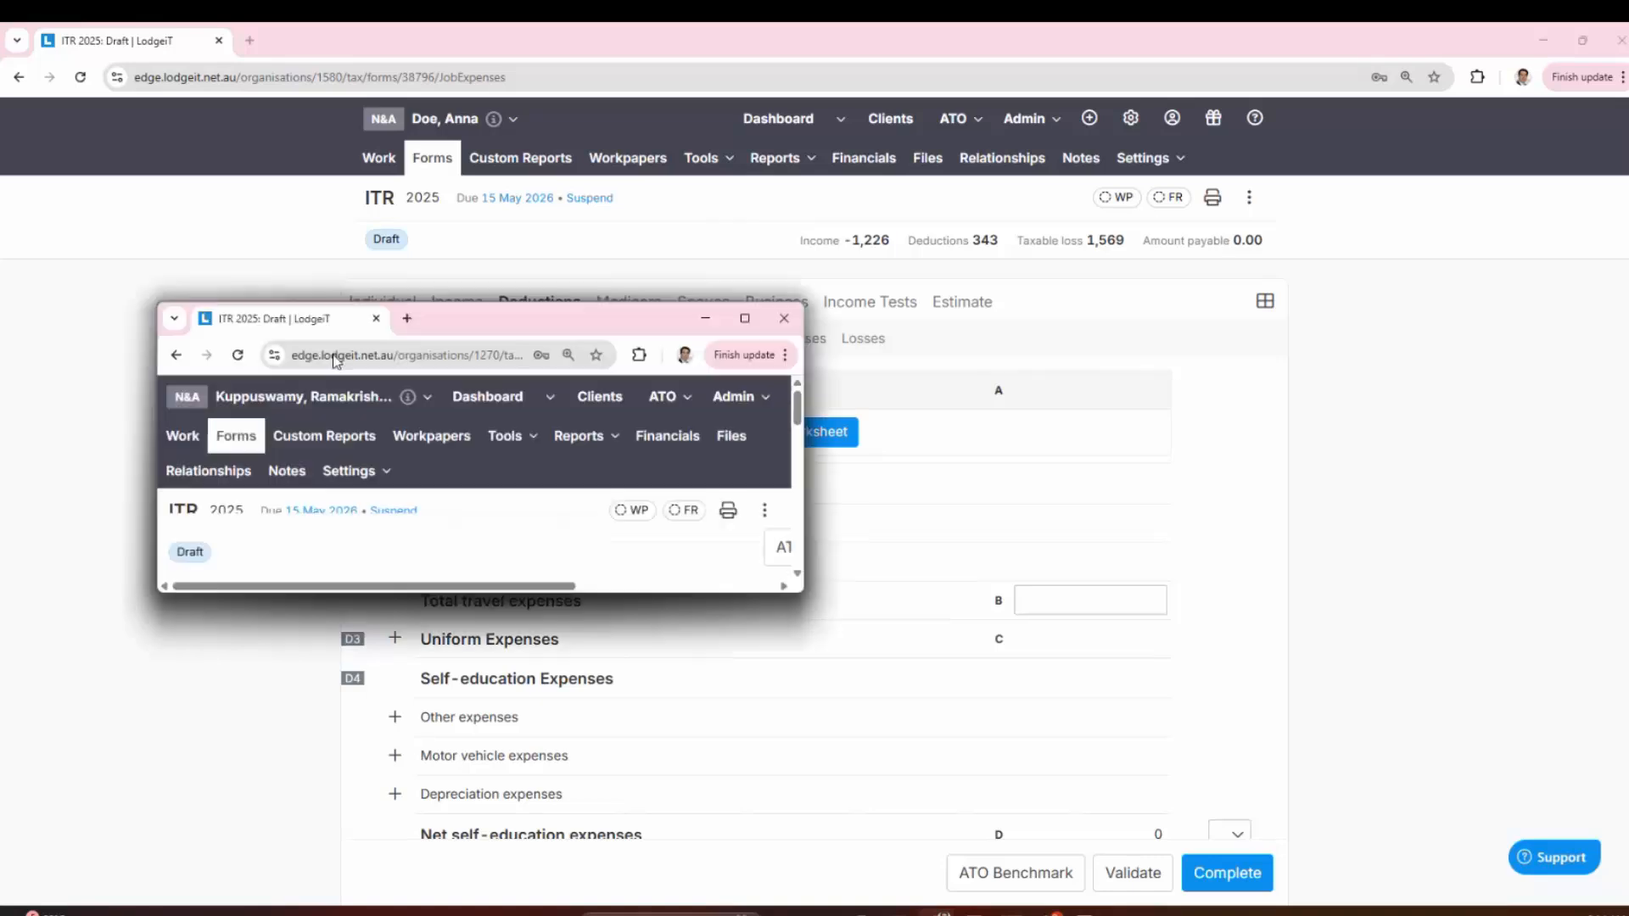
pyautogui.moveTo(335, 360); pyautogui.dragTo(340, 41)
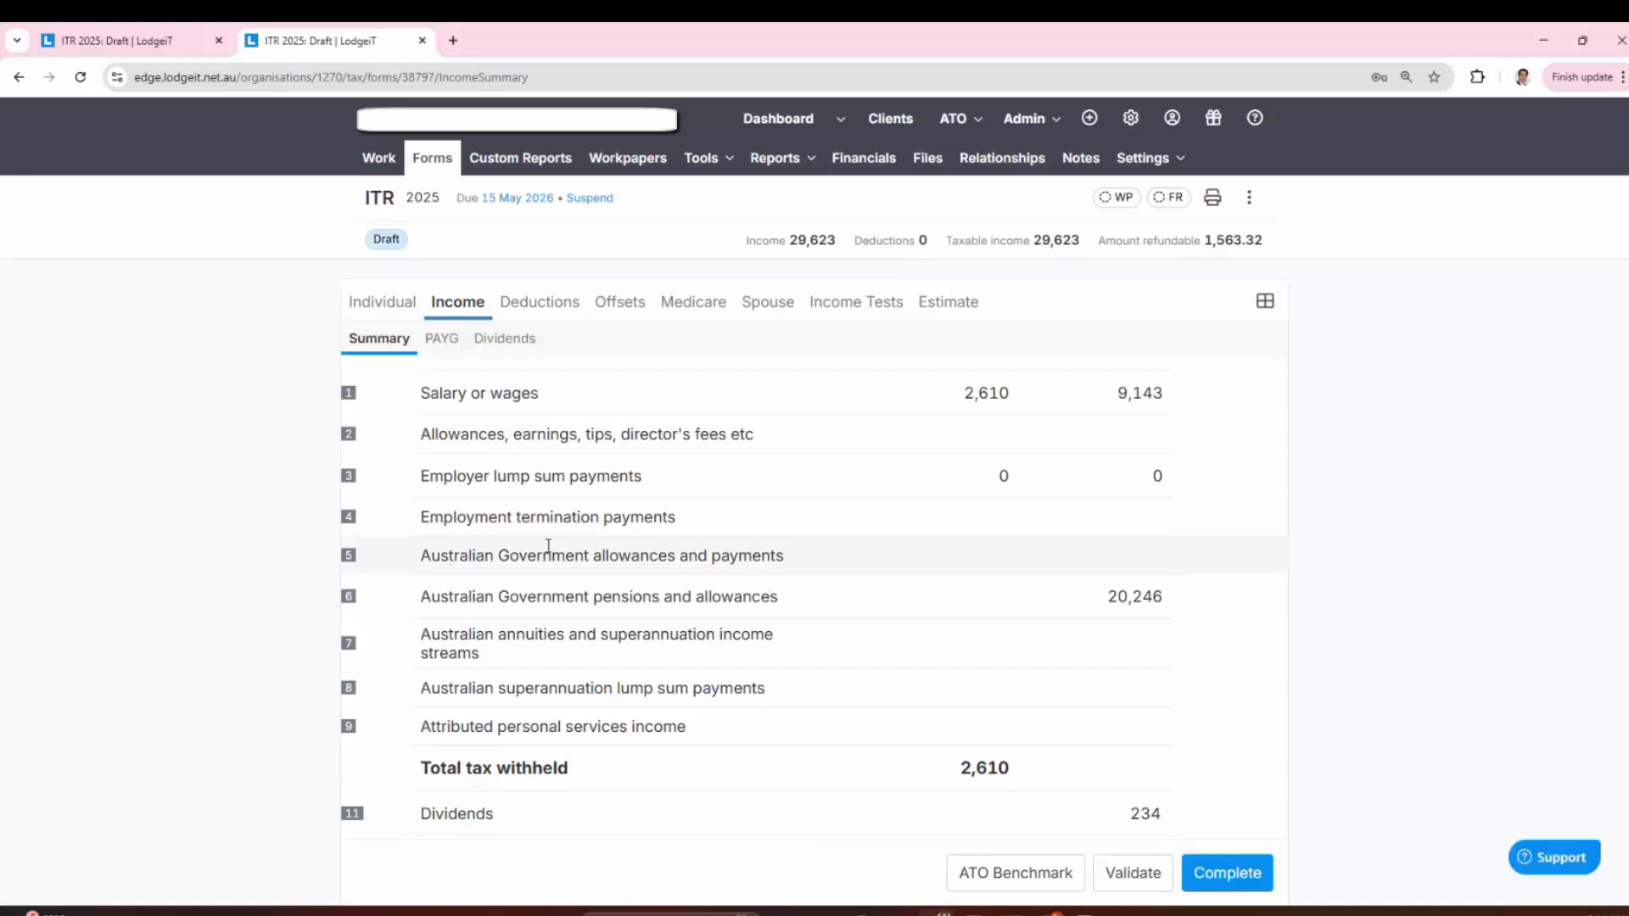
pyautogui.click(441, 338)
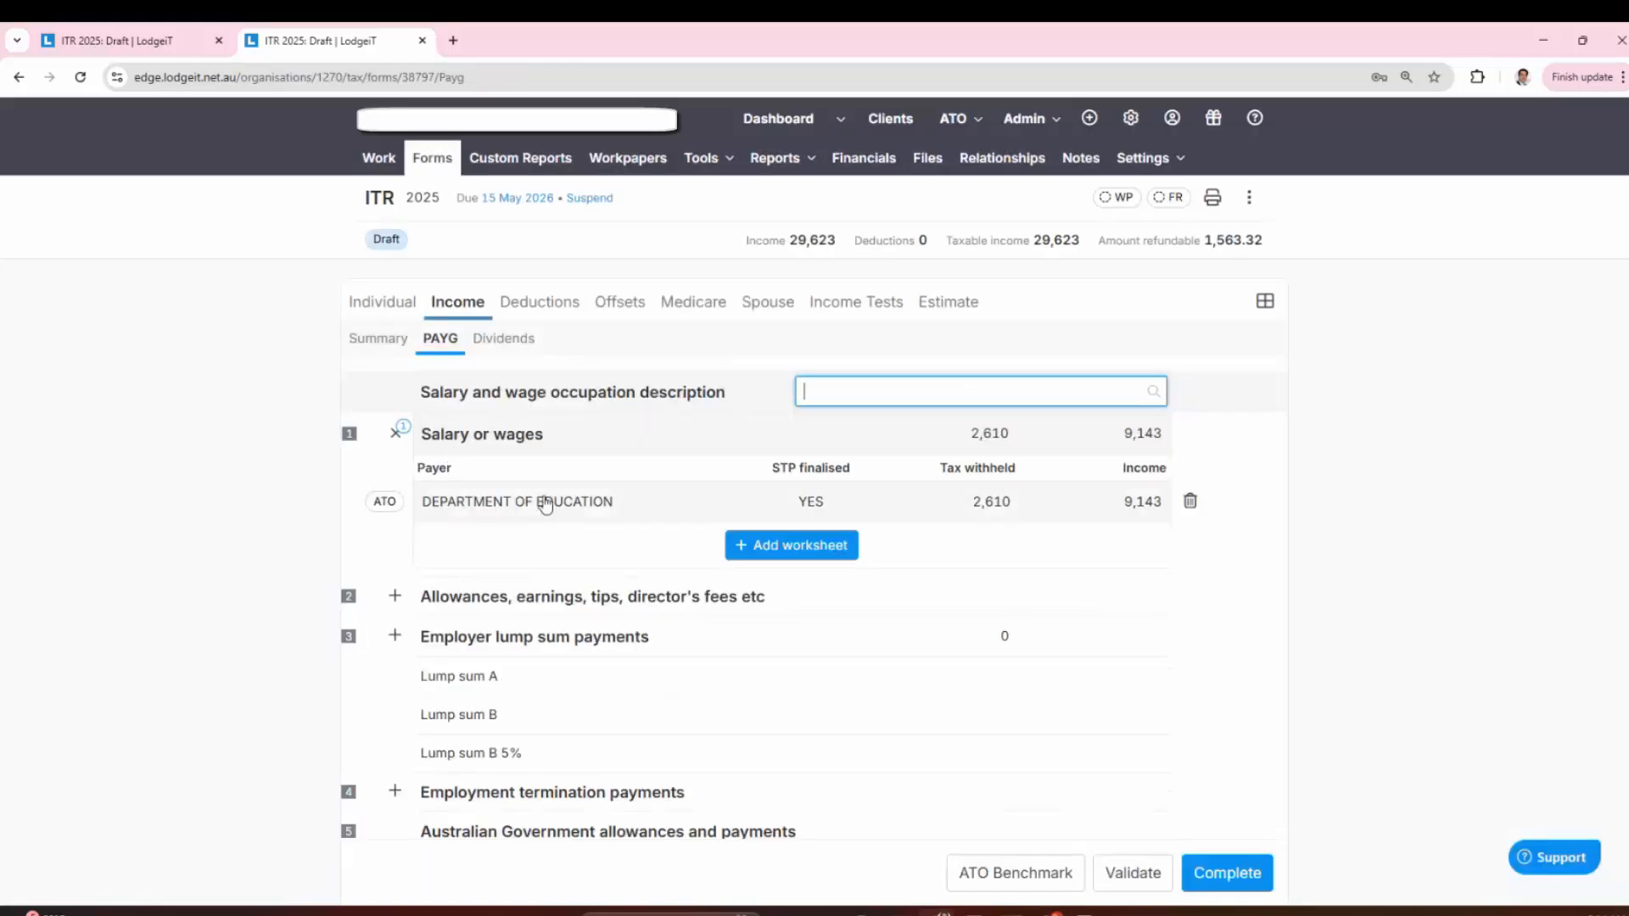
pyautogui.click(497, 348)
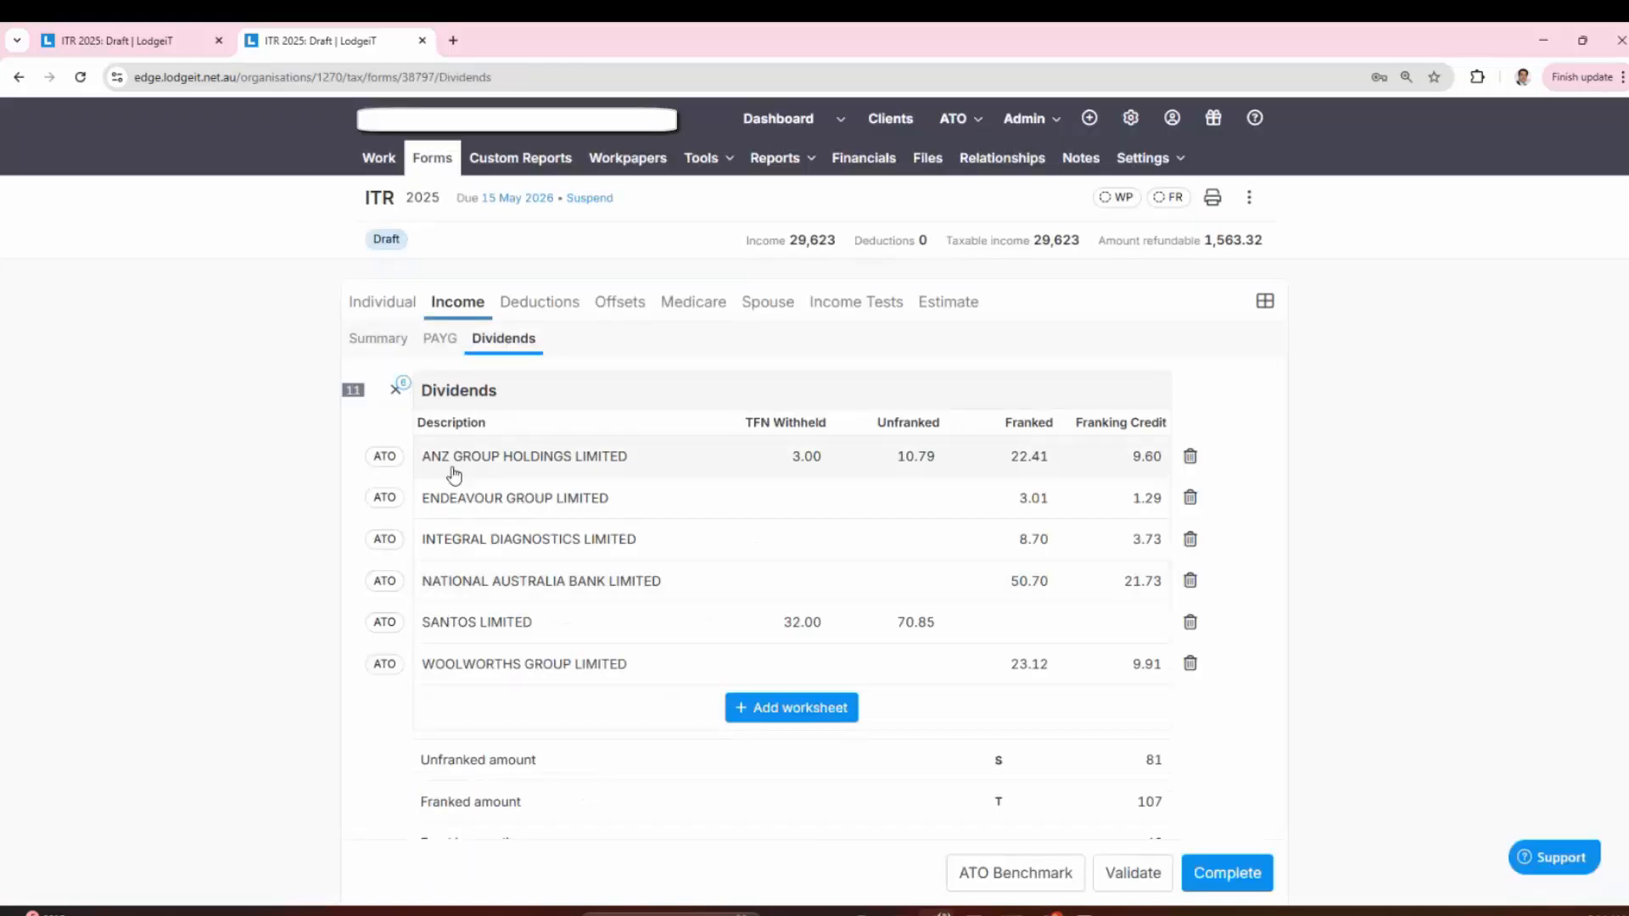
# Step: Validate the return and resolve its Medicare errors by setting whole-year private hospital cover to YES and tax code A on both HBF policies
pyautogui.click(1114, 882)
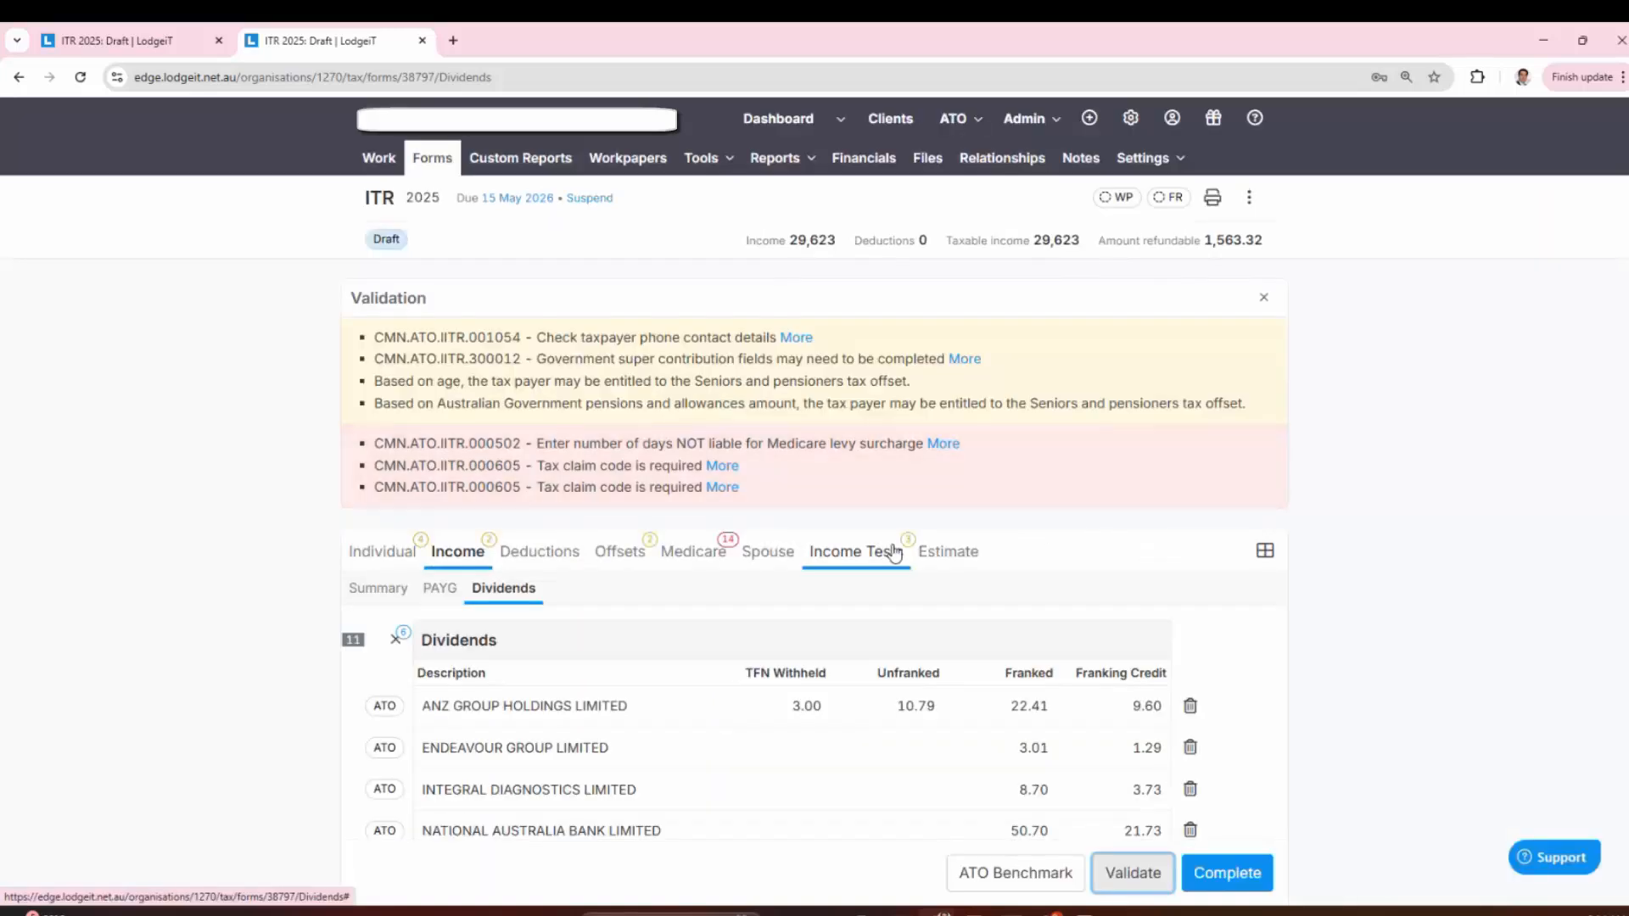
pyautogui.click(801, 447)
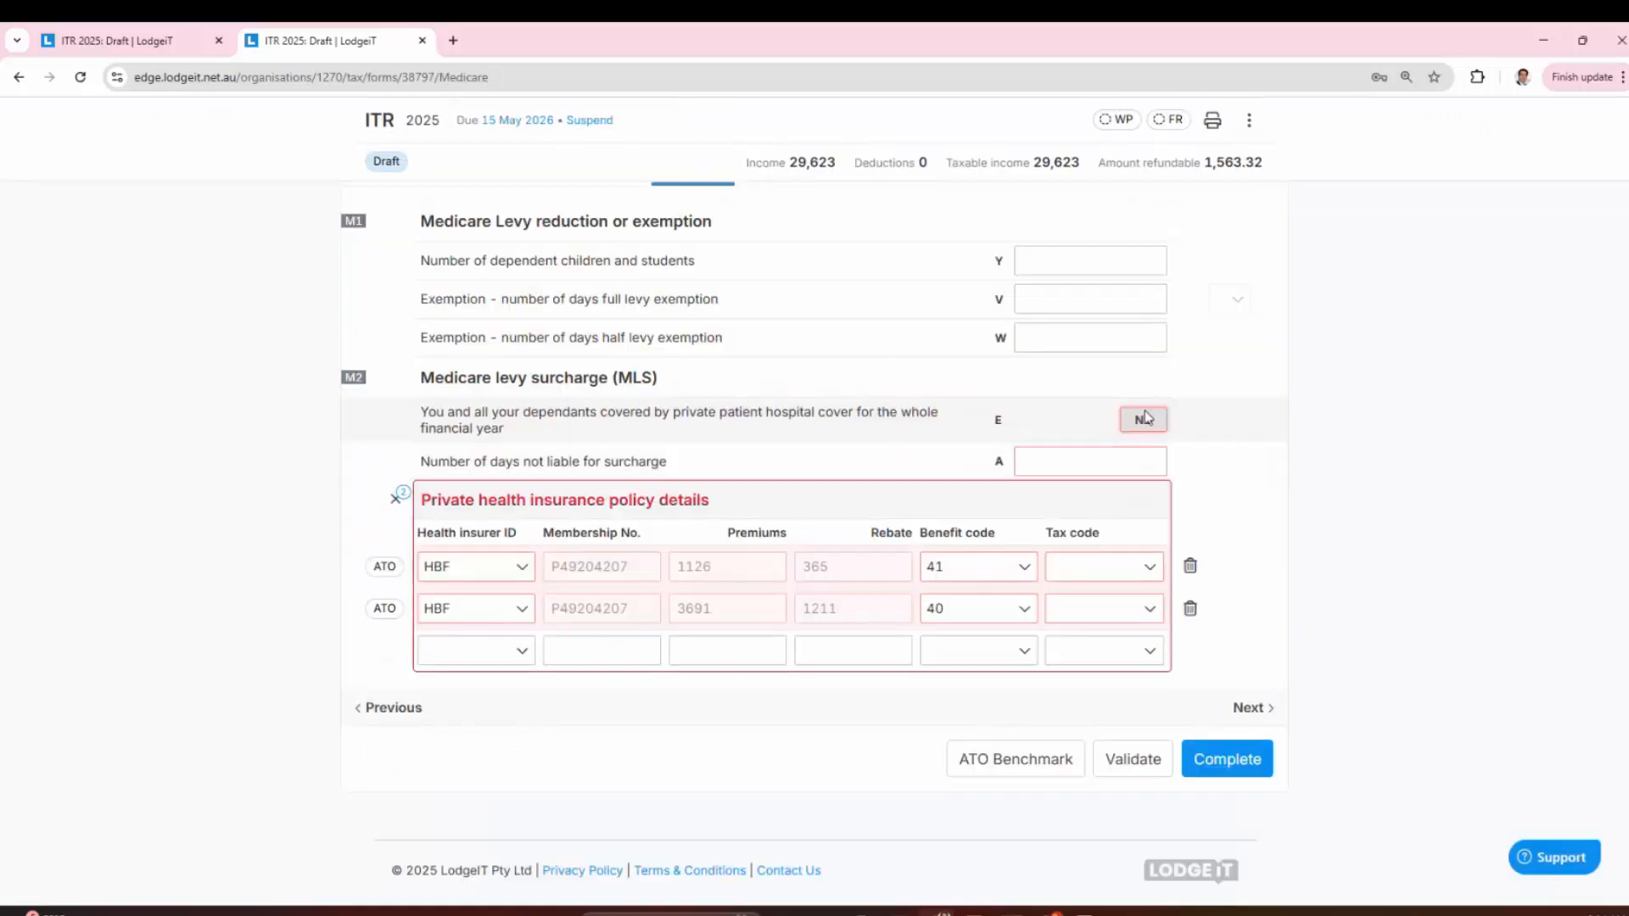
pyautogui.click(1144, 418)
pyautogui.click(1103, 566)
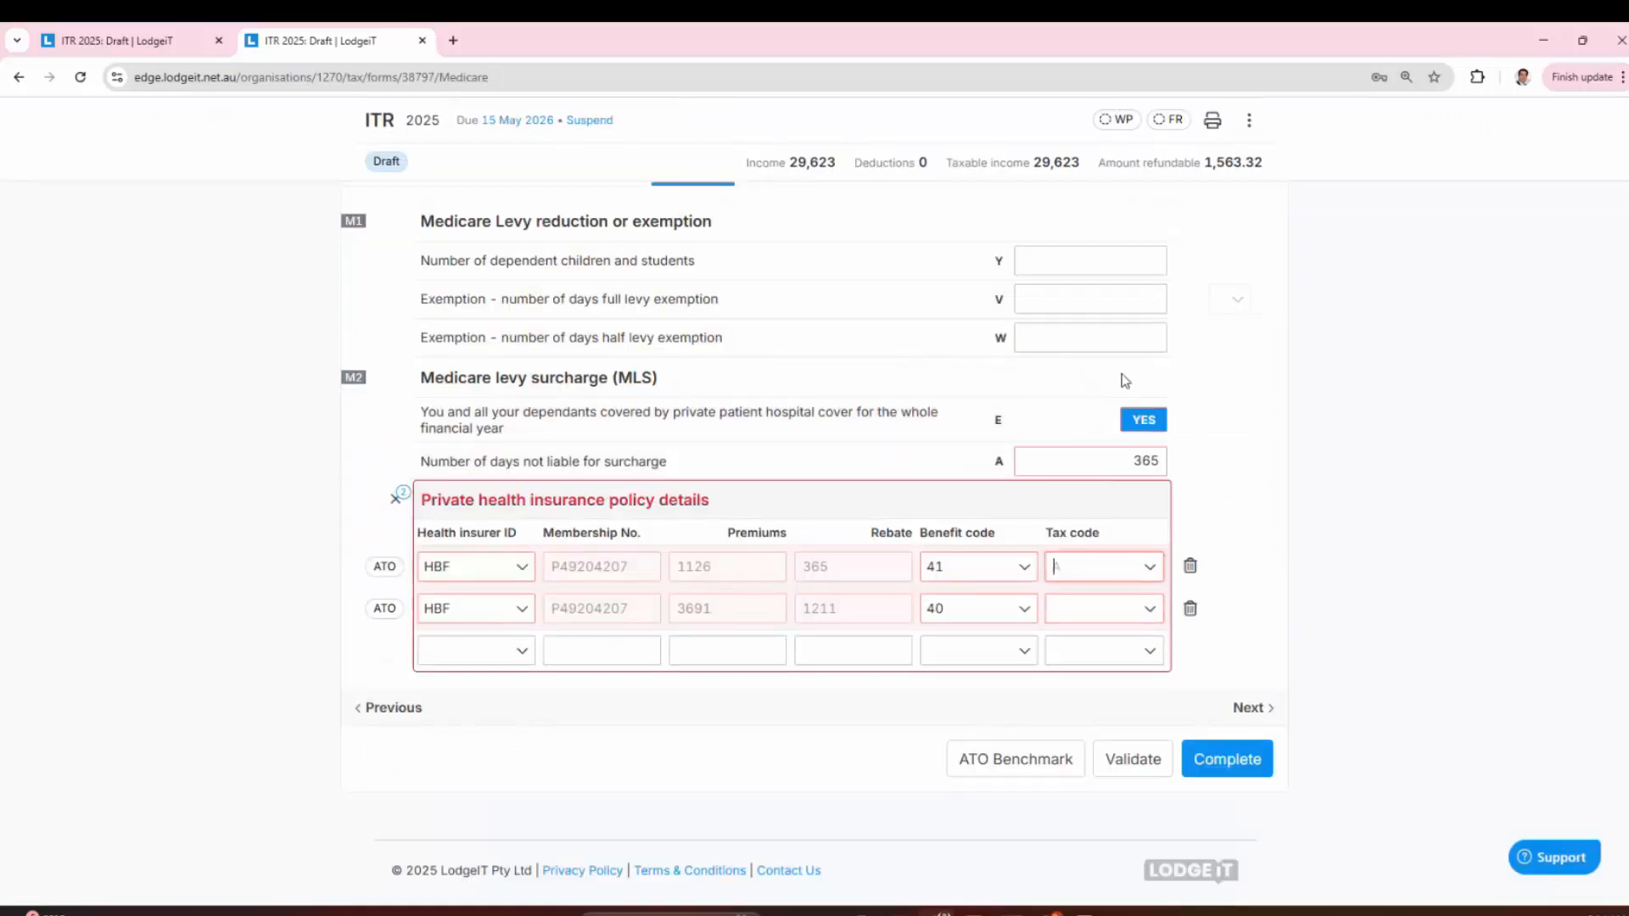
pyautogui.click(1103, 608)
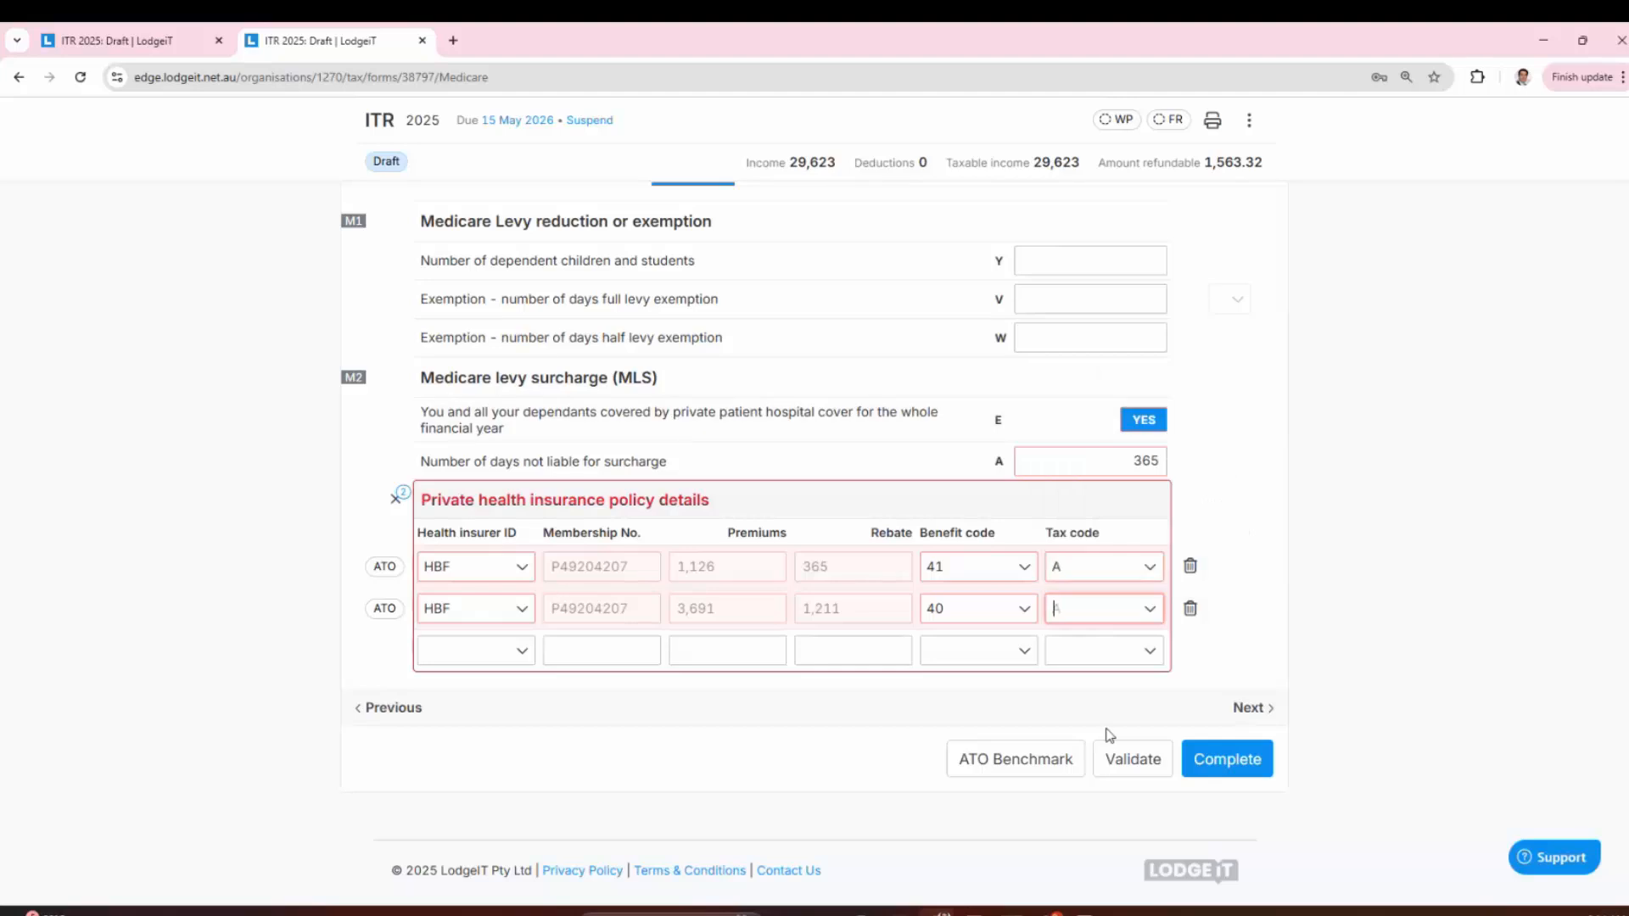
# Step: Revalidate the return and set the flagged salary and wage occupation description to Drama teacher - private
pyautogui.click(1125, 758)
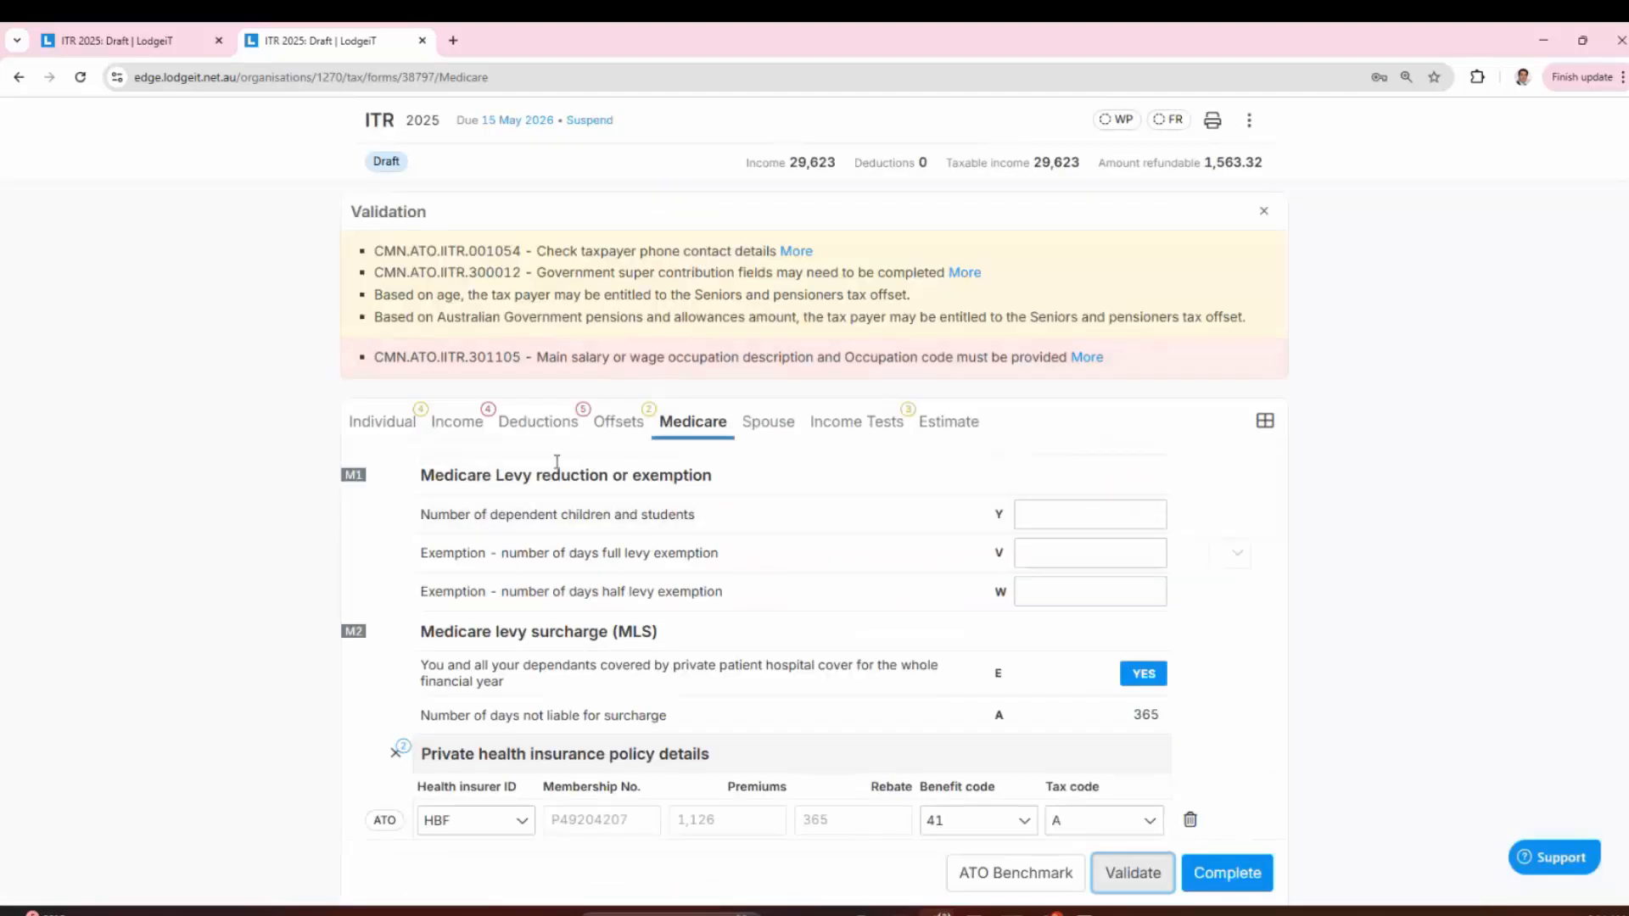
pyautogui.click(694, 363)
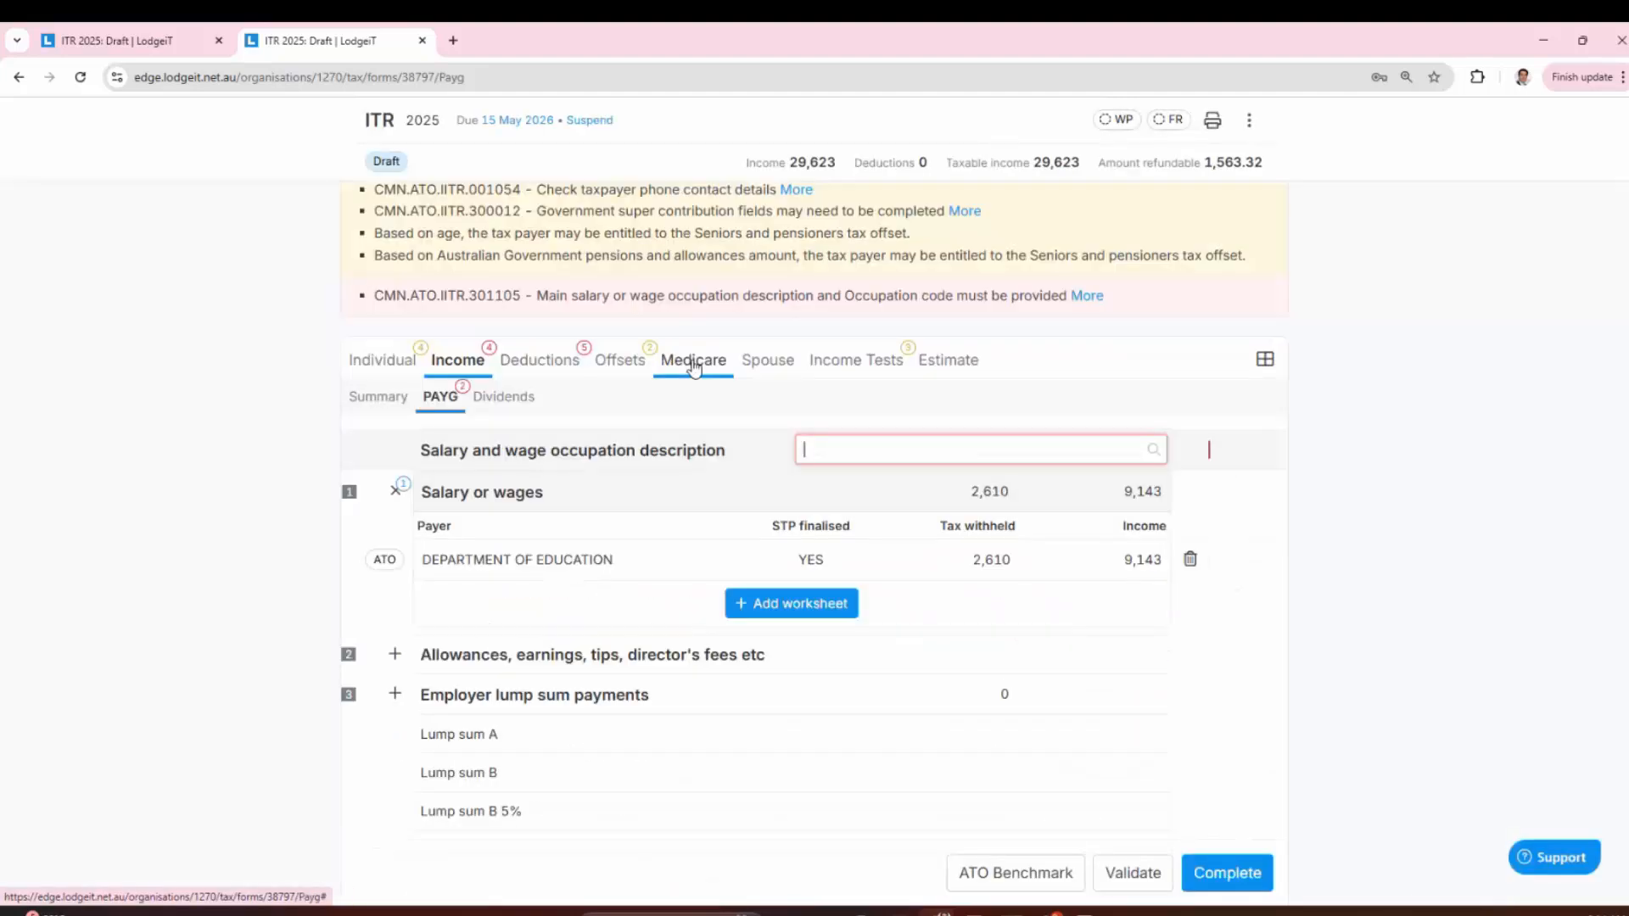
pyautogui.moveTo(991, 319)
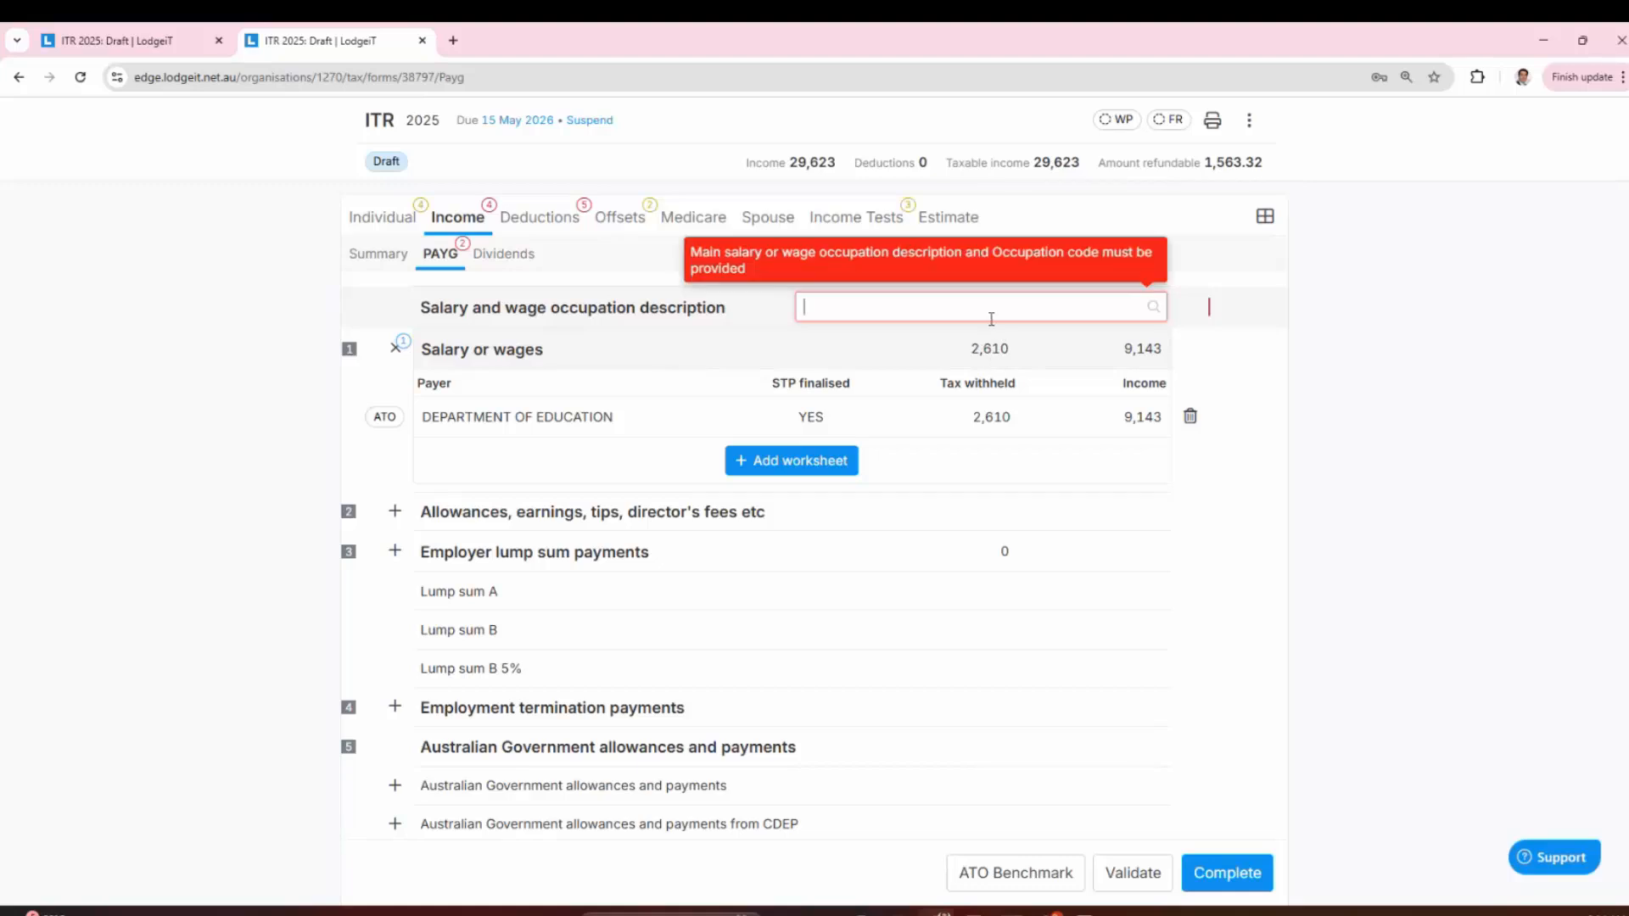
pyautogui.write('teach')
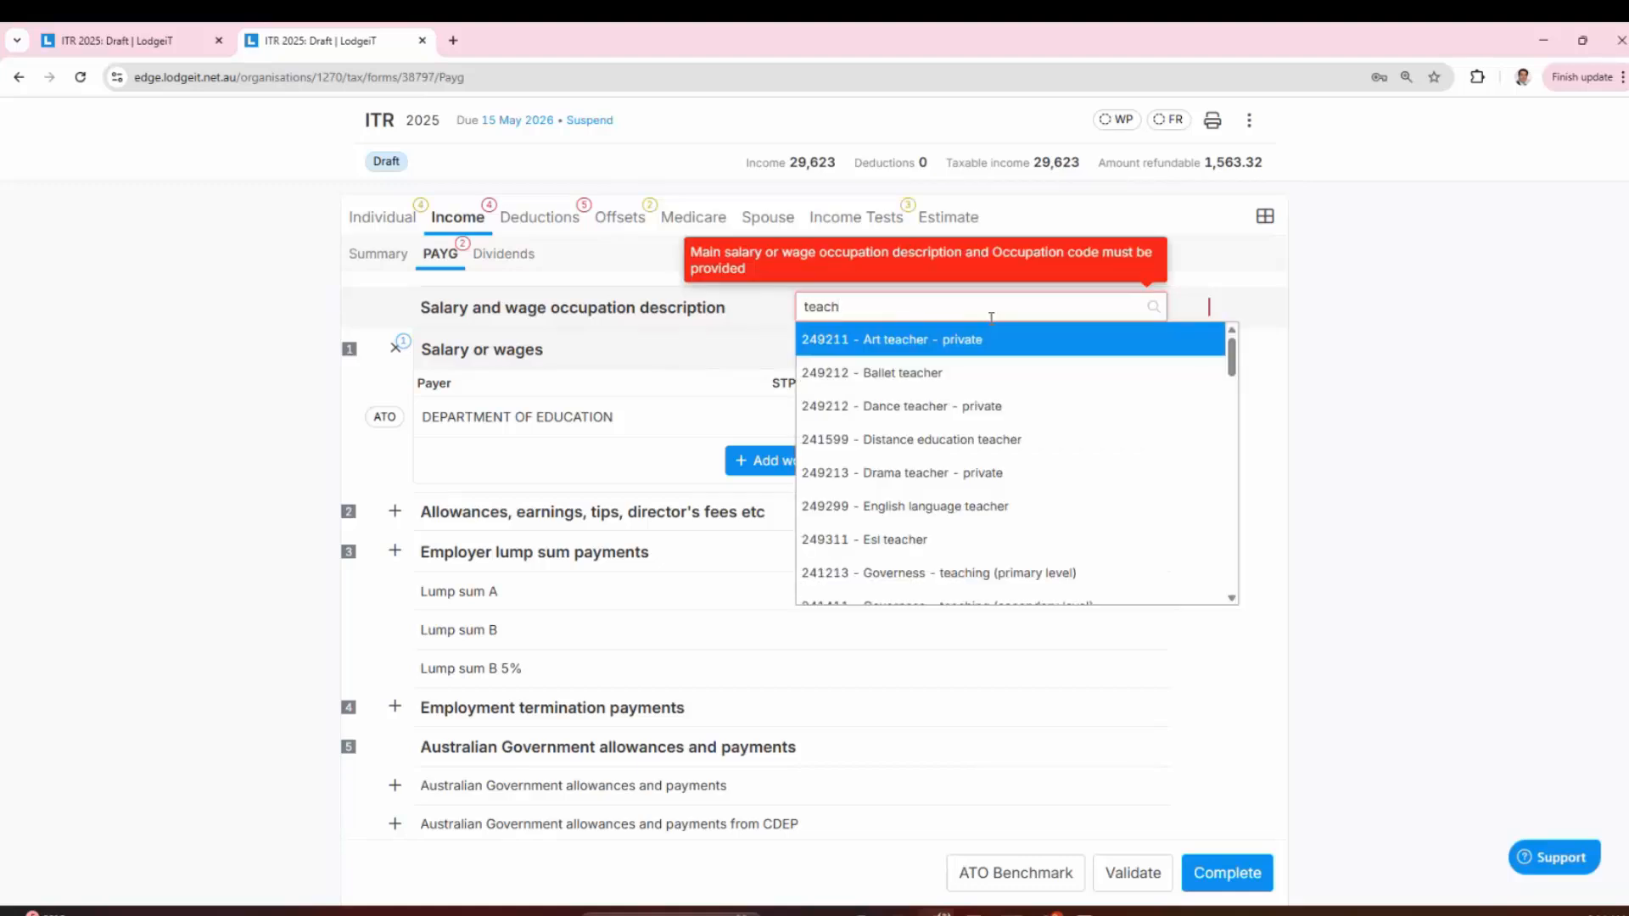
pyautogui.click(928, 469)
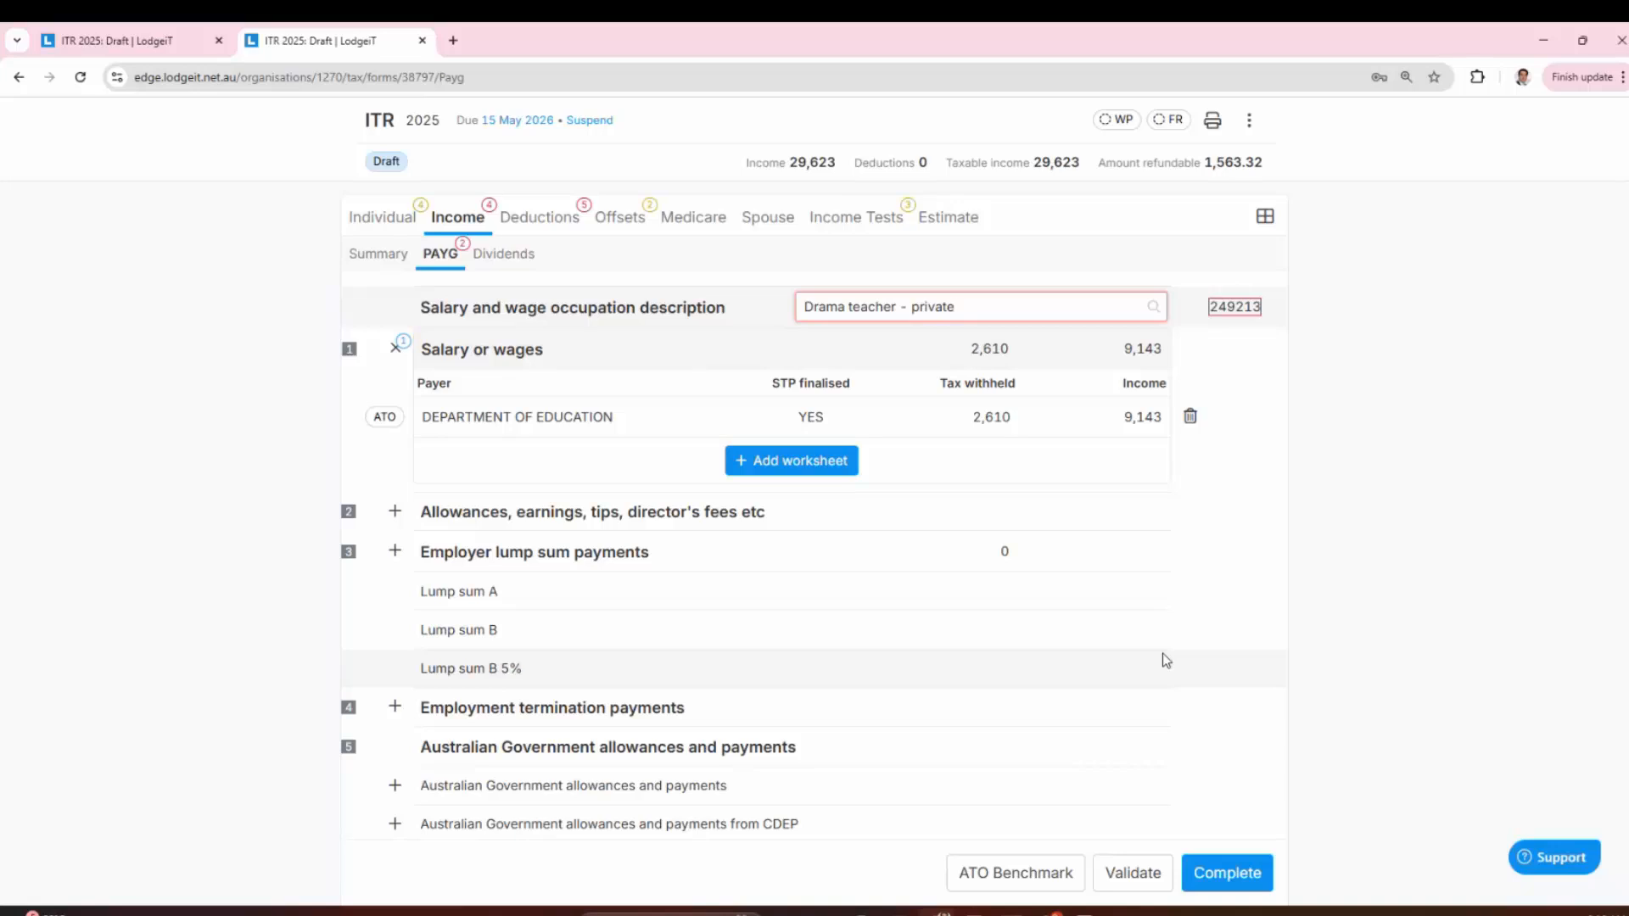
# Step: Validate the return again and open the field behind the Government super contribution warning
pyautogui.scroll(1, 1115, 669)
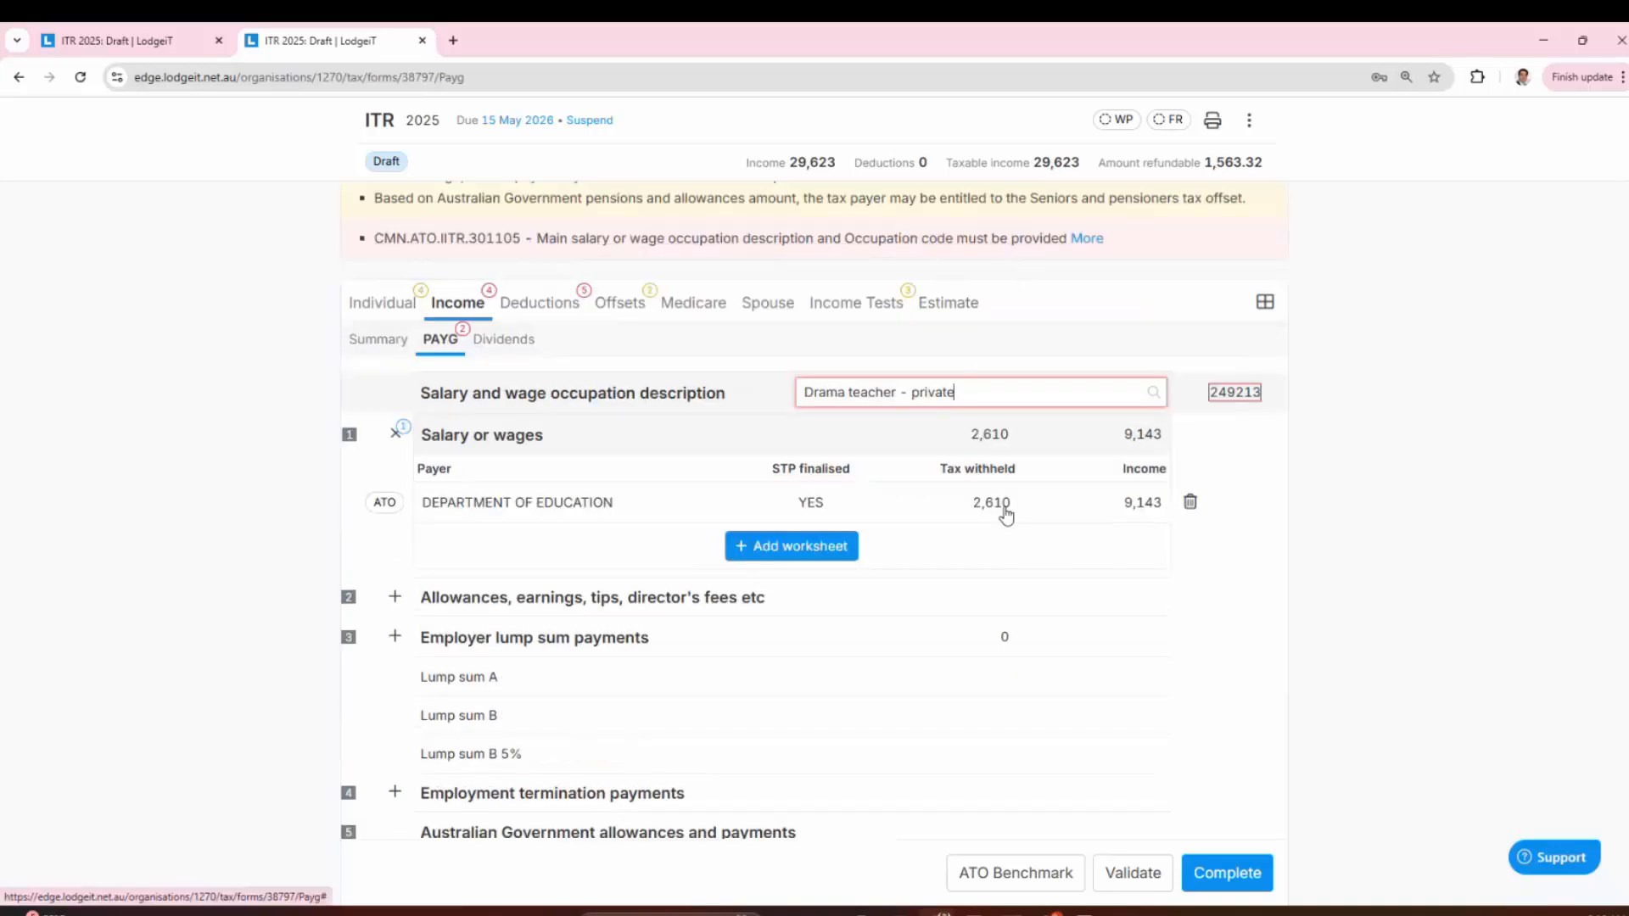
pyautogui.click(1135, 878)
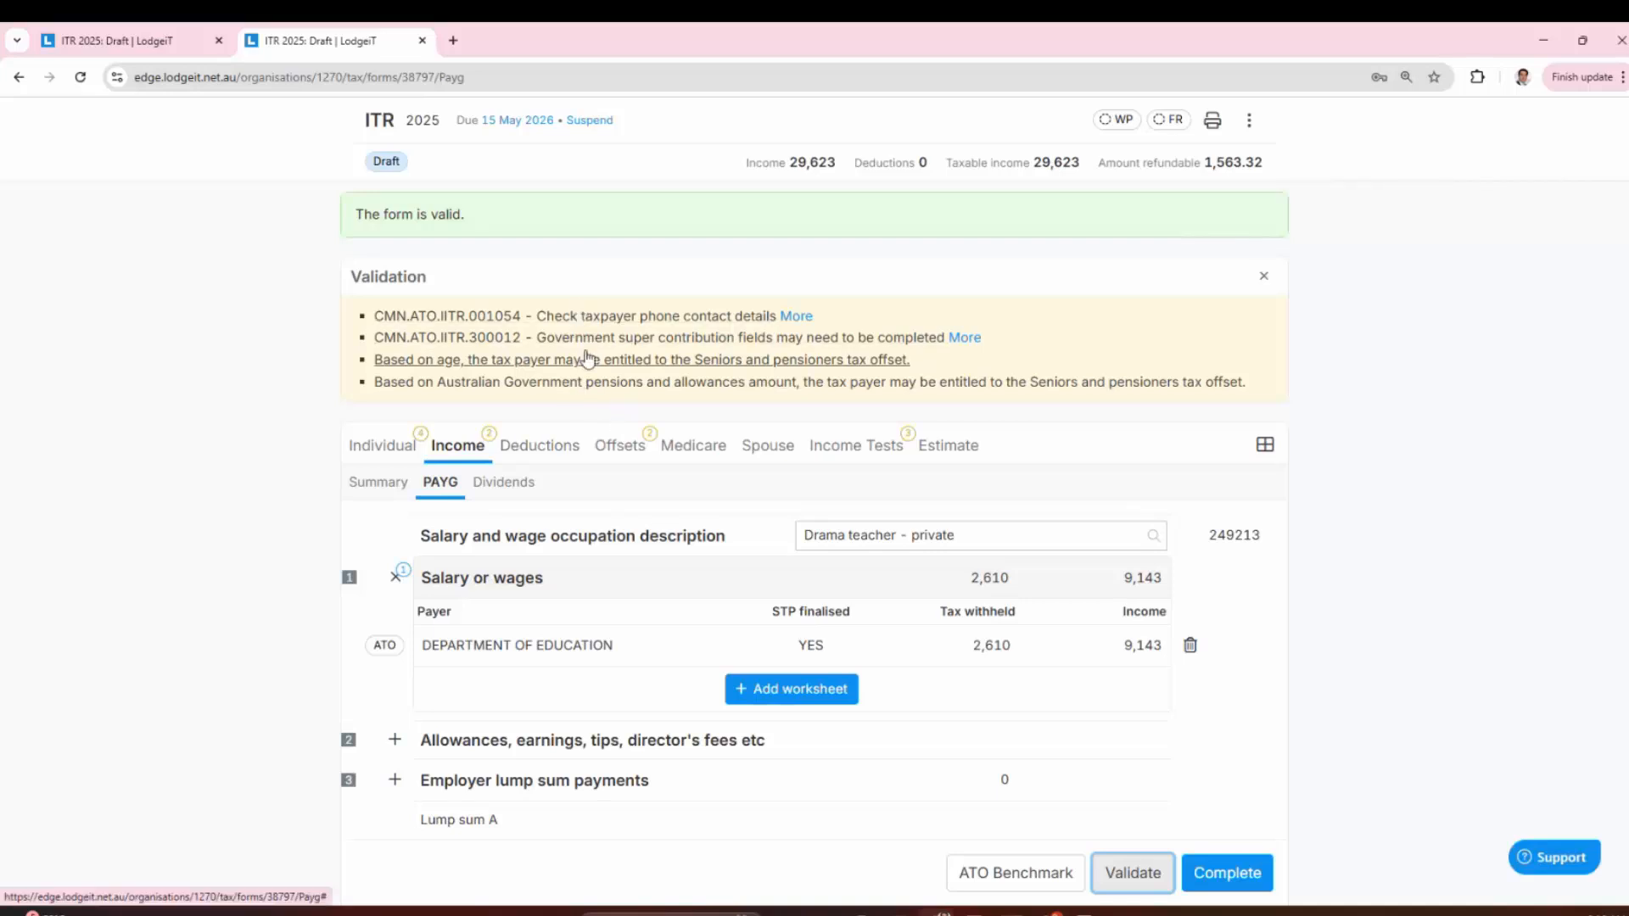
pyautogui.moveTo(595, 331)
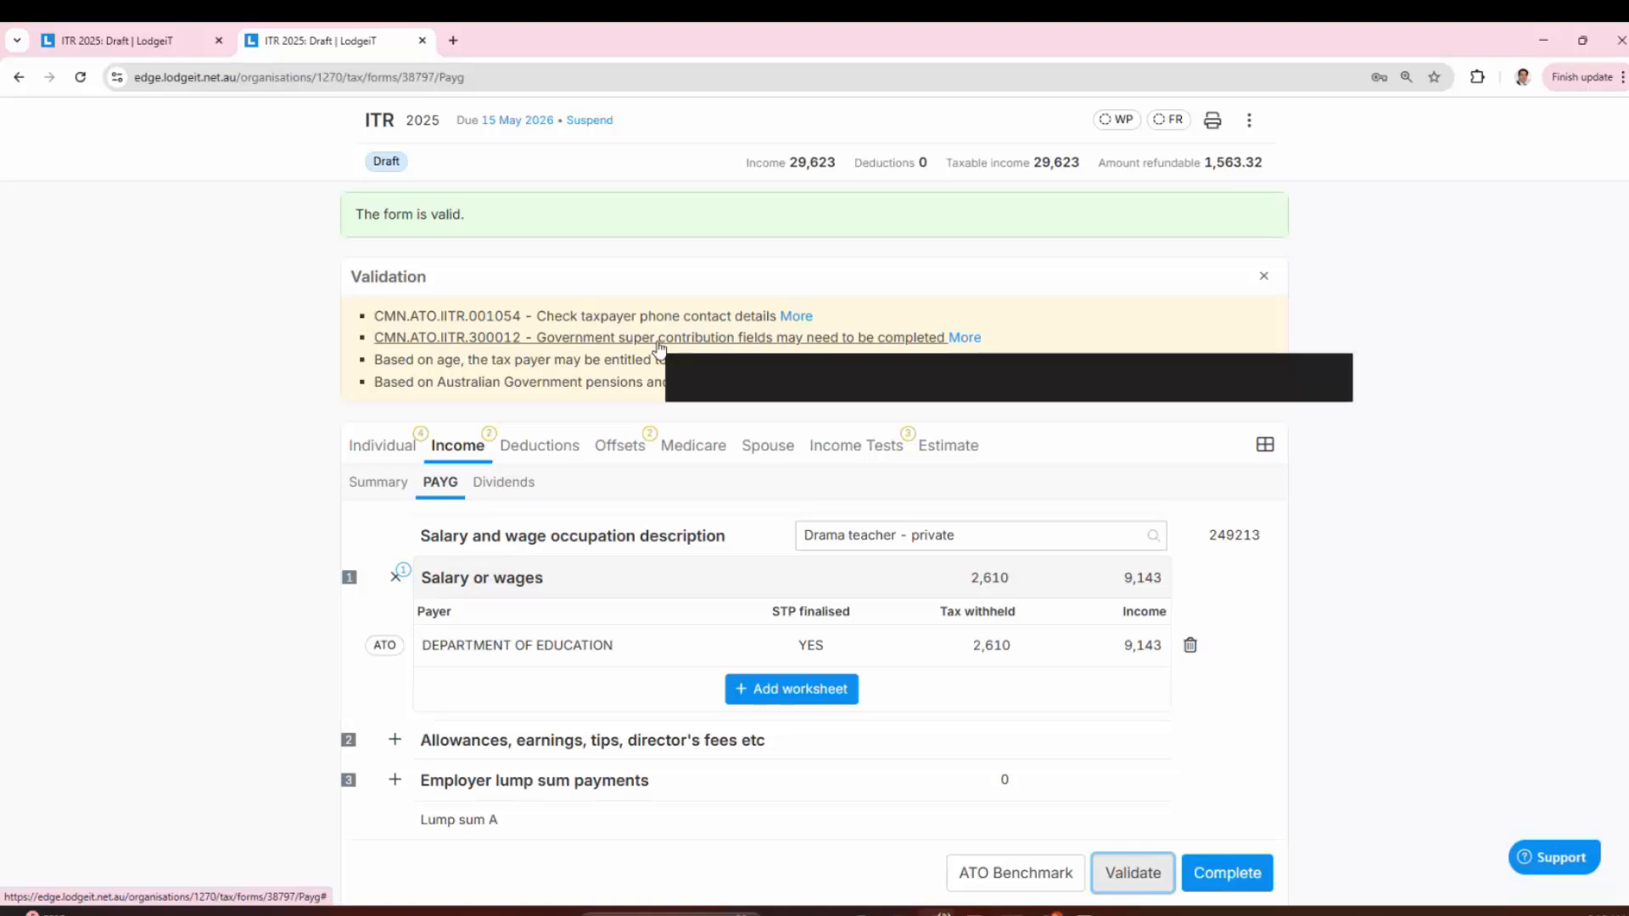
pyautogui.click(660, 340)
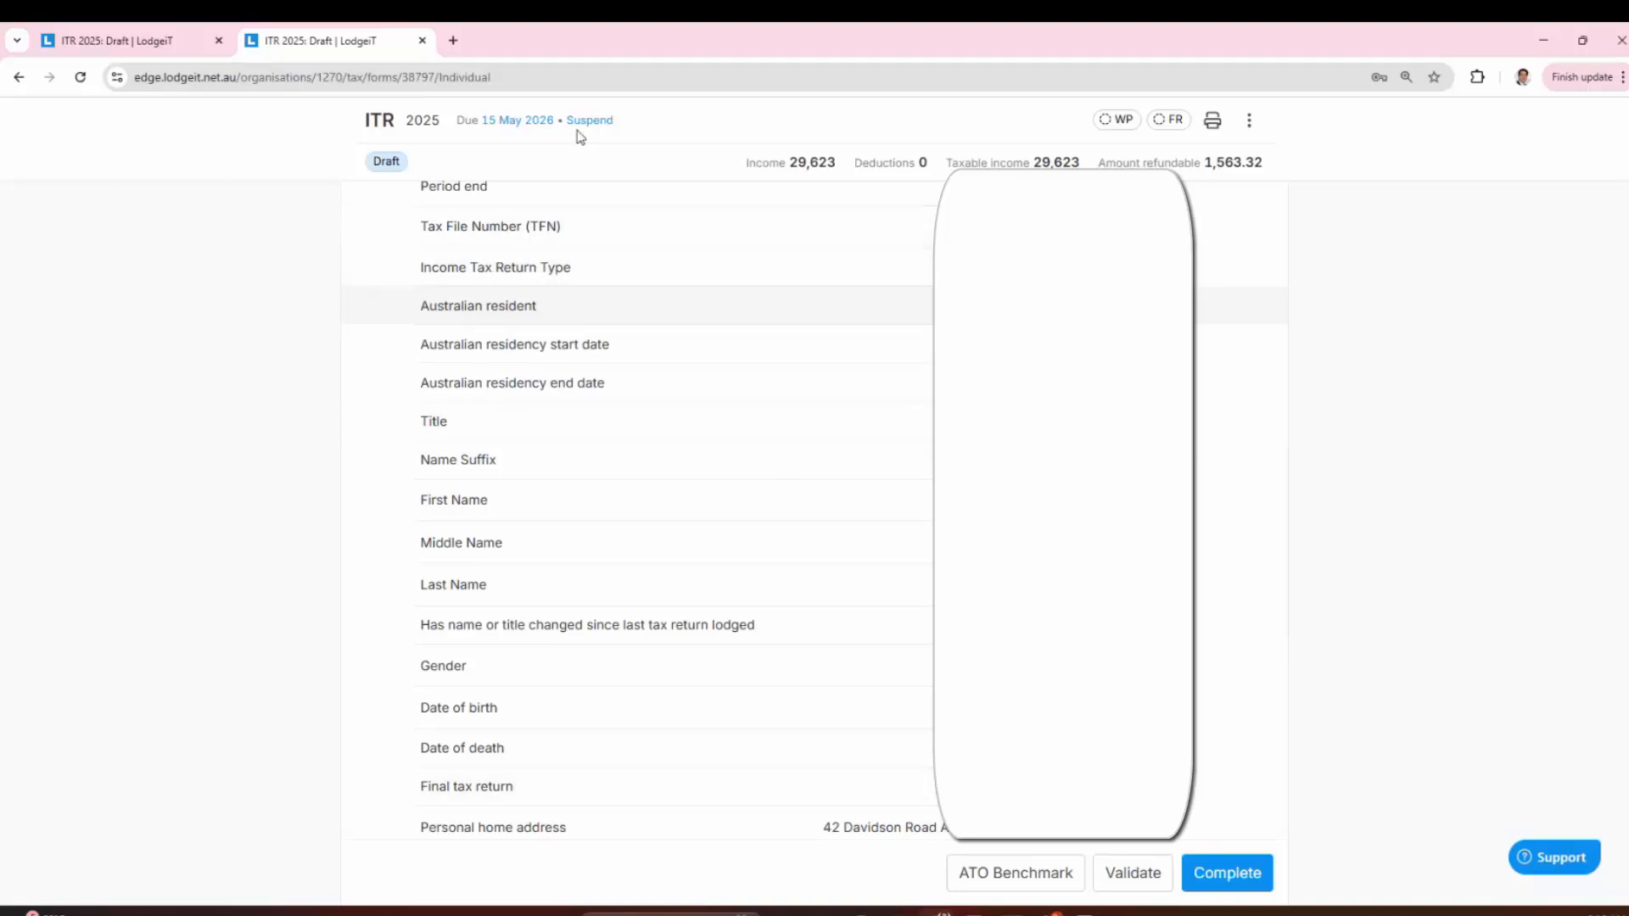
# Step: Examine the Seniors and pensioners tax offset fields flagged by the validation warnings, and close this second client's return
pyautogui.scroll(5, 611, 211)
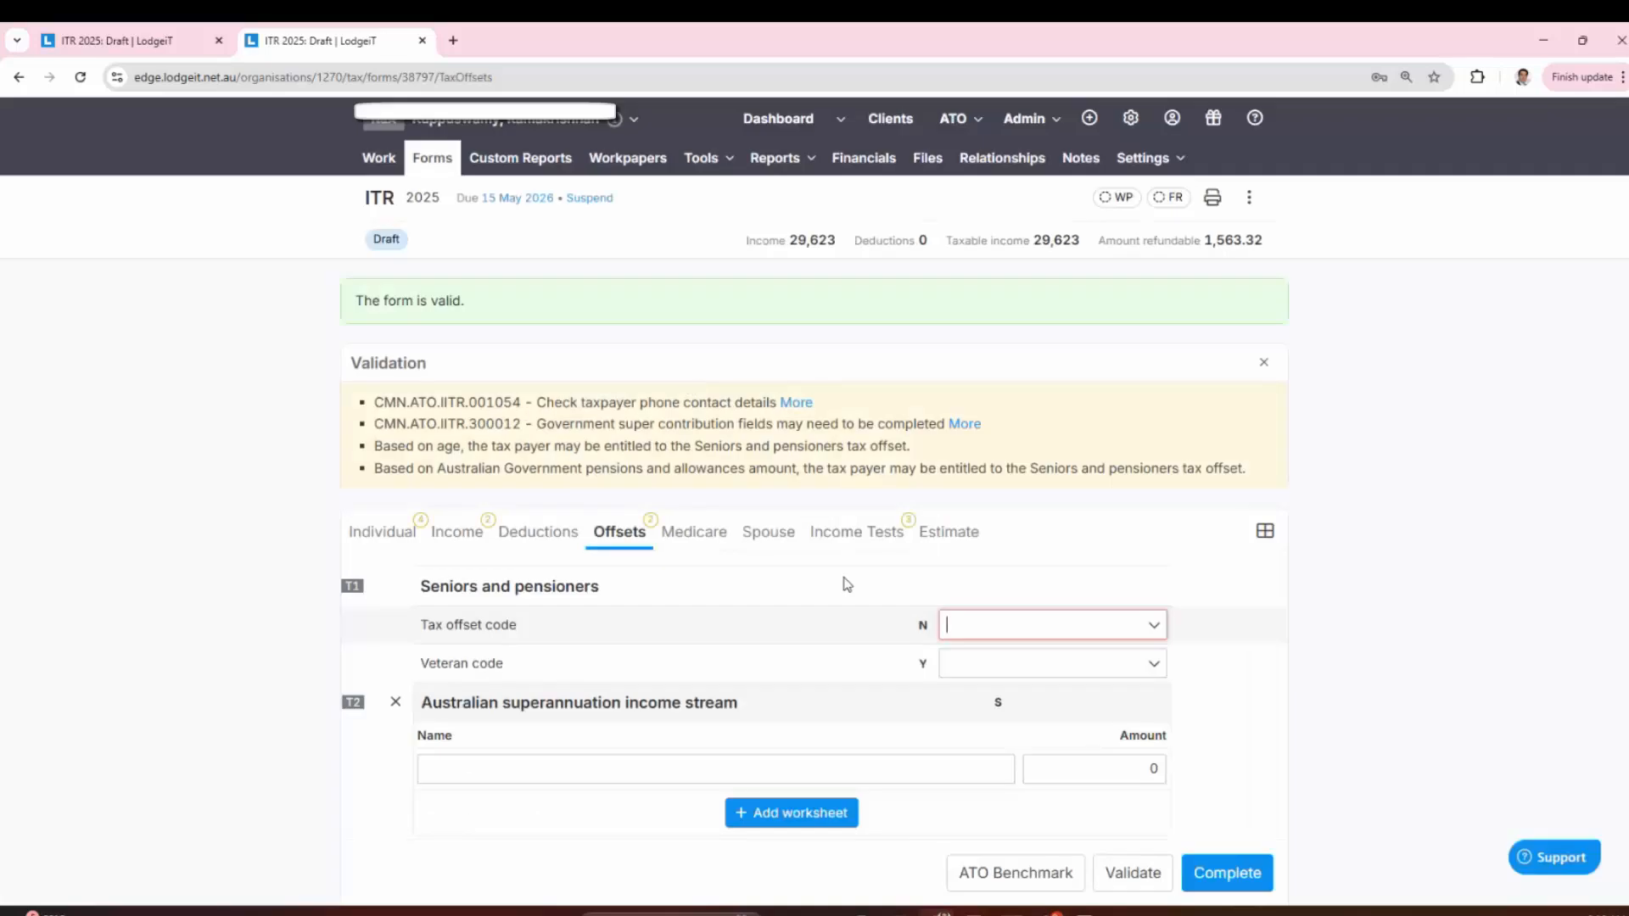
pyautogui.scroll(-4, 866, 569)
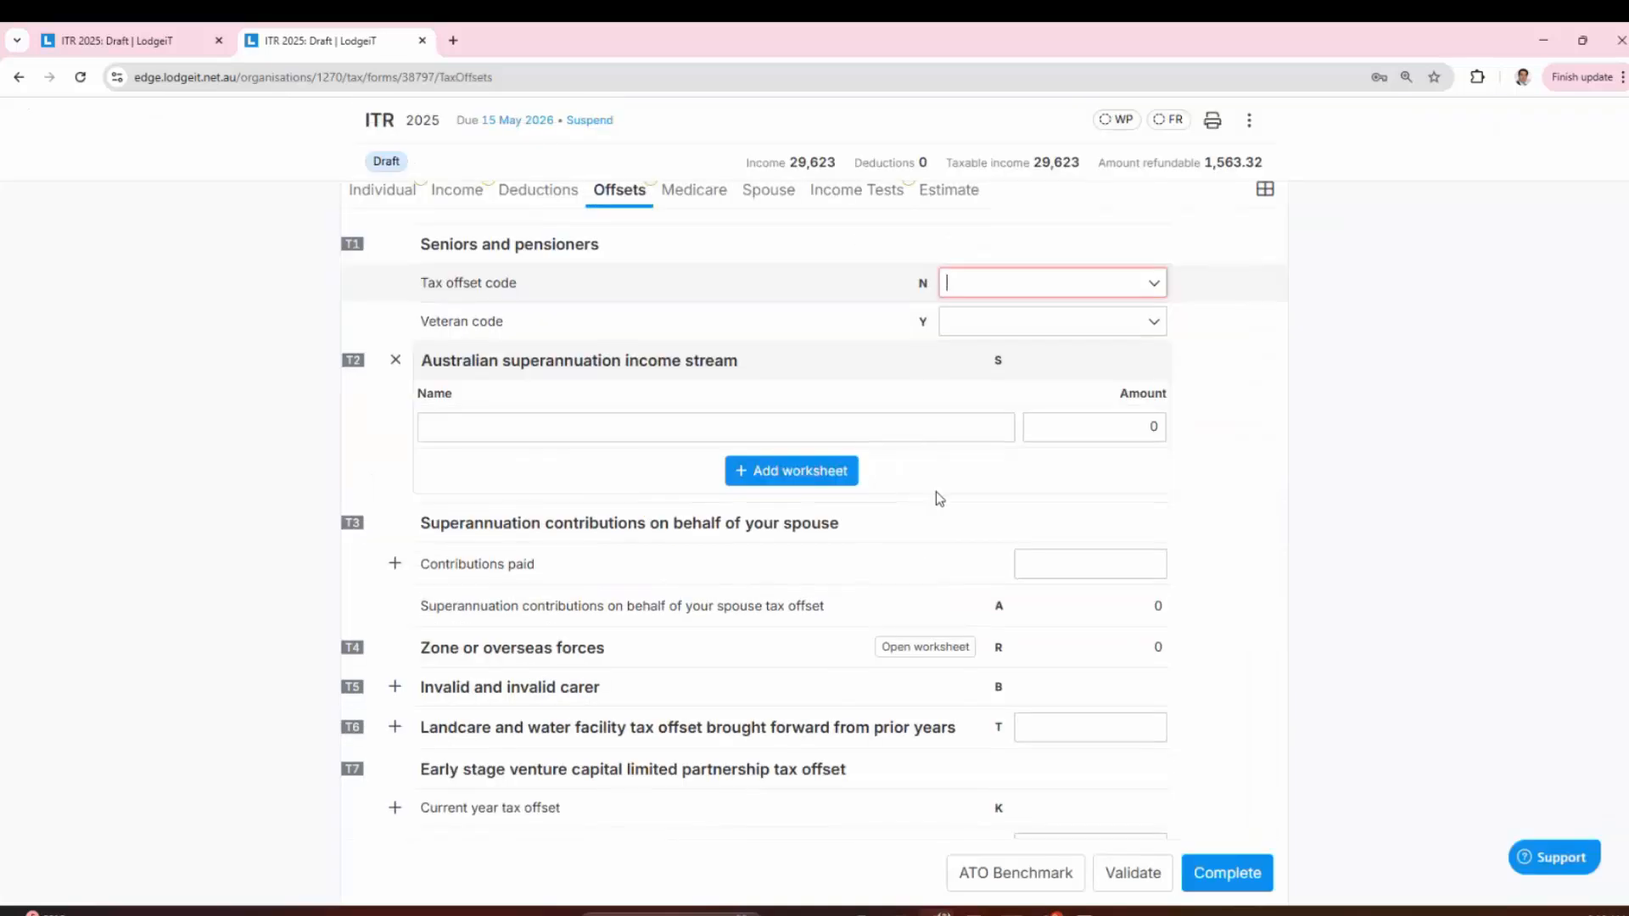
pyautogui.scroll(3, 955, 521)
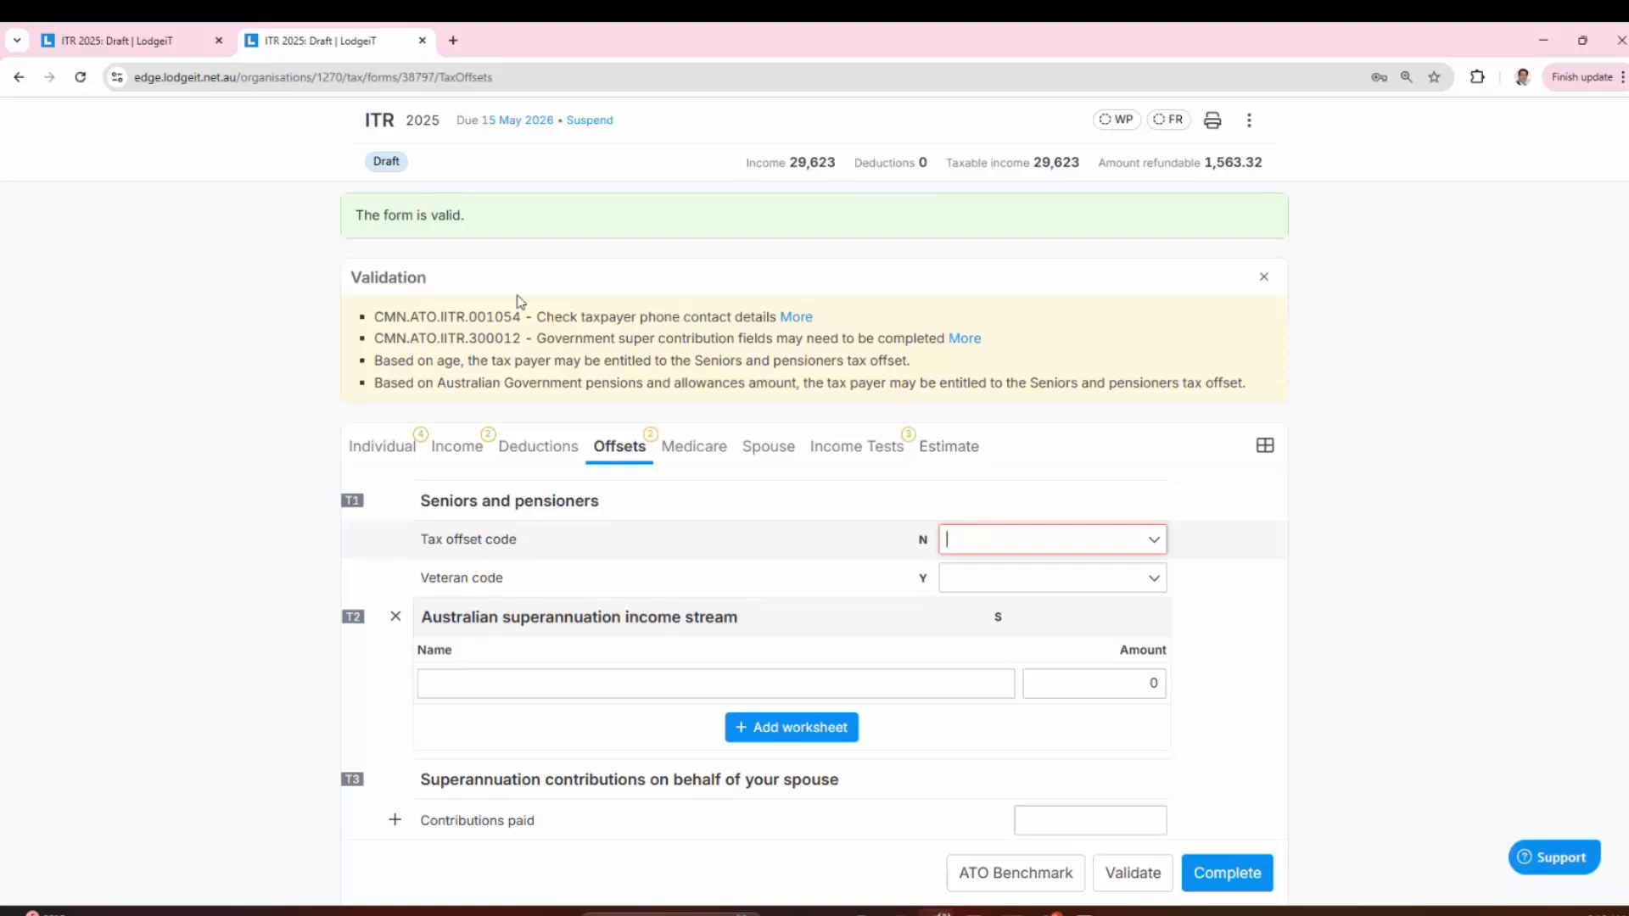
pyautogui.click(583, 369)
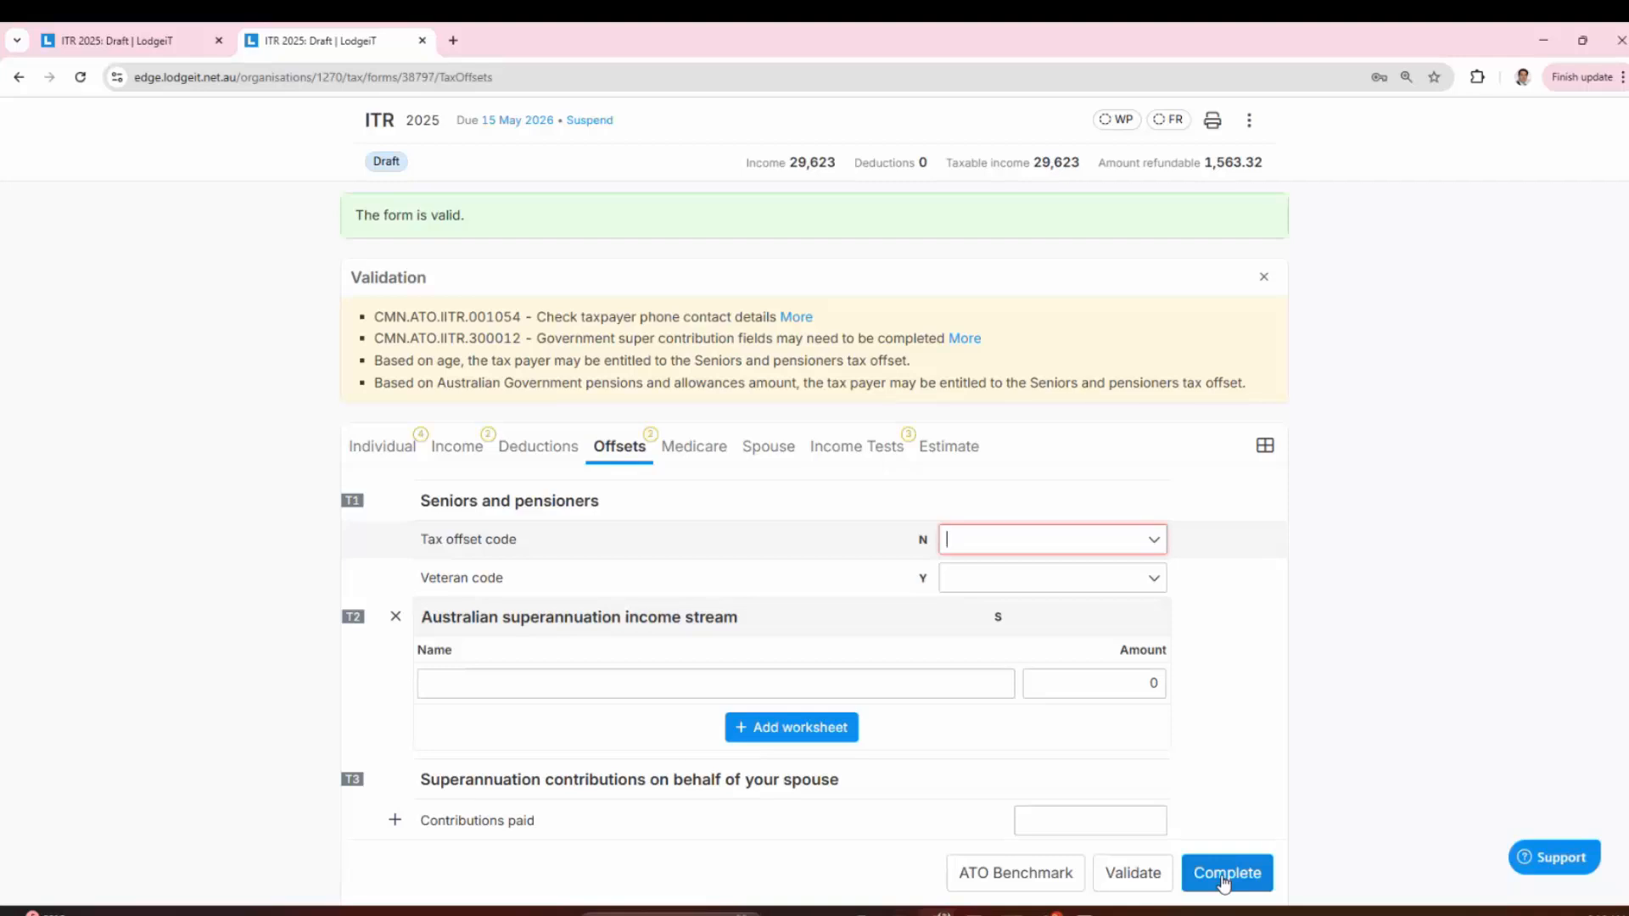
pyautogui.scroll(1, 940, 713)
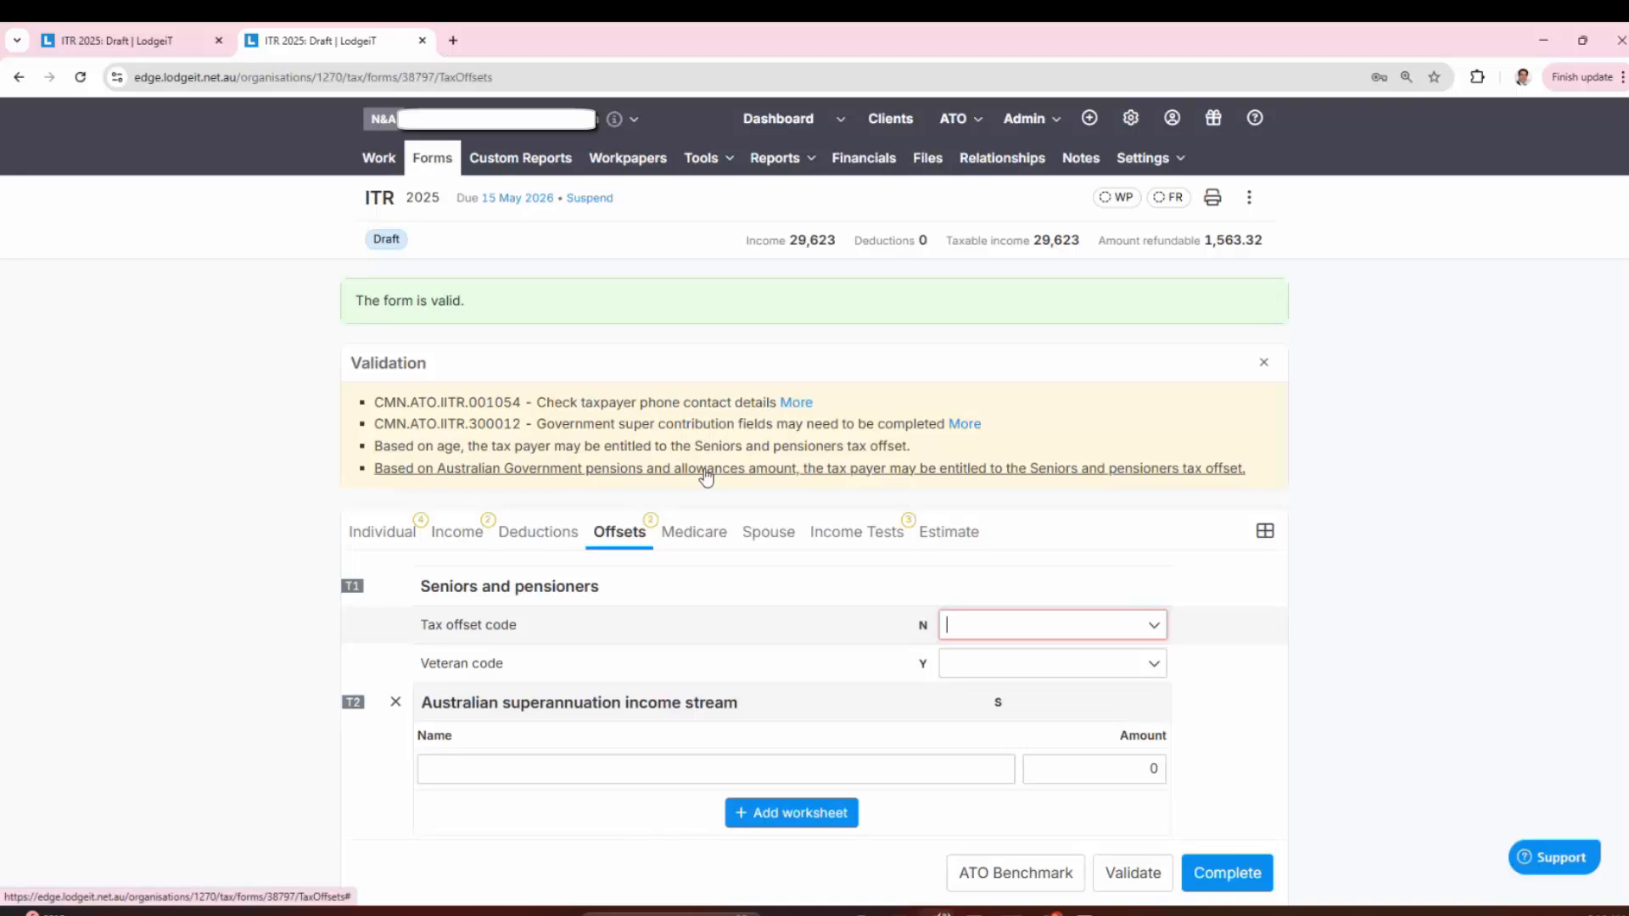
pyautogui.scroll(-1, 722, 524)
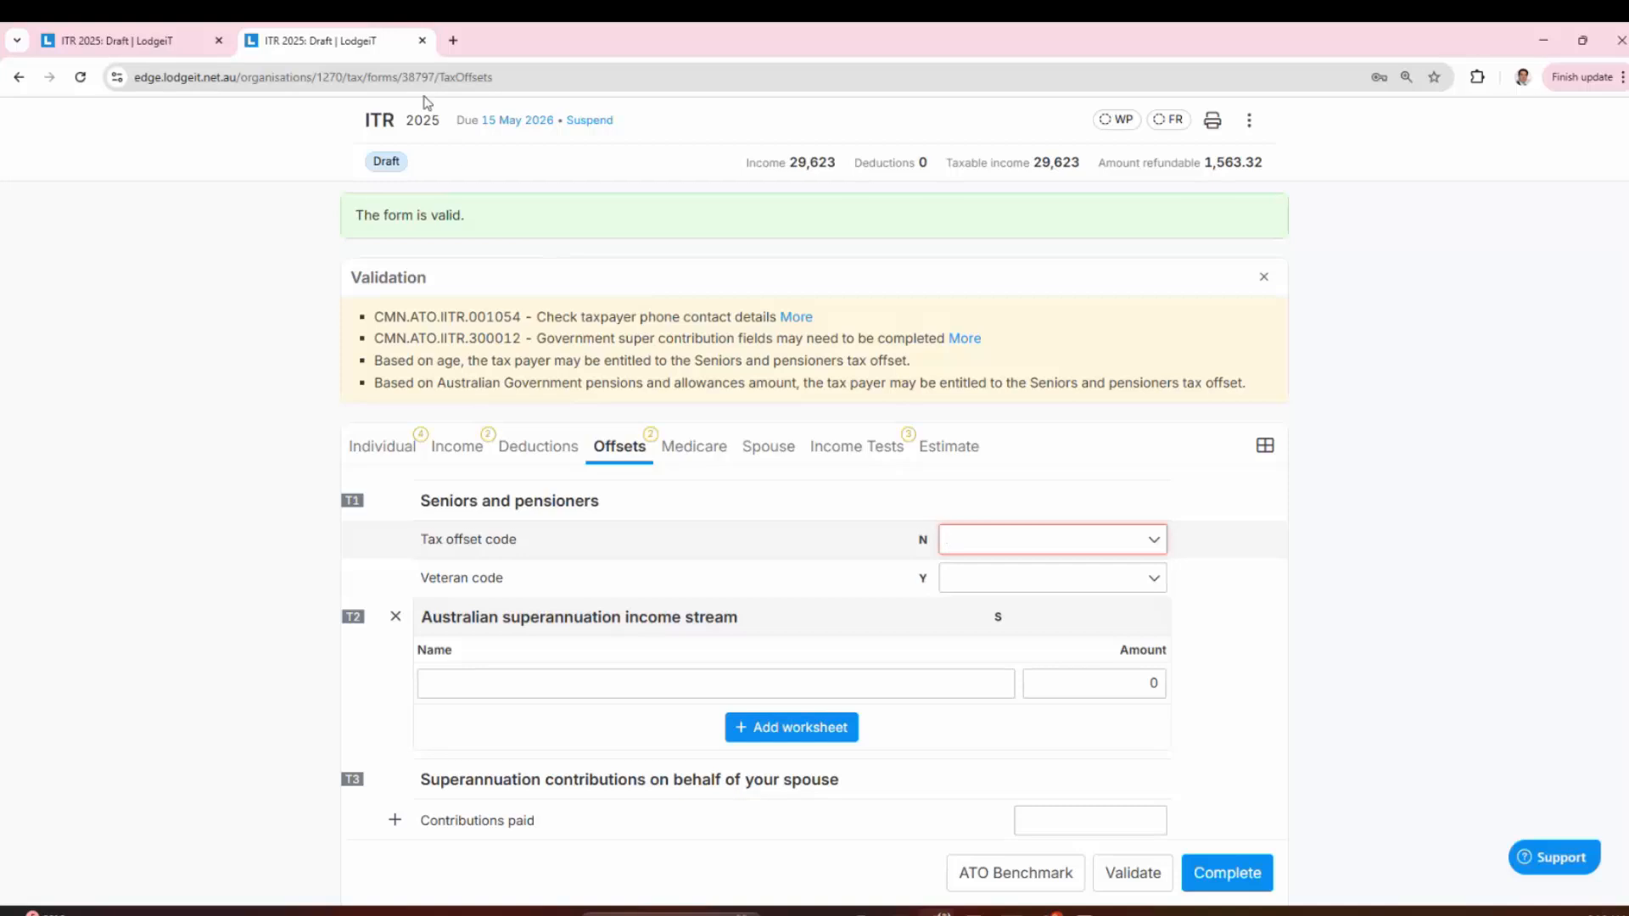
pyautogui.click(421, 41)
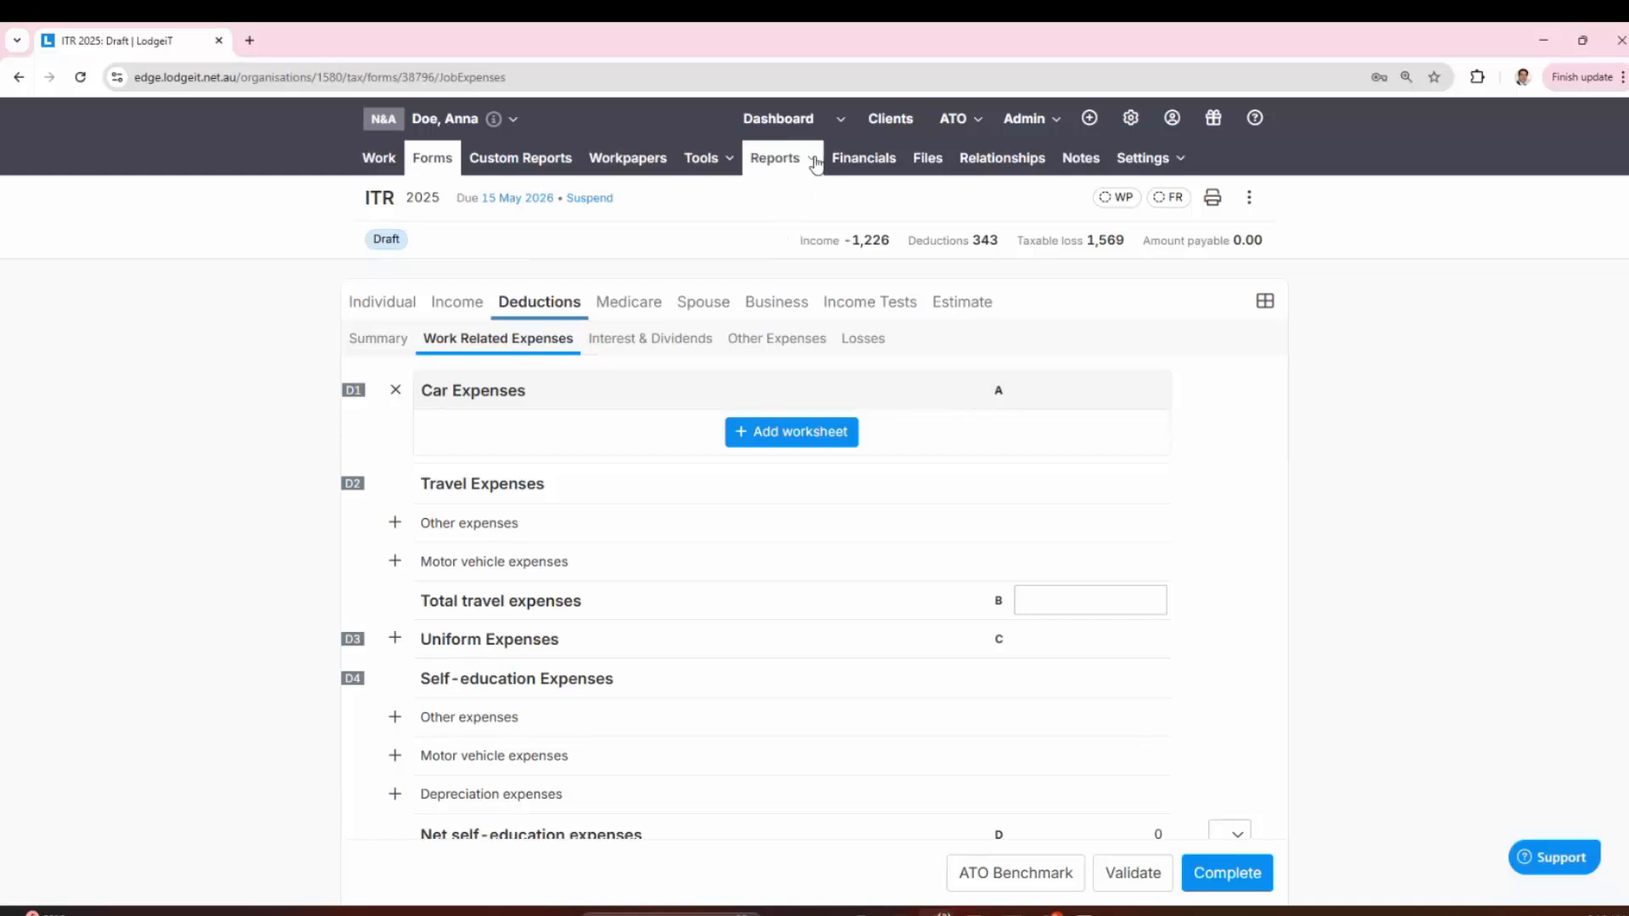
# Step: Switch to the client Edwards & Co Pty Ltd and open its financials import options
pyautogui.click(461, 127)
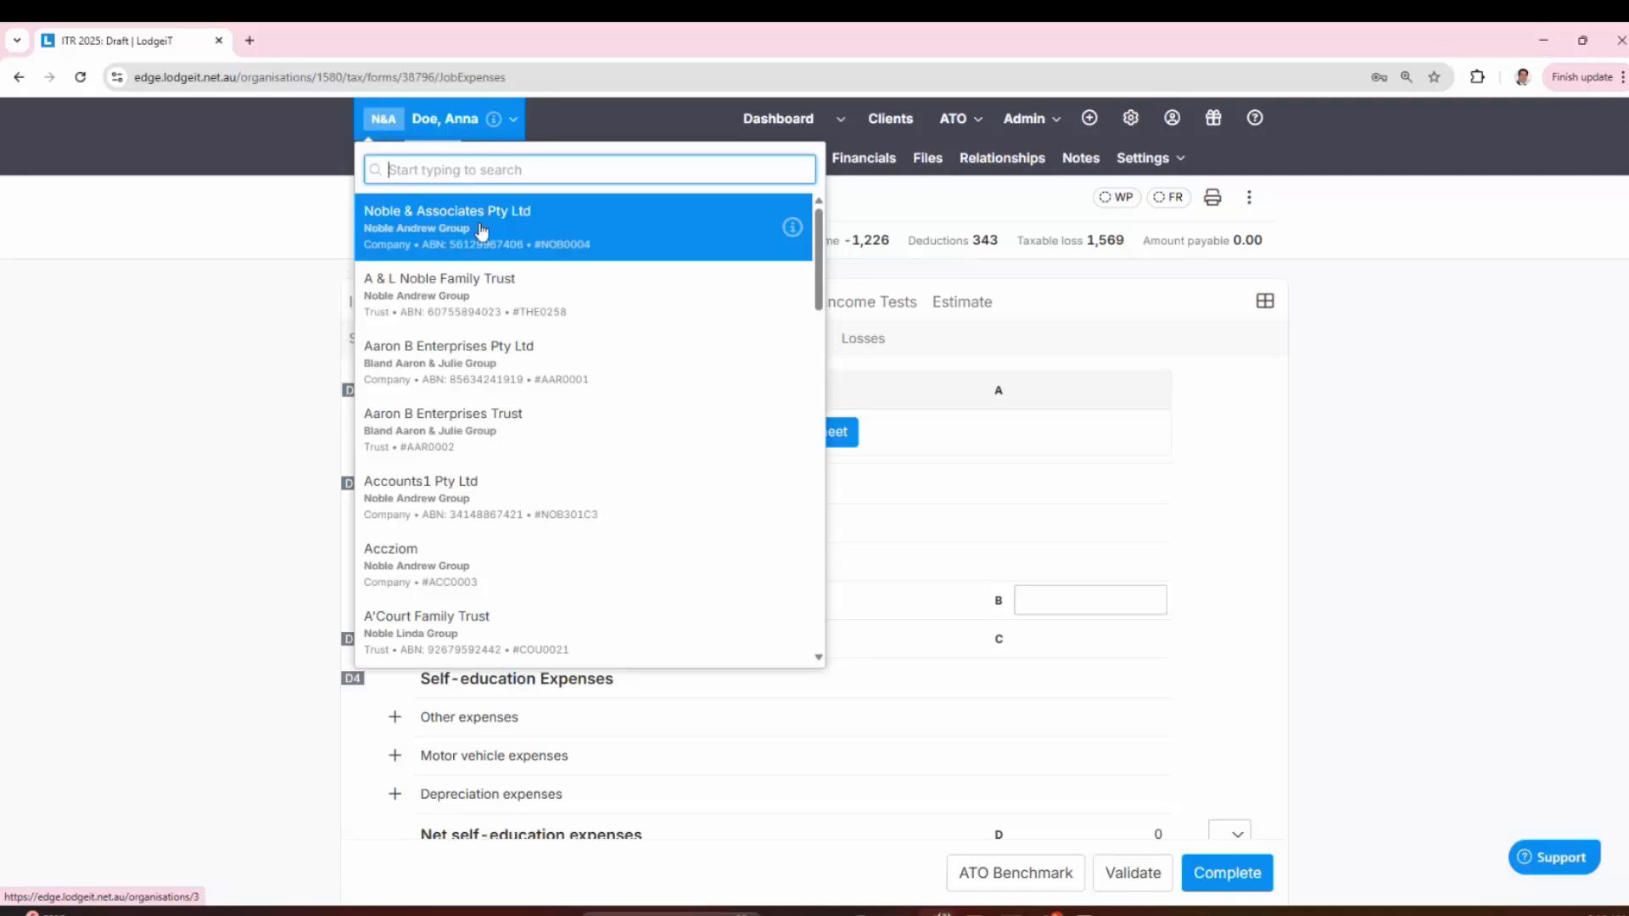
pyautogui.write('edwa')
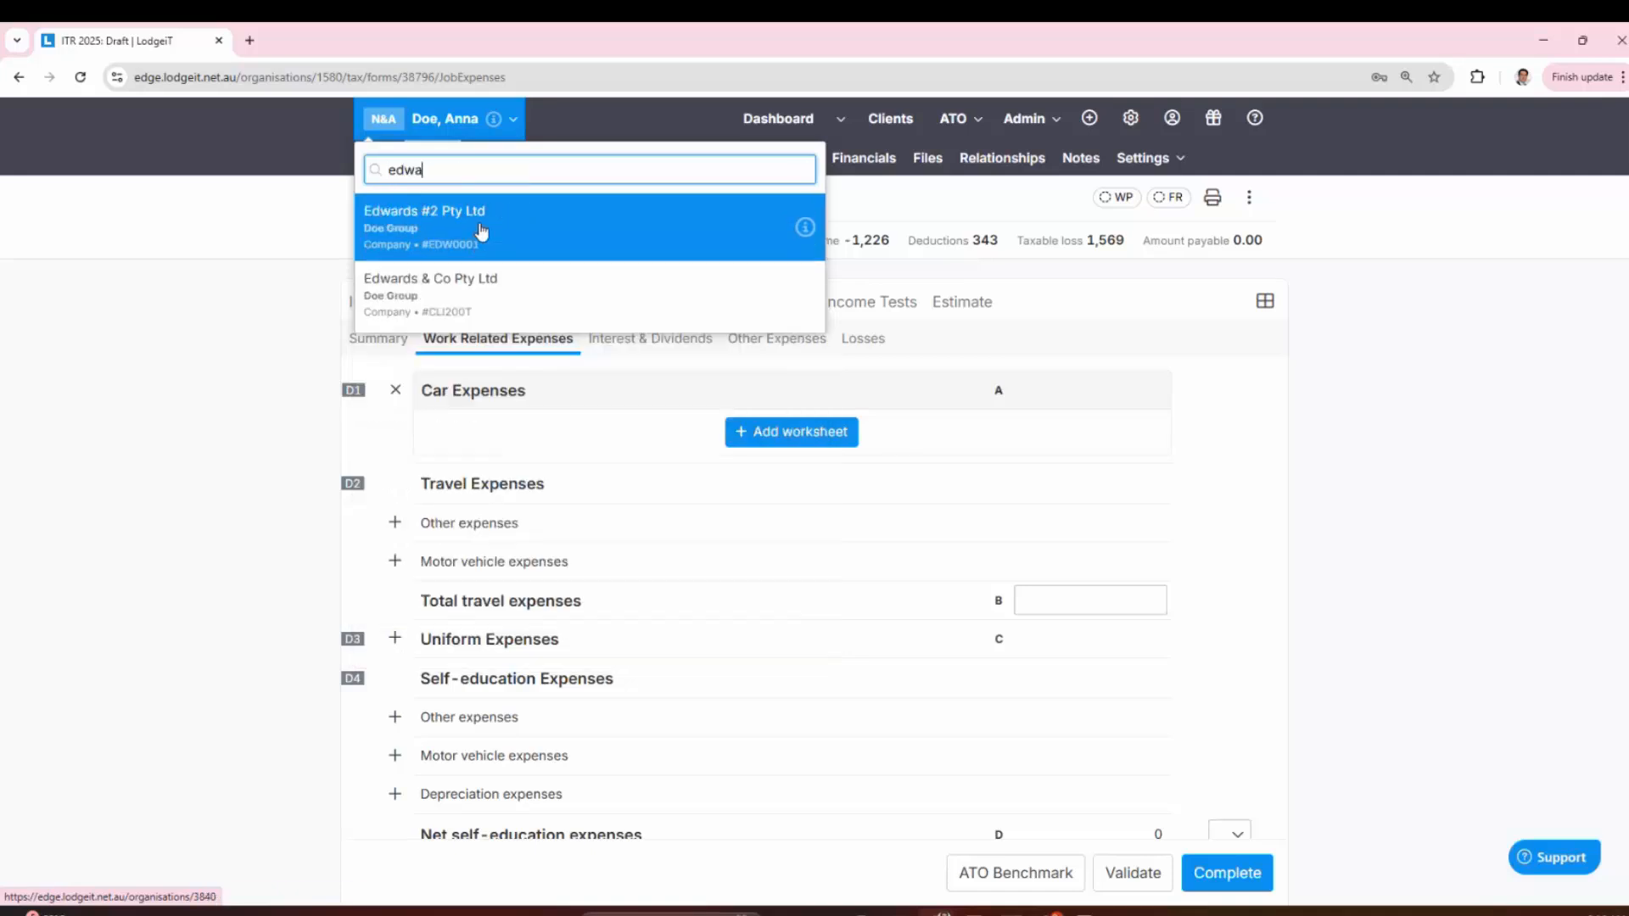
pyautogui.click(479, 293)
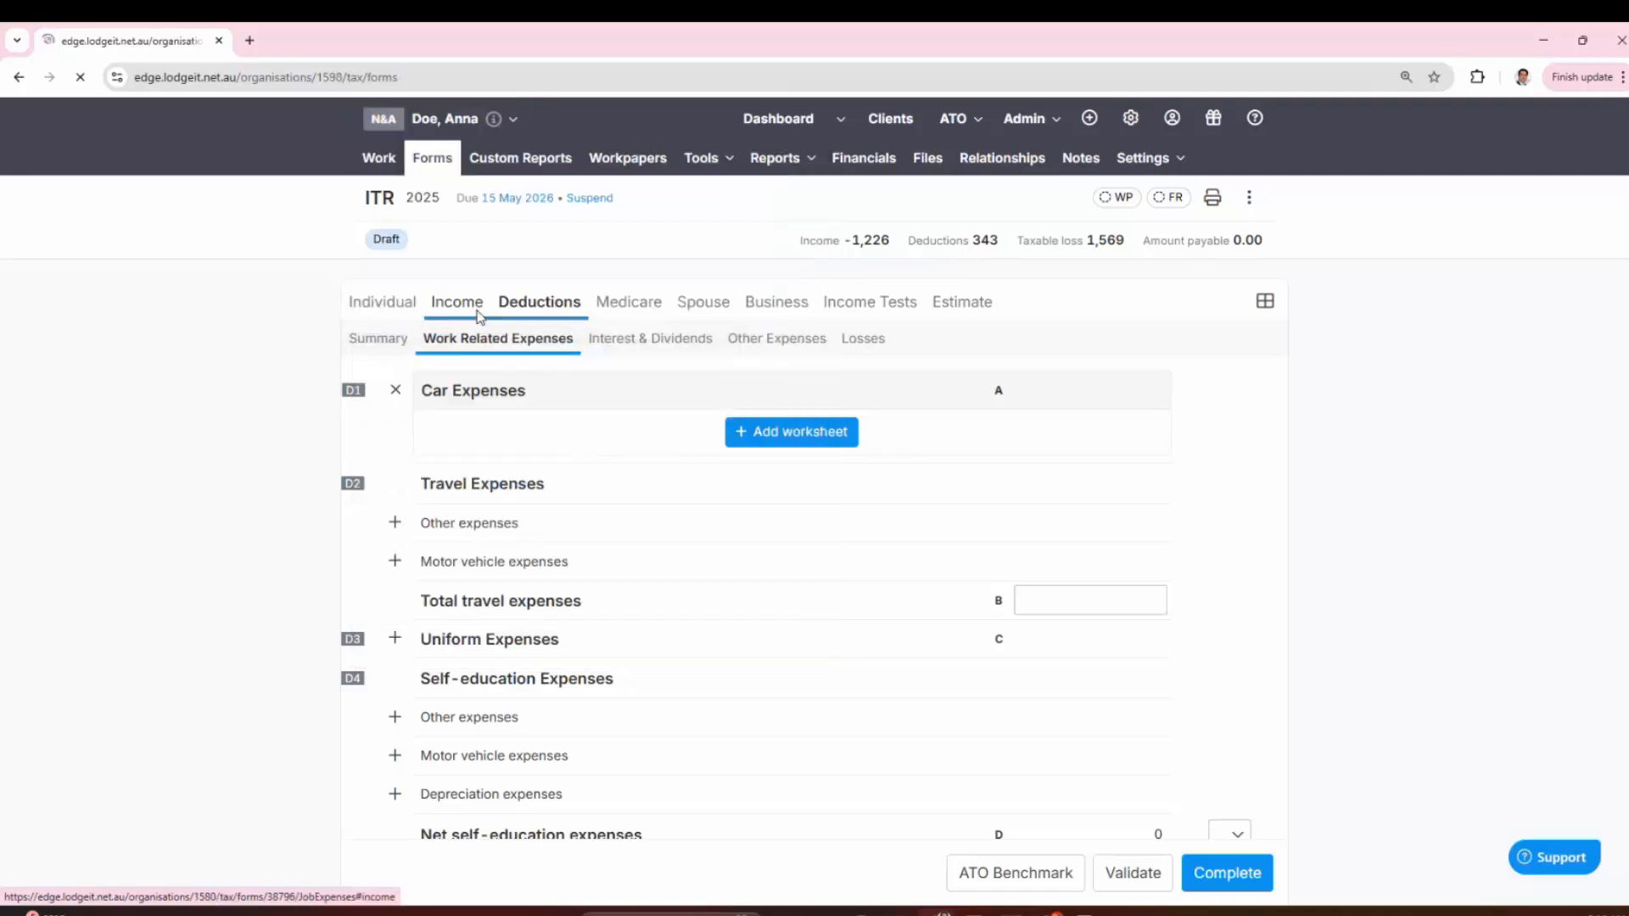
pyautogui.click(857, 160)
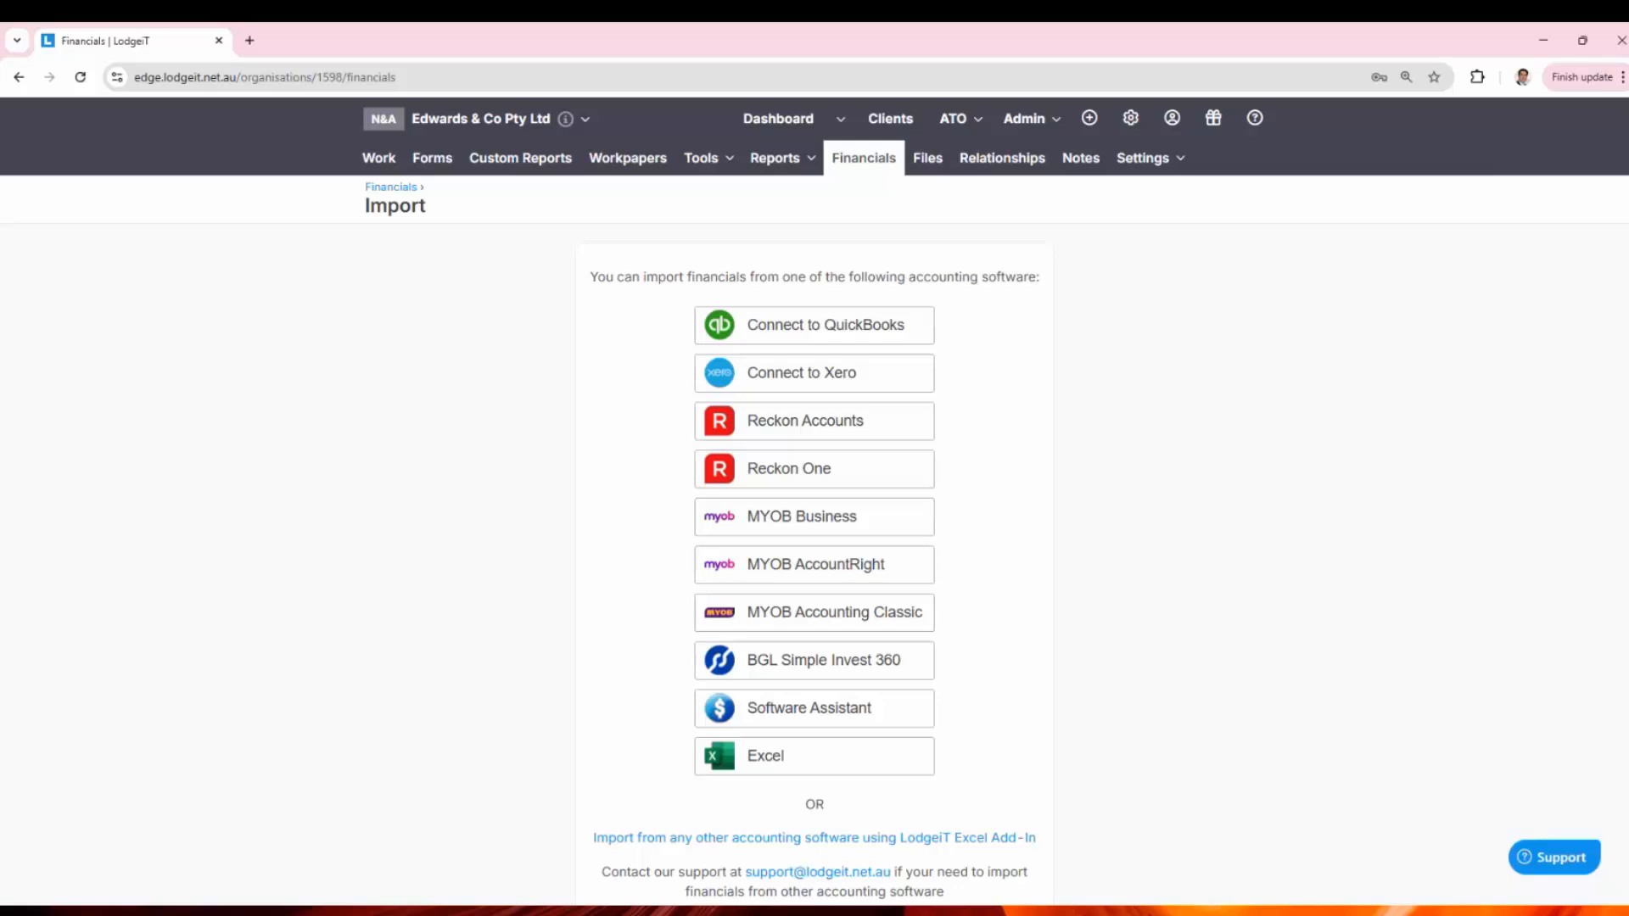
# Step: Open the Financials_Import_Annual workbook in Excel, maximize it, and return to it after checking the Excel option among LodgeiT's import sources
pyautogui.click(671, 914)
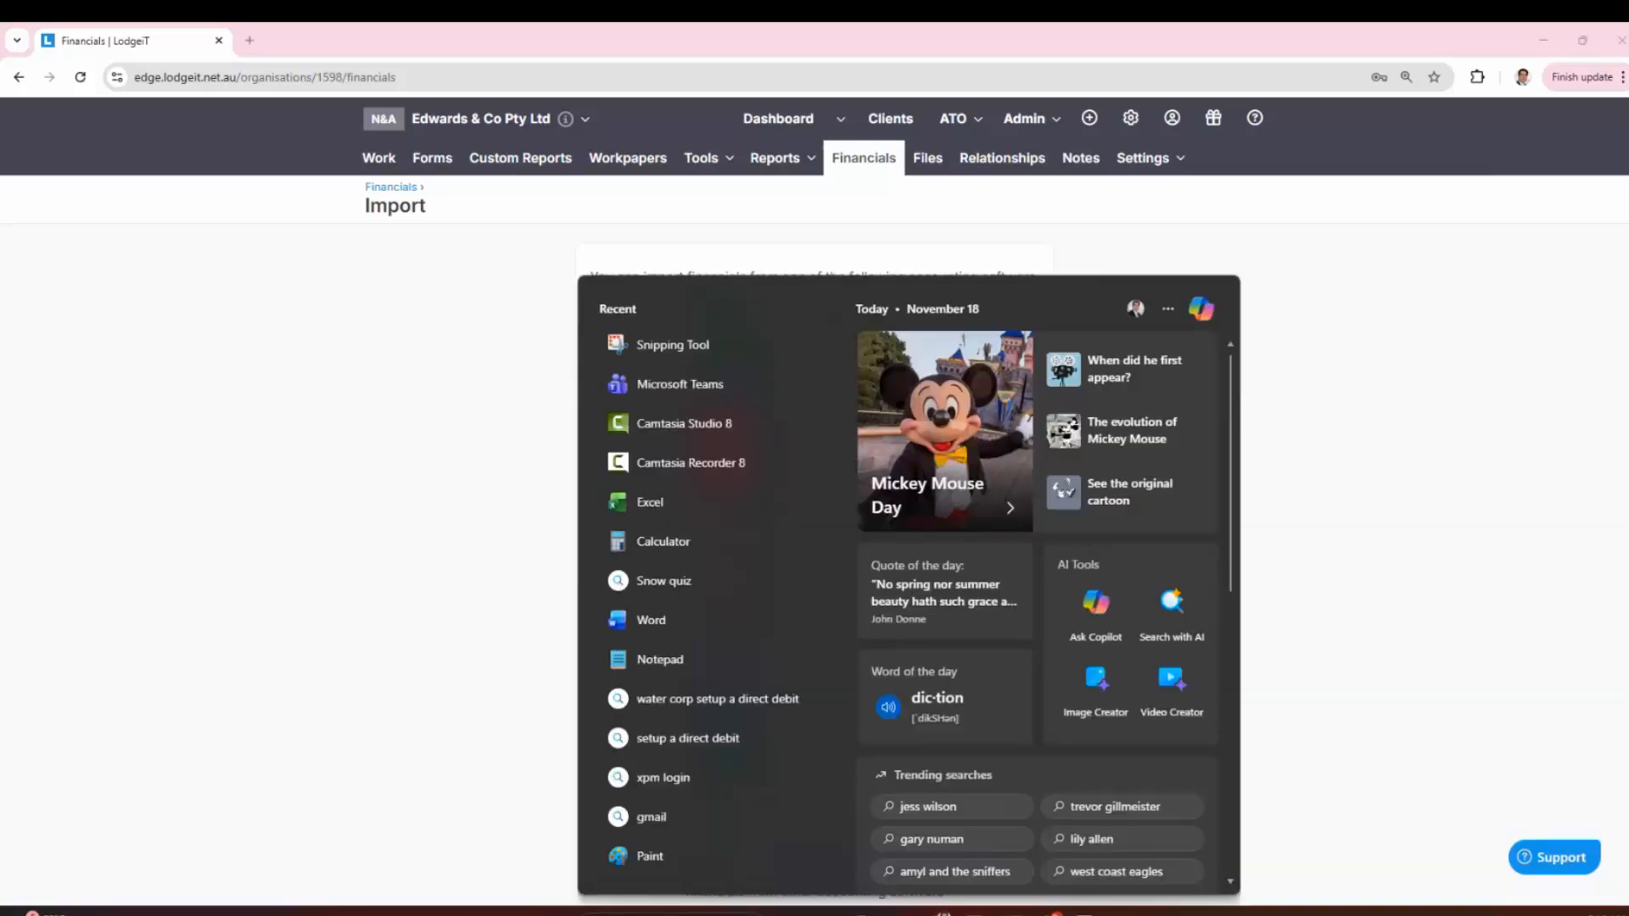
pyautogui.write('e')
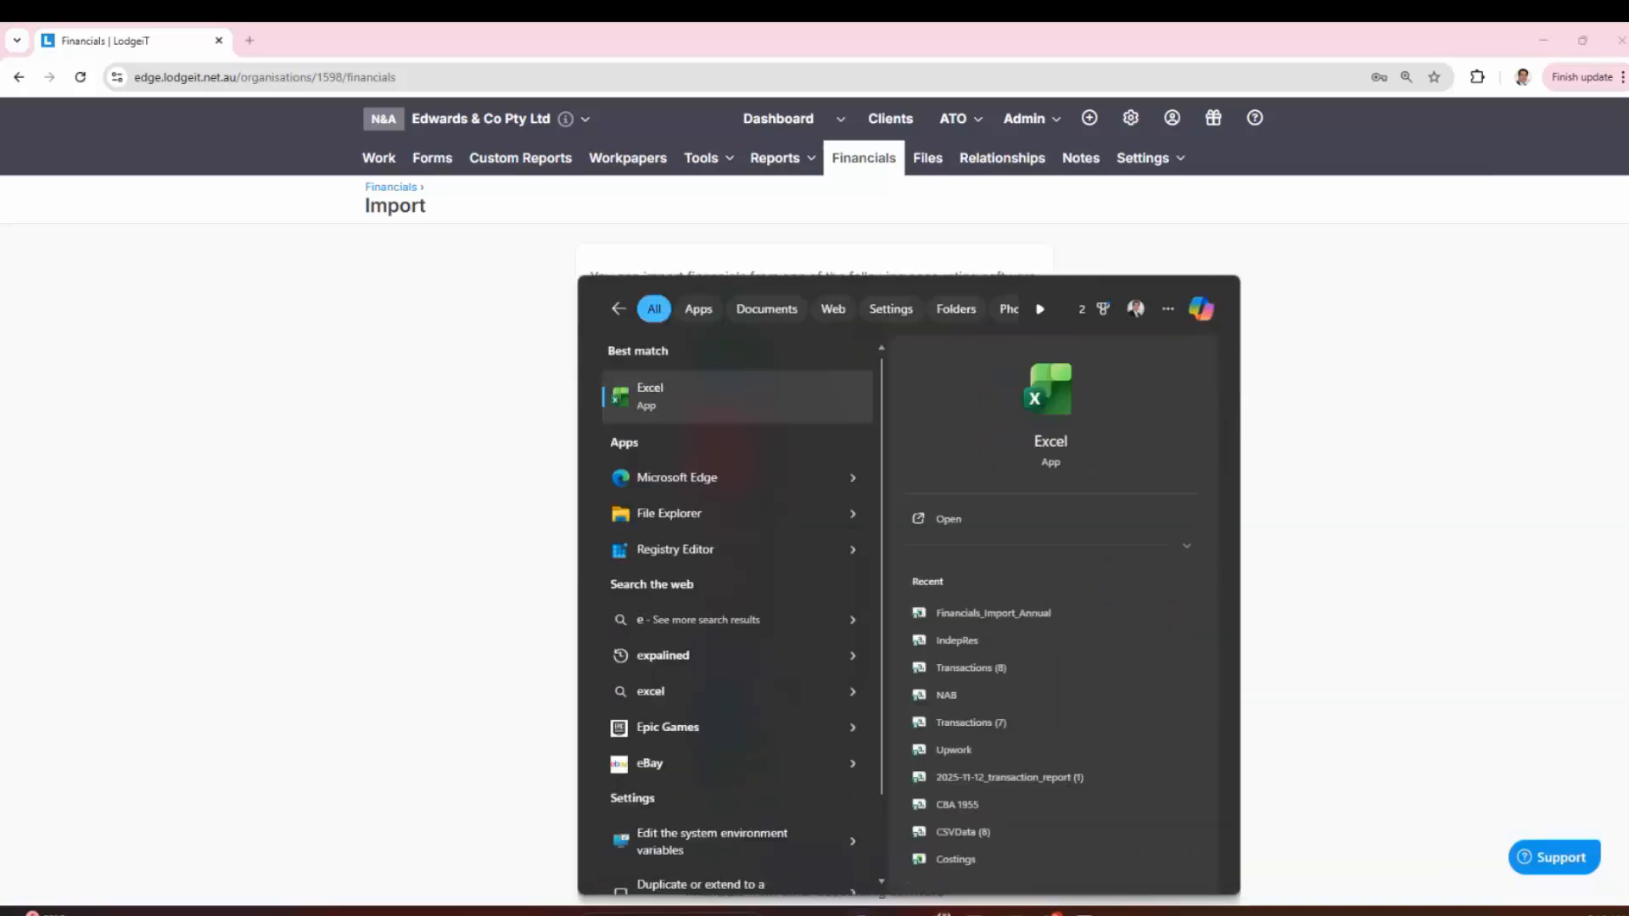
pyautogui.click(999, 616)
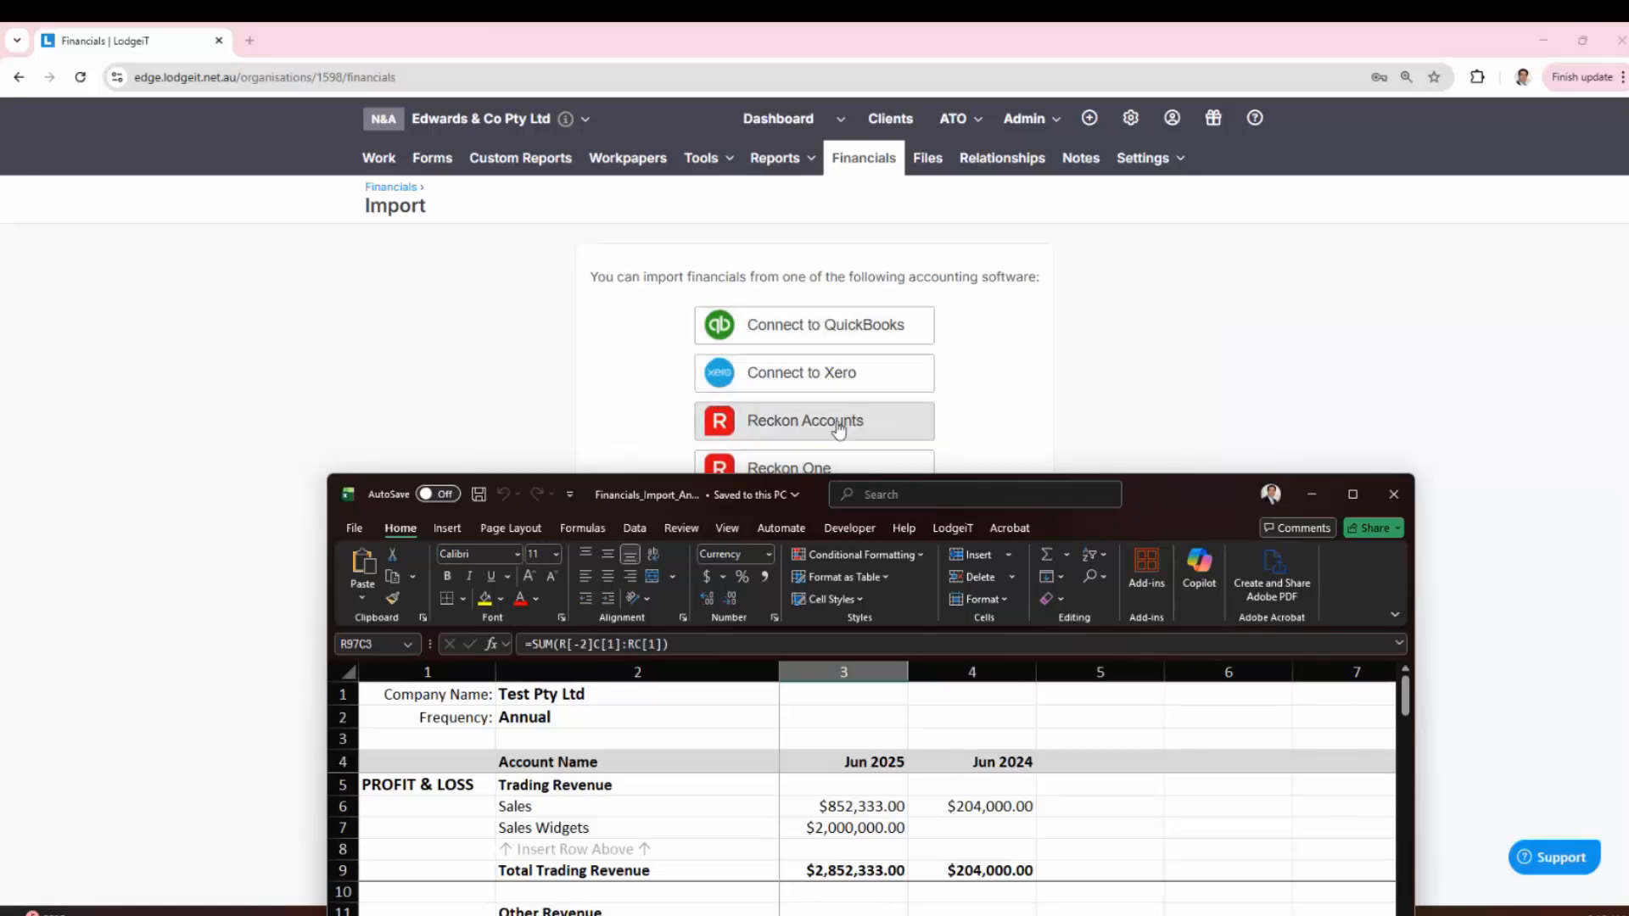
pyautogui.click(1351, 494)
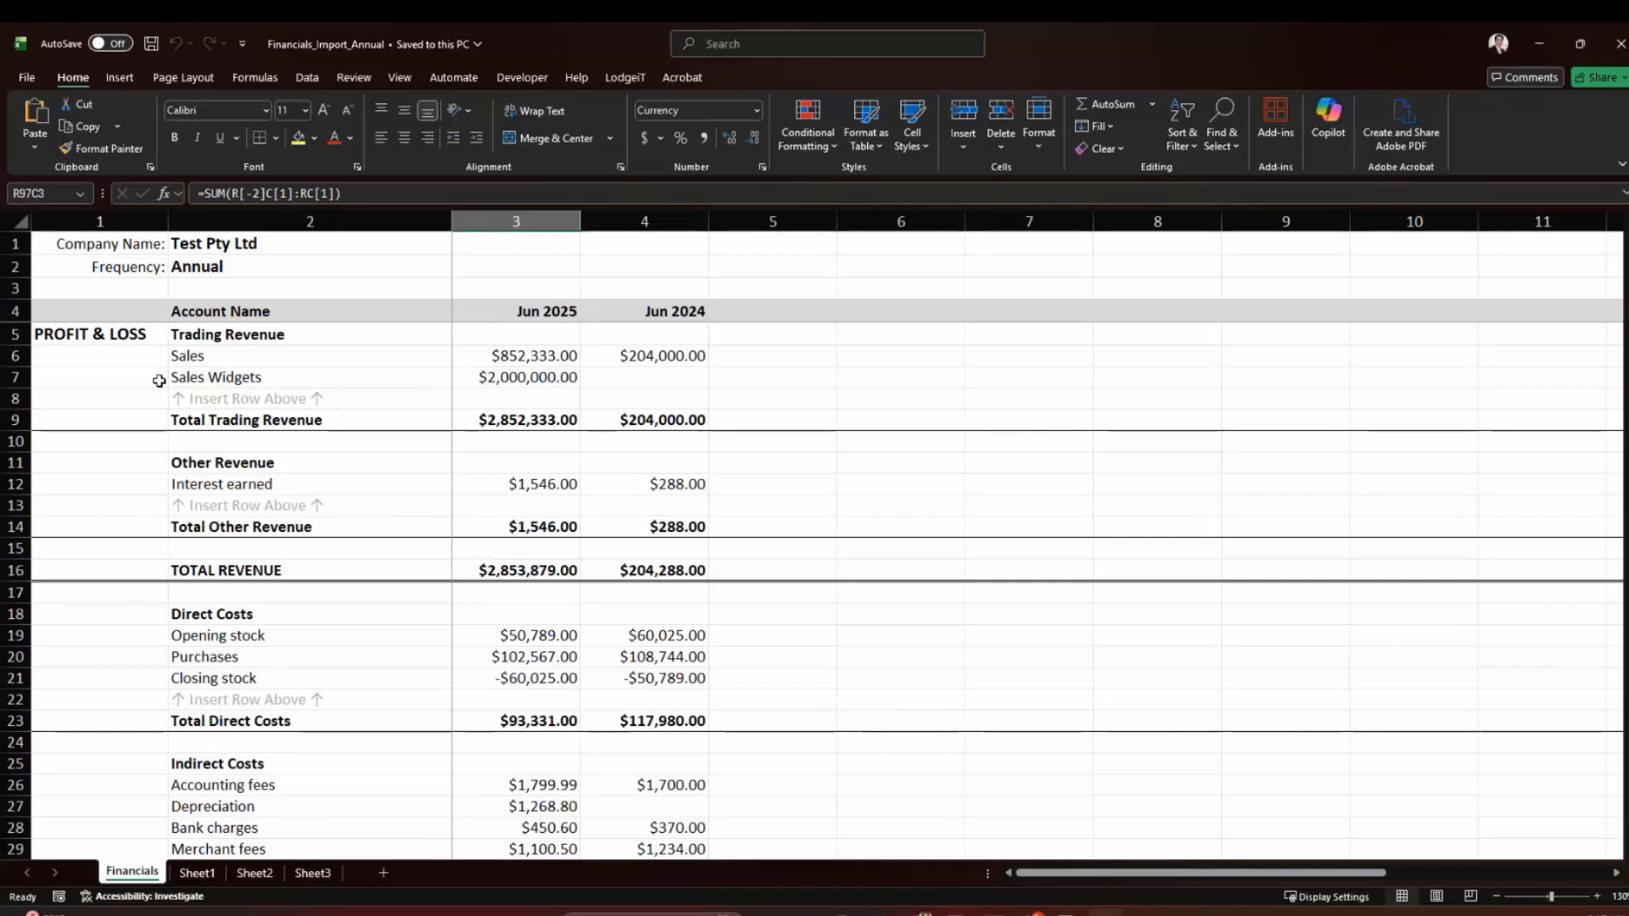
pyautogui.click(1540, 43)
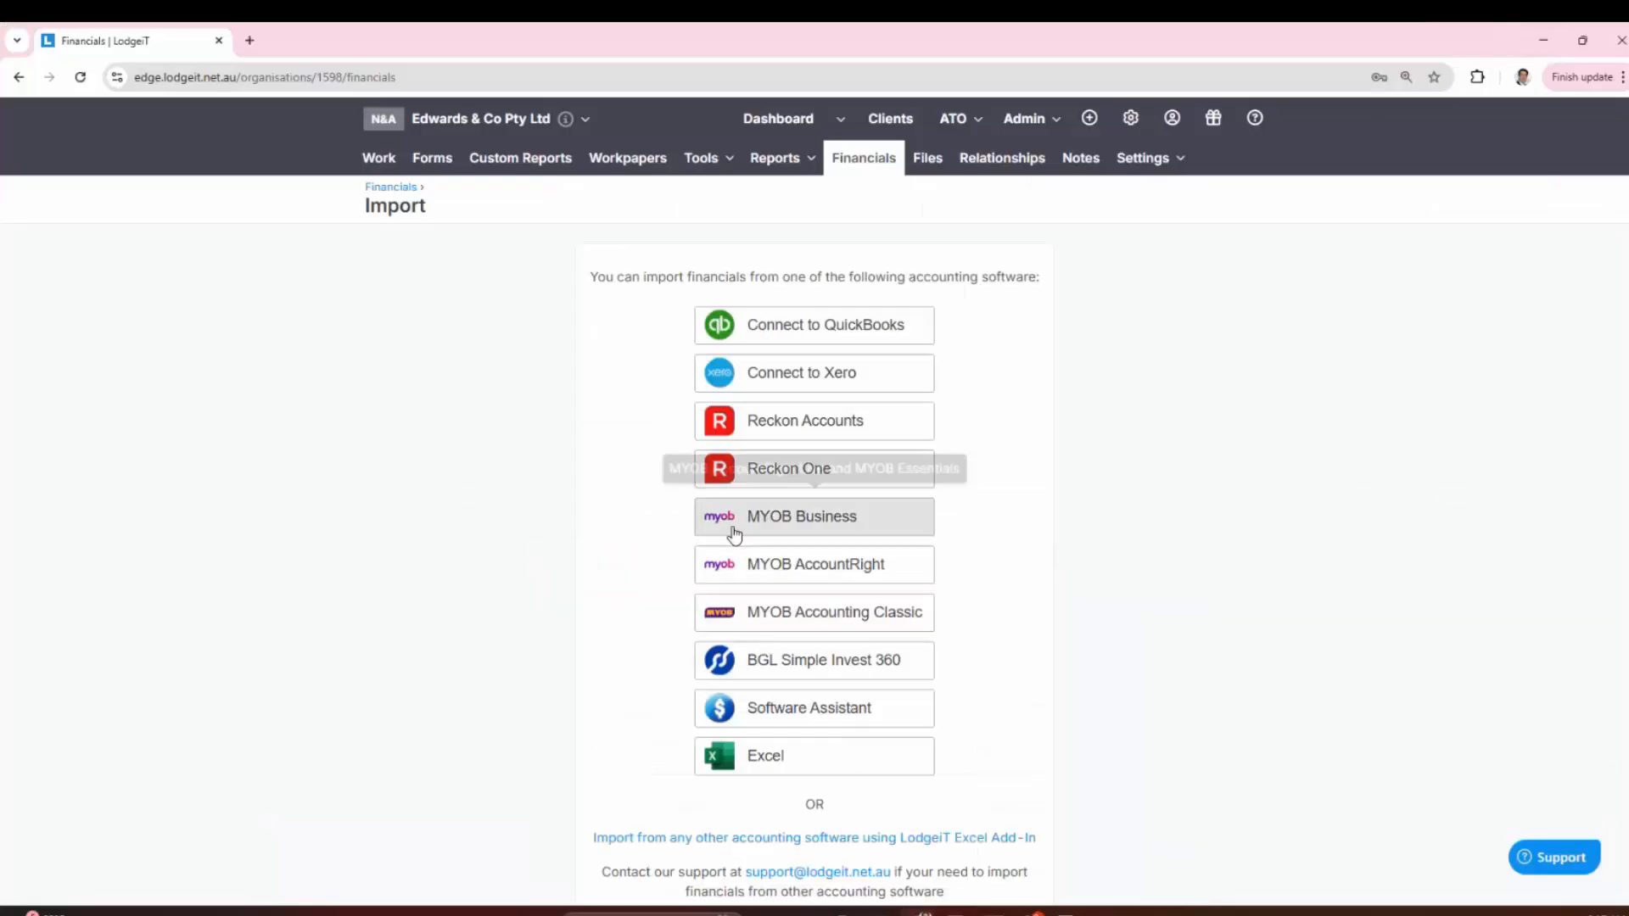
pyautogui.click(761, 762)
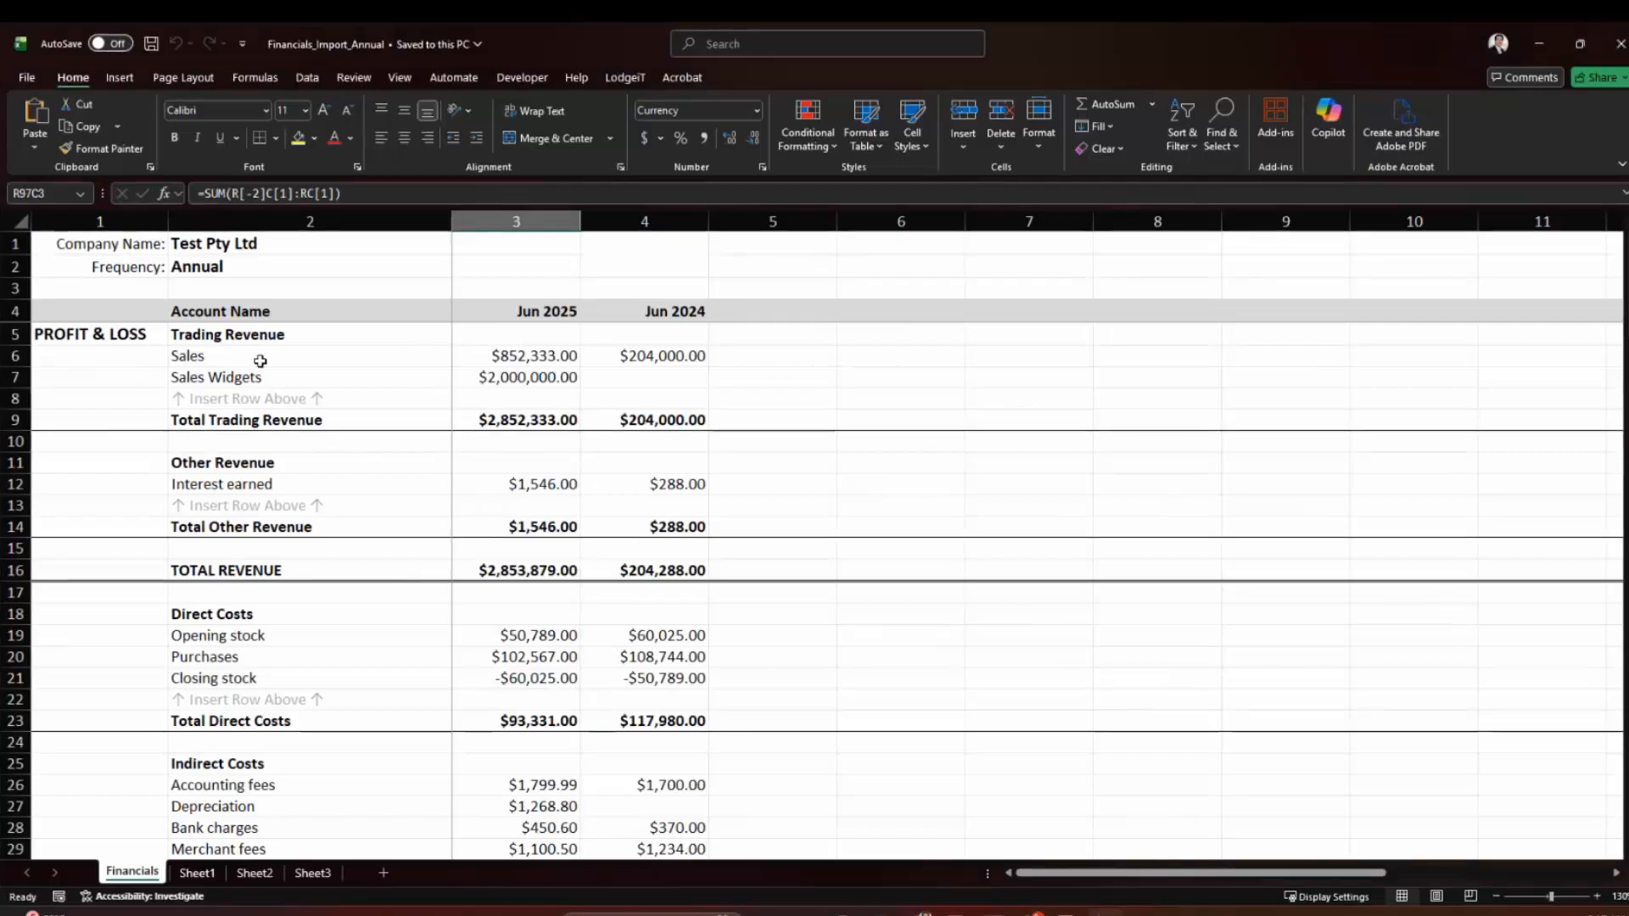
# Step: Examine the template's Trading Revenue rows and insert-row marker, and highlight the whole Profit & Loss section through Net Profit
pyautogui.click(258, 396)
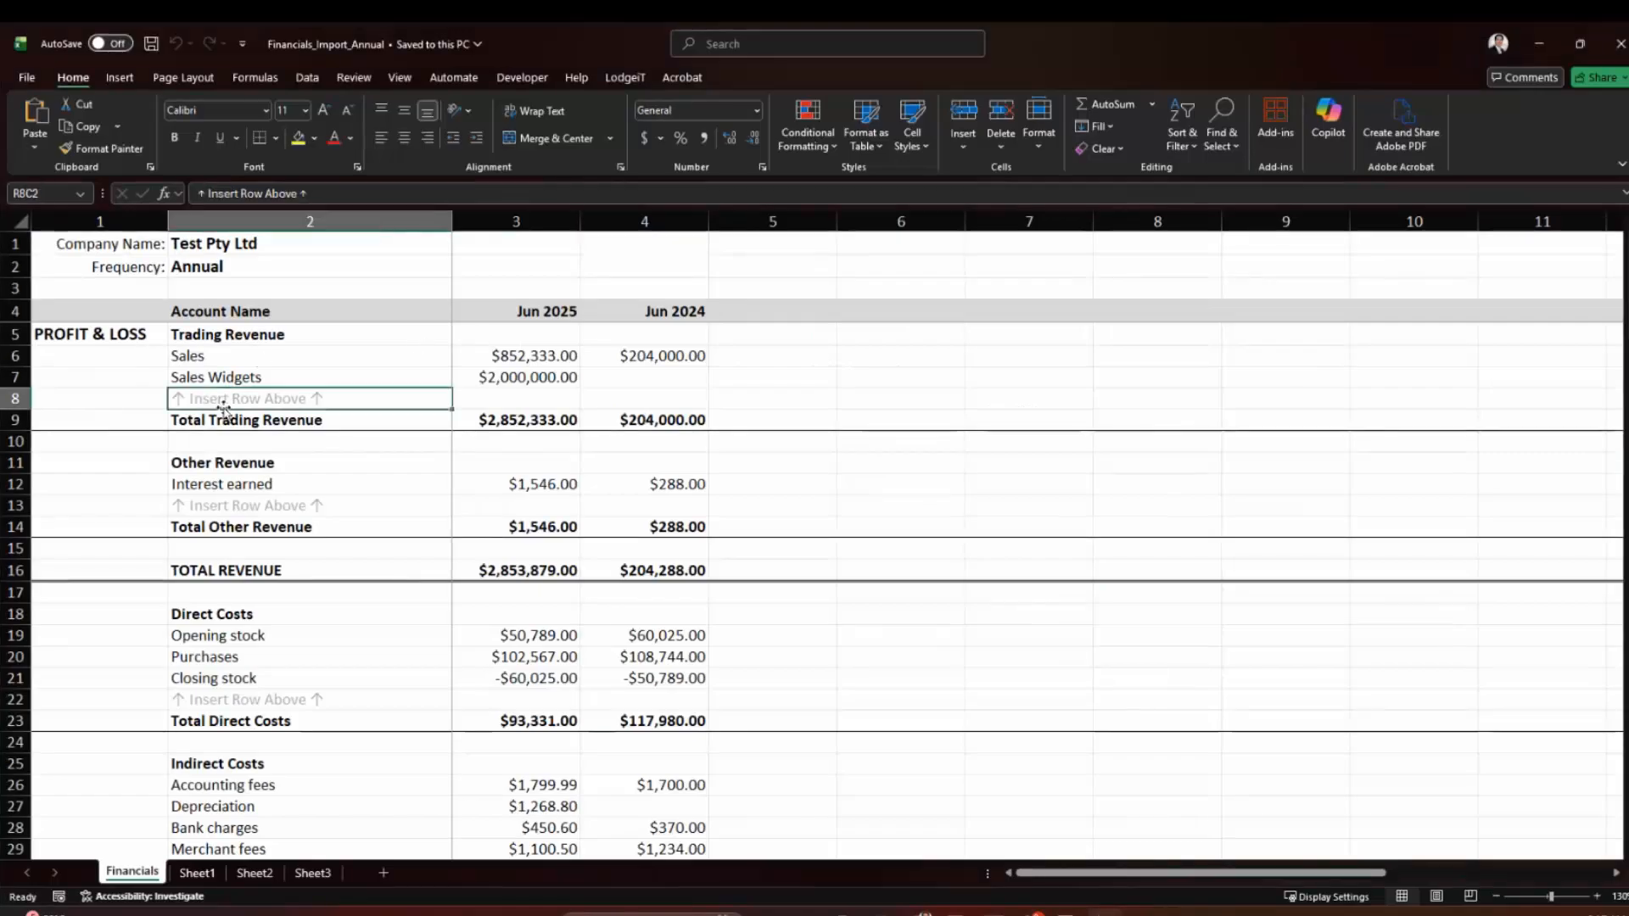
pyautogui.click(216, 363)
pyautogui.moveTo(216, 363); pyautogui.dragTo(627, 370)
pyautogui.click(215, 399)
pyautogui.click(216, 399)
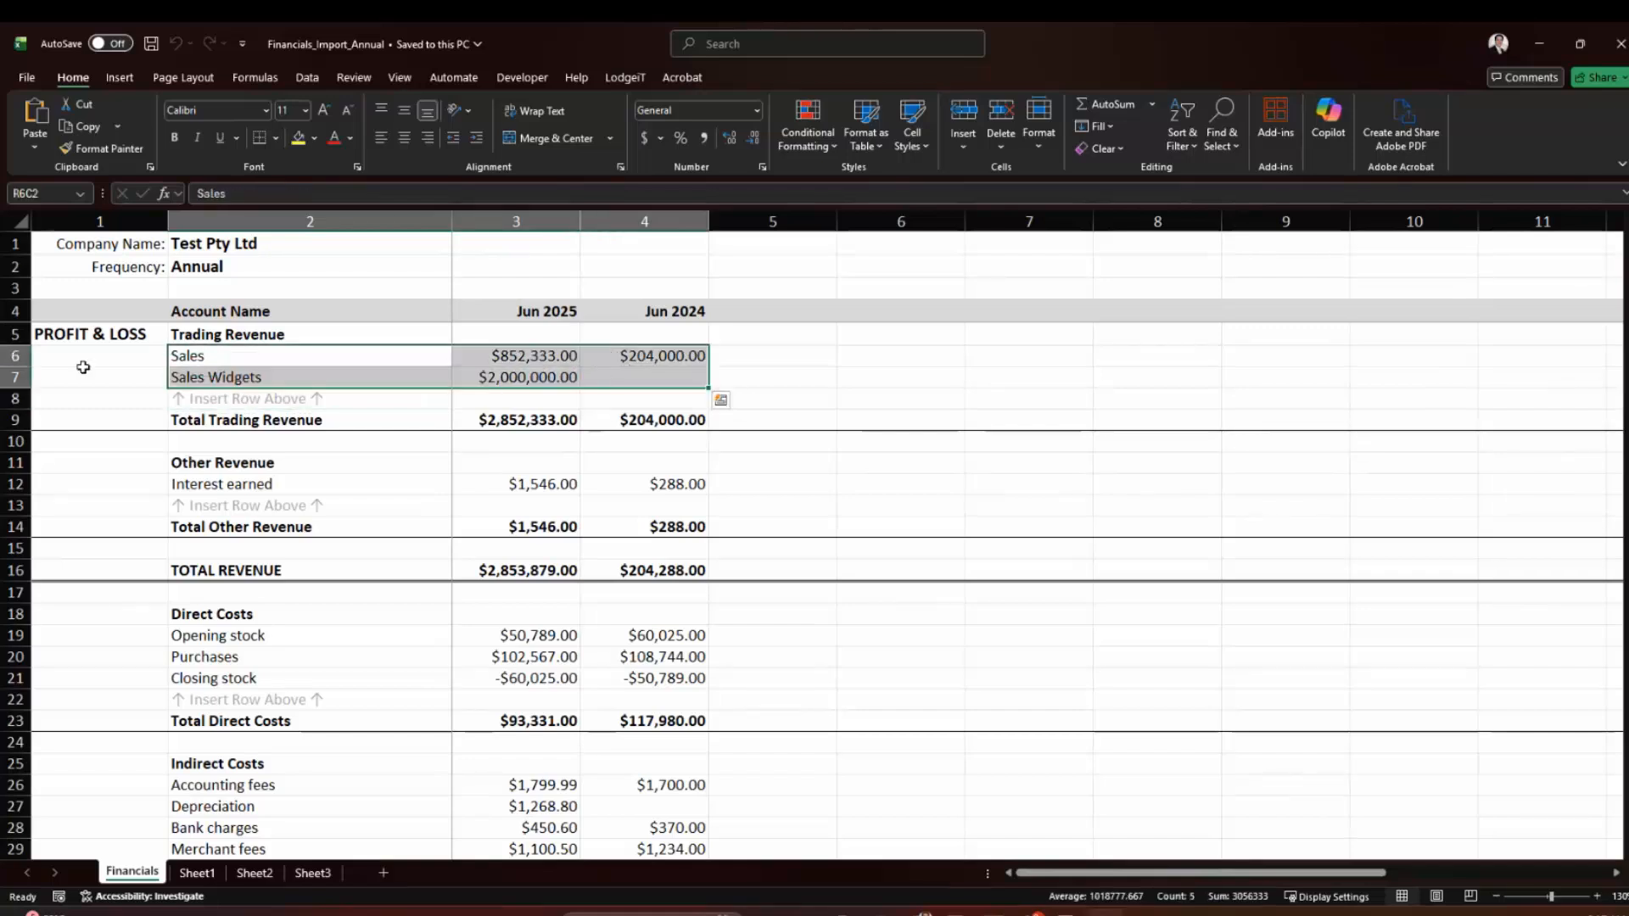
pyautogui.click(89, 335)
pyautogui.moveTo(88, 336); pyautogui.dragTo(682, 636)
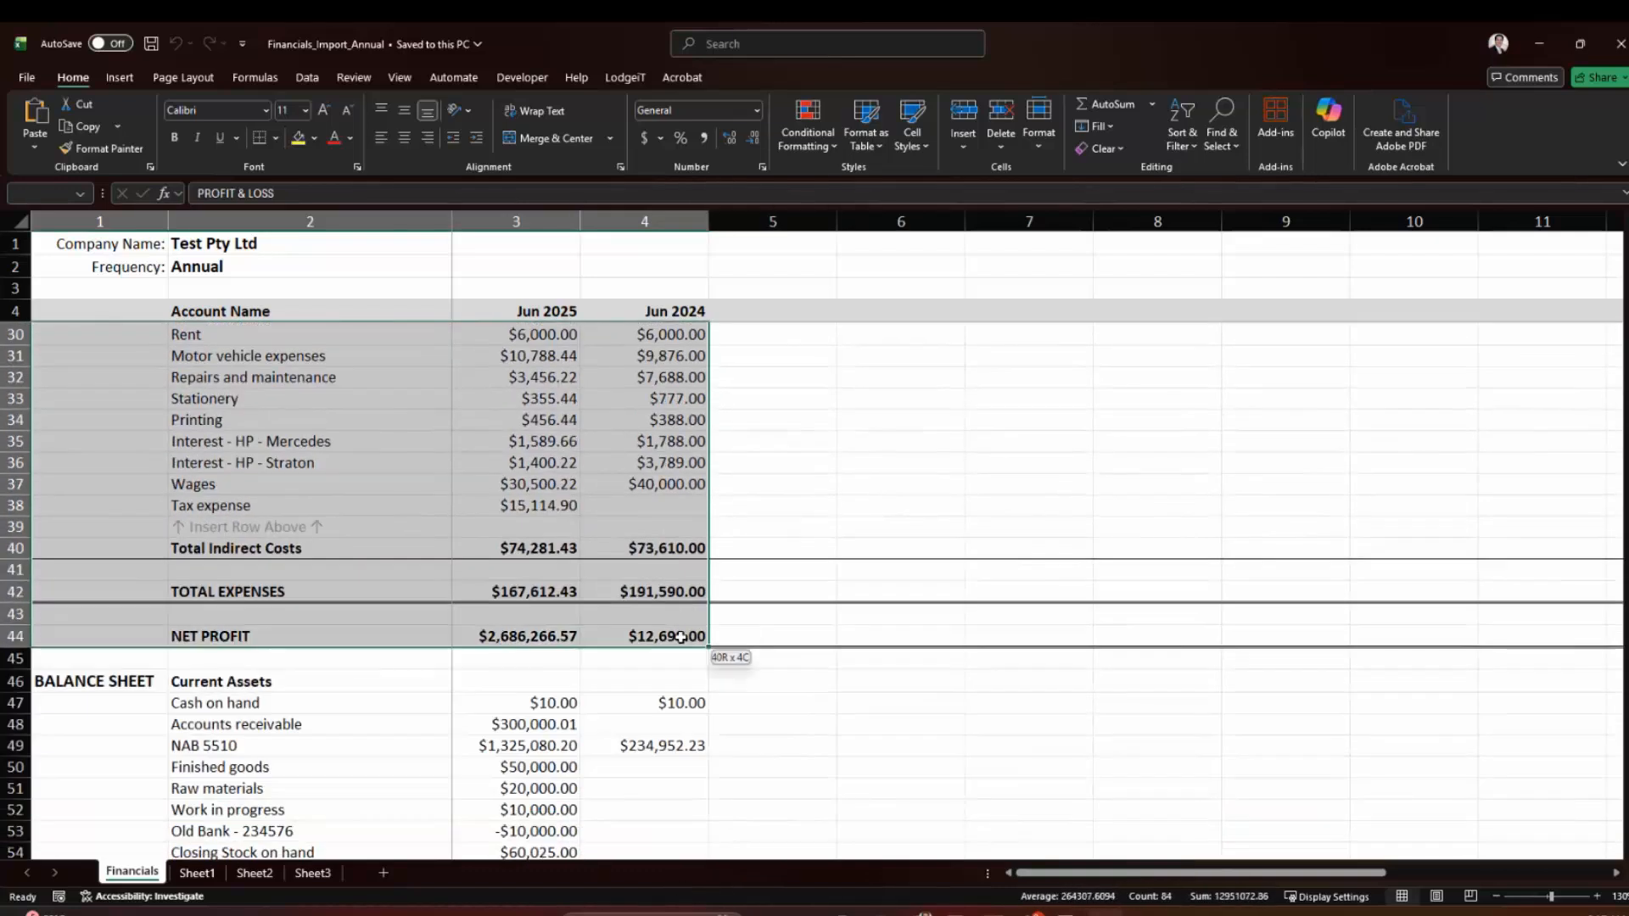
# Step: Highlight the Balance Sheet section through its end and inspect the Jun 2025 and Jun 2024 balance check cells below Total Equity
pyautogui.scroll(-4, 378, 666)
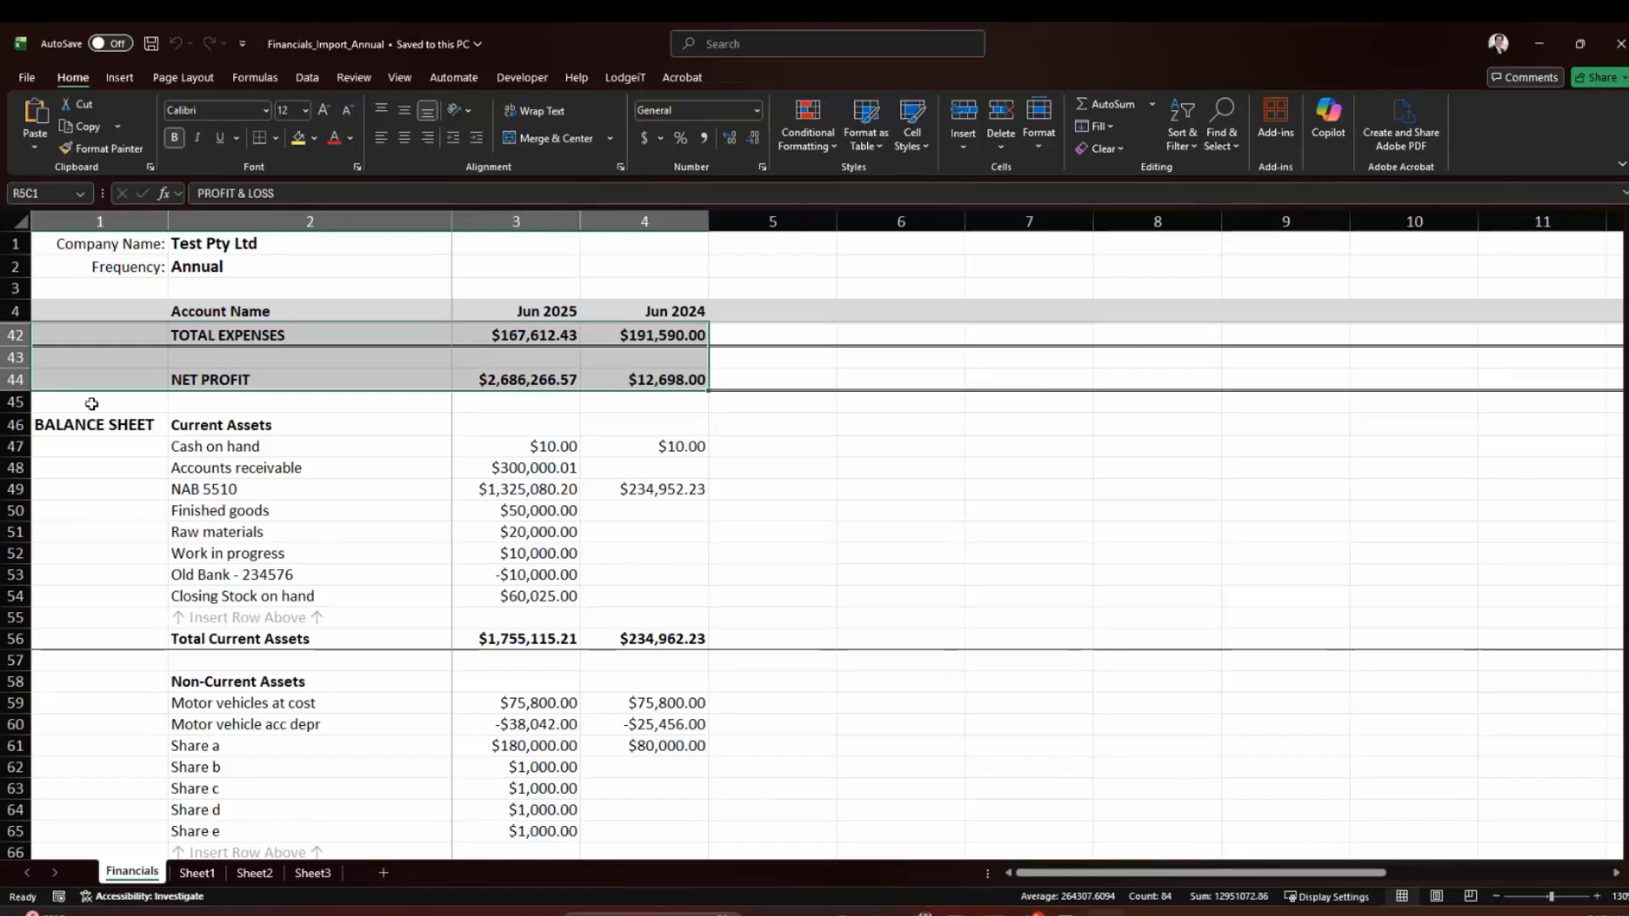
pyautogui.moveTo(98, 408); pyautogui.dragTo(594, 720)
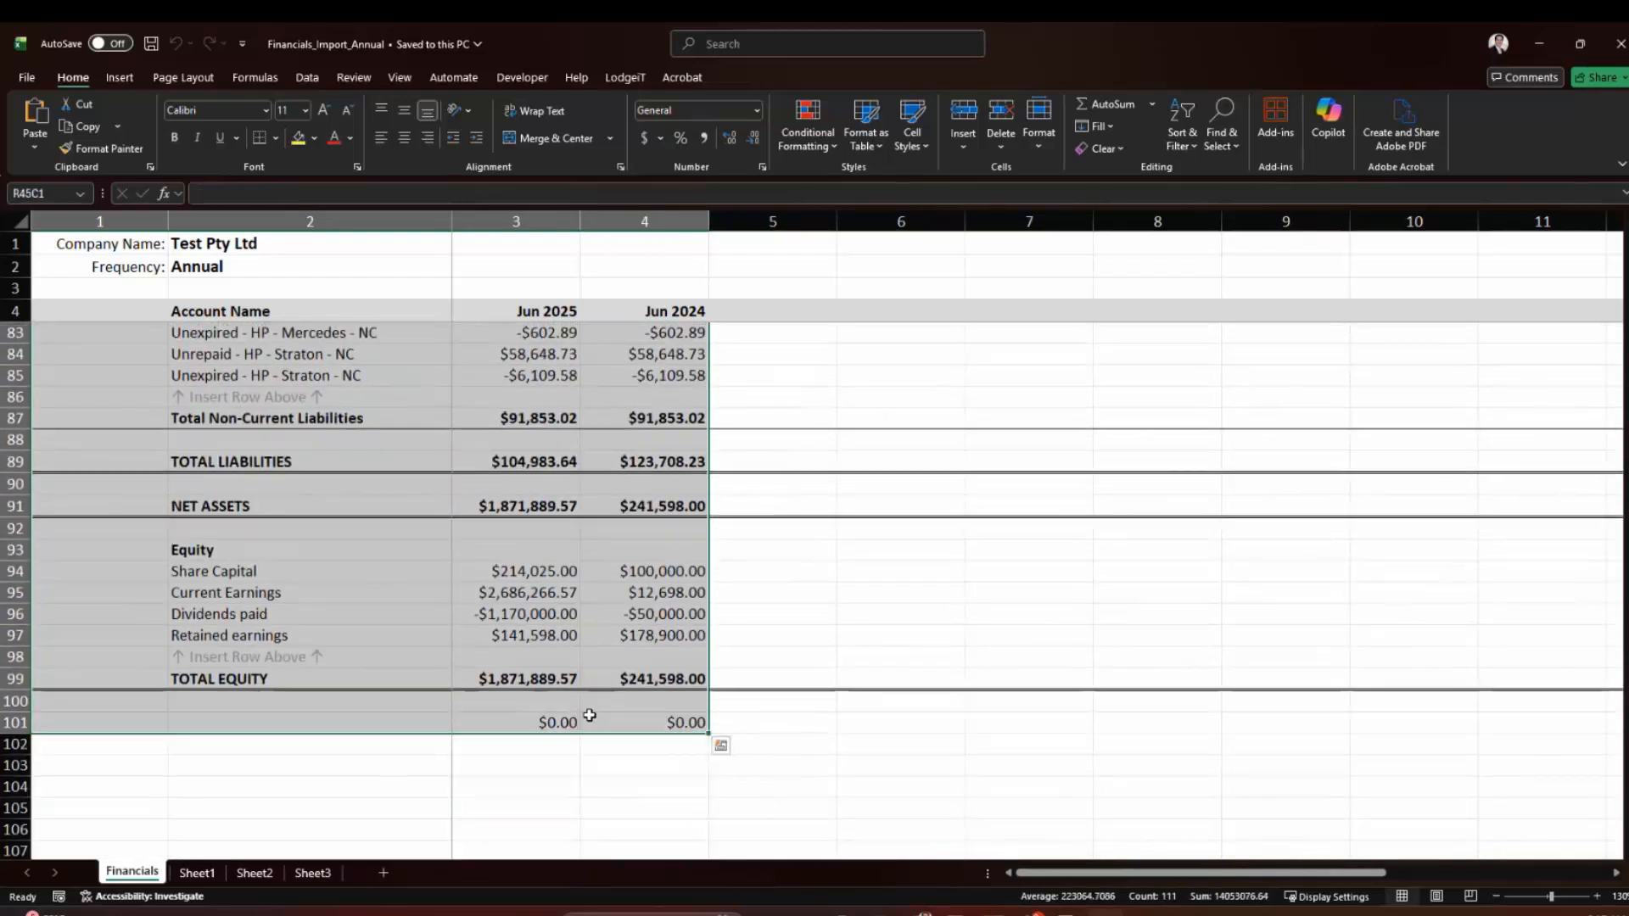
pyautogui.click(516, 720)
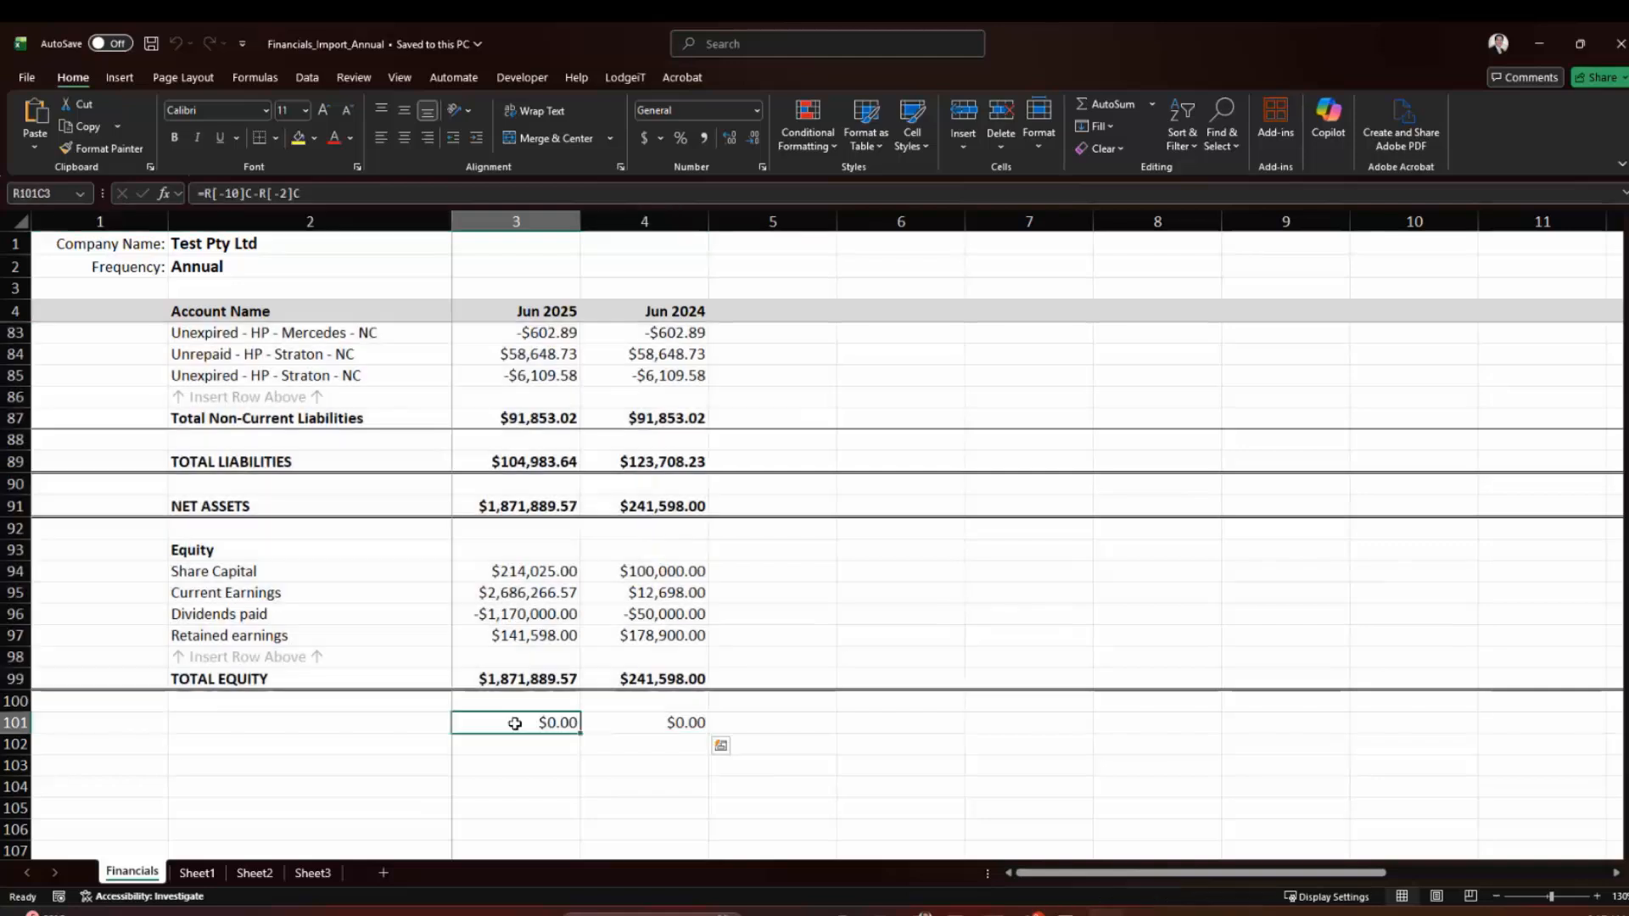
pyautogui.click(666, 722)
pyautogui.scroll(20, 414, 651)
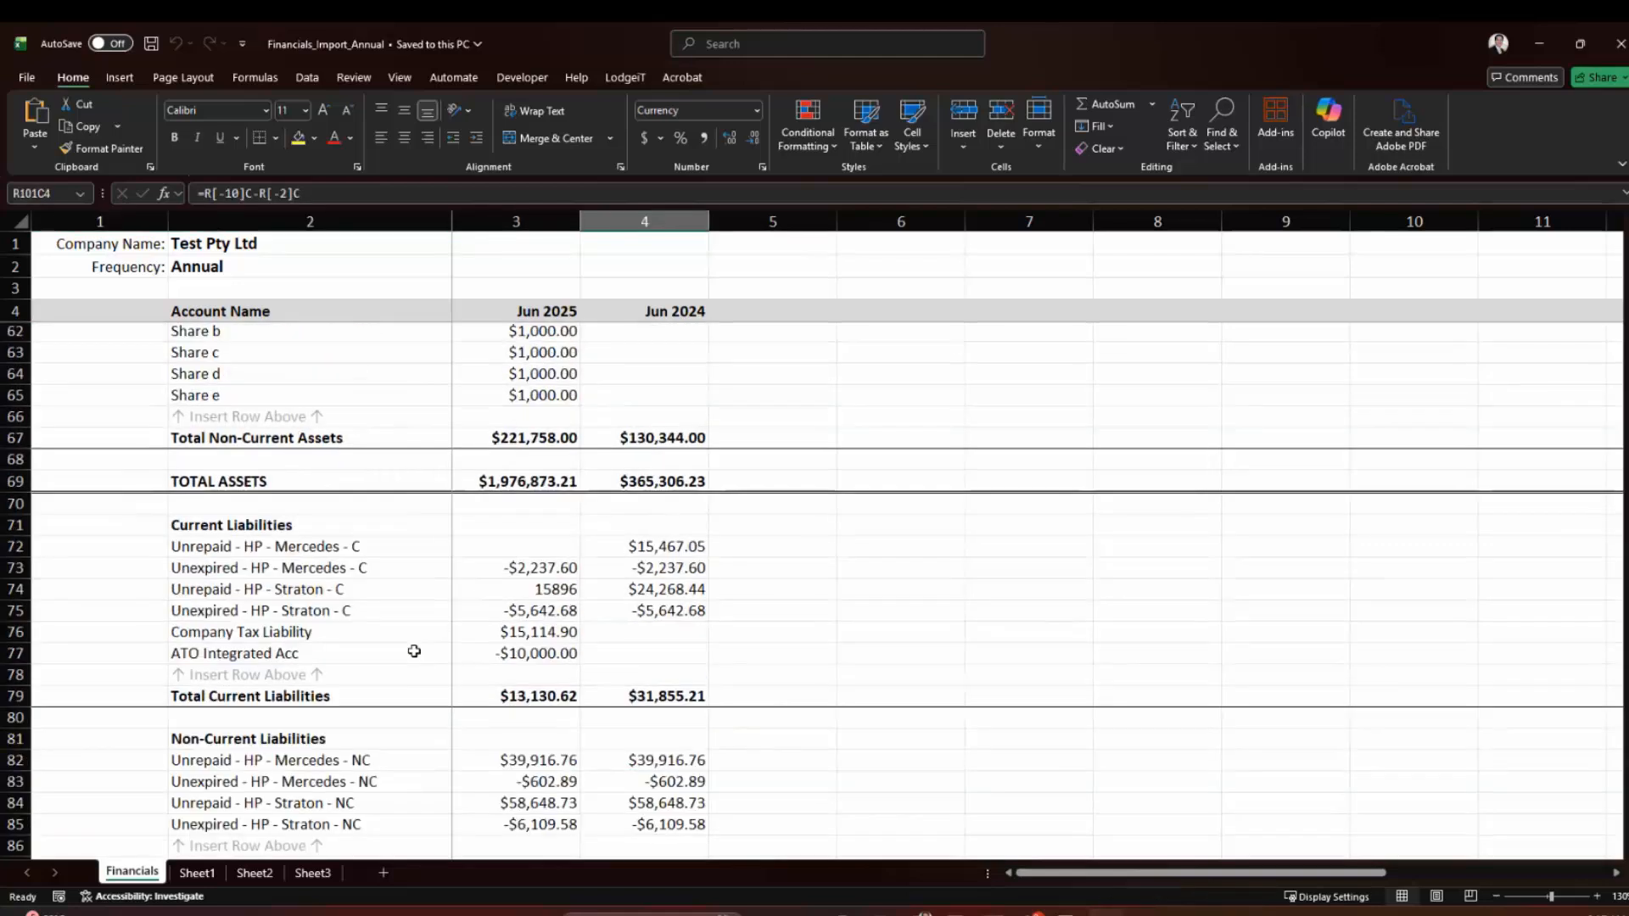
pyautogui.scroll(5, 414, 651)
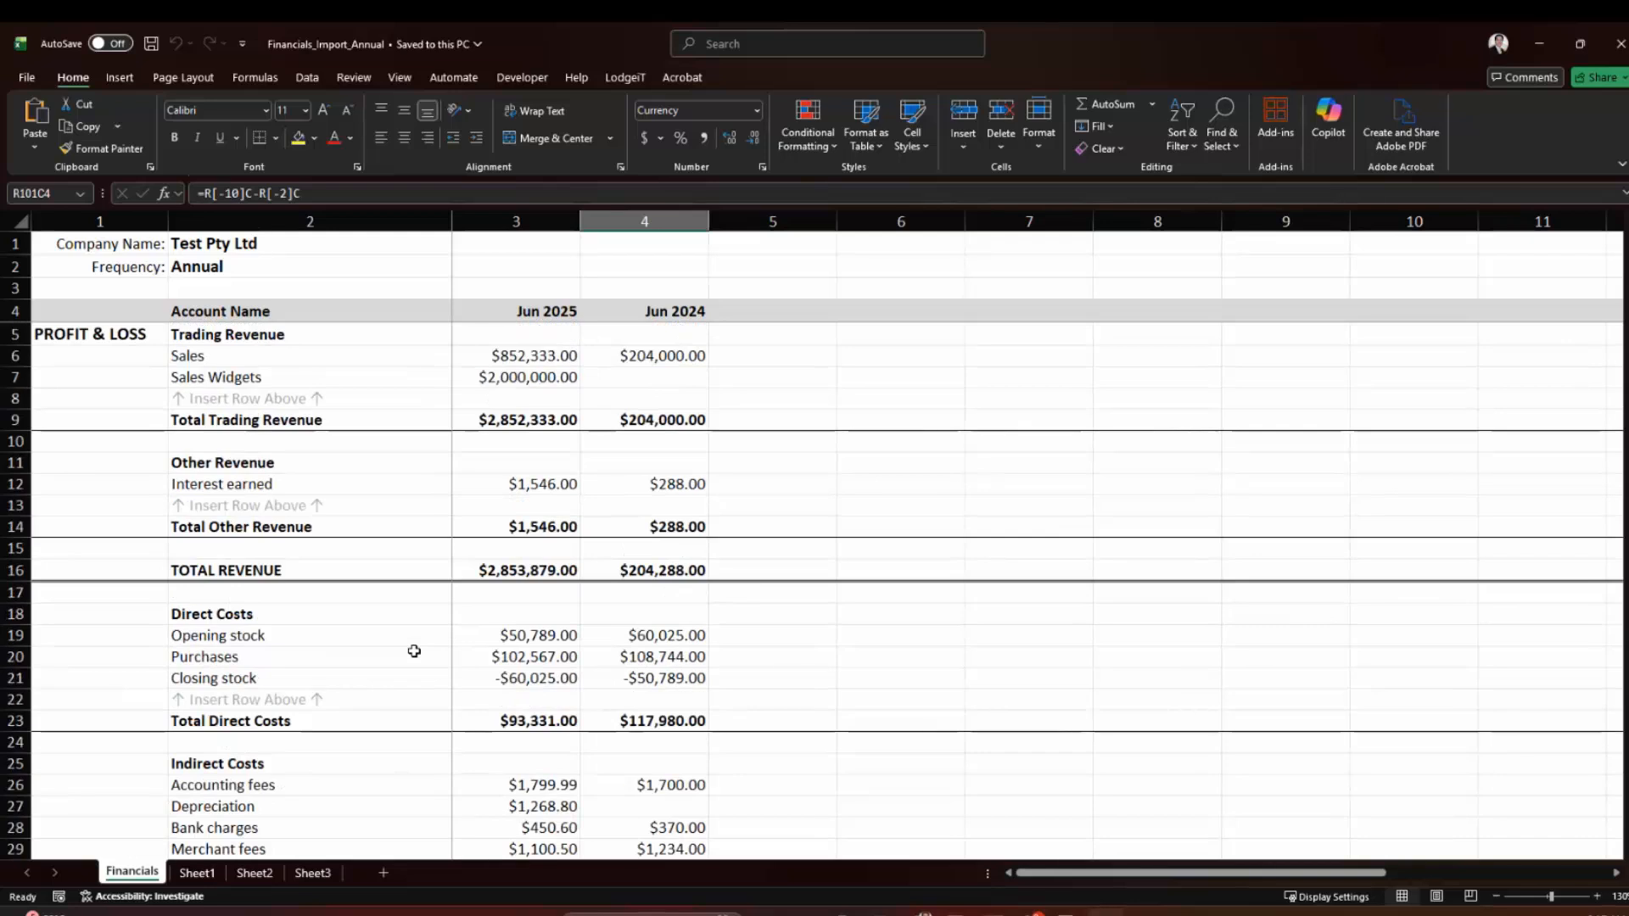
# Step: Inspect the Jun 2025 formulas for Current Earnings and Retained earnings in the Equity section, leaving both cells unedited
pyautogui.scroll(-20, 414, 651)
pyautogui.scroll(-1, 414, 650)
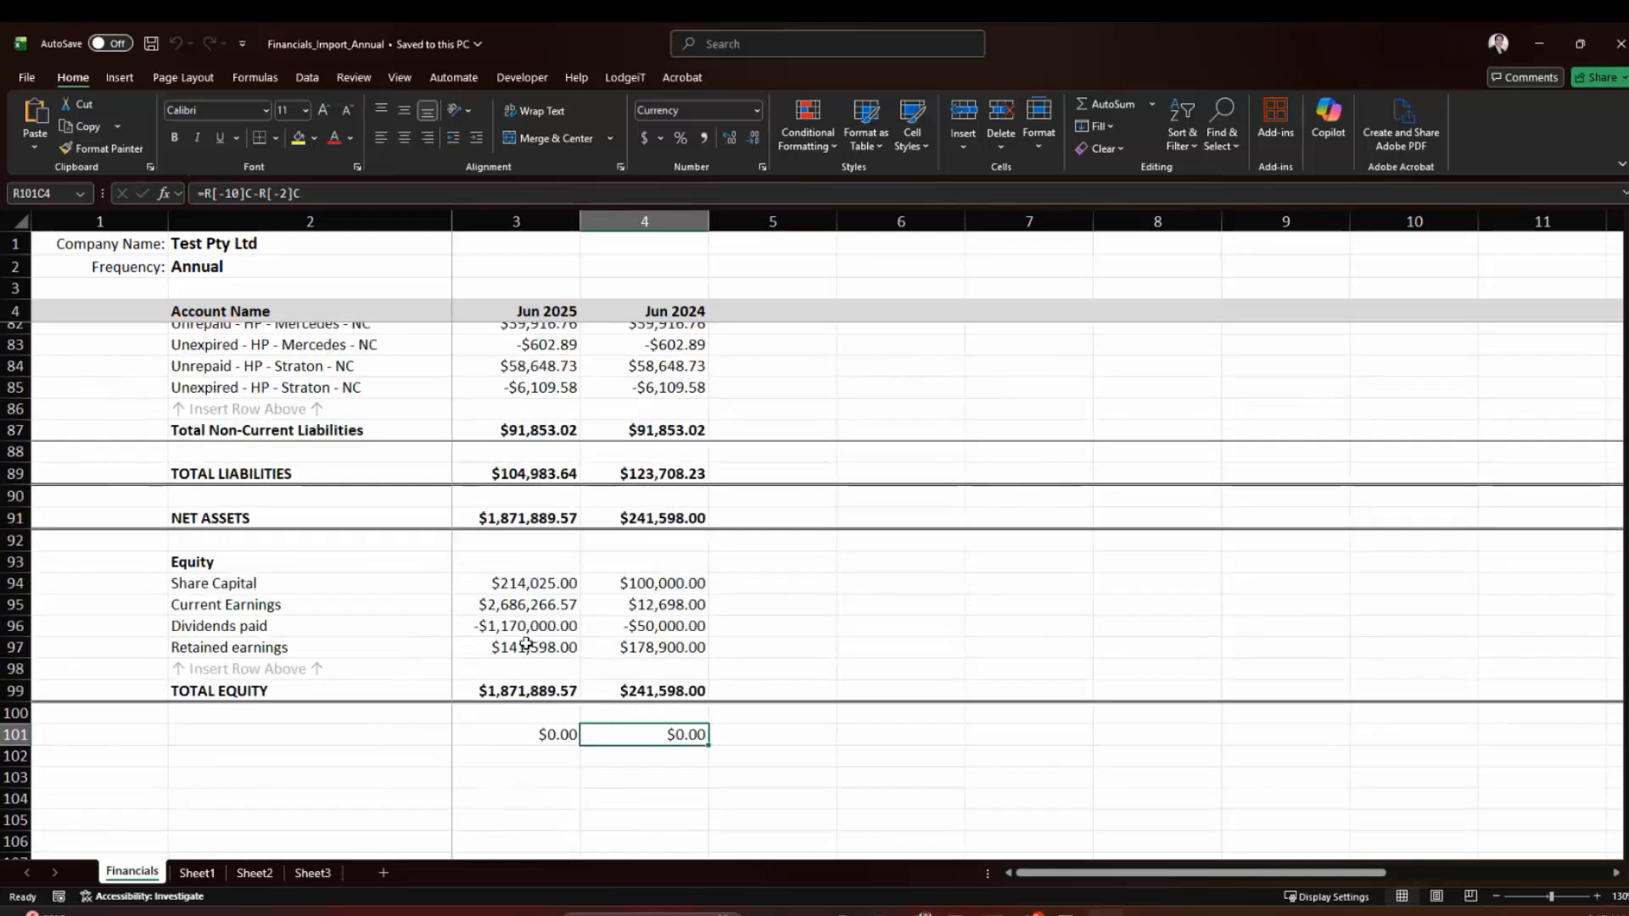
pyautogui.click(523, 606)
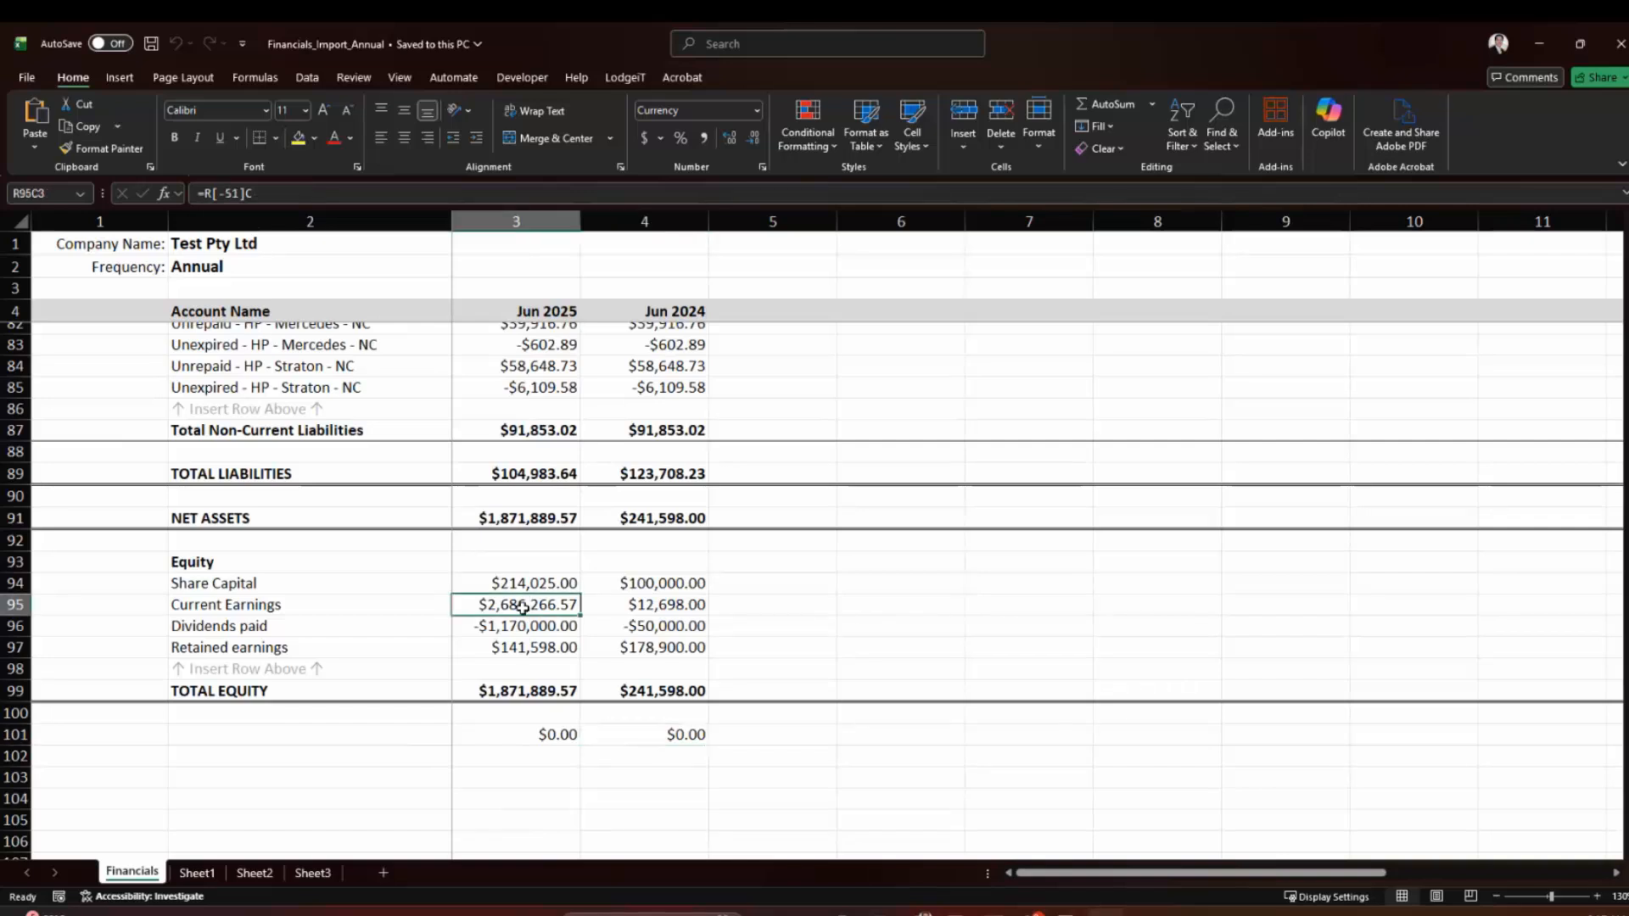
pyautogui.doubleClick(523, 605)
pyautogui.scroll(13, 522, 606)
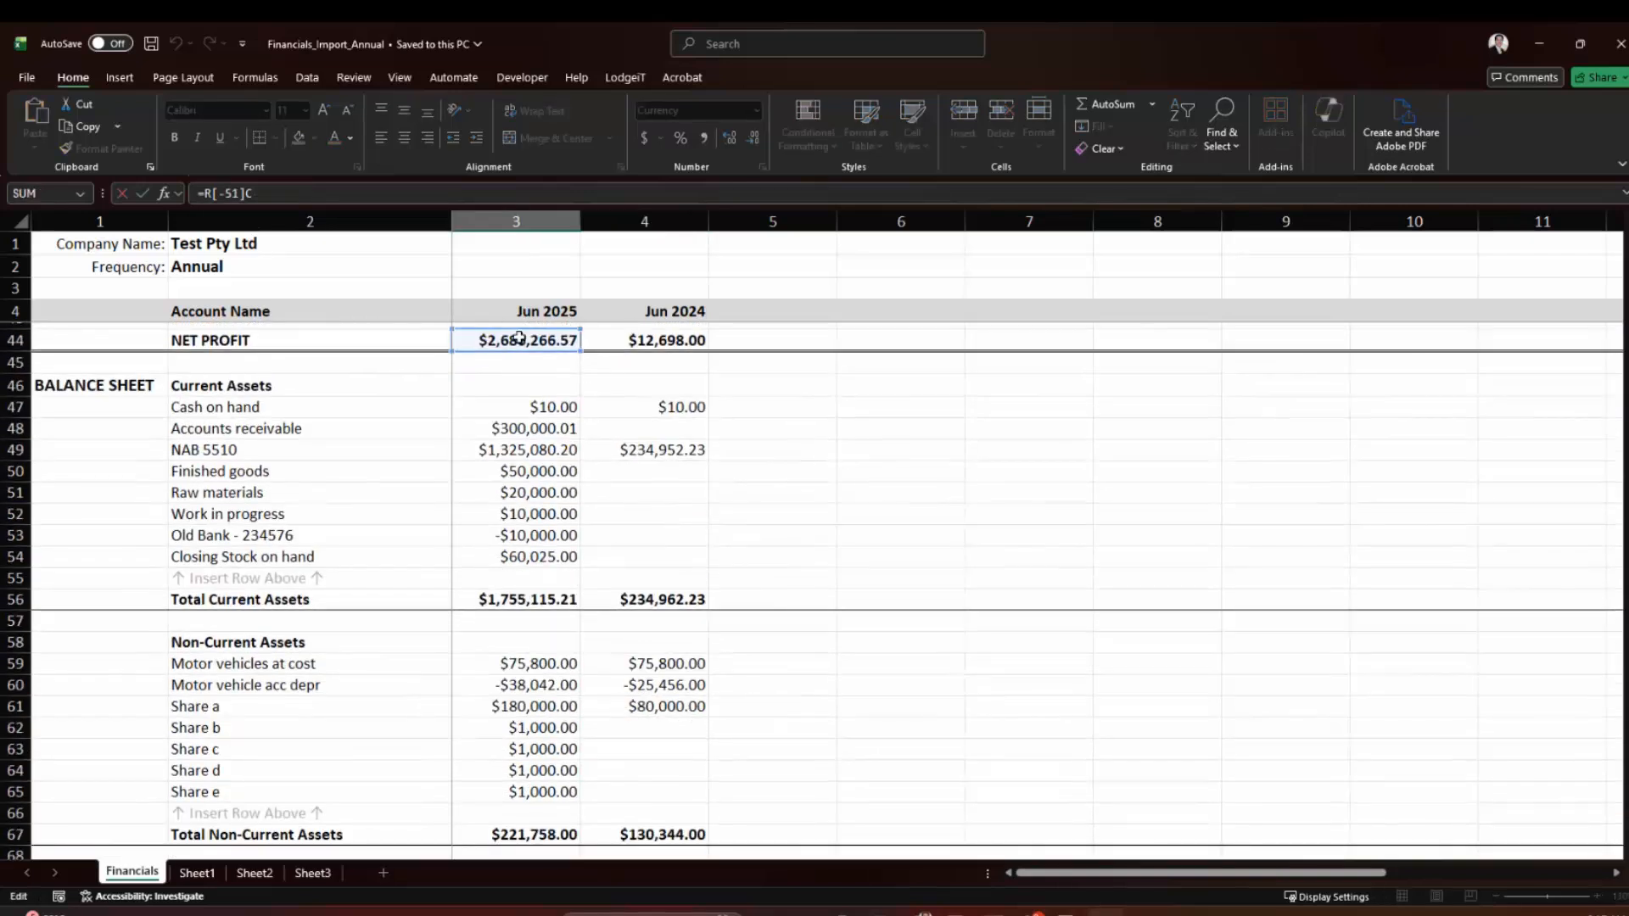
pyautogui.press('Escape')
pyautogui.scroll(-12, 564, 563)
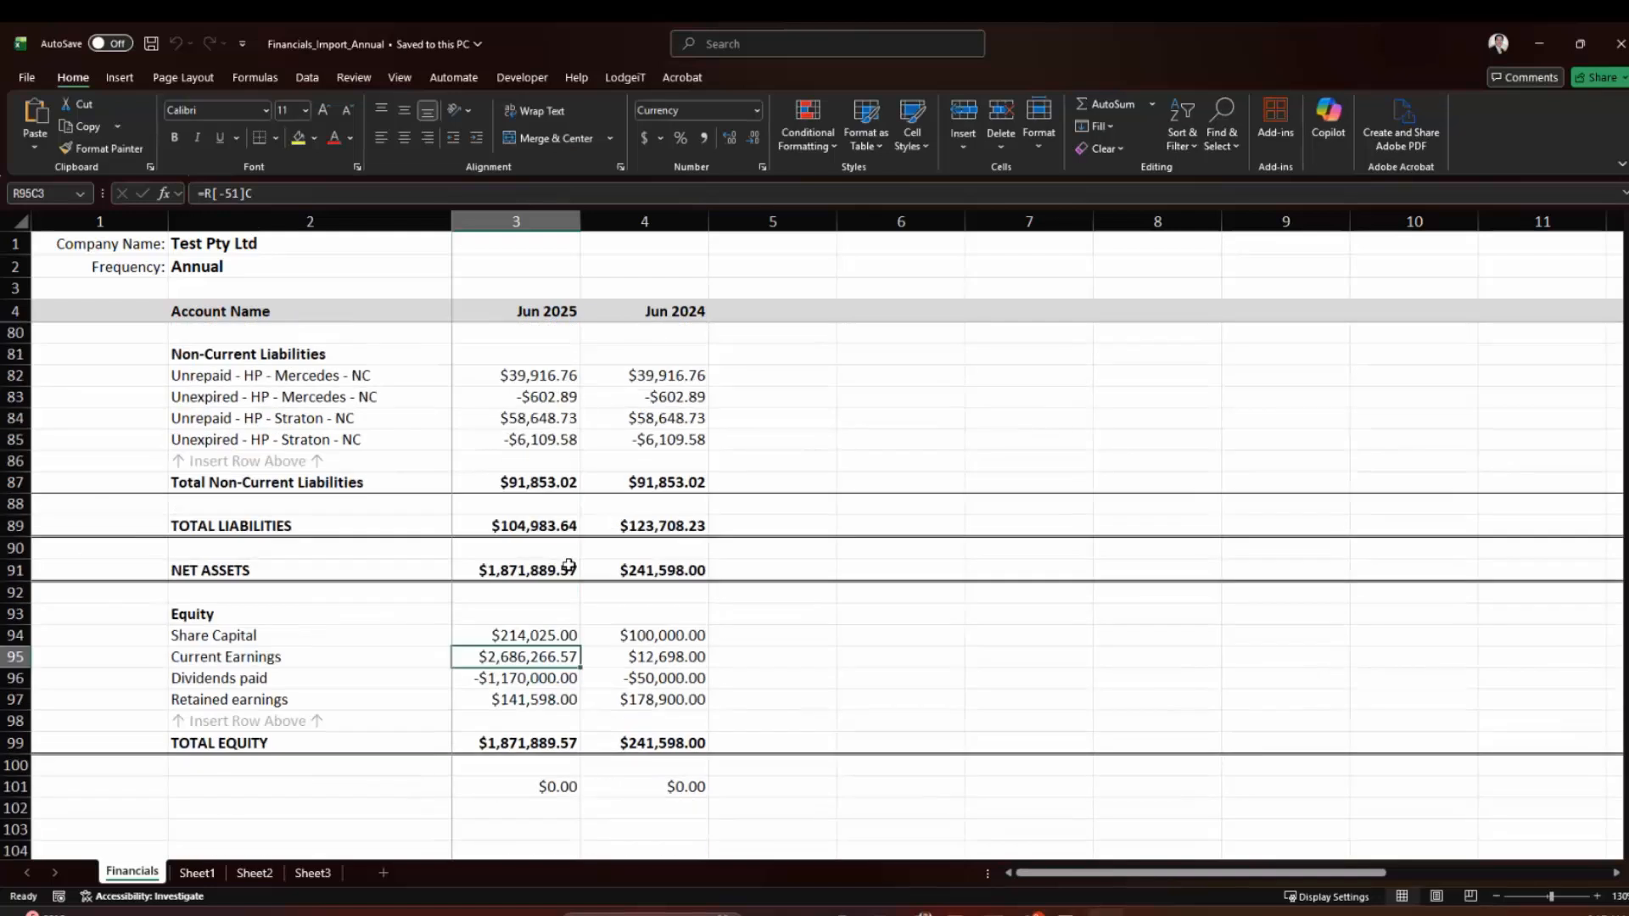
pyautogui.doubleClick(526, 701)
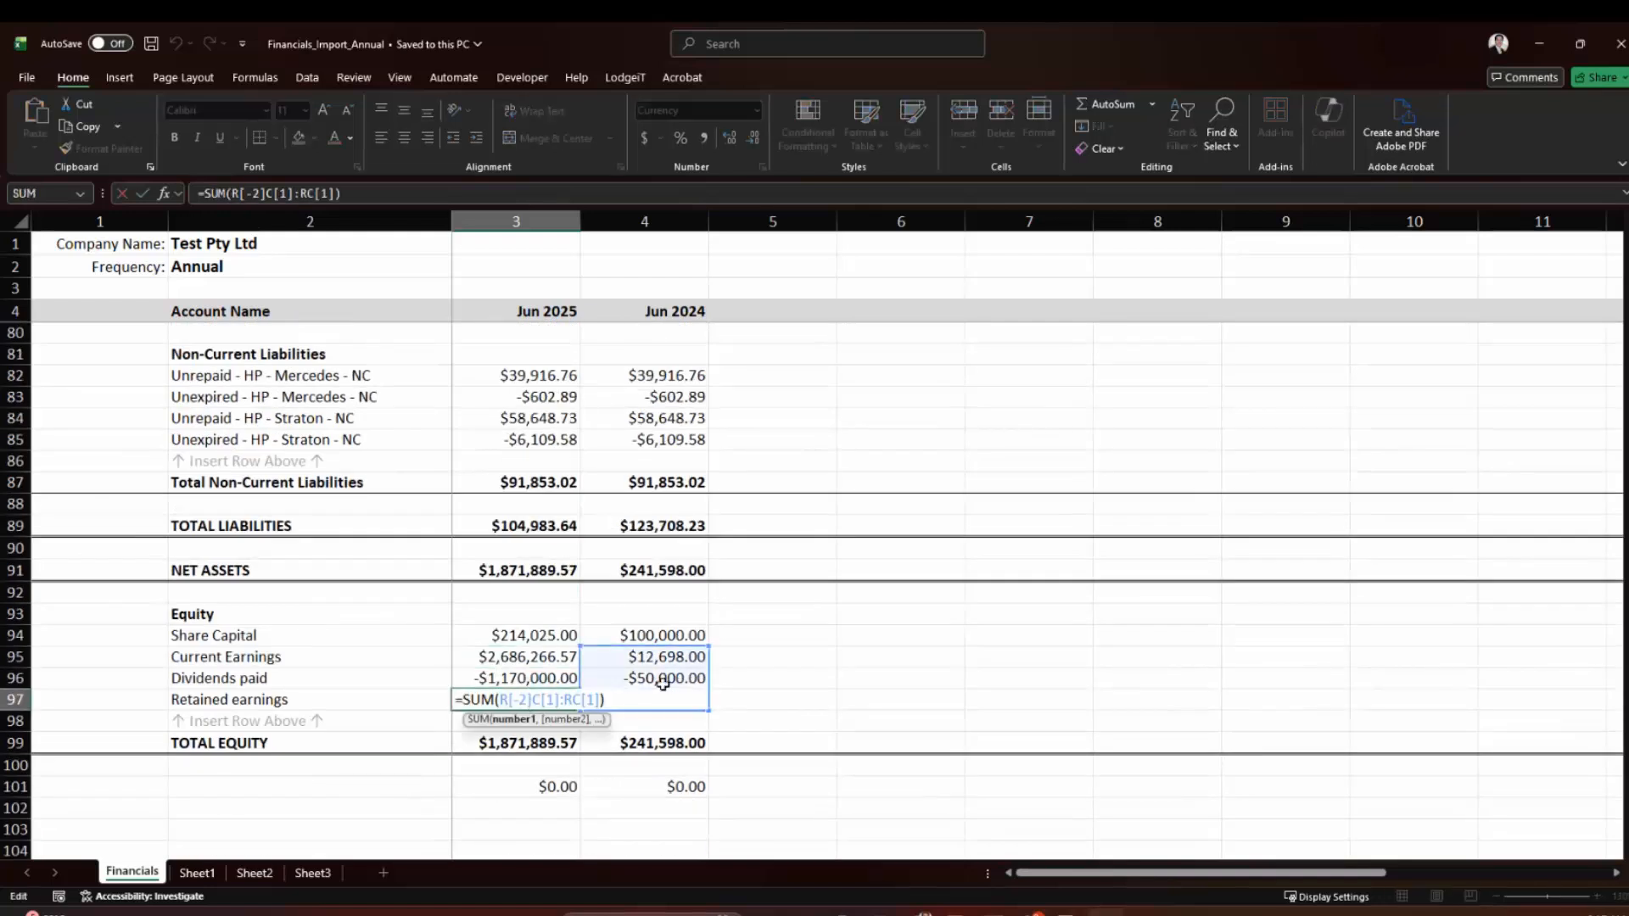
pyautogui.press('Escape')
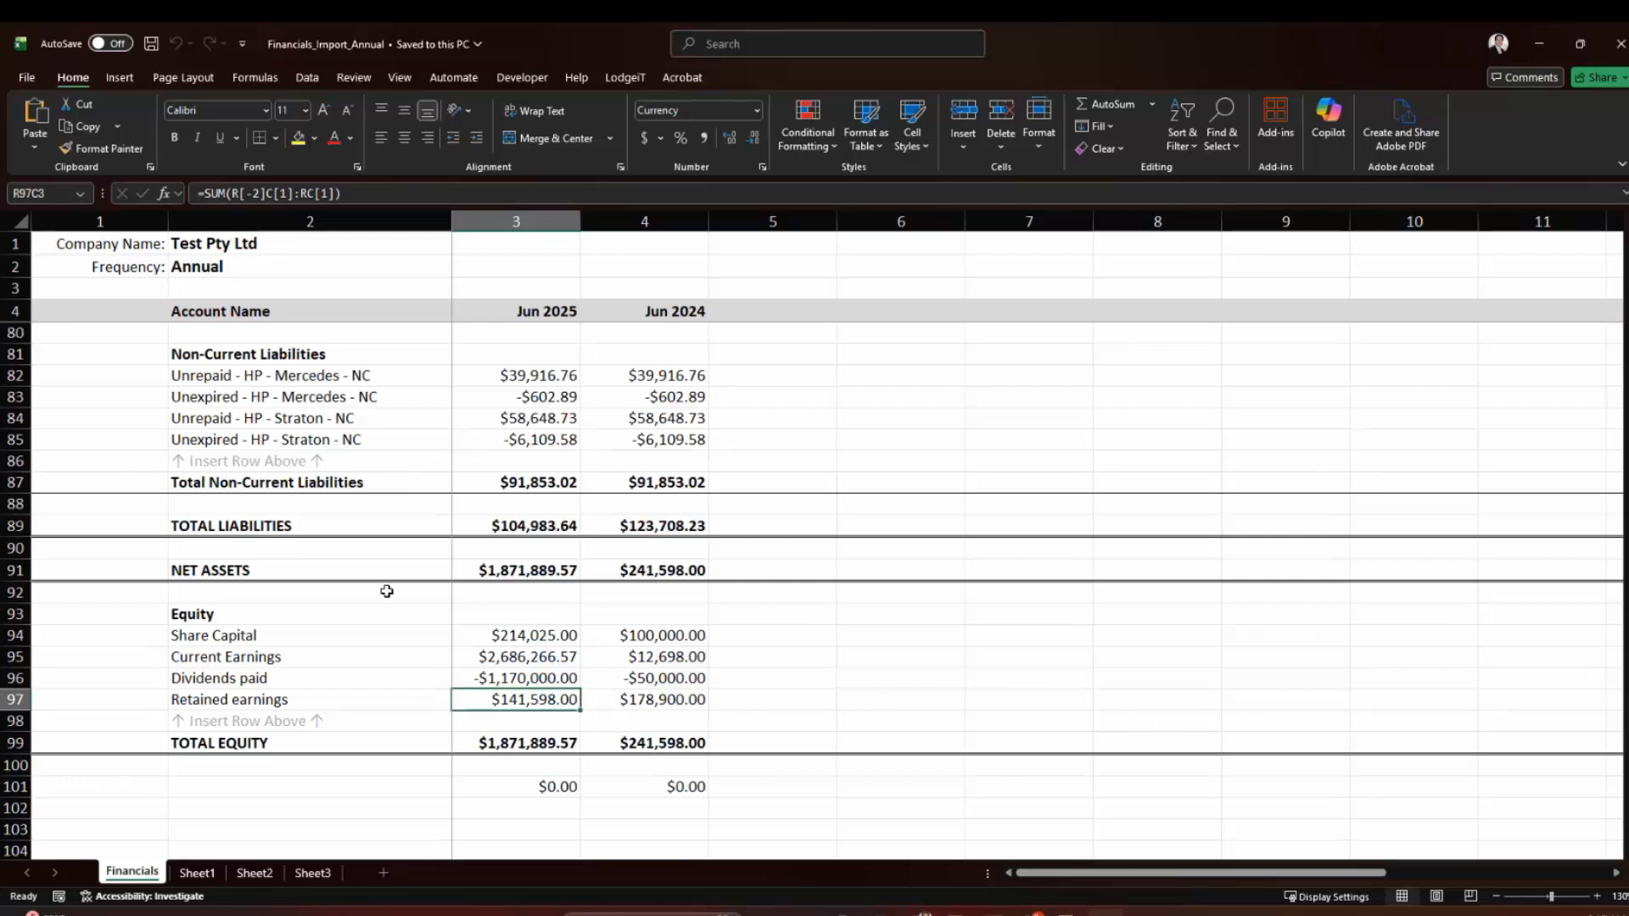
# Step: Review the accounts back up to Direct Costs and inspect the sign and formula of the Jun 2025 Closing stock entry
pyautogui.scroll(8, 386, 591)
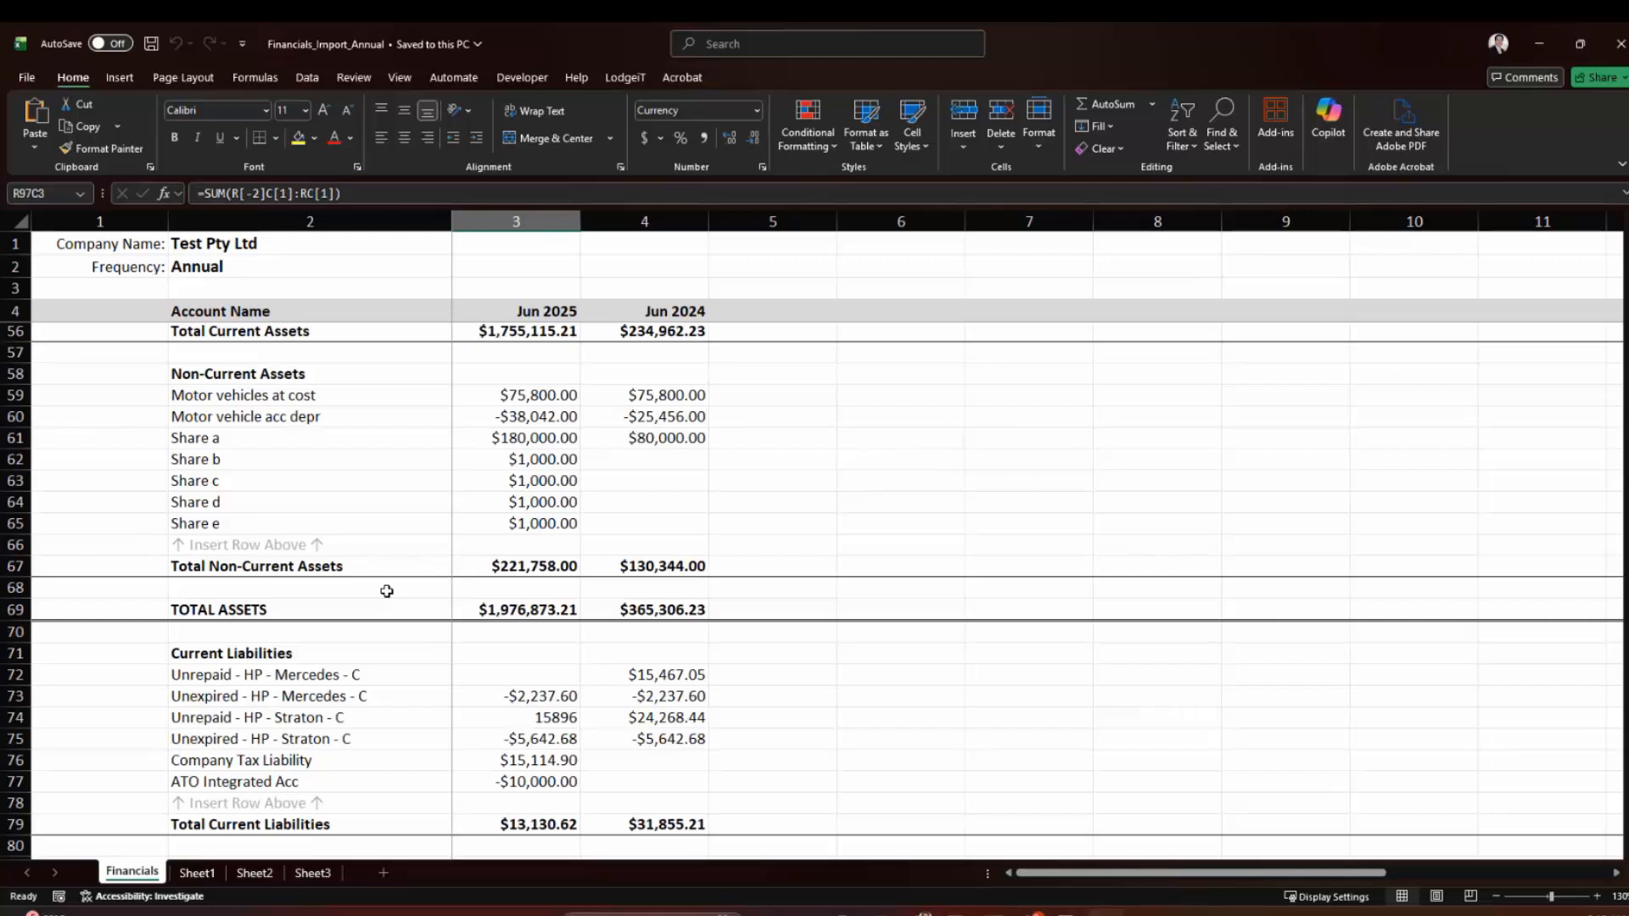
pyautogui.scroll(9, 387, 592)
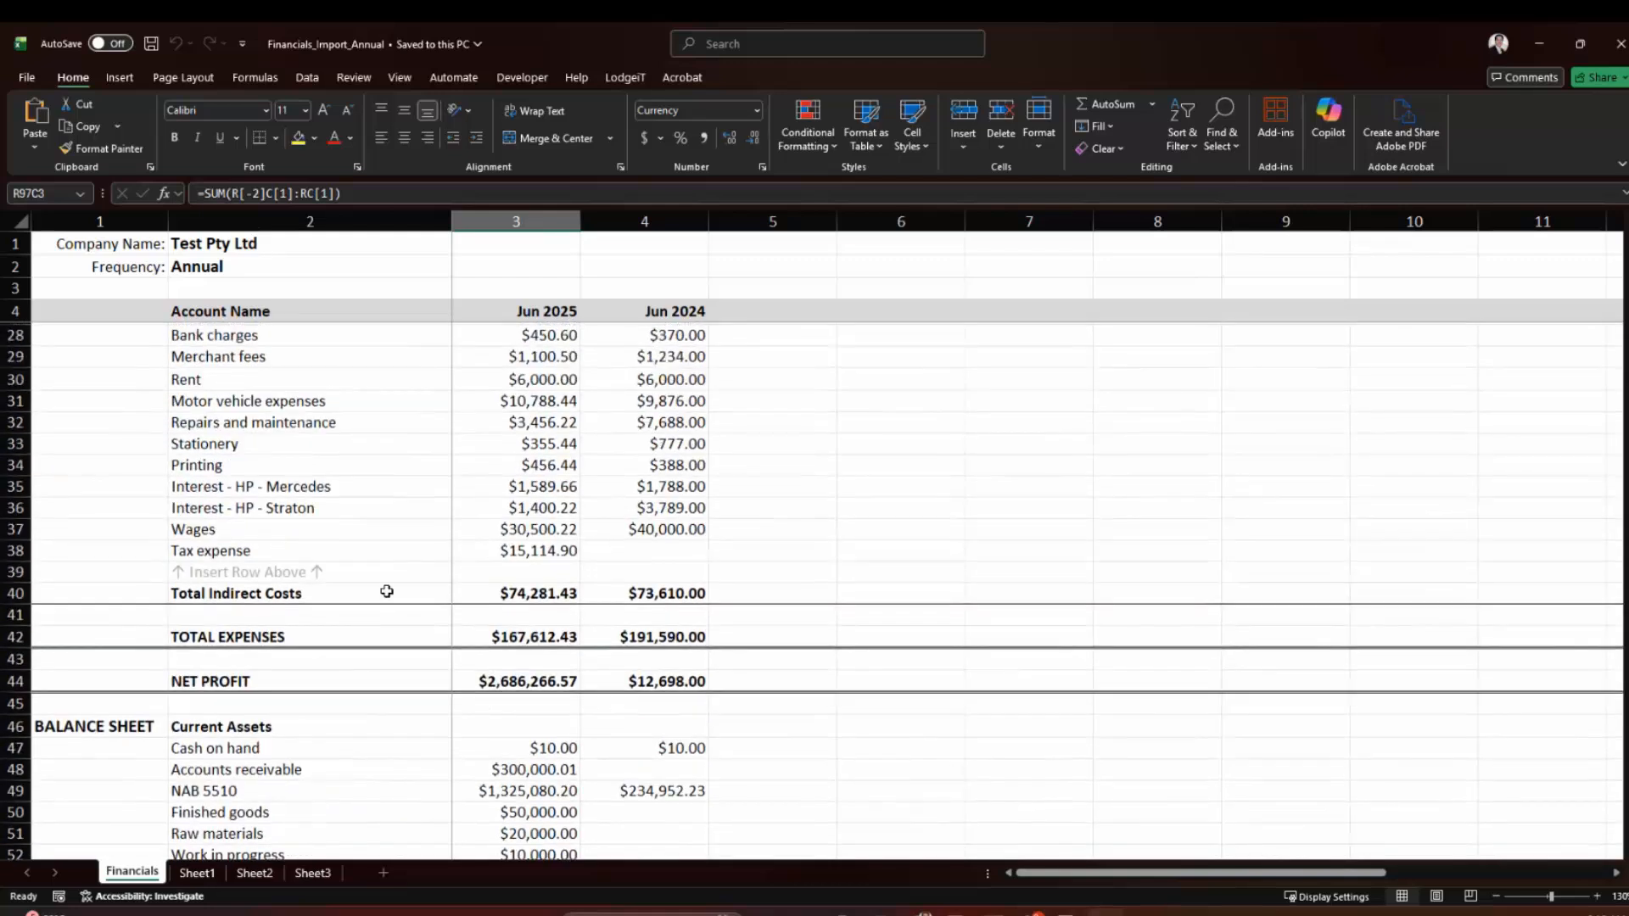
pyautogui.scroll(2, 387, 591)
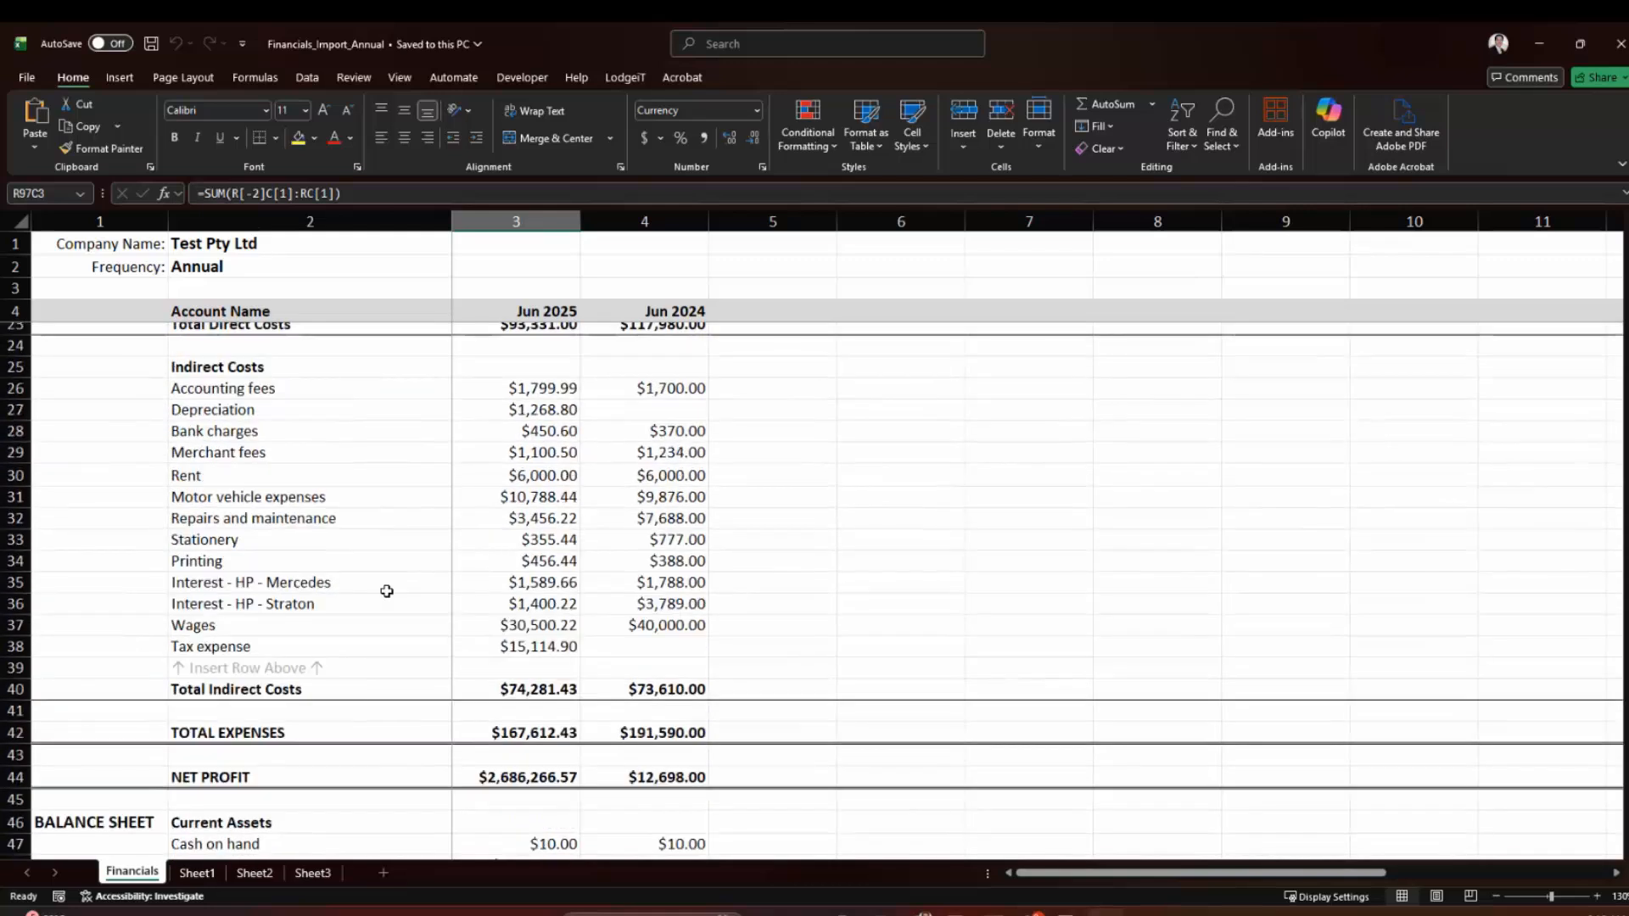
pyautogui.scroll(5, 387, 592)
pyautogui.scroll(2, 387, 591)
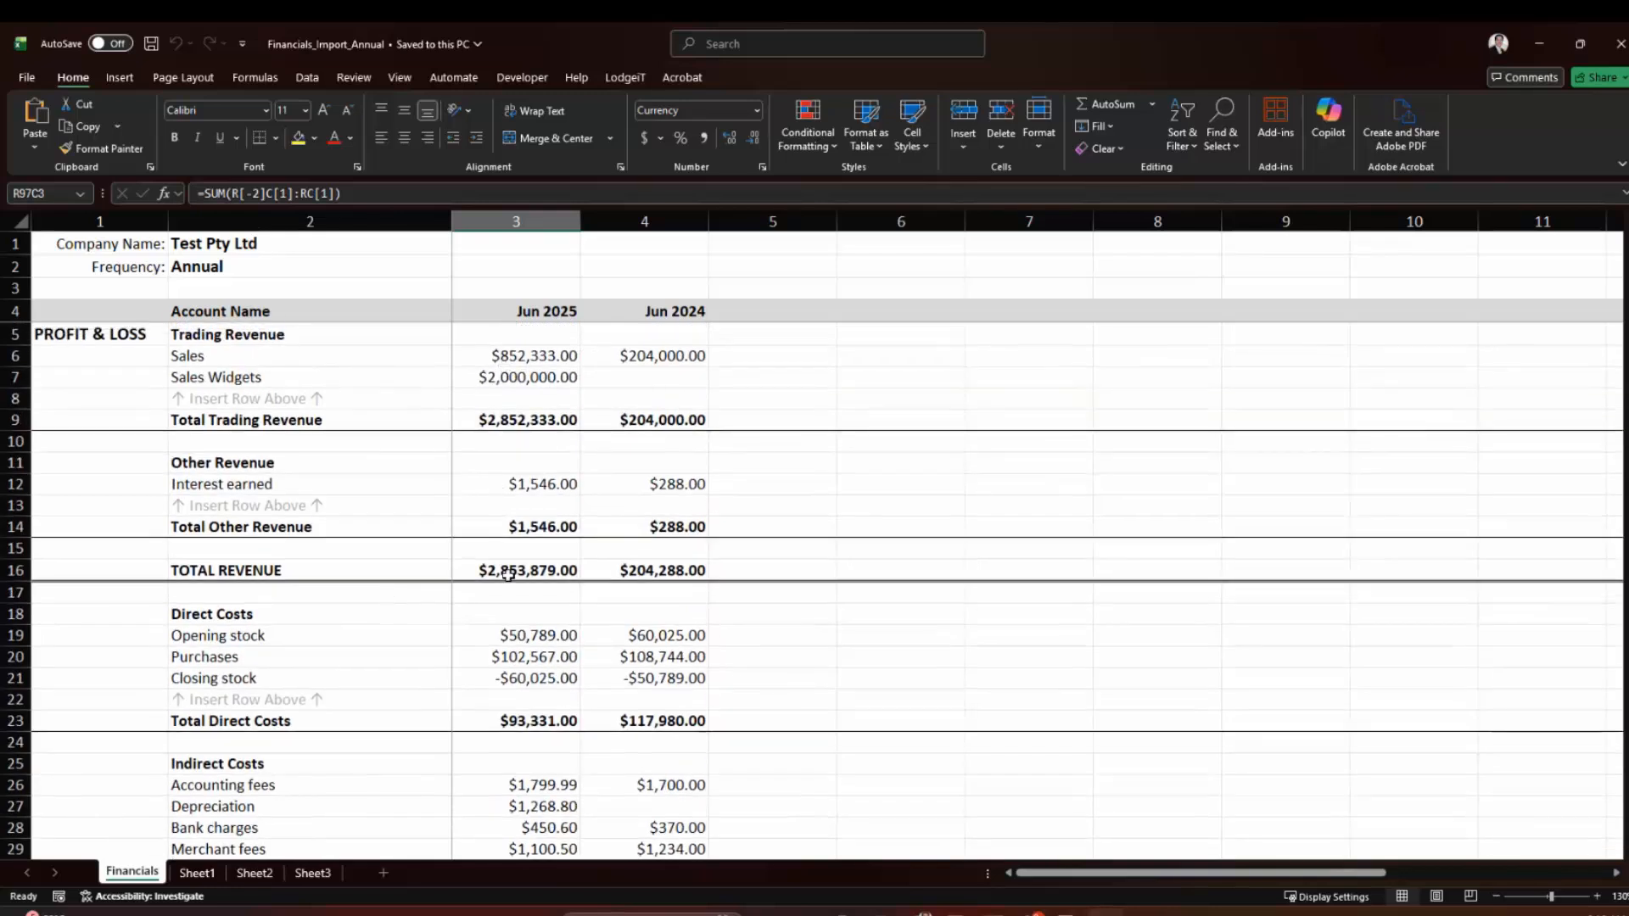
pyautogui.scroll(-2, 507, 575)
pyautogui.click(437, 553)
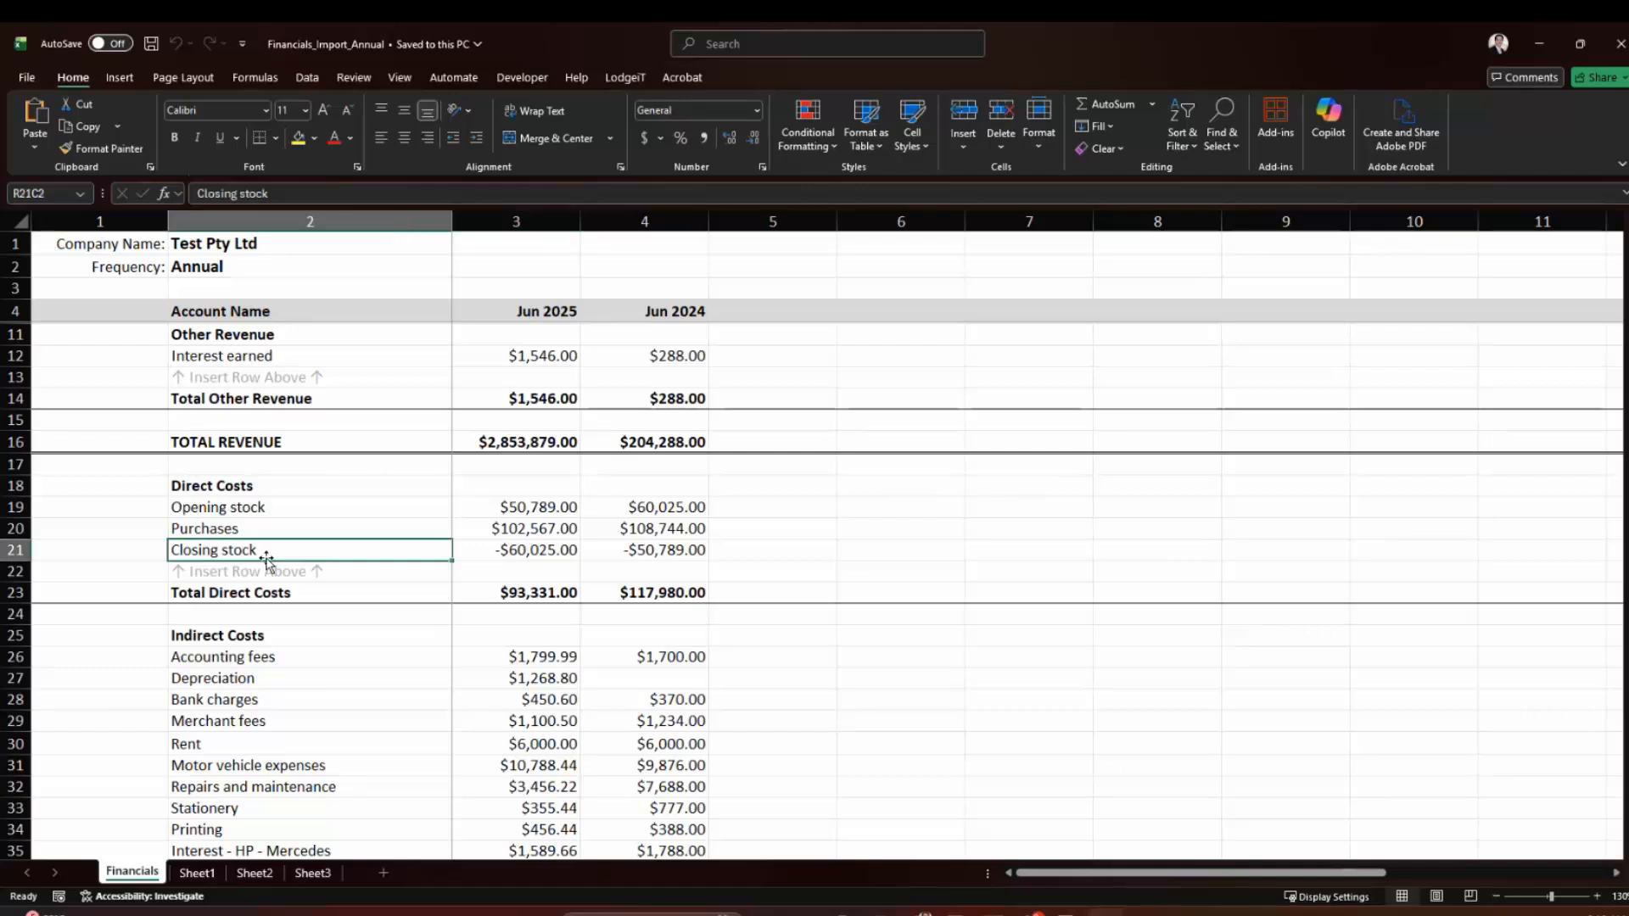
pyautogui.click(507, 555)
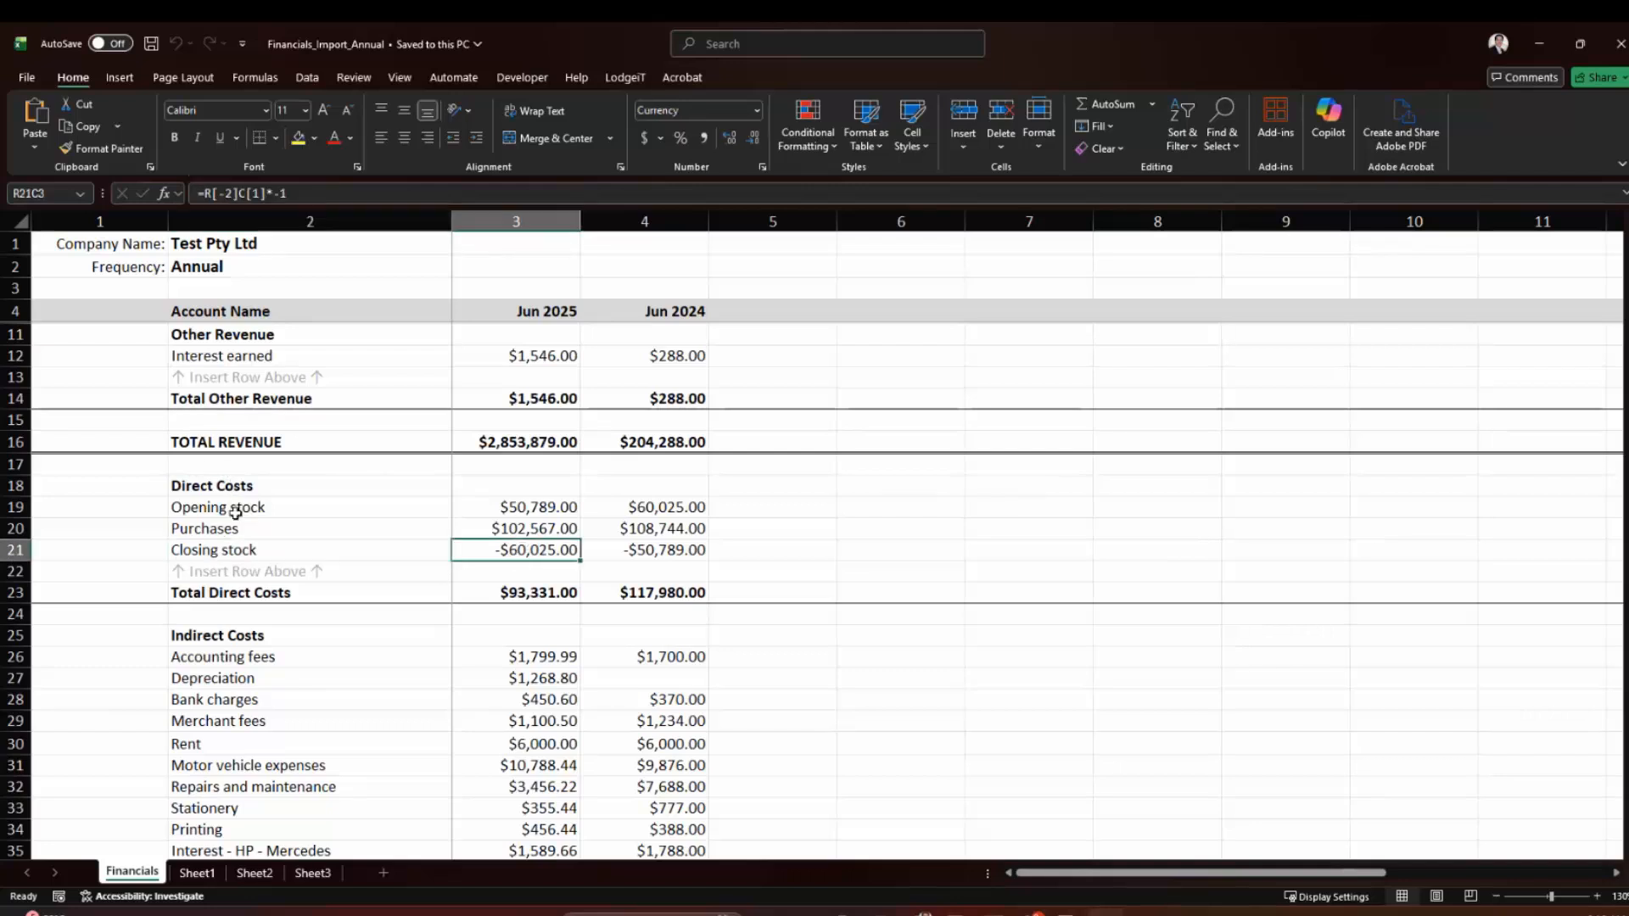
pyautogui.click(238, 550)
pyautogui.click(500, 556)
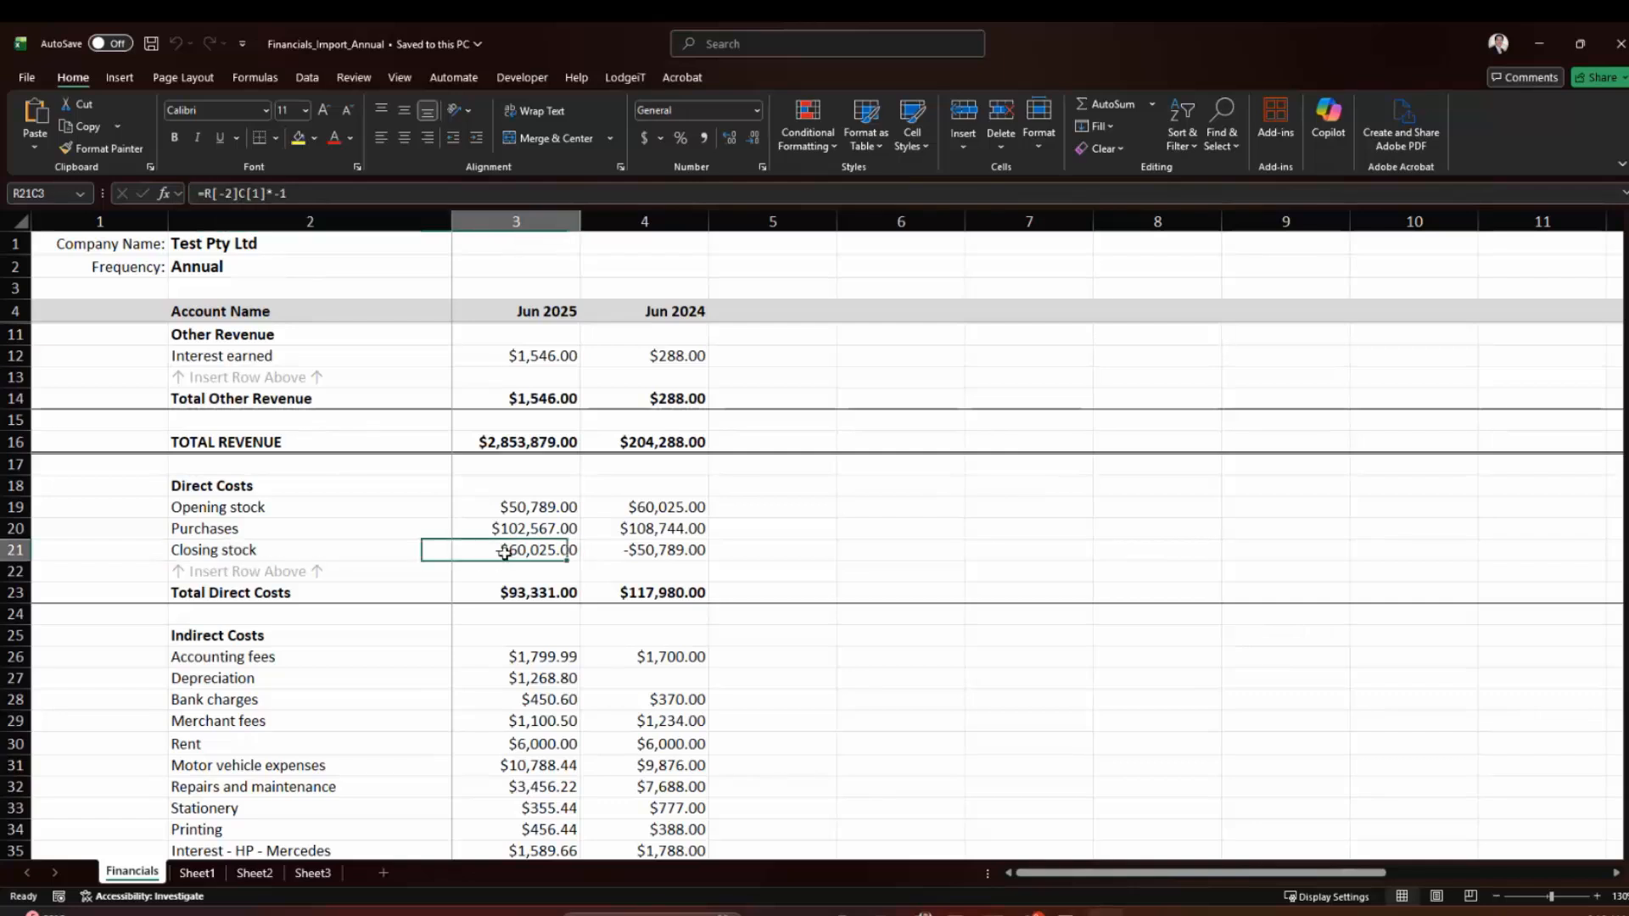
# Step: Inspect the Old Bank account's Jun 2025 entry under Current Assets and look over the Non-Current Assets below it
pyautogui.scroll(-5, 483, 572)
pyautogui.scroll(-4, 534, 434)
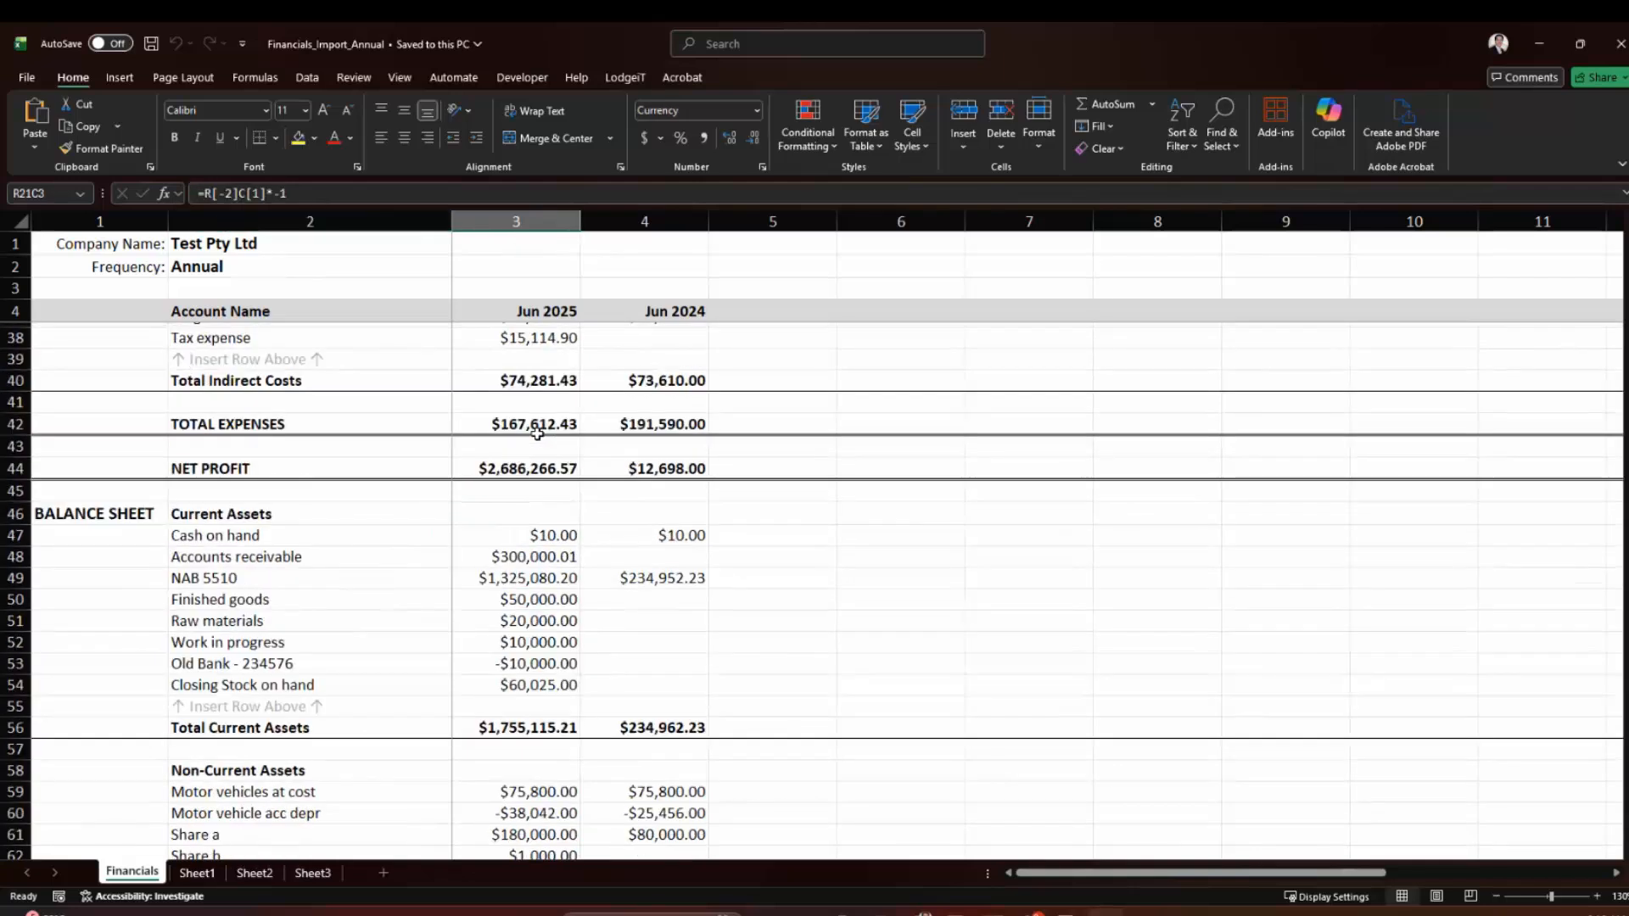
pyautogui.click(514, 665)
pyautogui.press('Left')
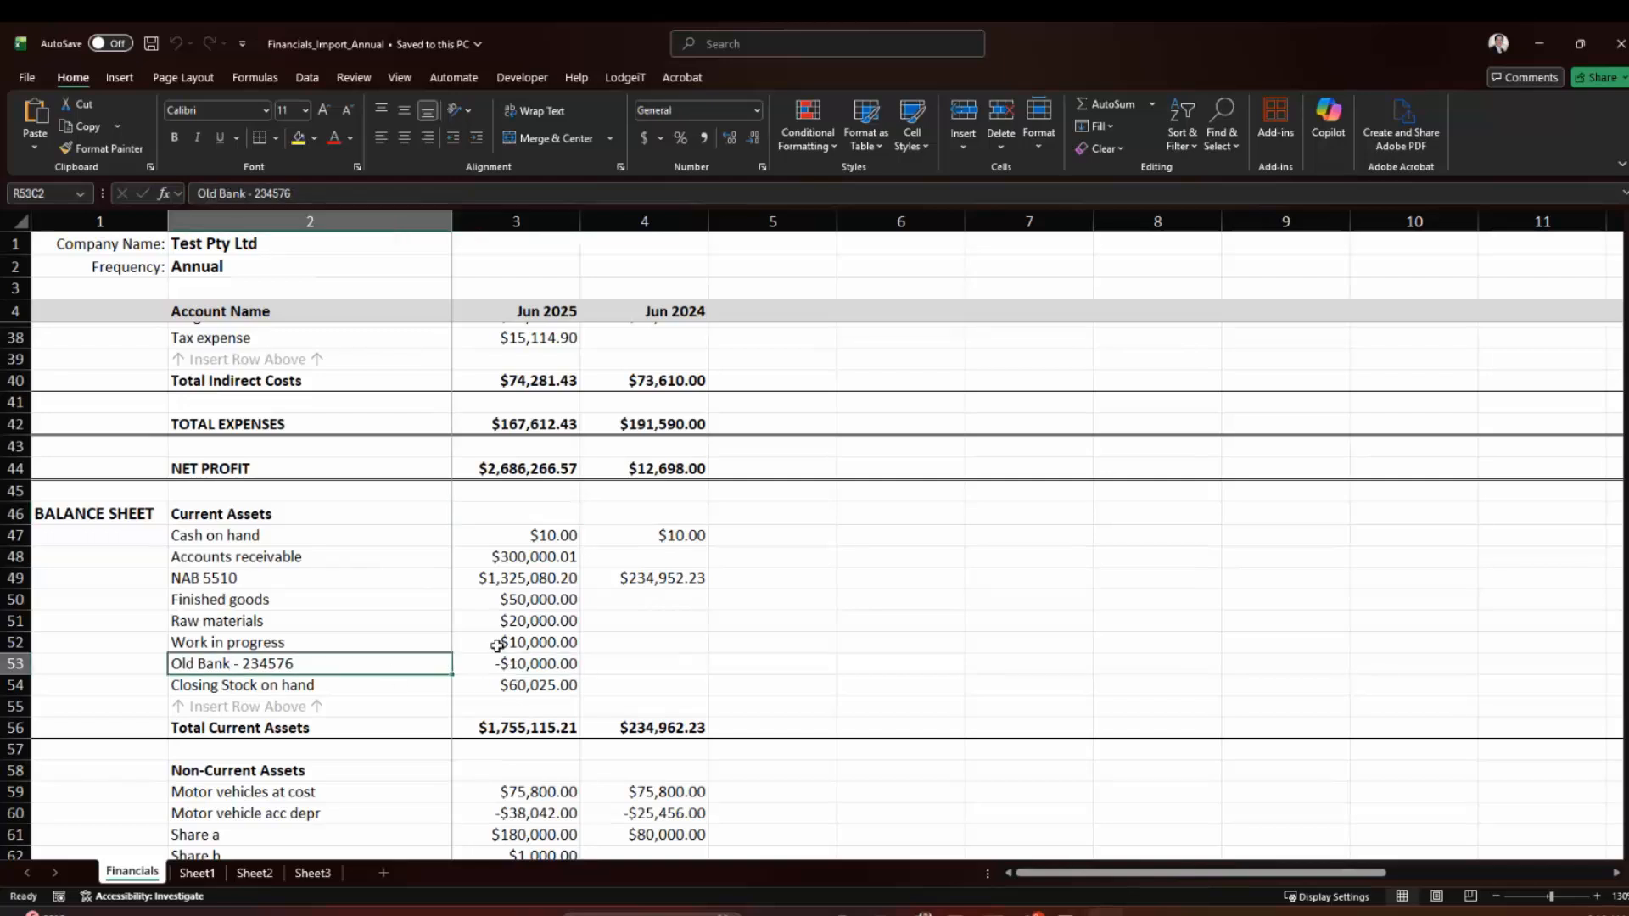
pyautogui.click(499, 662)
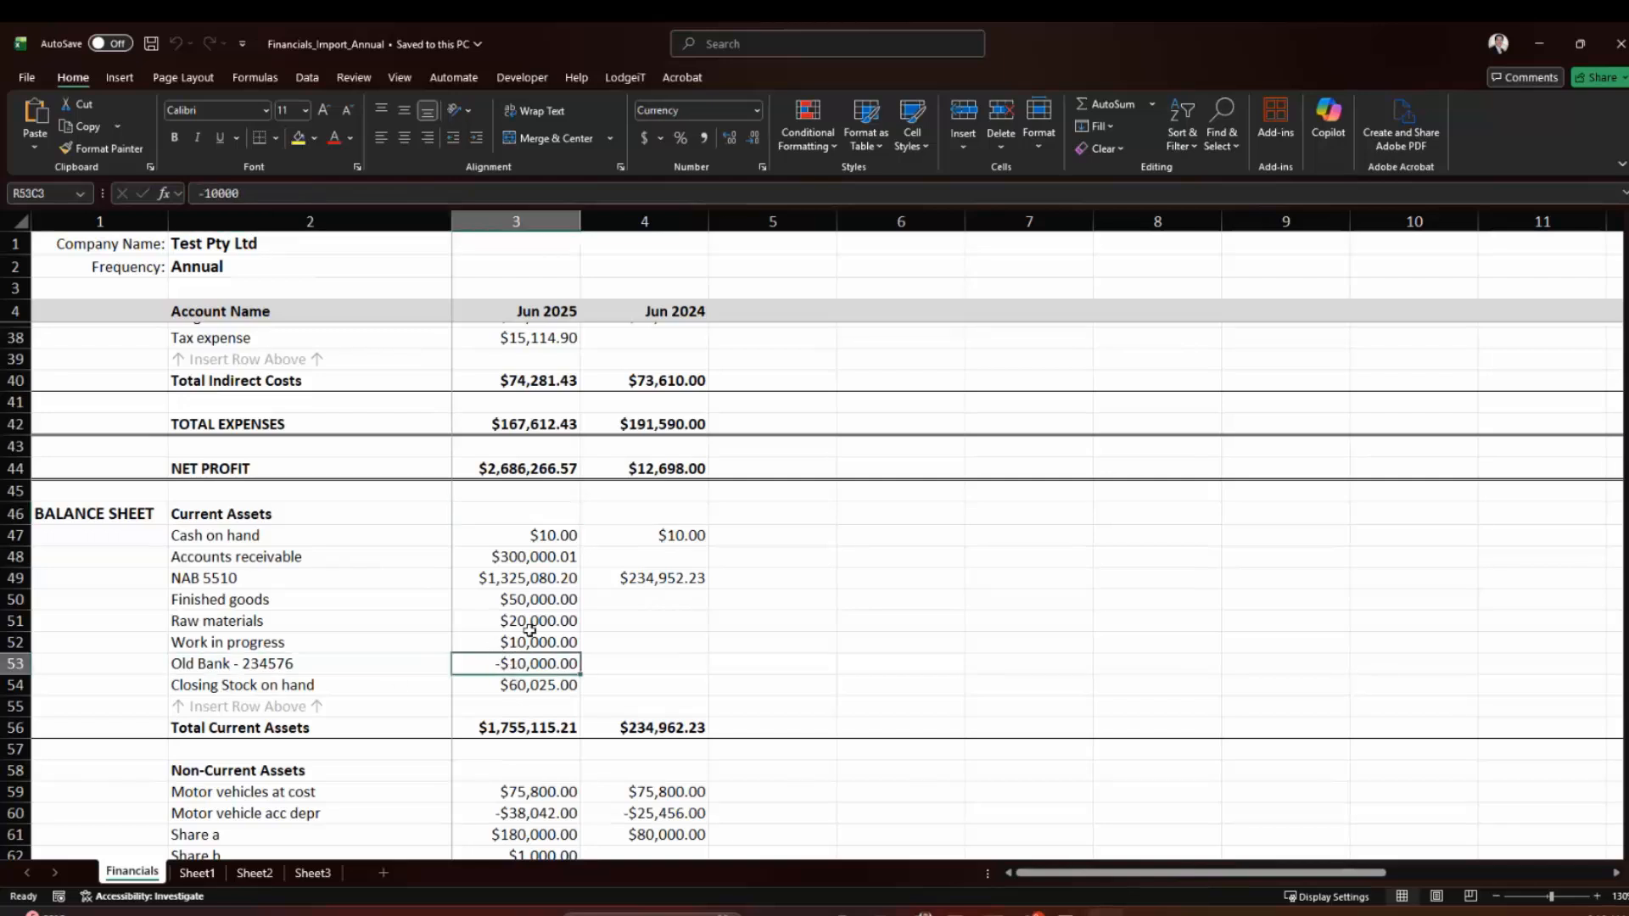
pyautogui.scroll(-3, 531, 604)
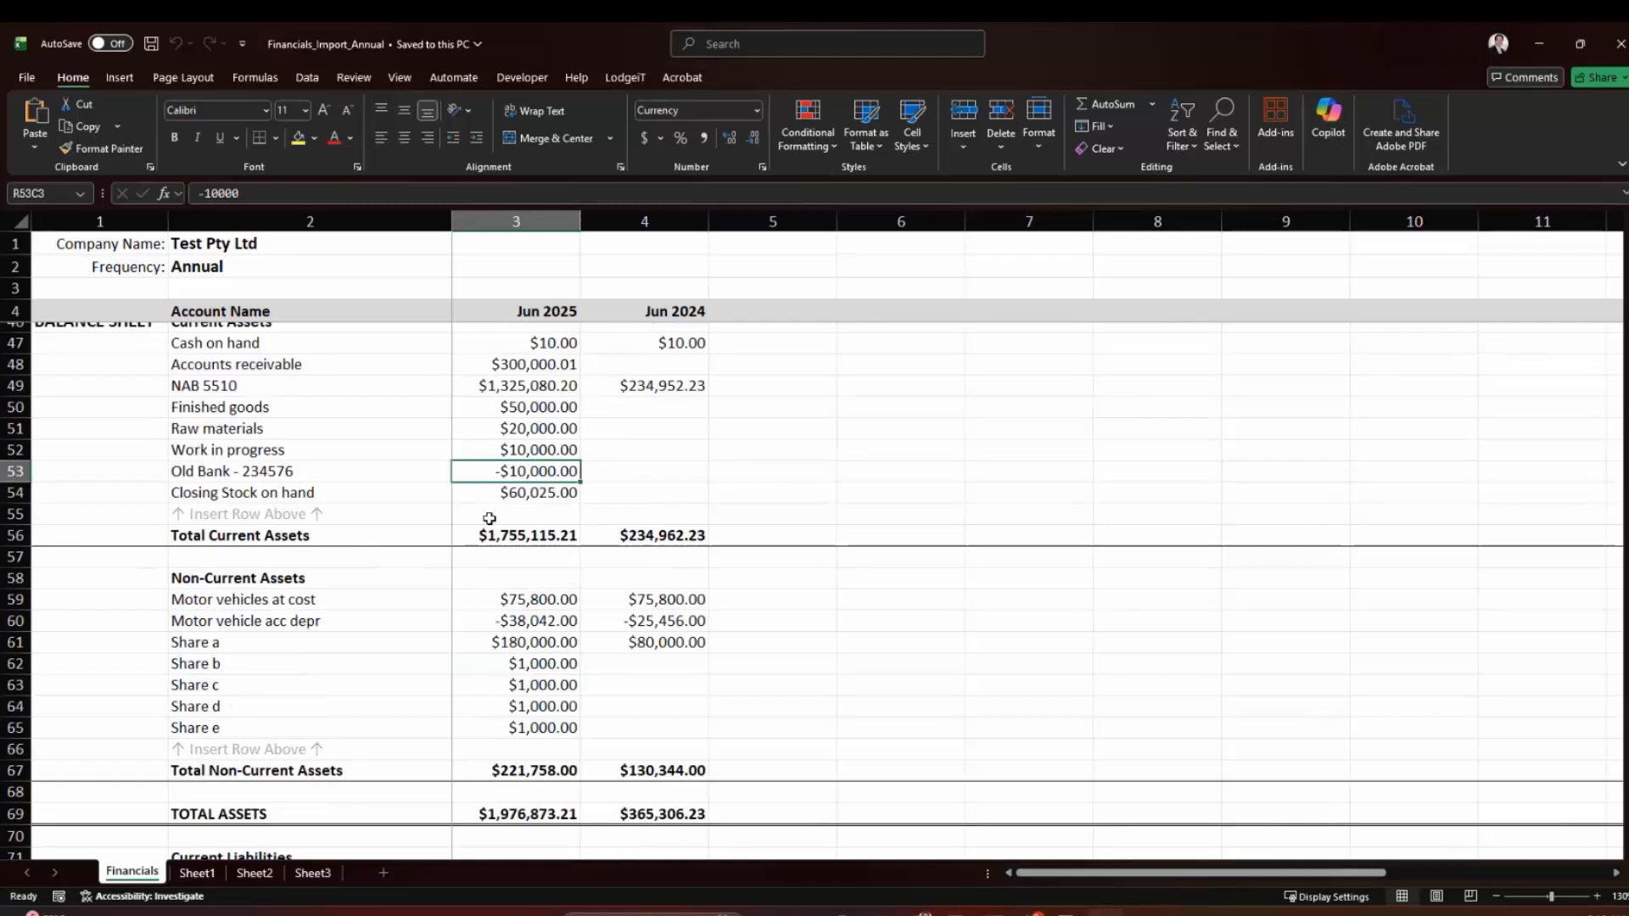
# Step: Under Non-Current Assets, inspect the Jun 2025 entries for Motor vehicles at cost and the Motor vehicle acc depr formula
pyautogui.scroll(-6, 490, 509)
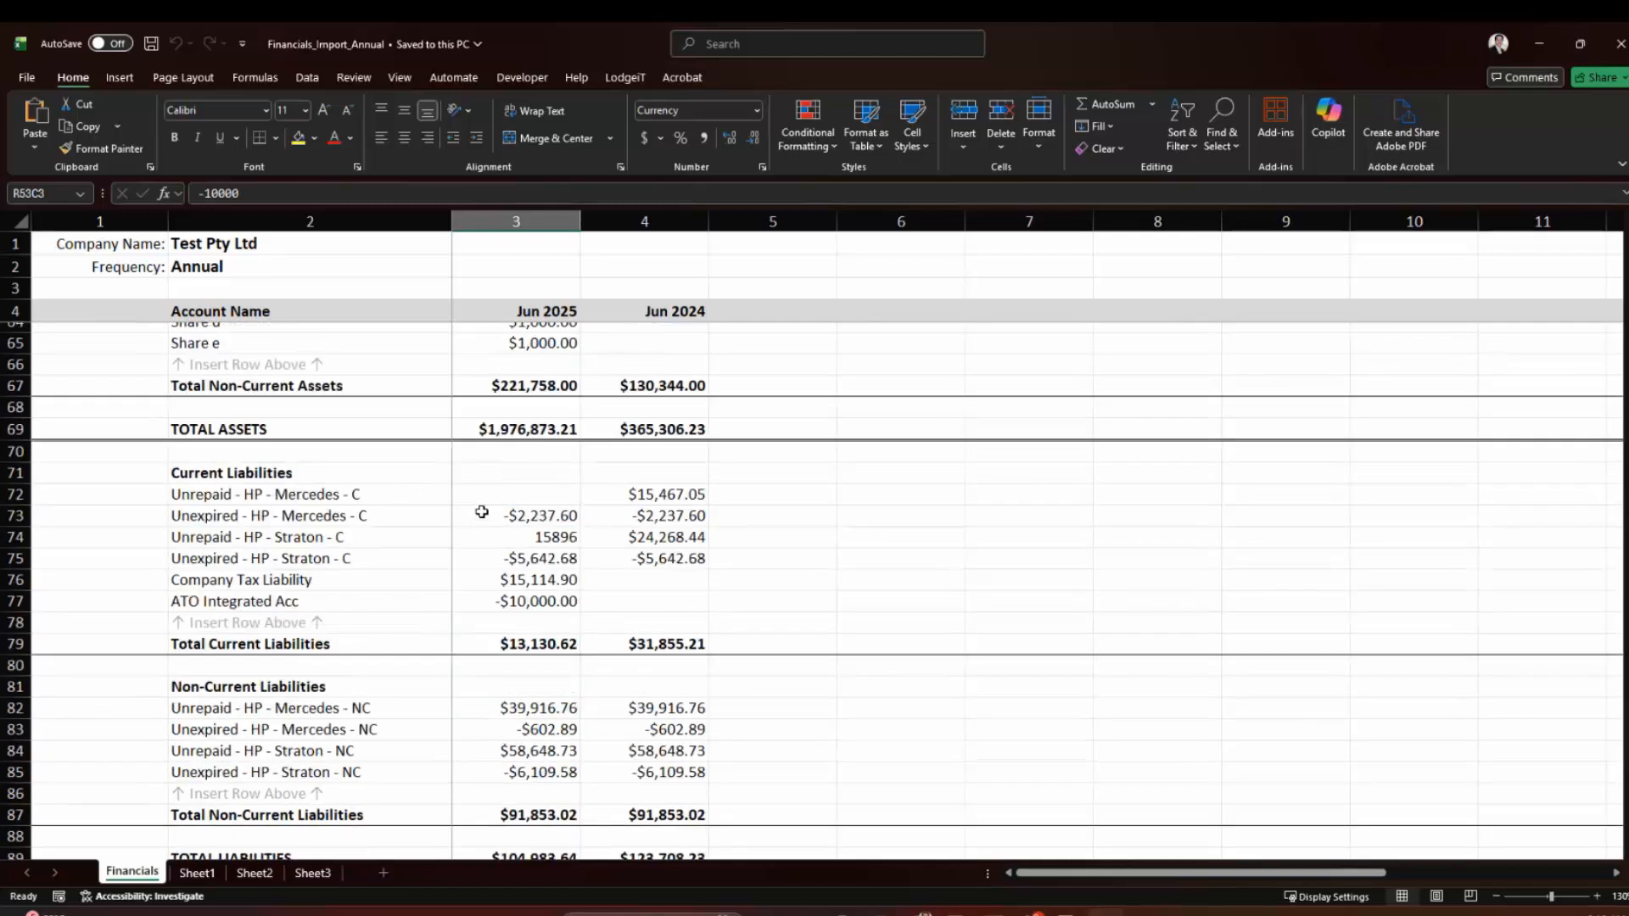
pyautogui.scroll(4, 481, 511)
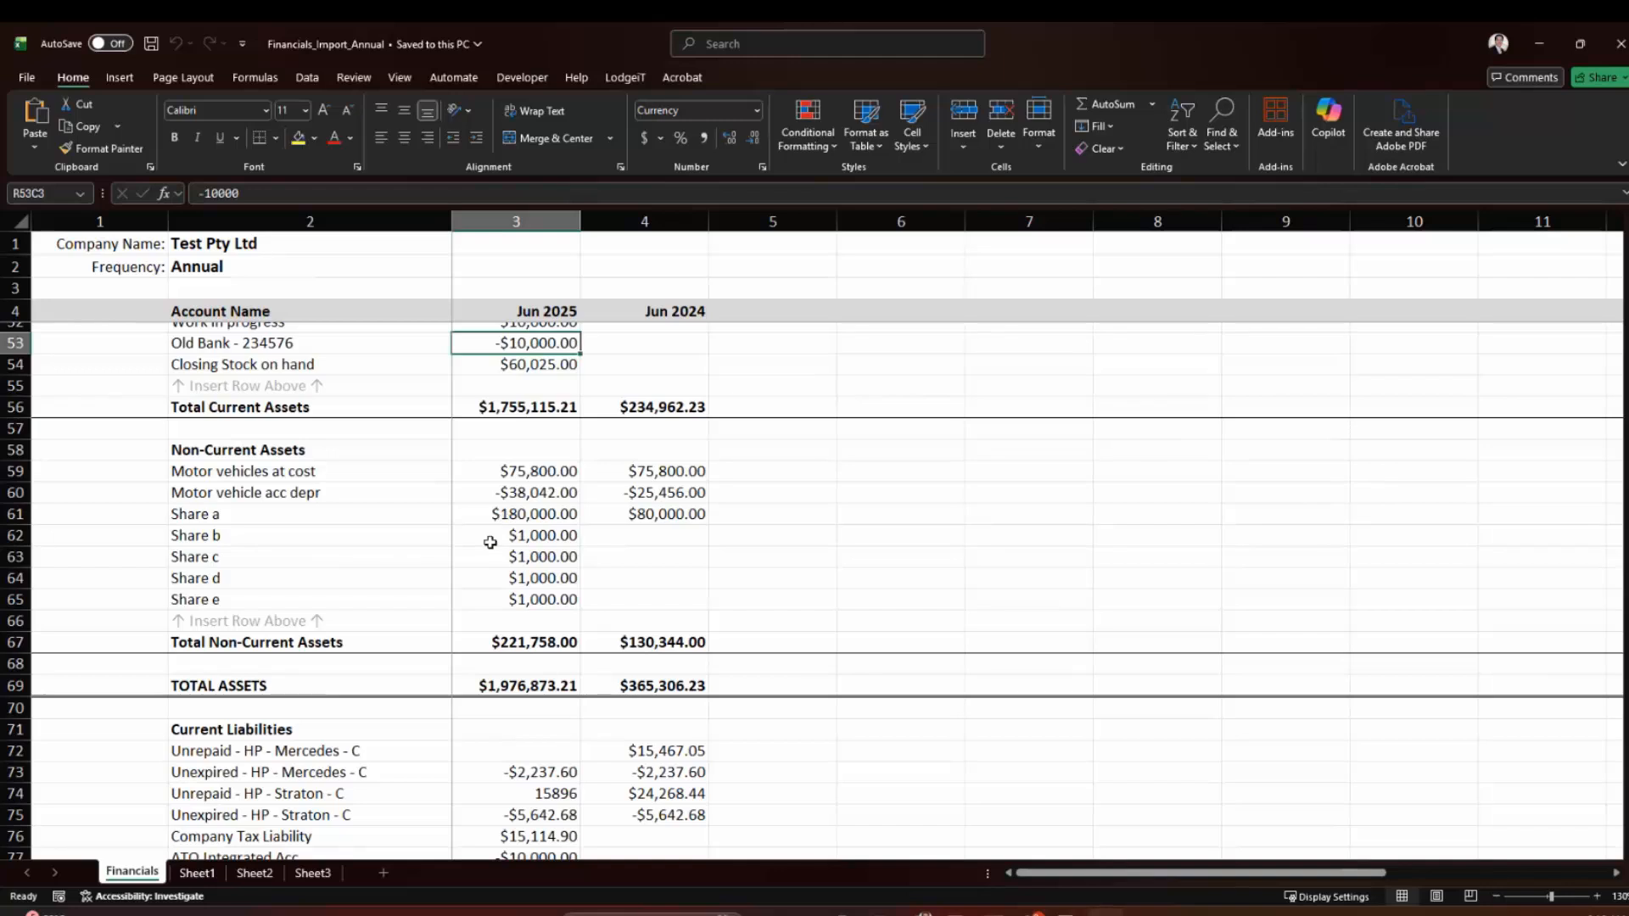
pyautogui.click(235, 477)
pyautogui.click(248, 497)
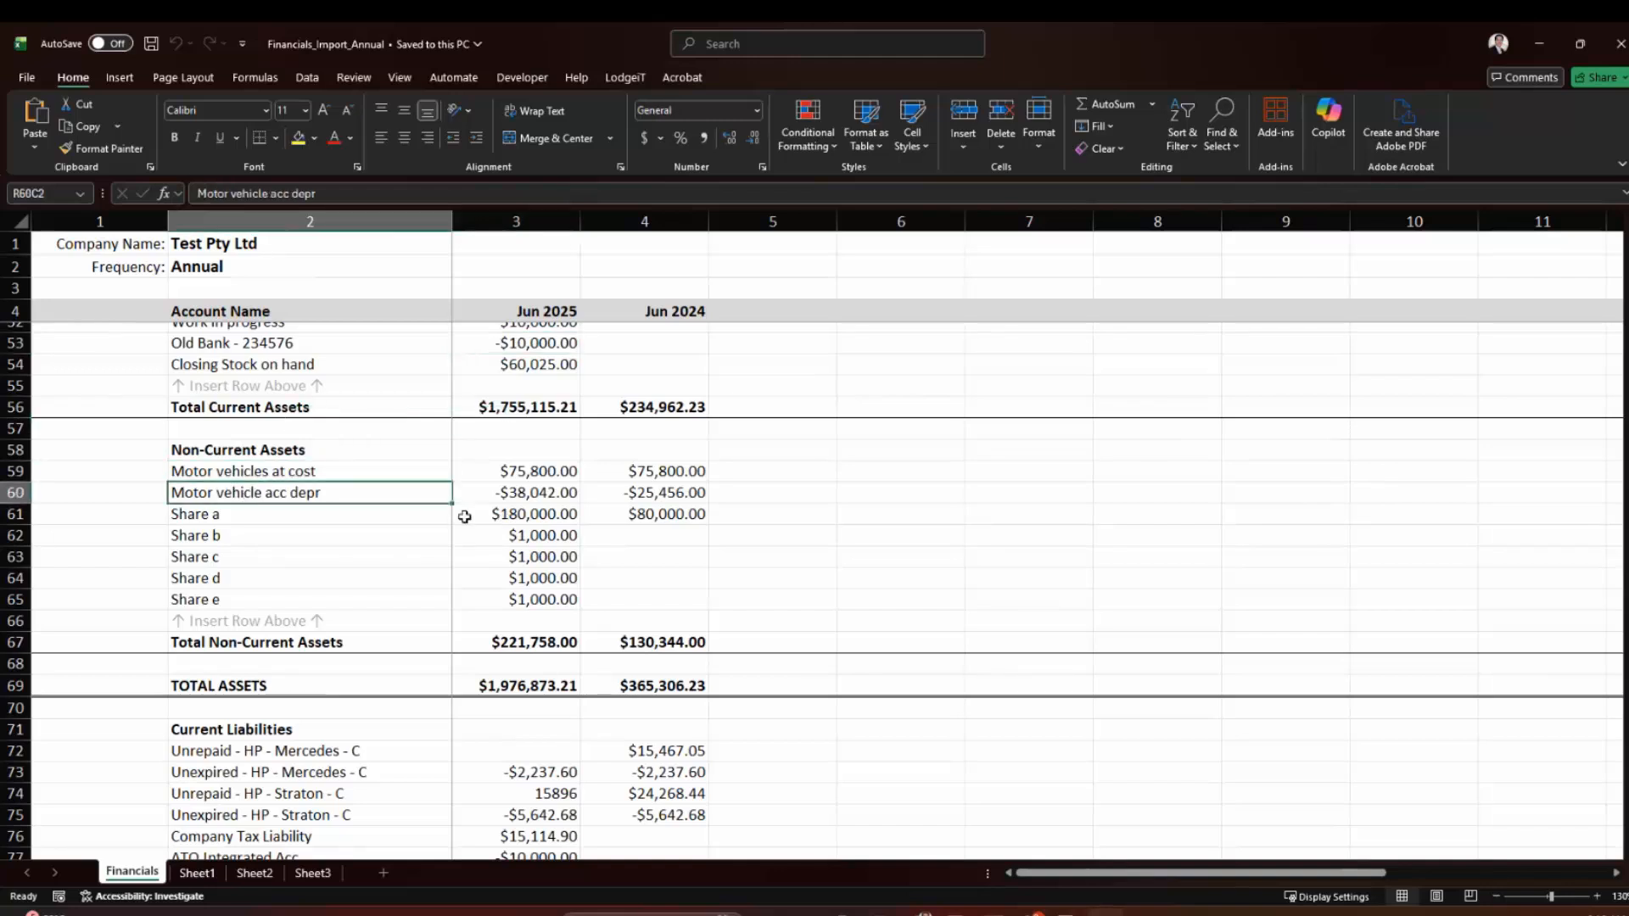
pyautogui.click(517, 494)
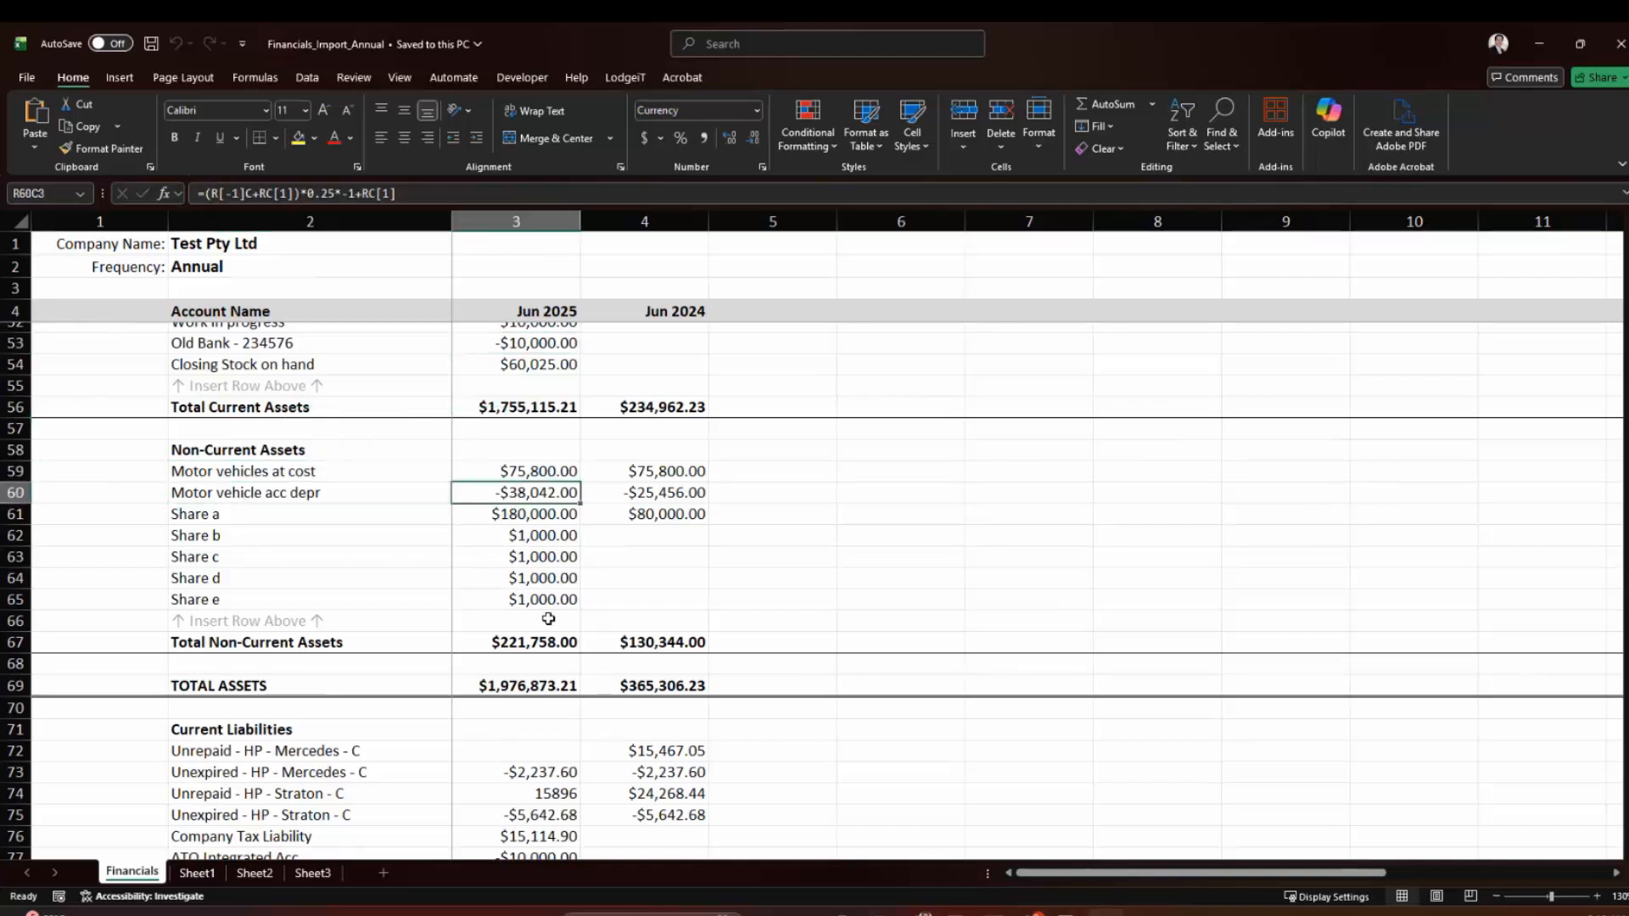
pyautogui.click(526, 471)
pyautogui.click(524, 501)
# Step: Under Current Liabilities, inspect the Jun 2025 entries for Unexpired - HP - Mercedes - C and ATO Integrated Acc
pyautogui.scroll(-4, 509, 488)
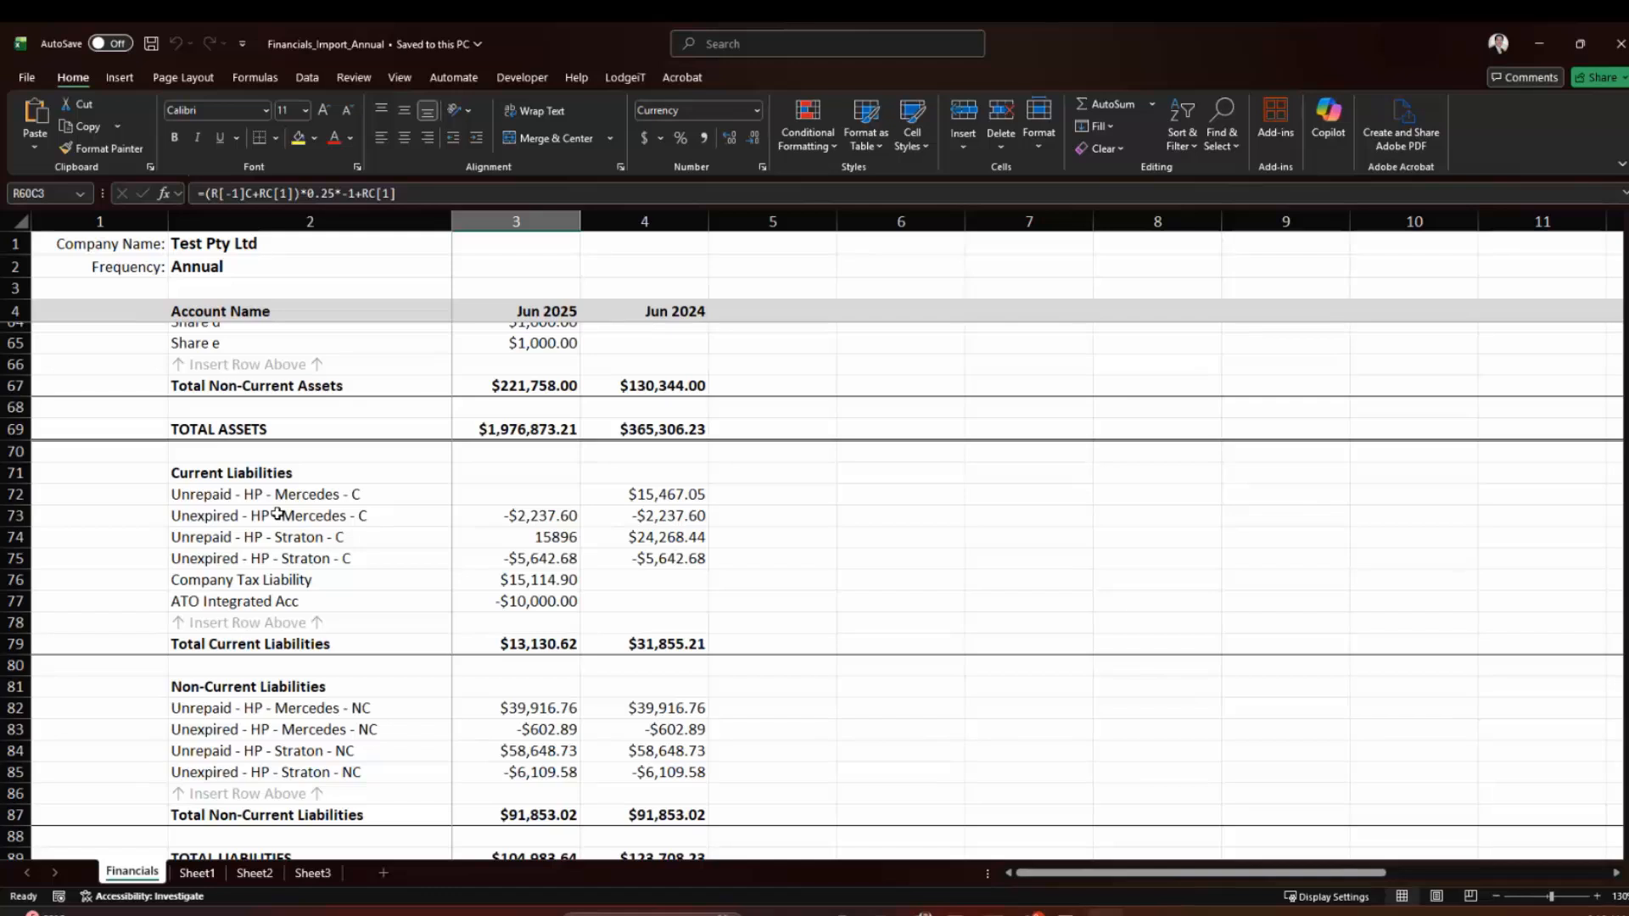
pyautogui.click(516, 517)
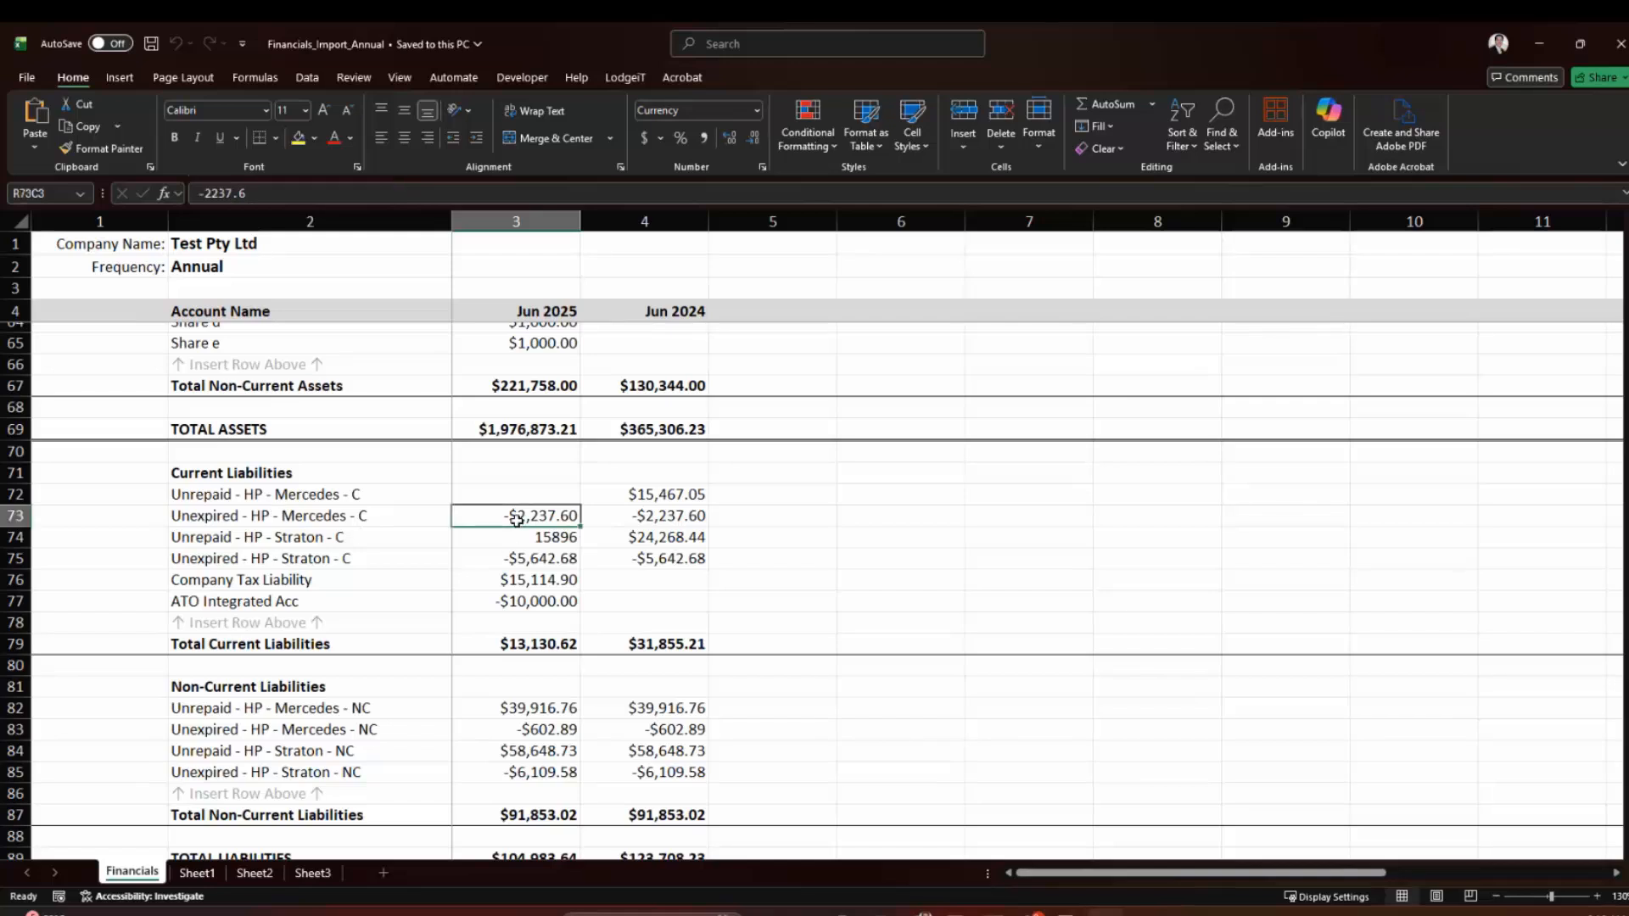
pyautogui.click(516, 603)
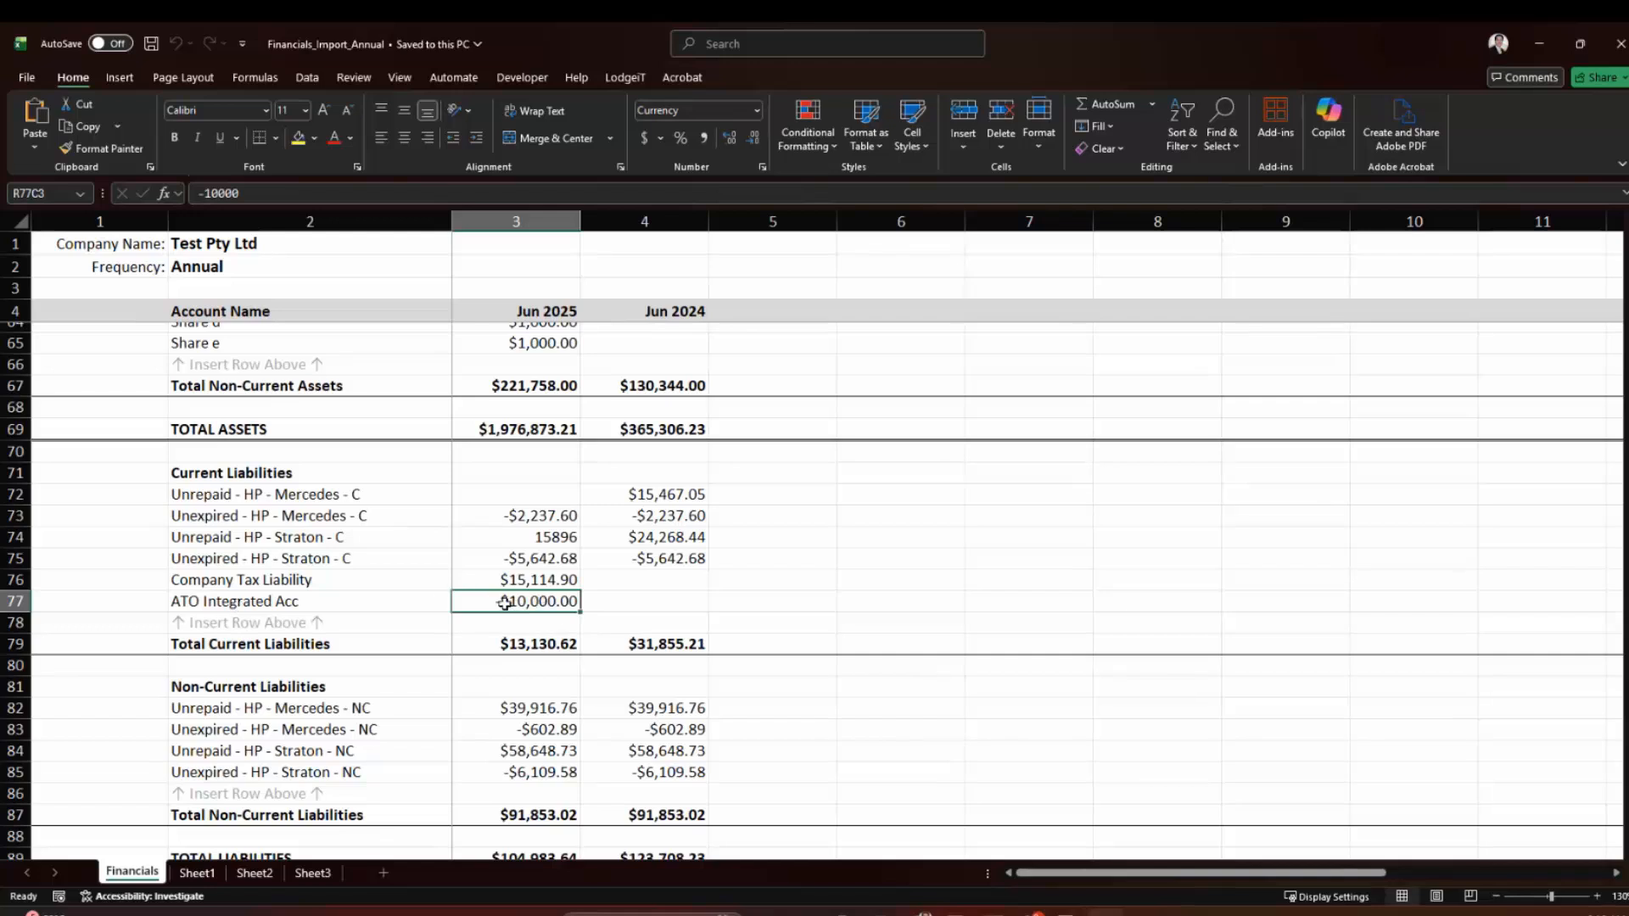
# Step: In the Equity section, inspect the Jun 2025 entries for Dividends paid, Share Capital, Current Earnings and Retained earnings
pyautogui.scroll(-5, 241, 487)
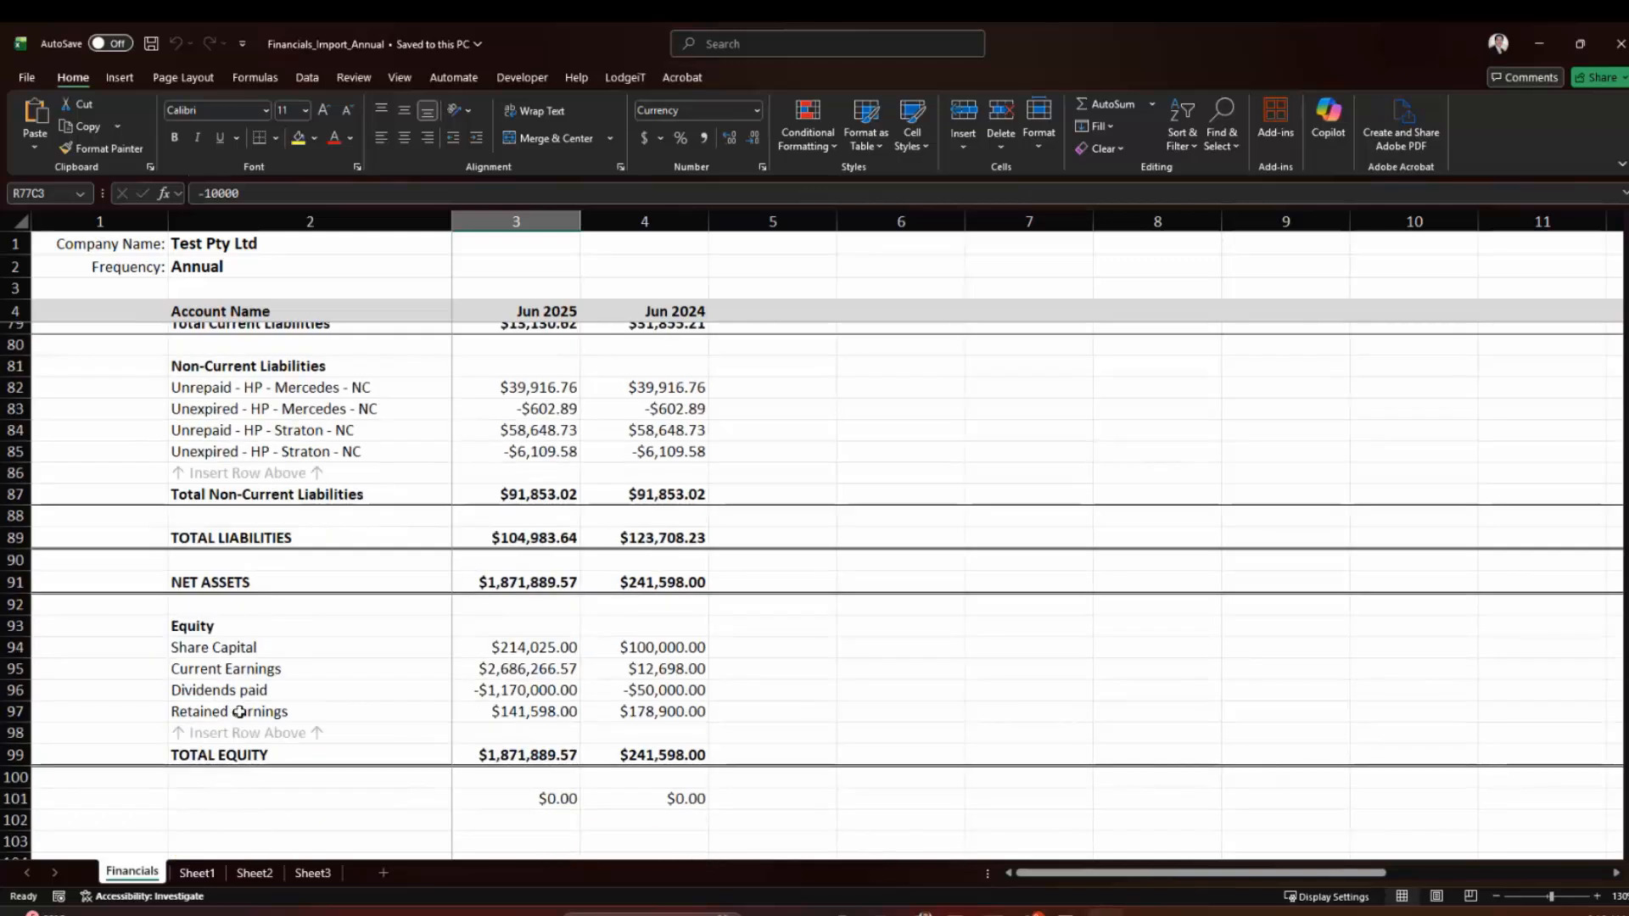
pyautogui.click(499, 690)
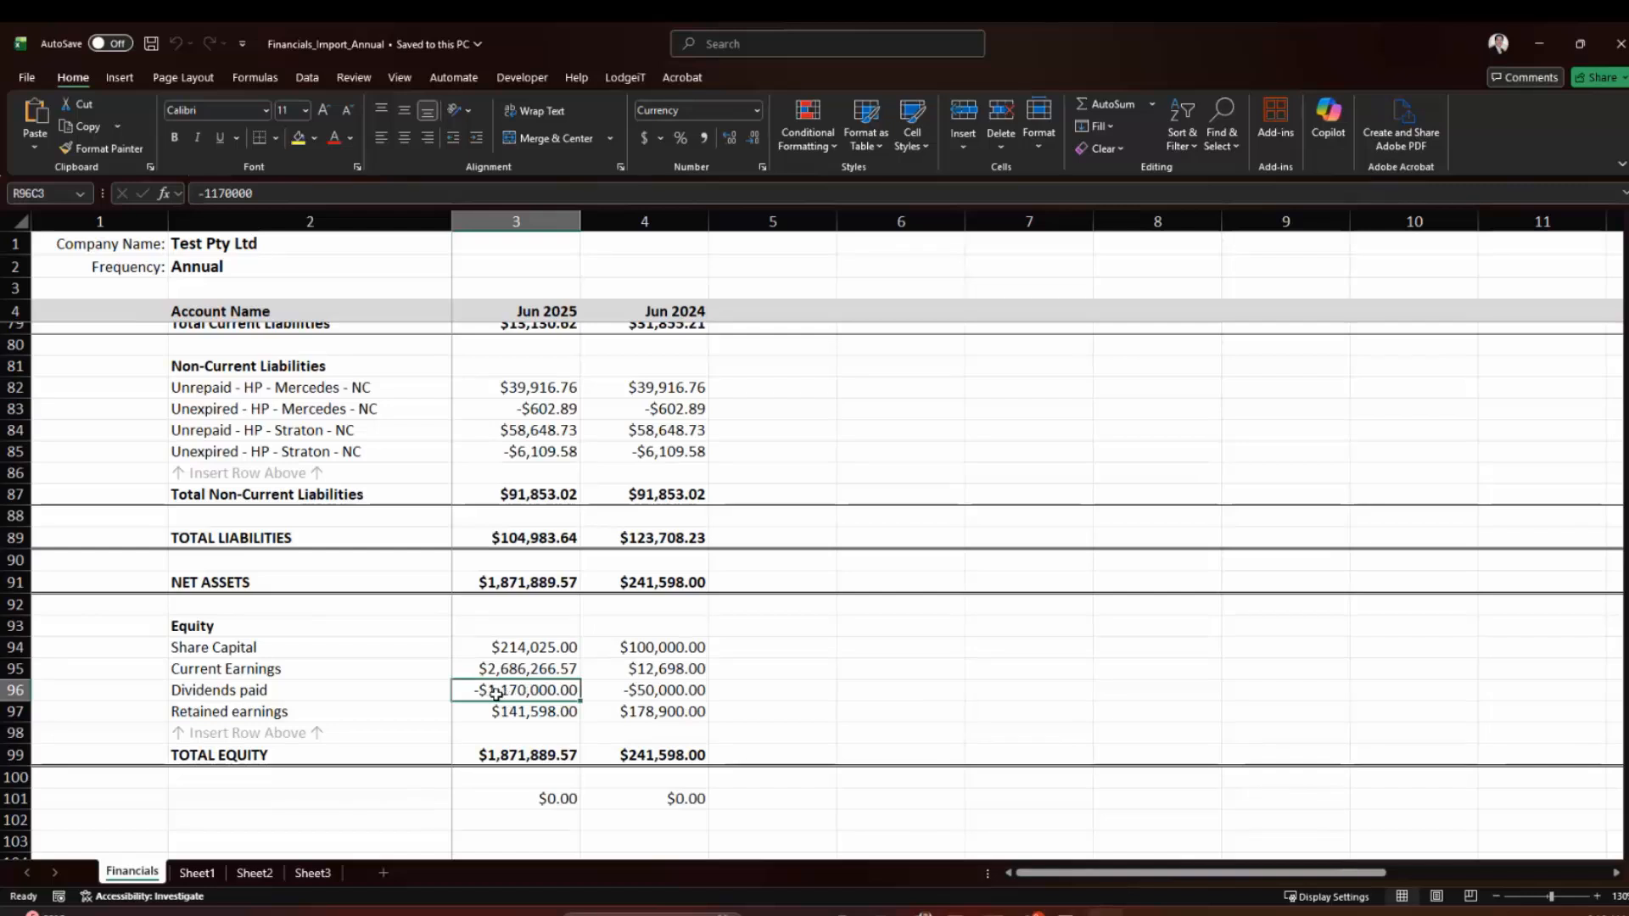
pyautogui.moveTo(509, 646); pyautogui.dragTo(509, 671)
pyautogui.click(505, 709)
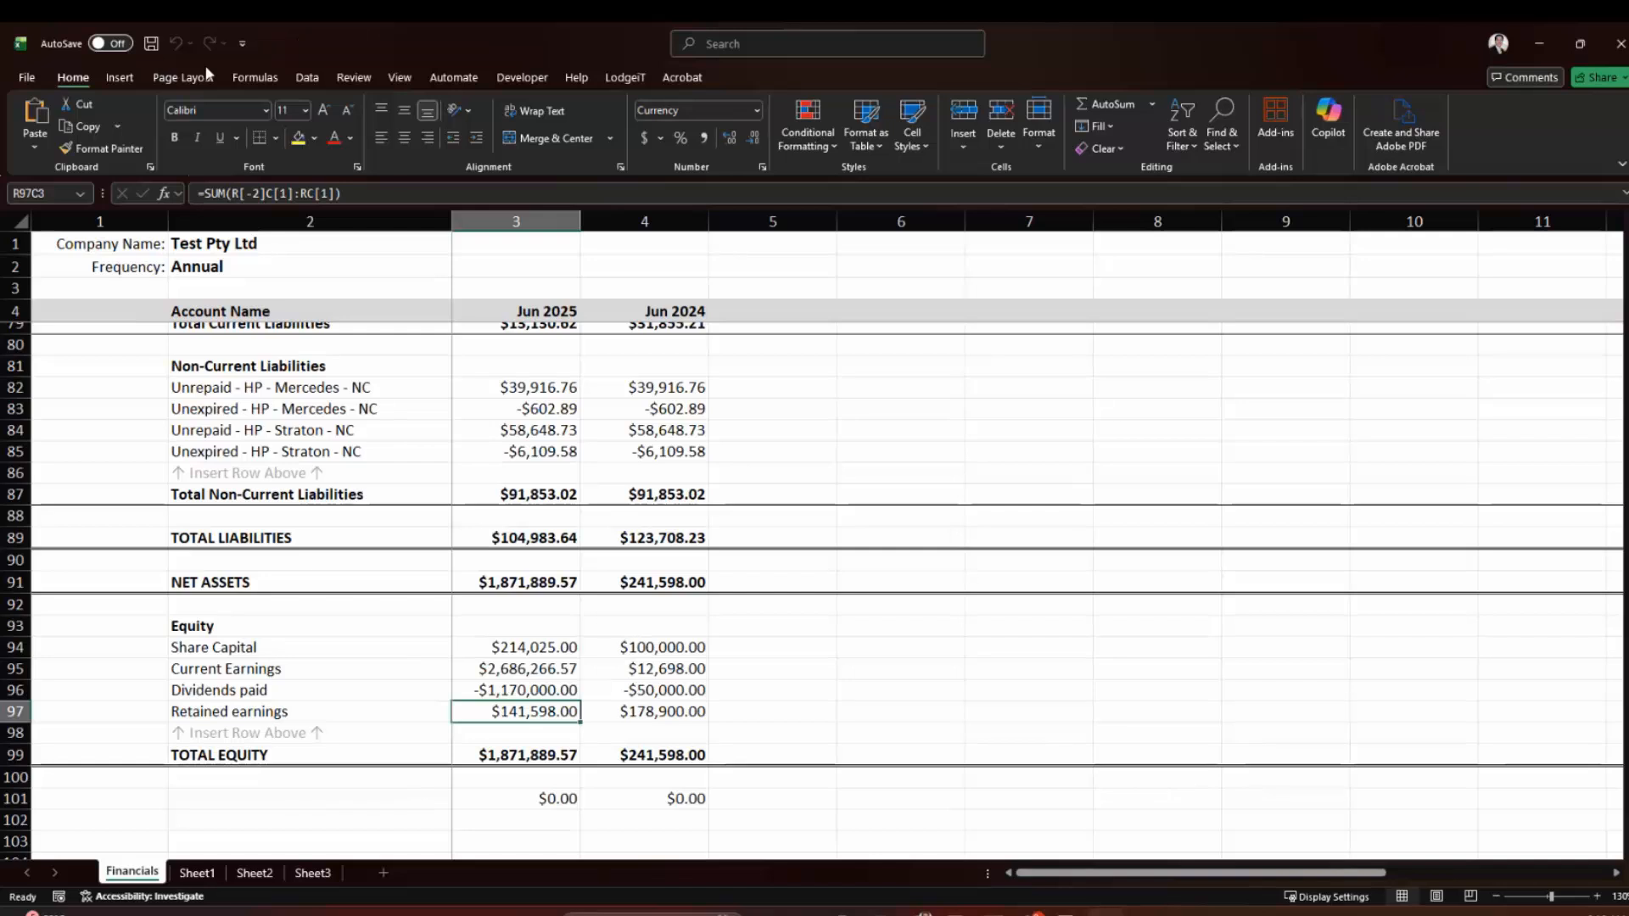
# Step: Switch to LodgeiT and import the Financials_Import_Annual workbook from the Documents folder into the company's financials
pyautogui.click(1539, 43)
pyautogui.click(738, 526)
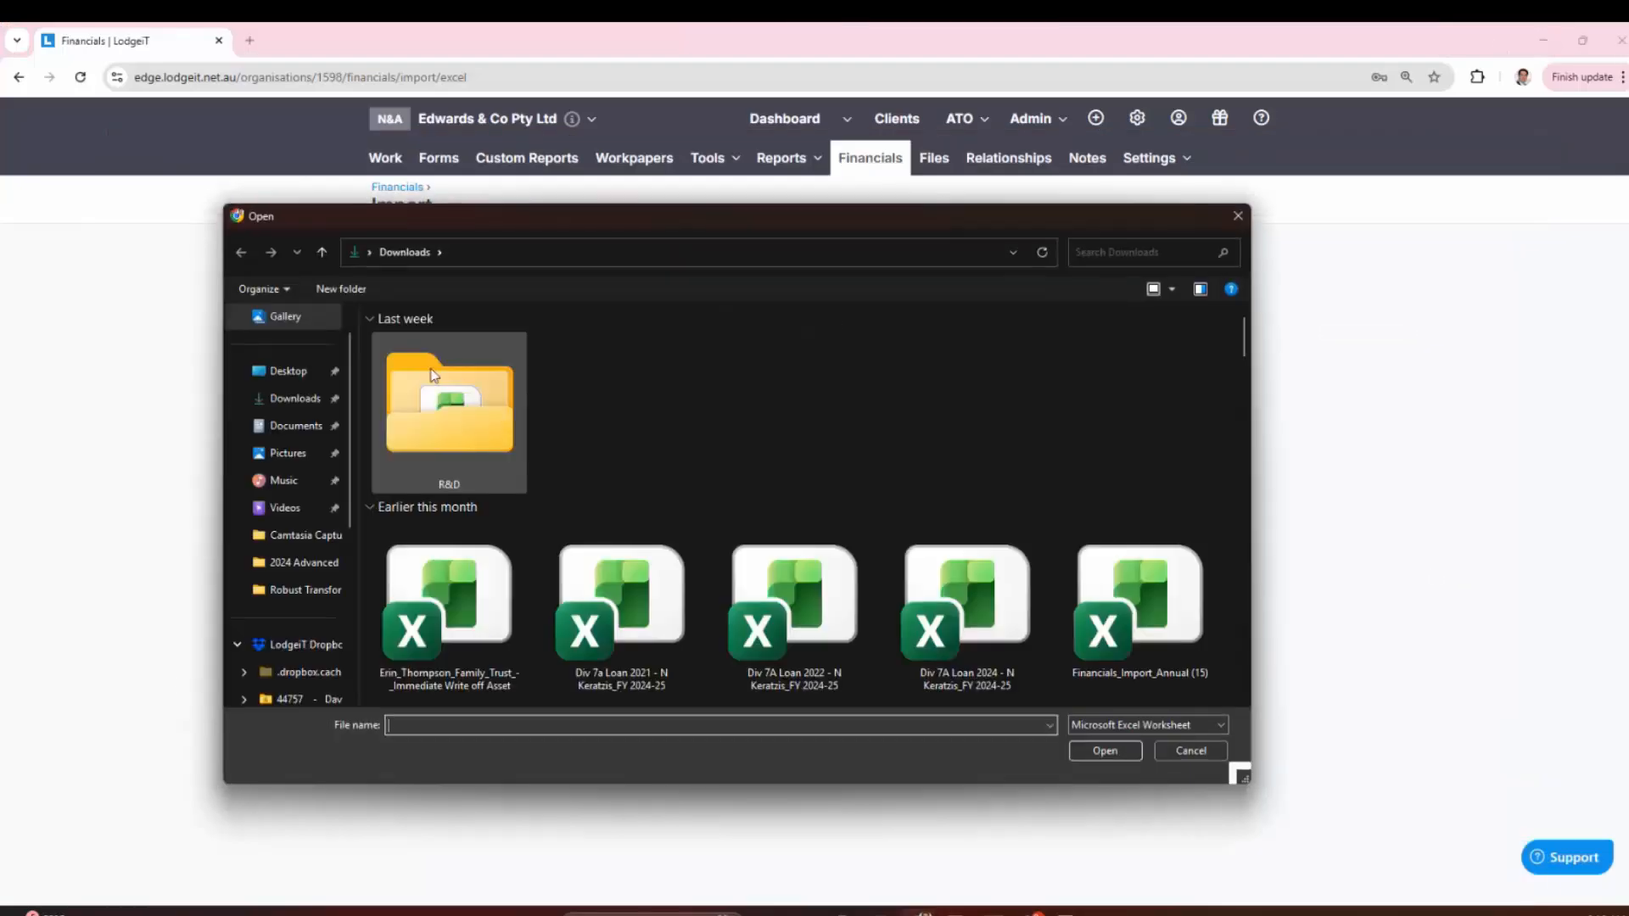
pyautogui.click(305, 398)
pyautogui.click(340, 430)
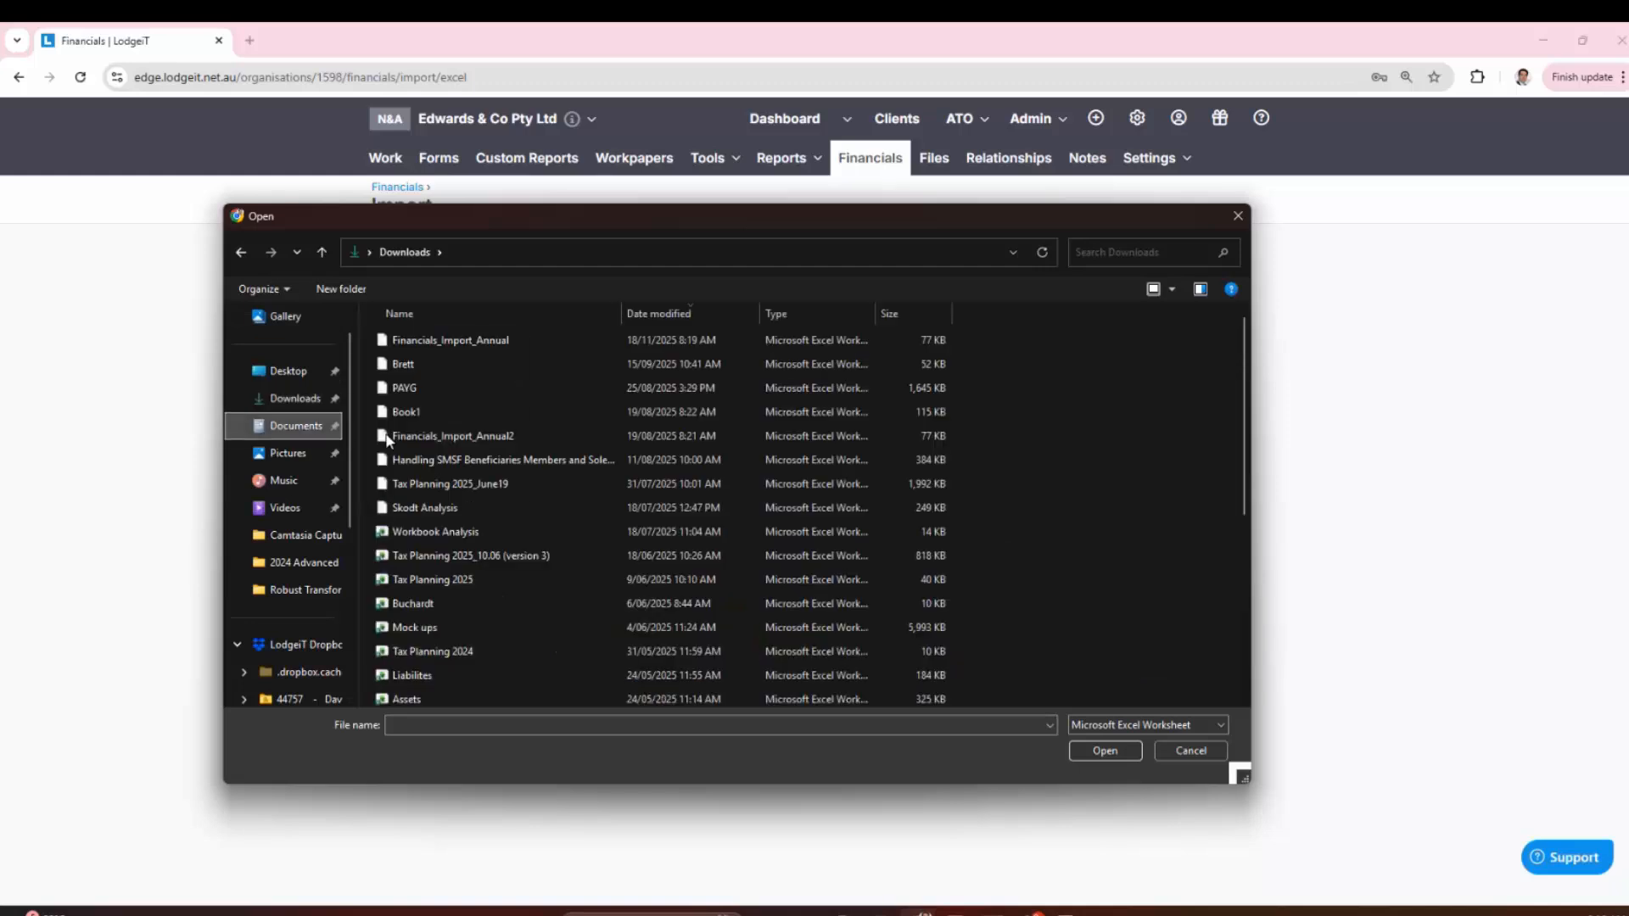
pyautogui.click(451, 342)
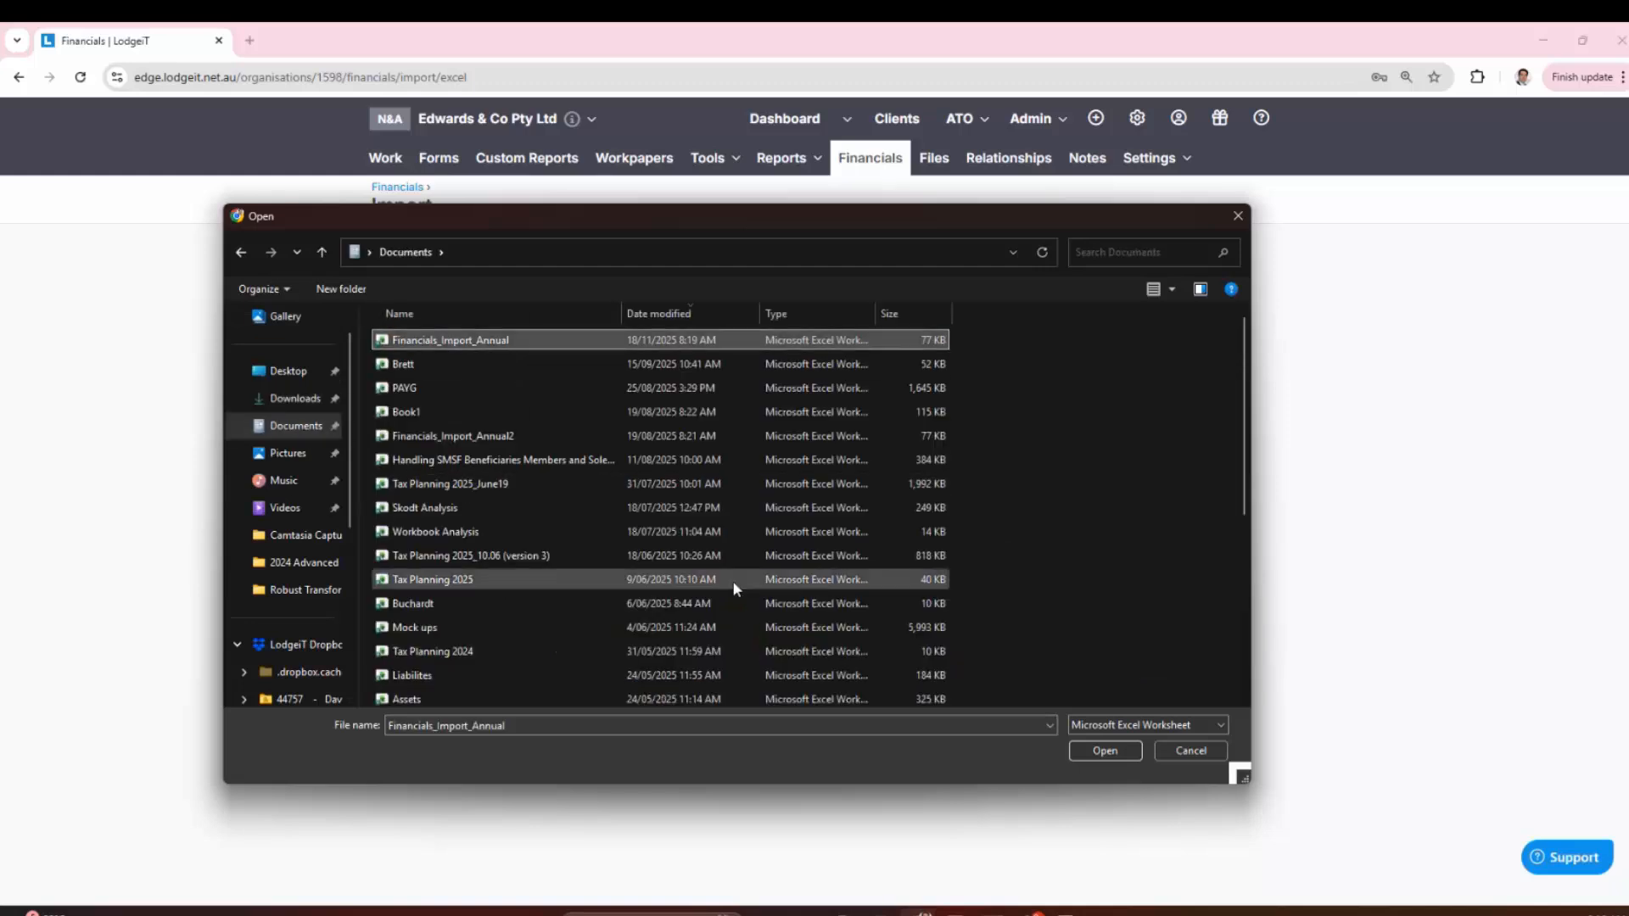
pyautogui.click(1095, 750)
pyautogui.click(1004, 589)
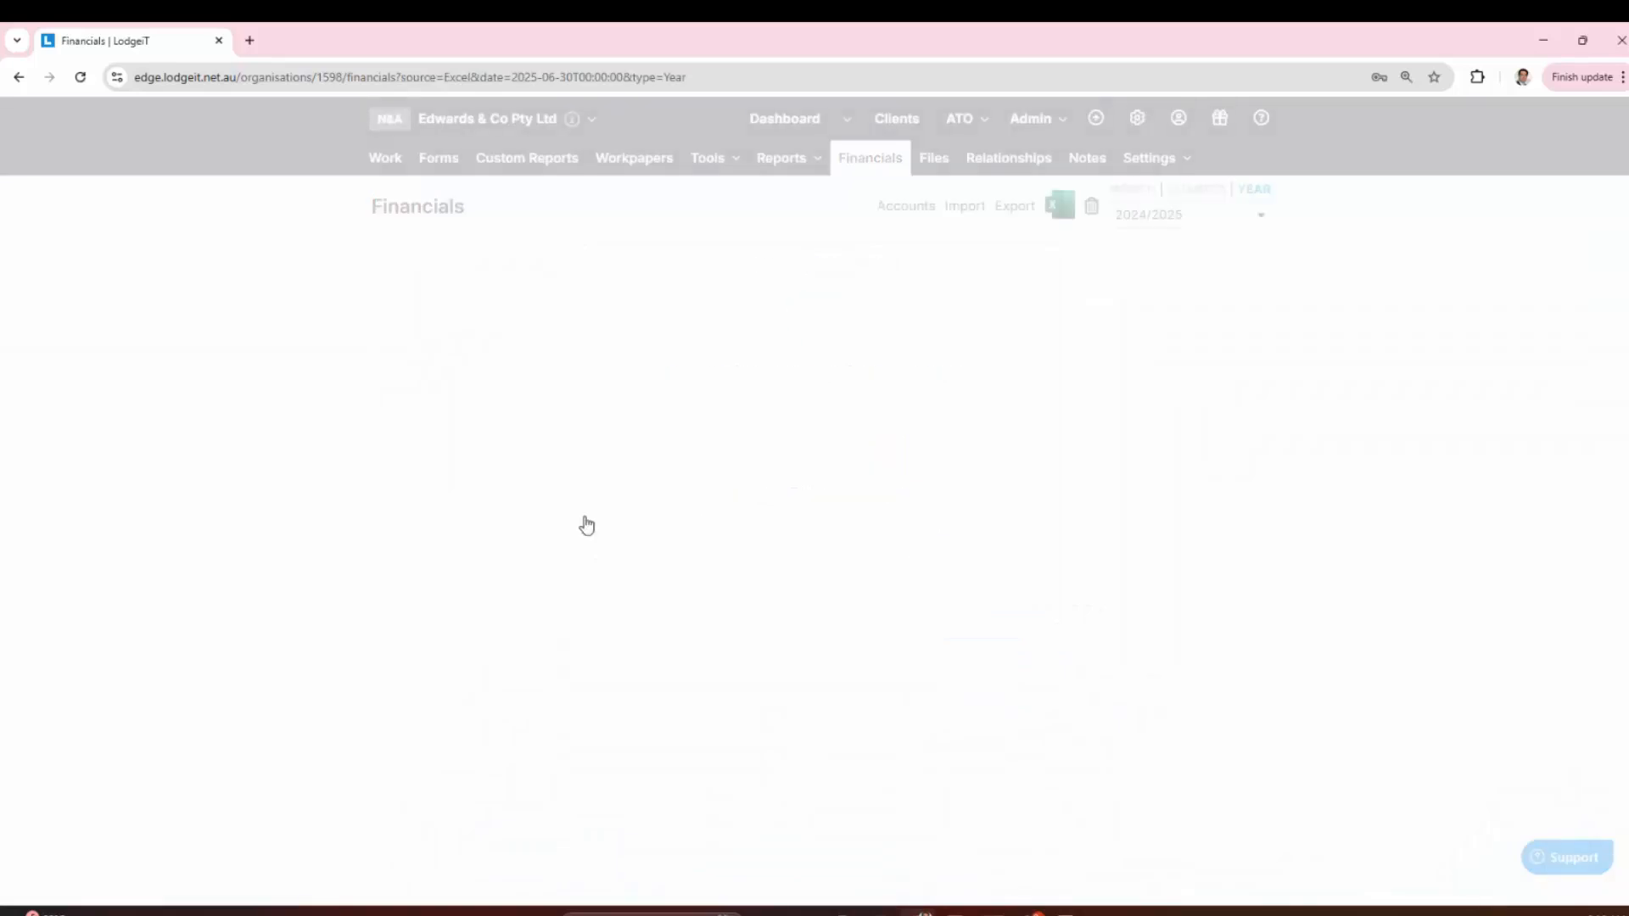
# Step: Review the imported 2025 and 2024 figures in the Profit & Loss and Balance Sheet from start to end
pyautogui.scroll(-2, 777, 596)
pyautogui.scroll(-8, 777, 597)
pyautogui.scroll(10, 800, 594)
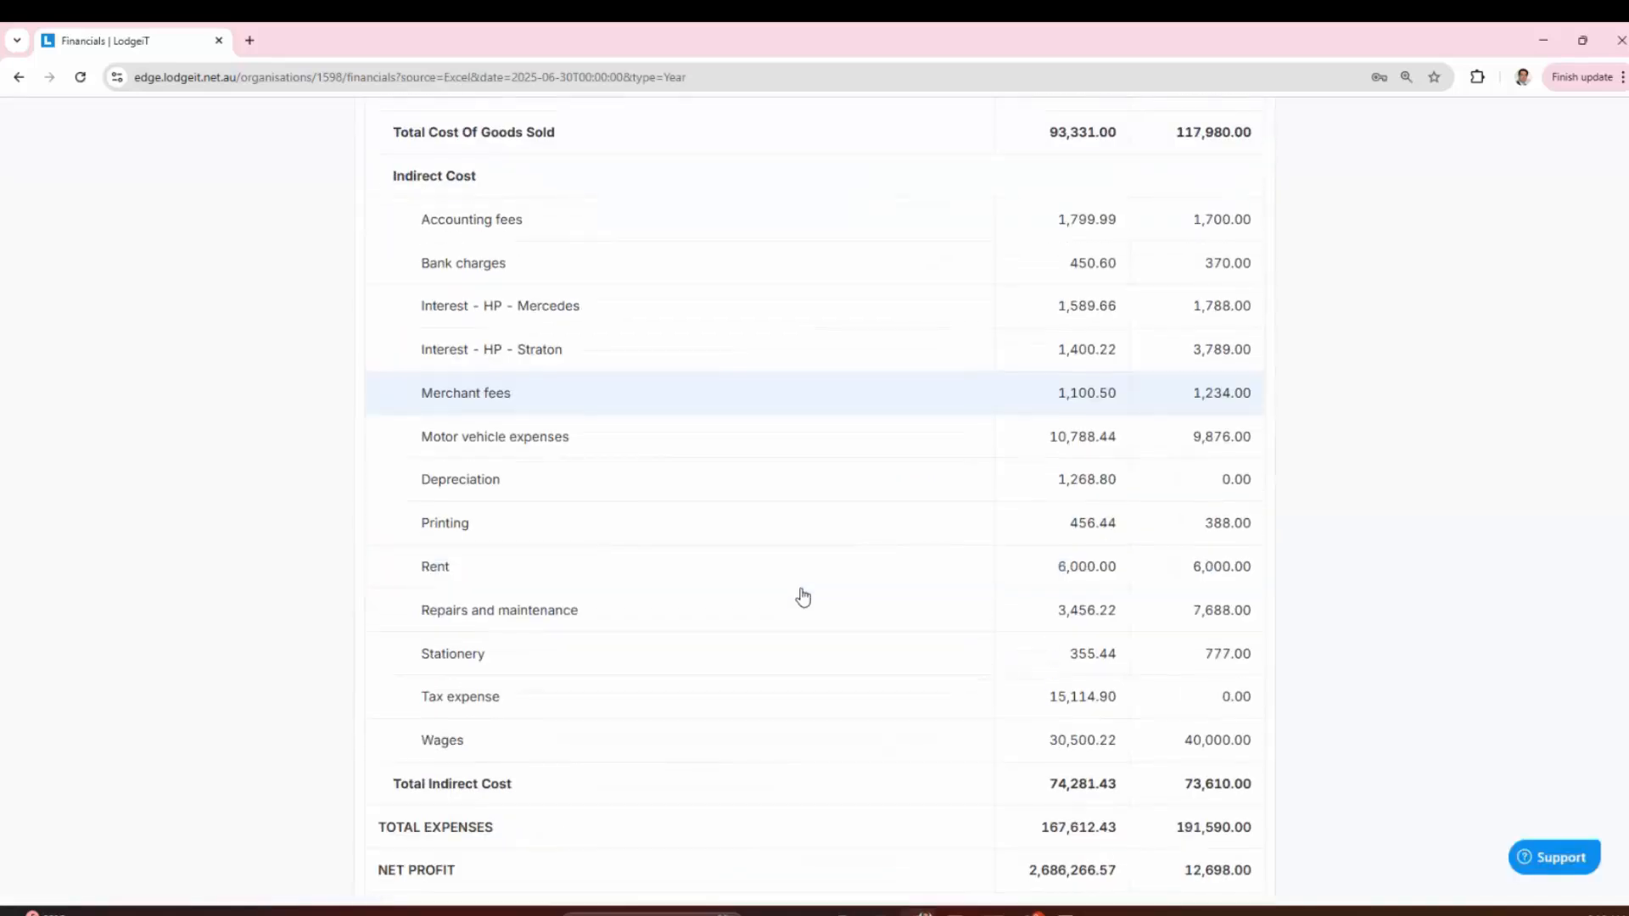
pyautogui.click(526, 291)
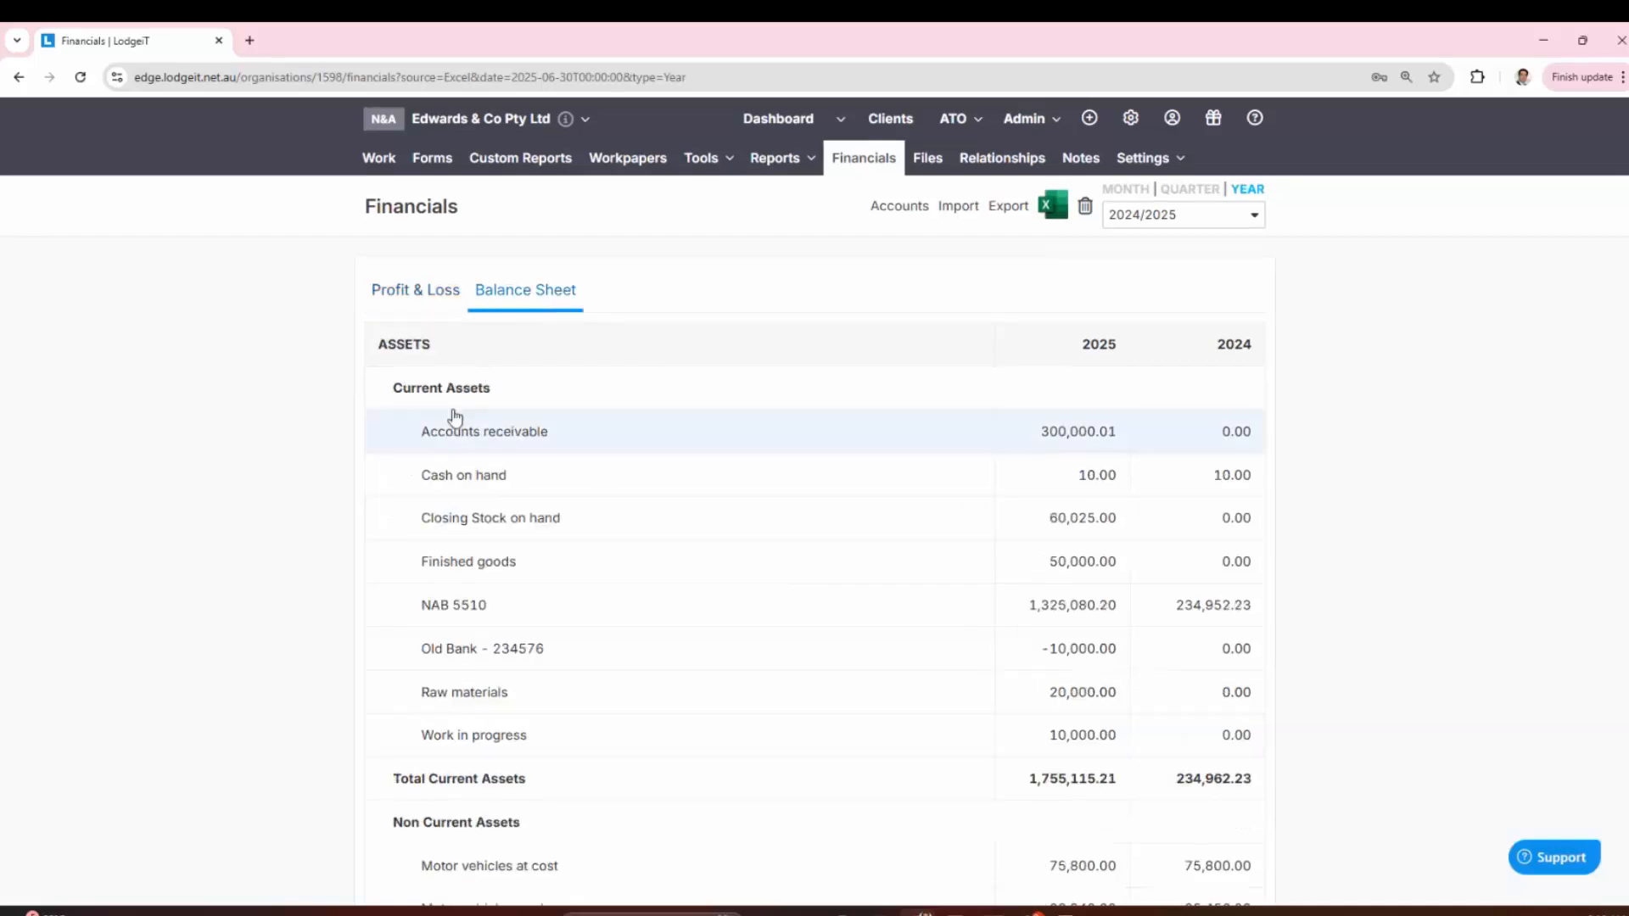
pyautogui.scroll(-10, 445, 451)
pyautogui.scroll(10, 449, 456)
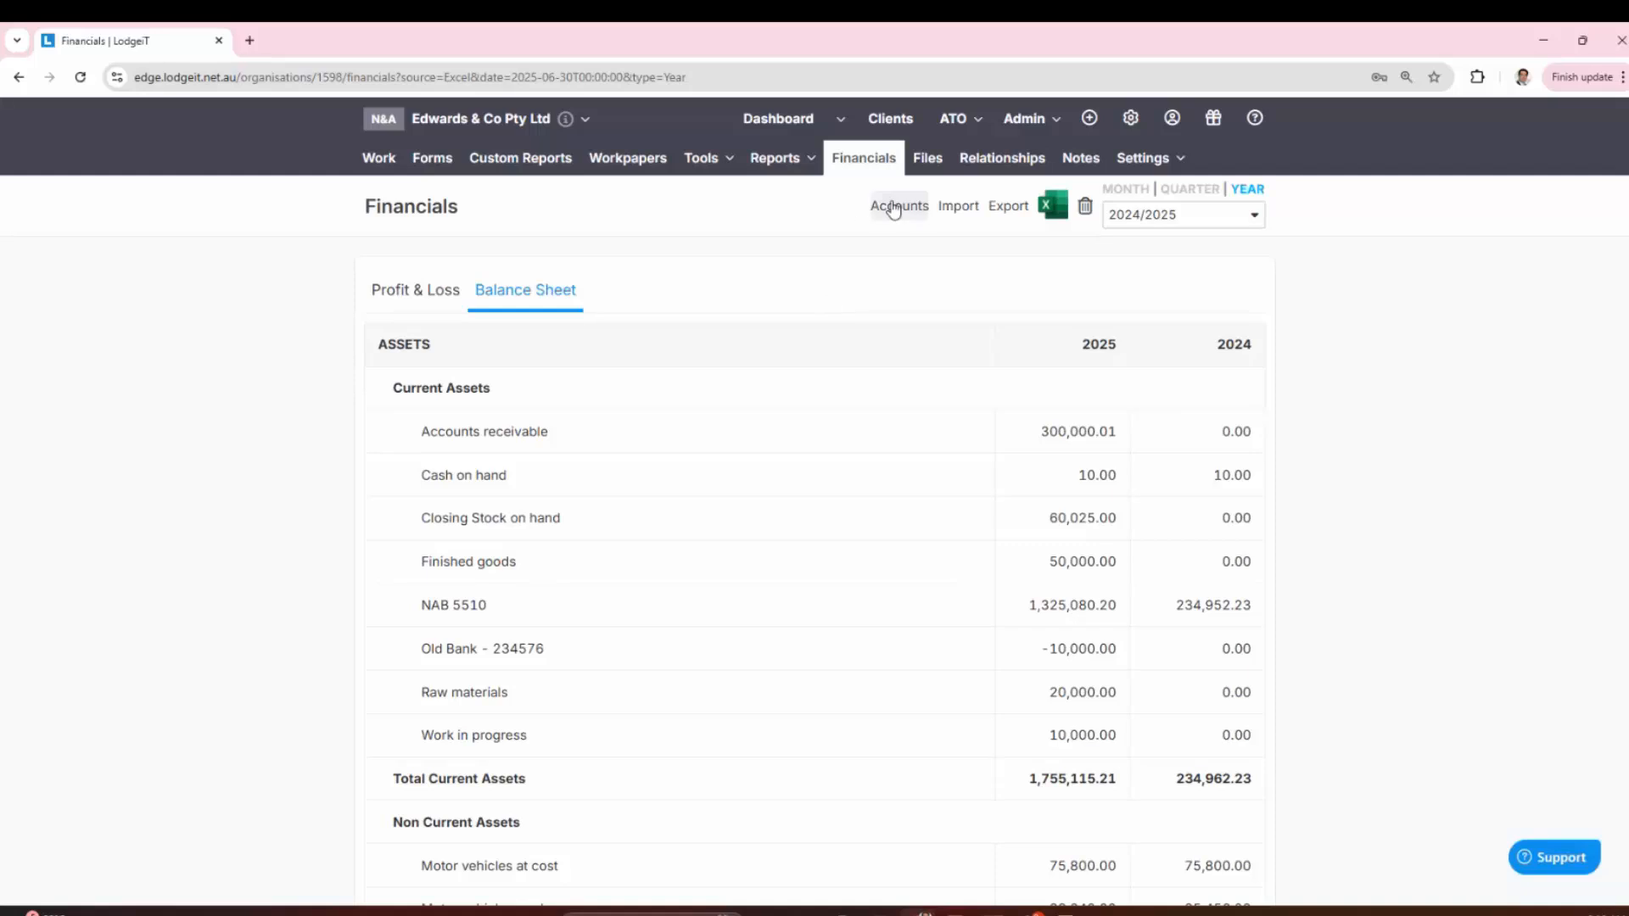
# Step: Open the imported accounts' classifications and highlight the NAB 5510 account among the assets
pyautogui.click(895, 207)
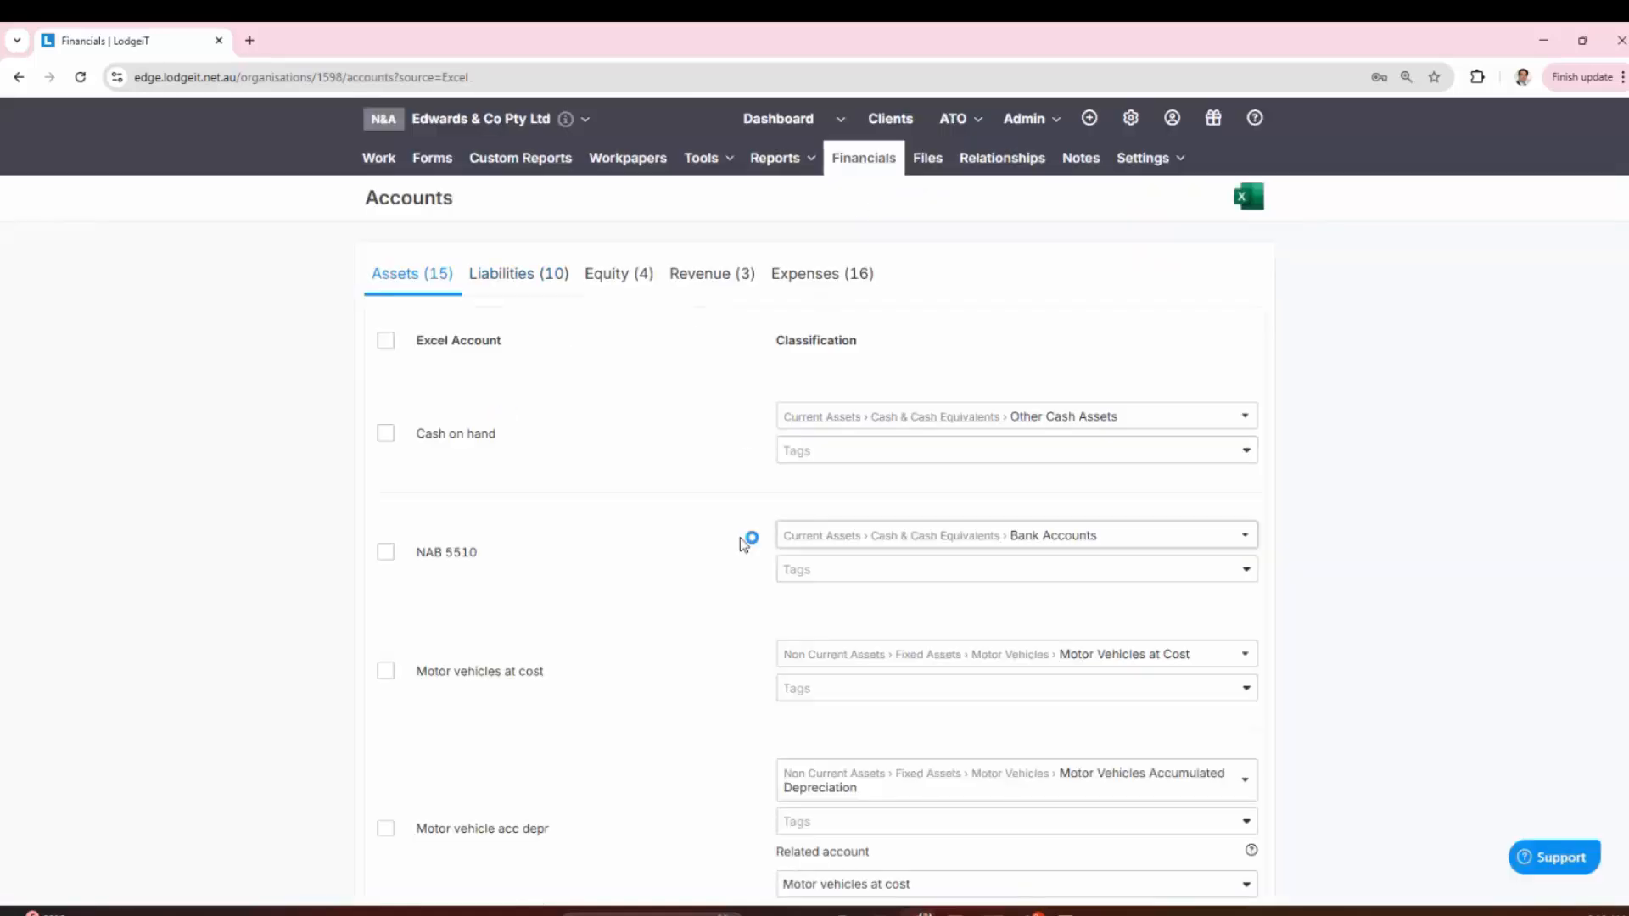
pyautogui.scroll(-3, 639, 612)
pyautogui.scroll(2, 568, 516)
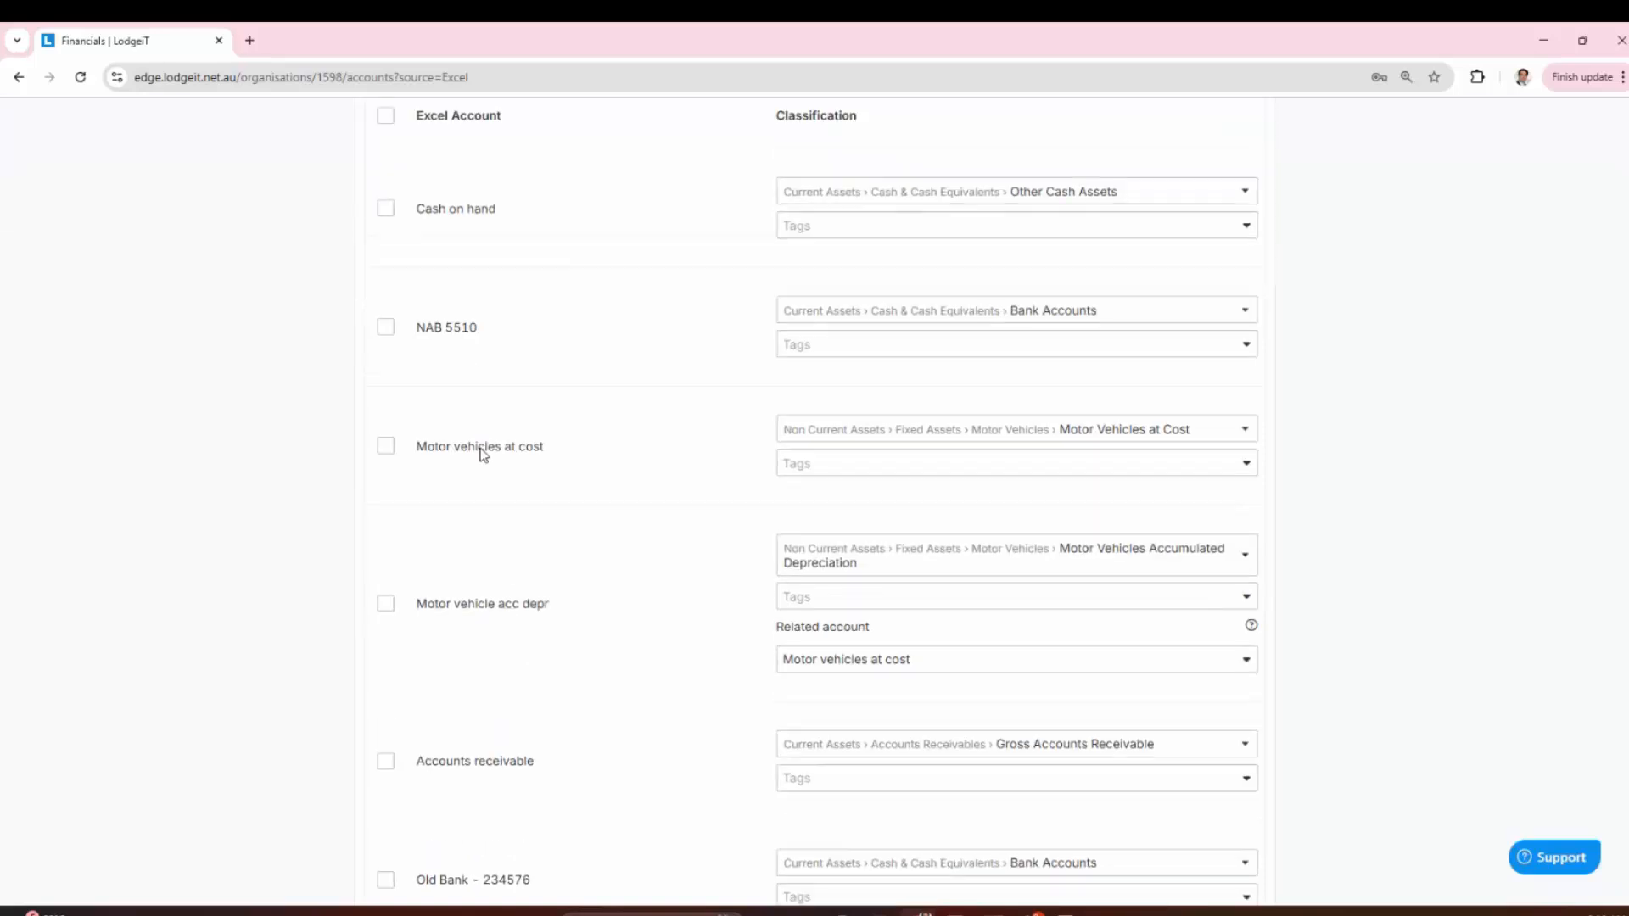
pyautogui.moveTo(489, 472); pyautogui.dragTo(415, 468)
# Step: Switch to the Excel workbook and inspect the NAB 5510 account name and its Jun 2025 balance under Current Assets
pyautogui.click(1101, 912)
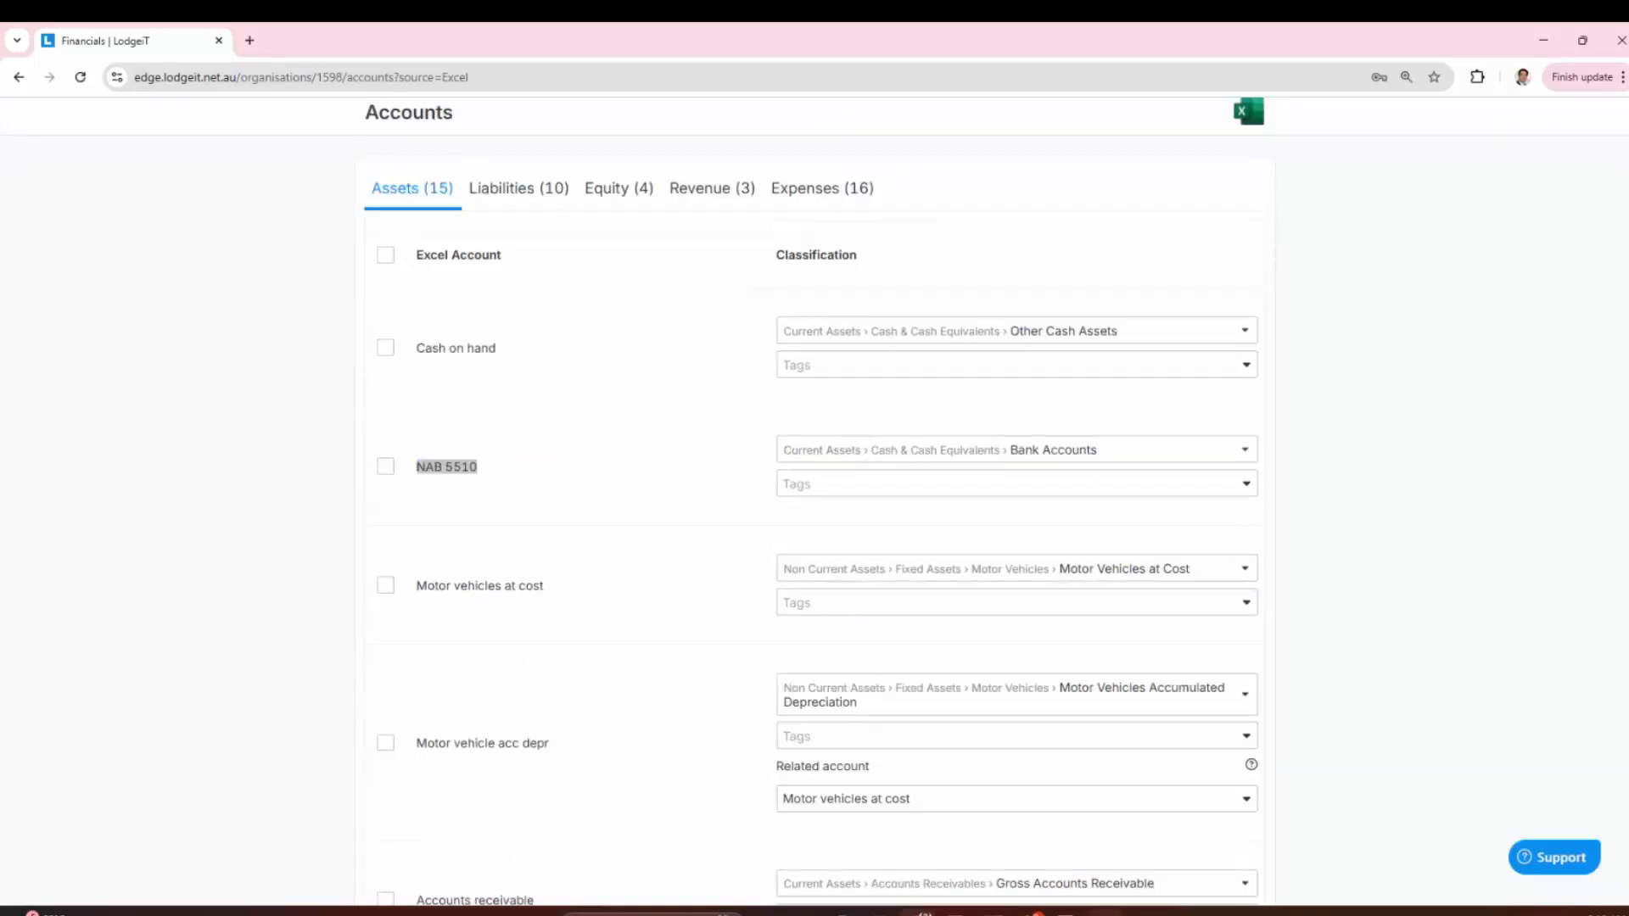
pyautogui.scroll(10, 325, 553)
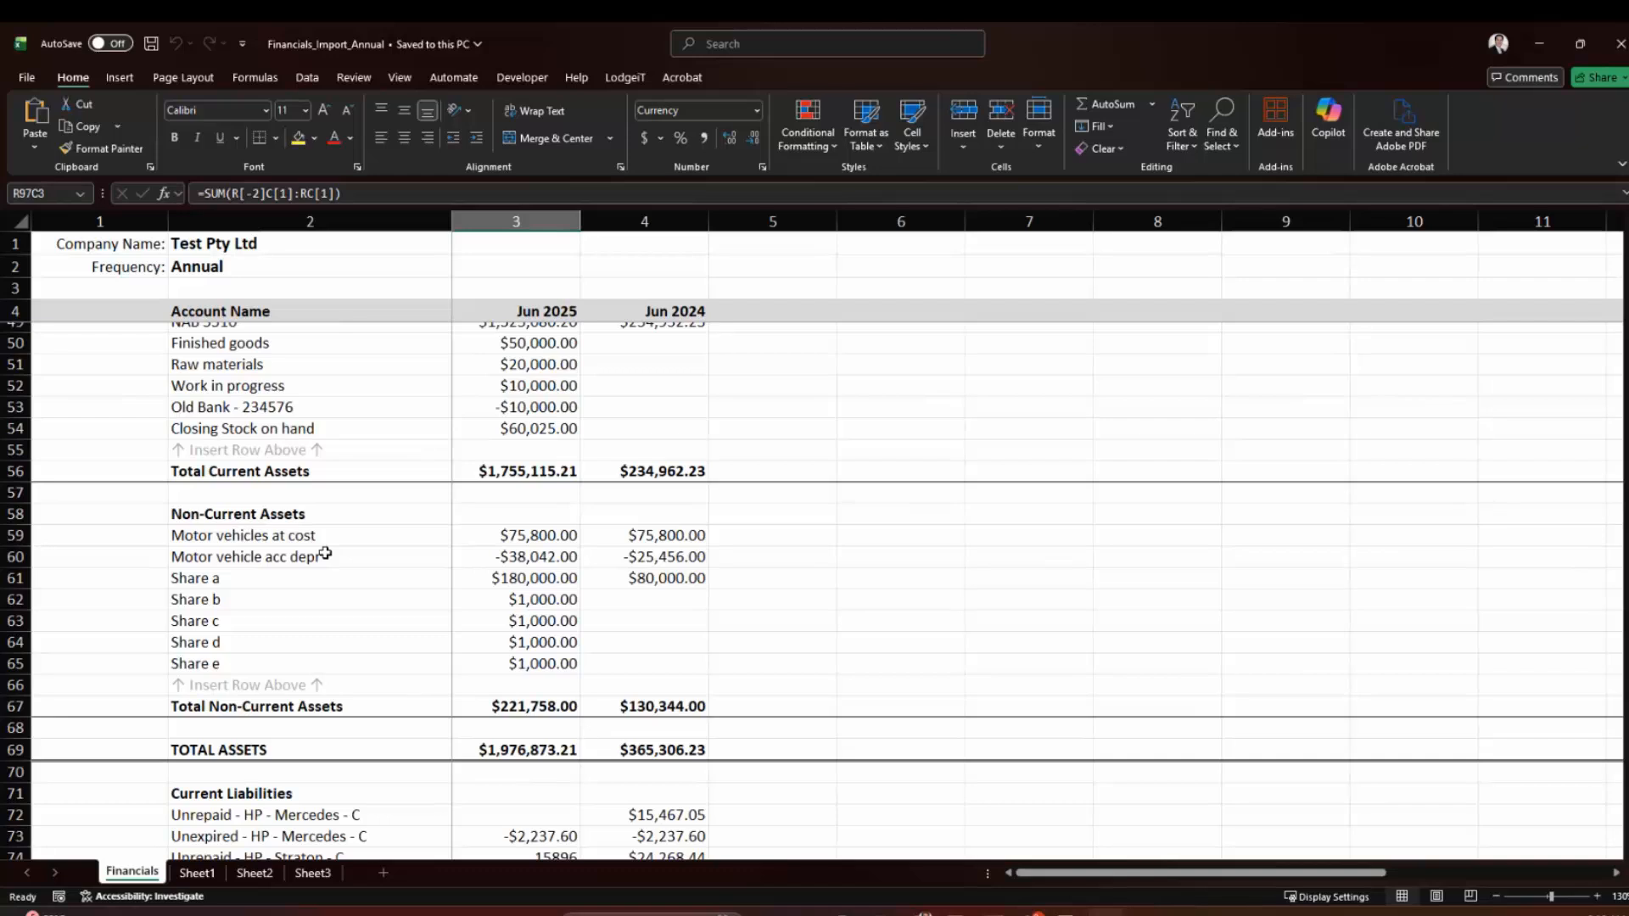
pyautogui.scroll(4, 325, 554)
pyautogui.scroll(-1, 265, 563)
pyautogui.click(294, 584)
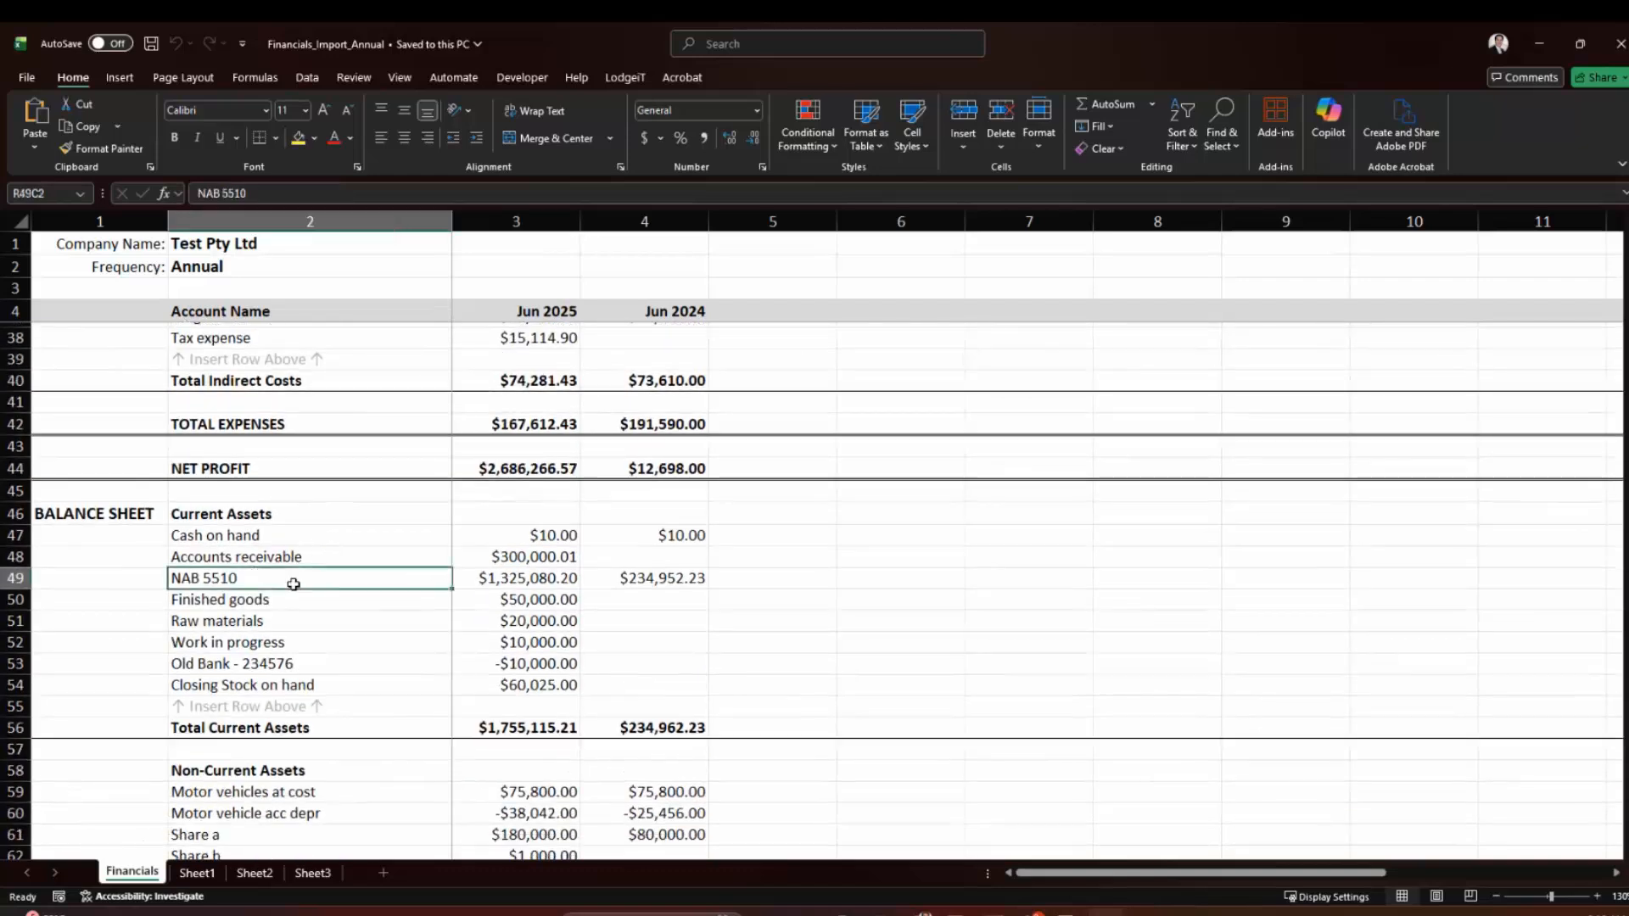
pyautogui.click(538, 577)
pyautogui.click(308, 577)
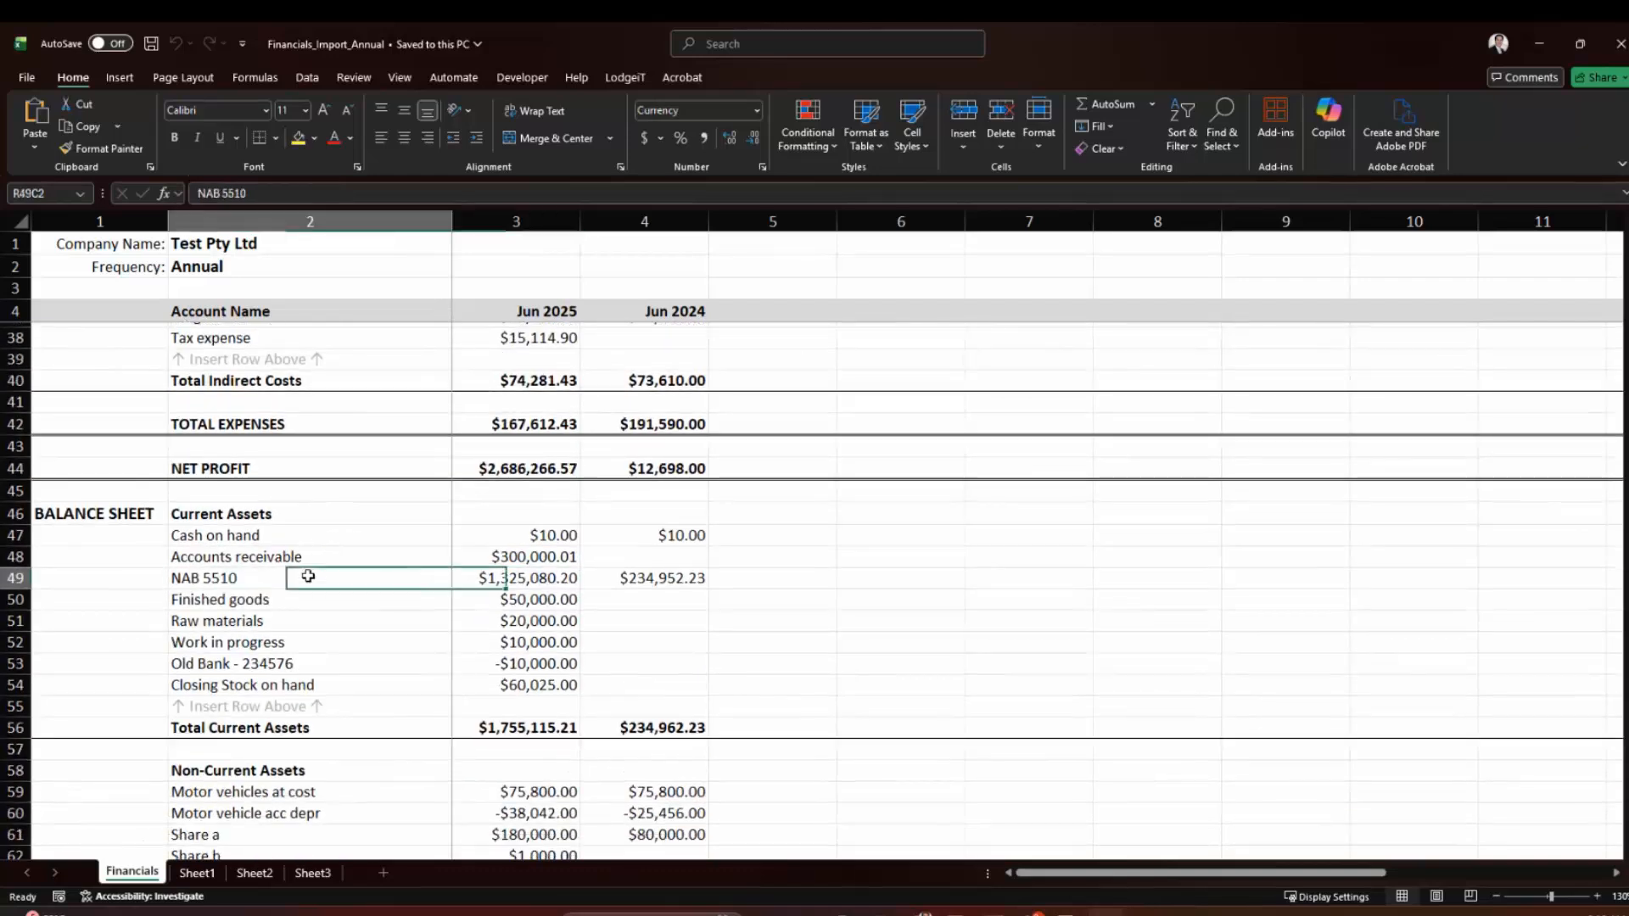
# Step: Return to LodgeiT and reselect Bank Accounts under Cash & Cash Equivalents as the NAB 5510 classification
pyautogui.click(1532, 39)
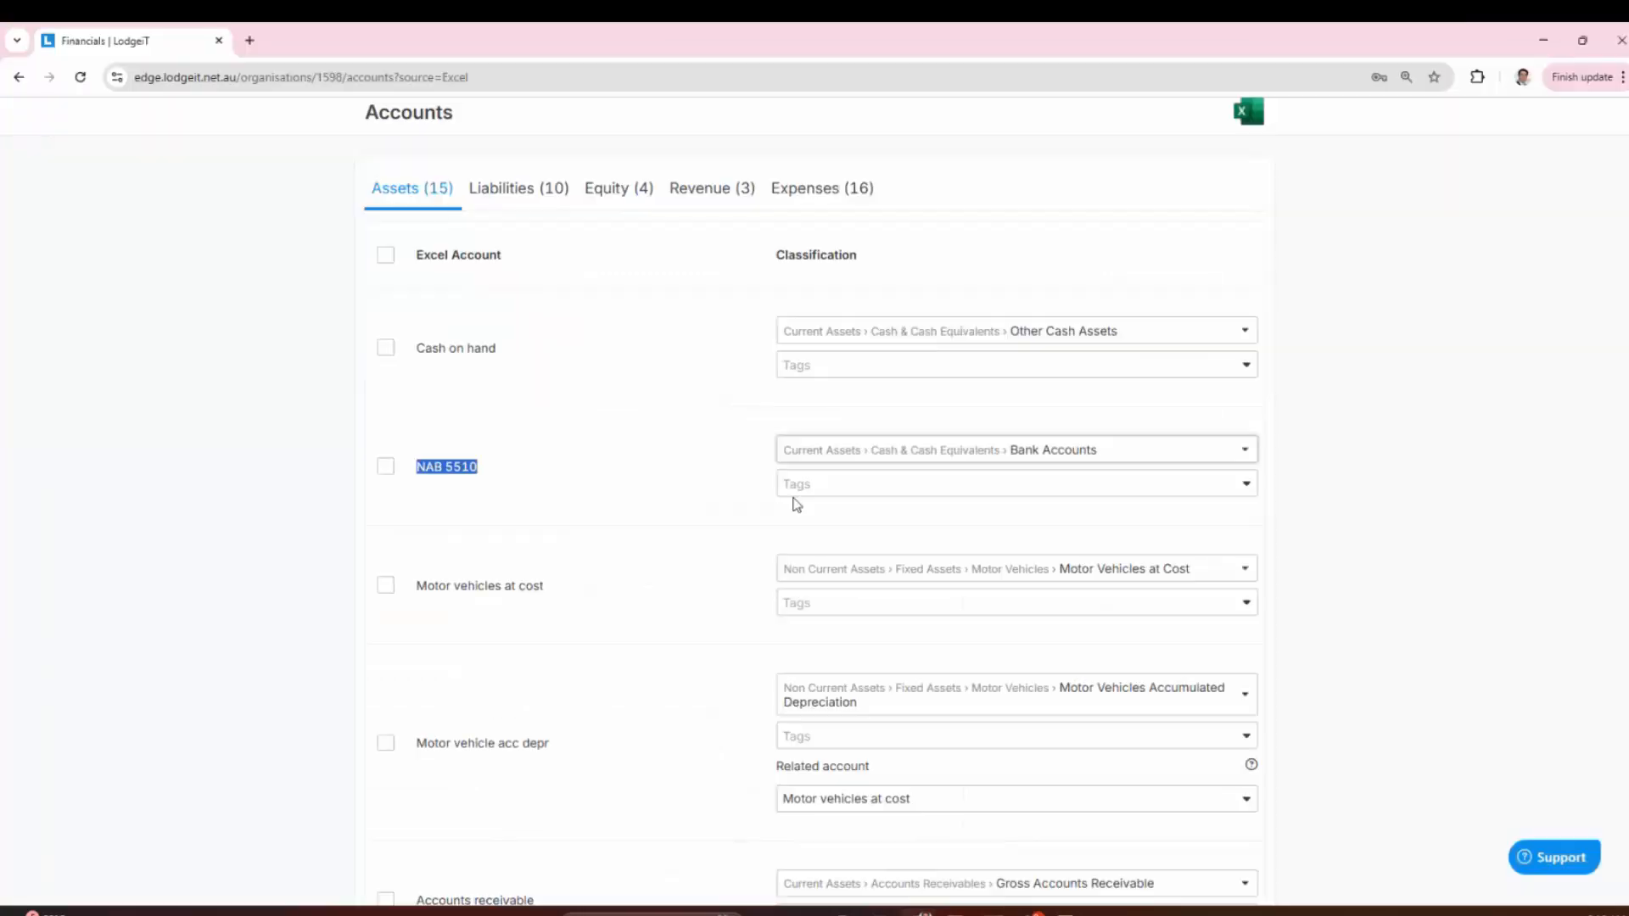
pyautogui.click(1011, 461)
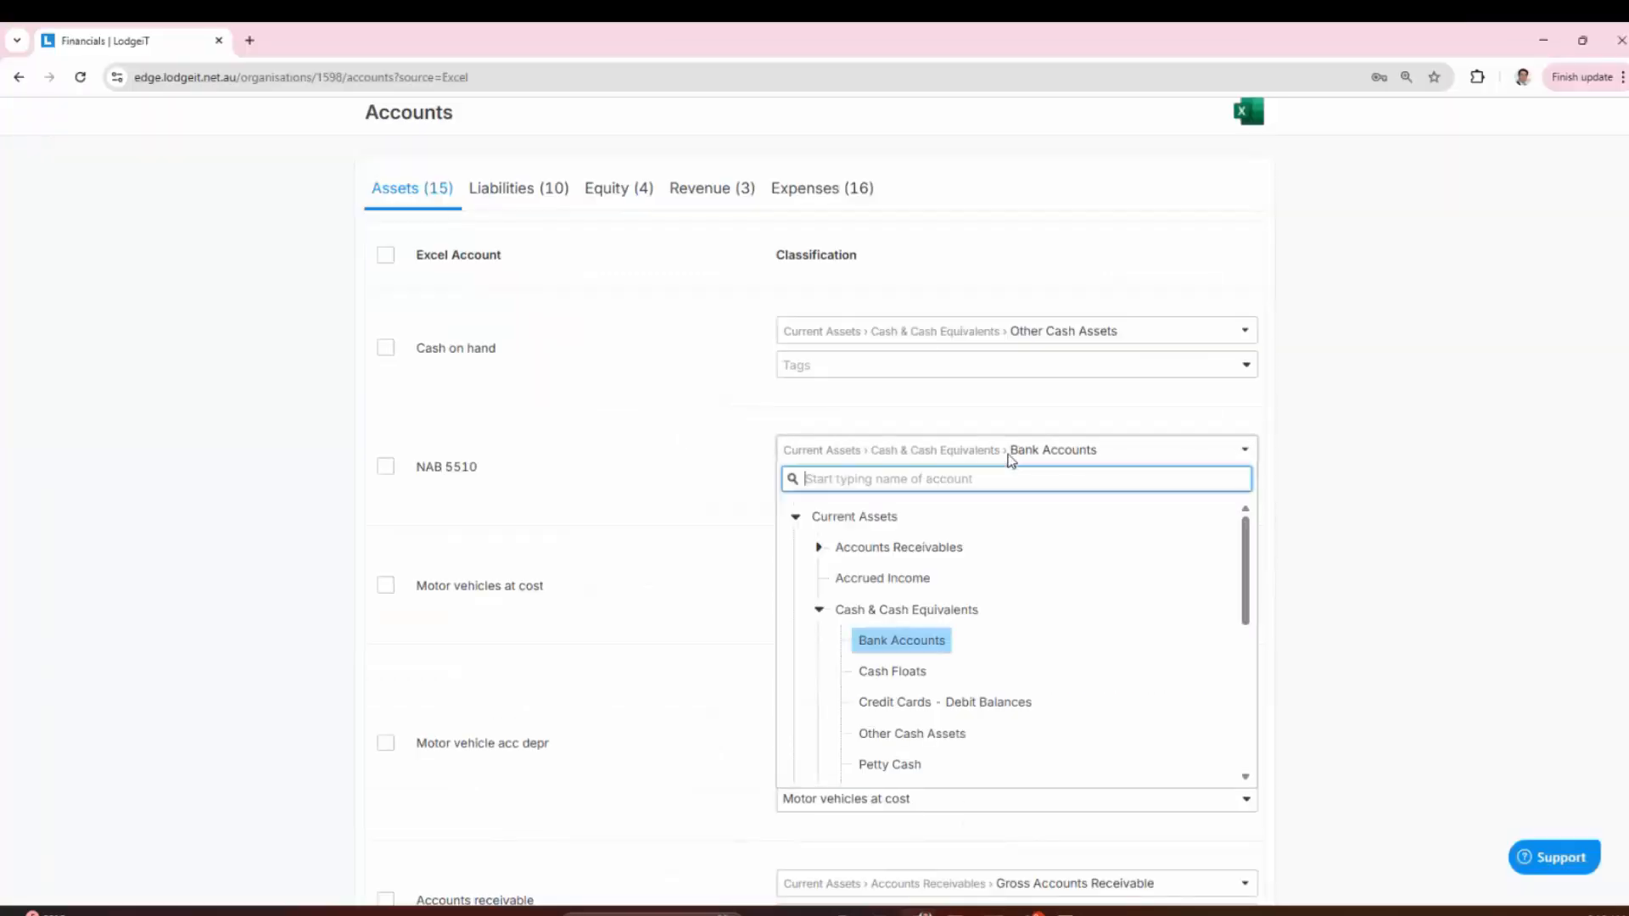
pyautogui.click(924, 646)
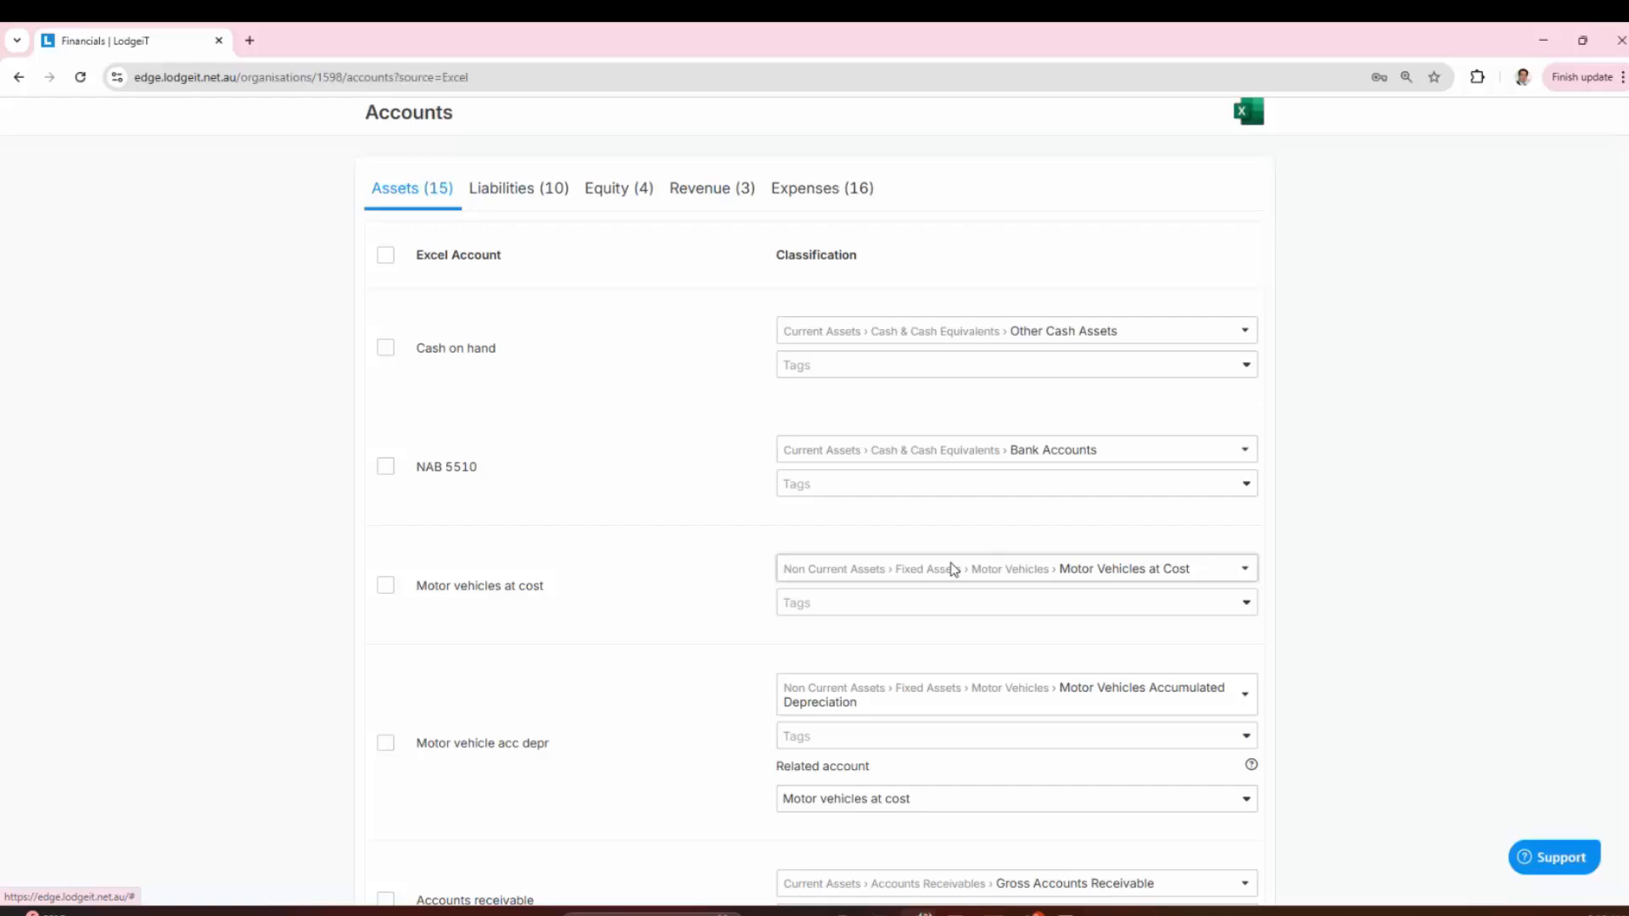
# Step: Browse the Current Assets classifications for NAB 5510 and reclassify the account as Inventory on Hand
pyautogui.click(966, 458)
pyautogui.scroll(2, 935, 553)
pyautogui.scroll(-5, 935, 554)
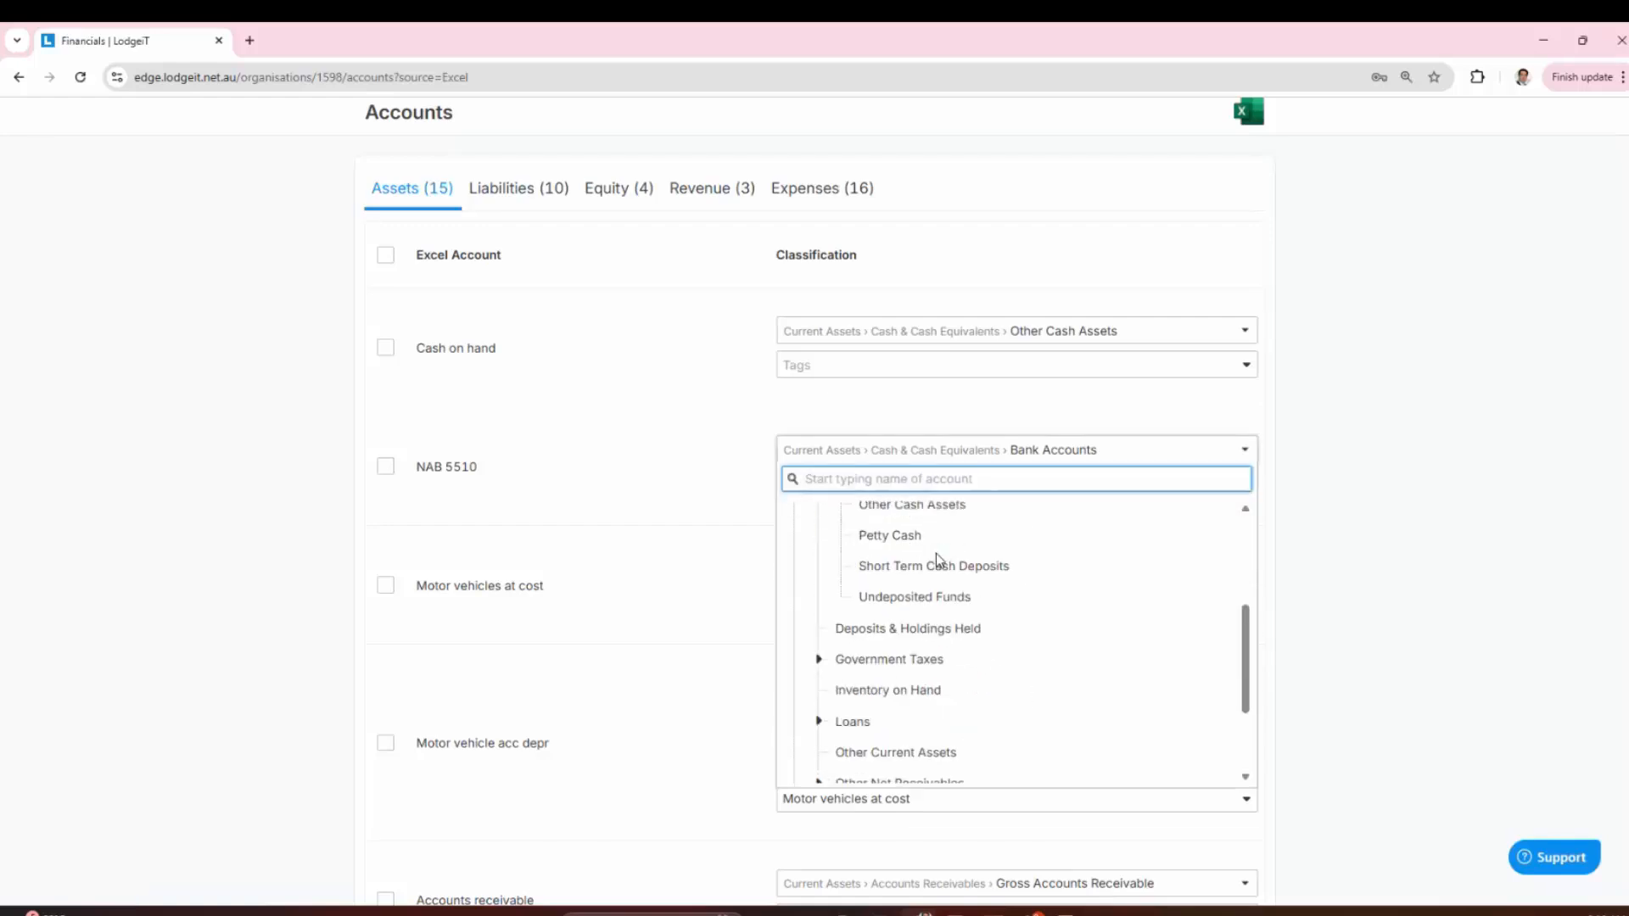
pyautogui.scroll(5, 935, 553)
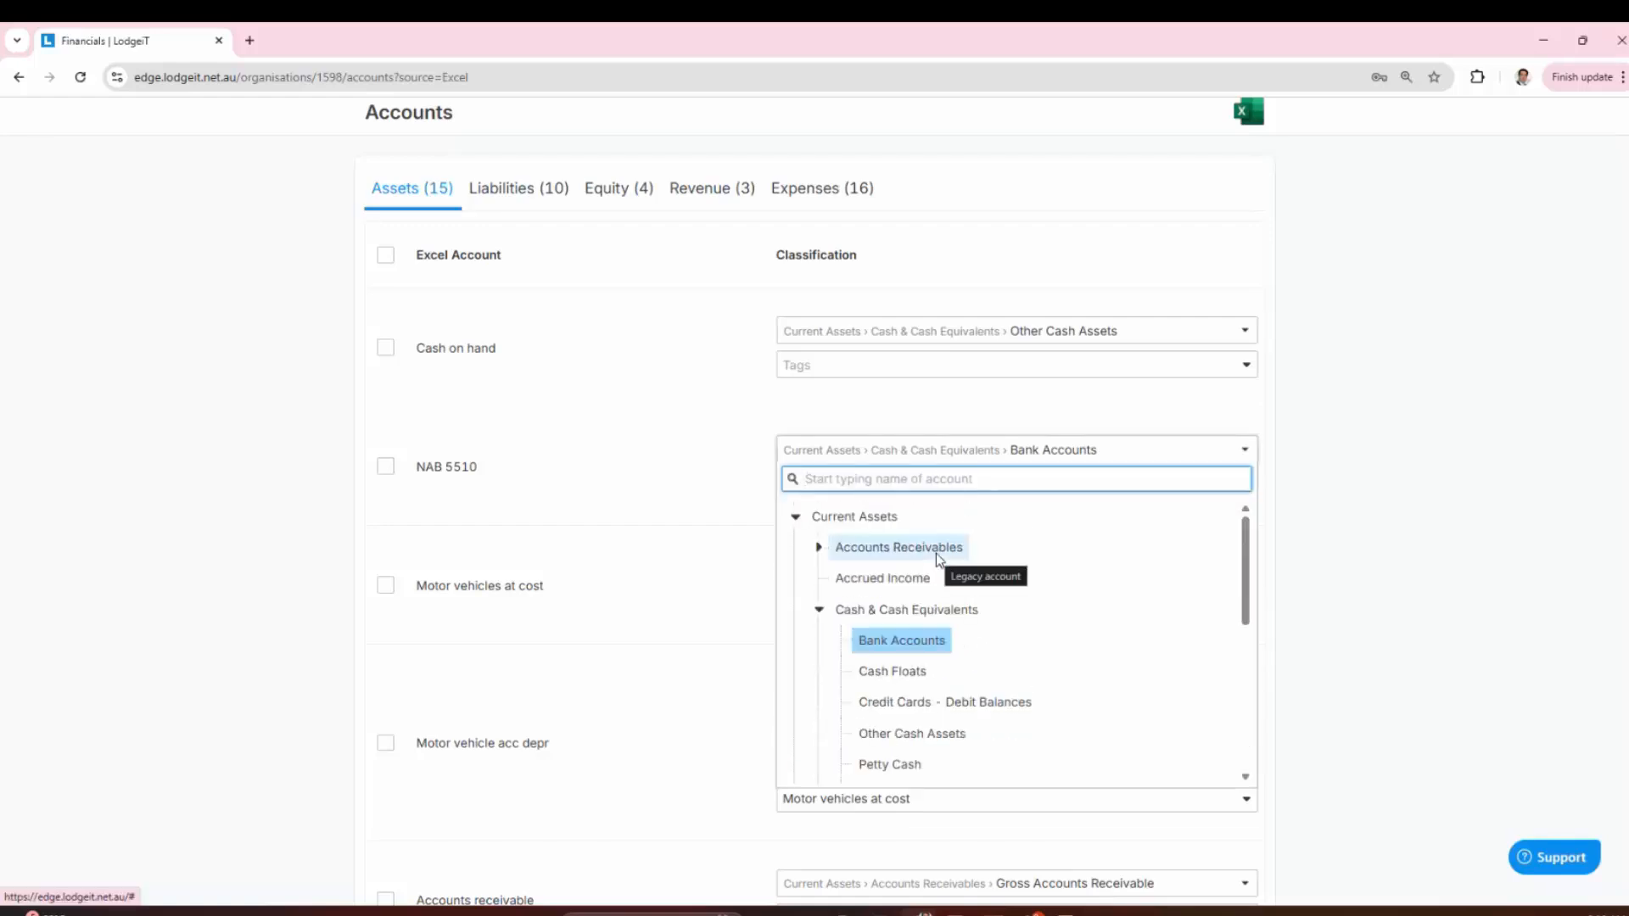
pyautogui.scroll(-3, 935, 554)
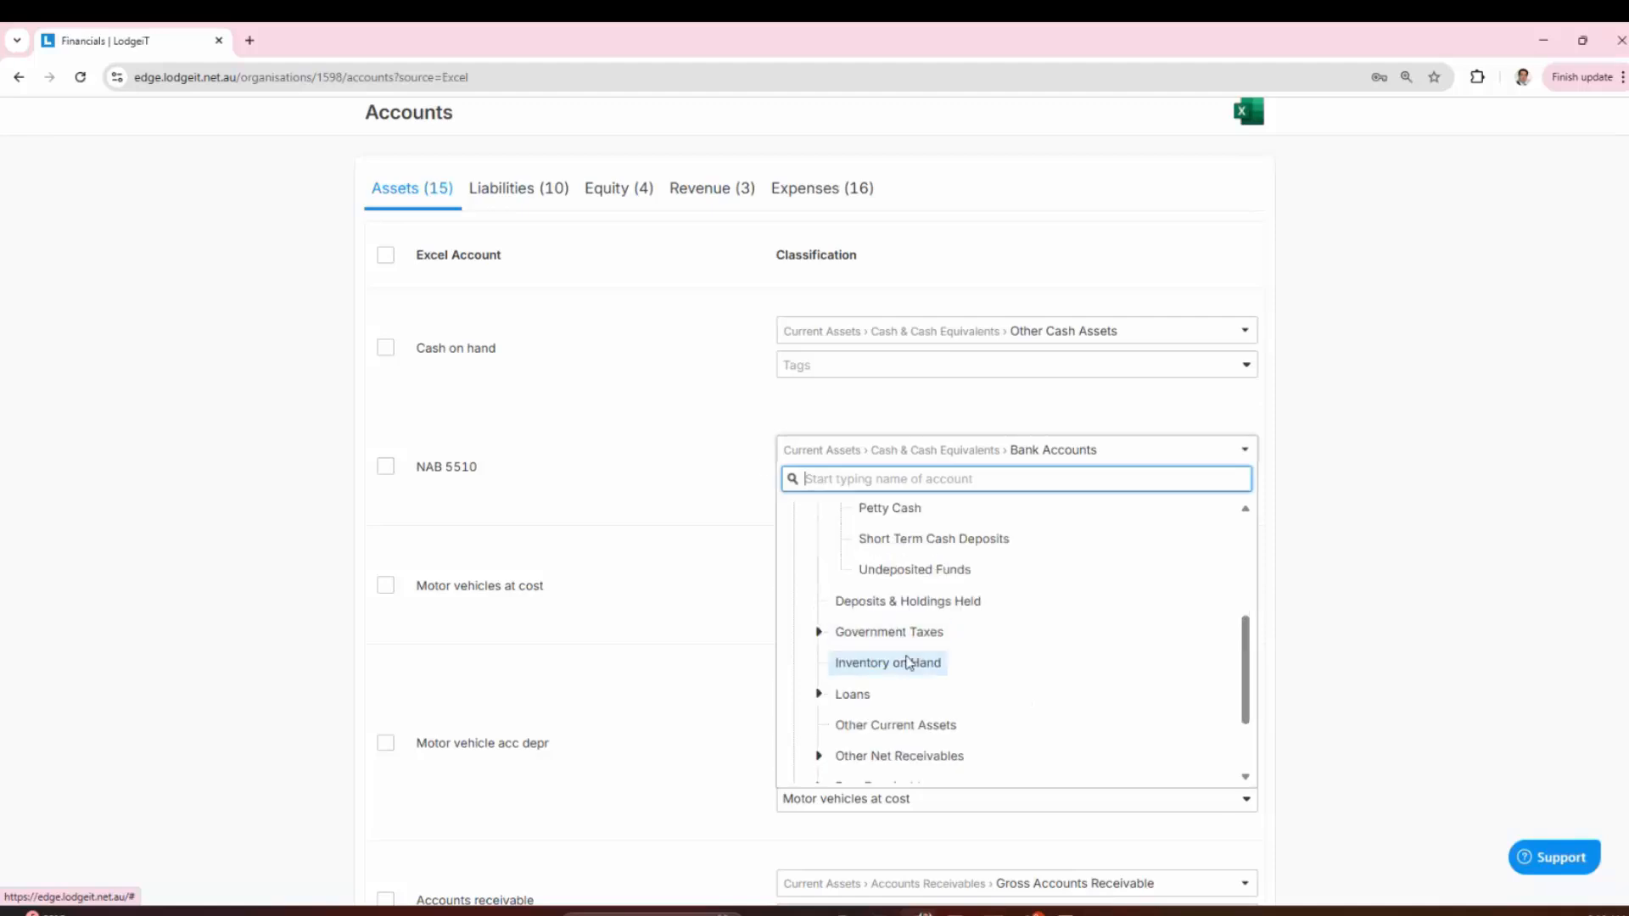
pyautogui.click(909, 663)
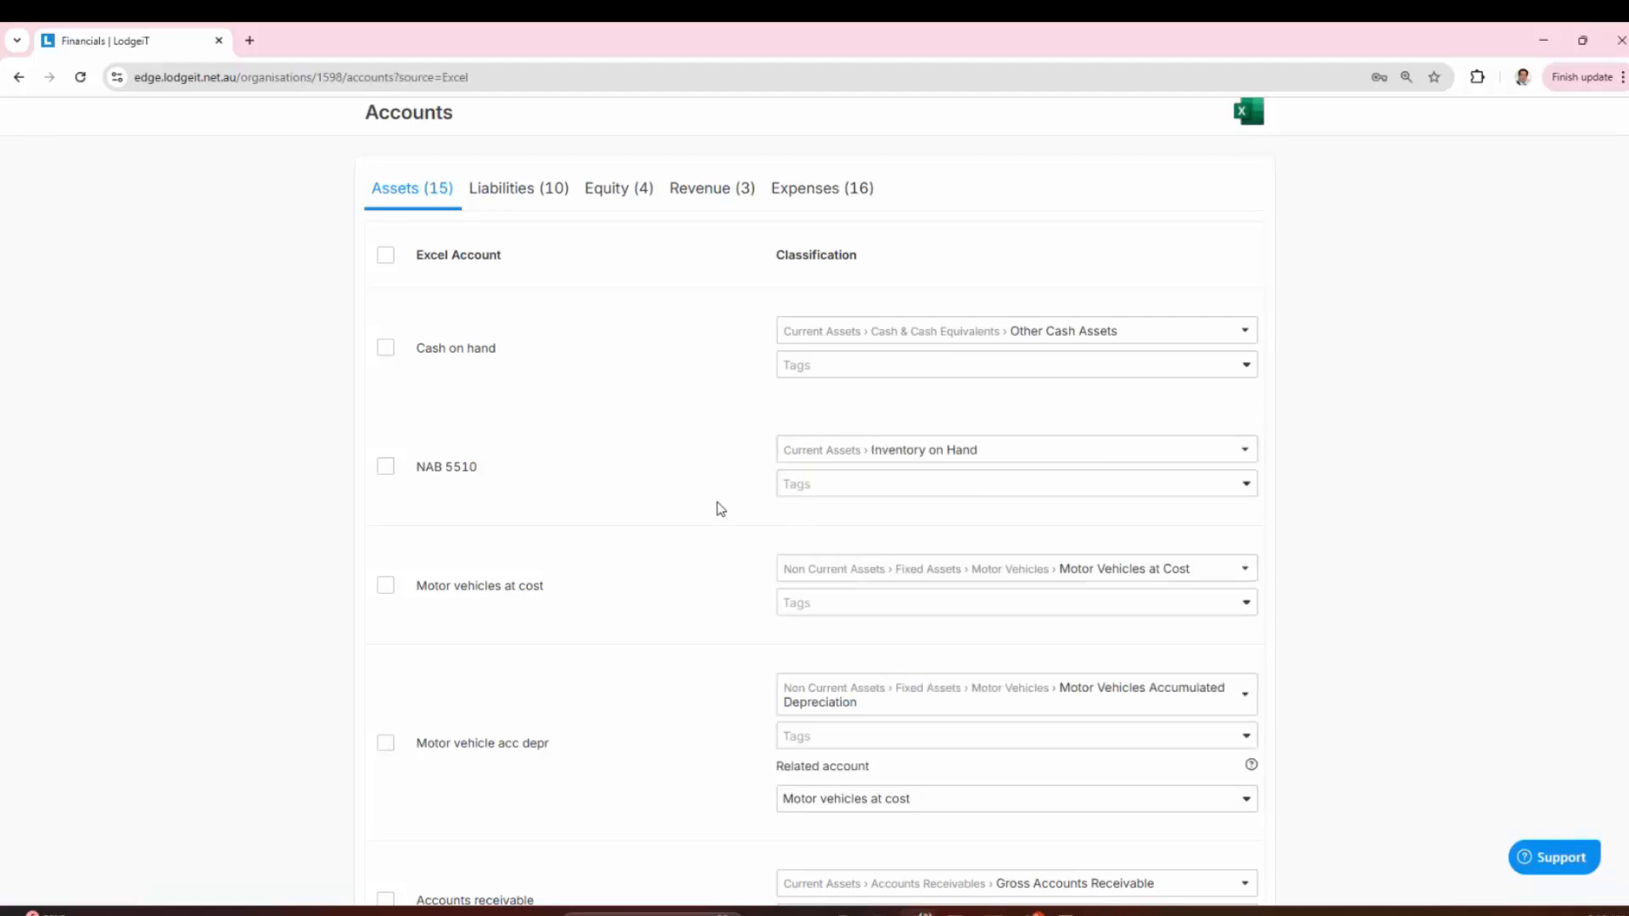
# Step: Set the NAB 5510 classification back to Bank Accounts under Cash & Cash Equivalents
pyautogui.click(929, 450)
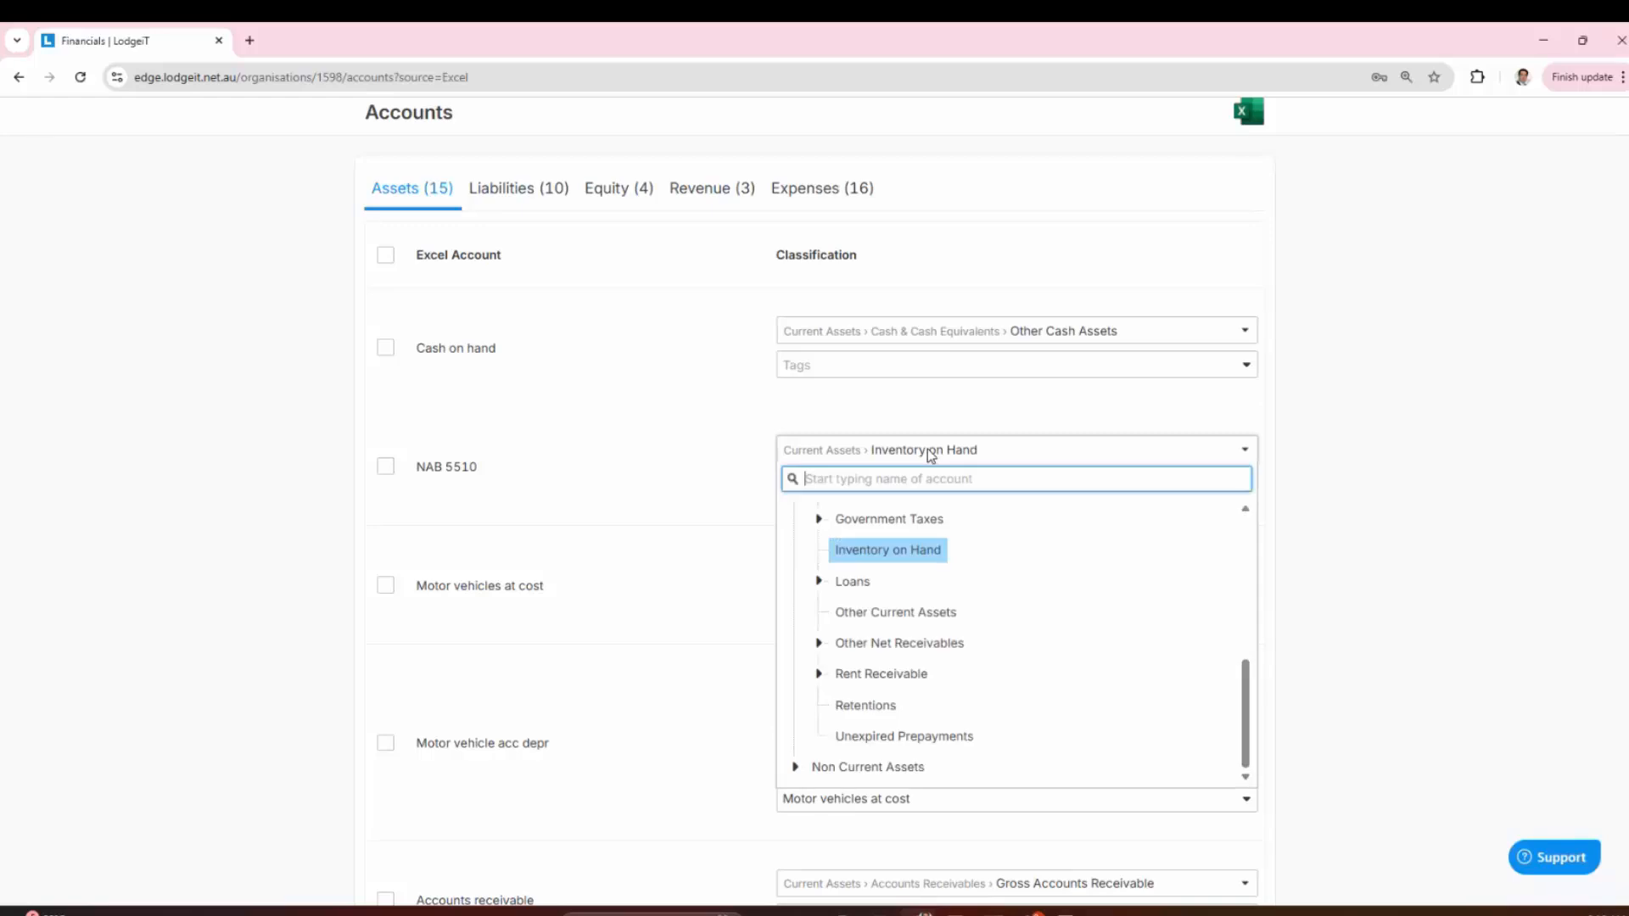
pyautogui.scroll(6, 959, 654)
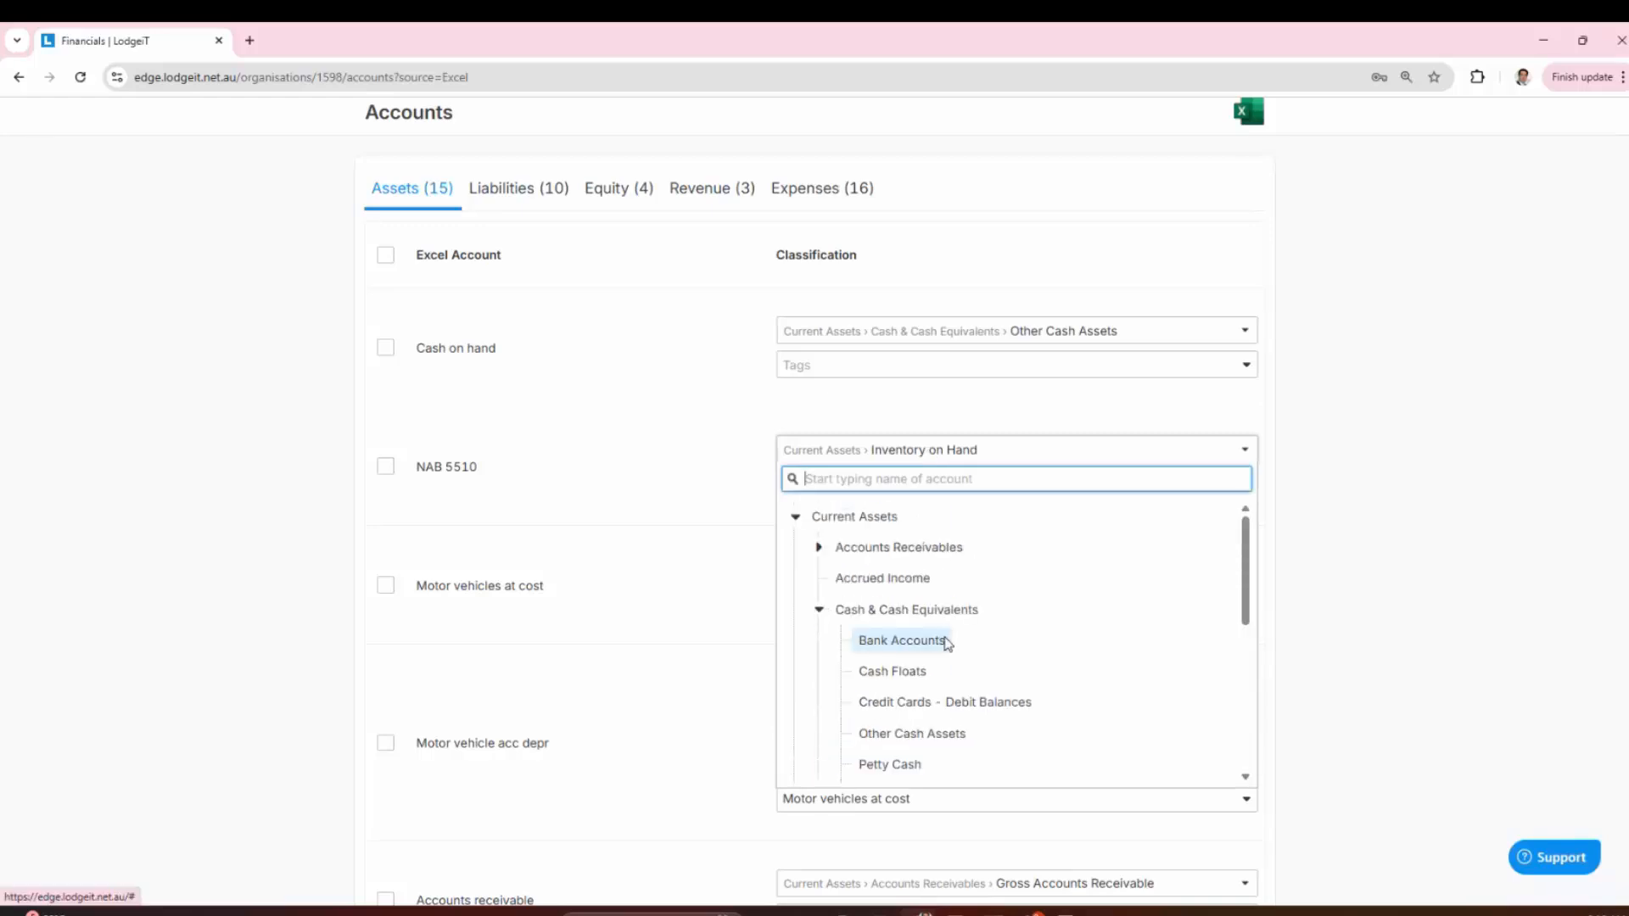
pyautogui.click(948, 643)
pyautogui.click(918, 450)
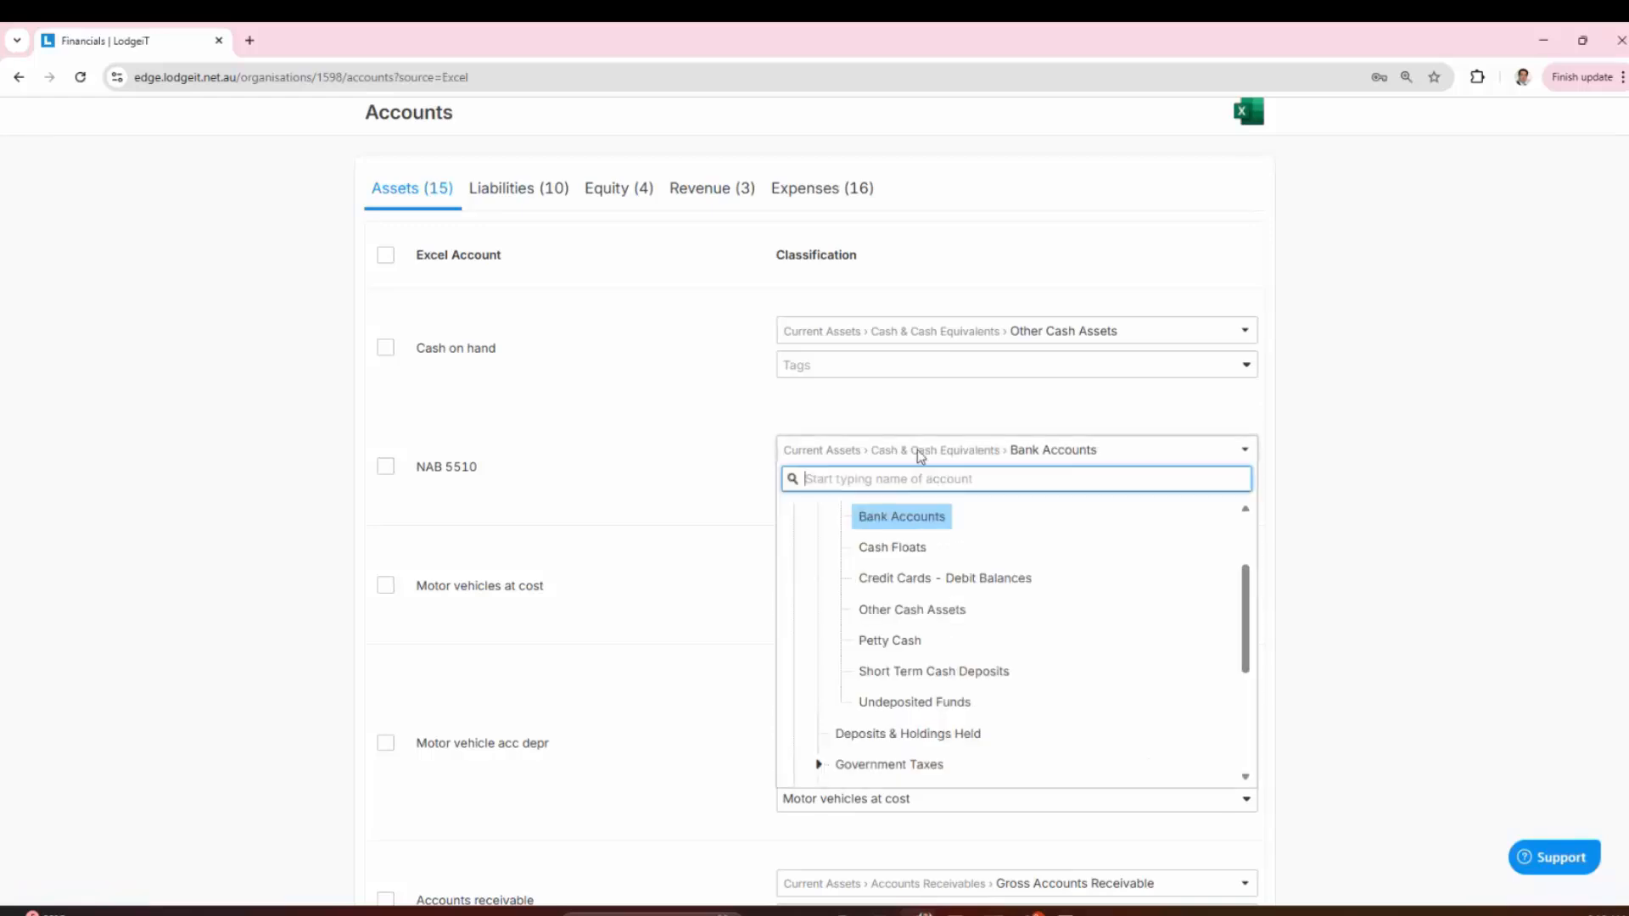
pyautogui.click(898, 519)
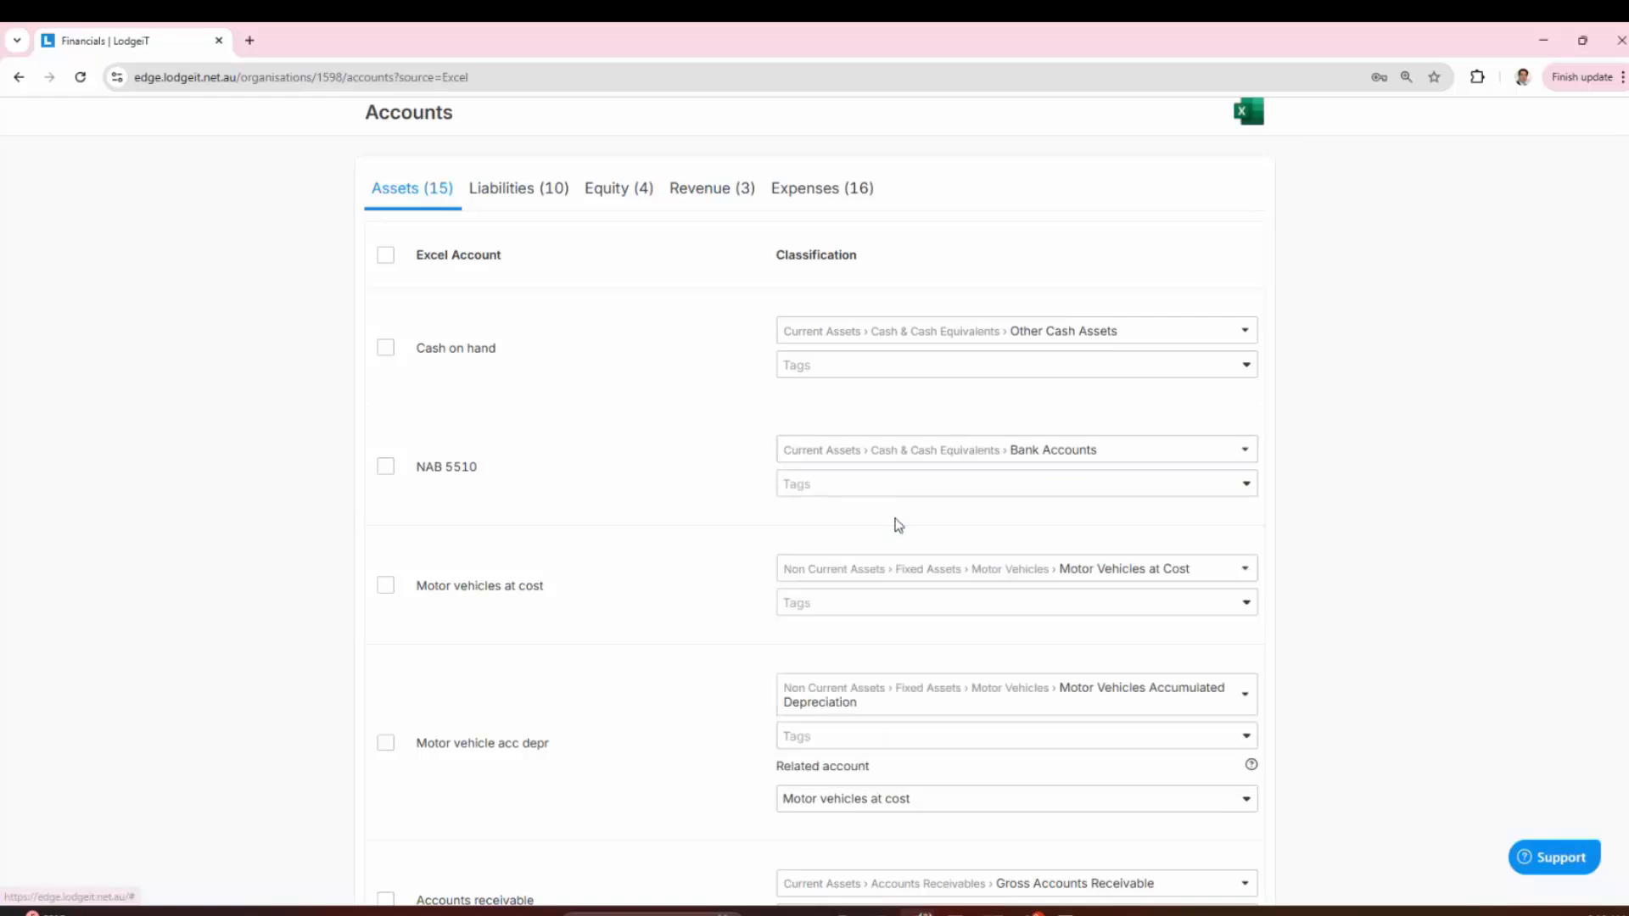
# Step: Reclassify NAB 5510 as Other Current Assets, and search for "bank" to set it back to Bank Accounts
pyautogui.click(900, 451)
pyautogui.scroll(-5, 949, 587)
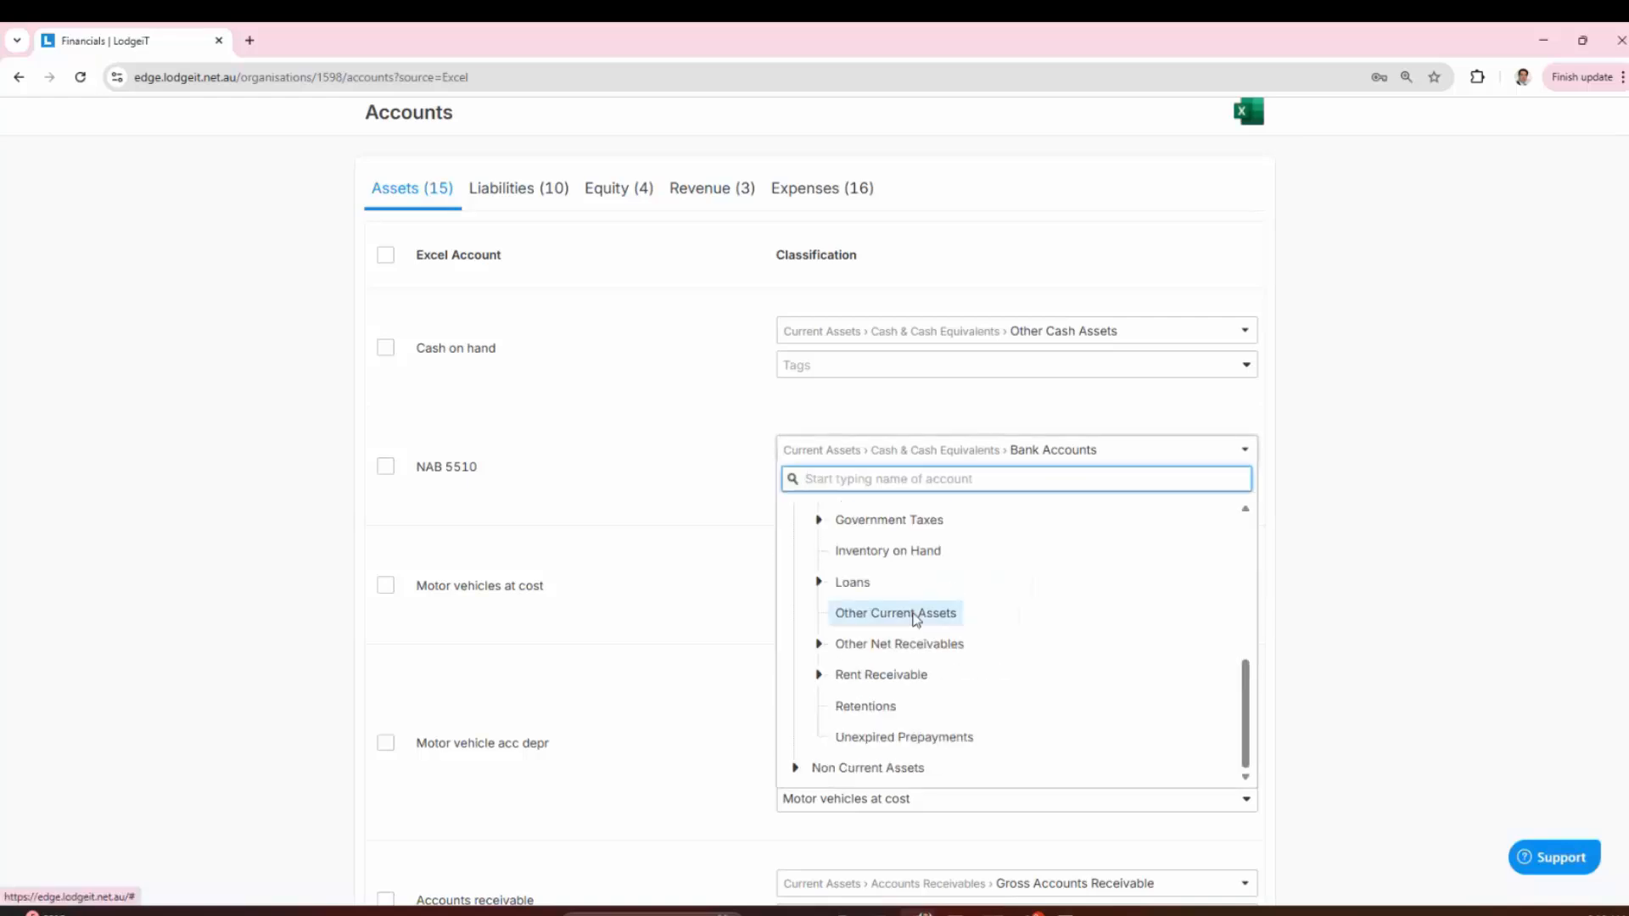
pyautogui.click(915, 614)
pyautogui.click(956, 451)
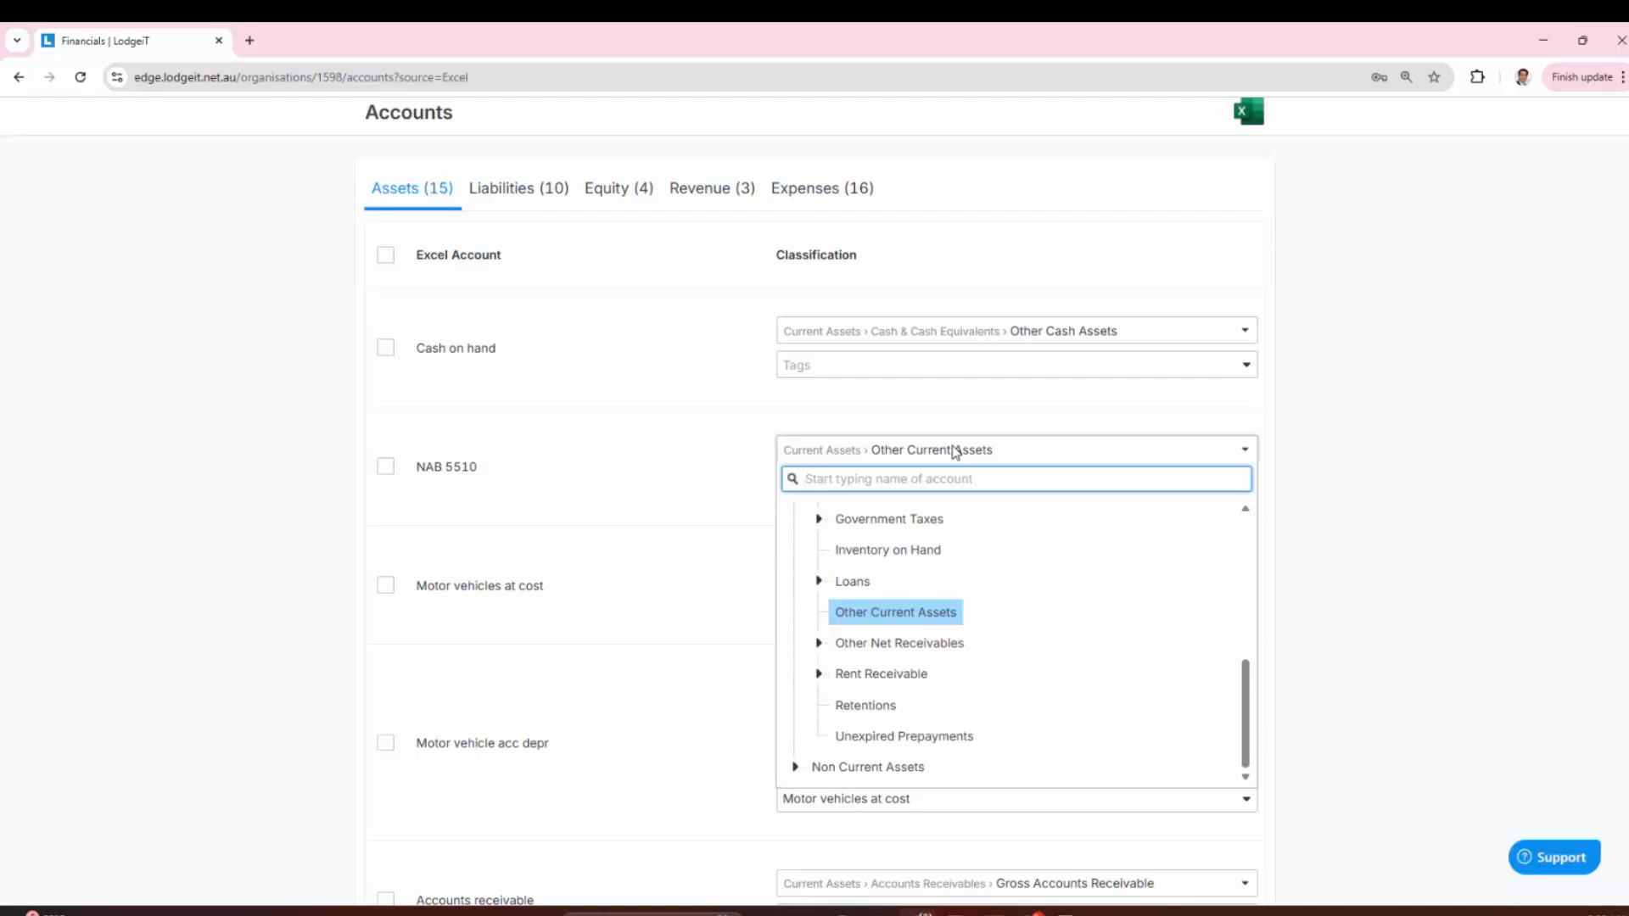
pyautogui.write('bank')
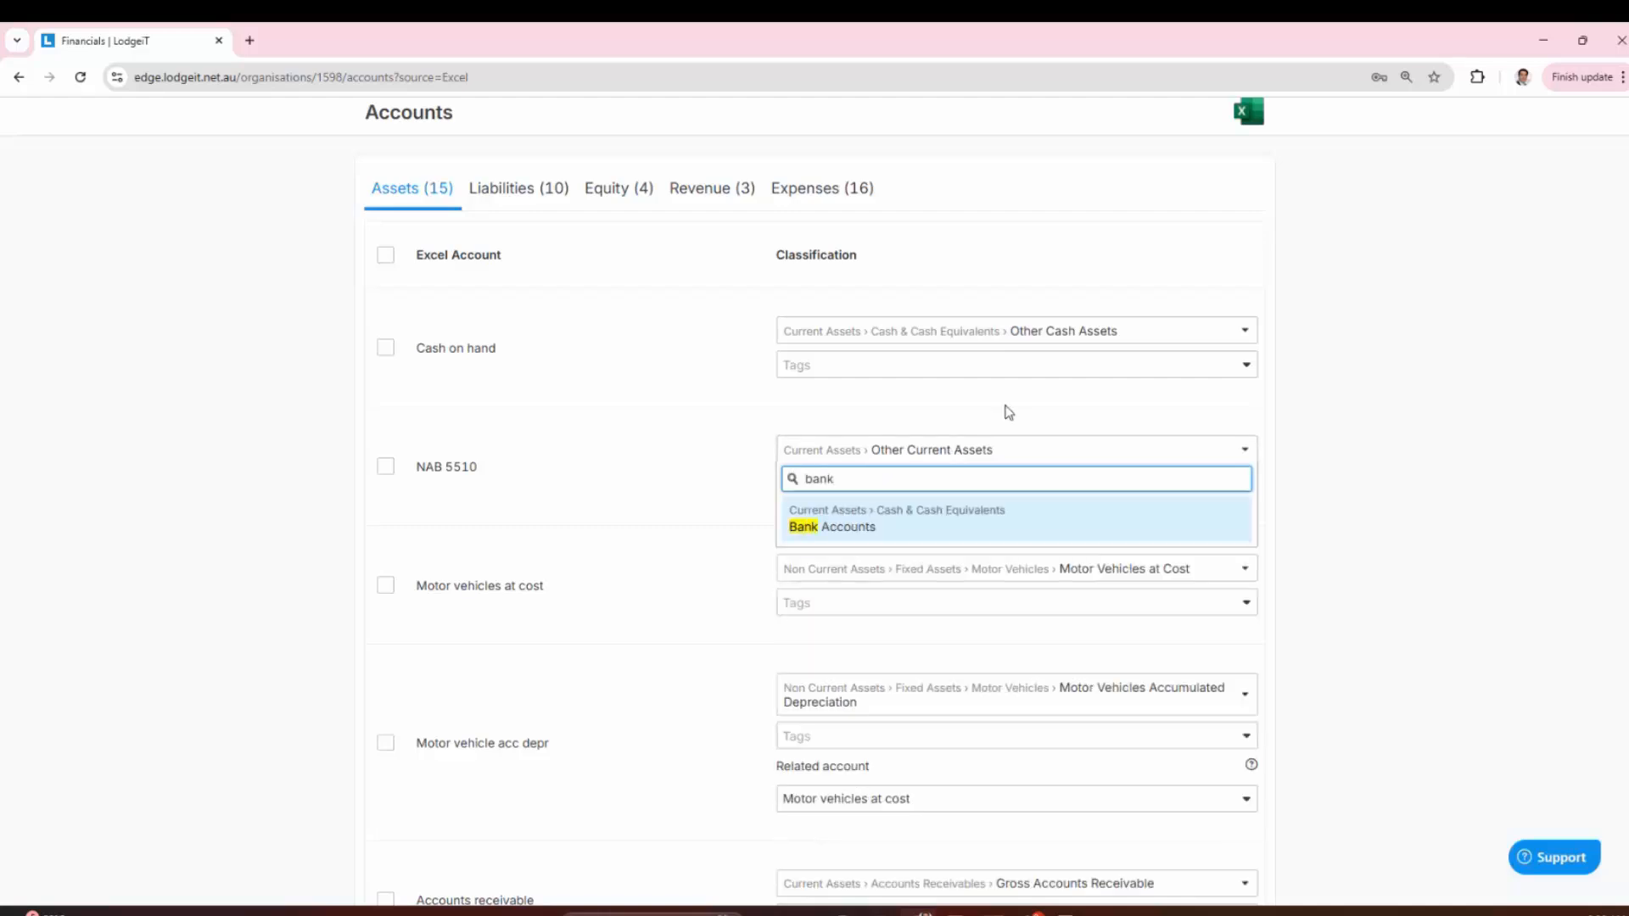
pyautogui.click(1061, 527)
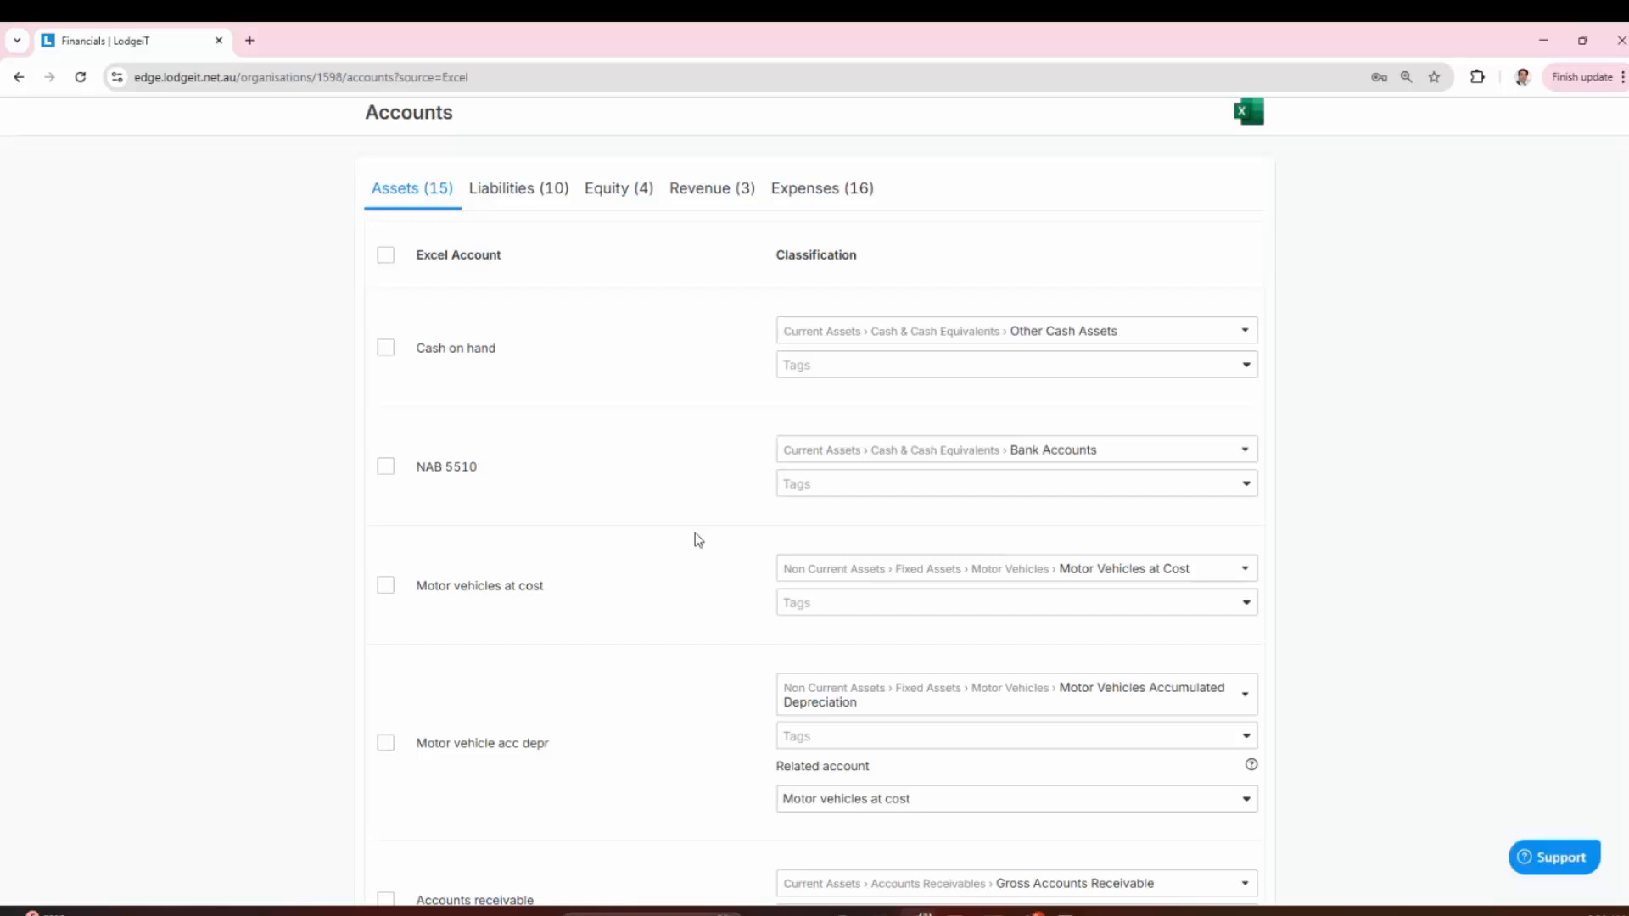
# Step: Clear the related account of Motor vehicle acc depr and link it again to Motor vehicles at cost
pyautogui.scroll(-2, 697, 539)
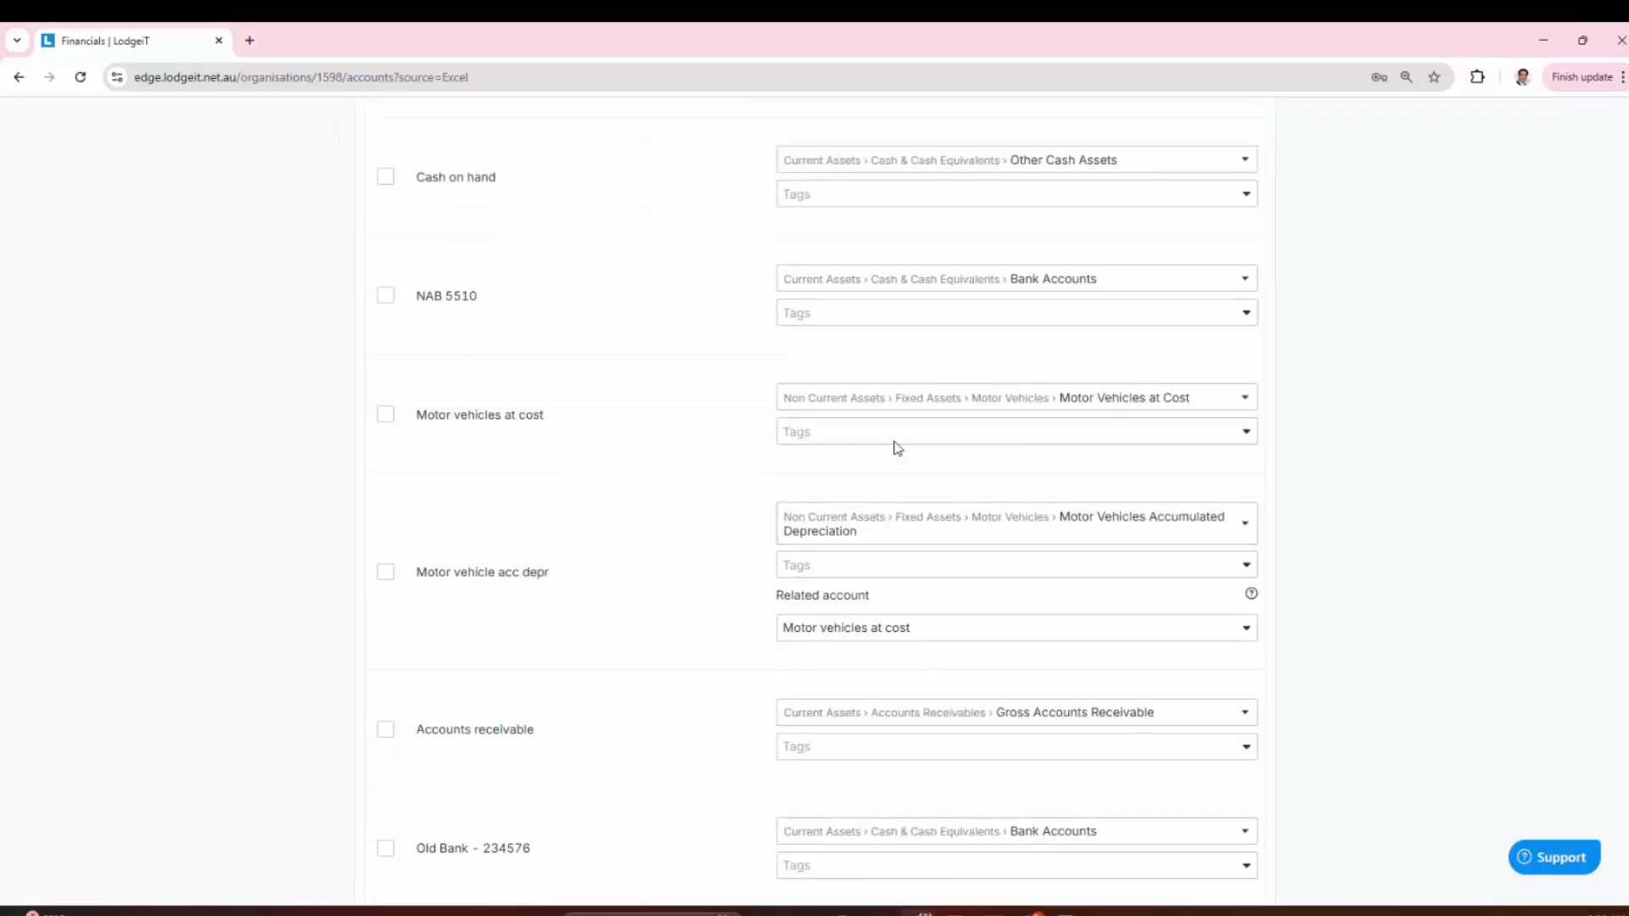
pyautogui.click(940, 629)
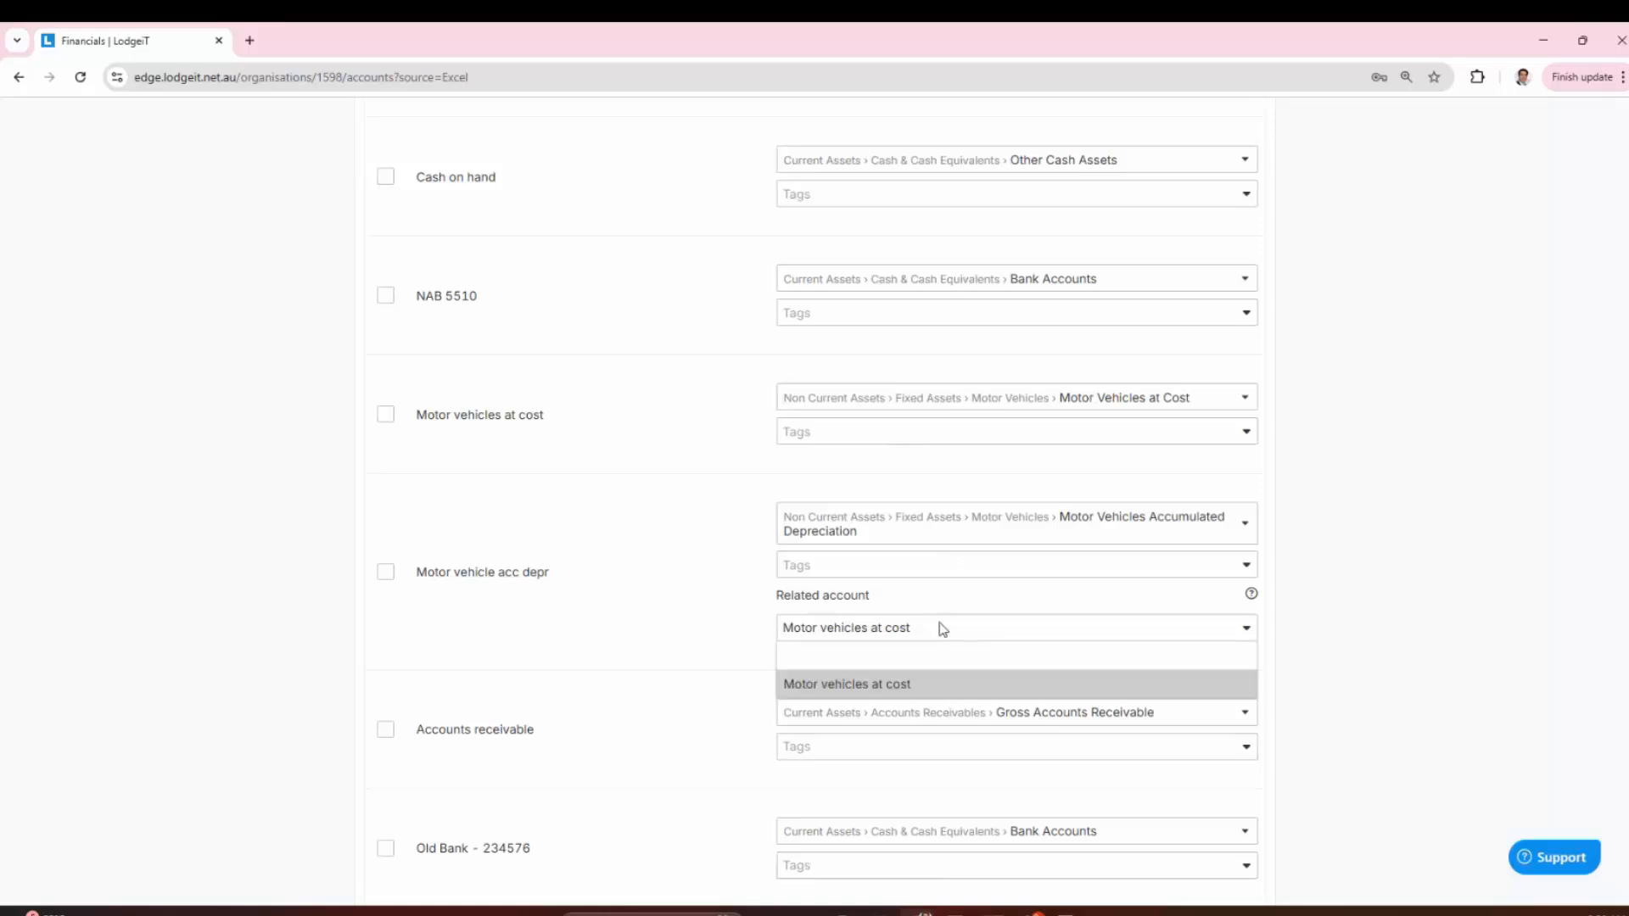
pyautogui.click(932, 666)
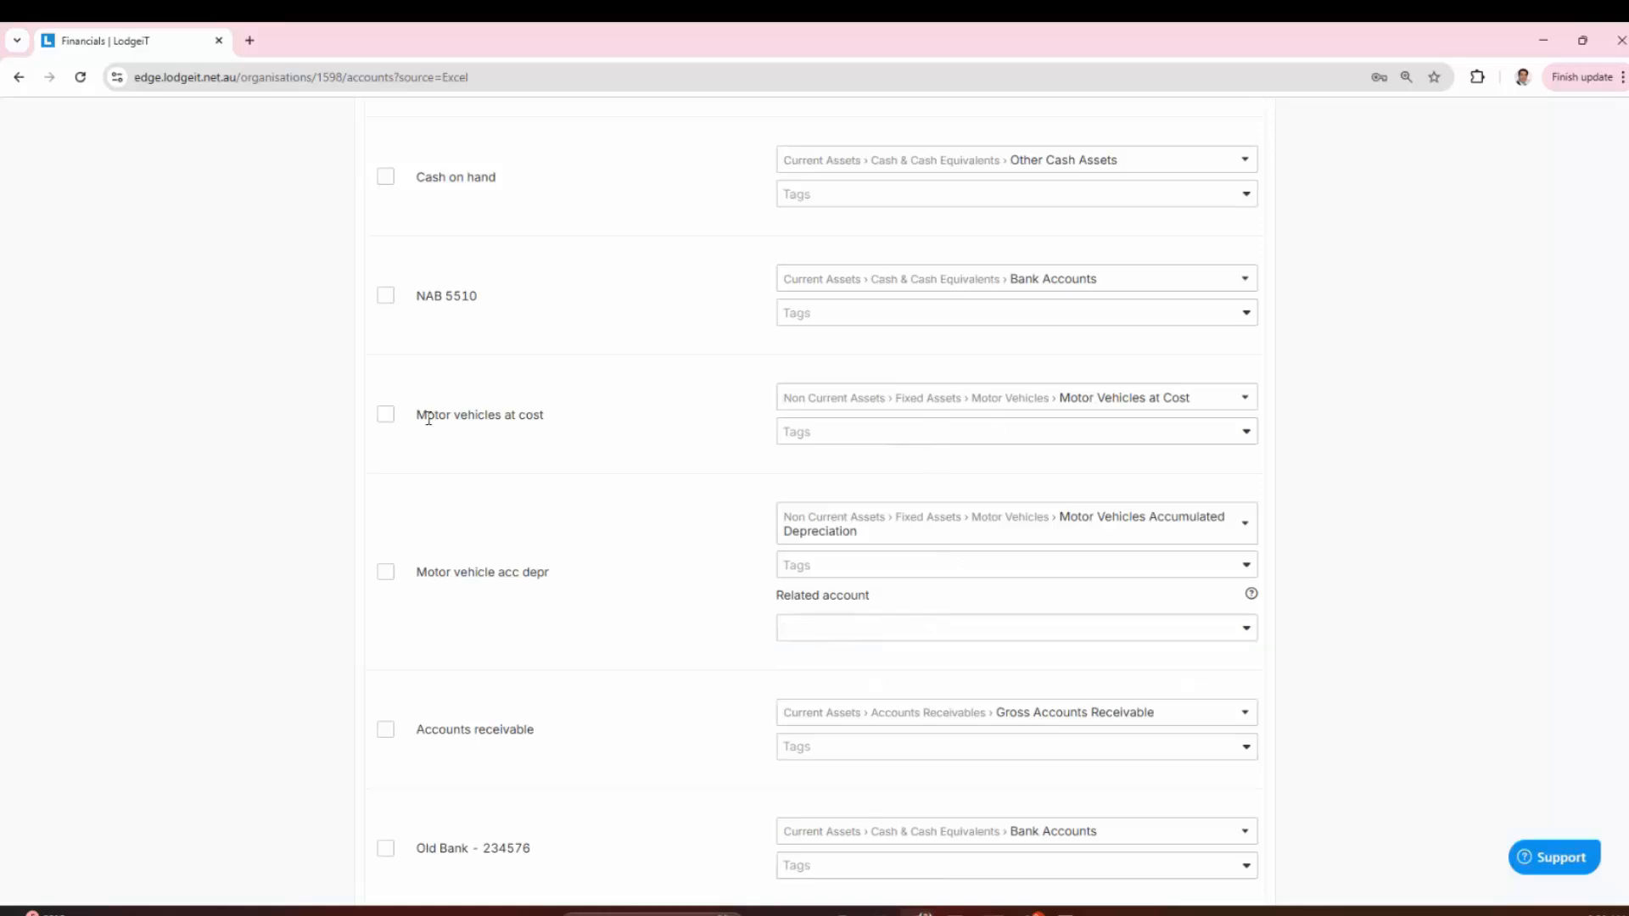
pyautogui.moveTo(429, 417); pyautogui.dragTo(553, 432)
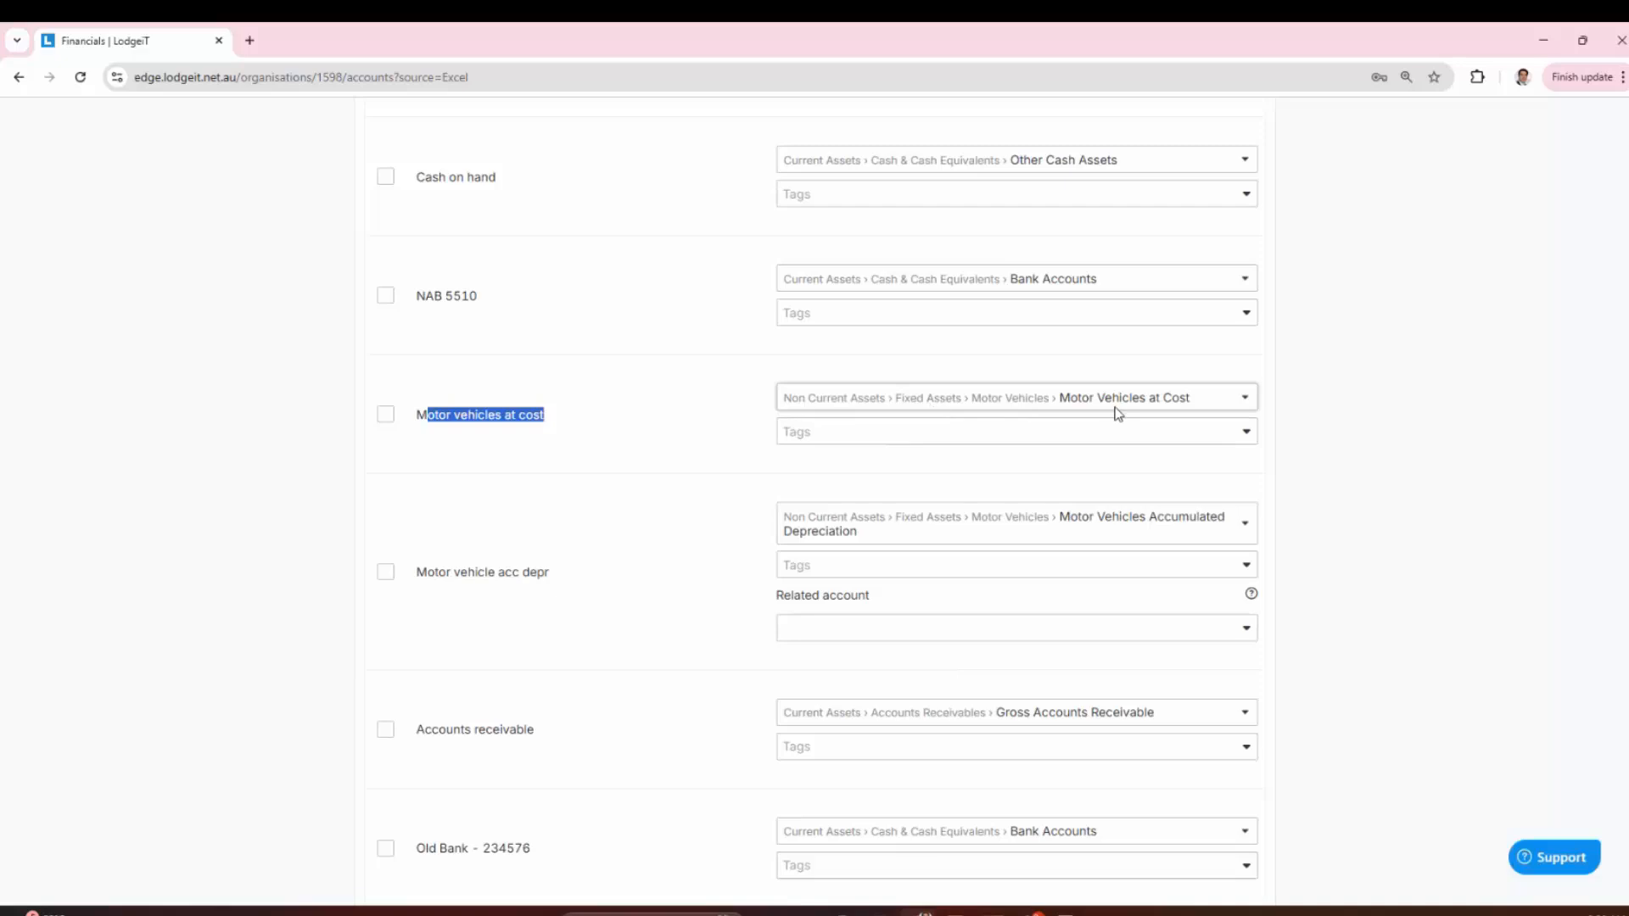
pyautogui.moveTo(434, 574); pyautogui.dragTo(615, 585)
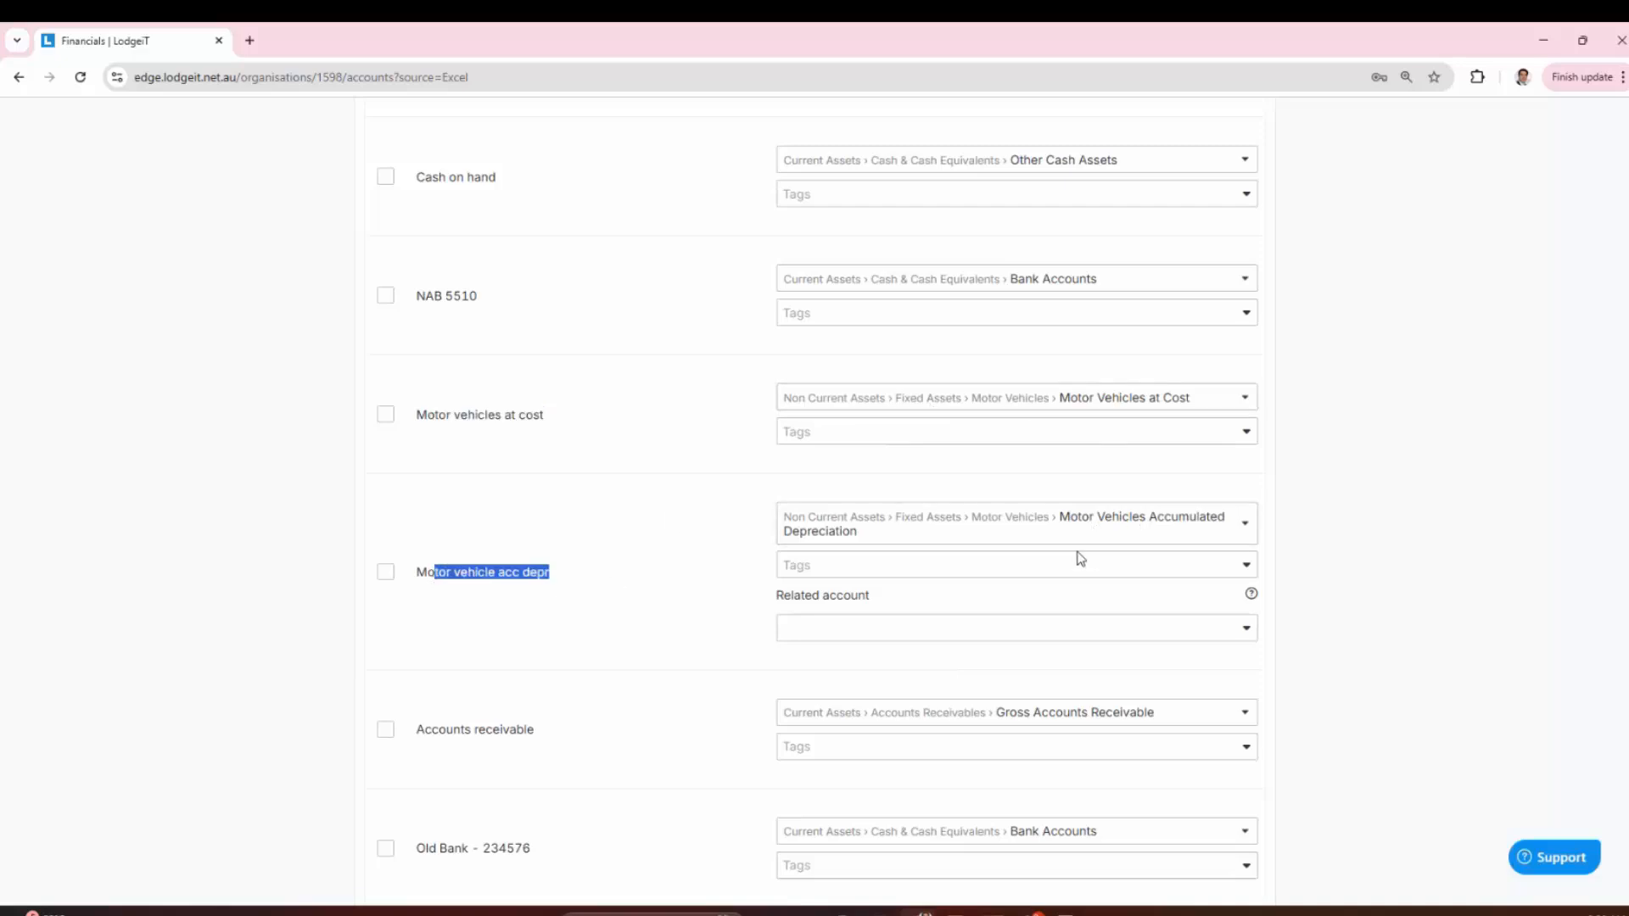
pyautogui.click(935, 635)
pyautogui.click(915, 685)
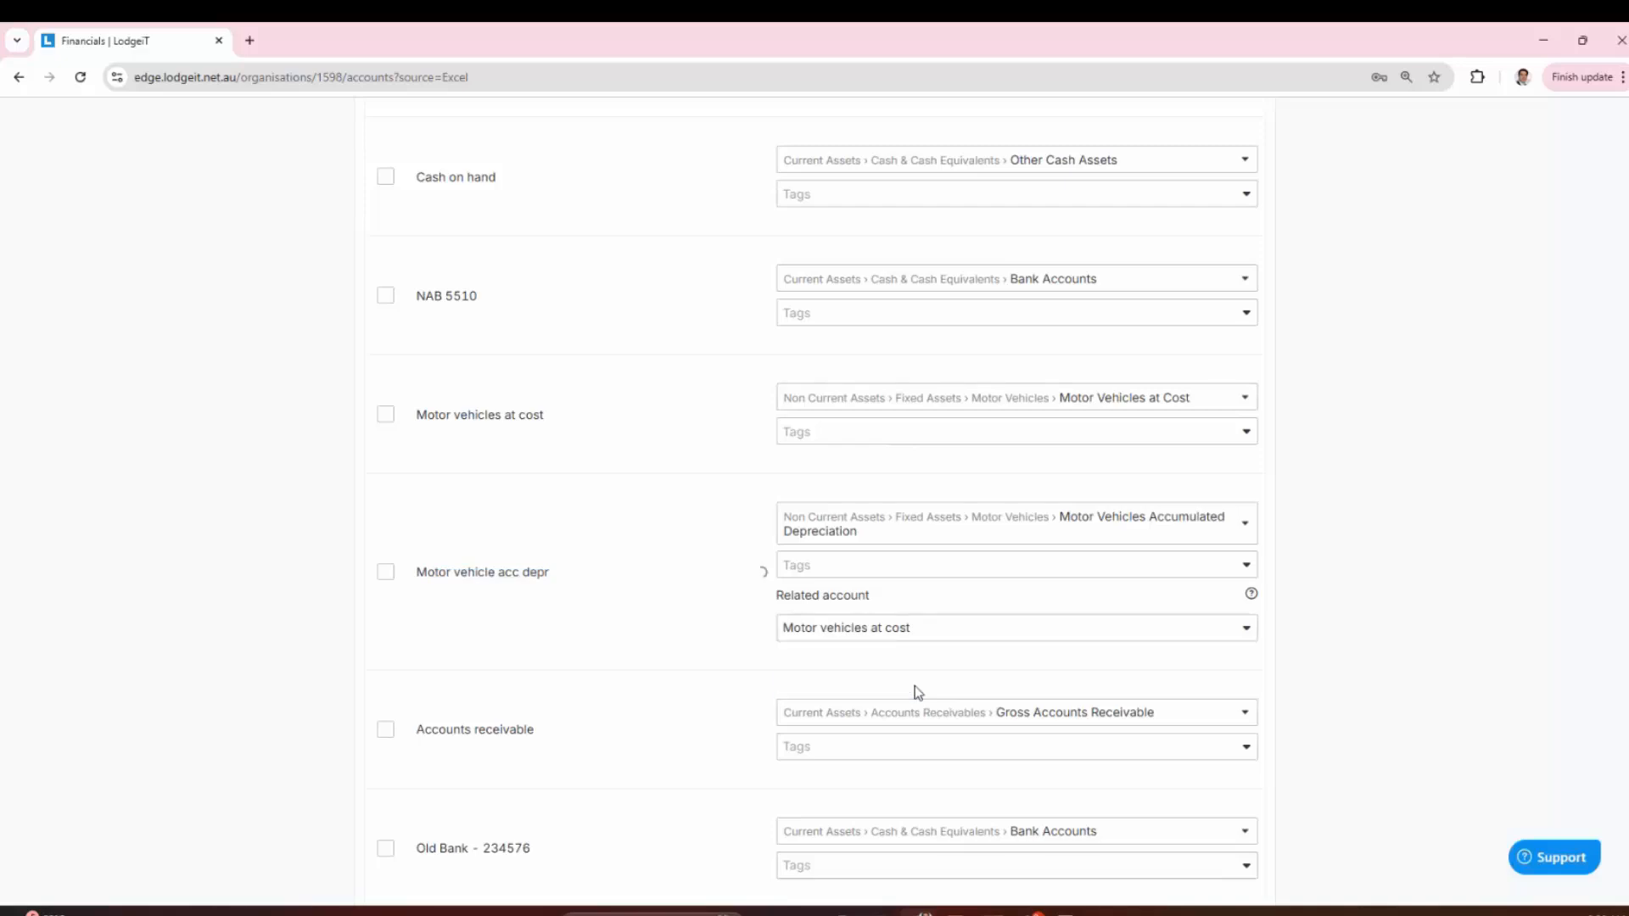
# Step: Review the classifications of the receivable, old bank and share accounts, and return to the start of the asset list
pyautogui.scroll(-3, 694, 673)
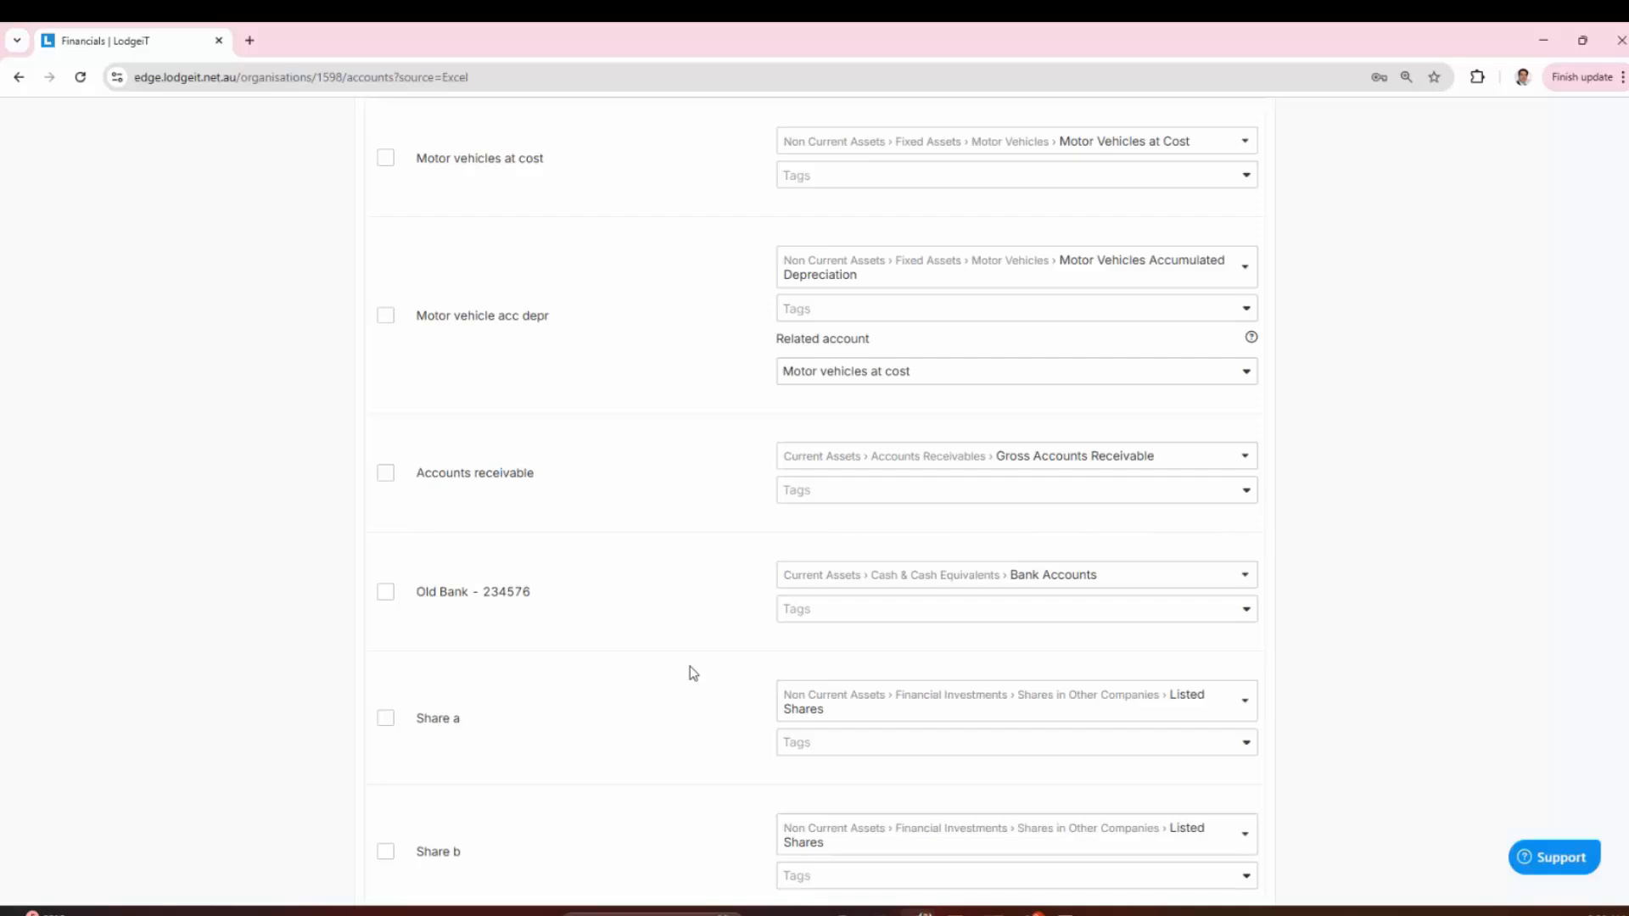
pyautogui.scroll(-1, 693, 673)
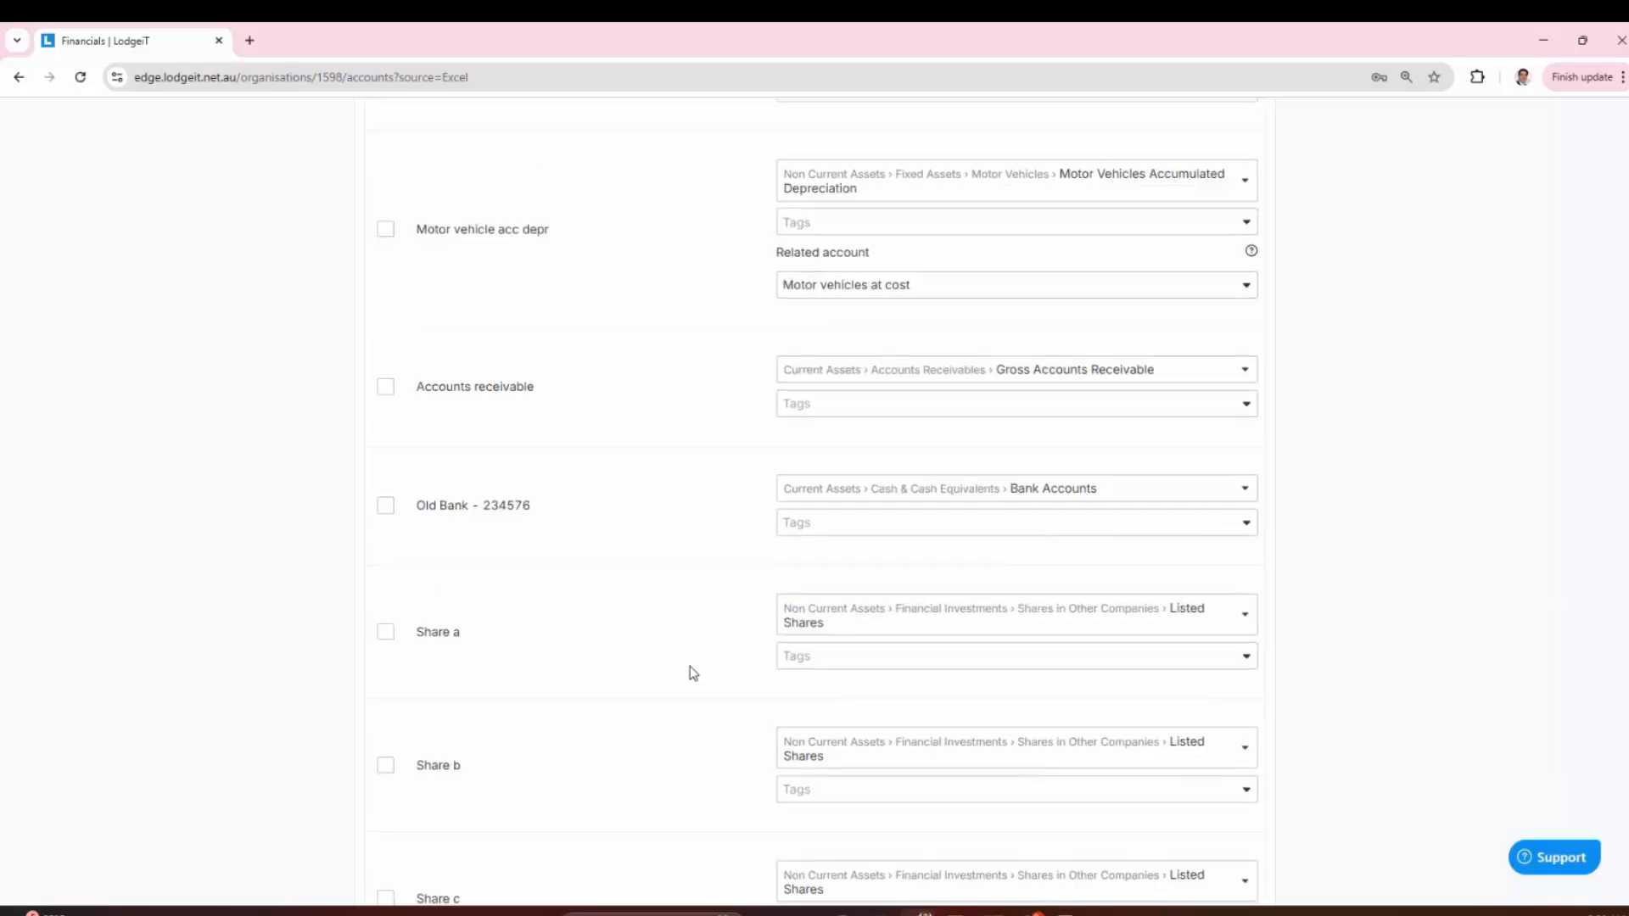
pyautogui.scroll(-2, 693, 673)
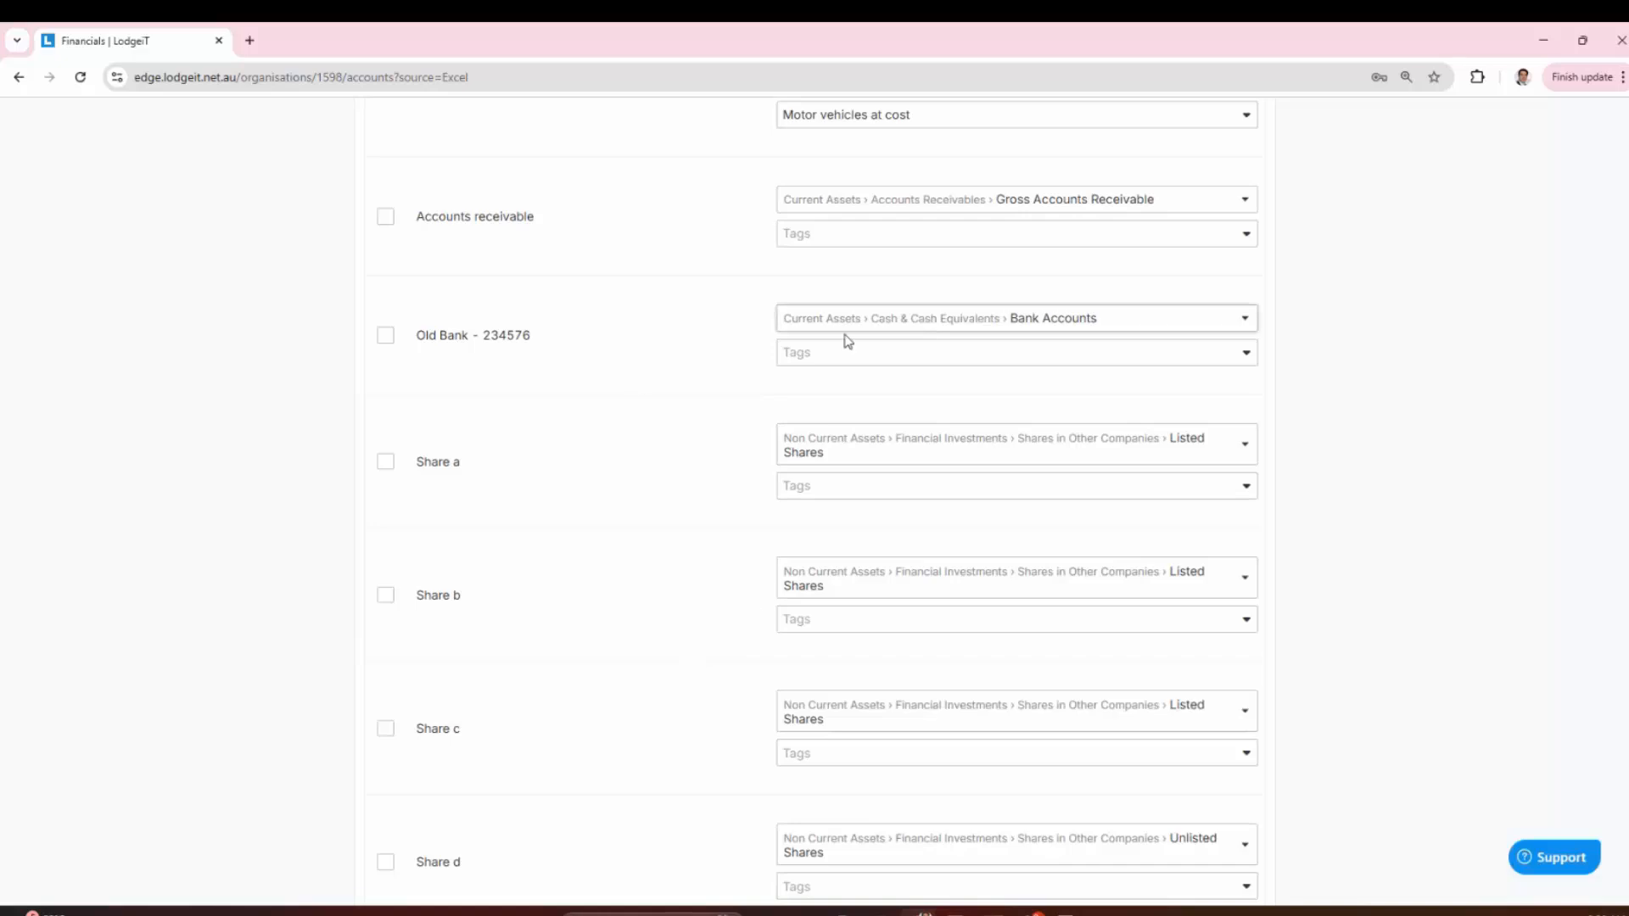
pyautogui.scroll(9, 731, 549)
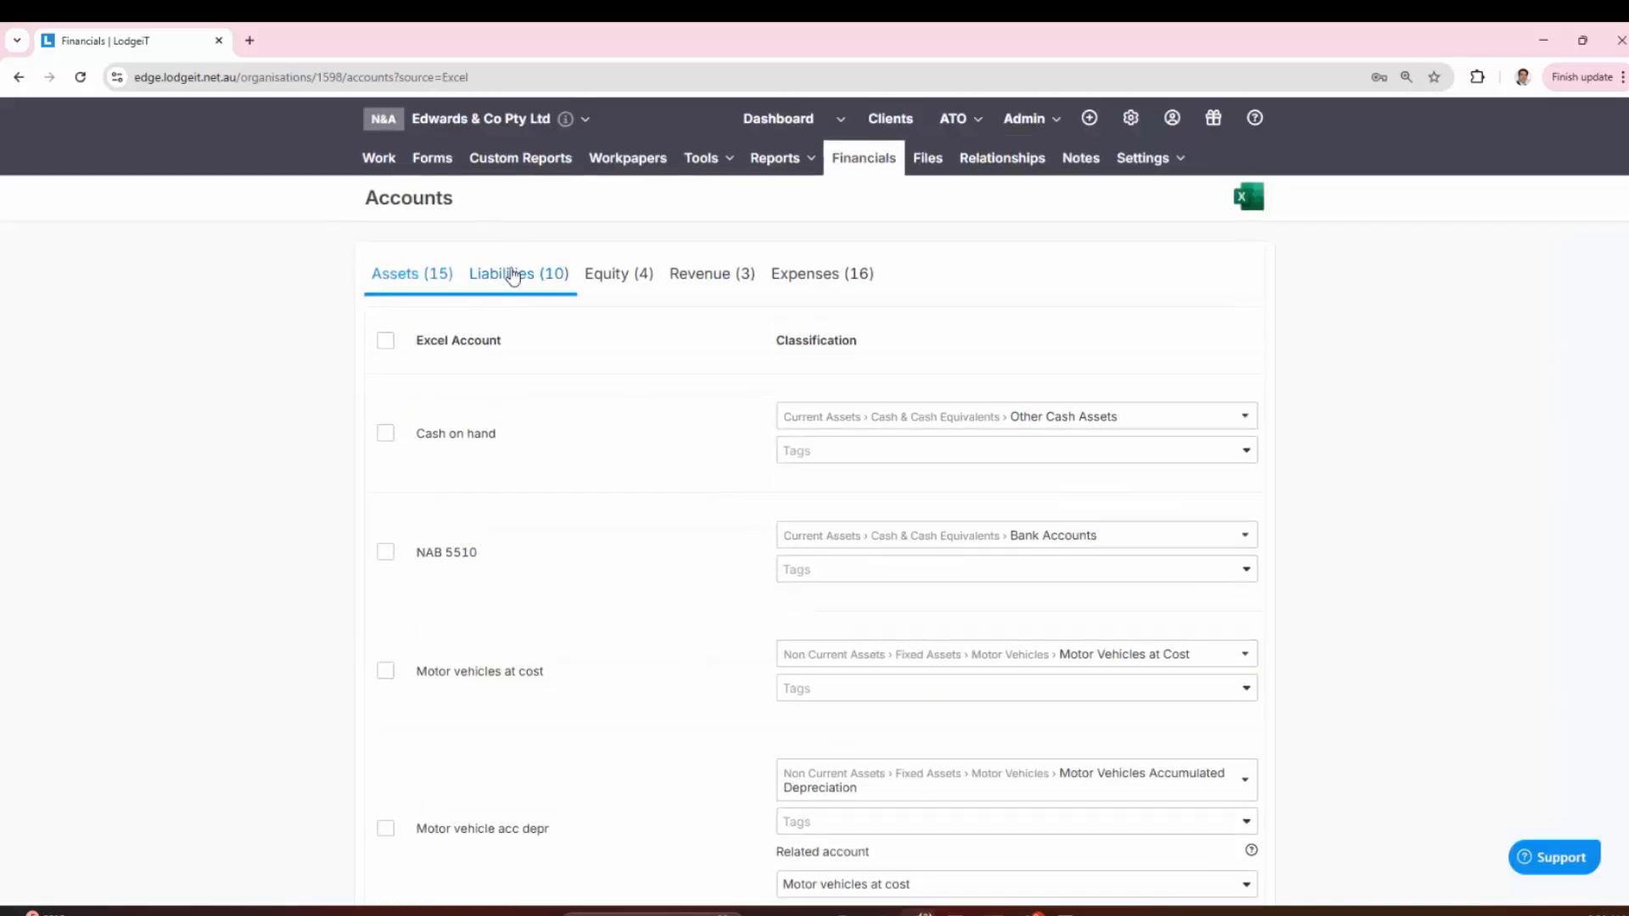
# Step: Among the liabilities, clear the related account of Unexpired - HP - Mercedes - C and relink it to Unrepaid - HP - Mercedes - C
pyautogui.scroll(-3, 574, 516)
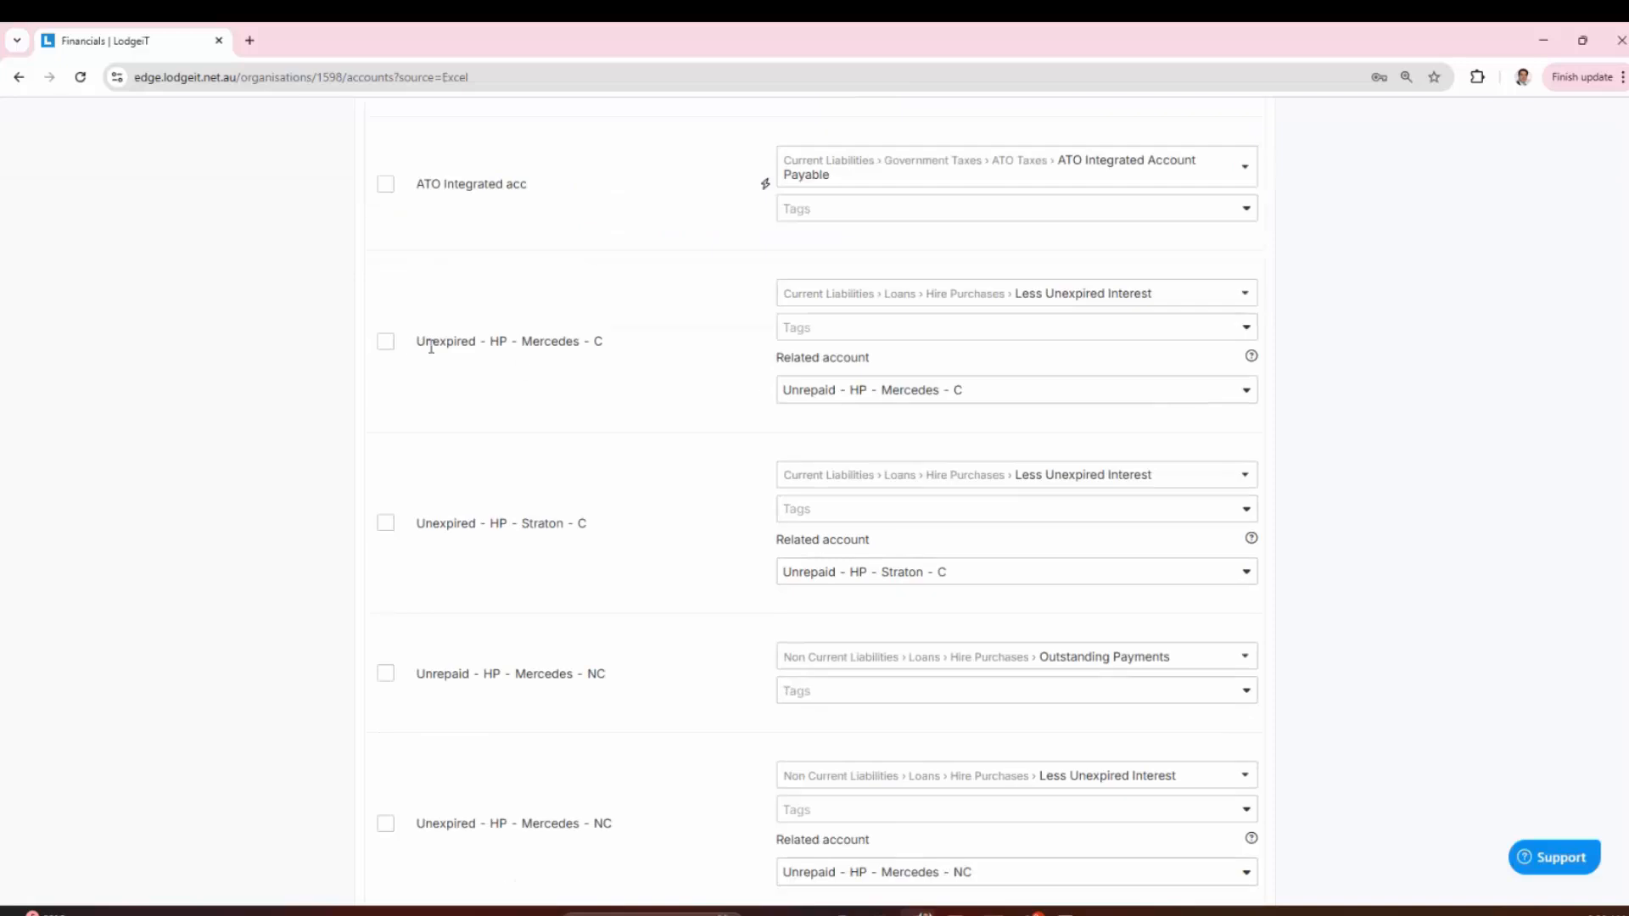
pyautogui.moveTo(431, 346); pyautogui.dragTo(623, 360)
pyautogui.click(861, 393)
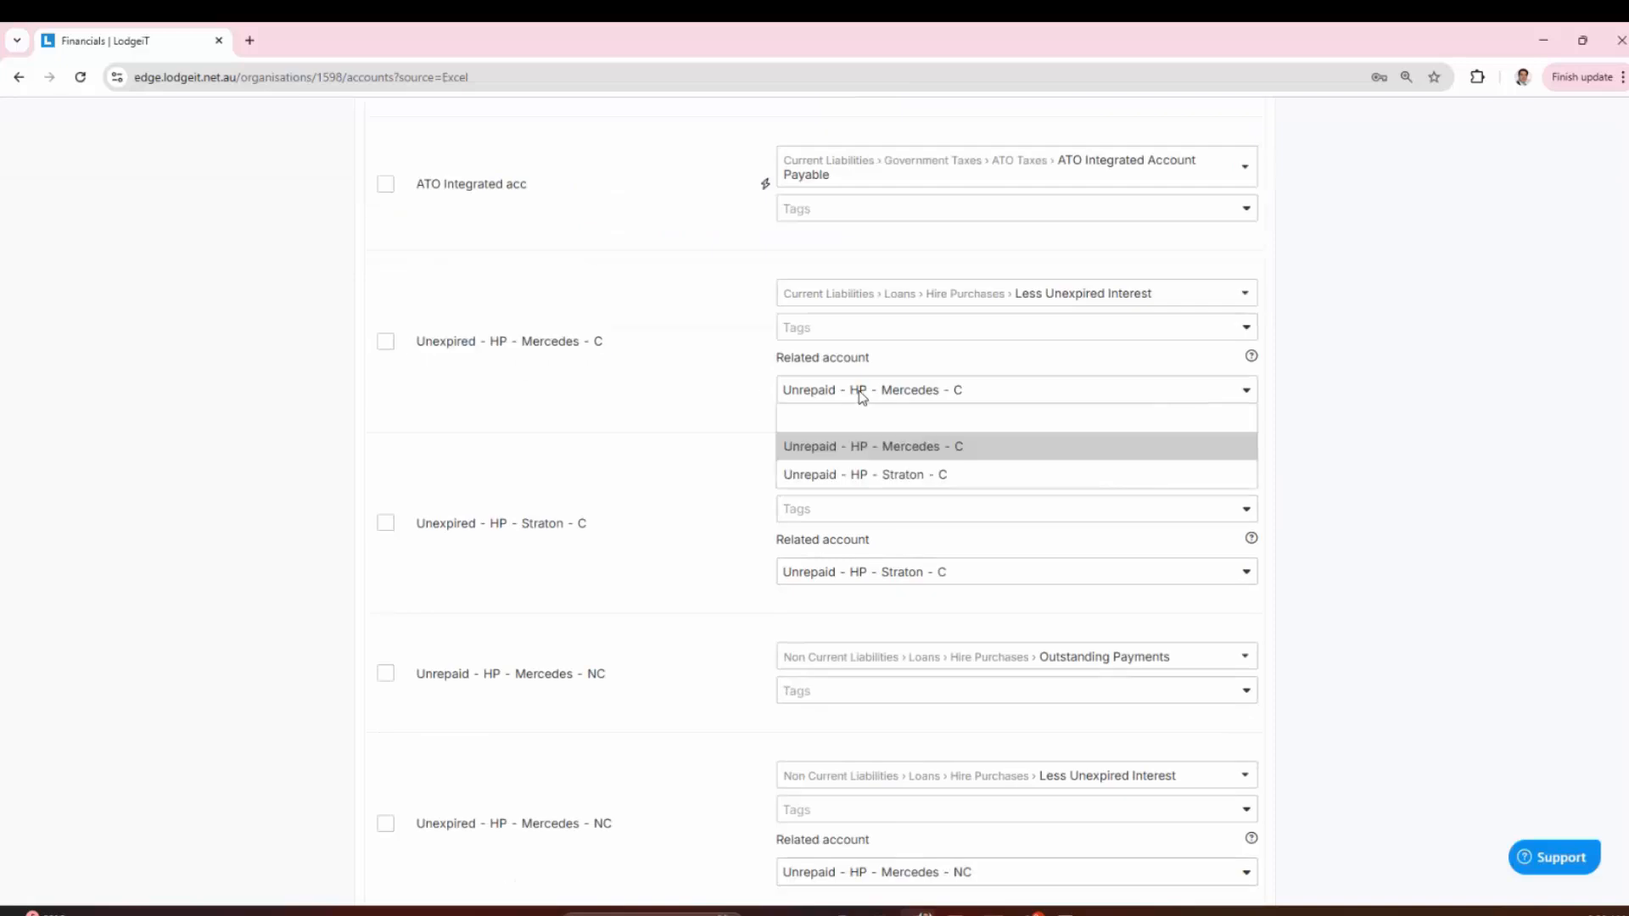
pyautogui.click(860, 421)
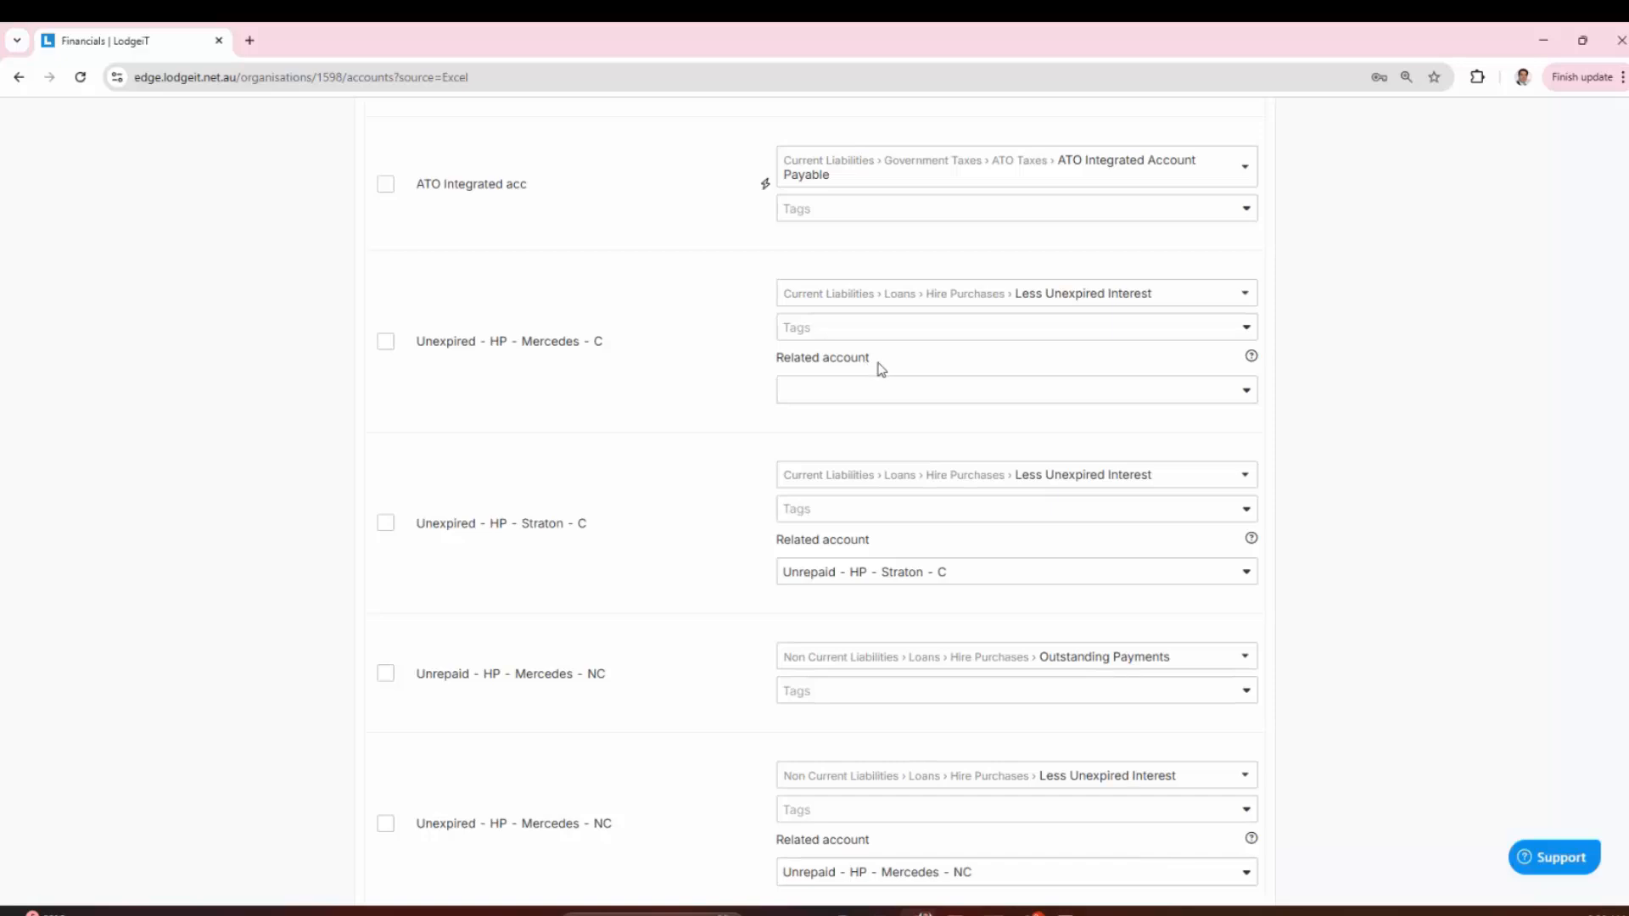
pyautogui.moveTo(876, 368); pyautogui.dragTo(644, 374)
pyautogui.click(569, 377)
pyautogui.click(889, 399)
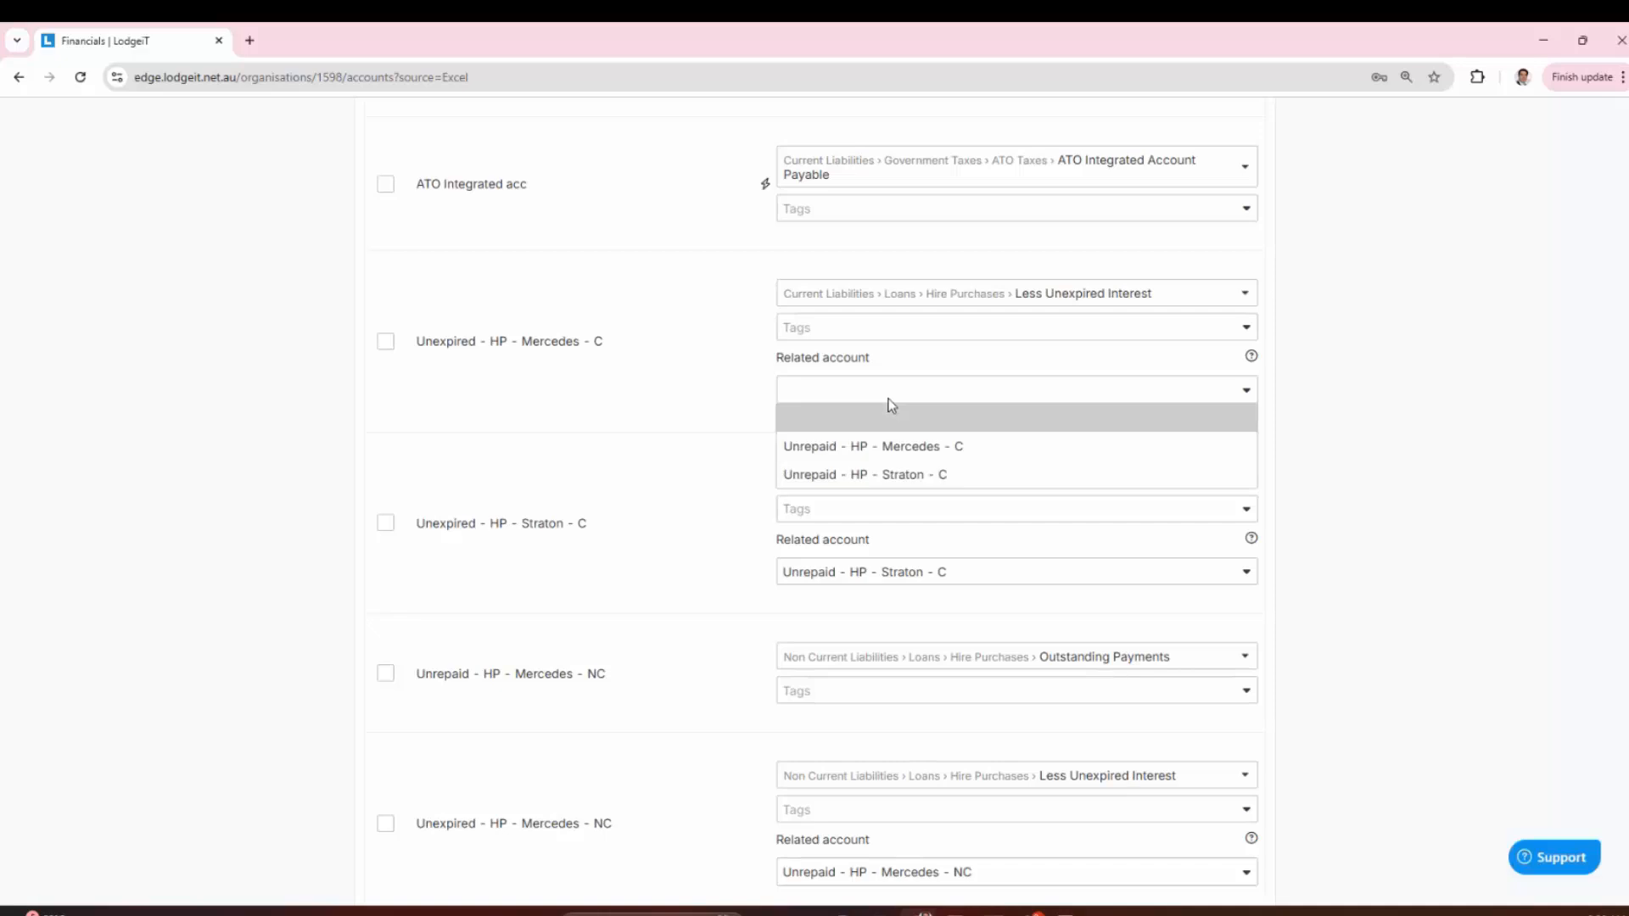
pyautogui.click(907, 450)
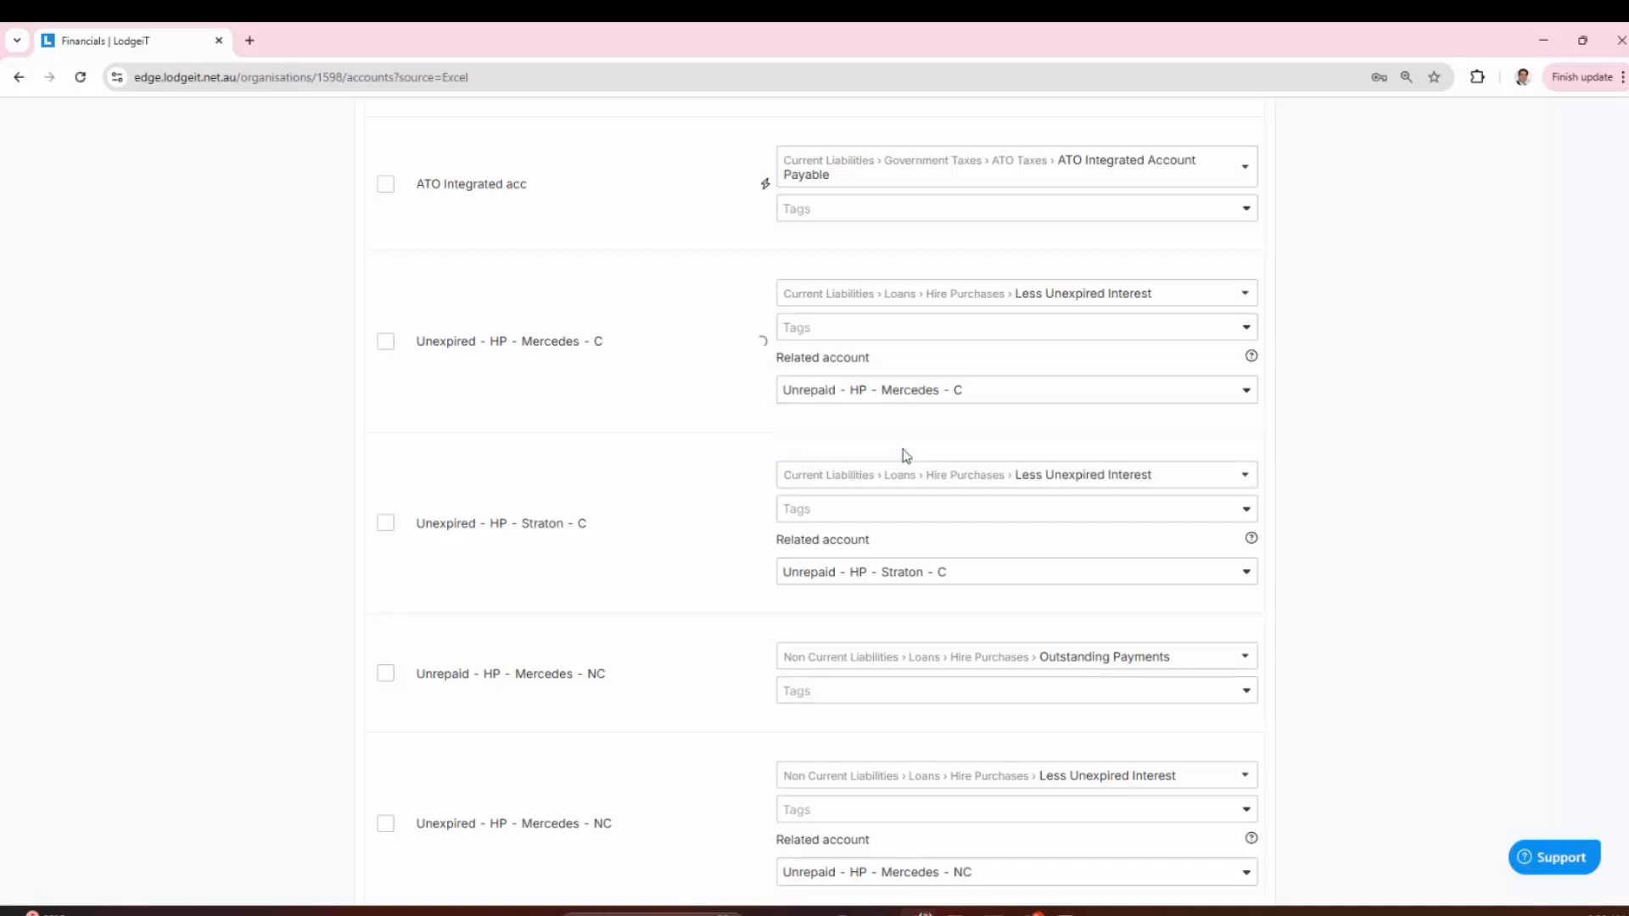
# Step: Show the revenue accounts and look through the tags available for Interest earned without assigning one
pyautogui.scroll(3, 658, 430)
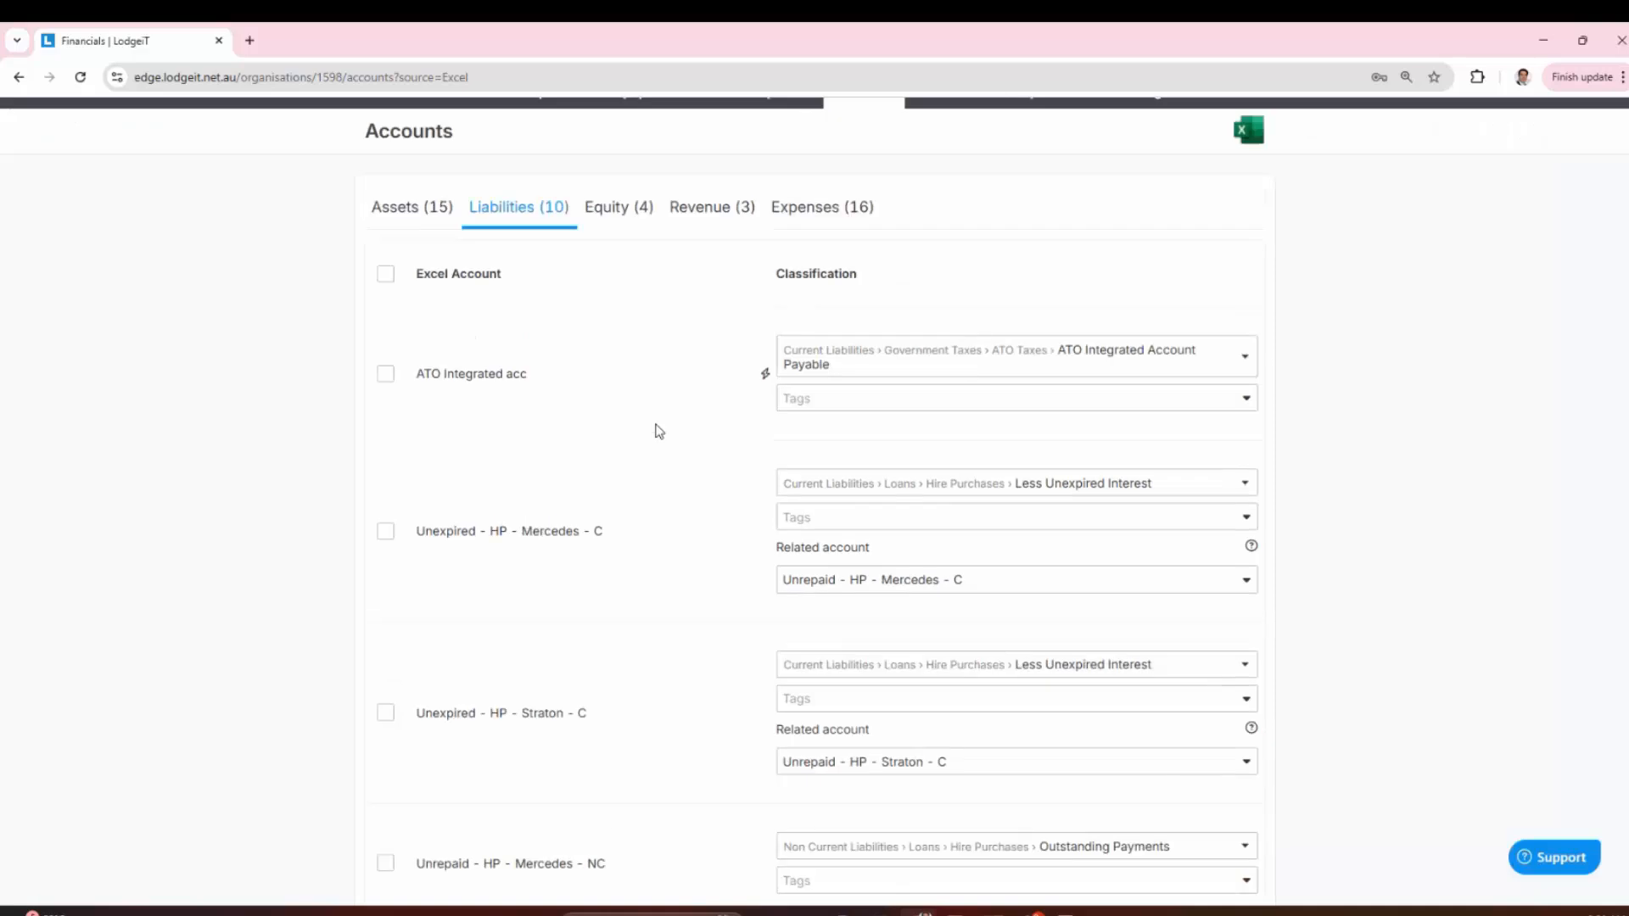
pyautogui.click(698, 274)
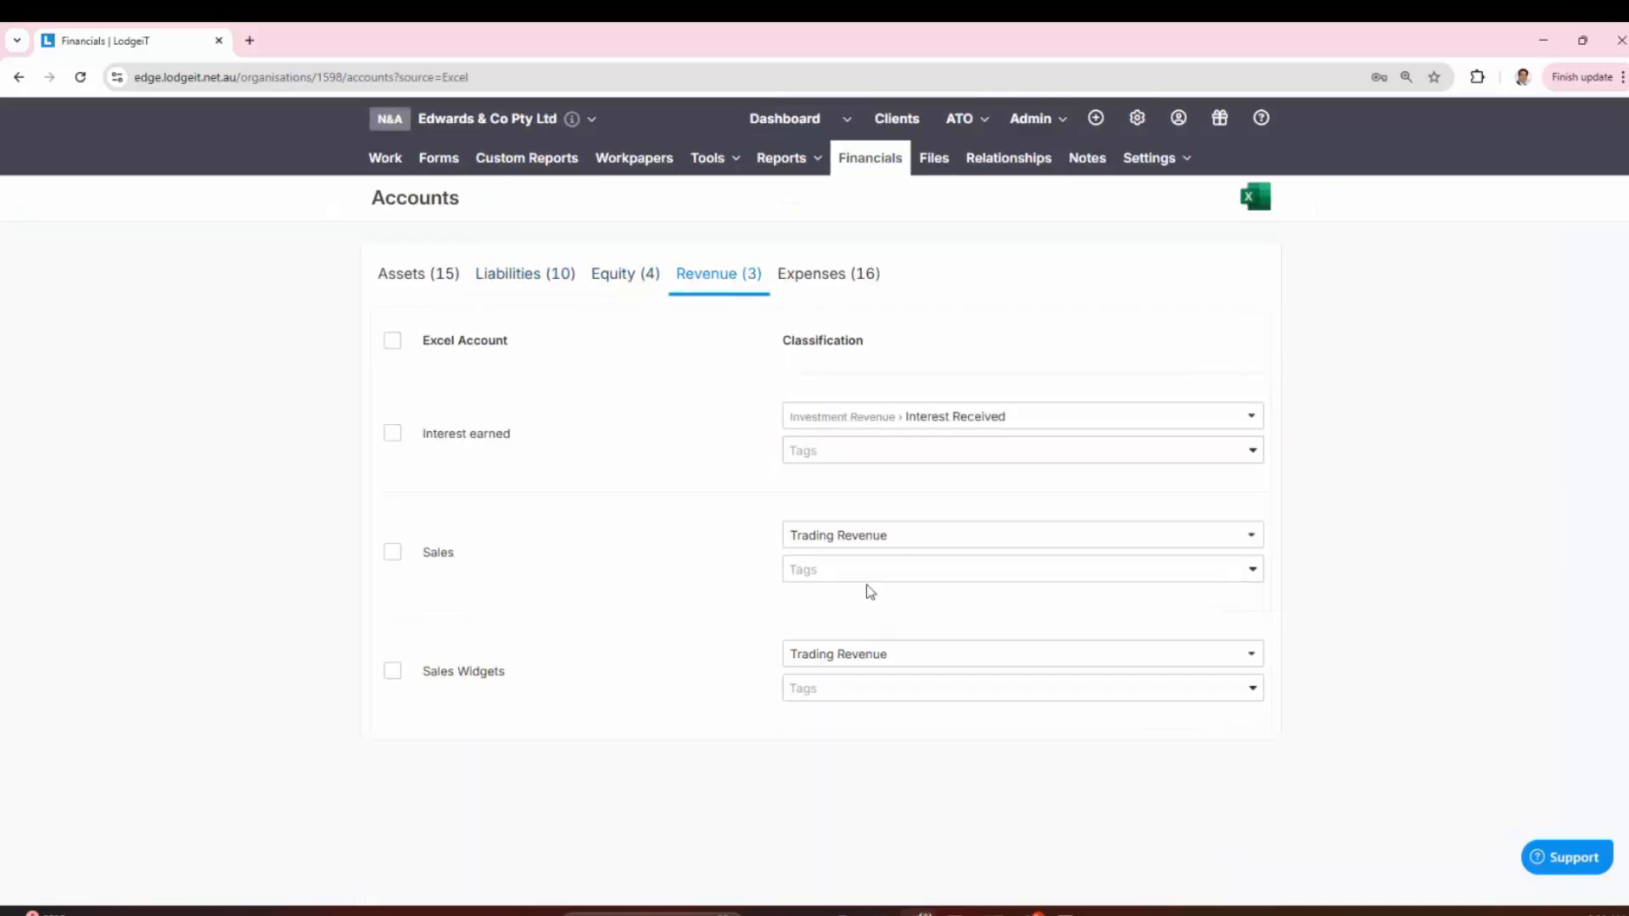
pyautogui.click(829, 450)
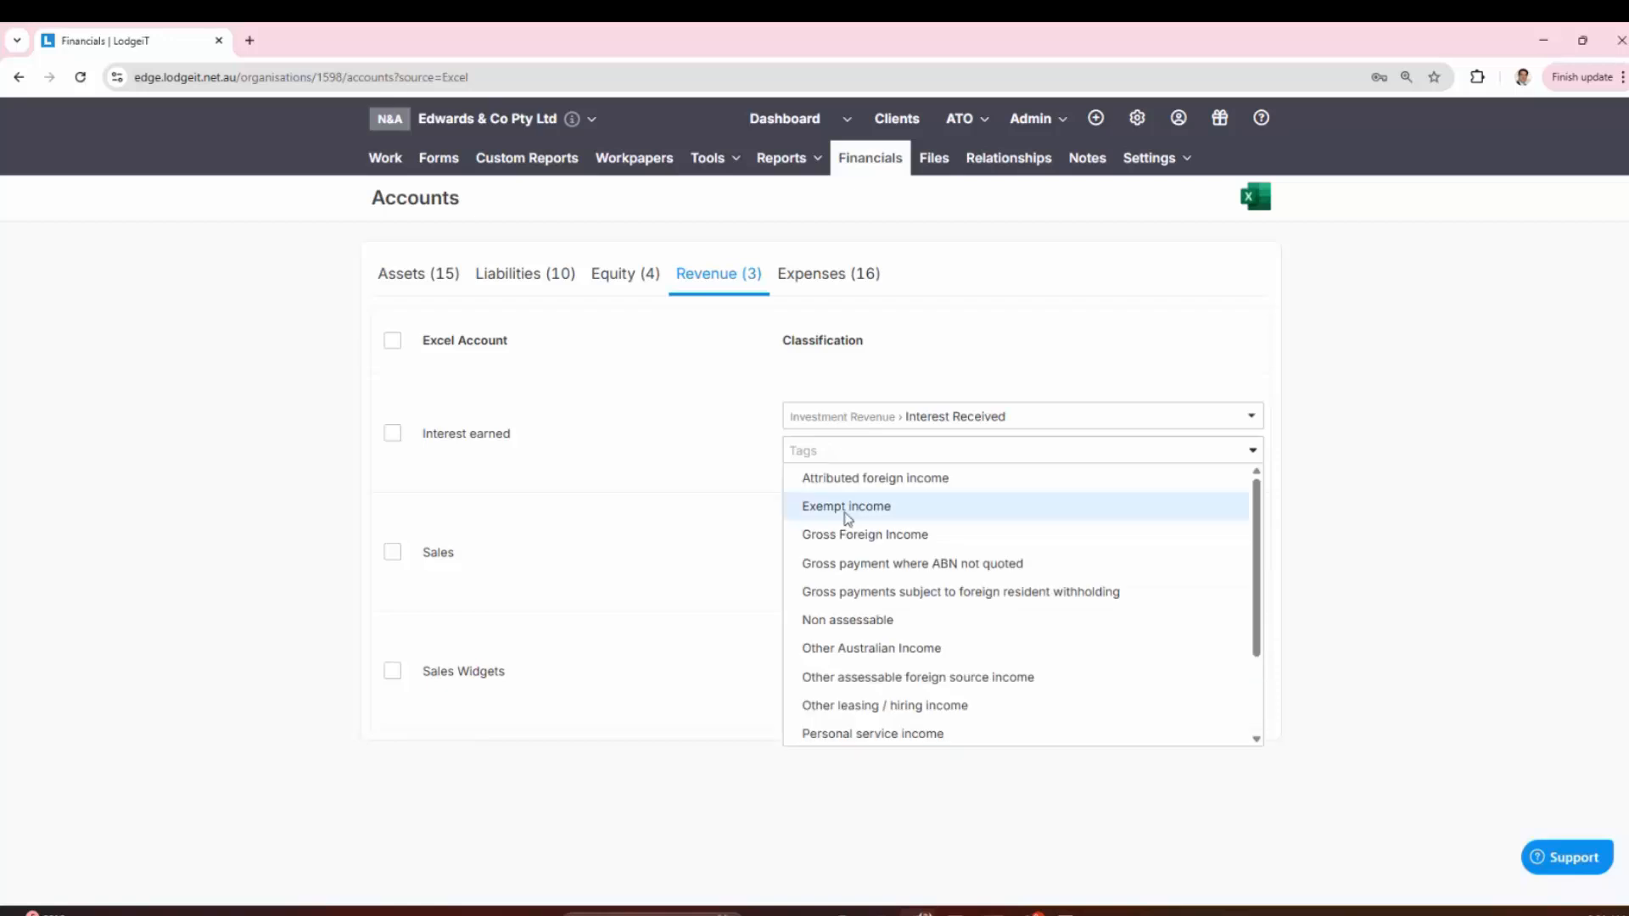
pyautogui.scroll(-2, 849, 509)
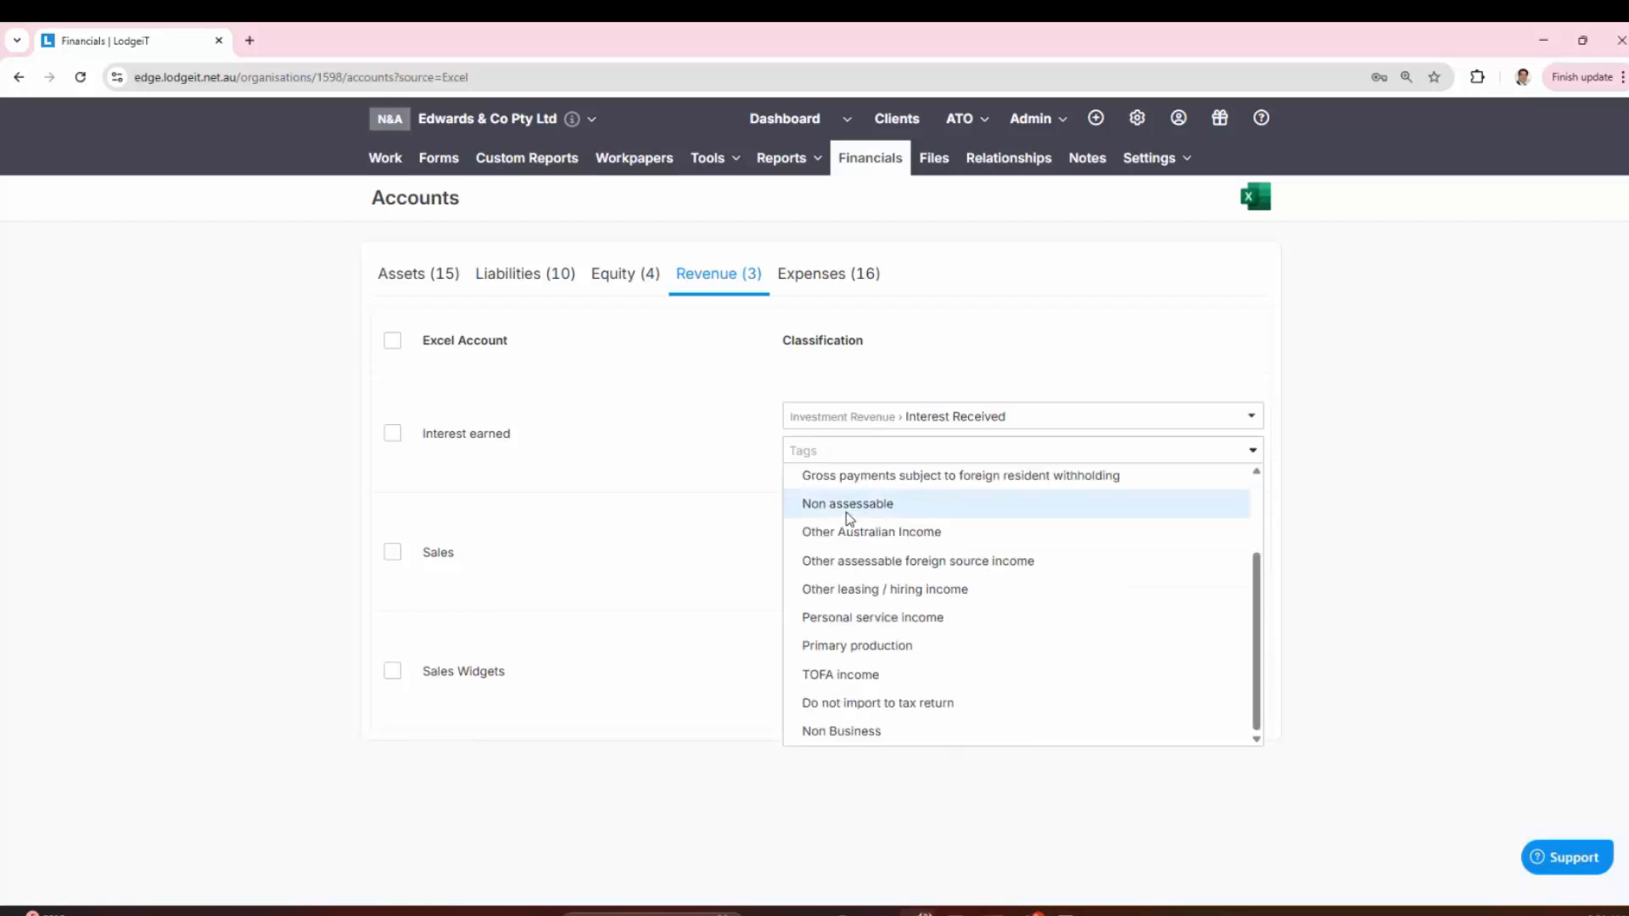
pyautogui.click(654, 441)
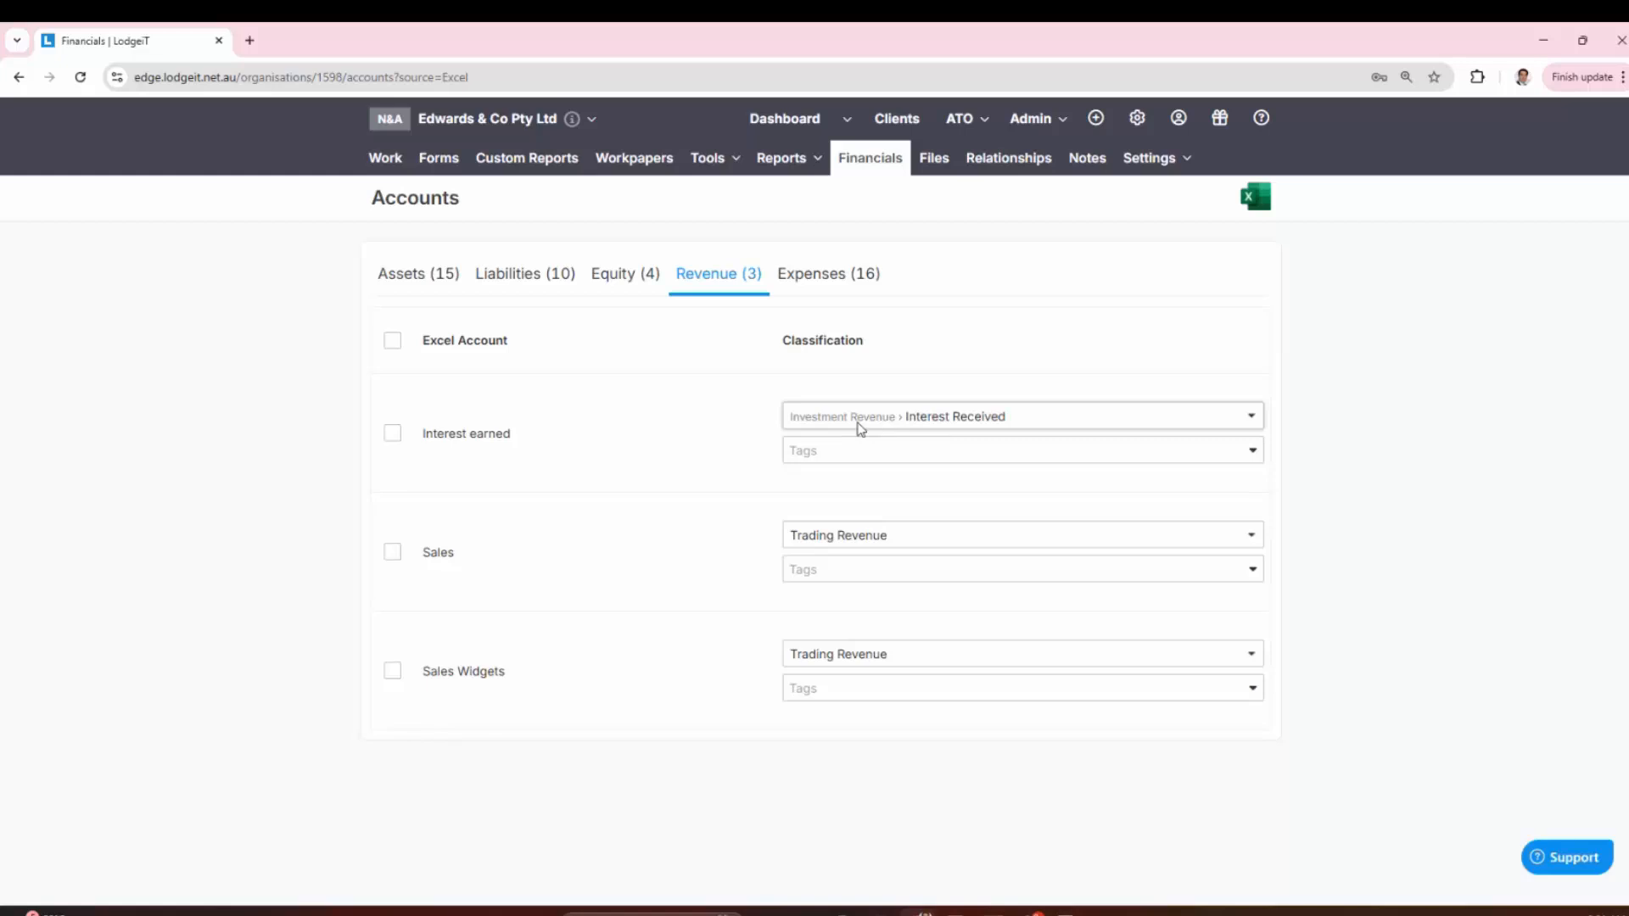
# Step: Tag the Sales revenue account as Non assessable and look through the other available tags
pyautogui.click(841, 572)
pyautogui.scroll(-2, 847, 738)
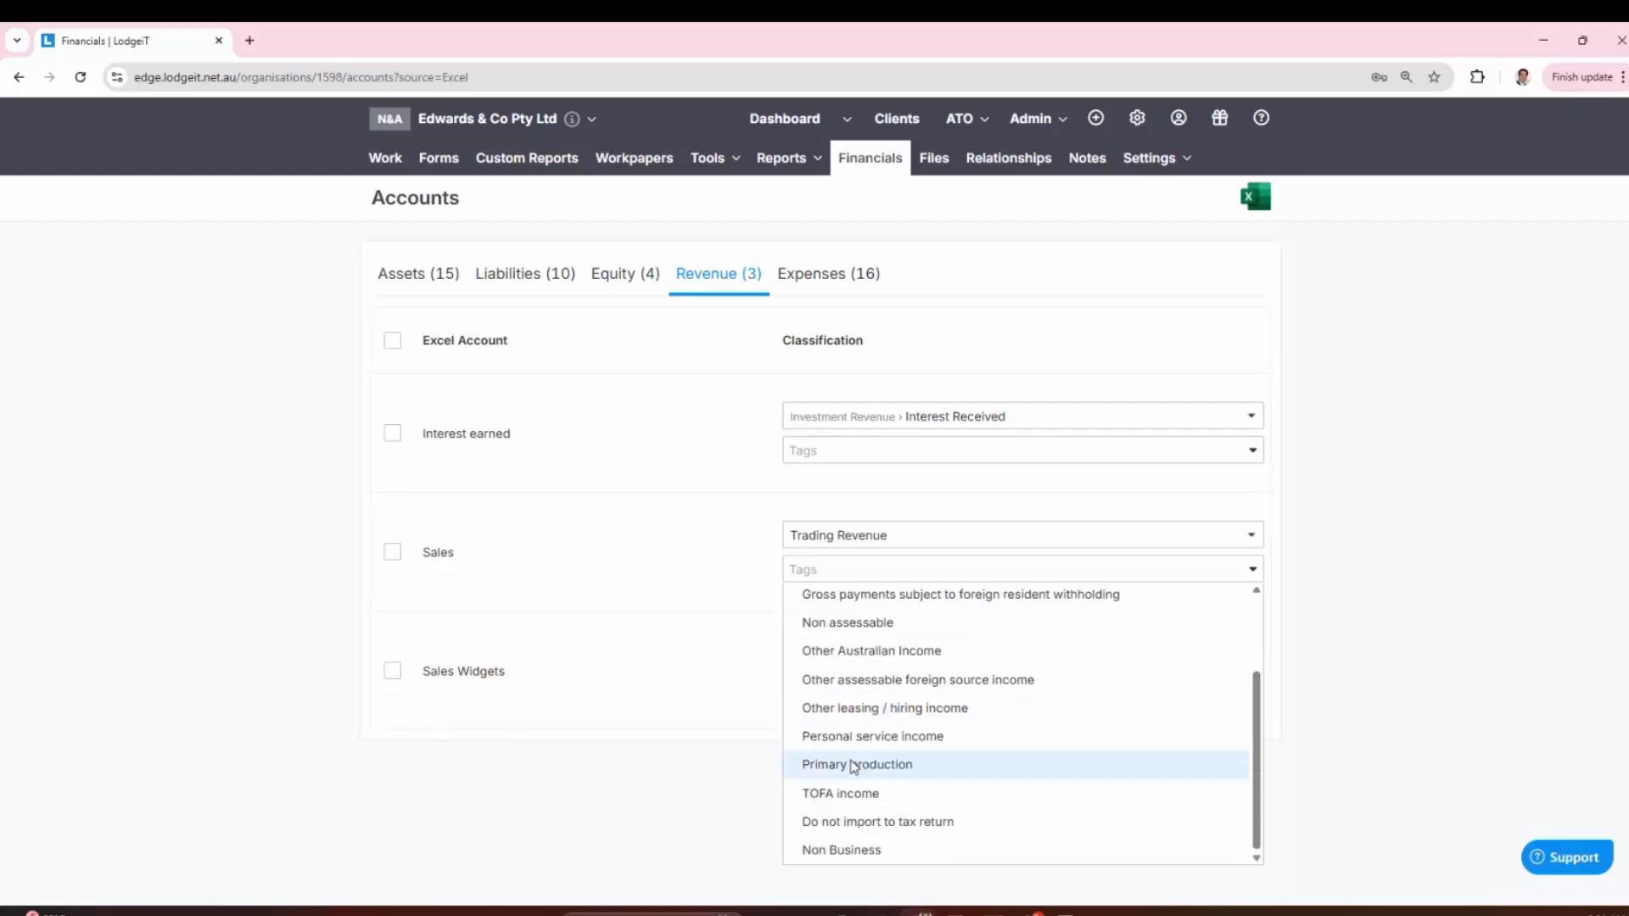
pyautogui.click(850, 623)
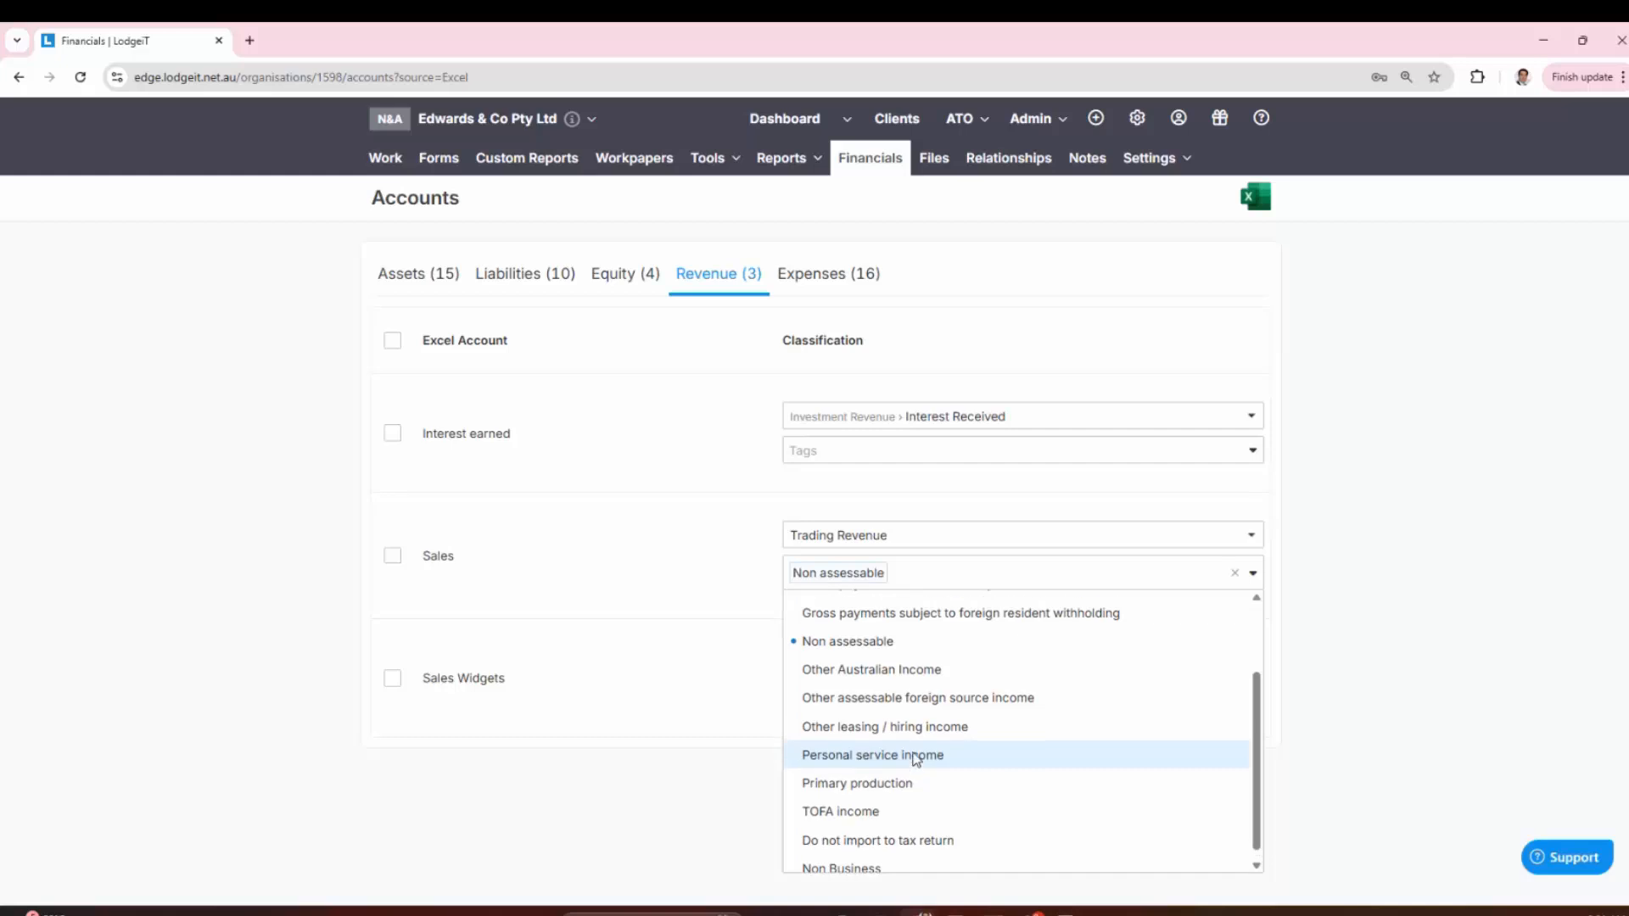
pyautogui.scroll(3, 917, 759)
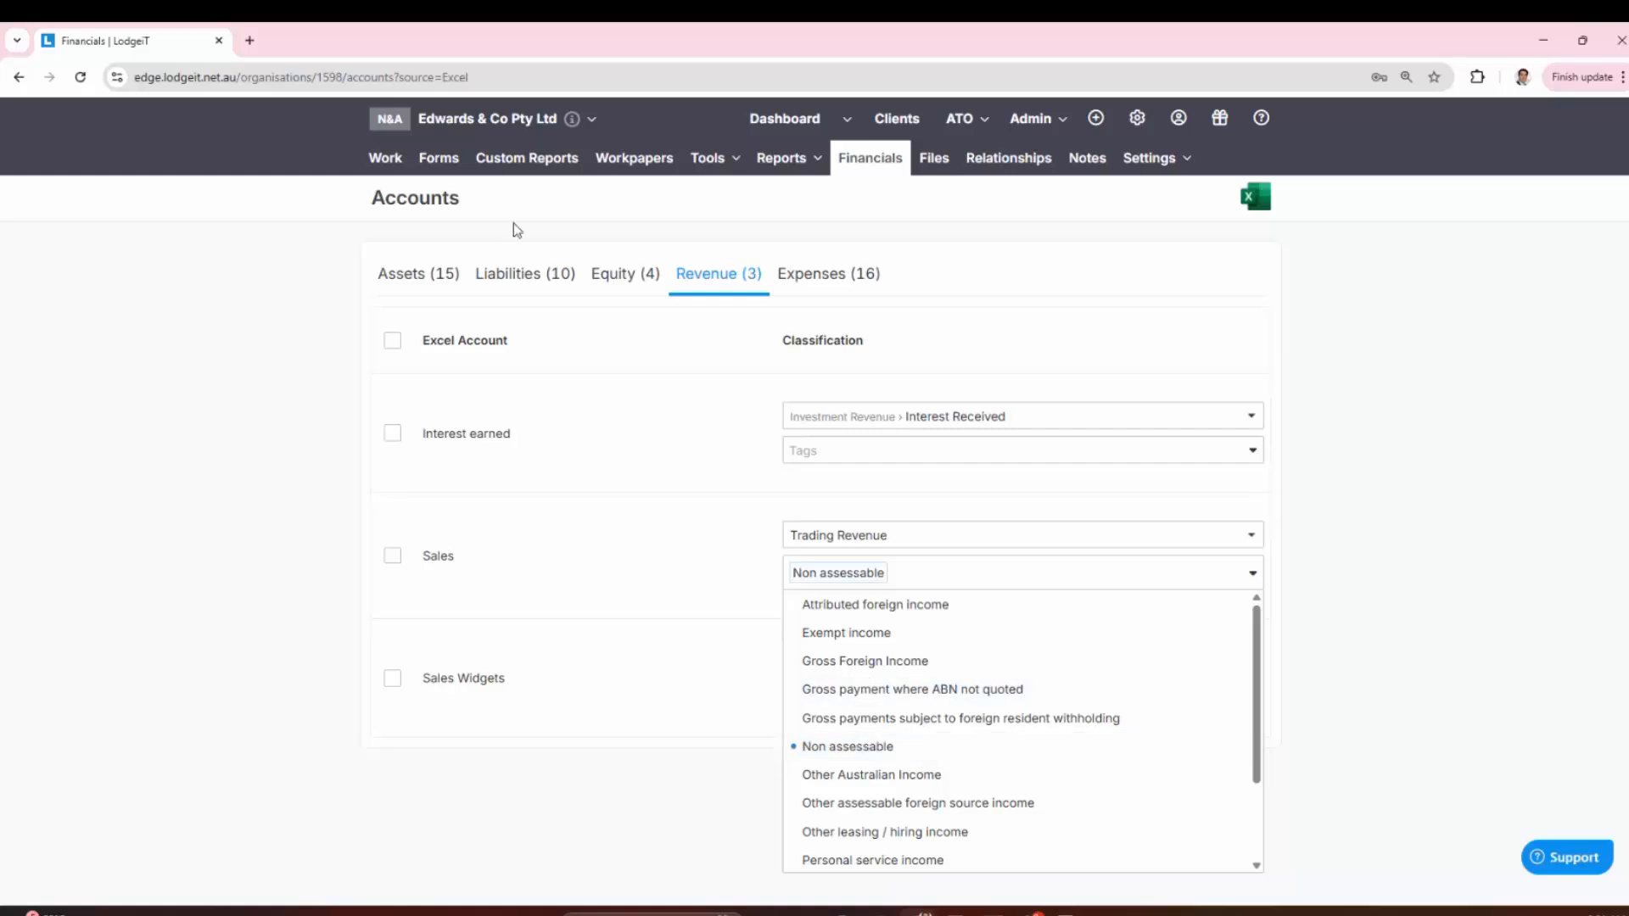
pyautogui.scroll(-3, 996, 716)
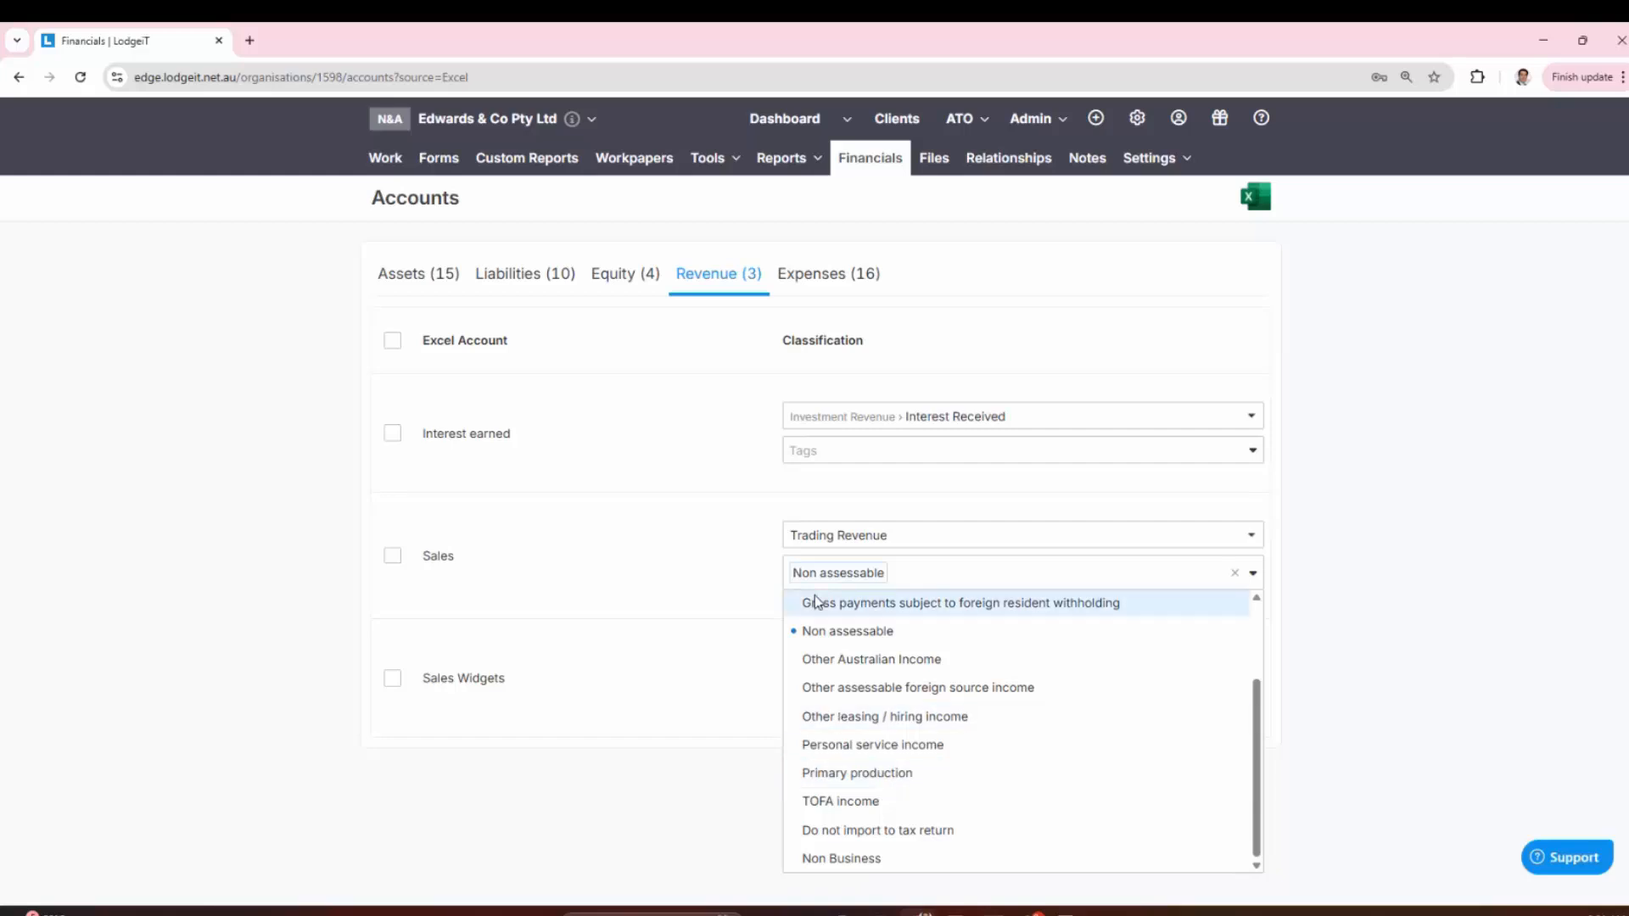
pyautogui.click(632, 585)
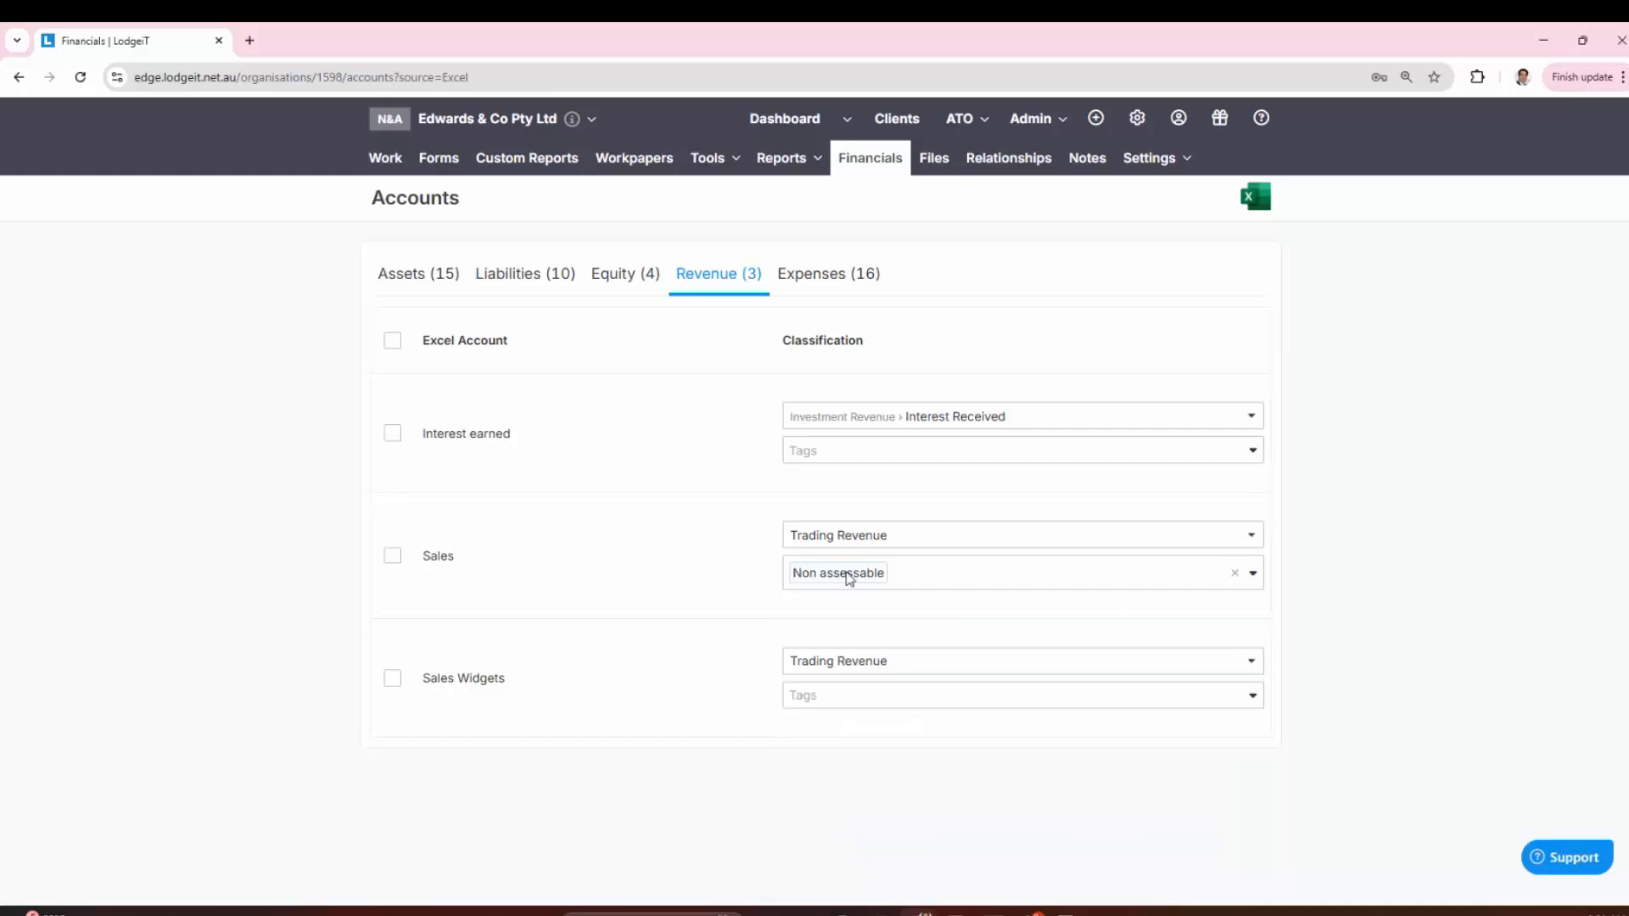
# Step: Show the expense accounts and tag Bank charges as Non deductible
pyautogui.click(815, 276)
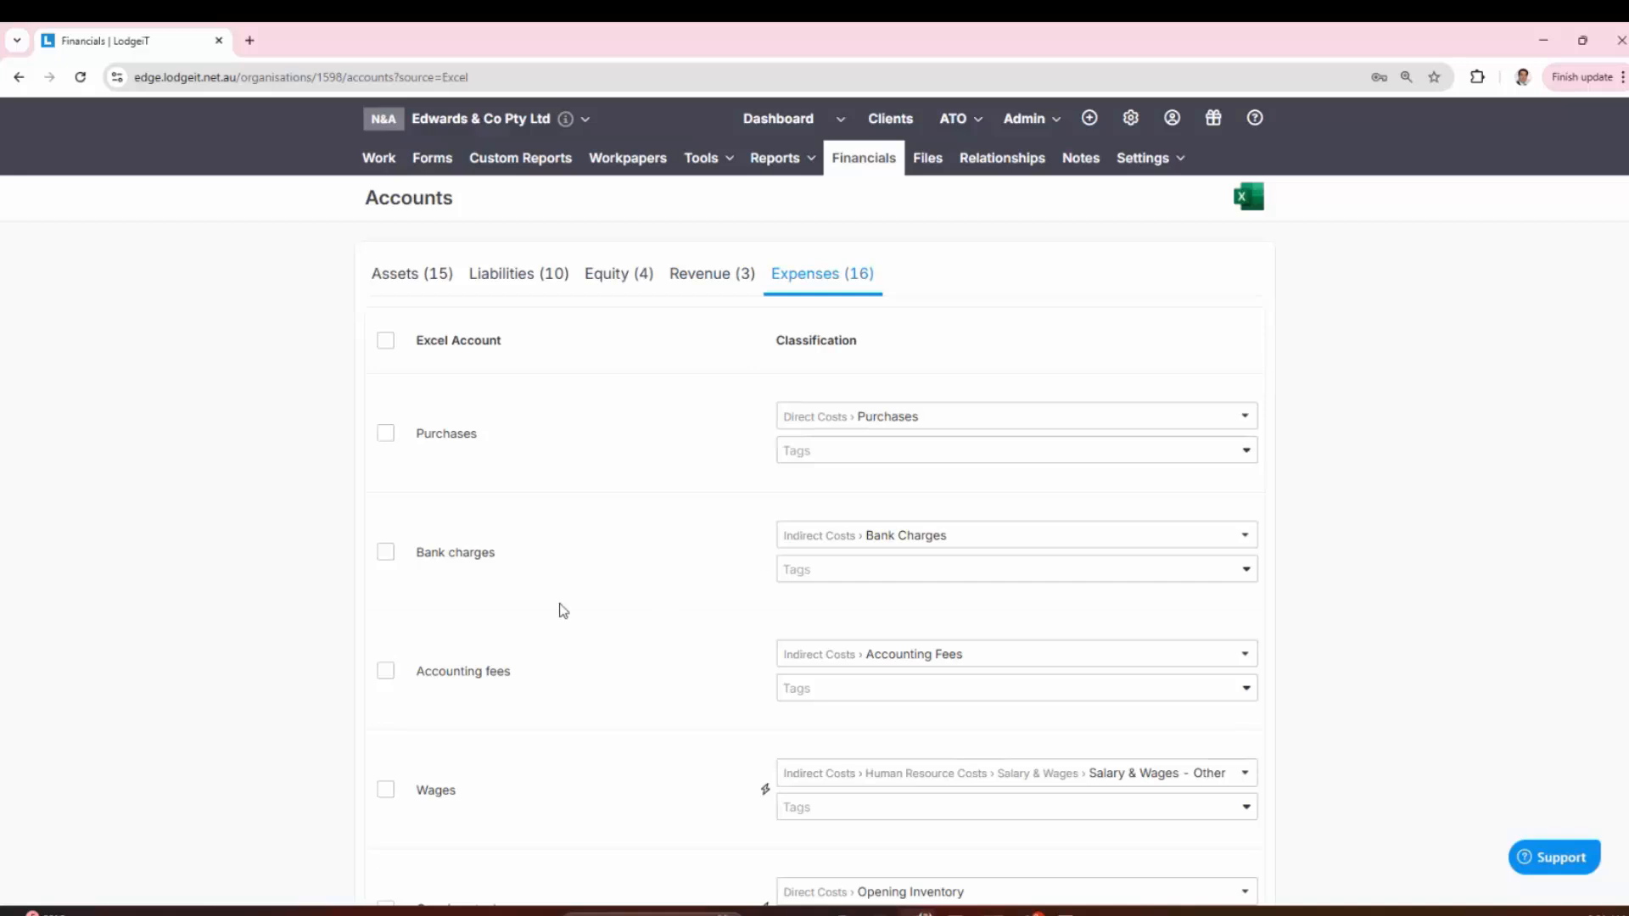
pyautogui.click(893, 573)
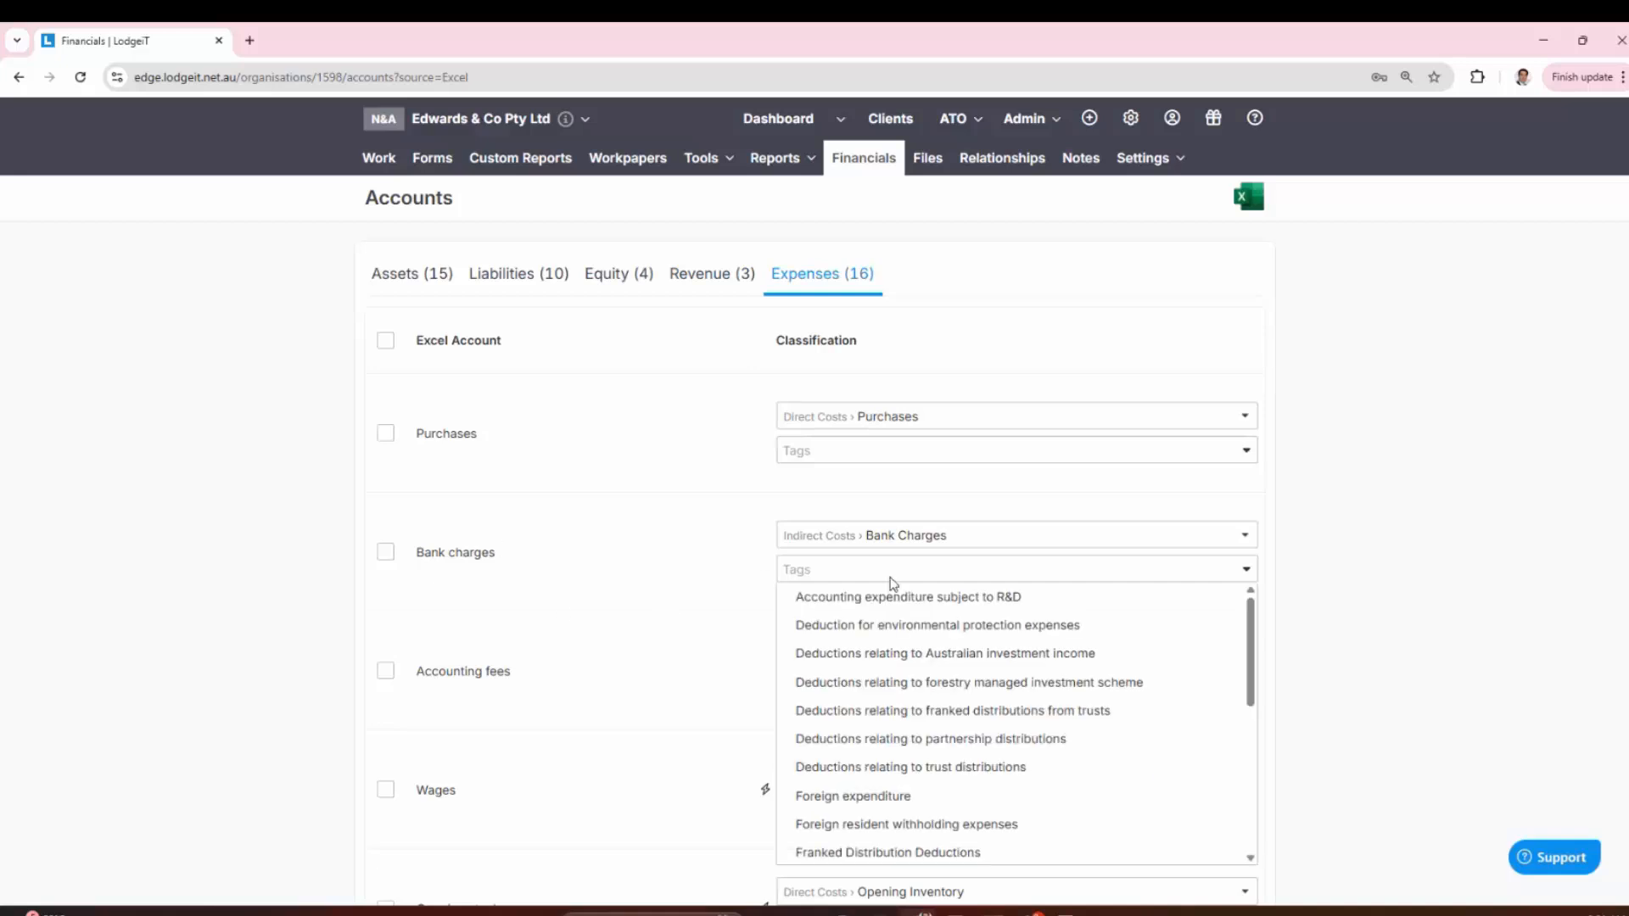
pyautogui.scroll(-5, 893, 583)
pyautogui.scroll(-3, 938, 313)
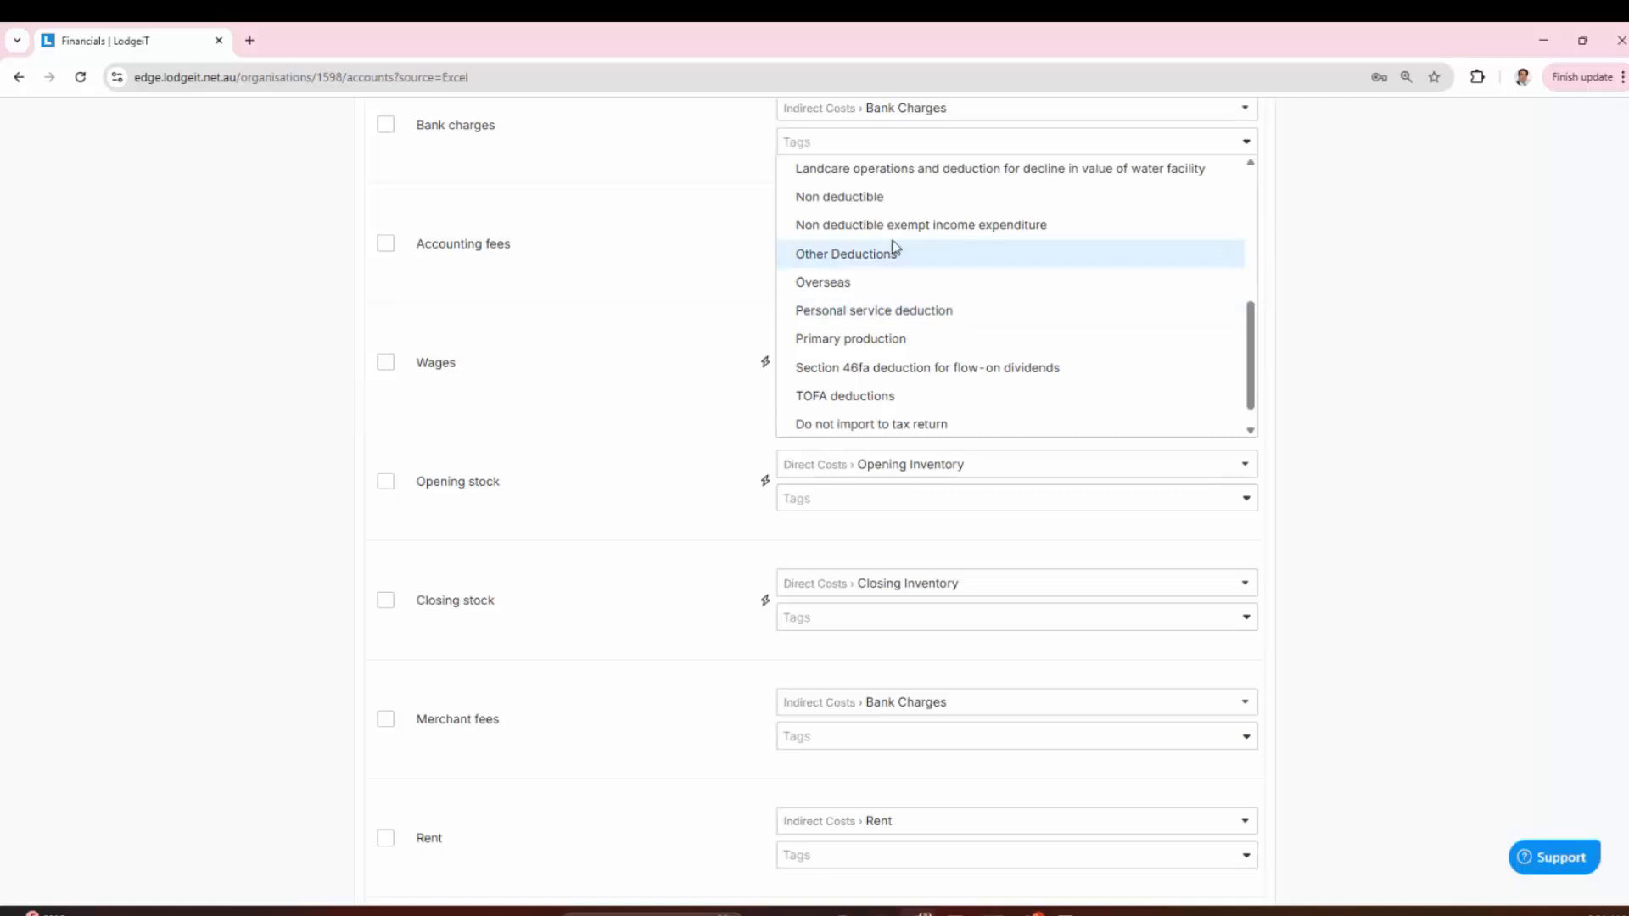
pyautogui.click(865, 197)
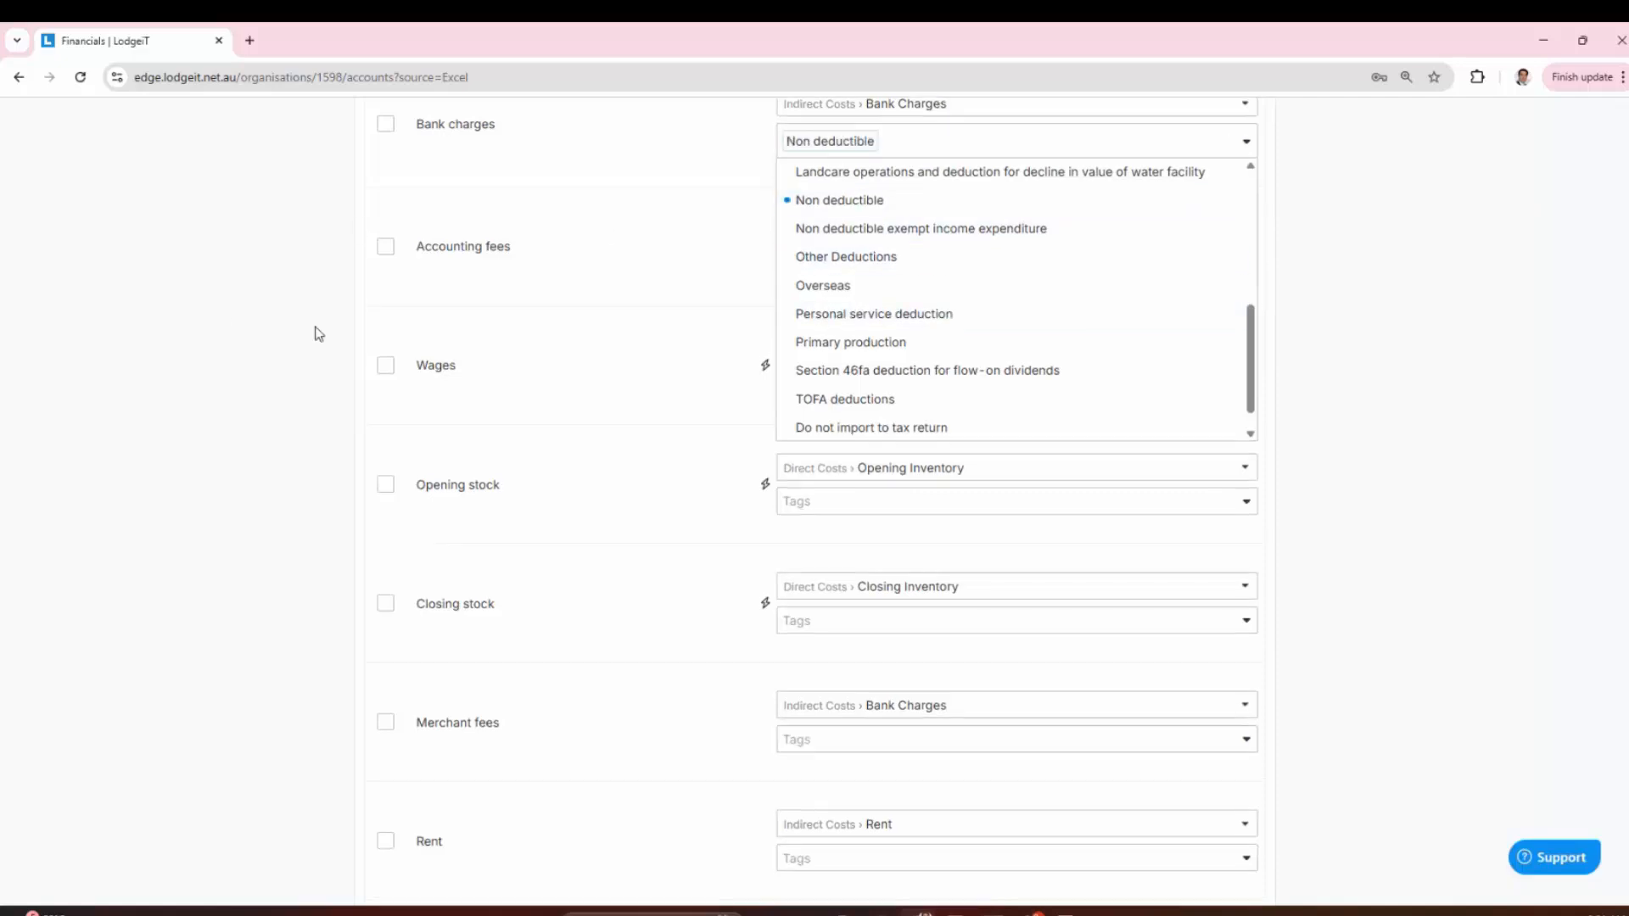
pyautogui.click(219, 314)
pyautogui.scroll(5, 614, 401)
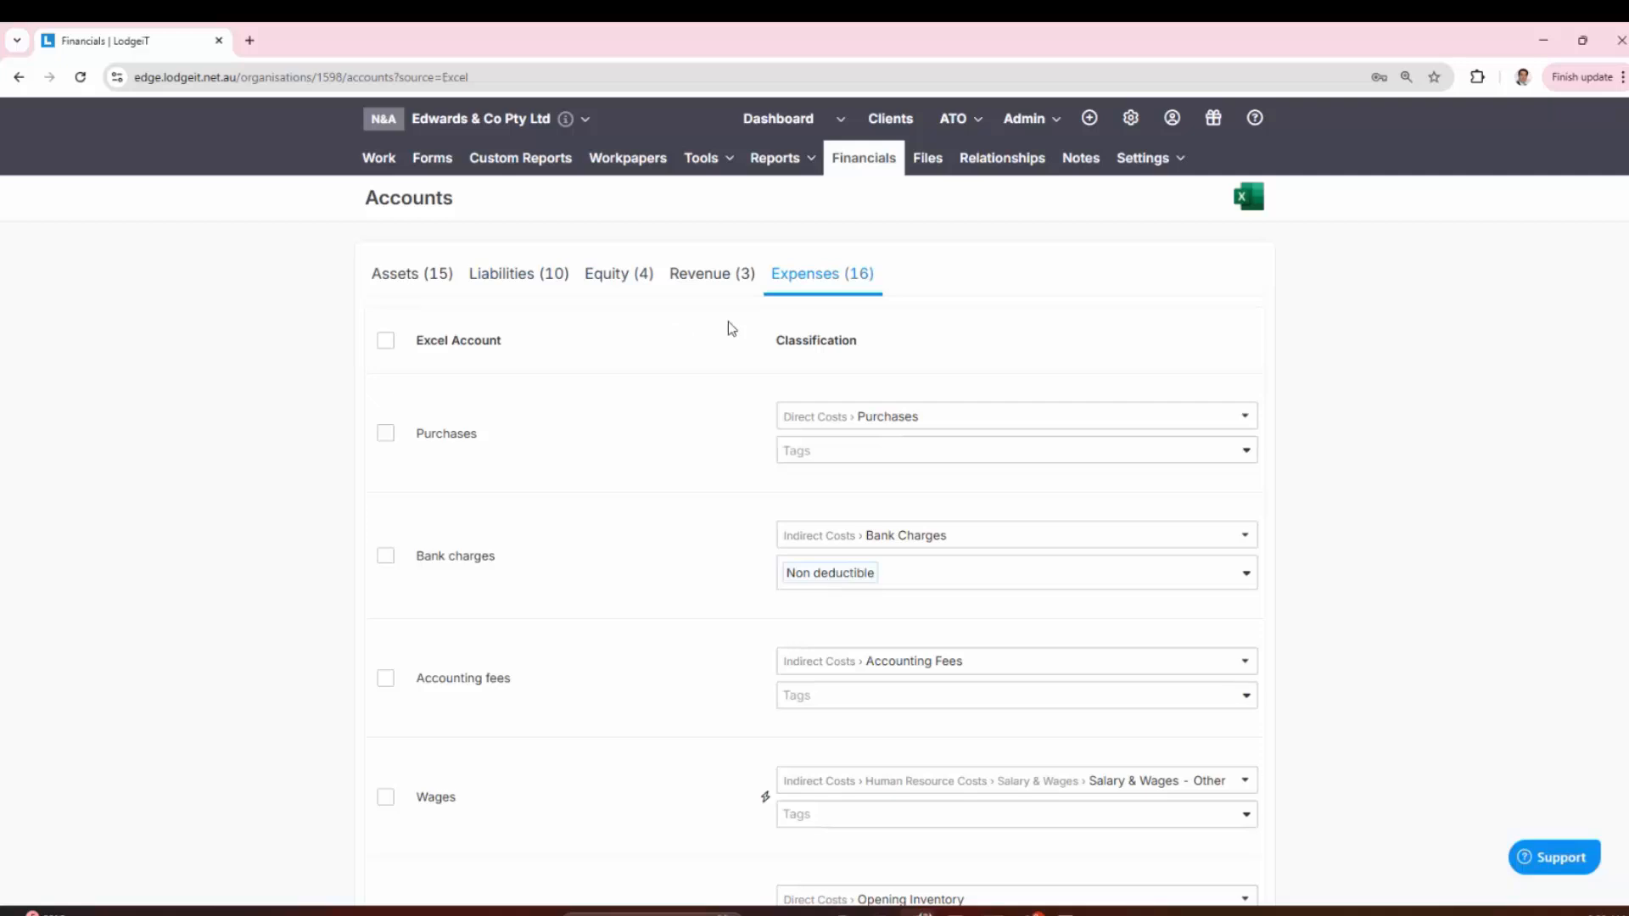
# Step: Create a yearly workpaper set for 2024/2025, assigning the same staff member as accountant and Reviewer 1
pyautogui.click(611, 178)
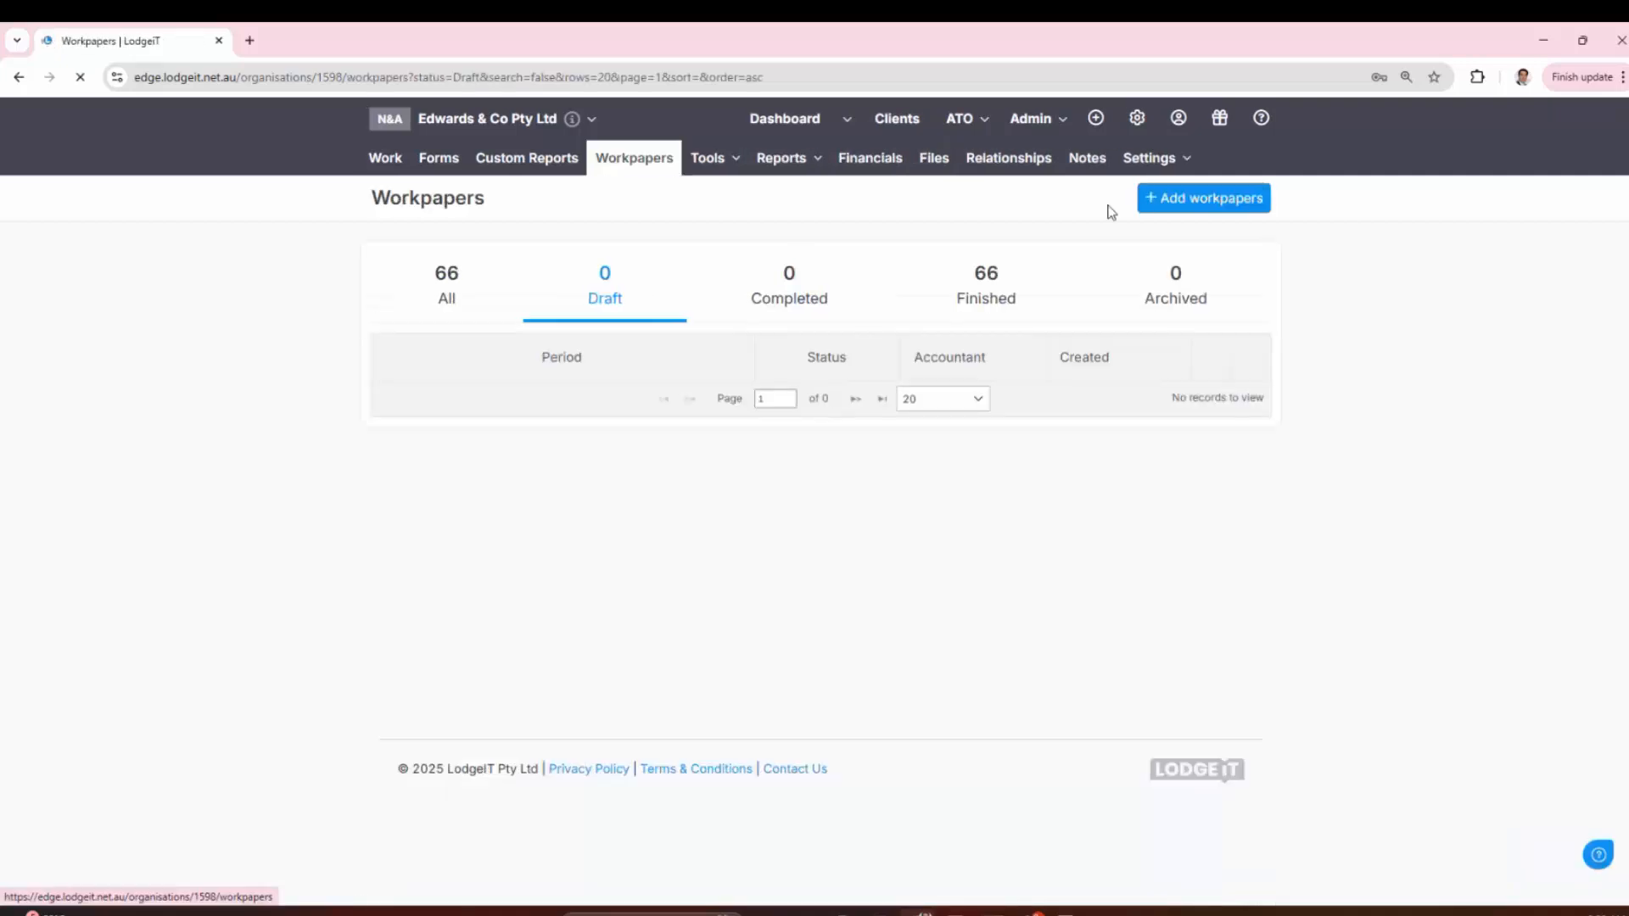
pyautogui.click(1265, 204)
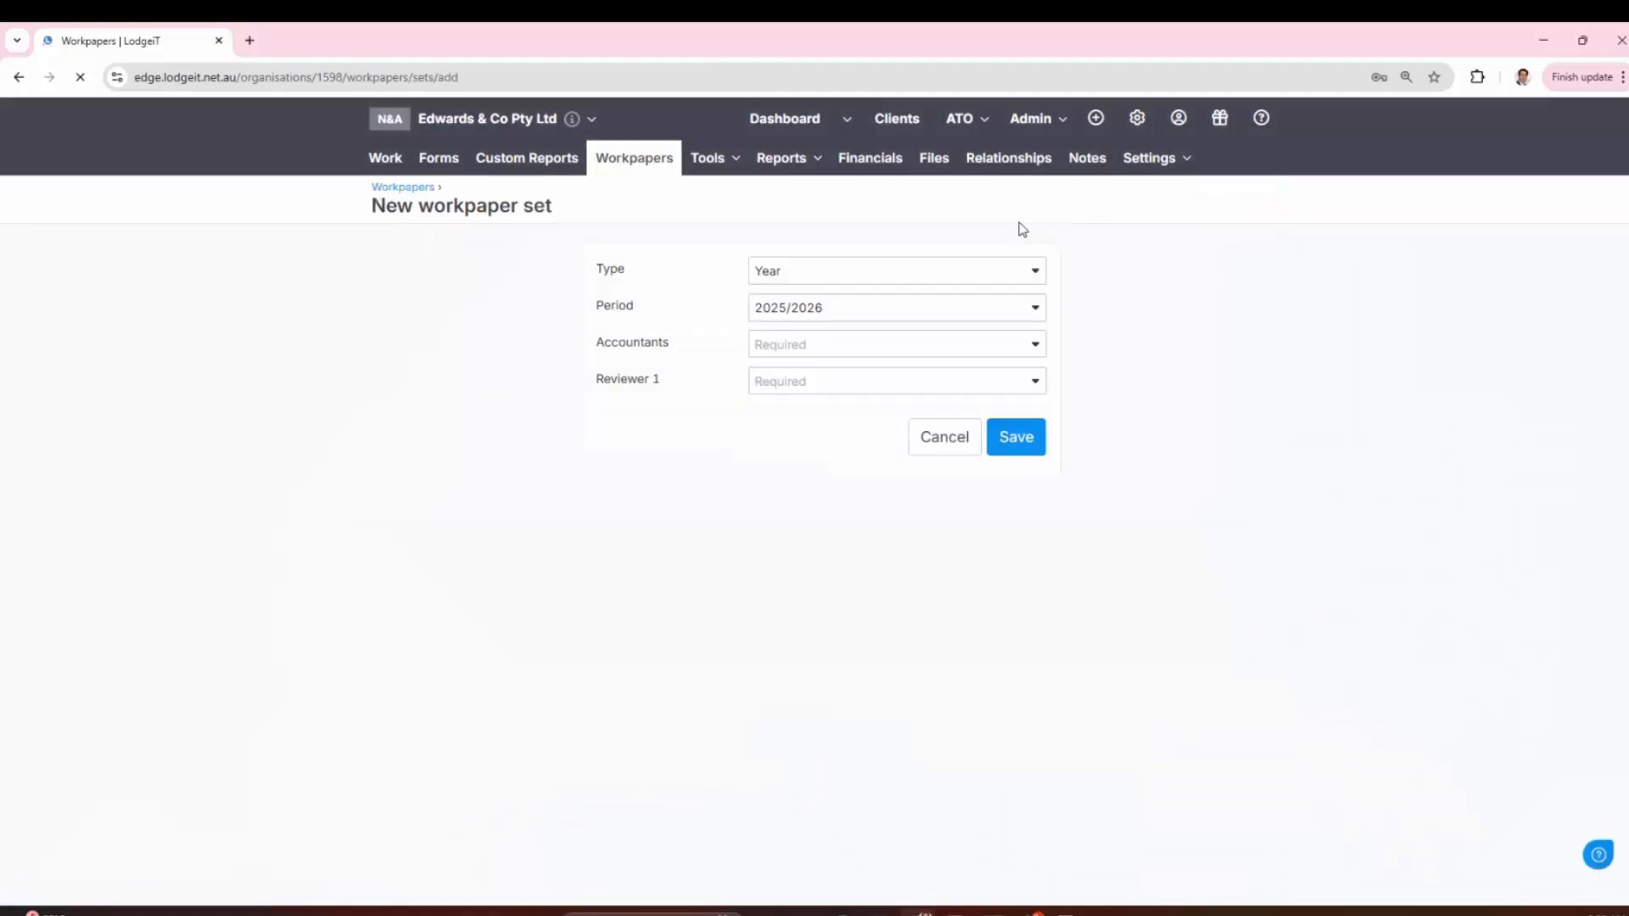
pyautogui.click(822, 326)
pyautogui.click(822, 367)
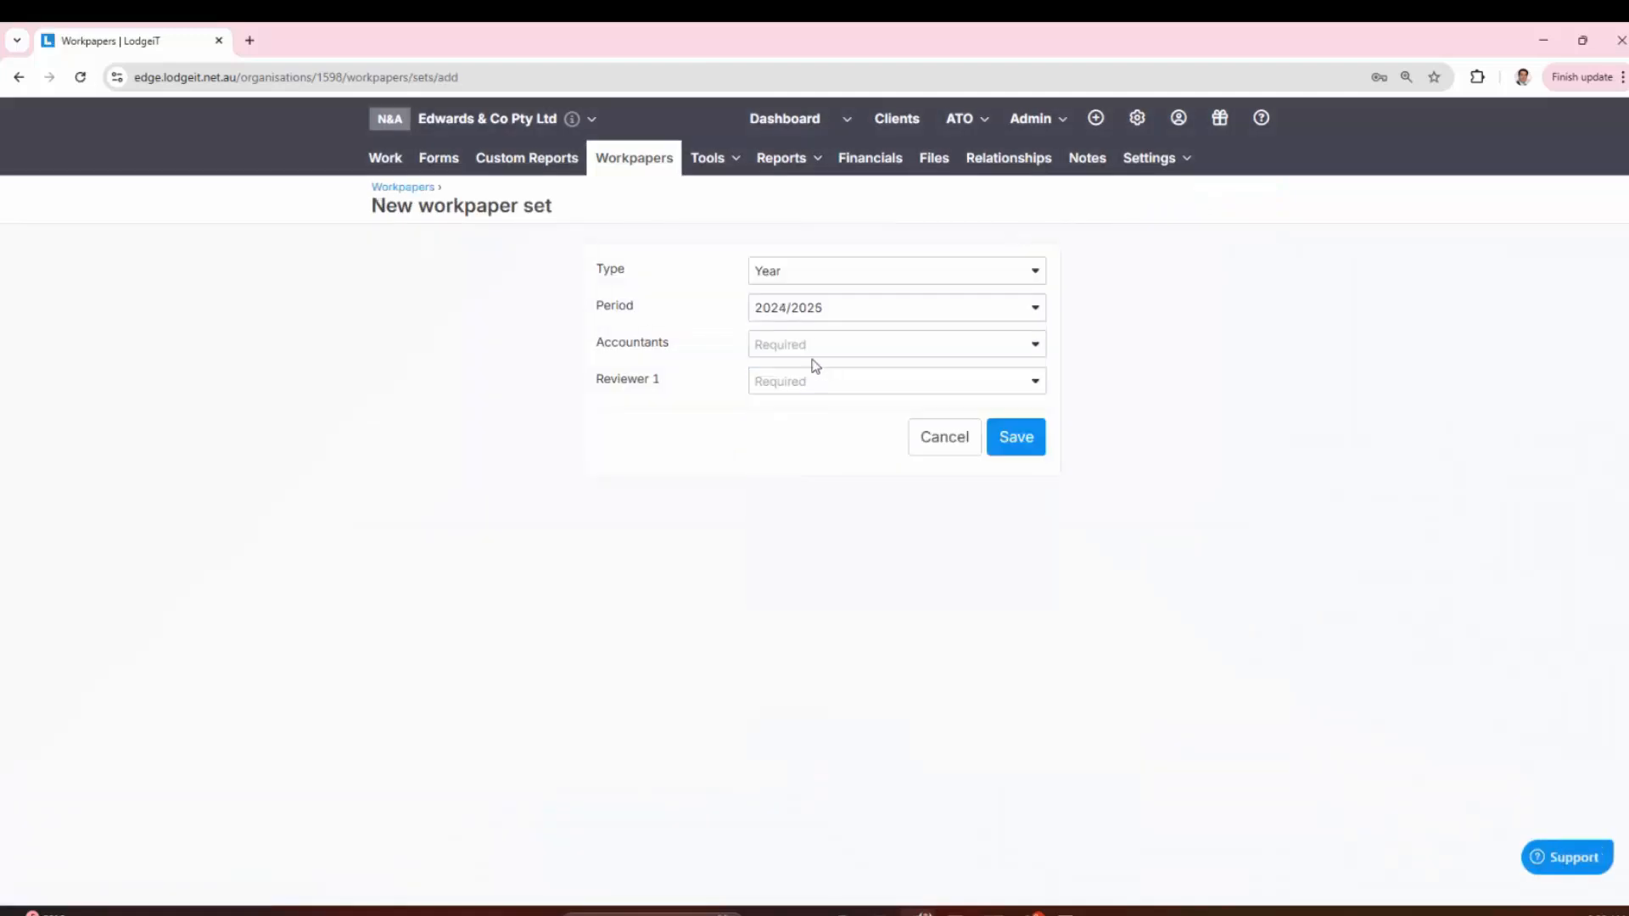
pyautogui.click(815, 348)
pyautogui.click(803, 390)
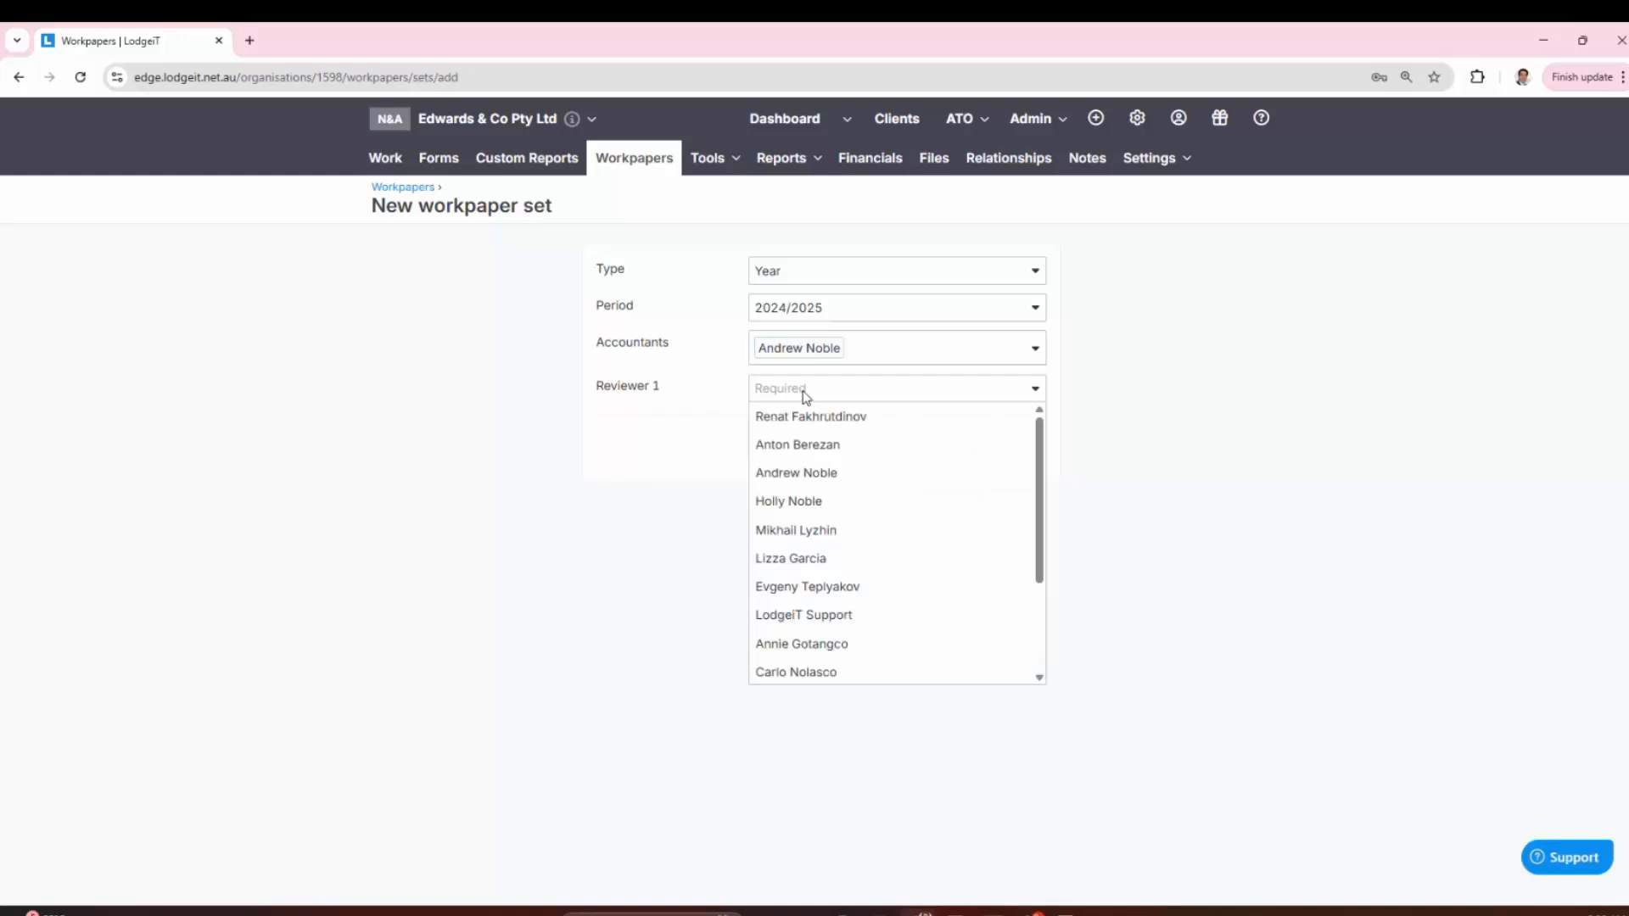
pyautogui.click(806, 471)
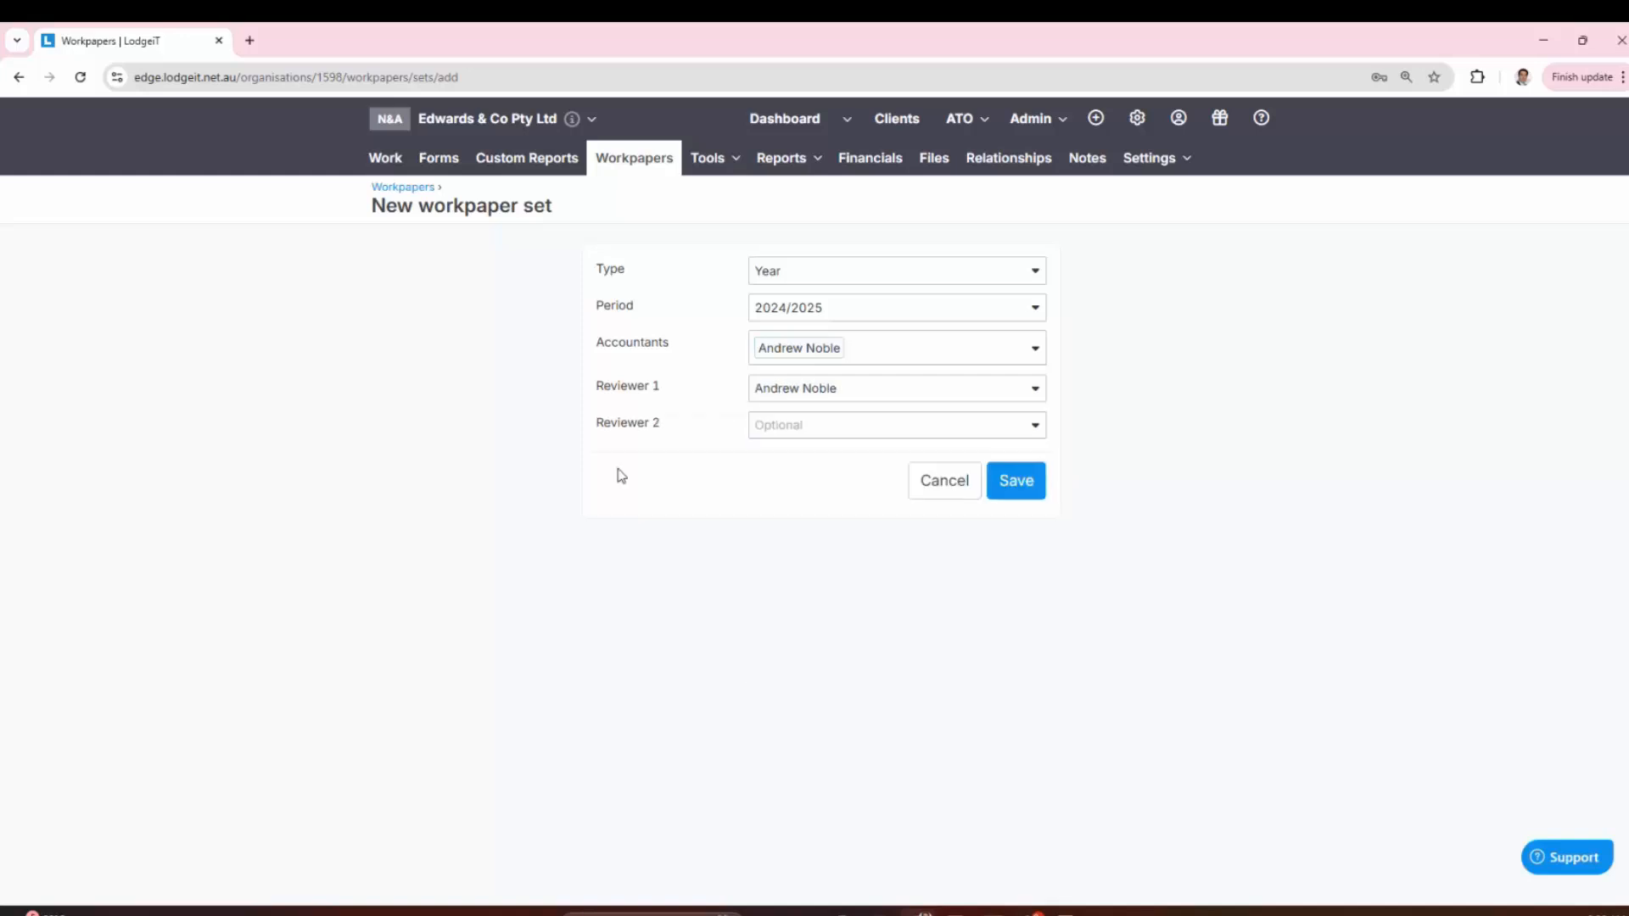
pyautogui.click(1008, 491)
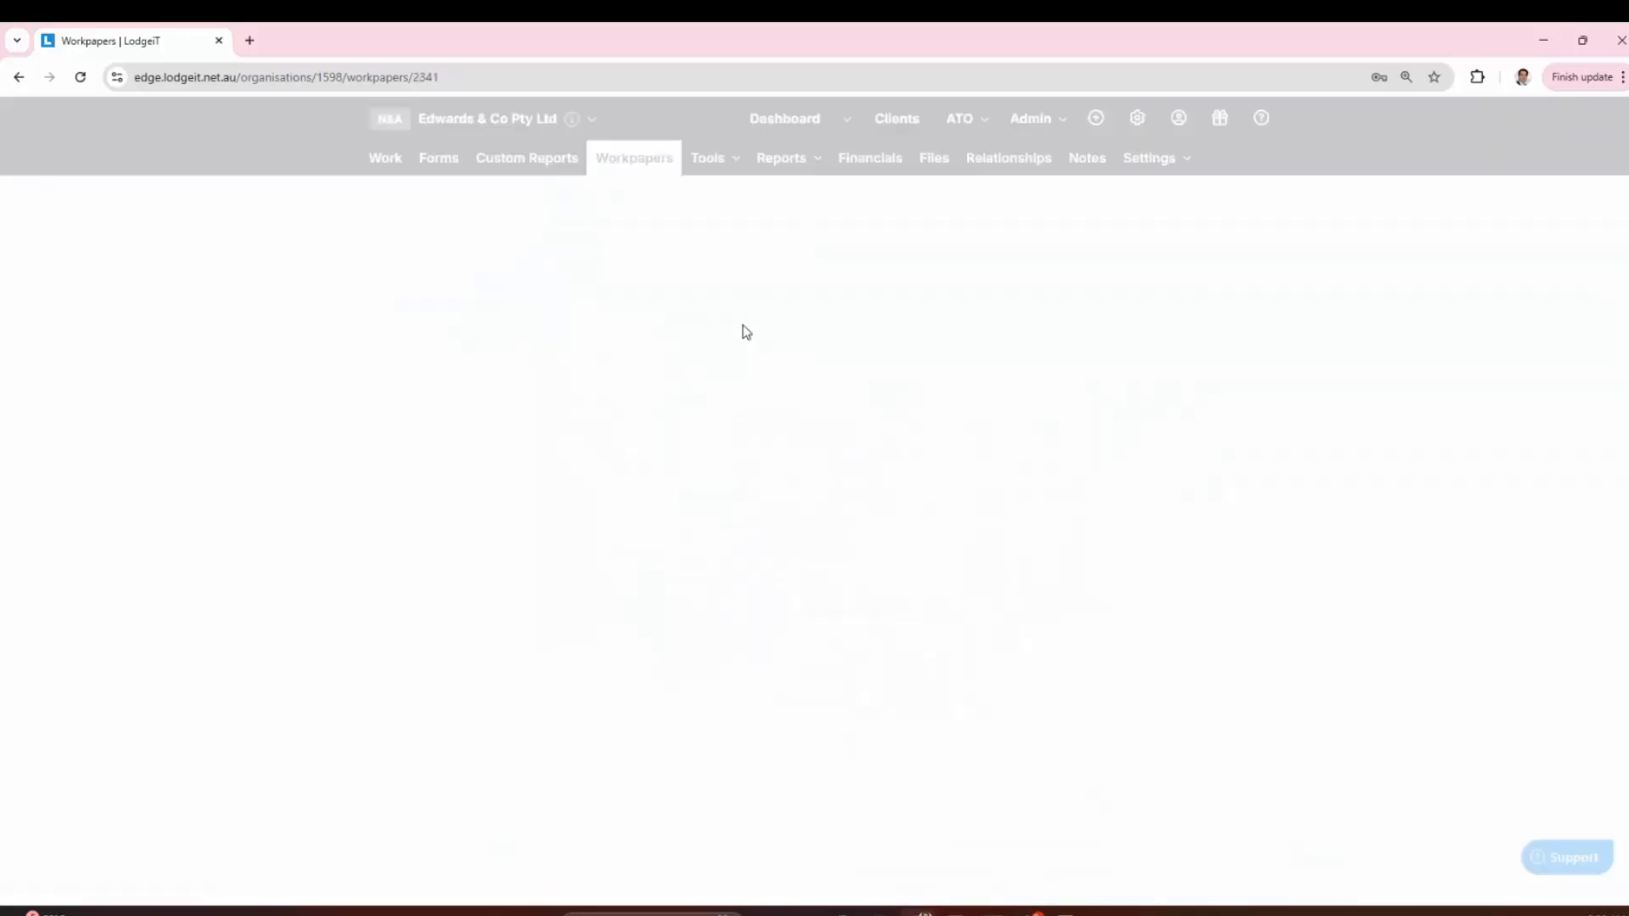
# Step: Open the NAB 5510 workpaper, check its ledger, and attach Duplicate Name.png from the document library
pyautogui.scroll(-6, 870, 772)
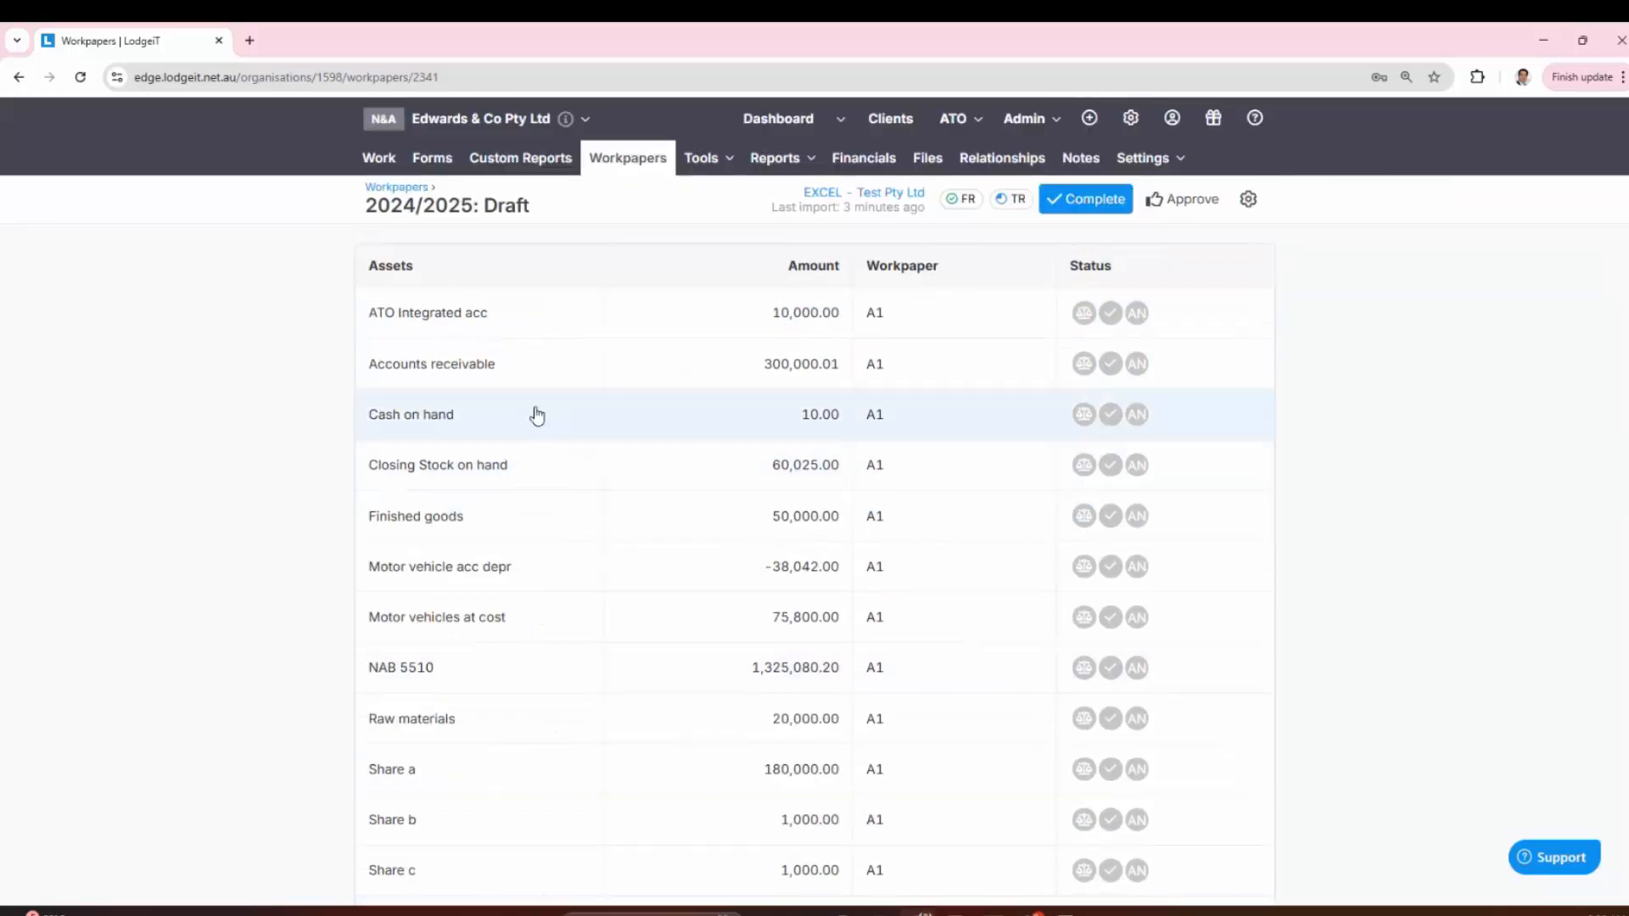
pyautogui.click(497, 670)
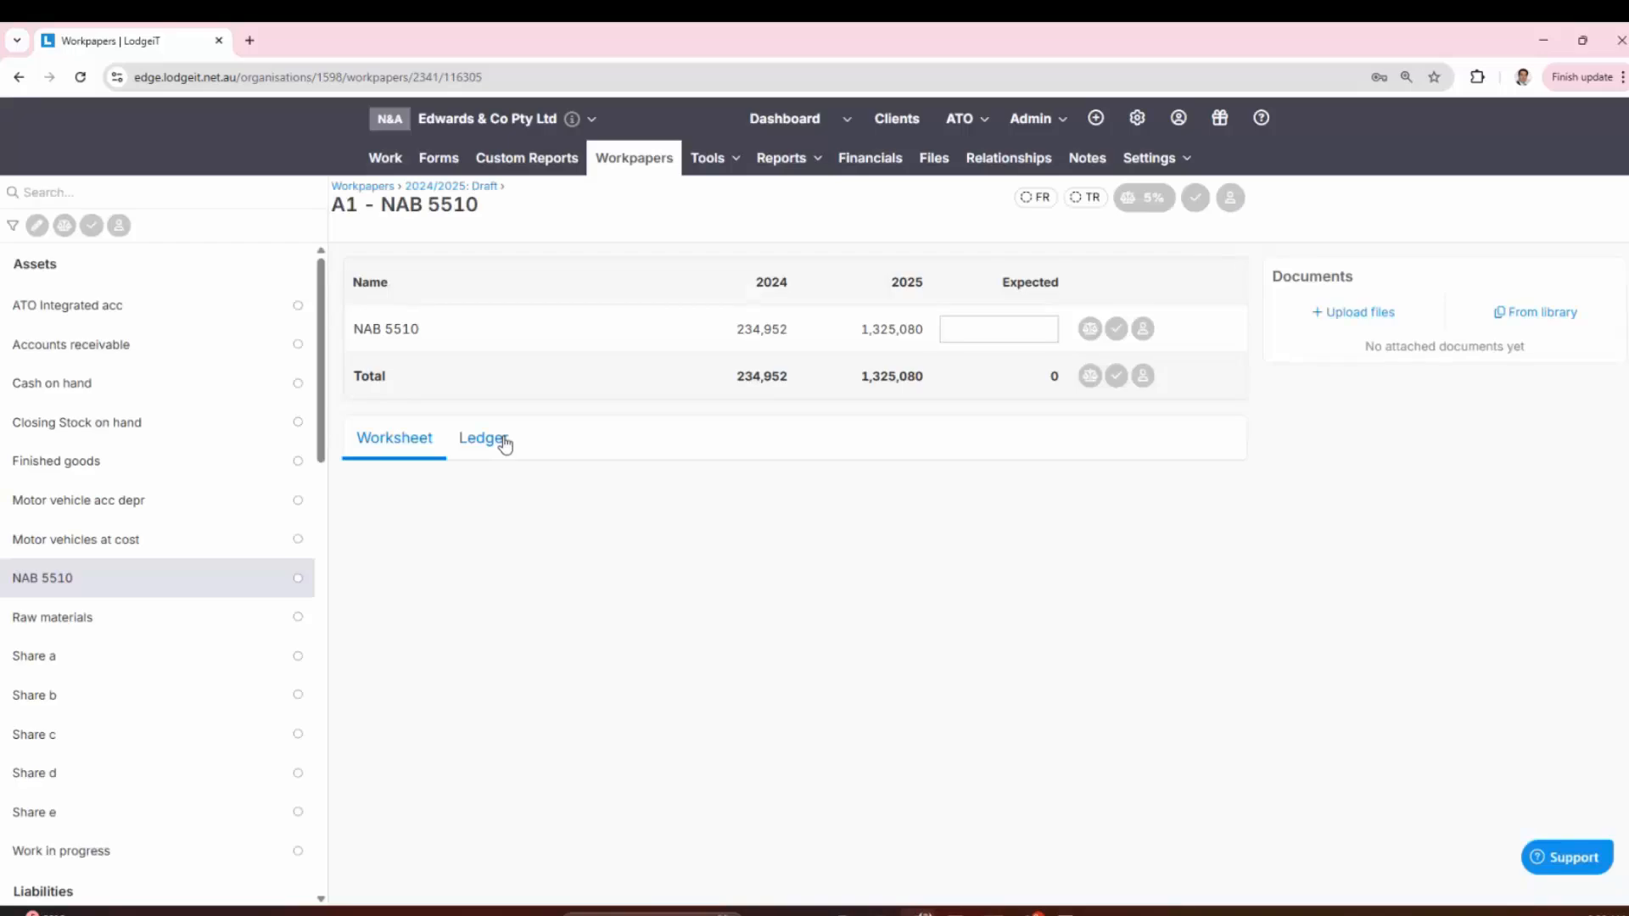
pyautogui.click(501, 441)
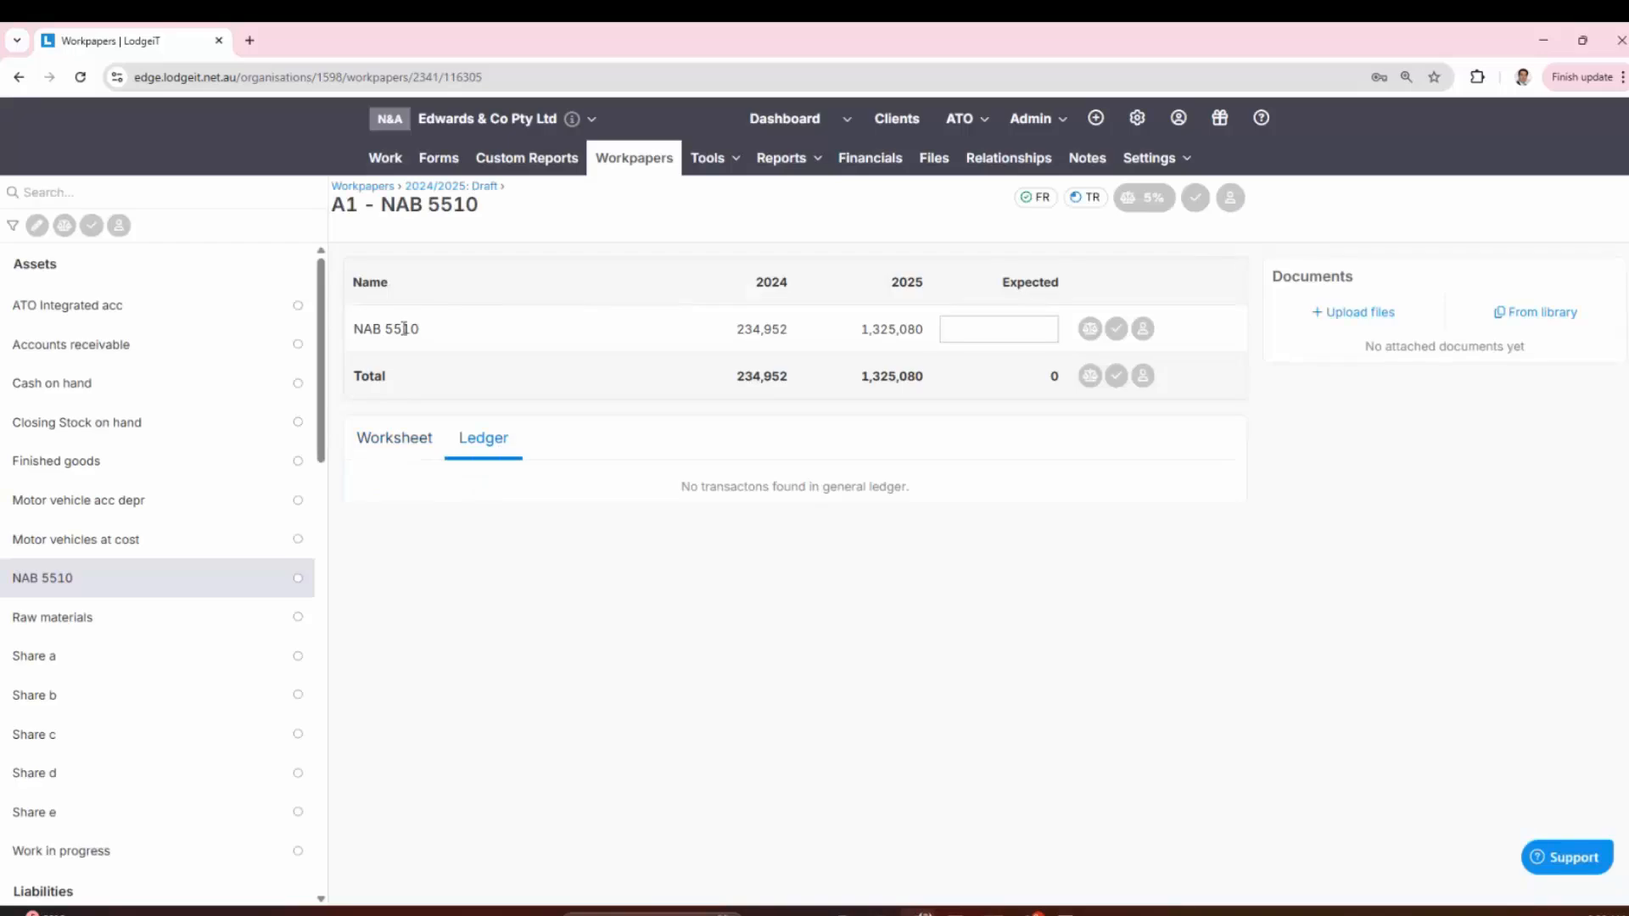
pyautogui.click(1500, 319)
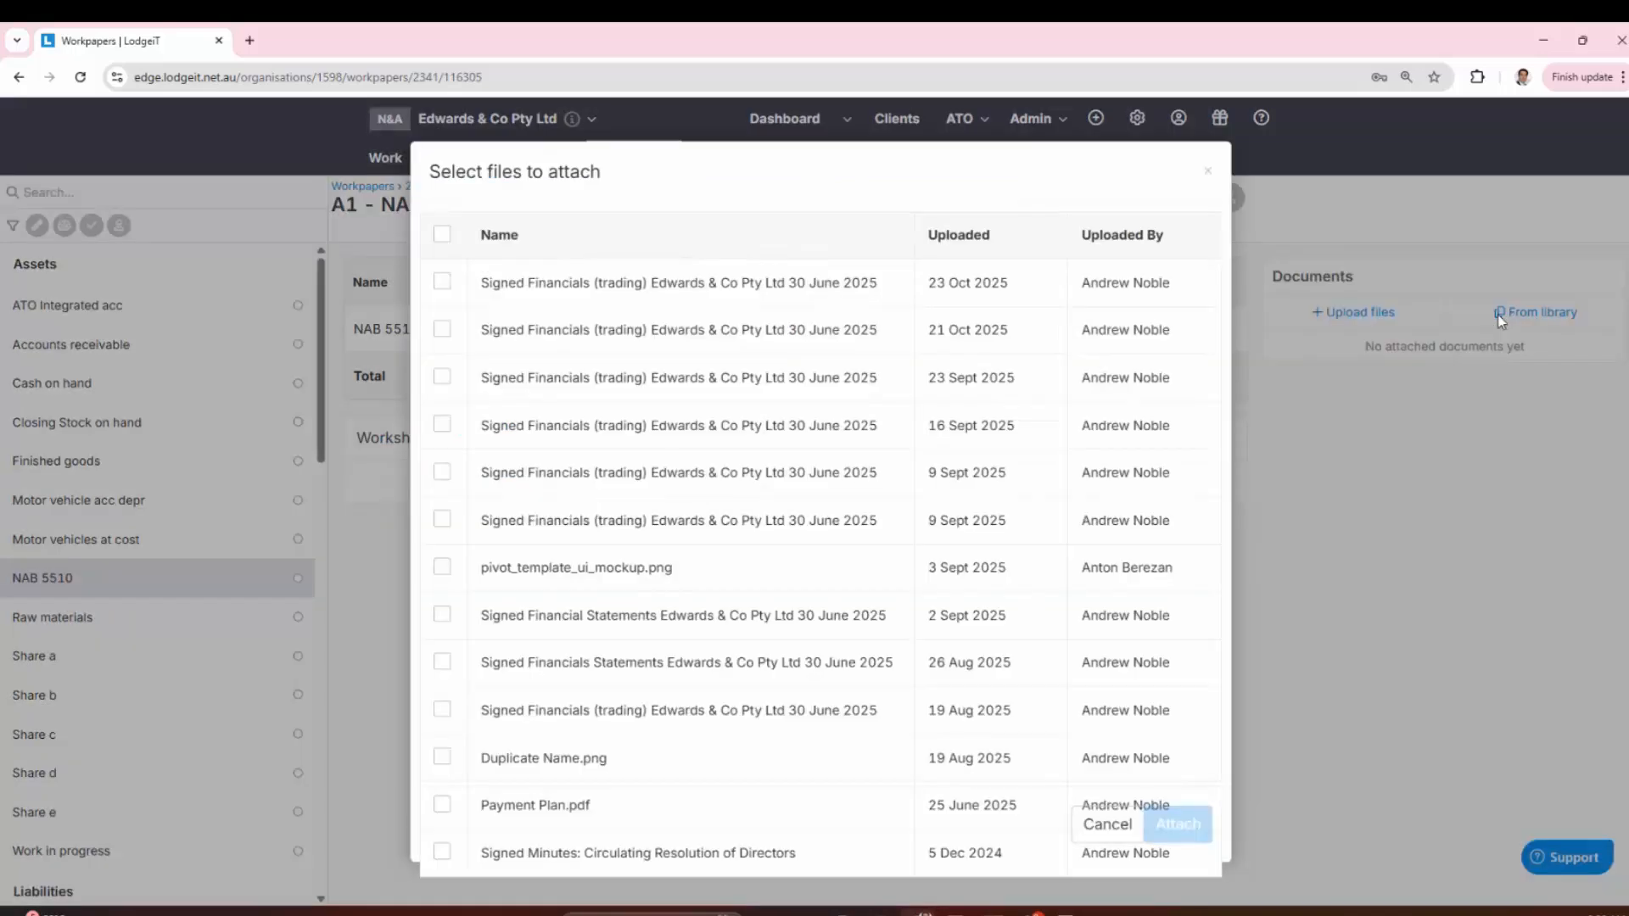
pyautogui.click(442, 756)
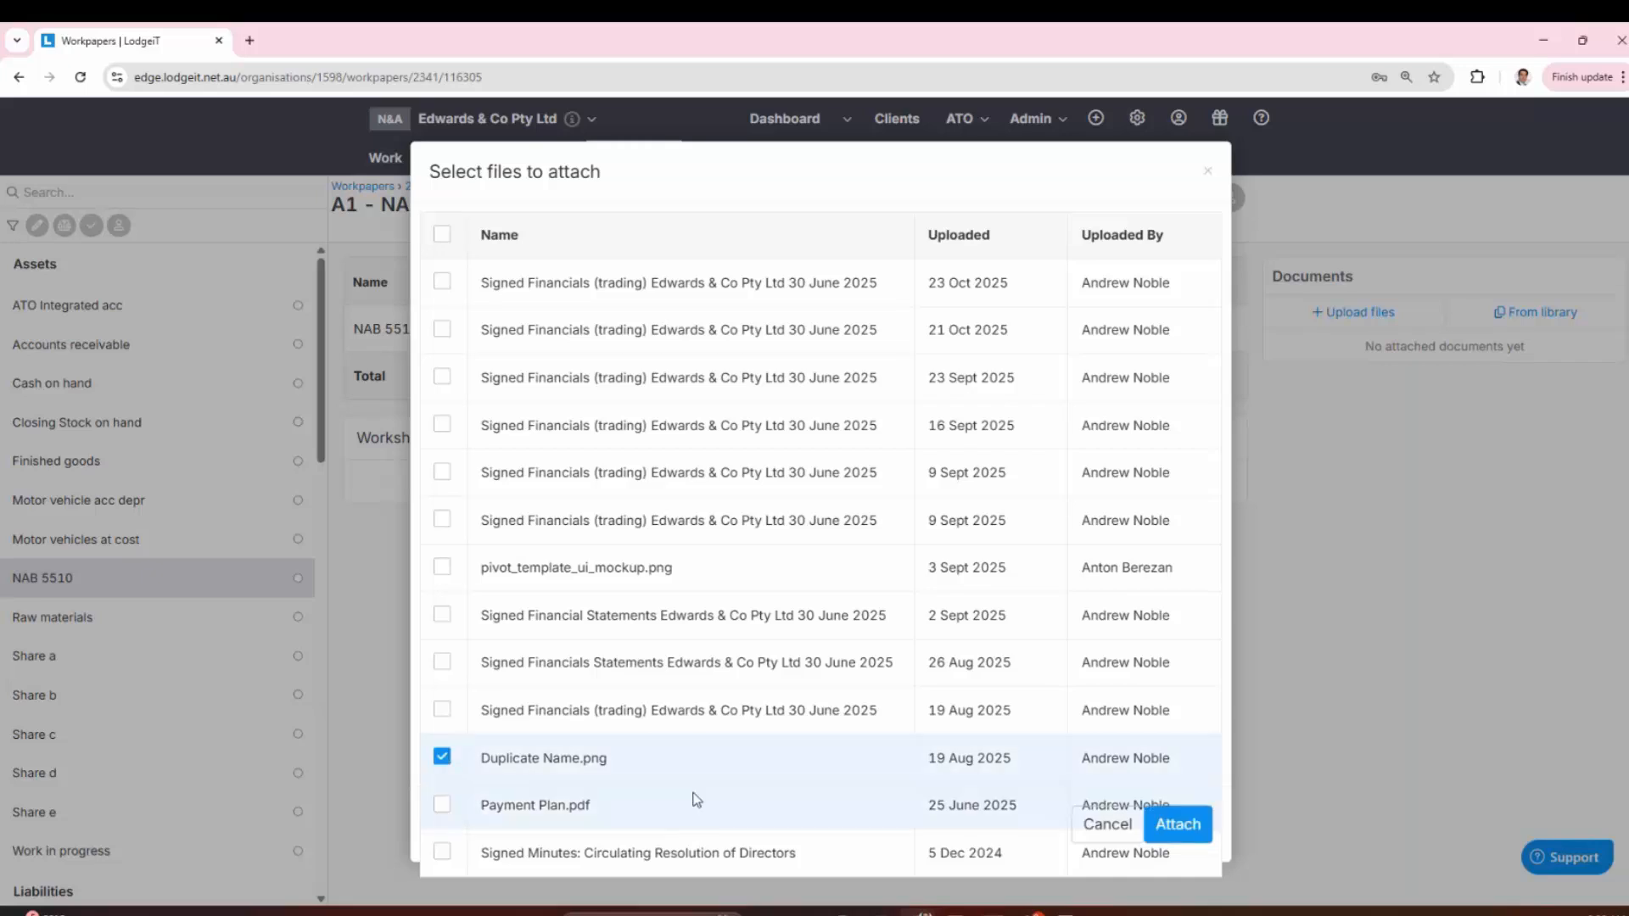
pyautogui.click(1177, 824)
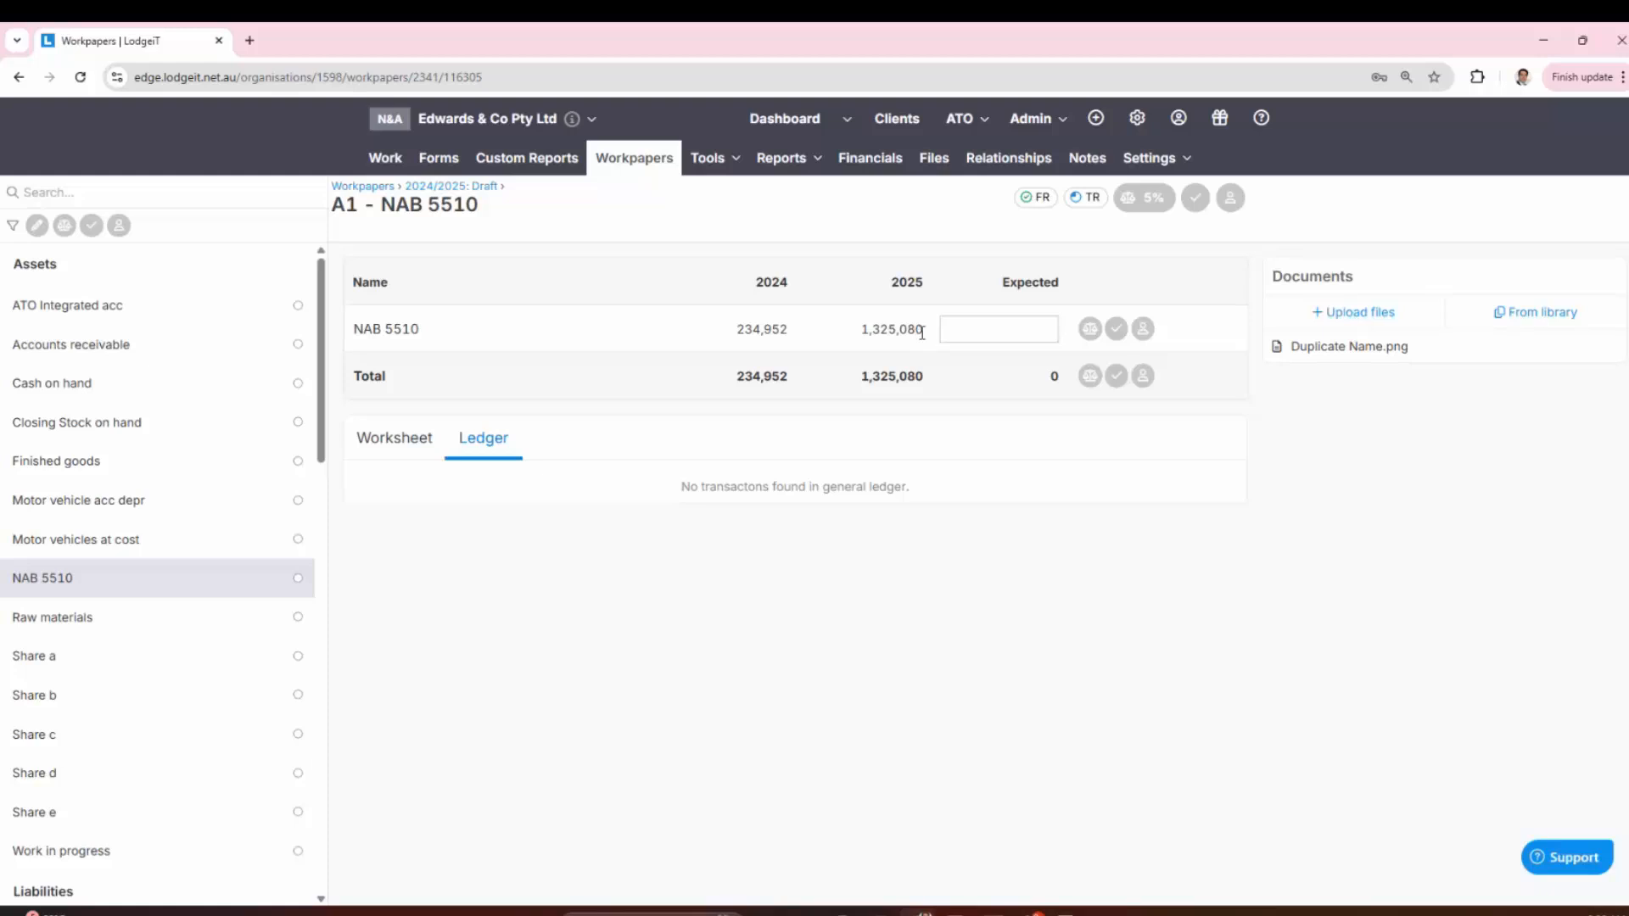
# Step: Enter 1325080 as the expected 2025 balance for NAB 5510 and tick the account off as completed
pyautogui.moveTo(922, 333); pyautogui.dragTo(828, 339)
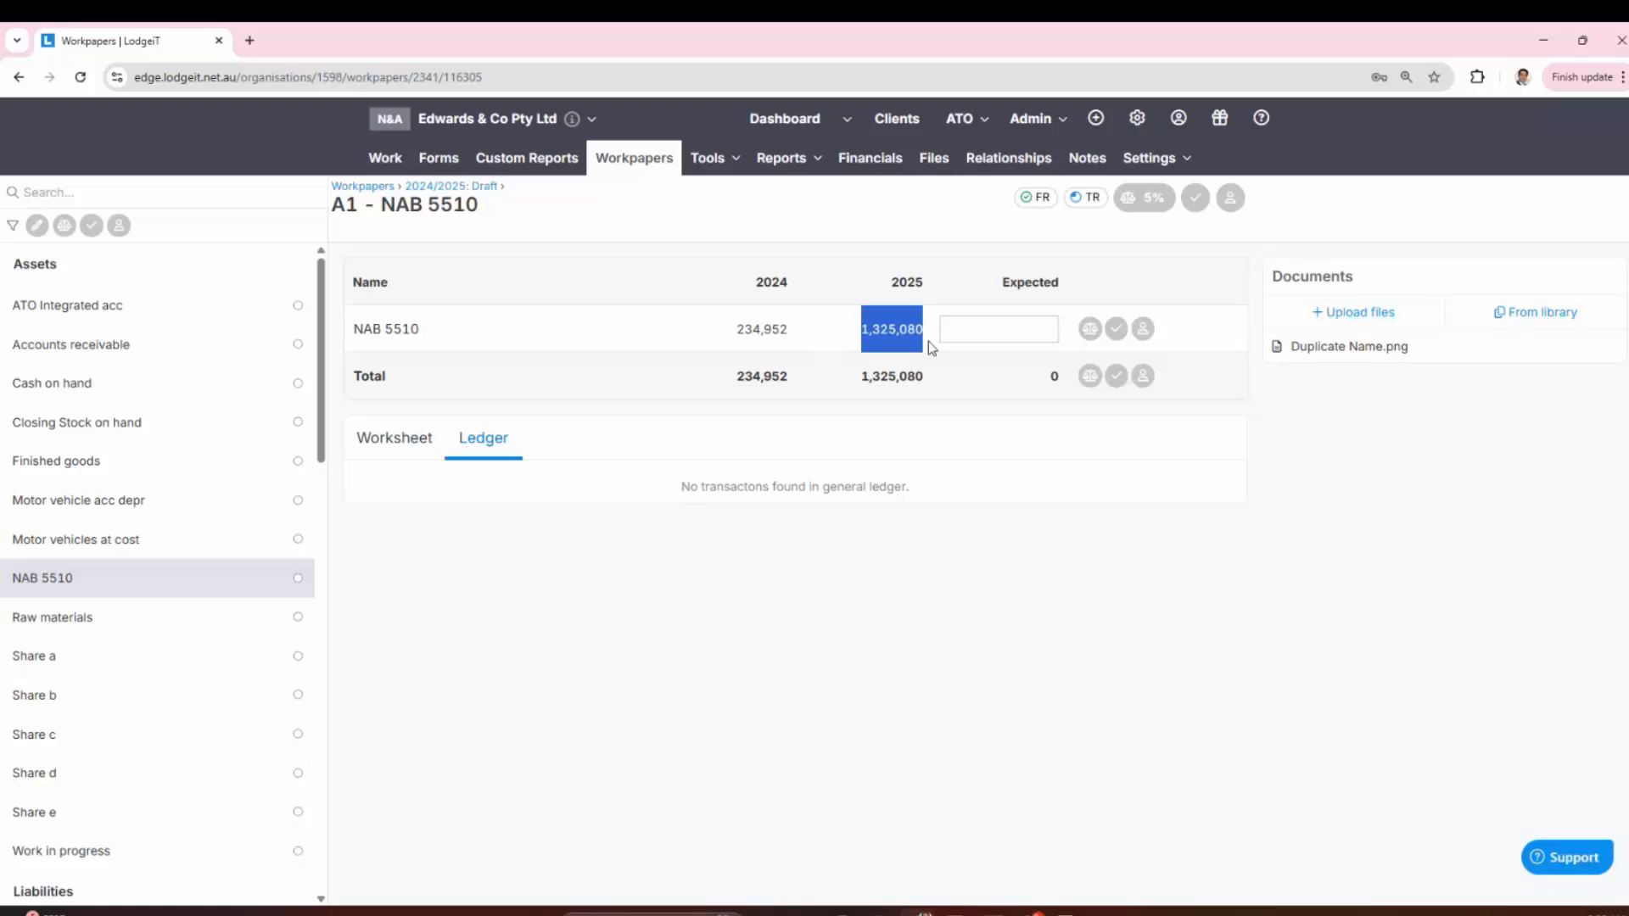
pyautogui.click(1024, 341)
pyautogui.write('1325080')
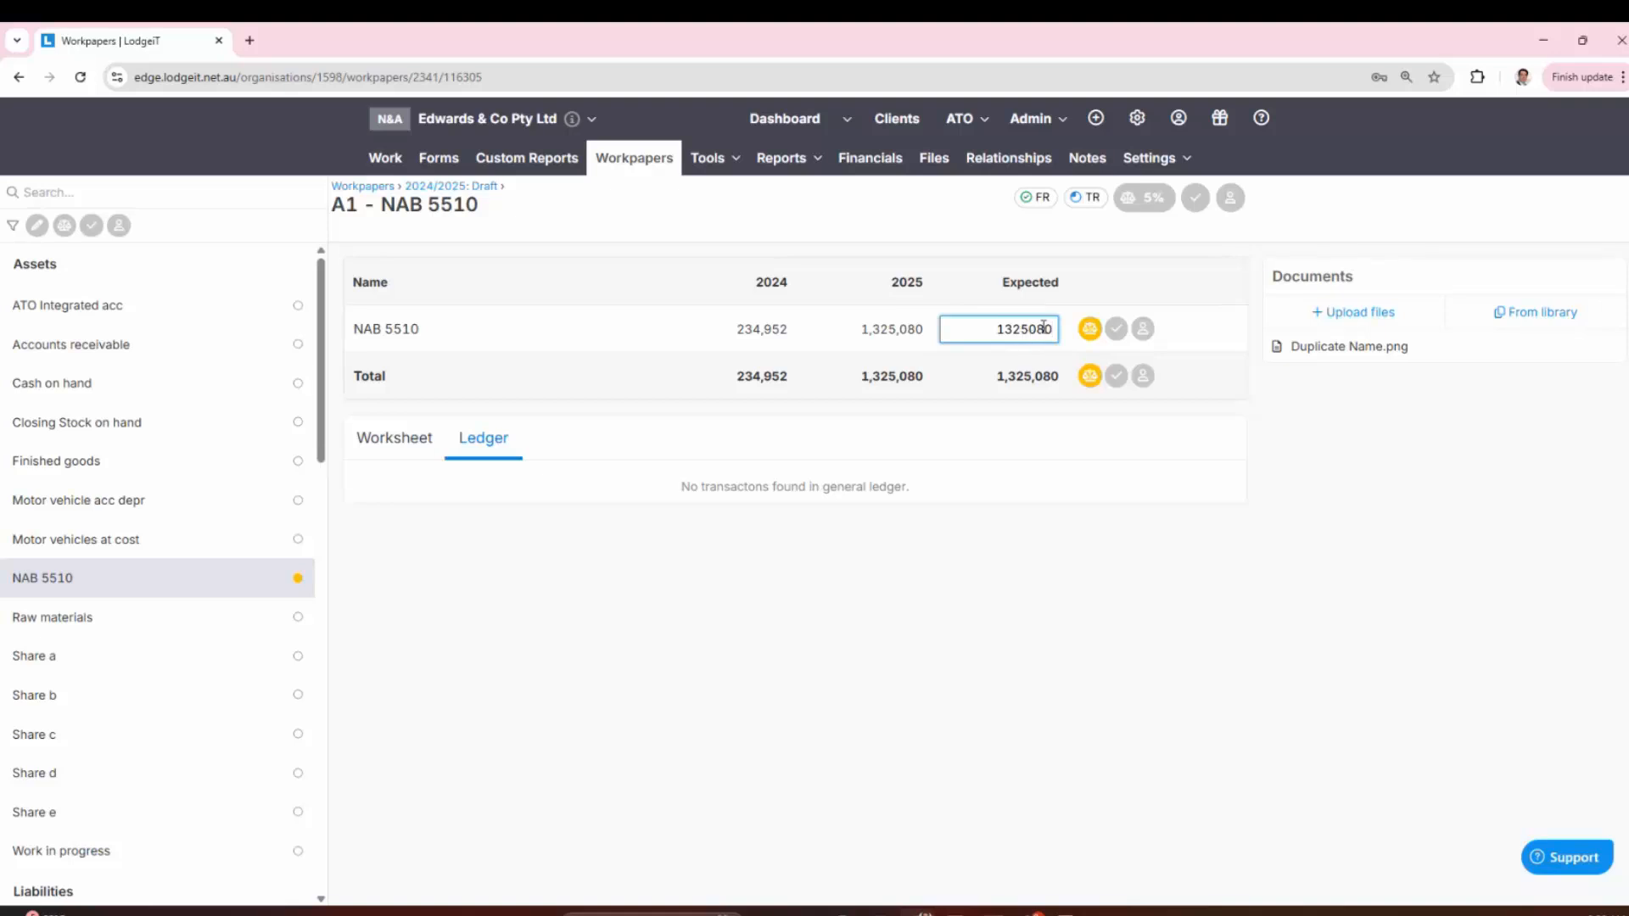
pyautogui.click(1117, 329)
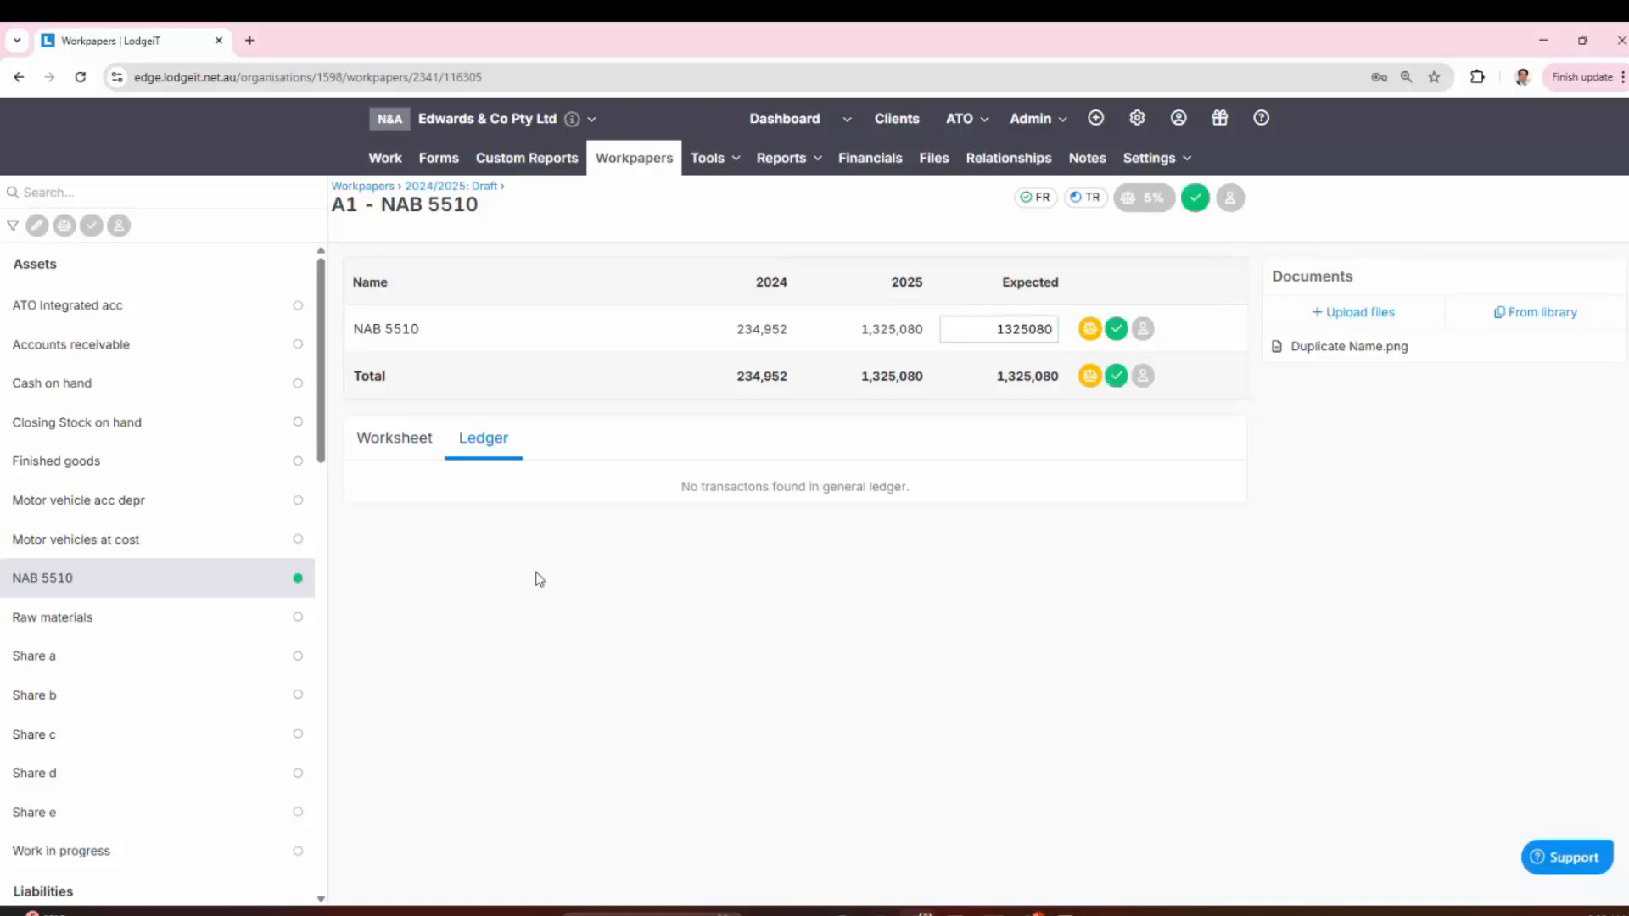
# Step: Mark the whole 2024/2025 workpaper set as complete and return to the workpapers list
pyautogui.click(472, 187)
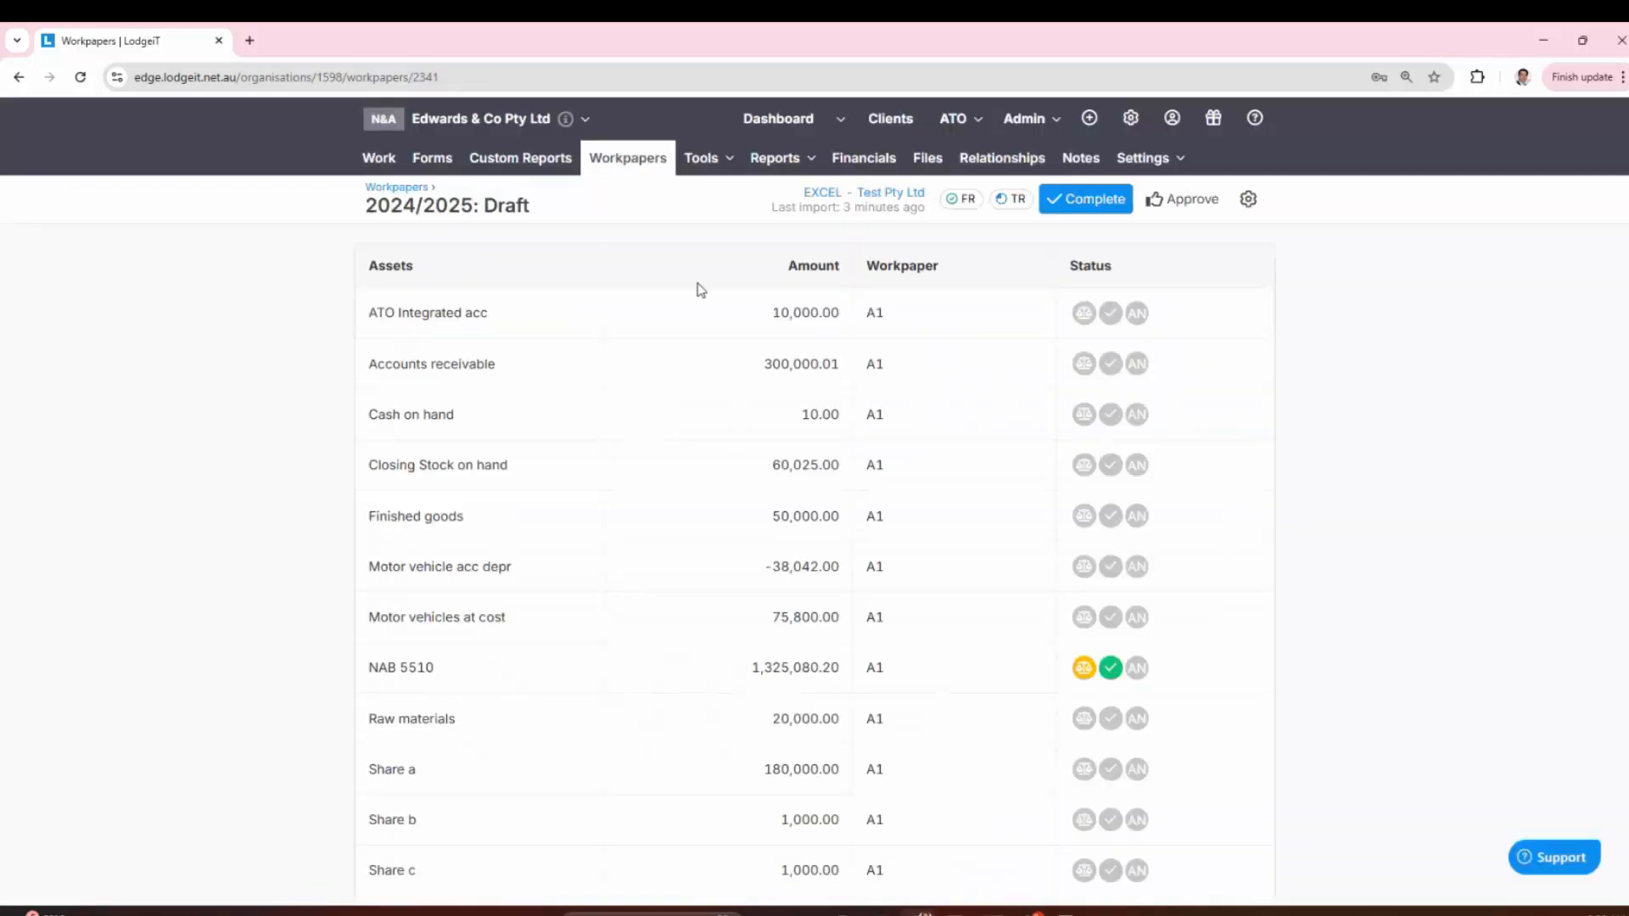
pyautogui.click(1061, 210)
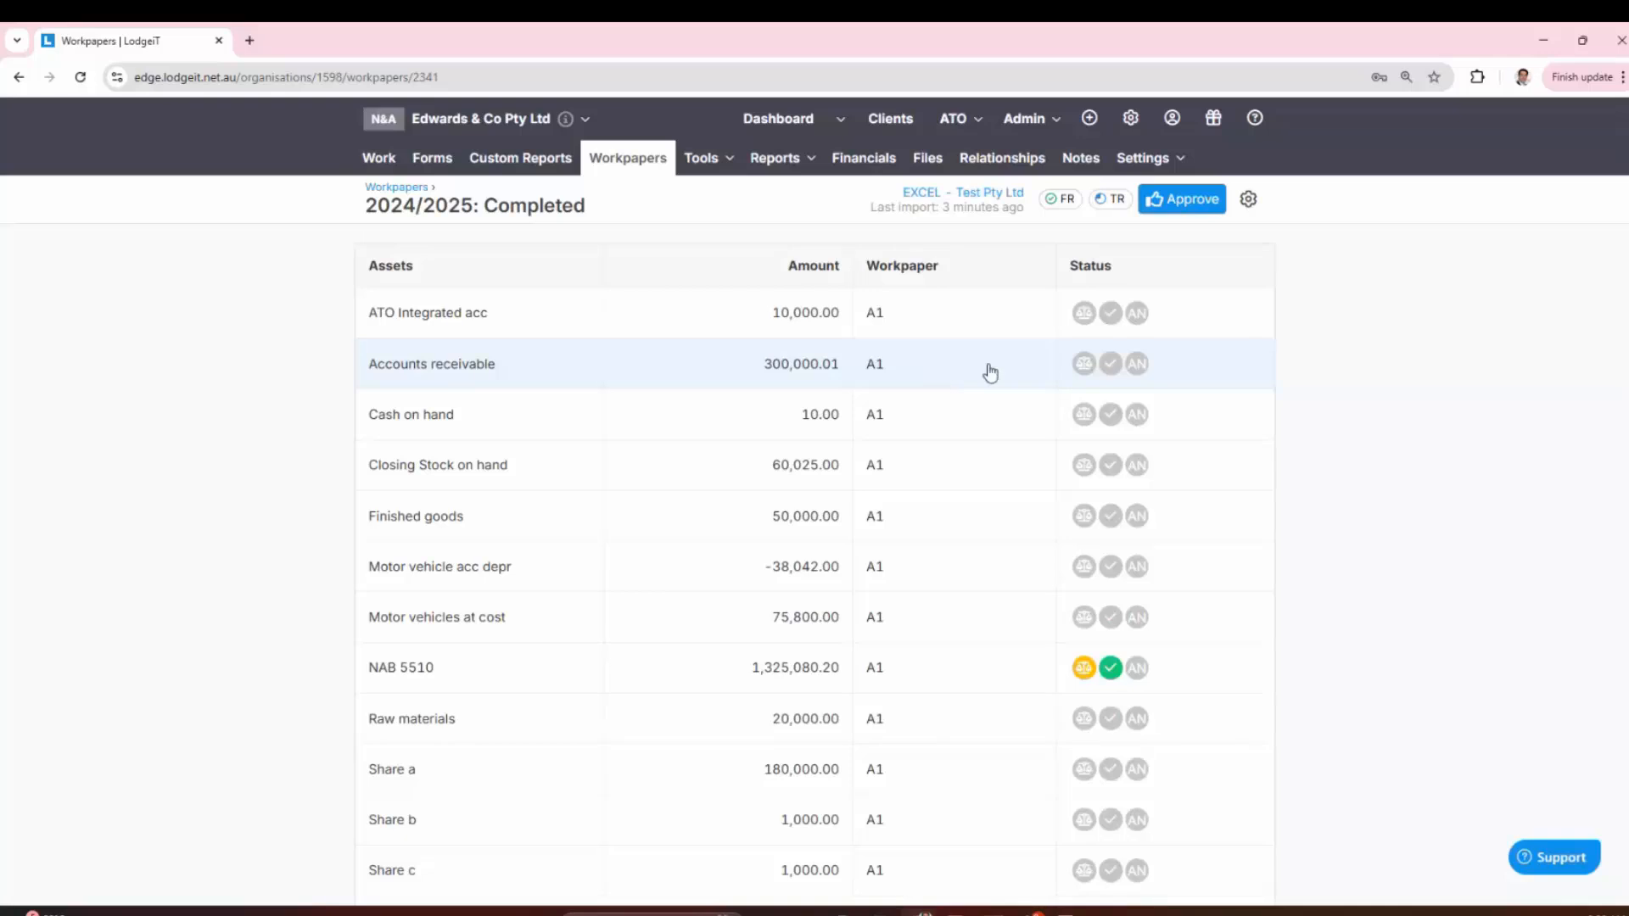
pyautogui.click(391, 187)
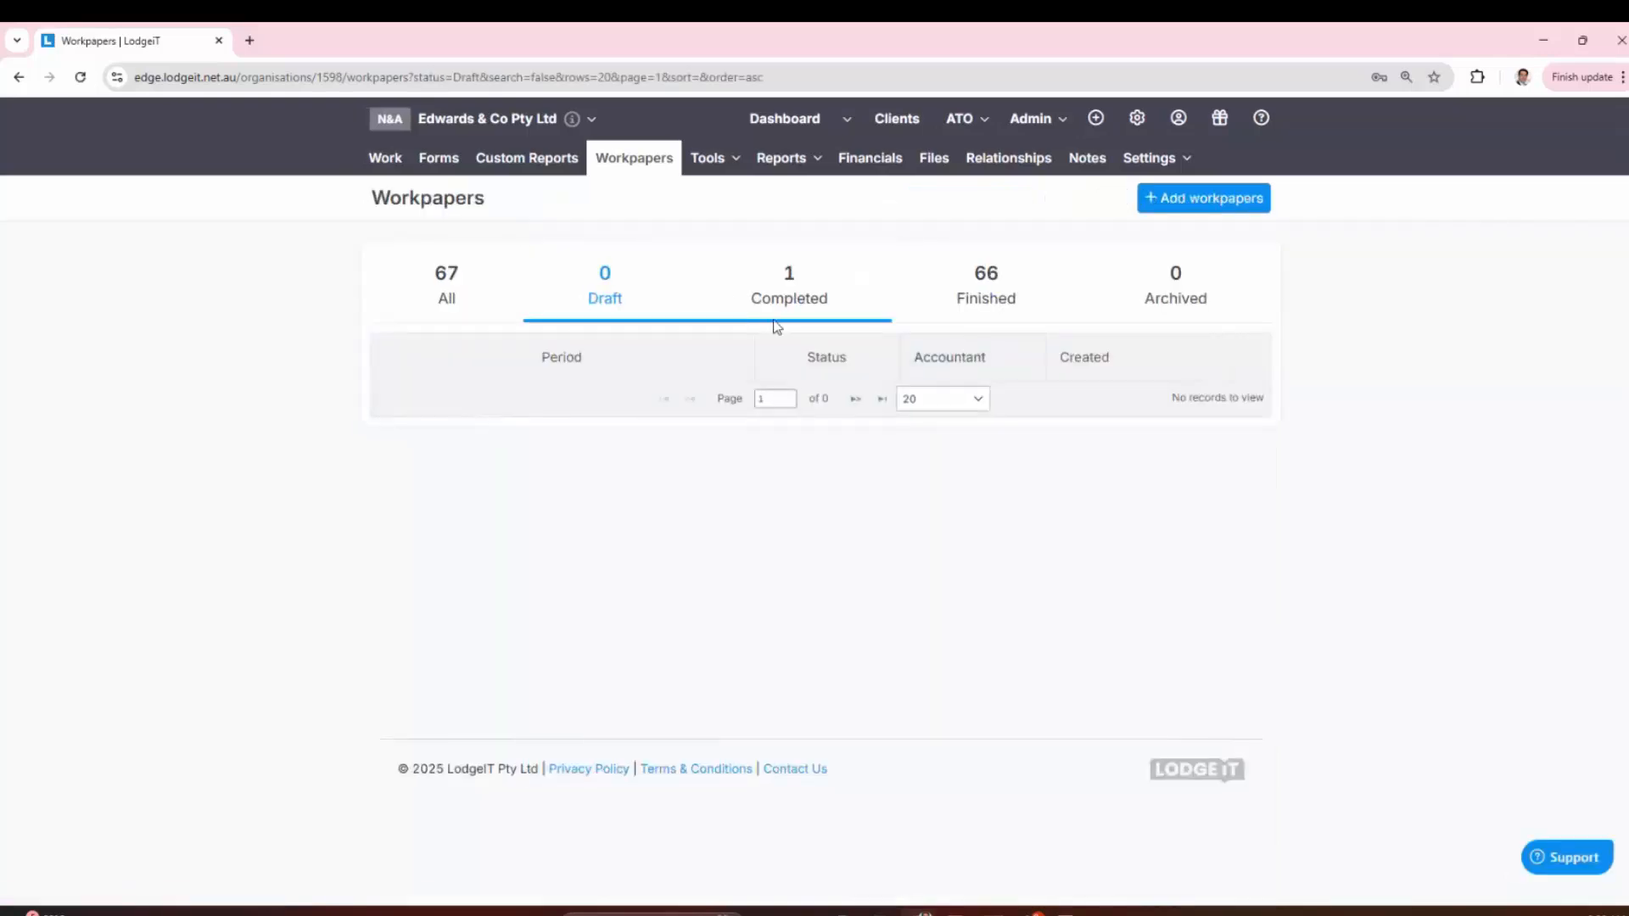
# Step: Show the client's work that is on review and open Workpapers 2025 from it
pyautogui.click(394, 164)
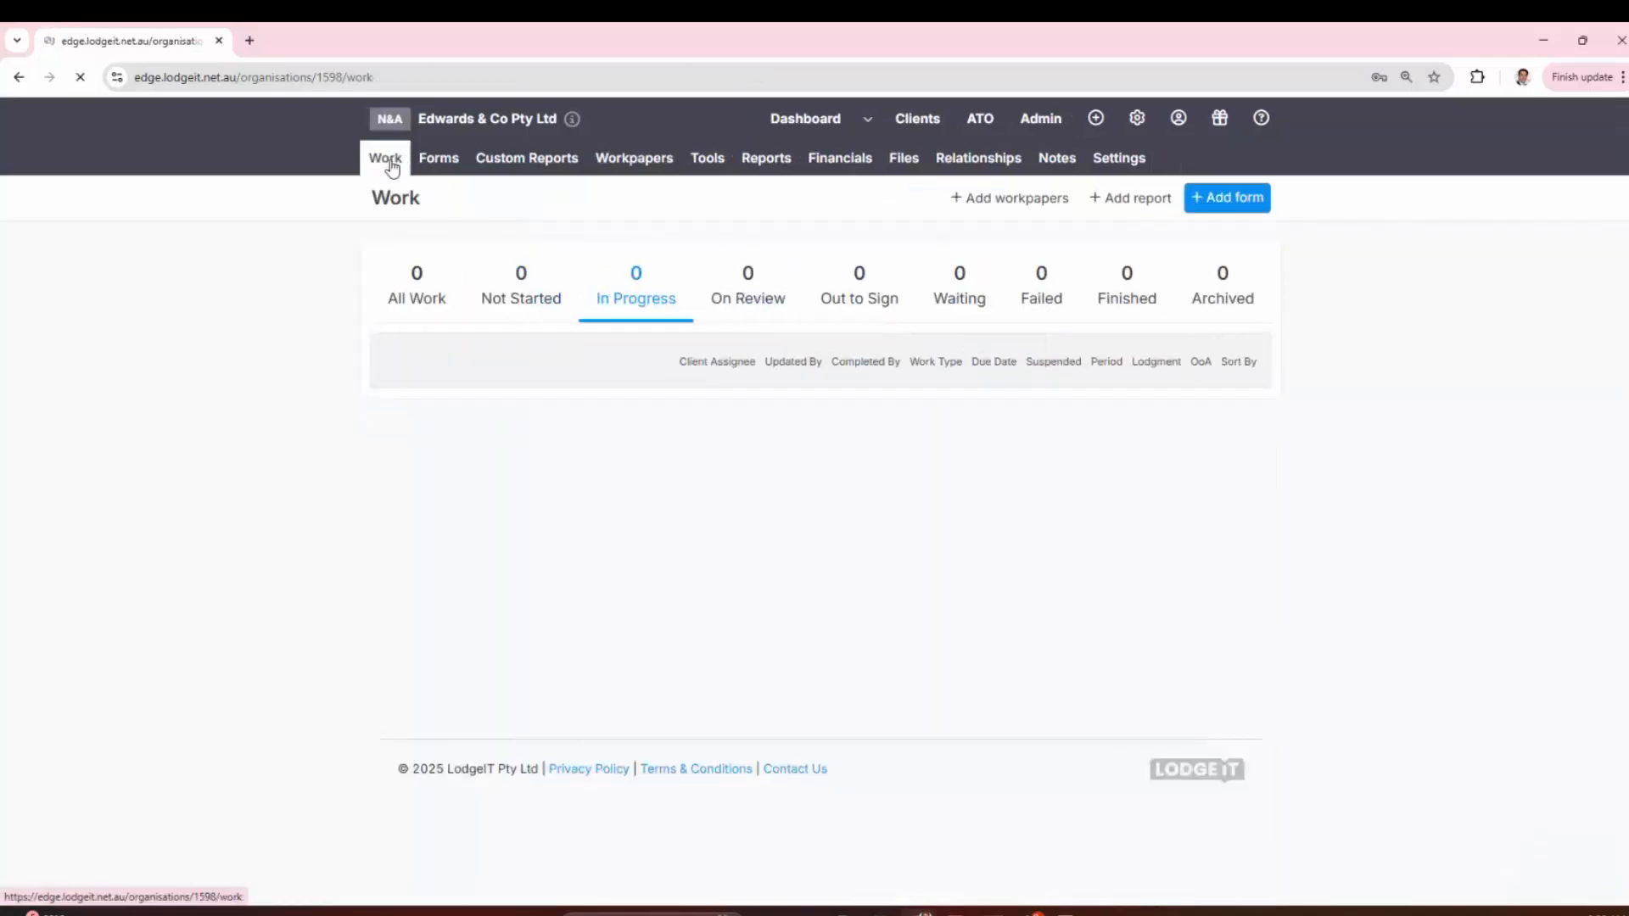
pyautogui.click(764, 305)
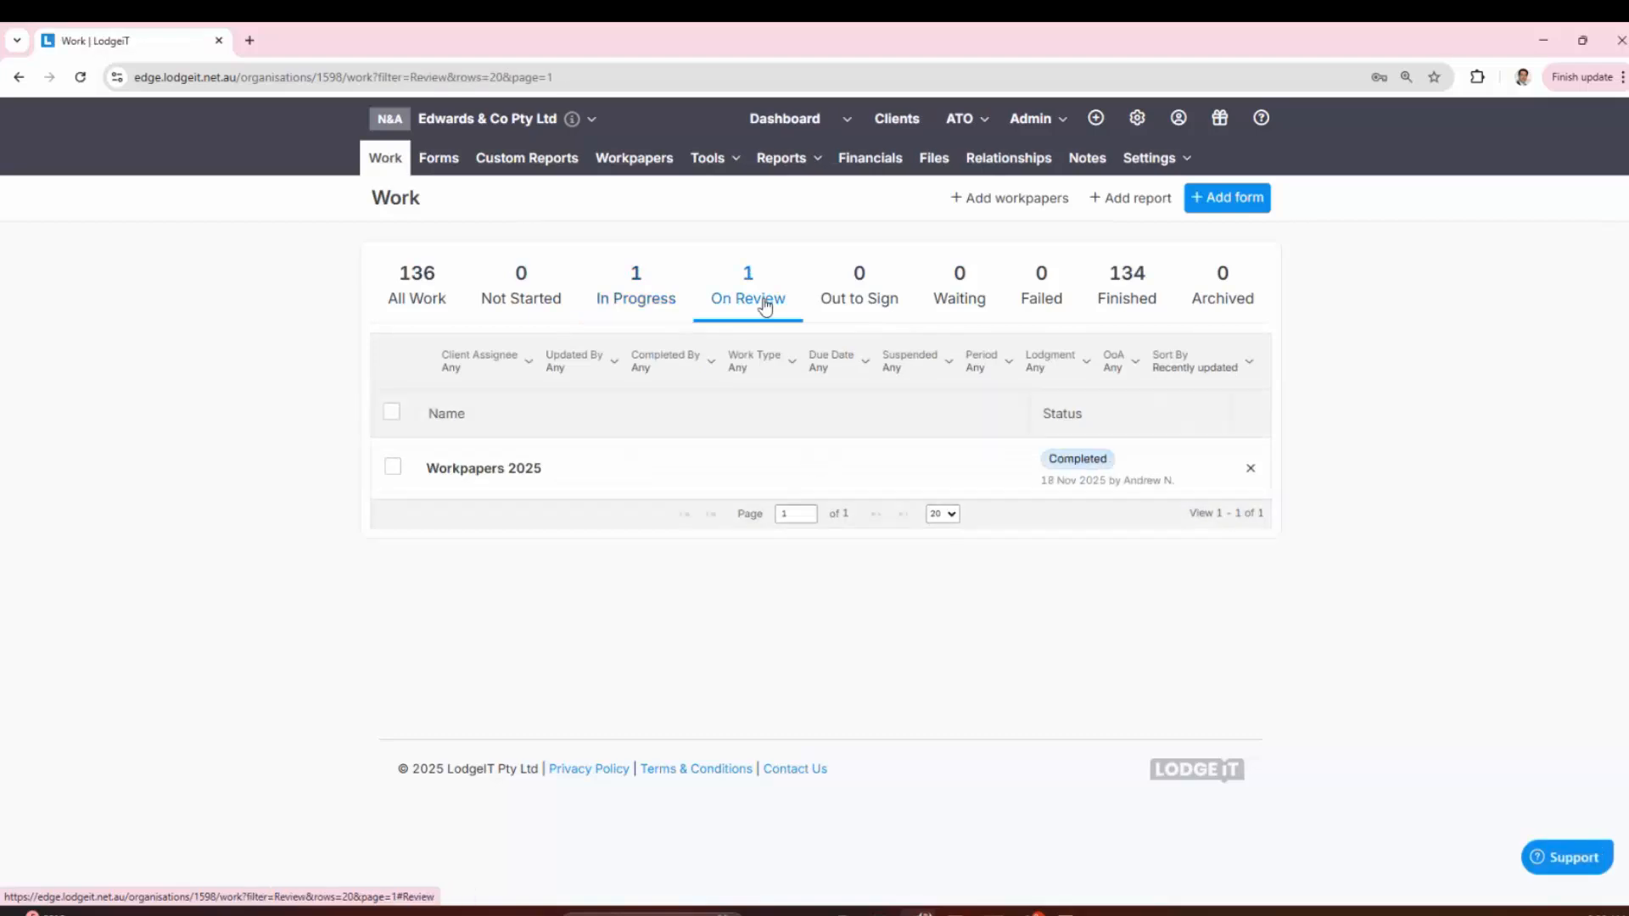
pyautogui.click(499, 472)
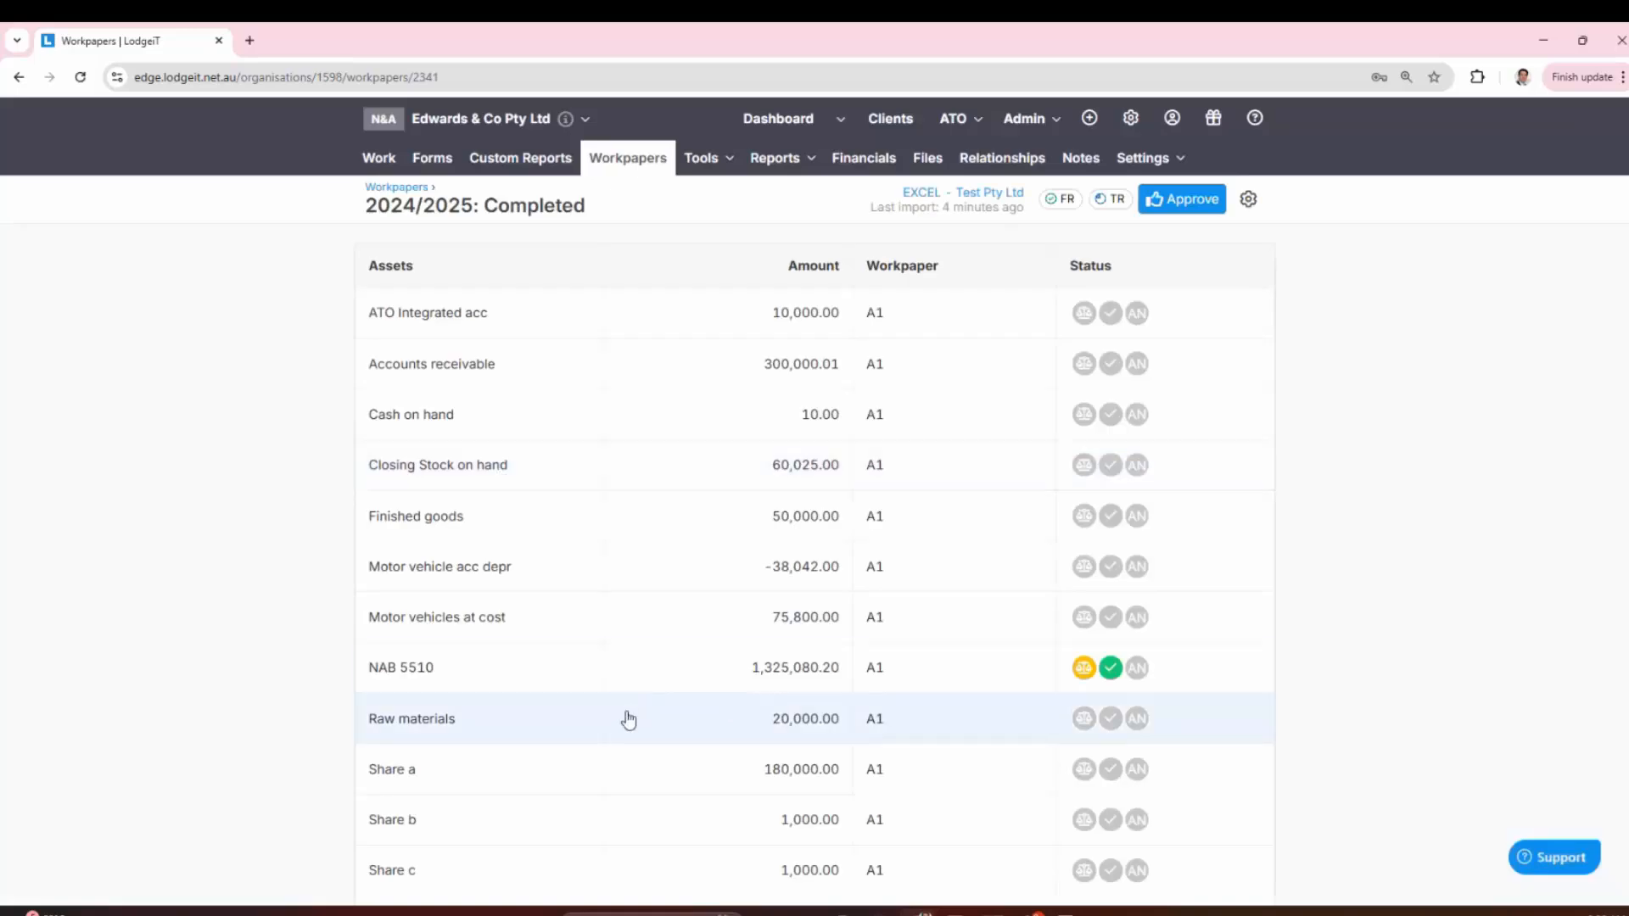
# Step: Review the NAB 5510 workpaper, then return to the 2024/2025 set and approve it
pyautogui.click(632, 687)
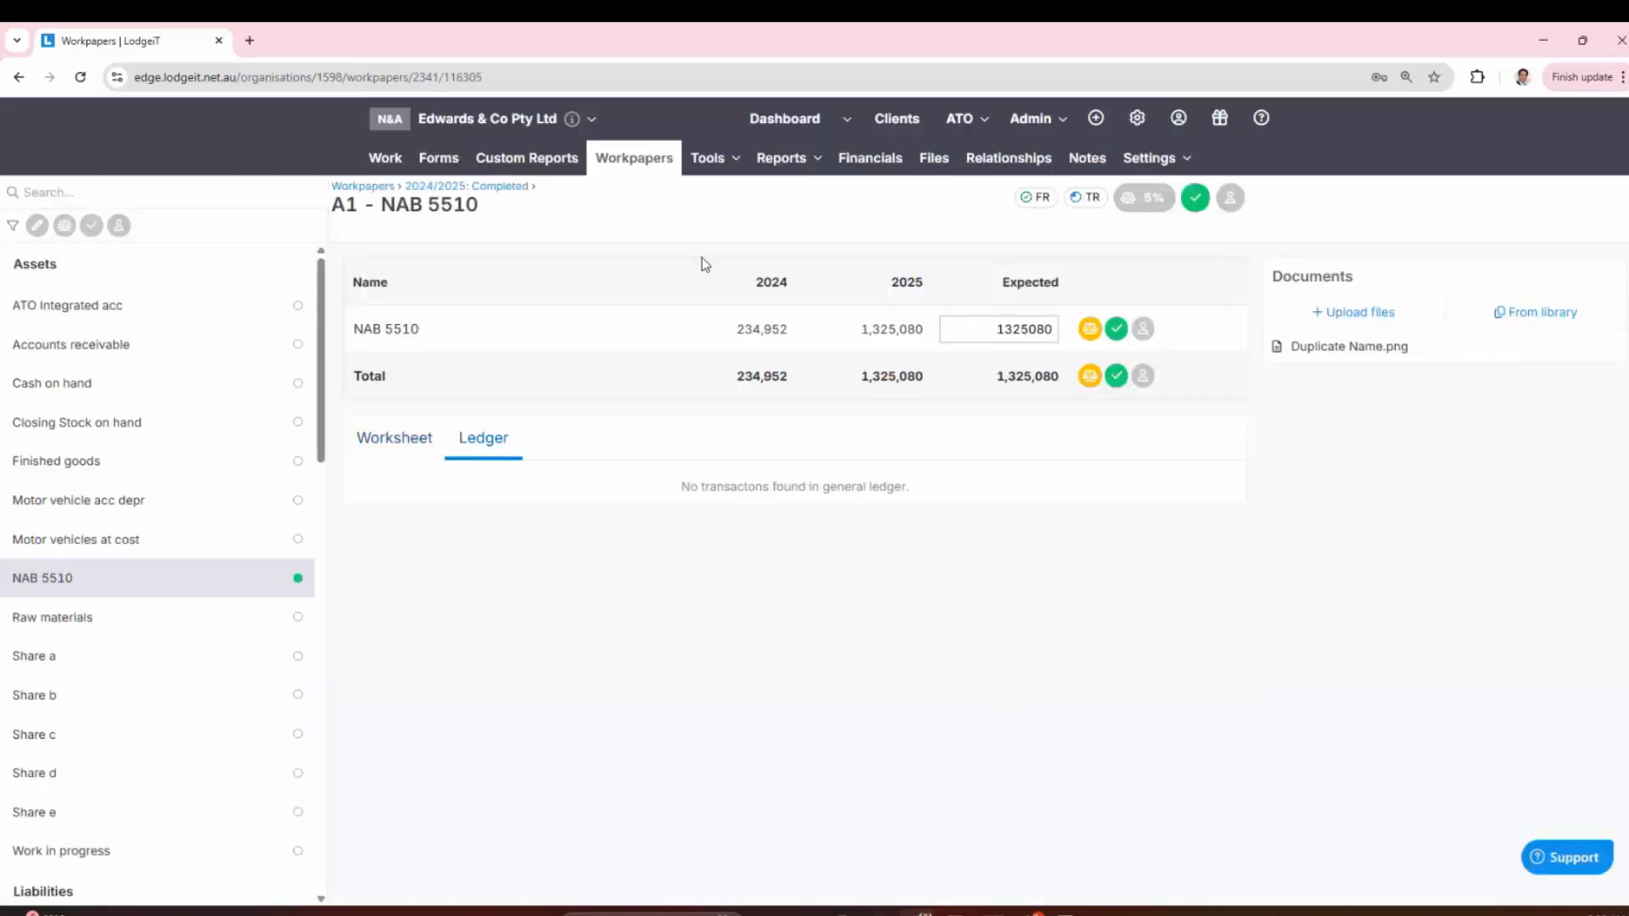
pyautogui.click(479, 187)
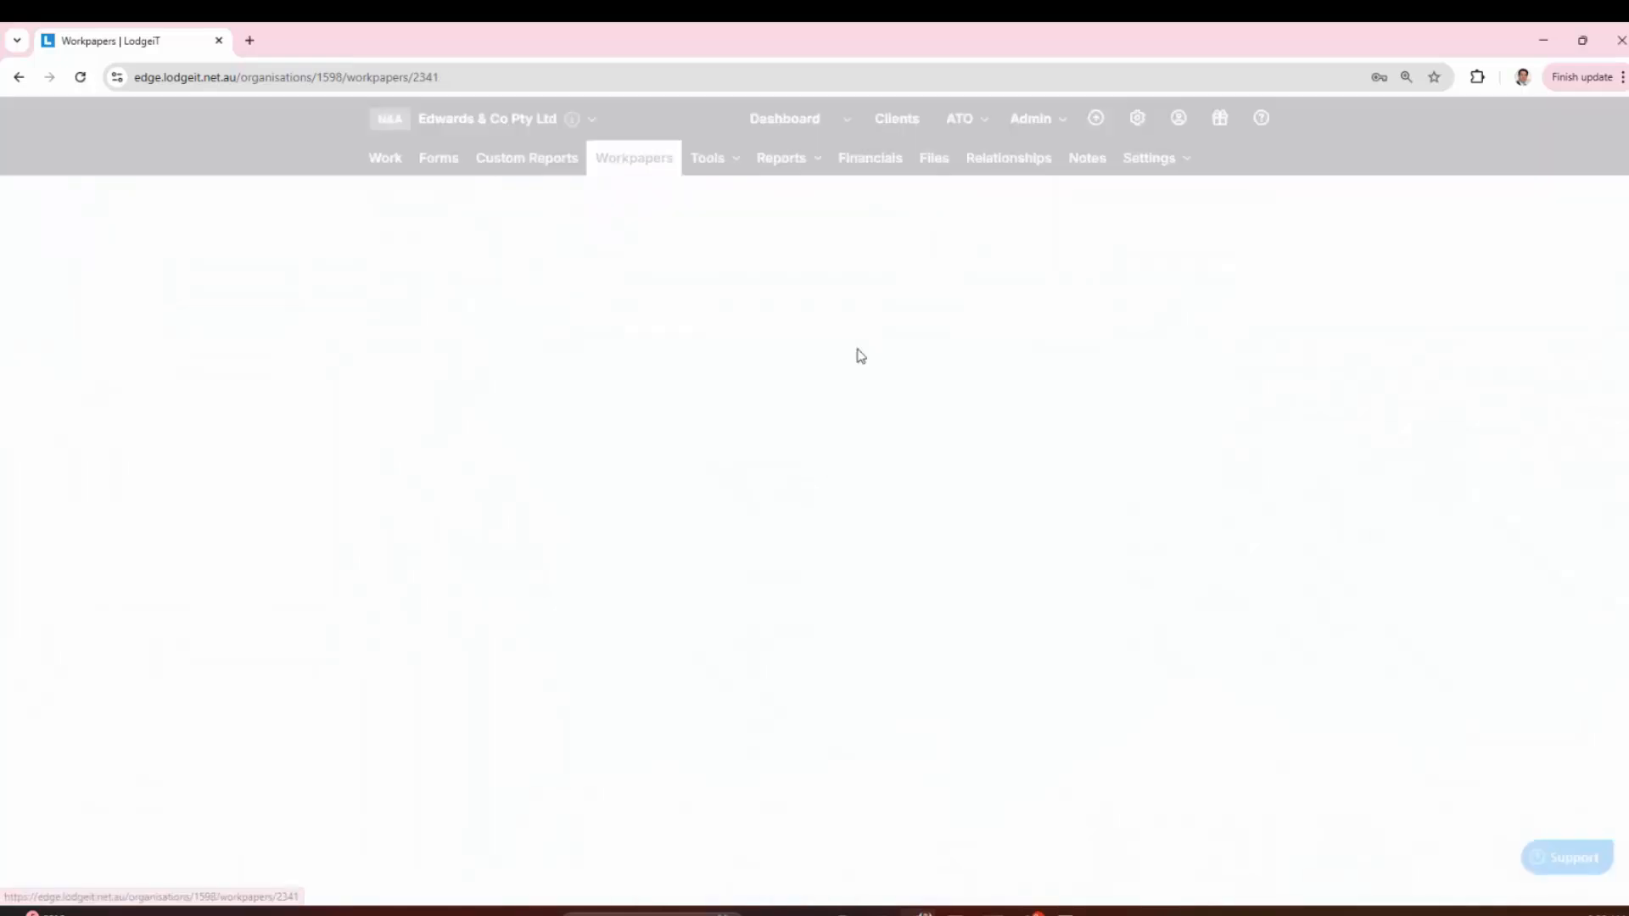
pyautogui.click(1186, 213)
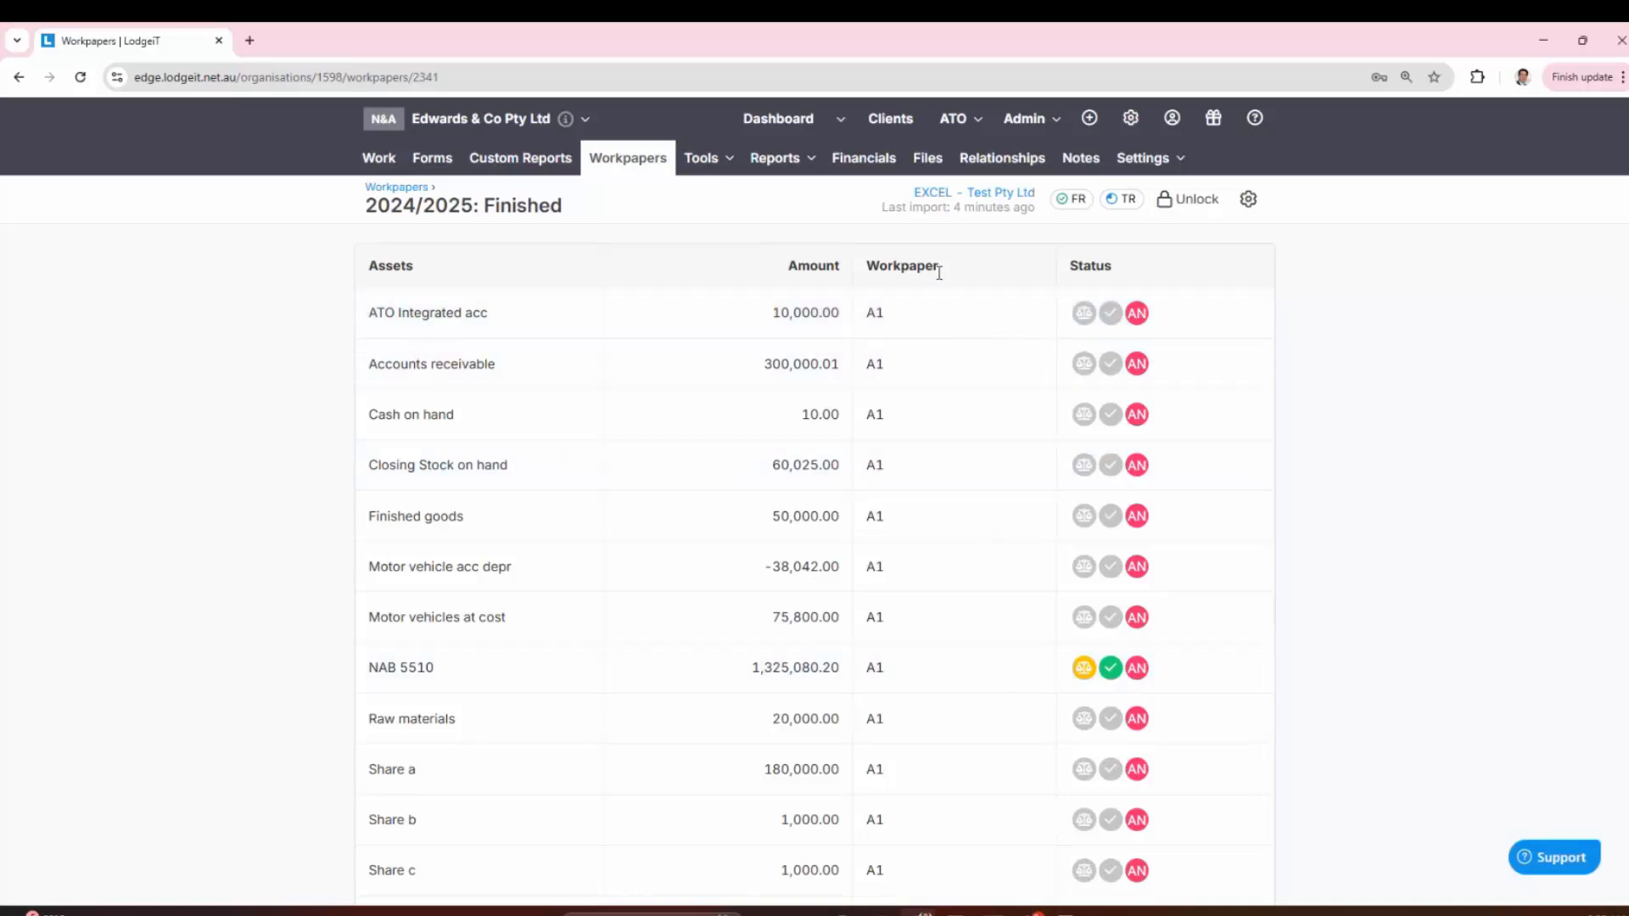
# Step: Look through the client's stored files
pyautogui.click(932, 166)
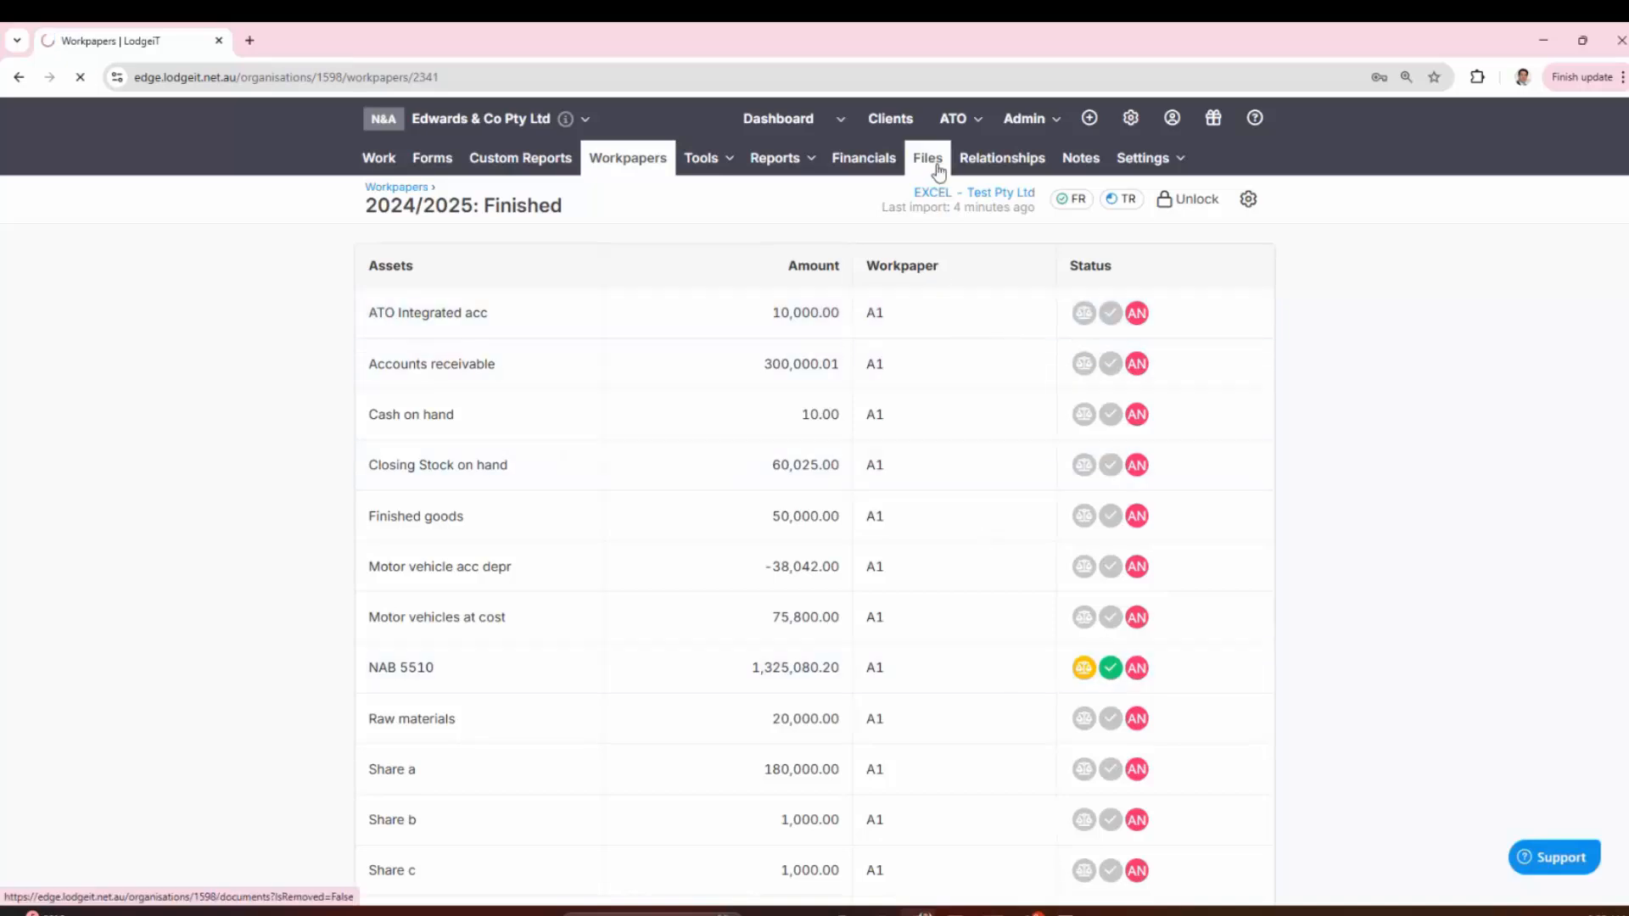
pyautogui.scroll(-5, 994, 575)
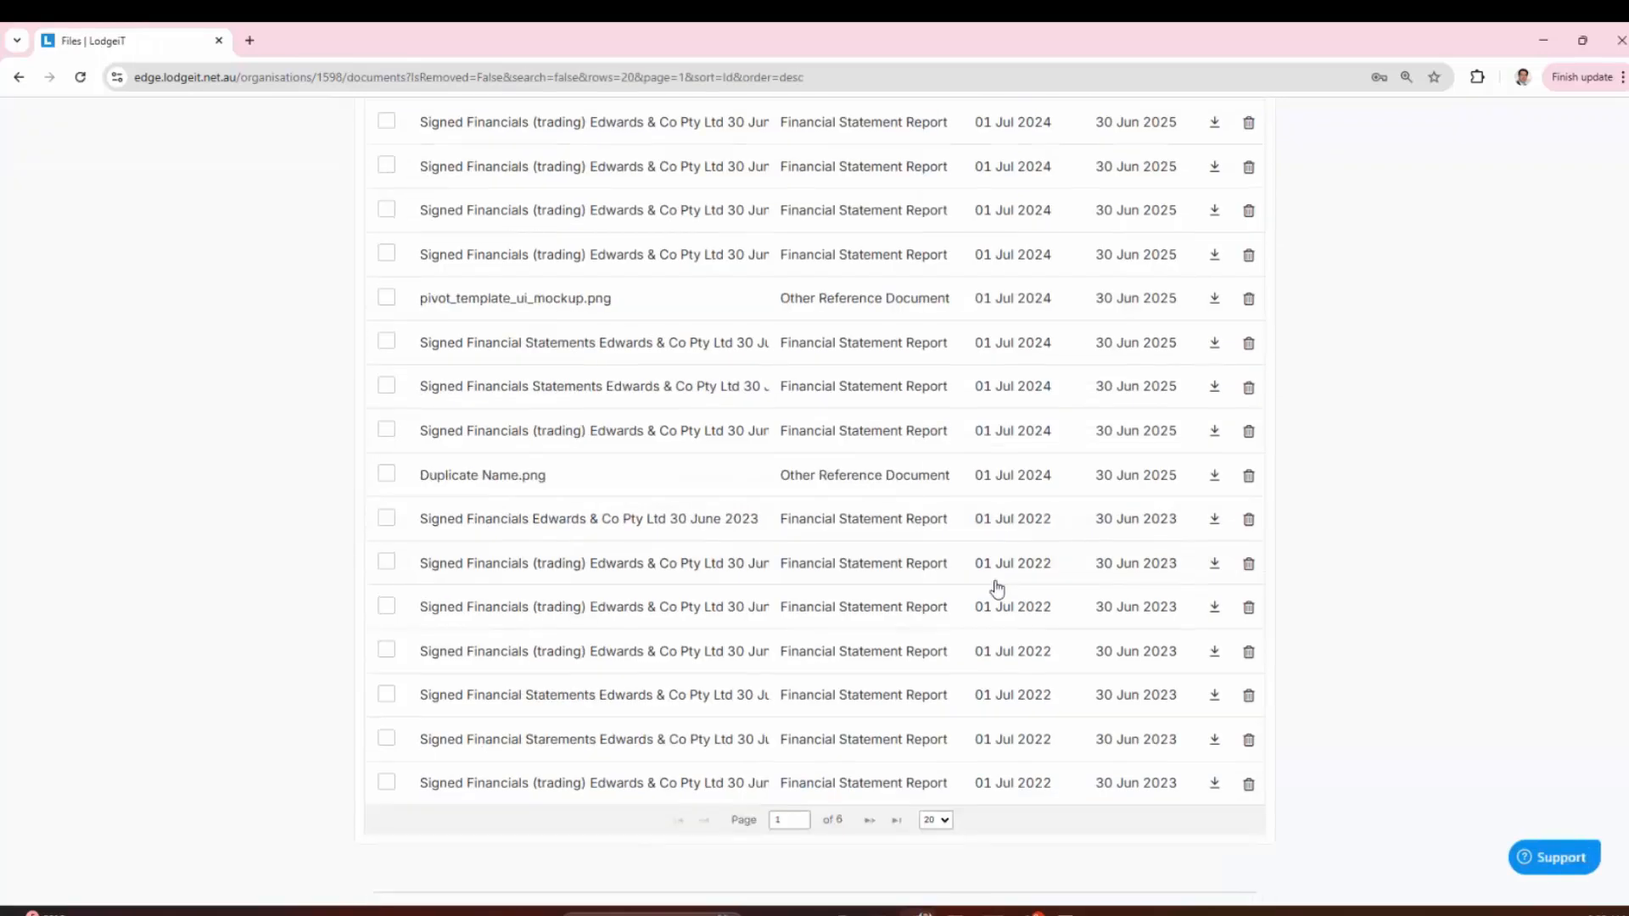
pyautogui.scroll(5, 997, 590)
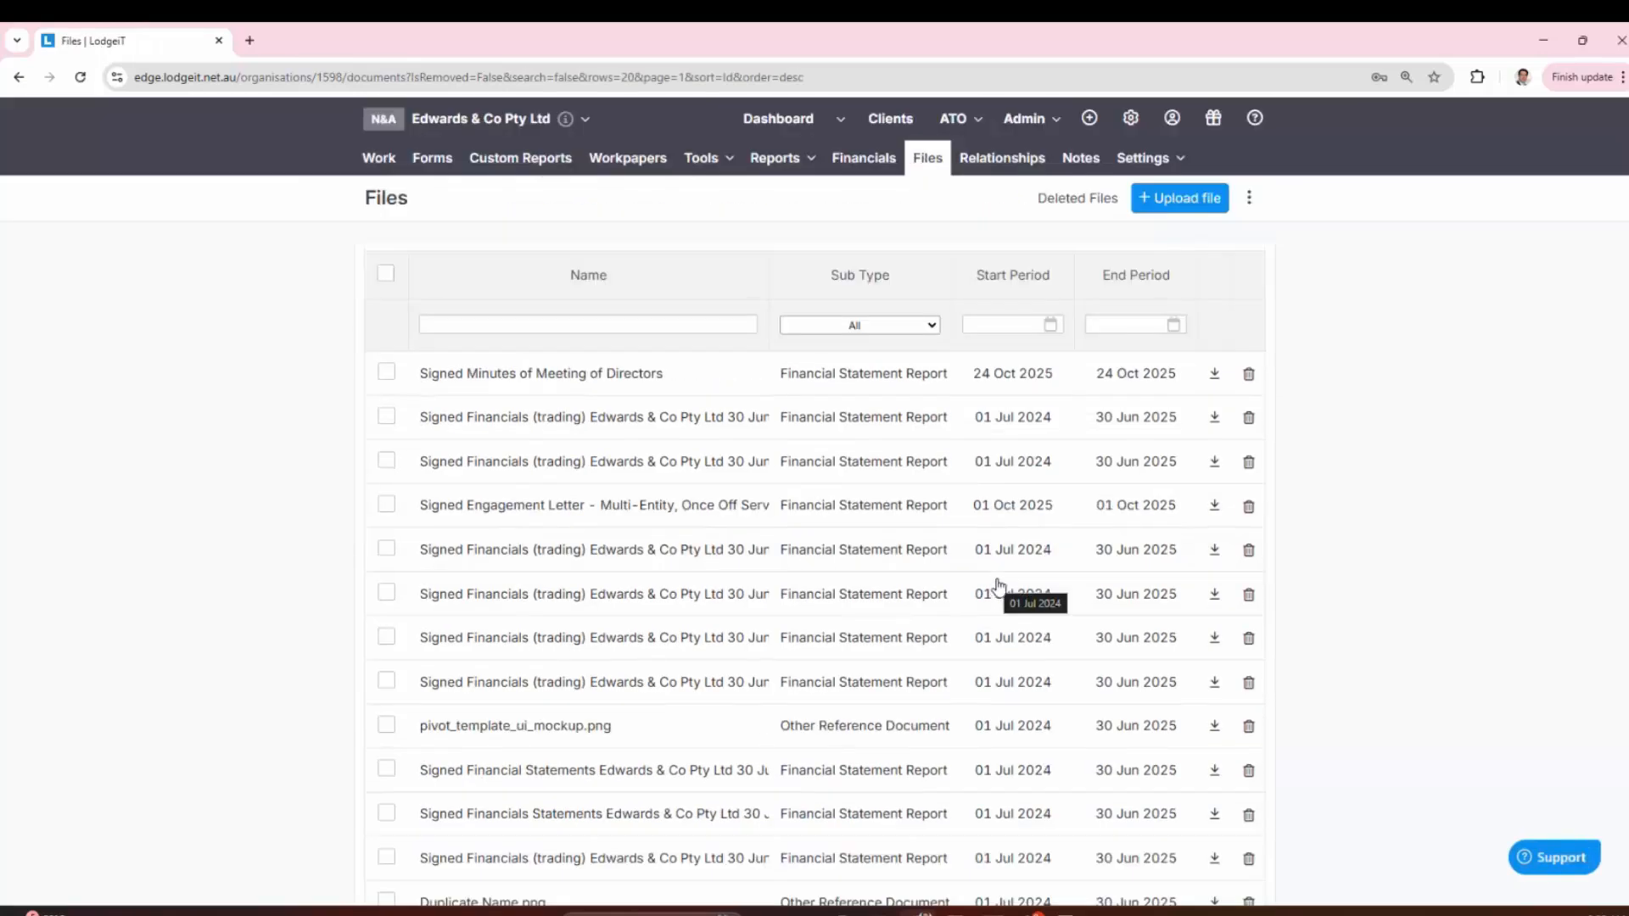
# Step: Start a new document upload for the client and choose the anzic PDF from the Documents folder
pyautogui.click(1171, 207)
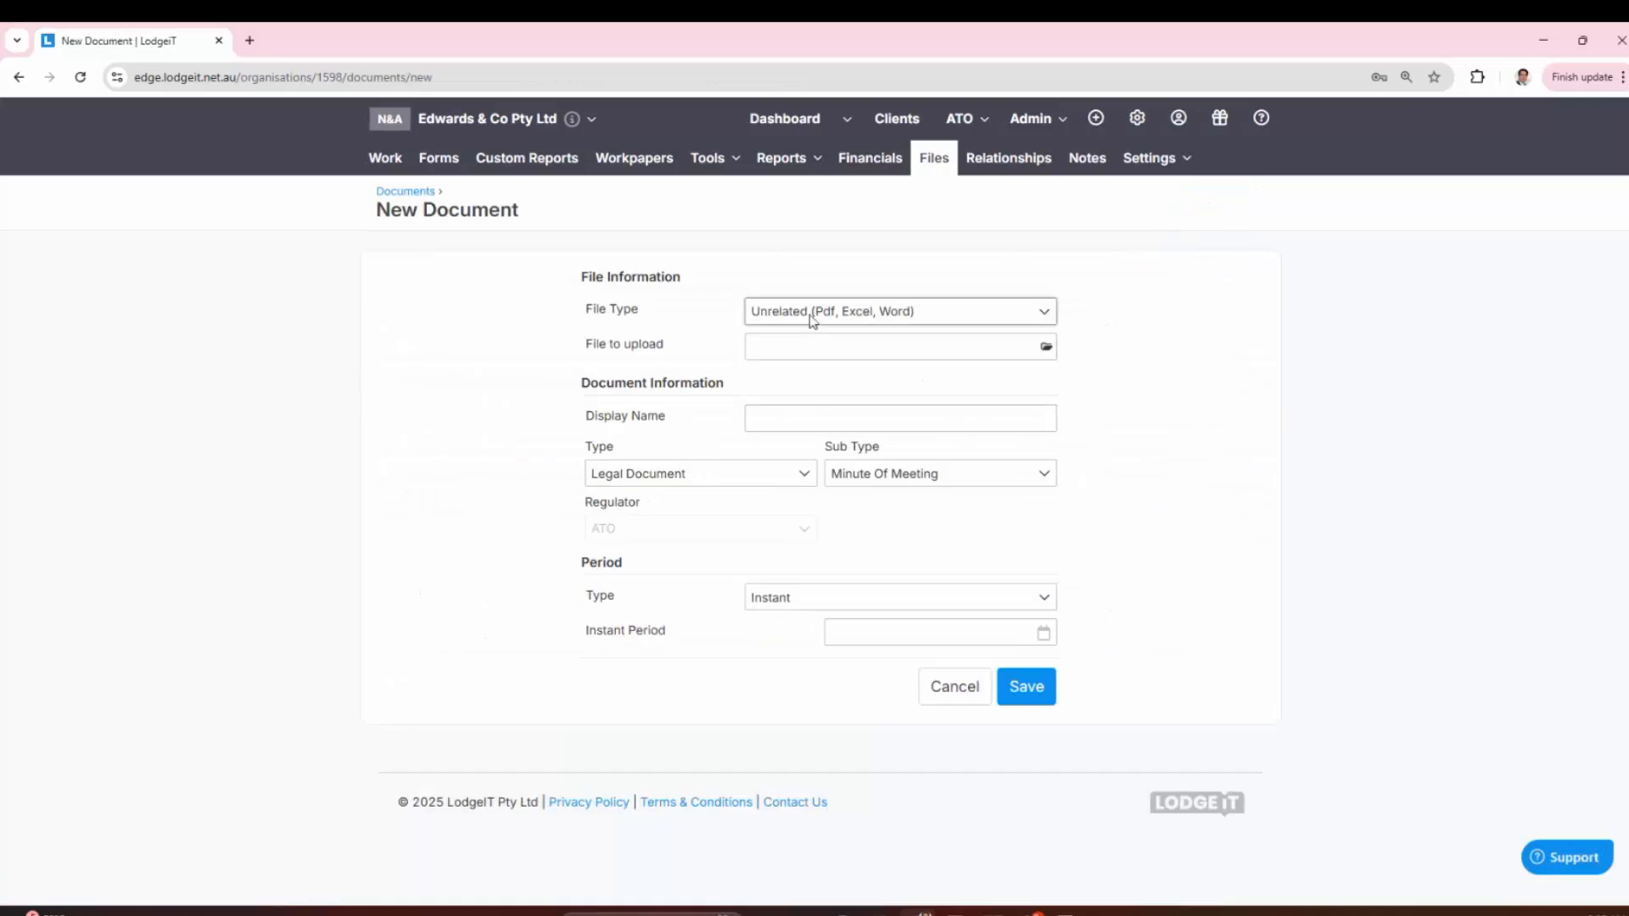
pyautogui.click(840, 355)
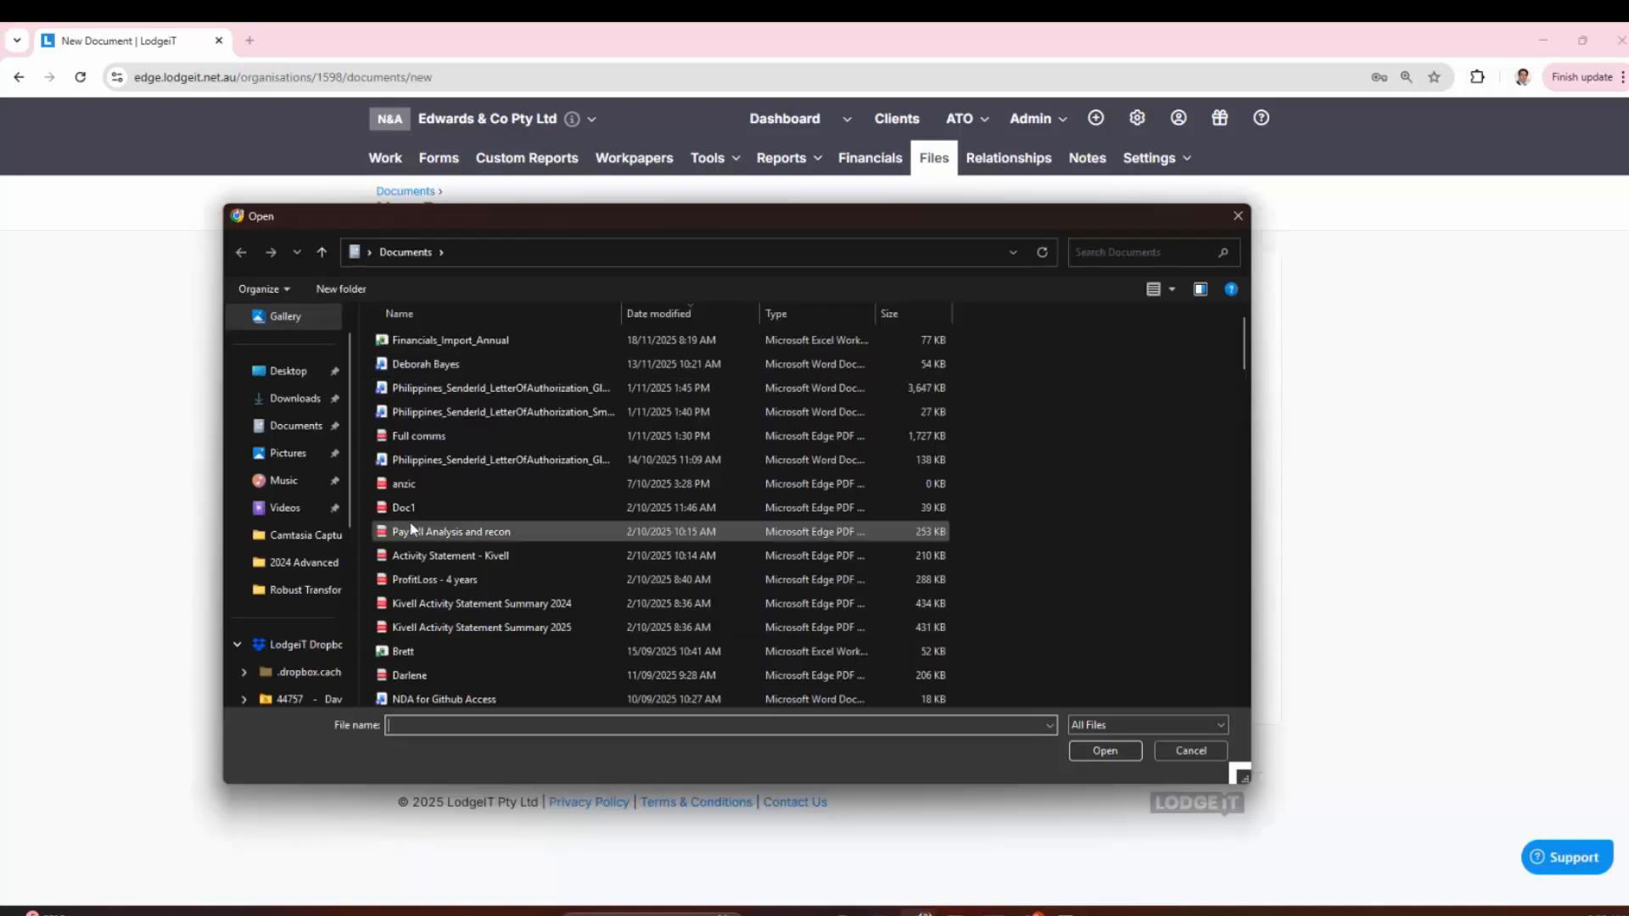
pyautogui.click(404, 484)
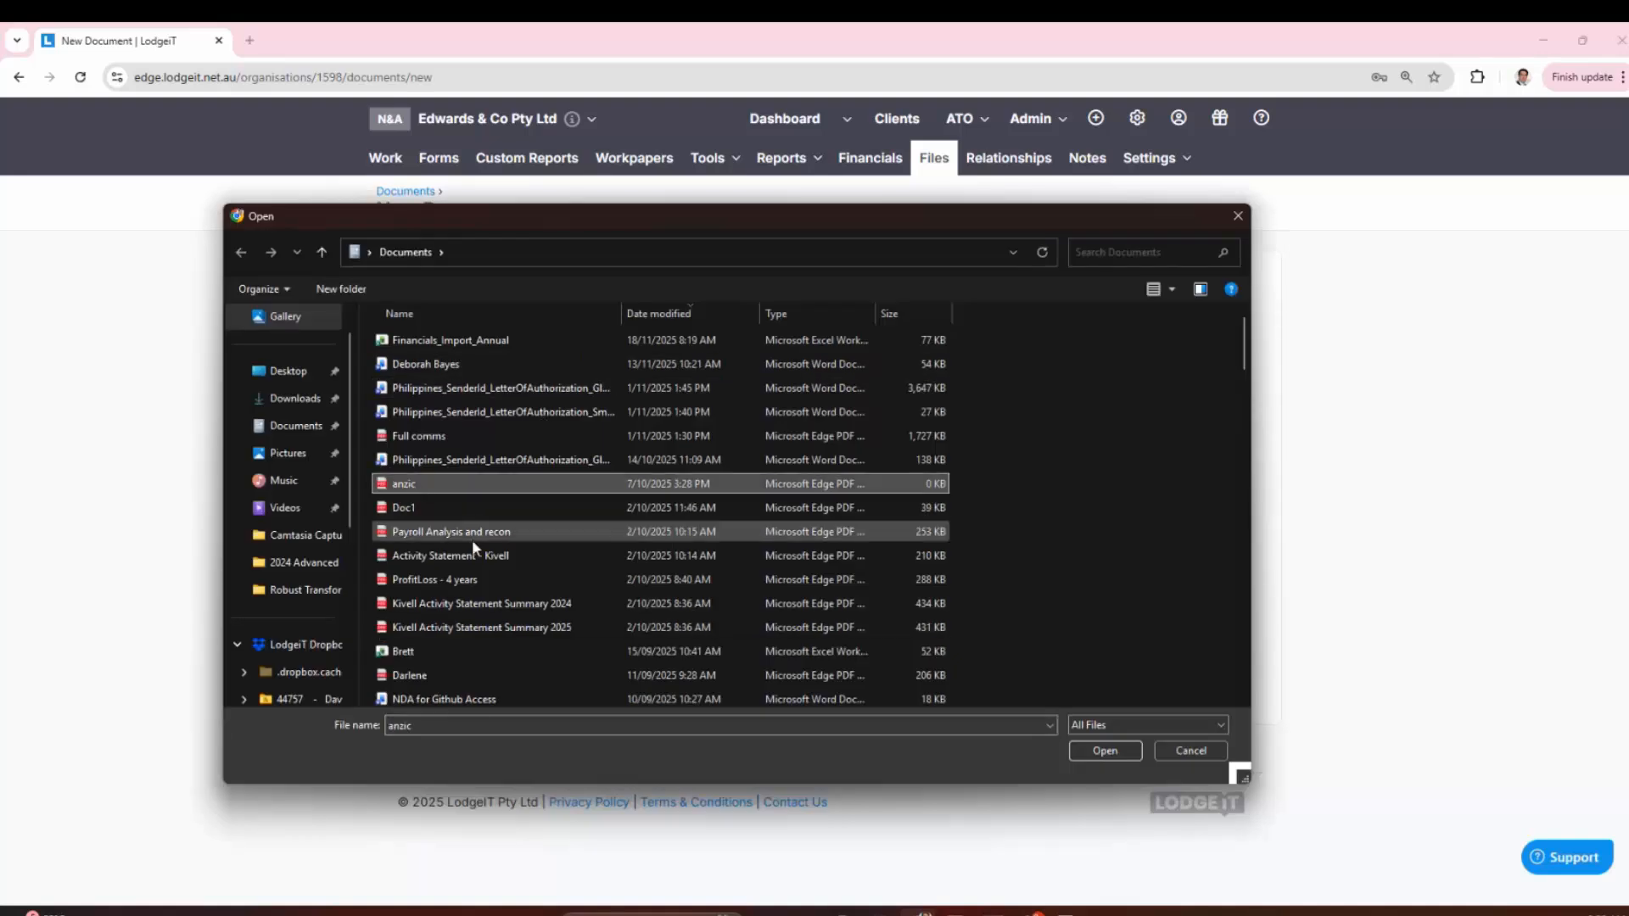
pyautogui.click(1105, 750)
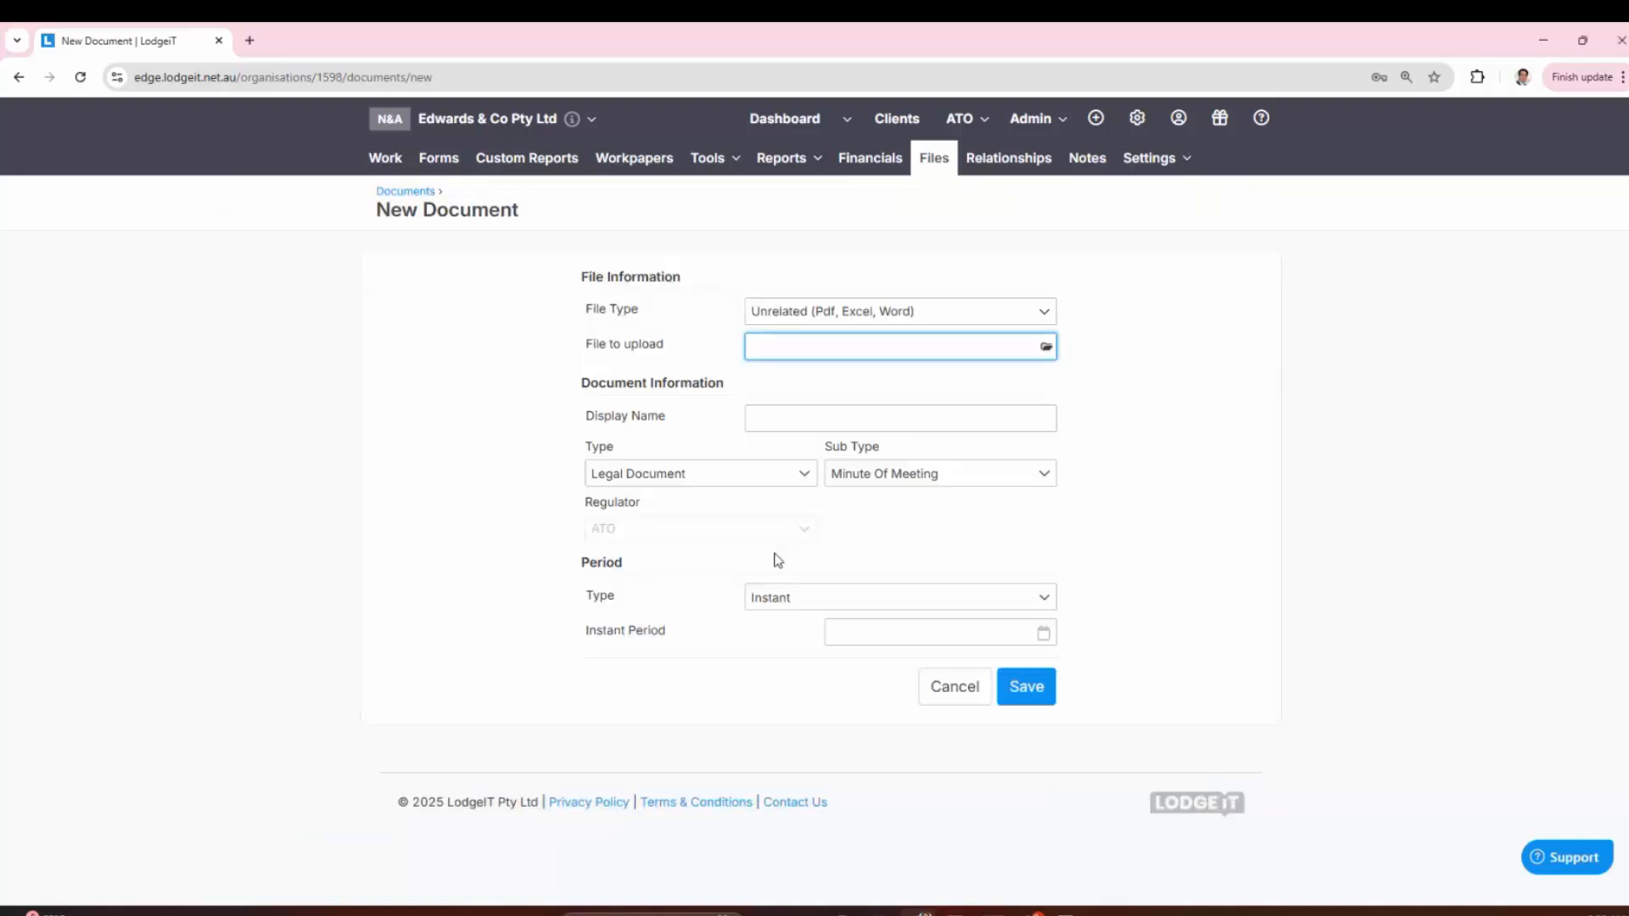
# Step: Classify the document as a Legal Document with the Instant period type and an instant period of 18/11/2025
pyautogui.click(678, 482)
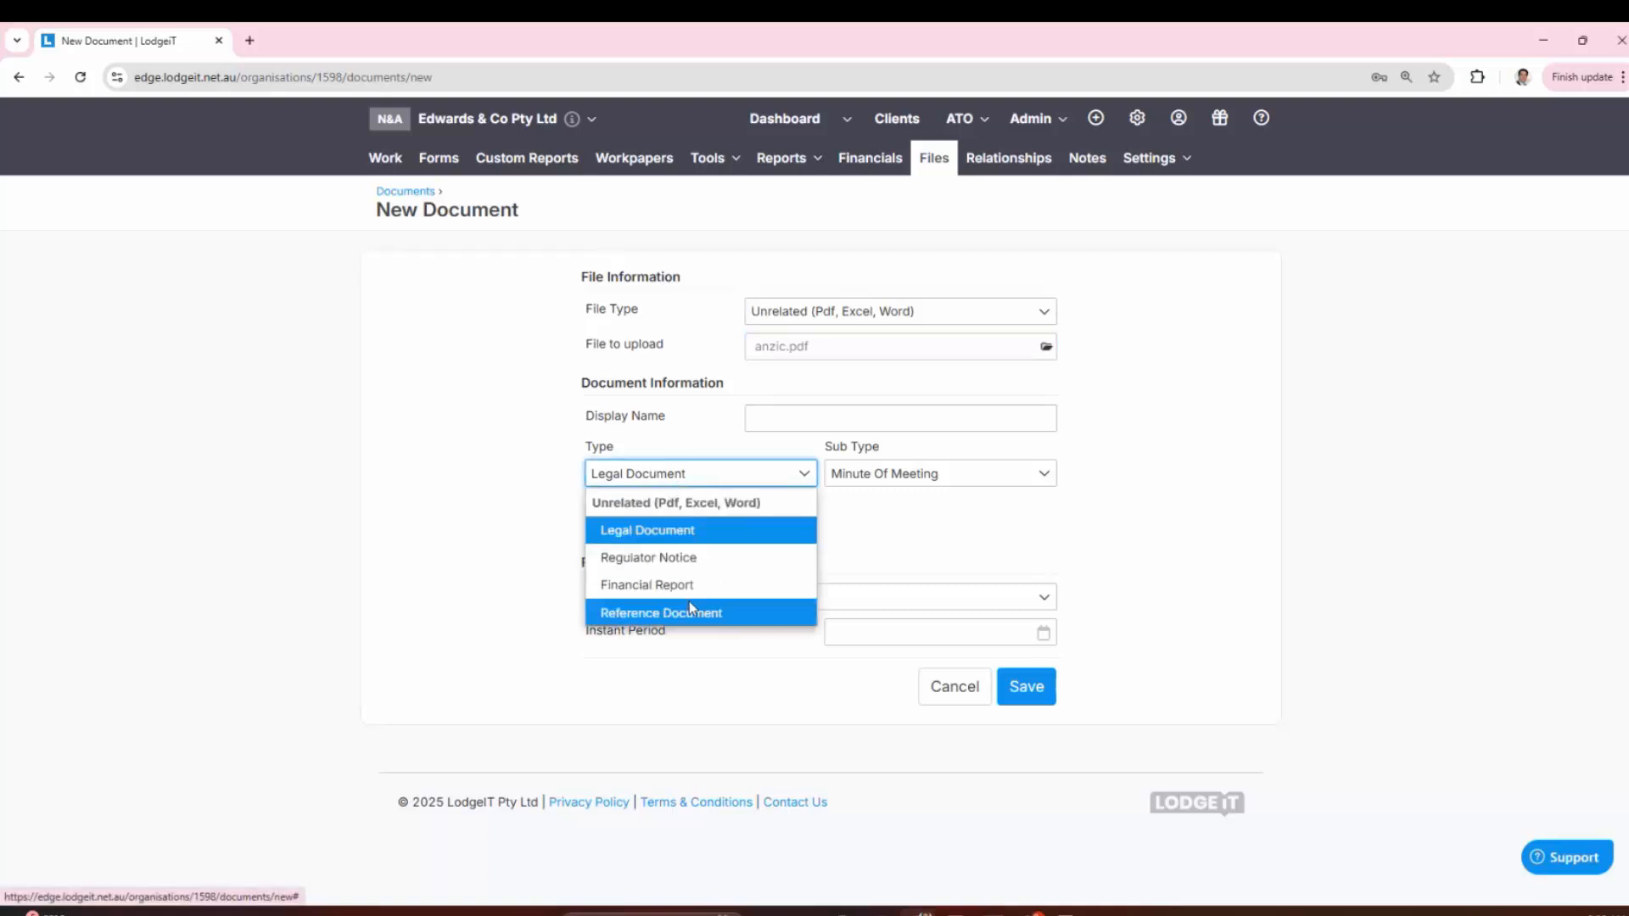
pyautogui.click(687, 531)
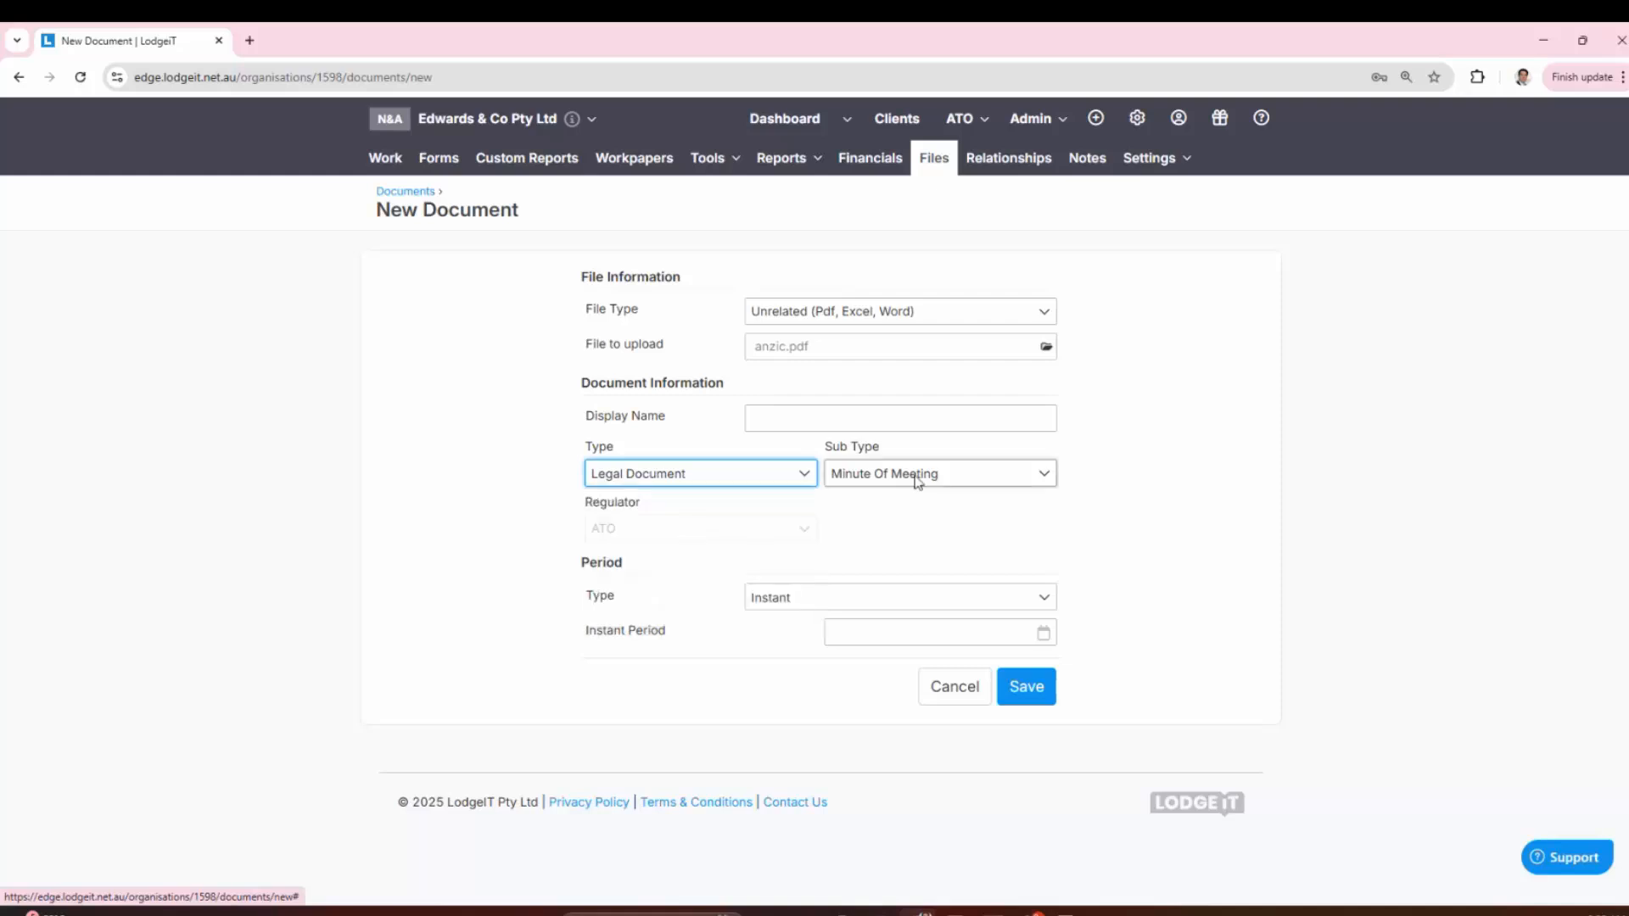
pyautogui.click(815, 606)
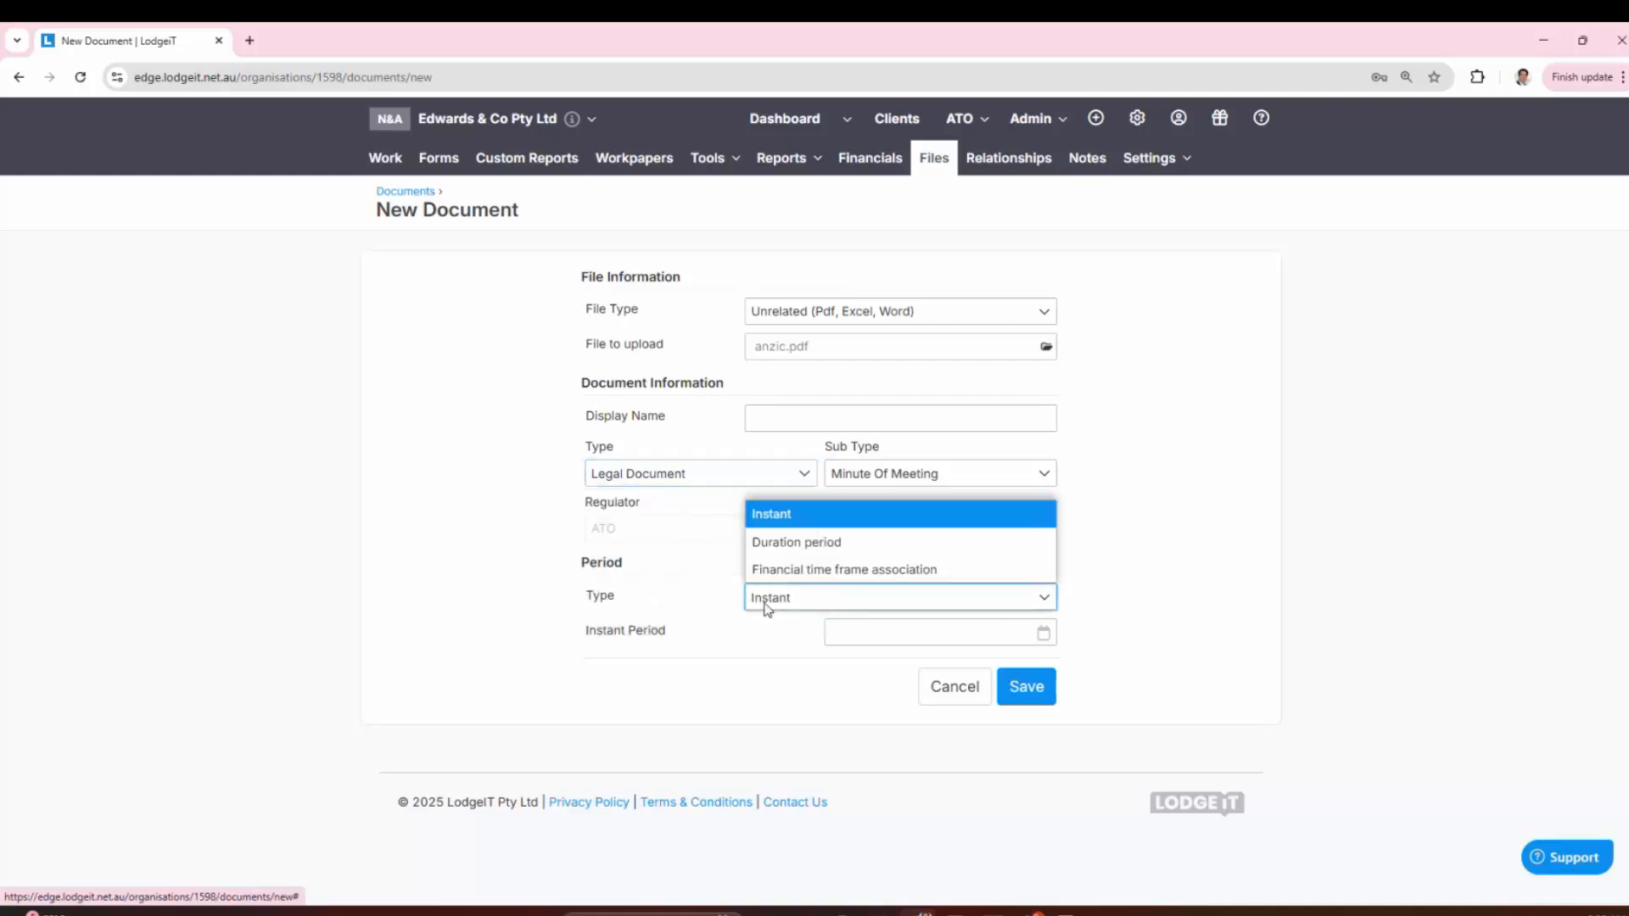
pyautogui.click(772, 513)
pyautogui.click(854, 639)
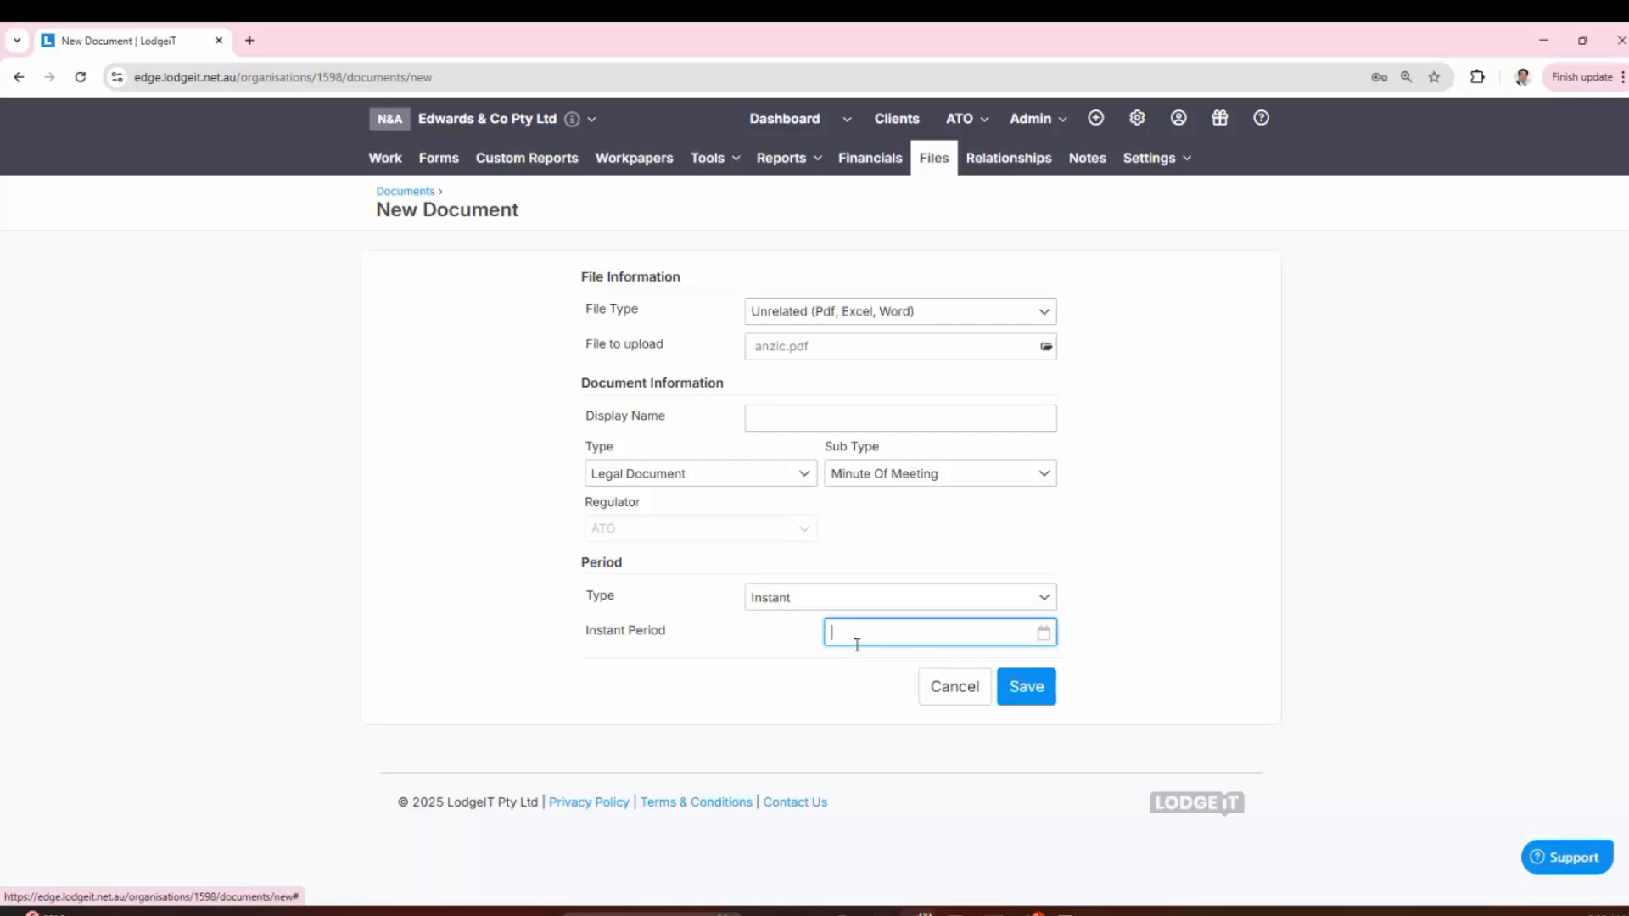
pyautogui.click(922, 541)
pyautogui.click(858, 755)
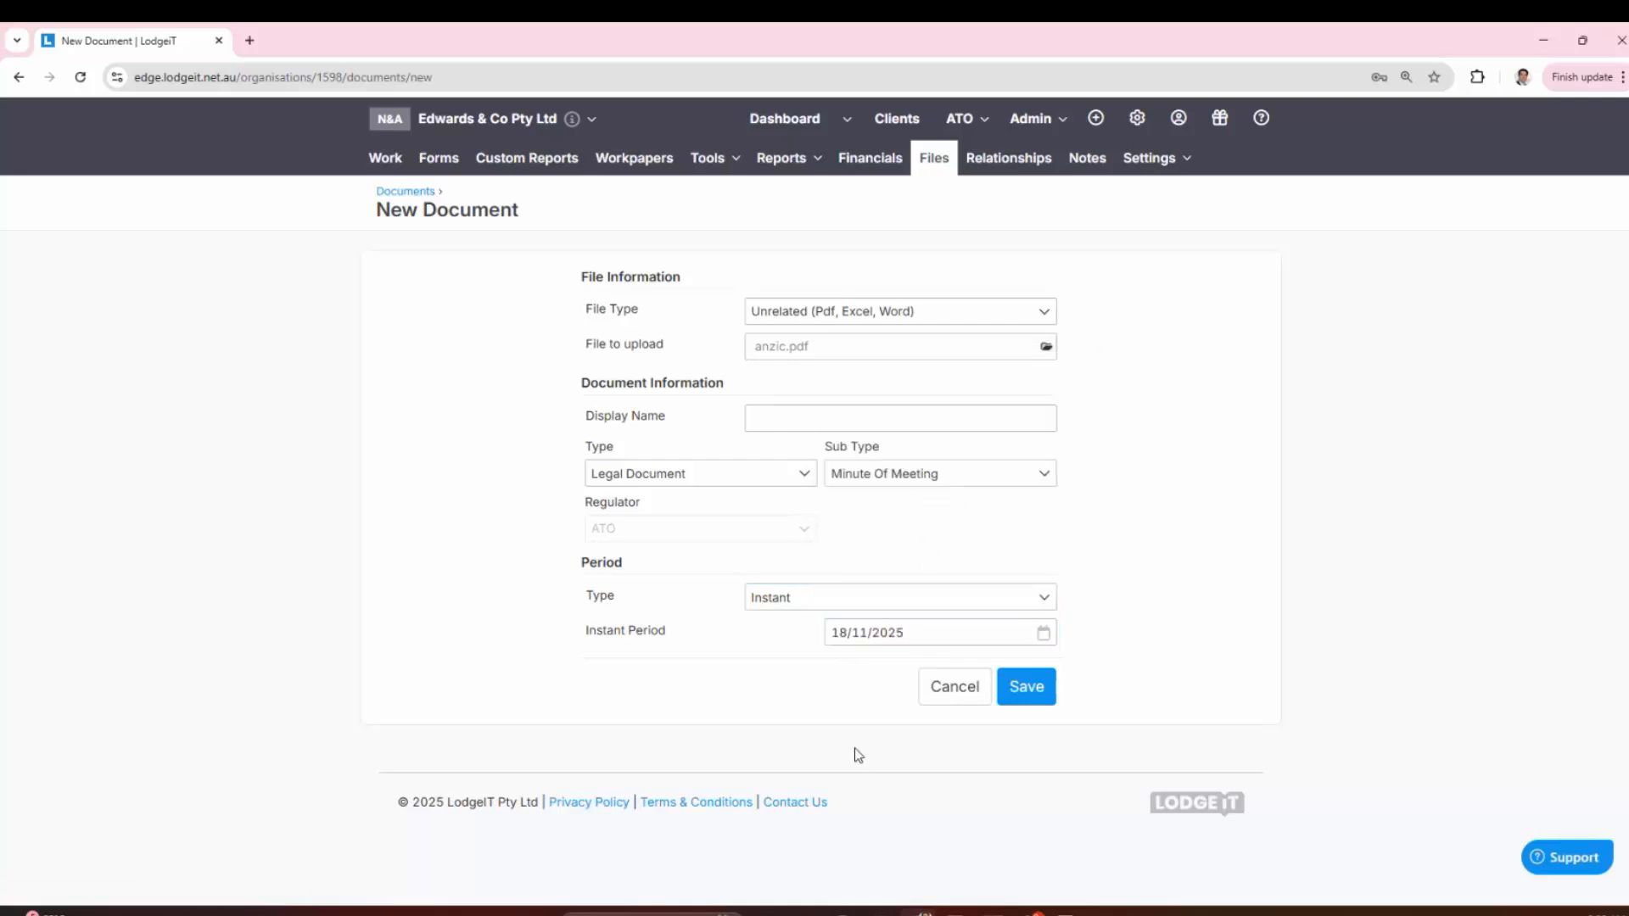
# Step: Set the document type to Financial Report and the sub type to Financial Statement Report
pyautogui.click(668, 473)
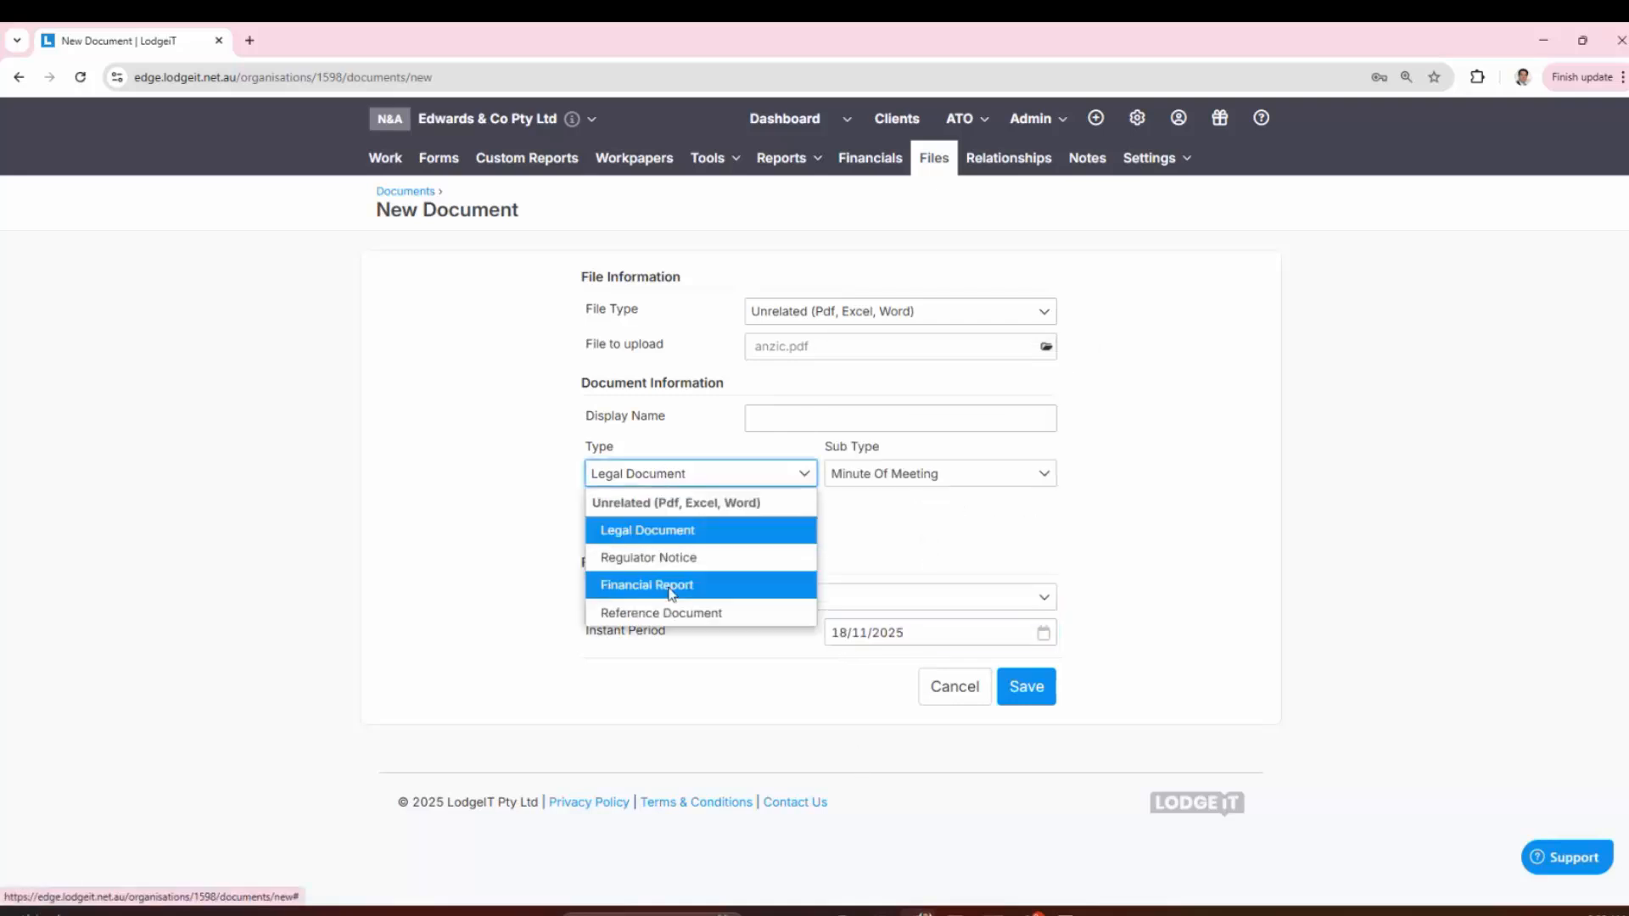
pyautogui.click(669, 586)
pyautogui.click(884, 474)
pyautogui.scroll(-3, 916, 726)
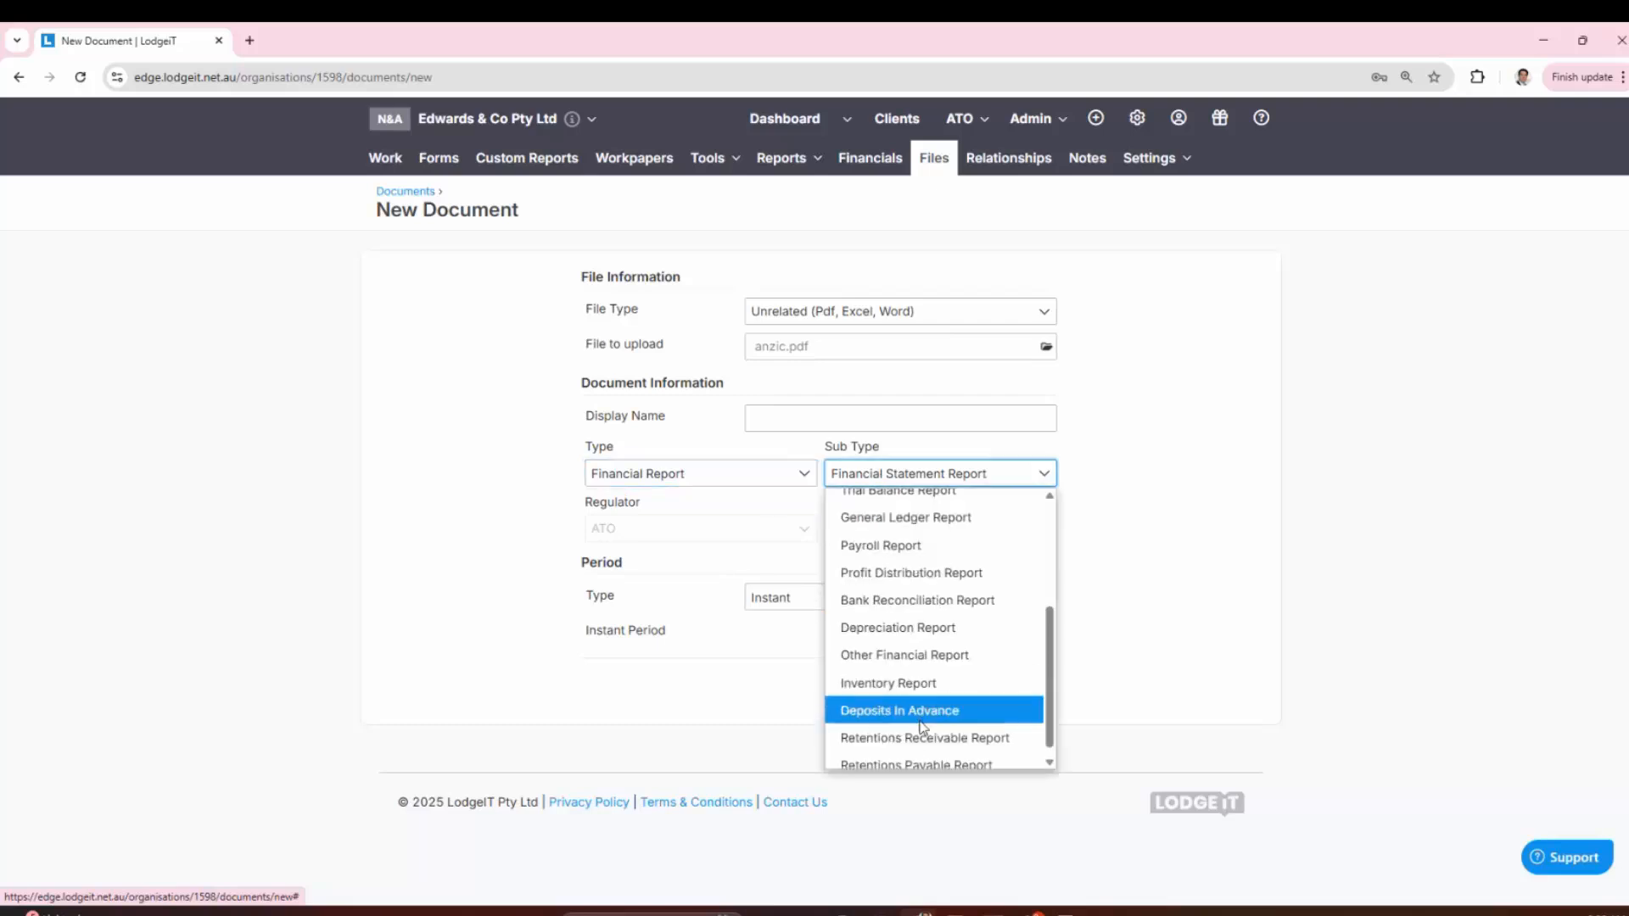
pyautogui.scroll(3, 920, 723)
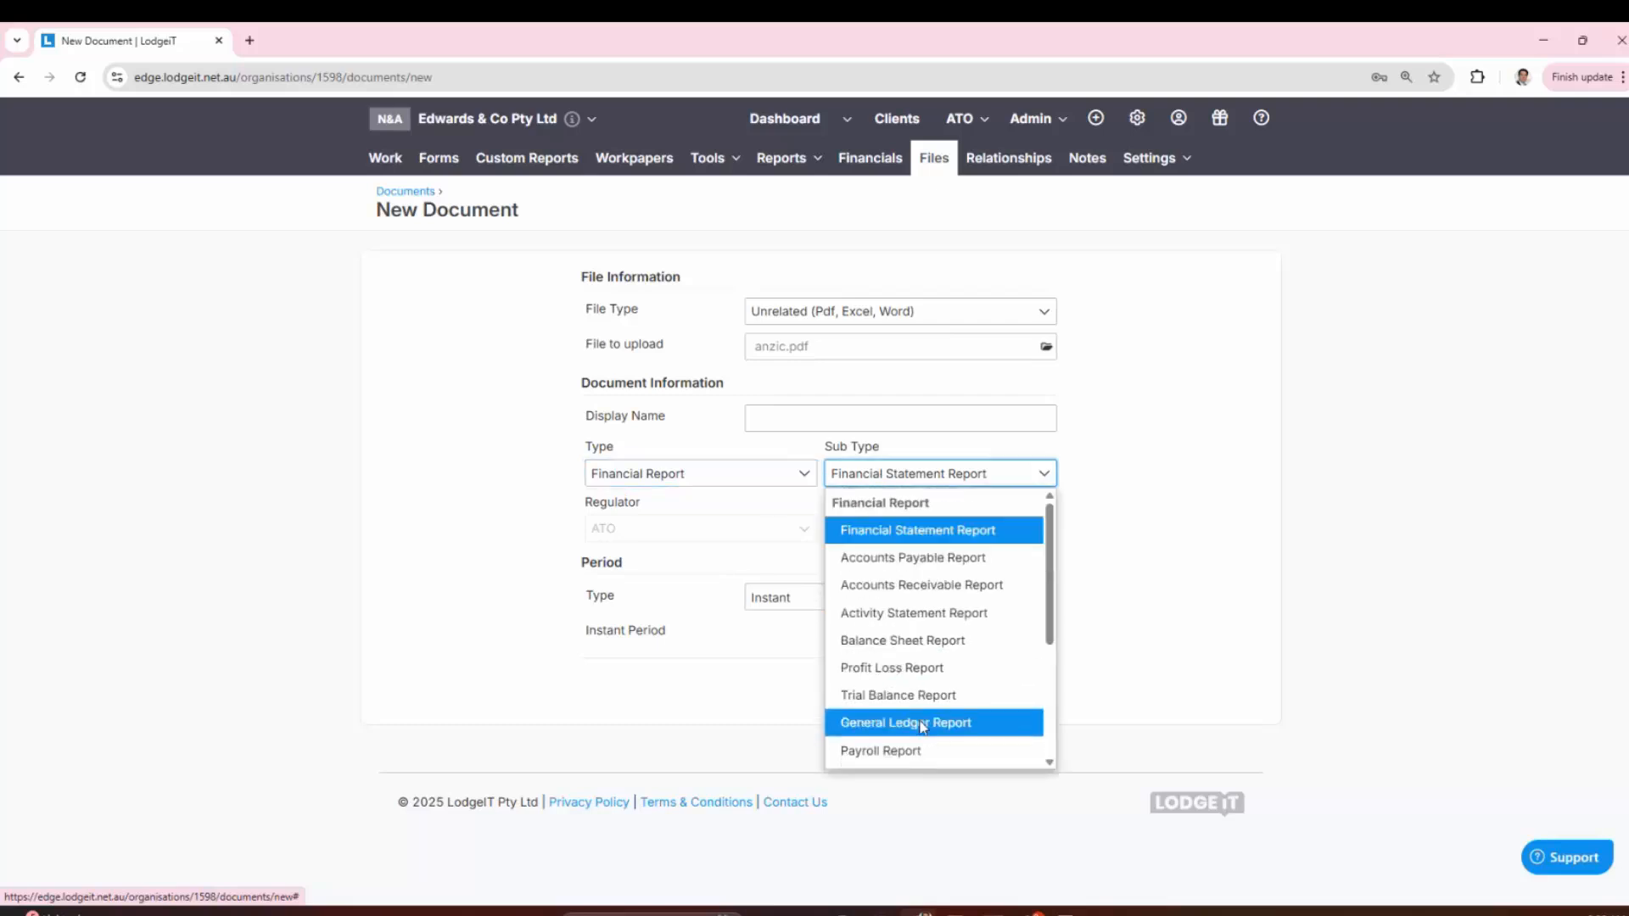
pyautogui.click(904, 532)
# Step: Associate the document with the financial time frame 2024 - 2025, period July - June, and save it
pyautogui.click(770, 600)
pyautogui.click(772, 584)
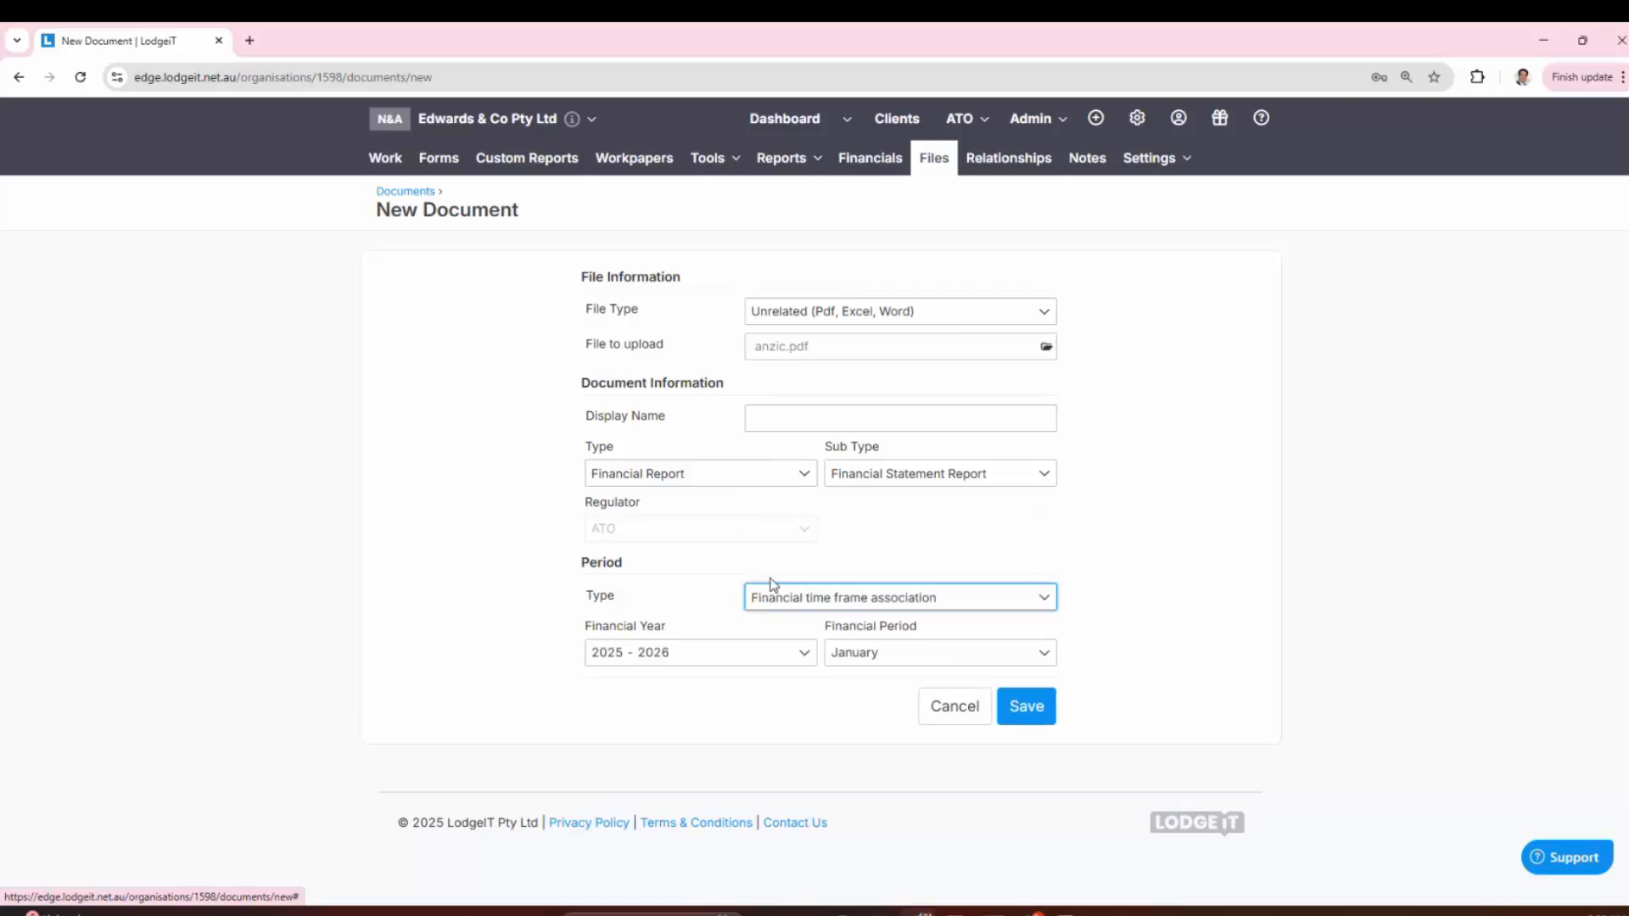
pyautogui.click(630, 658)
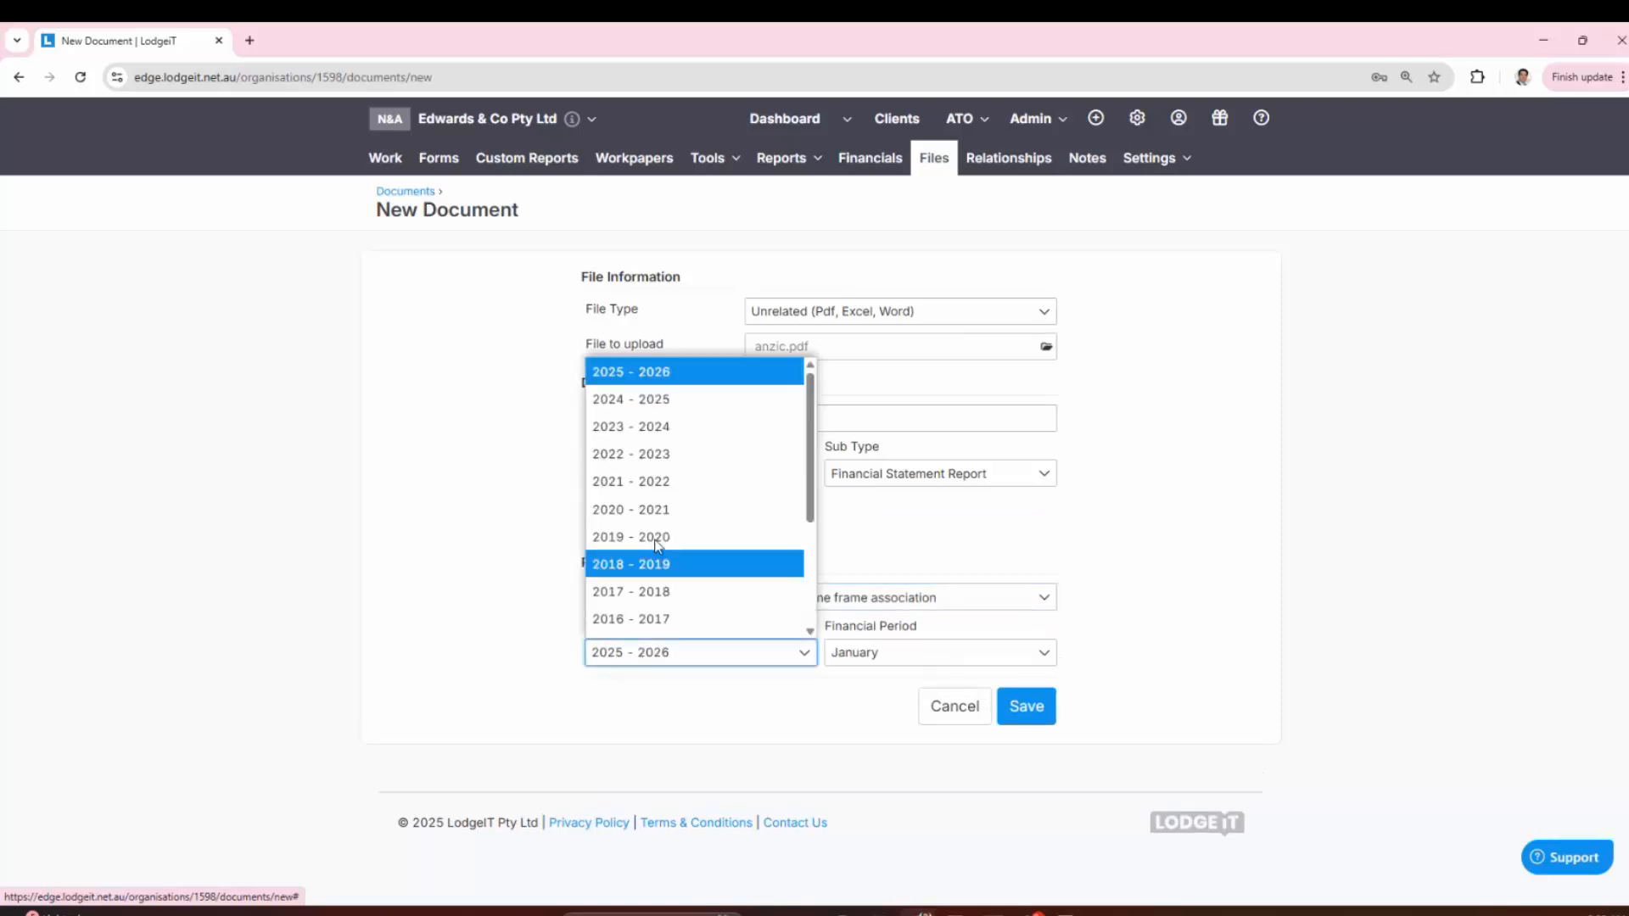
pyautogui.click(660, 395)
pyautogui.click(936, 665)
pyautogui.scroll(-2, 908, 594)
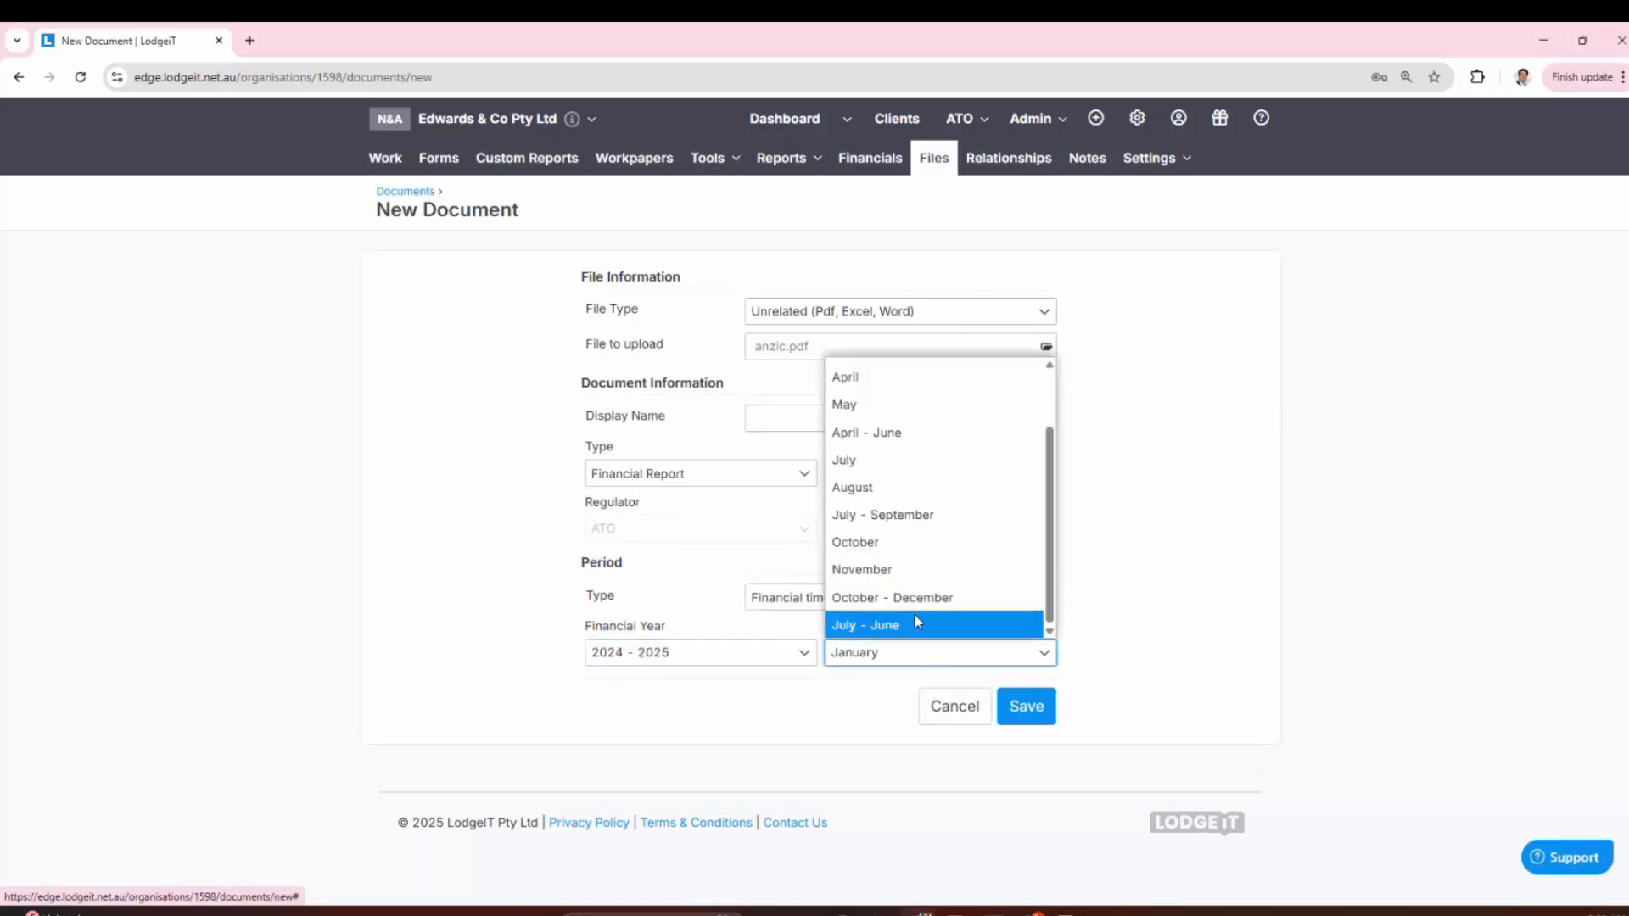
pyautogui.click(915, 614)
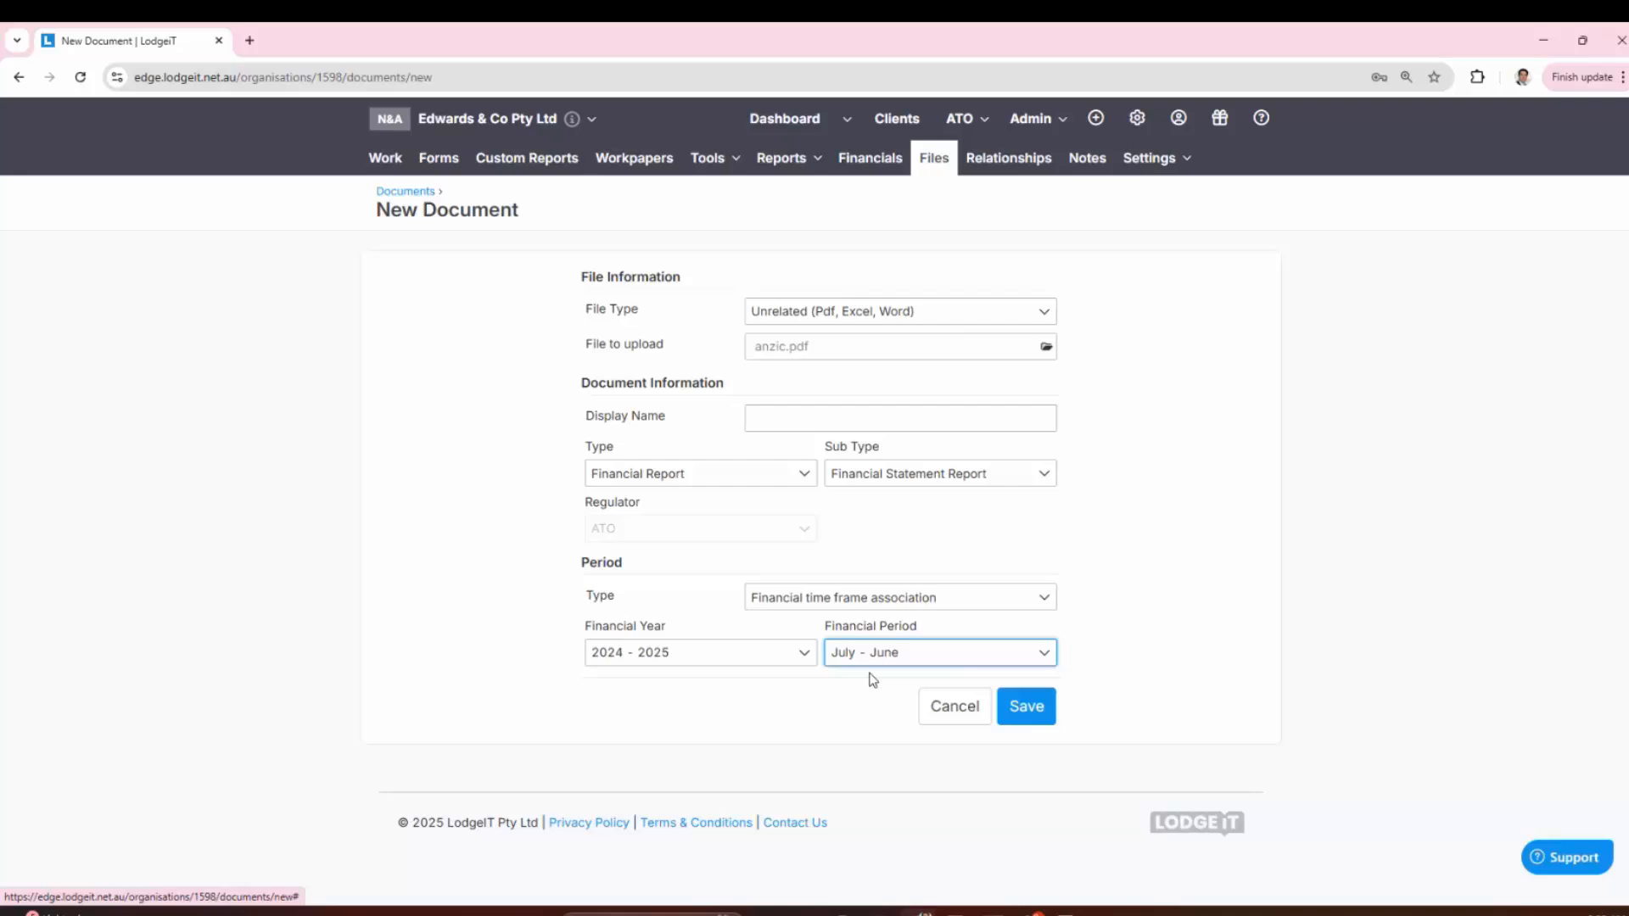
pyautogui.click(1026, 709)
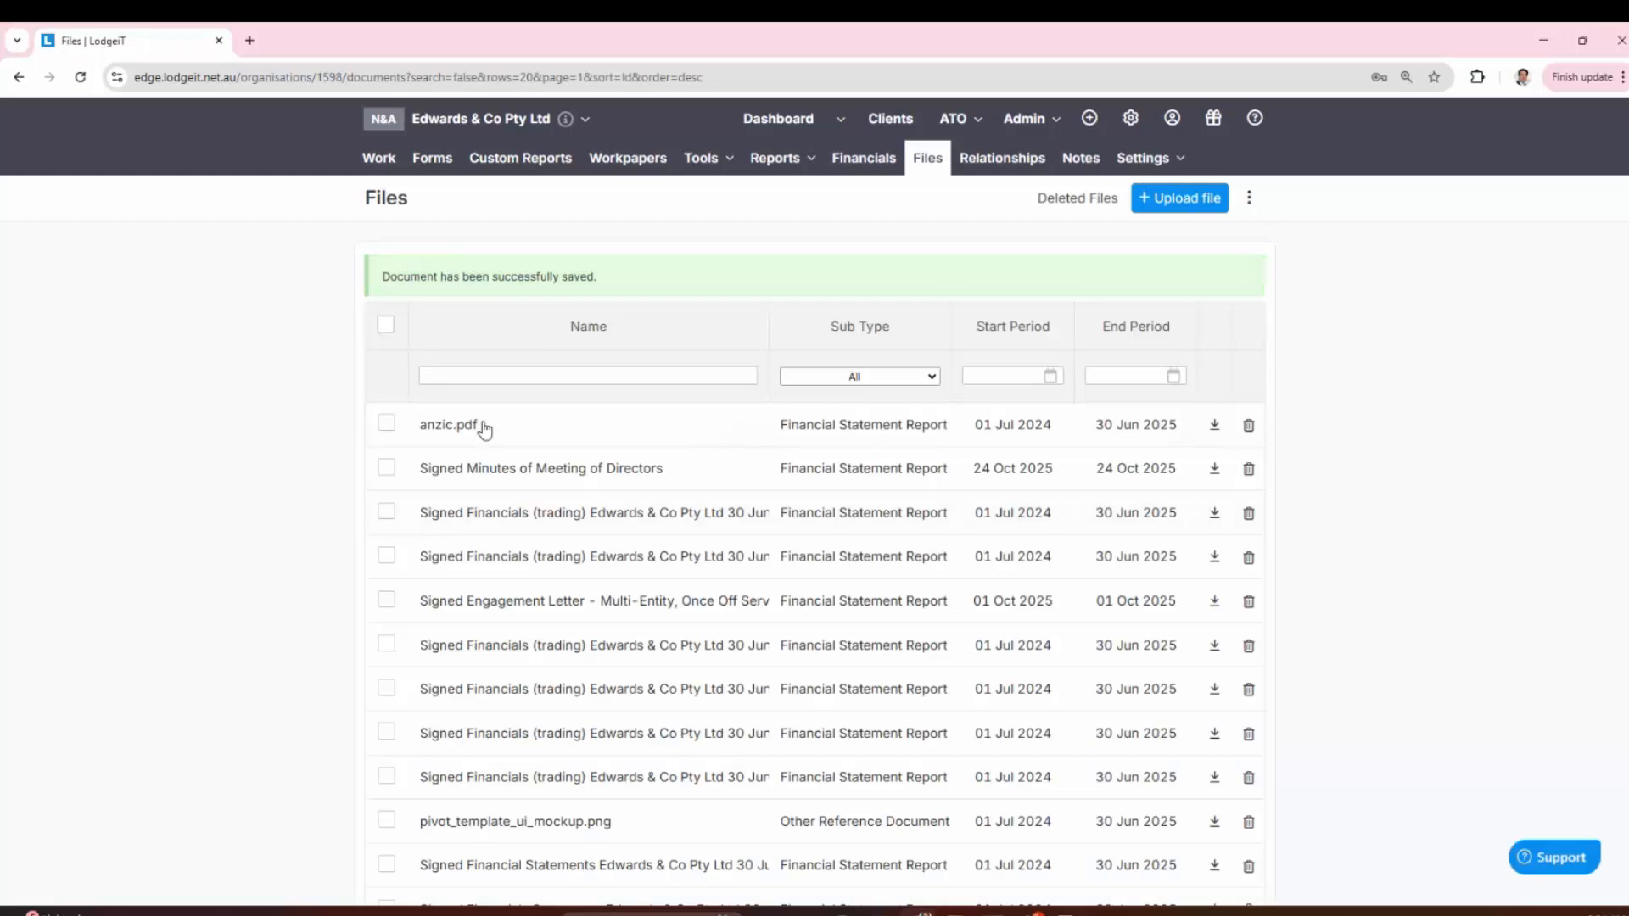
# Step: View the client's financials, then start a new custom report of the free Financial Report kind
pyautogui.click(643, 368)
pyautogui.click(859, 161)
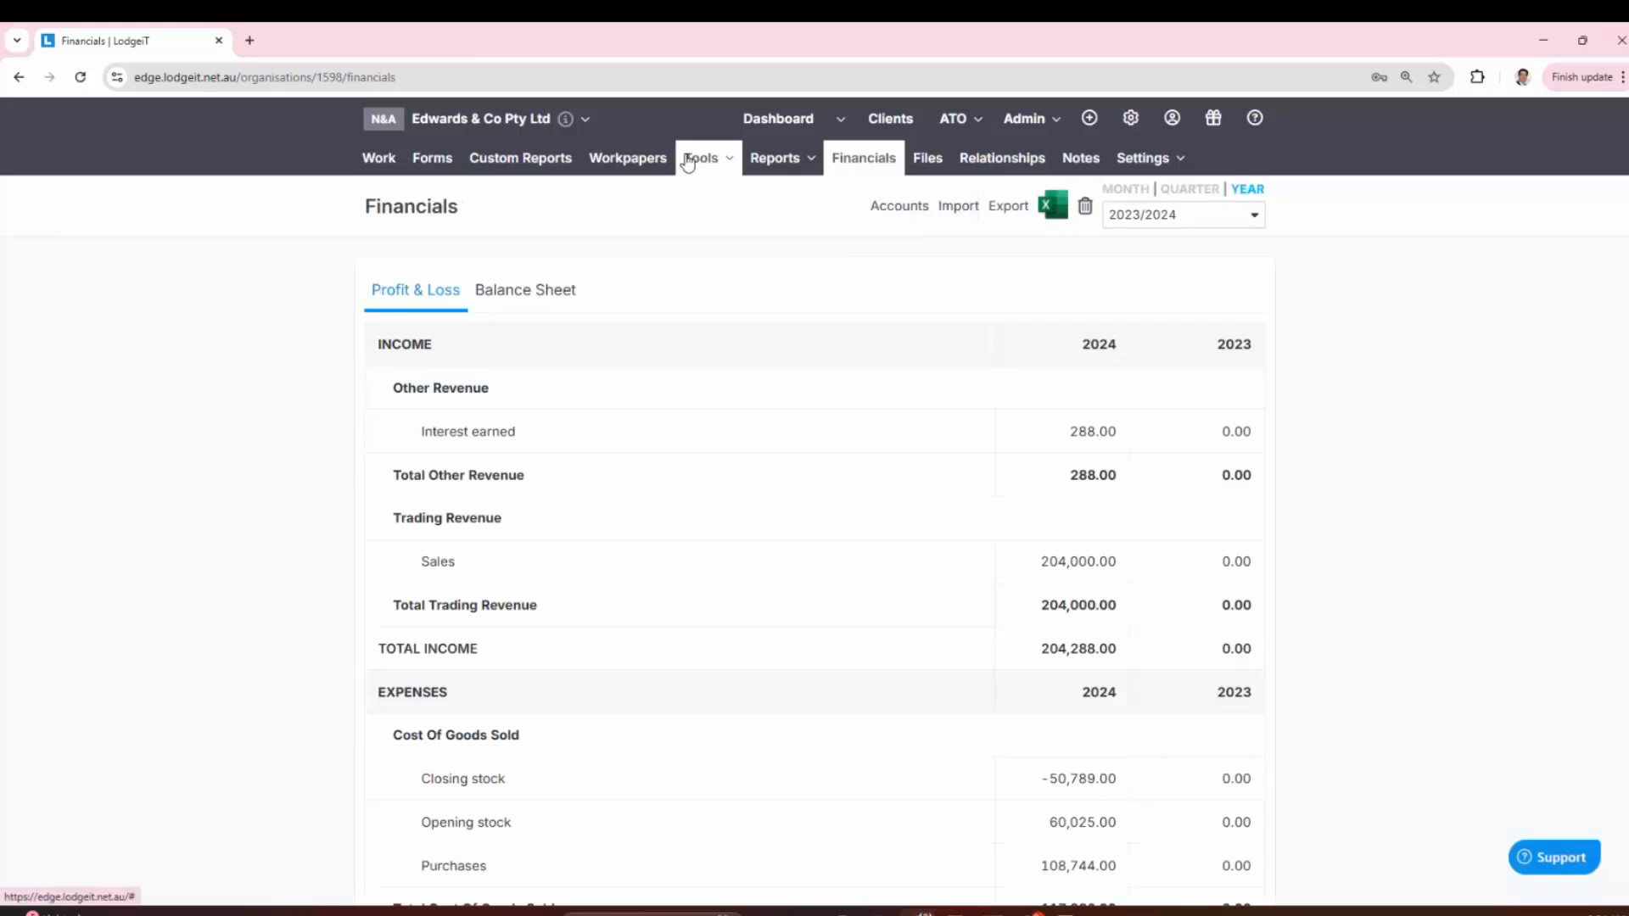
pyautogui.click(553, 161)
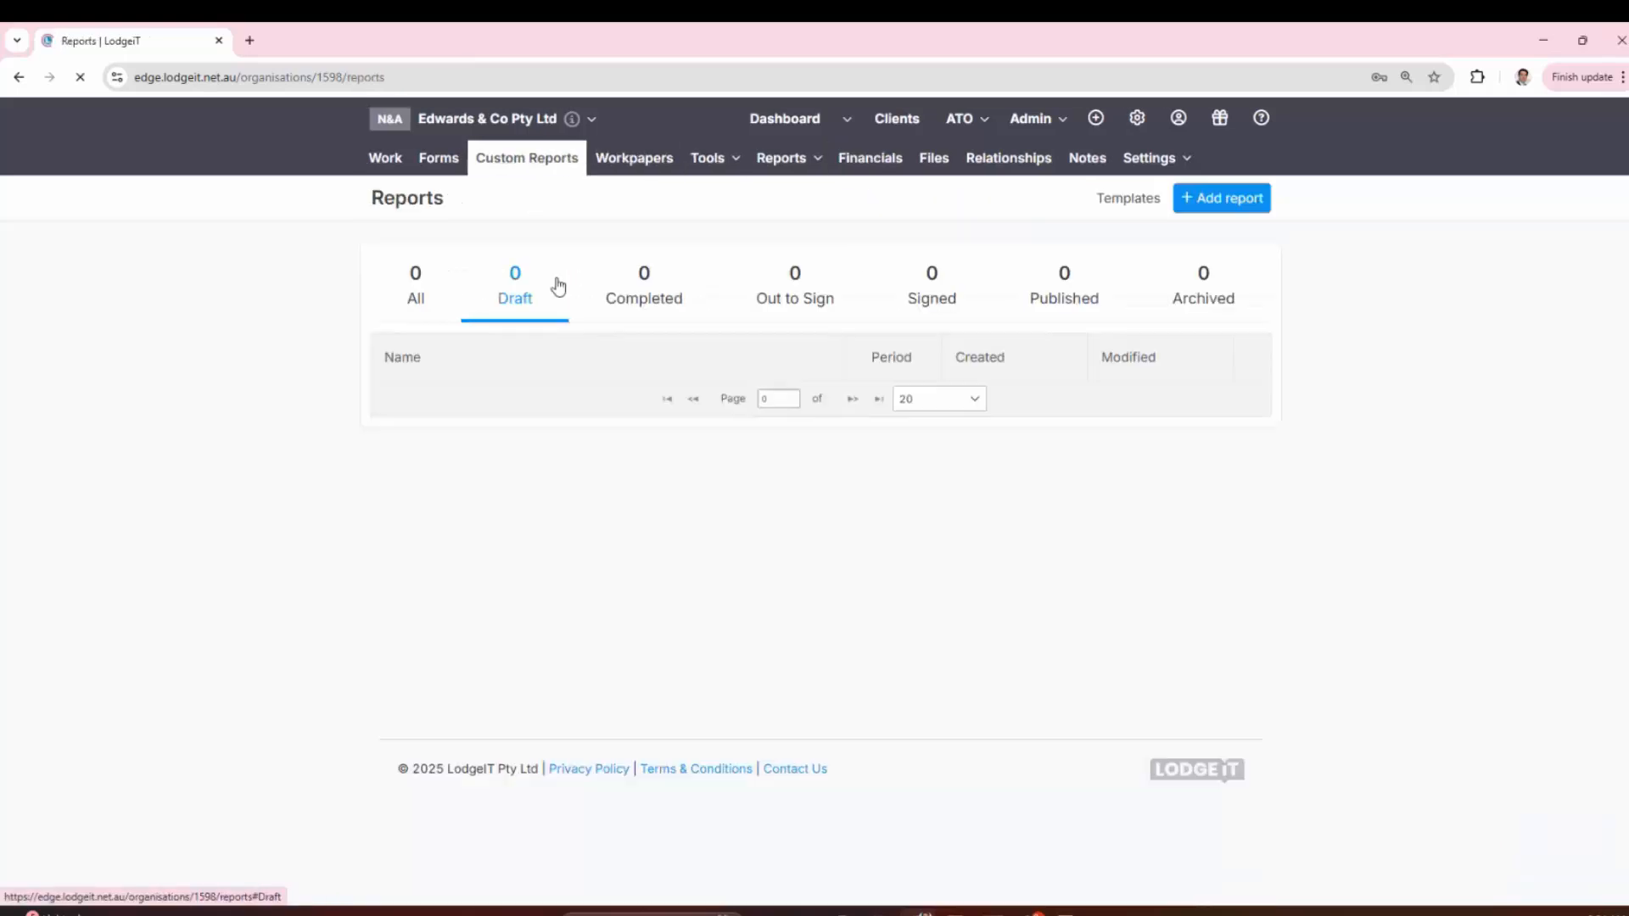
pyautogui.click(1199, 204)
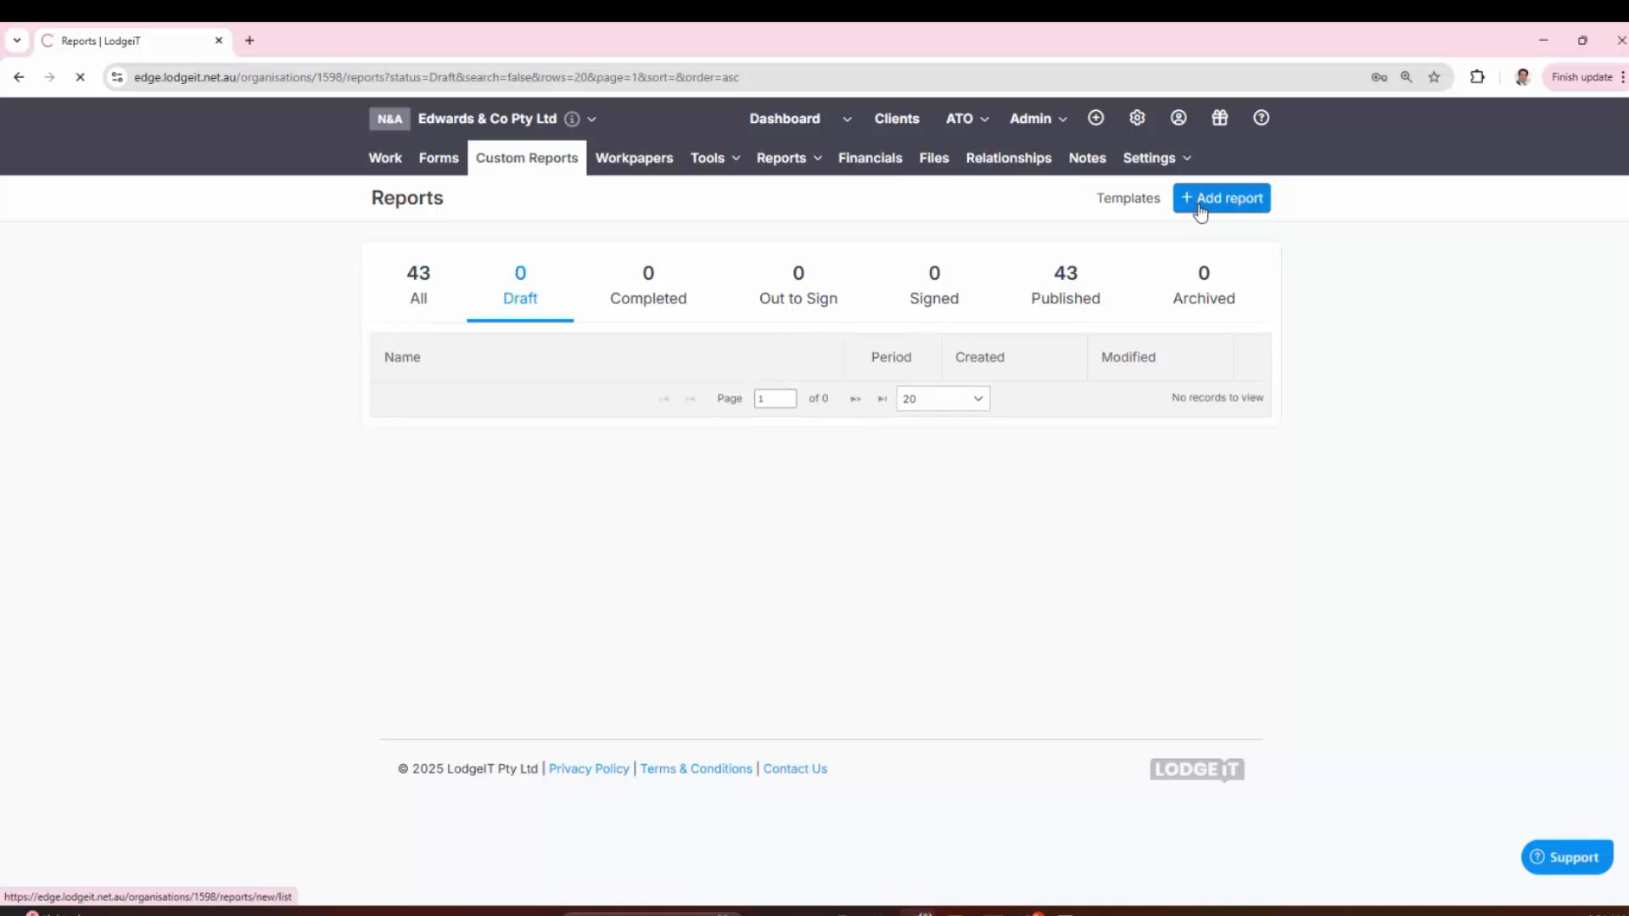
pyautogui.click(440, 326)
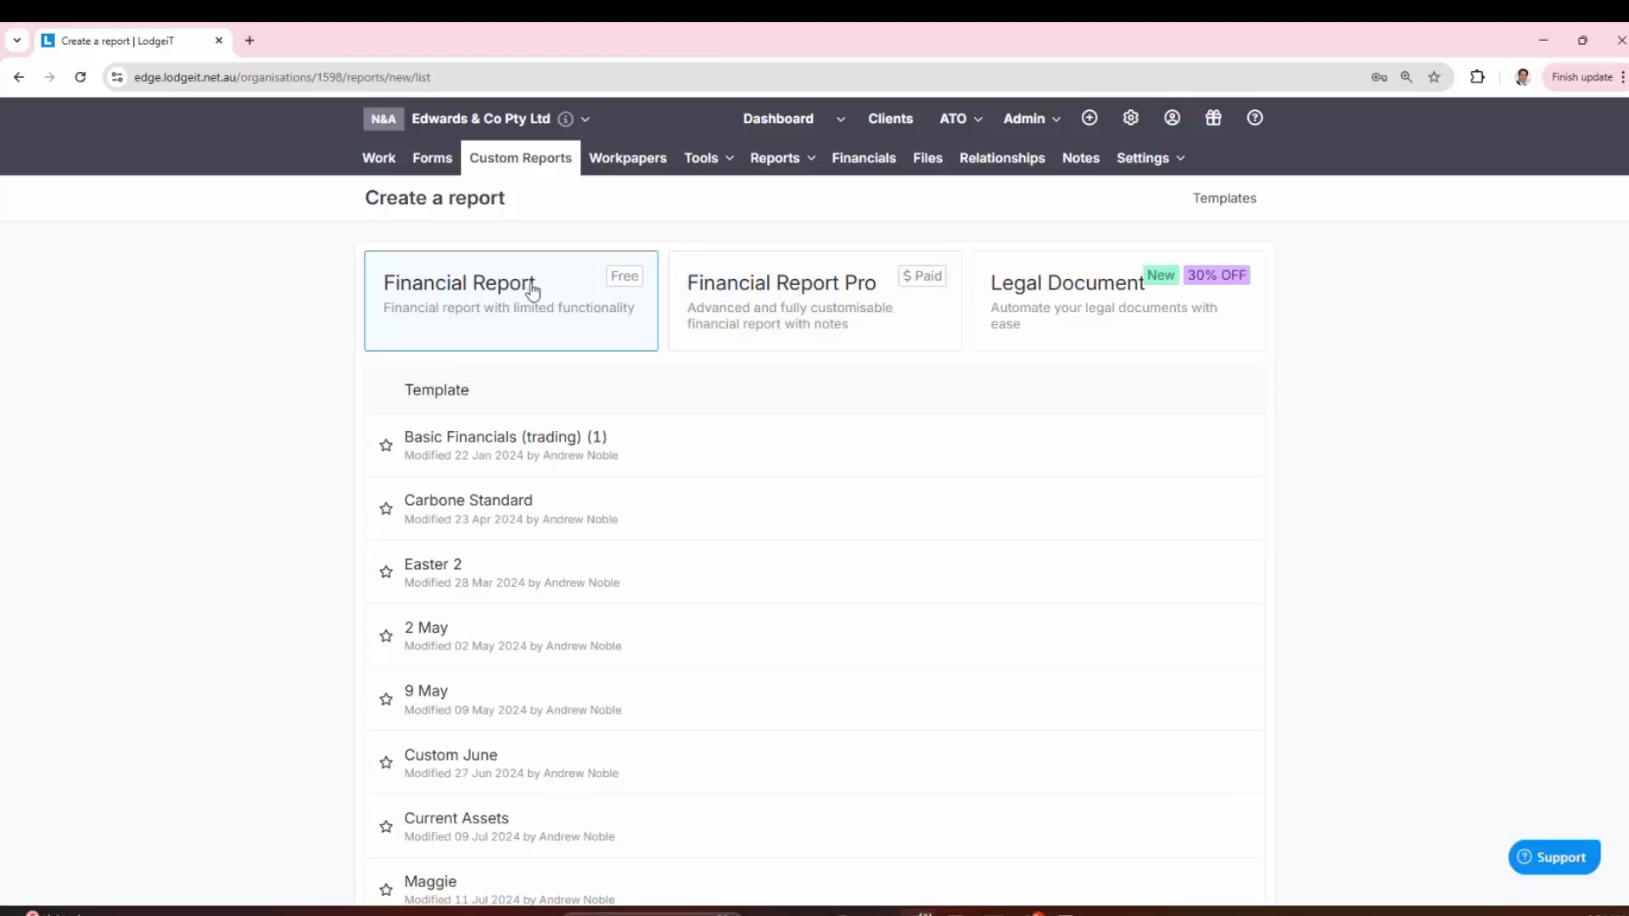
# Step: Create a yearly report for financial year 2024/2025 from LodgeiT's Financials (trading) template
pyautogui.scroll(-2, 502, 345)
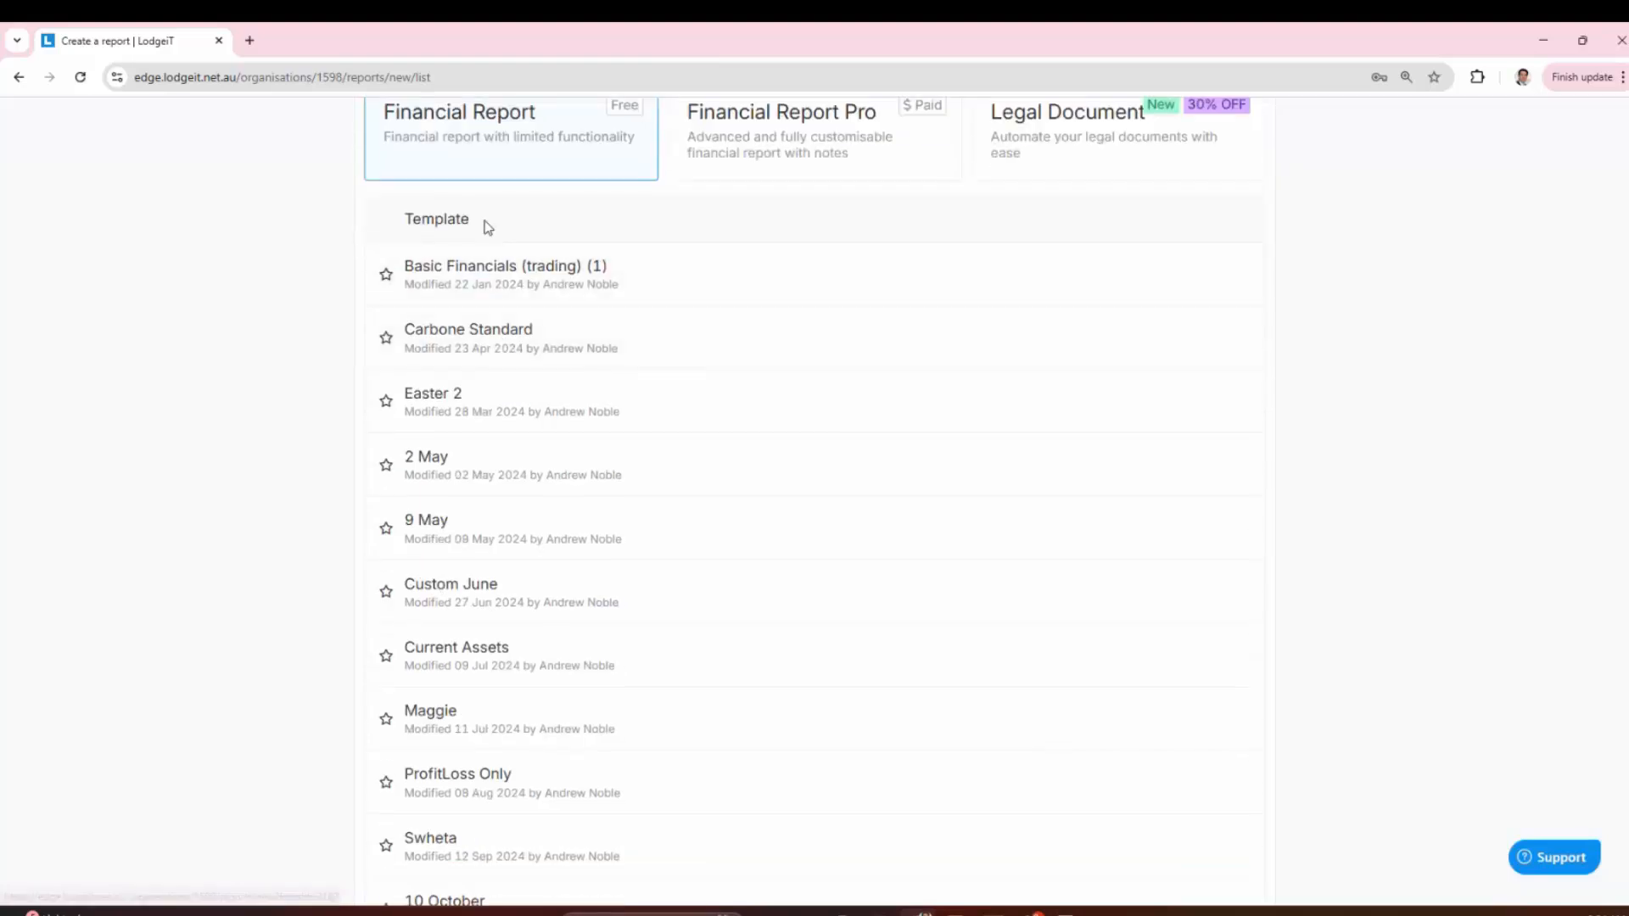
pyautogui.moveTo(484, 224); pyautogui.dragTo(368, 235)
pyautogui.scroll(-20, 425, 512)
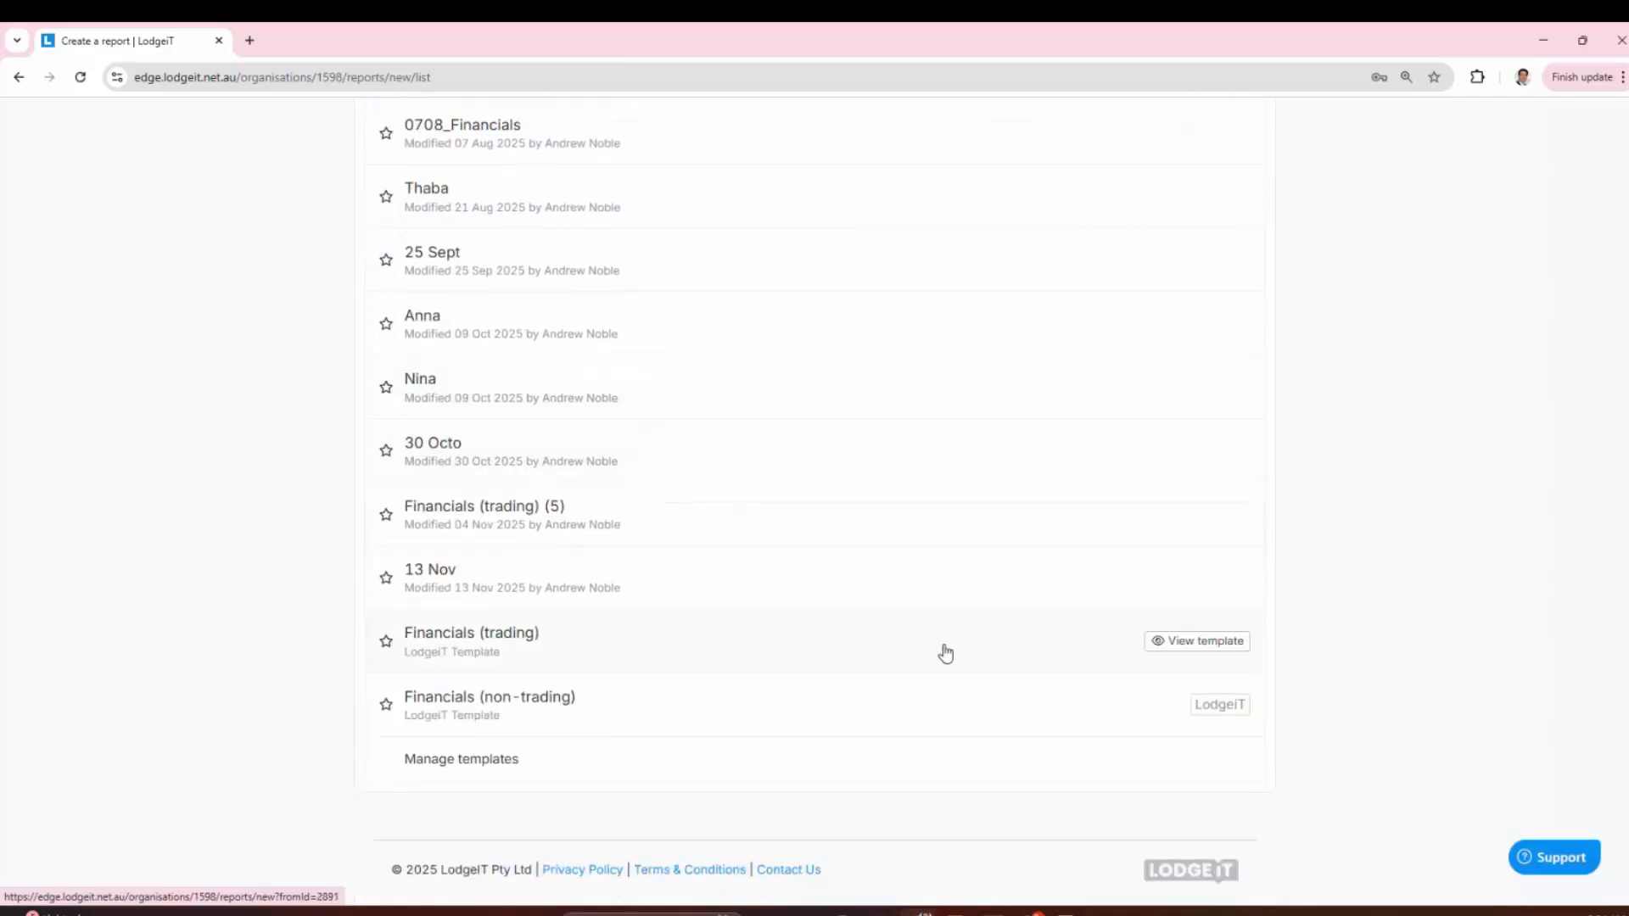
pyautogui.moveTo(1233, 638)
pyautogui.click(545, 646)
pyautogui.moveTo(886, 332); pyautogui.dragTo(669, 348)
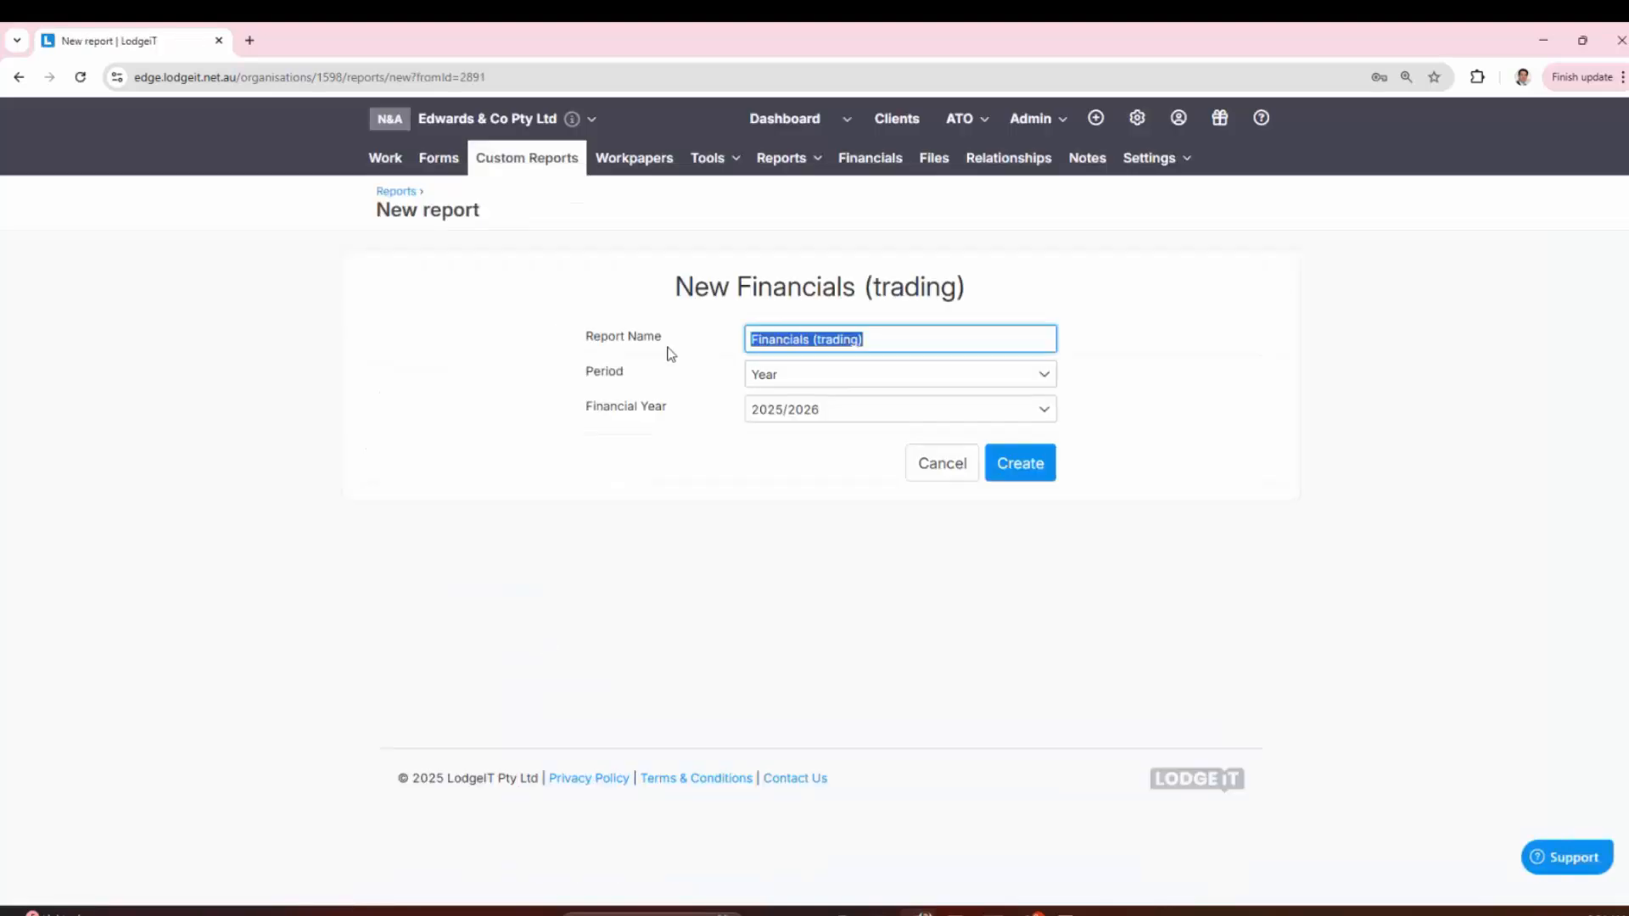
pyautogui.click(818, 413)
pyautogui.click(817, 522)
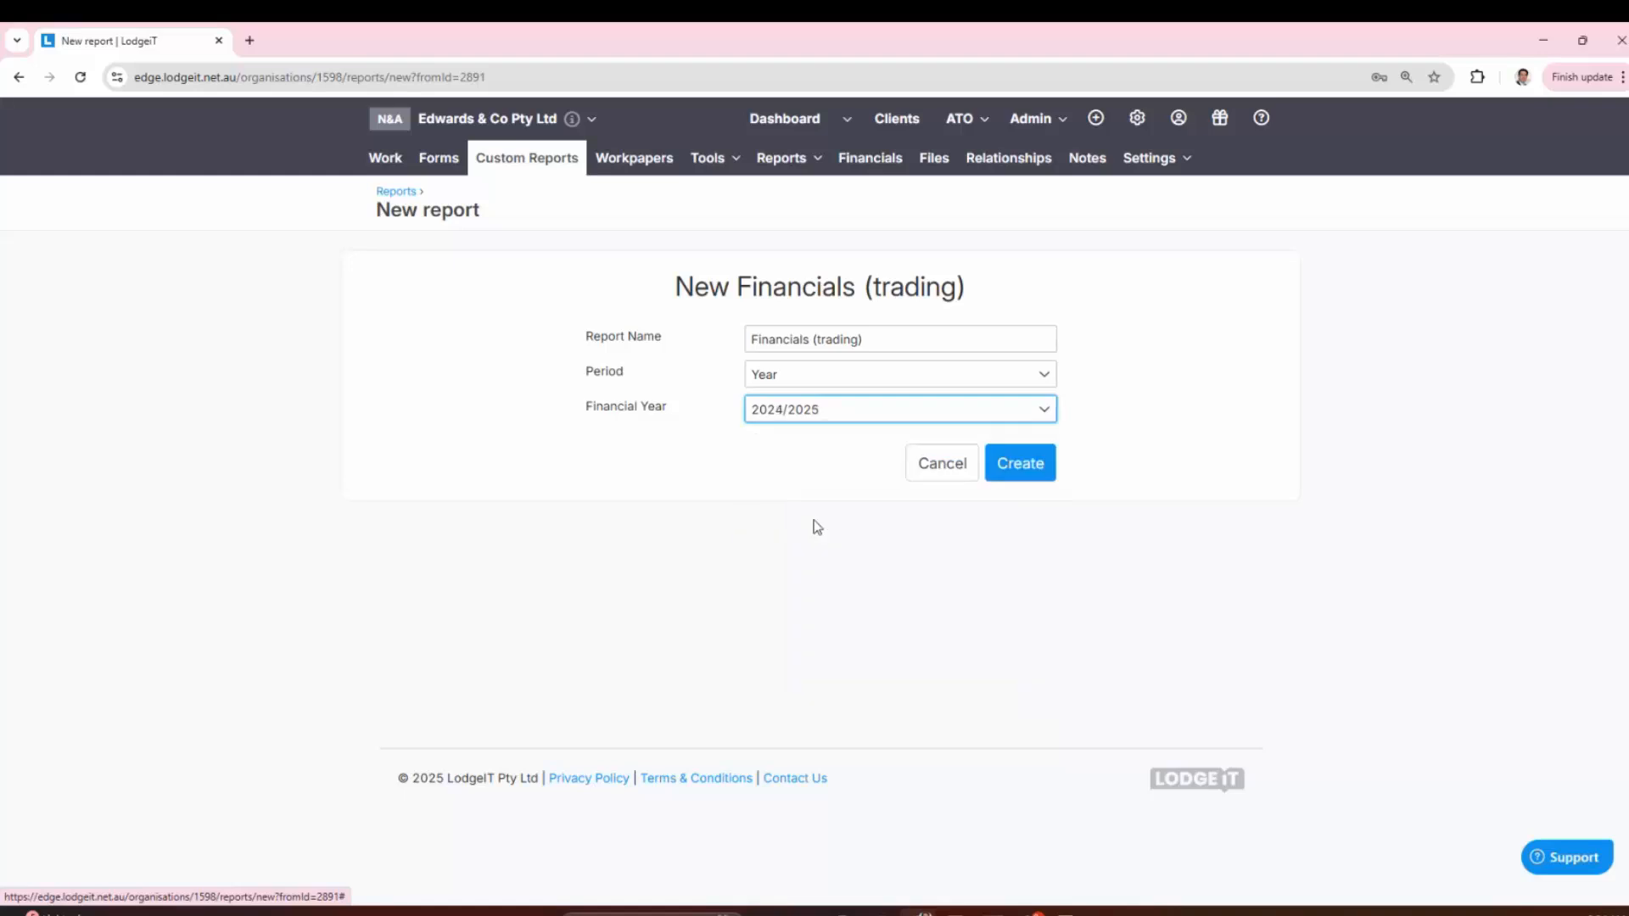
pyautogui.click(1038, 450)
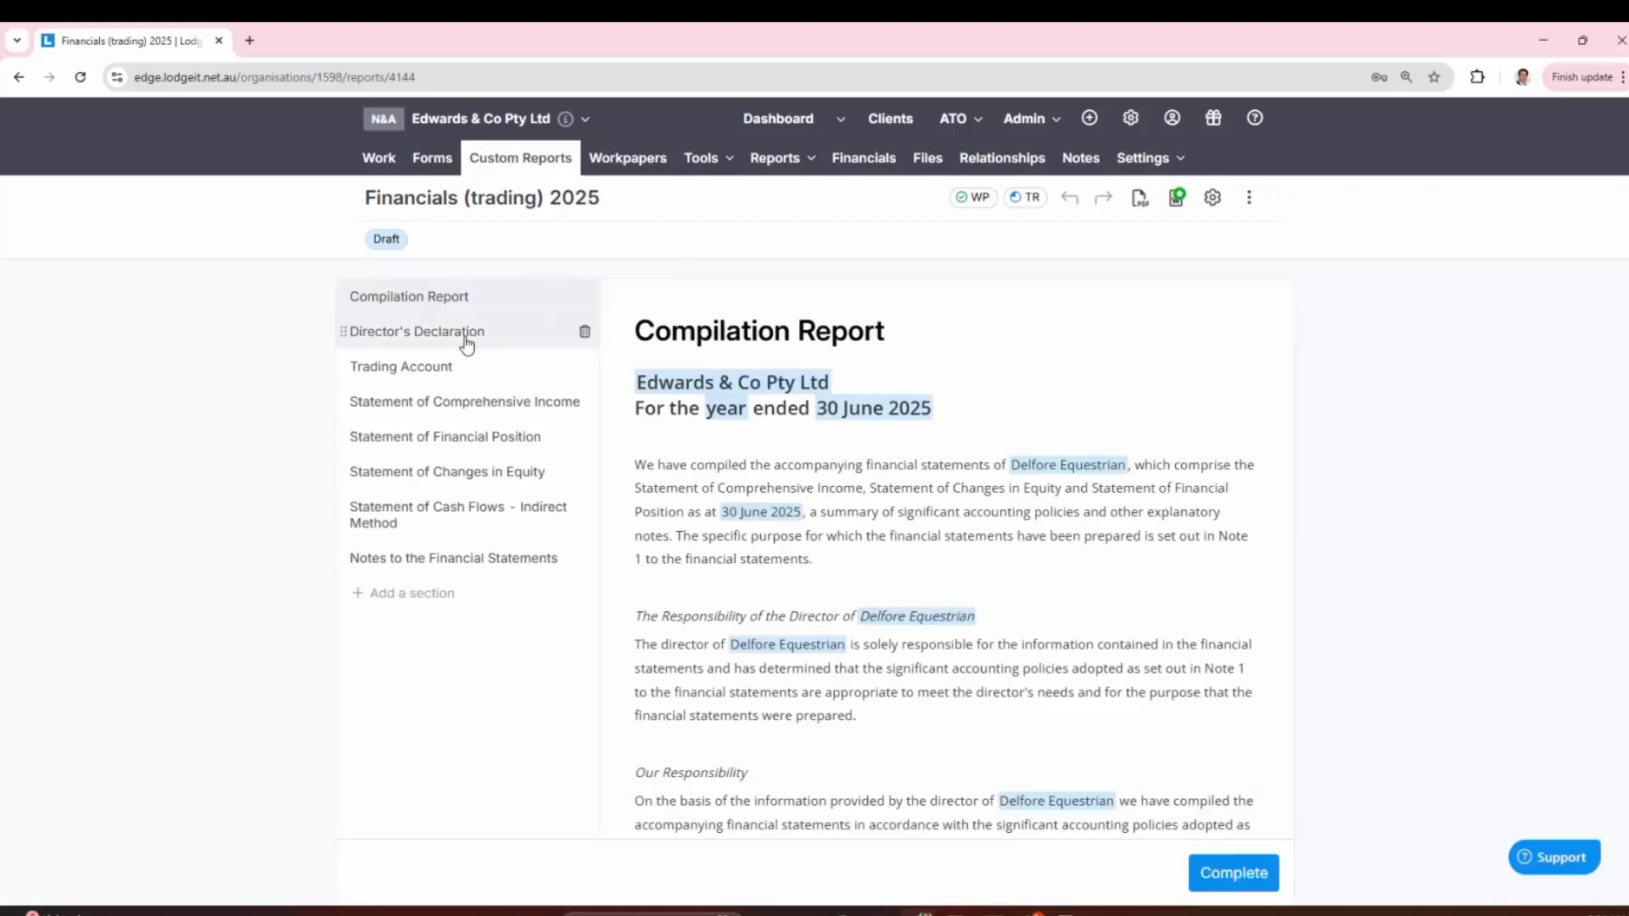
# Step: Look through the report's Trading Account and Statement of Financial Position sections
pyautogui.click(437, 367)
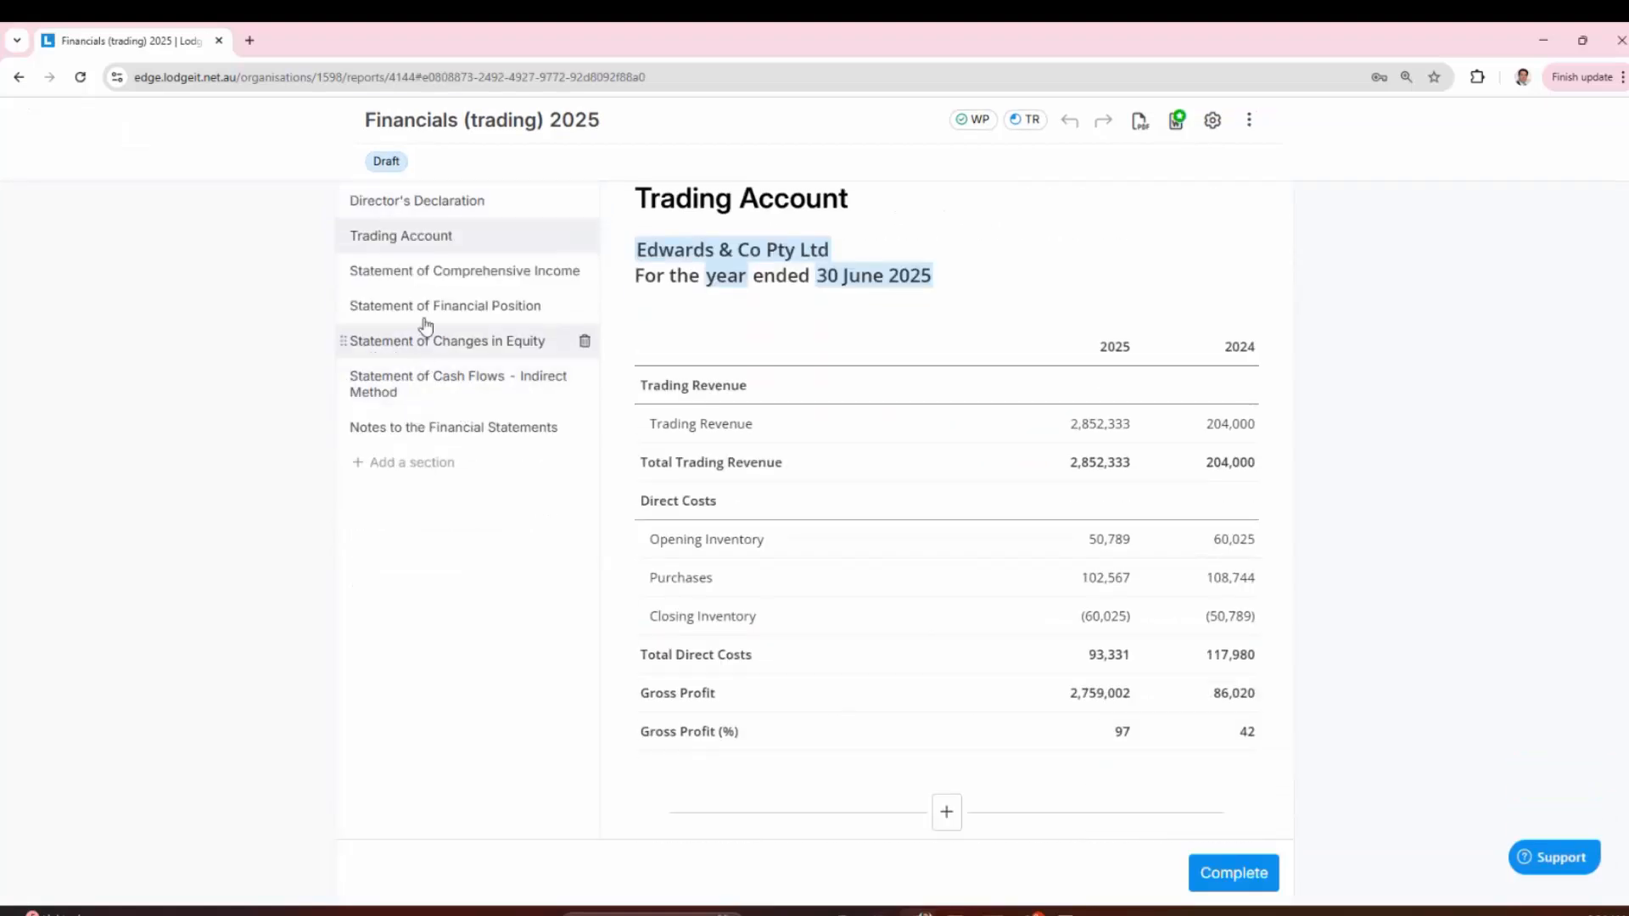
pyautogui.click(426, 307)
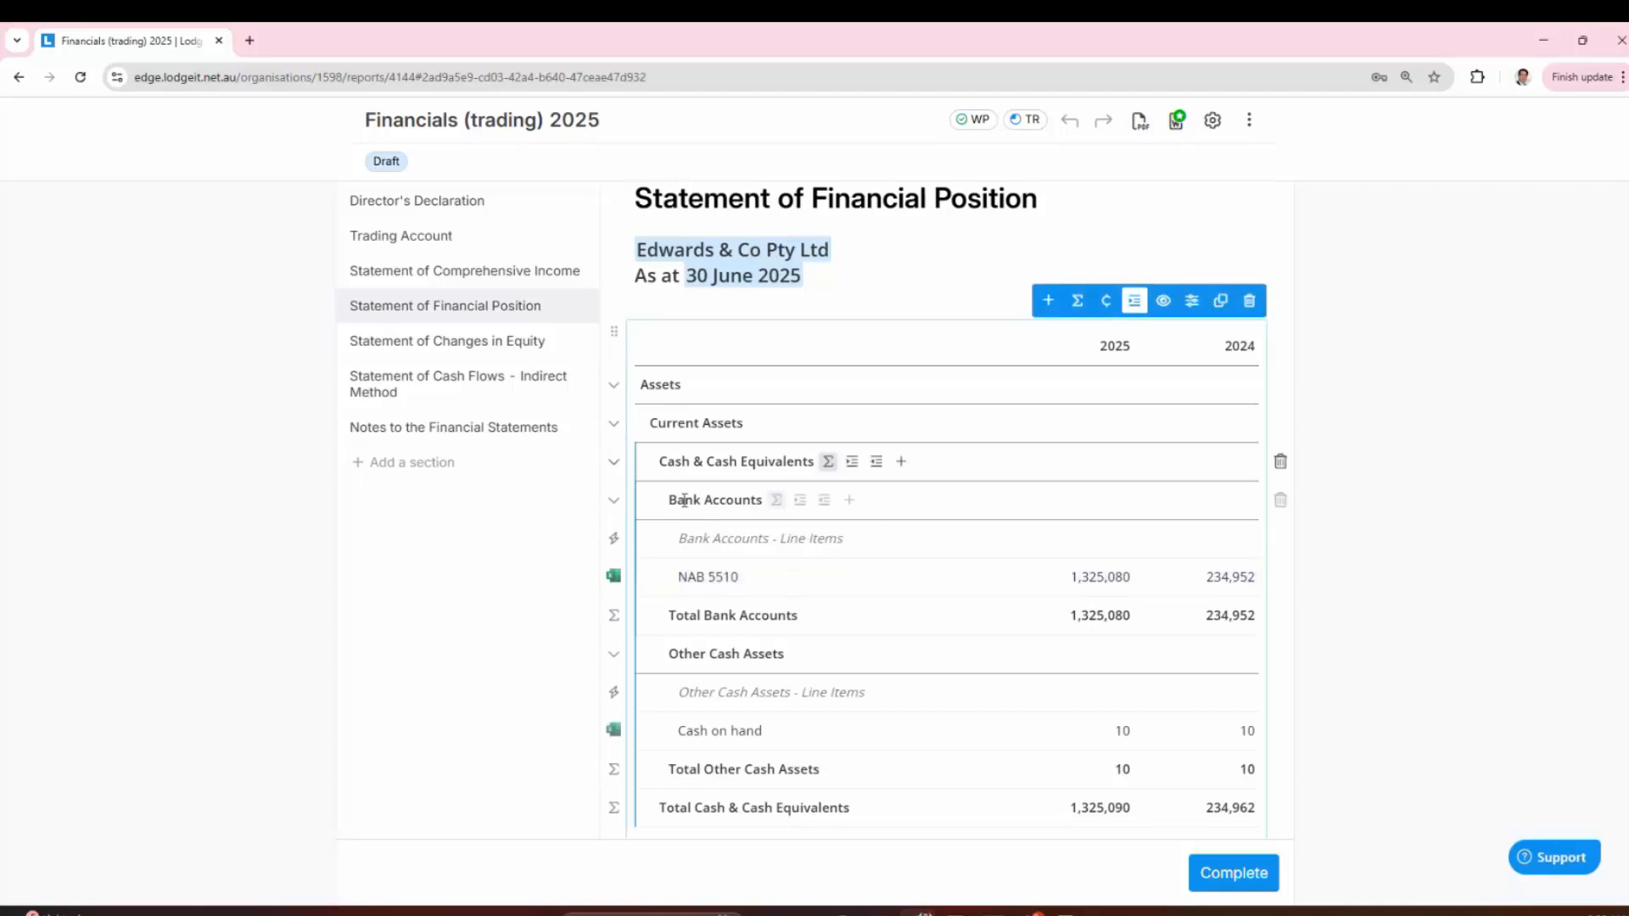
pyautogui.scroll(-1, 1058, 574)
pyautogui.scroll(2, 1058, 572)
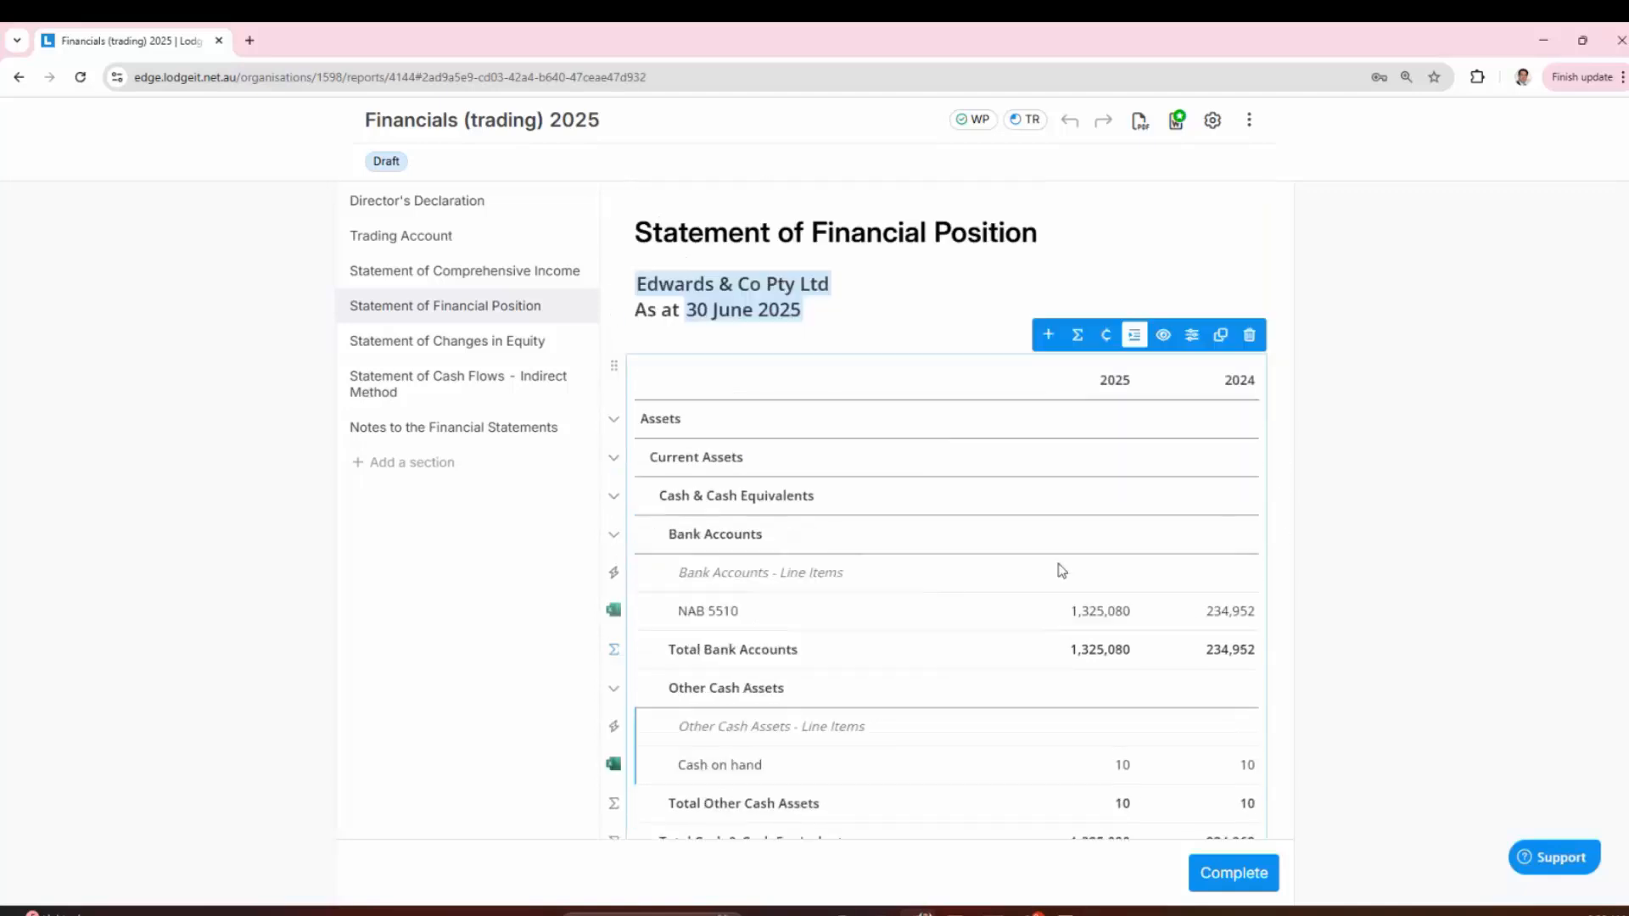
# Step: In the Trading Account, collapse the Trading Revenue group and rename the Direct Costs group to Cost of Goods Sold
pyautogui.click(430, 242)
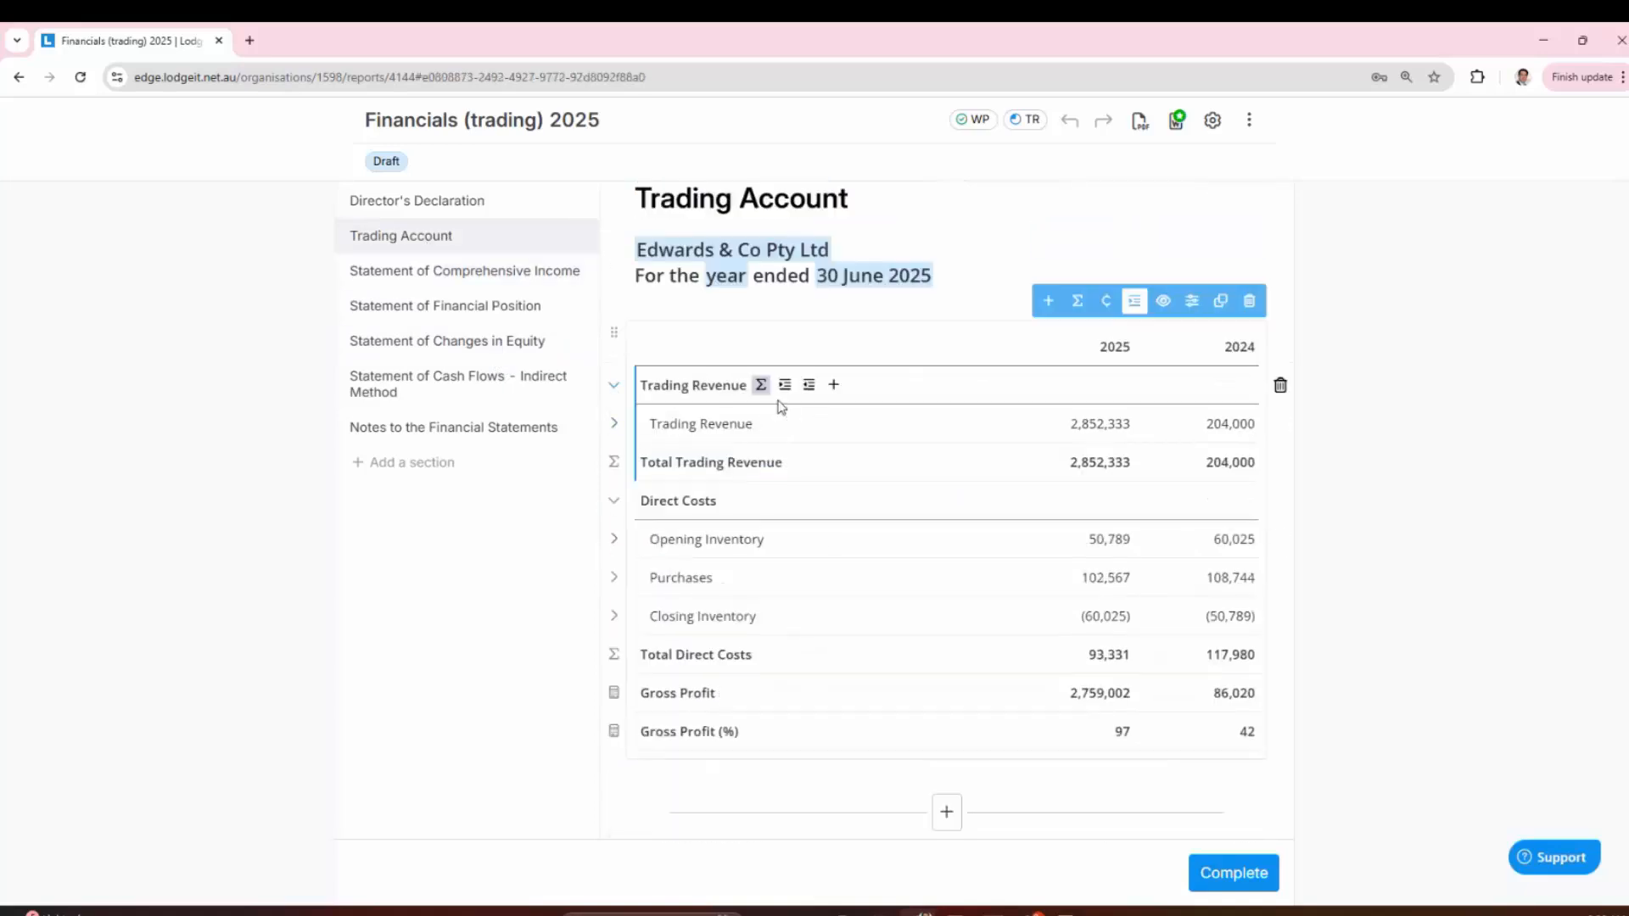
pyautogui.click(616, 389)
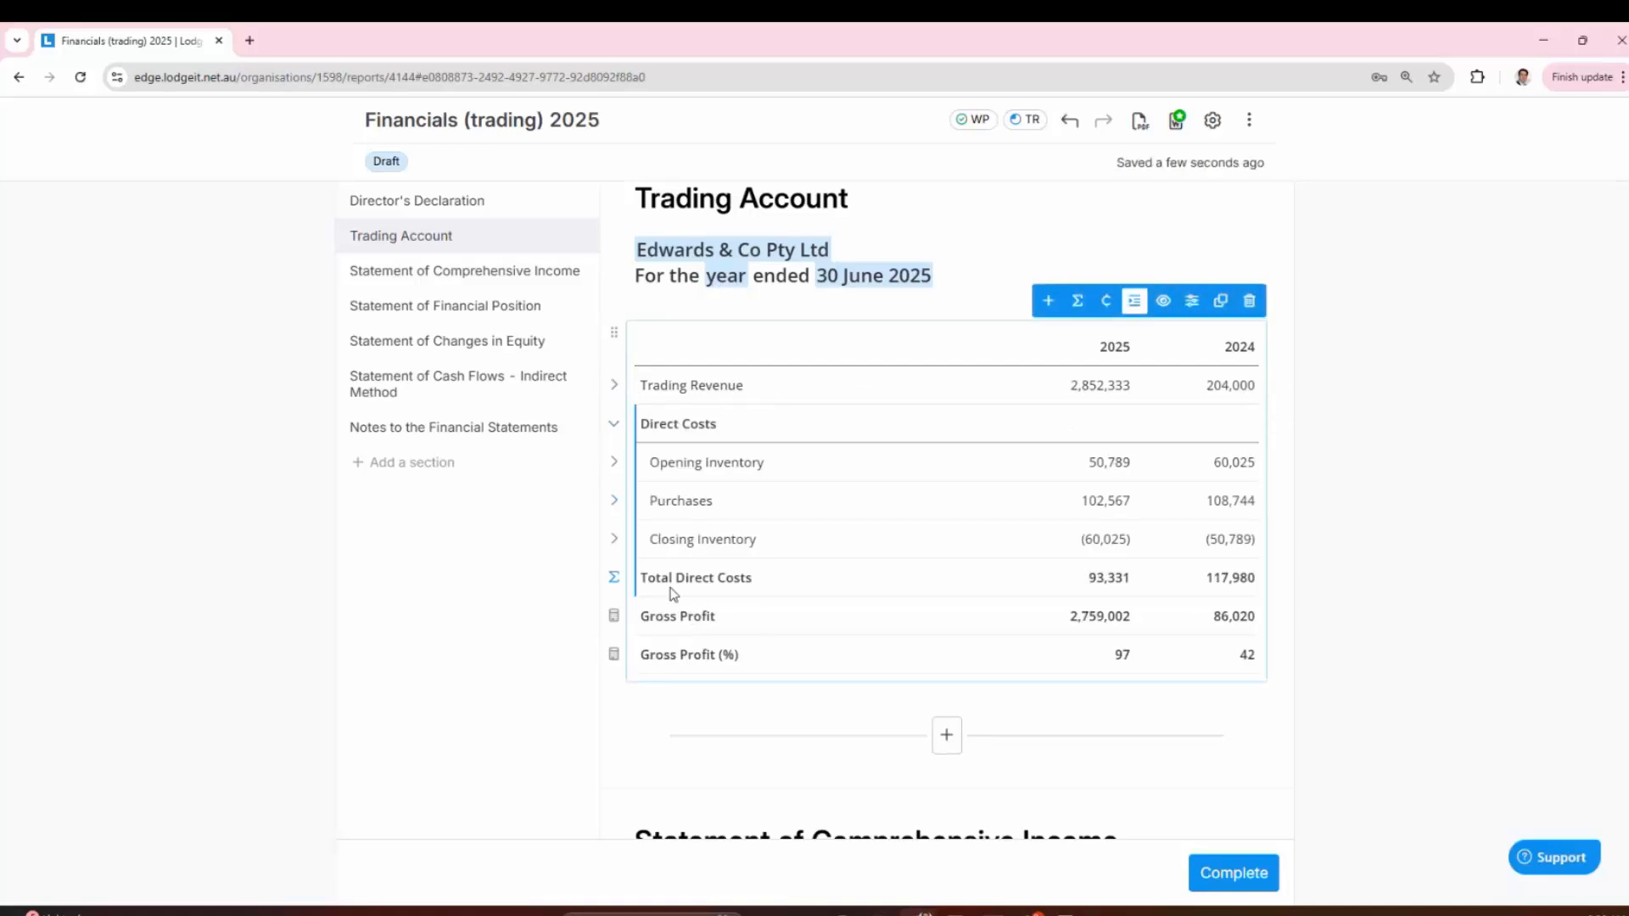
pyautogui.click(698, 422)
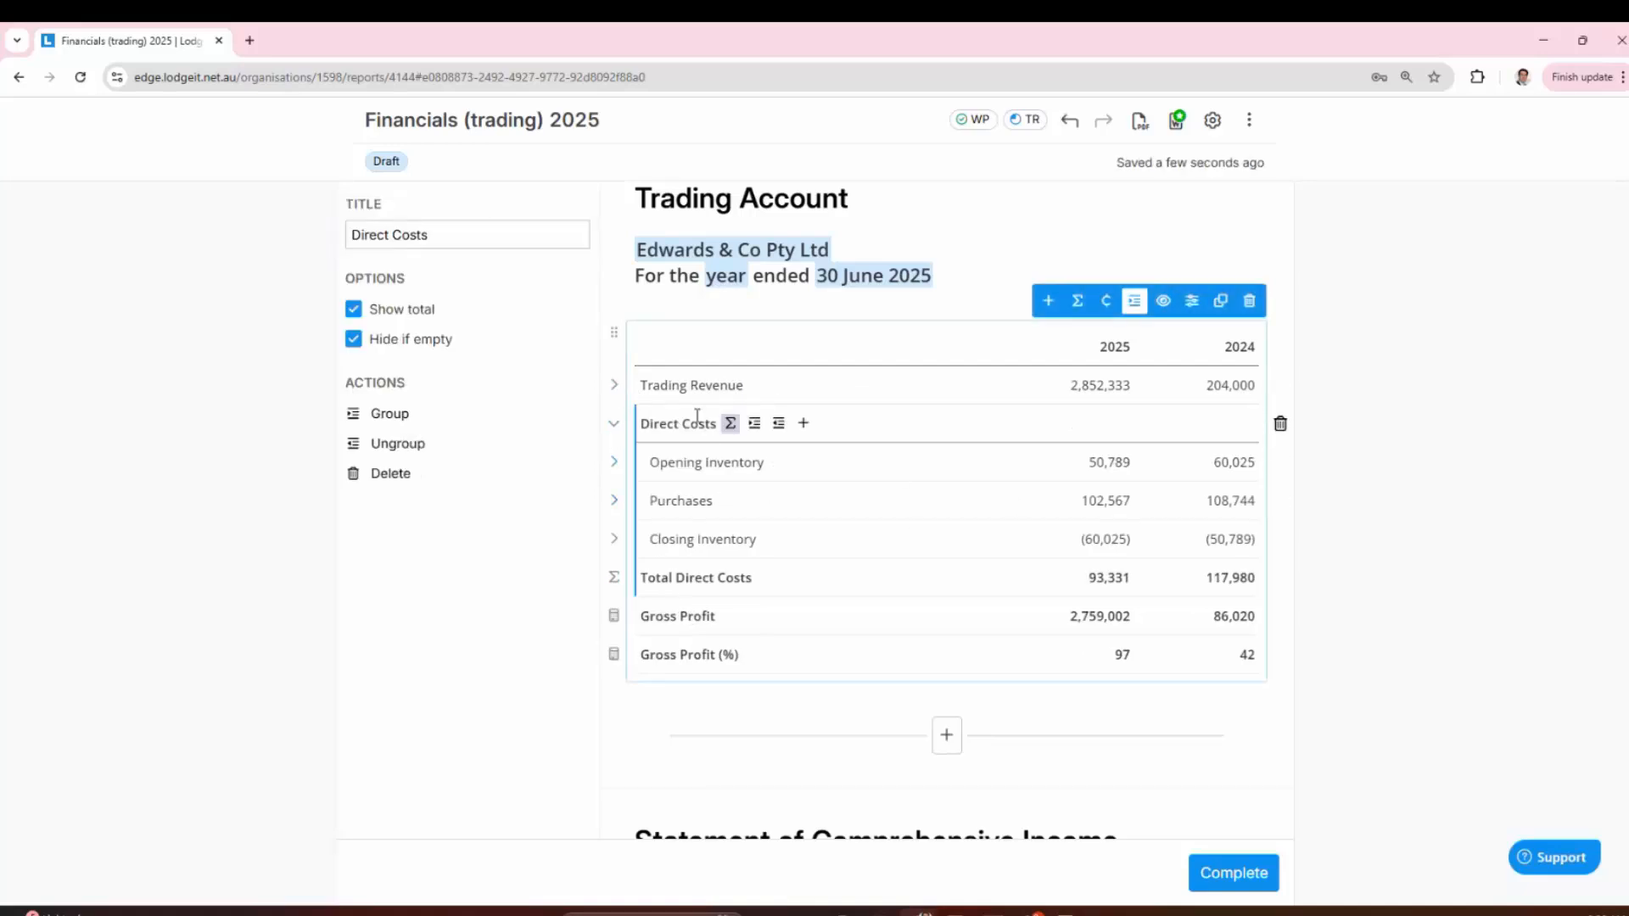
pyautogui.click(698, 421)
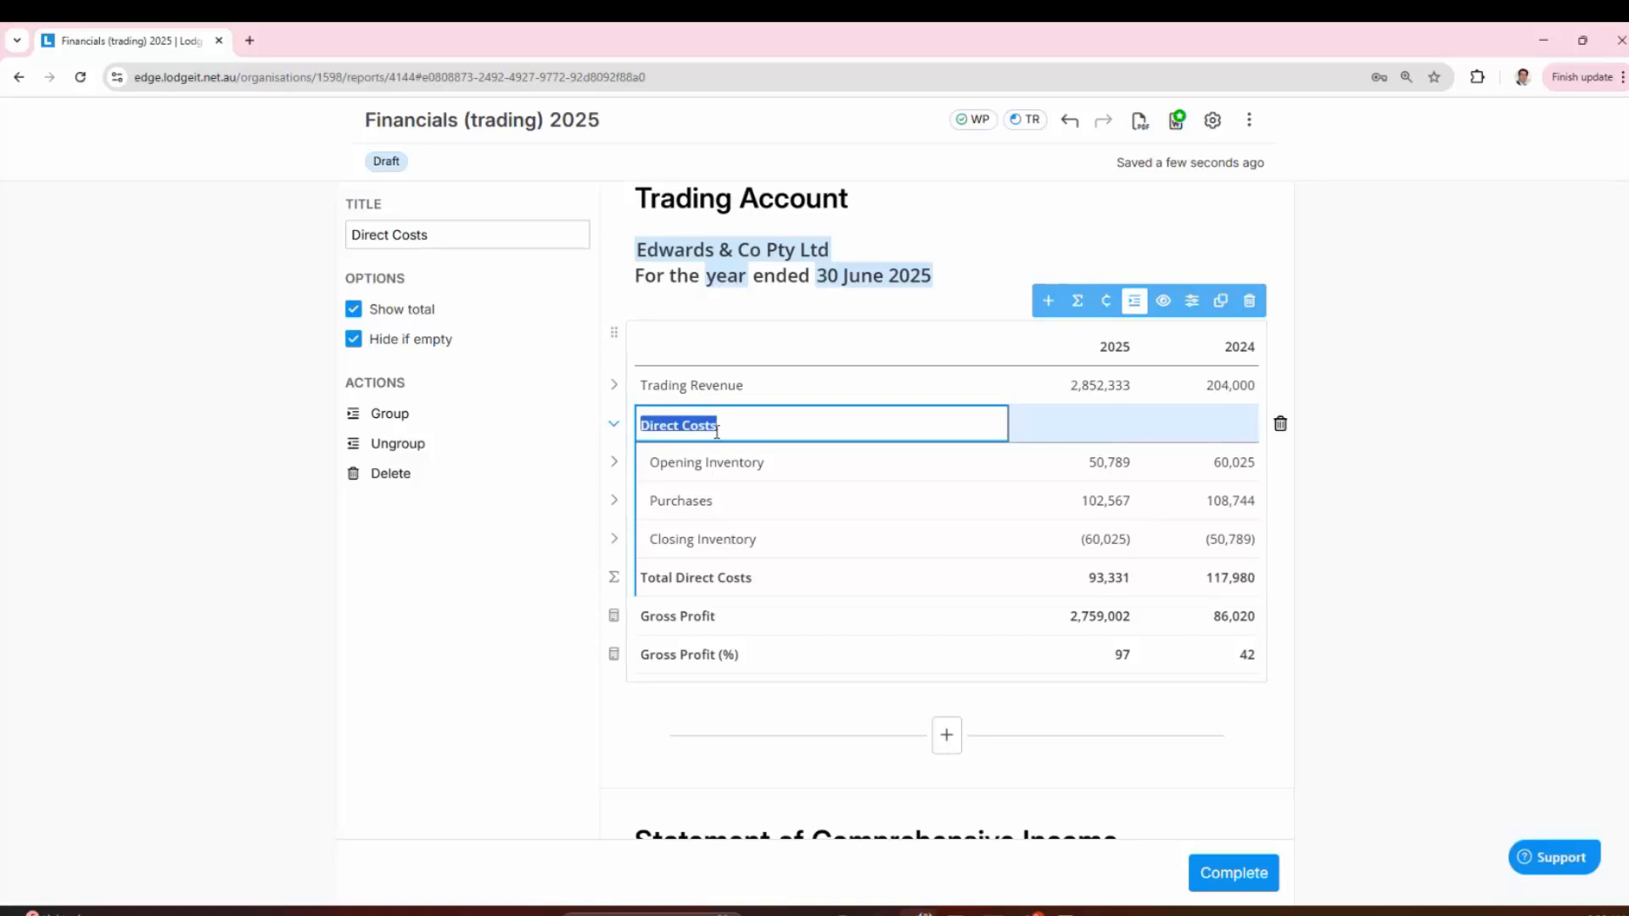
pyautogui.write('c')
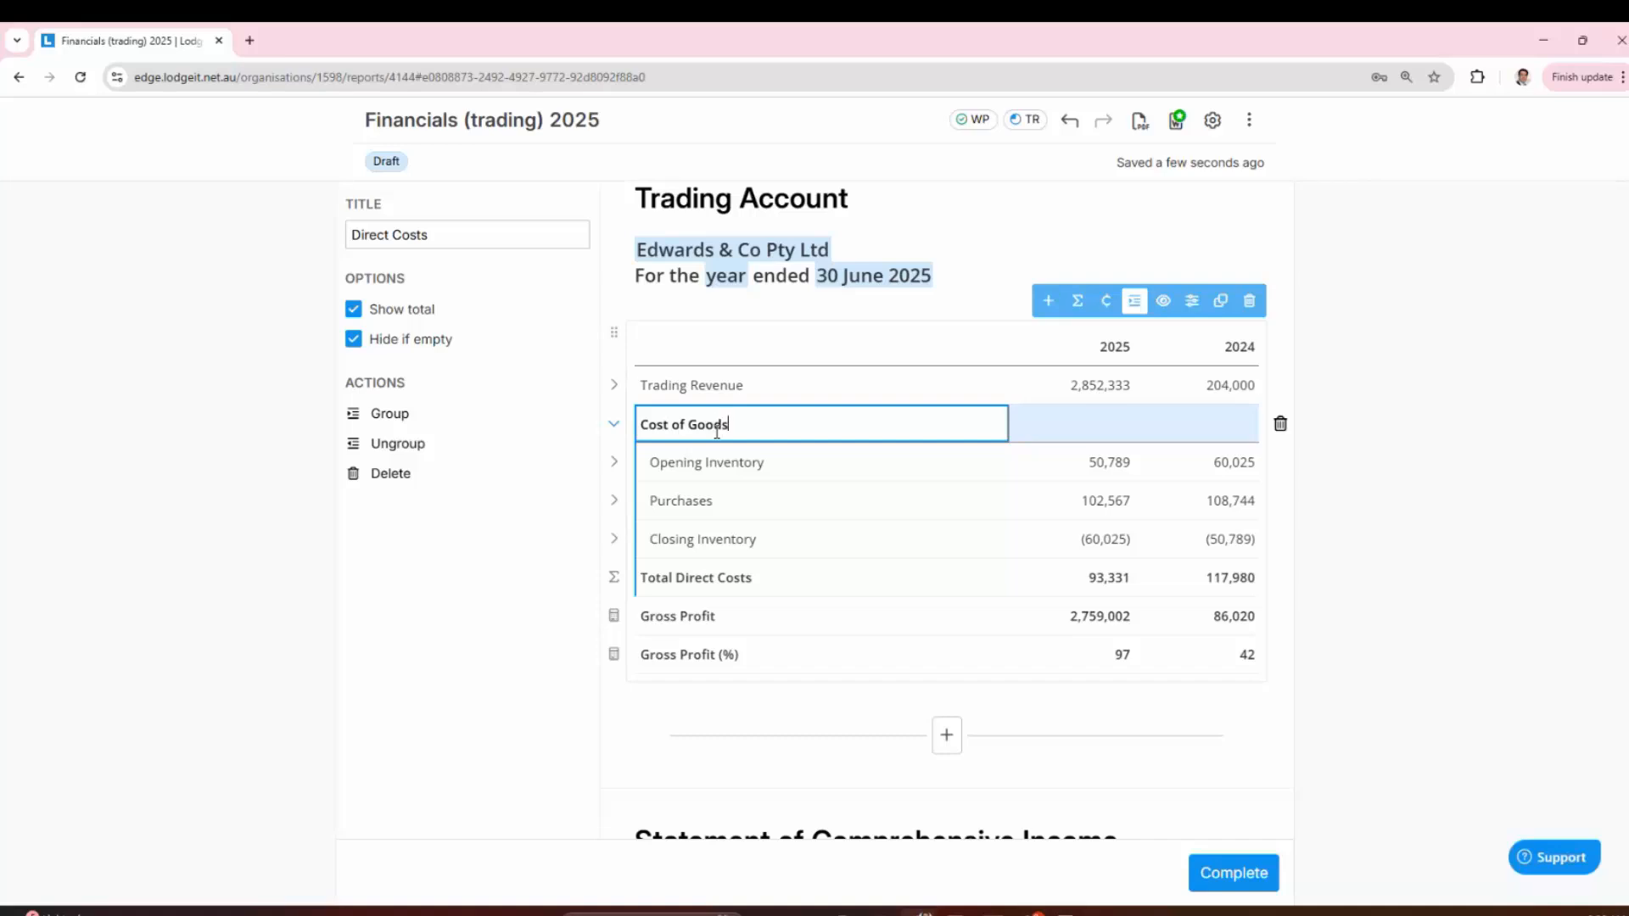
pyautogui.write('ost of Goods Sold')
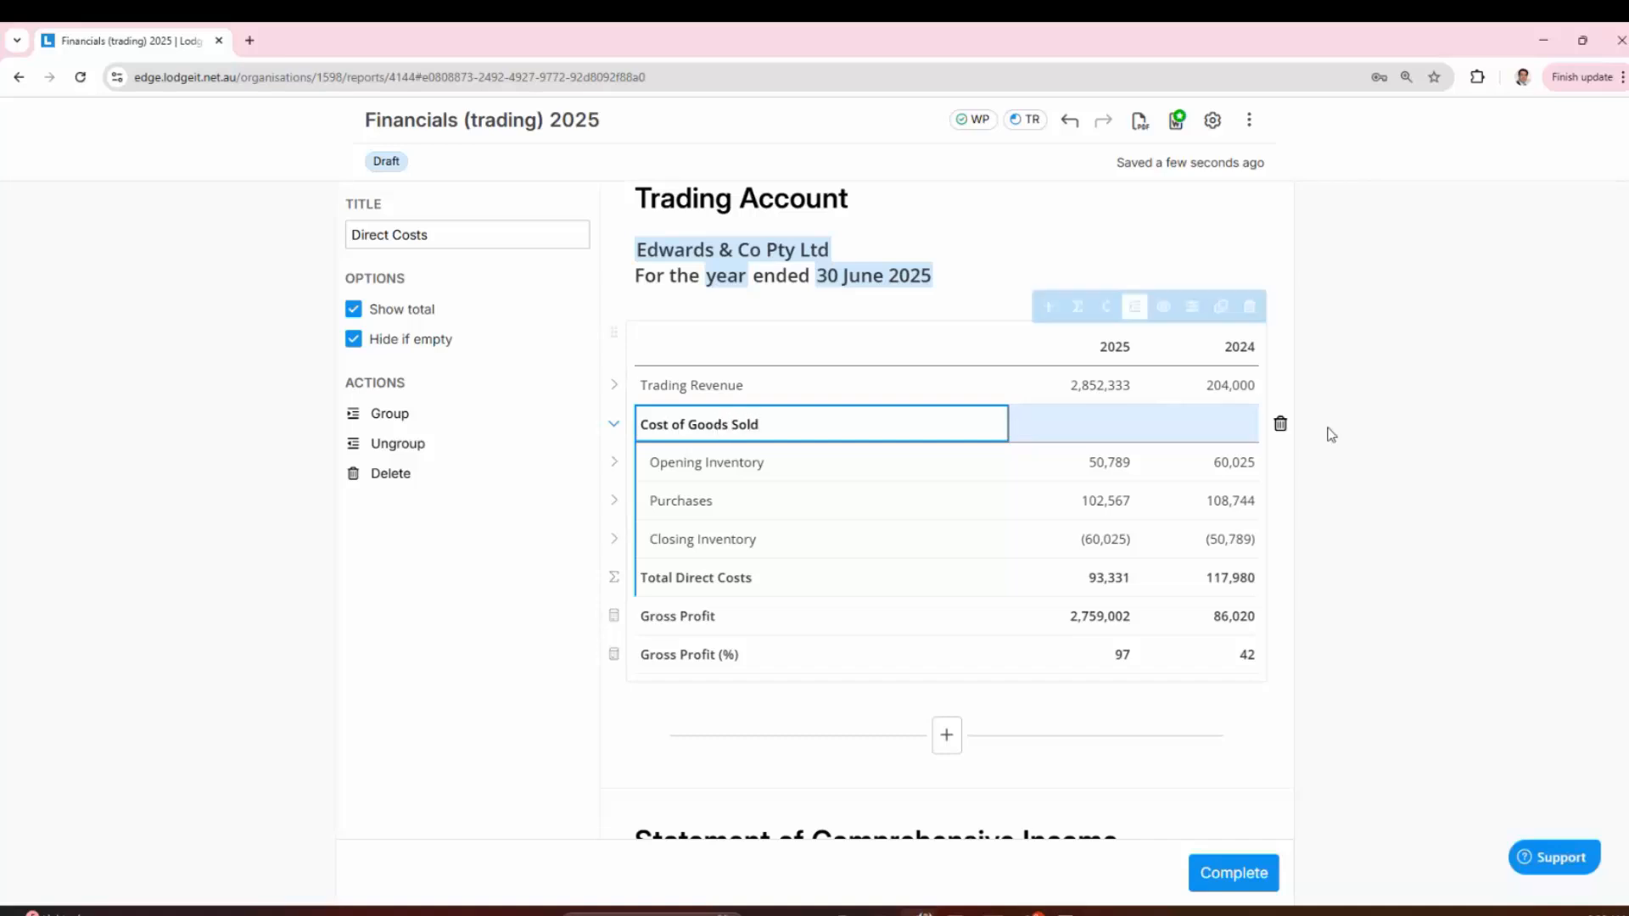
pyautogui.click(1386, 425)
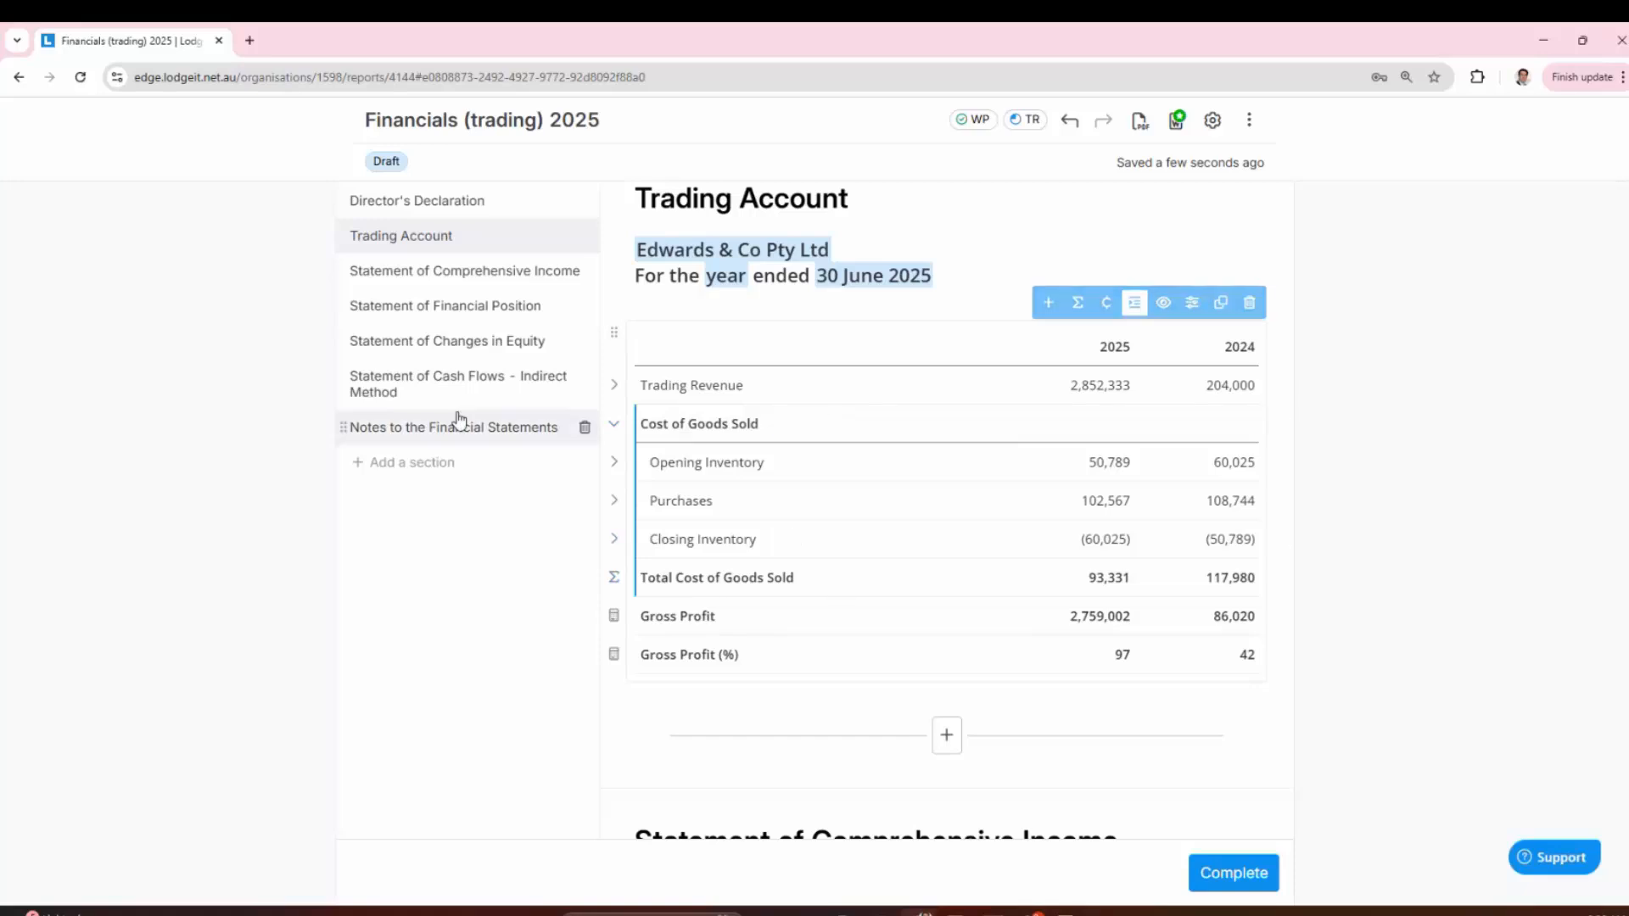
pyautogui.click(681, 502)
pyautogui.click(682, 502)
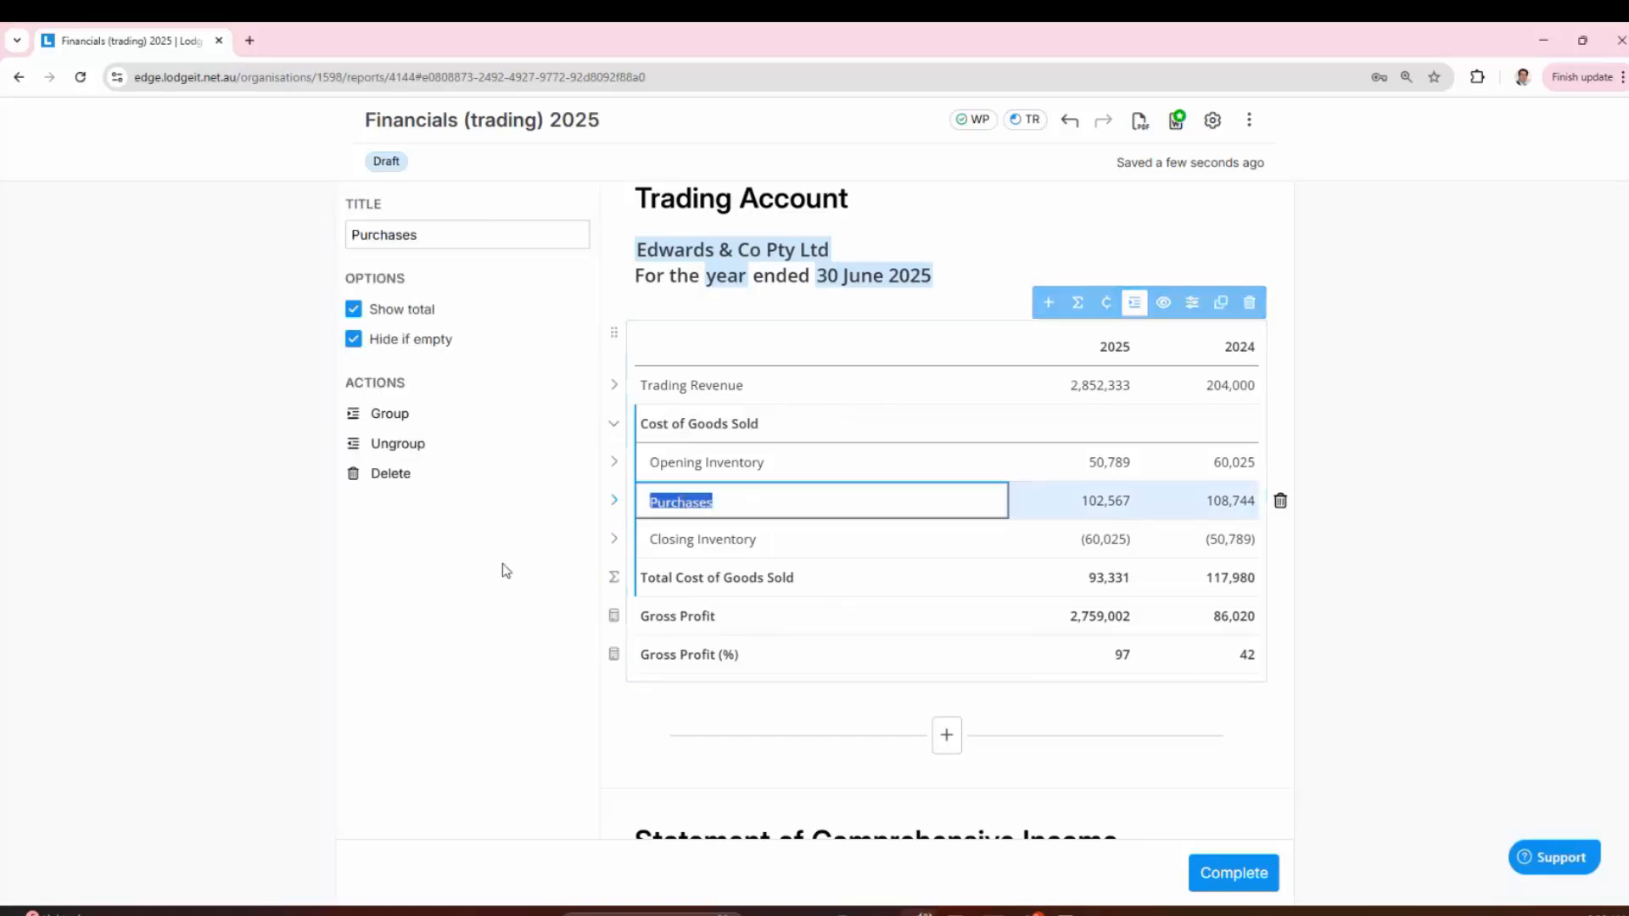
pyautogui.click(502, 568)
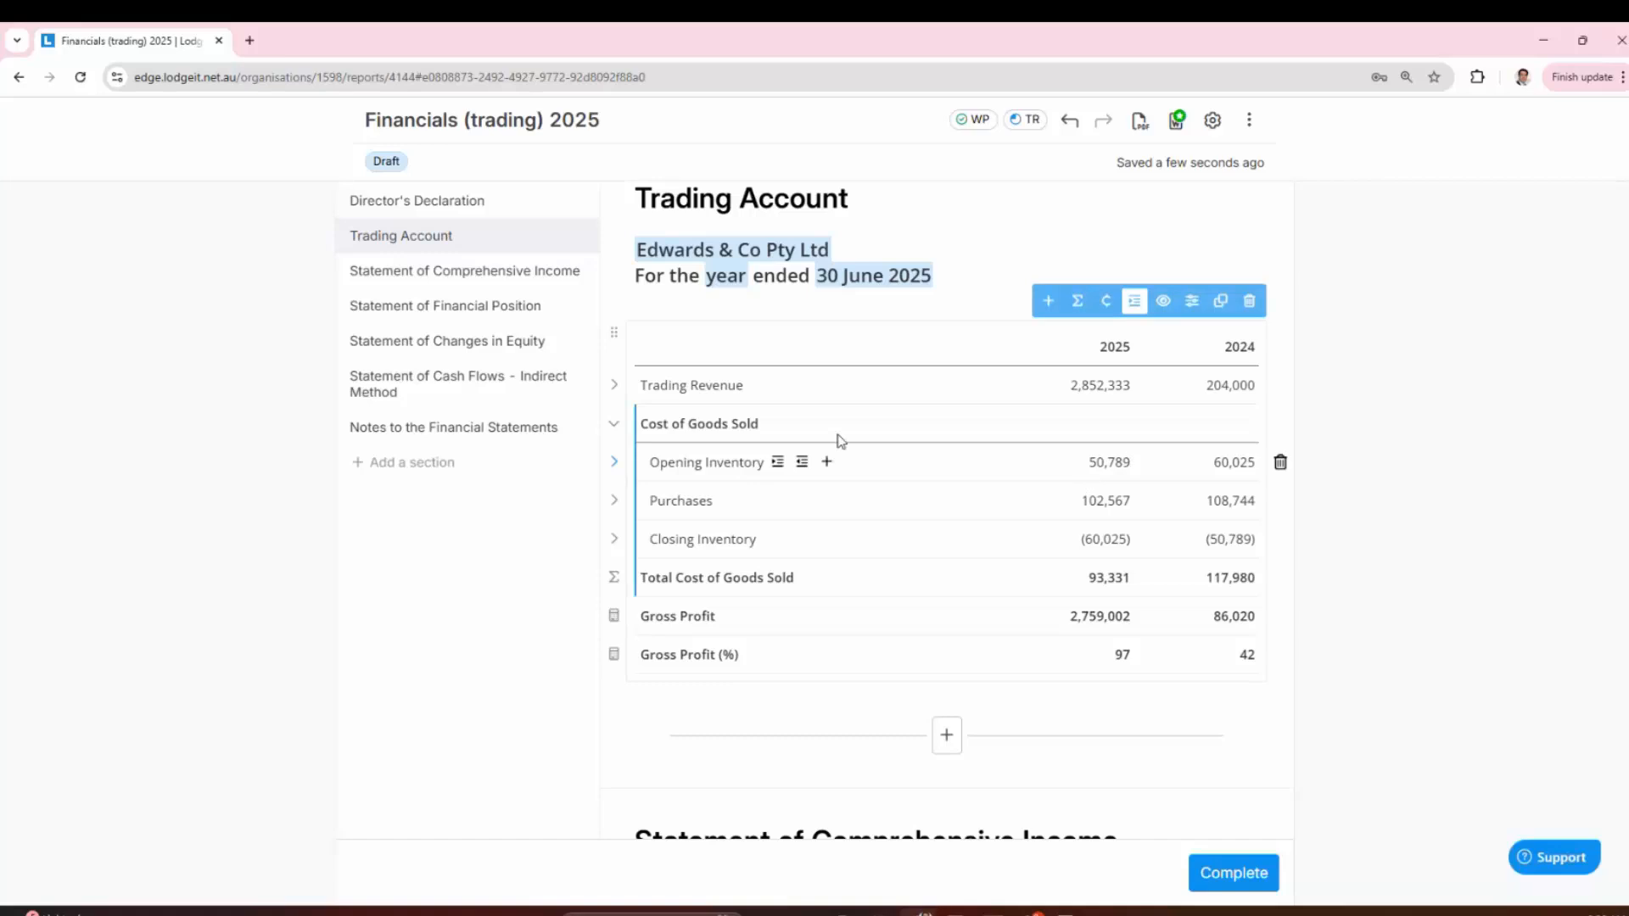
# Step: Show the report's Statement of Comprehensive Income section
pyautogui.click(458, 278)
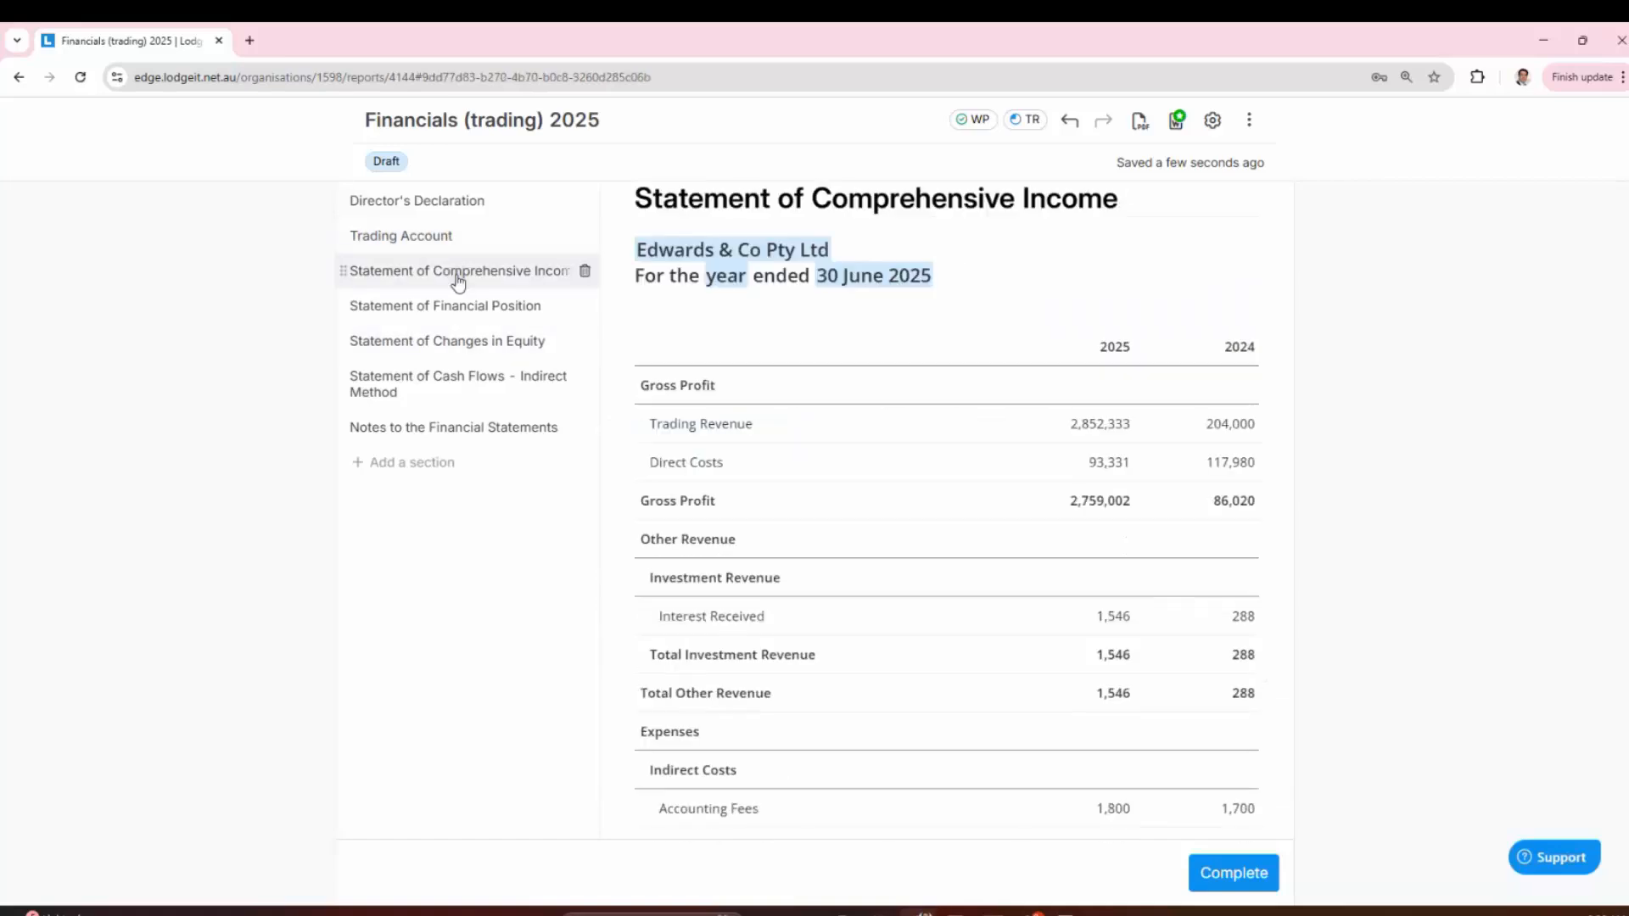
# Step: Collapse the Gross Profit group and remove the Investment Revenue grouping level, keeping Interest Received directly under Other Revenue
pyautogui.click(614, 386)
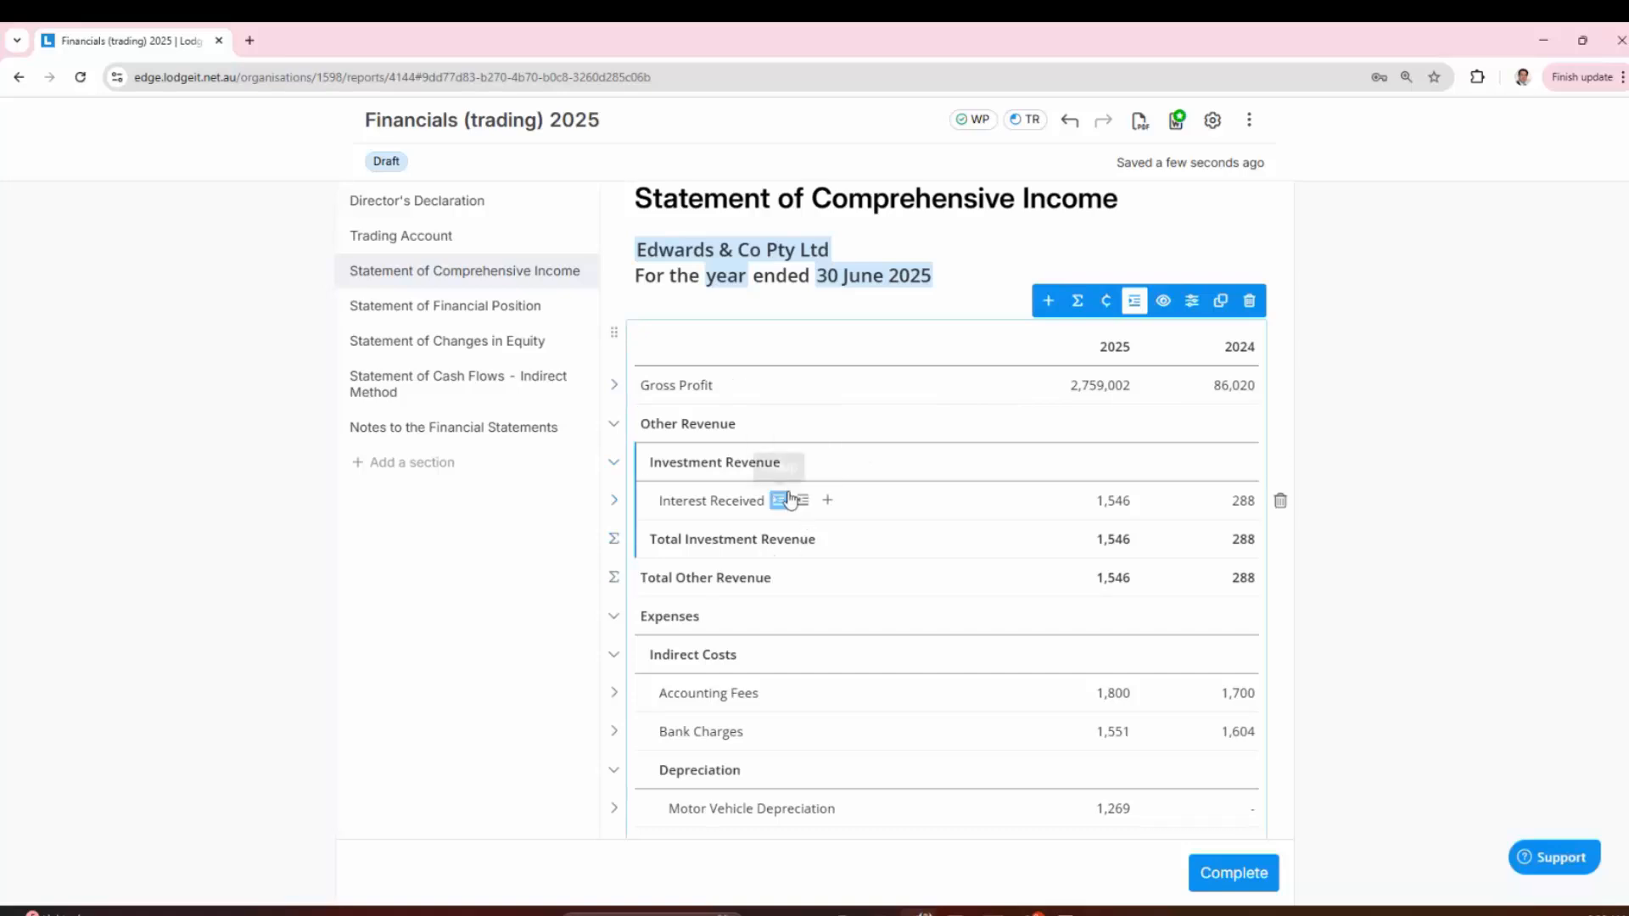
pyautogui.click(843, 463)
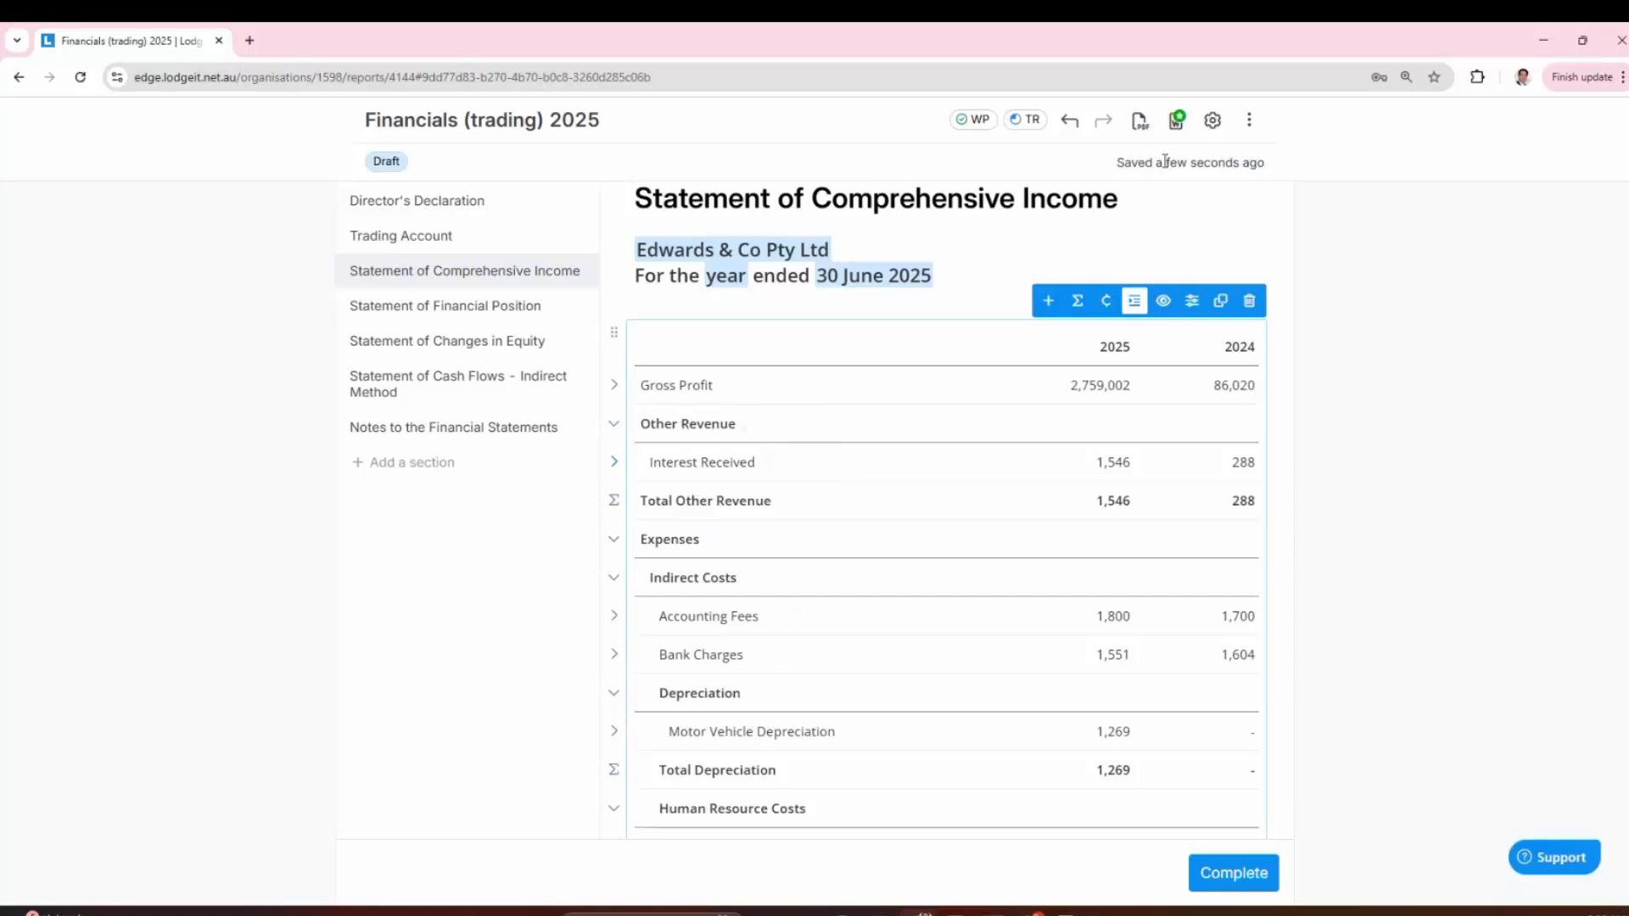
# Step: In the report settings, turn off line item indentation so the statement's rows align flush
pyautogui.click(1212, 120)
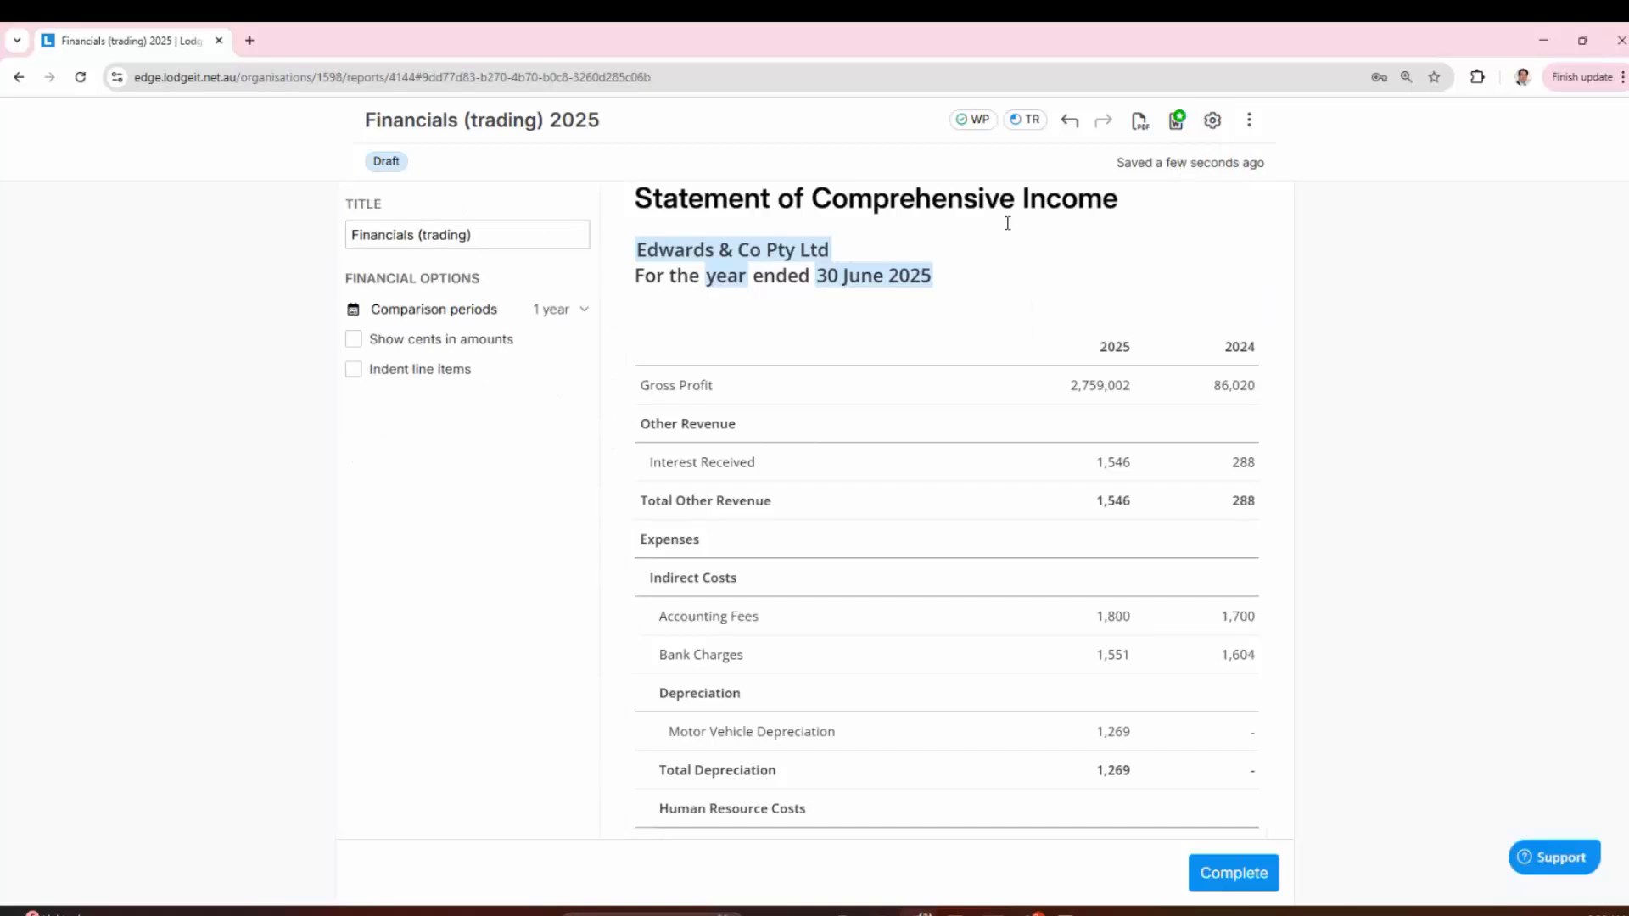
pyautogui.click(354, 372)
pyautogui.click(354, 372)
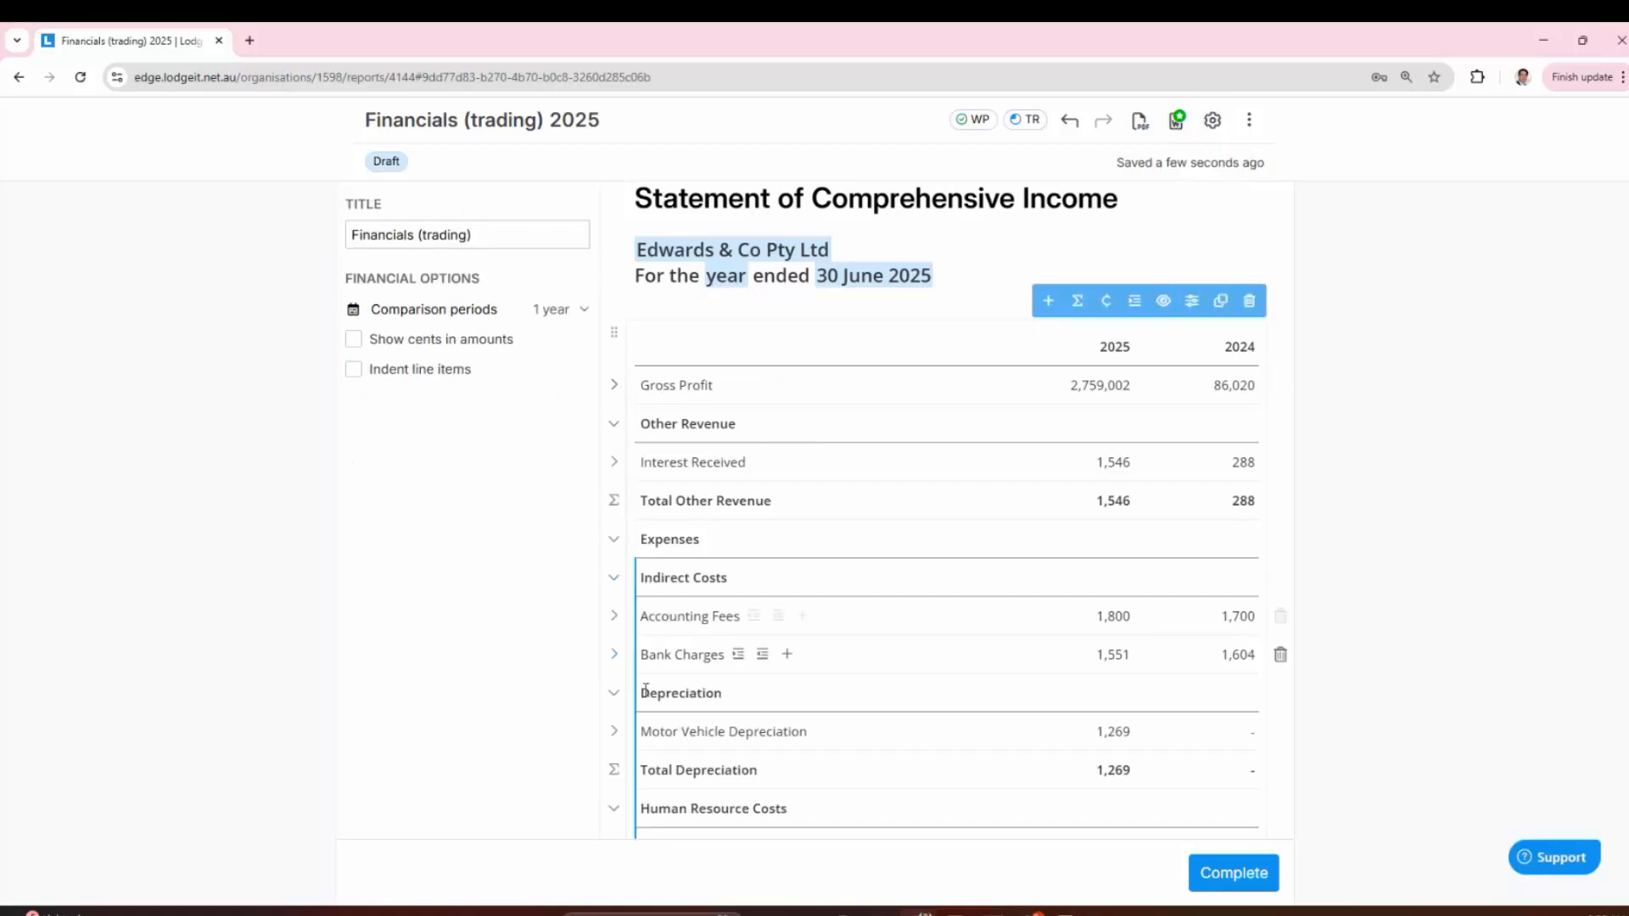
# Step: Under Indirect Costs, collapse the Depreciation group and remove the Human Resource Costs grouping level, keeping Salary & Wages
pyautogui.scroll(-2, 673, 392)
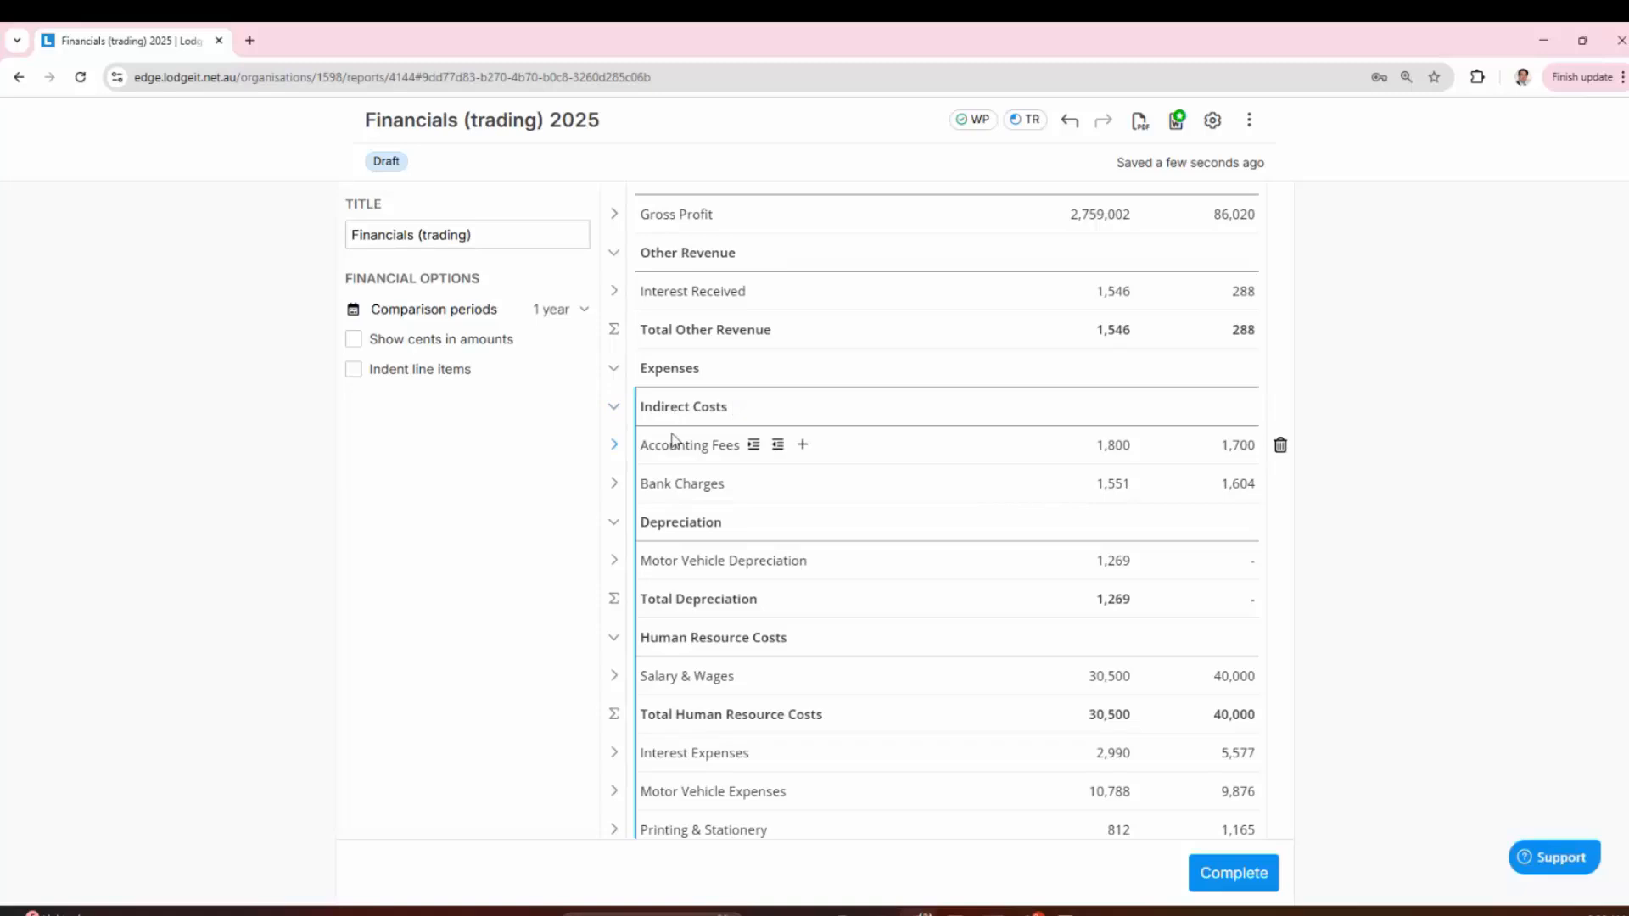
pyautogui.click(613, 522)
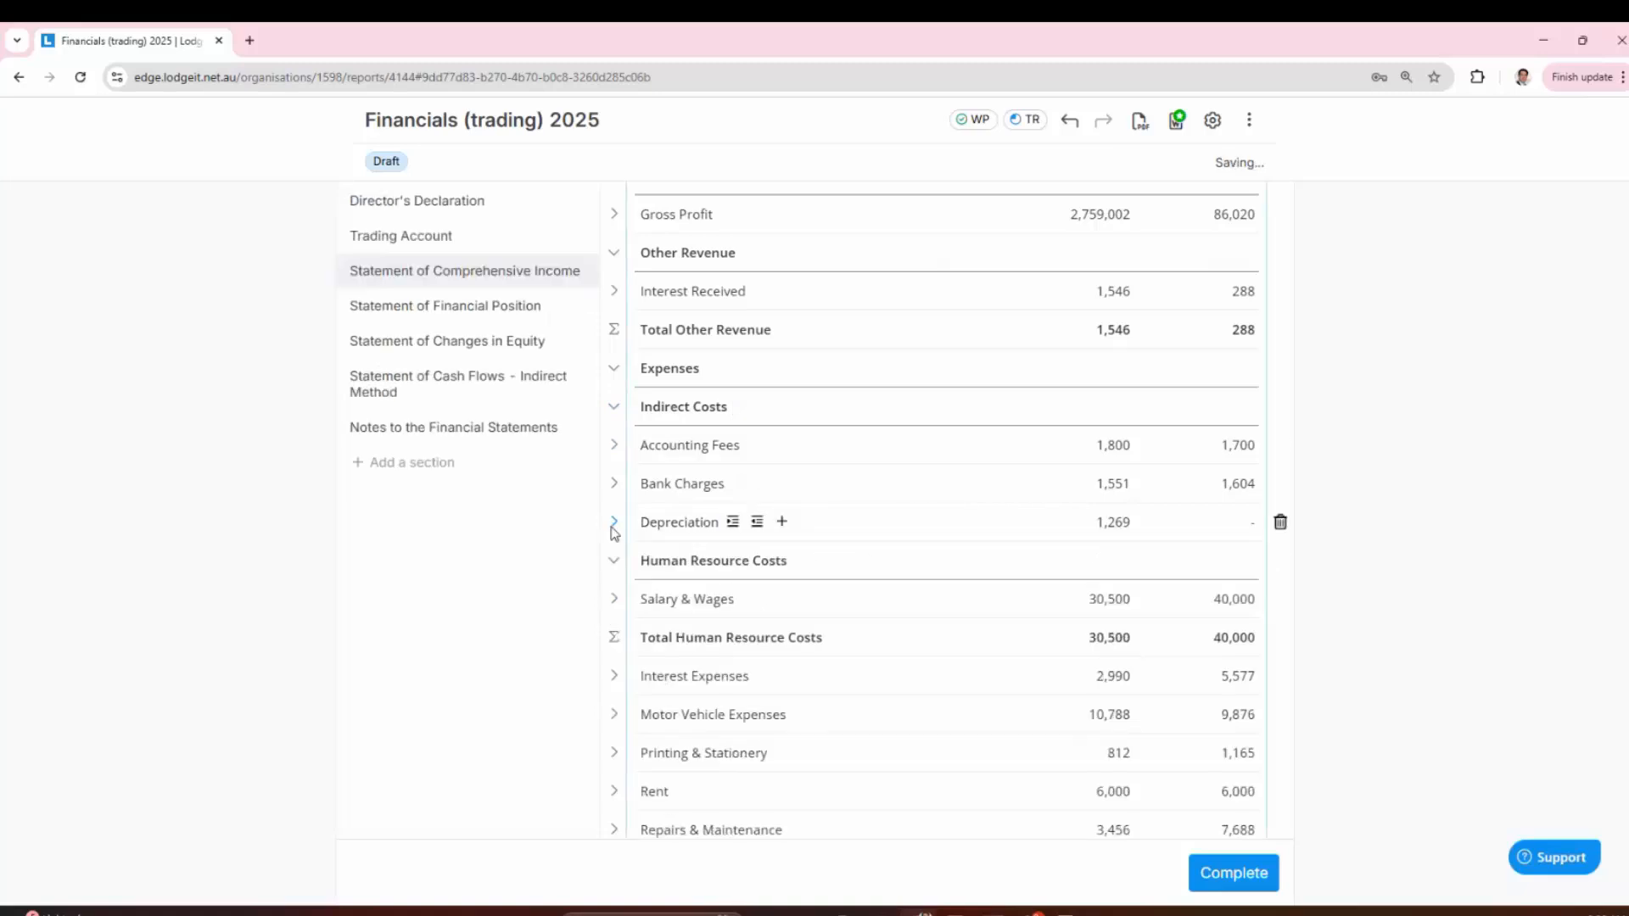
pyautogui.click(614, 523)
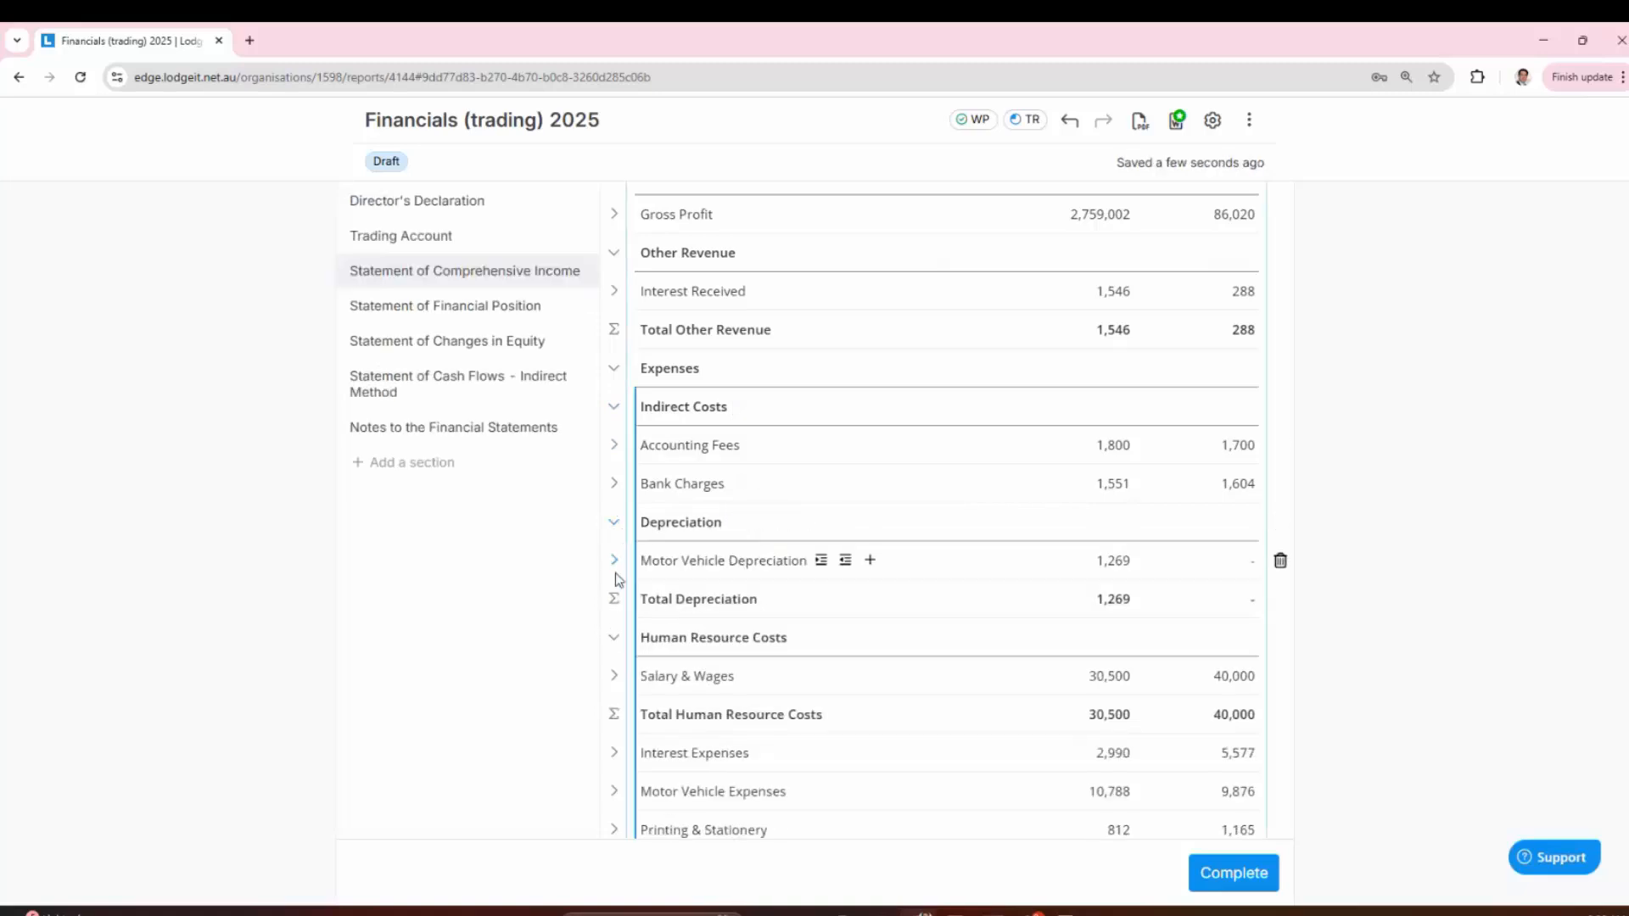
pyautogui.click(614, 561)
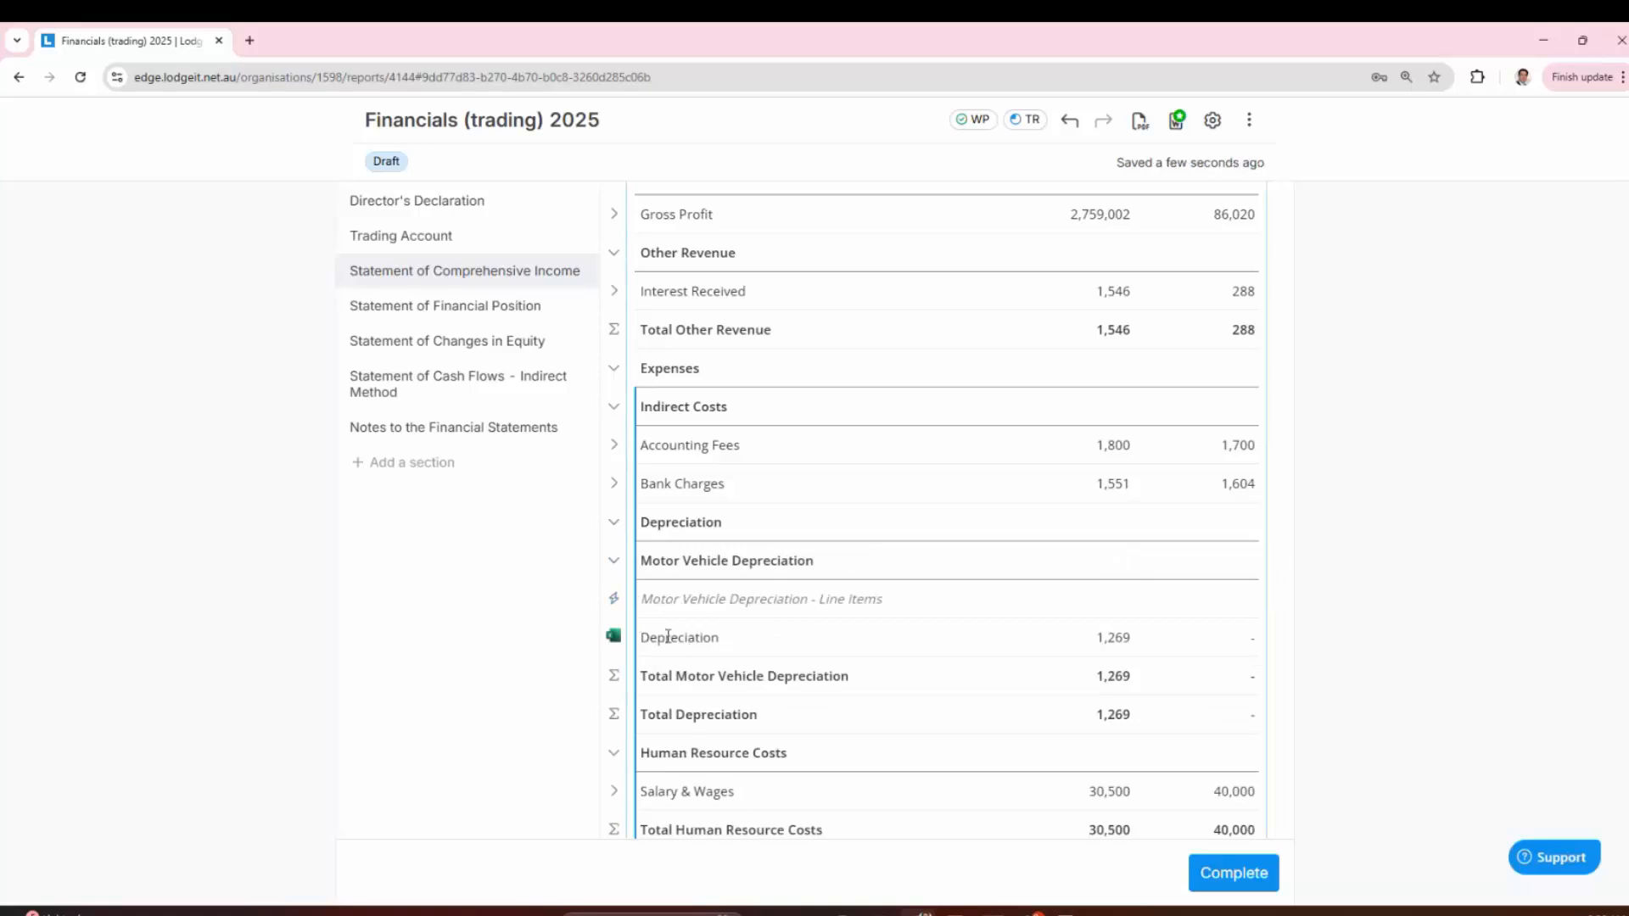
pyautogui.click(614, 522)
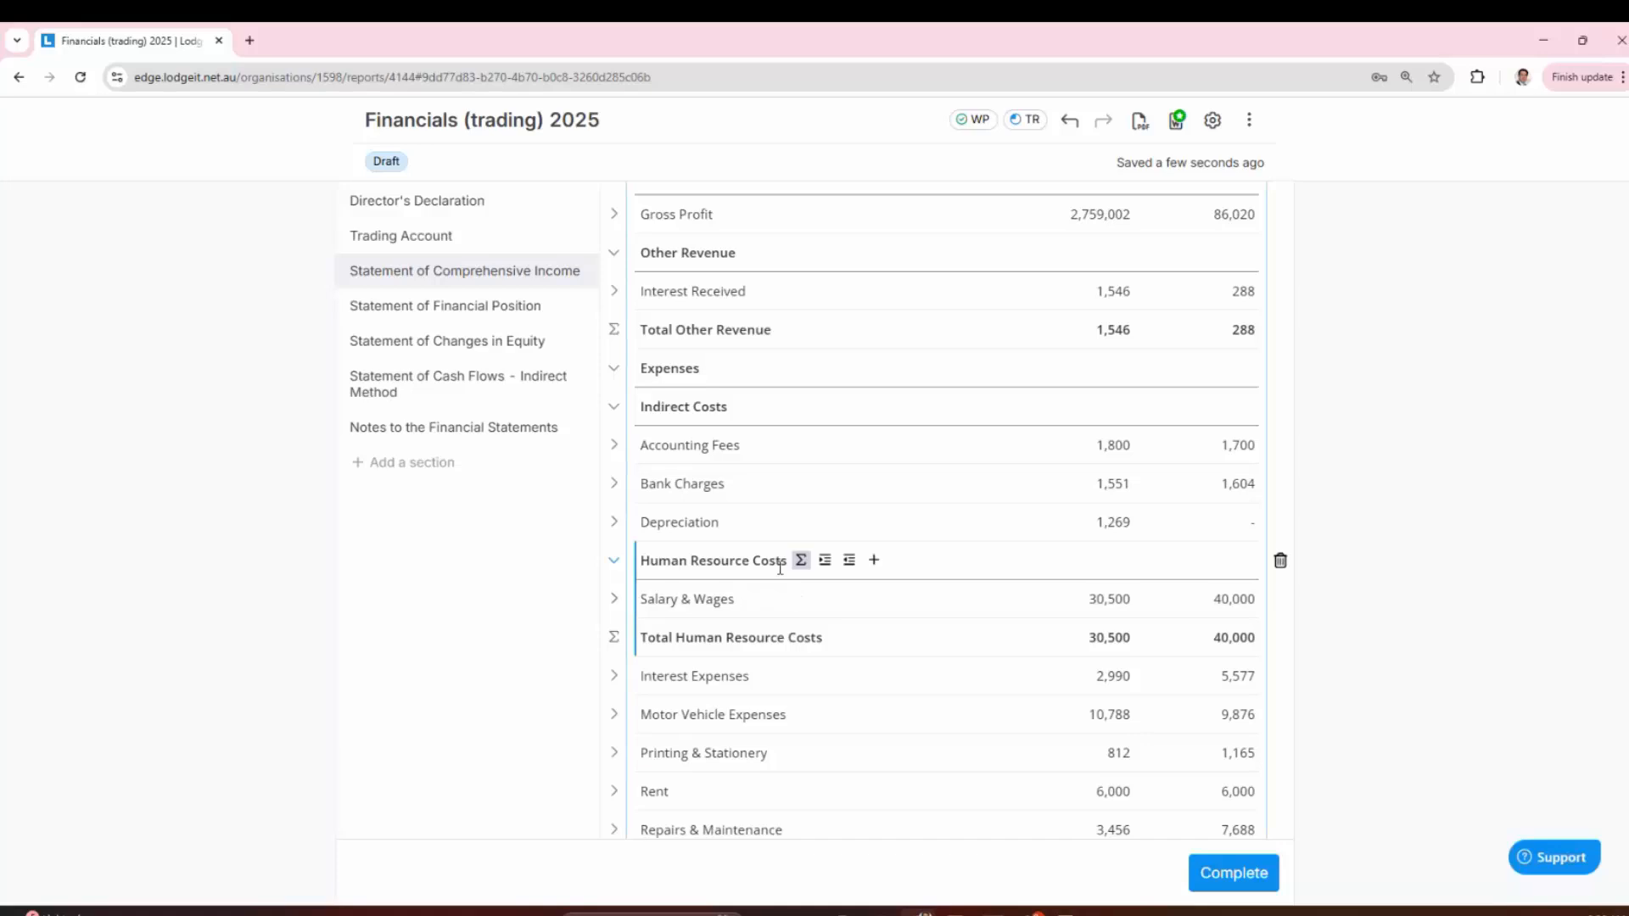
pyautogui.click(849, 562)
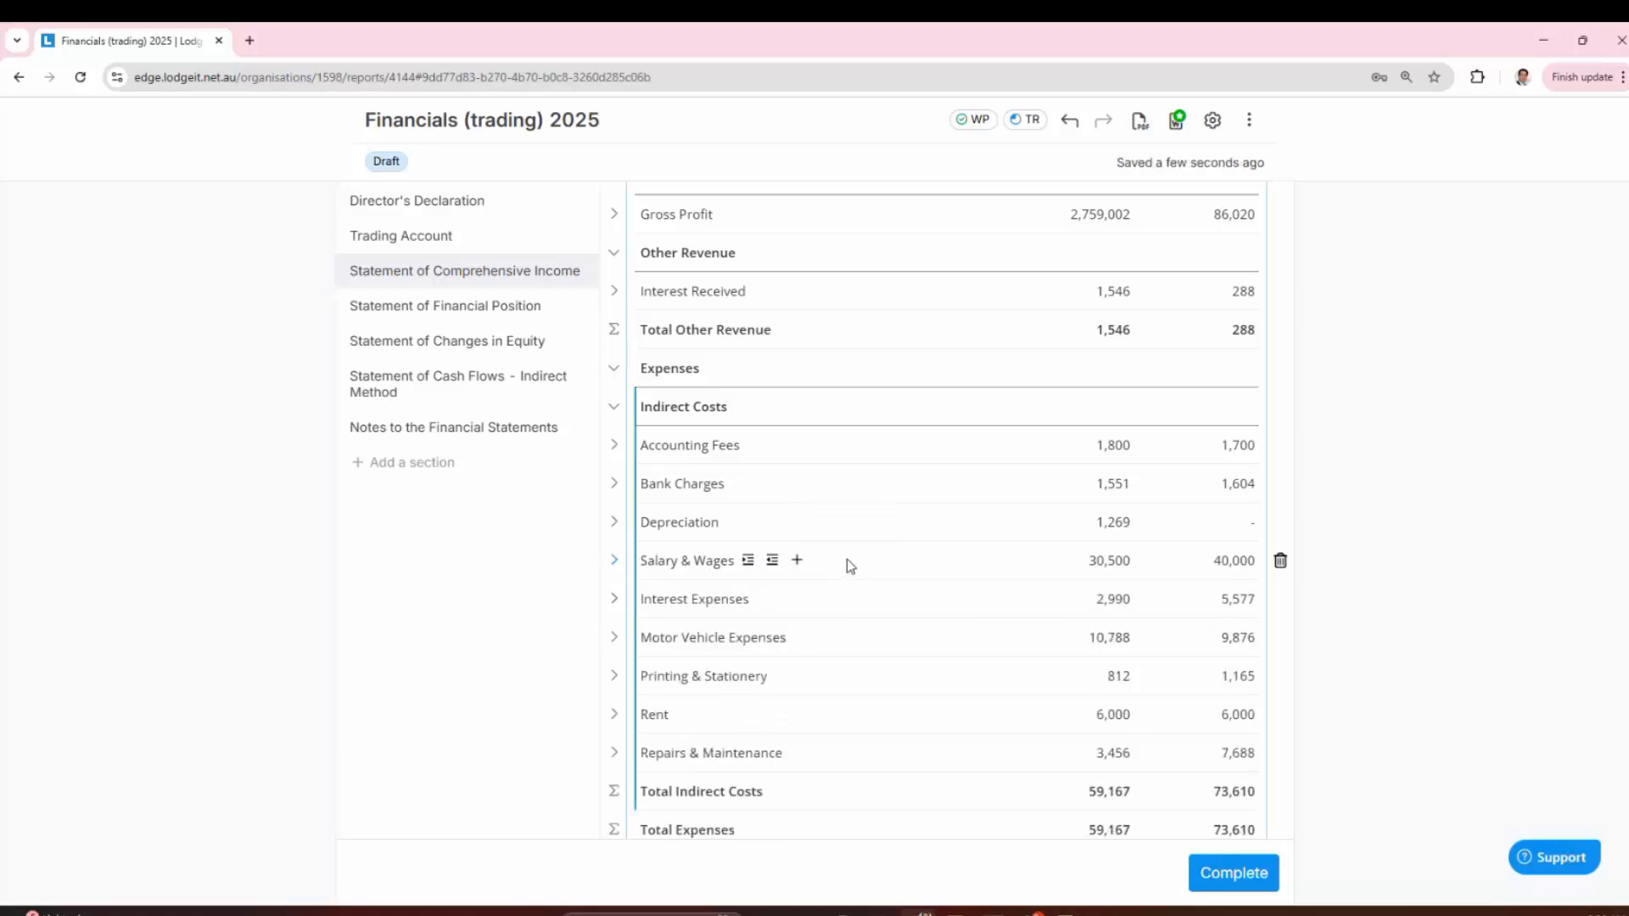
# Step: Mark the Financials (trading) 2025 report as complete
pyautogui.scroll(-1, 847, 559)
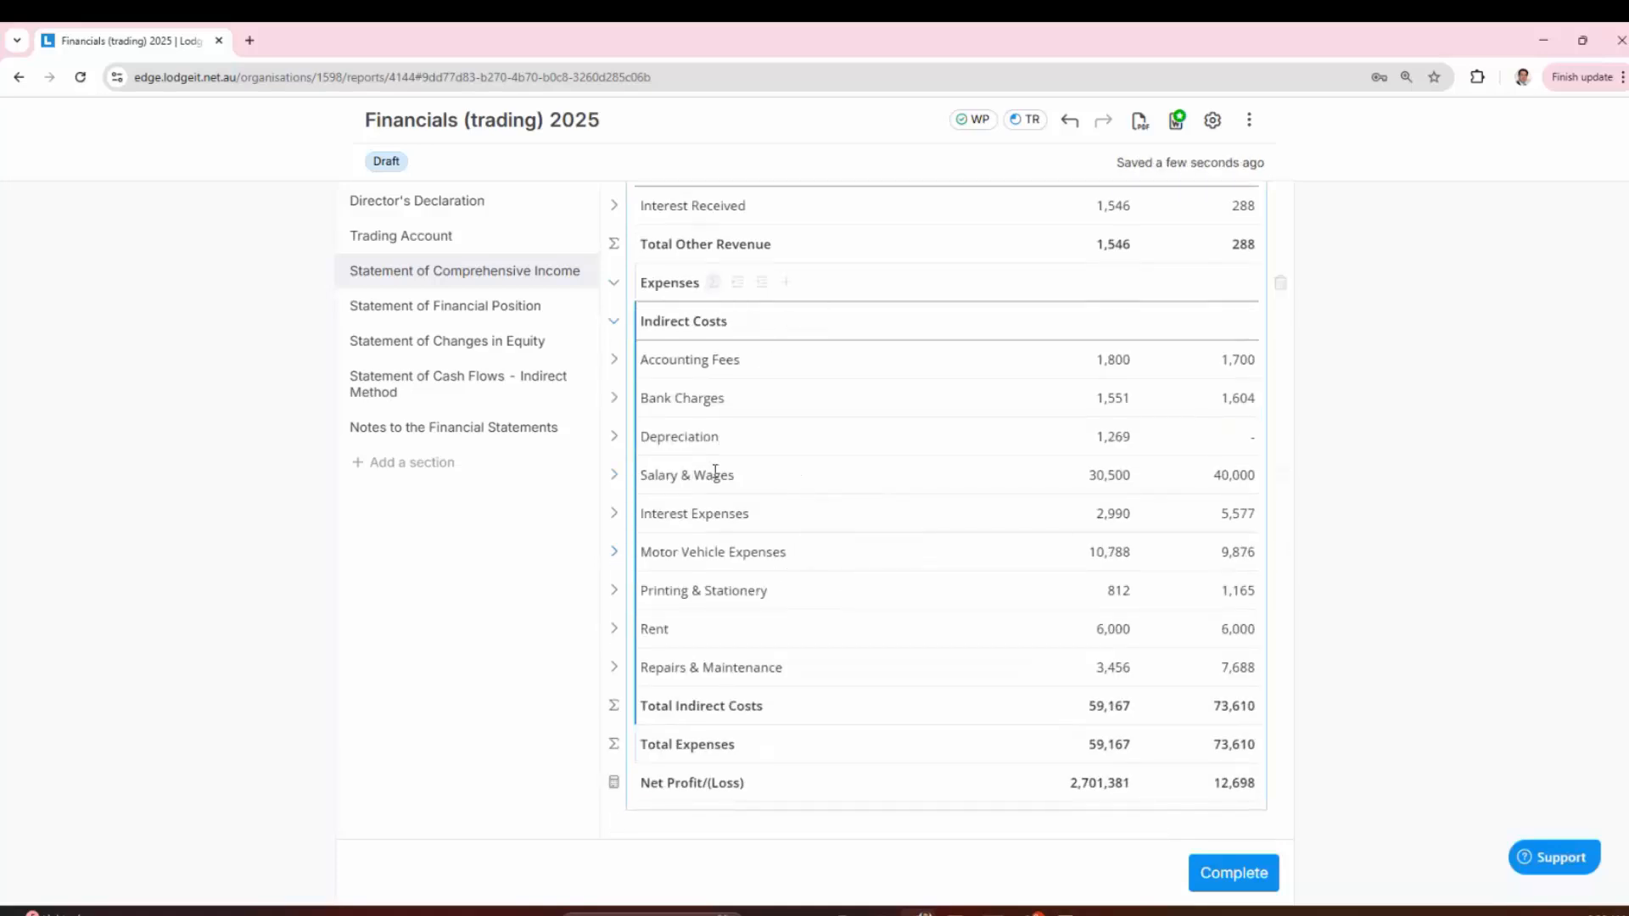
pyautogui.click(1230, 873)
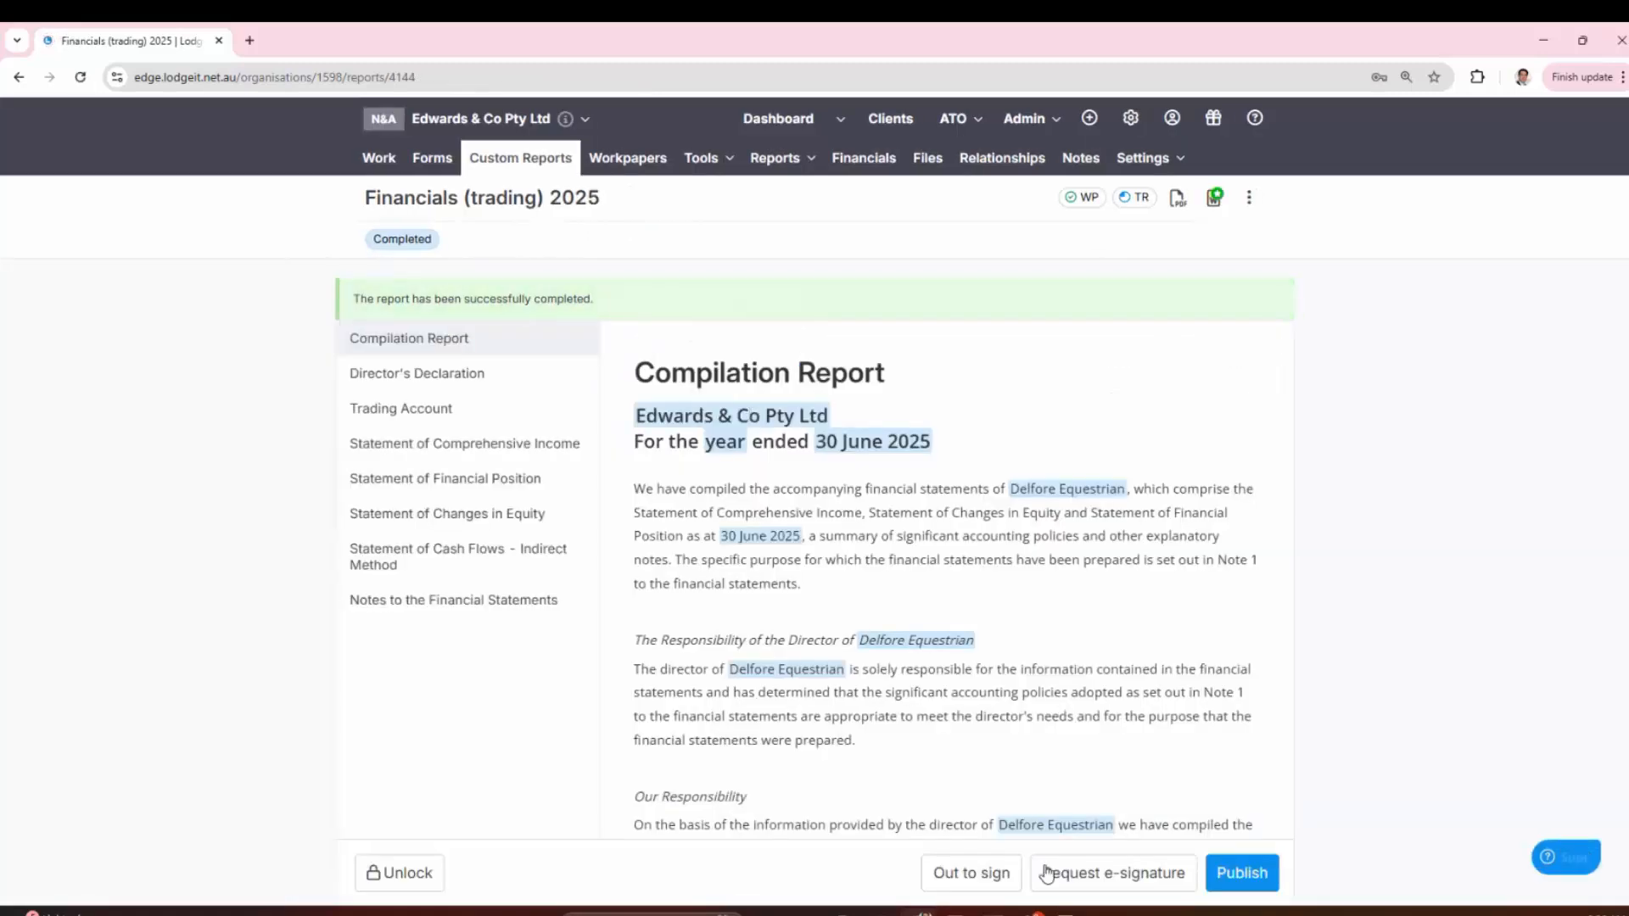
# Step: Show the completed reports across all clients and open the Financials (trading) 2025 report for Edwards & Co Pty Ltd
pyautogui.click(536, 164)
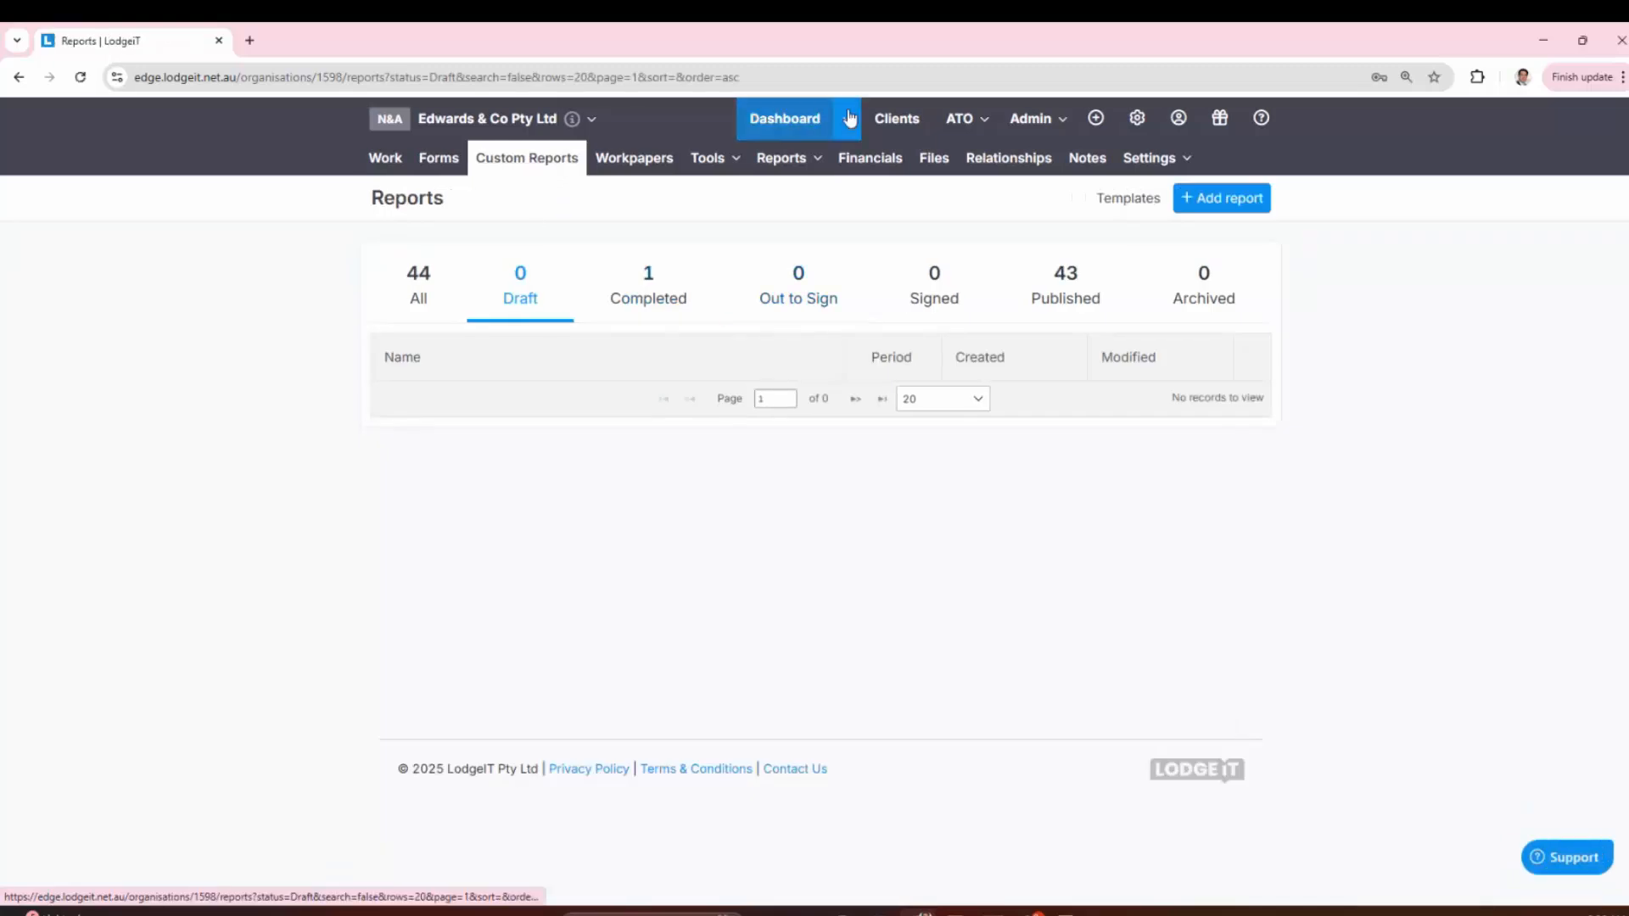
pyautogui.click(850, 119)
pyautogui.click(739, 219)
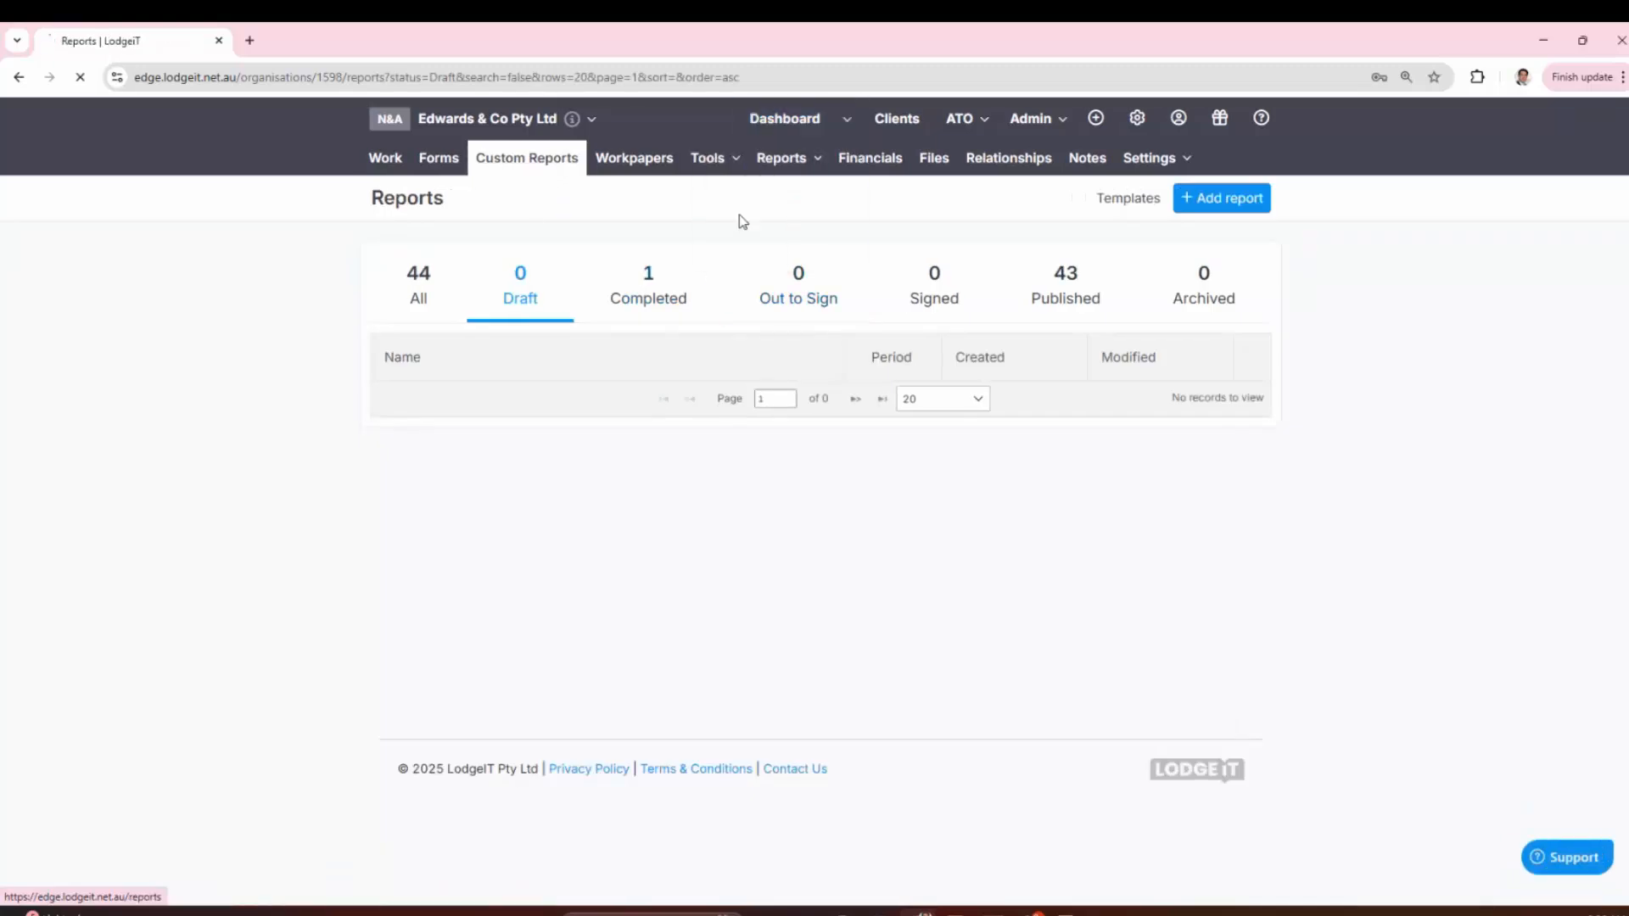
pyautogui.click(659, 251)
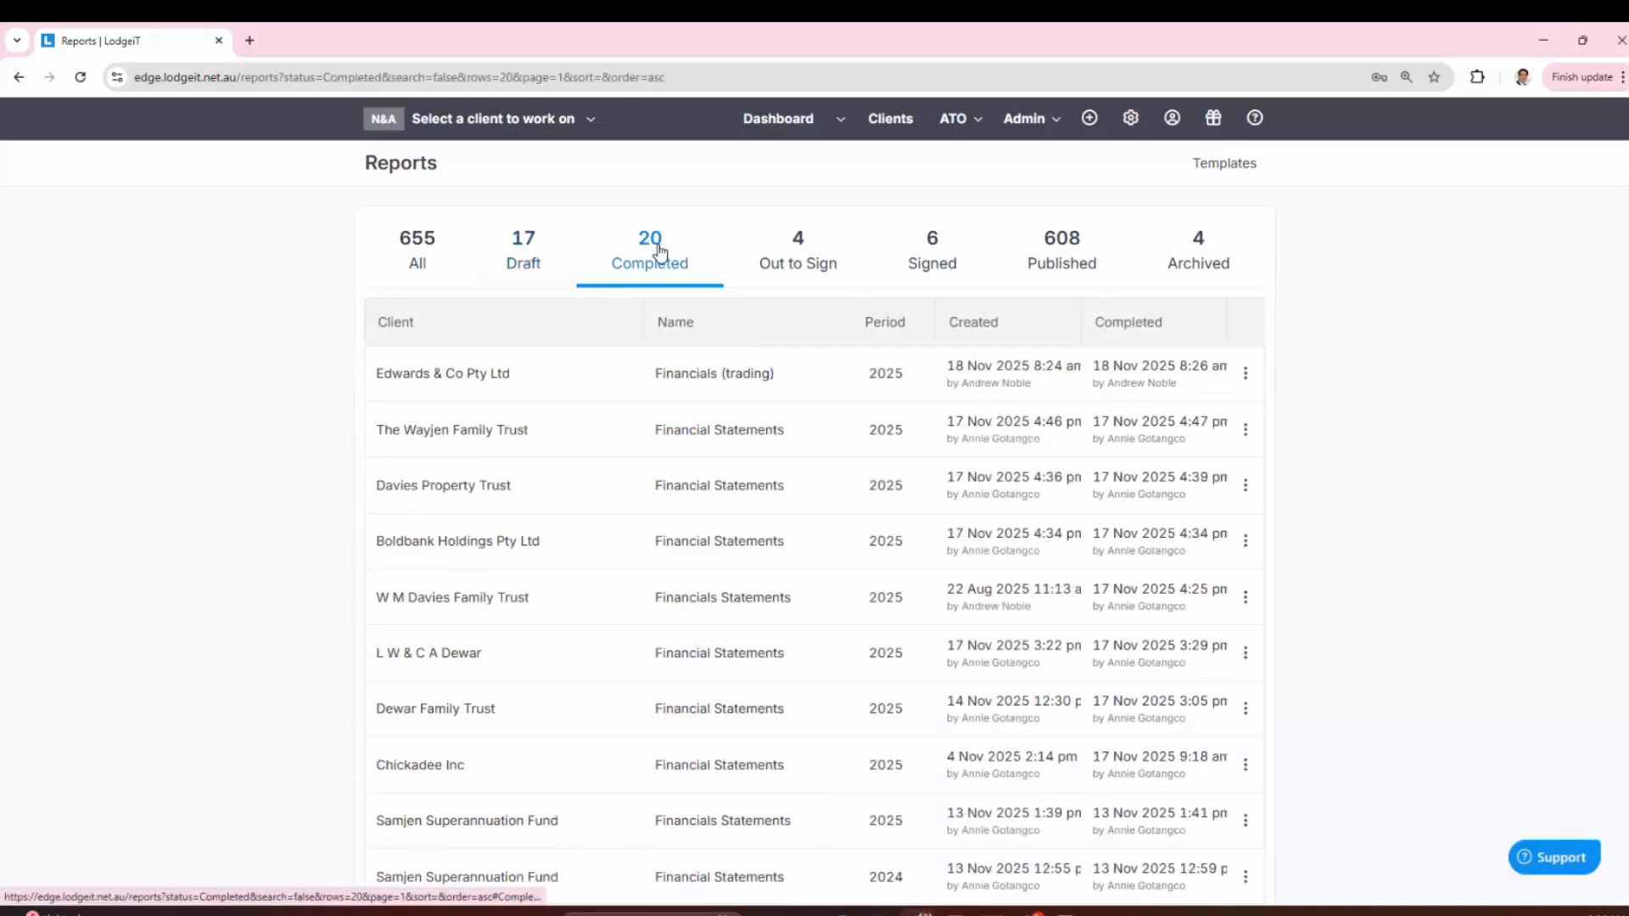
pyautogui.click(714, 373)
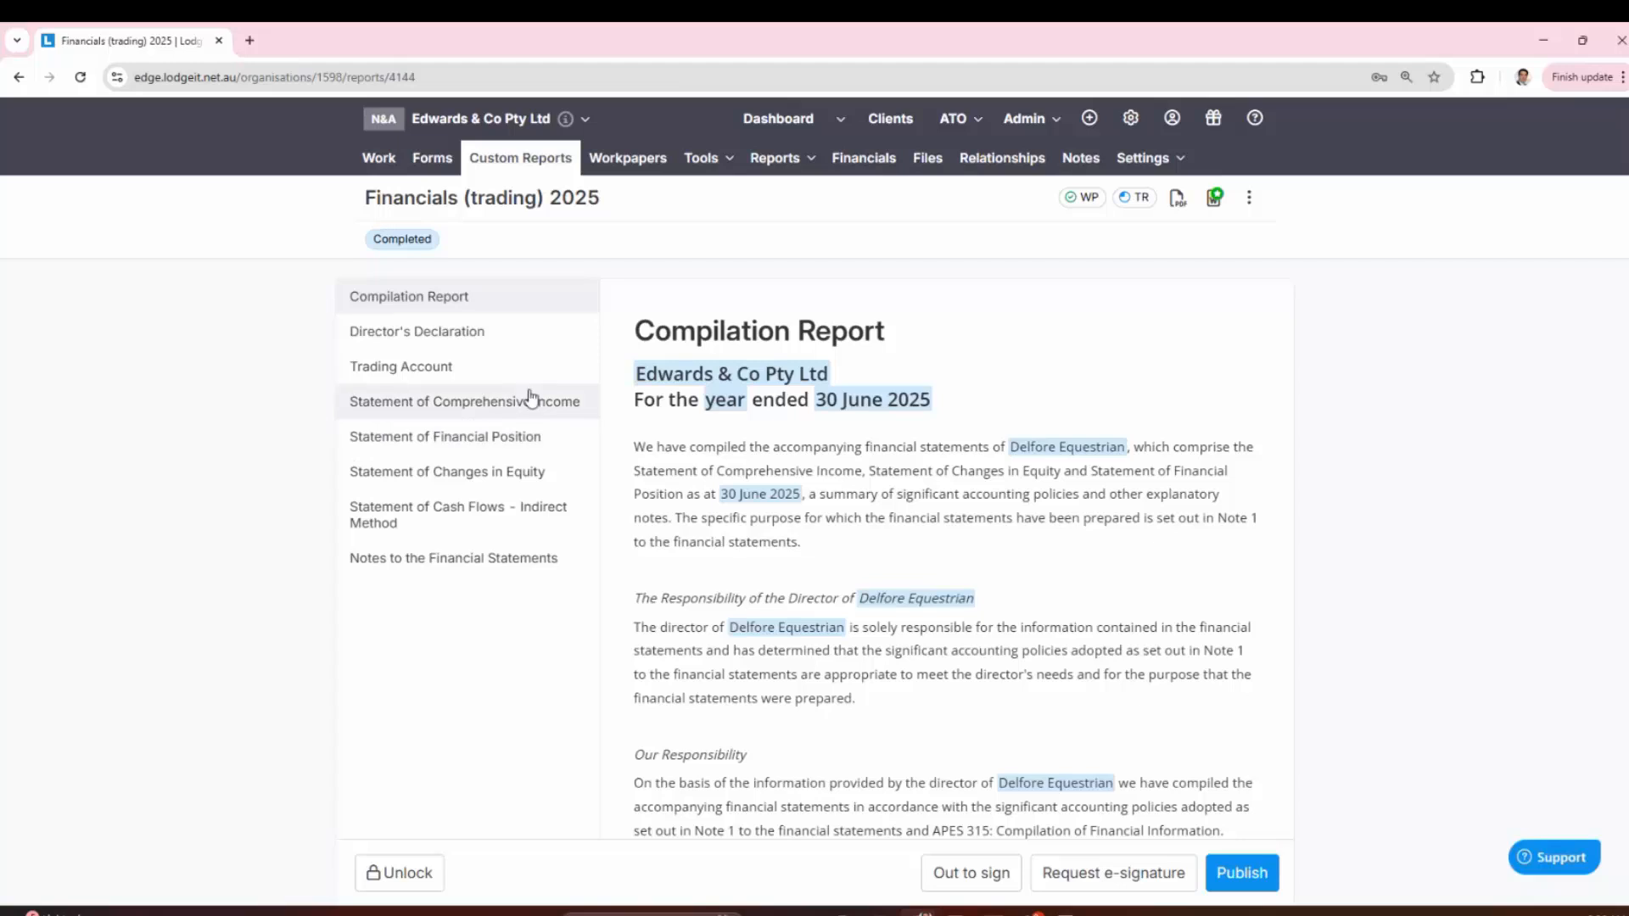
# Step: Review the compilation report's signature block and open the account profile page that holds the personal signature
pyautogui.scroll(-5, 950, 509)
pyautogui.scroll(5, 950, 510)
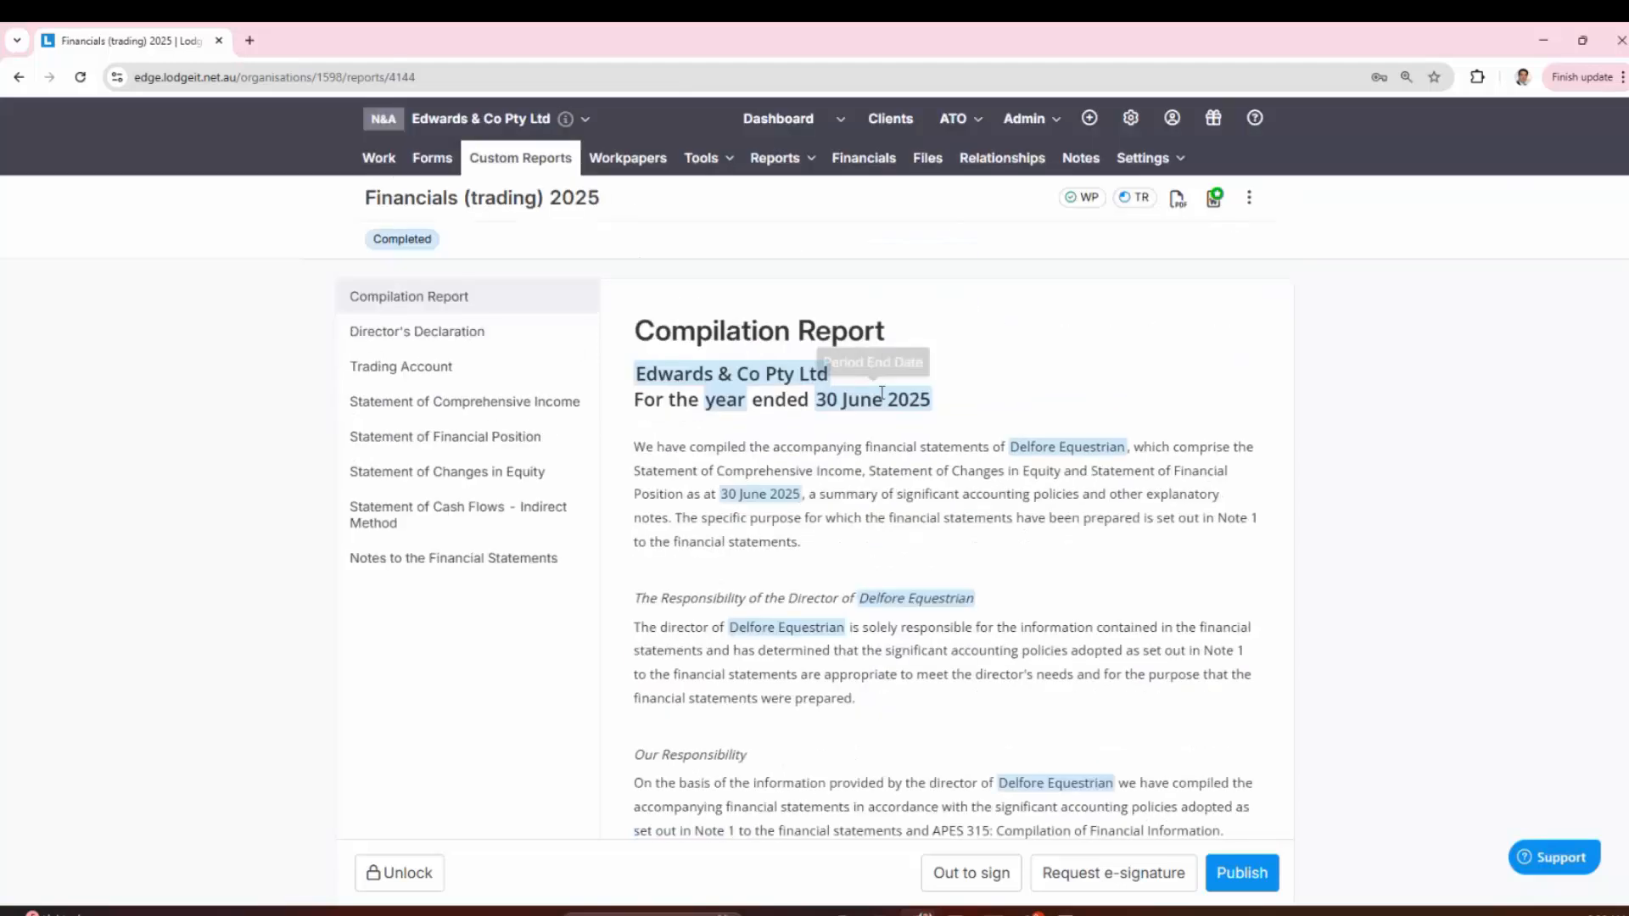
pyautogui.scroll(-4, 796, 506)
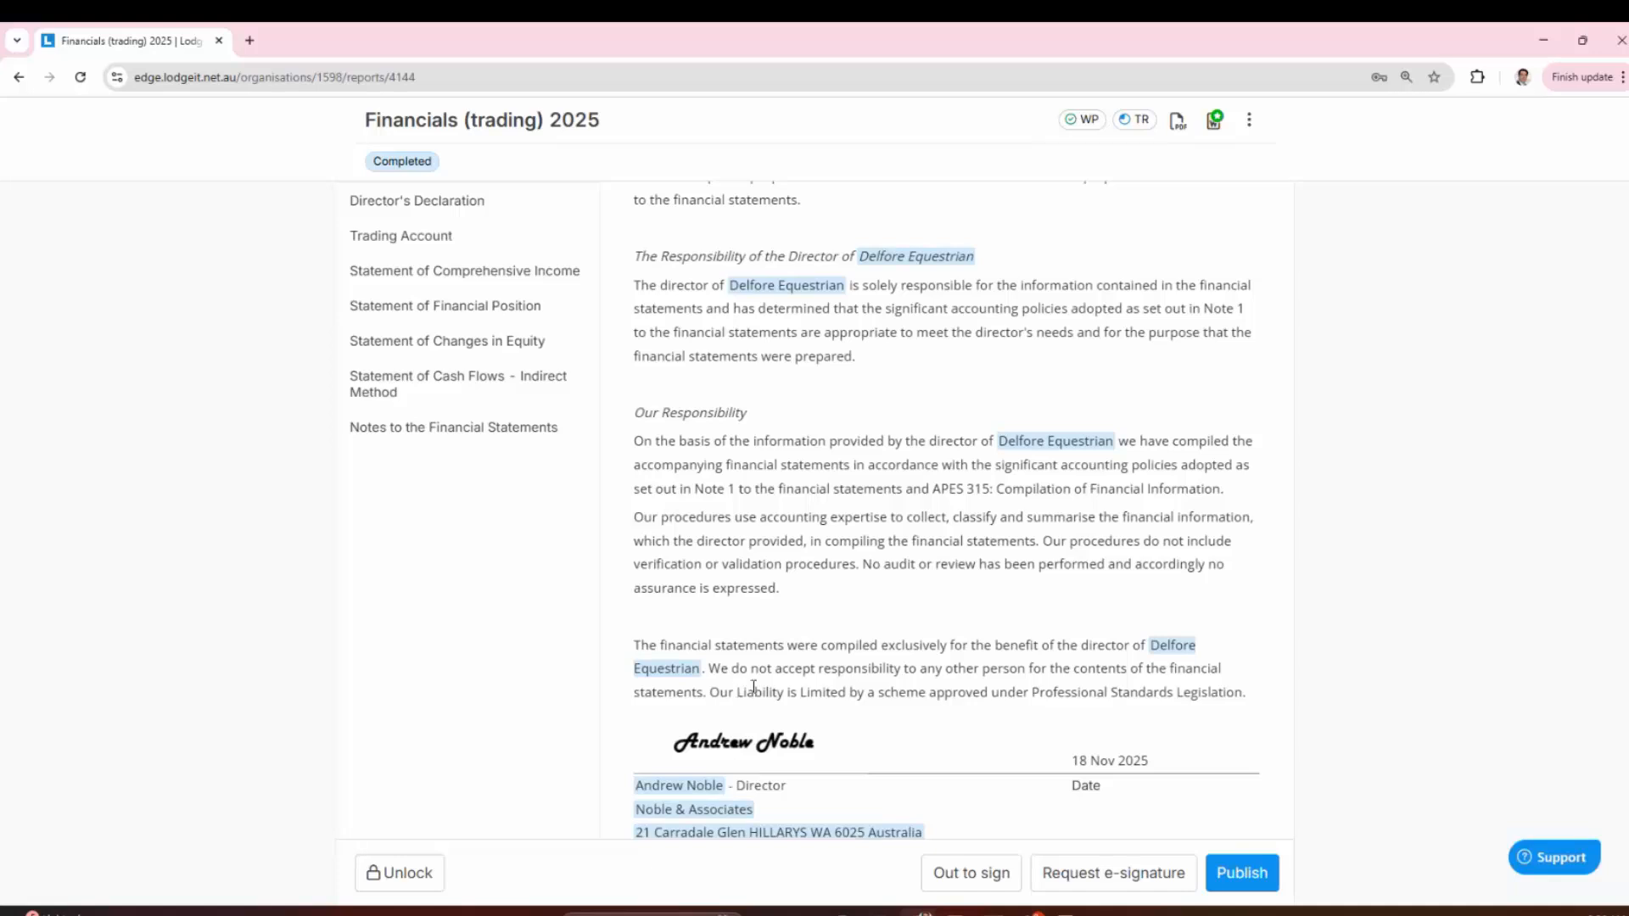
pyautogui.scroll(4, 890, 588)
pyautogui.click(1172, 118)
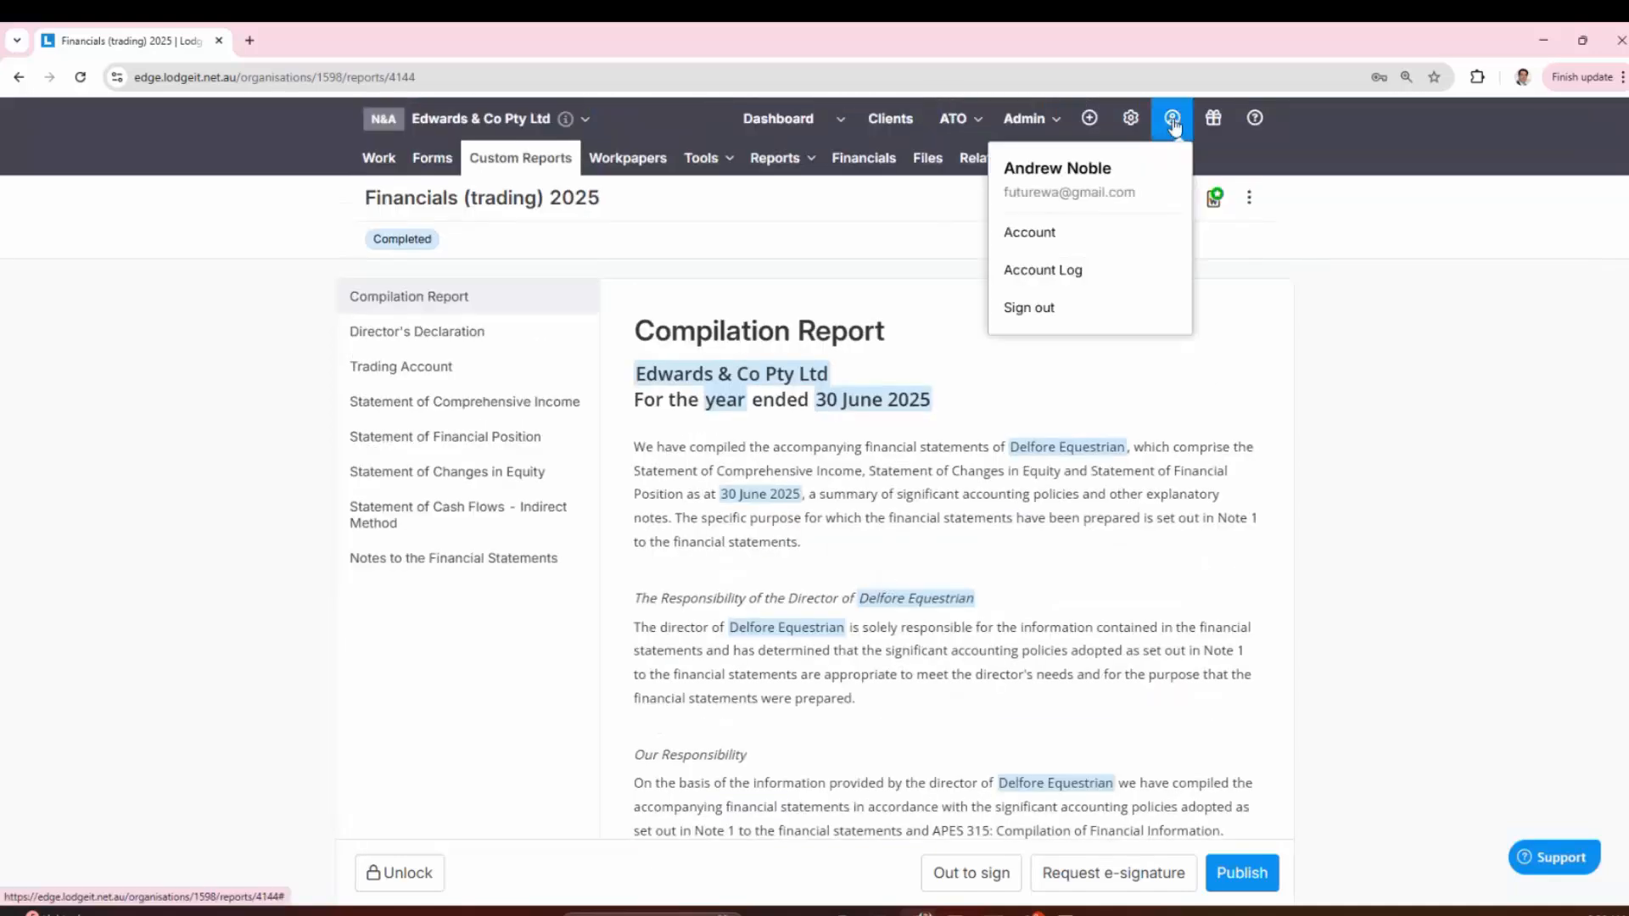
pyautogui.click(1097, 245)
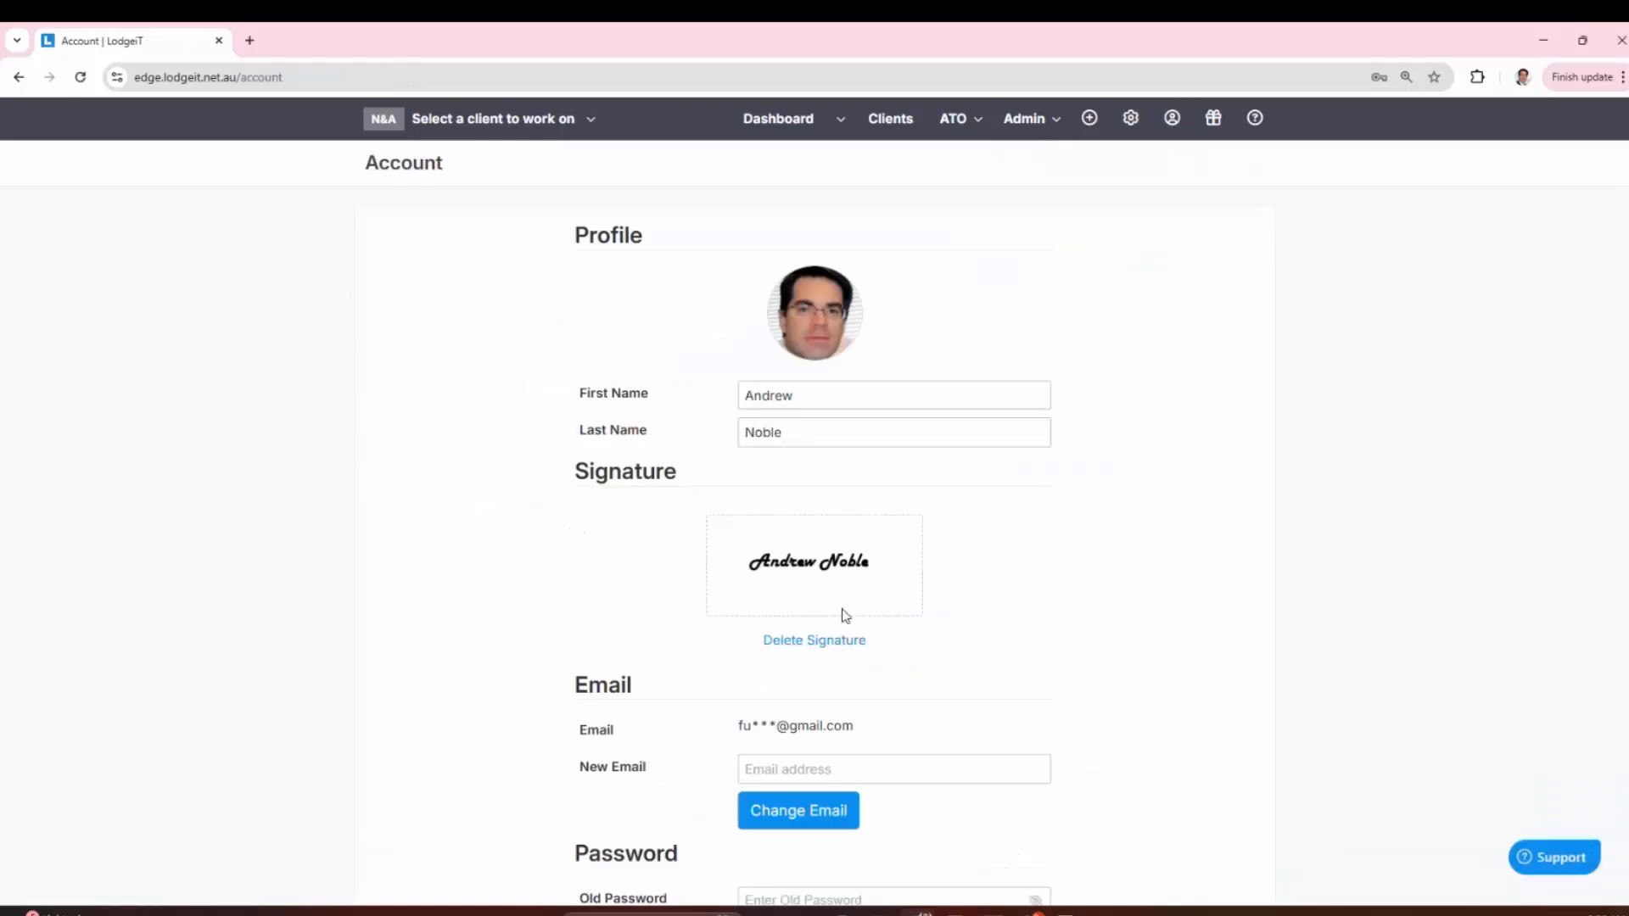
# Step: Open the organisation's Default Signatory settings and examine the selectable signatories and the option to use the client owner as signatory
pyautogui.click(1130, 118)
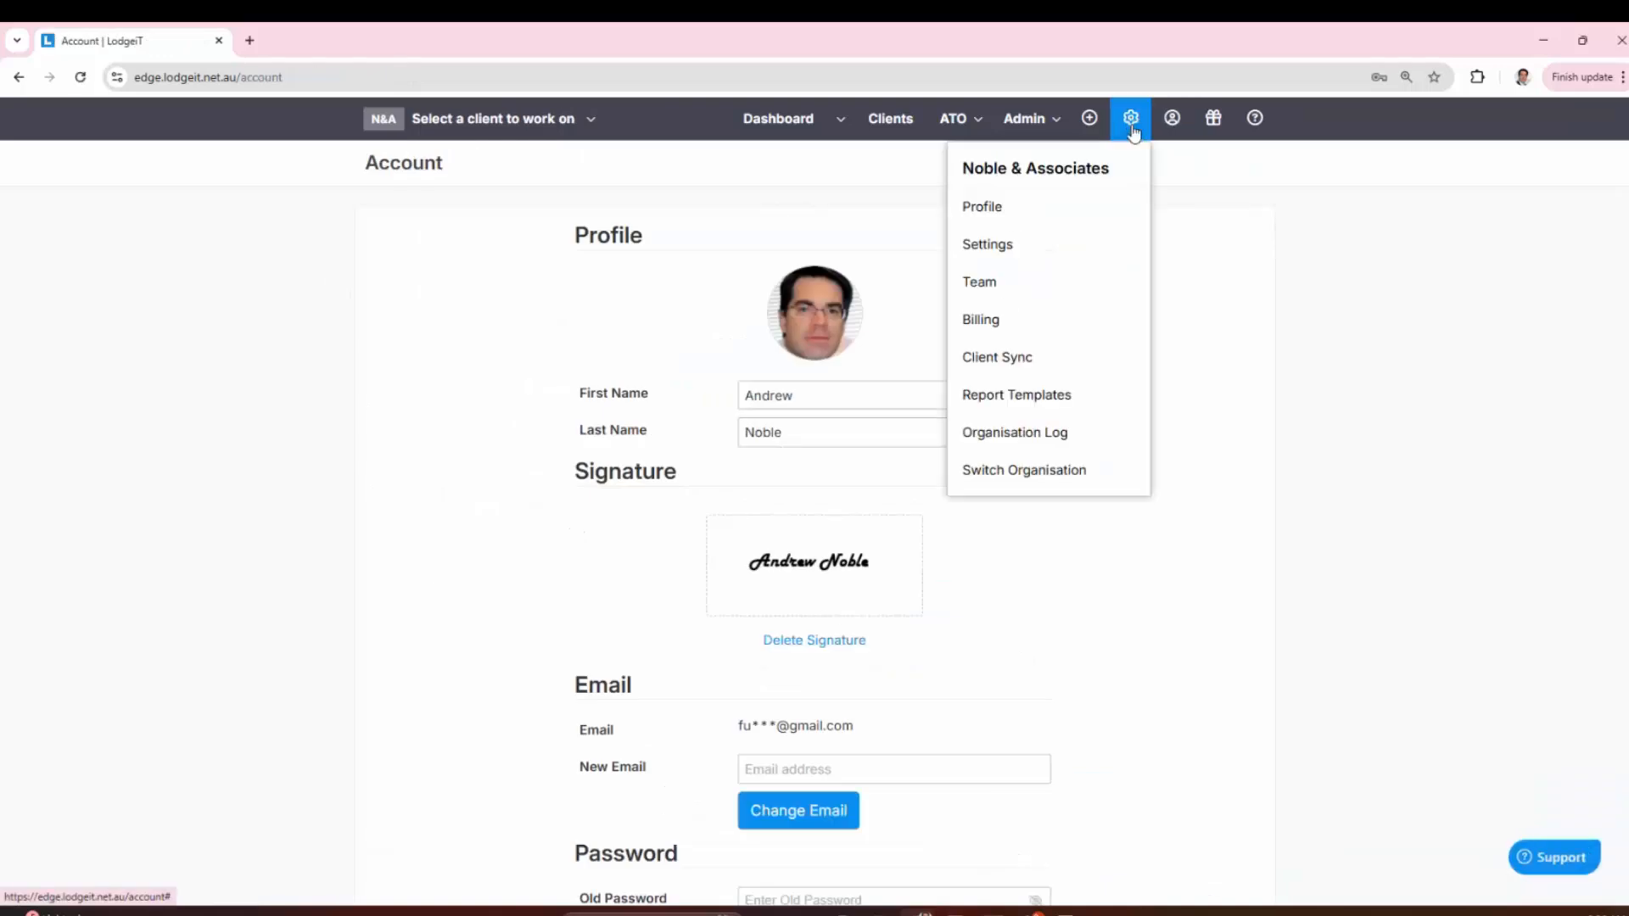
pyautogui.click(991, 254)
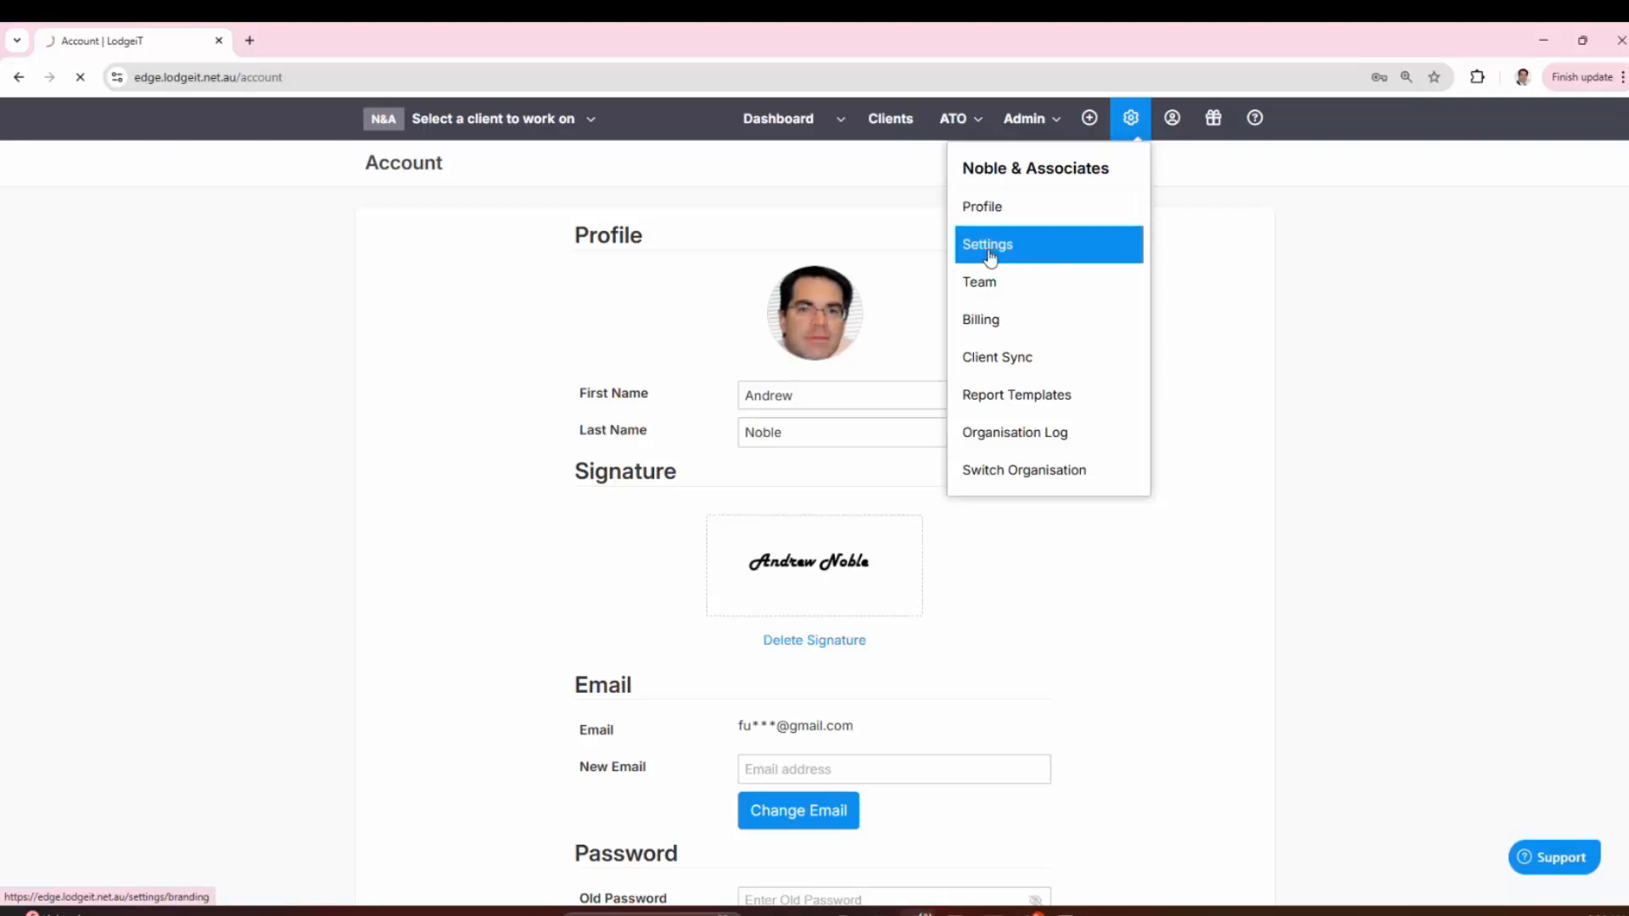
pyautogui.click(484, 225)
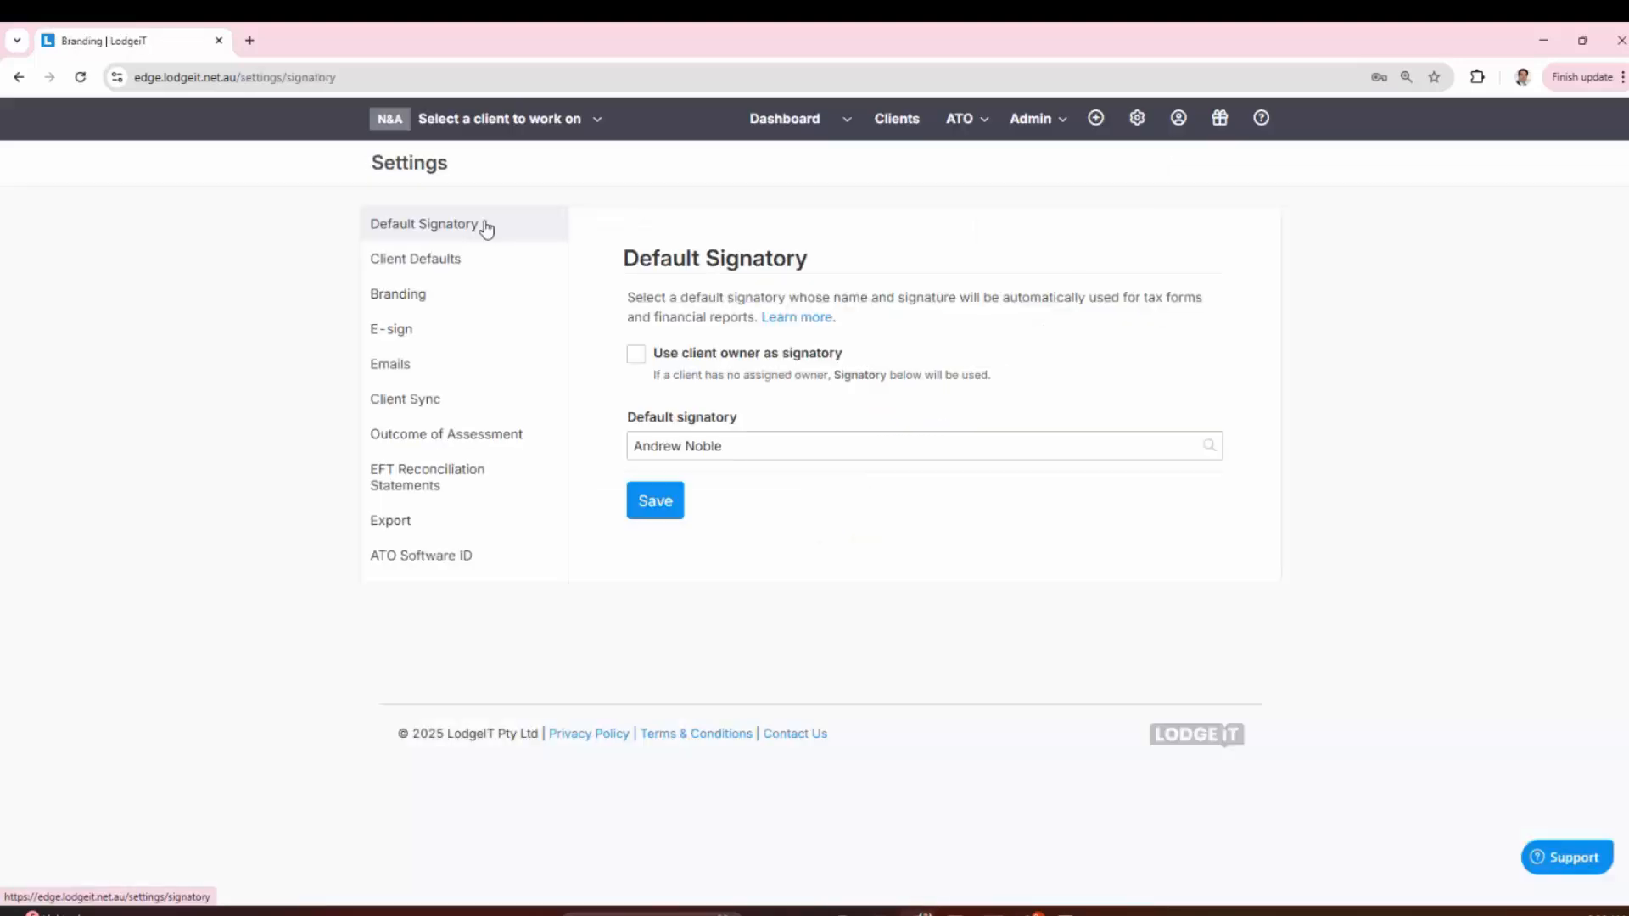
pyautogui.click(726, 447)
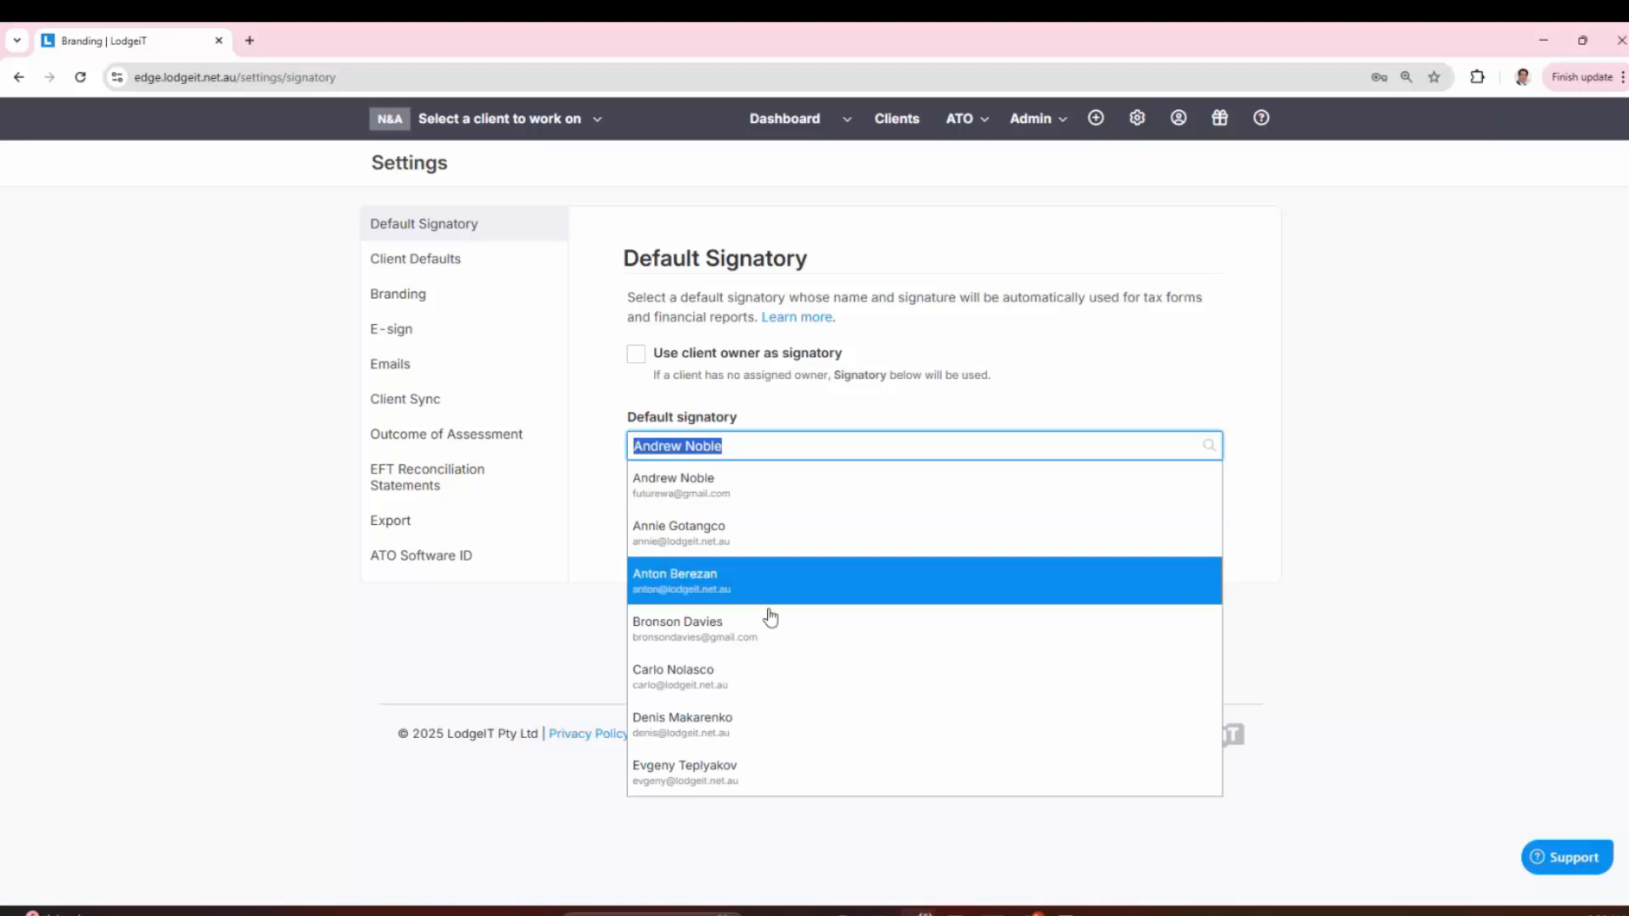
pyautogui.click(741, 472)
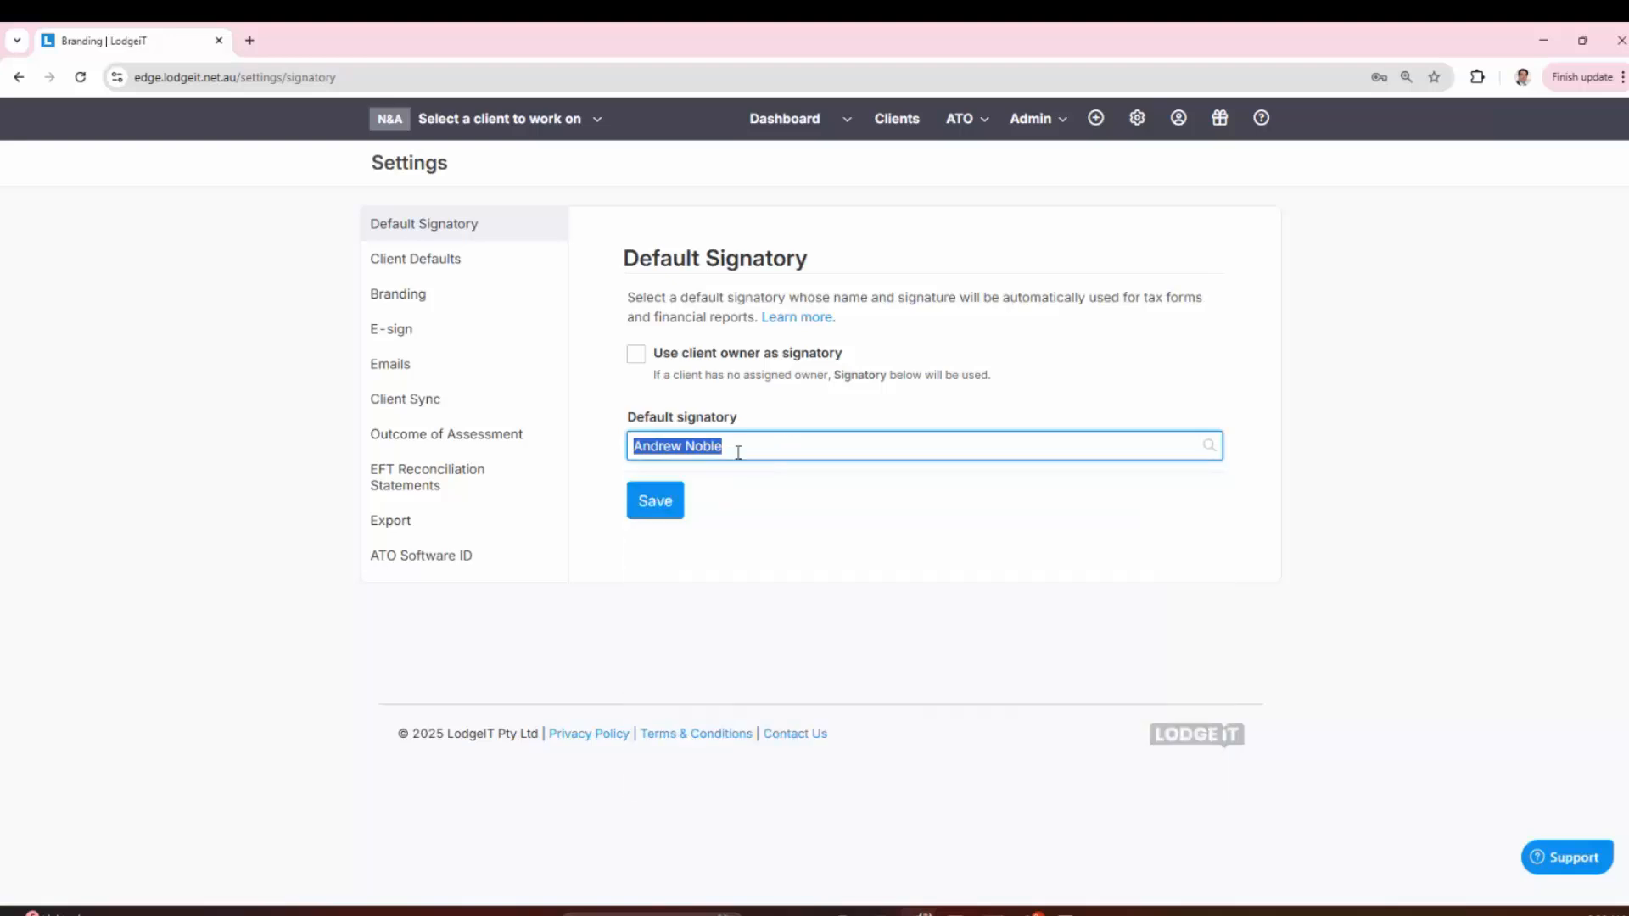
pyautogui.click(787, 548)
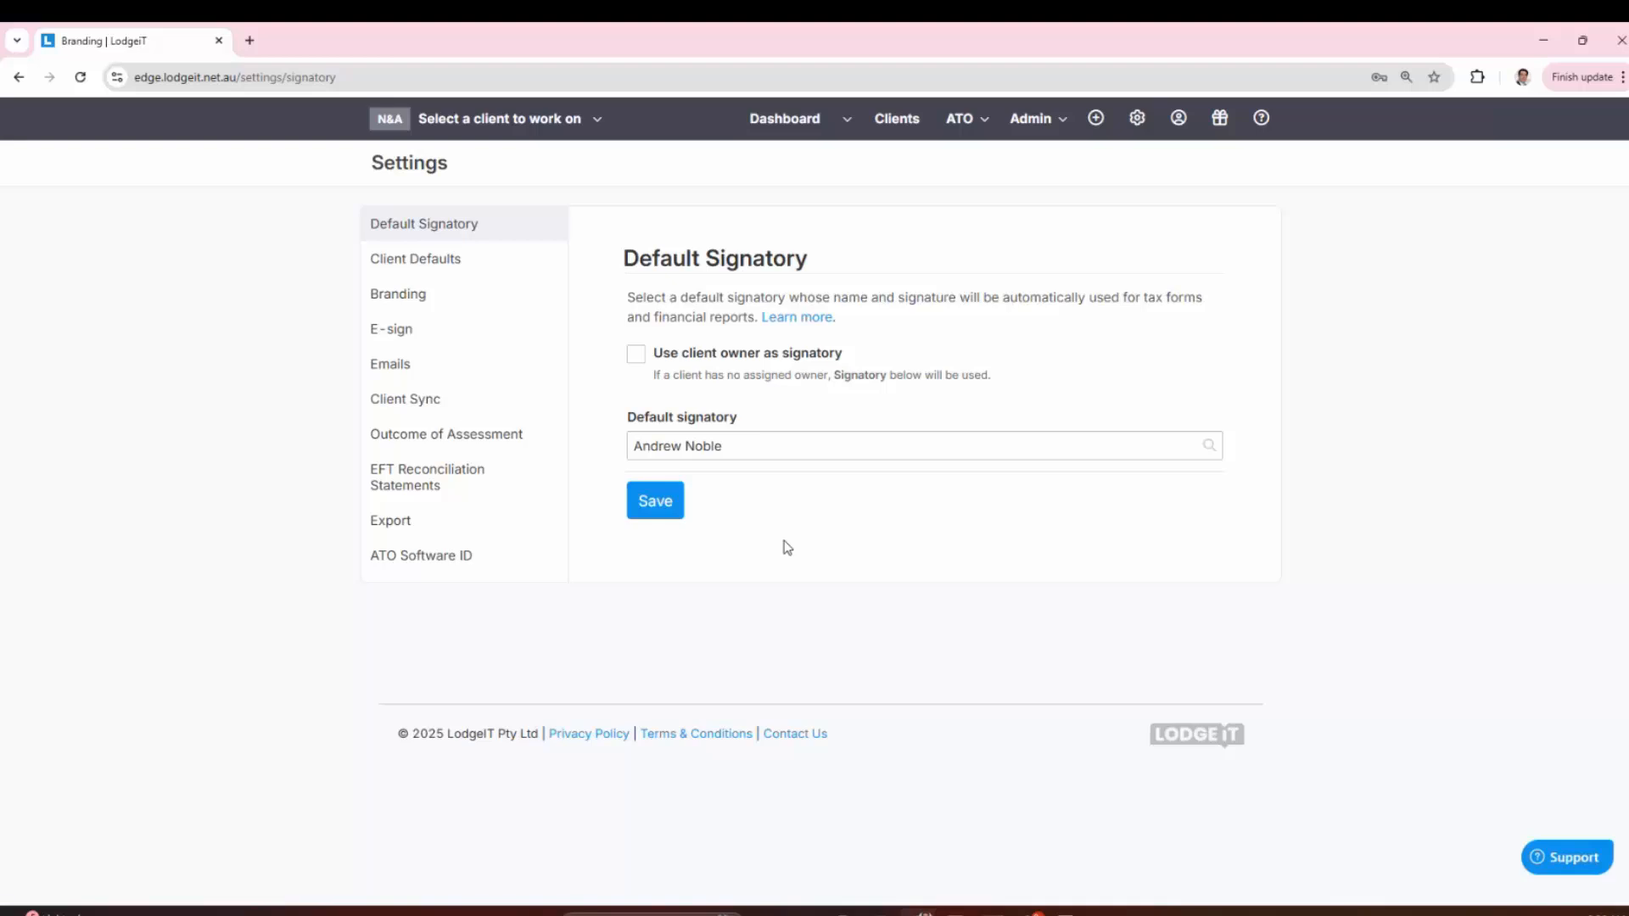
pyautogui.click(642, 362)
pyautogui.click(637, 357)
# Step: In the client list, select Accounts1 Pty Ltd and view the team members available for owner assignment
pyautogui.click(899, 129)
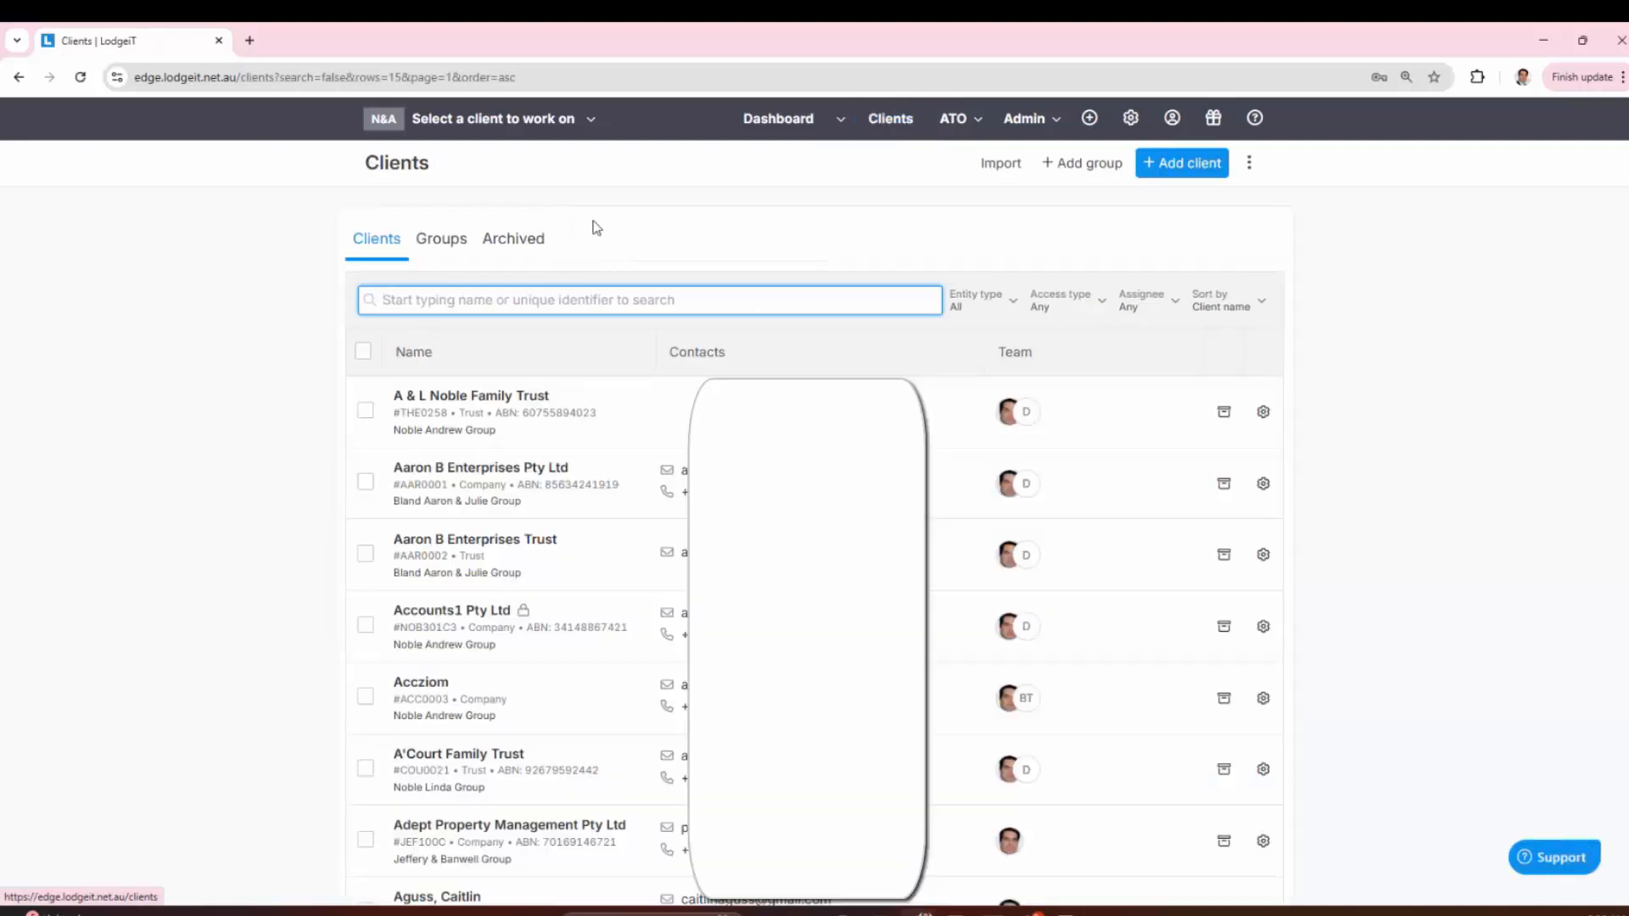
pyautogui.click(366, 626)
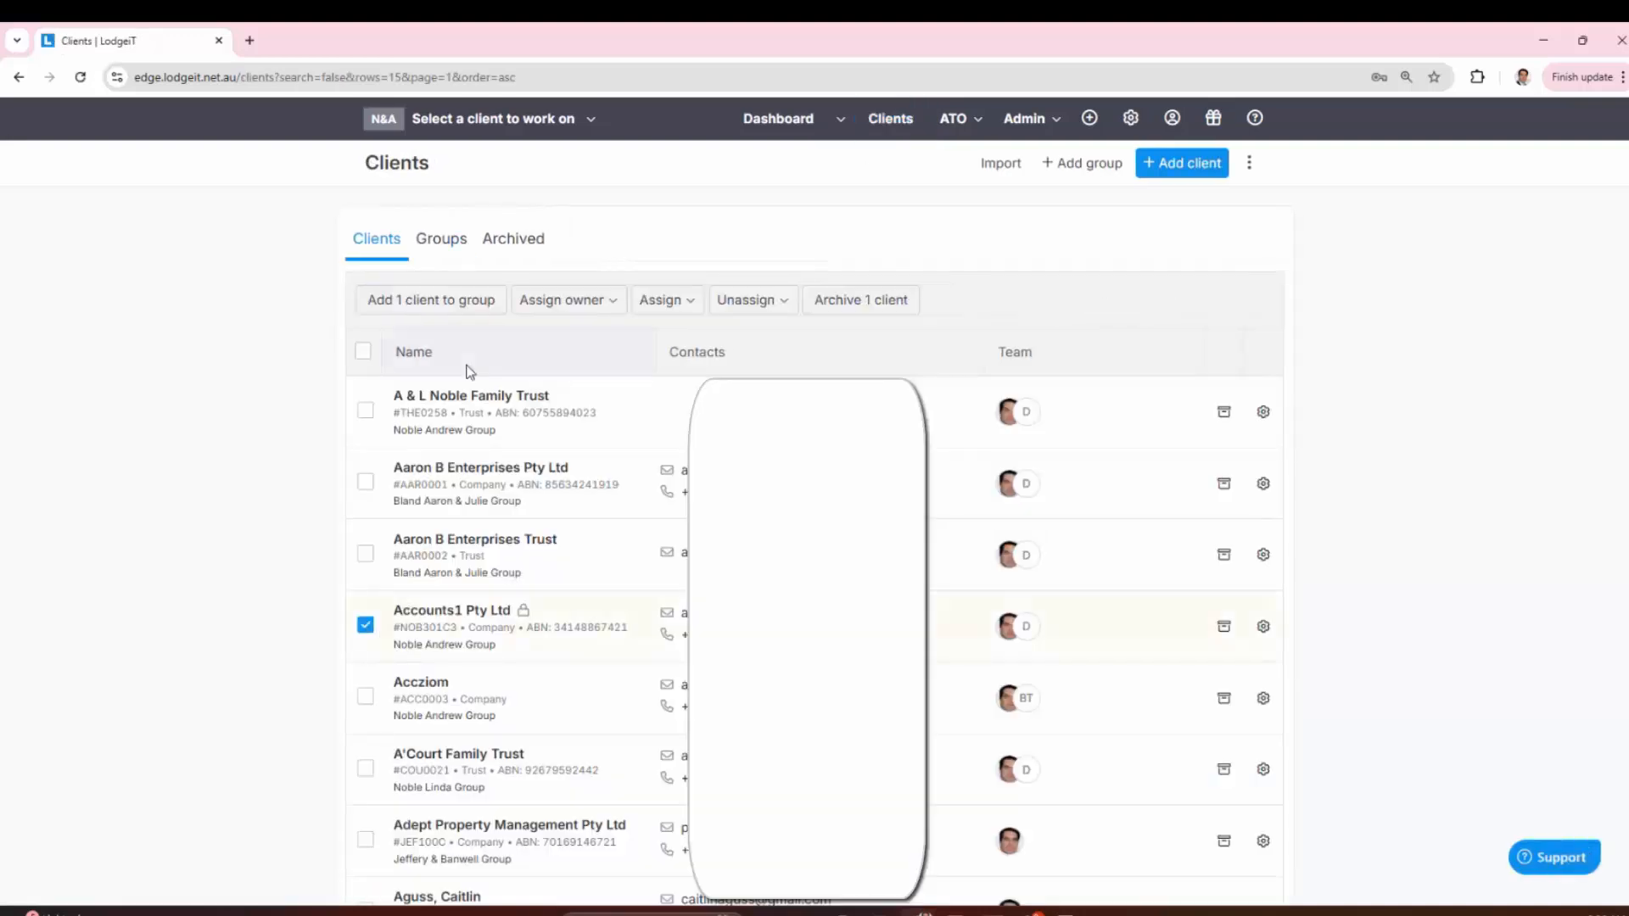
pyautogui.click(566, 302)
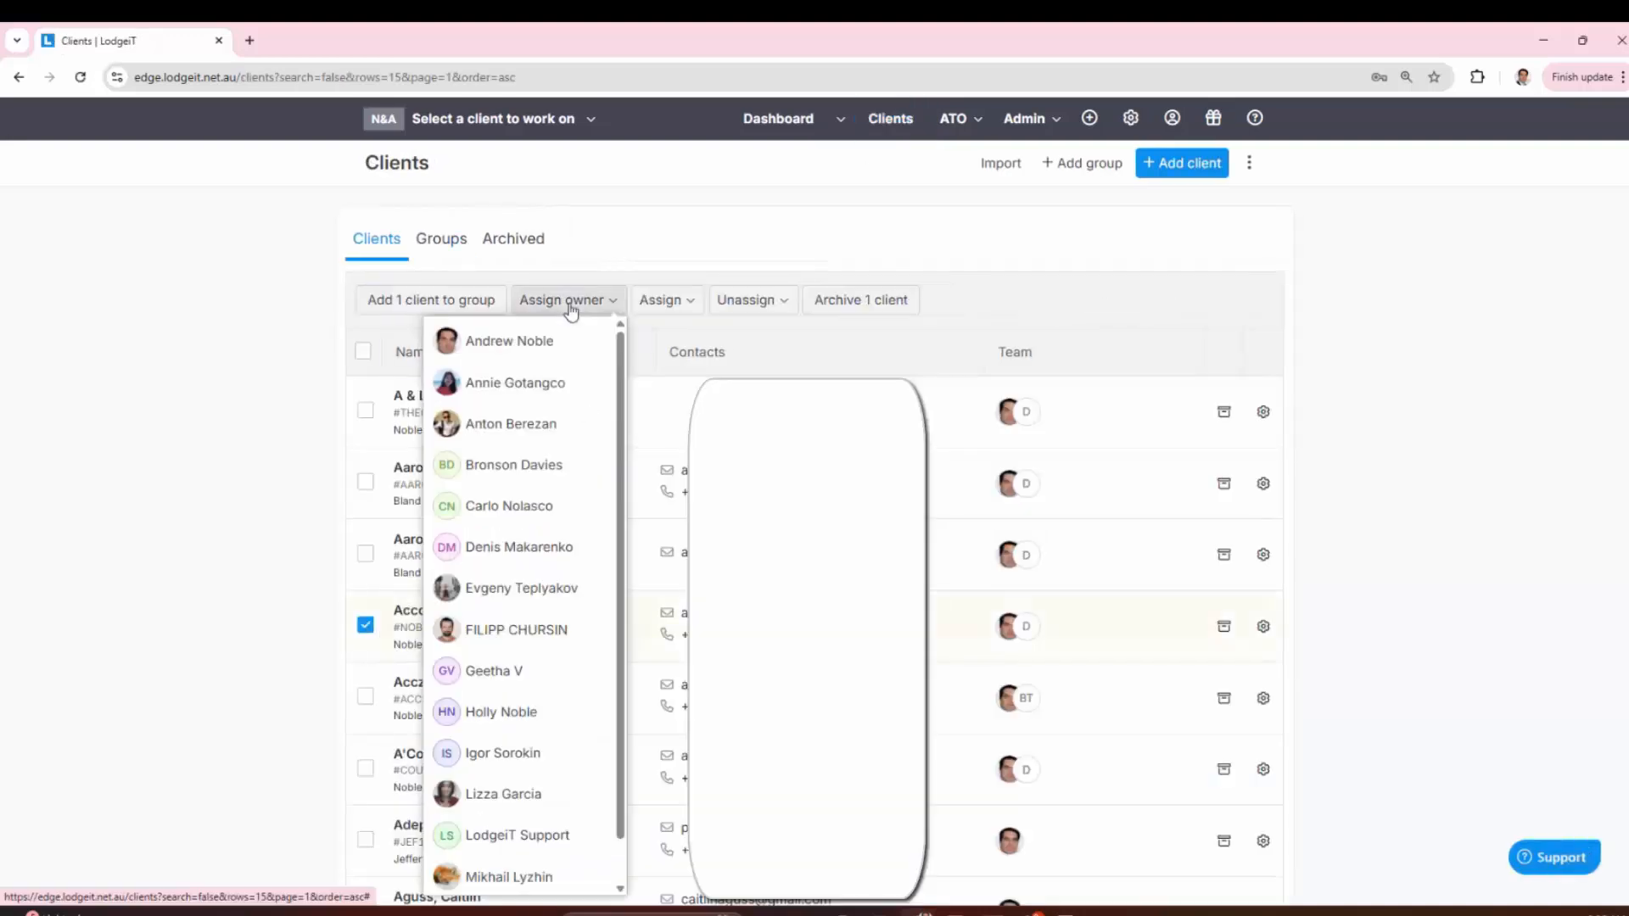
pyautogui.click(315, 504)
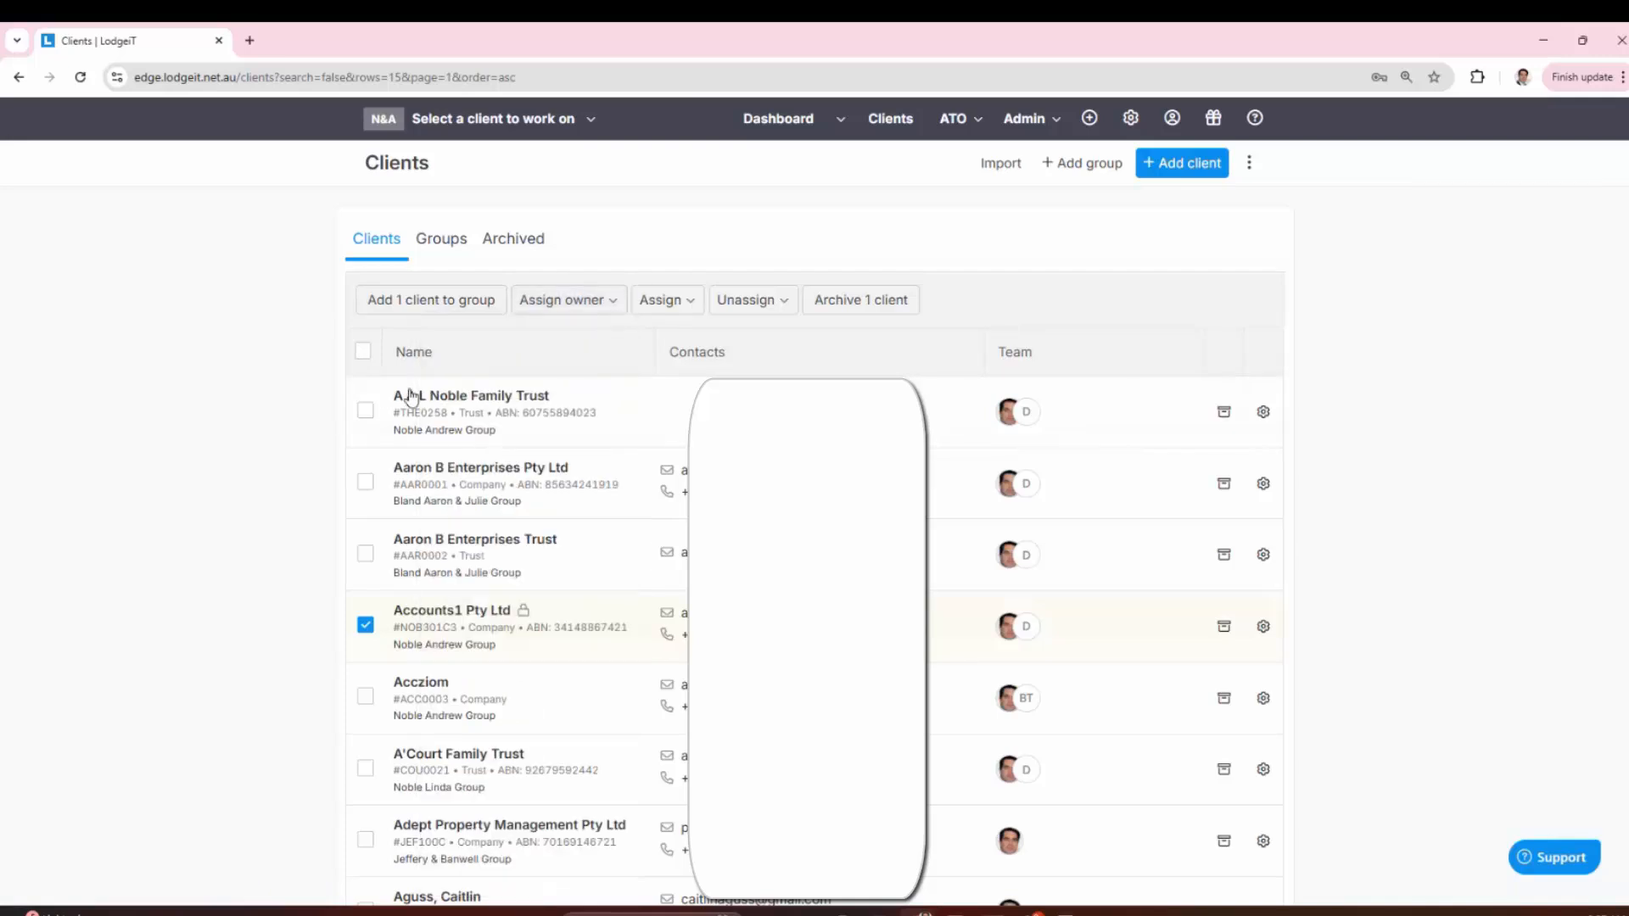
# Step: Switch to the client Edwards & Co Pty Ltd and open its completed Financials (trading) 2025 custom report
pyautogui.click(521, 126)
pyautogui.write('edwa')
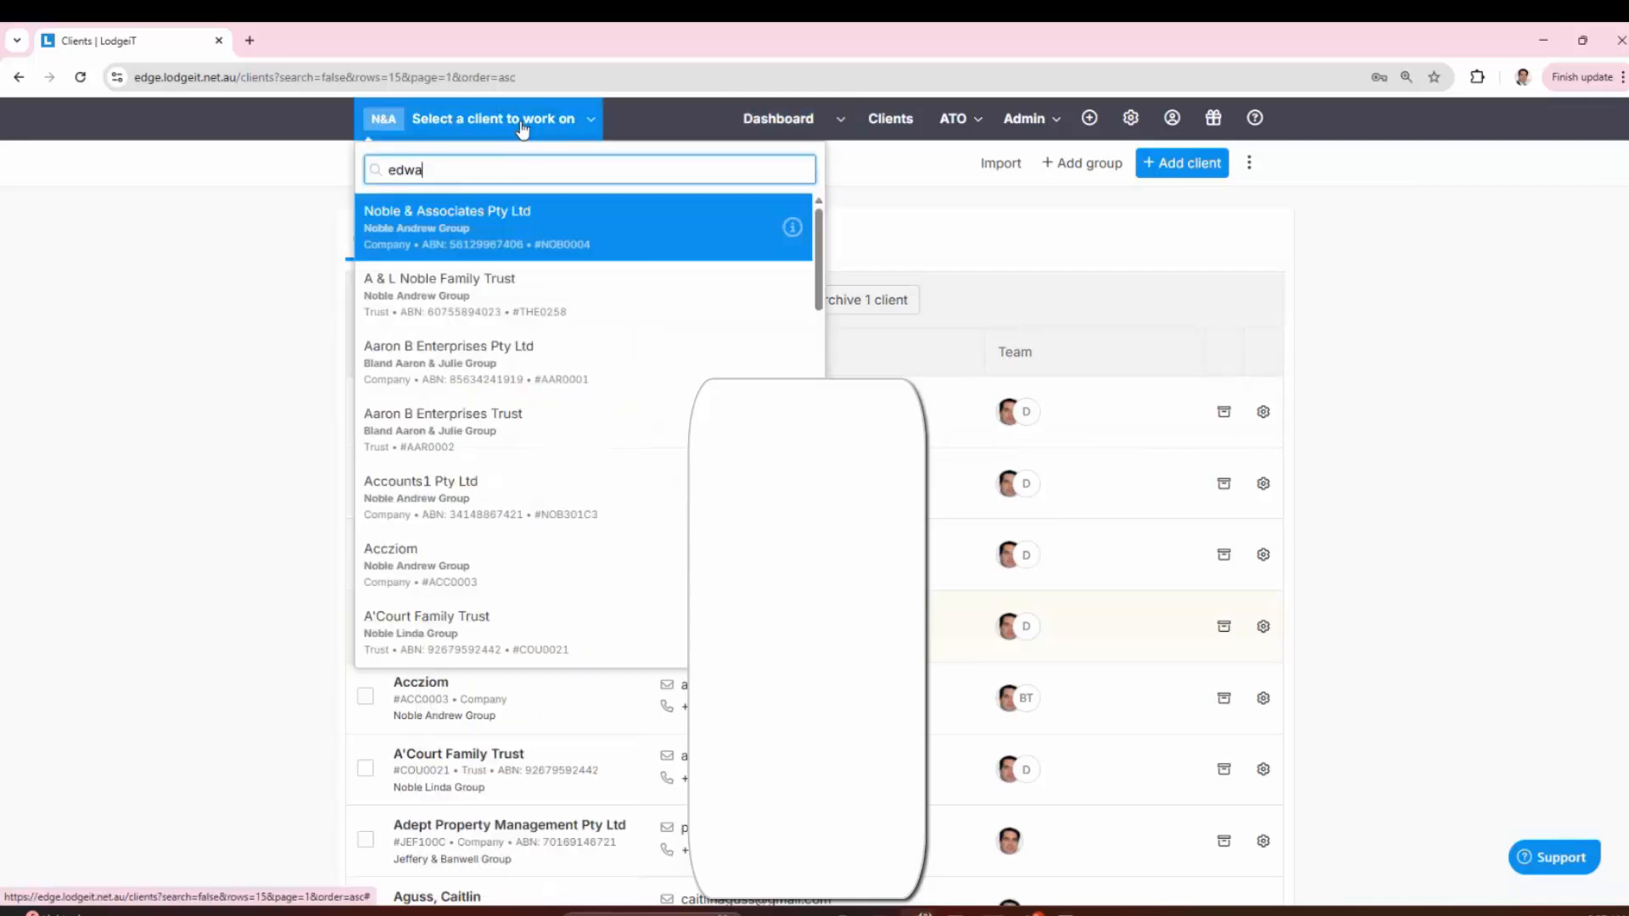
pyautogui.click(514, 295)
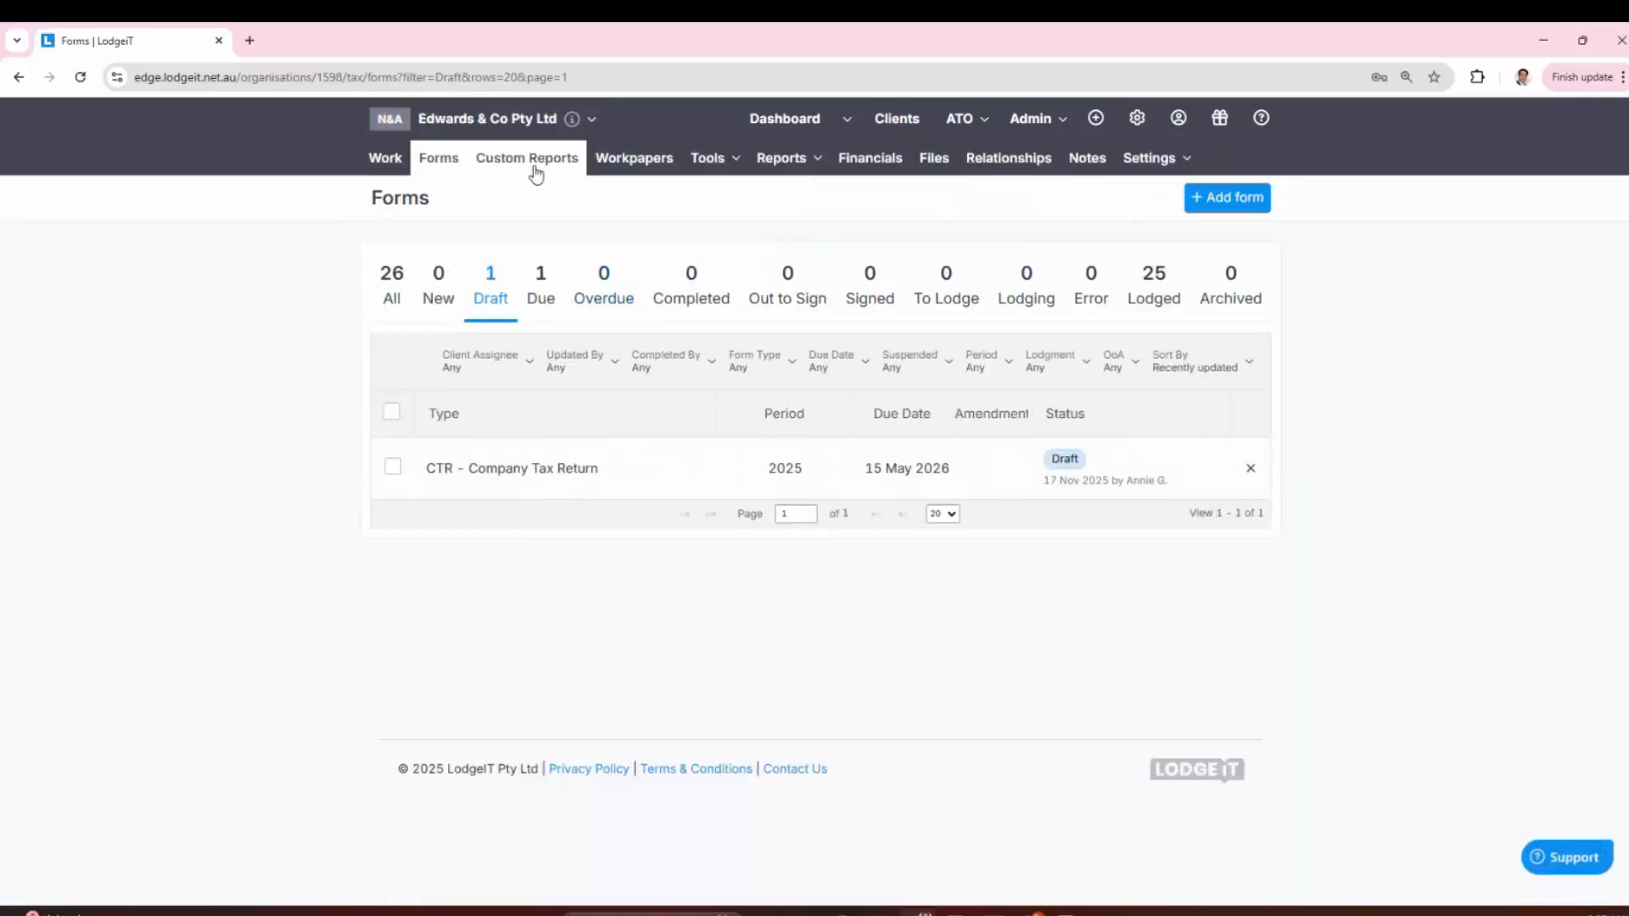
pyautogui.click(535, 174)
pyautogui.click(661, 287)
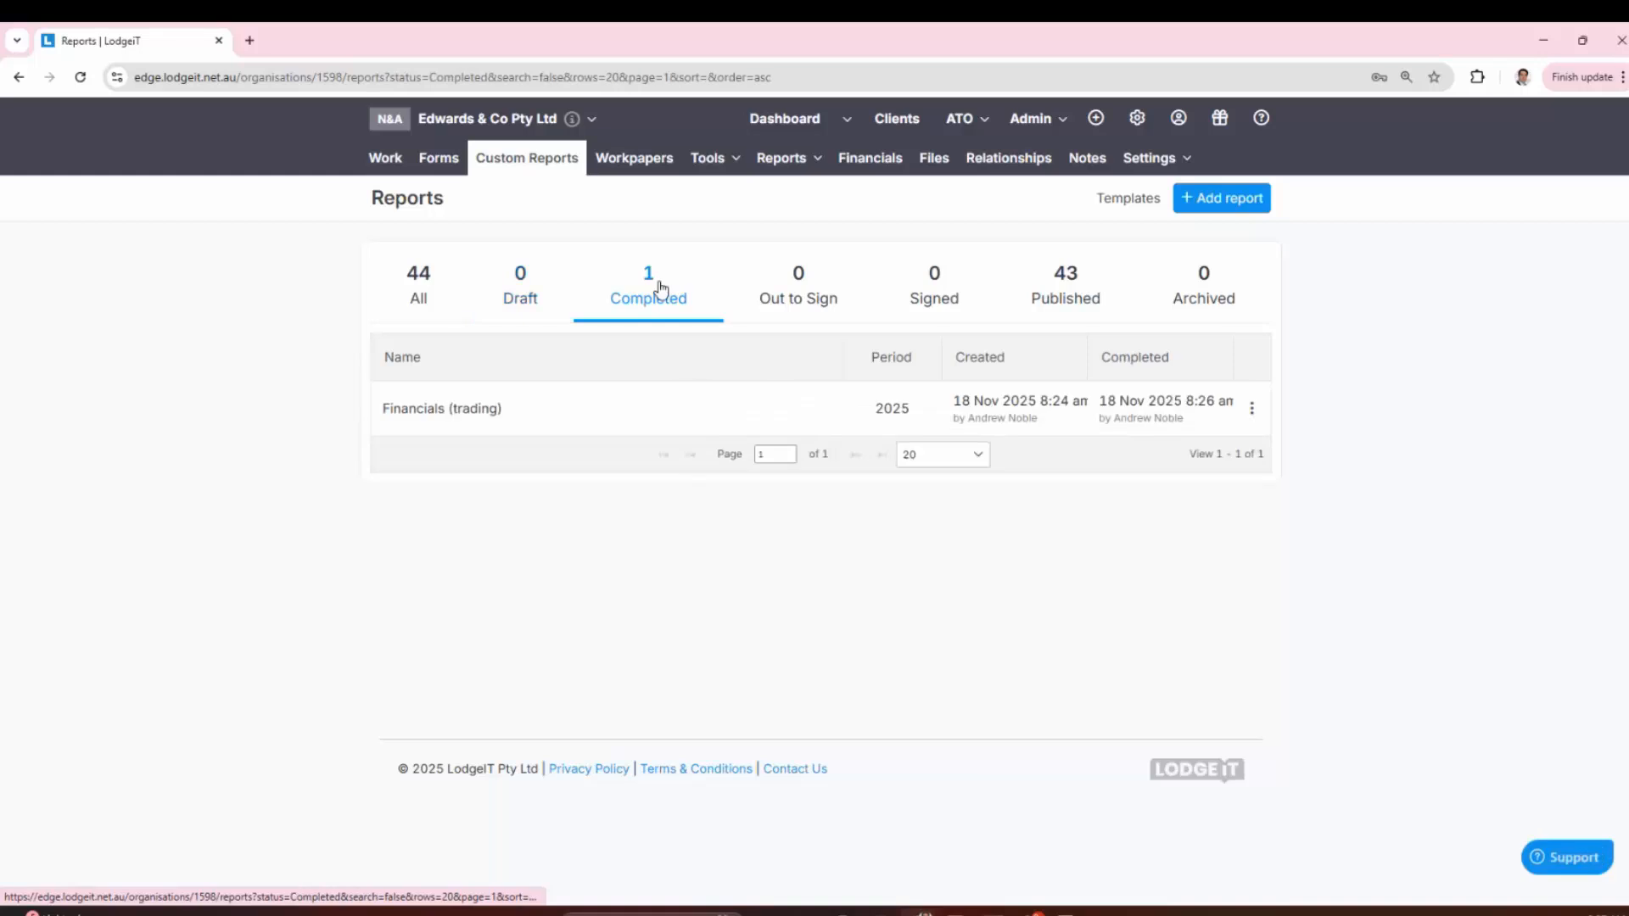
pyautogui.click(635, 413)
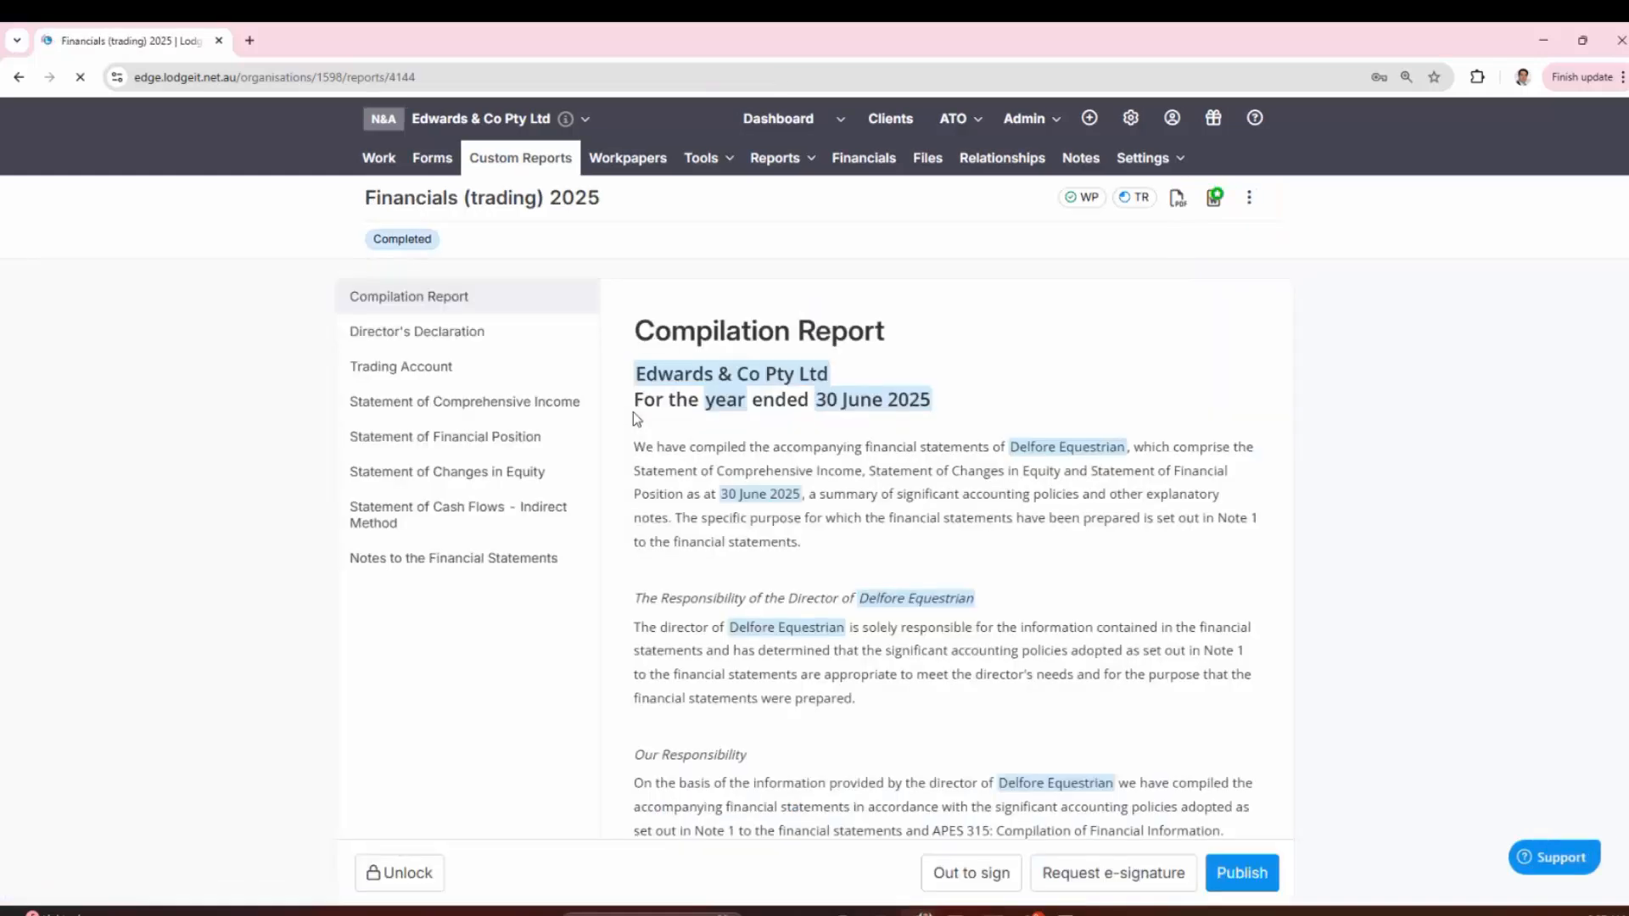
# Step: Examine the signature blocks in the report's Director's Declaration and Compilation Report
pyautogui.click(446, 342)
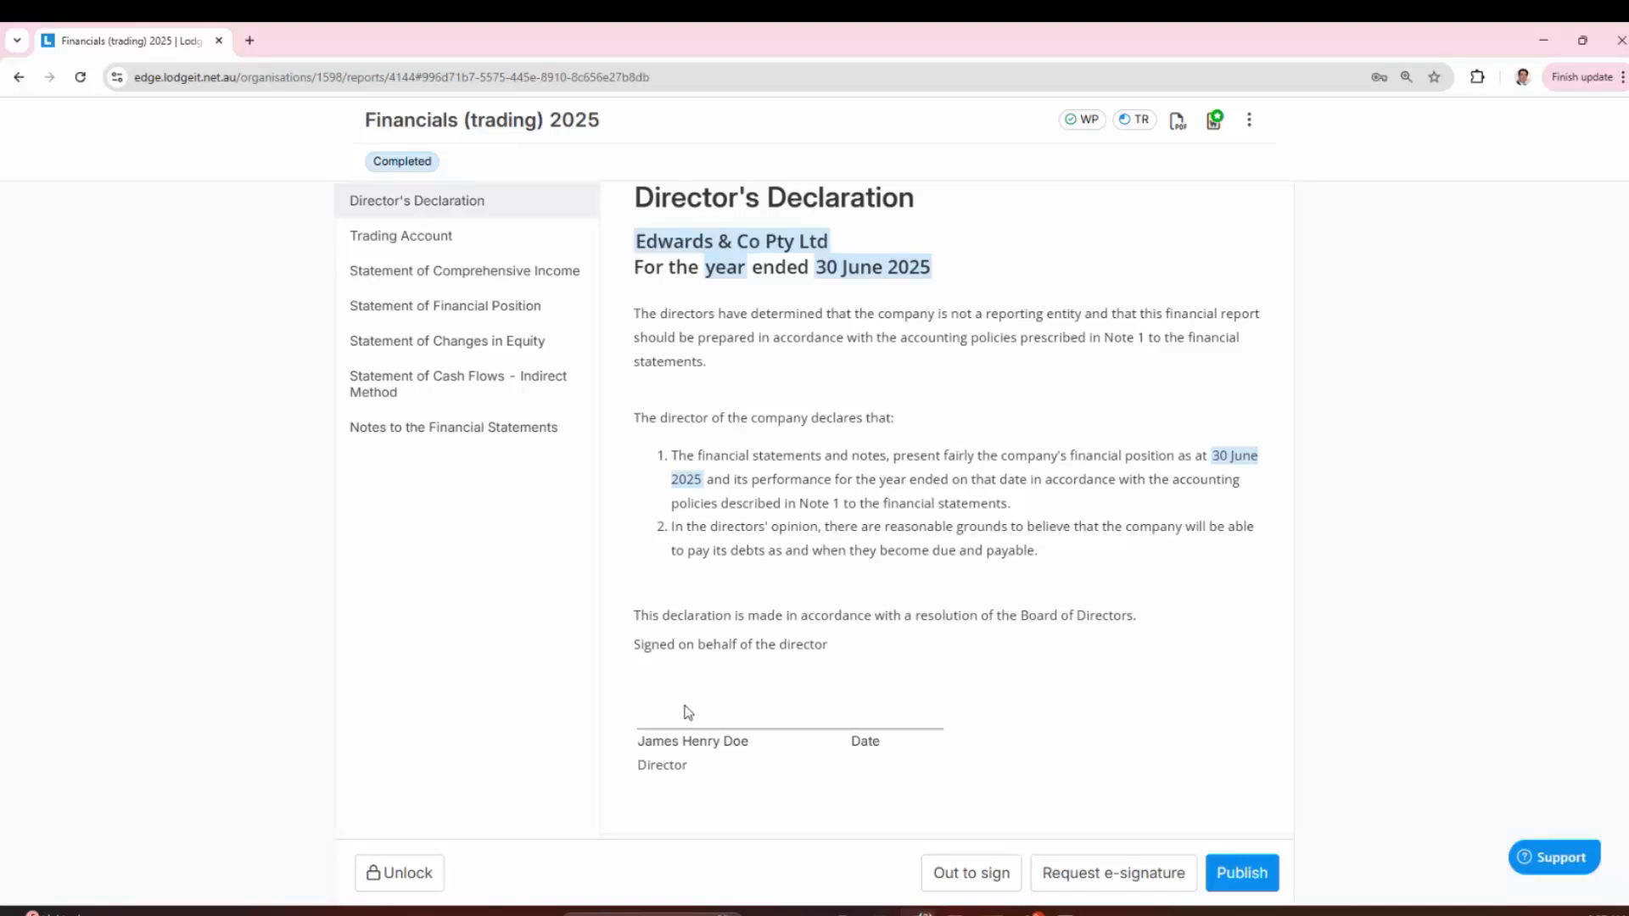
pyautogui.scroll(6, 688, 712)
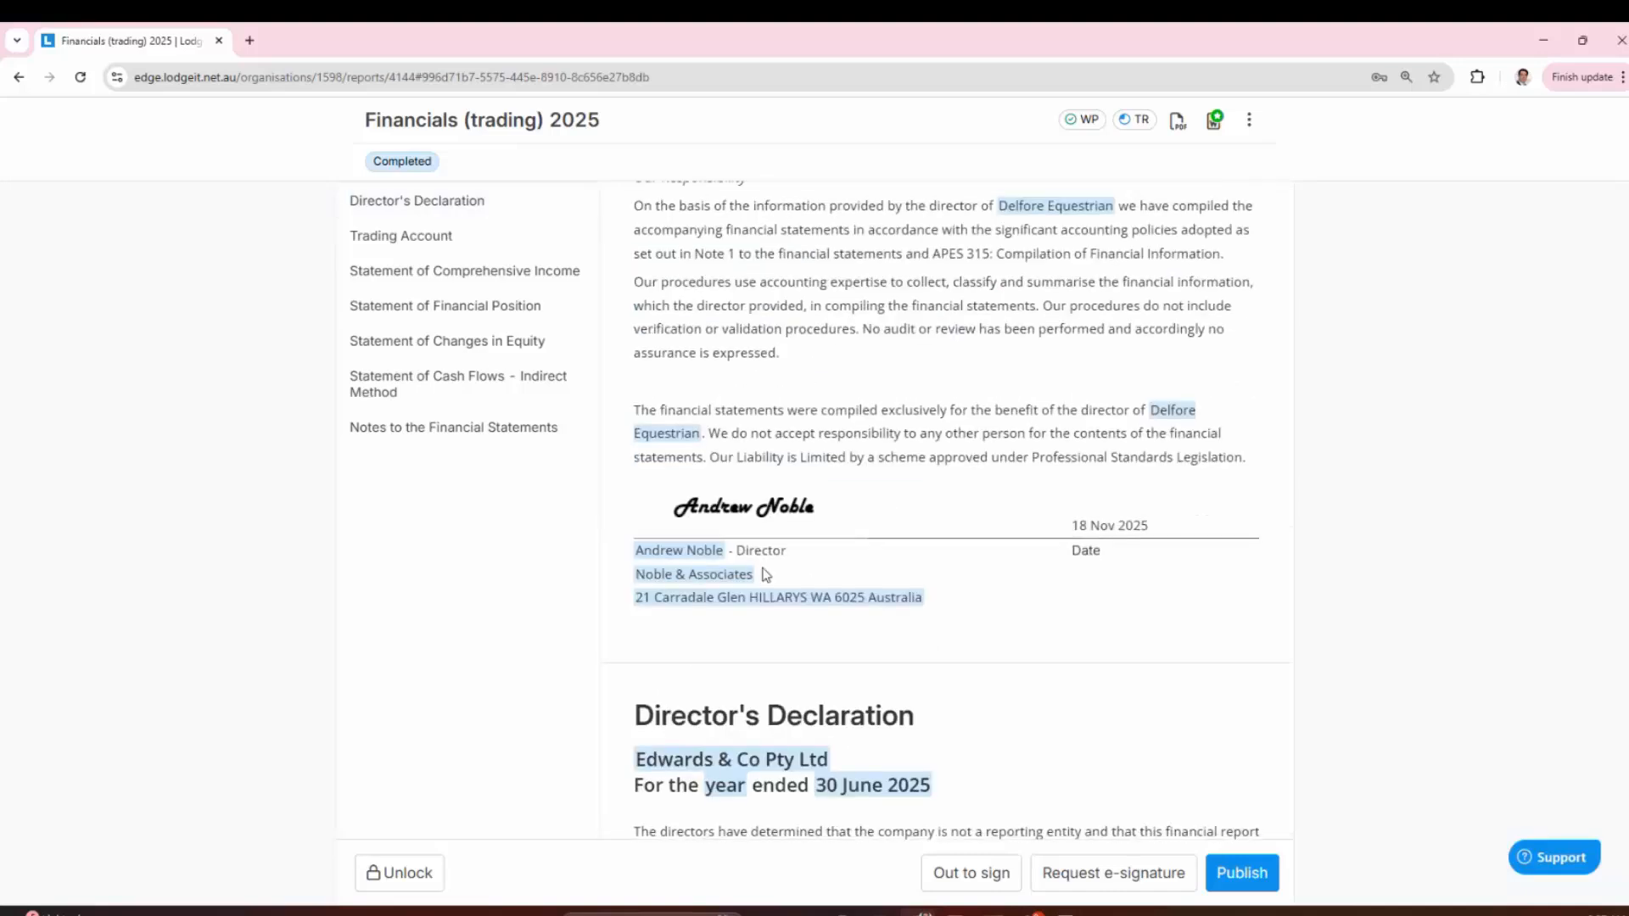
pyautogui.scroll(5, 766, 575)
# Step: Unlink the existing director from the client's relationships
pyautogui.click(998, 164)
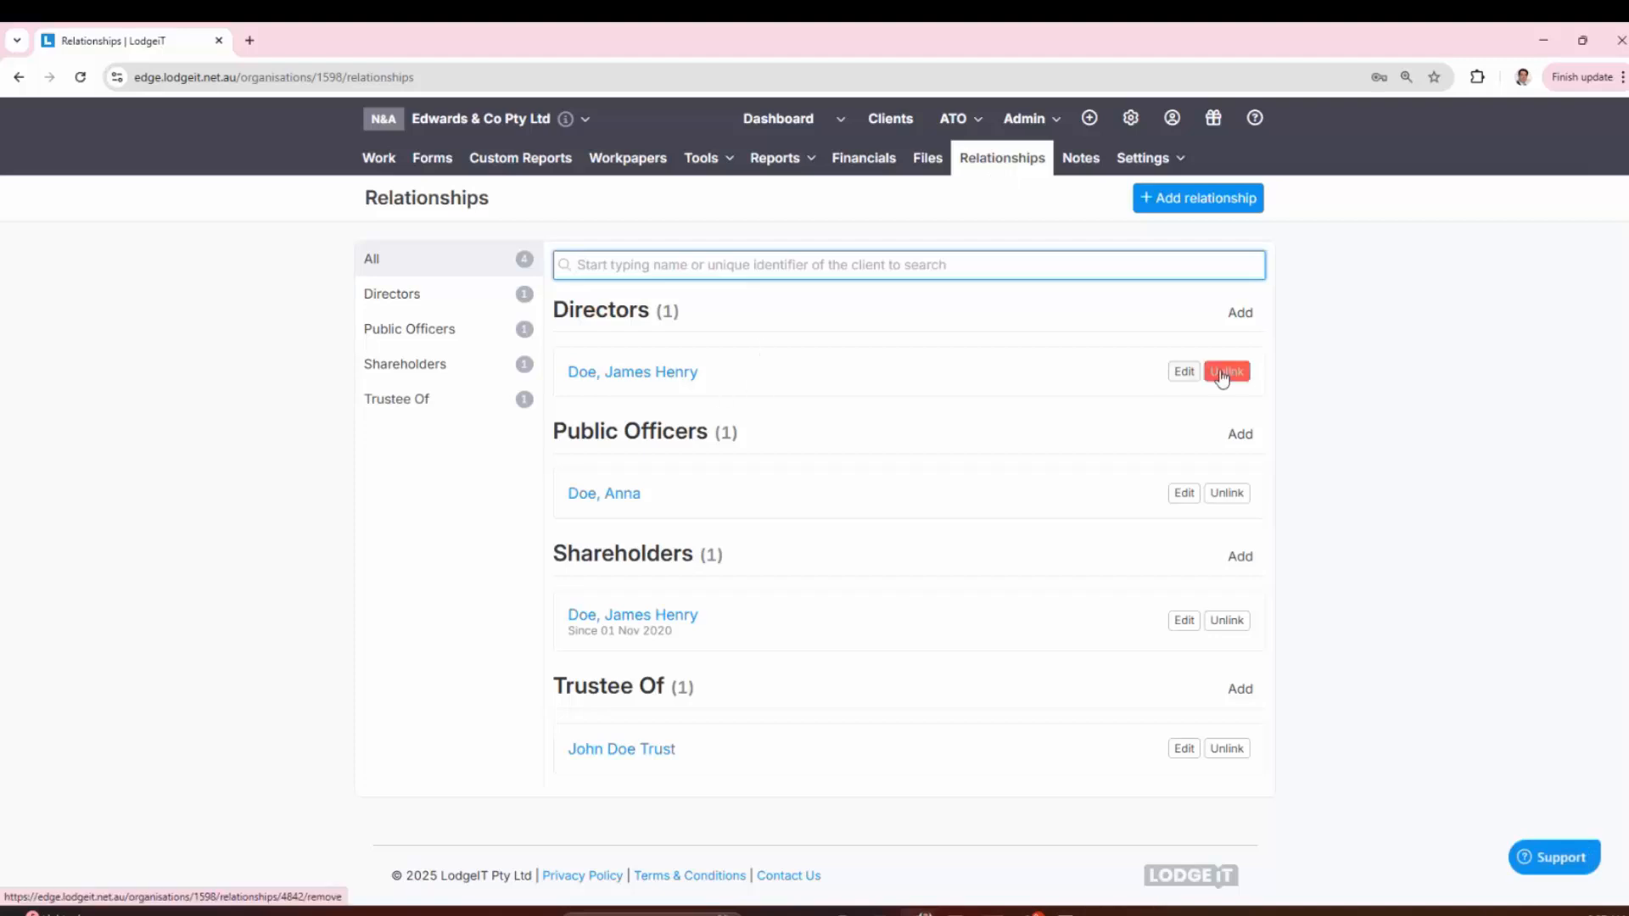
pyautogui.click(1237, 378)
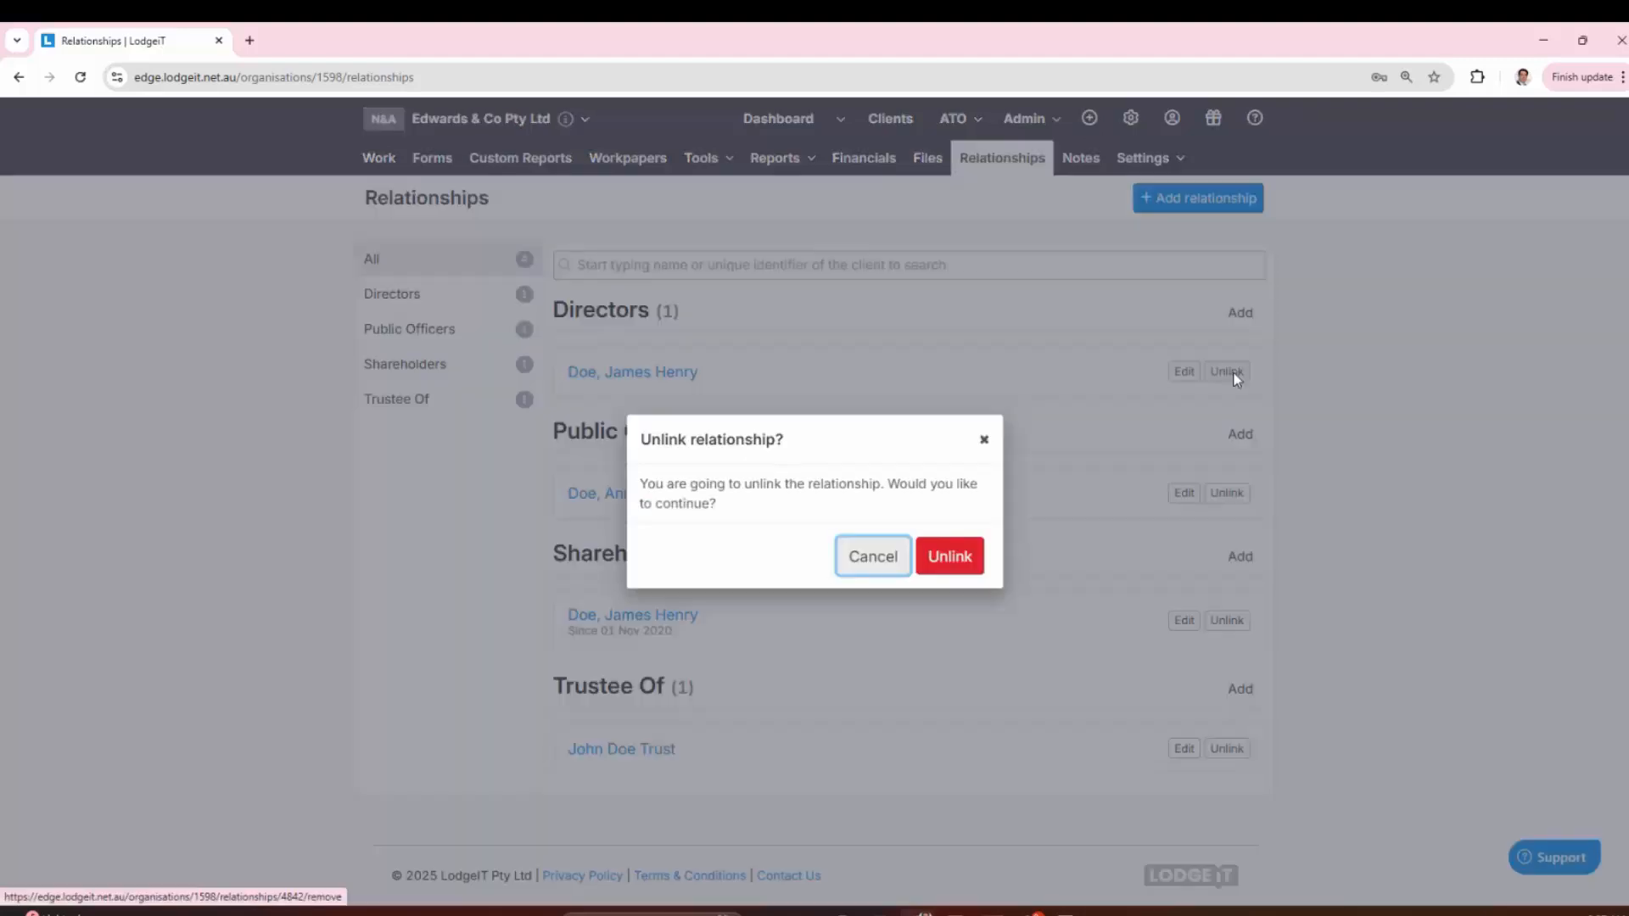
pyautogui.click(954, 569)
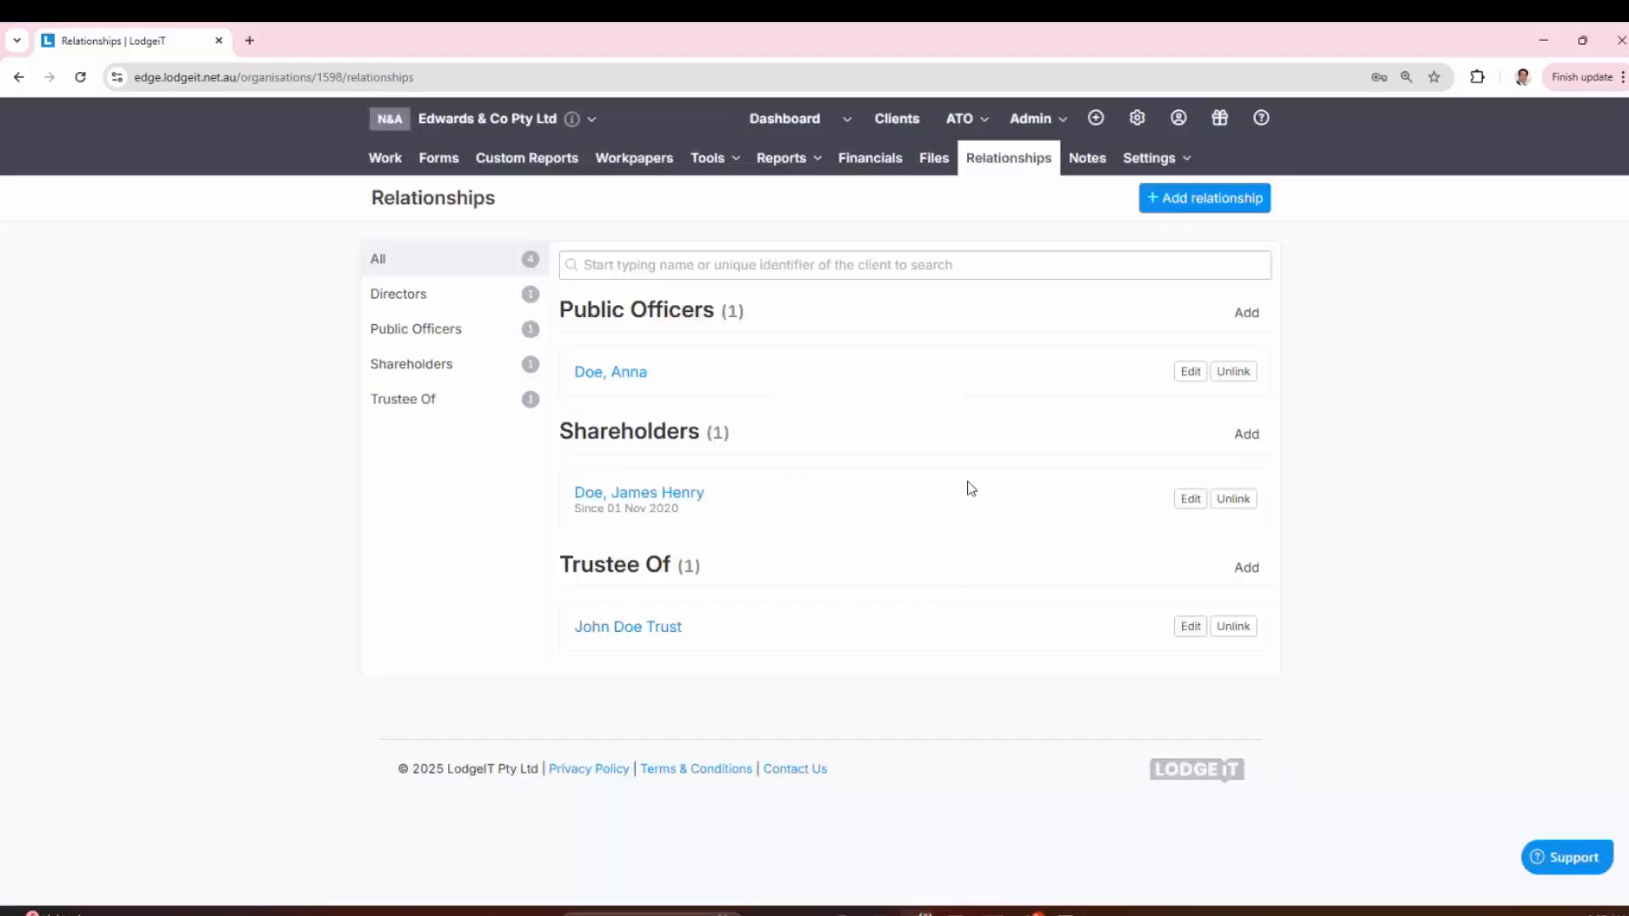
# Step: Add a new relationship linking the same individual client as Director and save it
pyautogui.click(1240, 199)
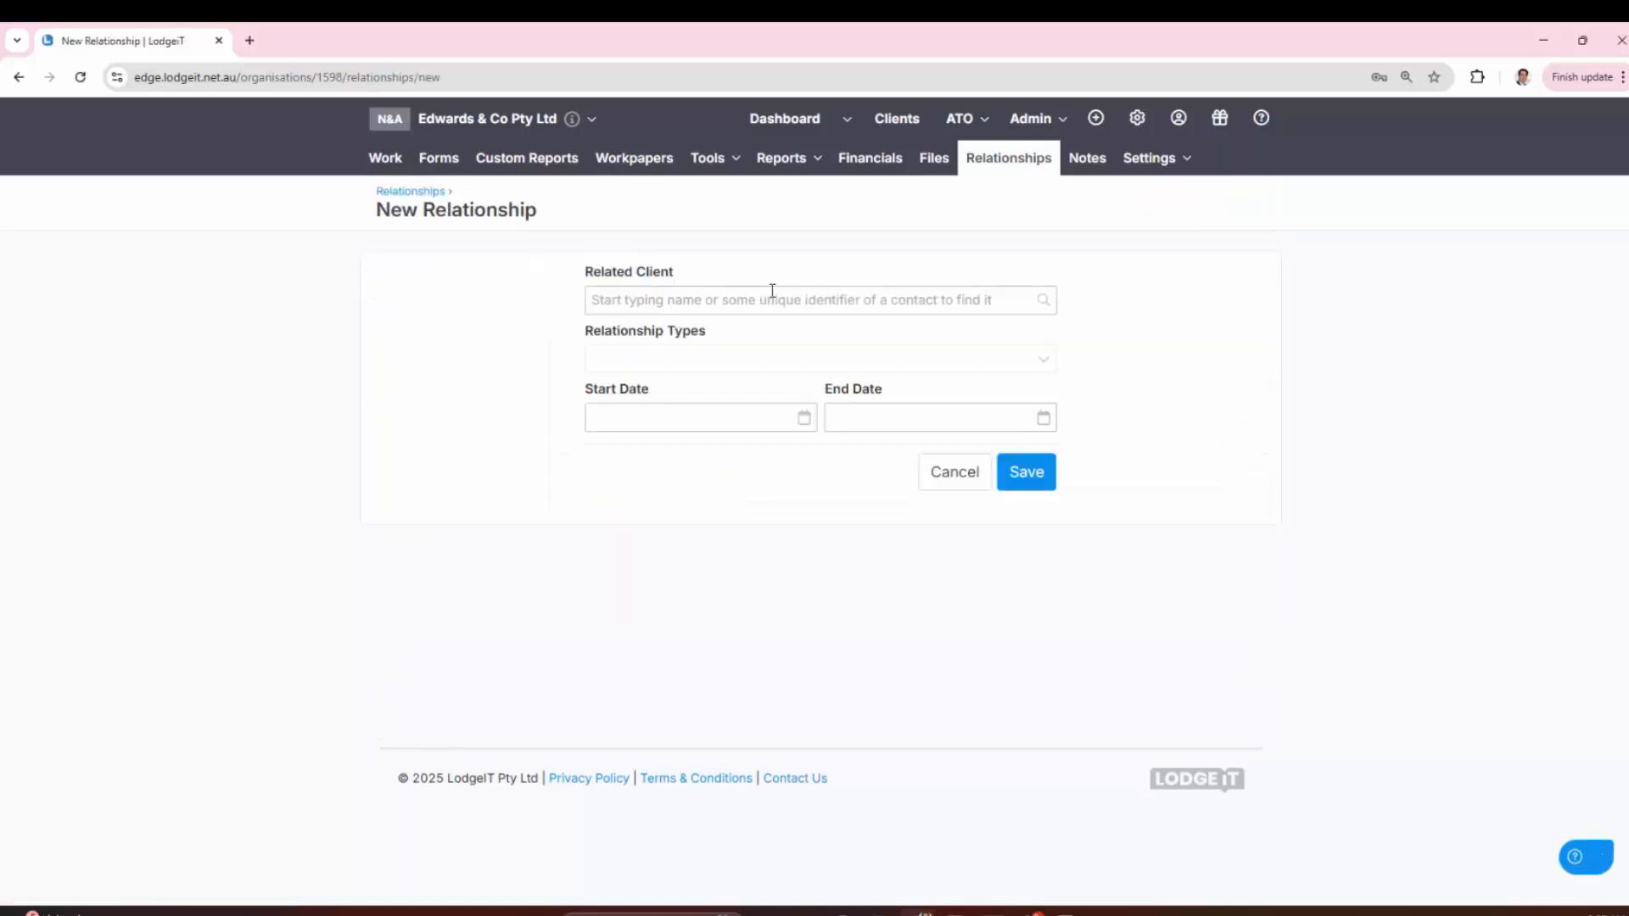
pyautogui.click(724, 301)
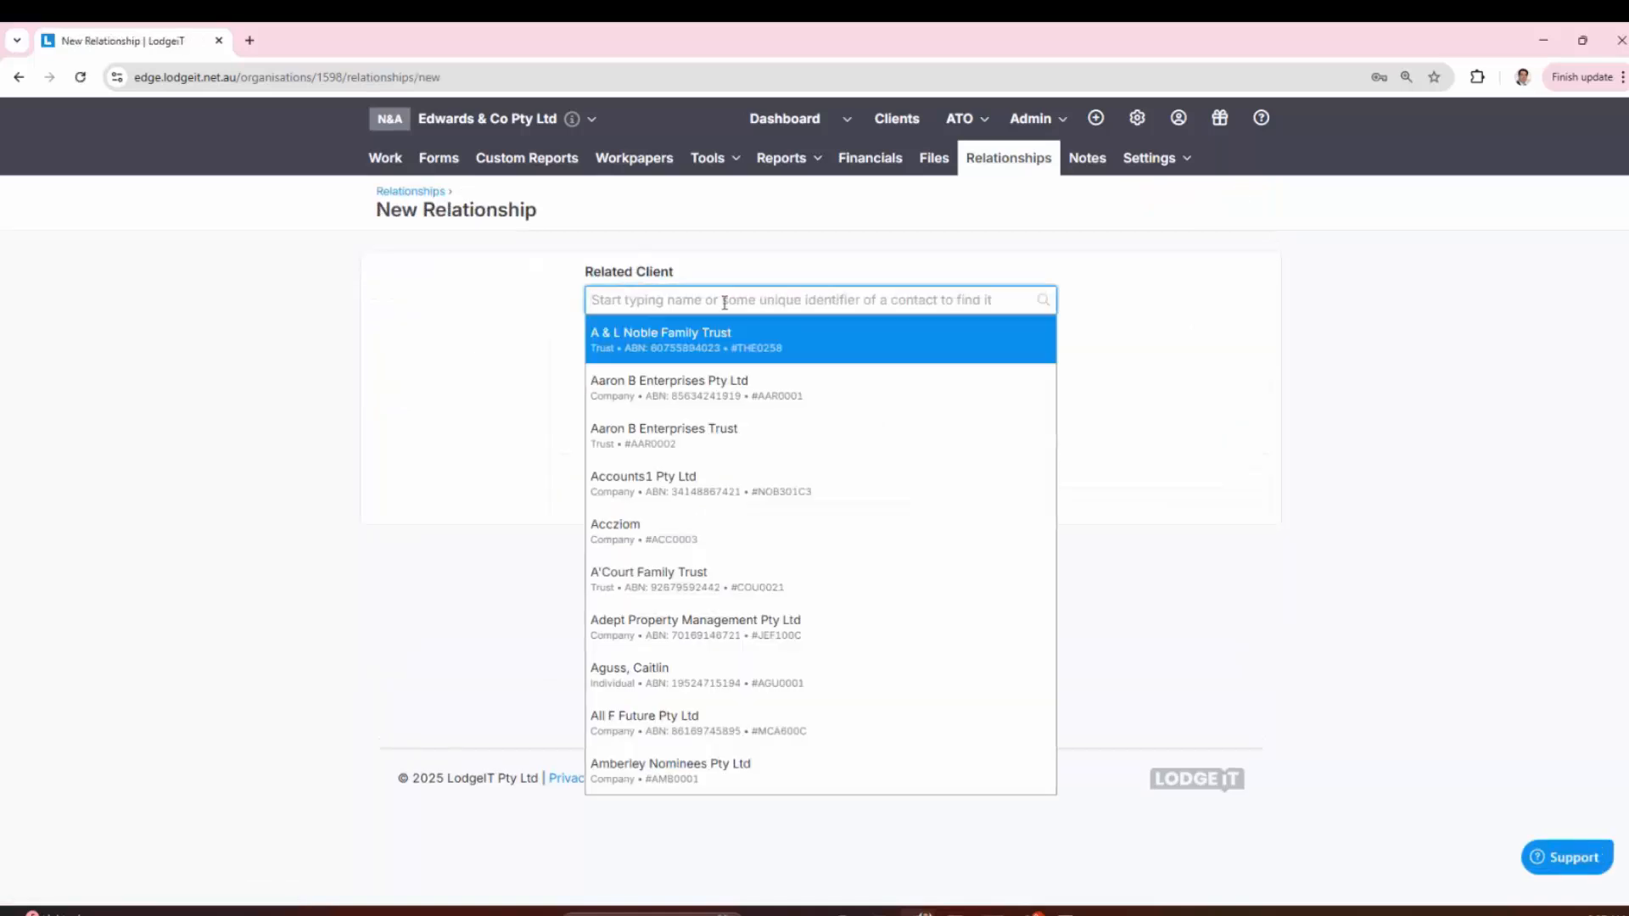
pyautogui.write('james he')
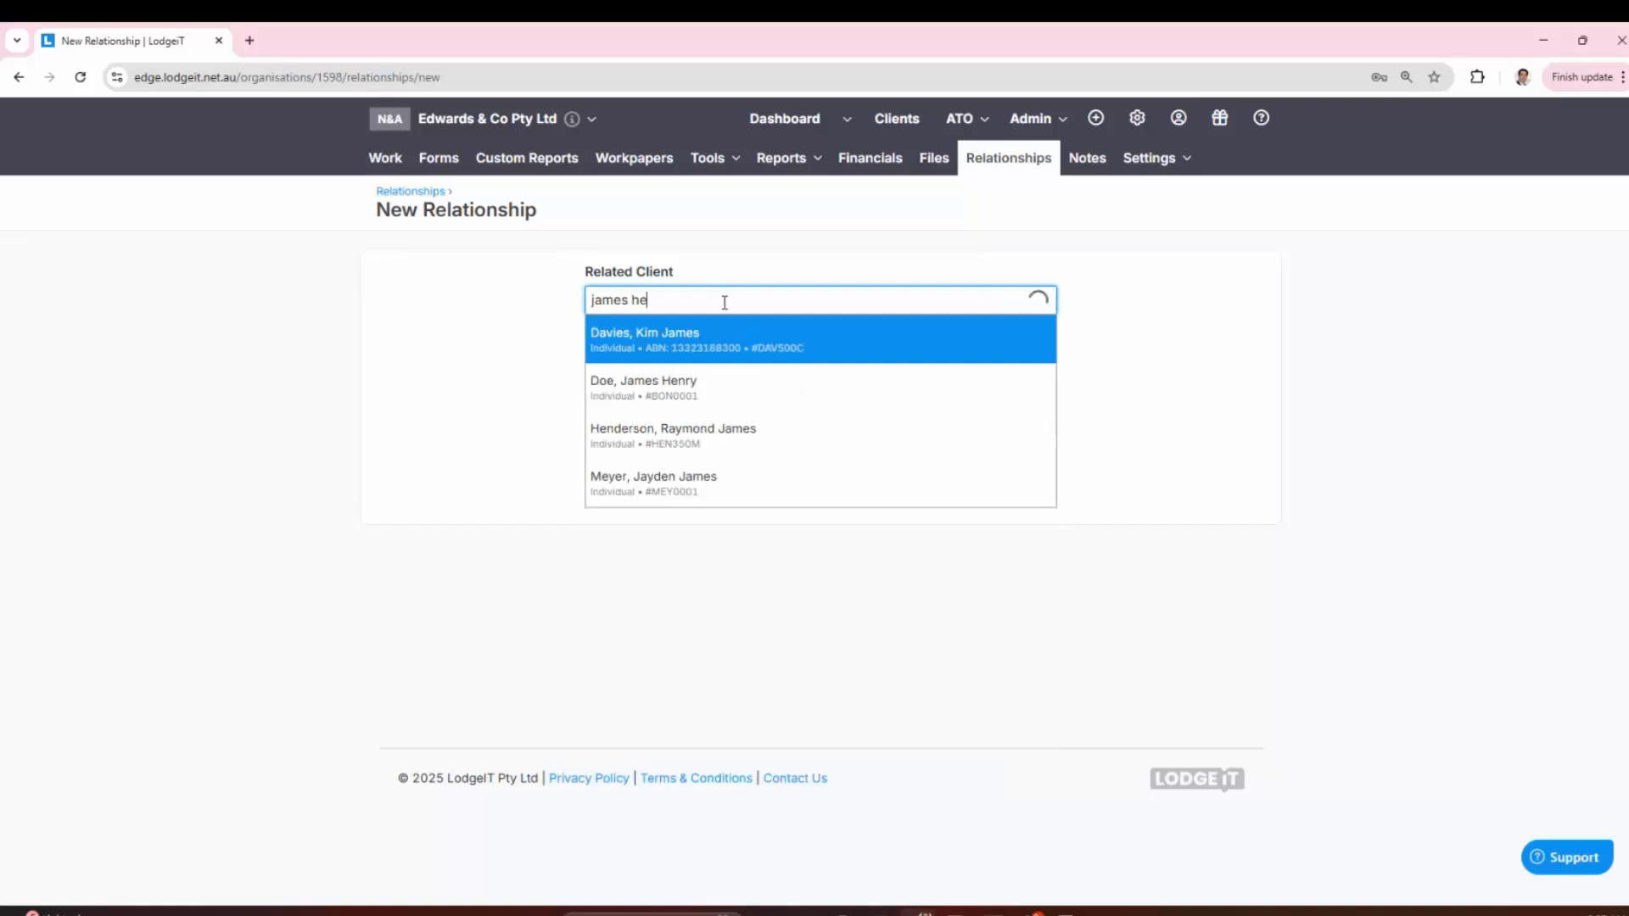
pyautogui.click(691, 349)
pyautogui.click(757, 363)
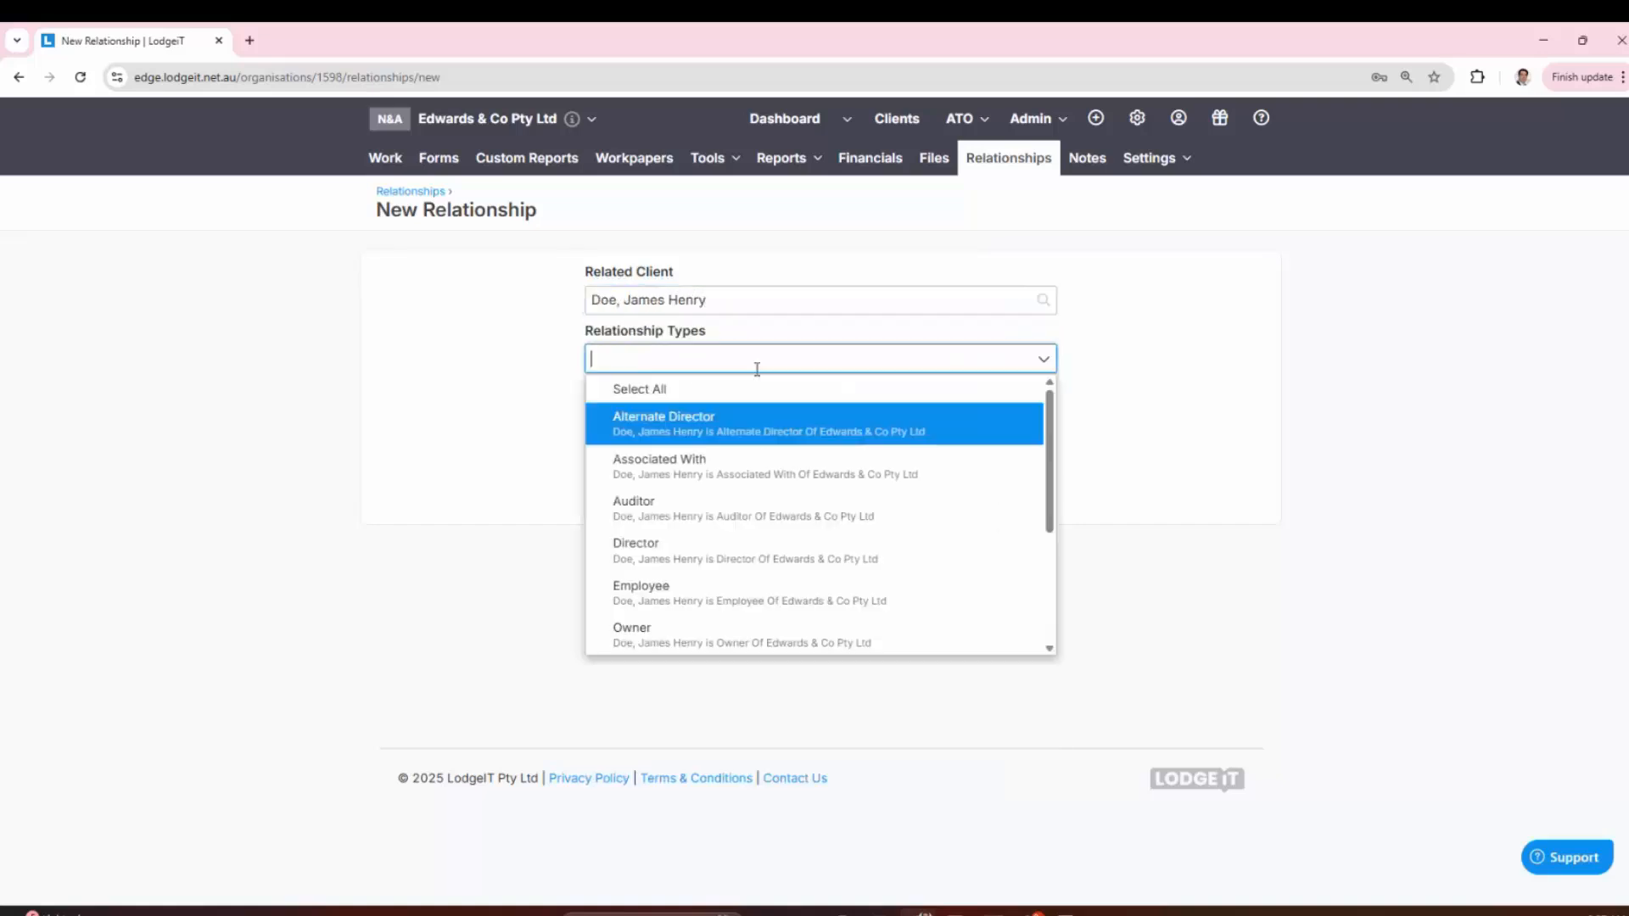
pyautogui.click(729, 555)
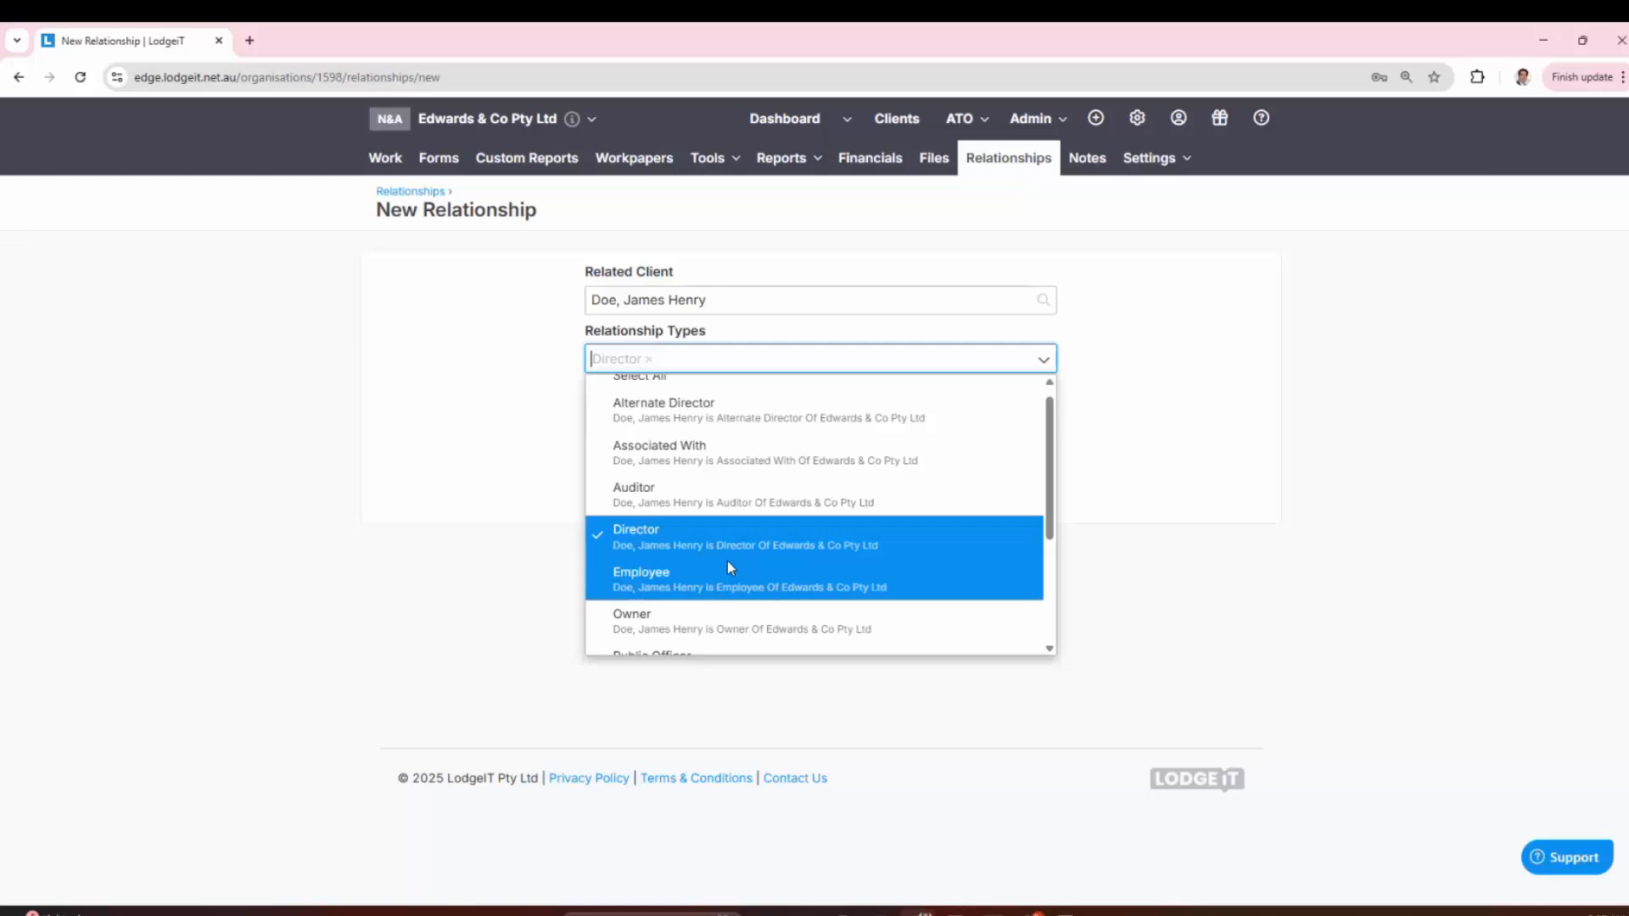
pyautogui.click(1179, 578)
pyautogui.click(1019, 473)
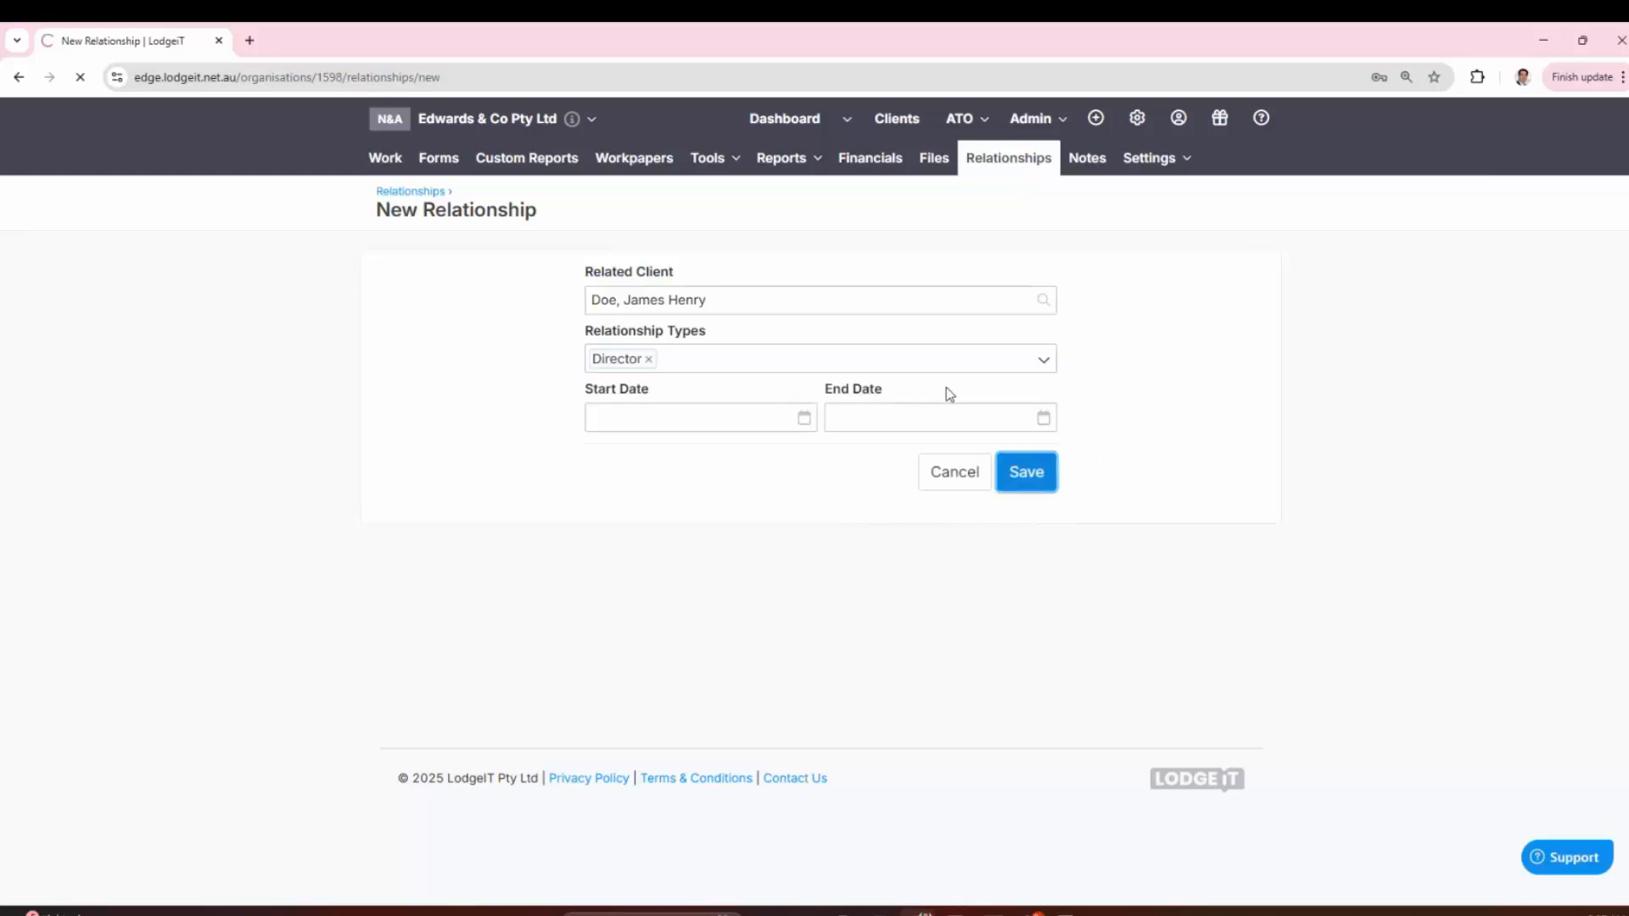
# Step: Reopen the completed Financials (trading) 2025 report and check the signature block in the Director's Declaration
pyautogui.click(496, 165)
pyautogui.click(637, 319)
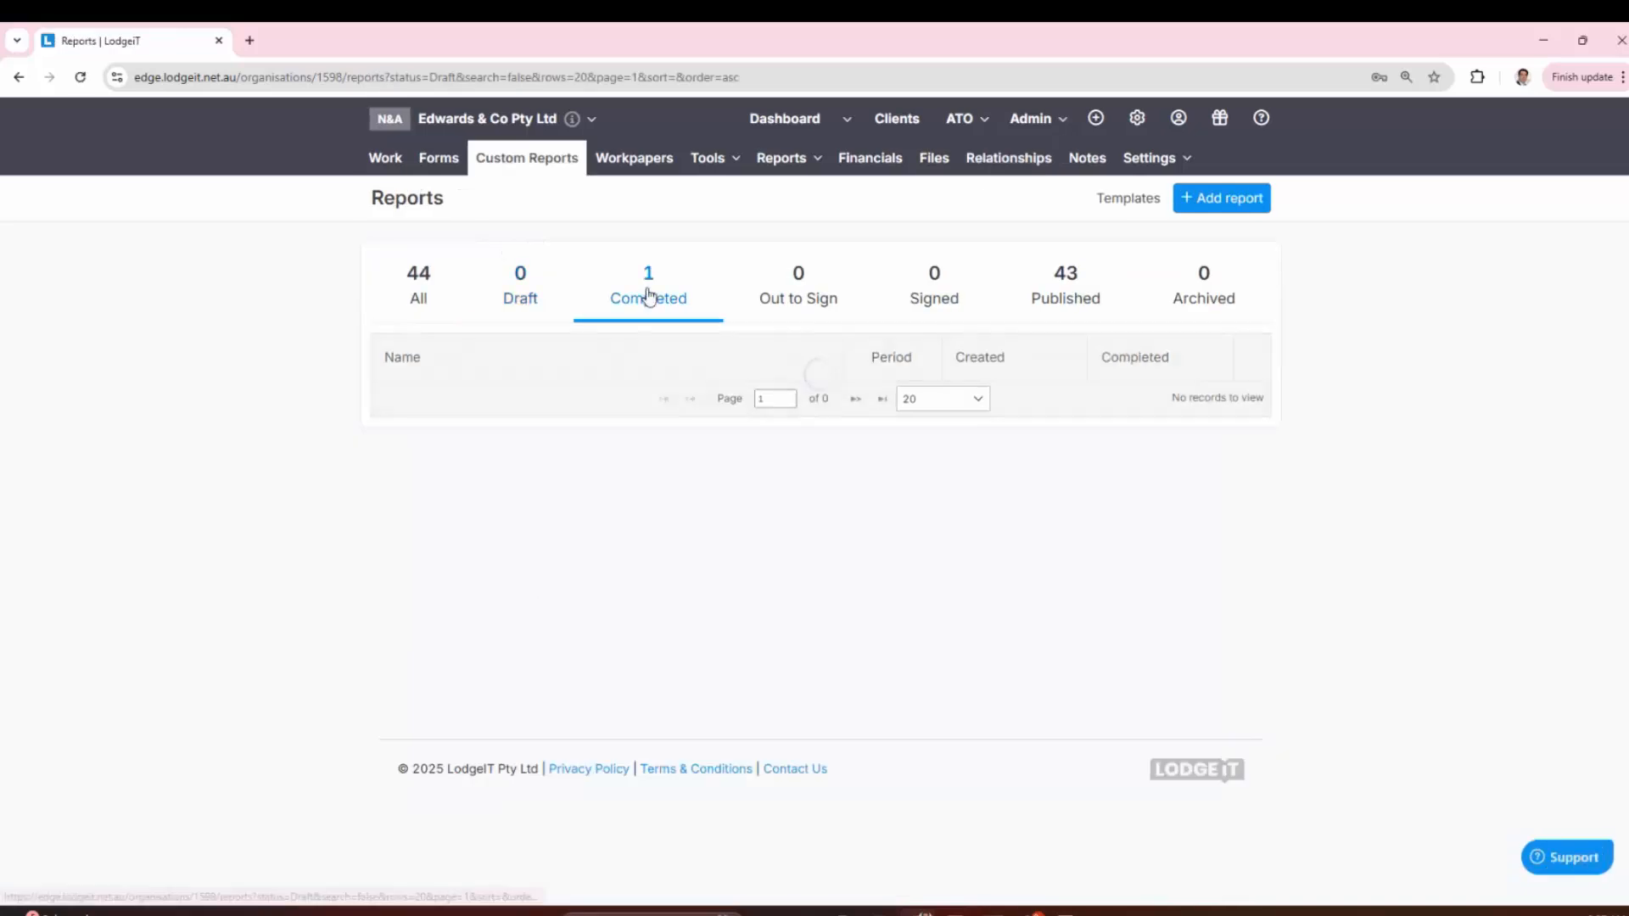
pyautogui.click(626, 411)
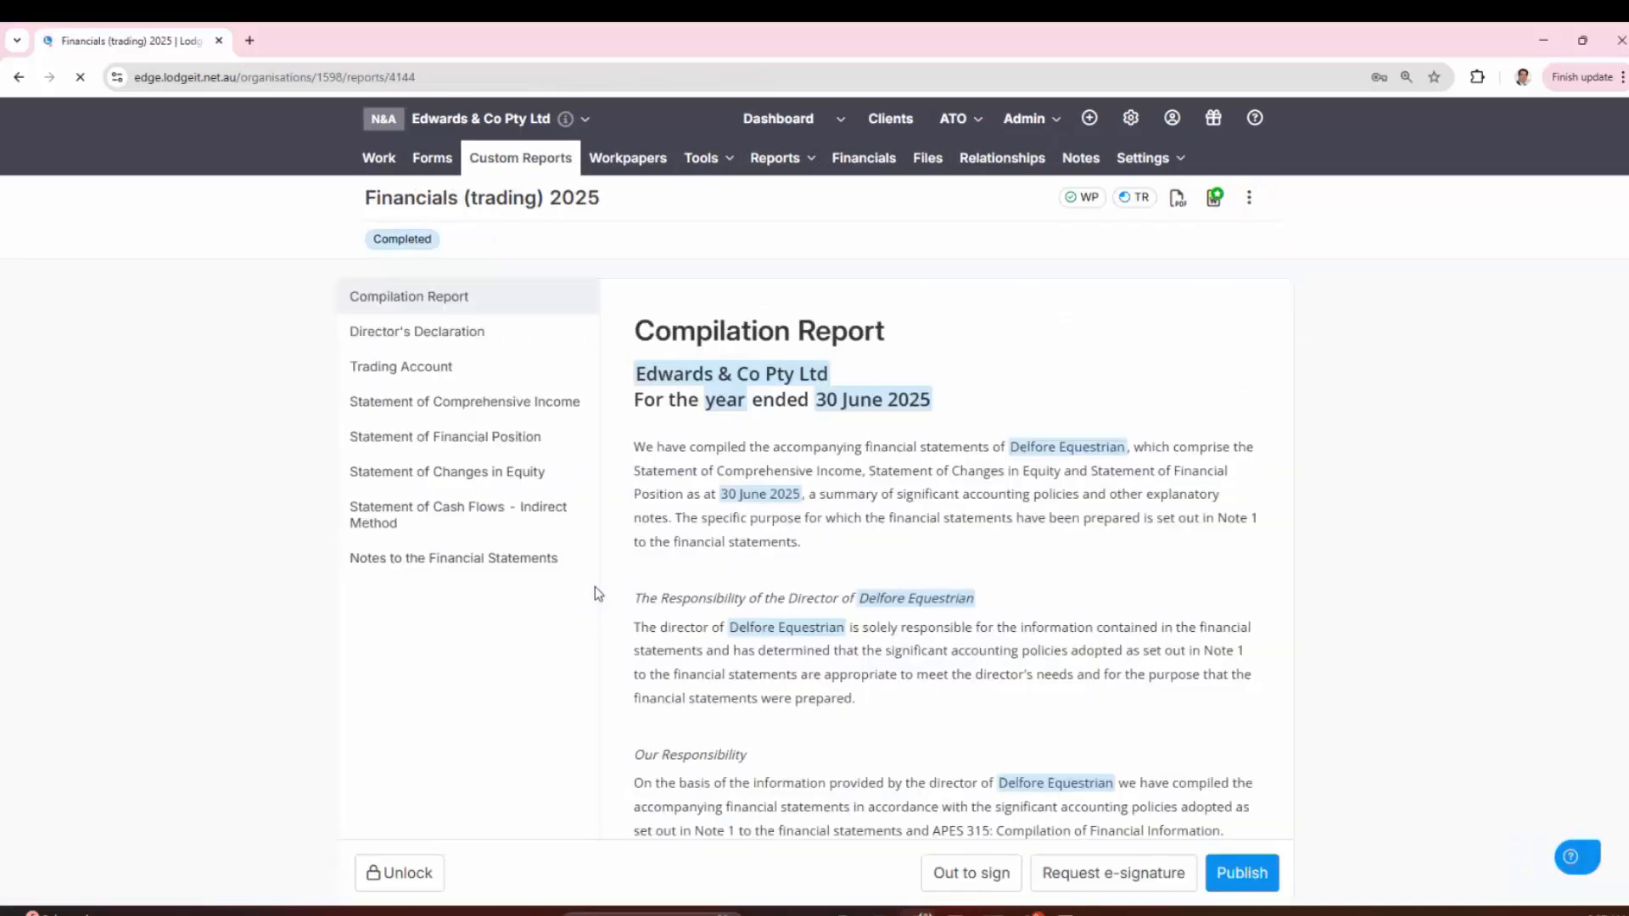
pyautogui.click(398, 316)
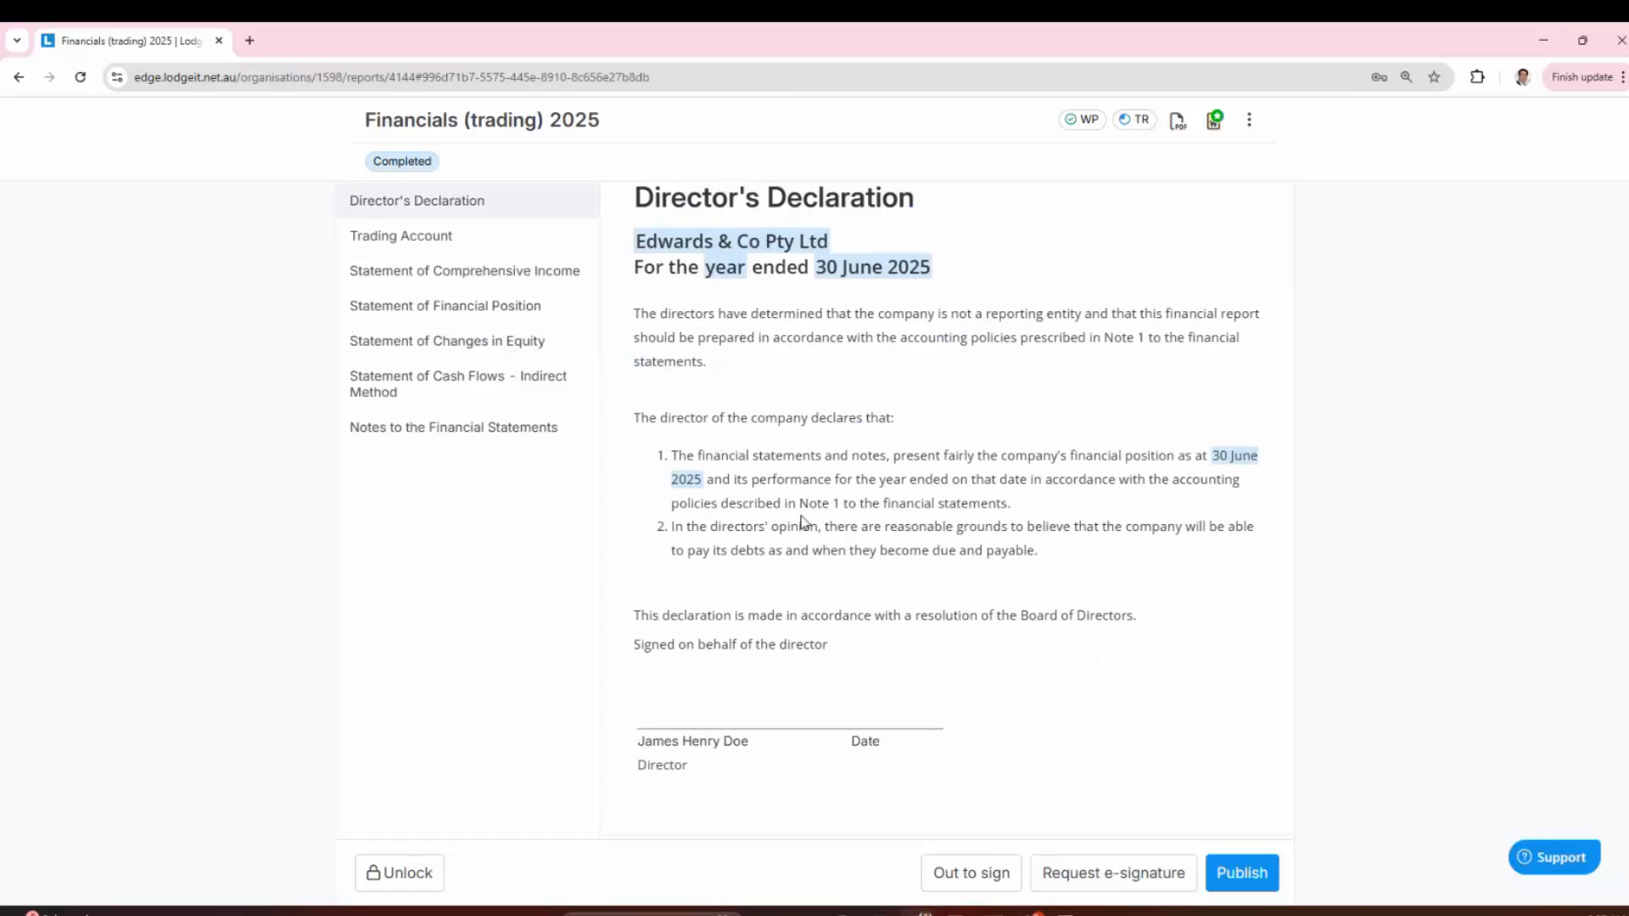
pyautogui.scroll(-2, 731, 482)
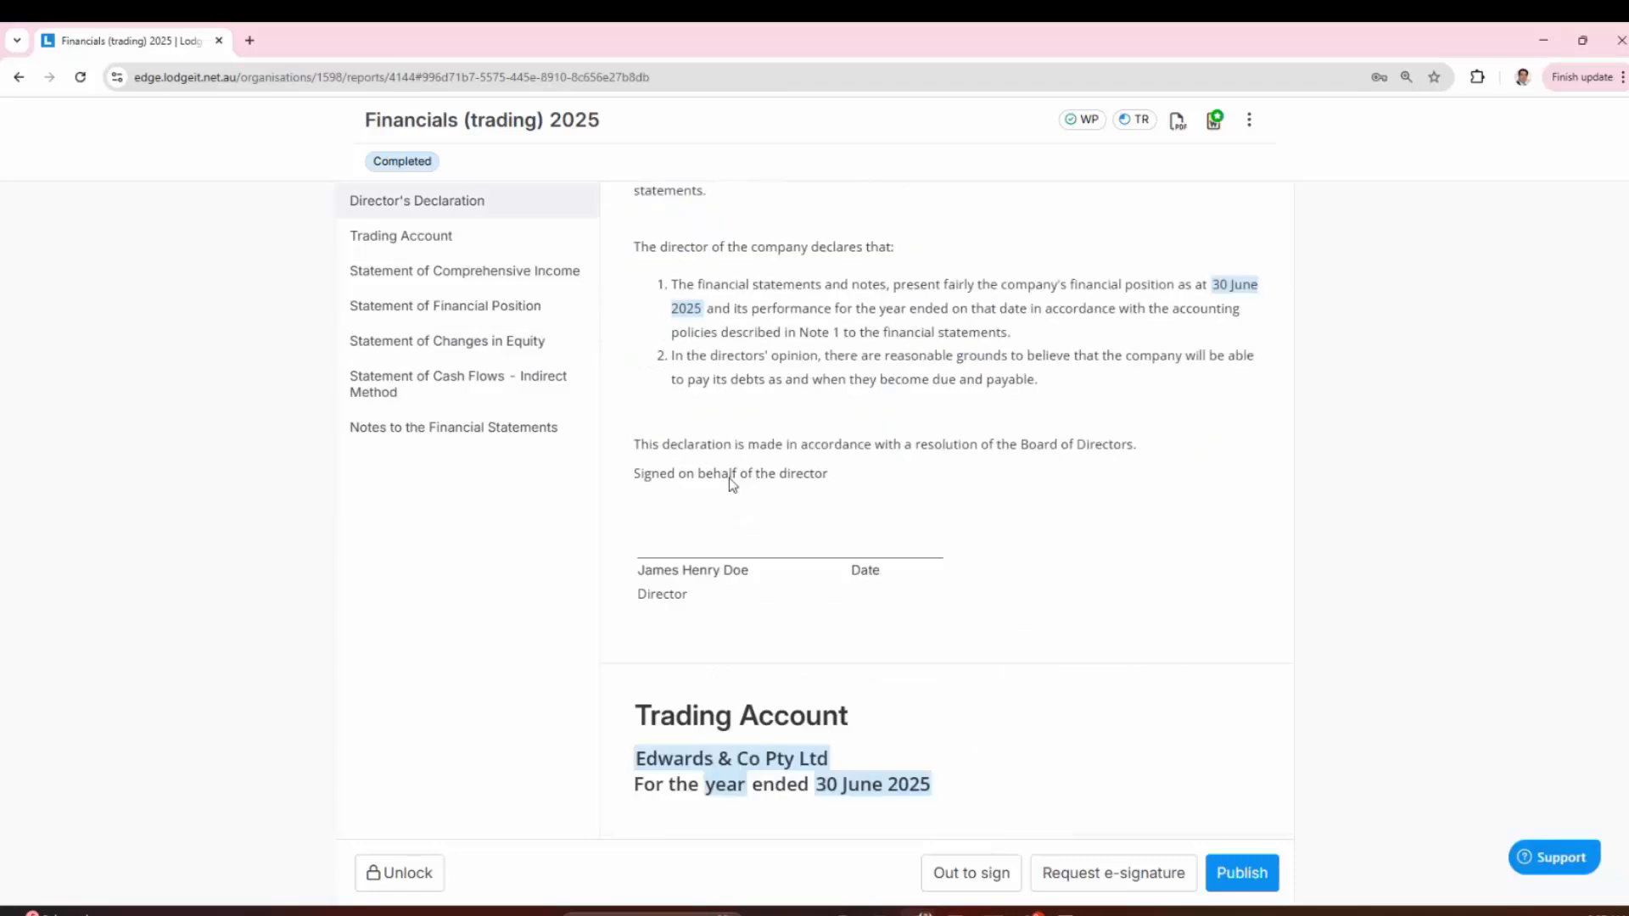
# Step: Start an e-signature request for the report with the default options and set the signatory's verification method to None
pyautogui.click(1156, 877)
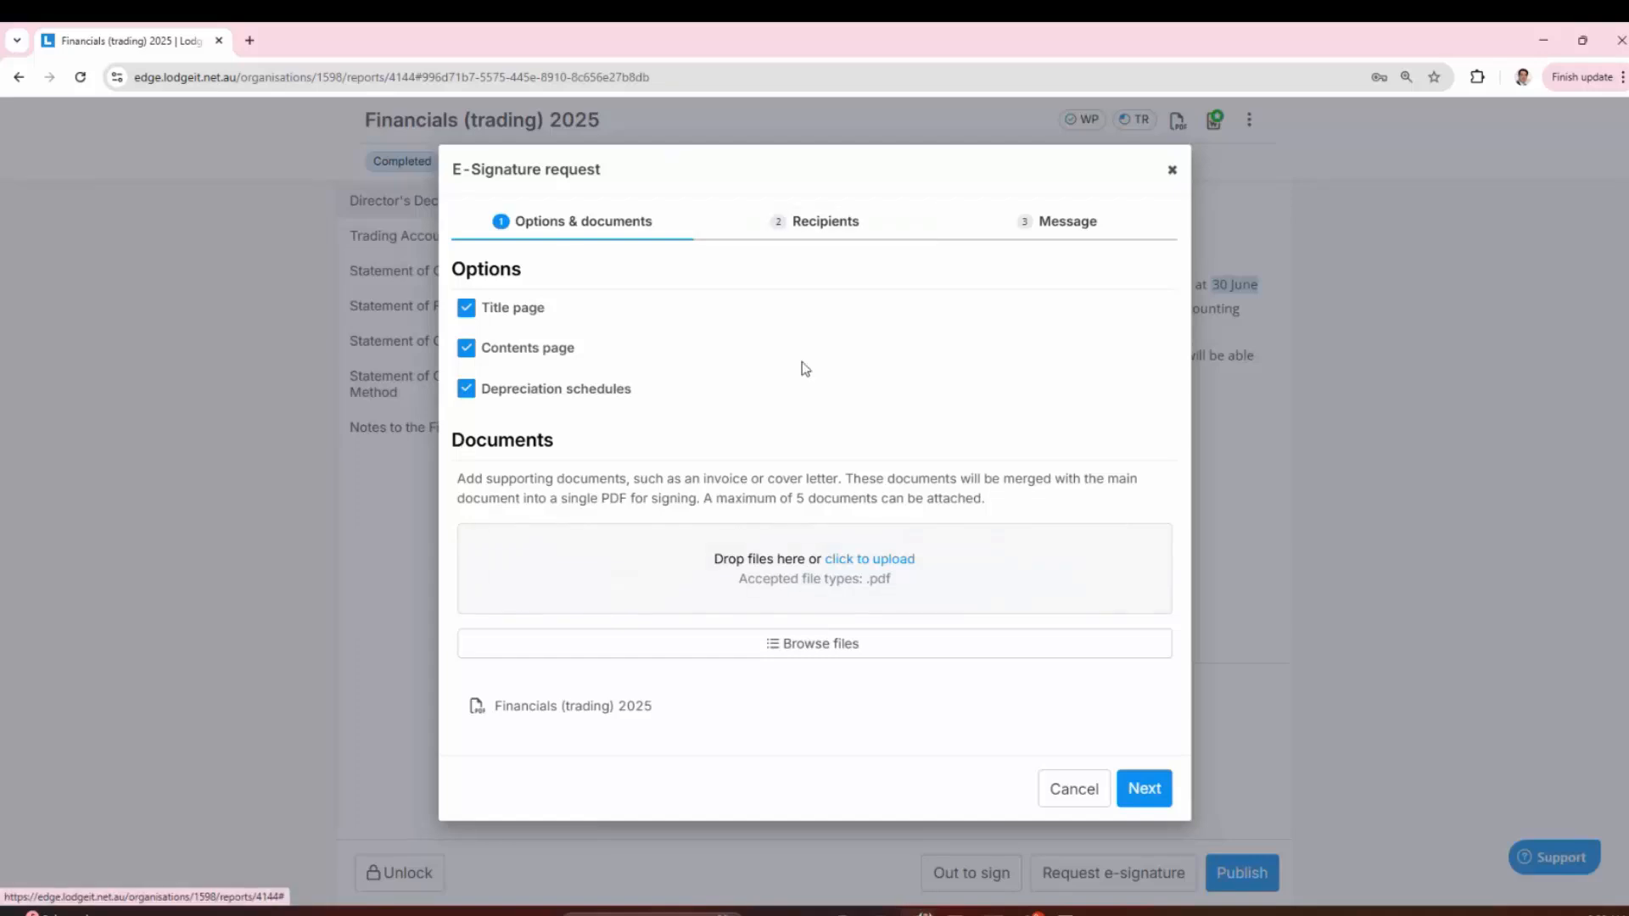
pyautogui.click(1141, 794)
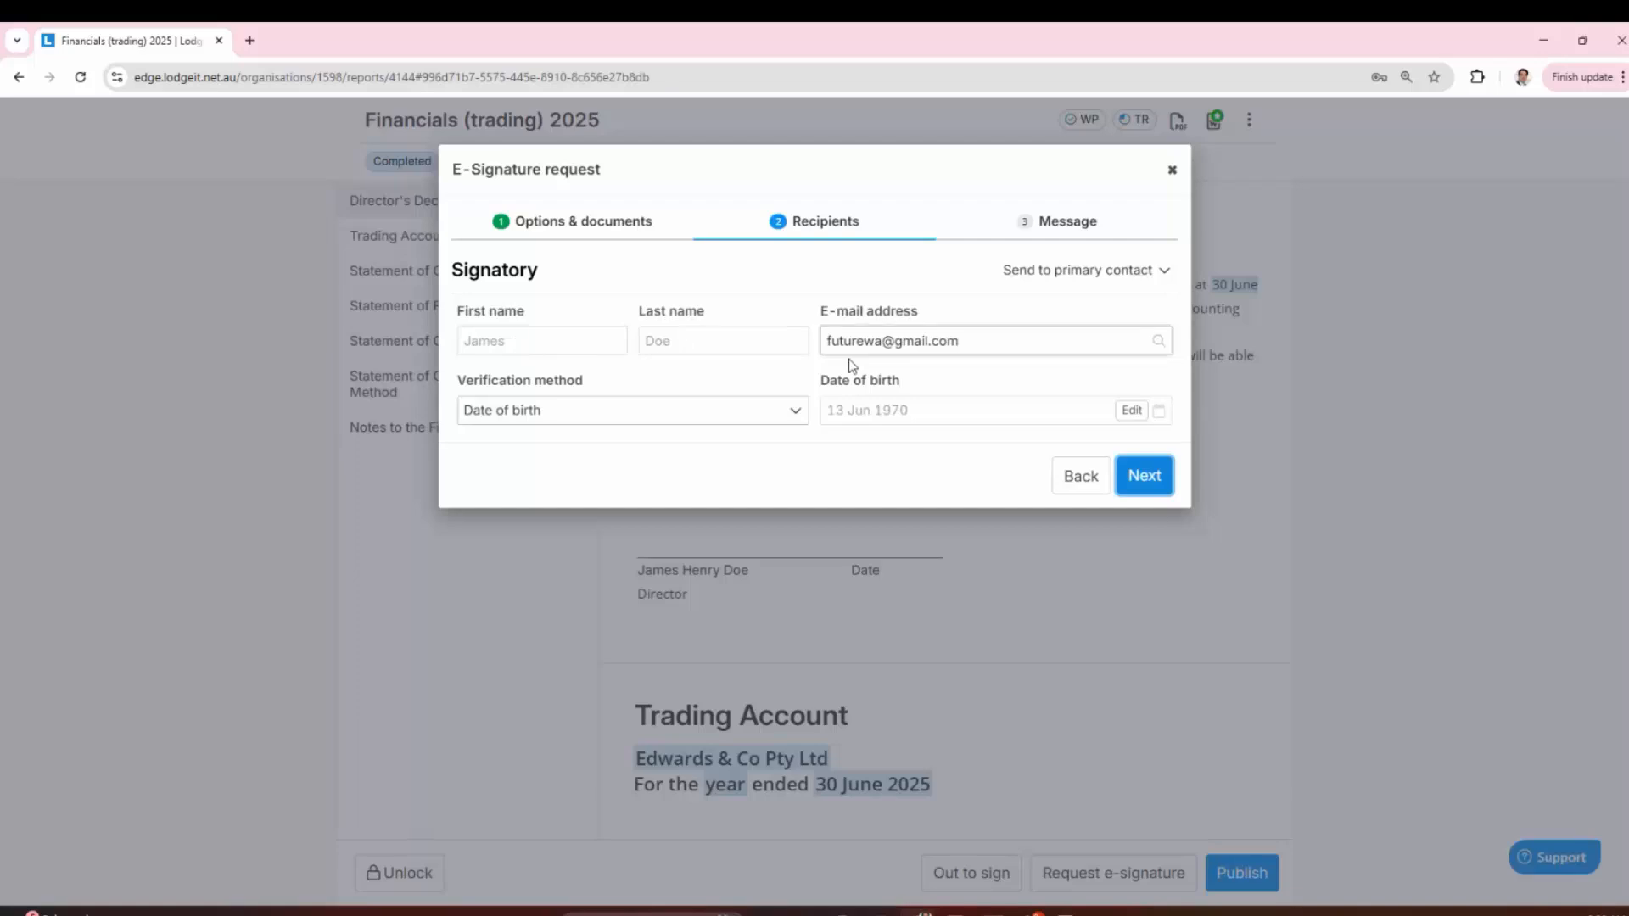
pyautogui.click(570, 412)
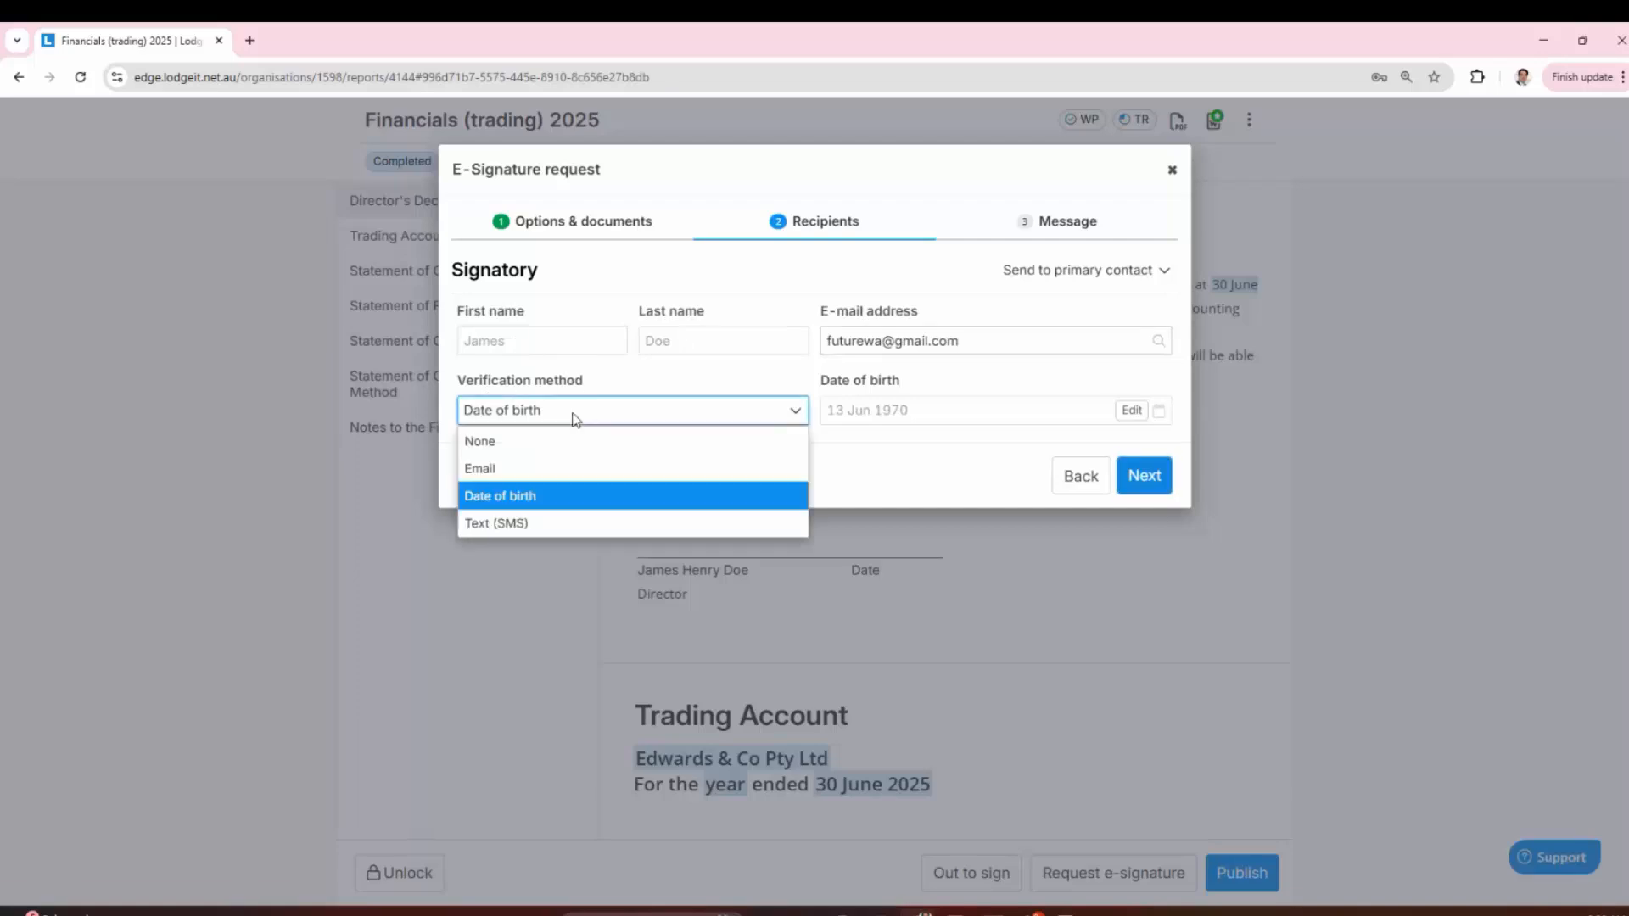
pyautogui.click(561, 439)
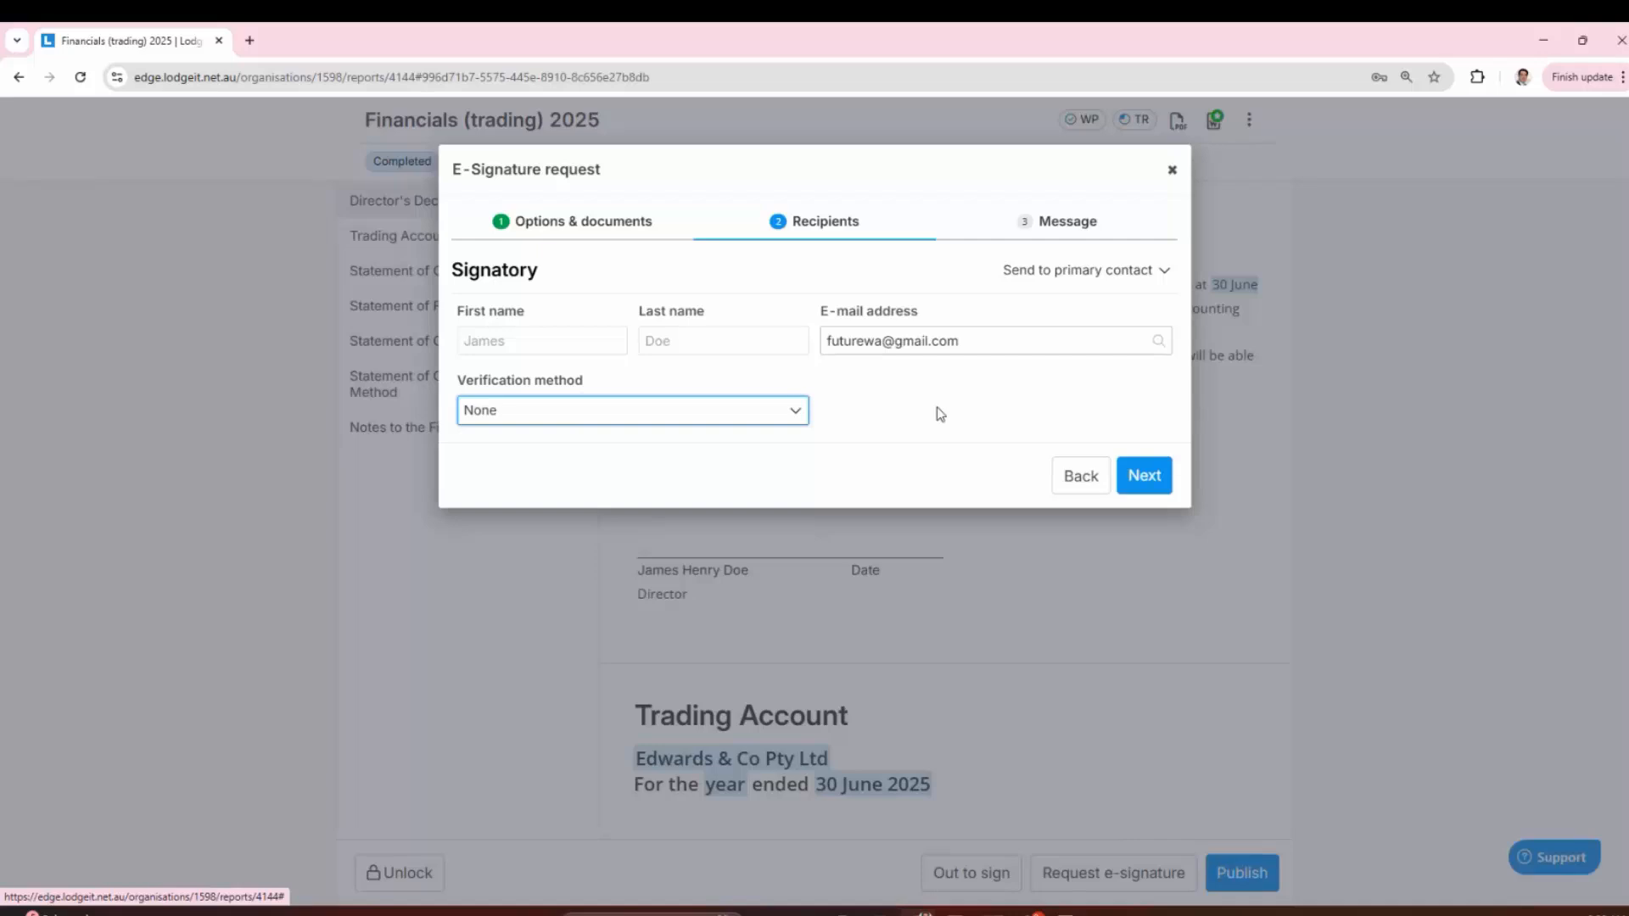
# Step: Keep the primary contact as the recipient and send the e-signature request with the default message
pyautogui.click(1074, 272)
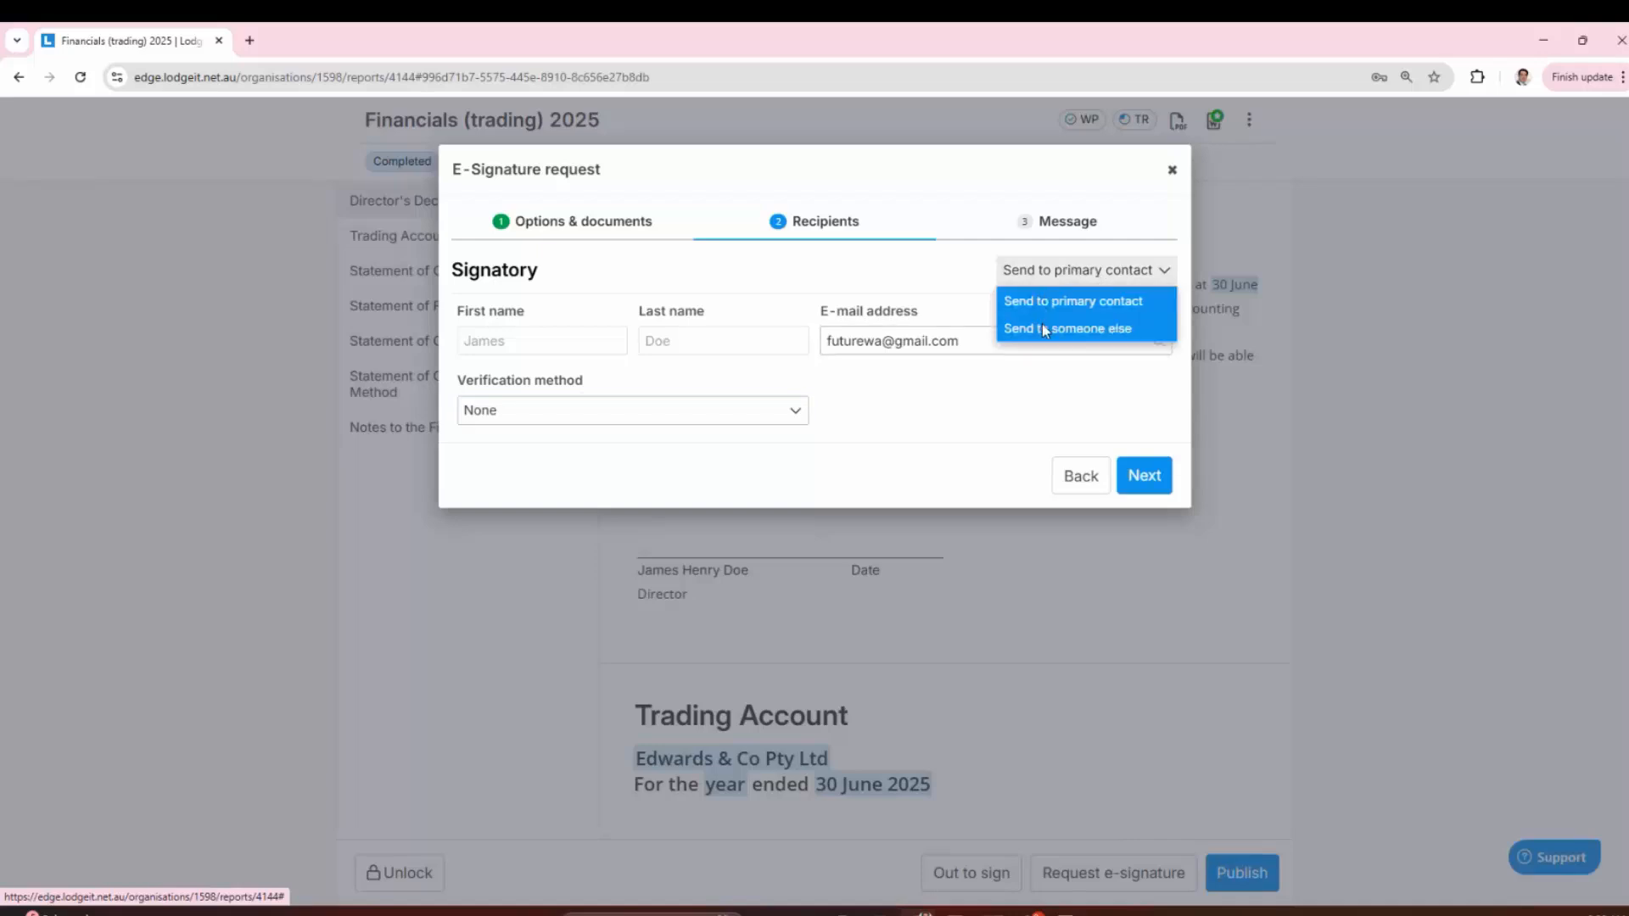
pyautogui.click(846, 292)
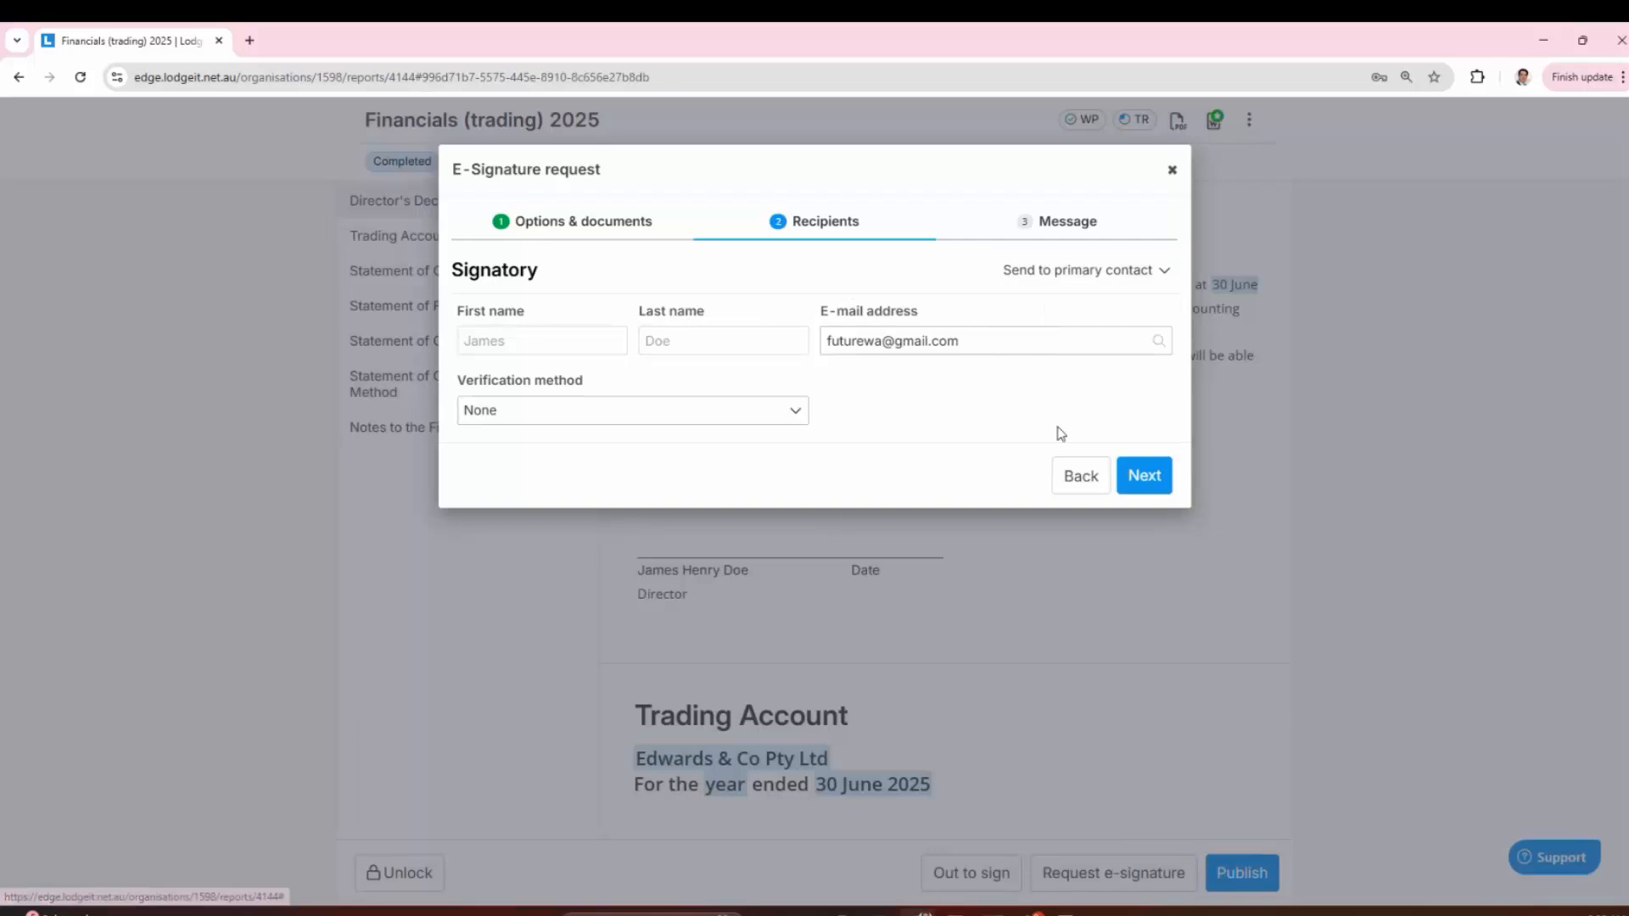
pyautogui.click(1141, 473)
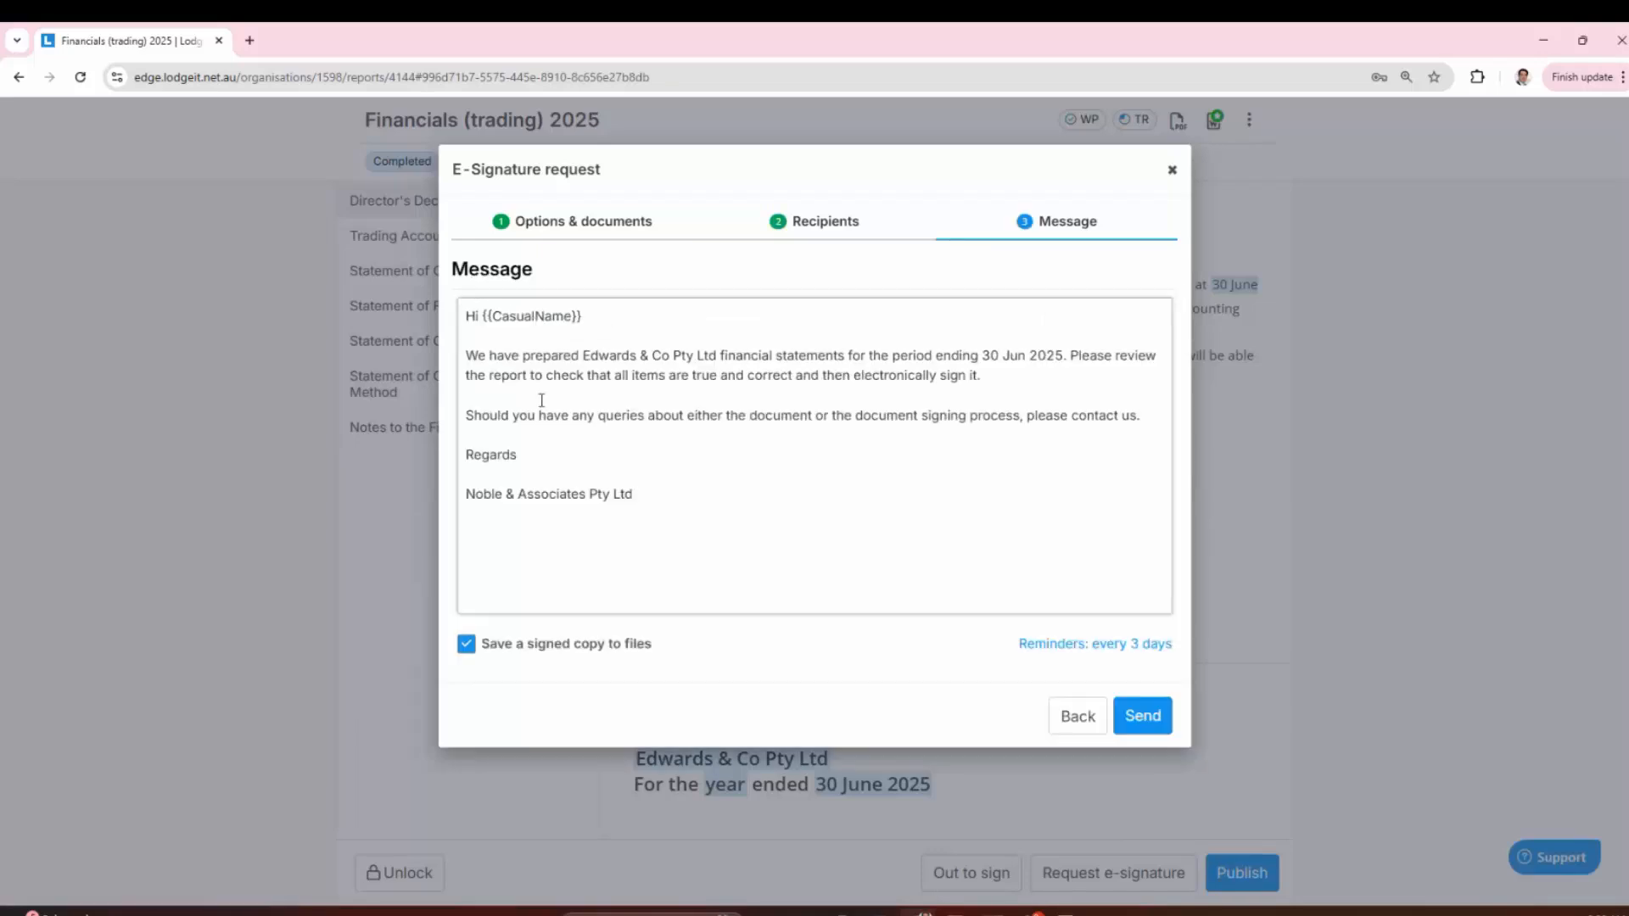
pyautogui.click(1142, 715)
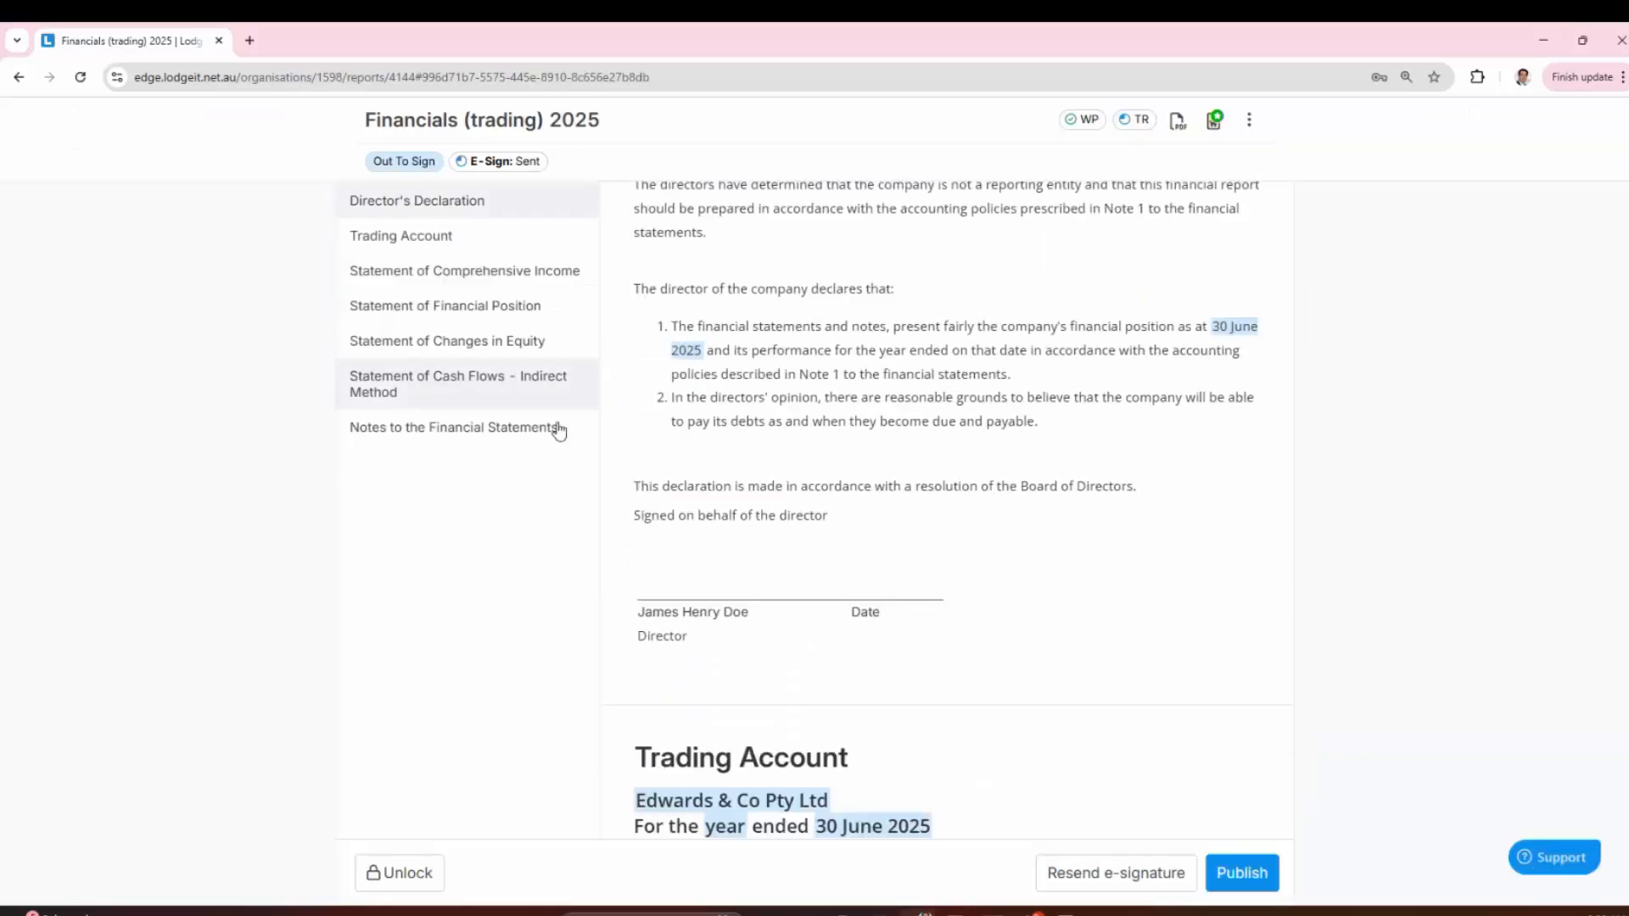
# Step: Leave the report and list the practice-wide reports that are Out to Sign
pyautogui.scroll(8, 632, 546)
pyautogui.scroll(6, 631, 540)
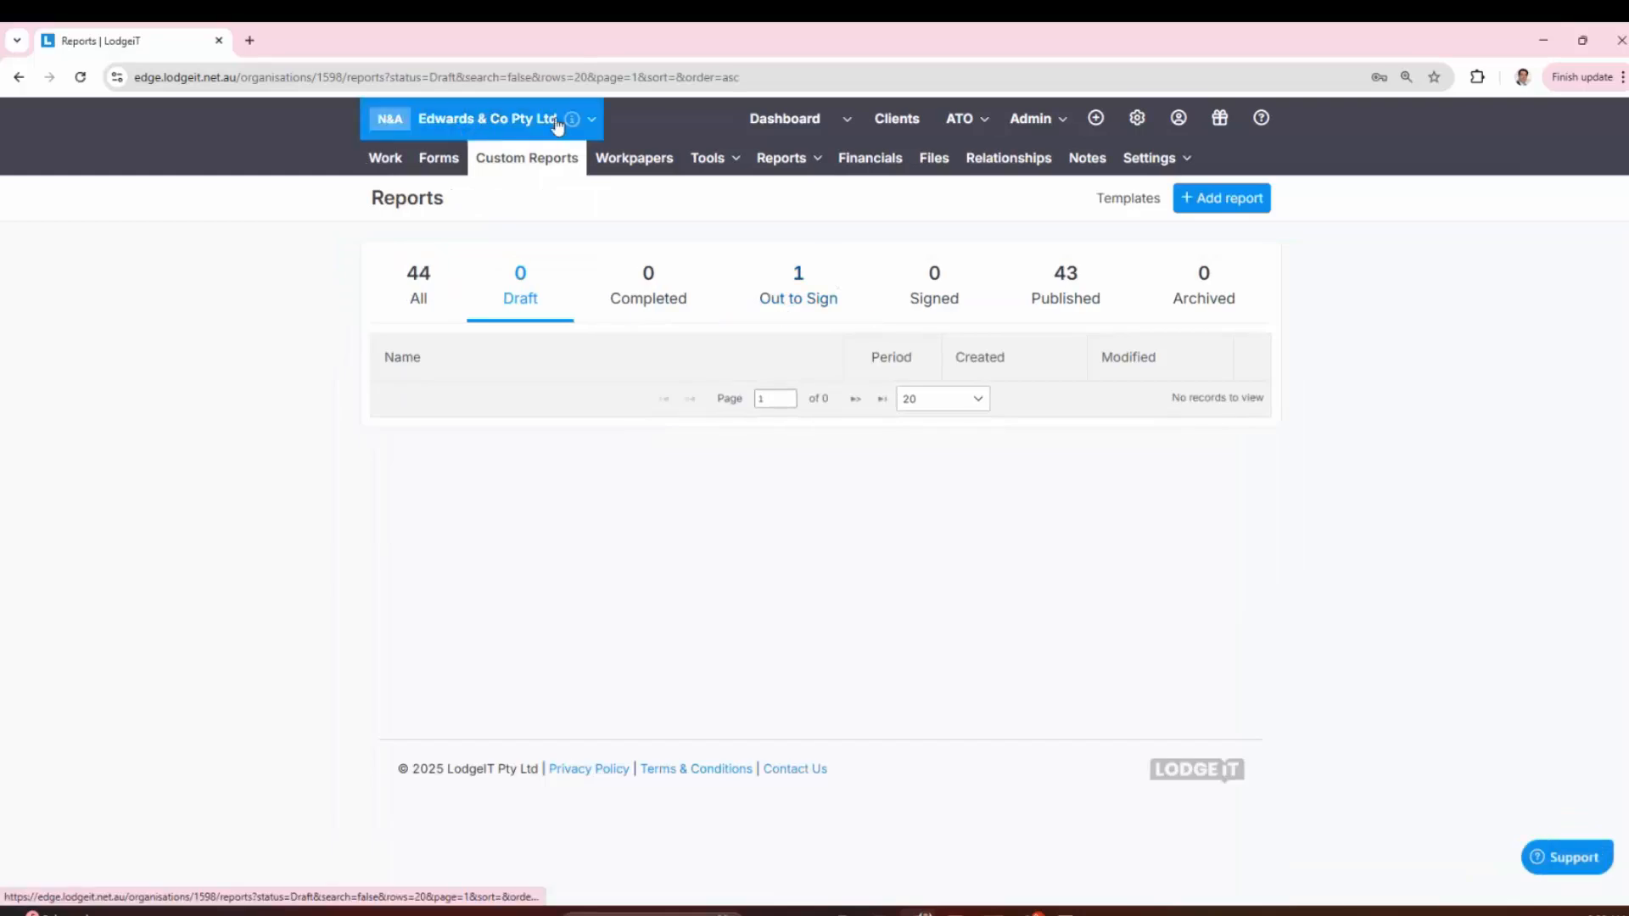
pyautogui.click(847, 119)
pyautogui.click(747, 221)
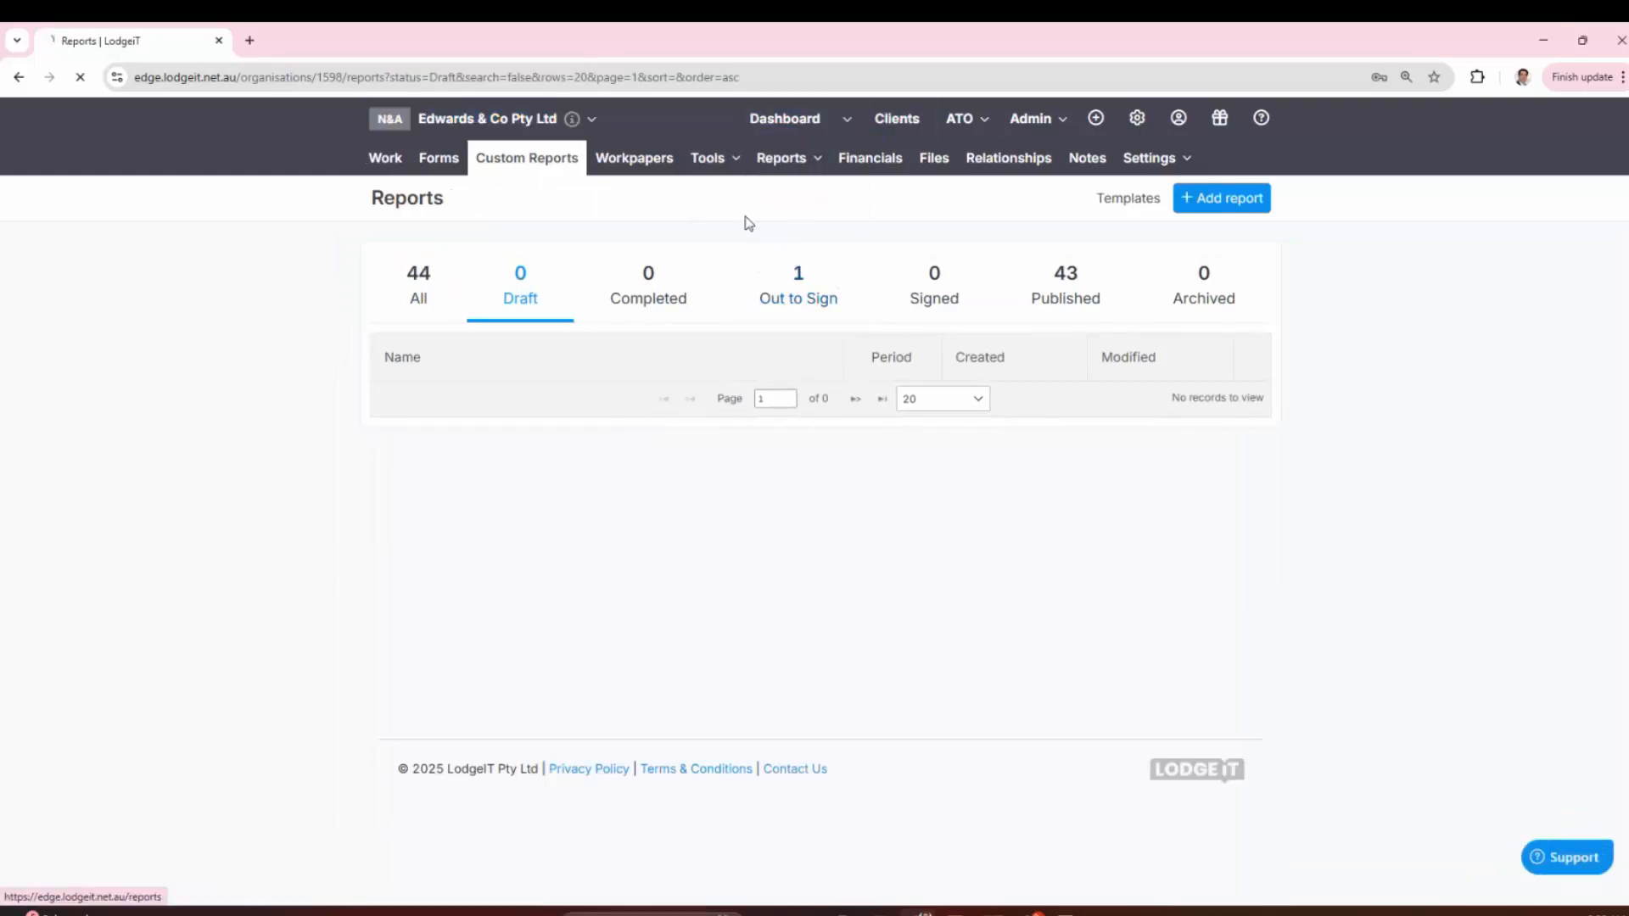
pyautogui.click(775, 251)
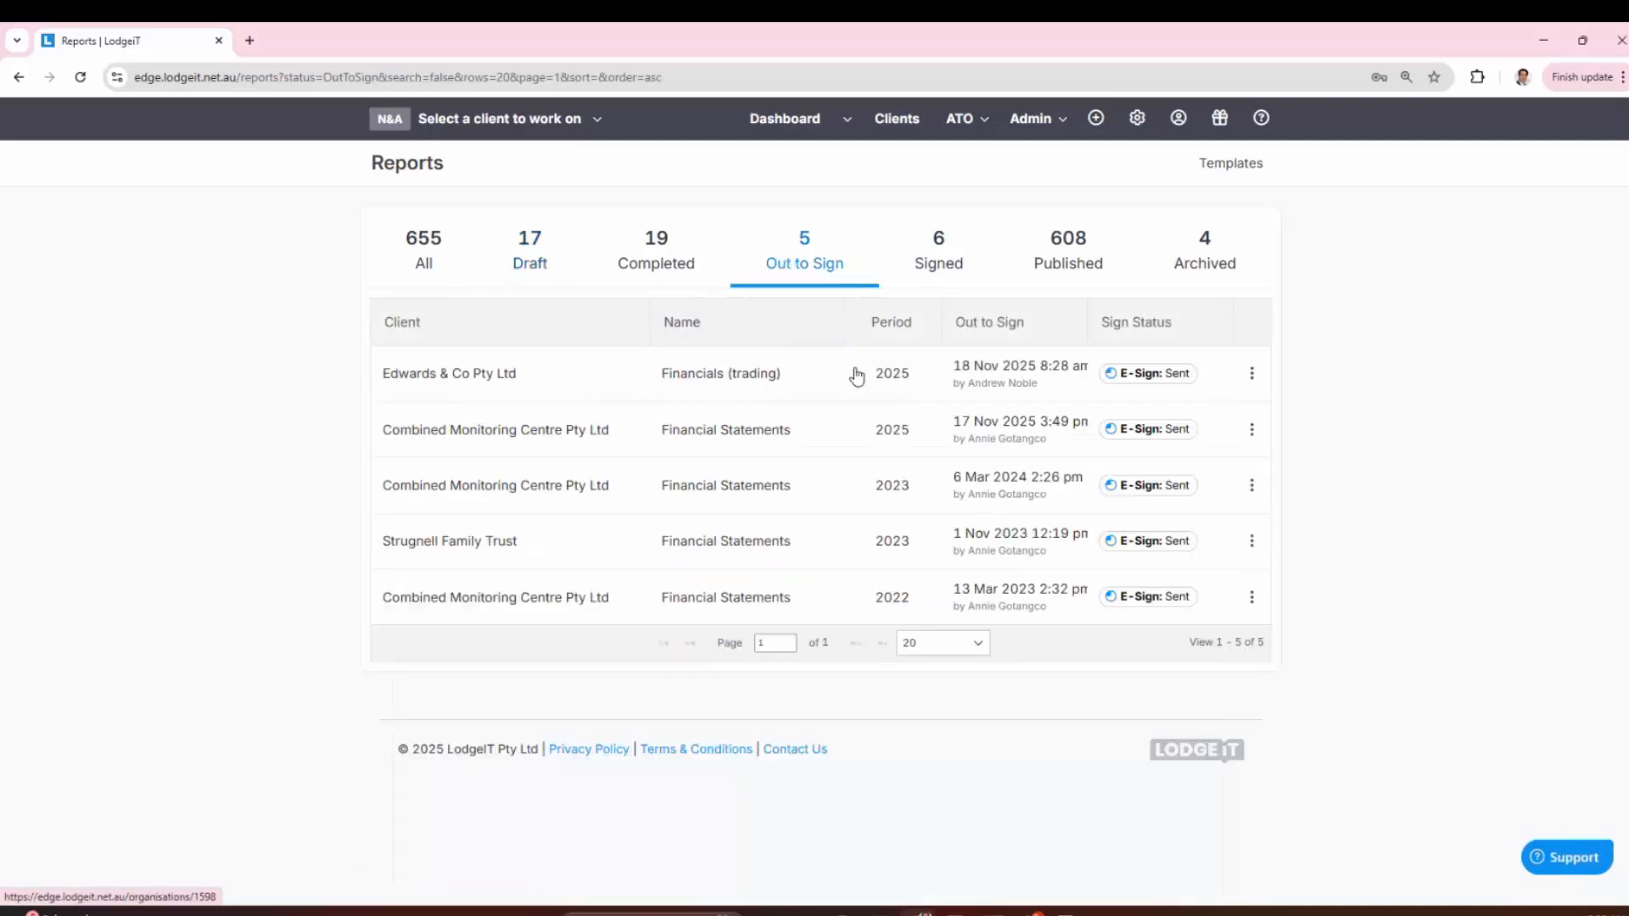
# Step: Switch to Gmail in a new browser tab and open the signature request email for Edwards & Co Pty Ltd
pyautogui.click(249, 40)
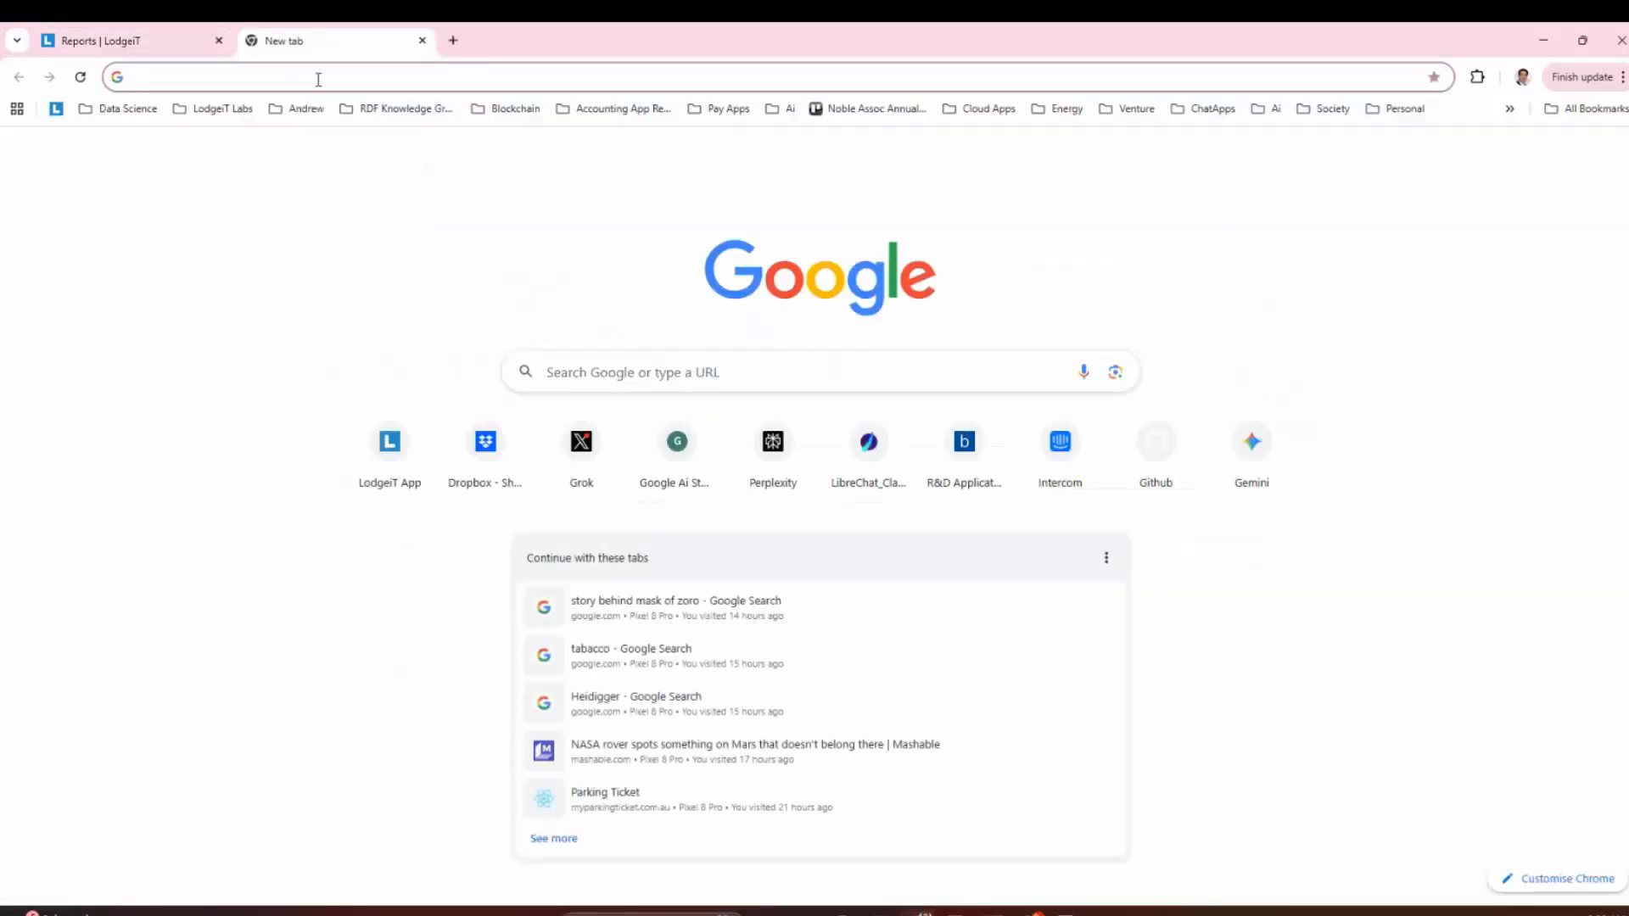
pyautogui.click(318, 77)
pyautogui.write('gmai')
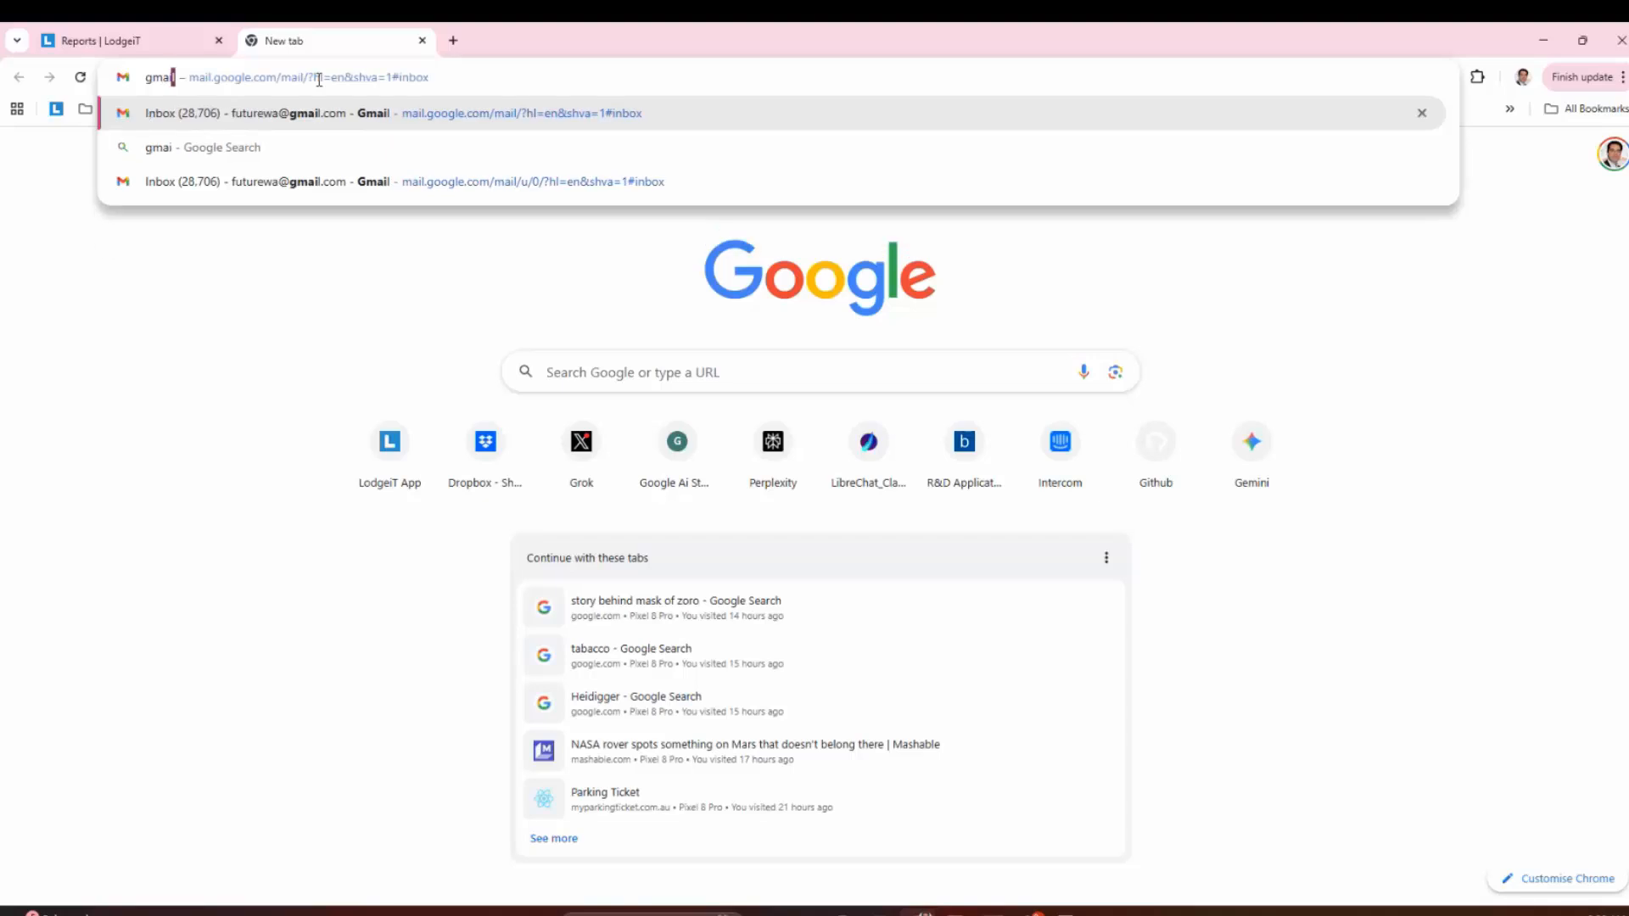
pyautogui.press('Return')
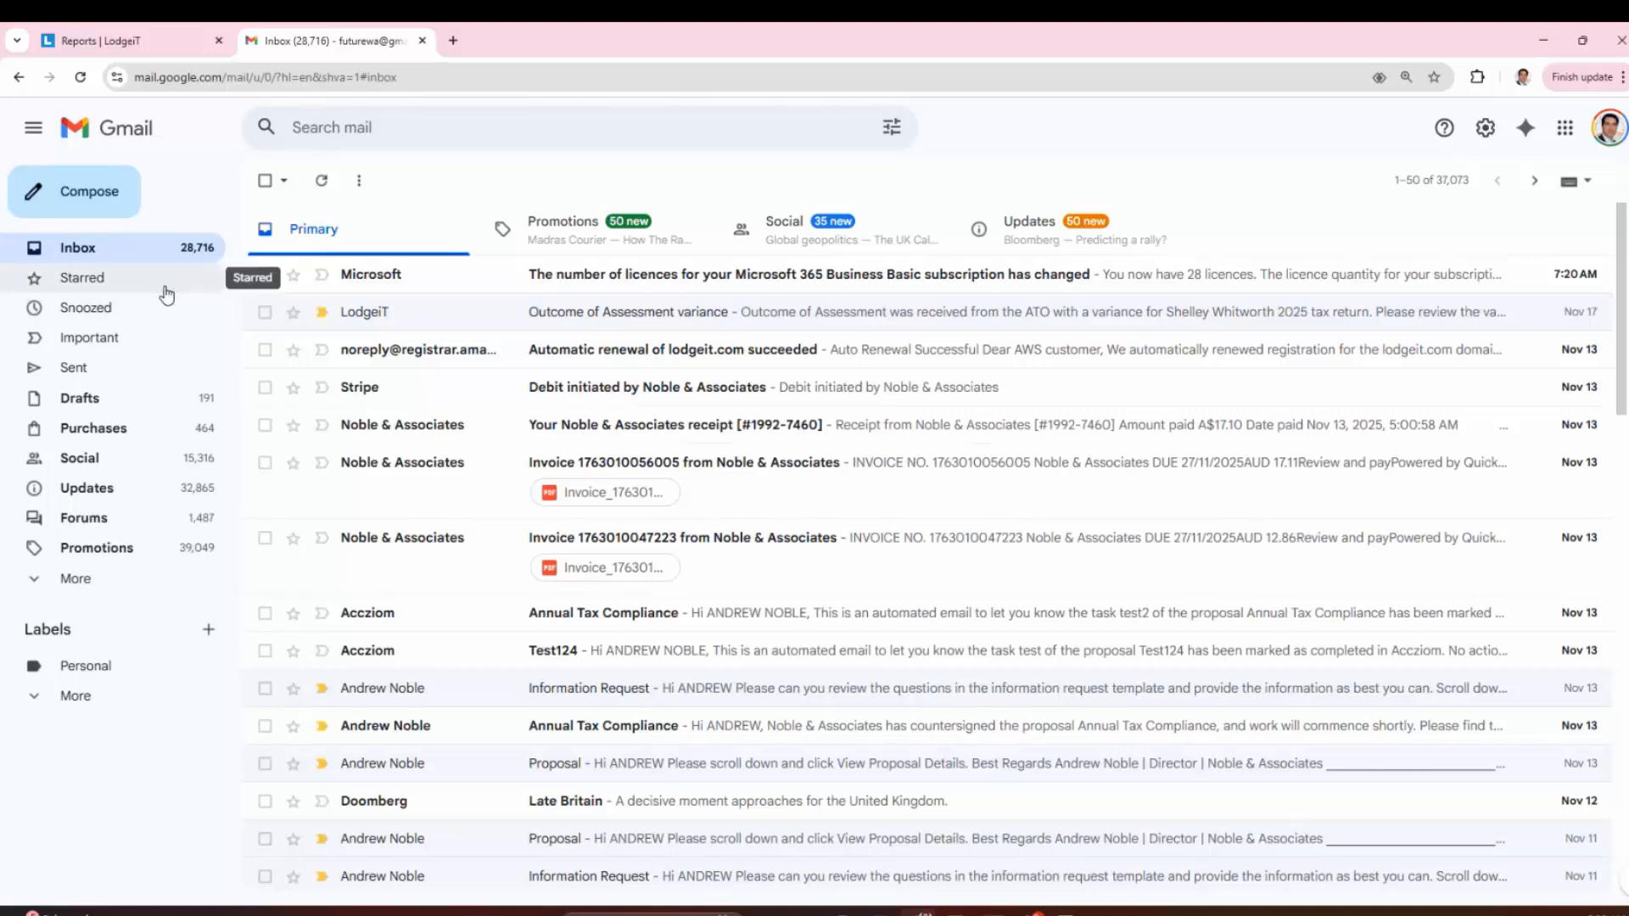
pyautogui.click(109, 254)
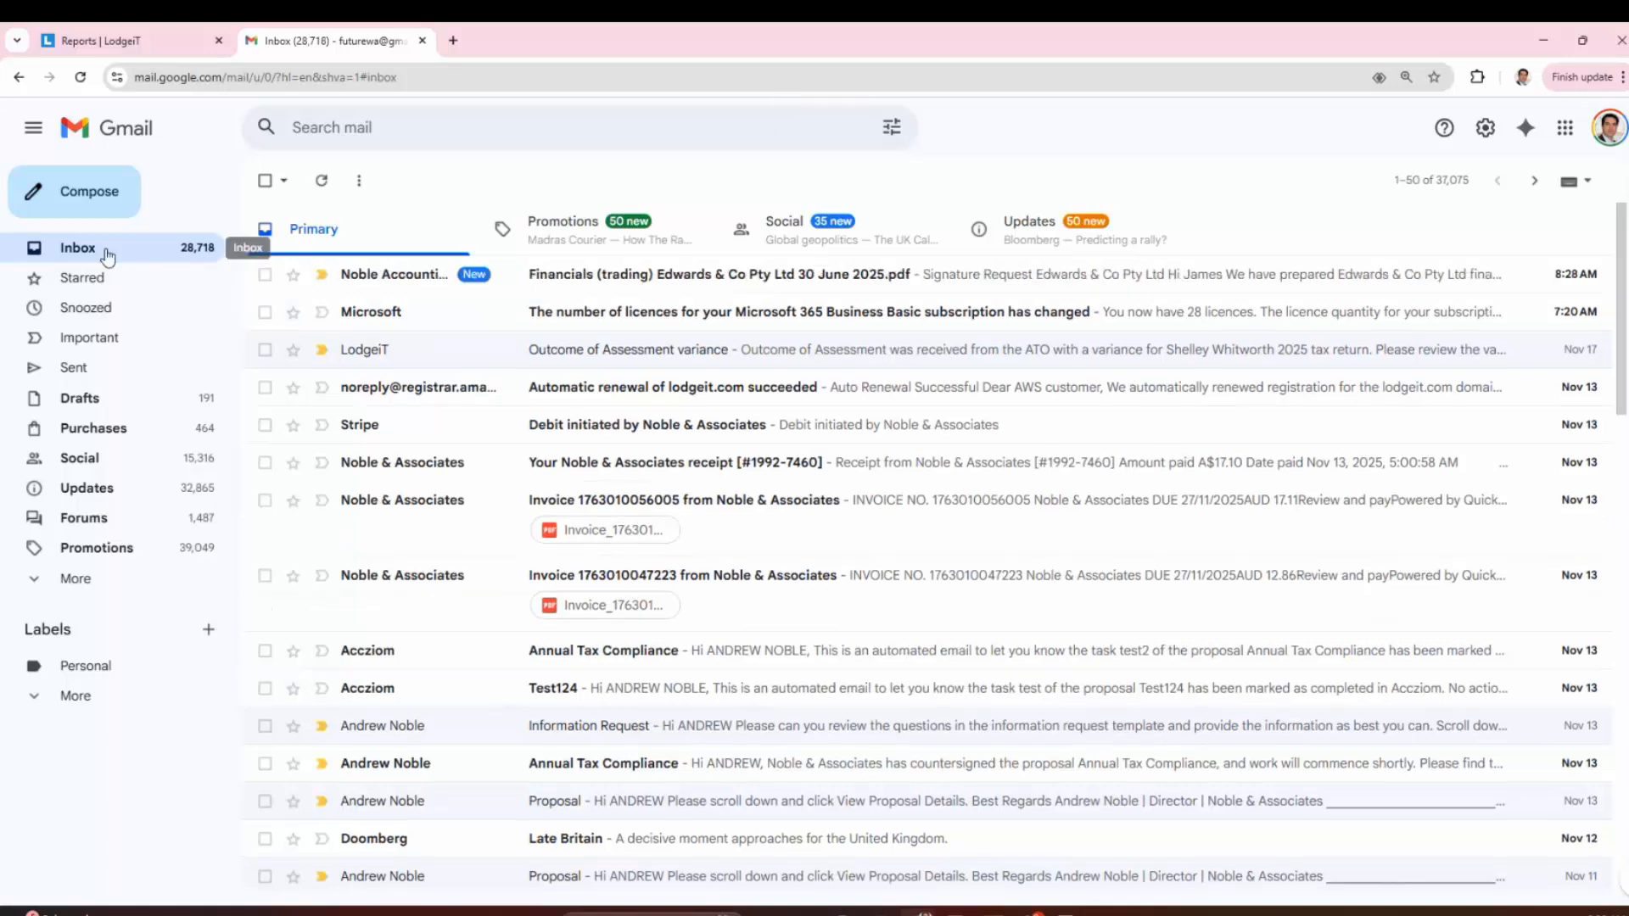
pyautogui.click(680, 276)
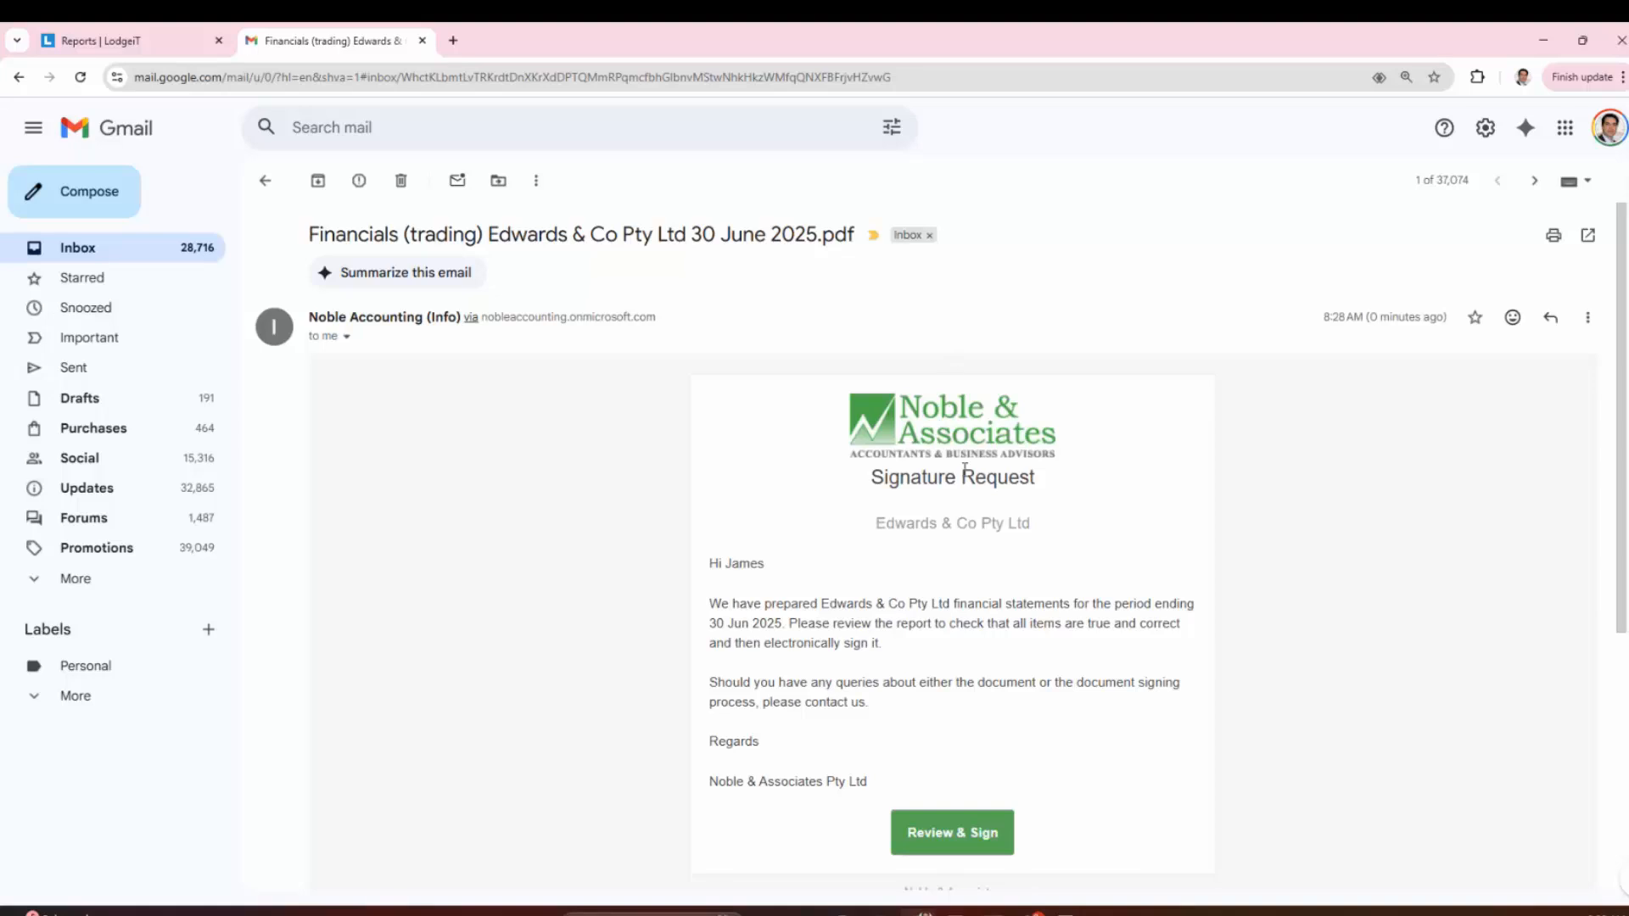
# Step: Read the signature request's message and contact details, and open the document for review and signing
pyautogui.scroll(-3, 880, 636)
pyautogui.moveTo(989, 691); pyautogui.dragTo(879, 636)
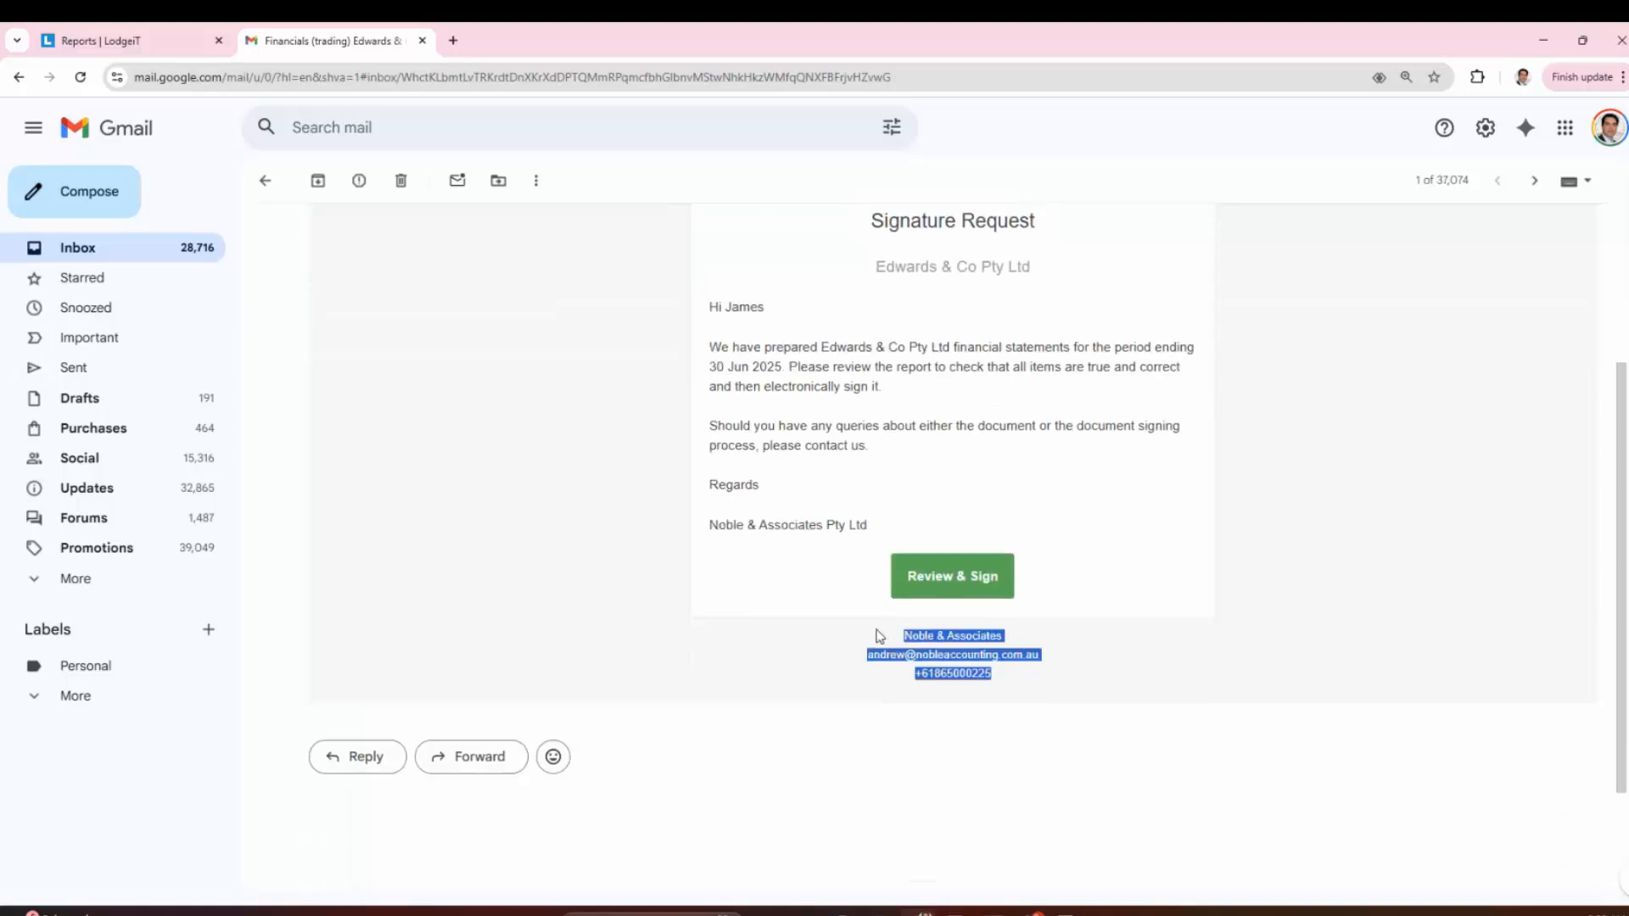
pyautogui.click(594, 557)
pyautogui.scroll(3, 596, 560)
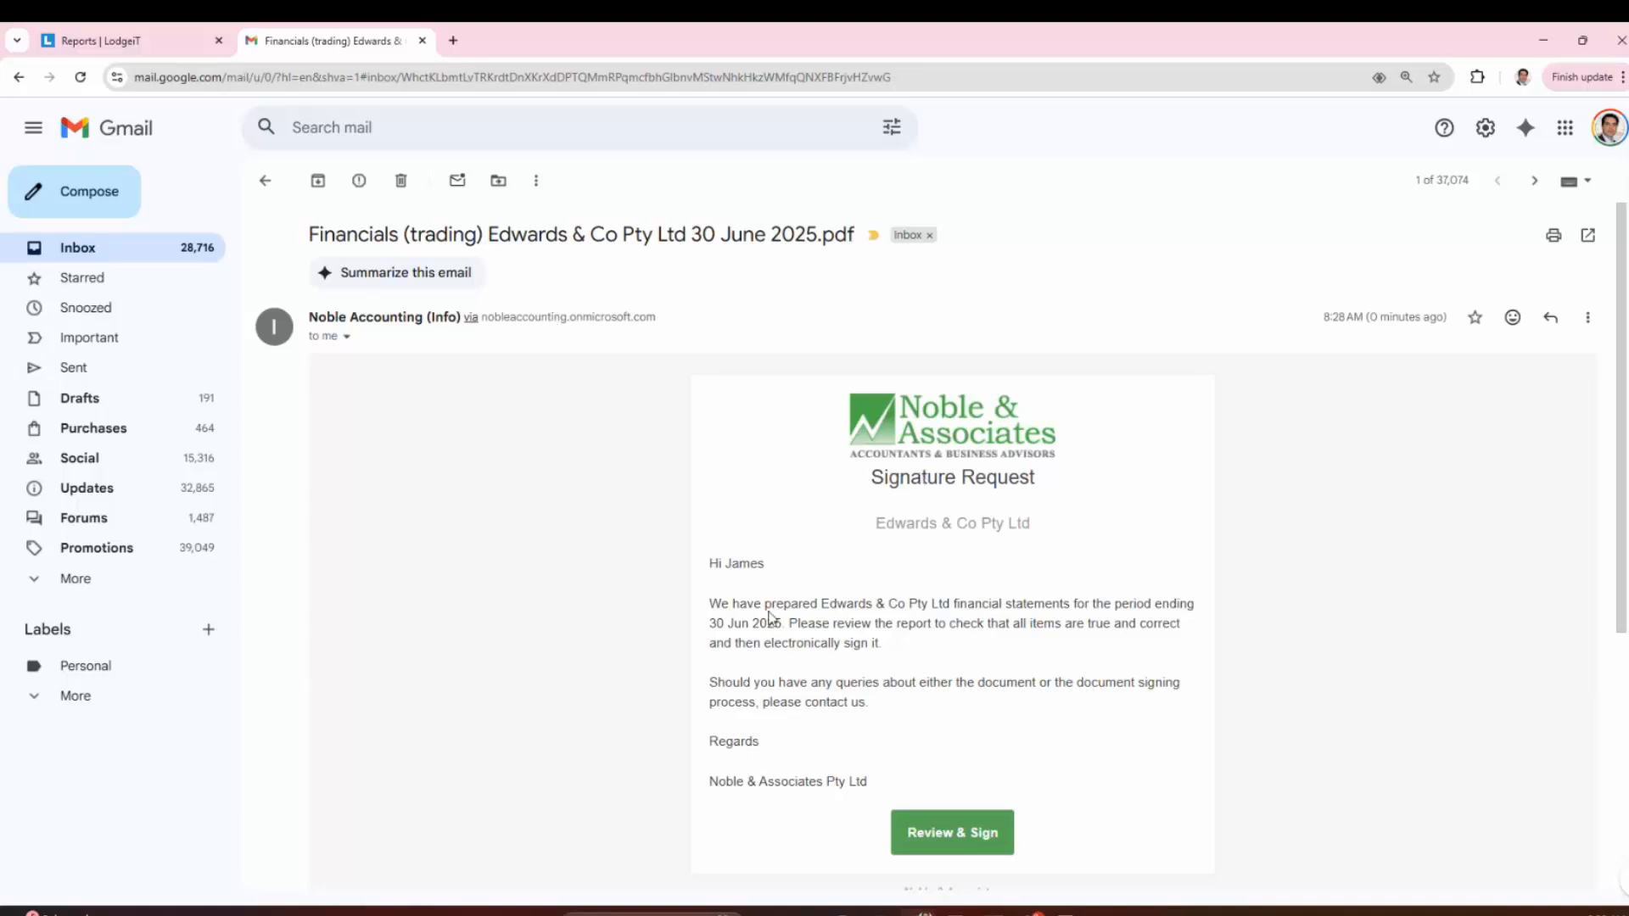
pyautogui.moveTo(750, 623); pyautogui.dragTo(1019, 713)
pyautogui.scroll(-4, 933, 325)
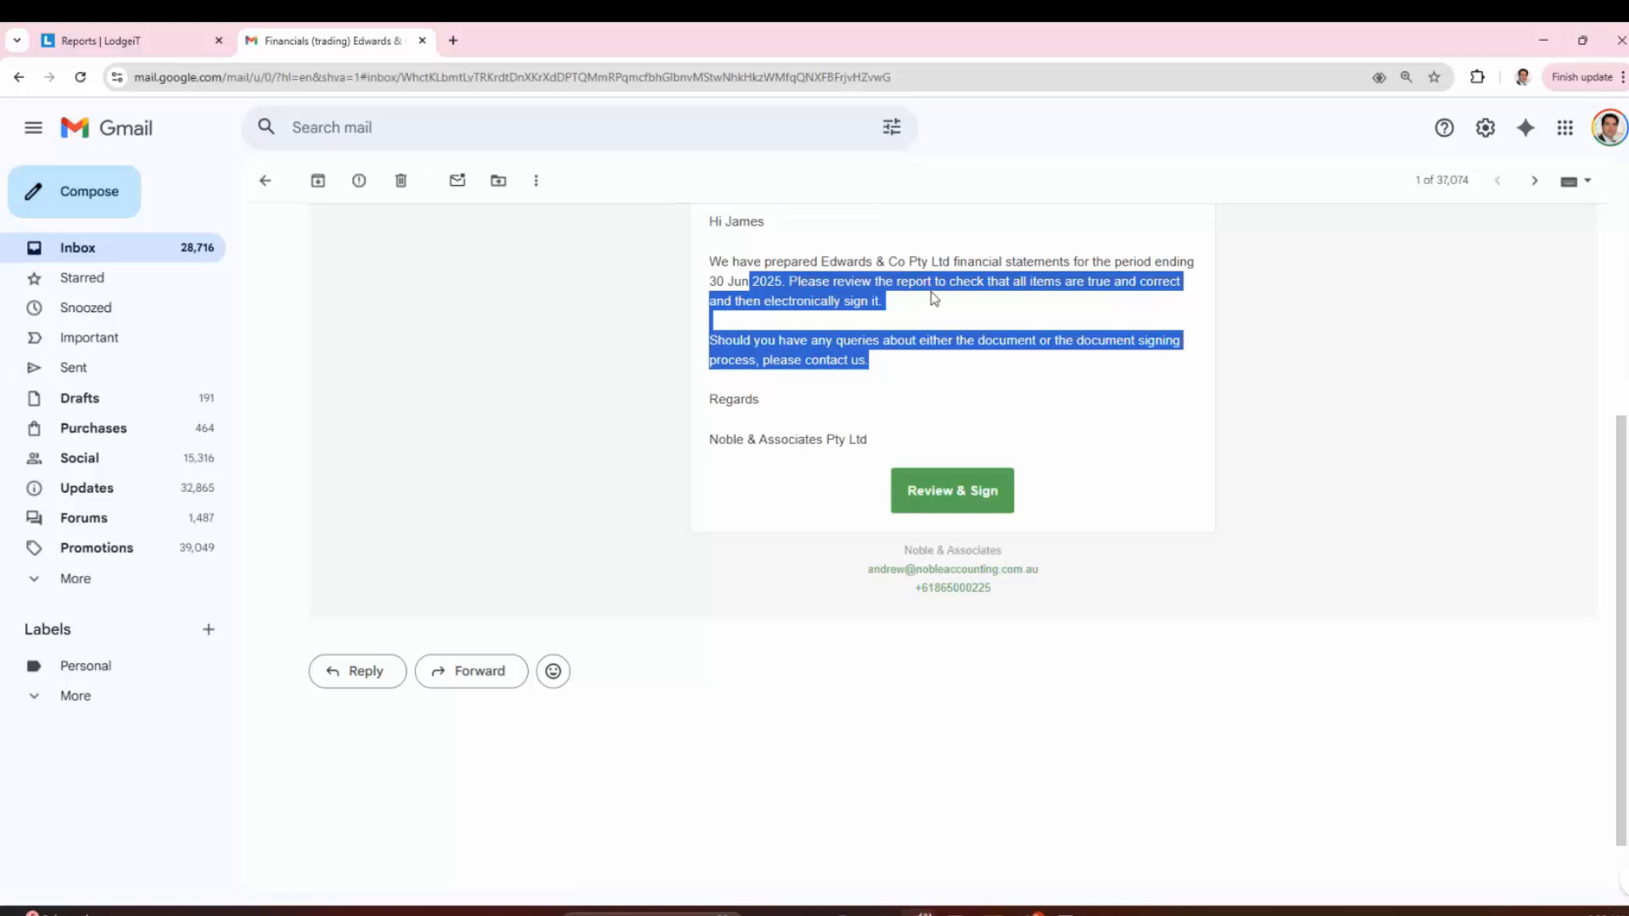
pyautogui.click(917, 501)
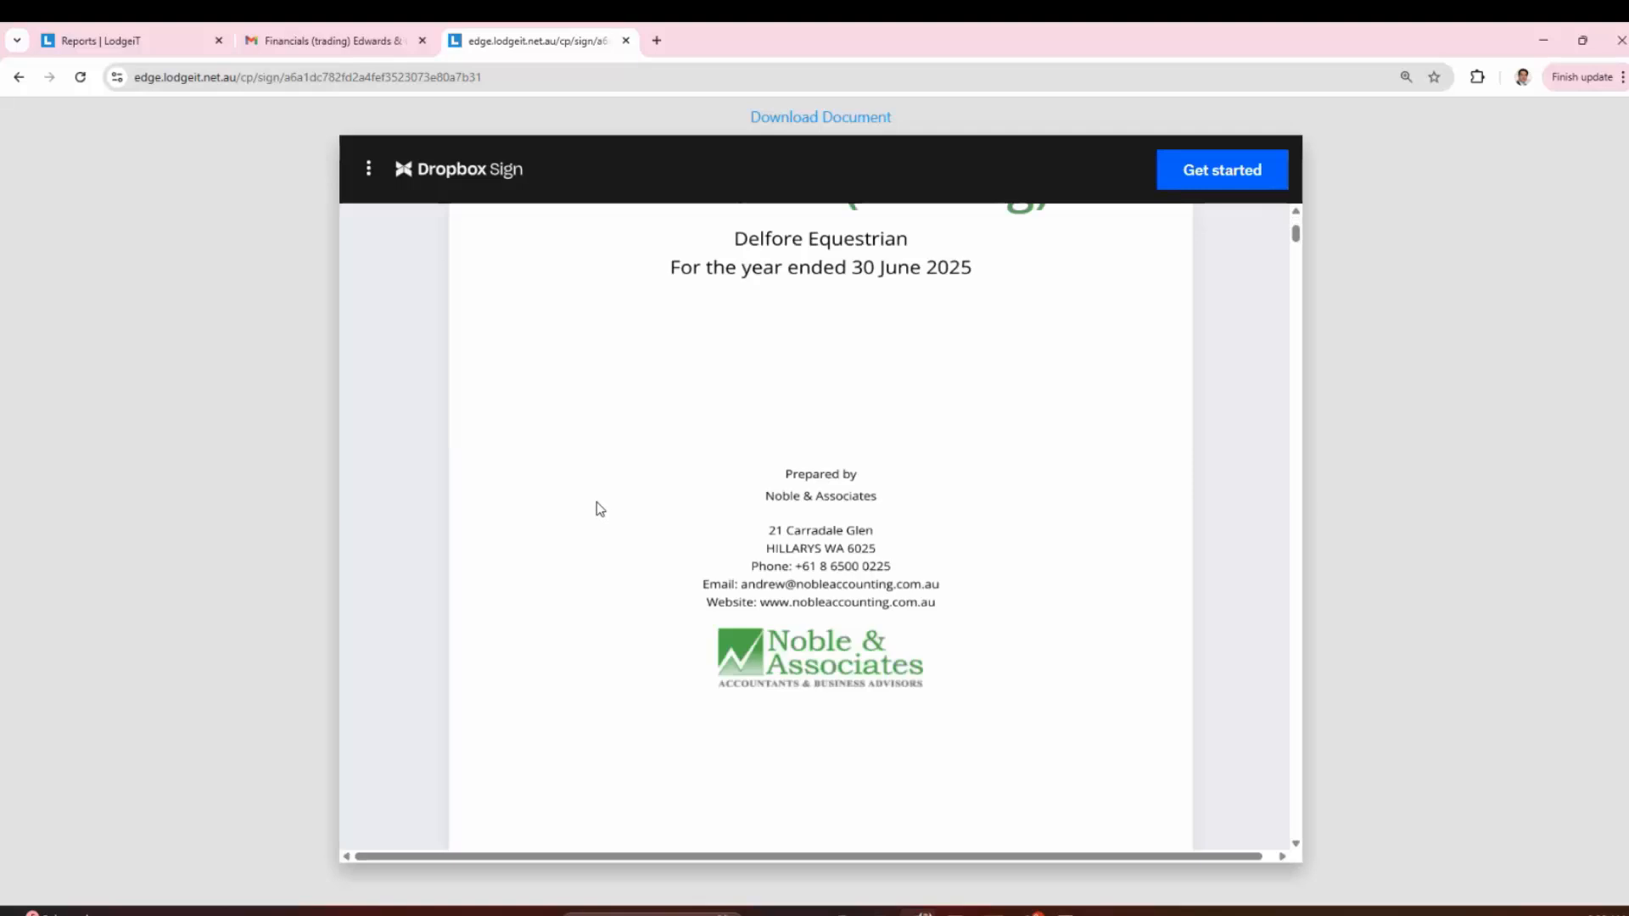
# Step: Look through the report in Dropbox Sign, from the title page past the Director's Declaration to the Statement of Financial Position
pyautogui.scroll(3, 599, 509)
pyautogui.scroll(-8, 600, 509)
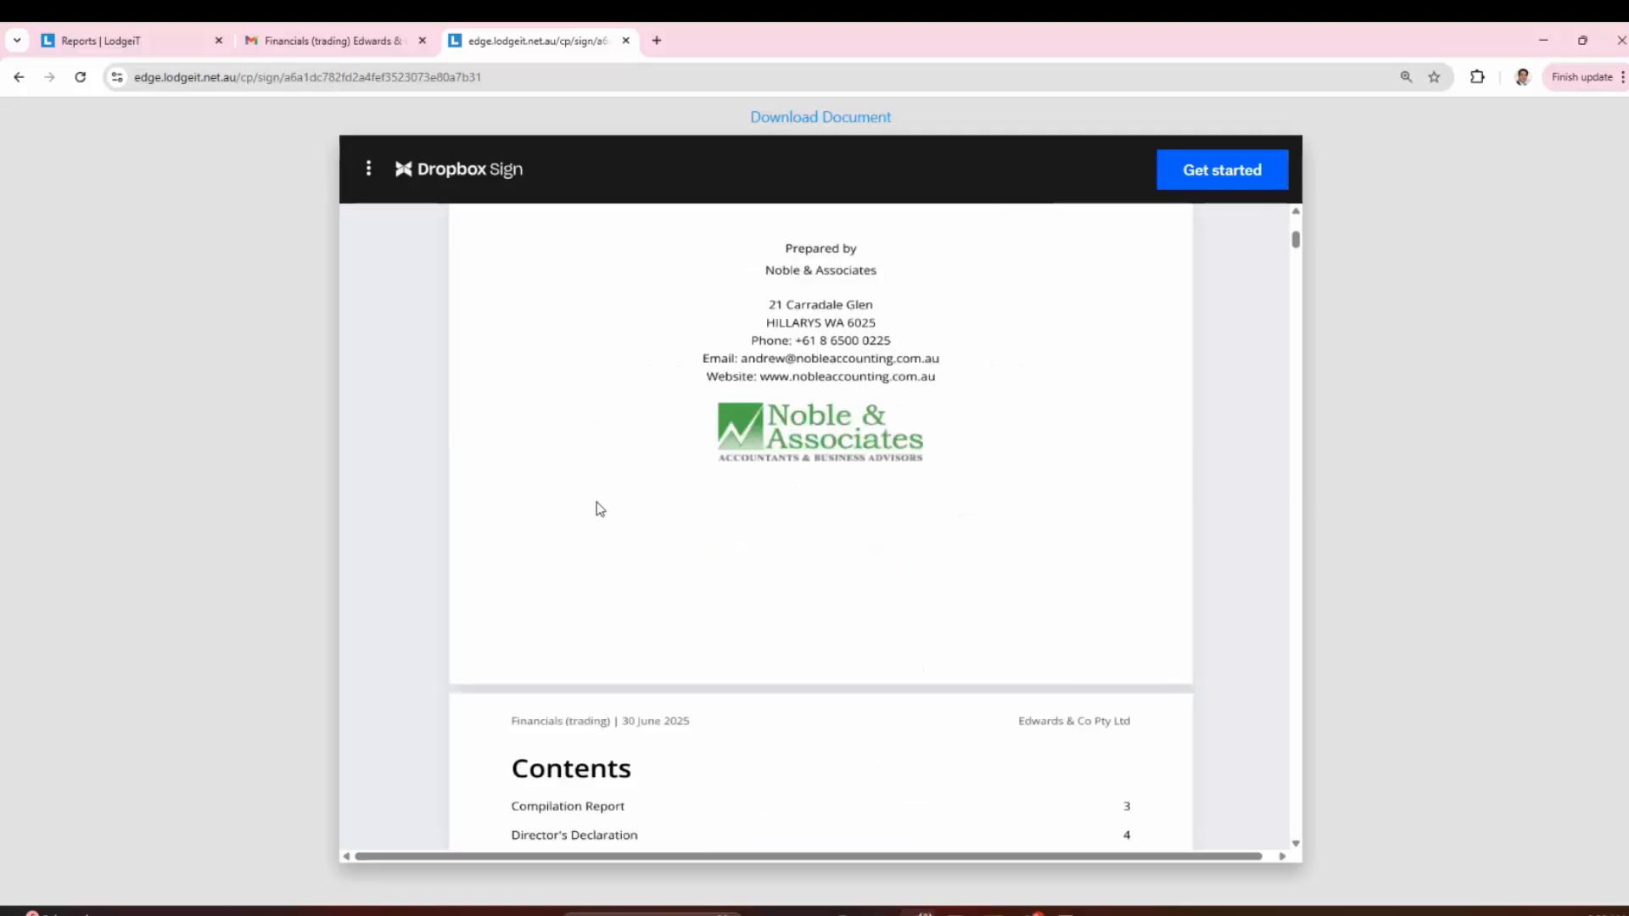
pyautogui.scroll(3, 600, 509)
pyautogui.scroll(-12, 600, 509)
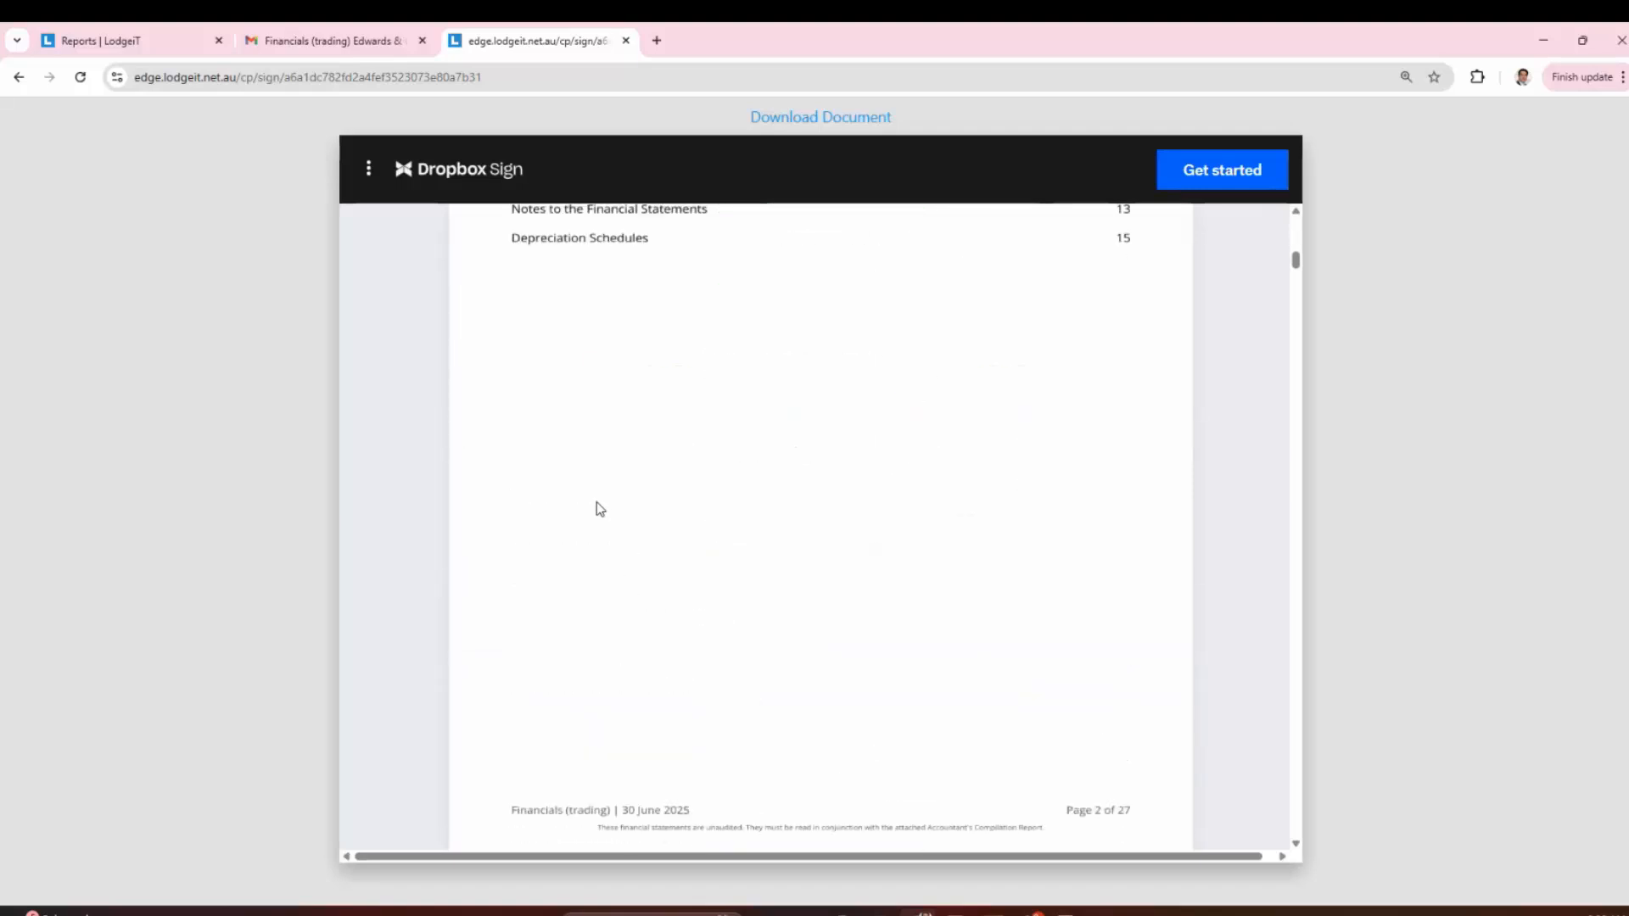
pyautogui.scroll(-15, 600, 509)
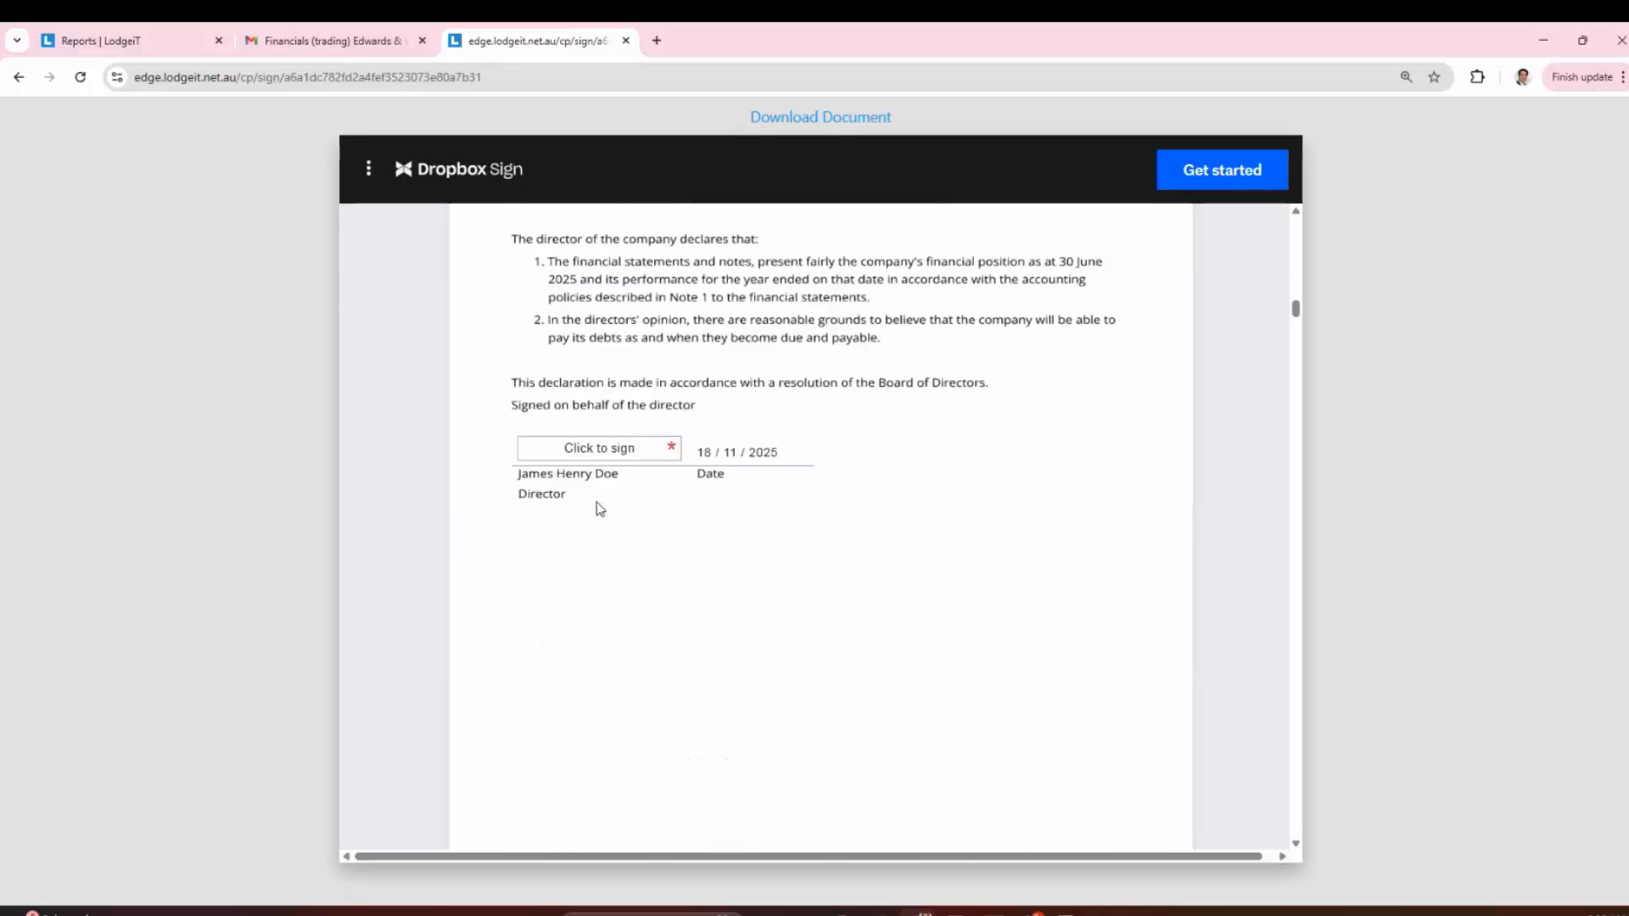
pyautogui.scroll(-15, 600, 509)
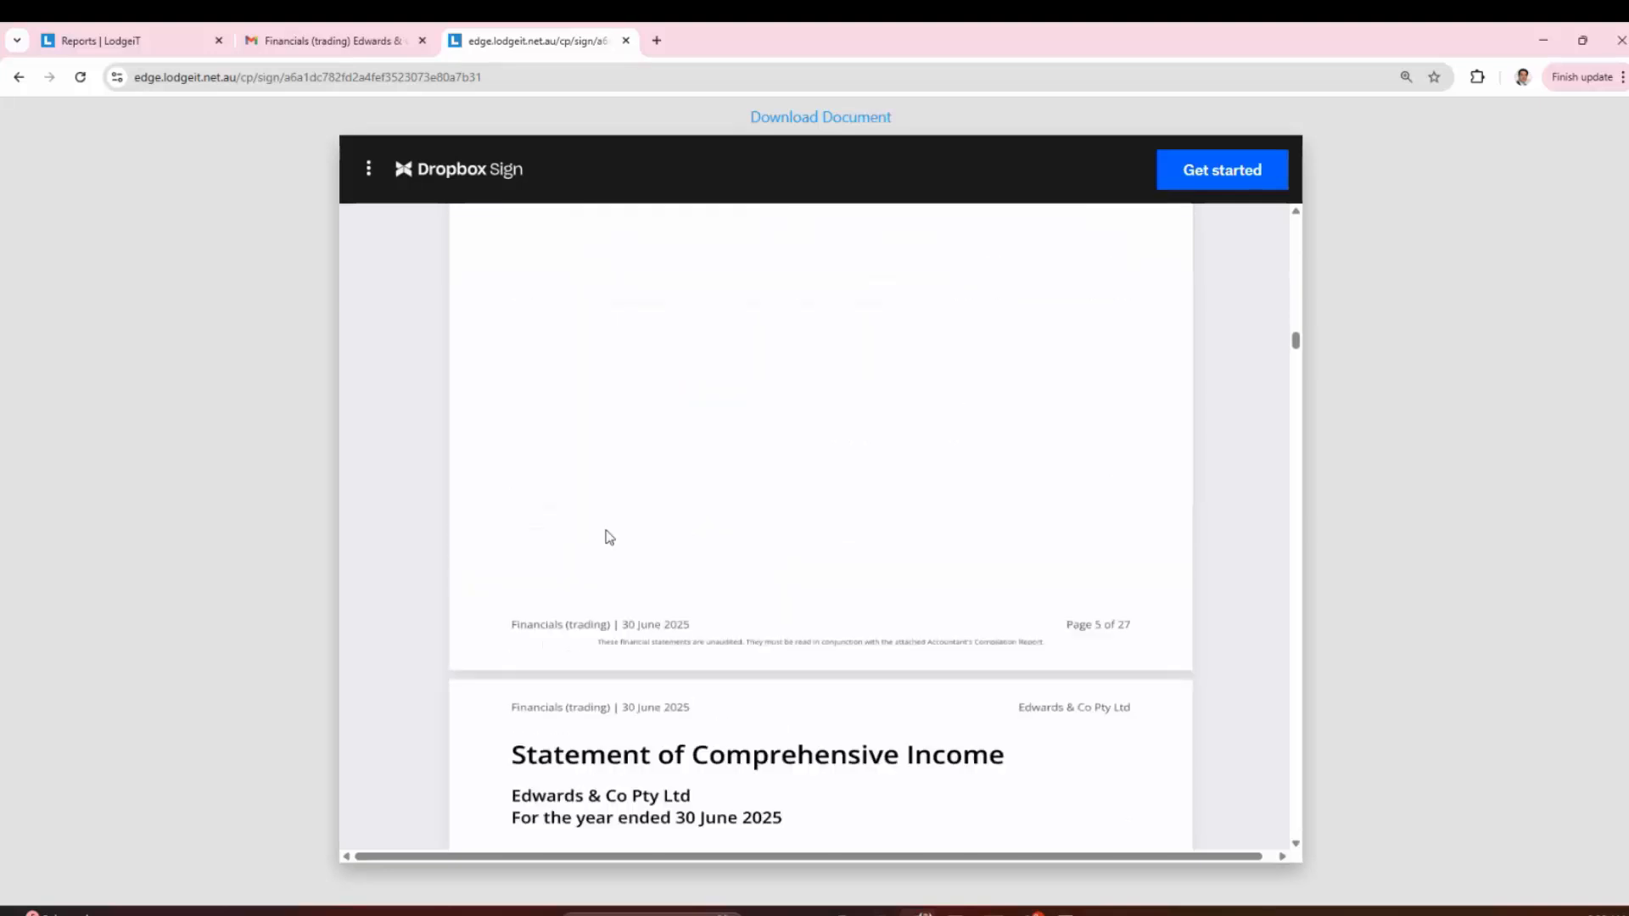
pyautogui.scroll(-12, 608, 536)
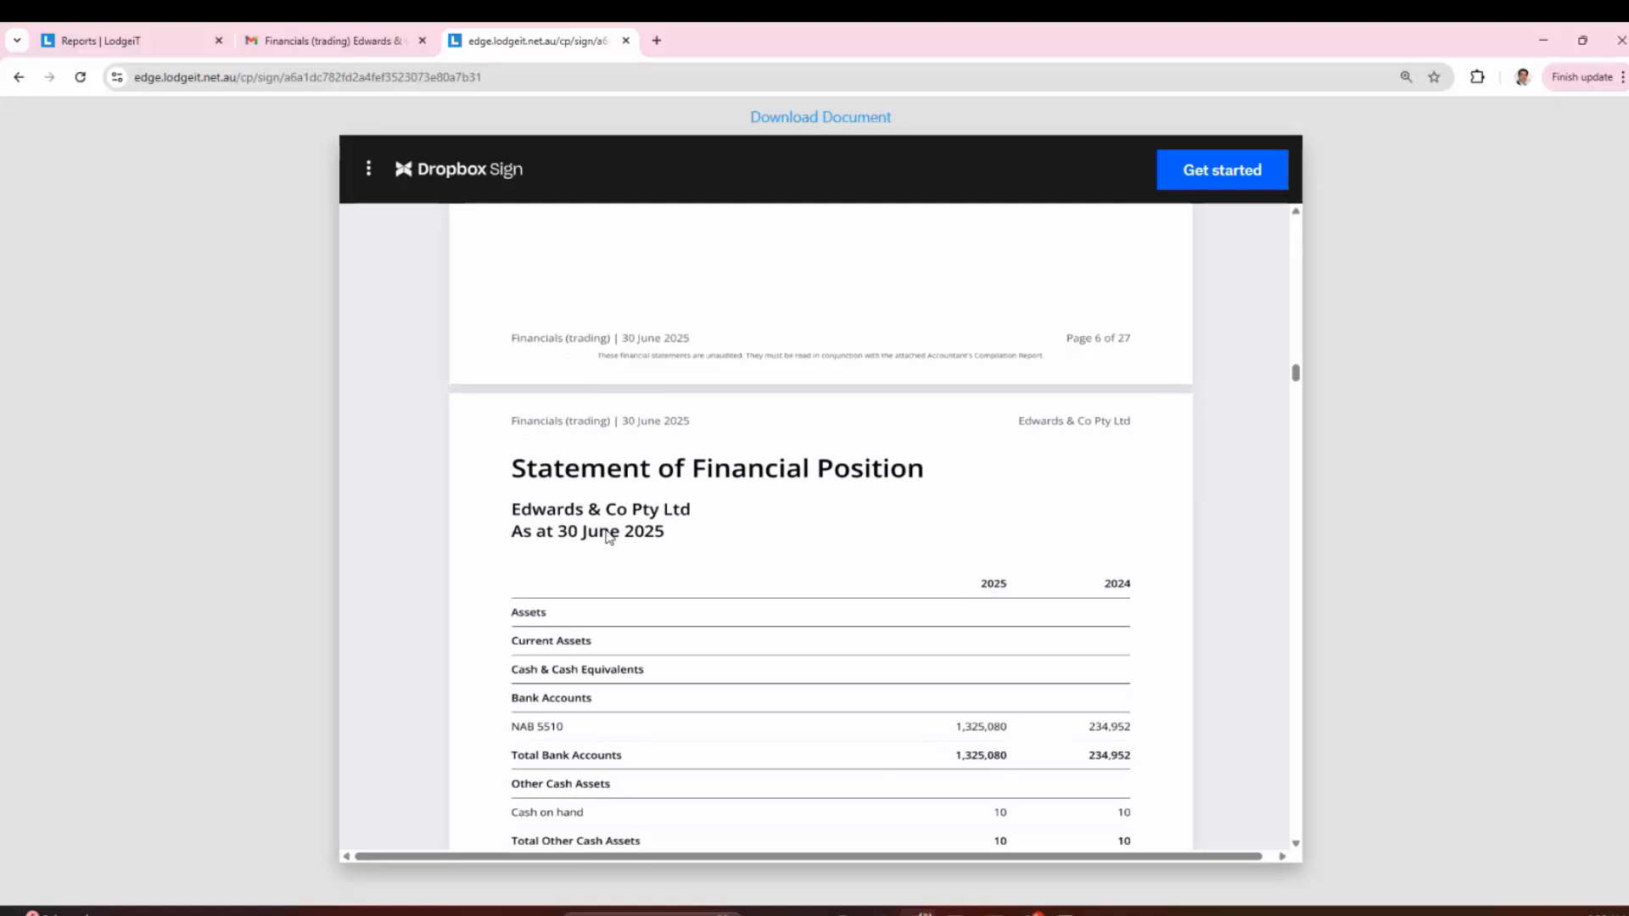
# Step: Draw and insert a signature in the director's signature field of the Director's Declaration, and submit the signed document
pyautogui.click(1192, 170)
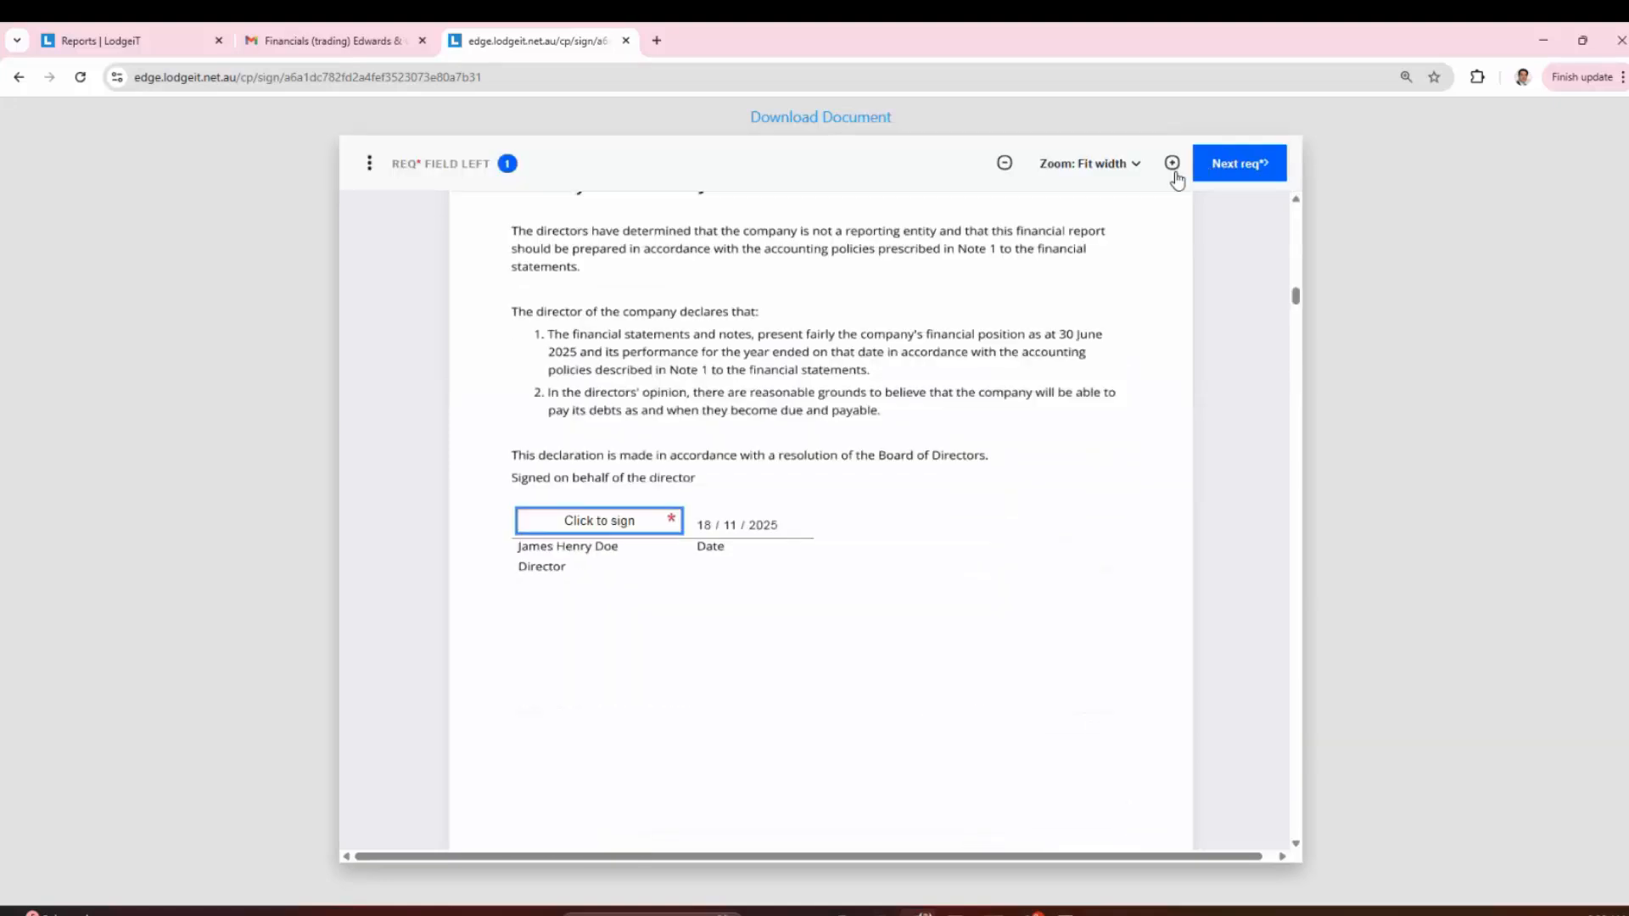
pyautogui.click(622, 518)
pyautogui.moveTo(606, 514)
pyautogui.mouseDown()
pyautogui.moveTo(721, 473)
pyautogui.moveTo(730, 433)
pyautogui.mouseUp()
pyautogui.moveTo(720, 514); pyautogui.dragTo(950, 534)
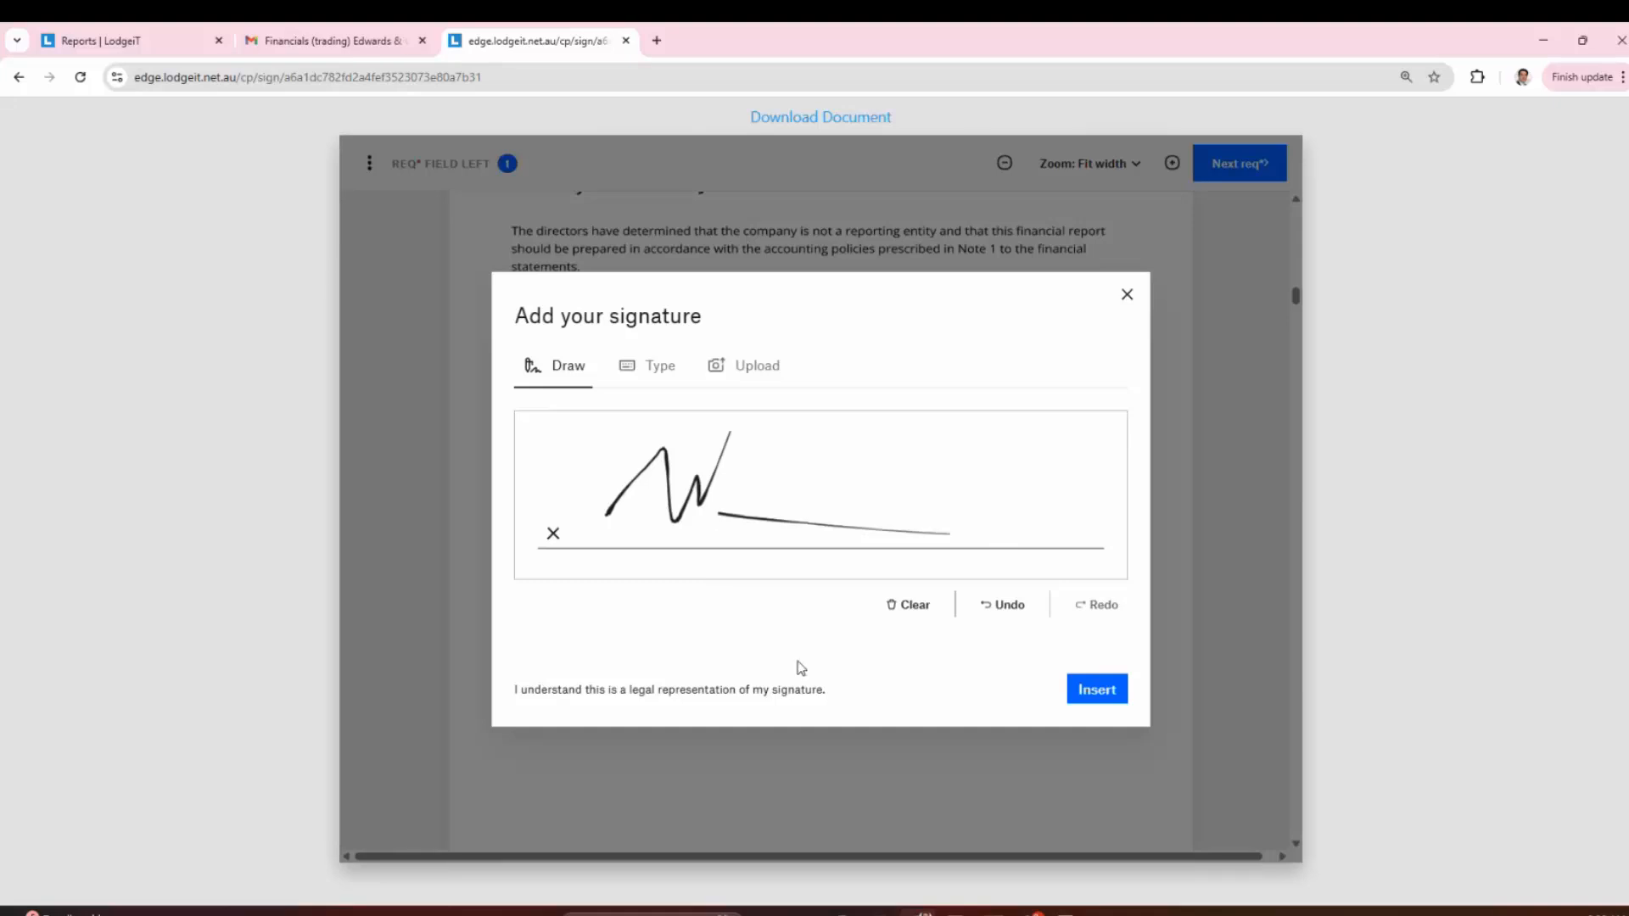
pyautogui.click(1077, 694)
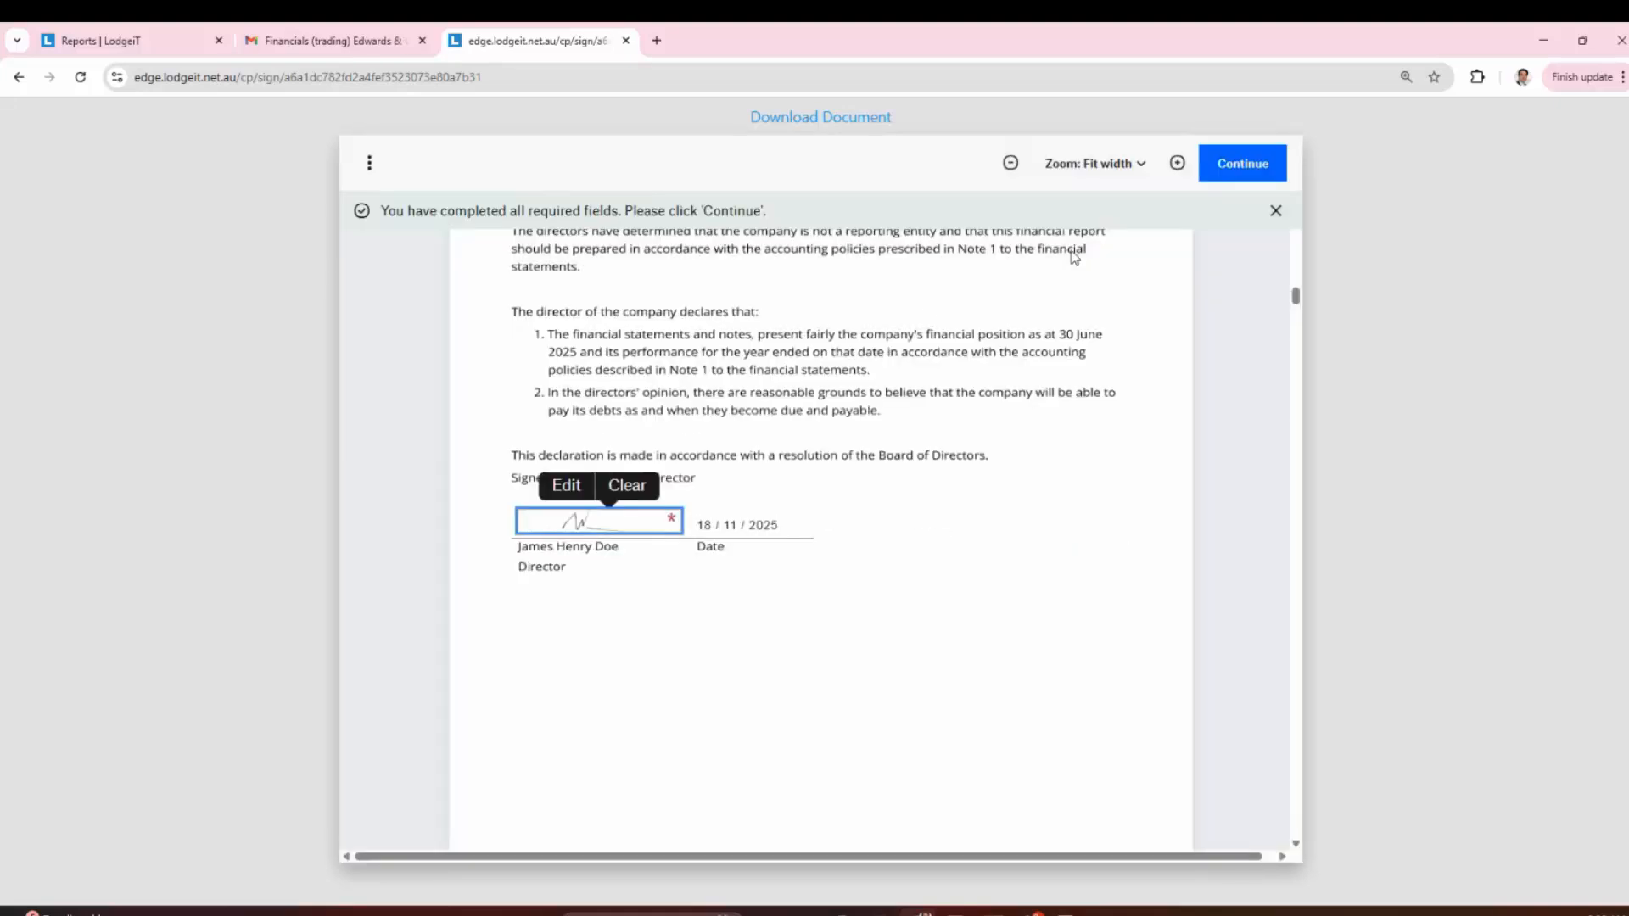
pyautogui.click(1219, 169)
pyautogui.click(1218, 212)
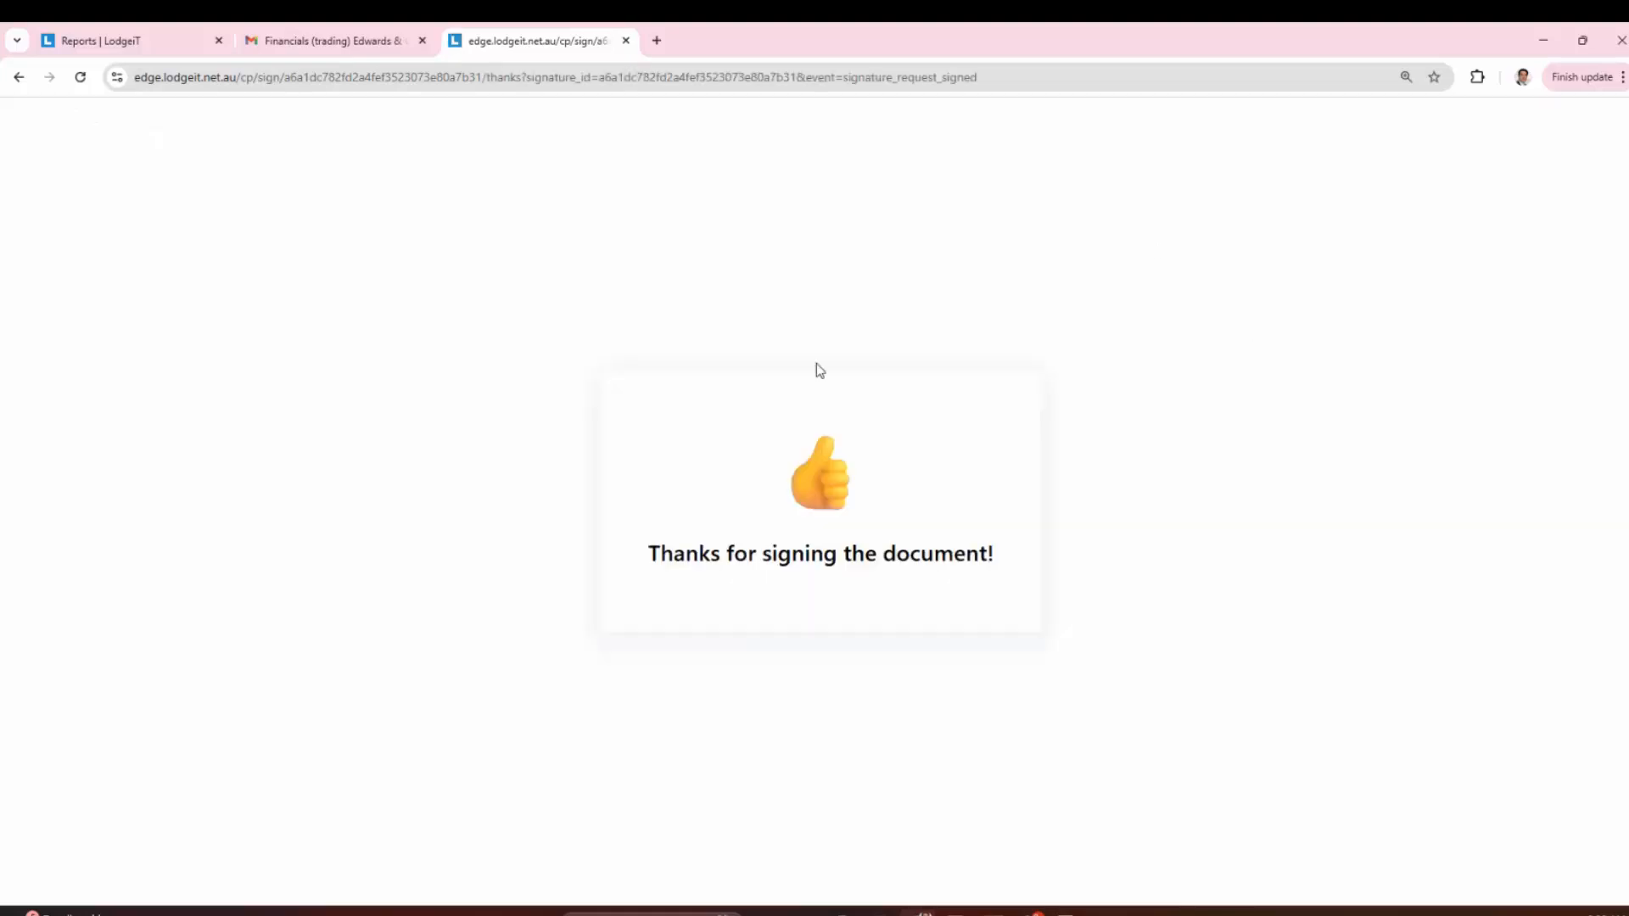
# Step: Switch back to LodgeiT, refresh the Out to Sign reports list and view the Signed reports
pyautogui.click(96, 42)
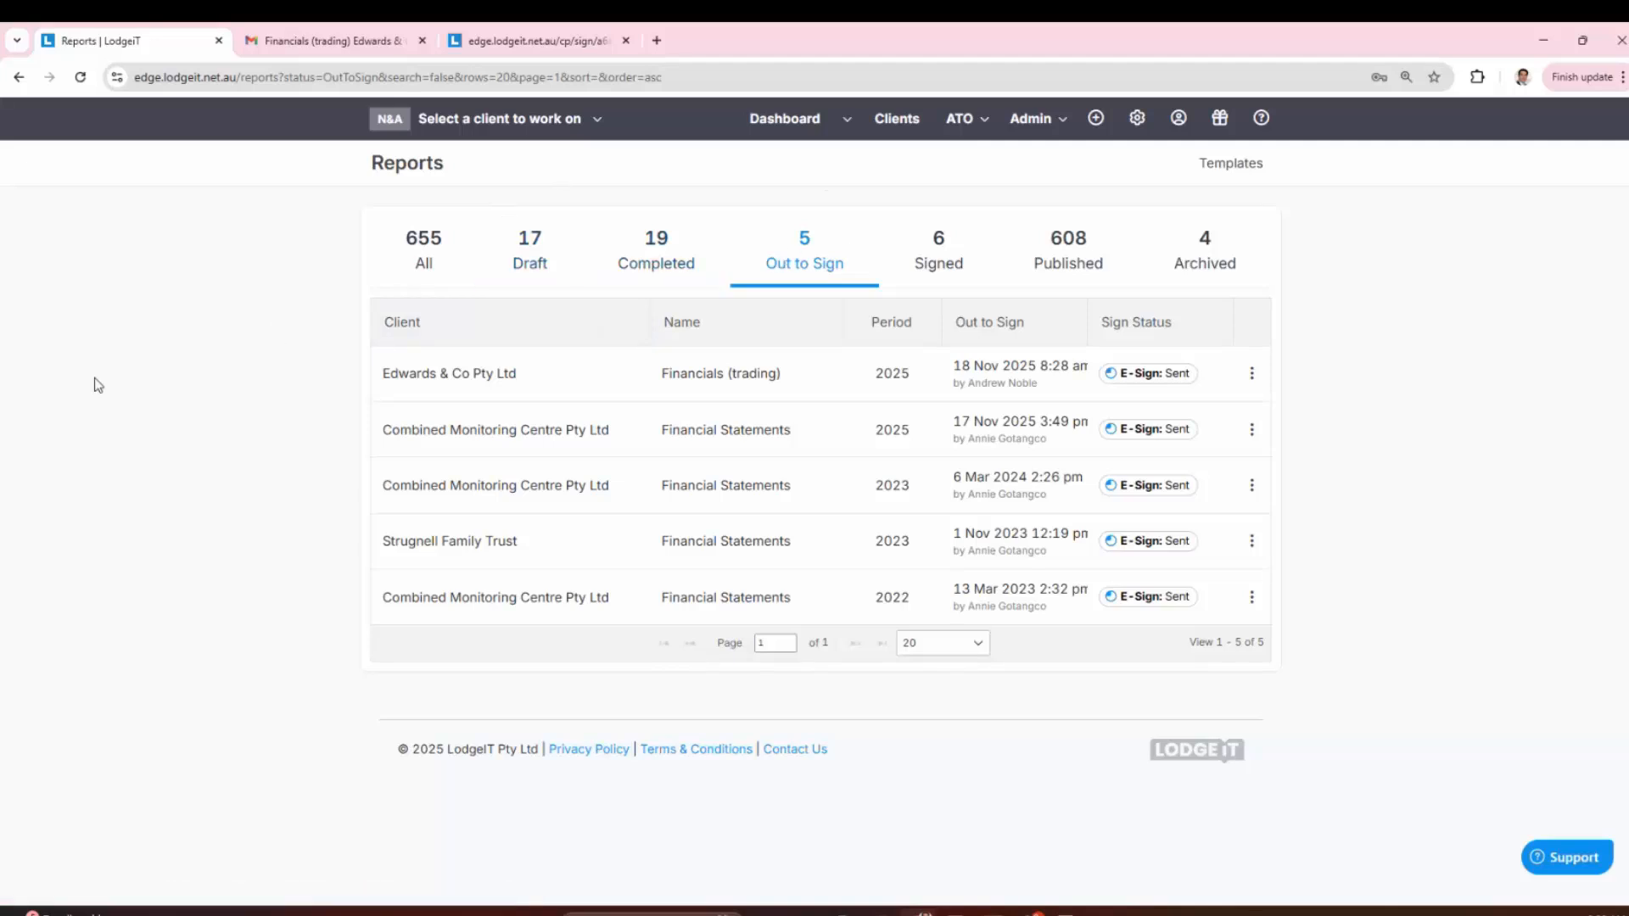
pyautogui.rightClick(220, 322)
pyautogui.click(248, 400)
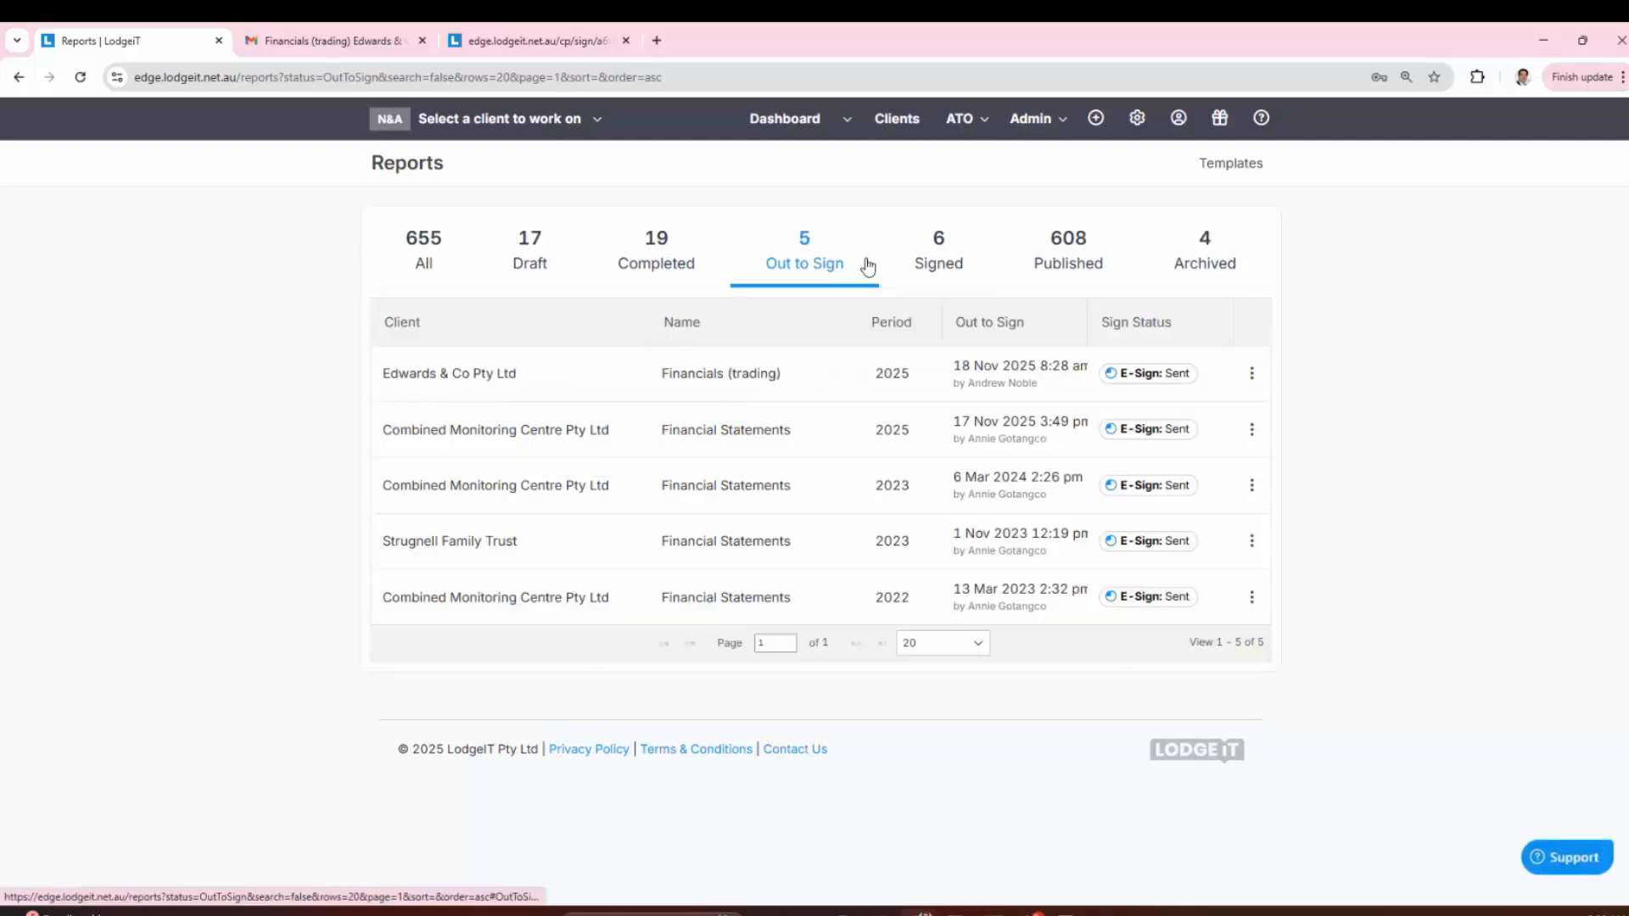
pyautogui.rightClick(34, 325)
pyautogui.click(125, 388)
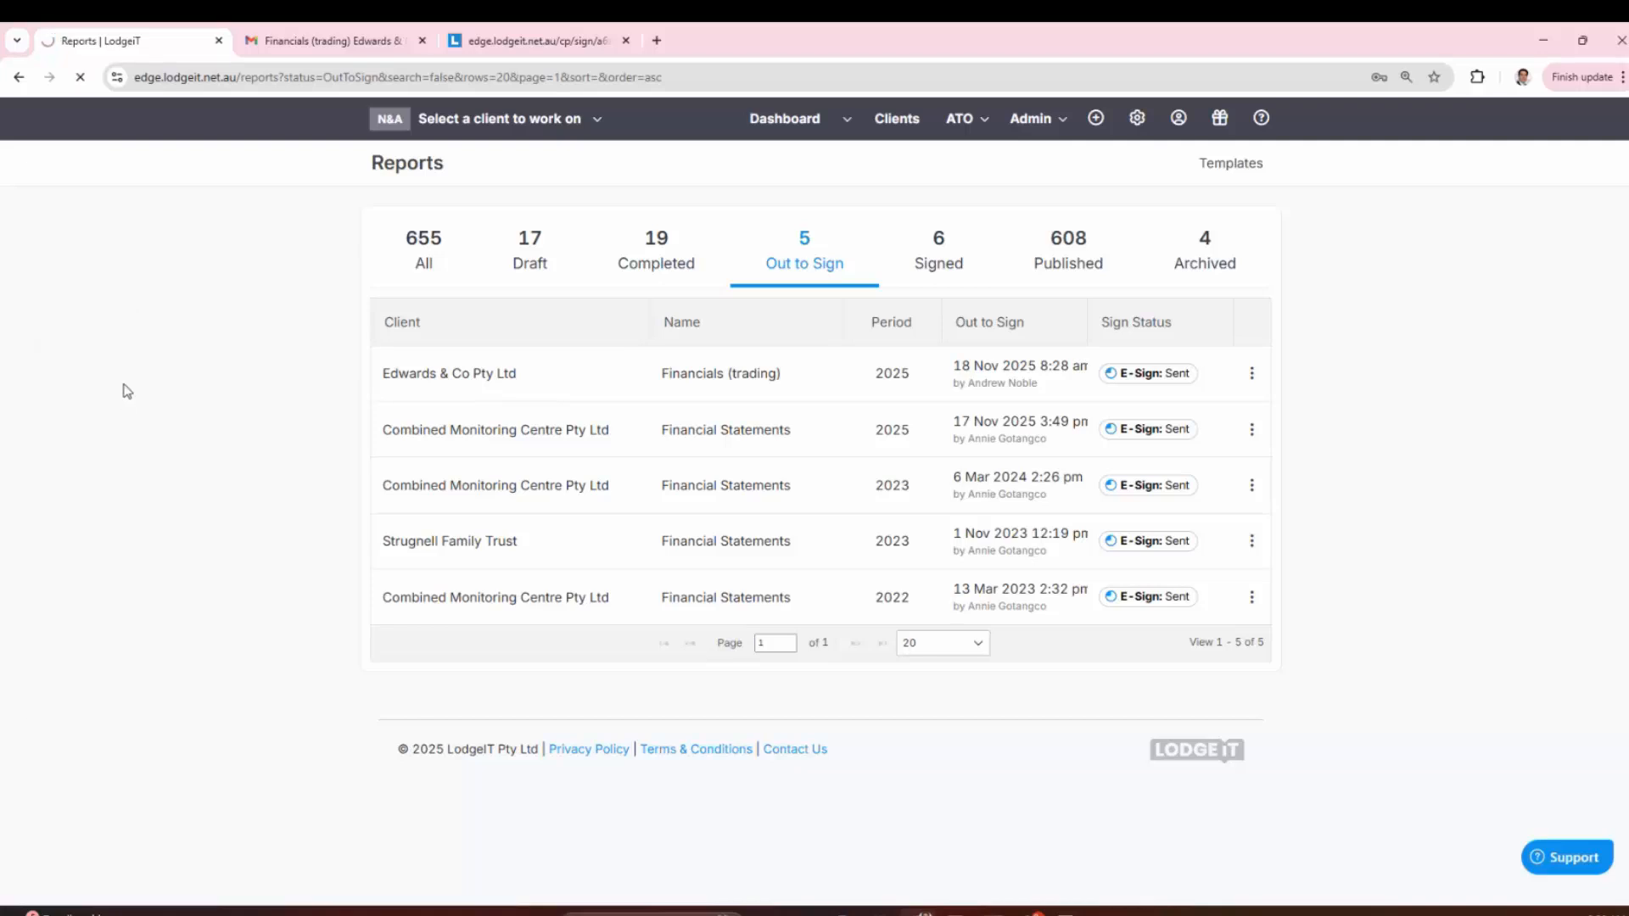
pyautogui.rightClick(230, 358)
pyautogui.click(281, 425)
pyautogui.rightClick(255, 369)
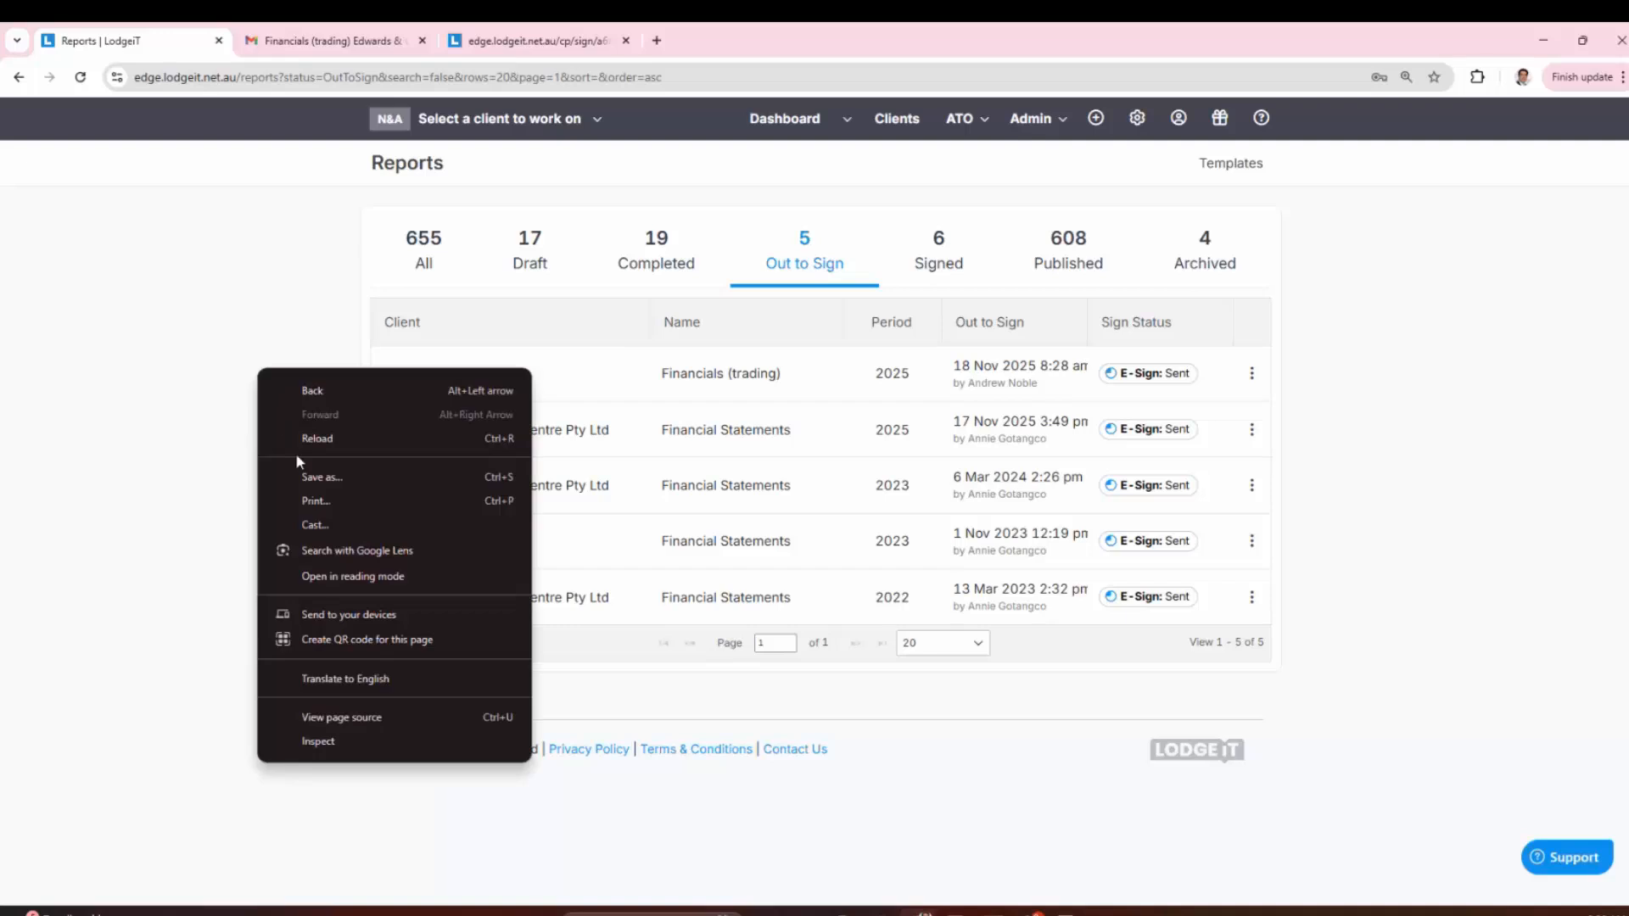
pyautogui.click(302, 439)
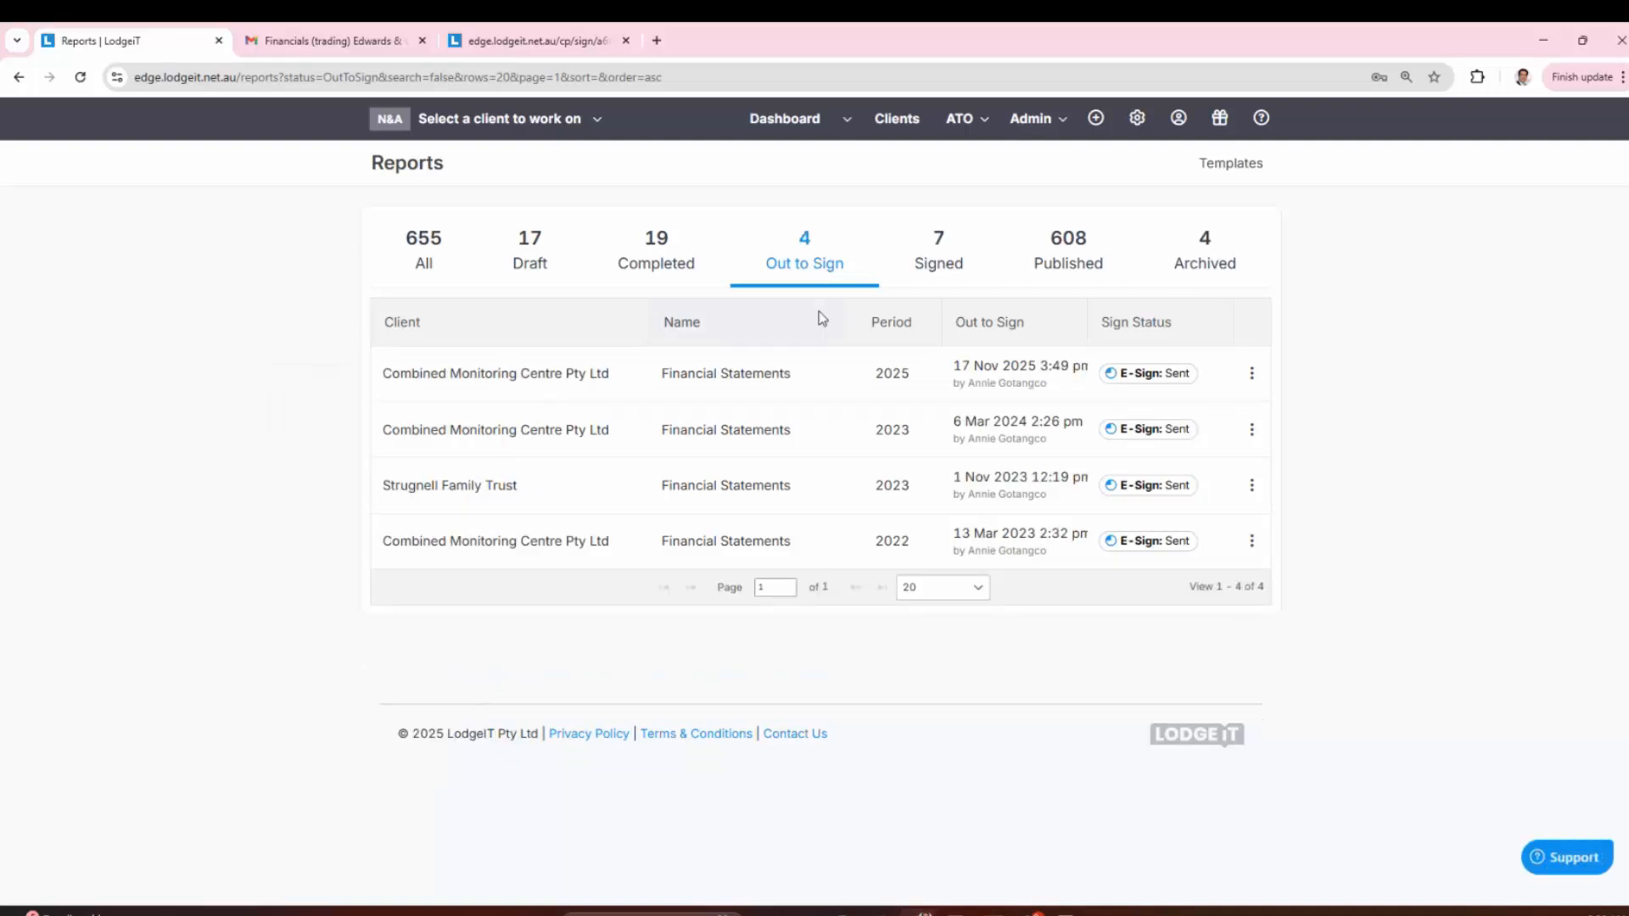
pyautogui.click(921, 272)
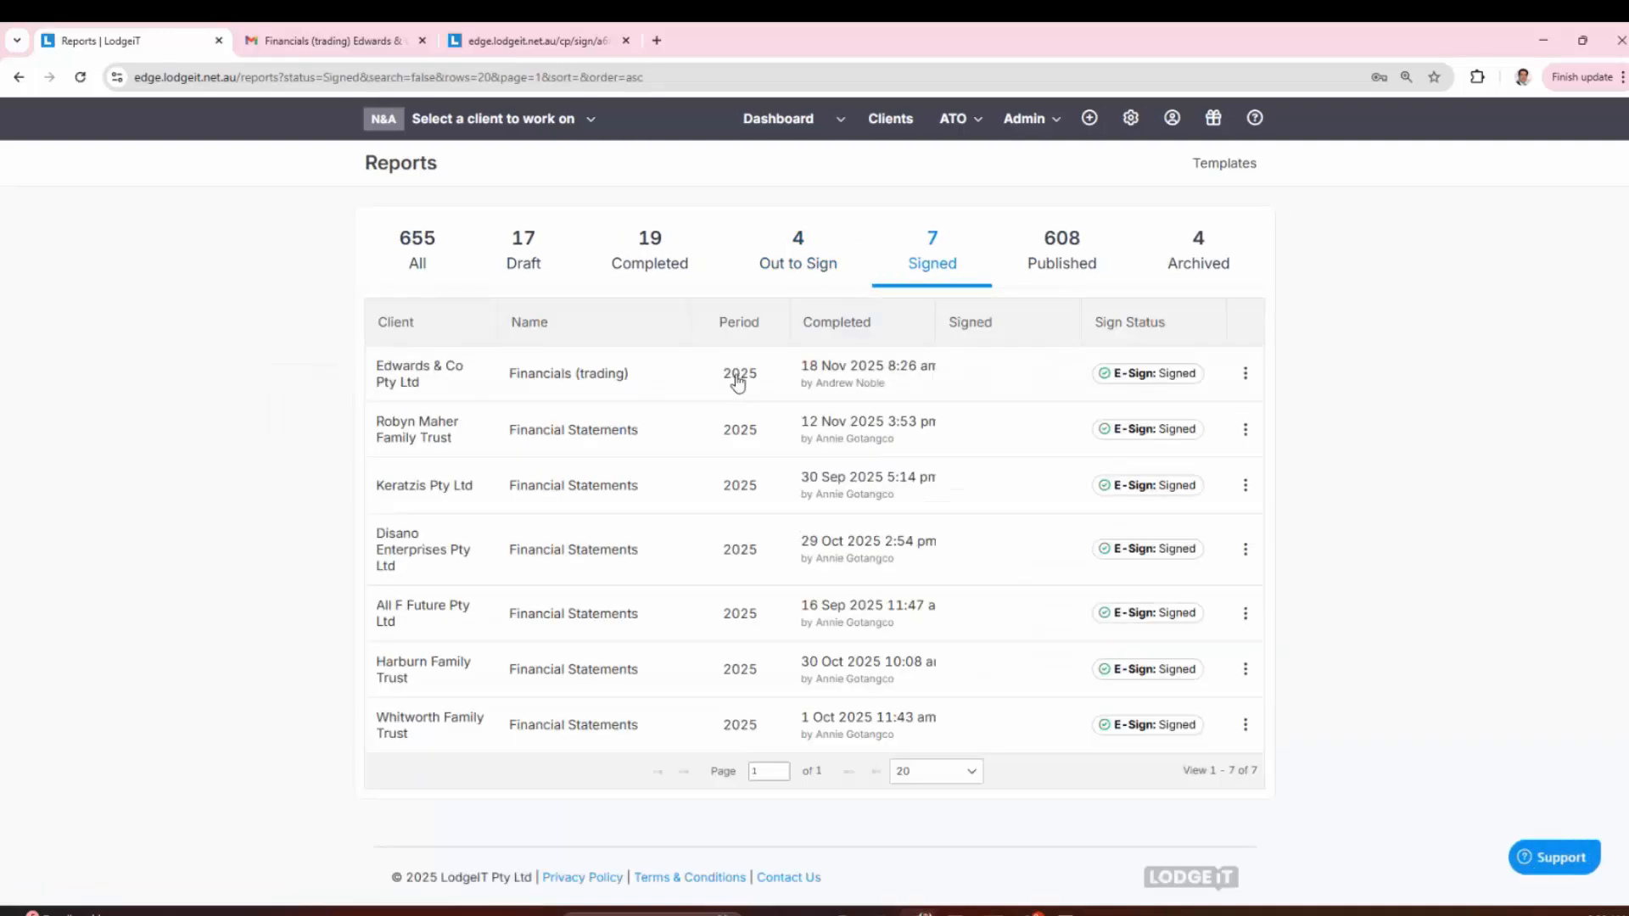
# Step: Publish Edwards & Co Pty Ltd's signed Financials (trading) 2025 report from the Waiting work items
pyautogui.click(1244, 373)
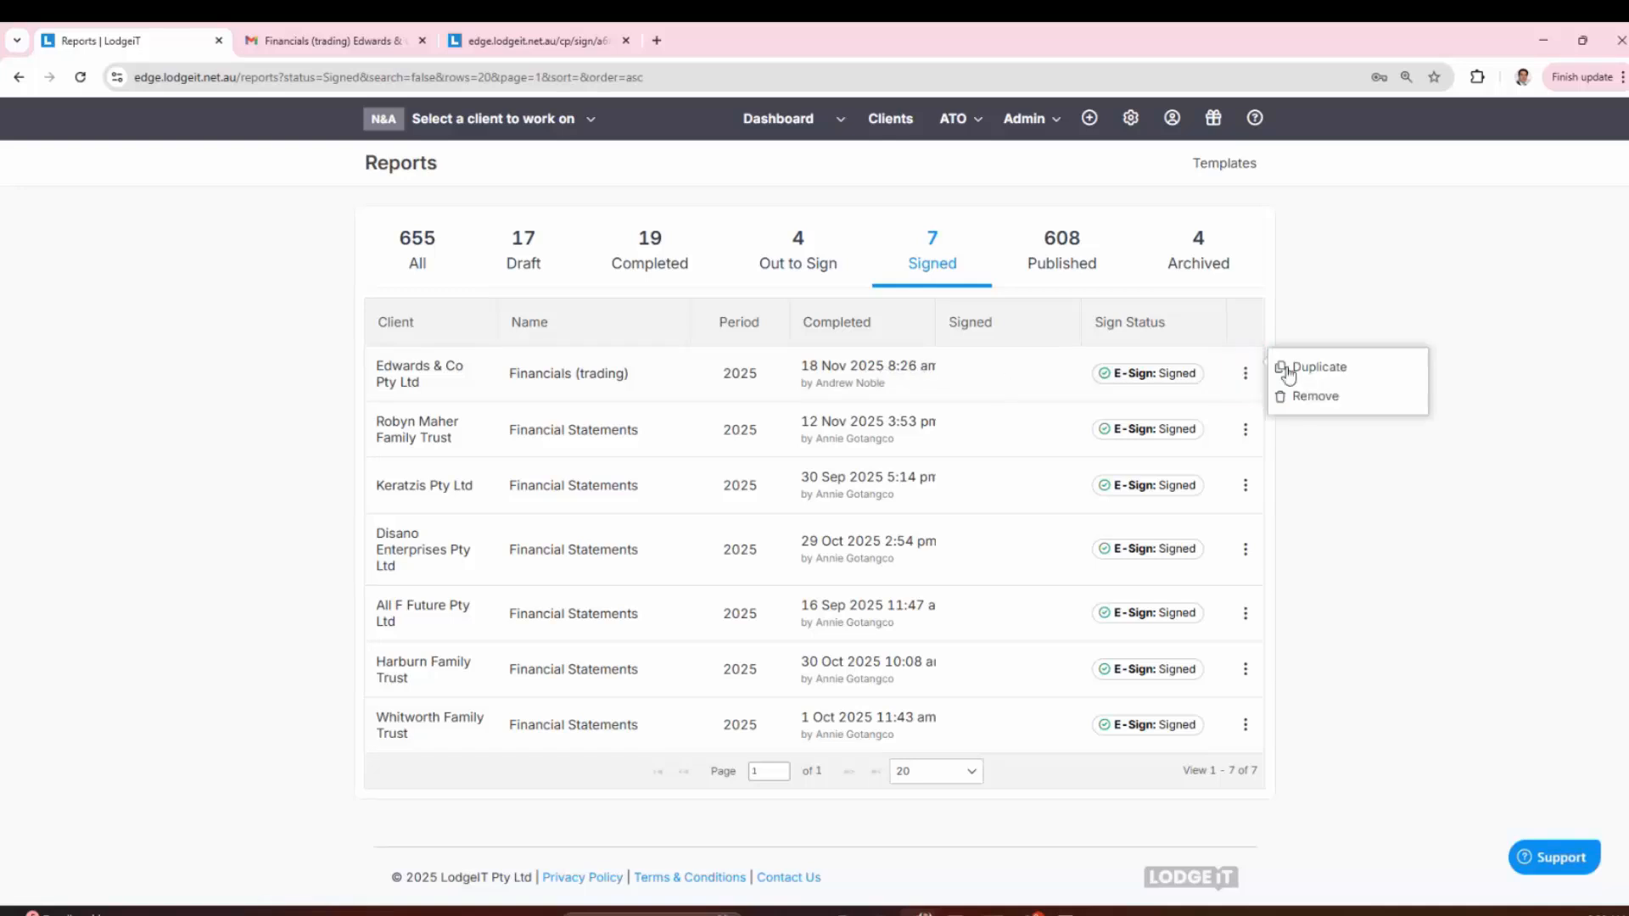
pyautogui.click(838, 120)
pyautogui.click(735, 163)
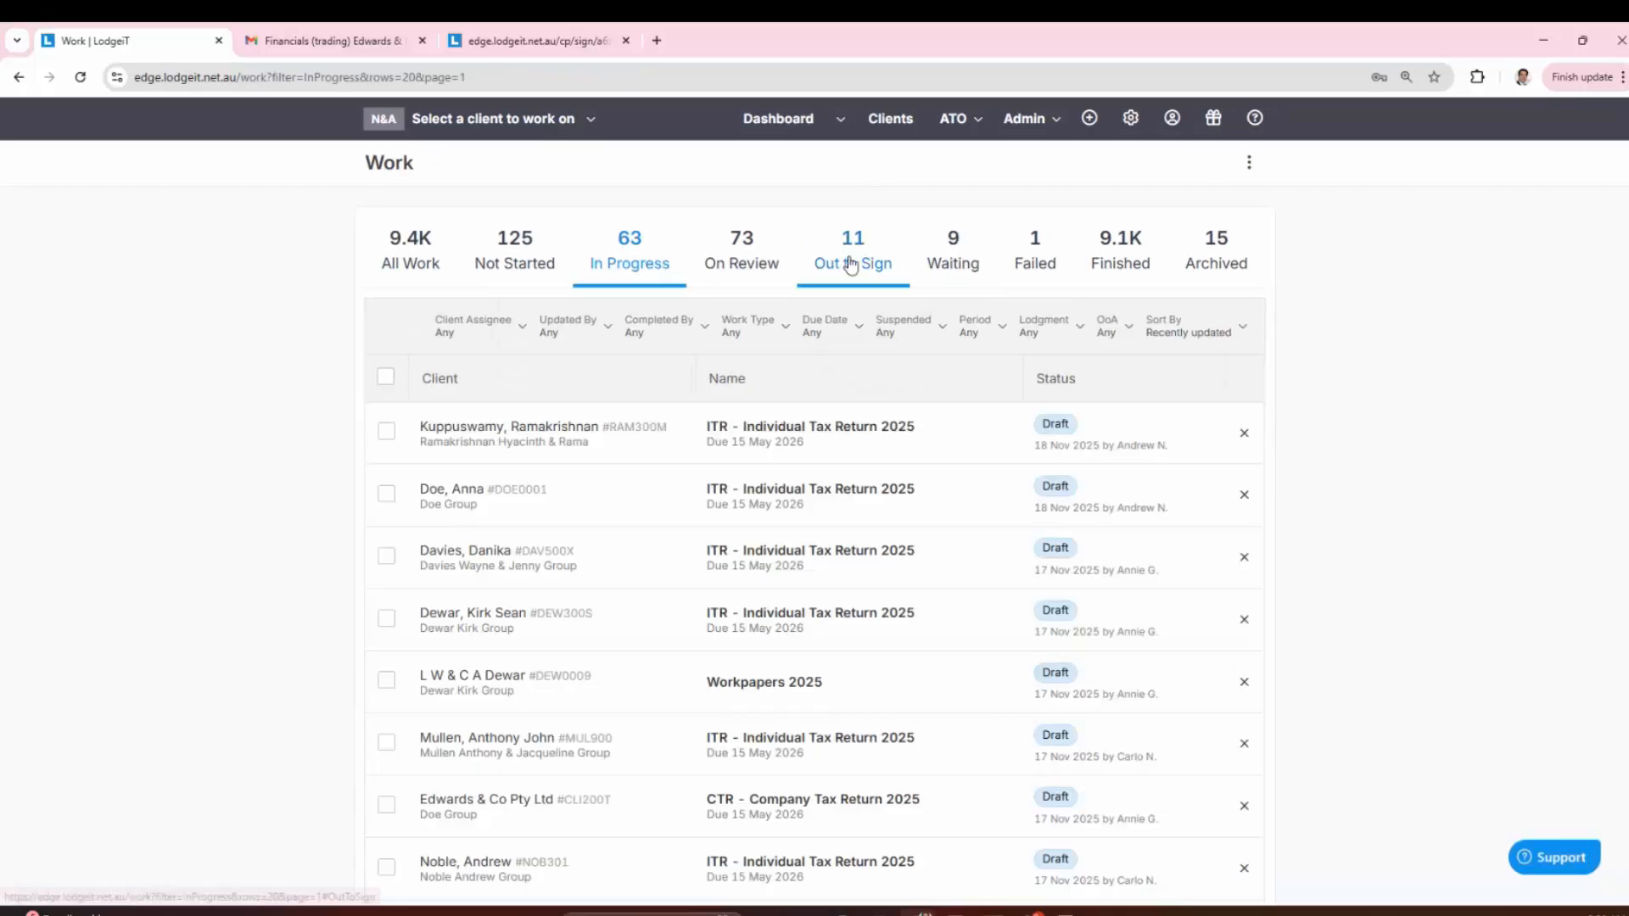
pyautogui.click(953, 259)
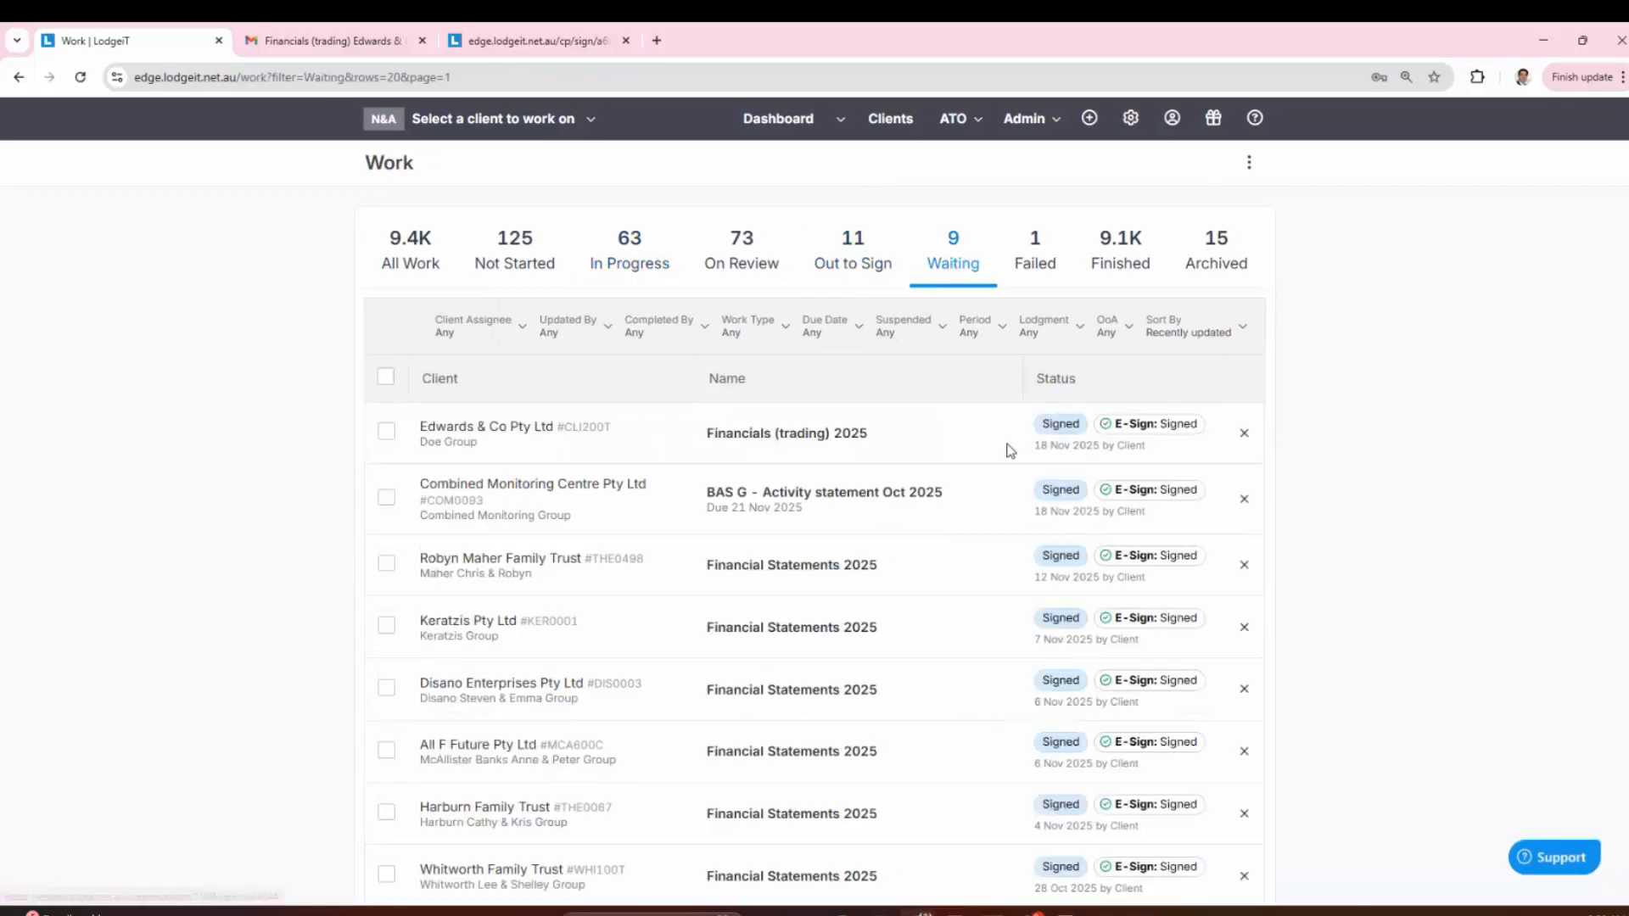
pyautogui.moveTo(1156, 432)
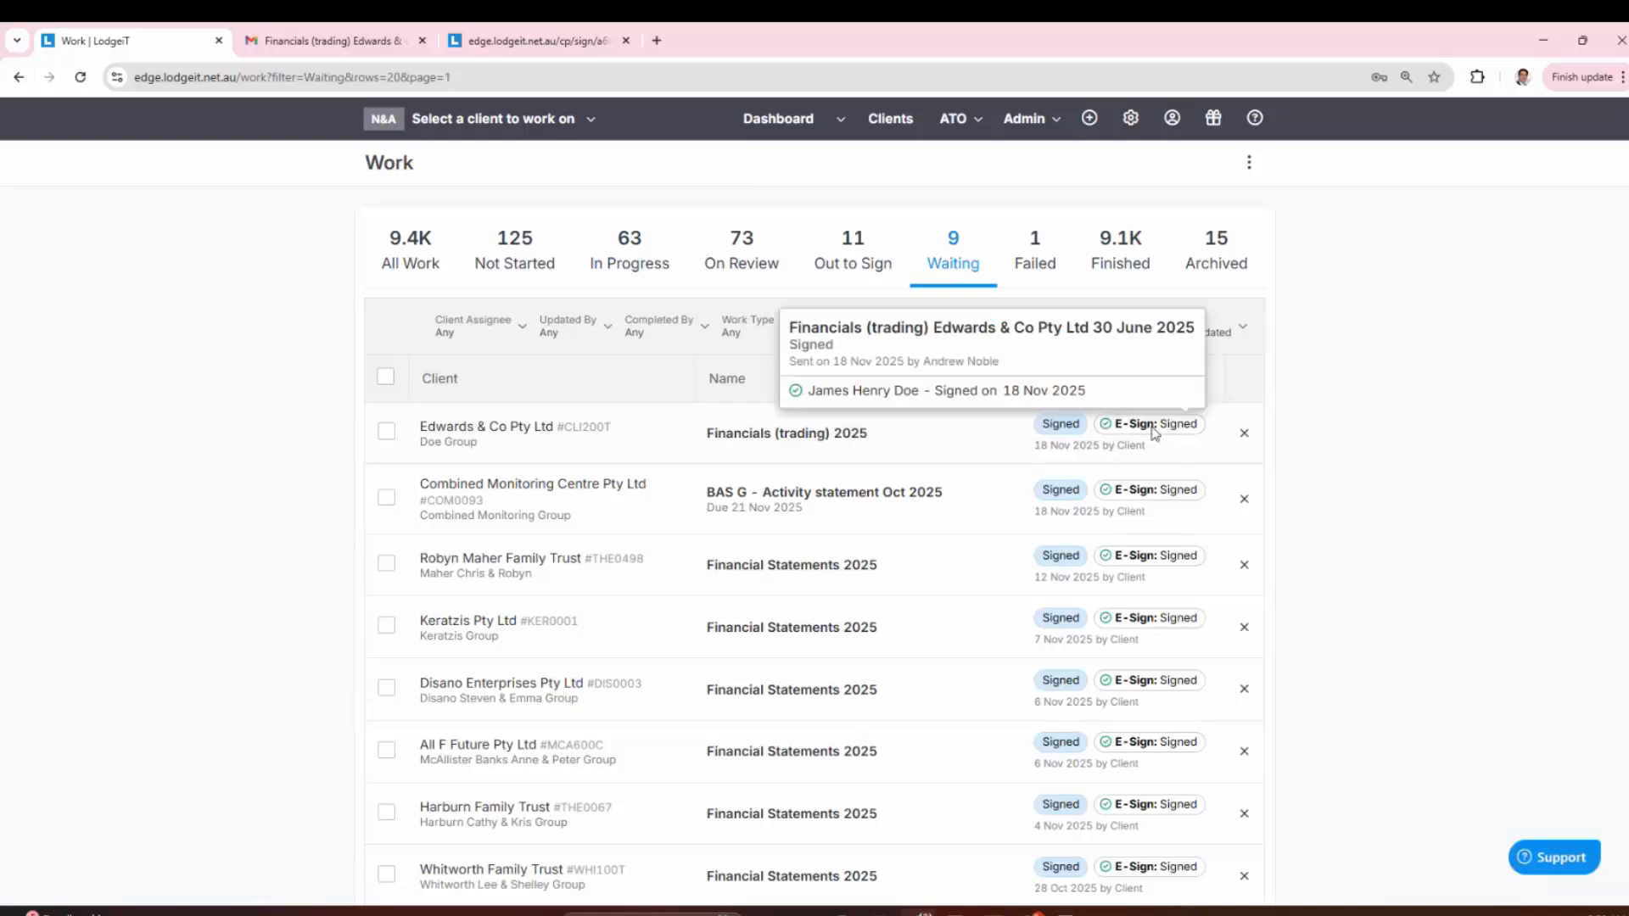
pyautogui.click(387, 432)
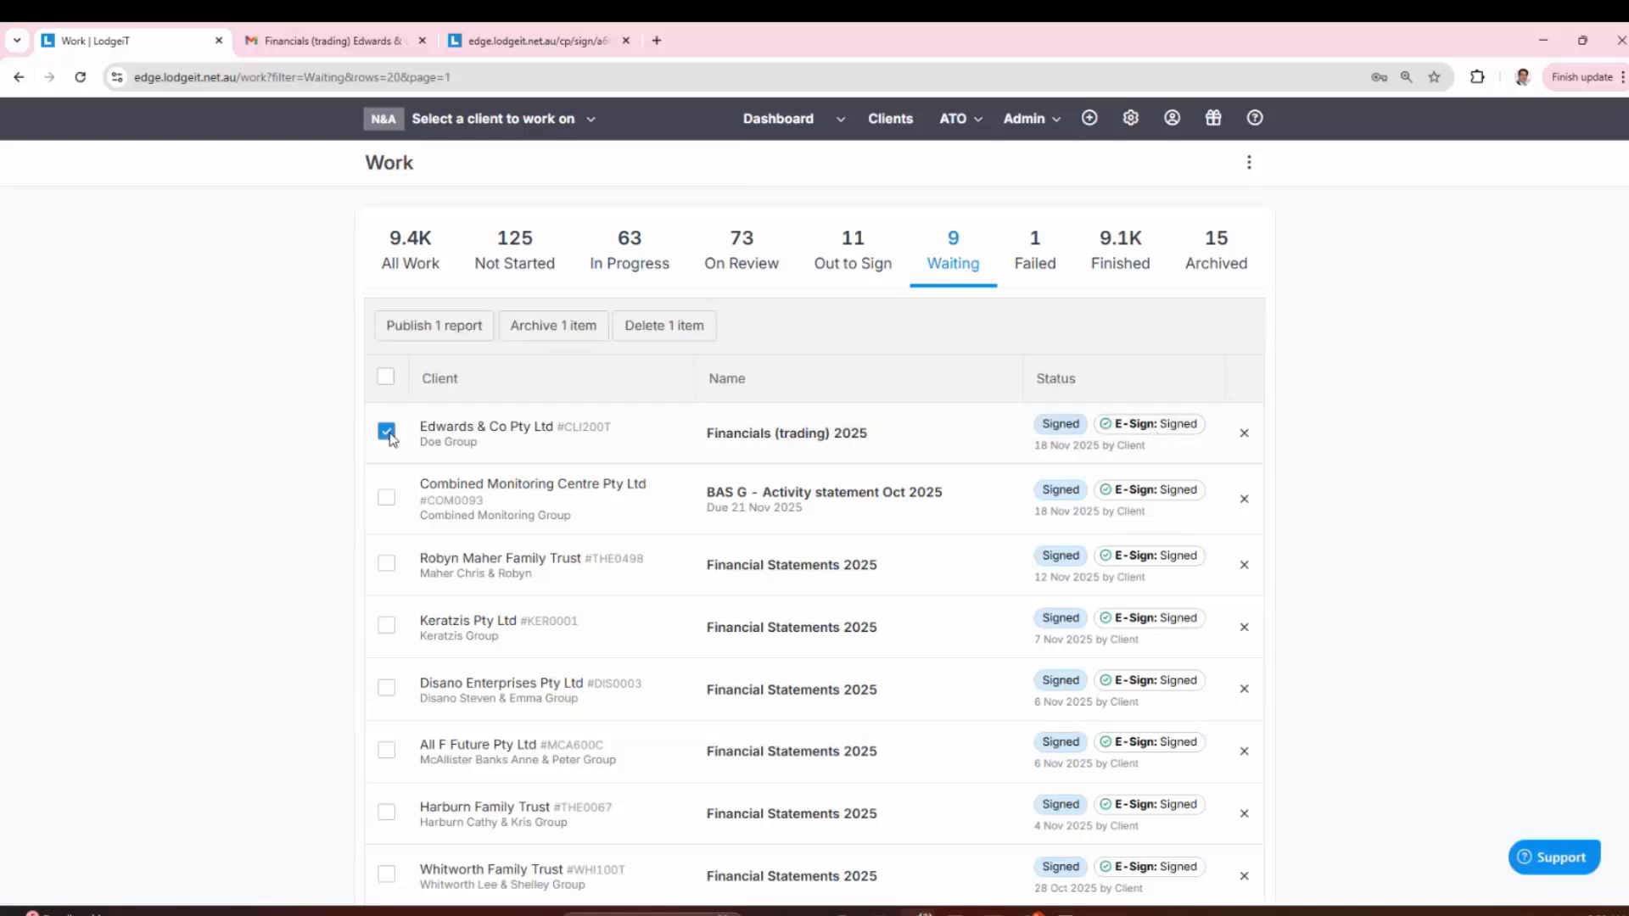
pyautogui.click(422, 328)
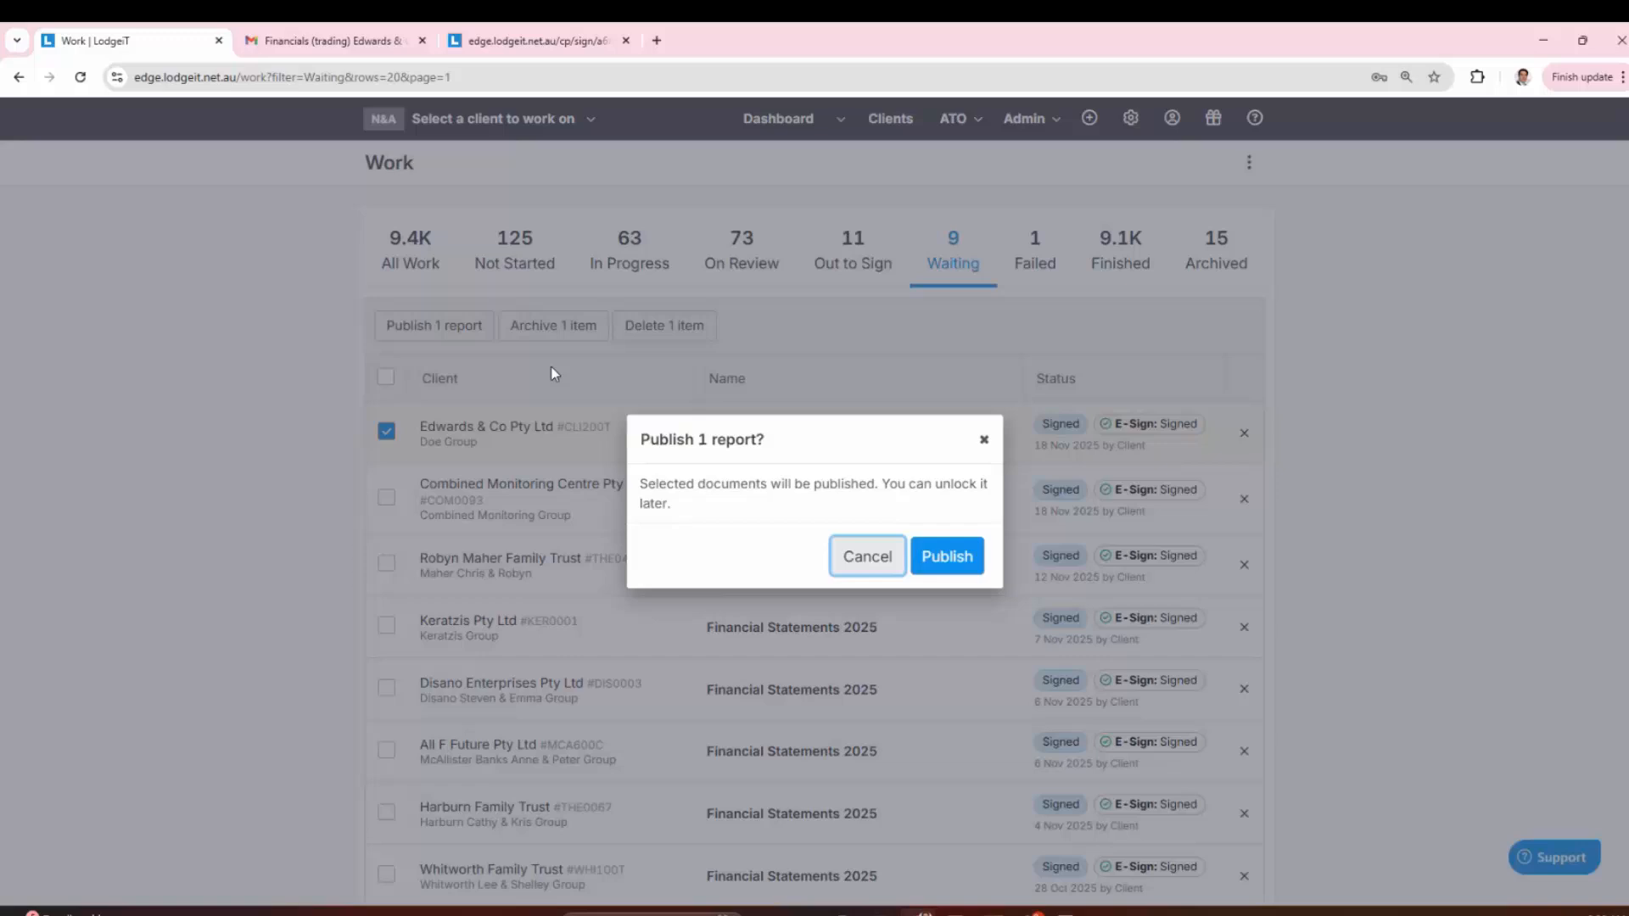
pyautogui.click(954, 555)
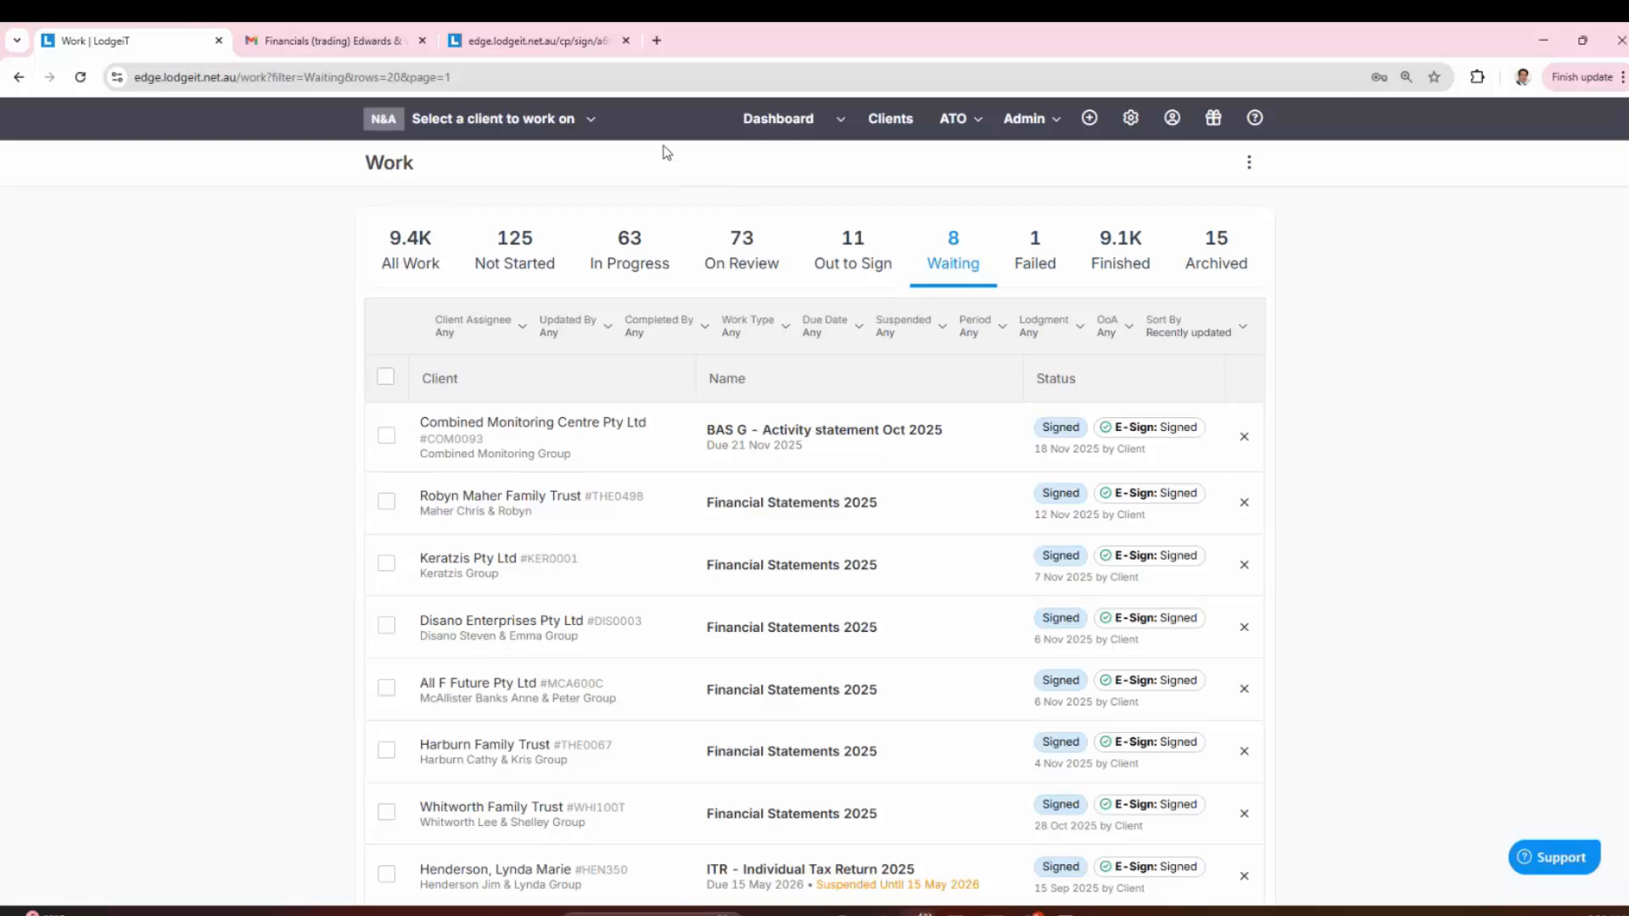
# Step: Select Edwards & Co Pty Ltd as the client and view its published custom reports
pyautogui.click(535, 123)
pyautogui.write('ed')
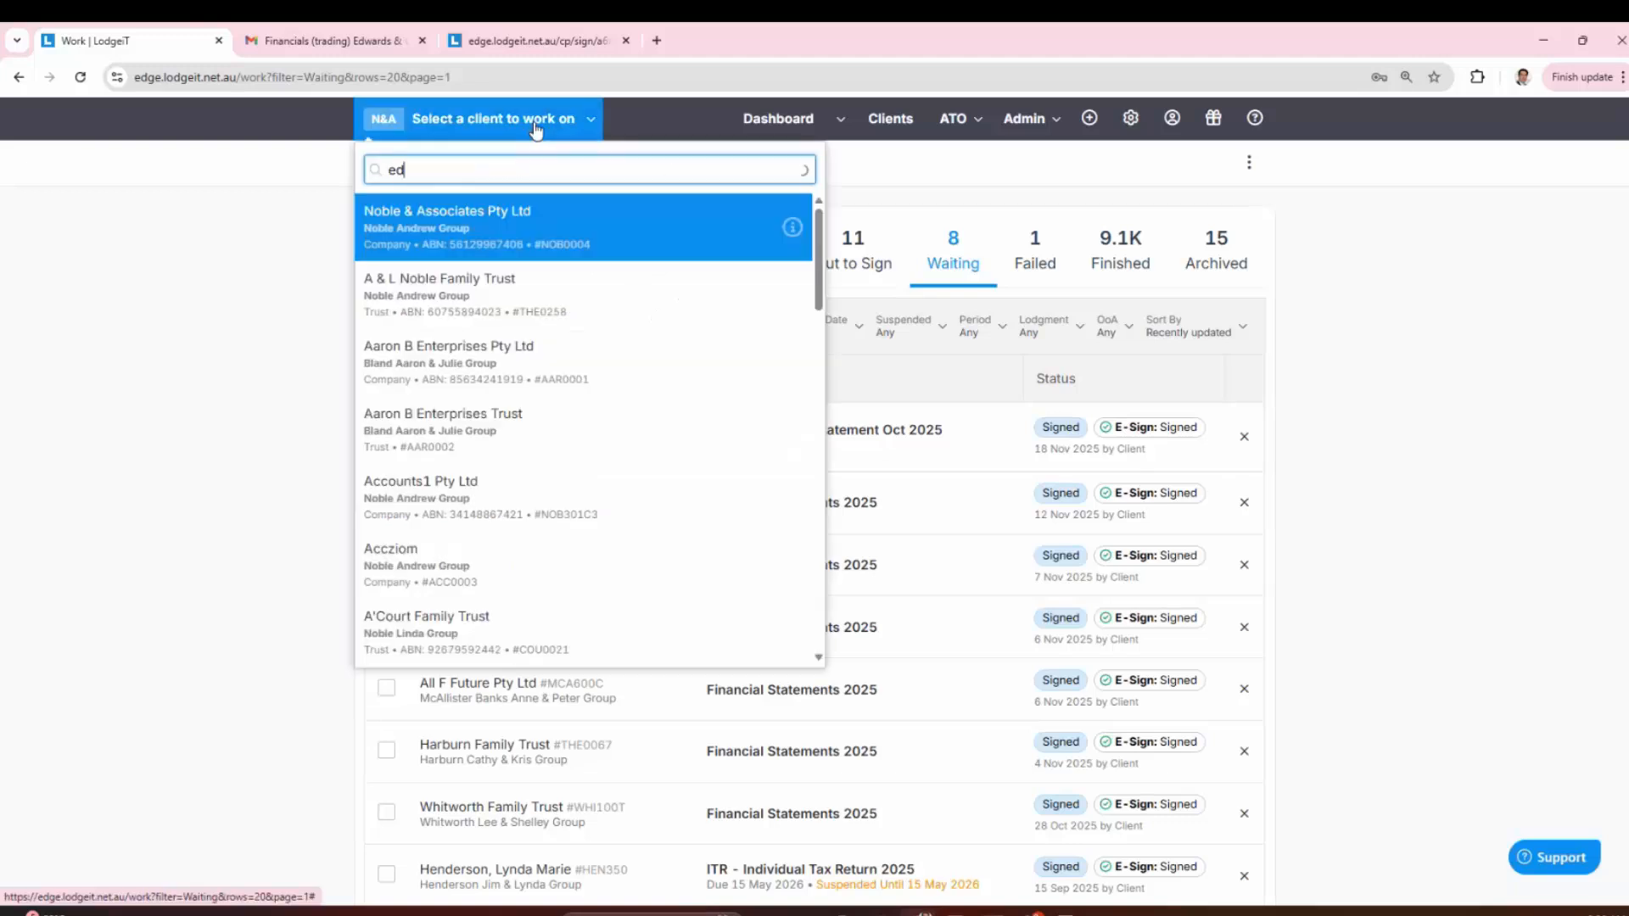
pyautogui.write('wa')
pyautogui.click(562, 311)
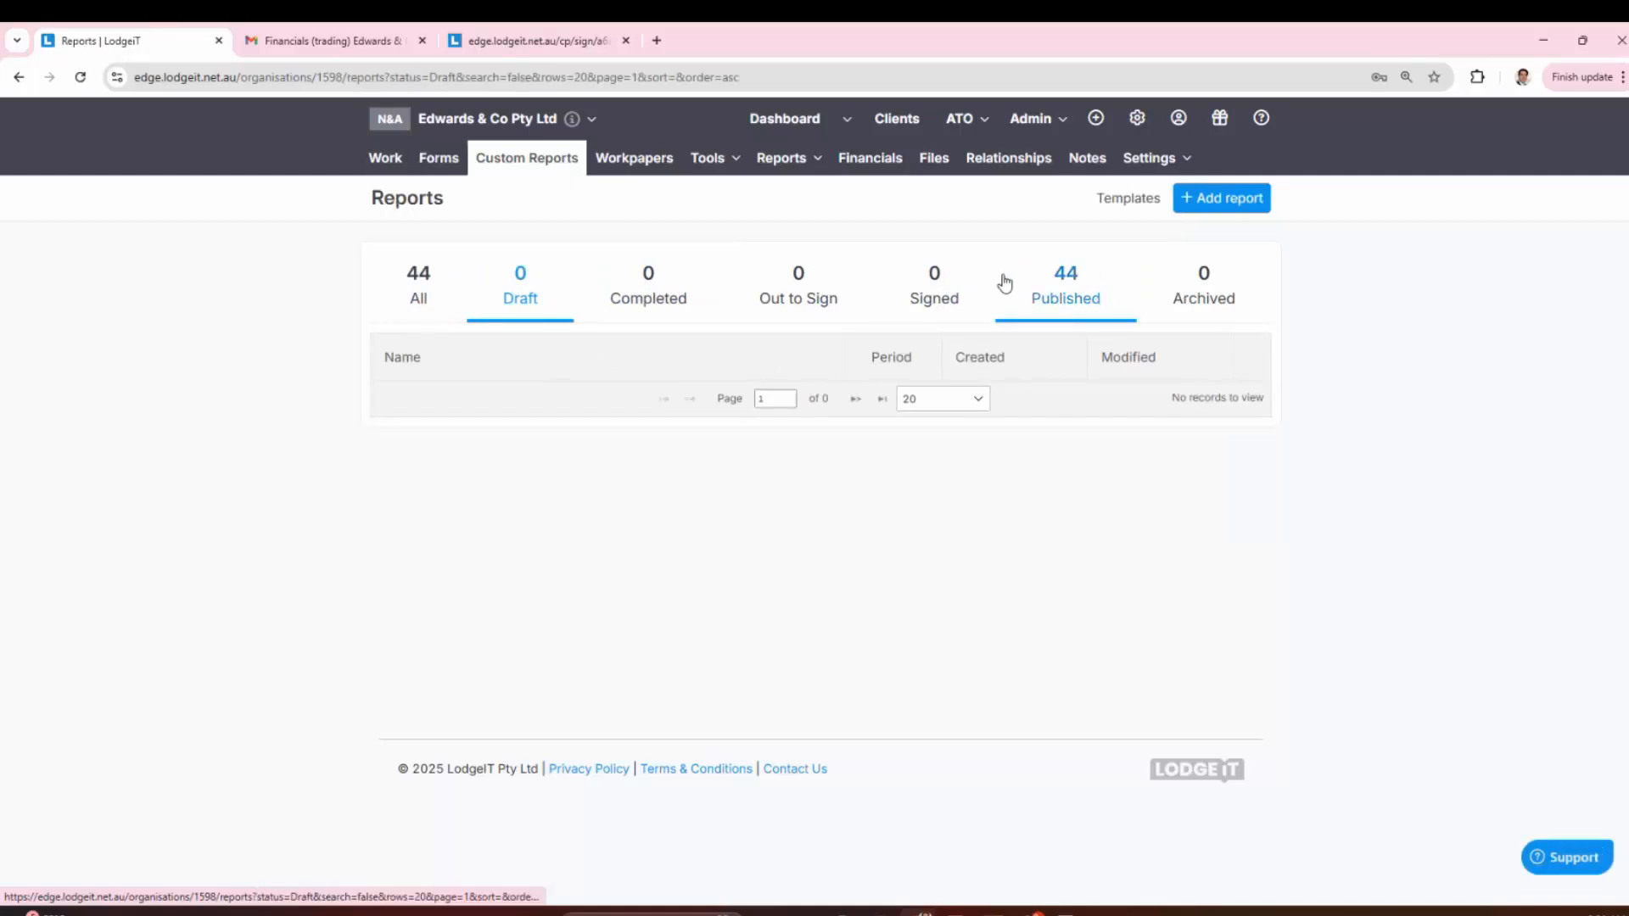
pyautogui.click(1063, 307)
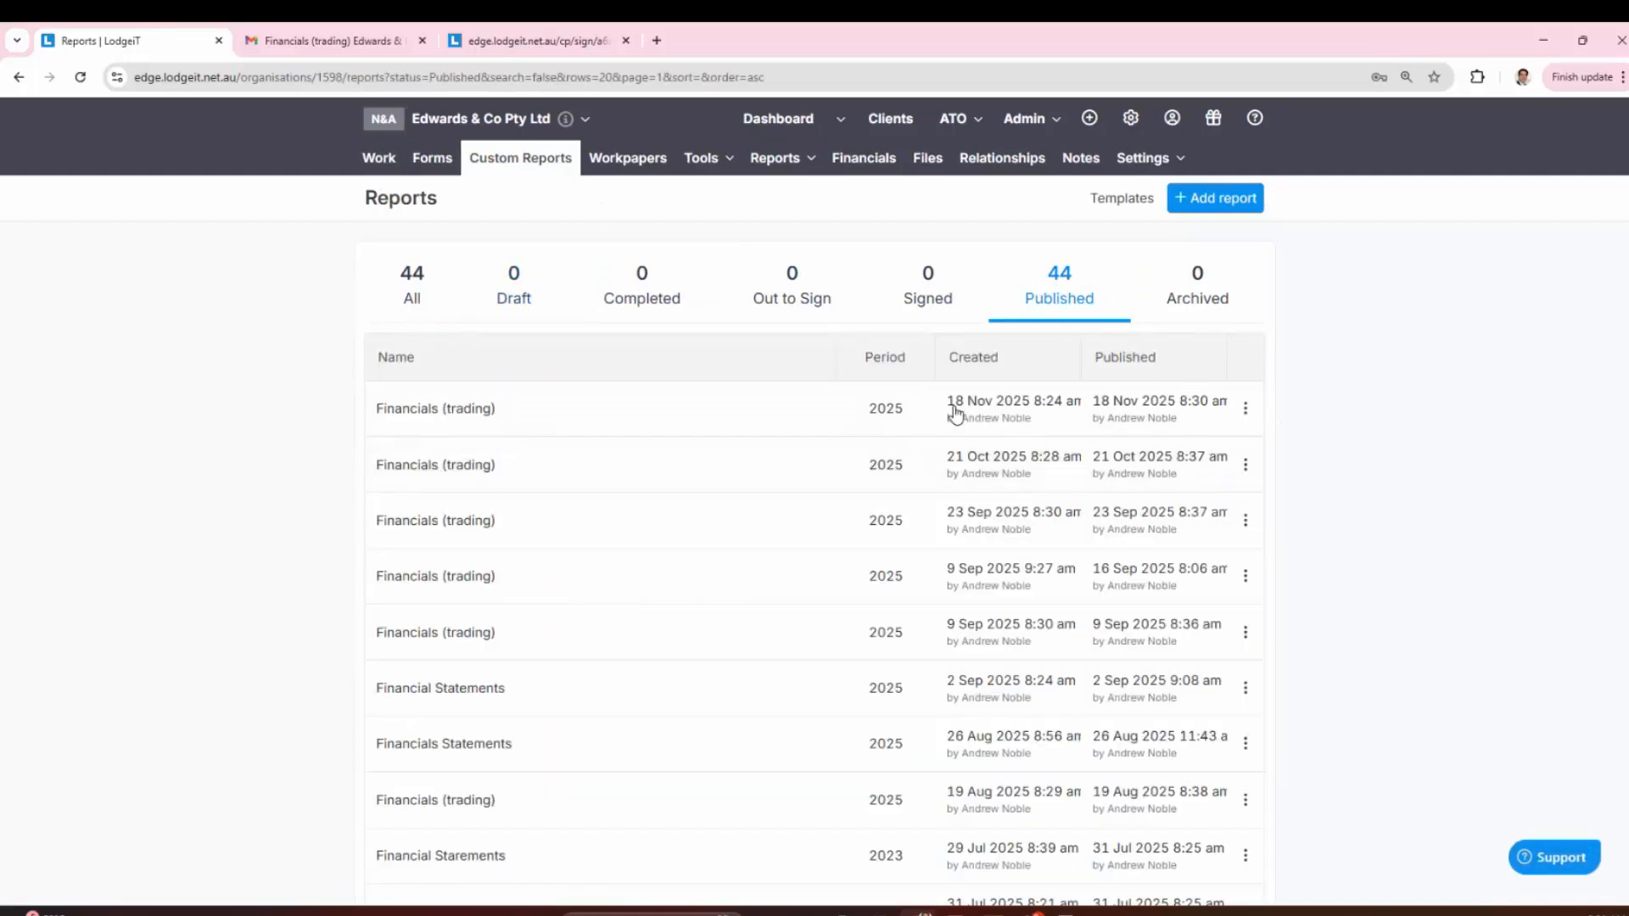
# Step: Remove the client's draft 2025 CTR - Company Tax Return from its forms
pyautogui.click(434, 166)
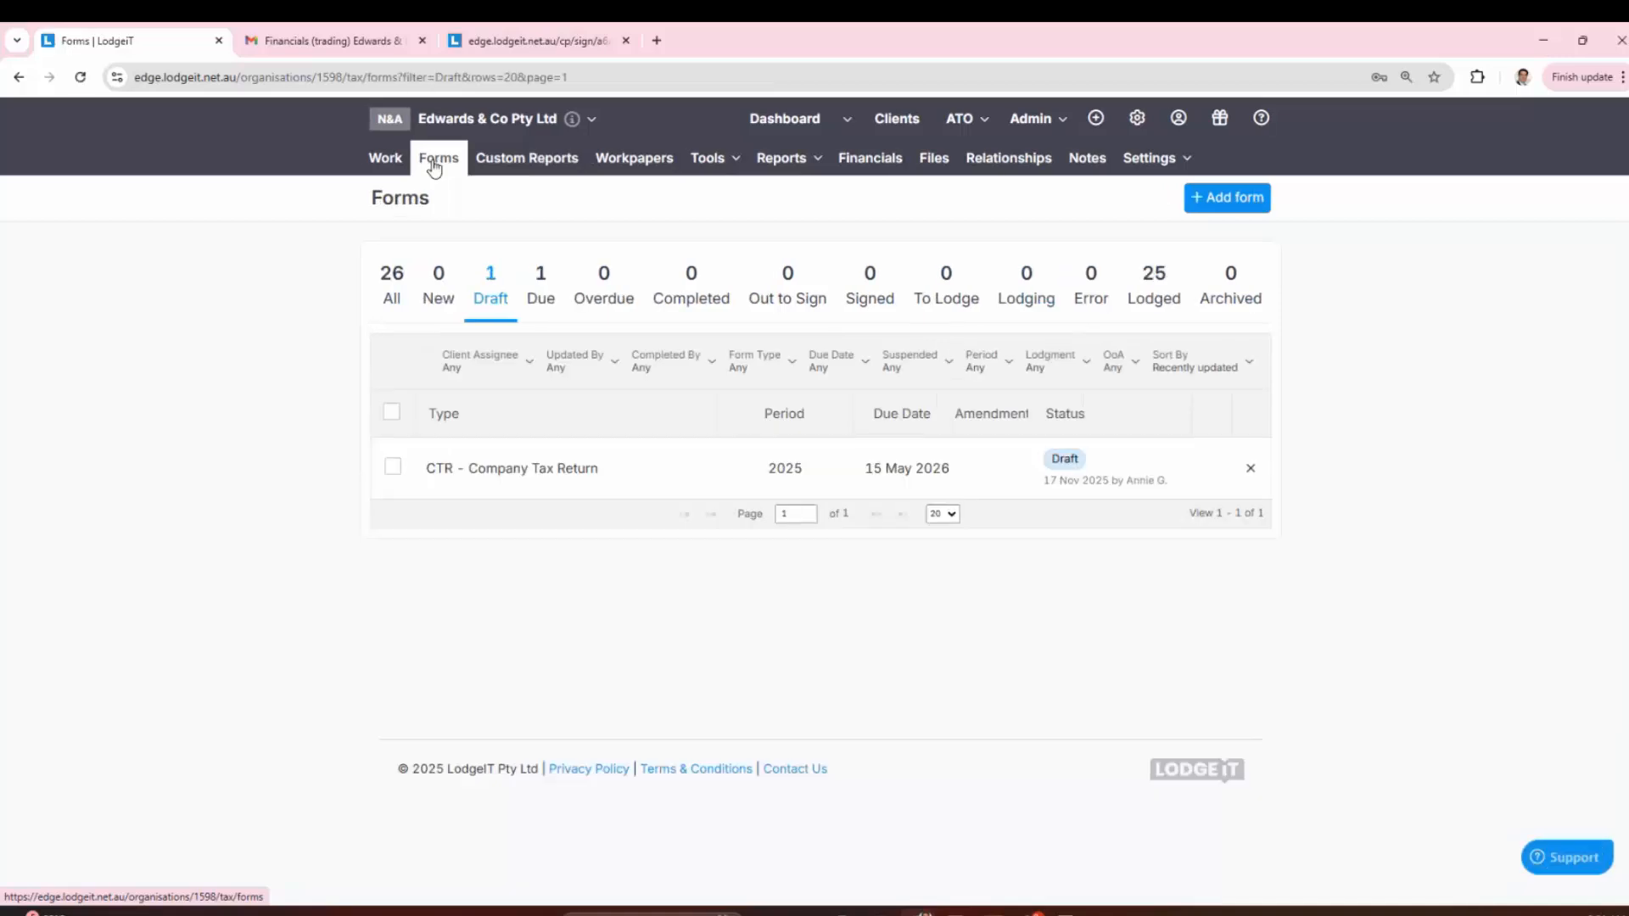
pyautogui.click(1249, 468)
pyautogui.click(964, 544)
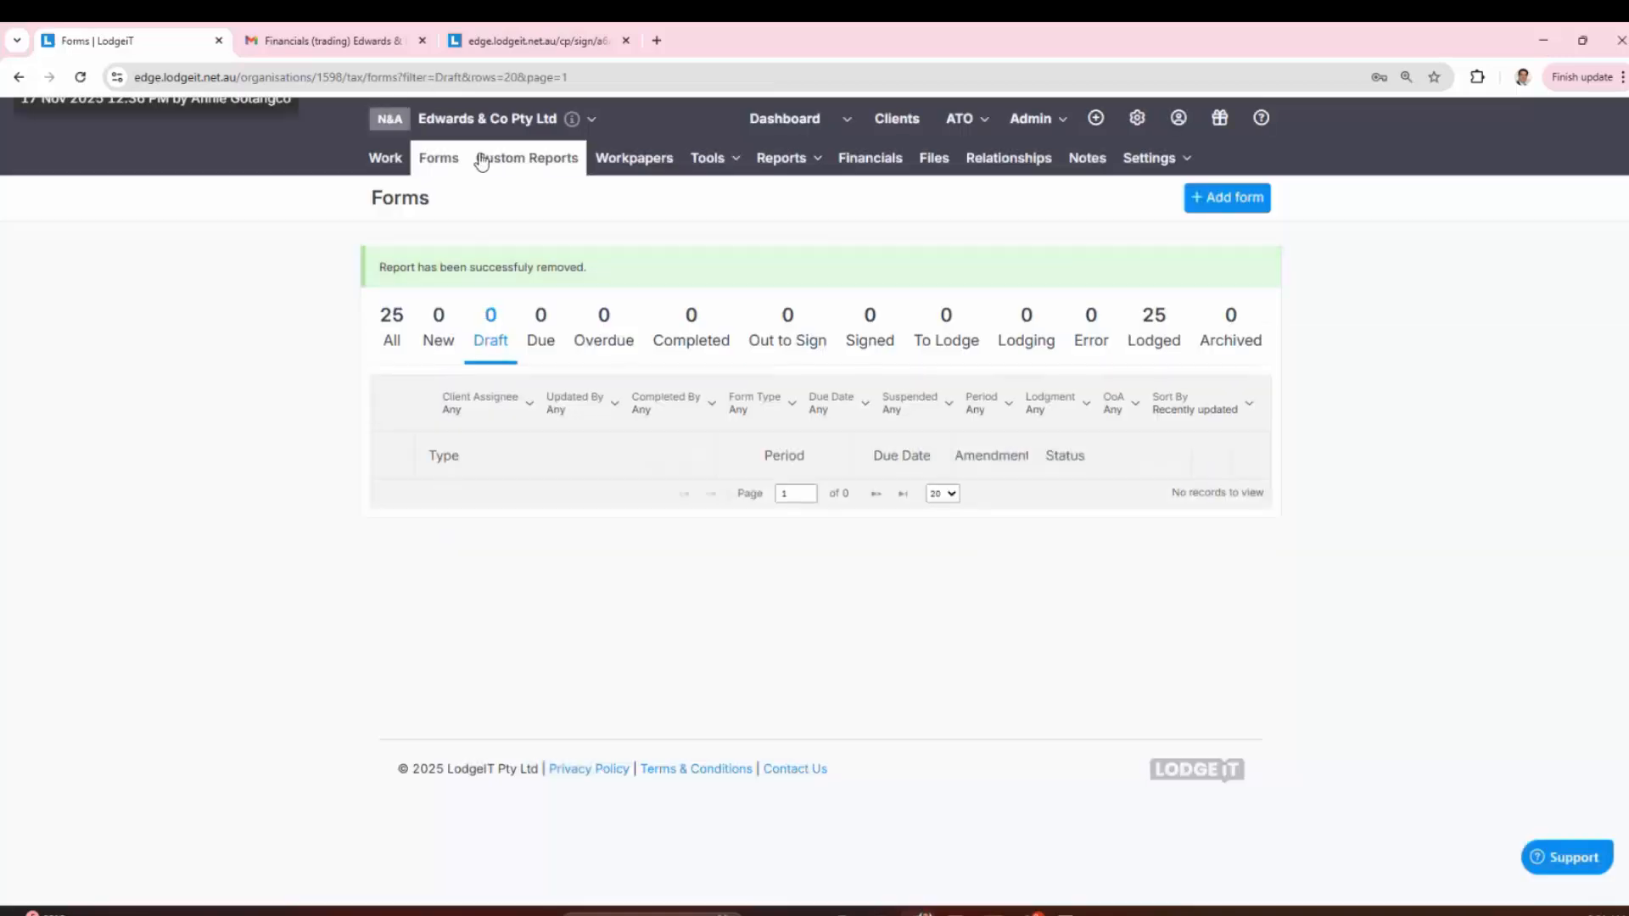
# Step: Create and prefill a new 2025 CTR with lodgment date 15 May 2026, keeping the preselected Interest and Depreciation sections
pyautogui.click(1230, 201)
pyautogui.click(1054, 291)
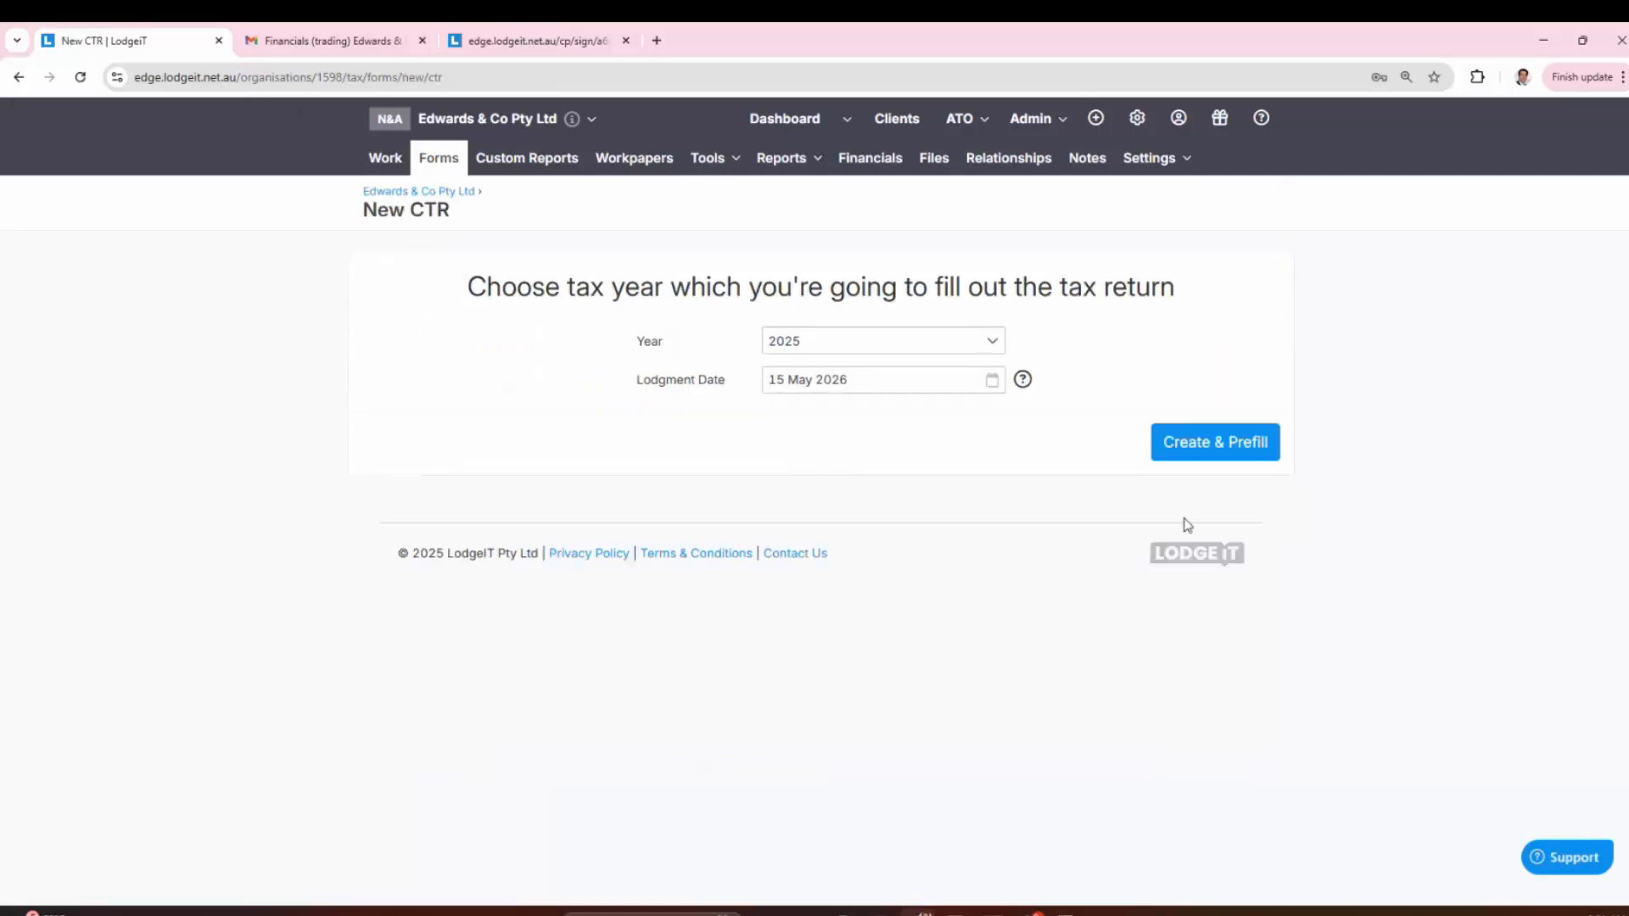
pyautogui.click(1215, 442)
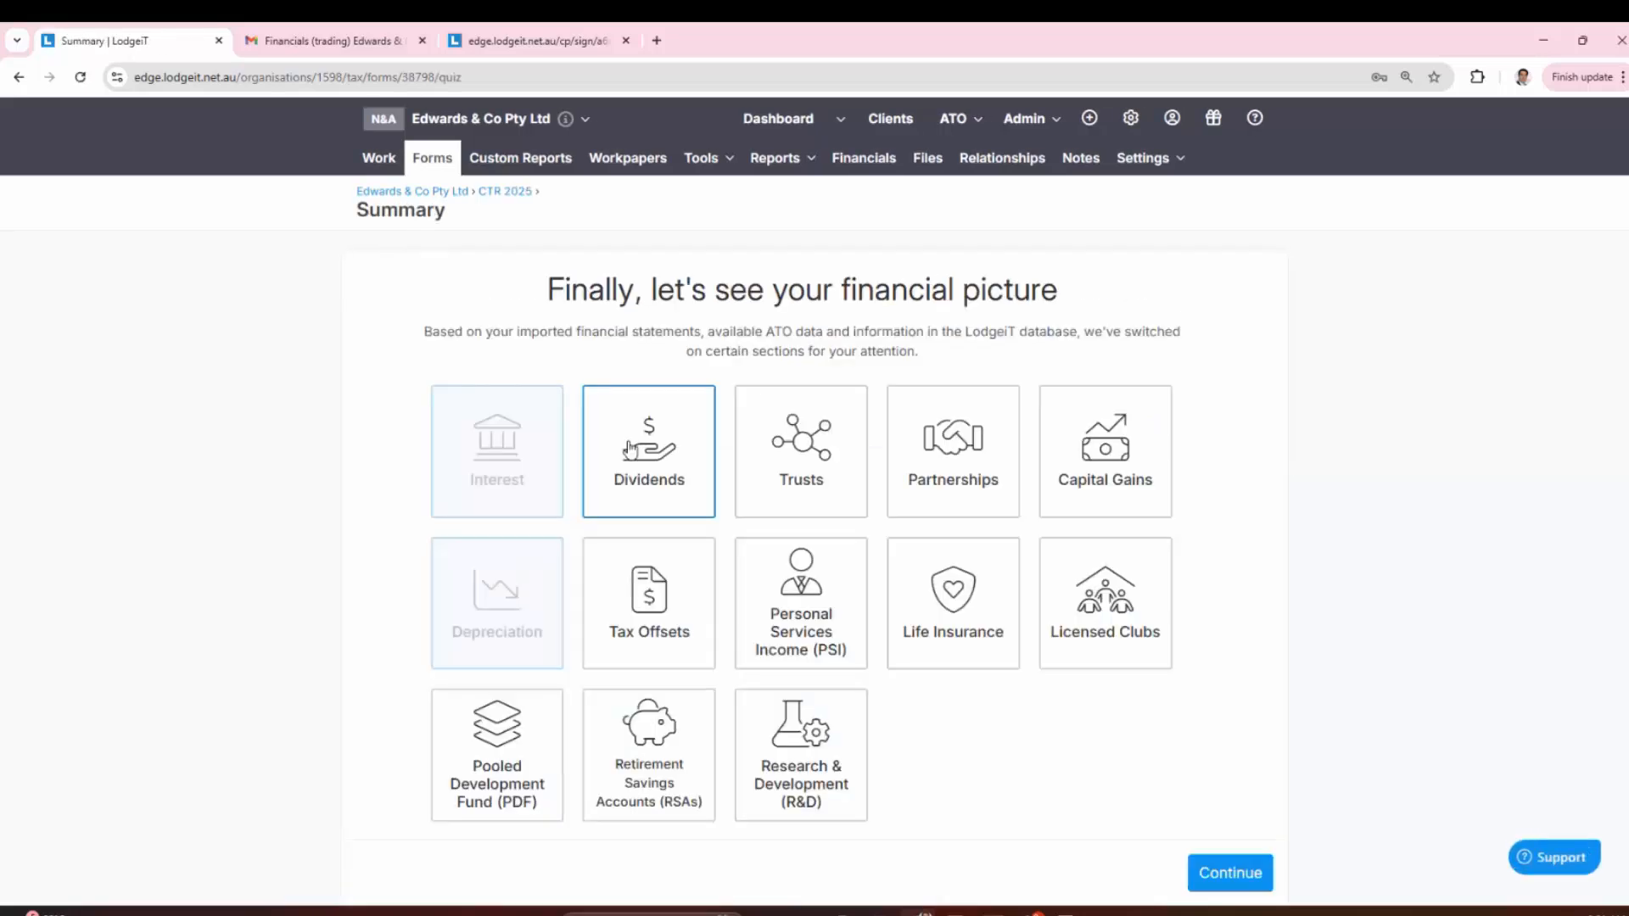
pyautogui.scroll(-2, 628, 448)
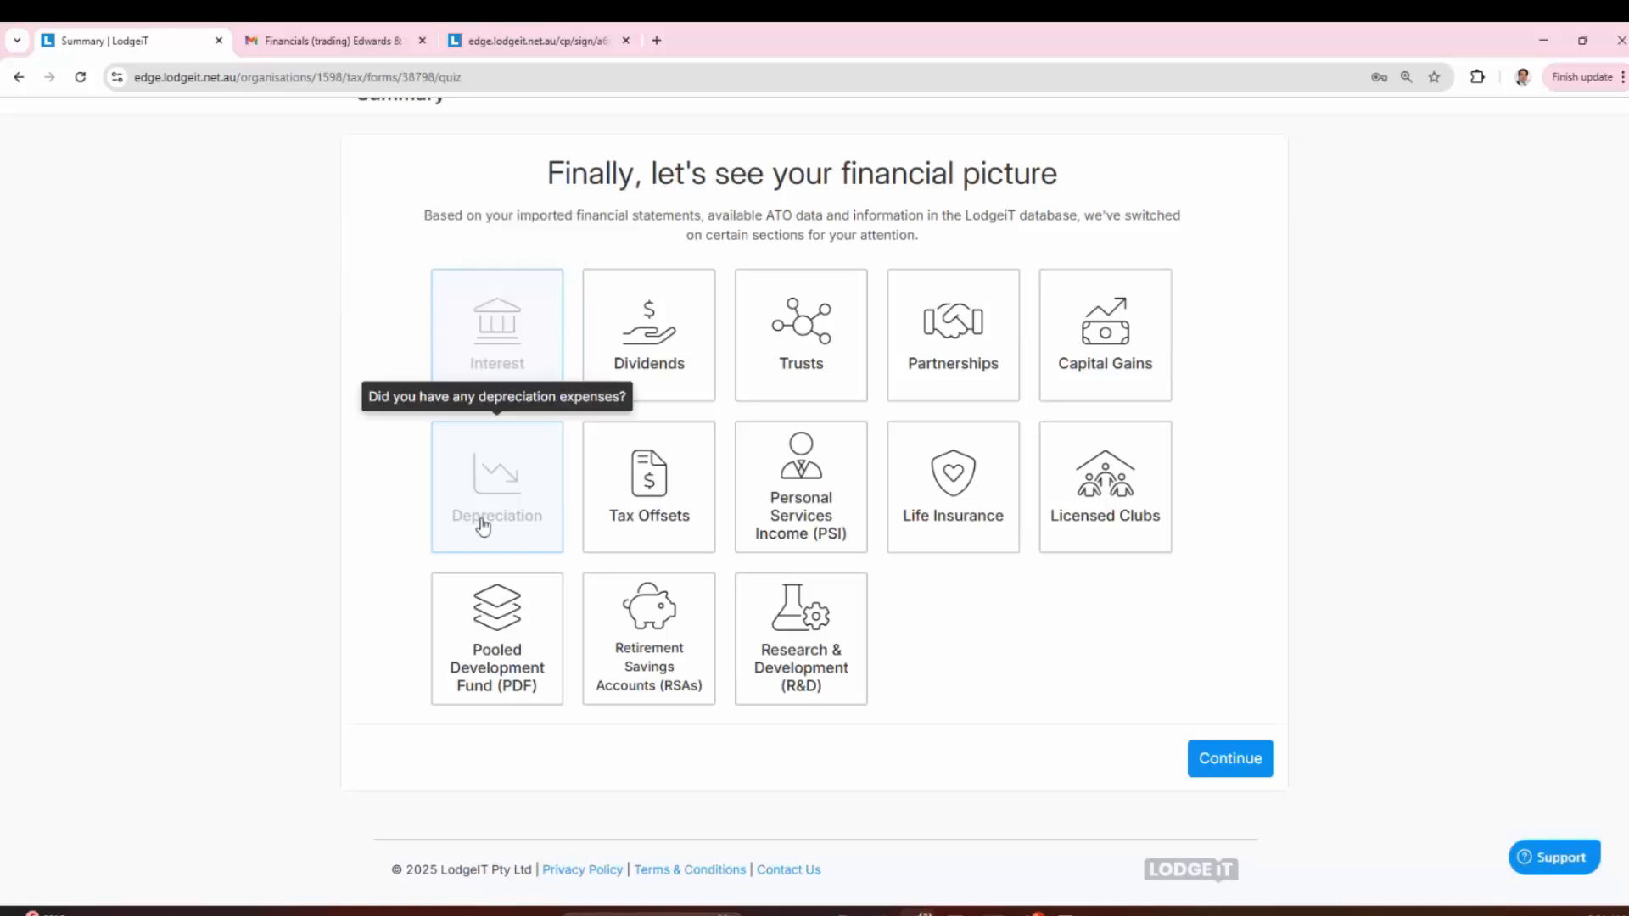
pyautogui.click(1227, 751)
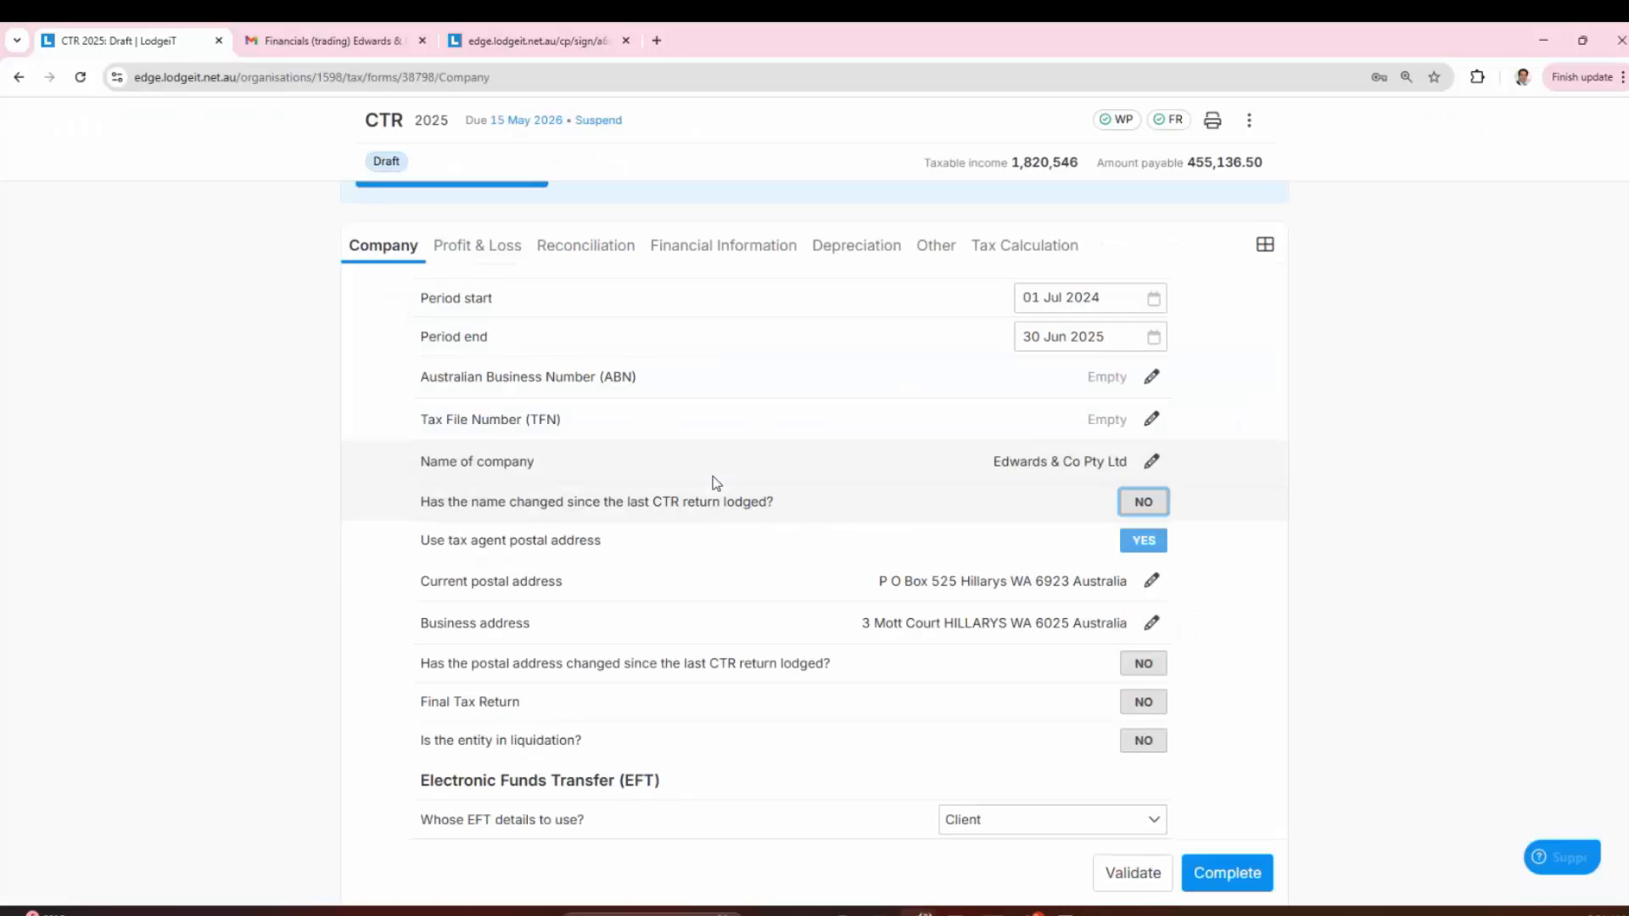
# Step: Look over the tax return's Company section and its Profit & Loss calculation
pyautogui.scroll(2, 717, 482)
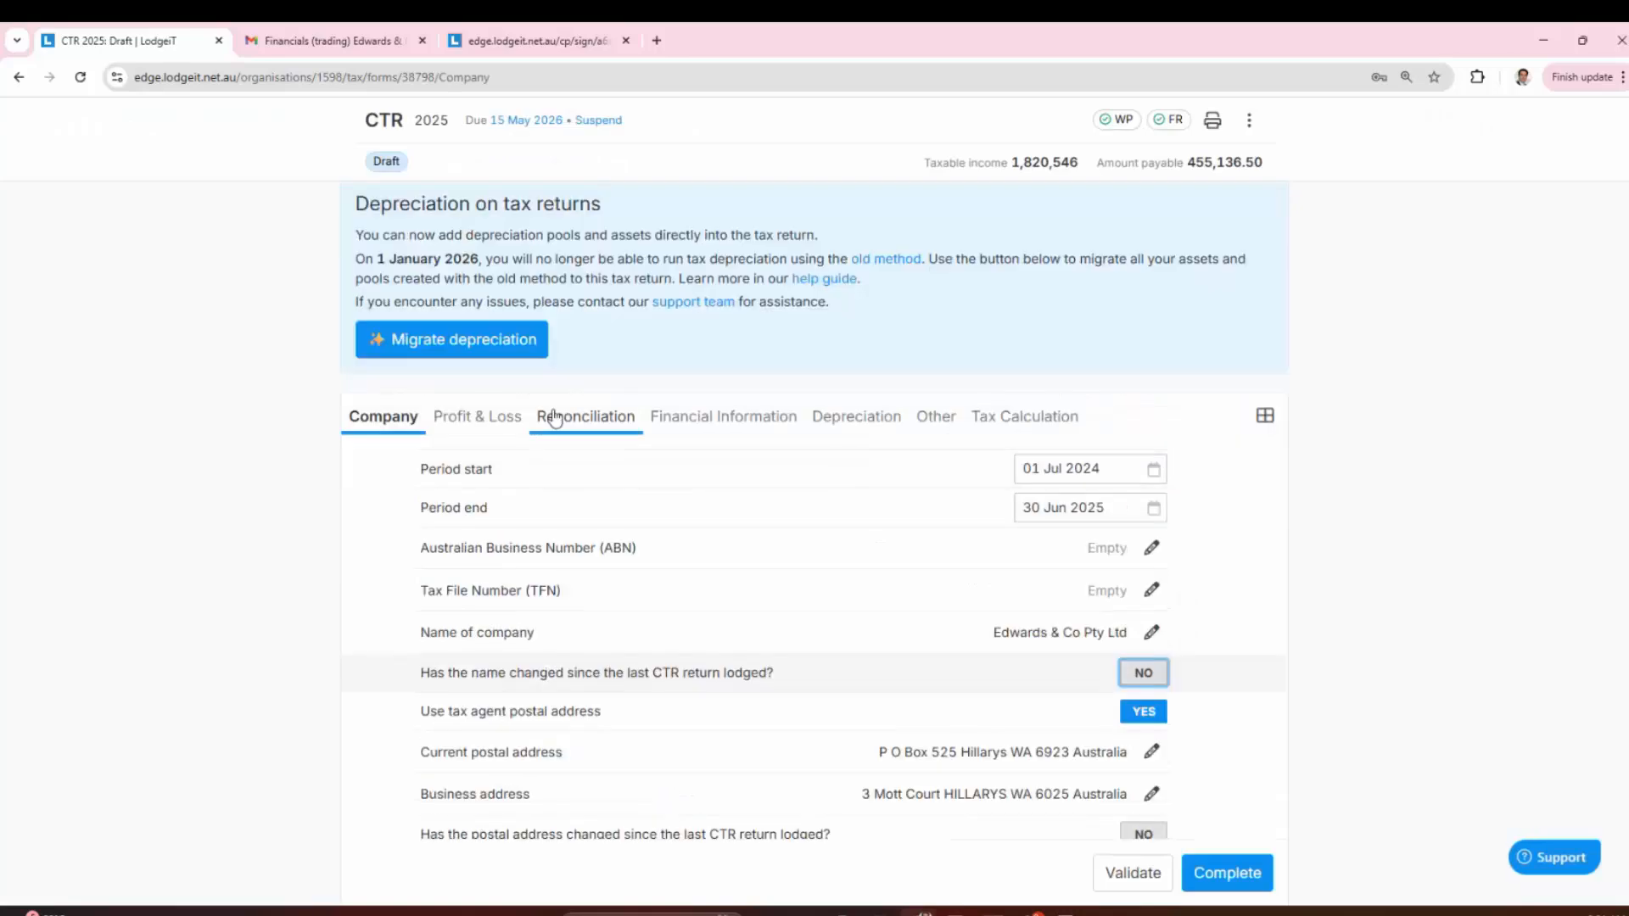
pyautogui.click(488, 418)
pyautogui.click(584, 419)
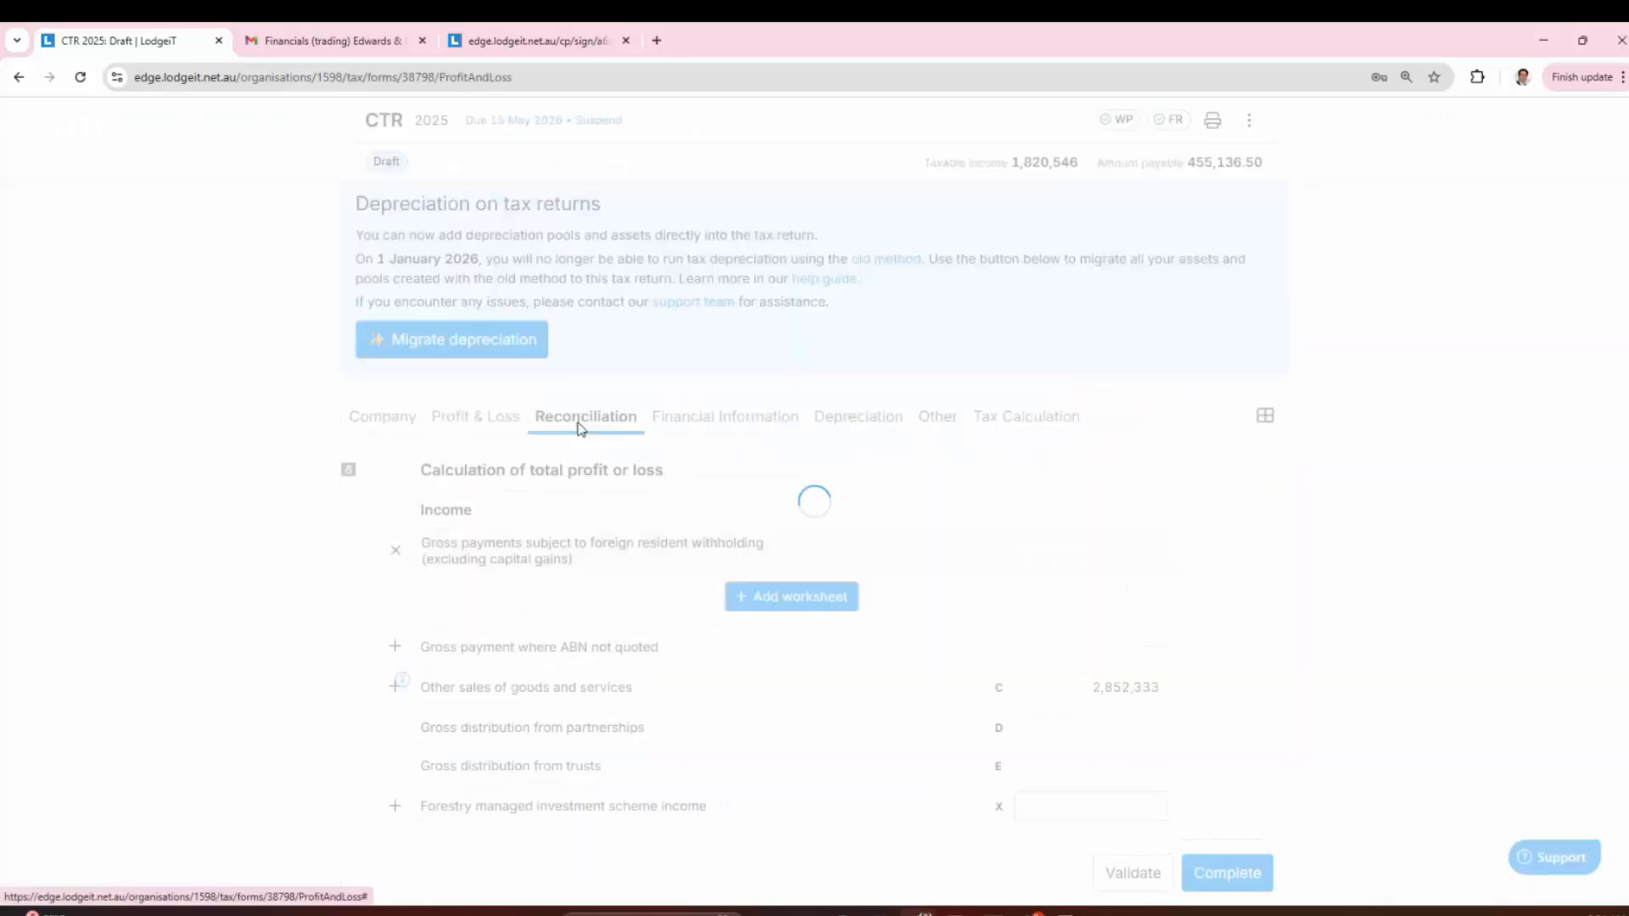
pyautogui.click(472, 331)
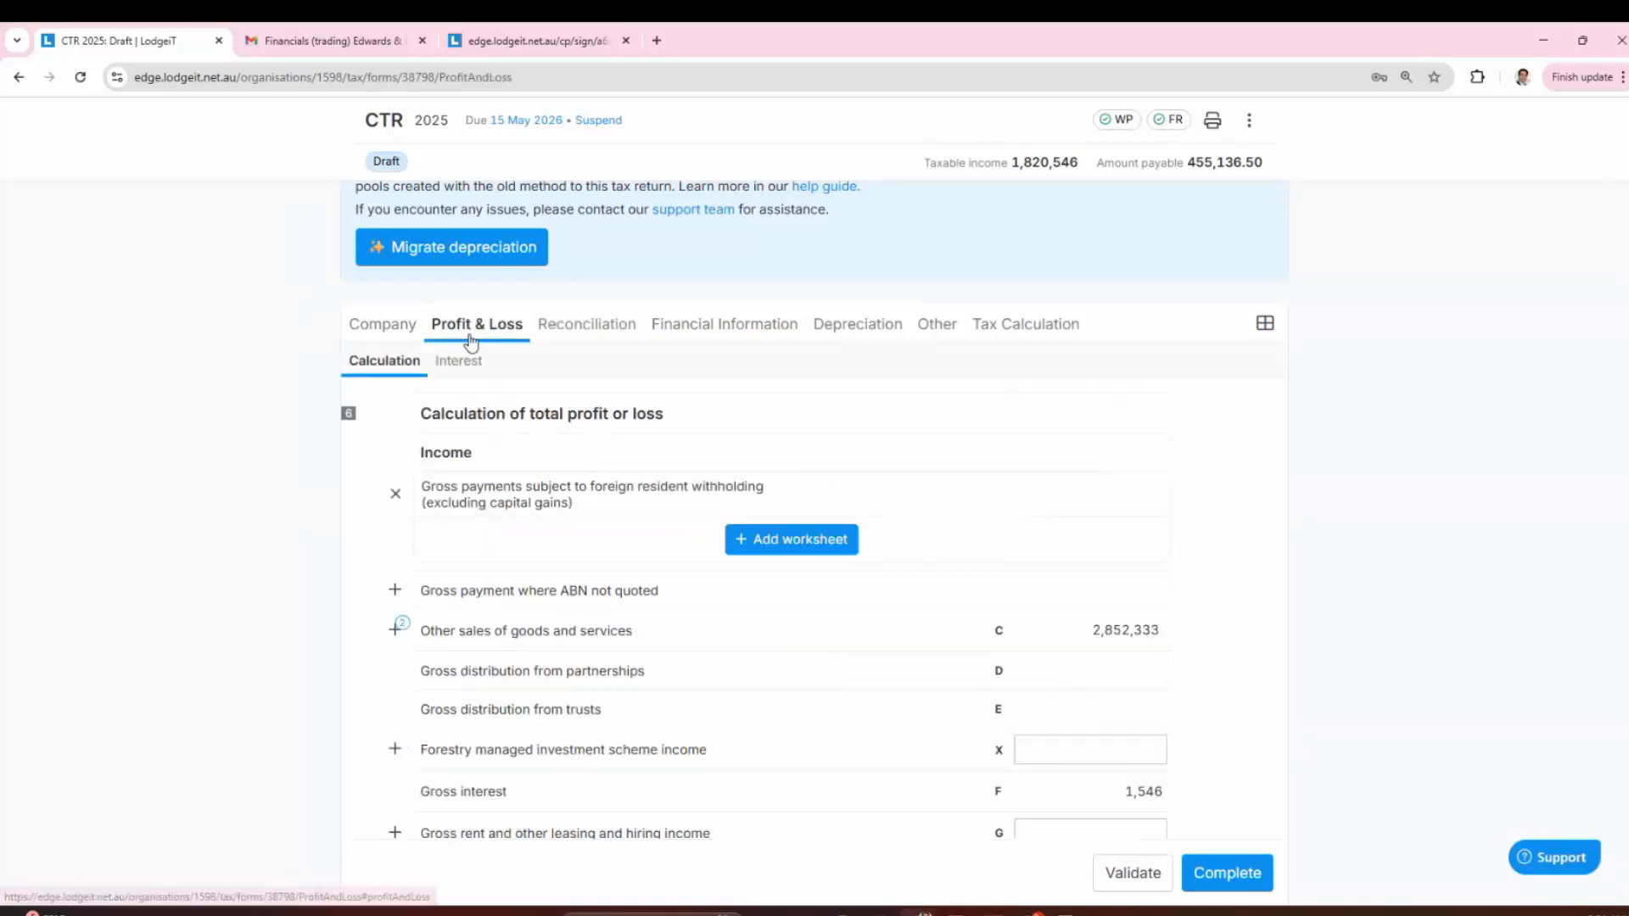
pyautogui.click(582, 332)
pyautogui.click(478, 330)
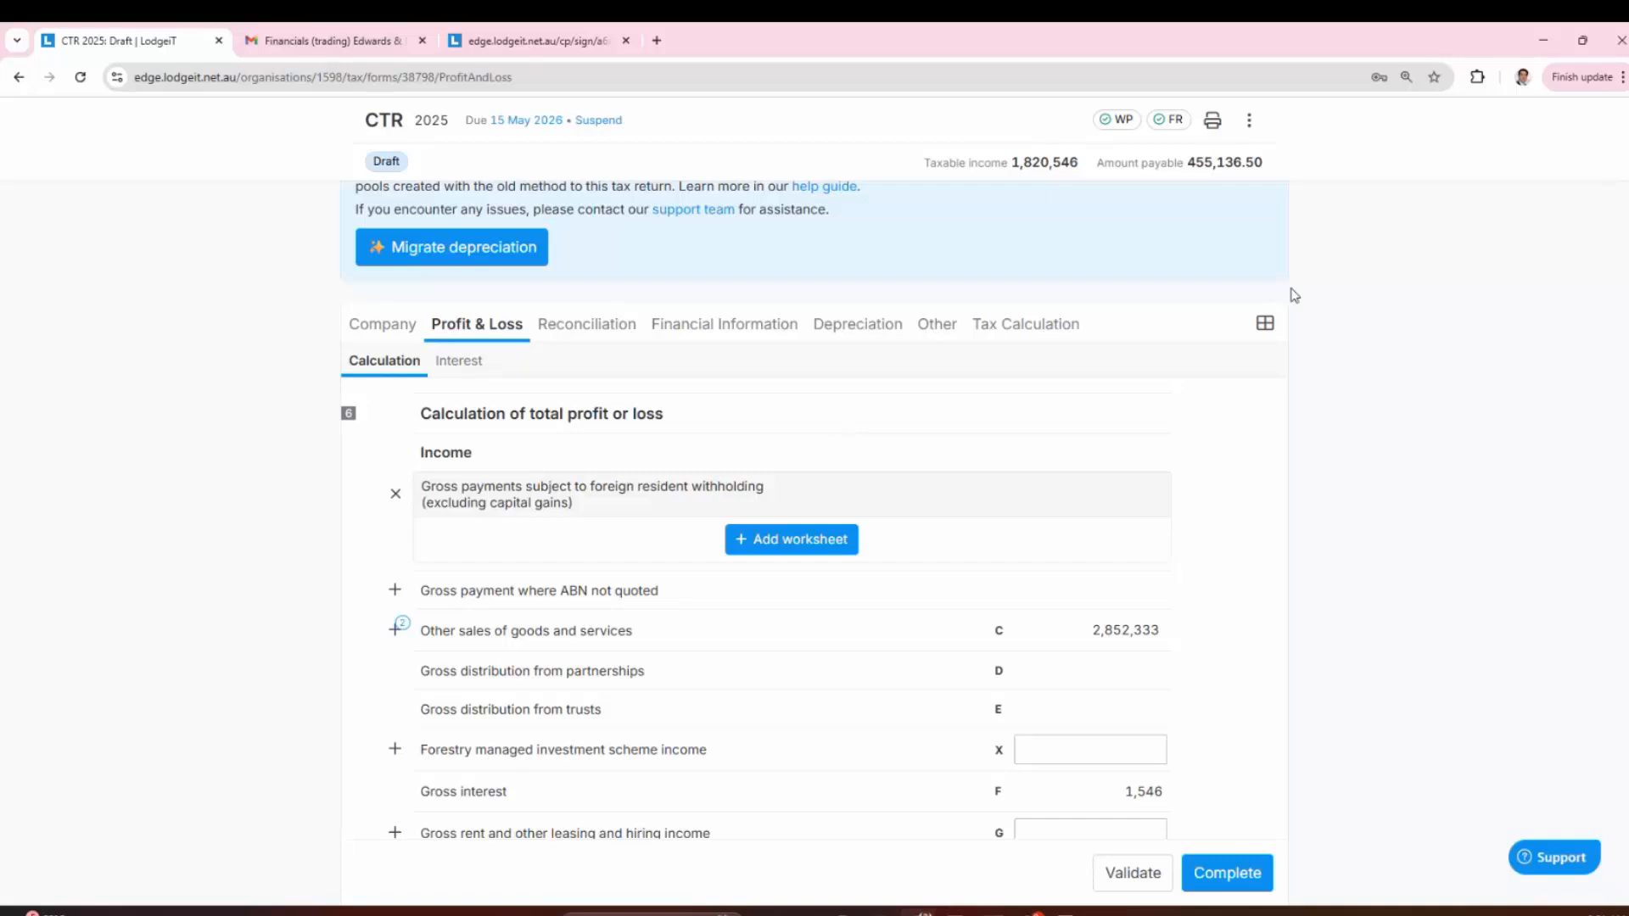
# Step: Add the Capital Gains section to the tax return, open it and look over the other optional sections
pyautogui.click(1264, 324)
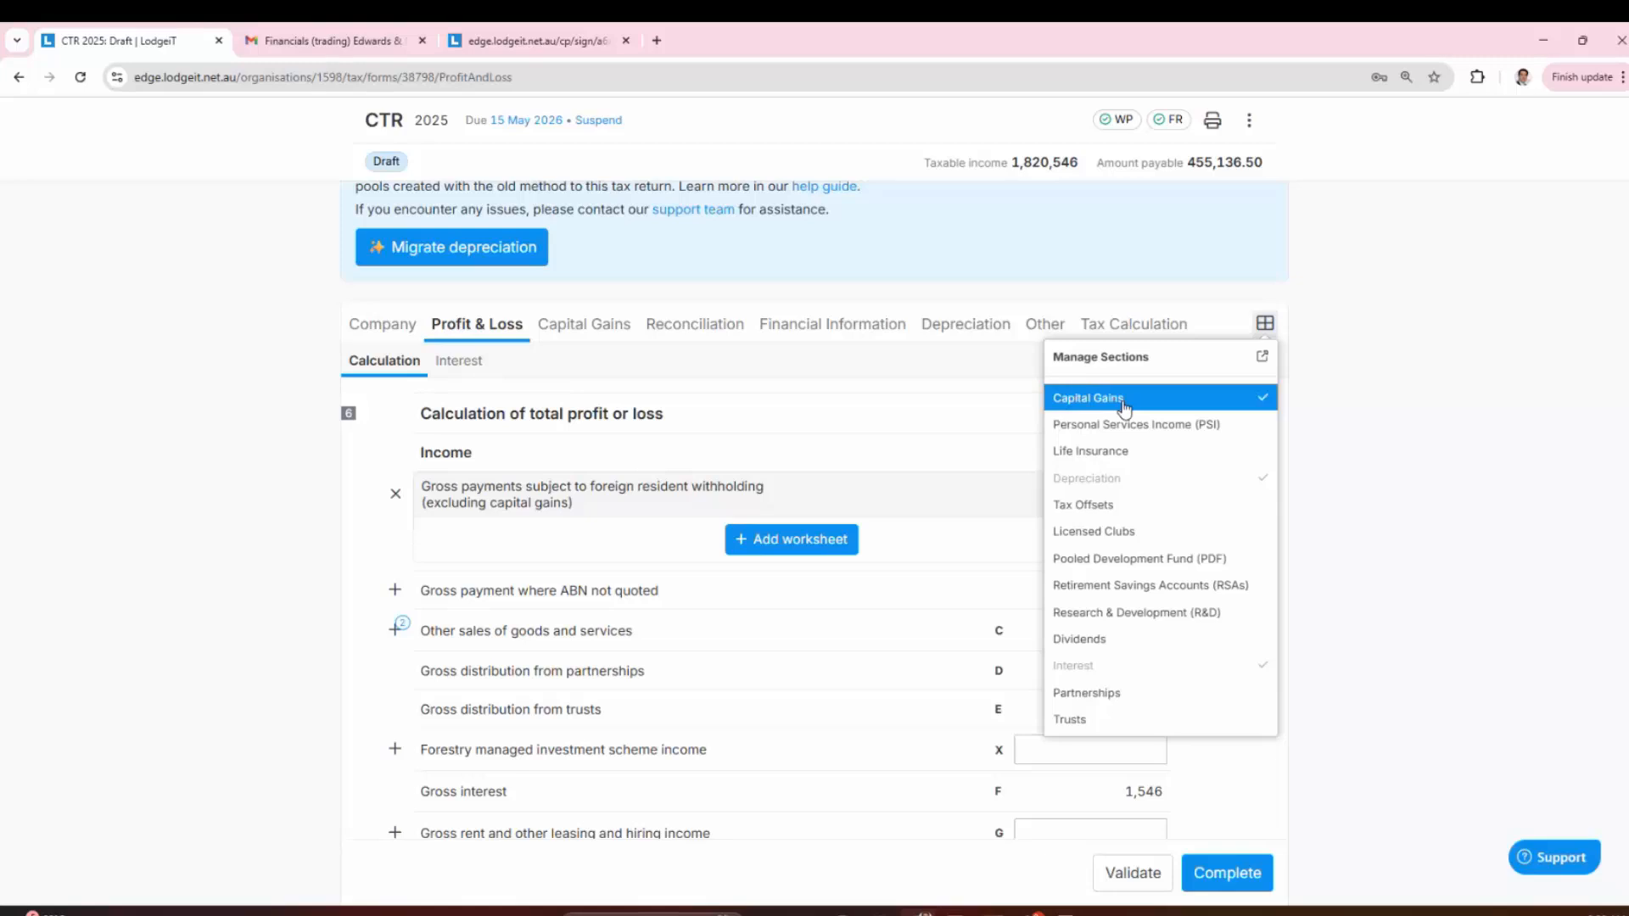
pyautogui.click(1233, 397)
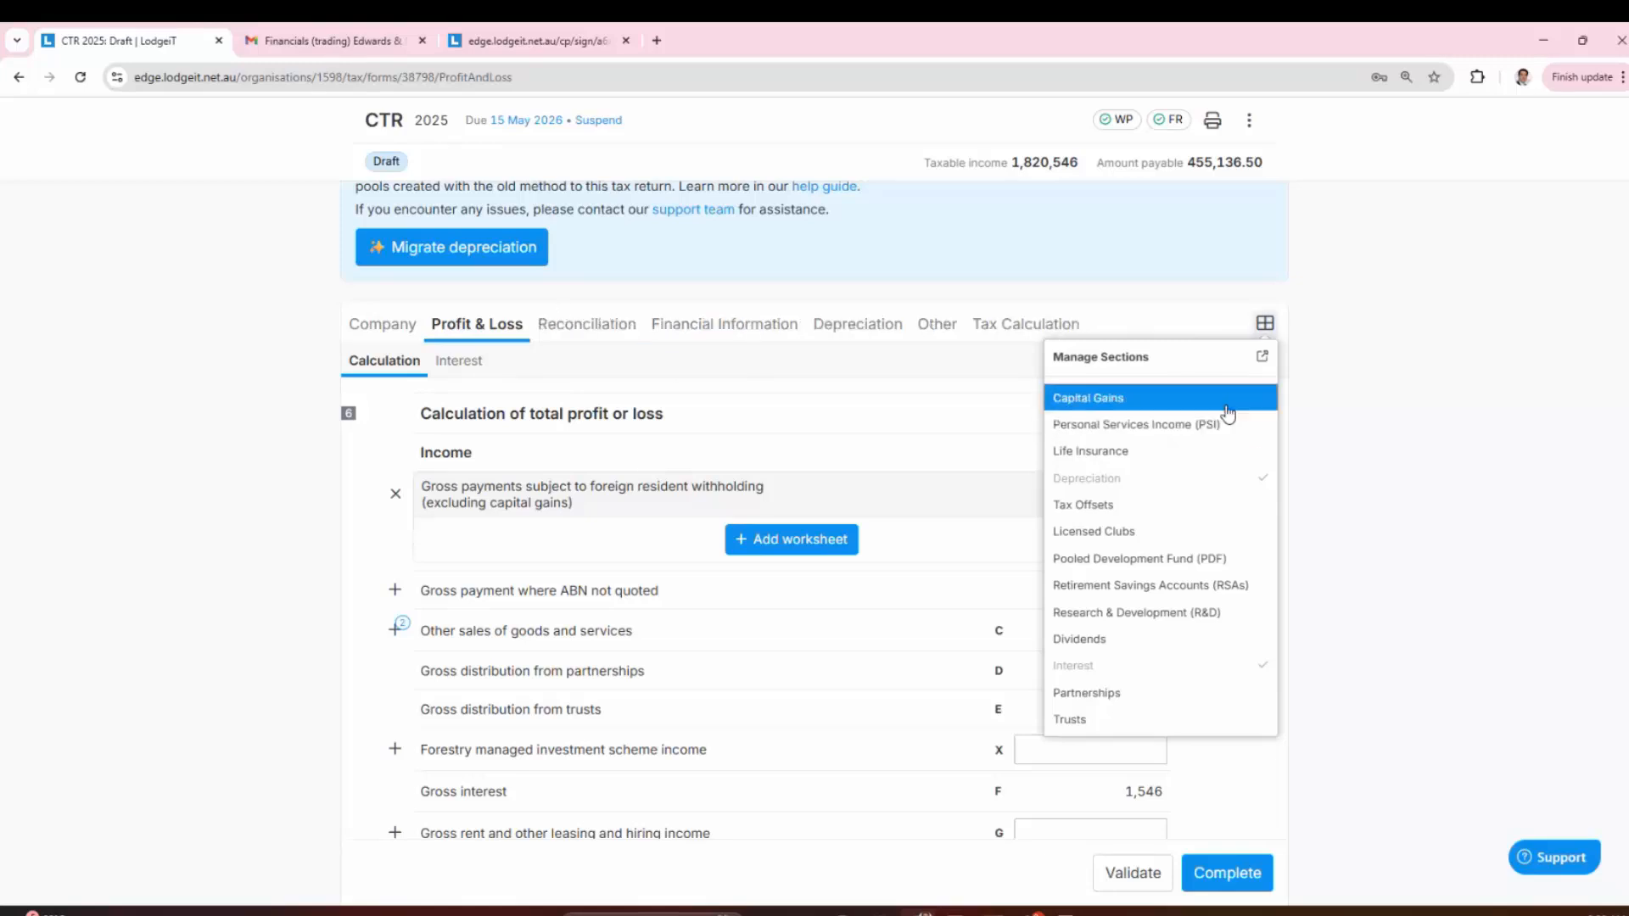
pyautogui.click(1239, 399)
pyautogui.click(597, 329)
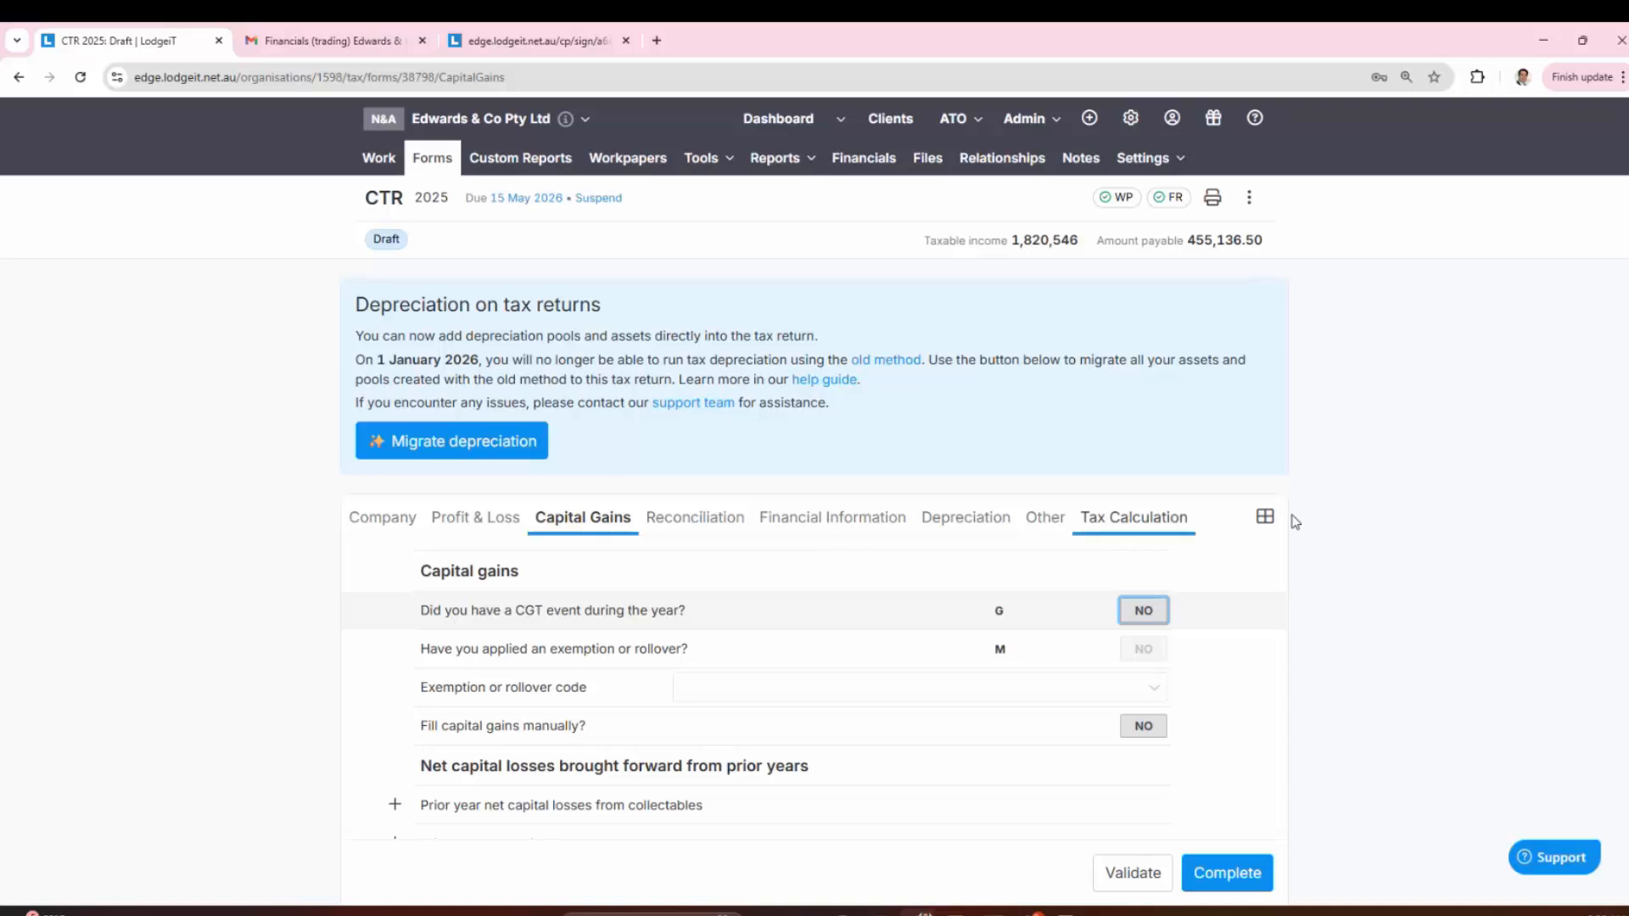
pyautogui.click(1264, 518)
pyautogui.scroll(-1, 1163, 679)
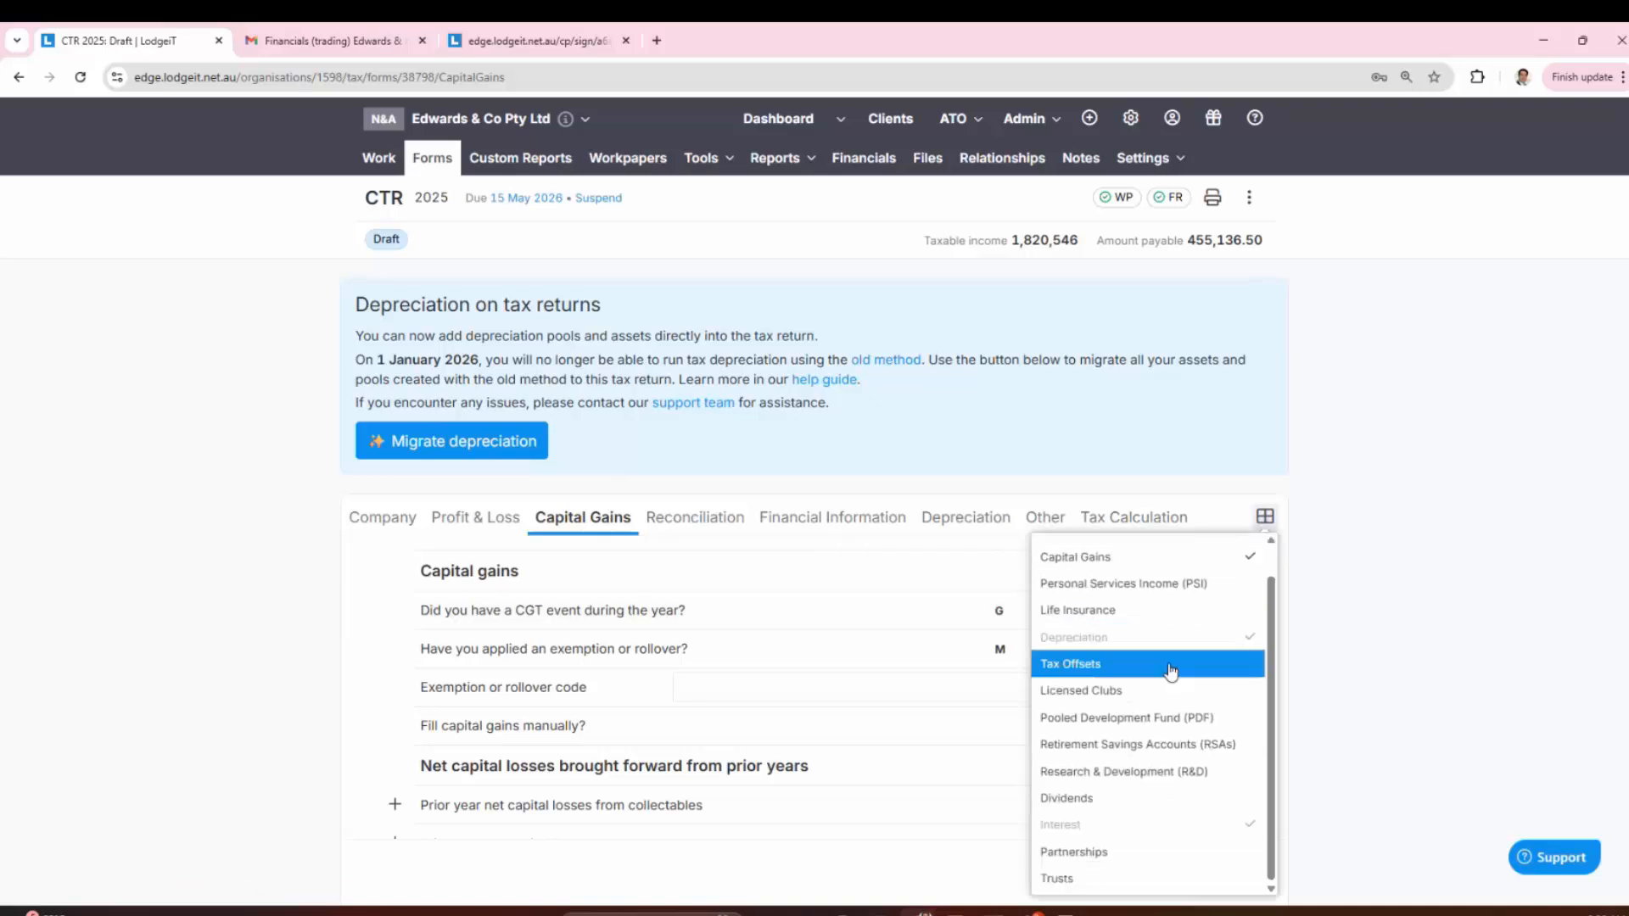
pyautogui.scroll(-2, 1156, 674)
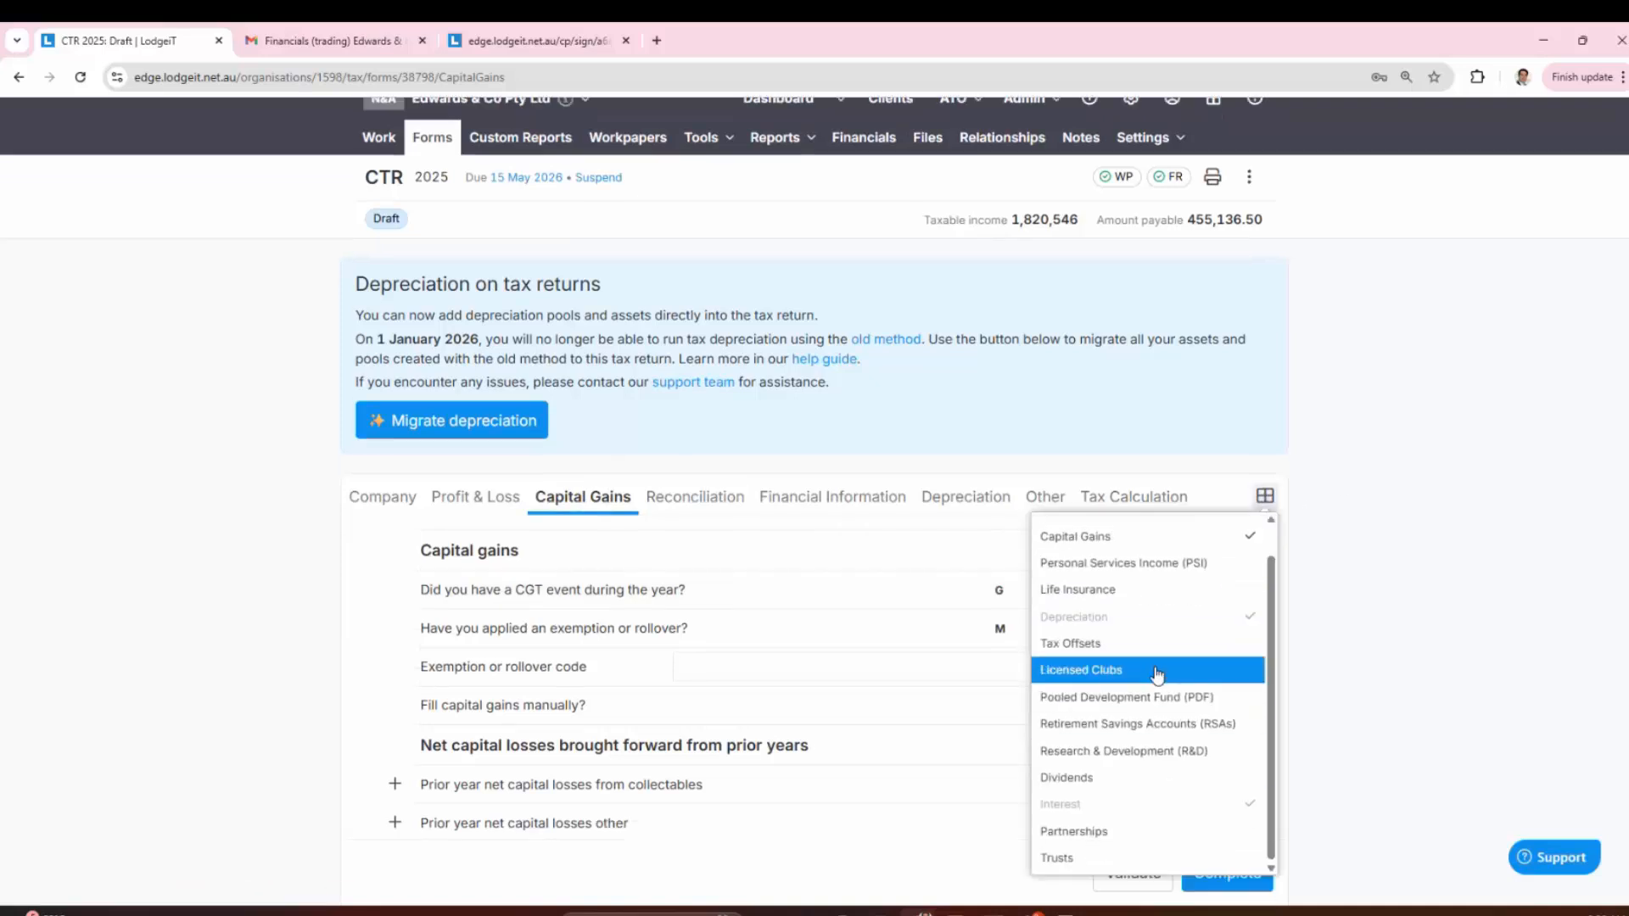
pyautogui.scroll(1, 1131, 528)
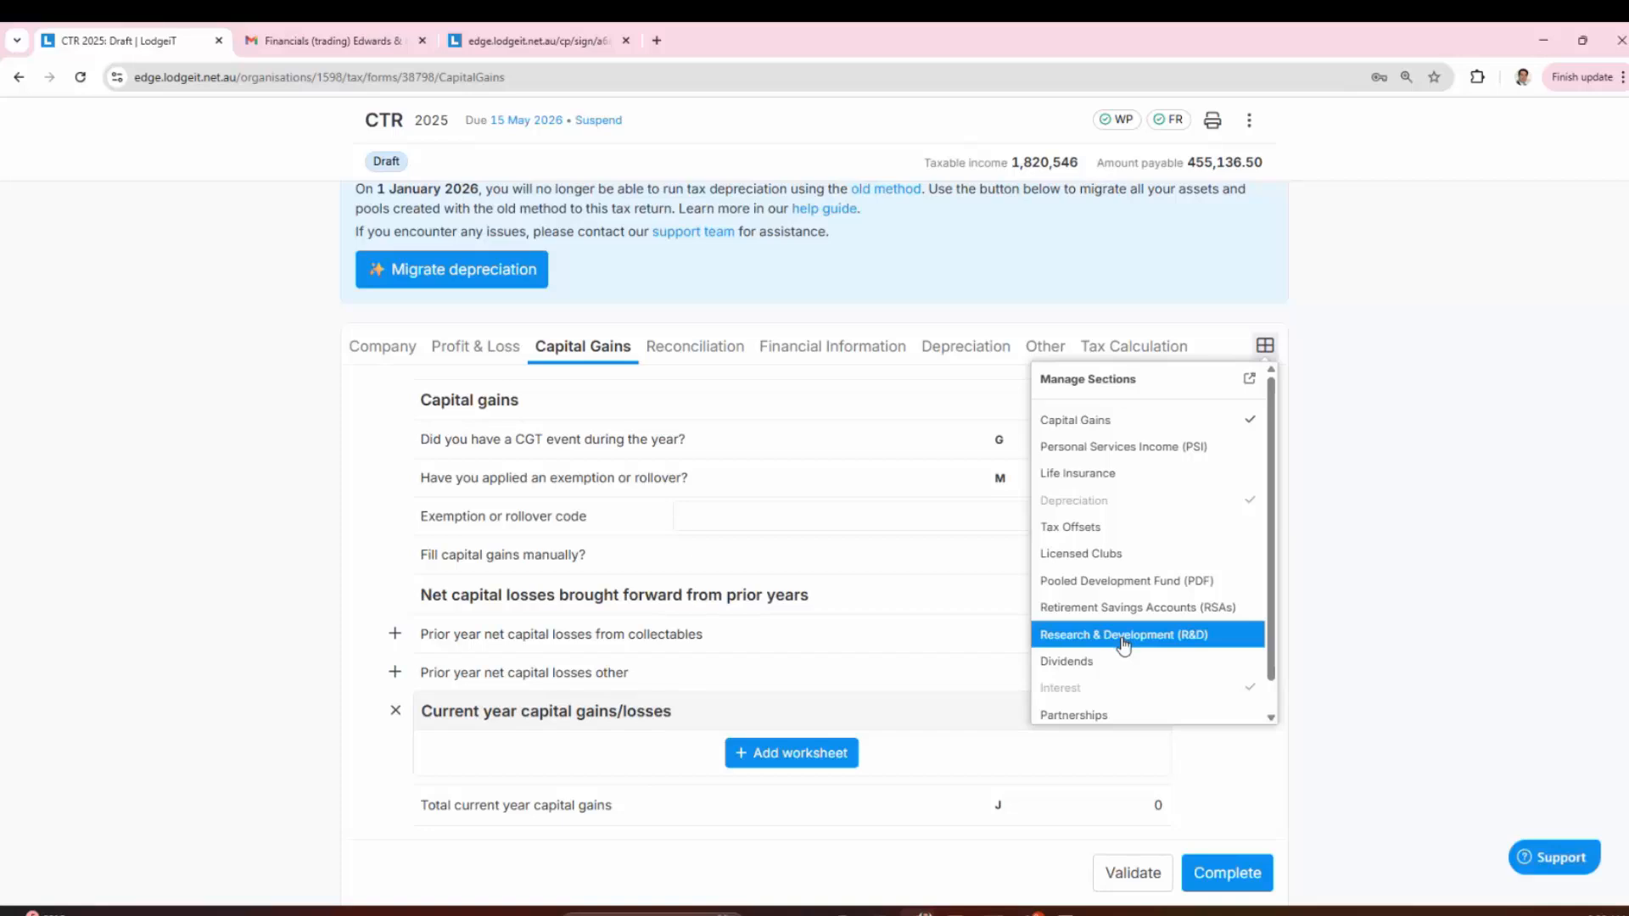
pyautogui.click(1319, 480)
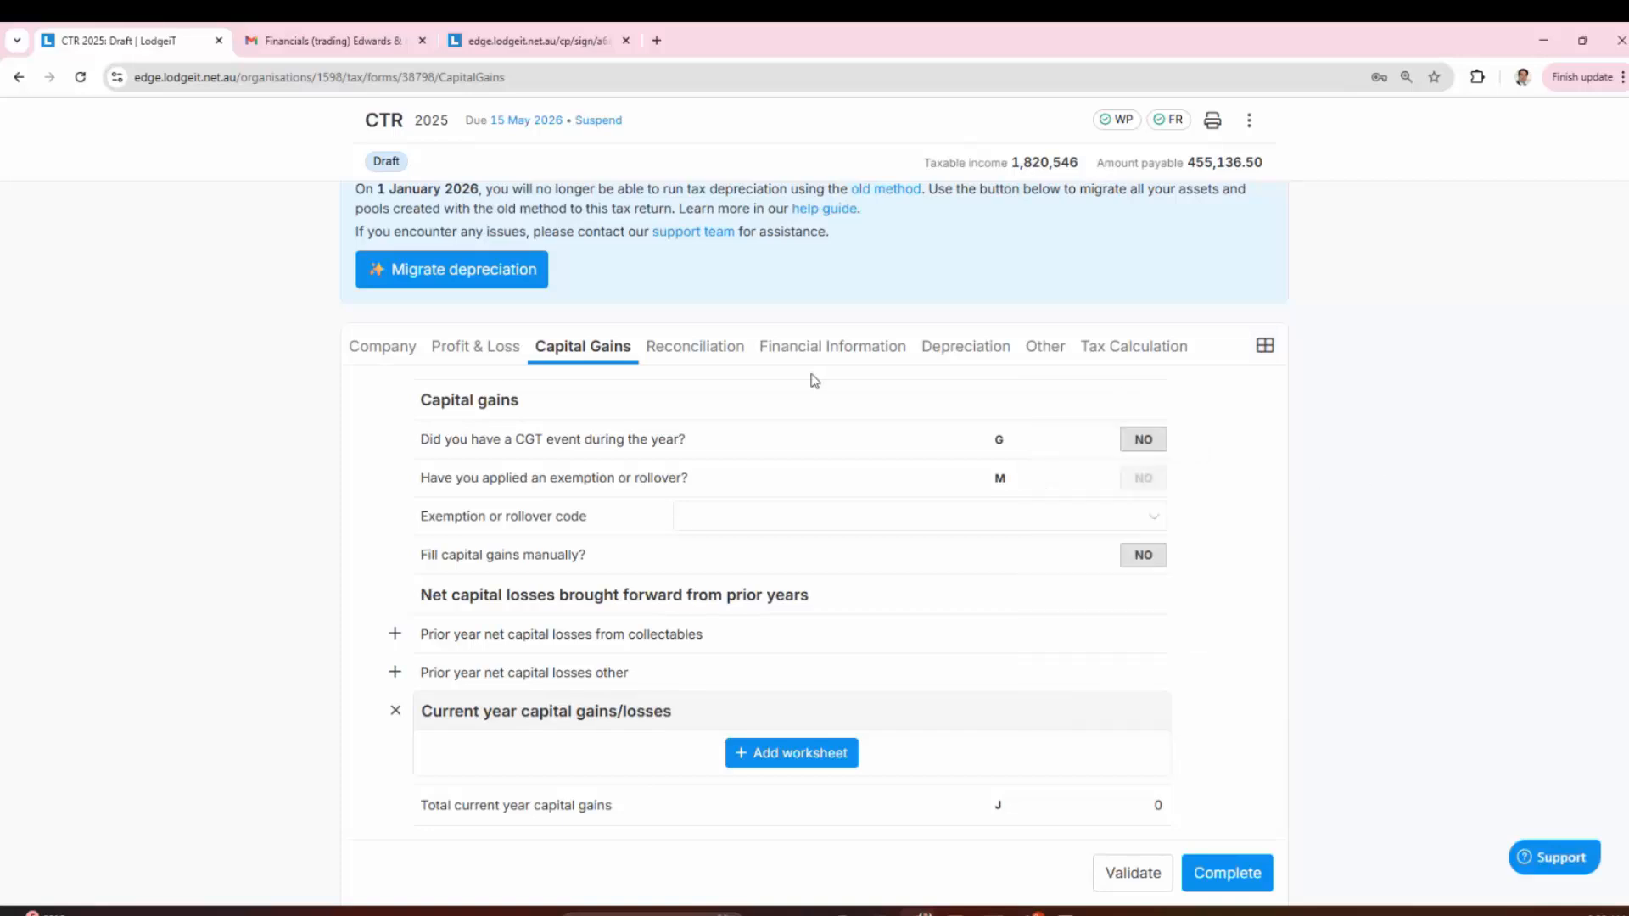
# Step: Review the Profit & Loss calculation, expanding the breakdowns of Other sales of goods and services, Cost of sales and Motor vehicle expenses
pyautogui.click(512, 355)
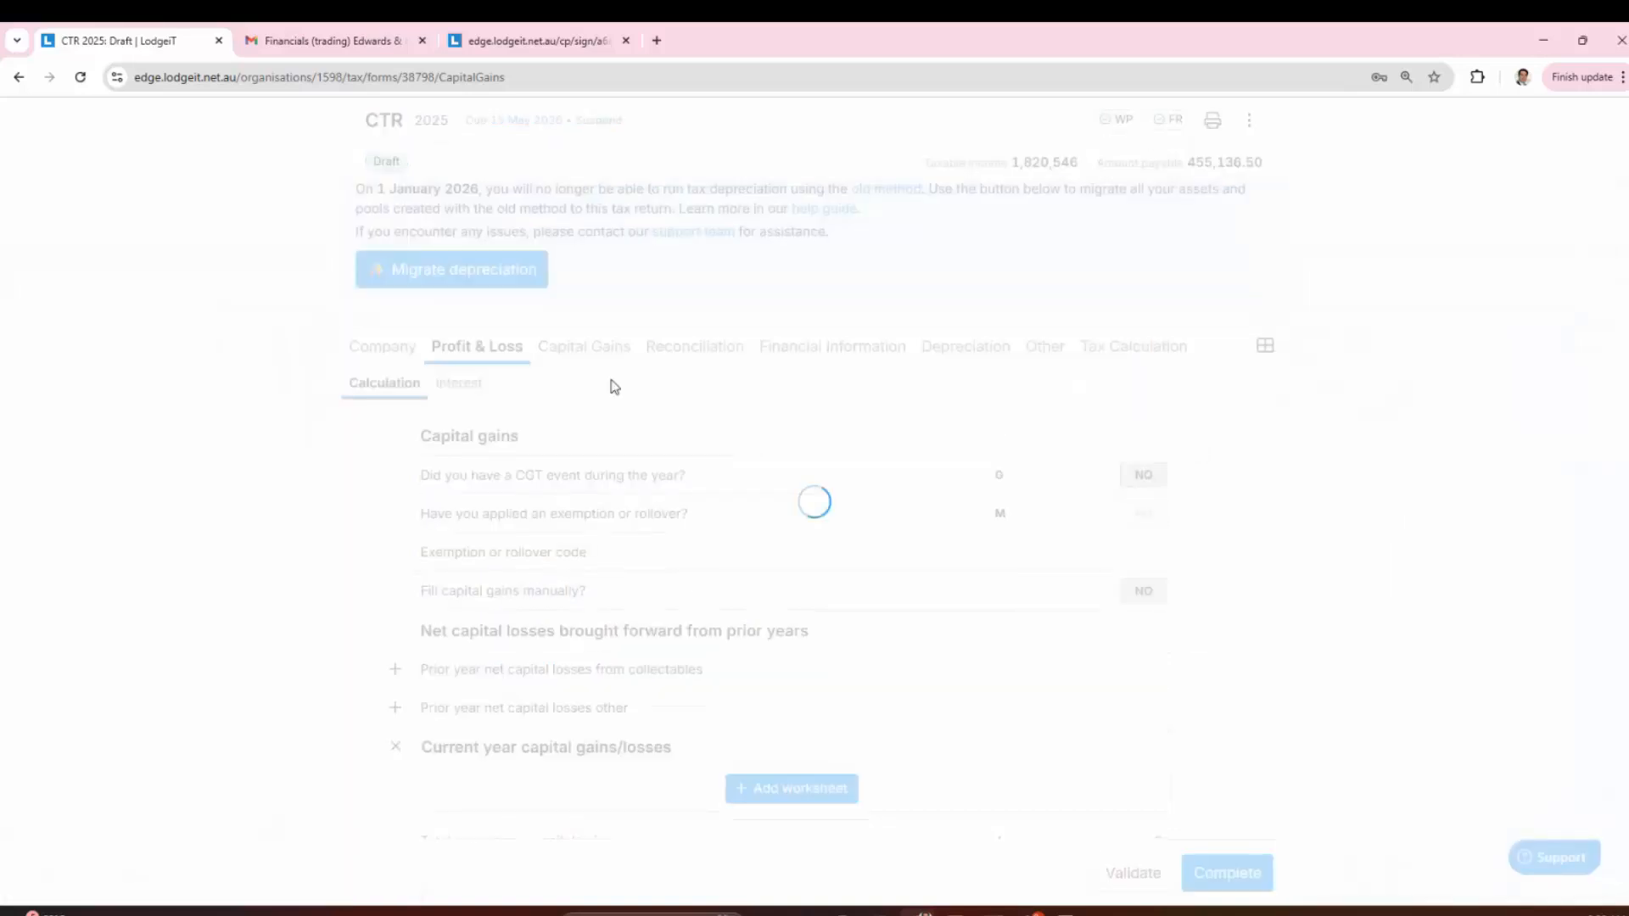
pyautogui.scroll(-4, 709, 495)
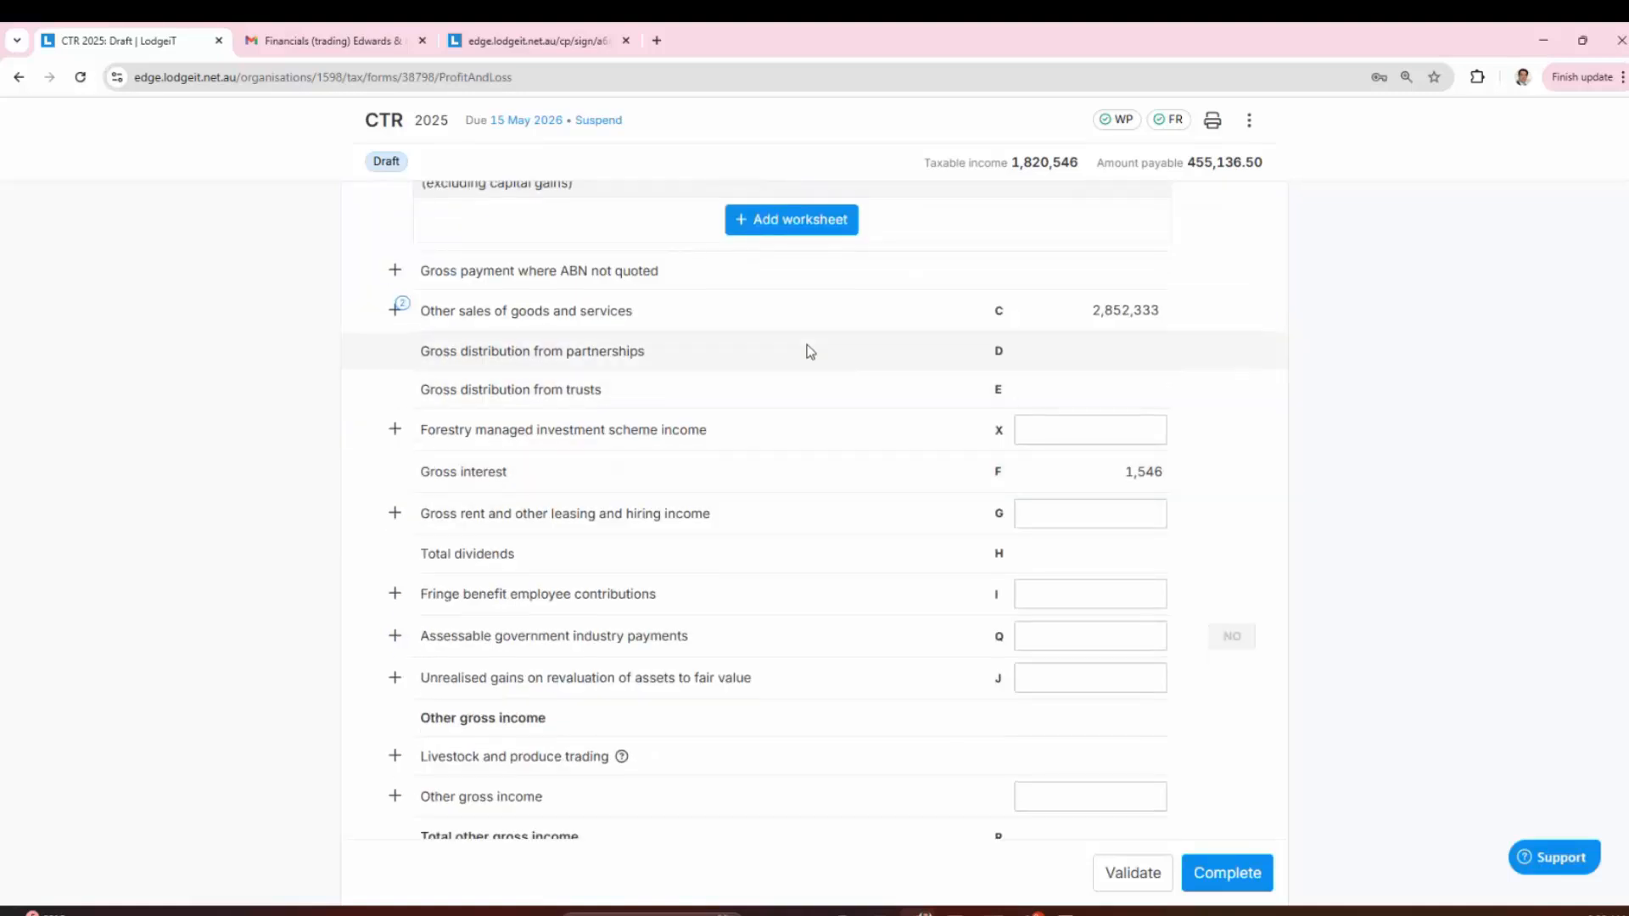
pyautogui.click(528, 331)
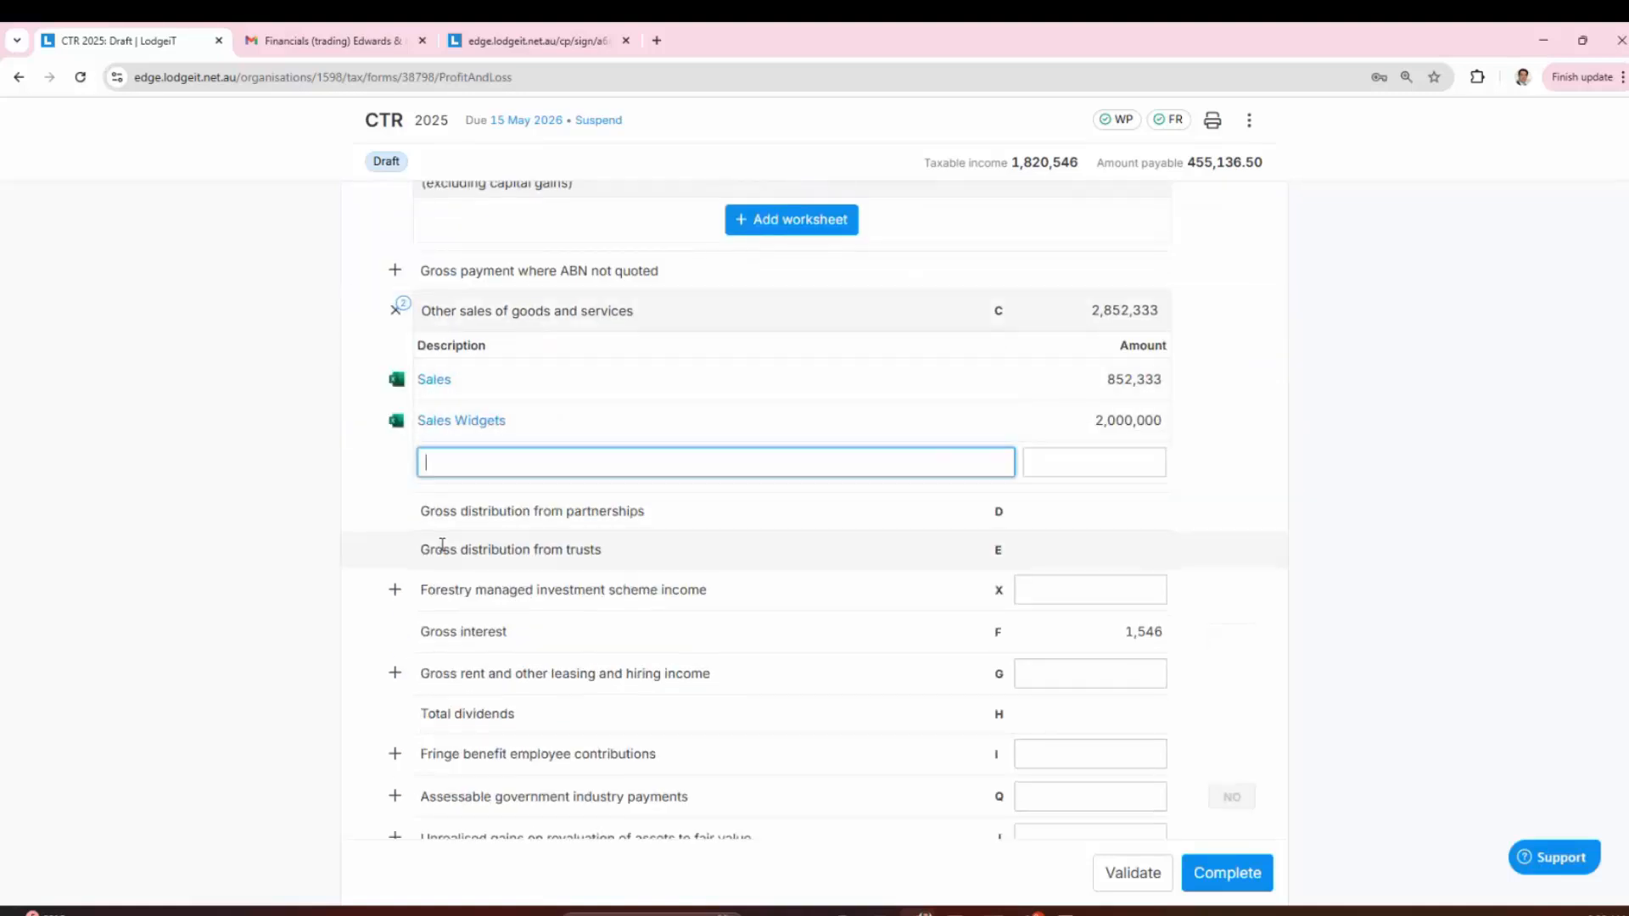
pyautogui.scroll(-2, 436, 545)
pyautogui.scroll(-3, 411, 538)
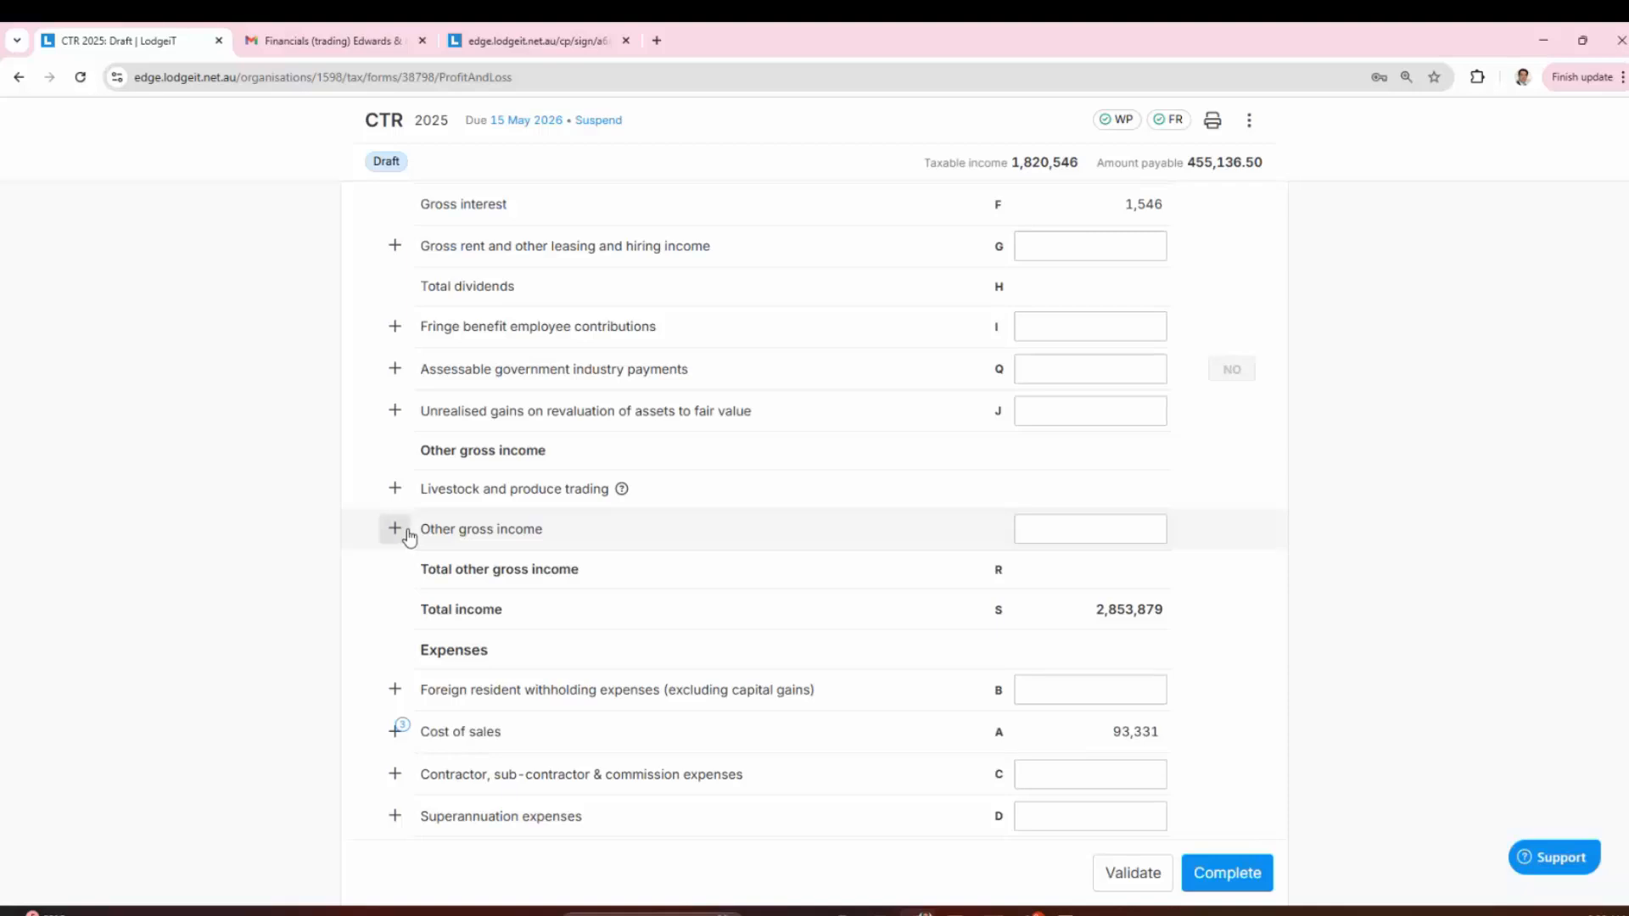
pyautogui.scroll(-3, 410, 537)
pyautogui.click(458, 481)
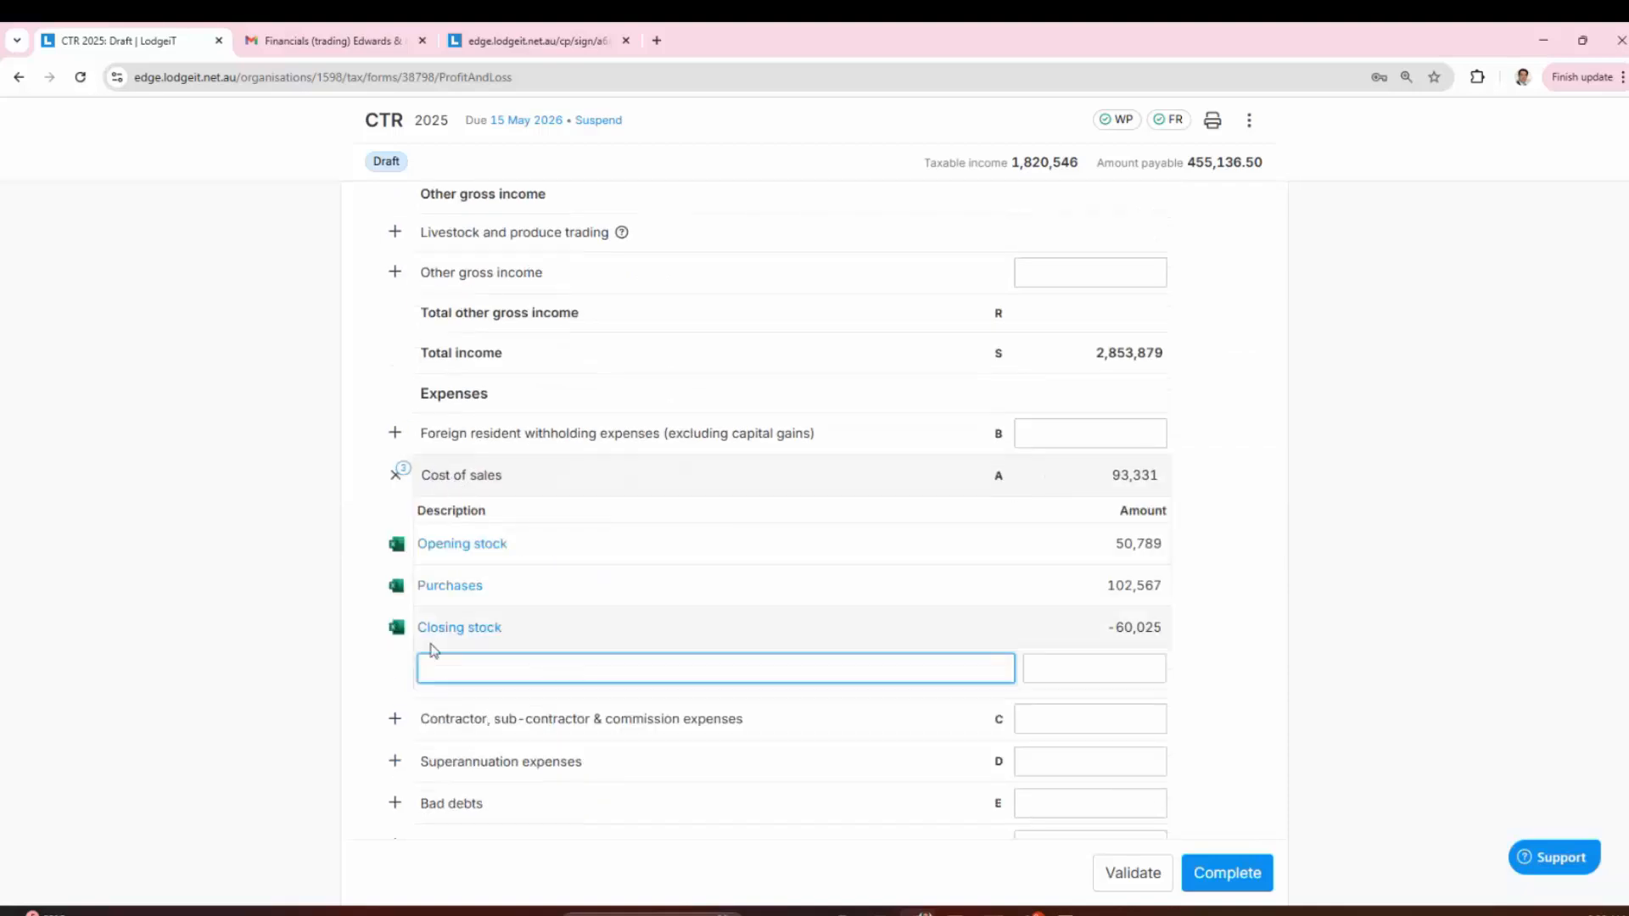
pyautogui.scroll(-7, 441, 602)
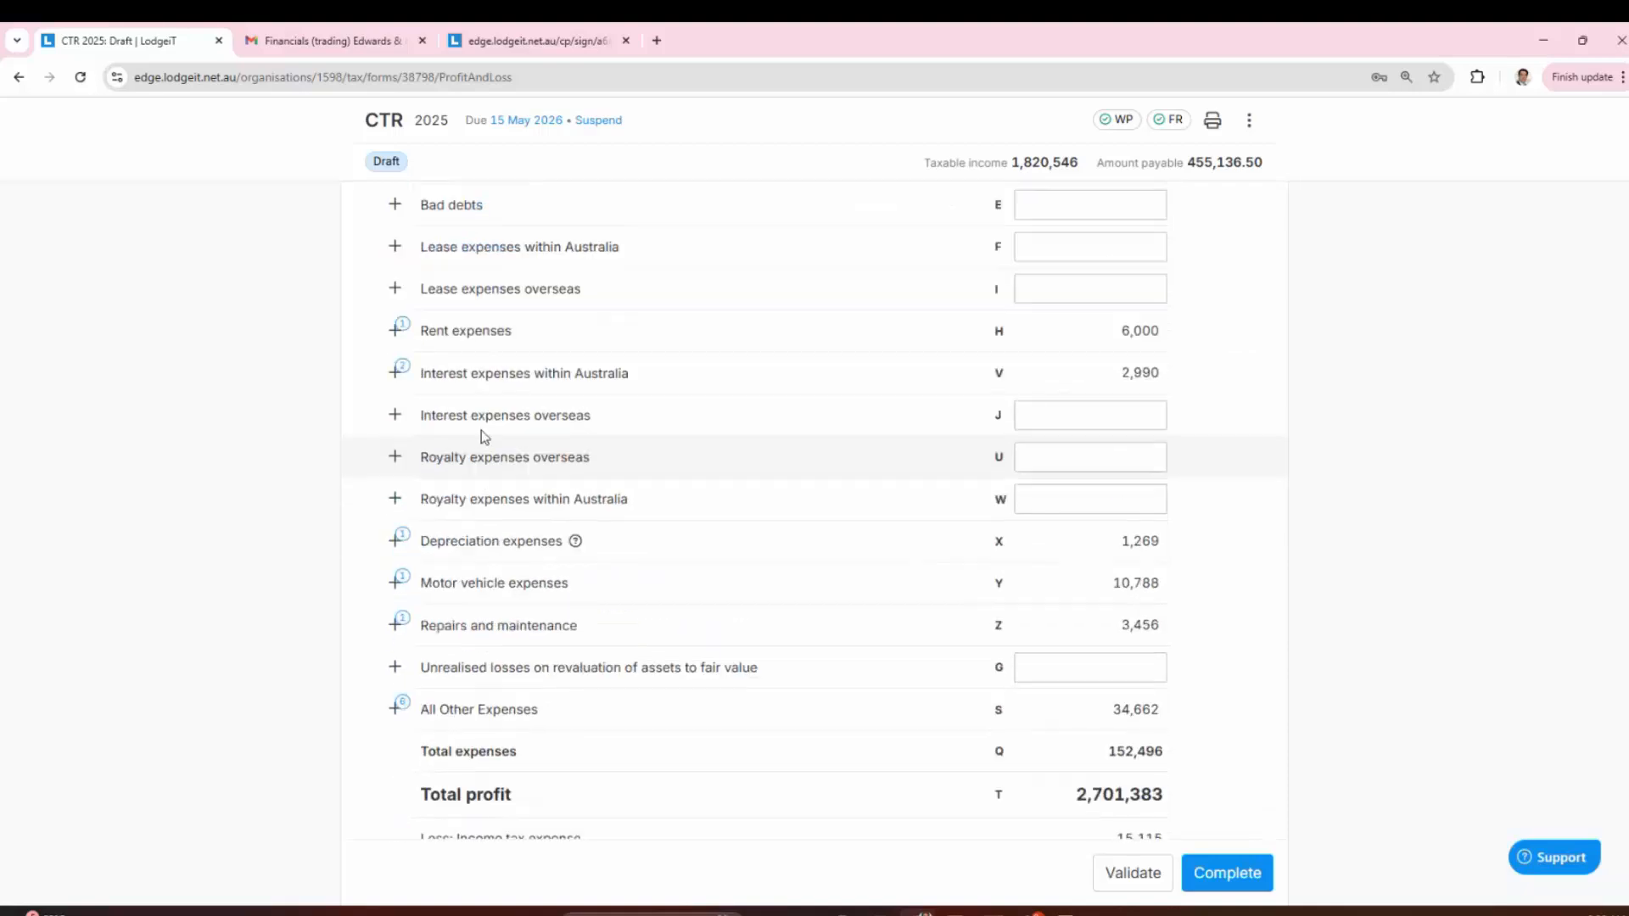
pyautogui.click(472, 587)
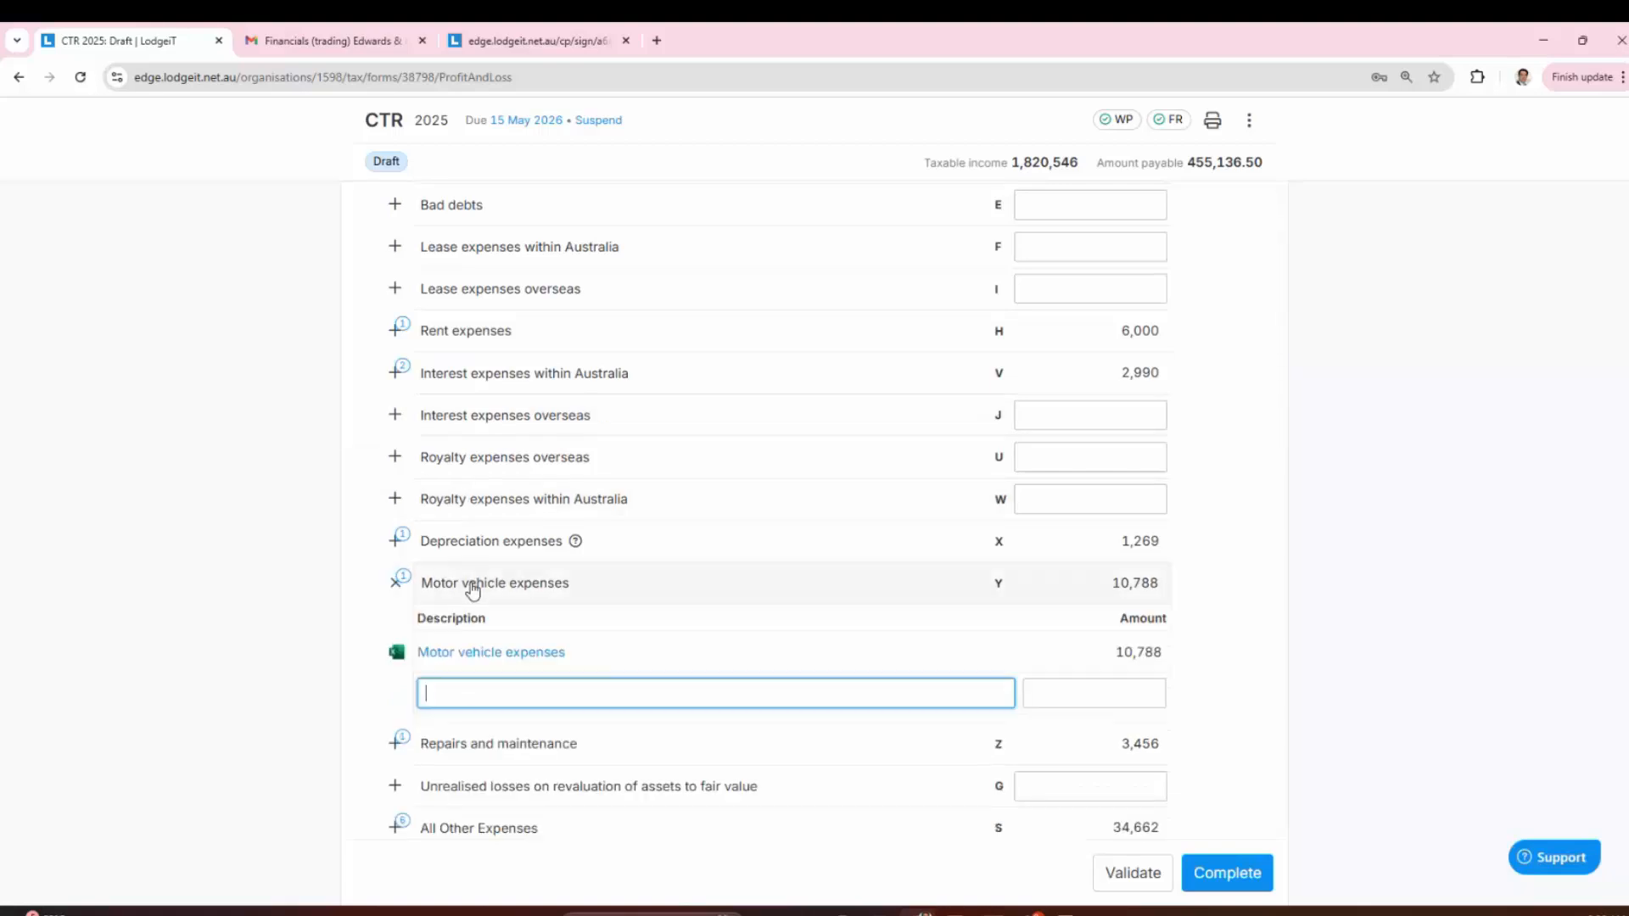
pyautogui.scroll(-2, 472, 587)
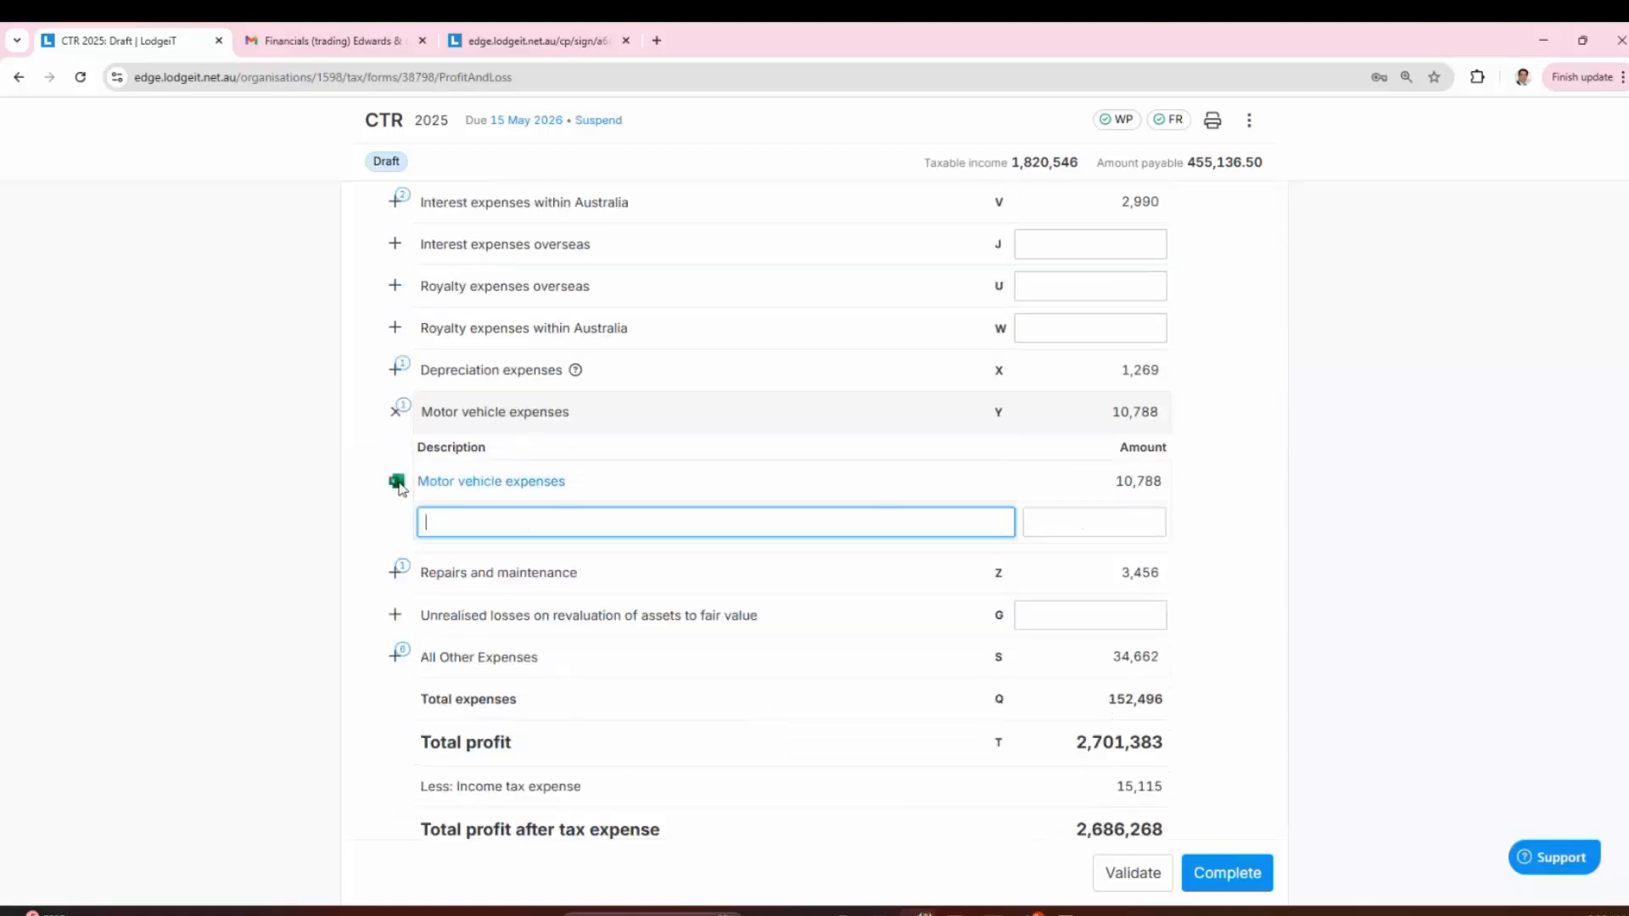
# Step: Review the Profit & Loss calculation, expanding the breakdown of All Other Expenses
pyautogui.click(582, 670)
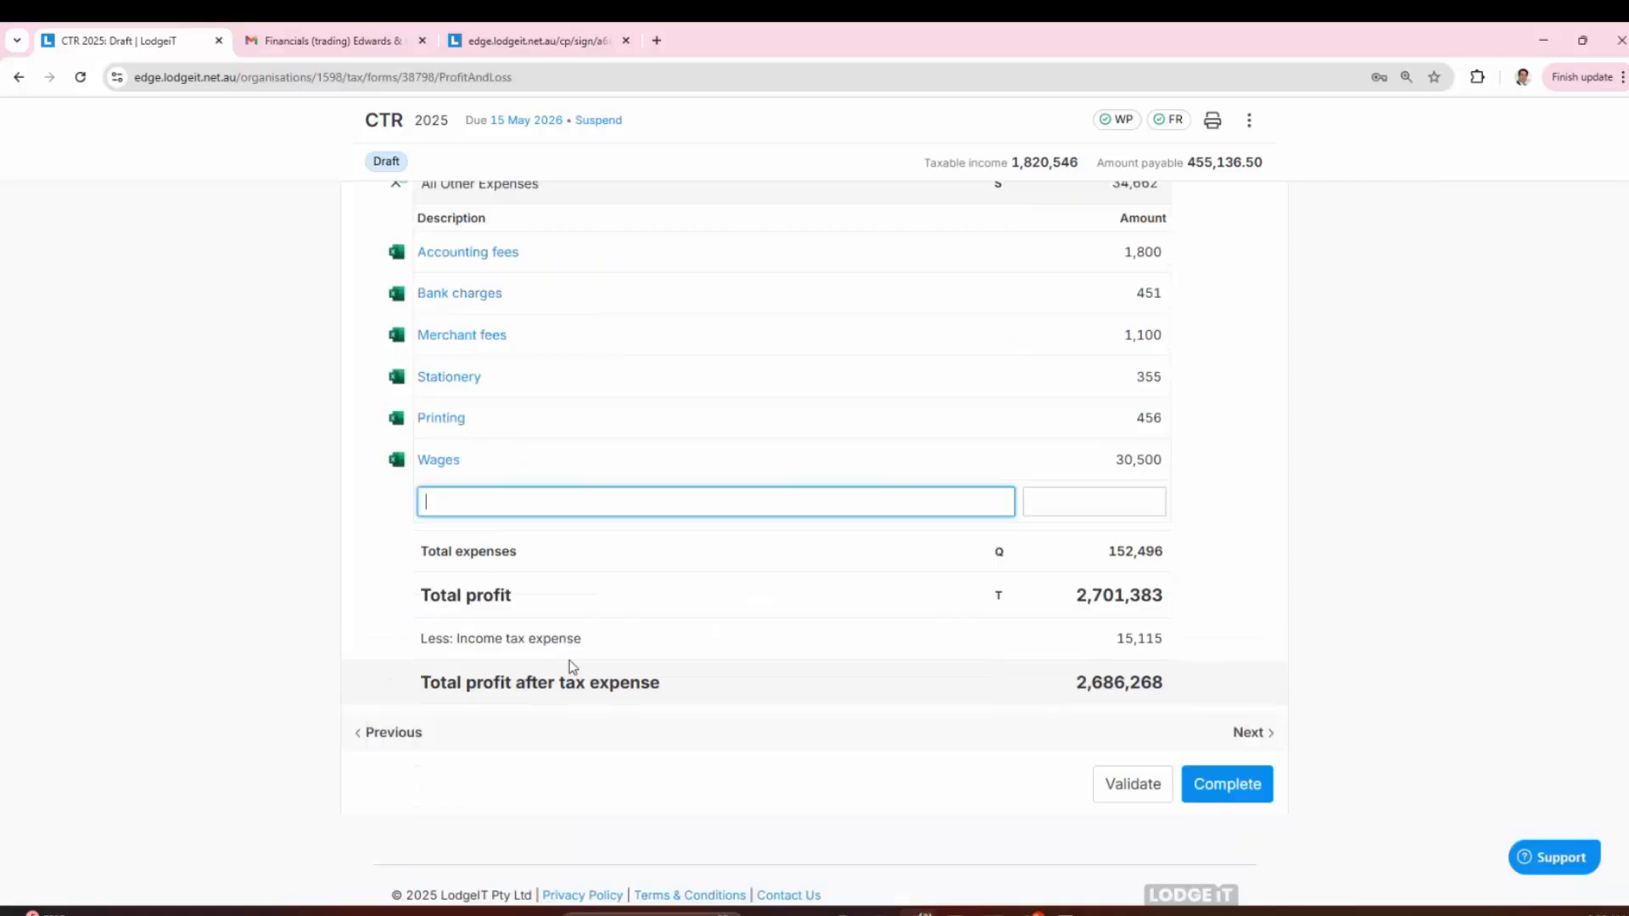
pyautogui.scroll(3, 482, 353)
pyautogui.scroll(-3, 484, 365)
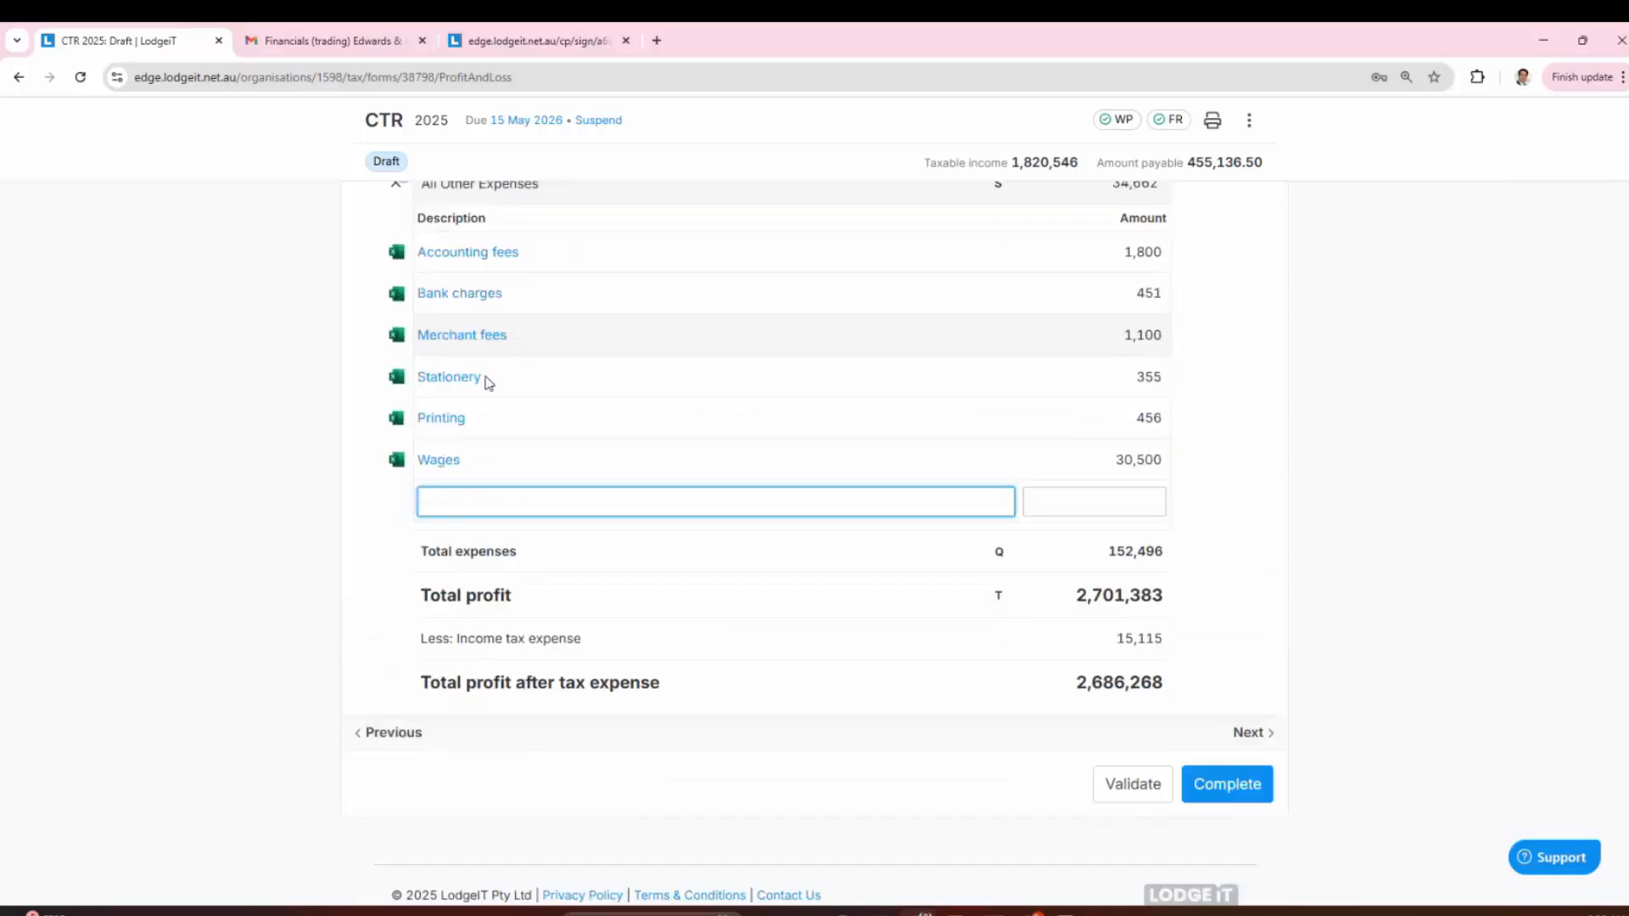
pyautogui.scroll(15, 826, 549)
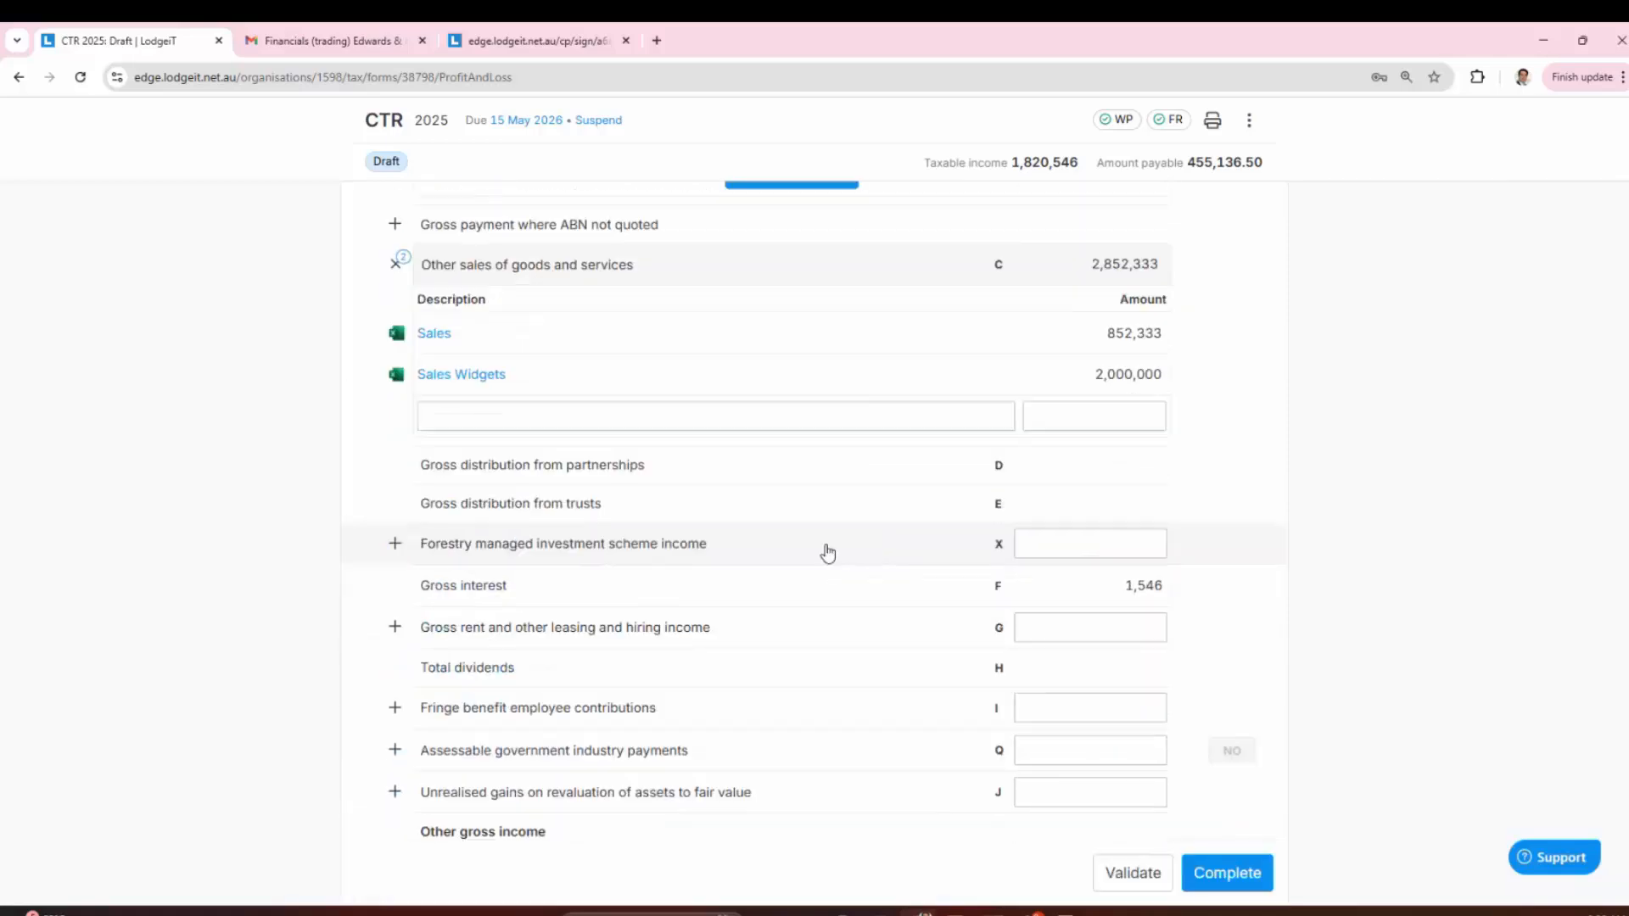
pyautogui.scroll(5, 828, 552)
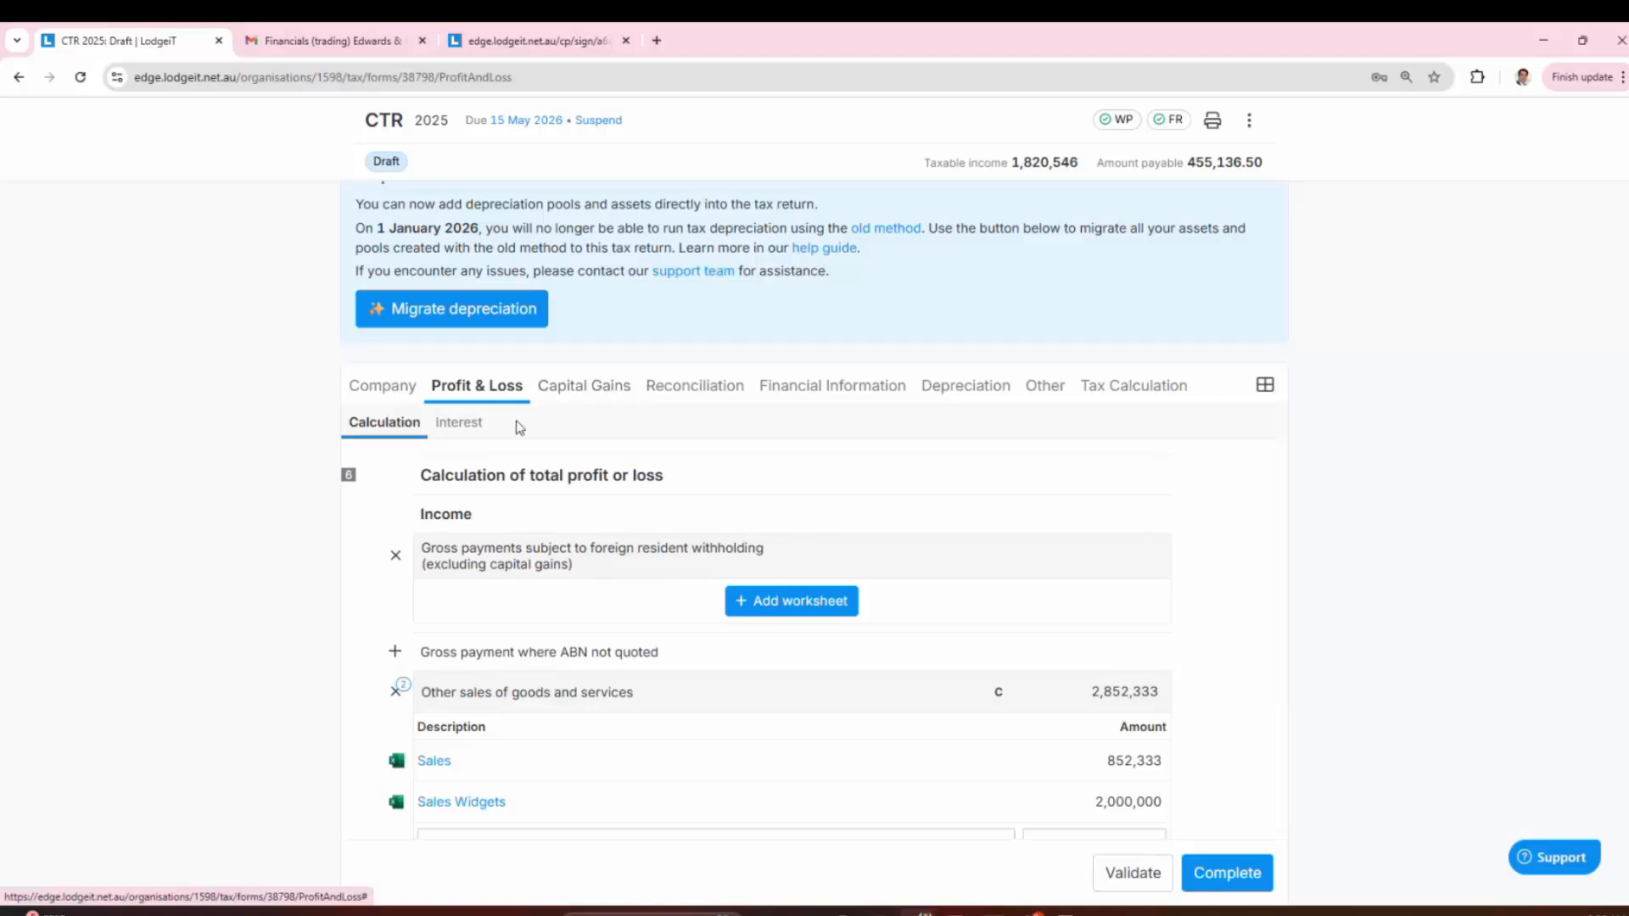
# Step: Open the tax return's Reconciliation section and expand the breakdown of Non deductible expenses
pyautogui.click(686, 412)
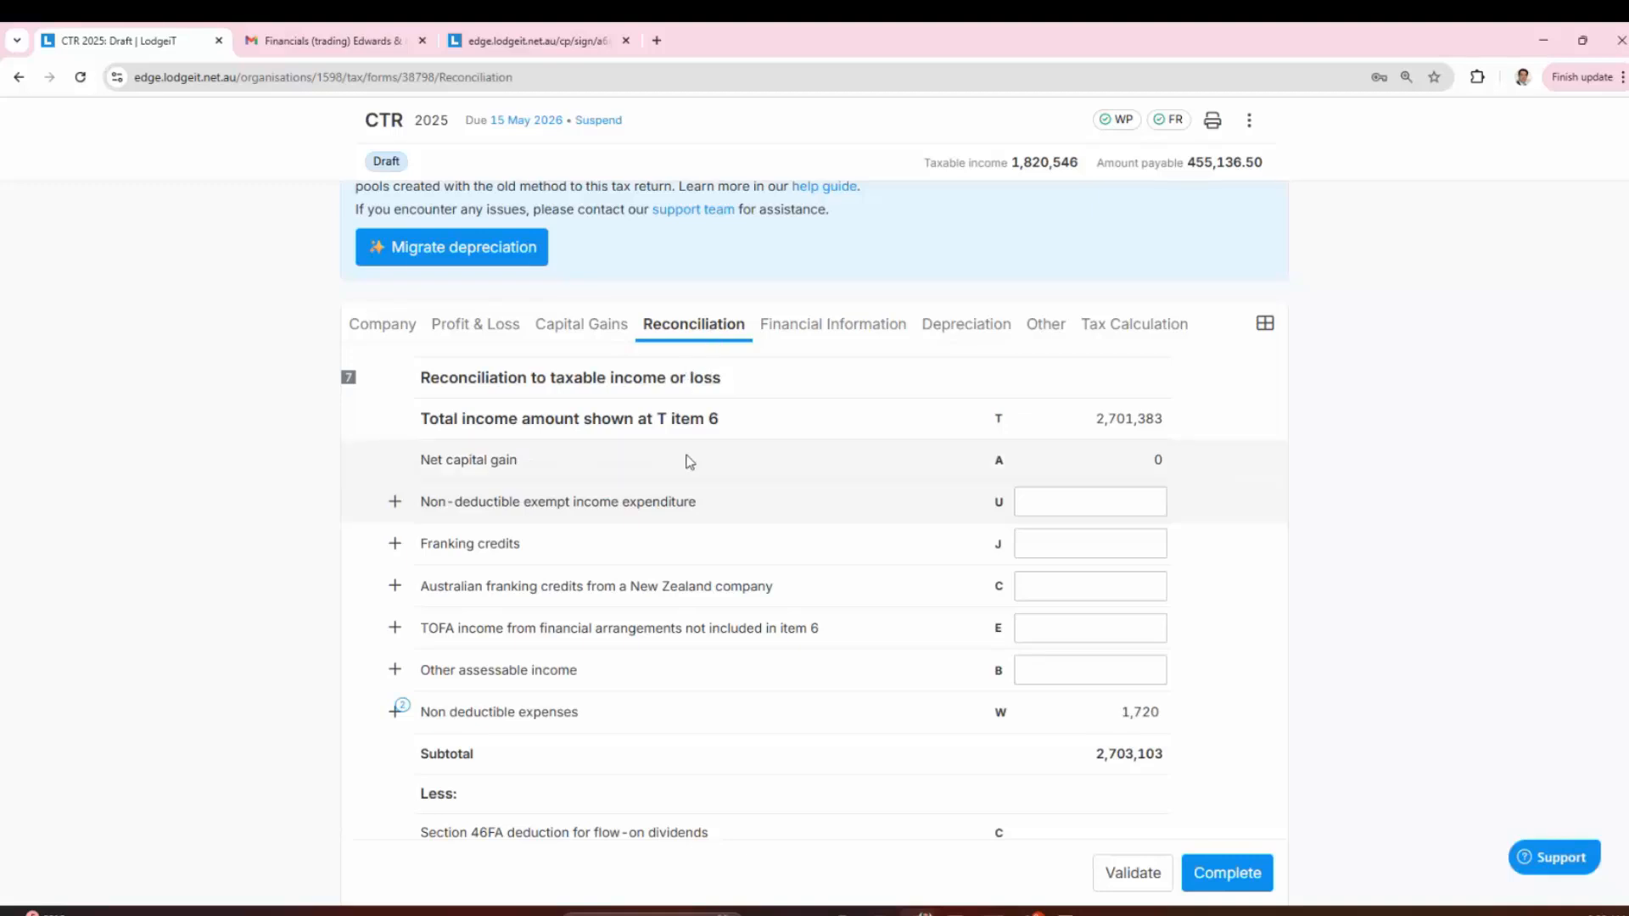
pyautogui.click(547, 717)
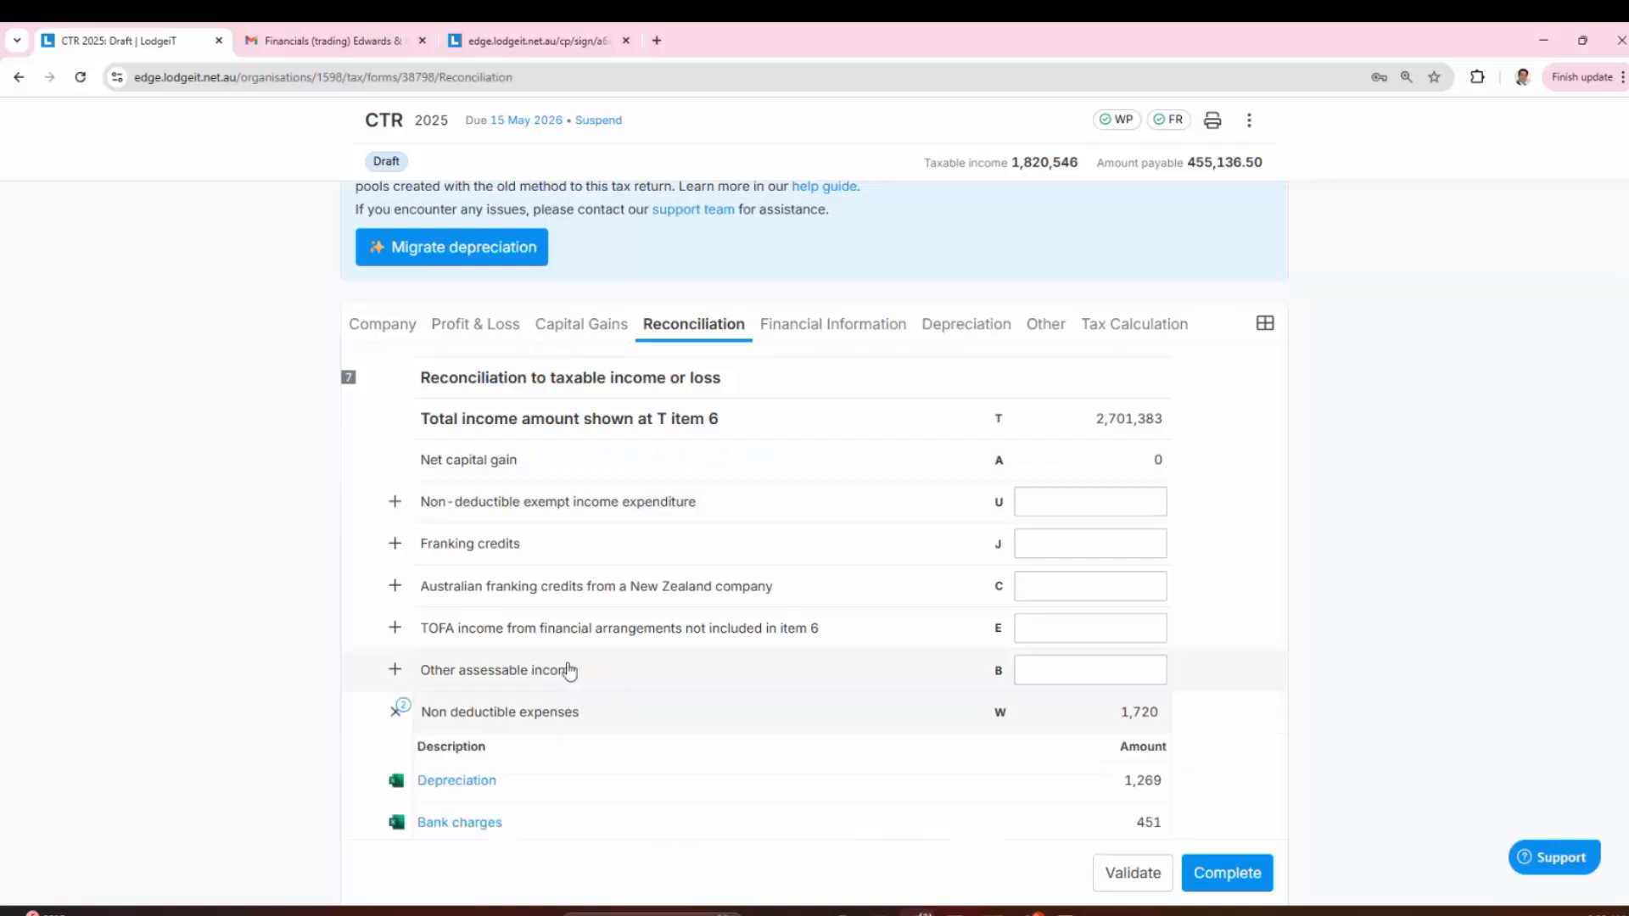
pyautogui.scroll(-3, 526, 594)
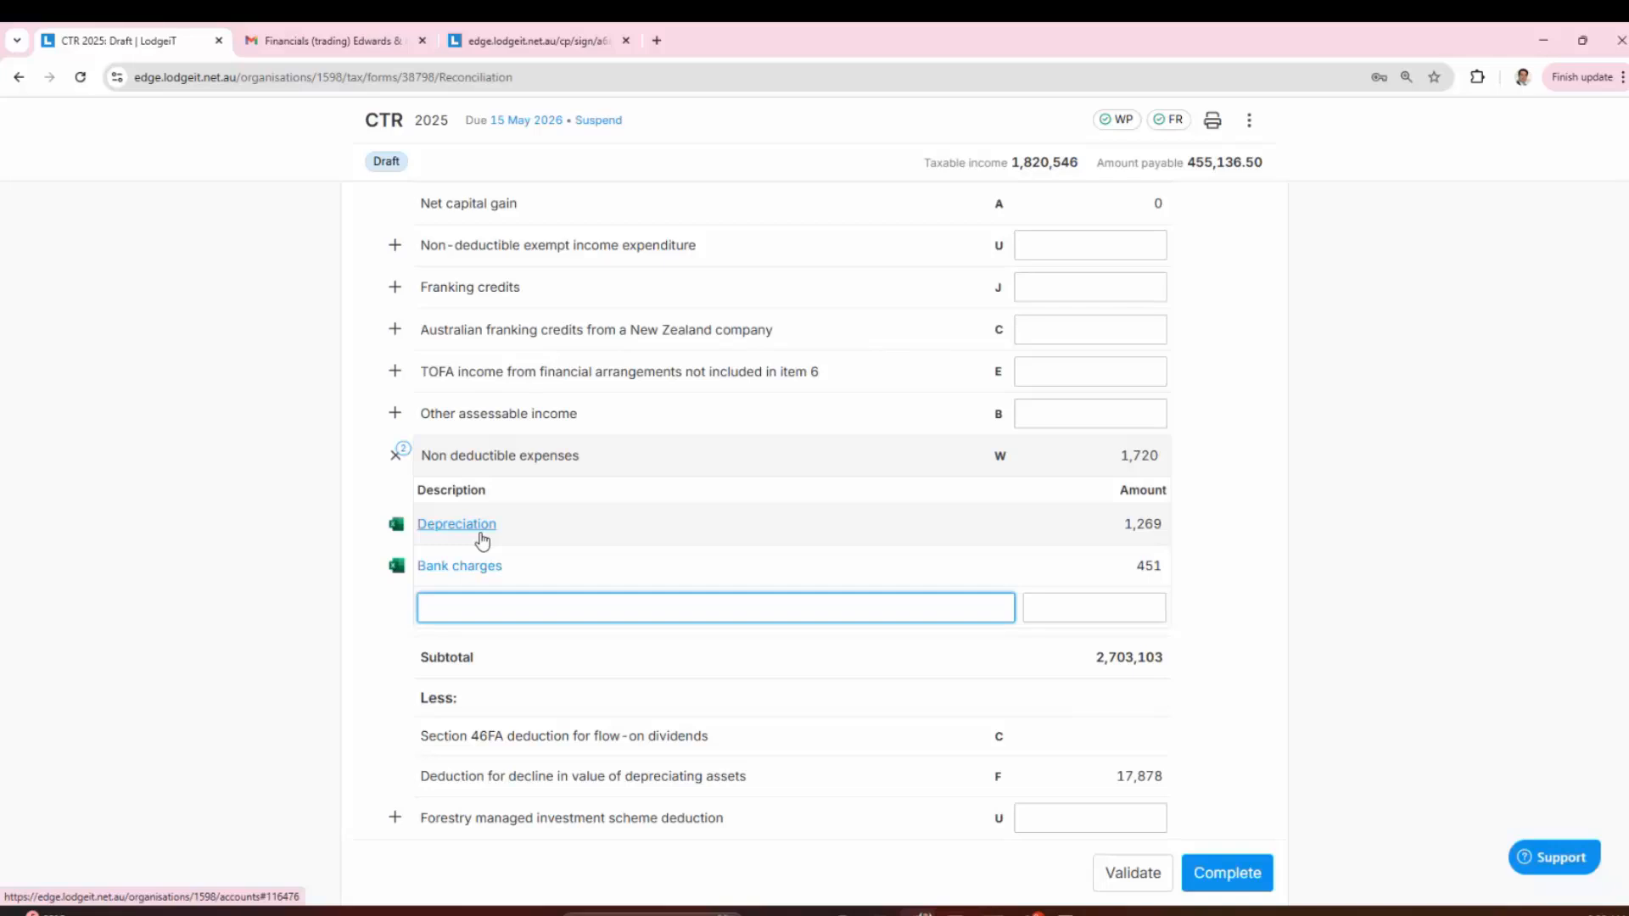
# Step: Open the Bank charges account from the breakdown in a separate tab and remove its Non deductible tag
pyautogui.rightClick(459, 570)
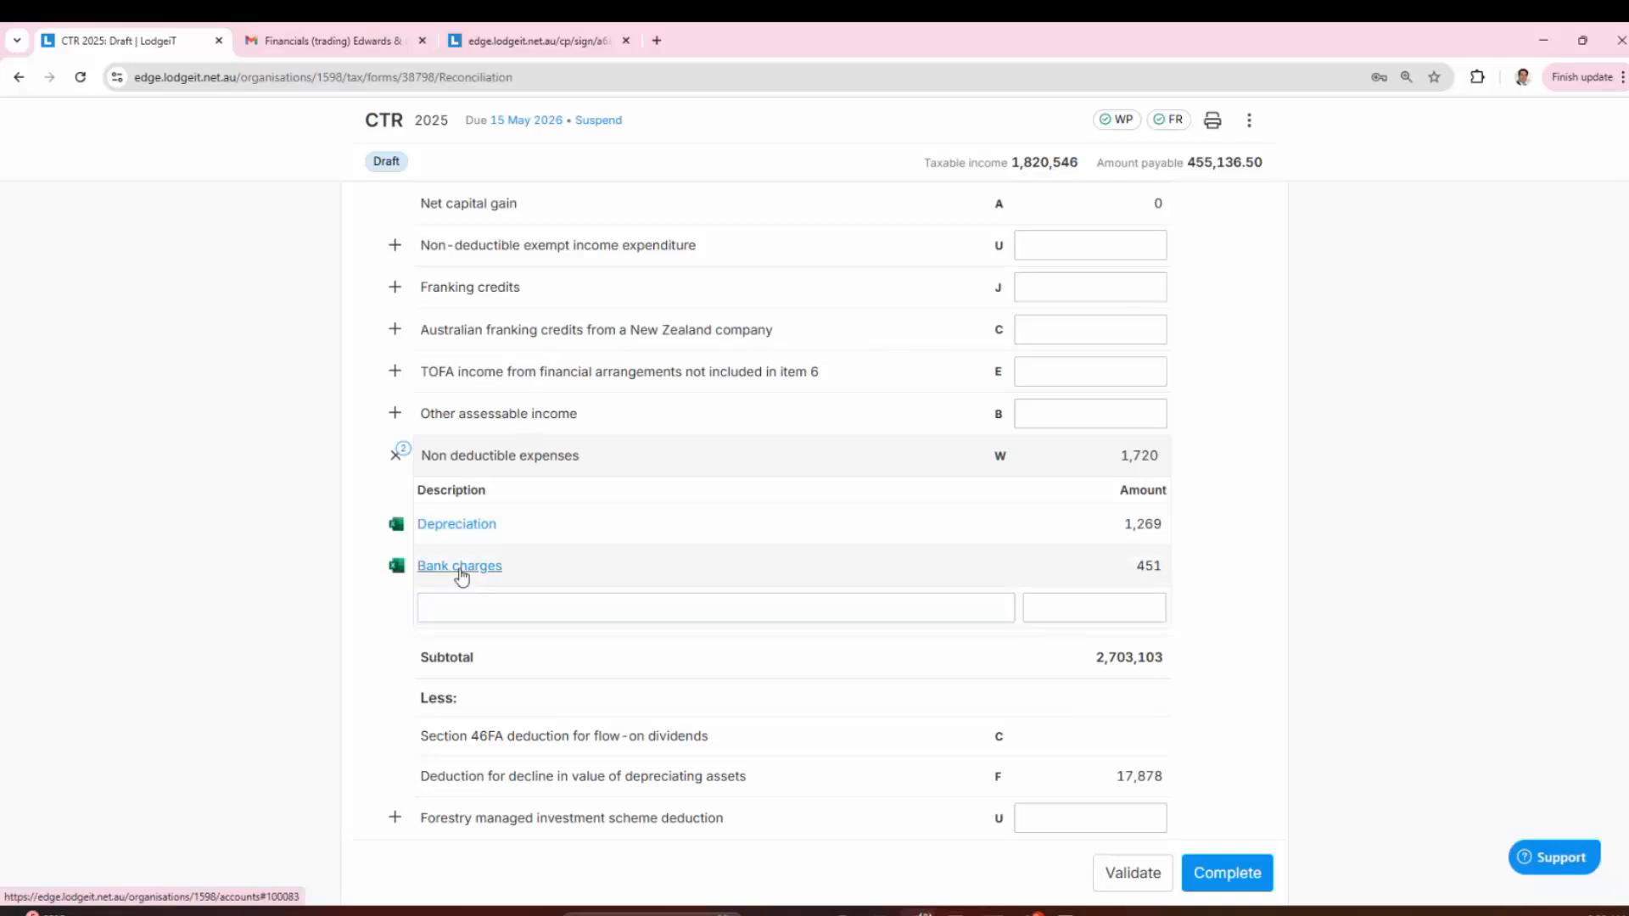
pyautogui.click(495, 592)
pyautogui.click(334, 38)
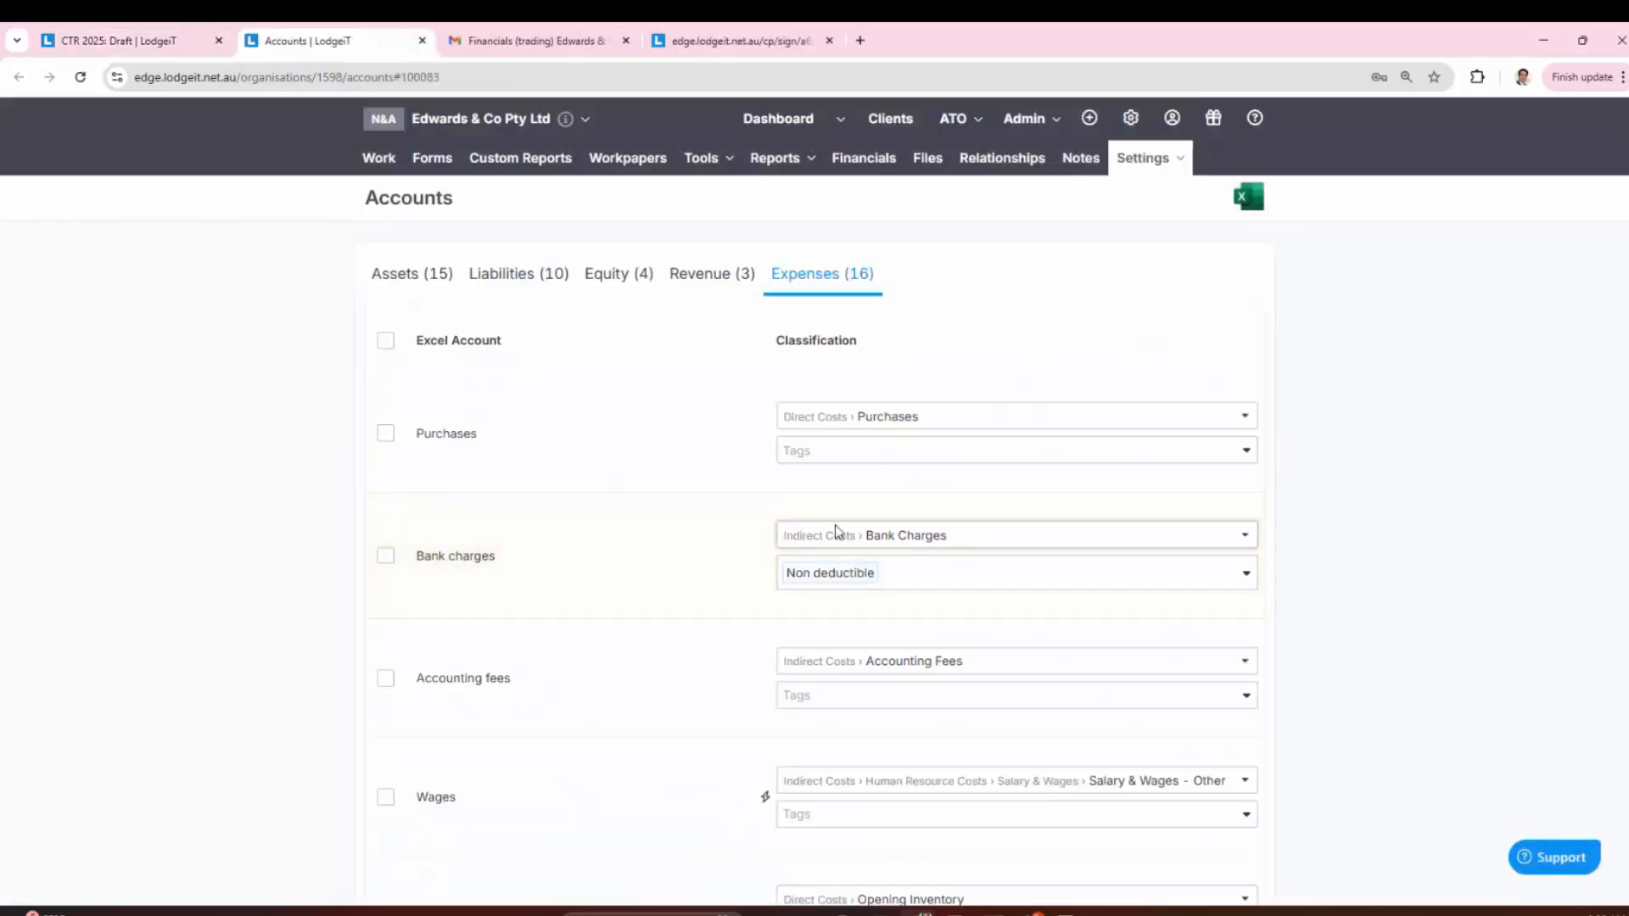
pyautogui.click(1226, 573)
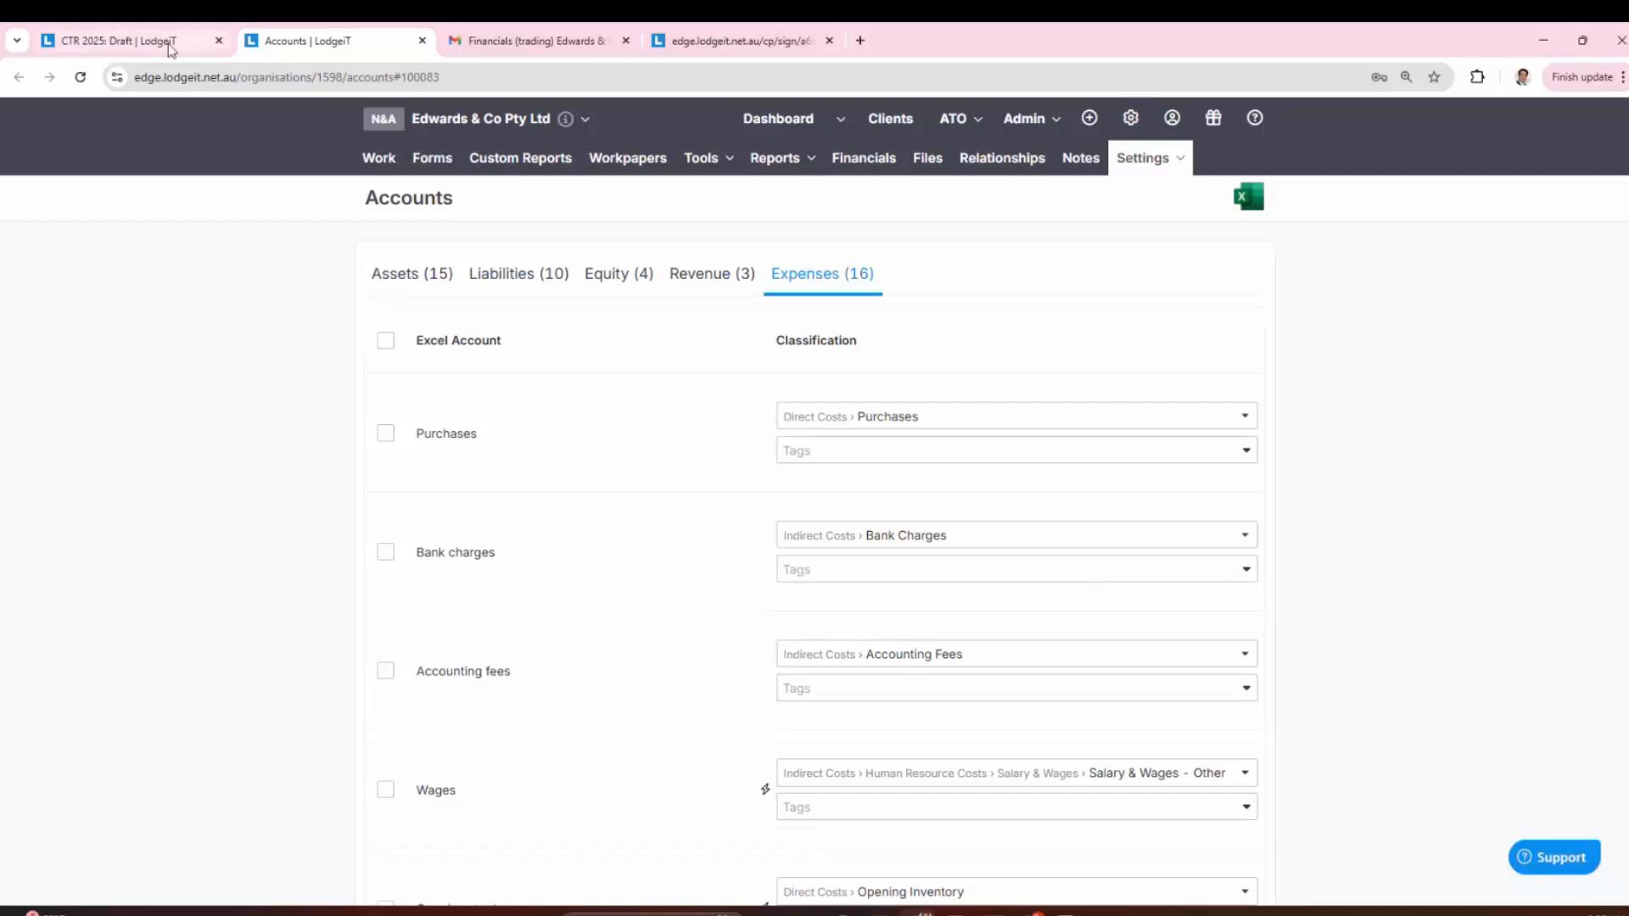
# Step: Return to the tax return, reload it and expand Non deductible expenses to check the adjustment
pyautogui.click(118, 41)
pyautogui.rightClick(242, 386)
pyautogui.click(307, 458)
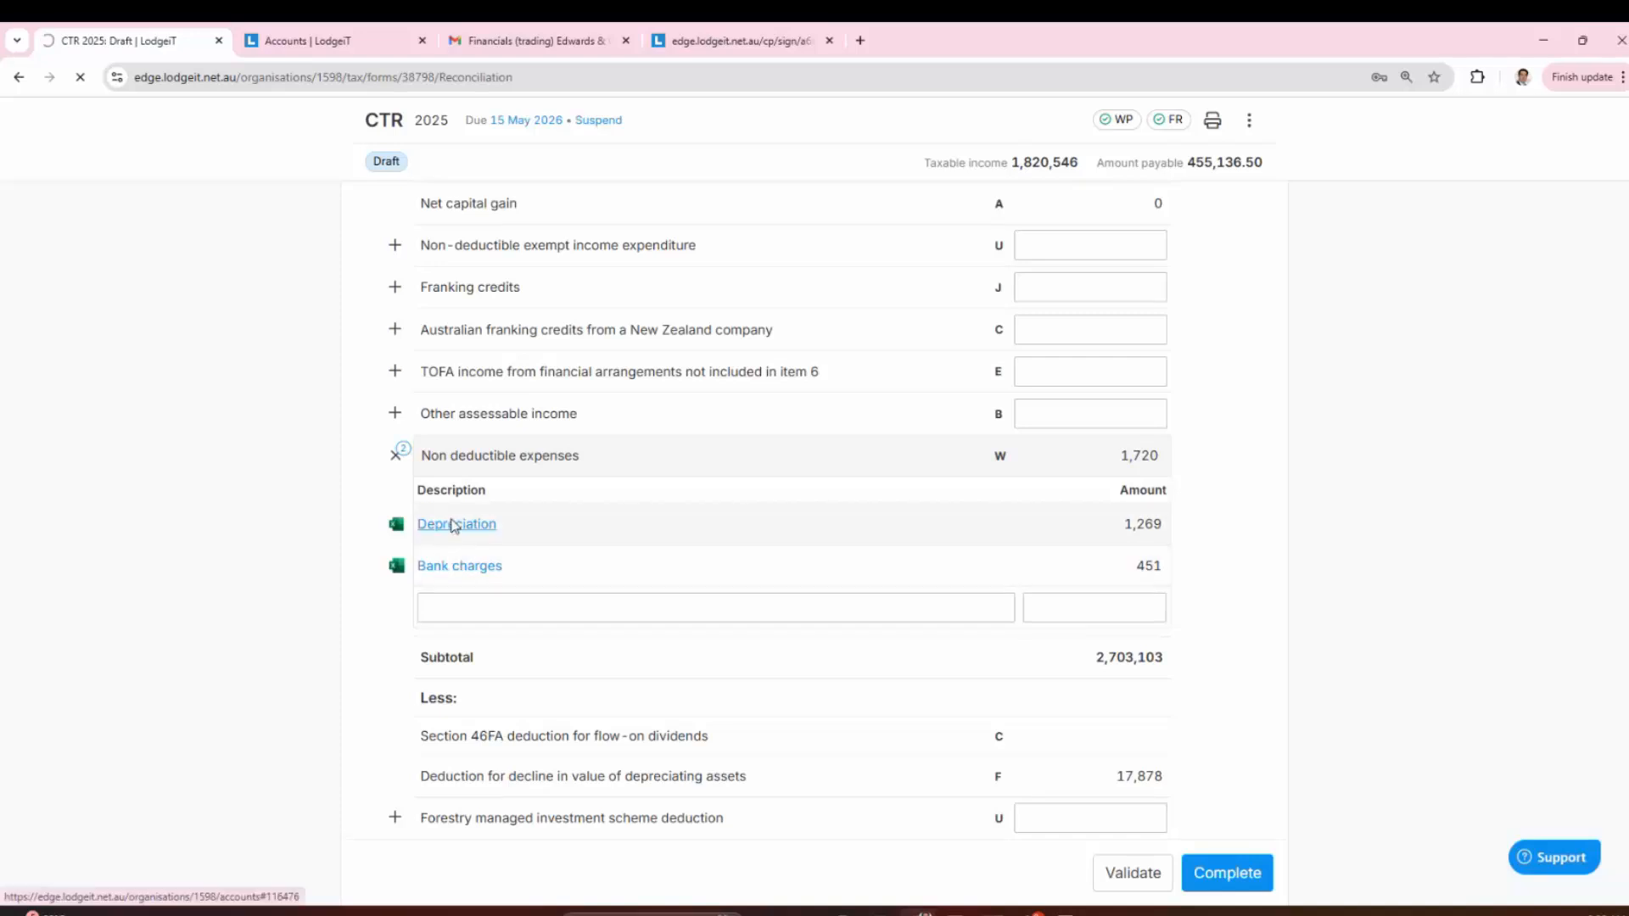
pyautogui.click(480, 465)
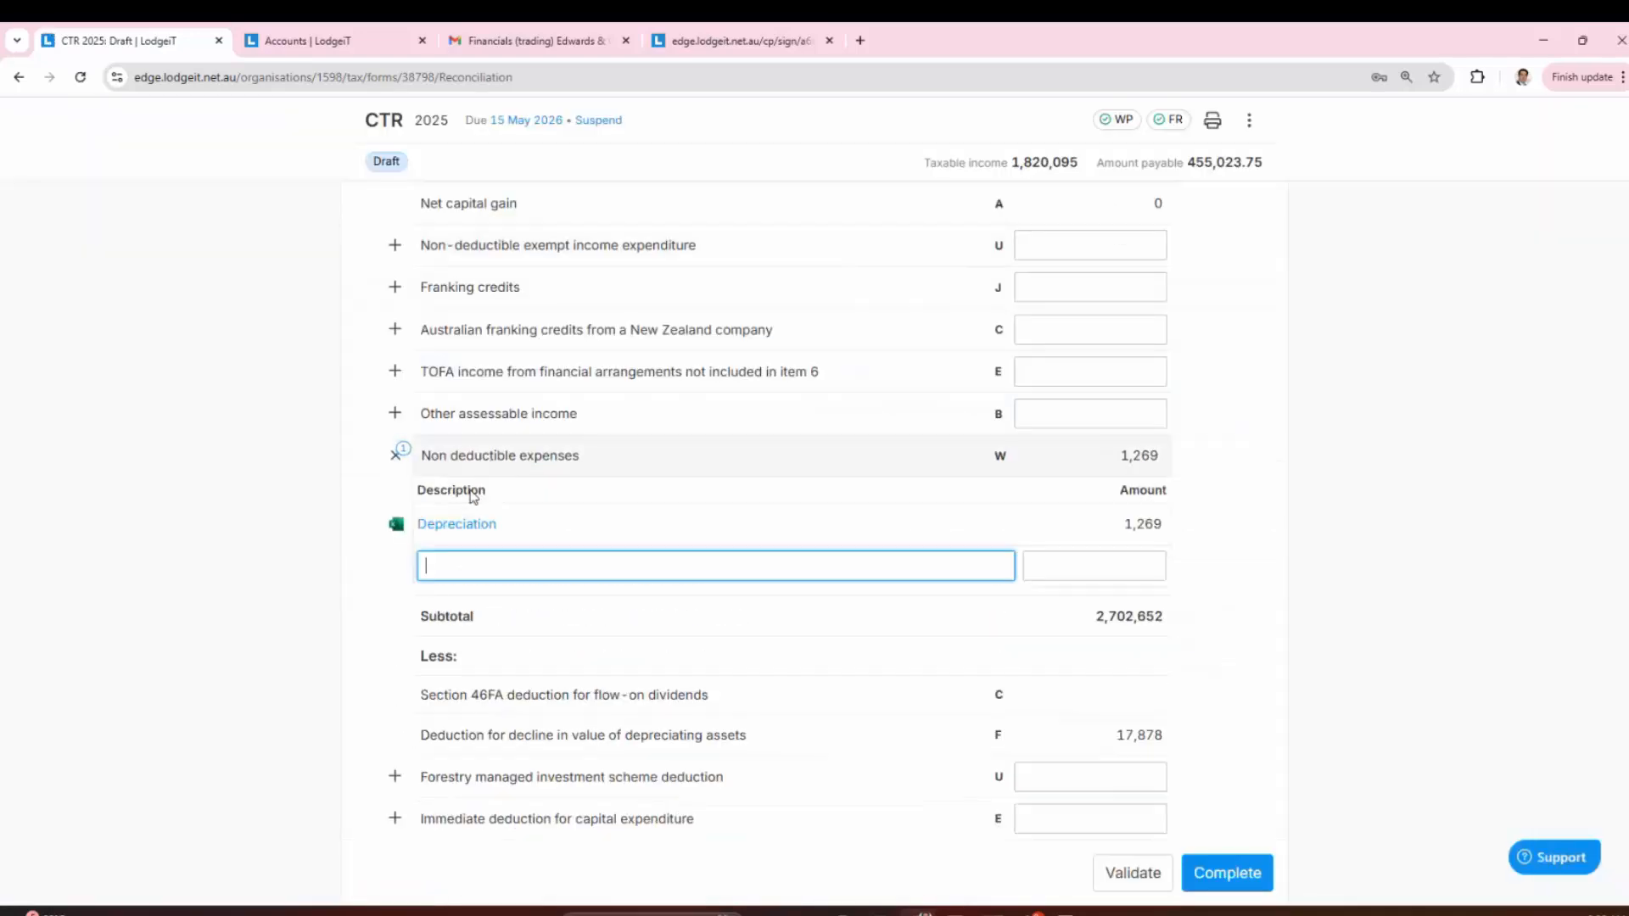
# Step: Open the Sales account listed under Other income not included in assessable income in a separate tab and remove its Non assessable tag
pyautogui.scroll(-5, 473, 509)
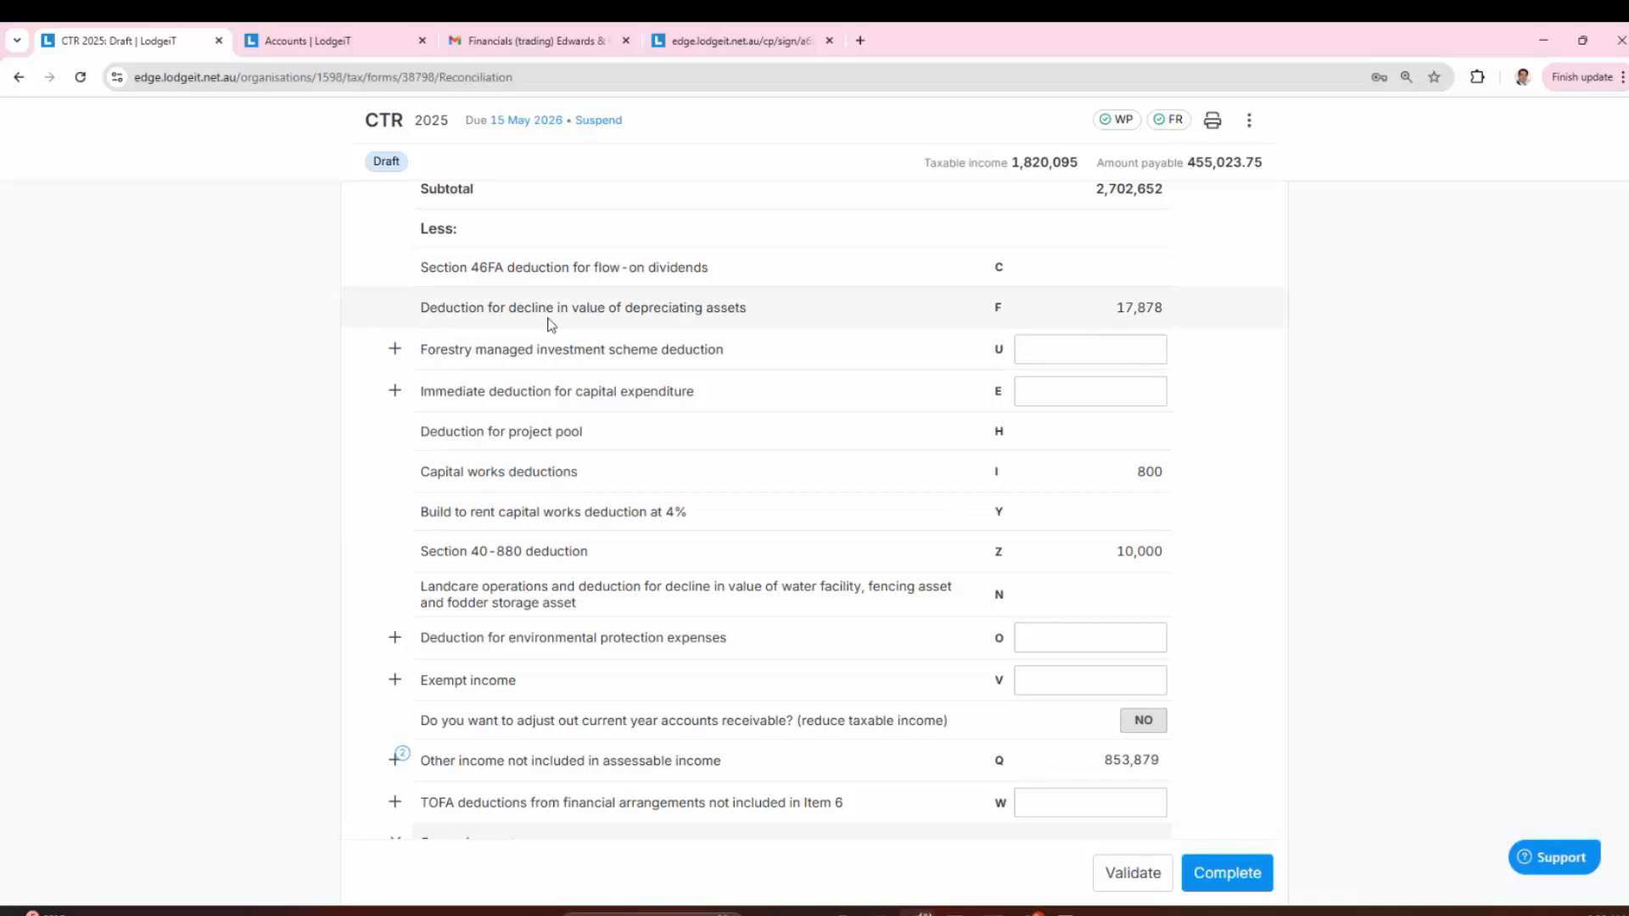
pyautogui.click(554, 757)
pyautogui.scroll(-3, 555, 468)
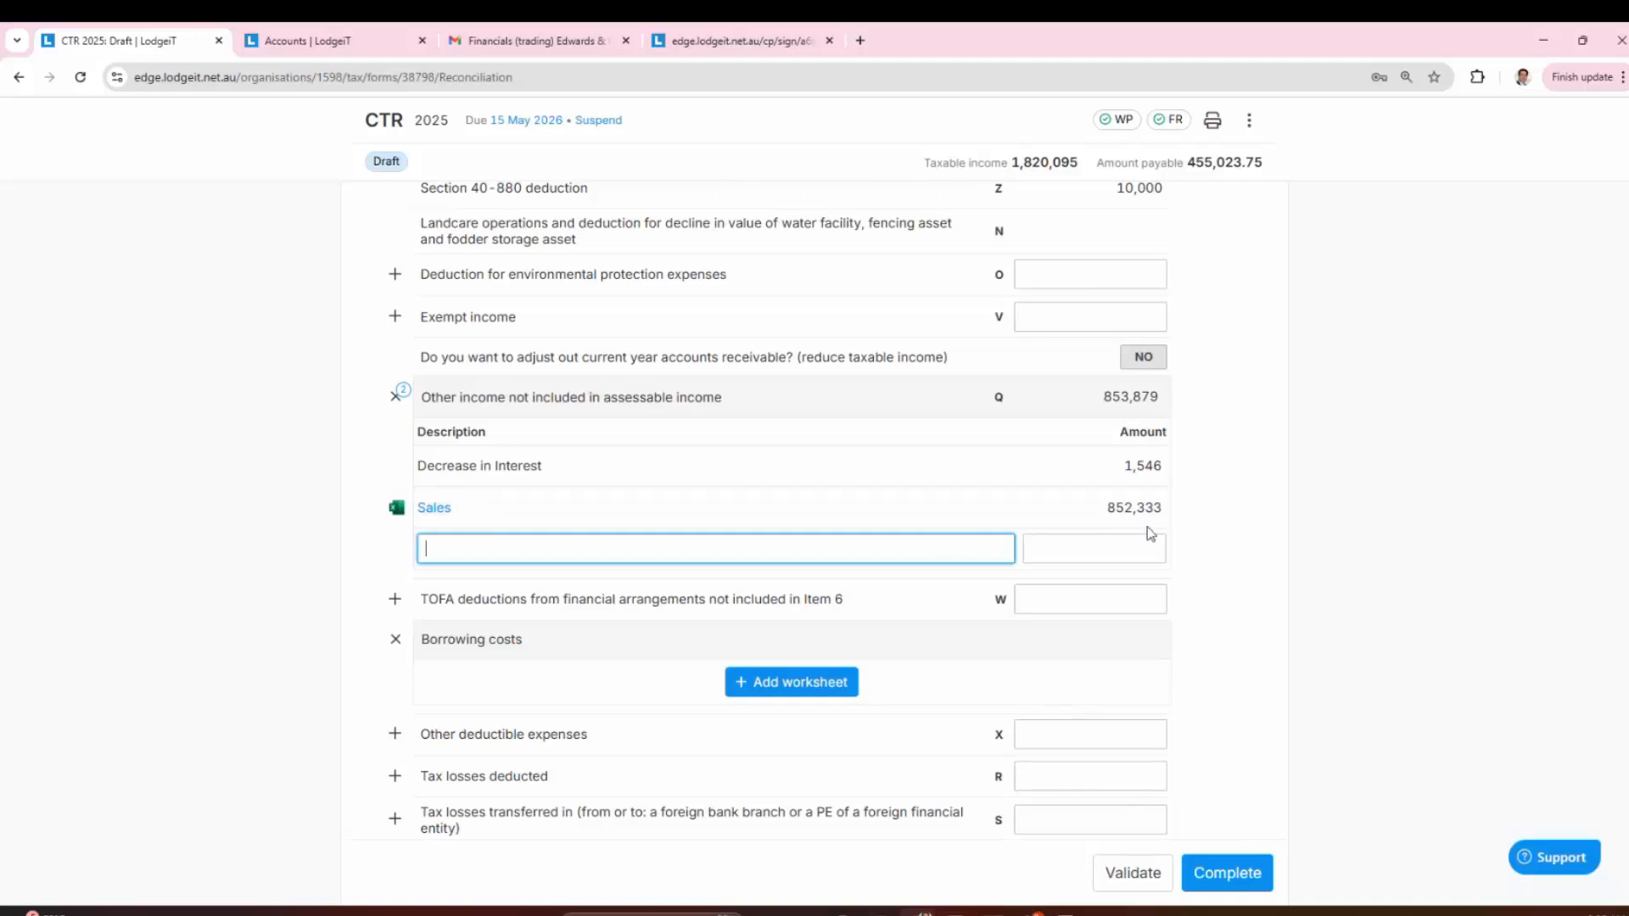
pyautogui.rightClick(431, 516)
pyautogui.click(475, 527)
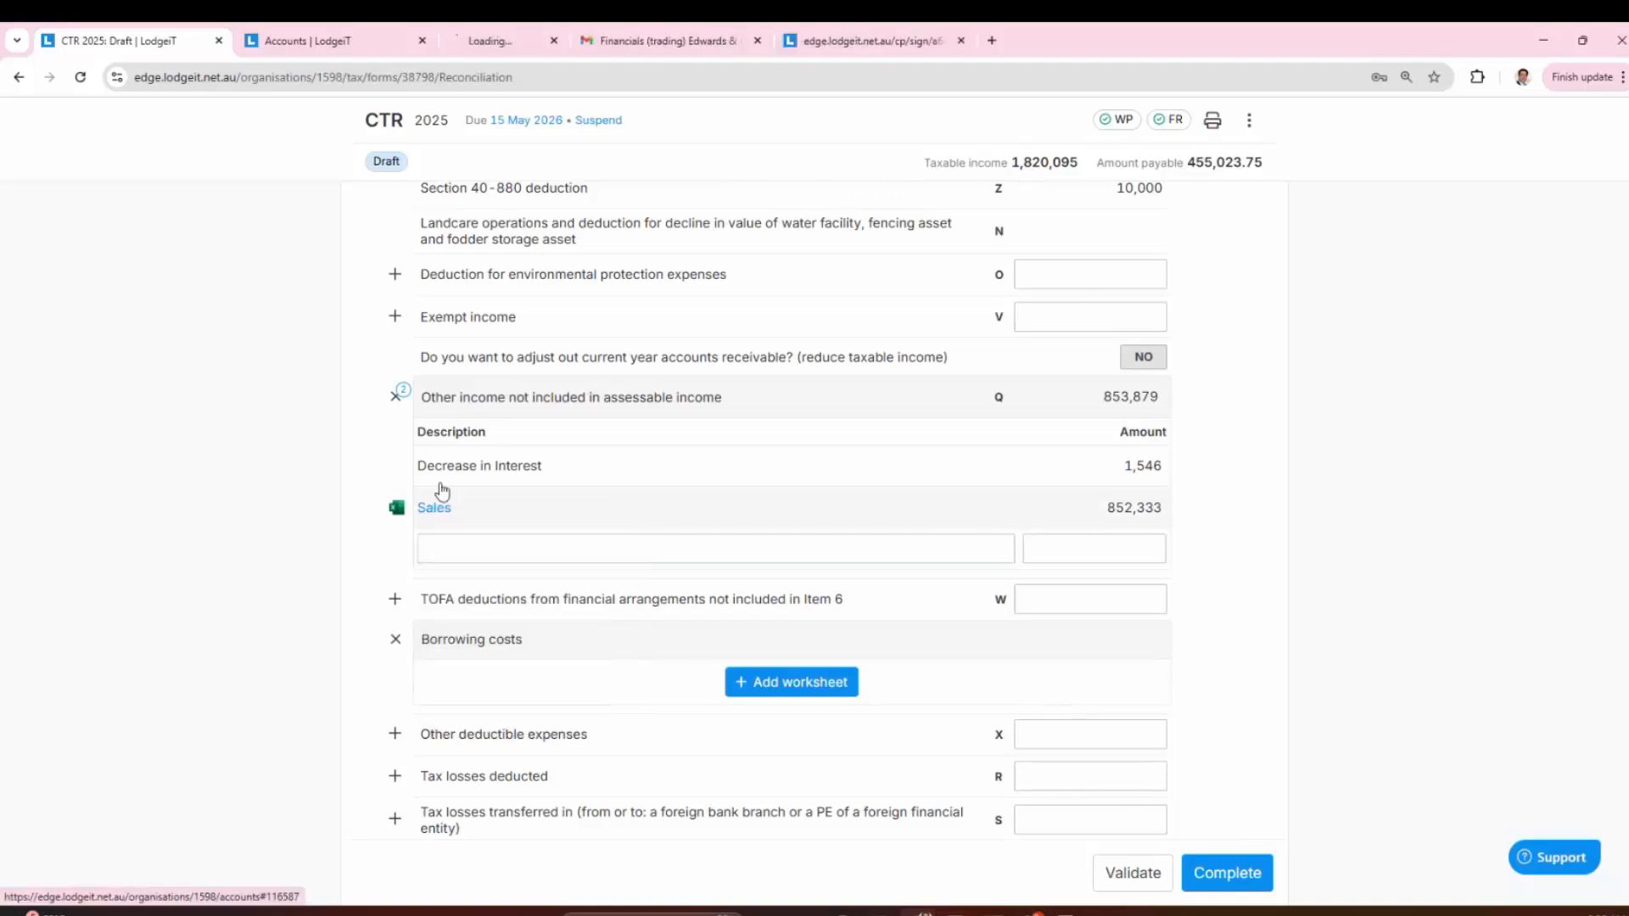
pyautogui.click(502, 44)
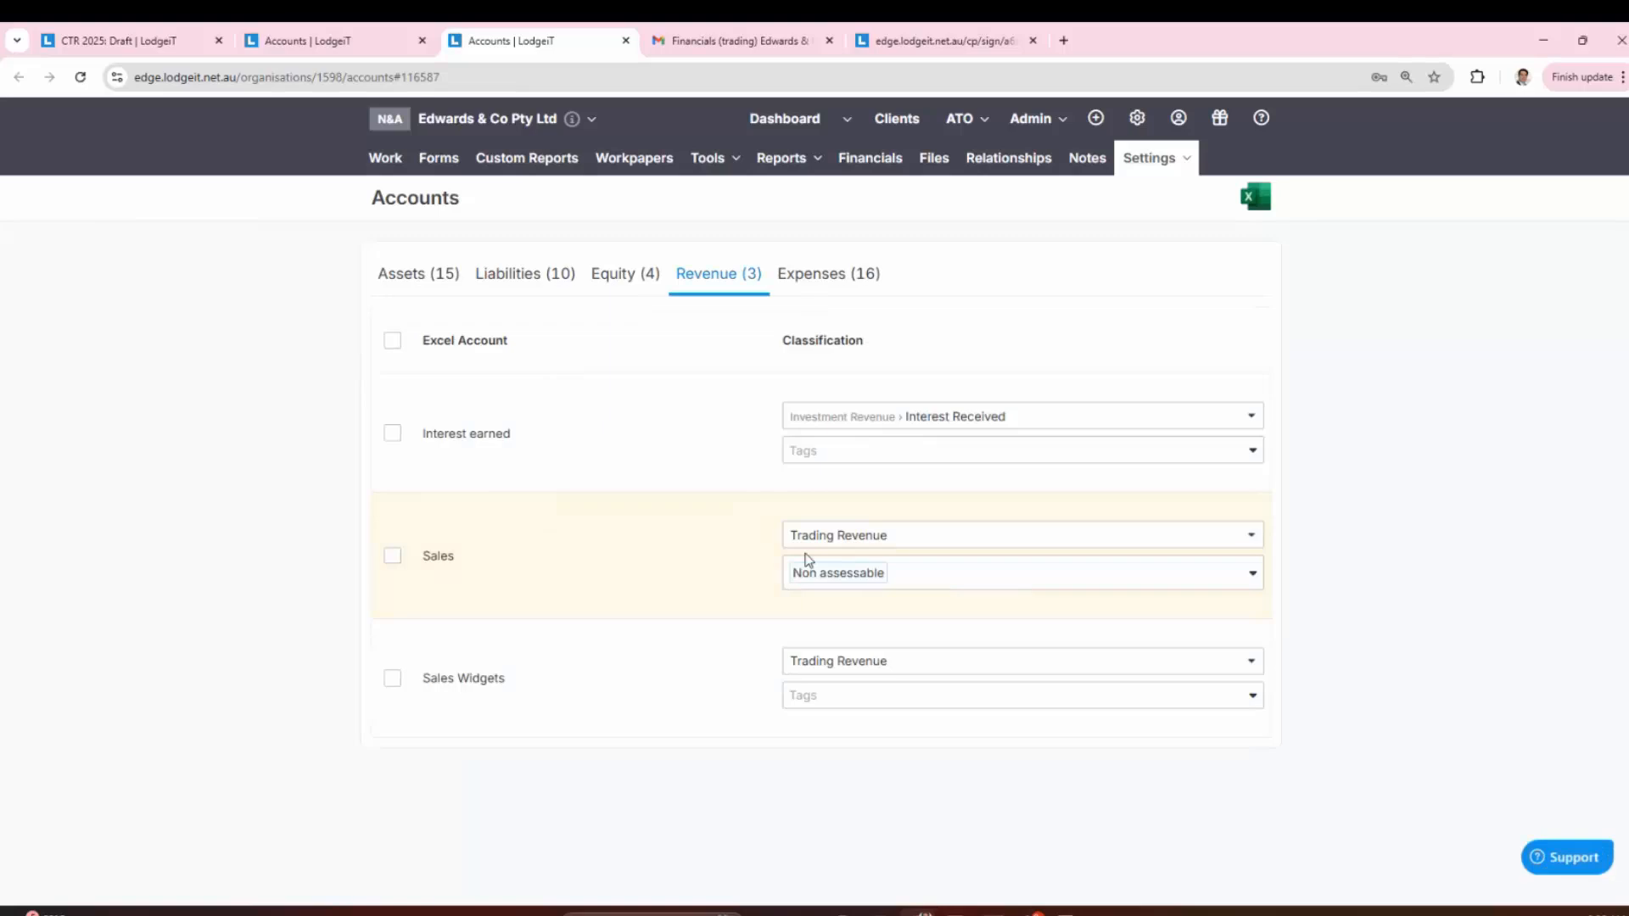
pyautogui.click(1234, 574)
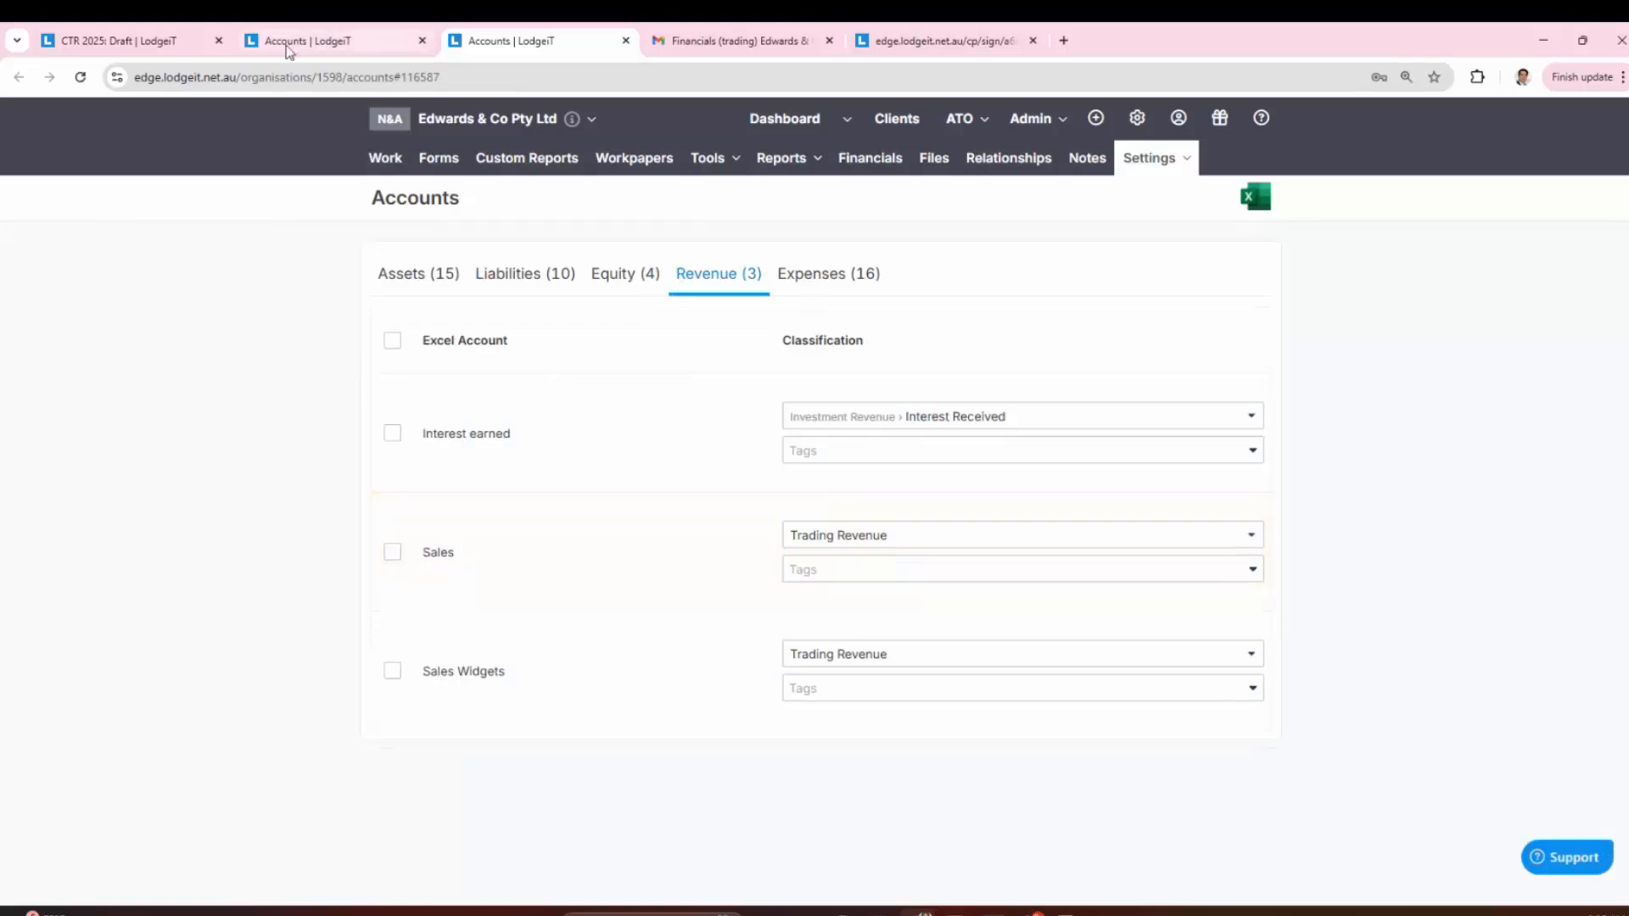
# Step: Reload the tax return and check the Decrease in Interest line under Other income not included in assessable income
pyautogui.click(149, 40)
pyautogui.rightClick(148, 269)
pyautogui.click(191, 346)
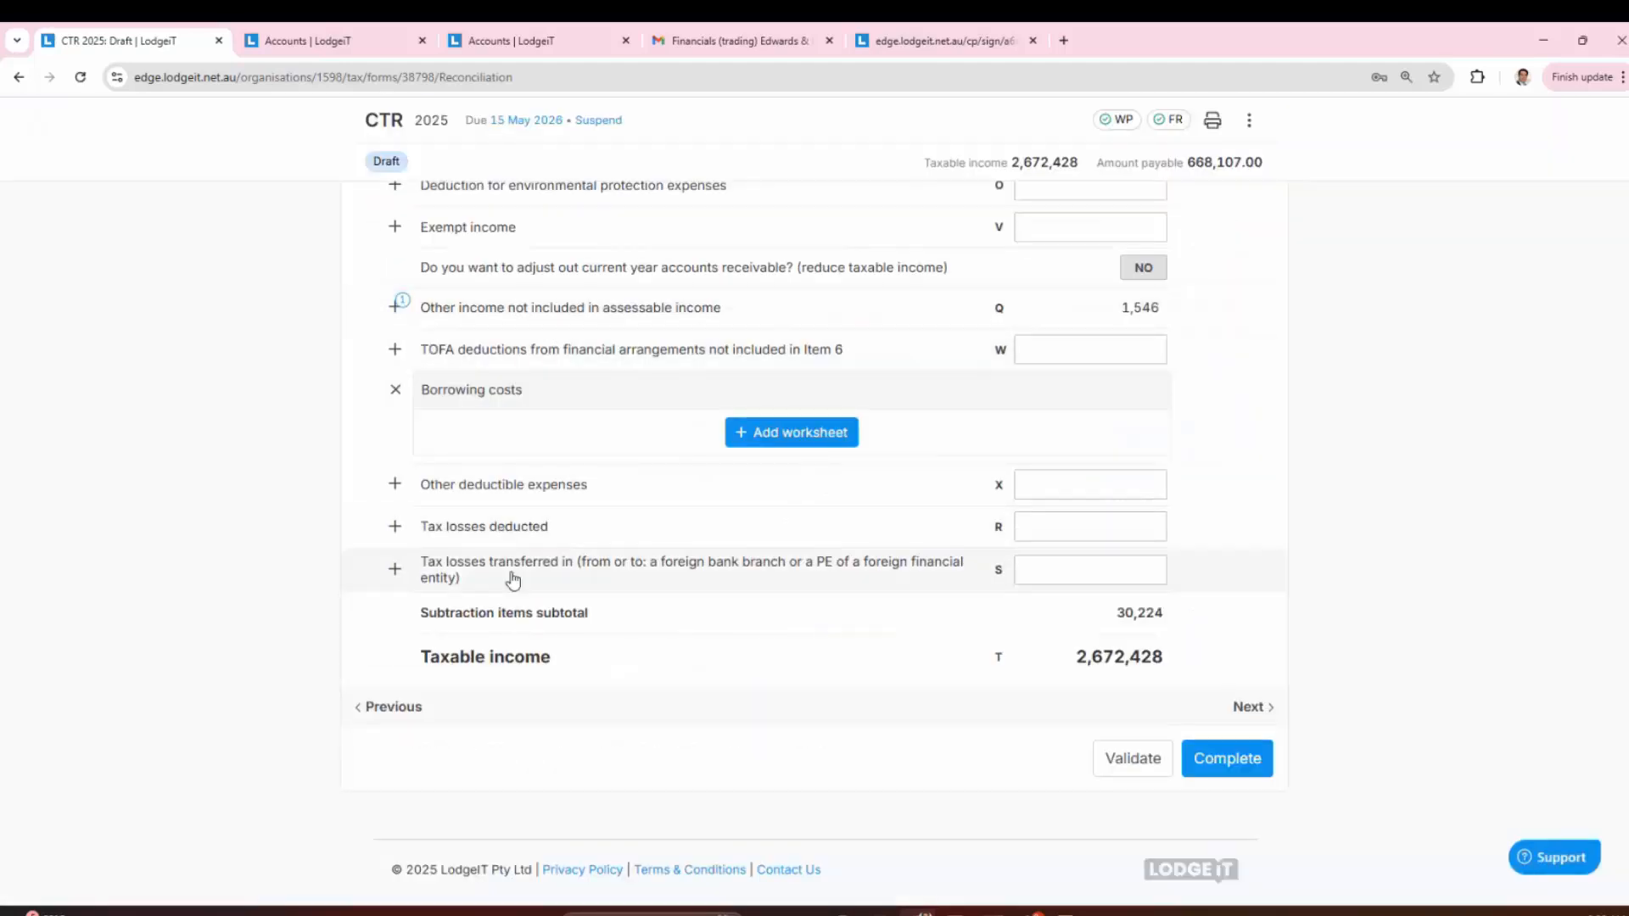
pyautogui.scroll(1, 517, 618)
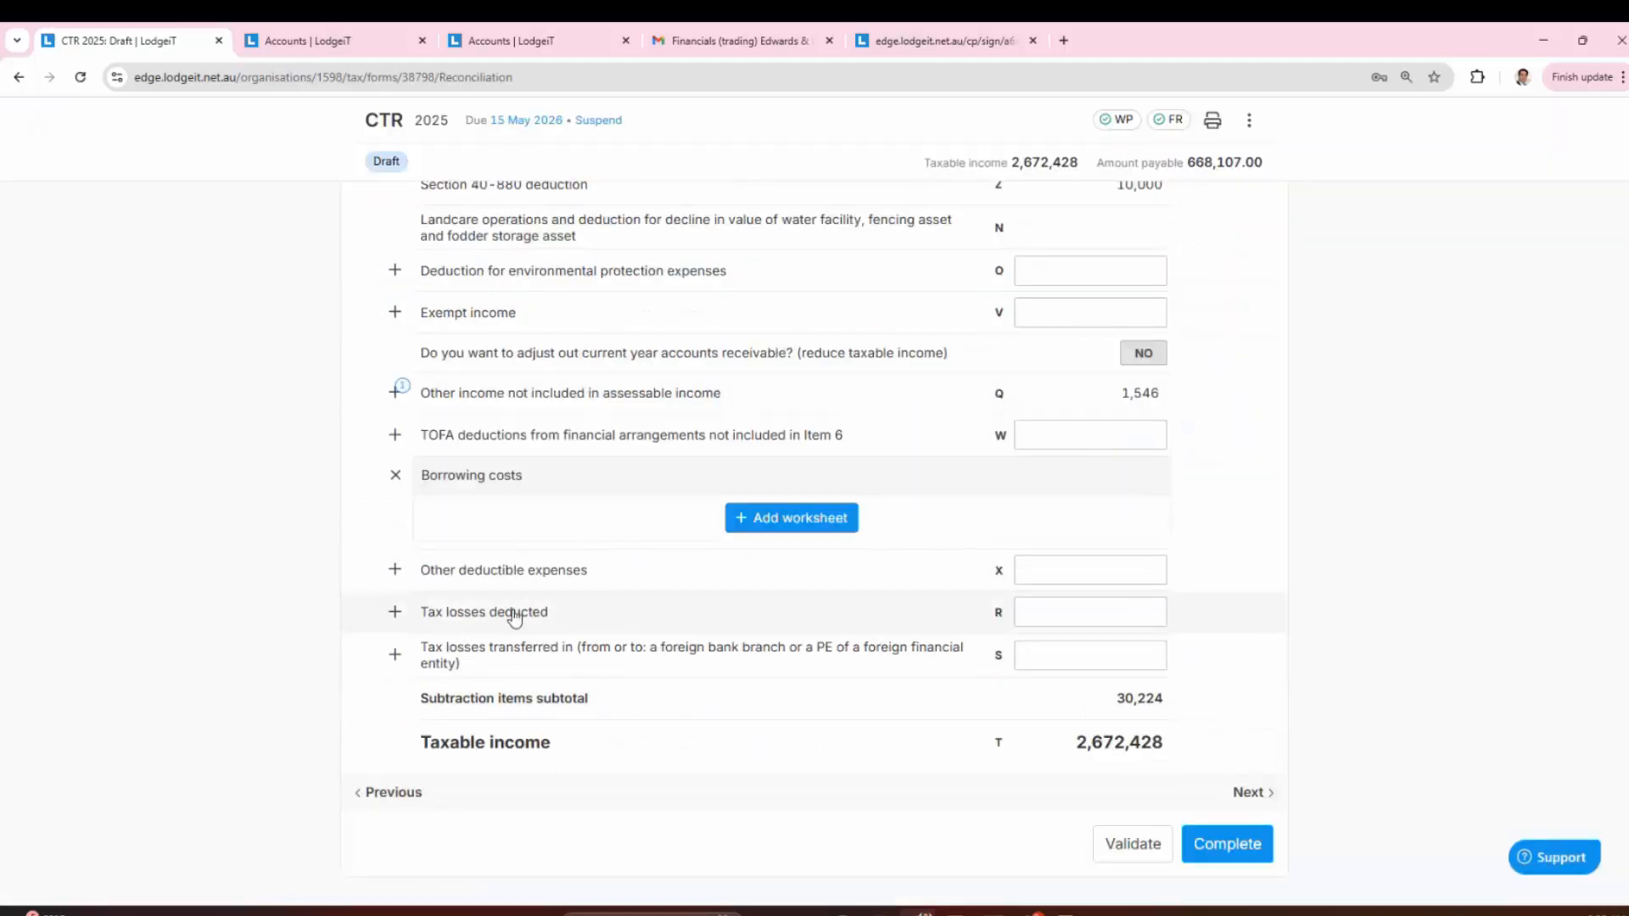
pyautogui.click(542, 400)
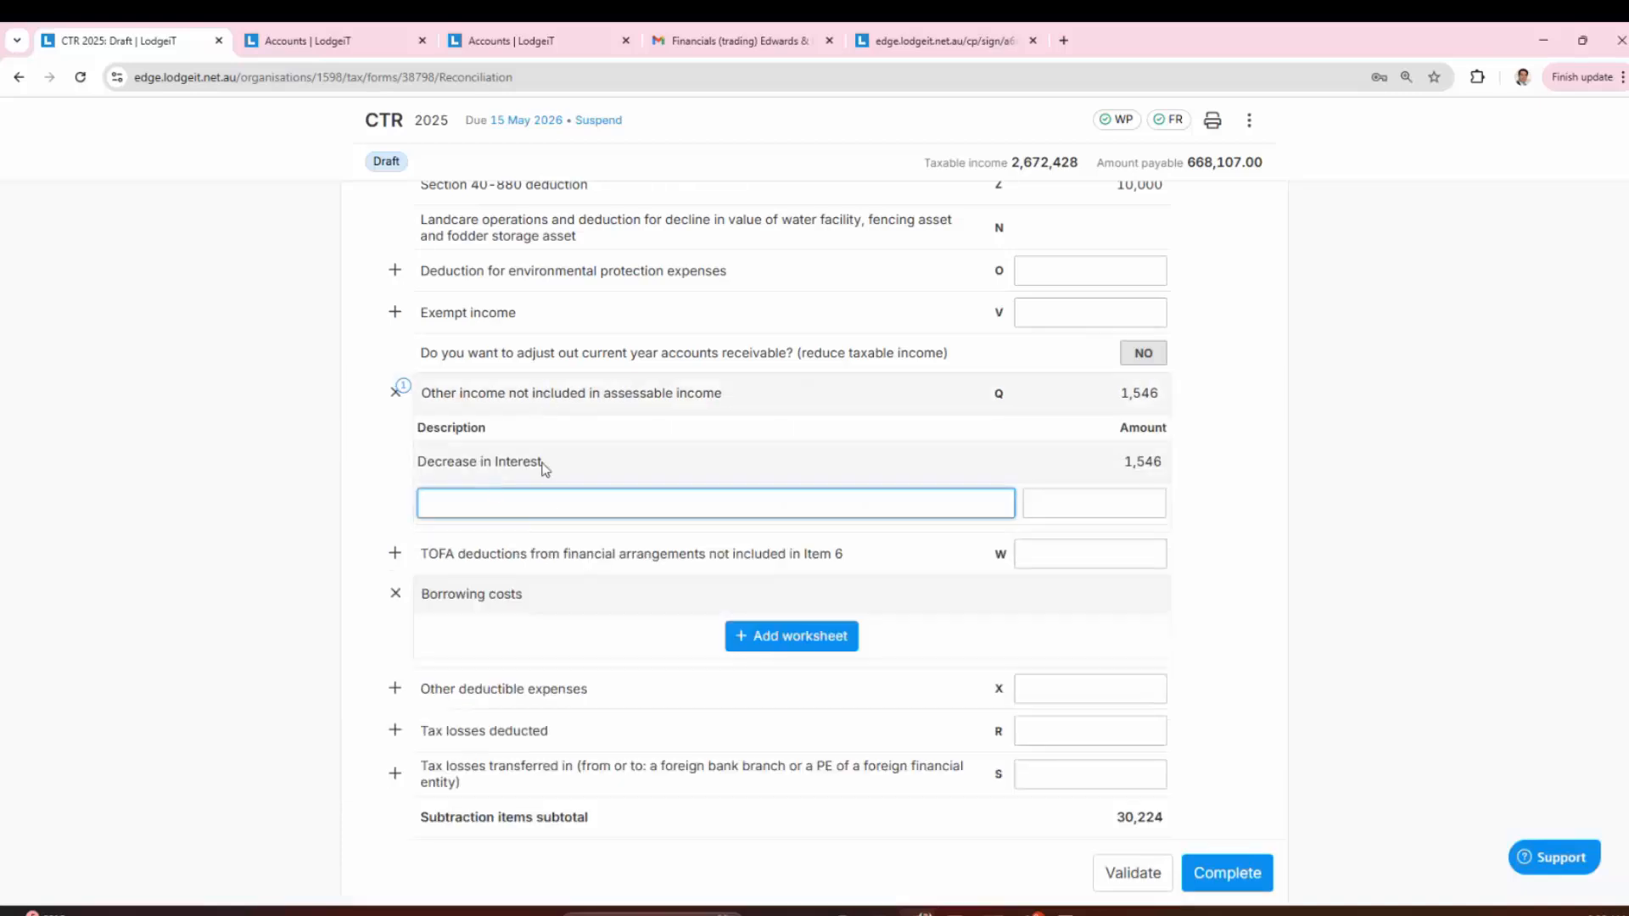
pyautogui.moveTo(542, 464); pyautogui.dragTo(417, 462)
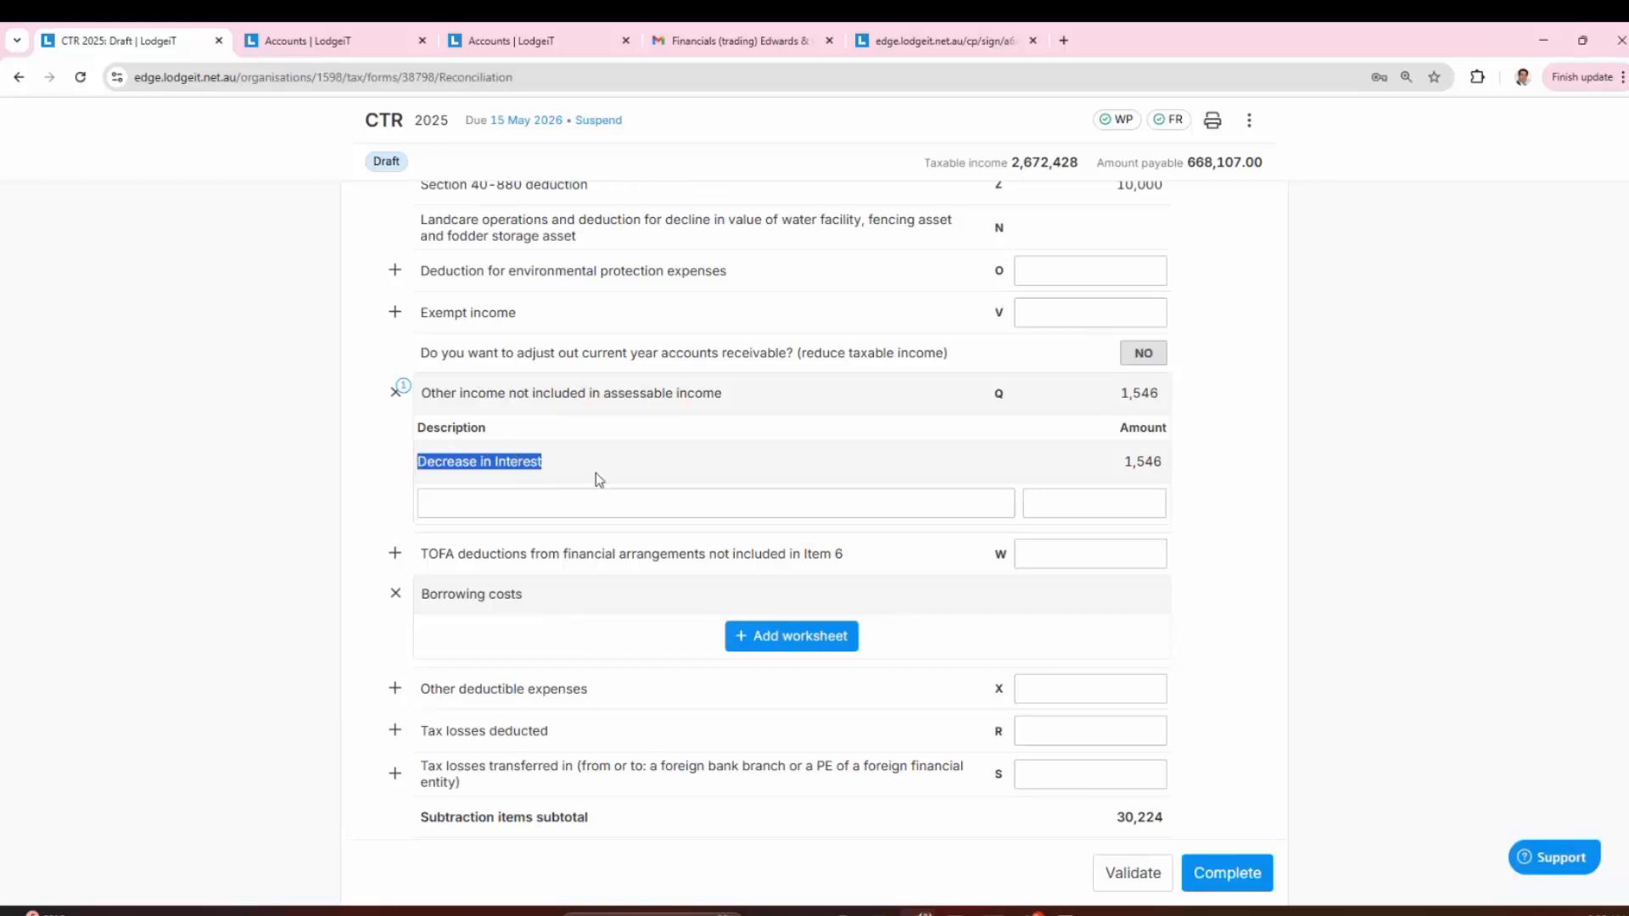
# Step: Open the Interest worksheet of Profit & Loss and expand Gross interest on accounts and Gross interest
pyautogui.scroll(10, 691, 497)
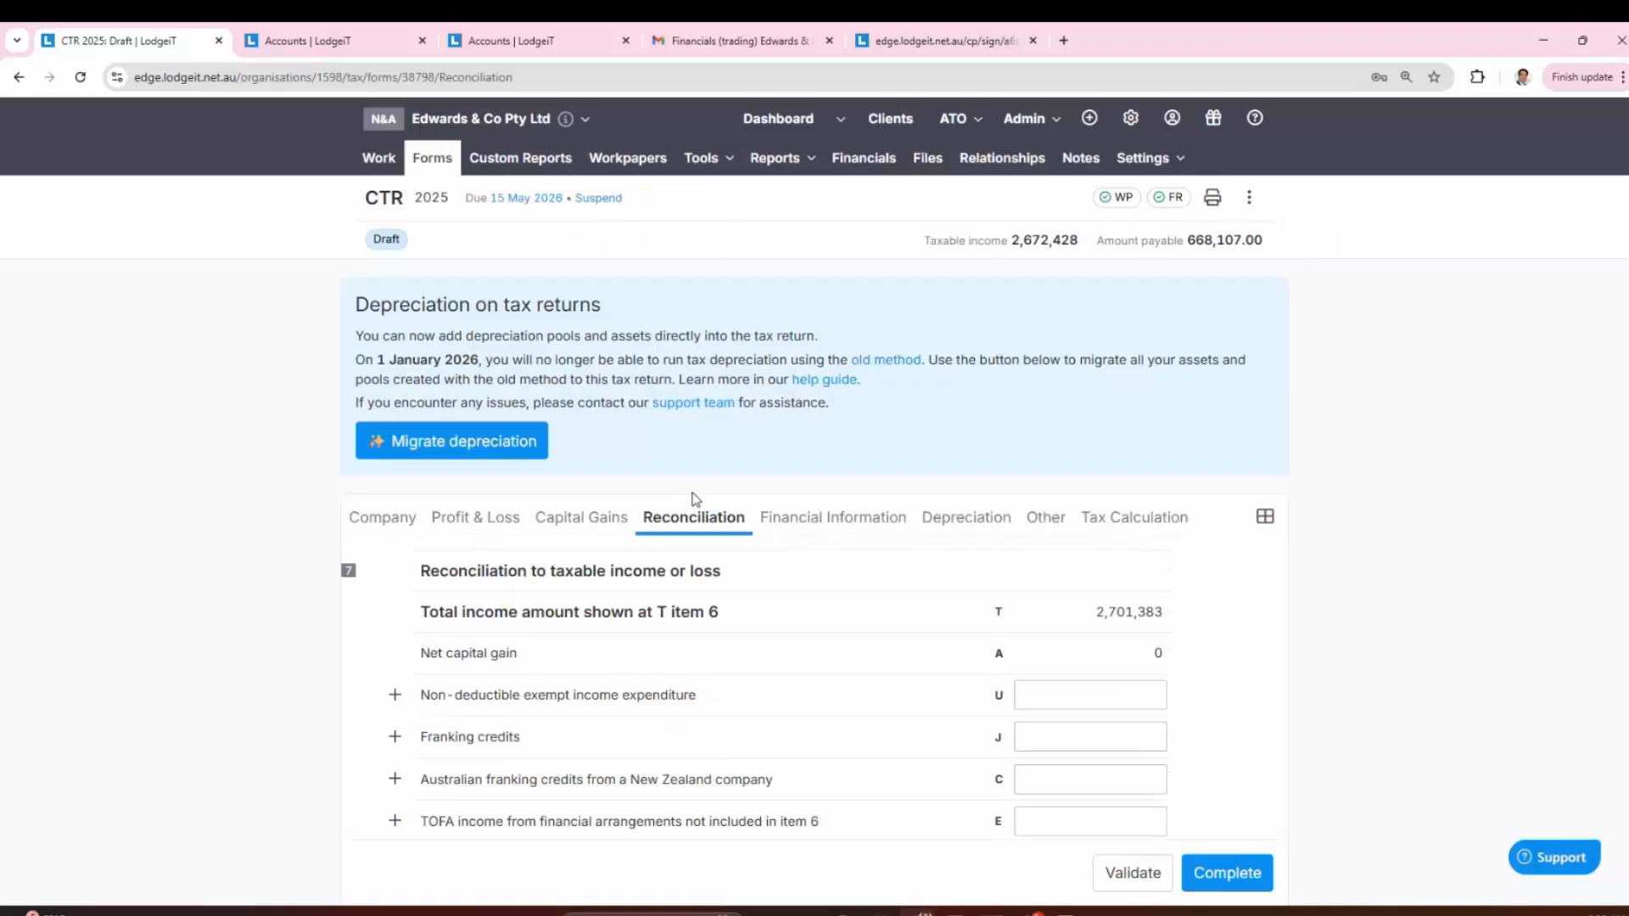
pyautogui.click(472, 519)
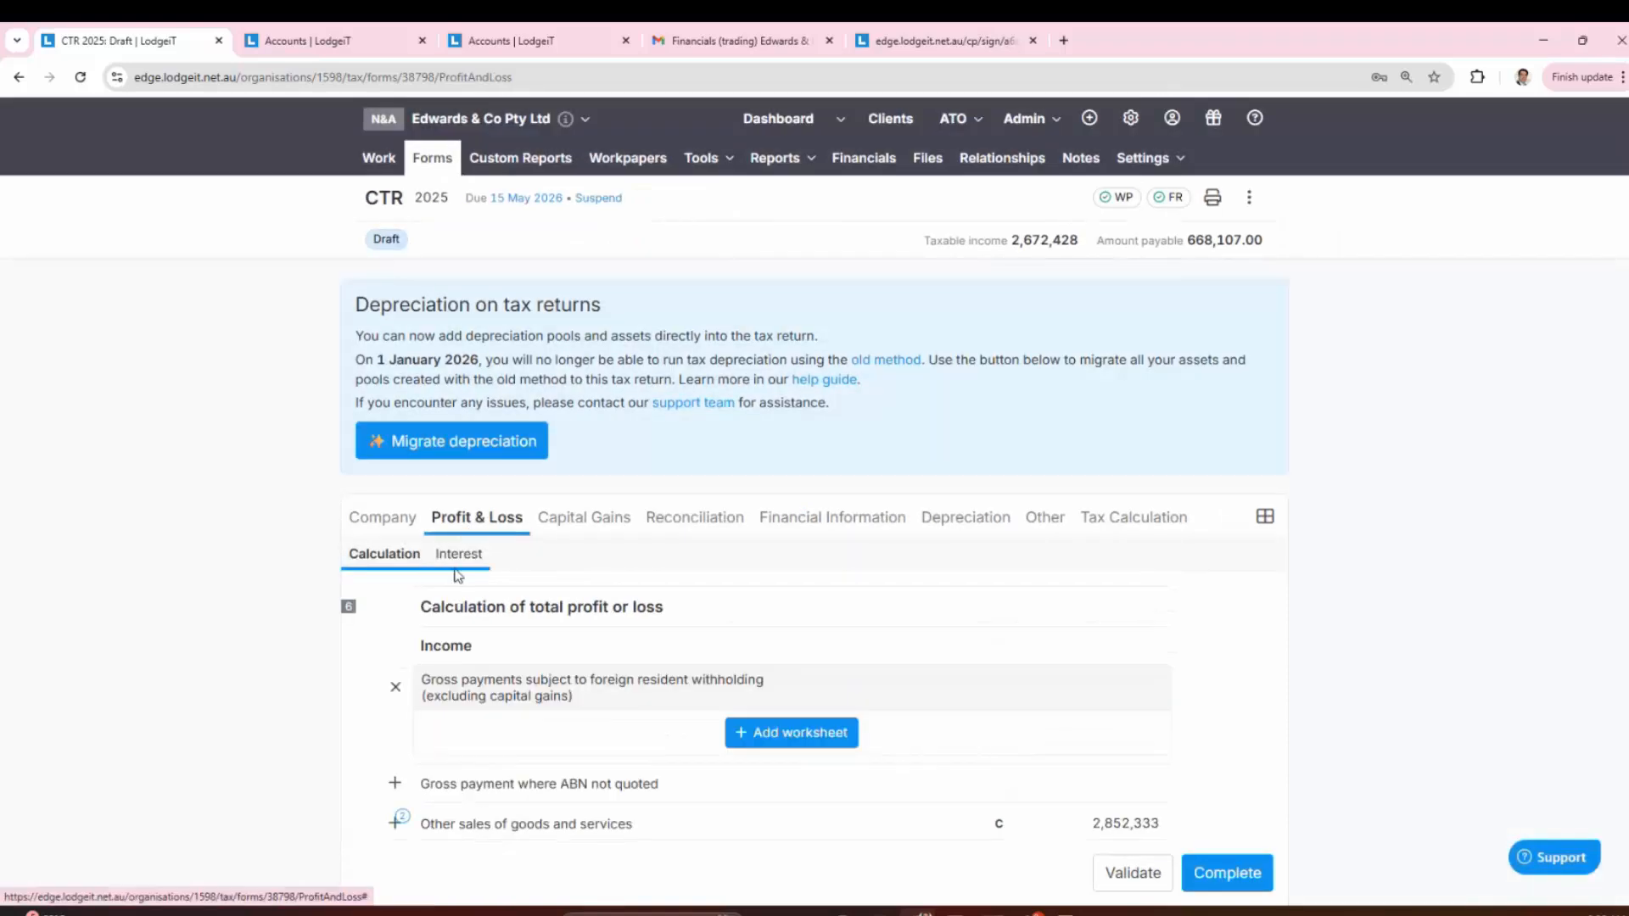
pyautogui.click(458, 562)
pyautogui.click(397, 648)
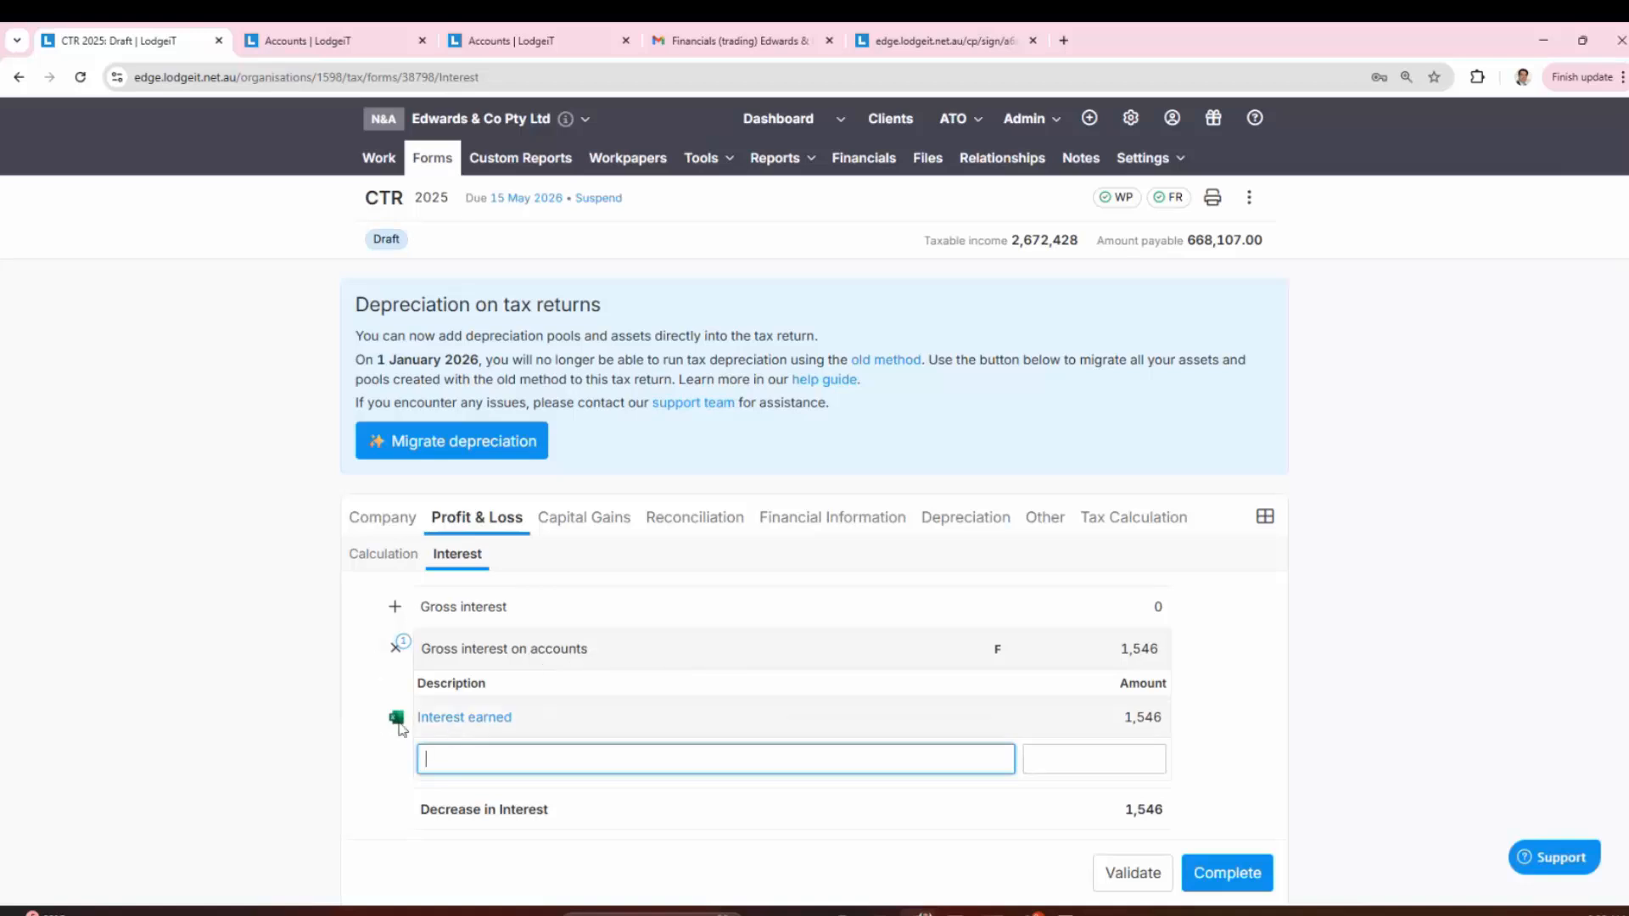
pyautogui.click(484, 610)
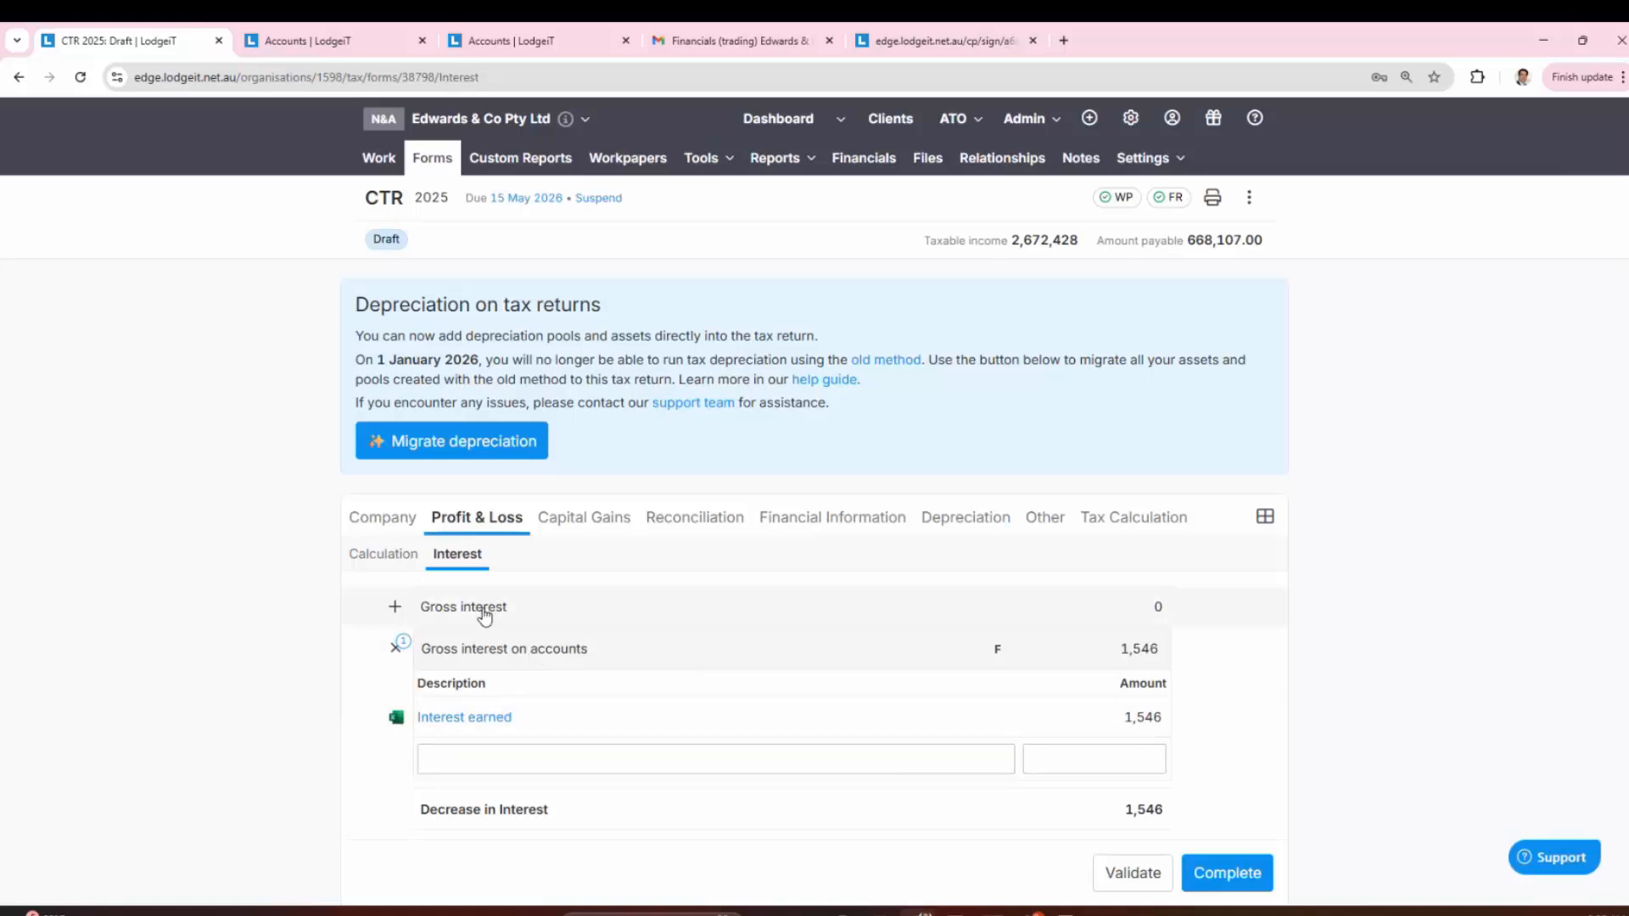
pyautogui.click(484, 612)
pyautogui.scroll(-2, 589, 484)
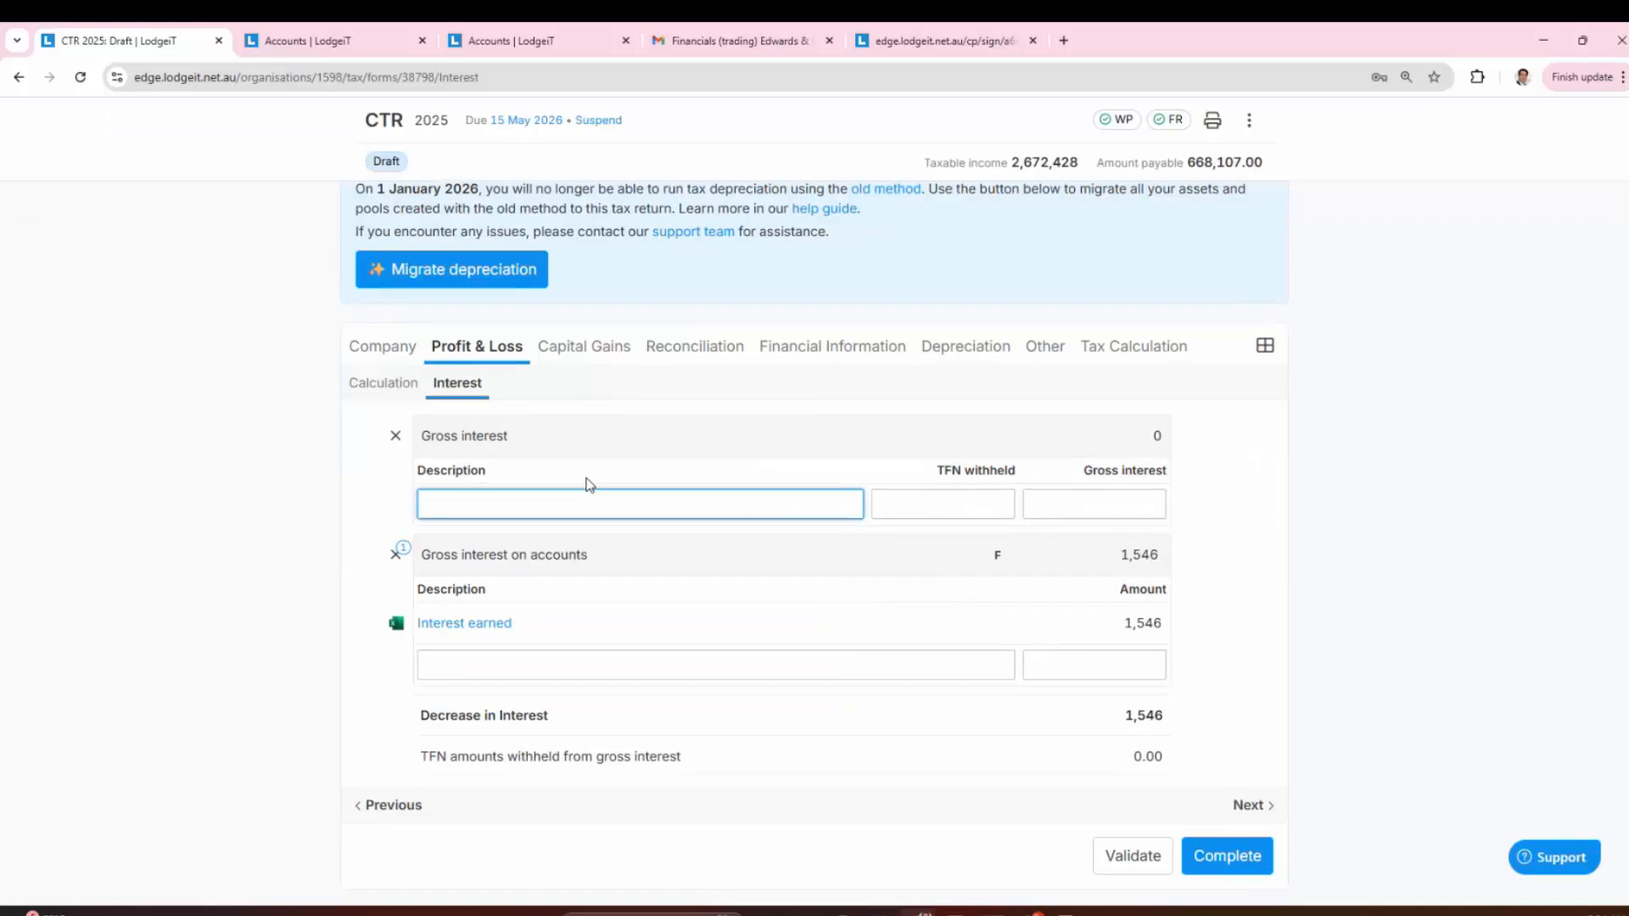
# Step: Enter a Gross interest amount of 1,546 in the first row of the Interest worksheet
pyautogui.click(1126, 512)
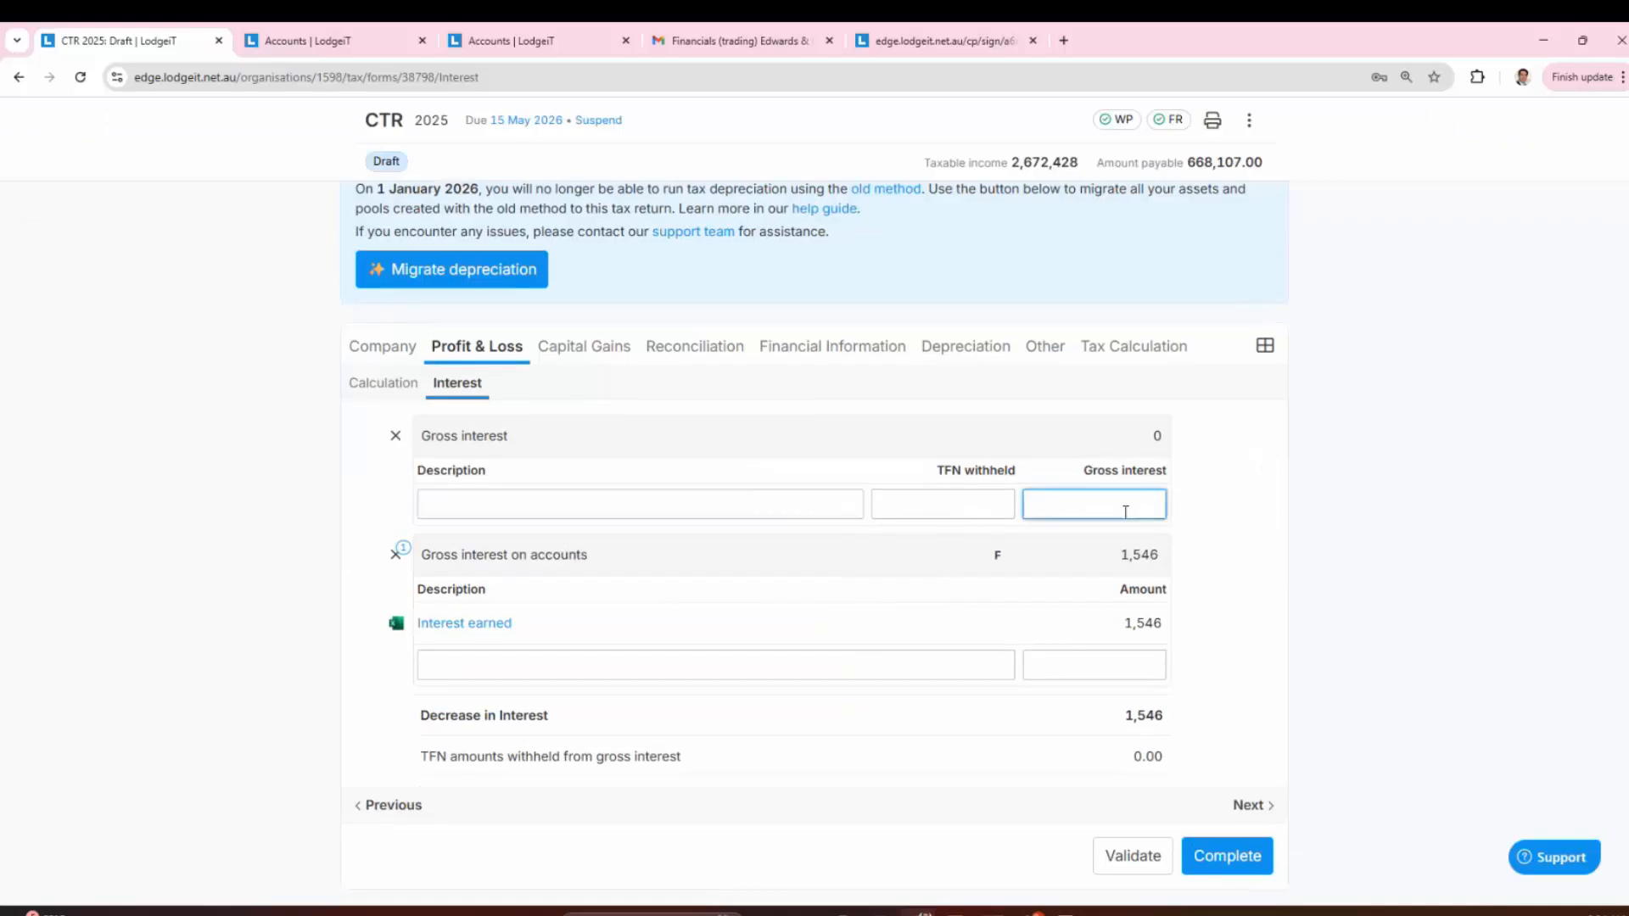
pyautogui.write('1546')
pyautogui.click(1247, 524)
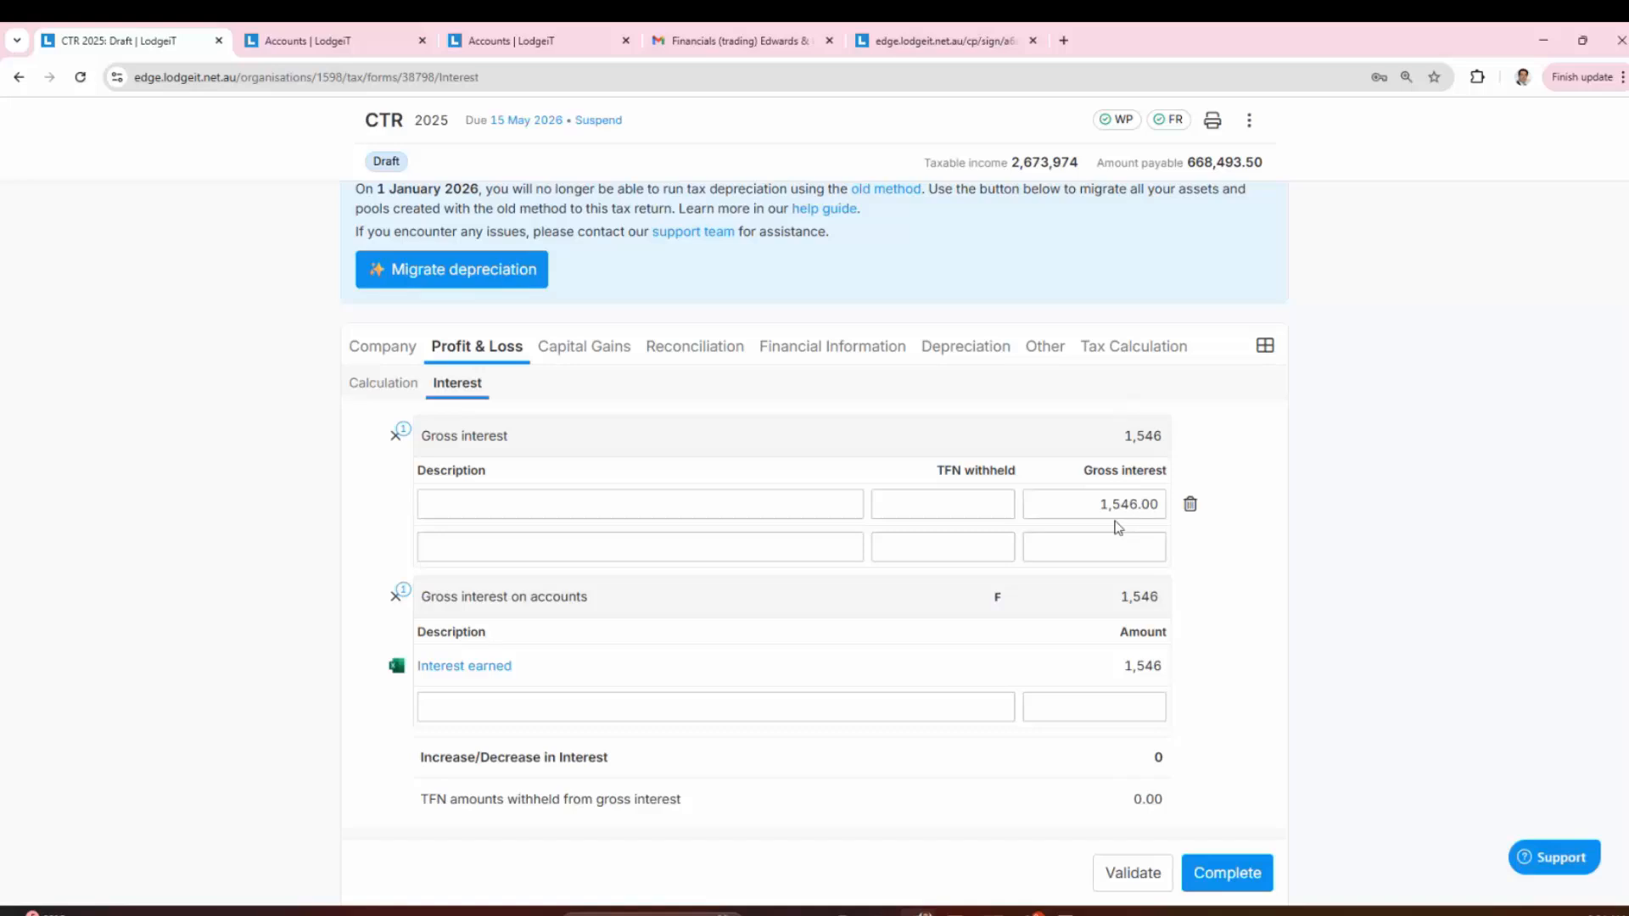
# Step: Set the first interest row's Gross interest to 1,600 and its TFN withheld to 300
pyautogui.click(1073, 507)
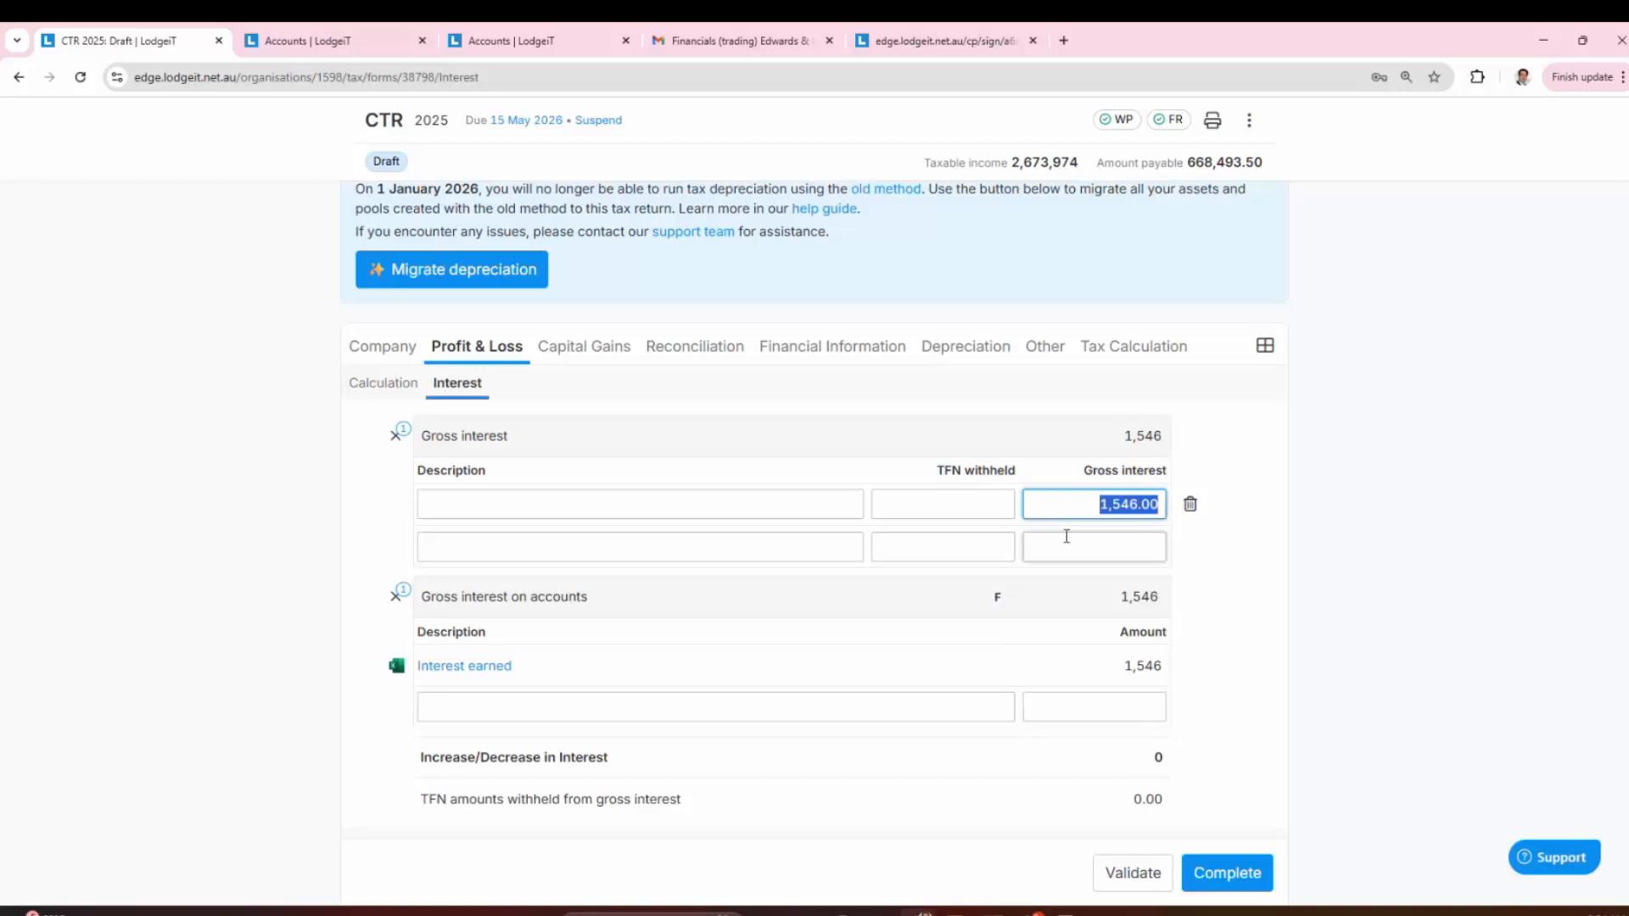
pyautogui.write('1600')
pyautogui.click(1397, 521)
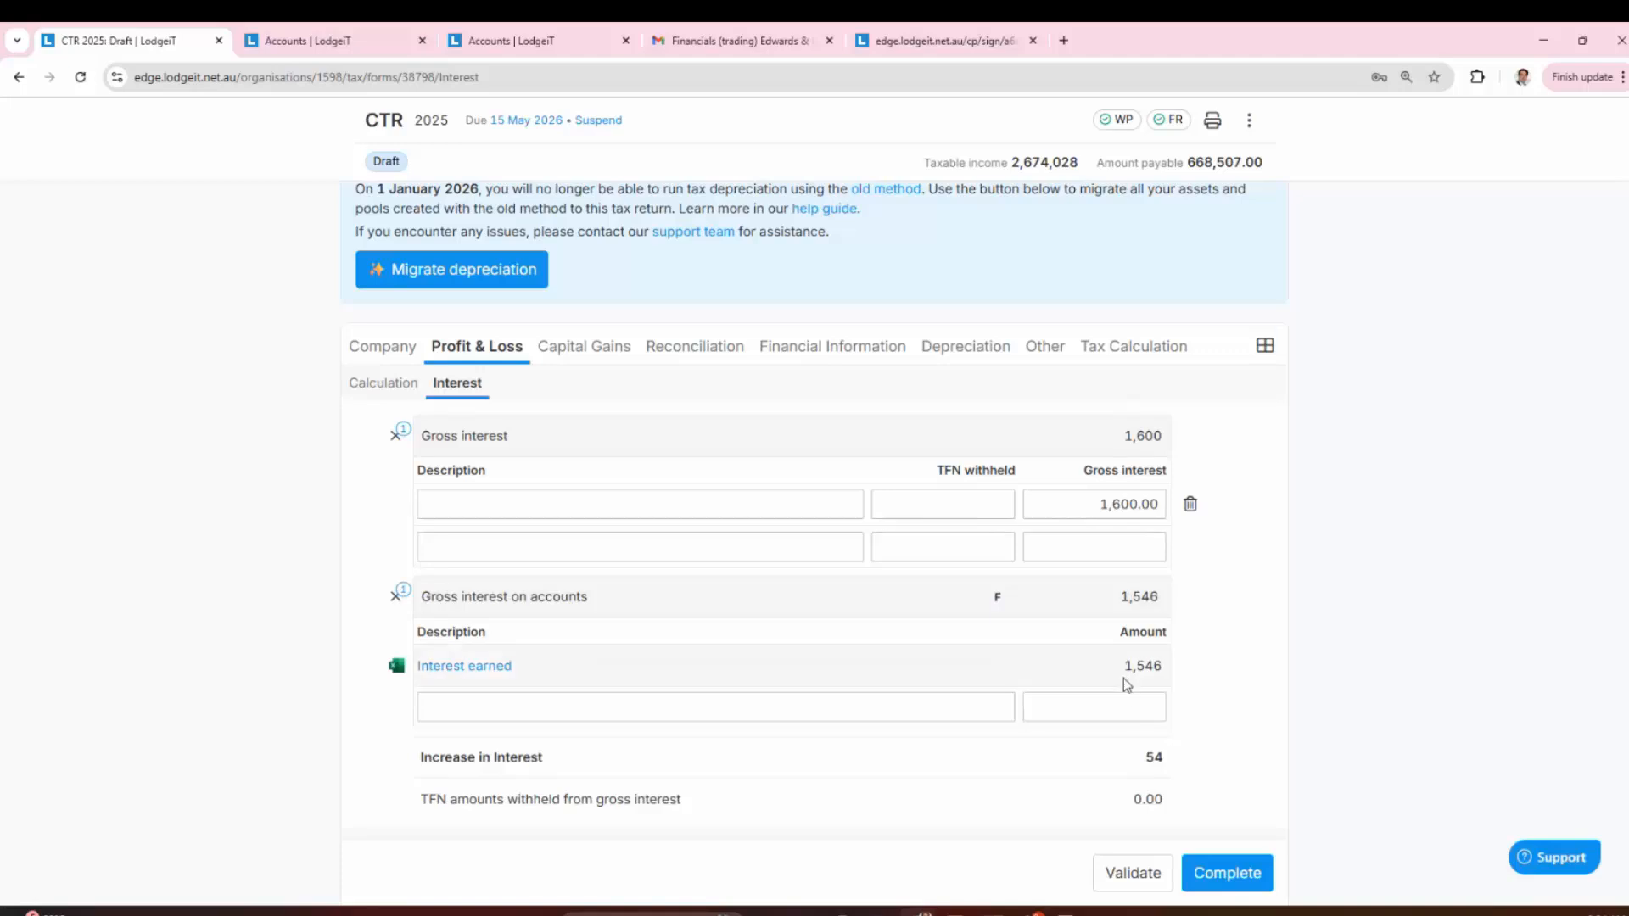
pyautogui.click(962, 505)
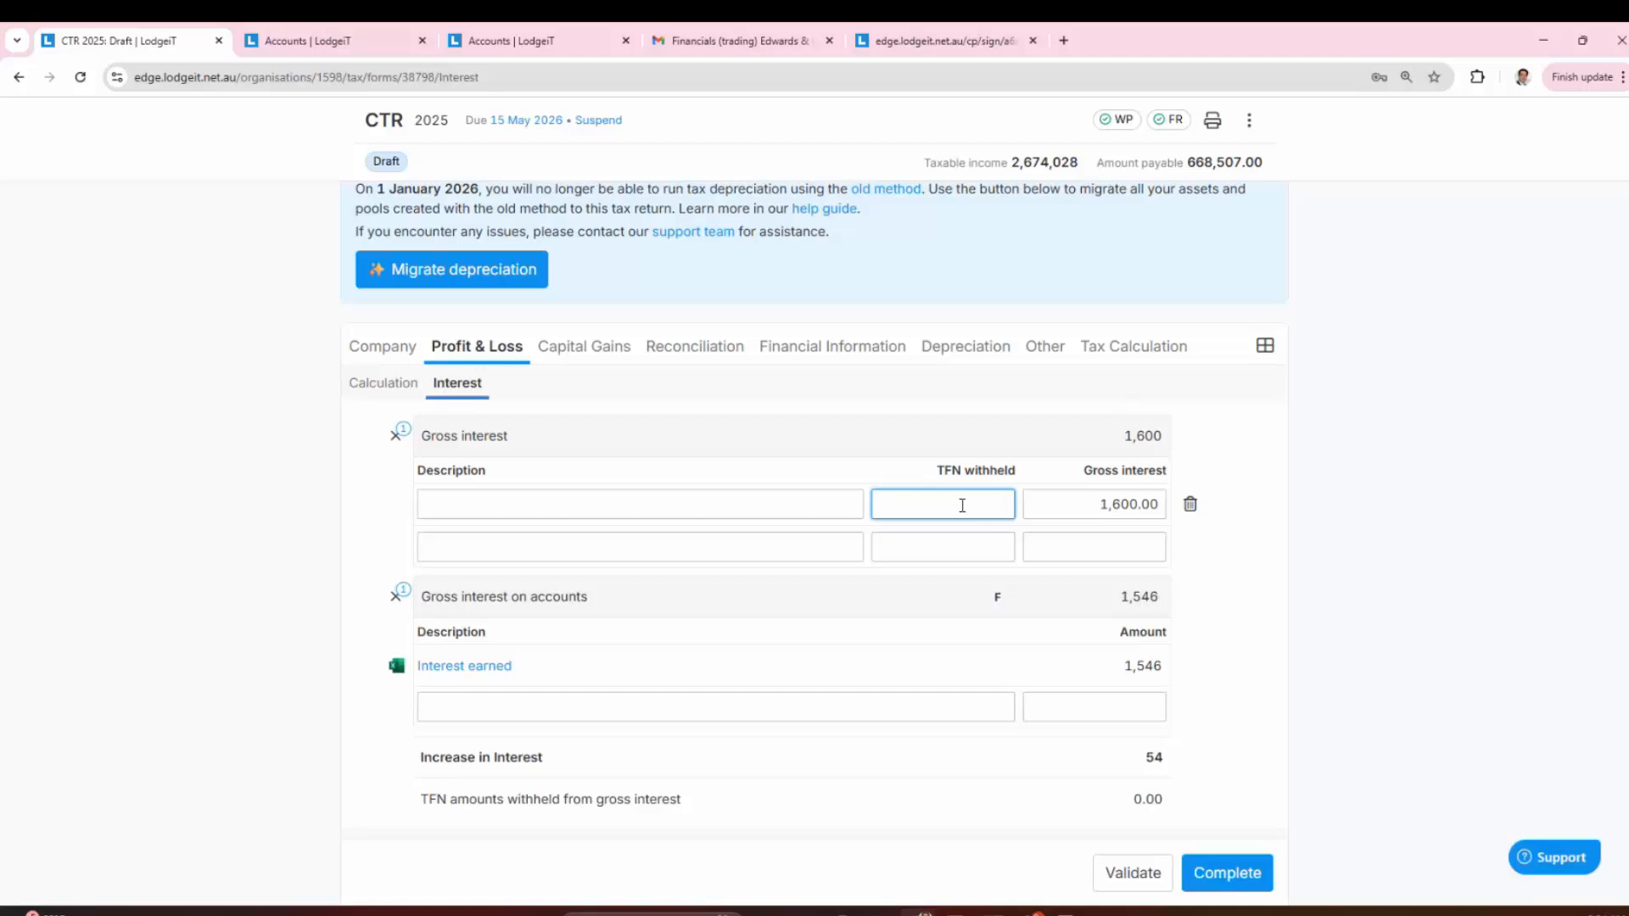
pyautogui.write('300')
pyautogui.click(1330, 507)
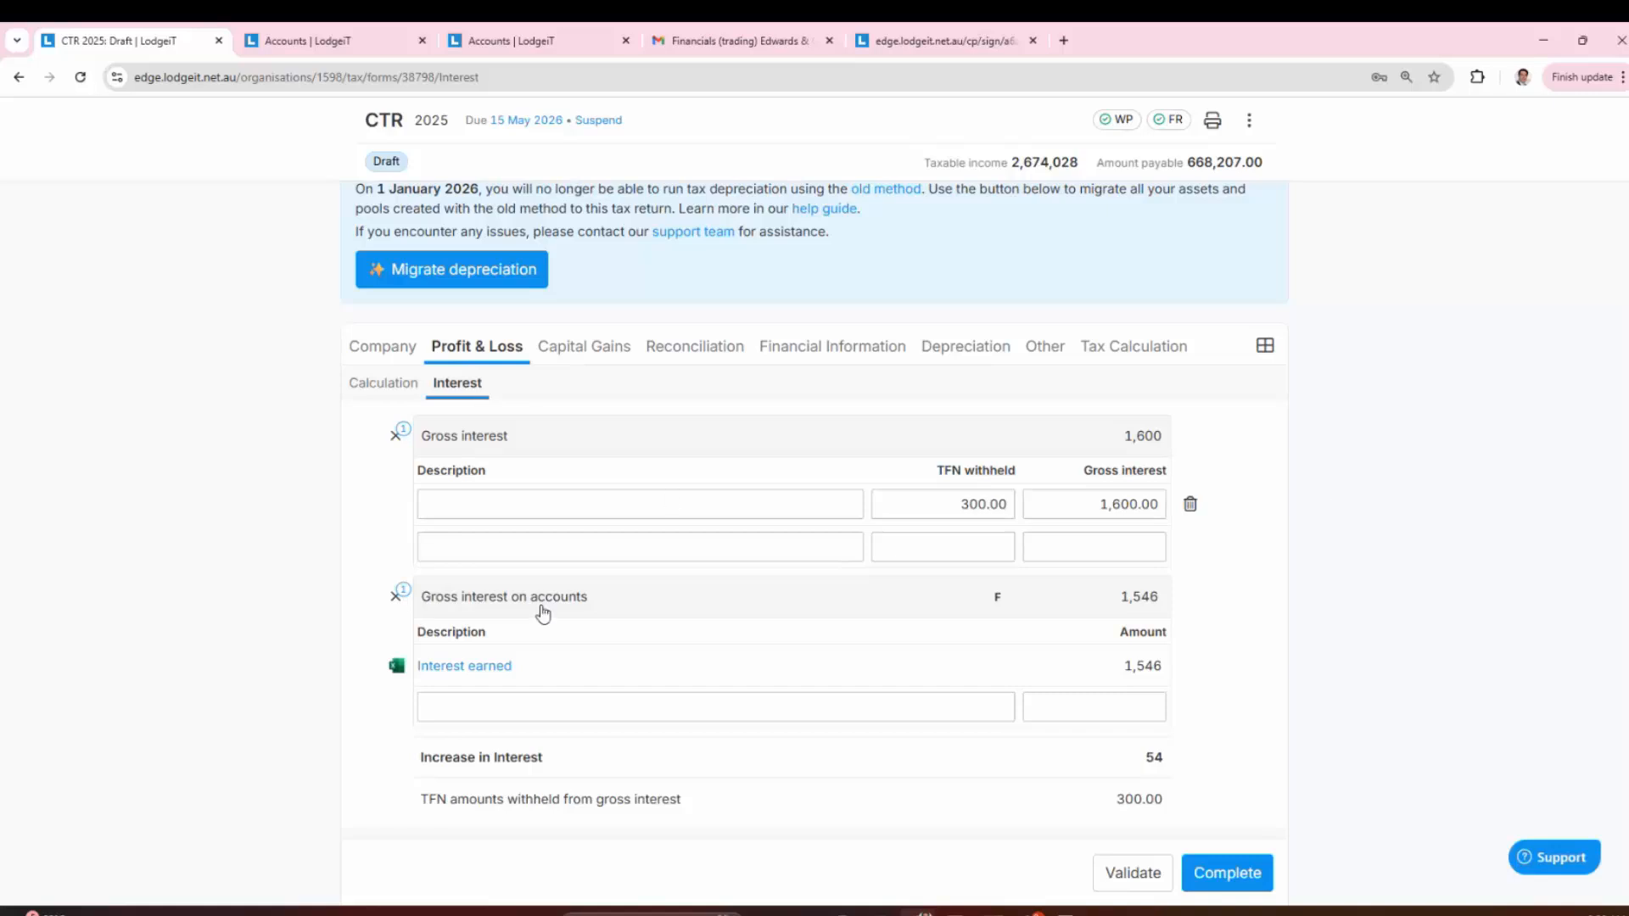
pyautogui.click(640, 511)
# Step: Go back to the Reconciliation section and examine the breakdown of Other assessable income
pyautogui.click(695, 347)
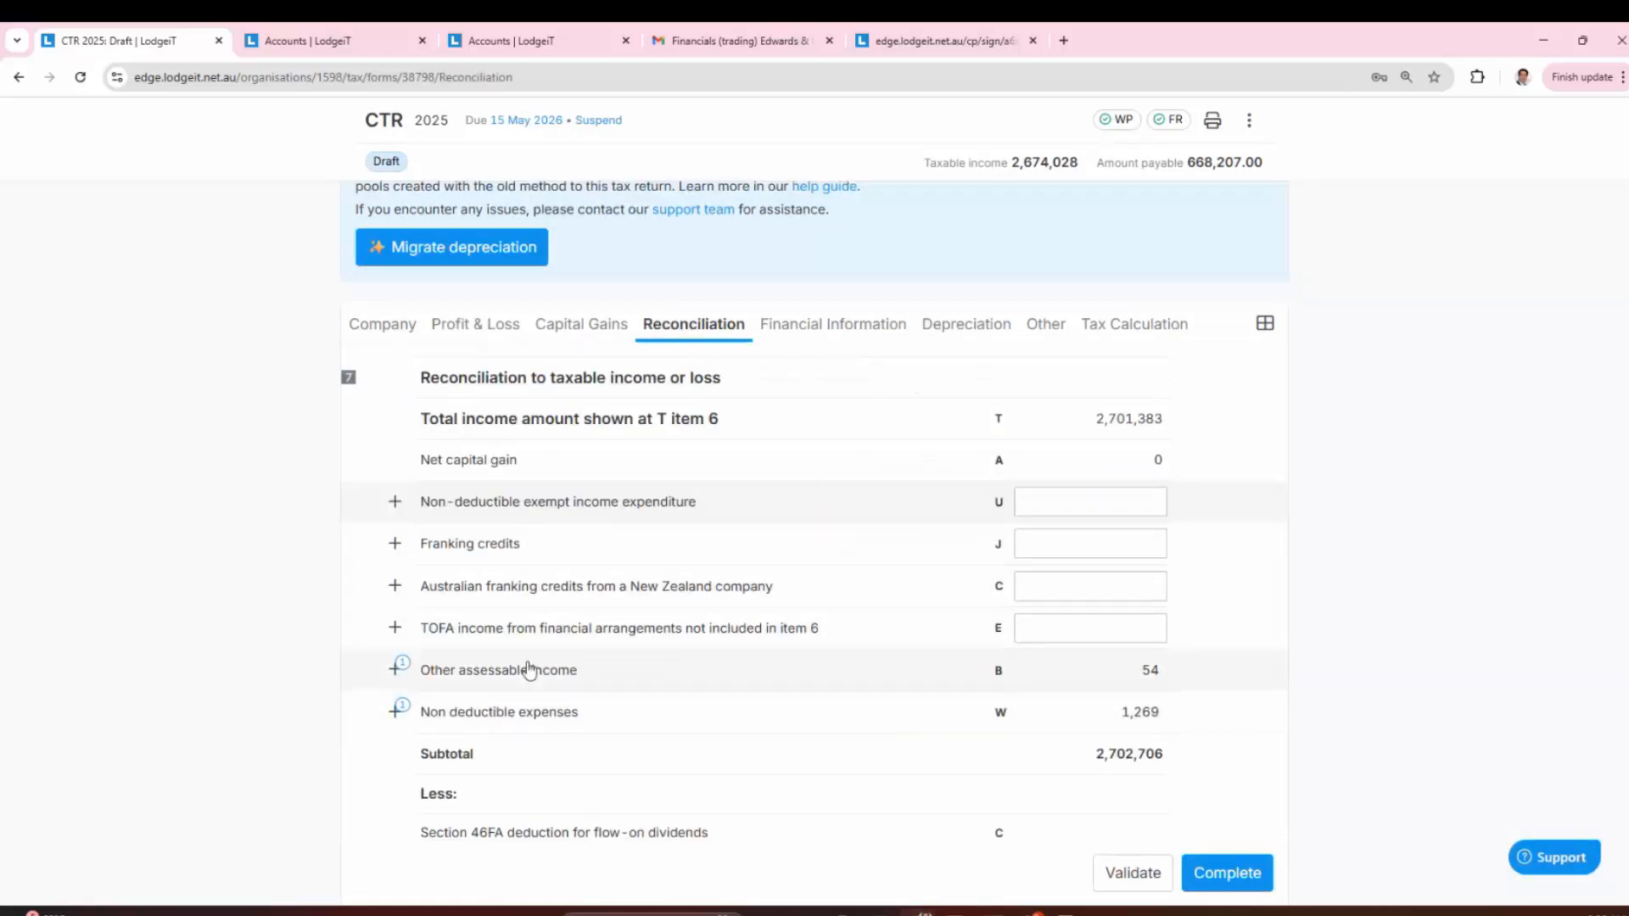
pyautogui.click(530, 671)
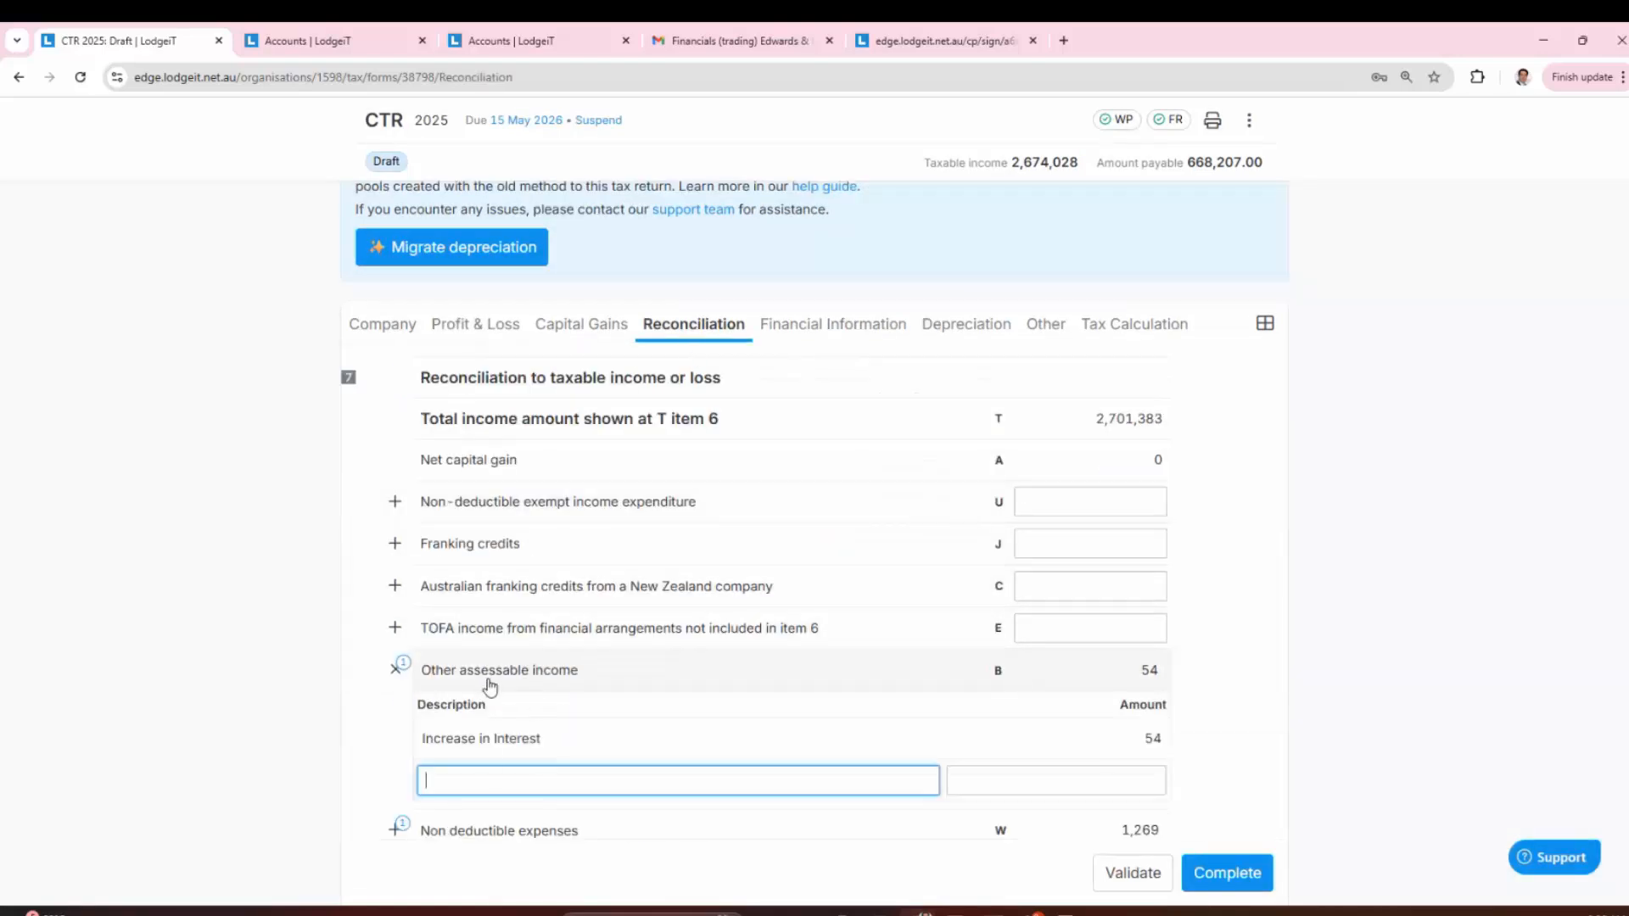
pyautogui.scroll(-3, 485, 689)
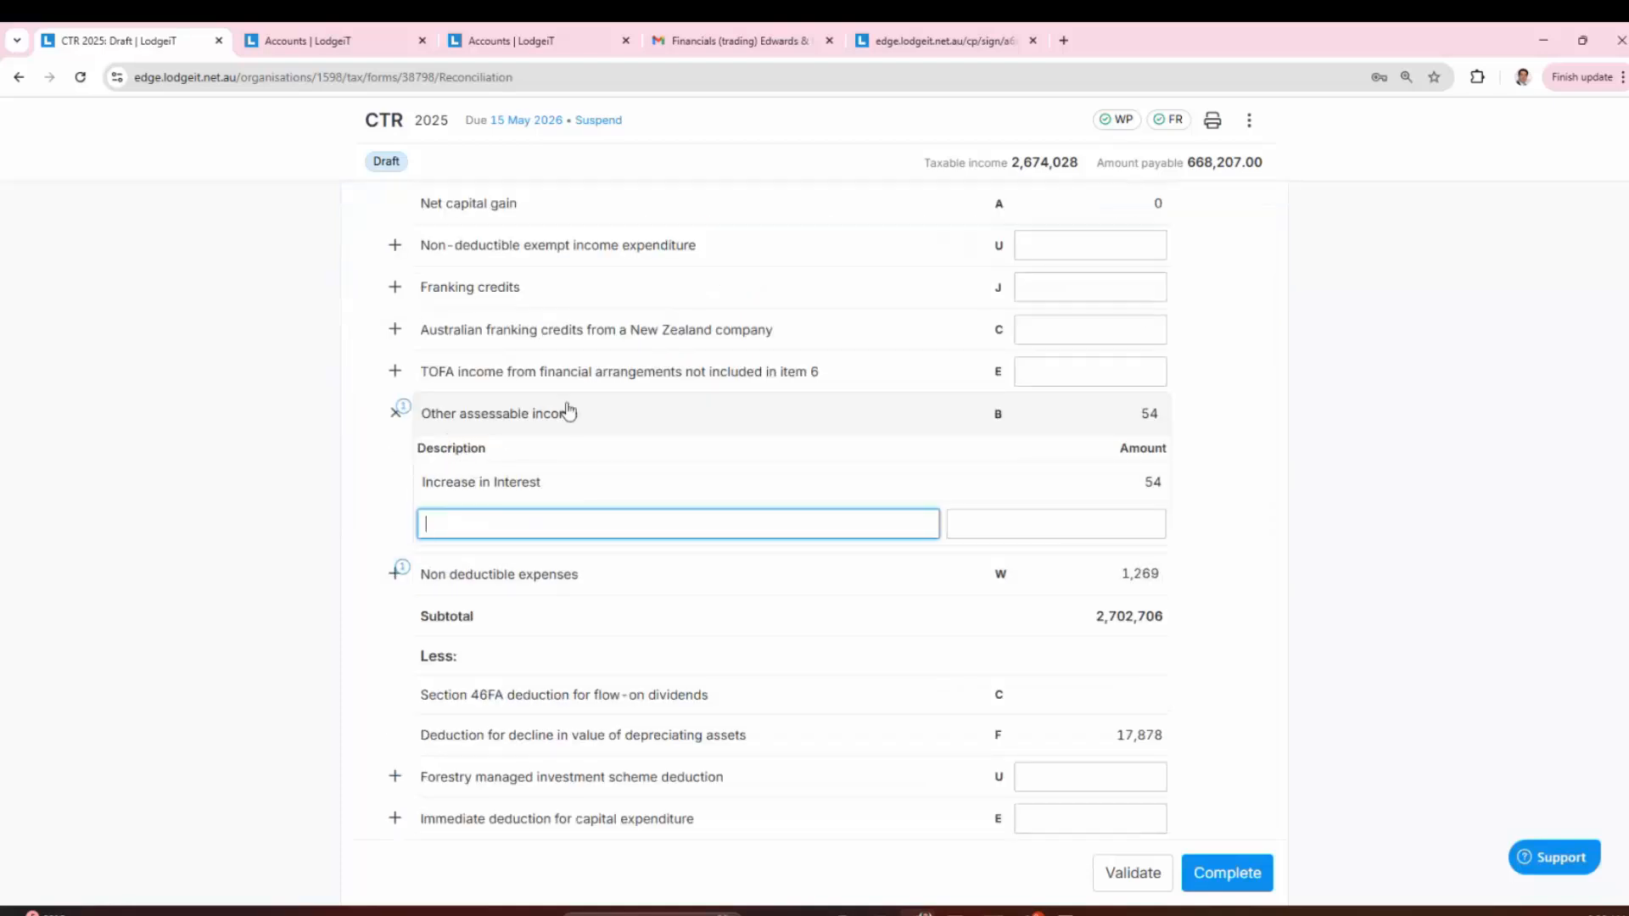
# Step: Examine the Increase in Interest entry, the Non deductible expenses breakdown and the deductions under Less in the Reconciliation section
pyautogui.click(431, 488)
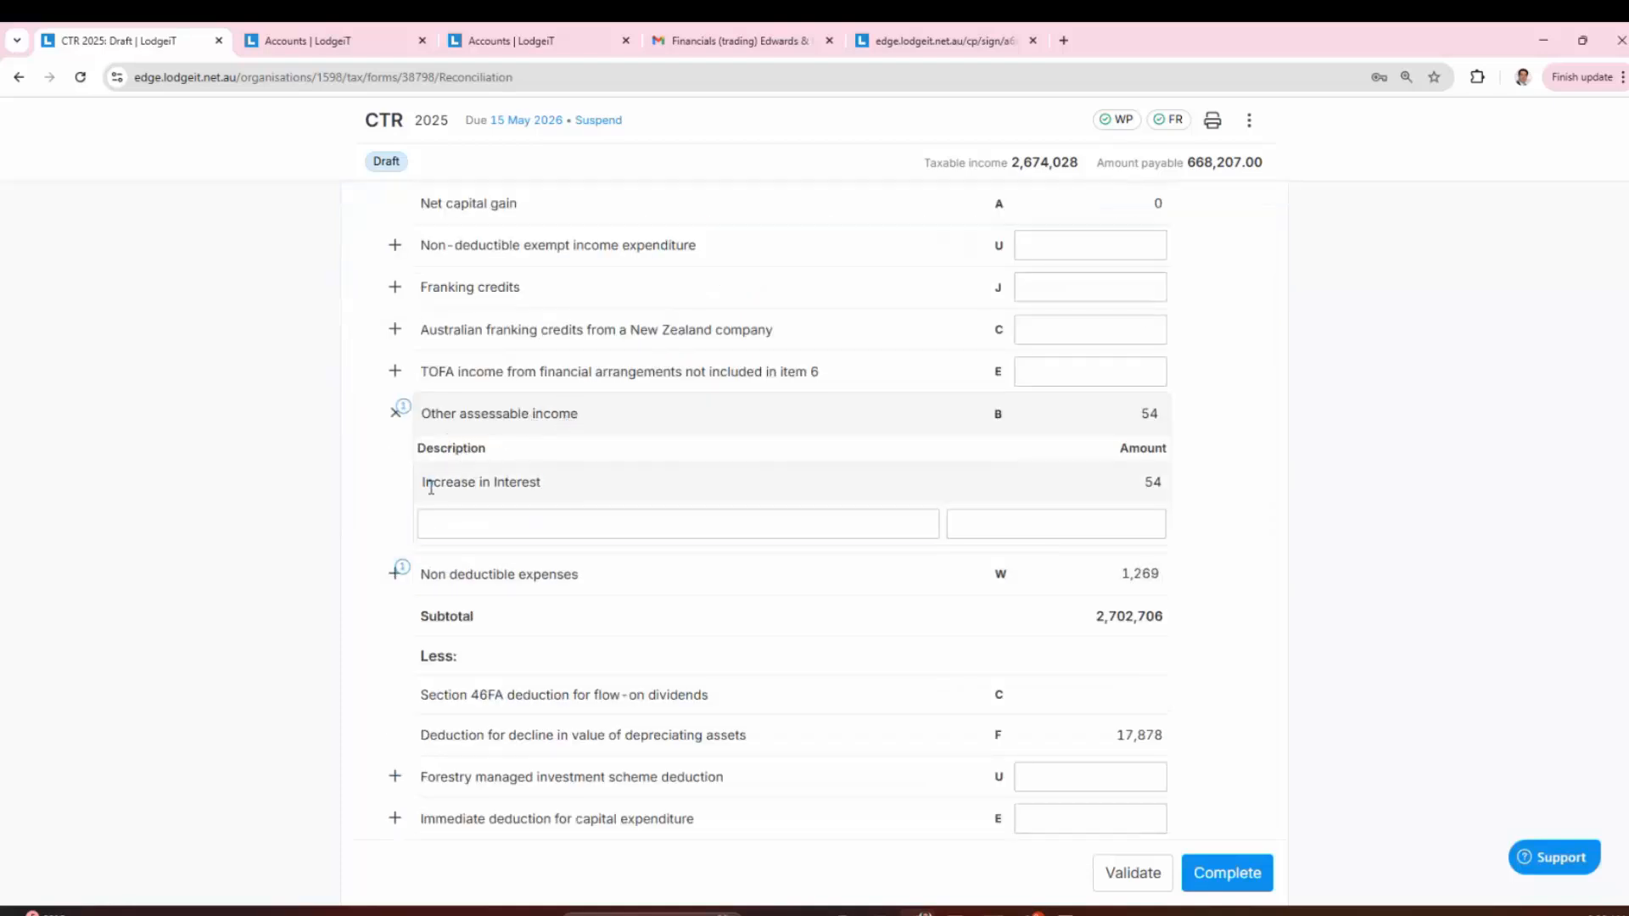
pyautogui.moveTo(431, 488); pyautogui.dragTo(552, 503)
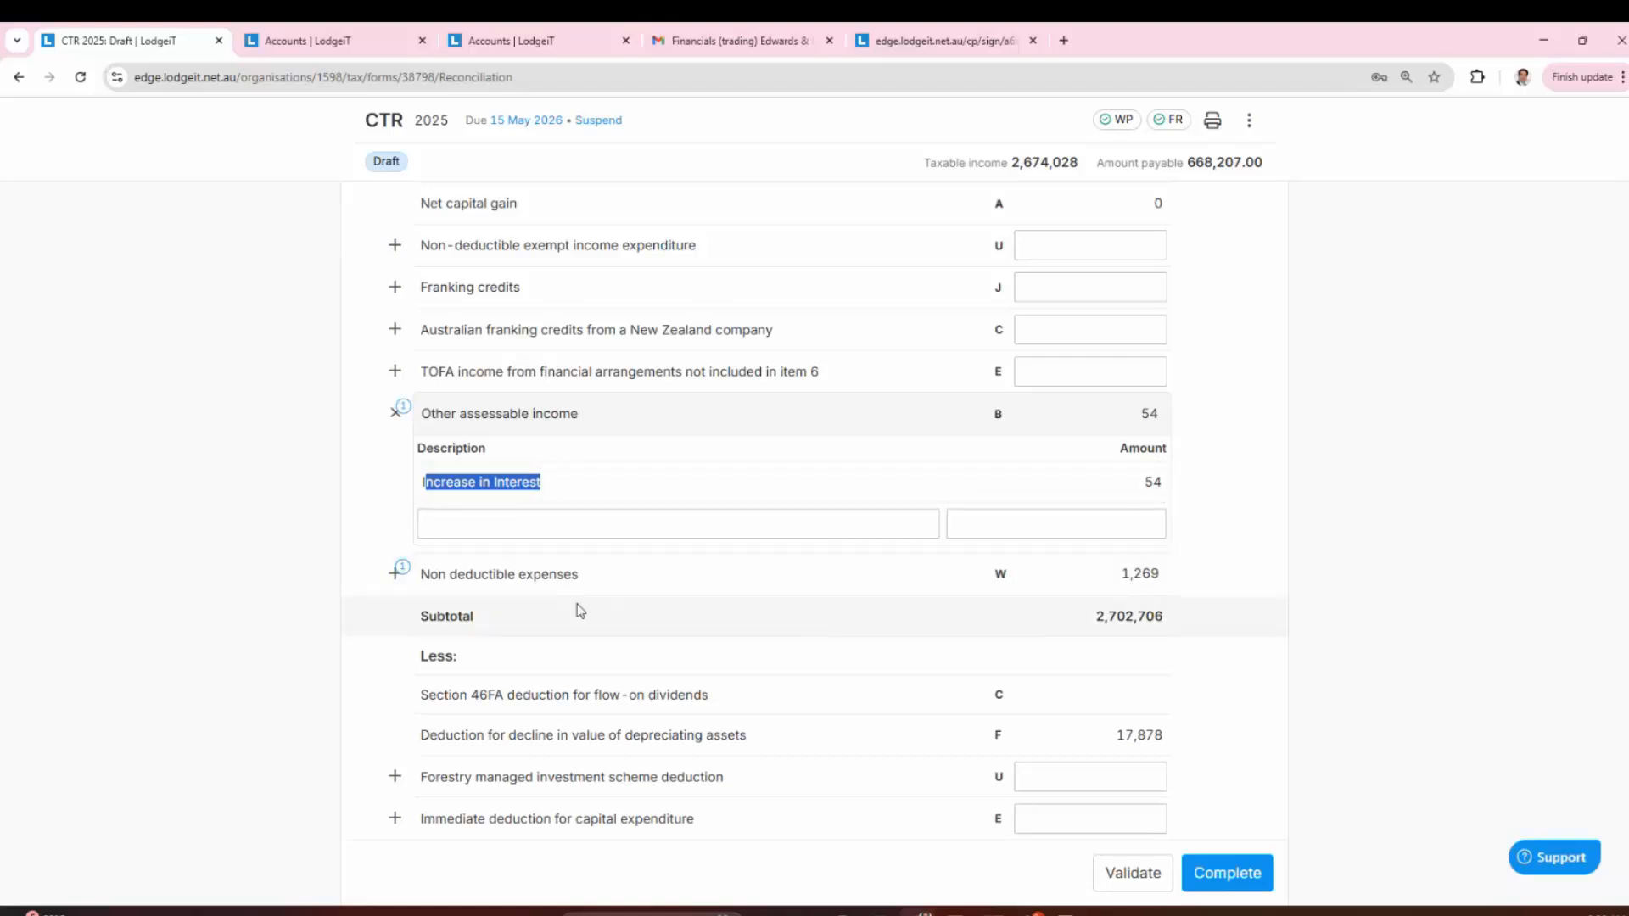
pyautogui.click(503, 581)
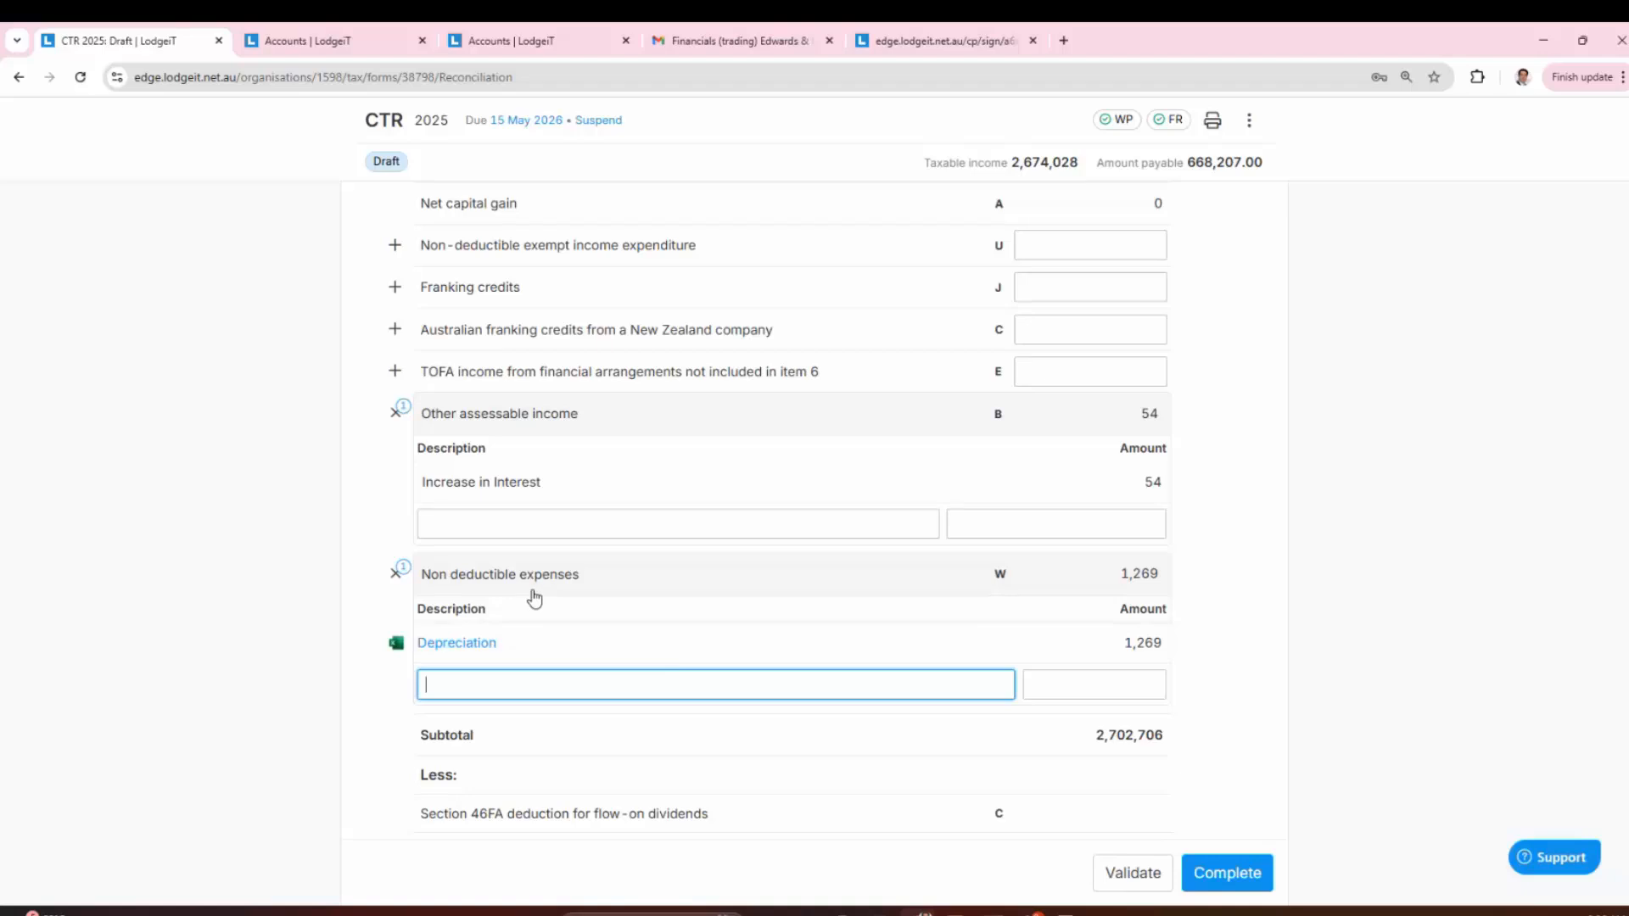
pyautogui.scroll(-3, 534, 594)
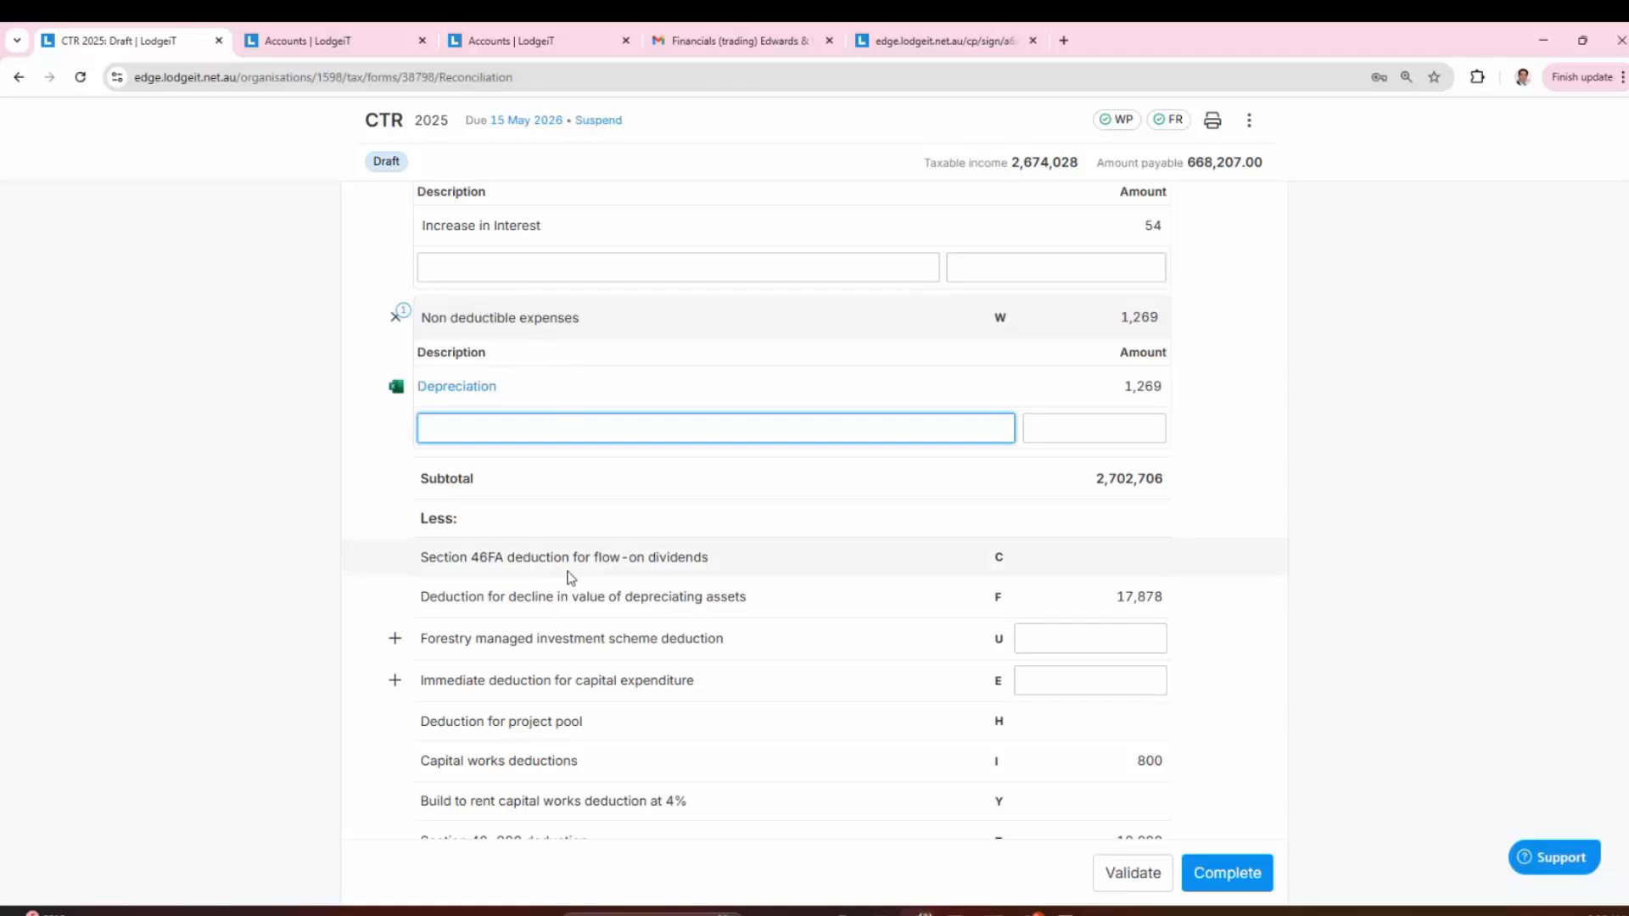
pyautogui.scroll(-1, 564, 577)
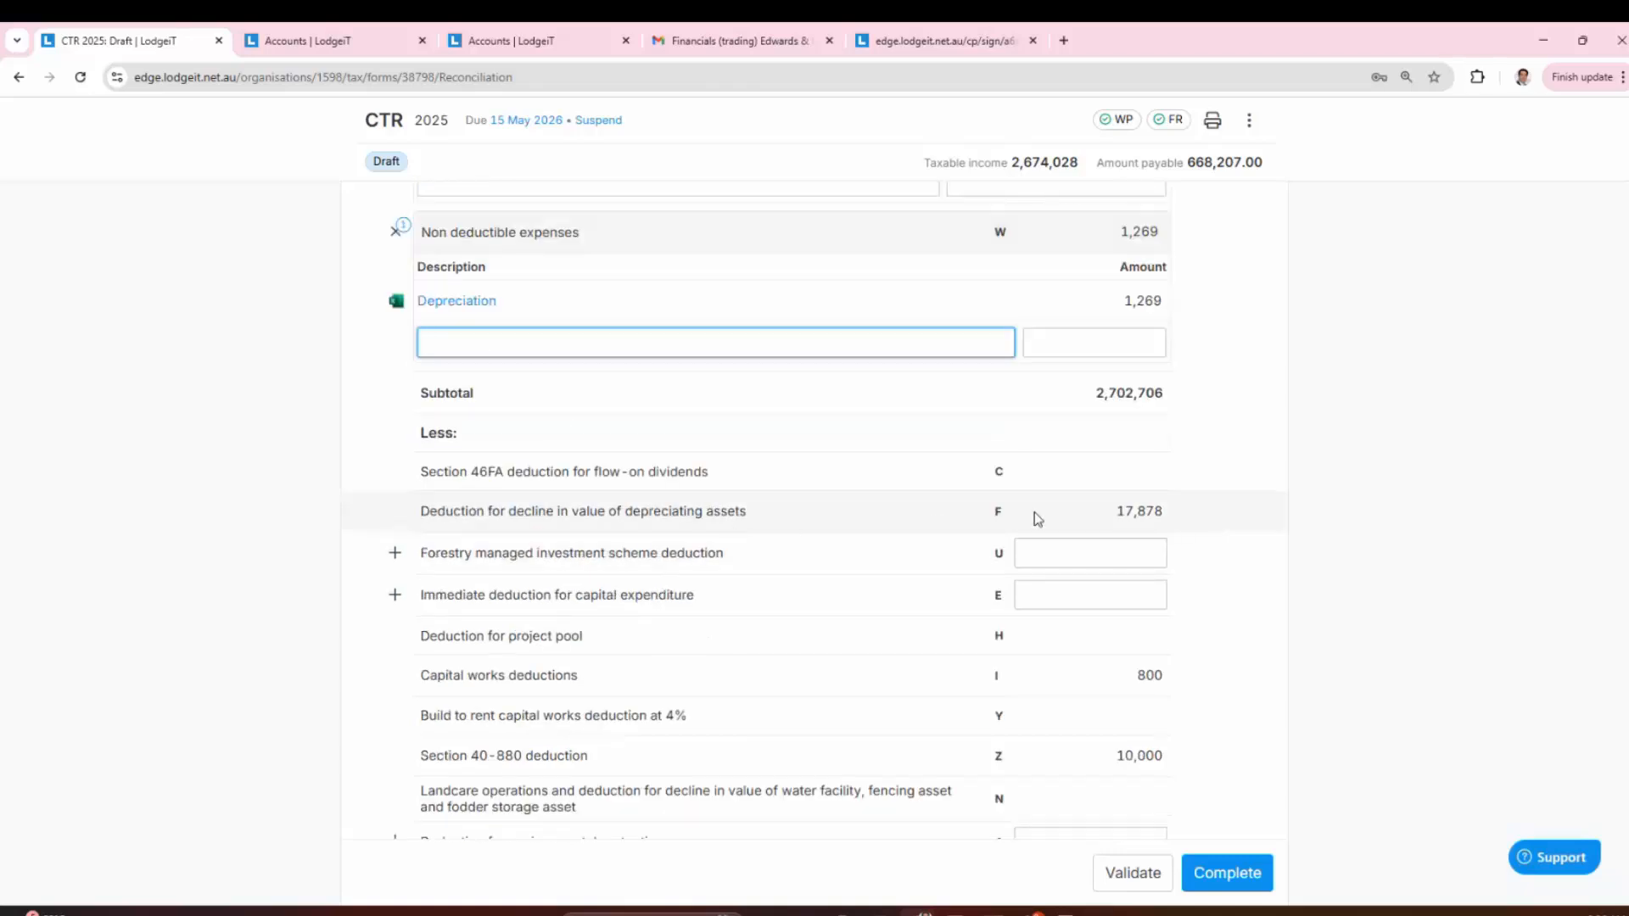
pyautogui.moveTo(1012, 526); pyautogui.dragTo(973, 526)
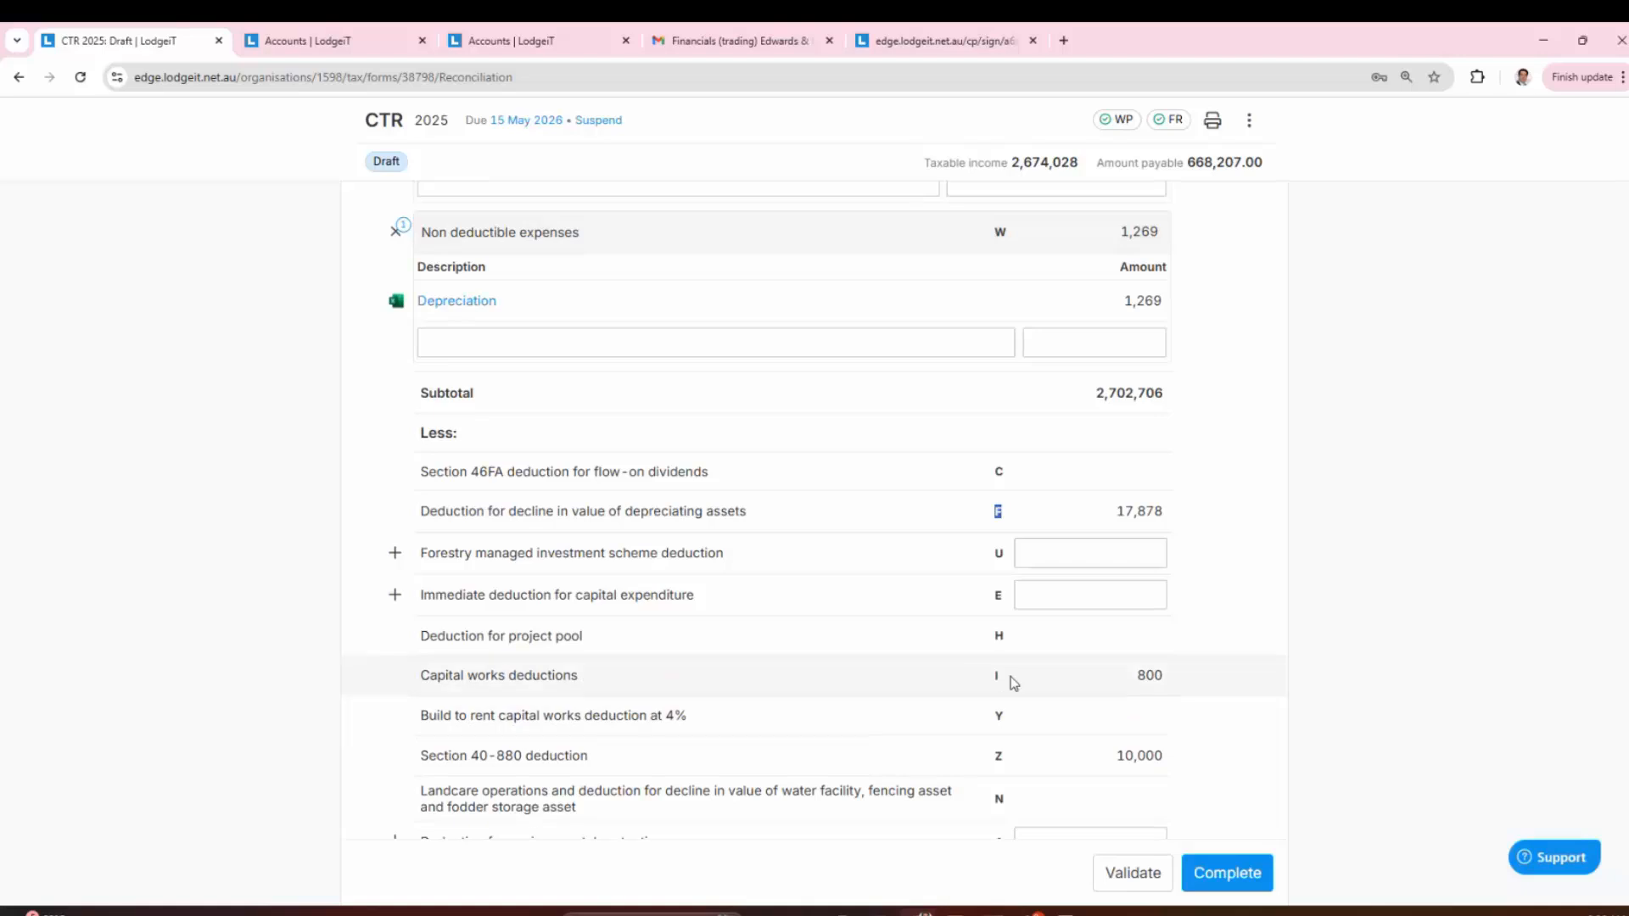
# Step: Review the Deduction for decline in value entries in the return's Depreciation section and look over the separate Depreciation tool and reports options
pyautogui.scroll(10, 658, 582)
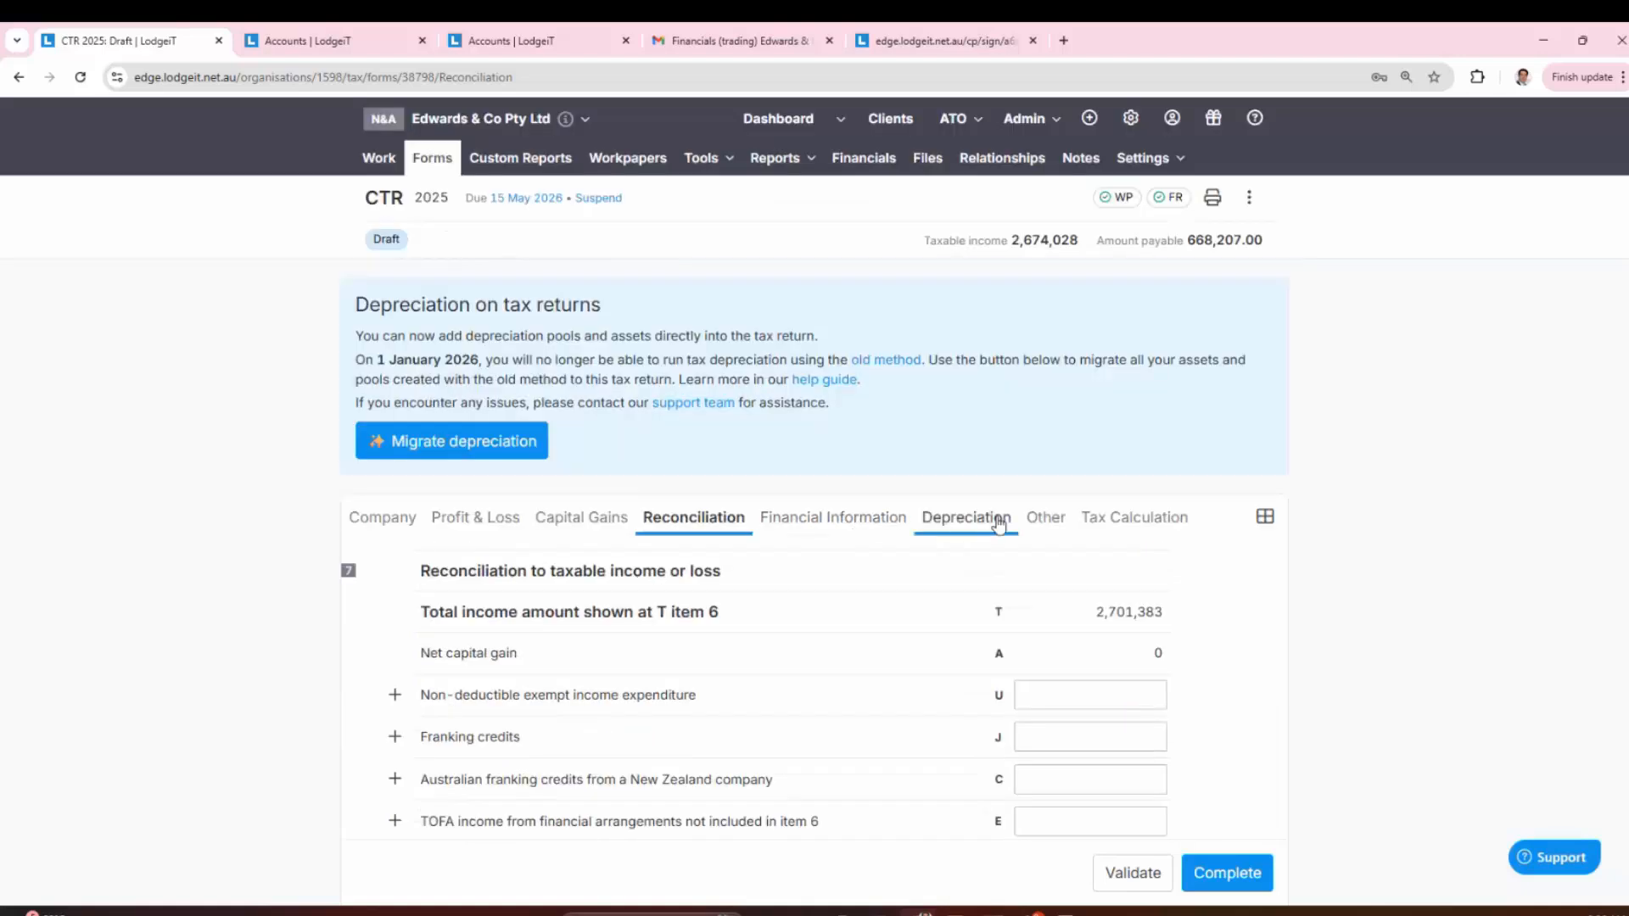
pyautogui.click(999, 525)
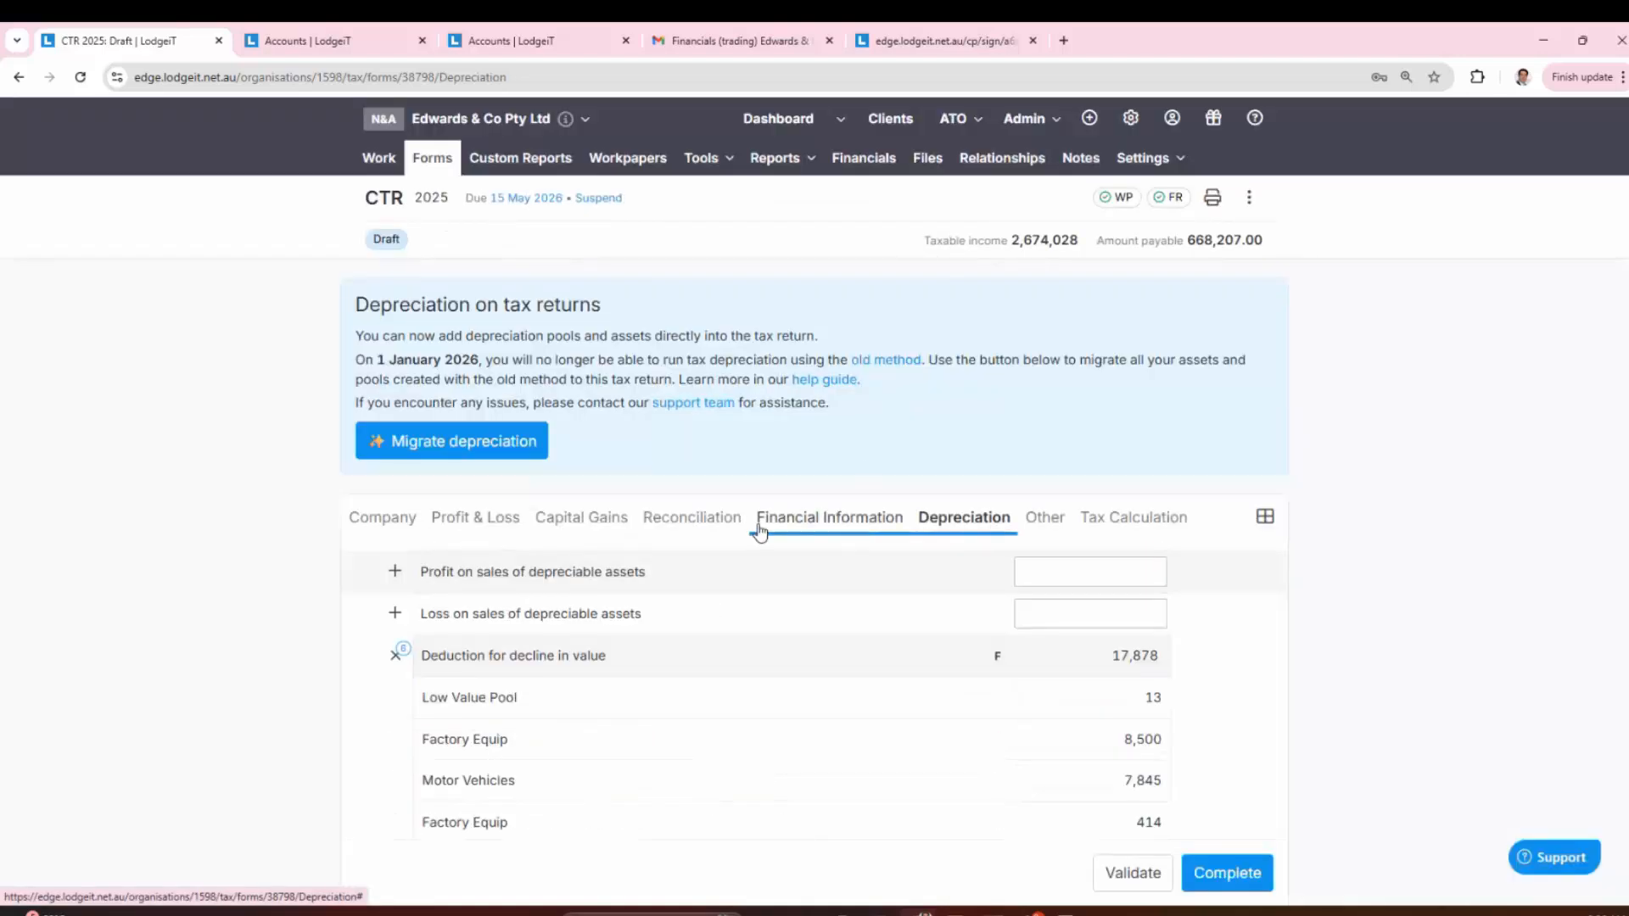
pyautogui.scroll(-3, 760, 532)
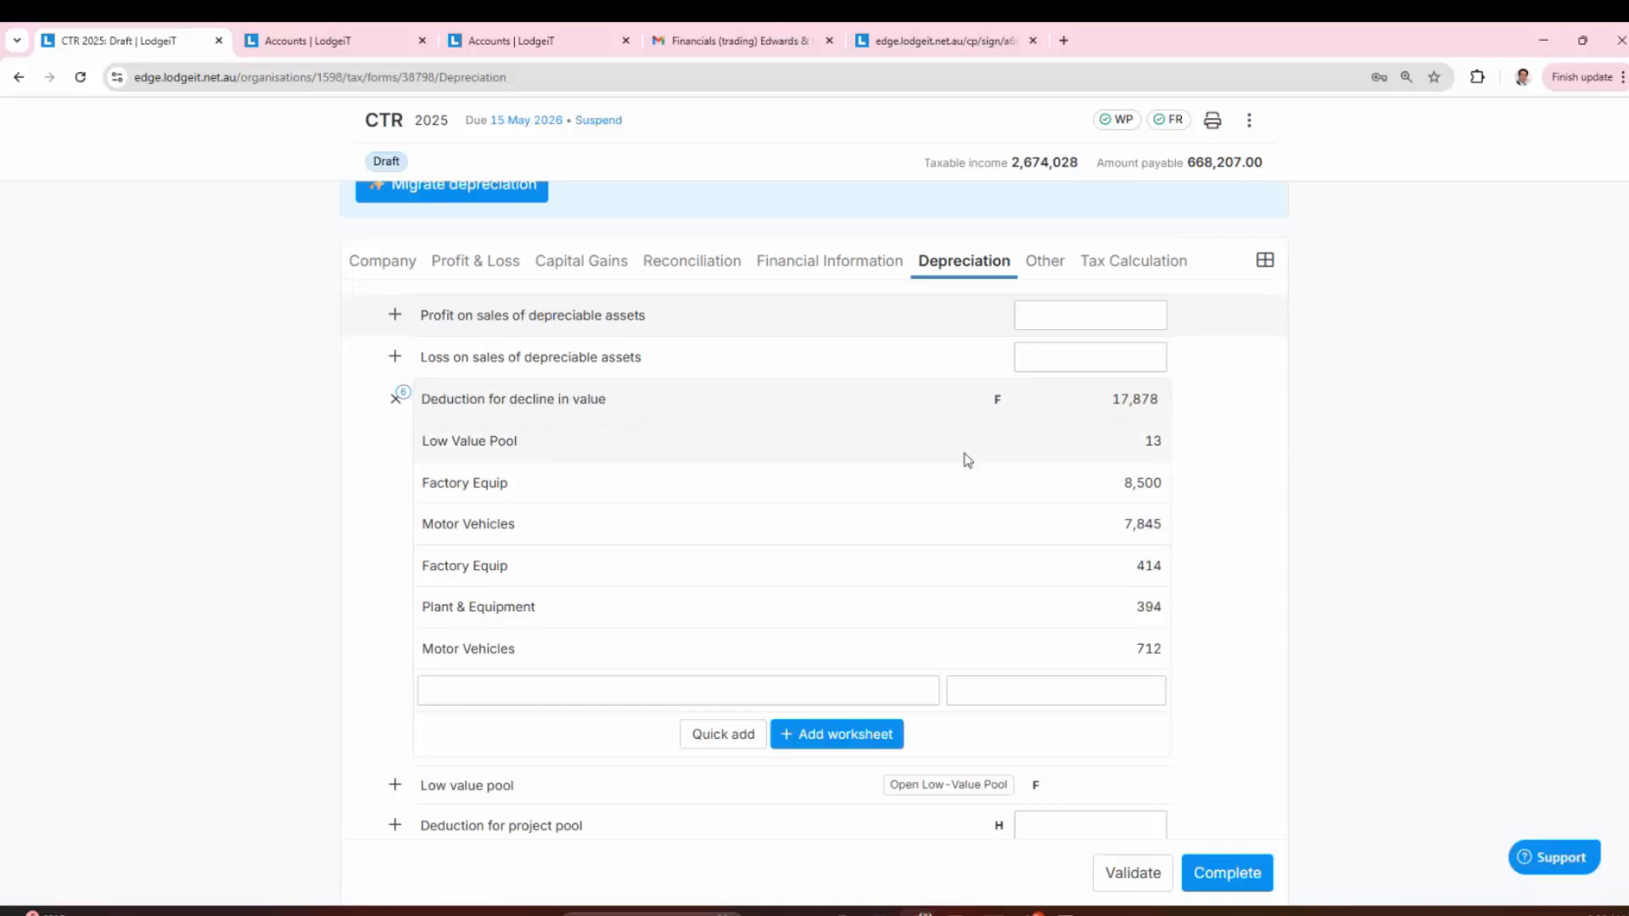
pyautogui.scroll(3, 909, 506)
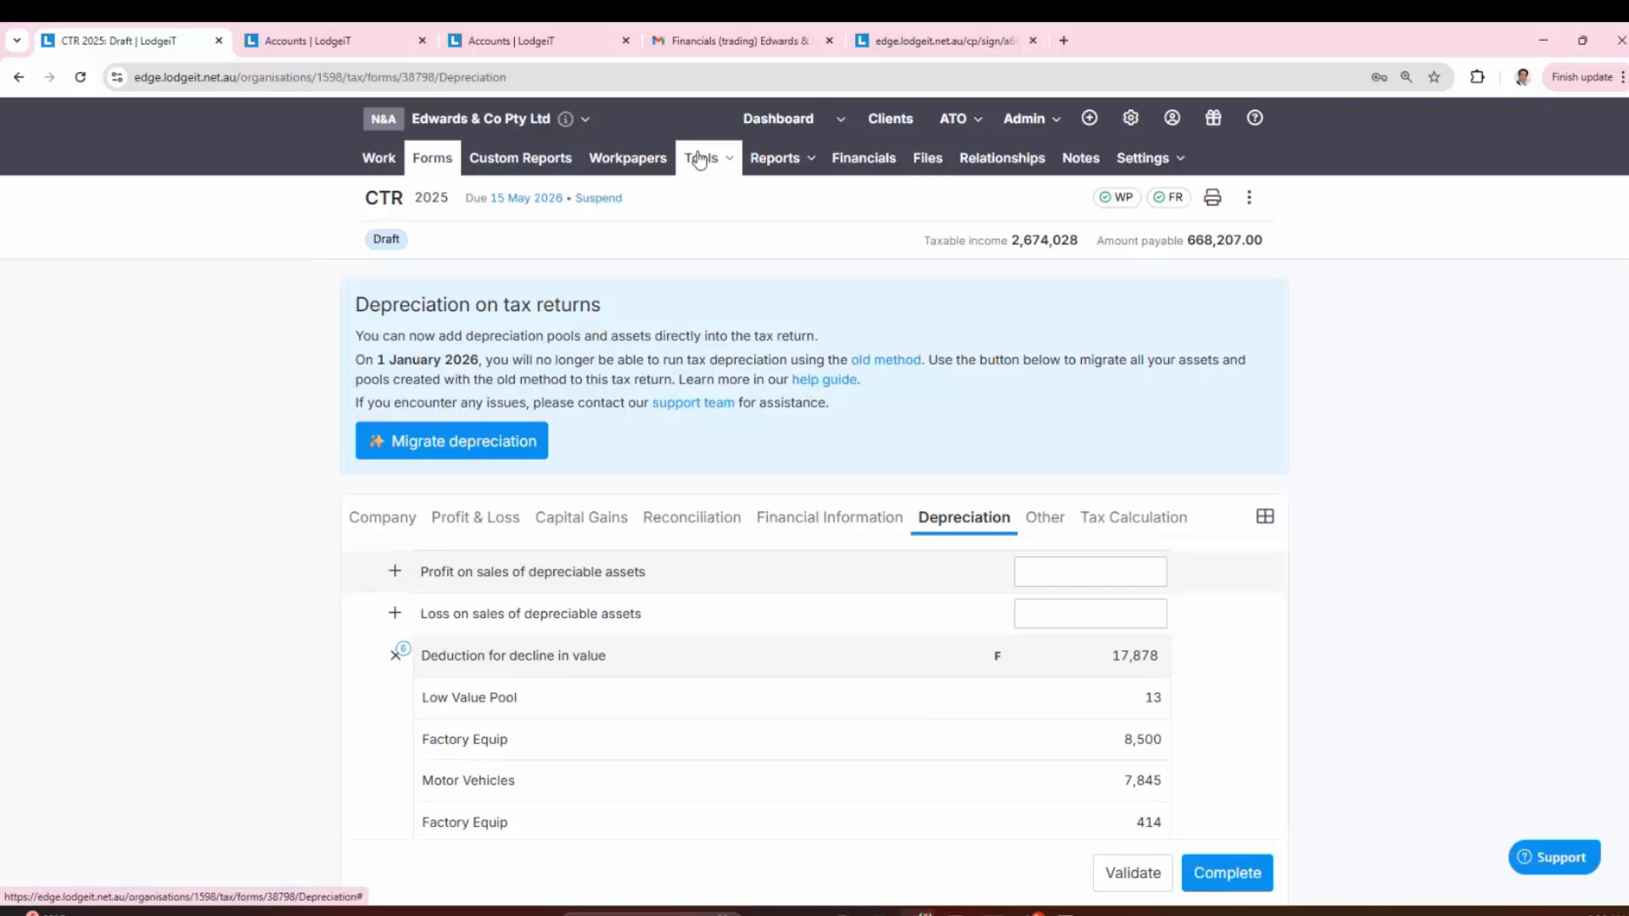
pyautogui.click(700, 159)
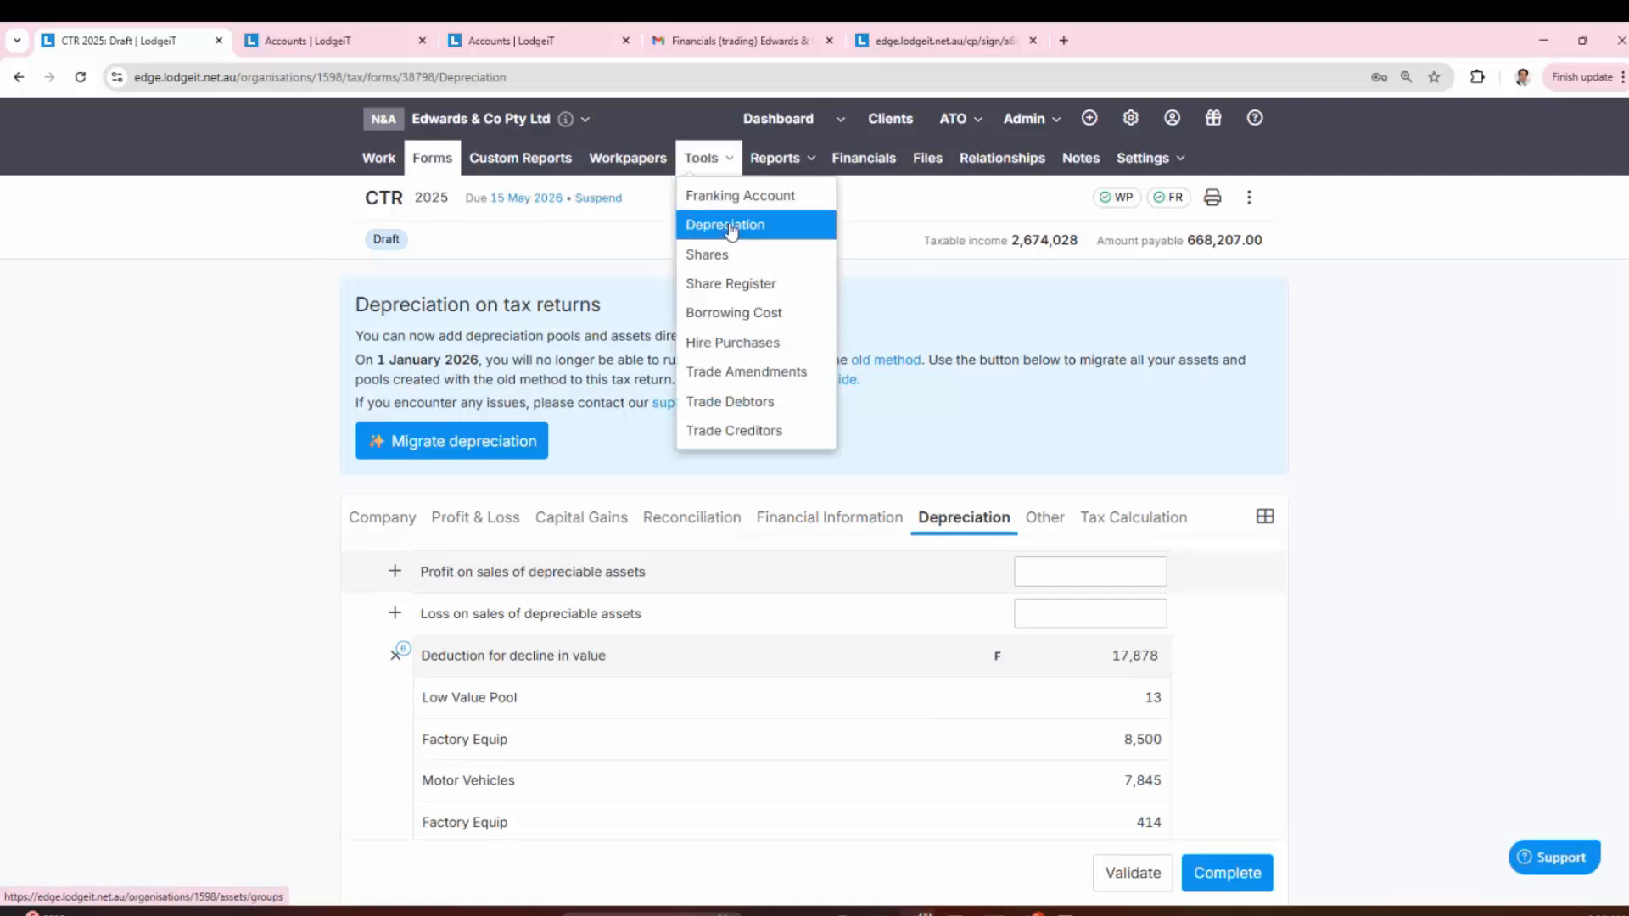
pyautogui.click(775, 158)
pyautogui.moveTo(777, 276)
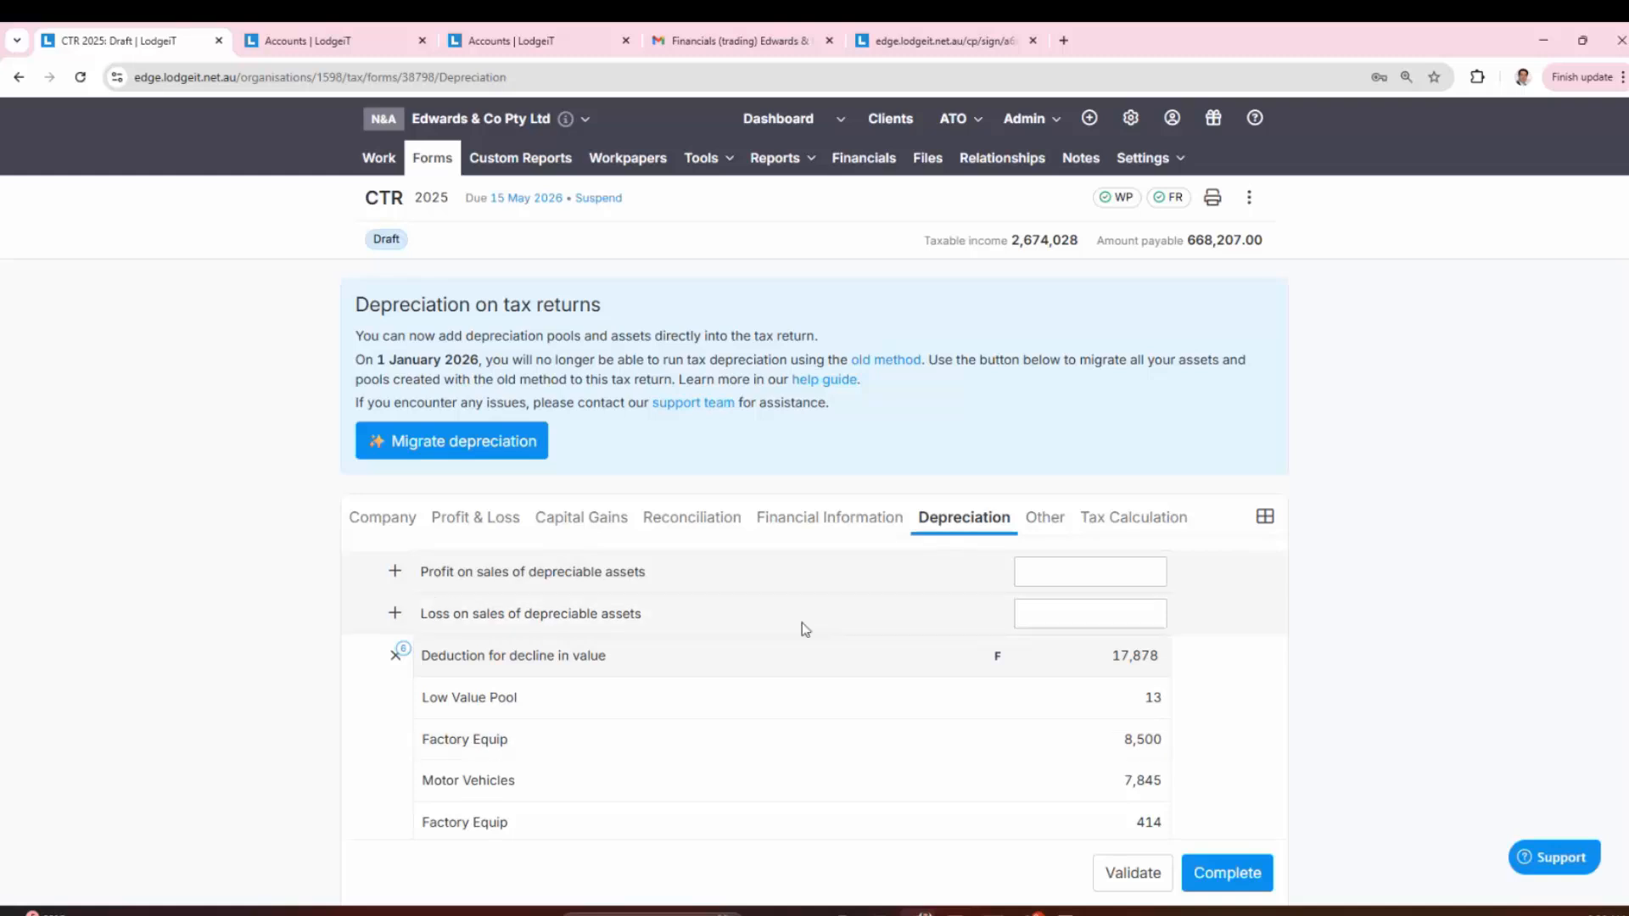
# Step: Migrate the old-method depreciation assets and pools into the tax return, check each item's destination in the migration results and close them
pyautogui.click(527, 445)
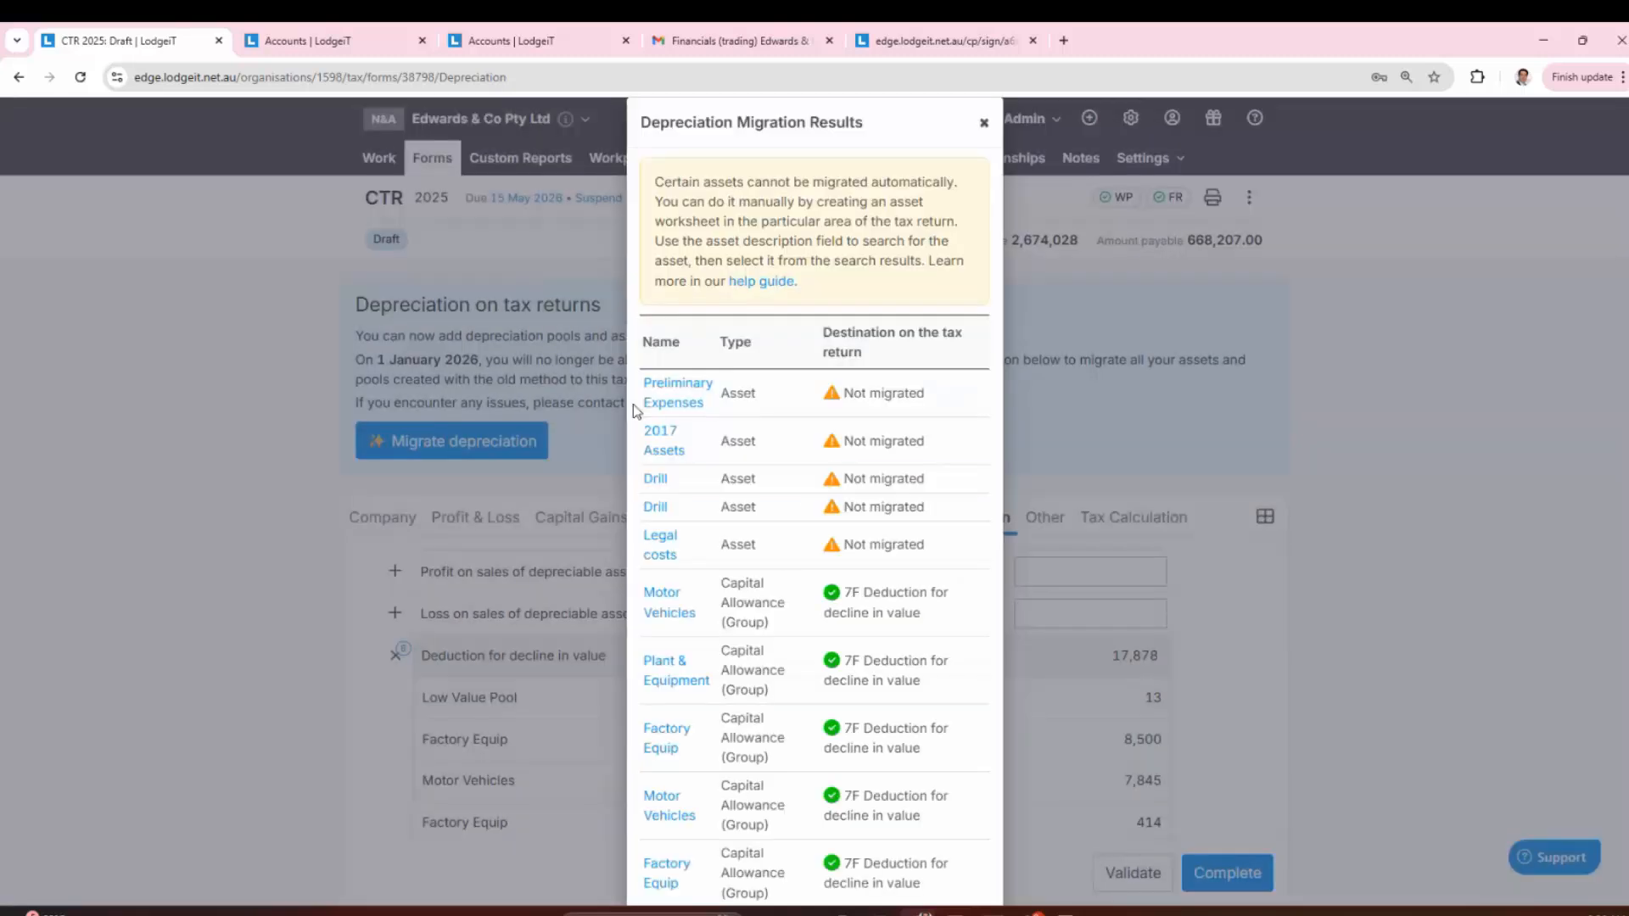
pyautogui.scroll(-5, 803, 487)
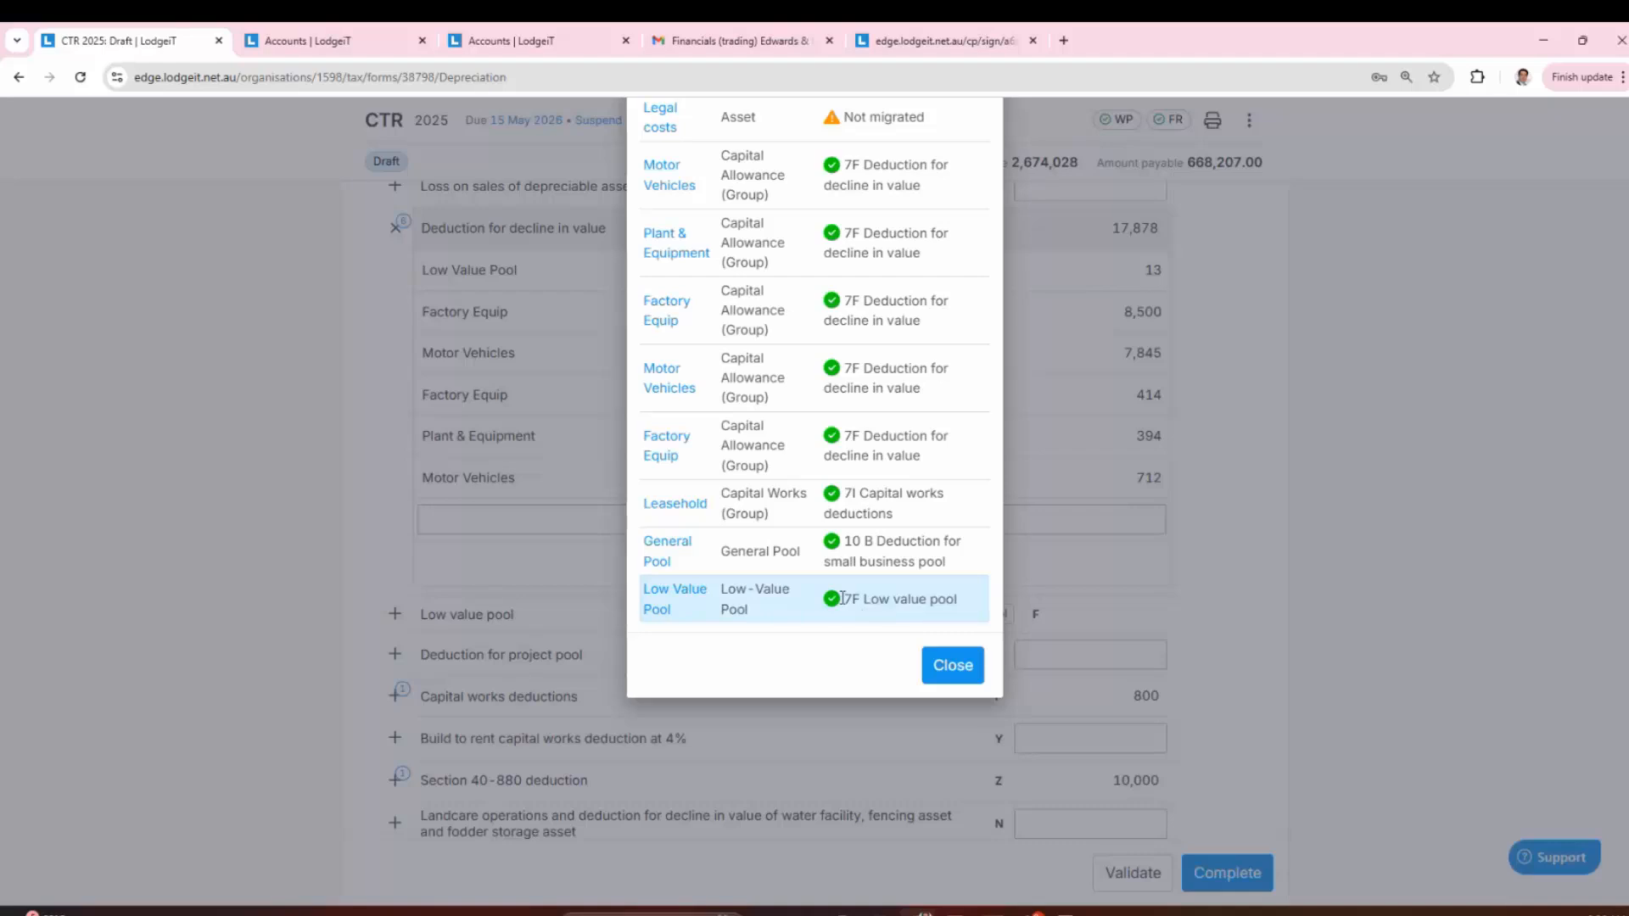
pyautogui.scroll(4, 841, 598)
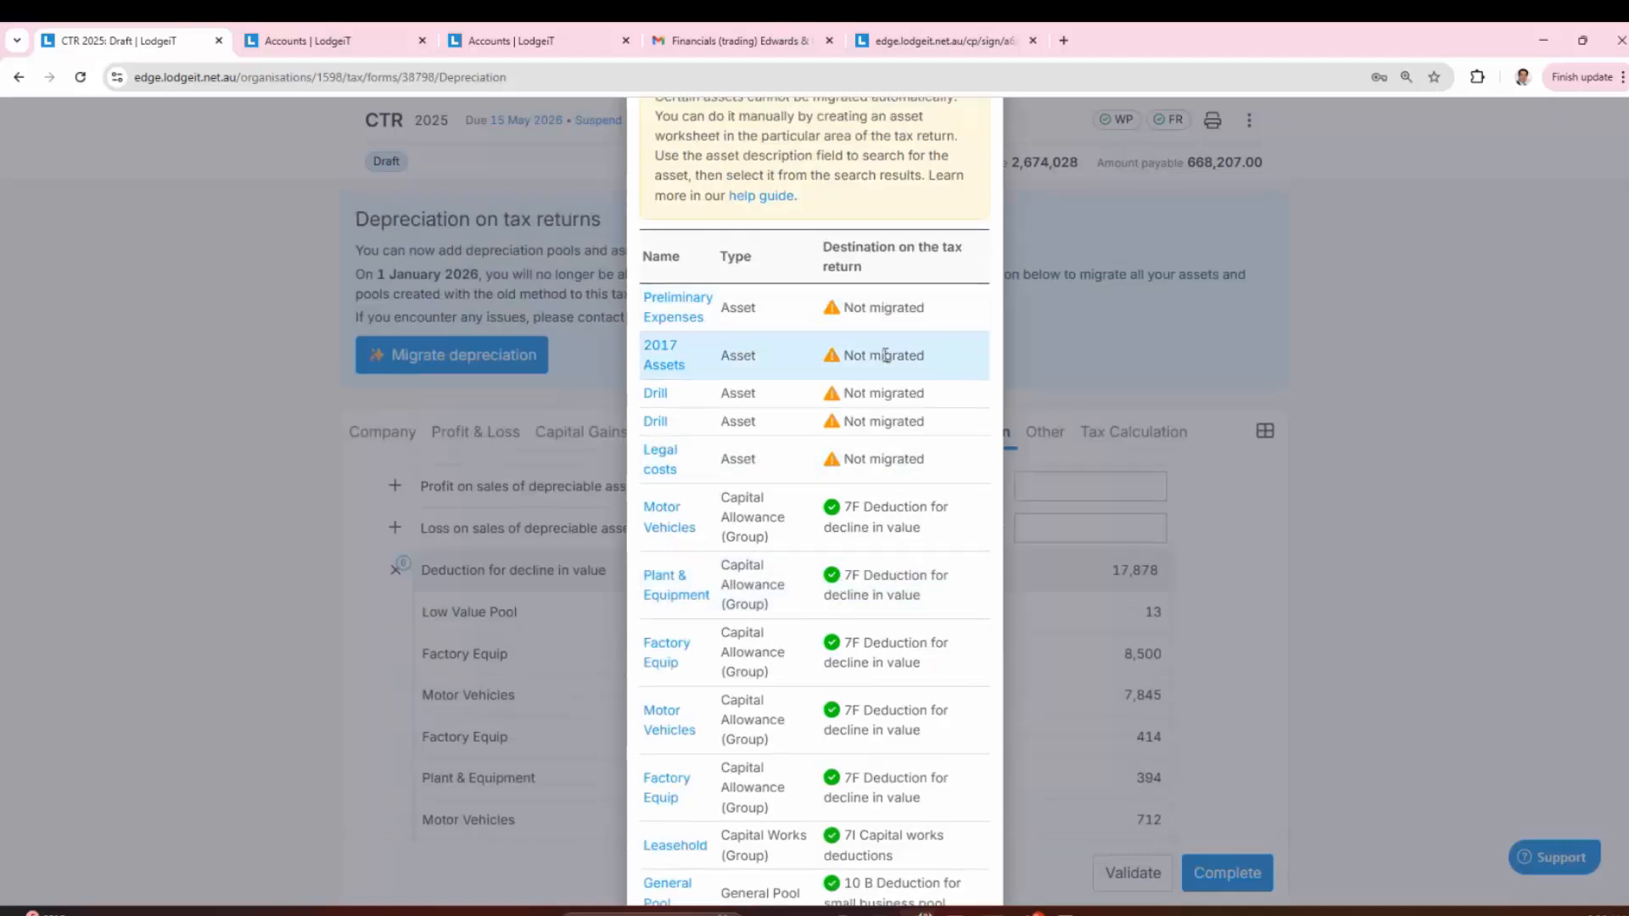
pyautogui.scroll(-5, 891, 745)
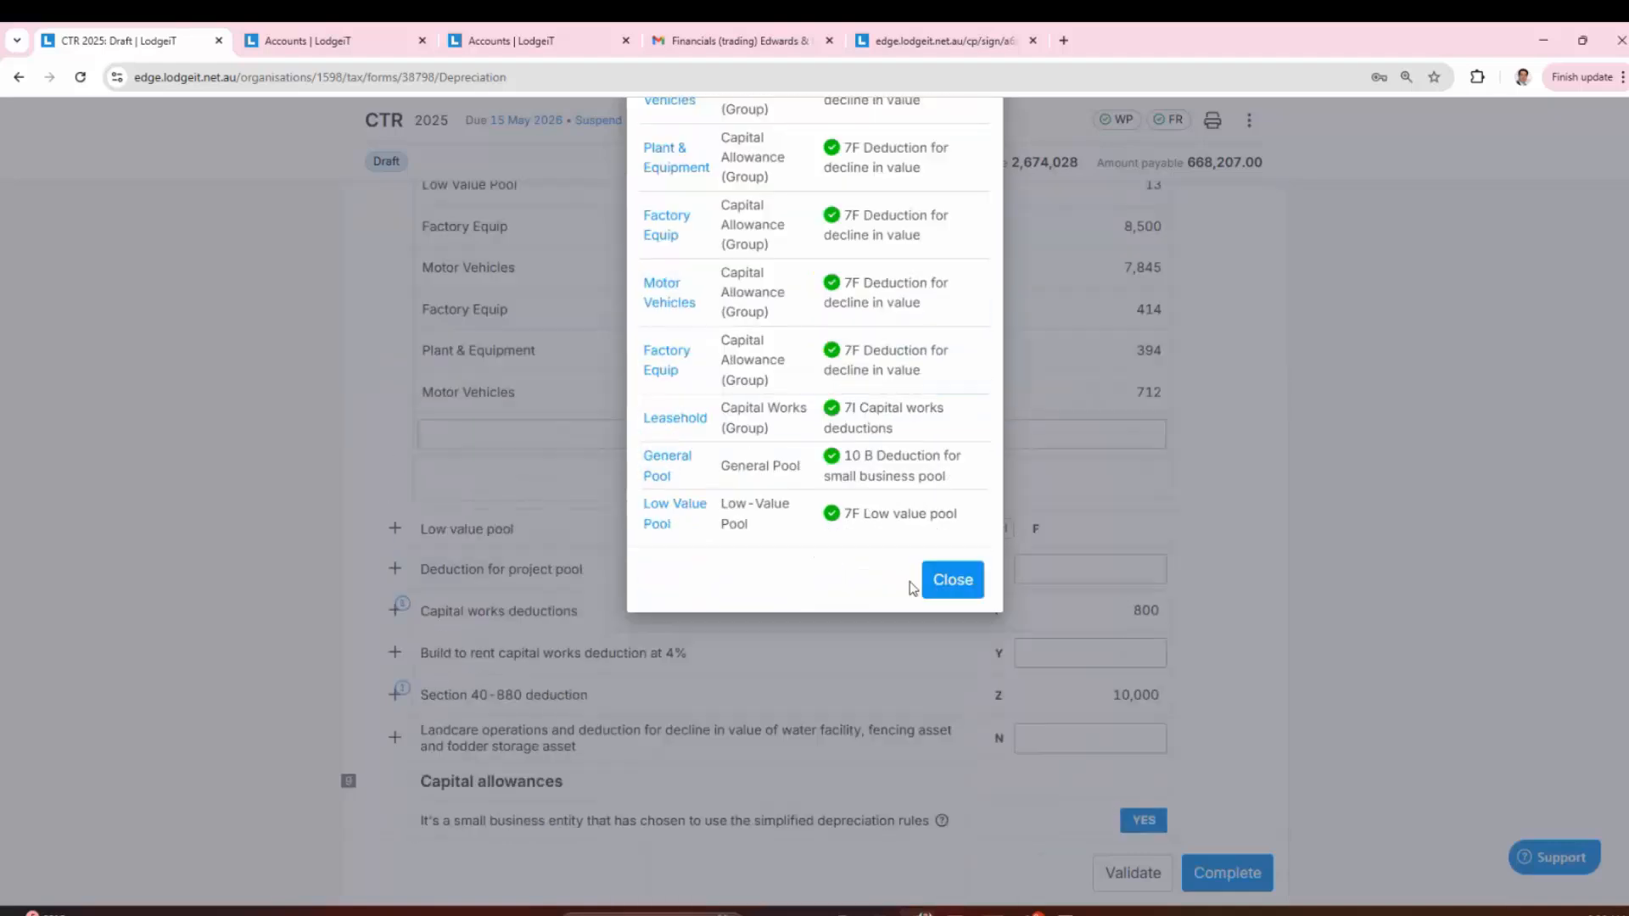
pyautogui.click(951, 581)
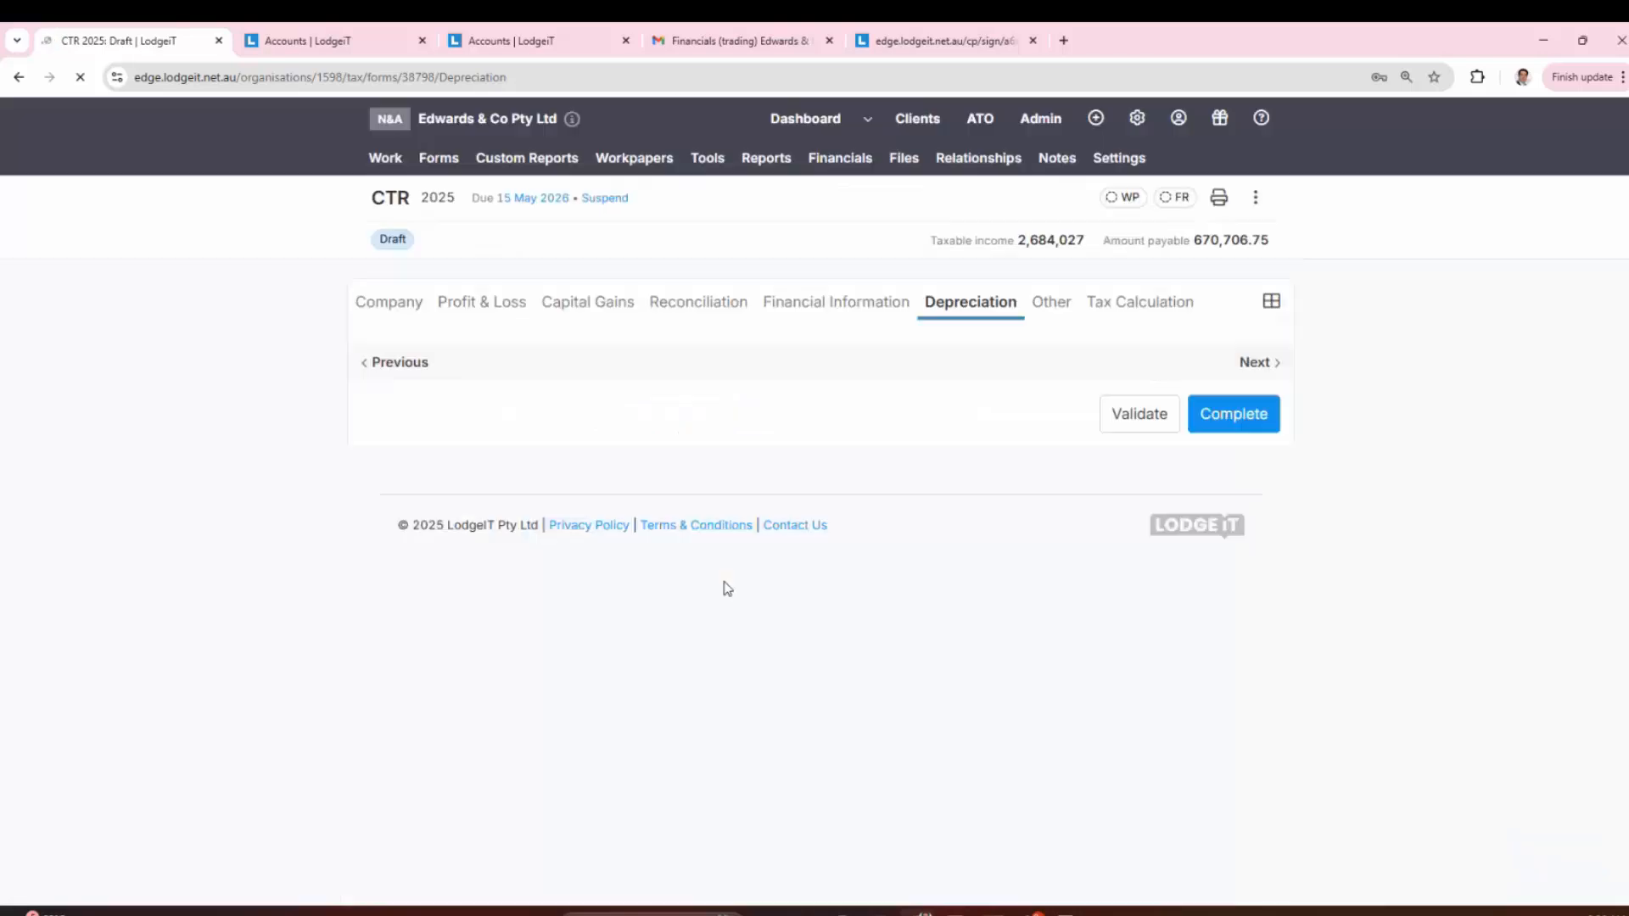
# Step: Review the migrated assets and pools in the Depreciation section, and view the Quick add form for Deduction for decline in value without adding anything
pyautogui.scroll(-5, 934, 374)
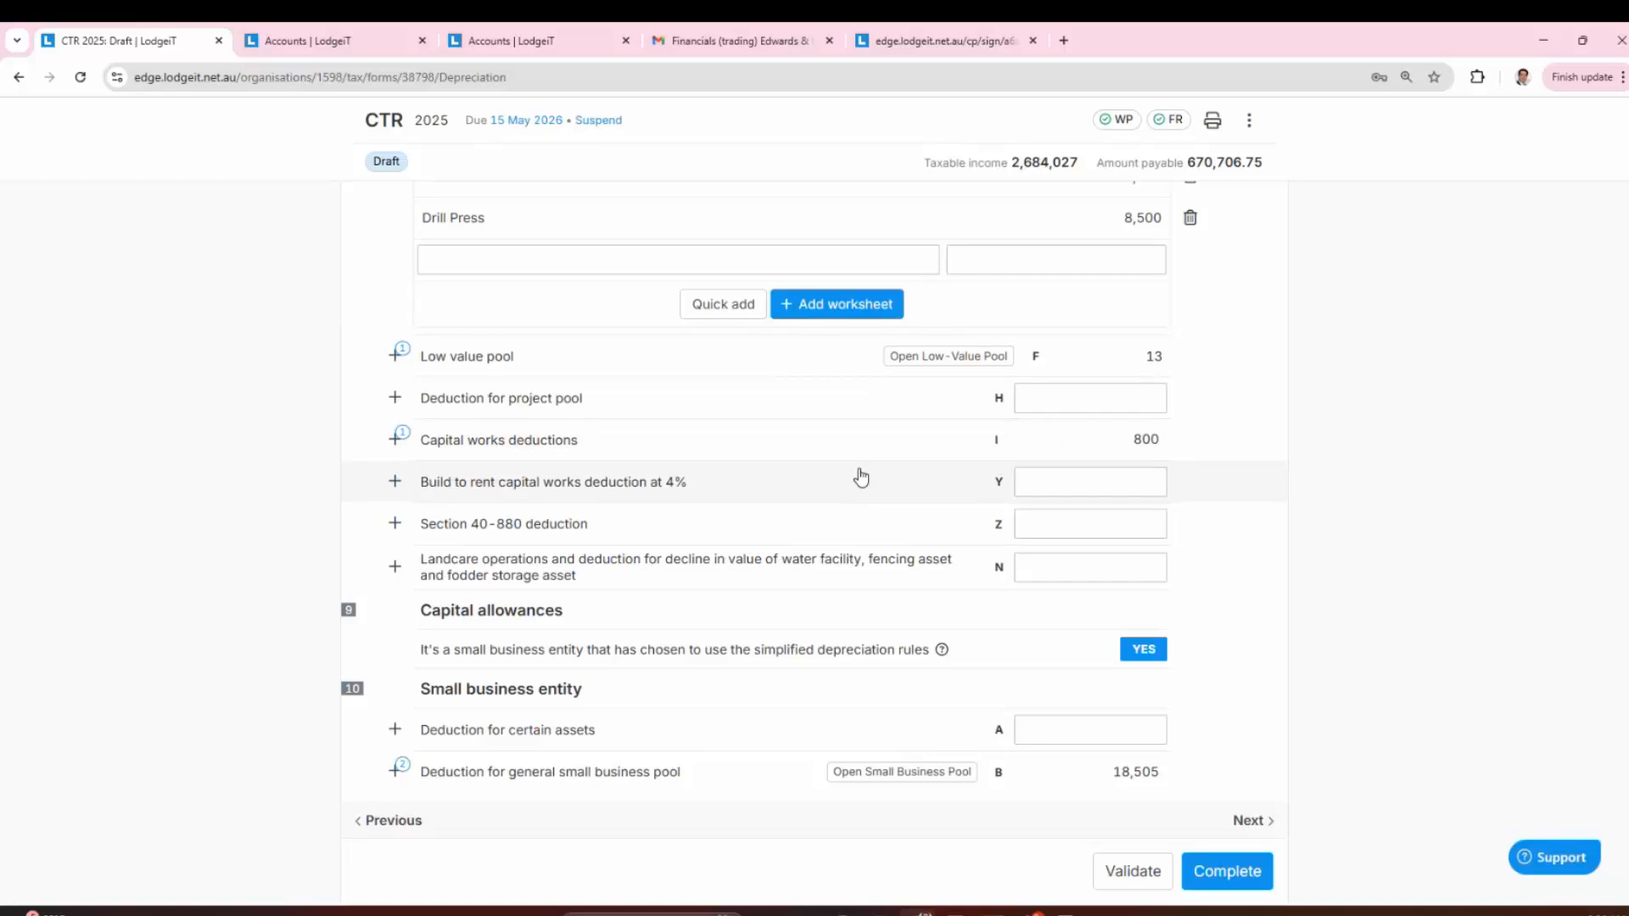
pyautogui.scroll(5, 862, 478)
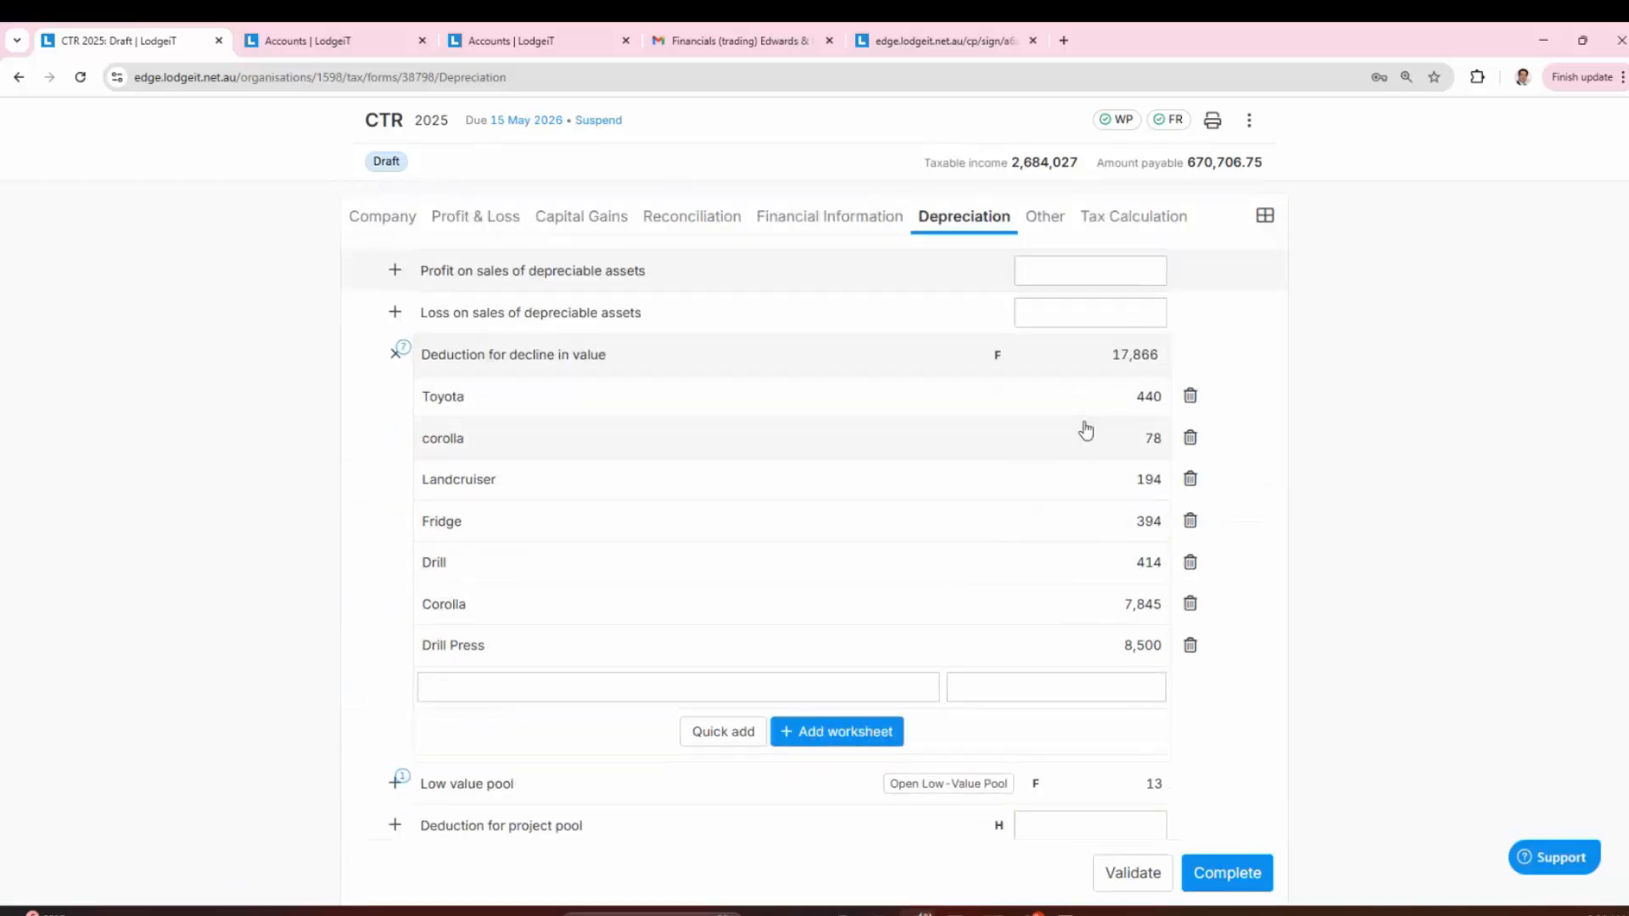
pyautogui.click(720, 736)
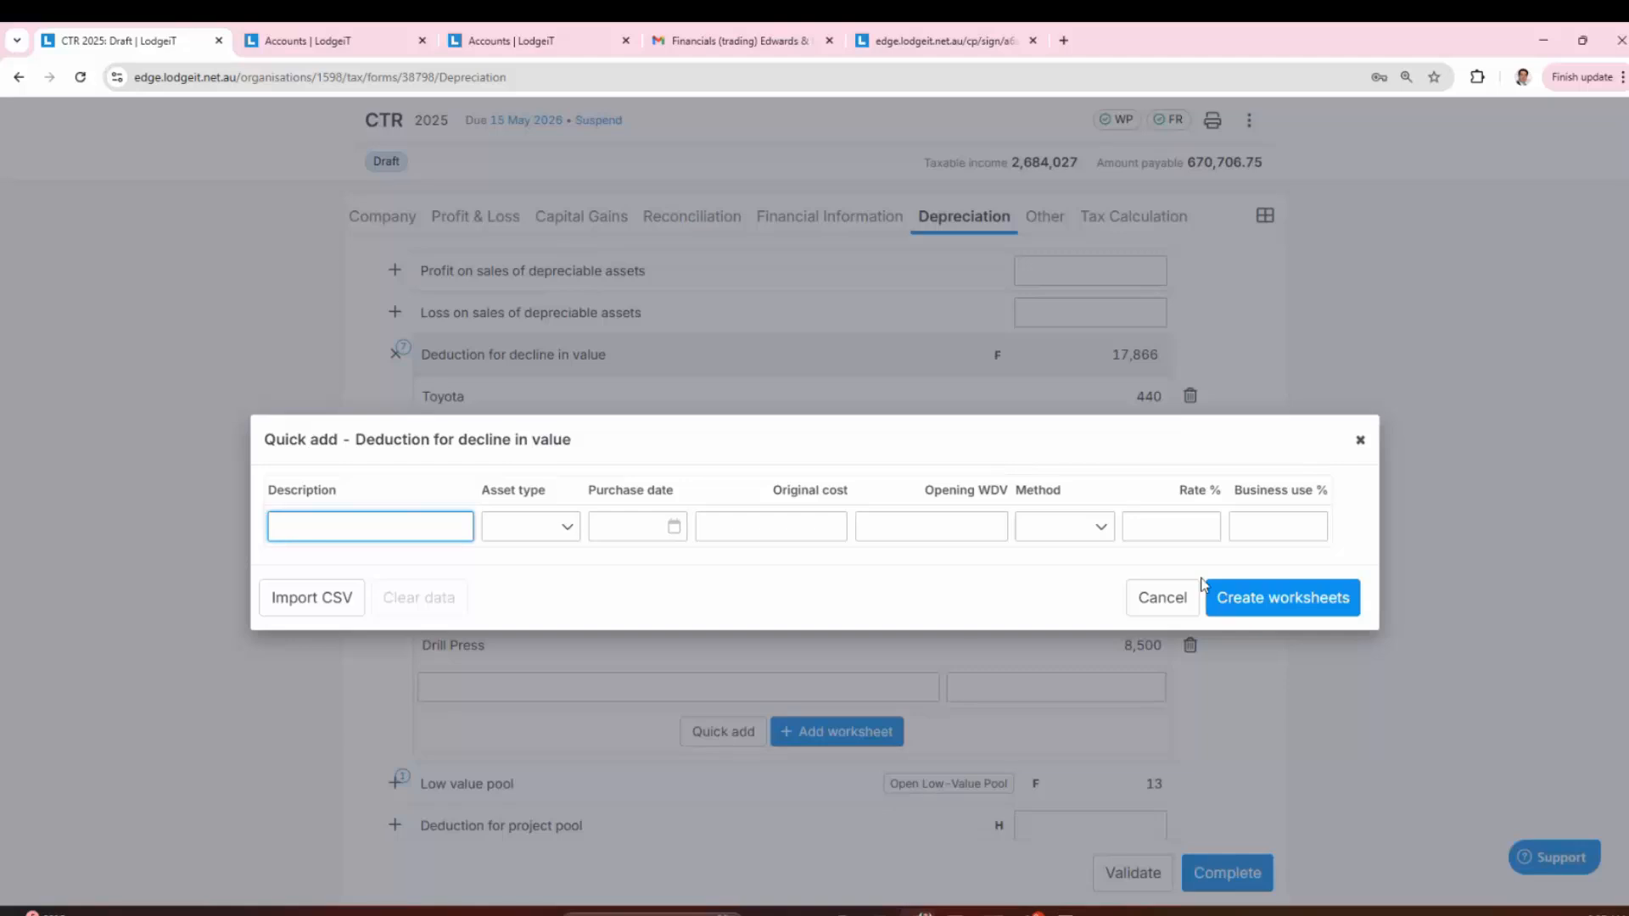
pyautogui.click(1360, 440)
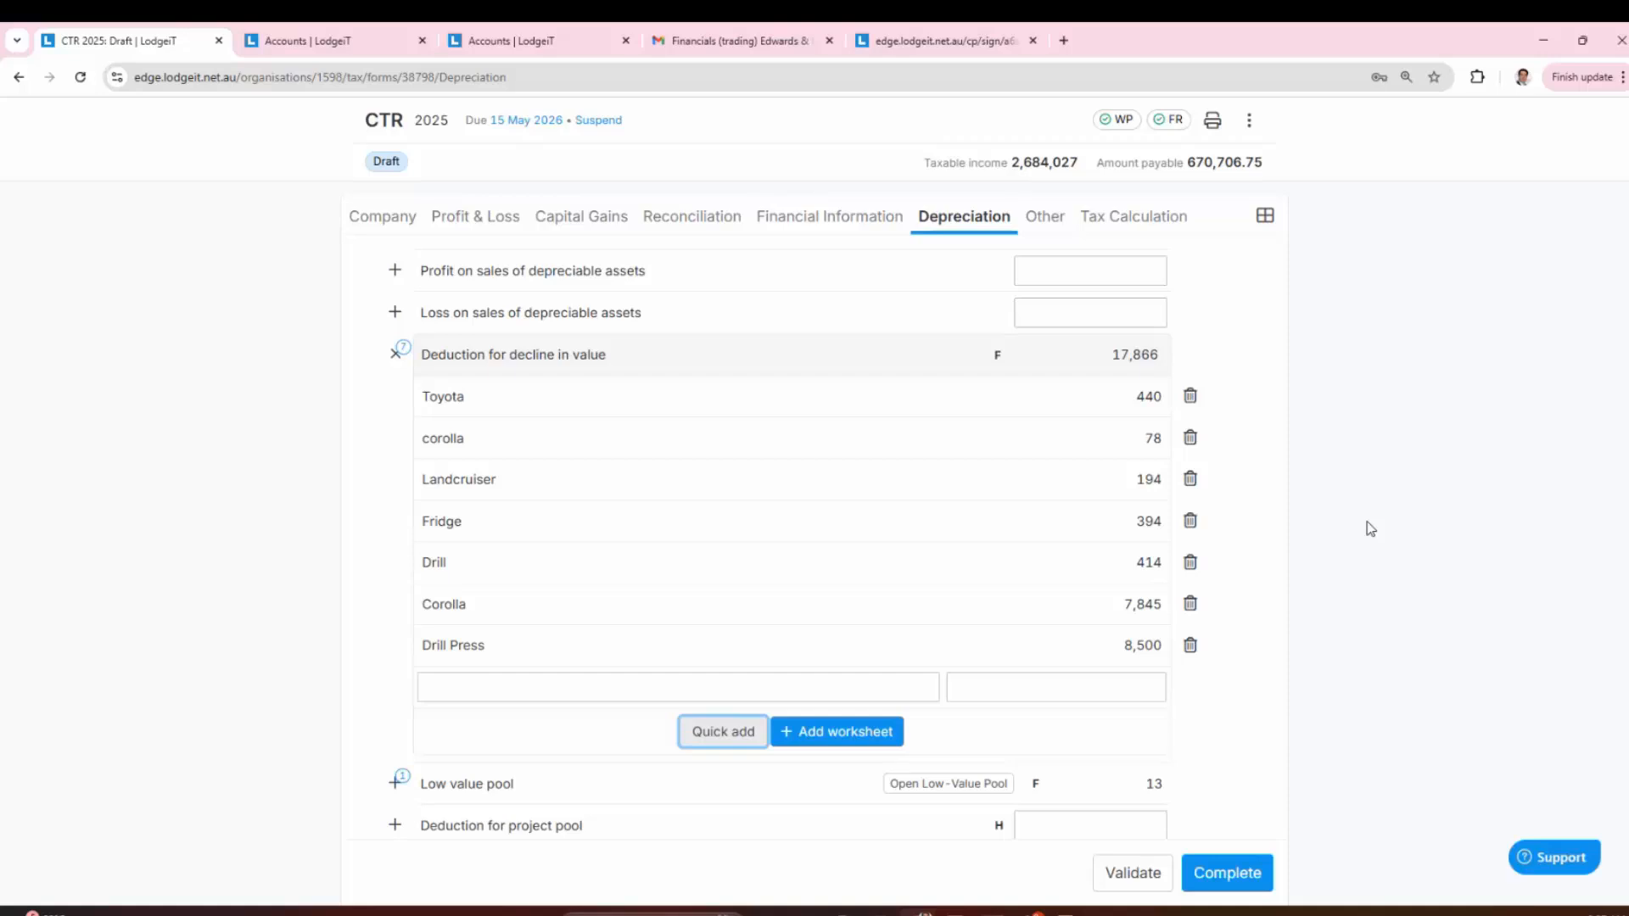
pyautogui.scroll(-4, 1370, 529)
pyautogui.scroll(-2, 1371, 529)
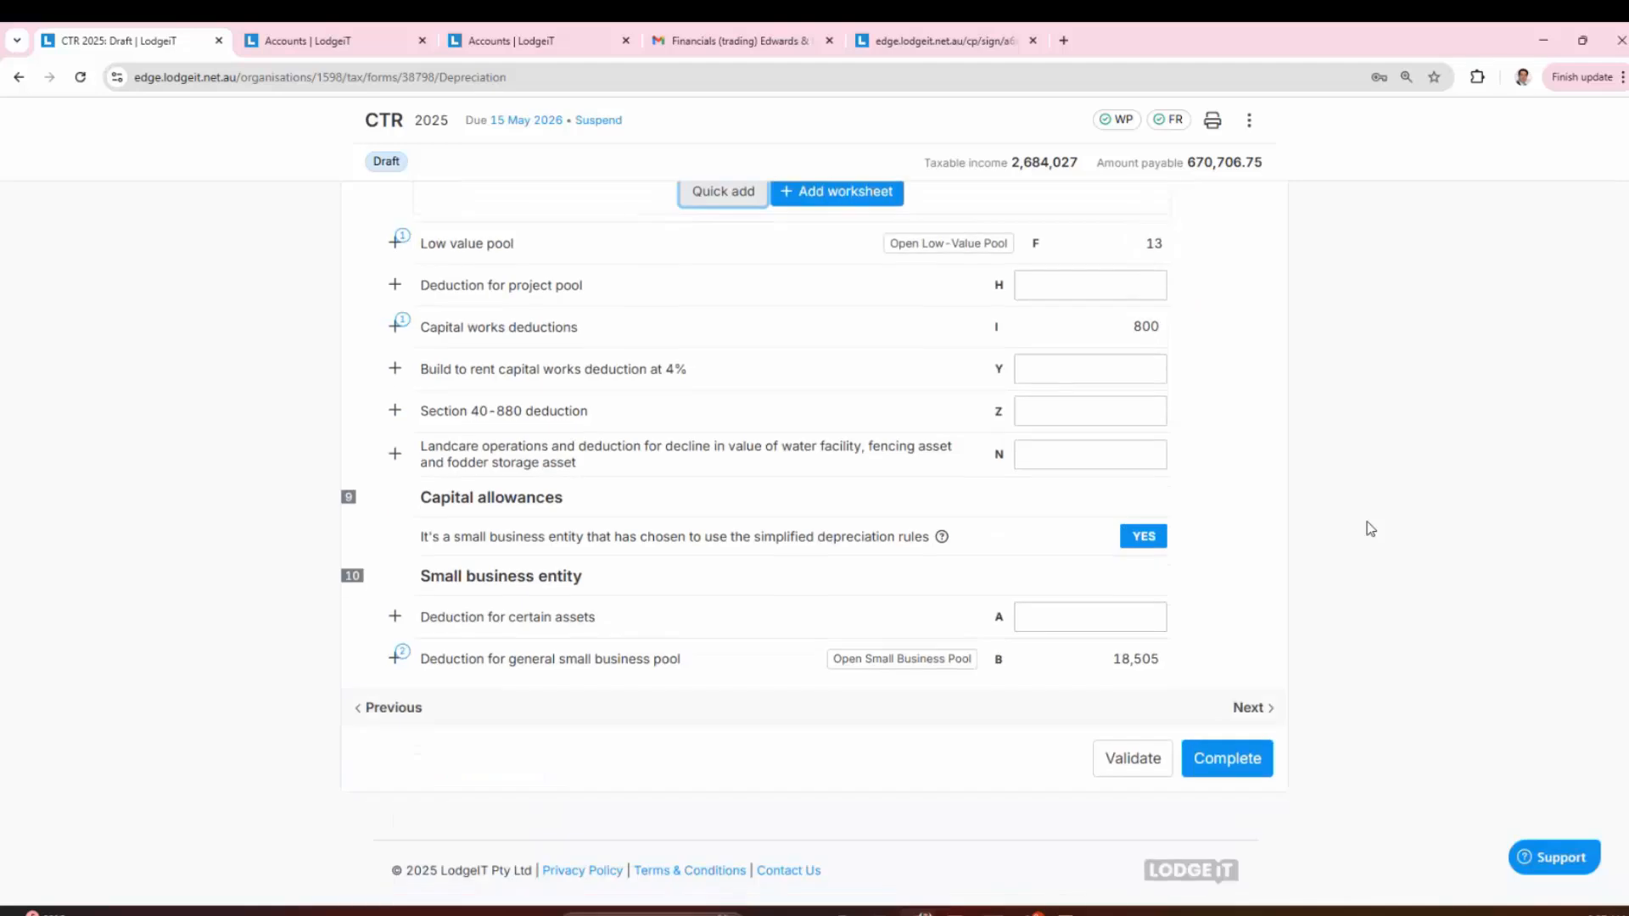
# Step: Check the depreciation deductions in the Reconciliation section after the migration and expand the Non deductible expenses breakdown
pyautogui.scroll(7, 1370, 529)
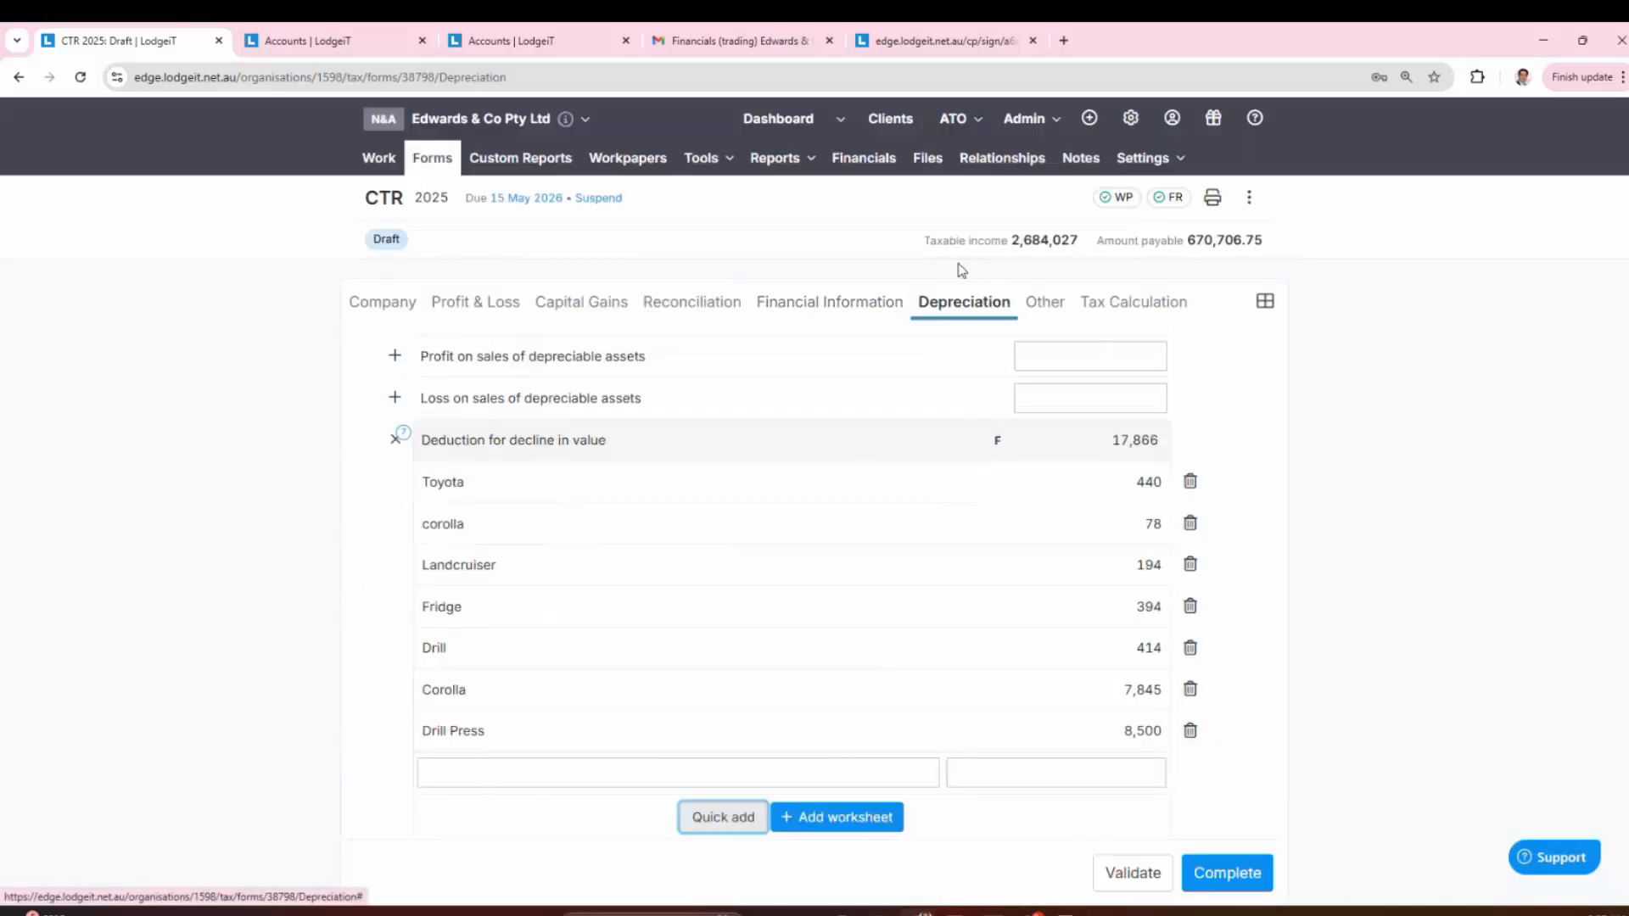
pyautogui.click(691, 304)
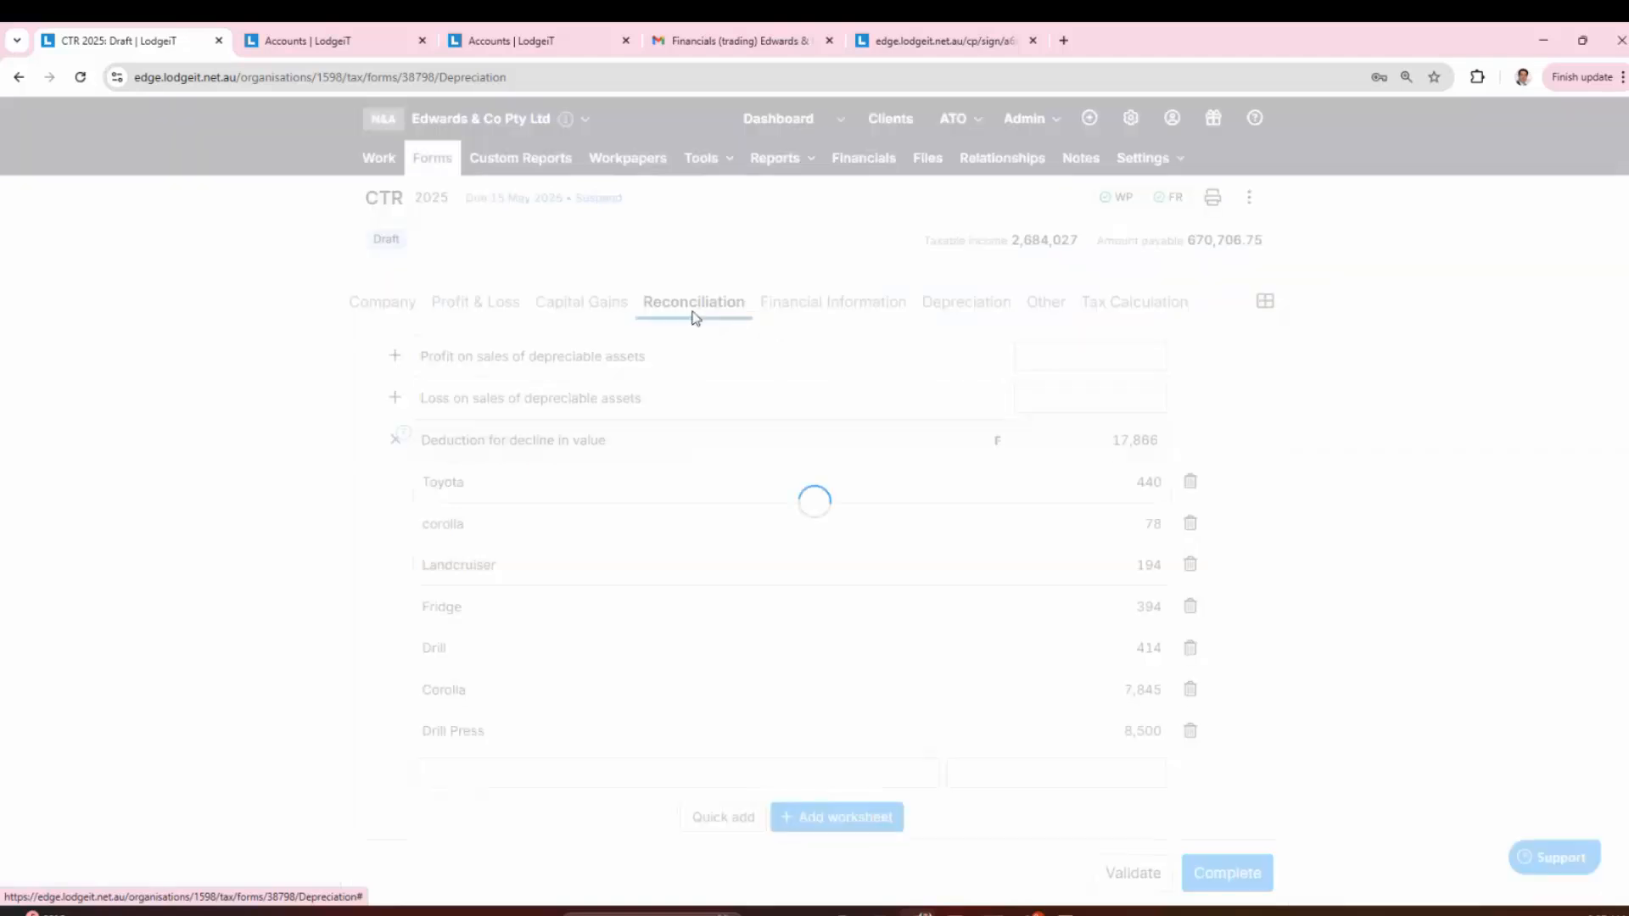
pyautogui.scroll(-4, 1037, 633)
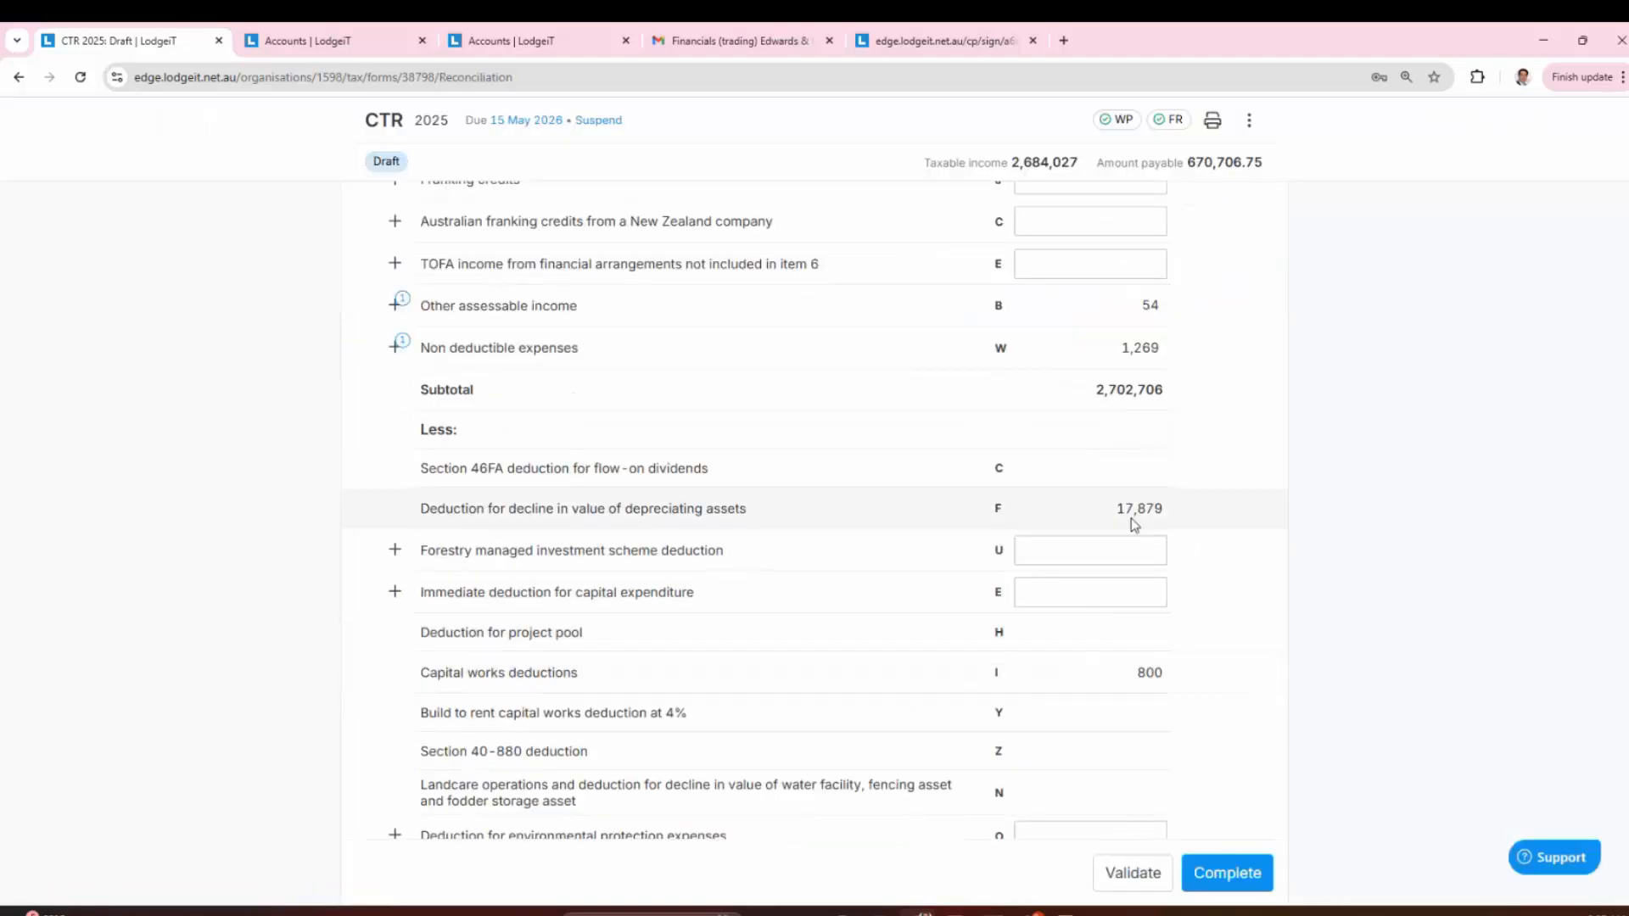
pyautogui.scroll(4, 1016, 676)
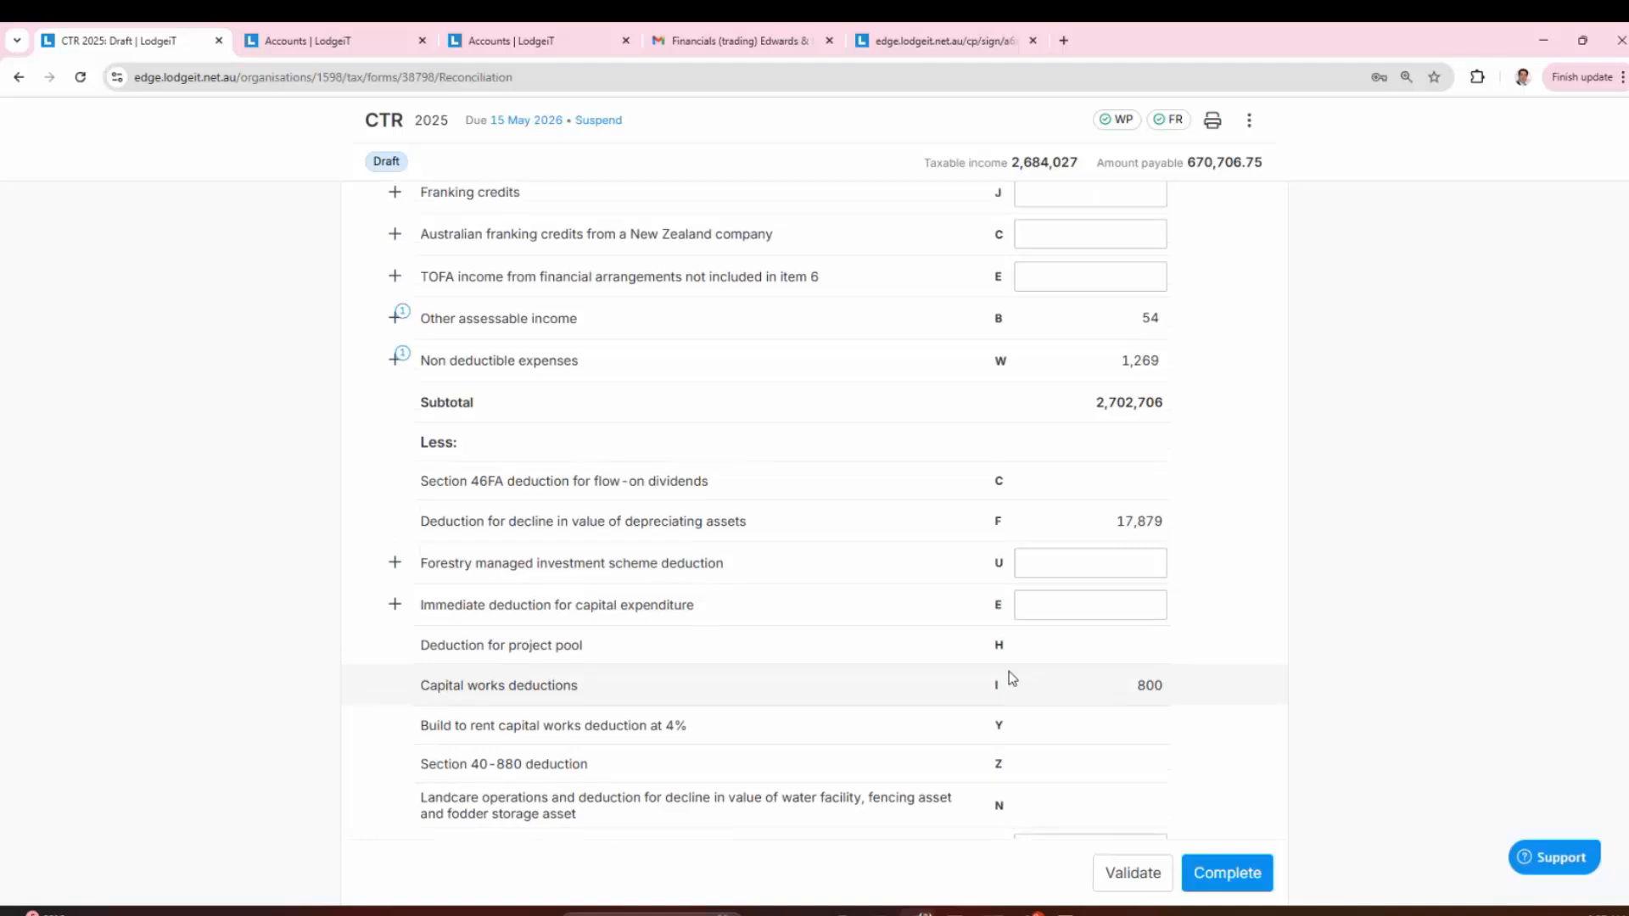
pyautogui.click(563, 610)
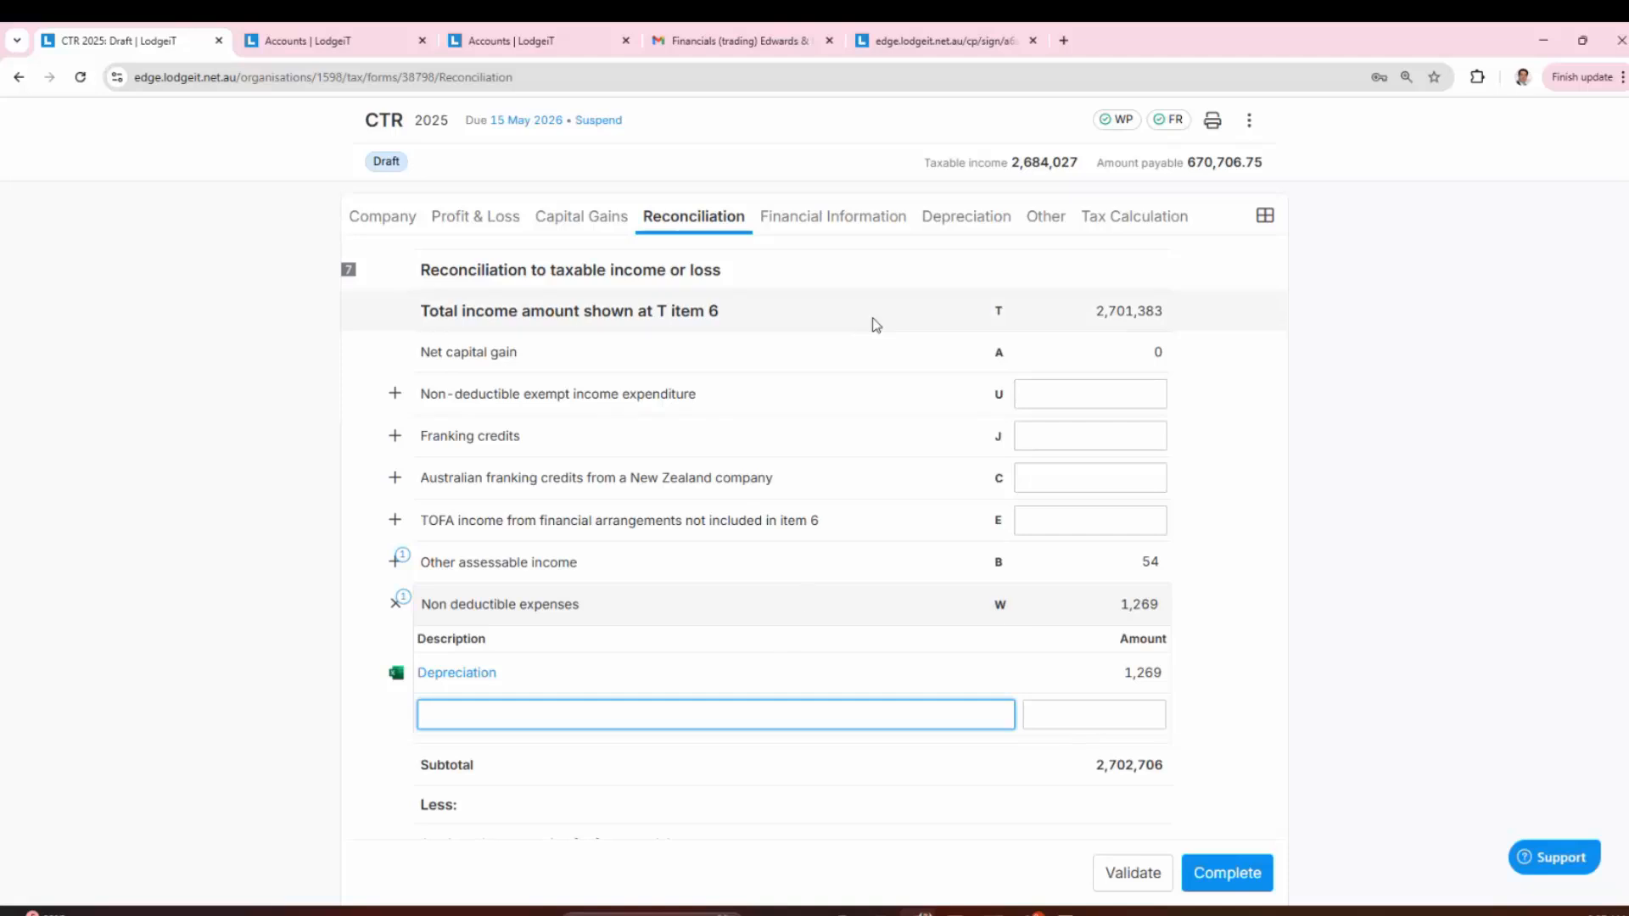
# Step: Review the dividends and franking account items in the Financial Information section and locate the Franking Account tool
pyautogui.click(835, 217)
pyautogui.scroll(-8, 828, 358)
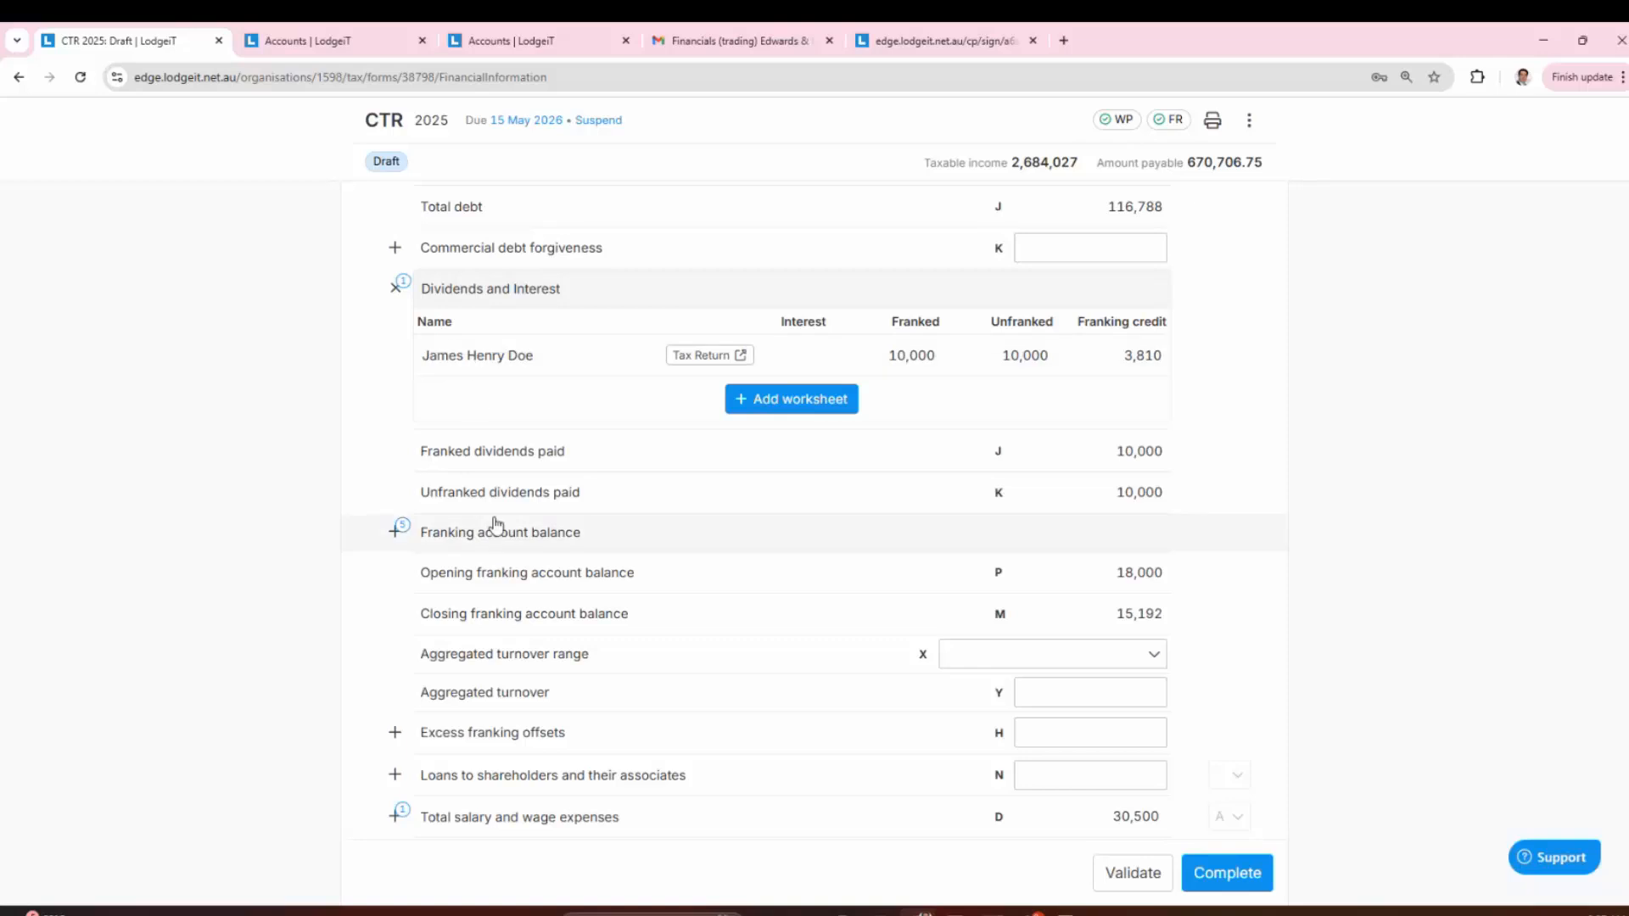
pyautogui.scroll(10, 496, 524)
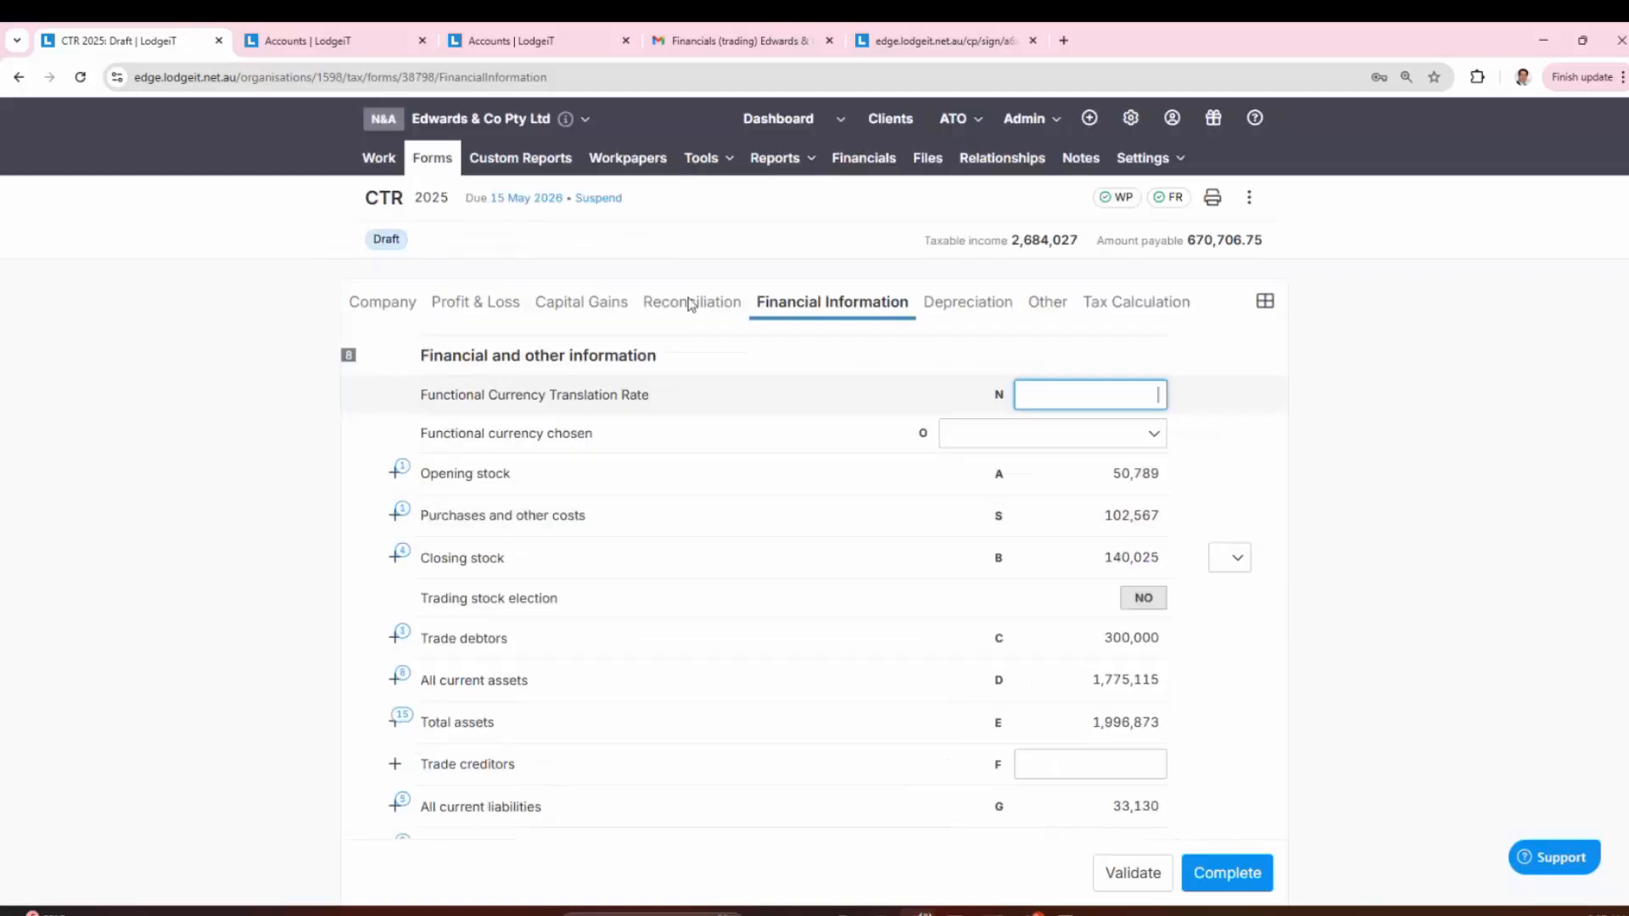
pyautogui.click(699, 159)
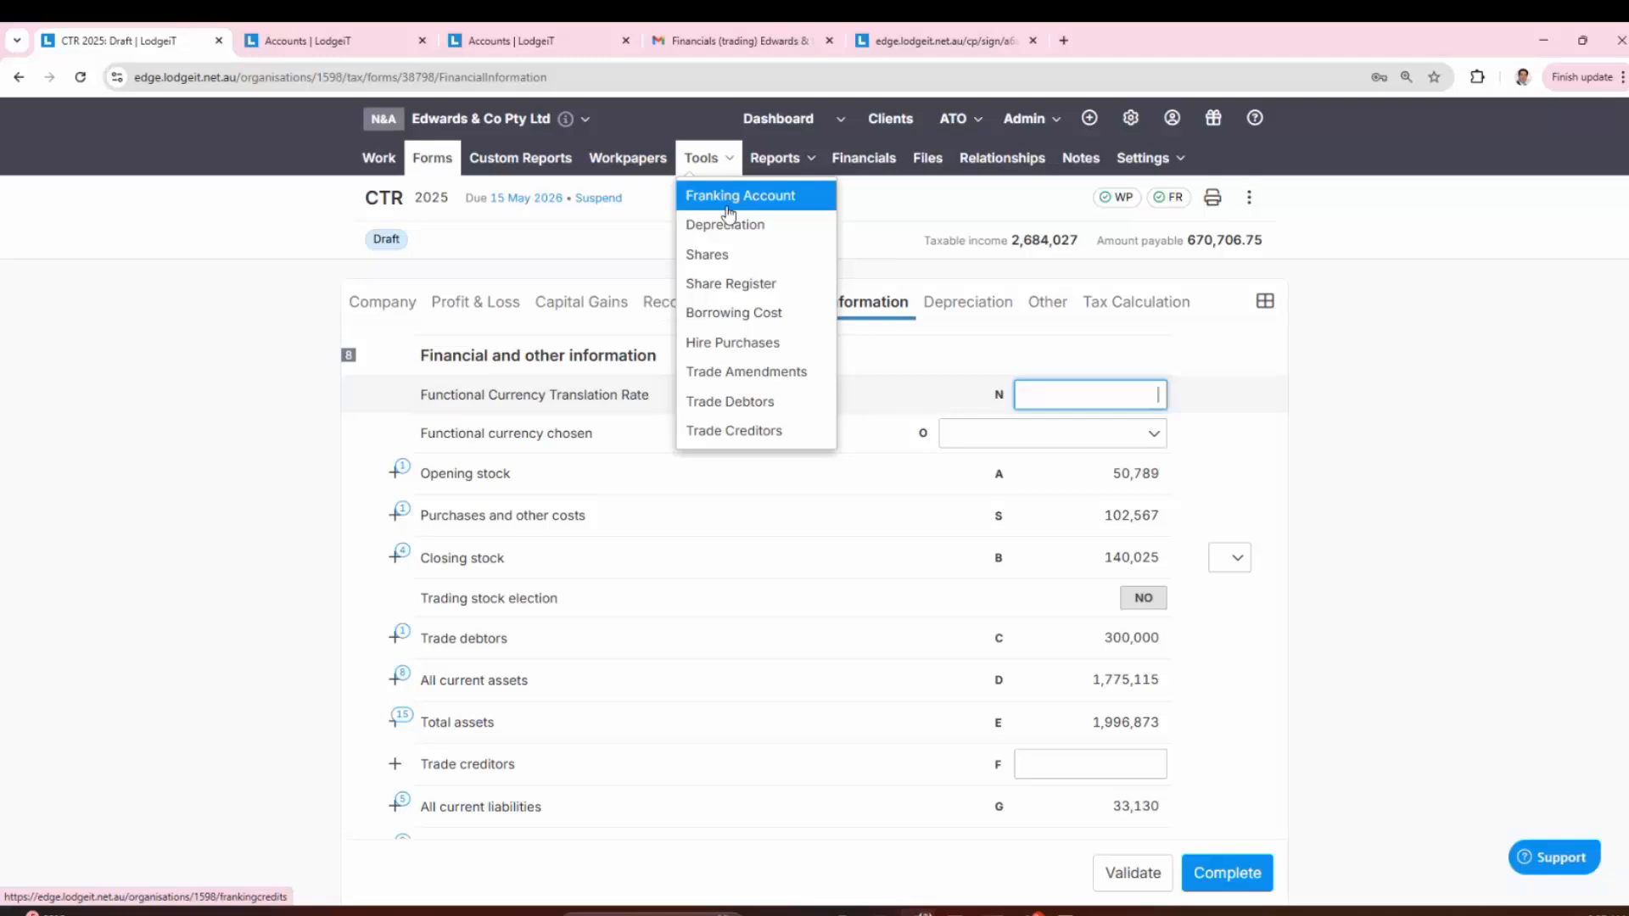
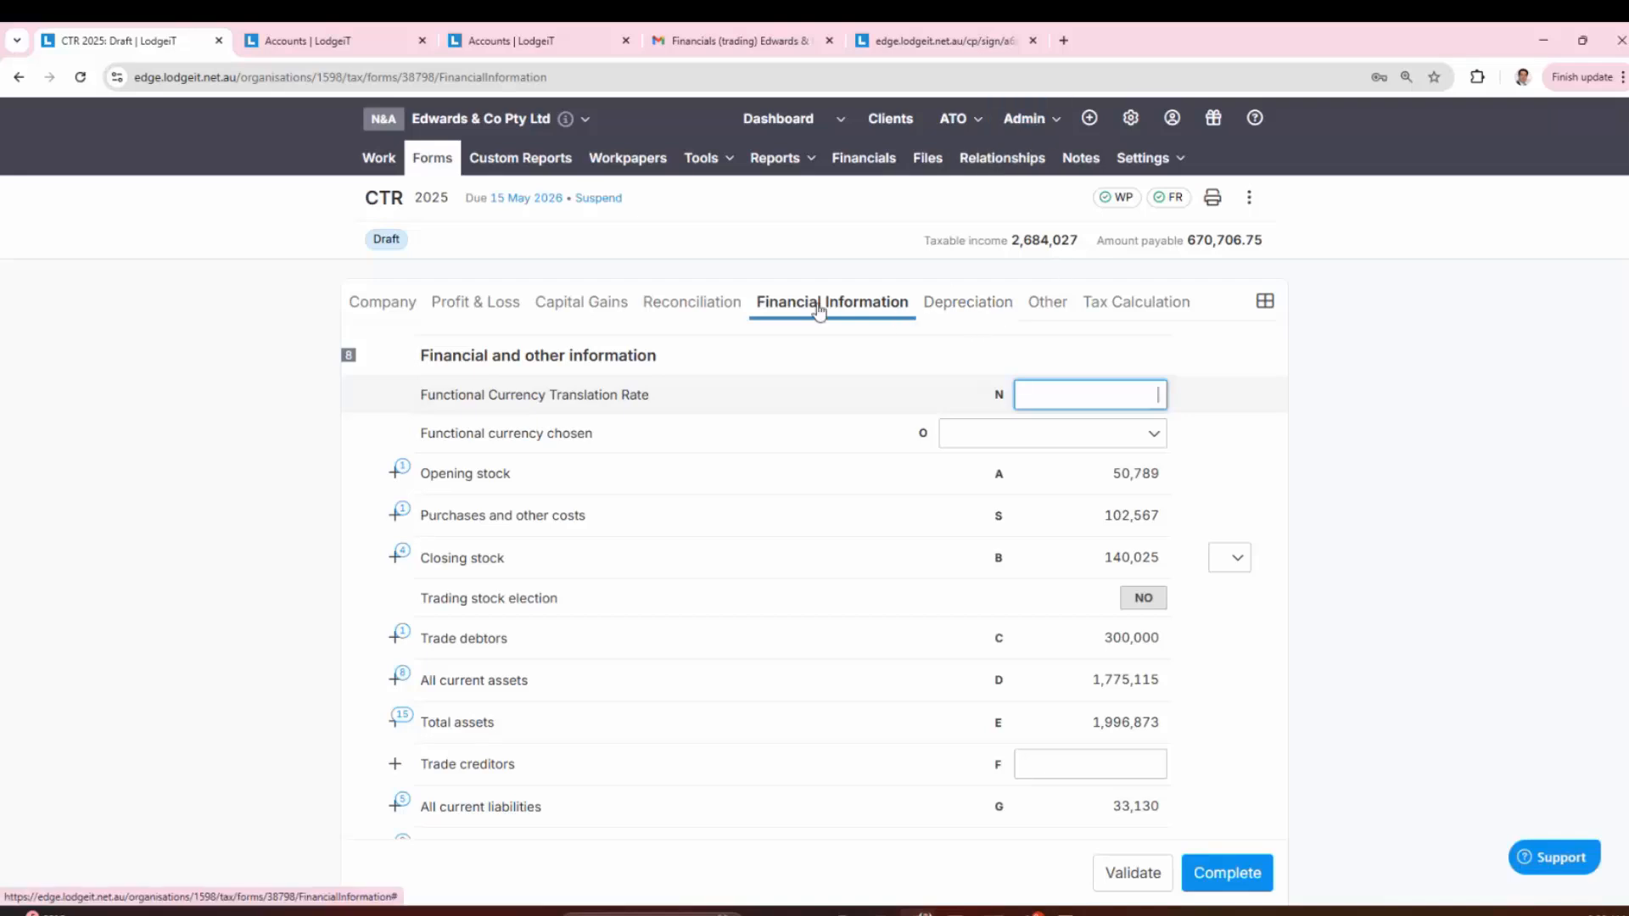
# Step: Review the Tax Calculation section, including tax on taxable income and the non-refundable tax offsets
pyautogui.click(1114, 308)
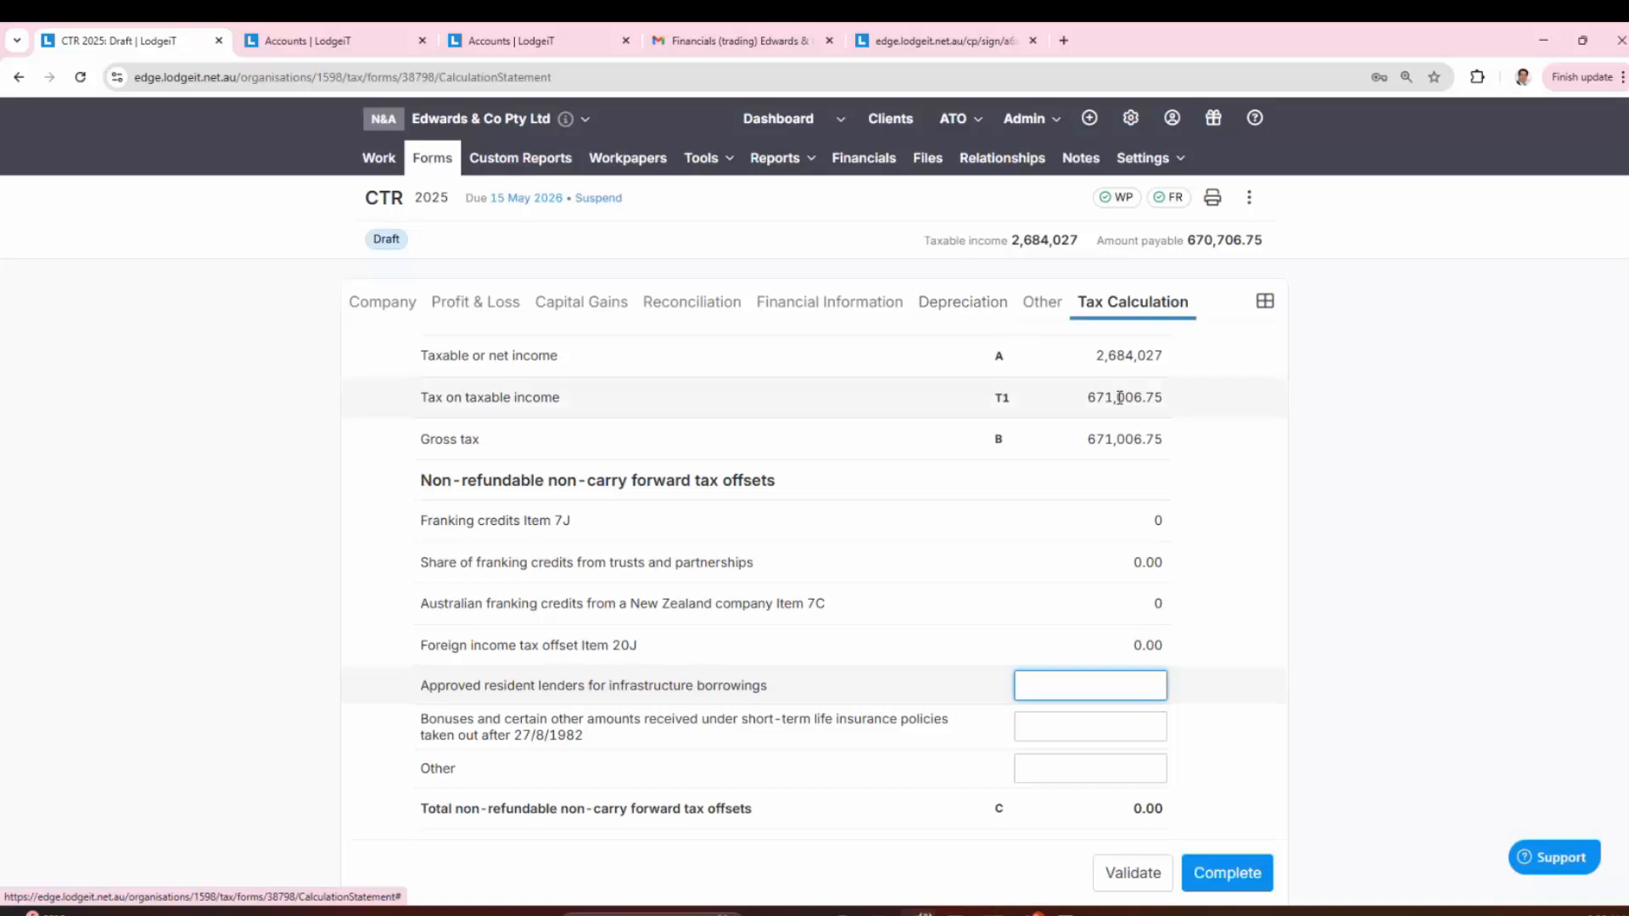
pyautogui.scroll(-5, 1120, 397)
pyautogui.scroll(5, 1122, 403)
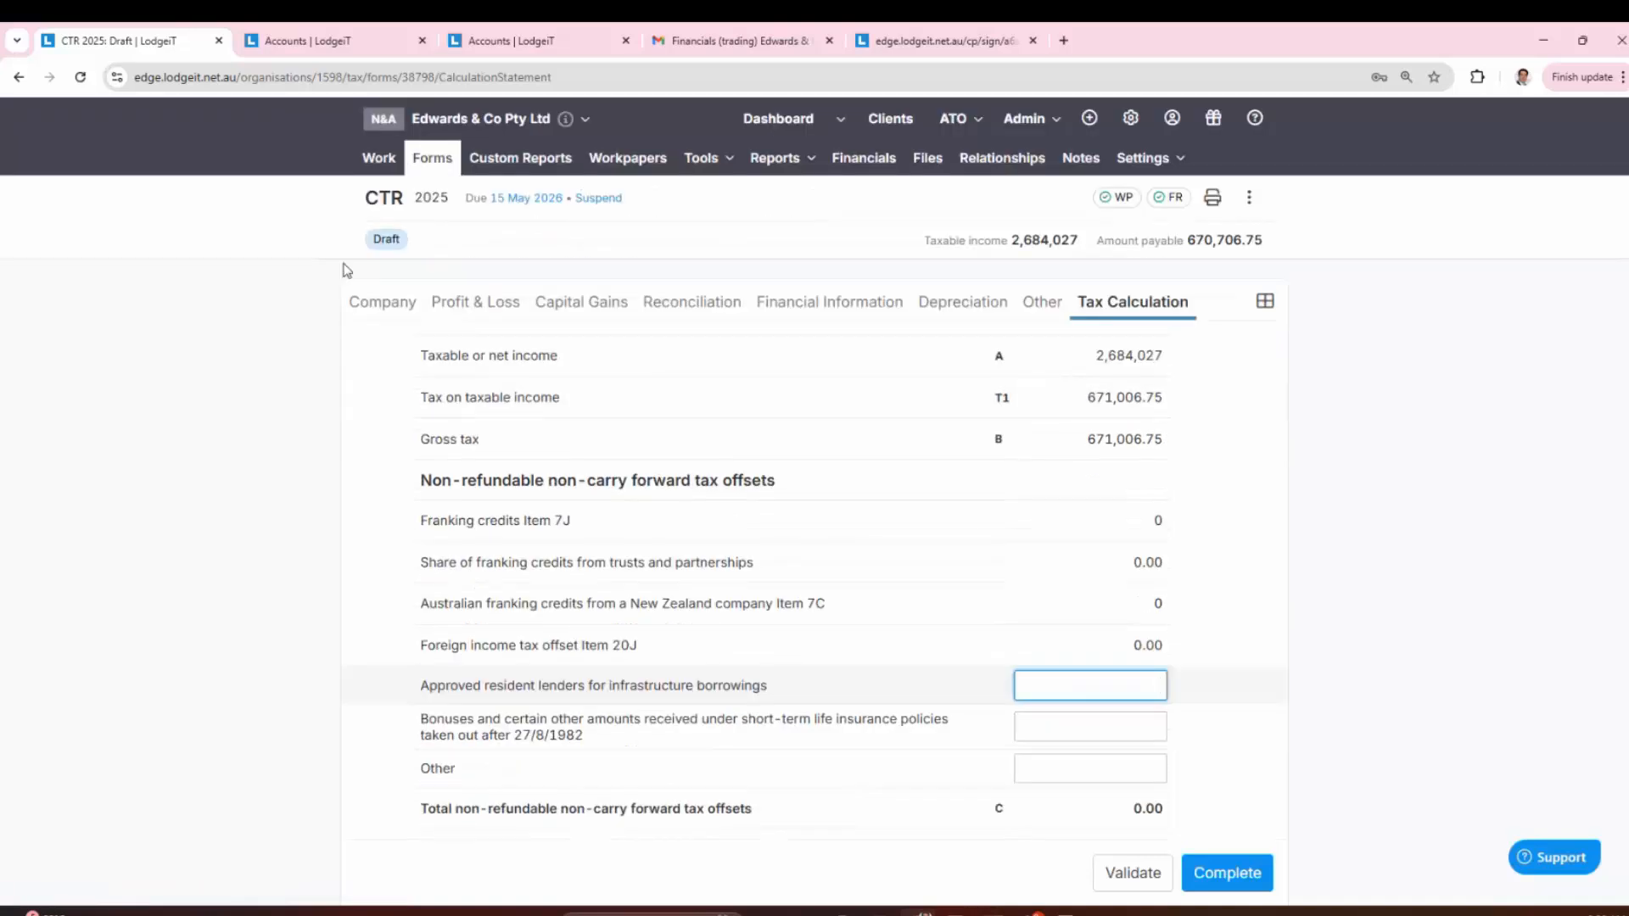
# Step: Open the Company section and review its details through Status of company, including the base rate entity setting
pyautogui.click(388, 303)
pyautogui.scroll(-5, 423, 542)
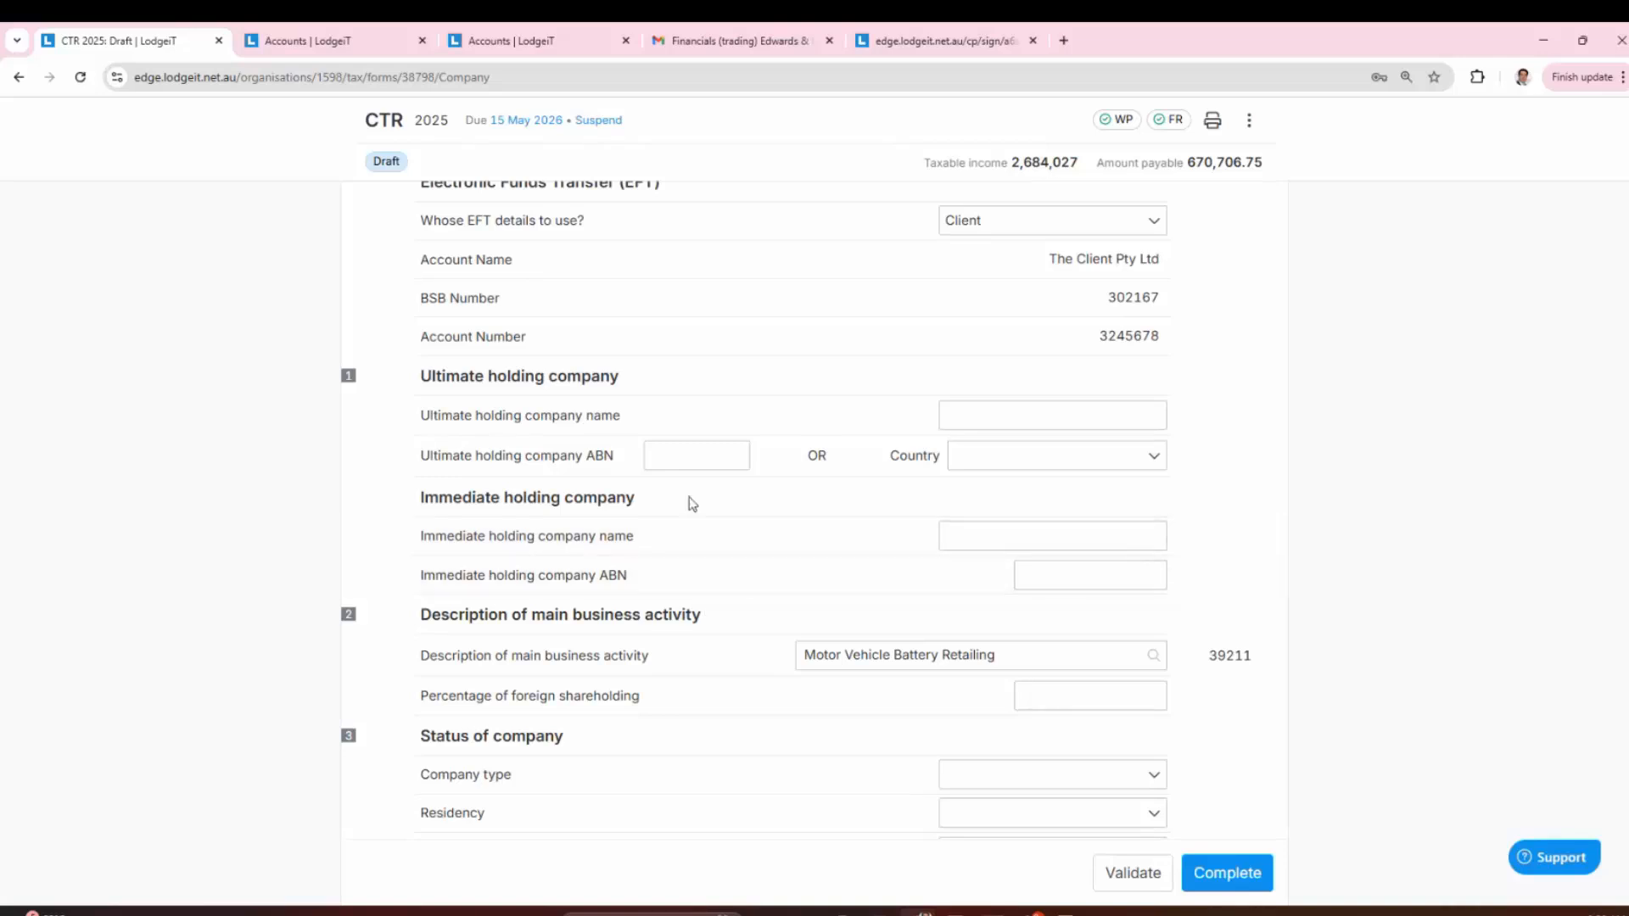
pyautogui.scroll(-6, 691, 500)
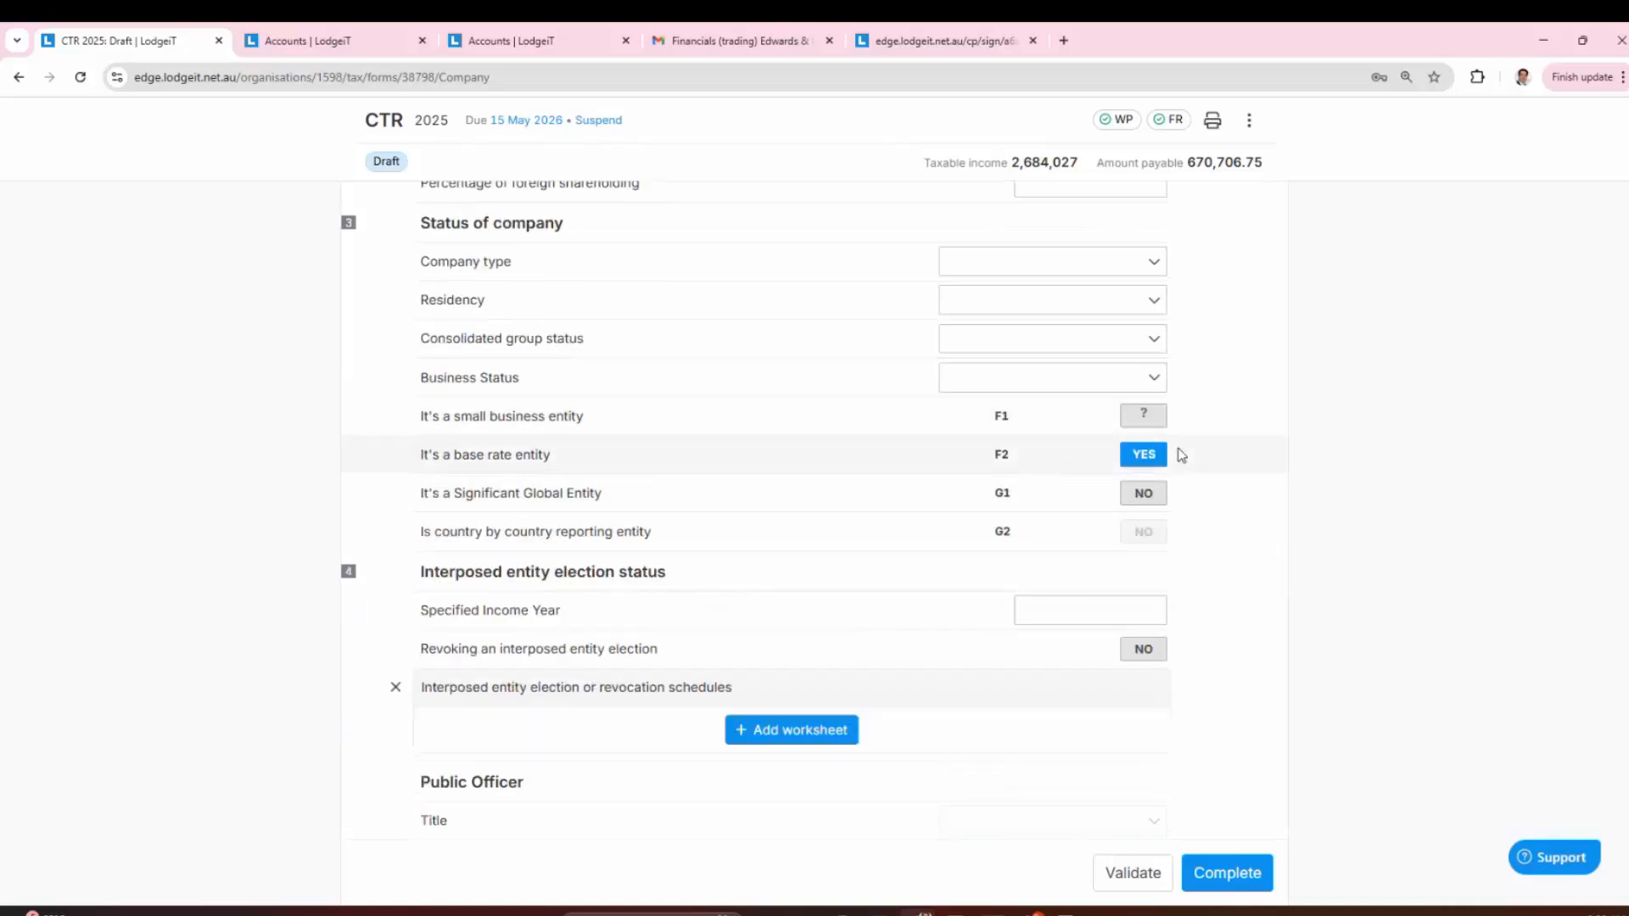
# Step: Review the Tax Calculation section down to Amount payable, expanding the breakdown of Tax withheld from interest/investments
pyautogui.scroll(4, 974, 534)
pyautogui.scroll(5, 974, 530)
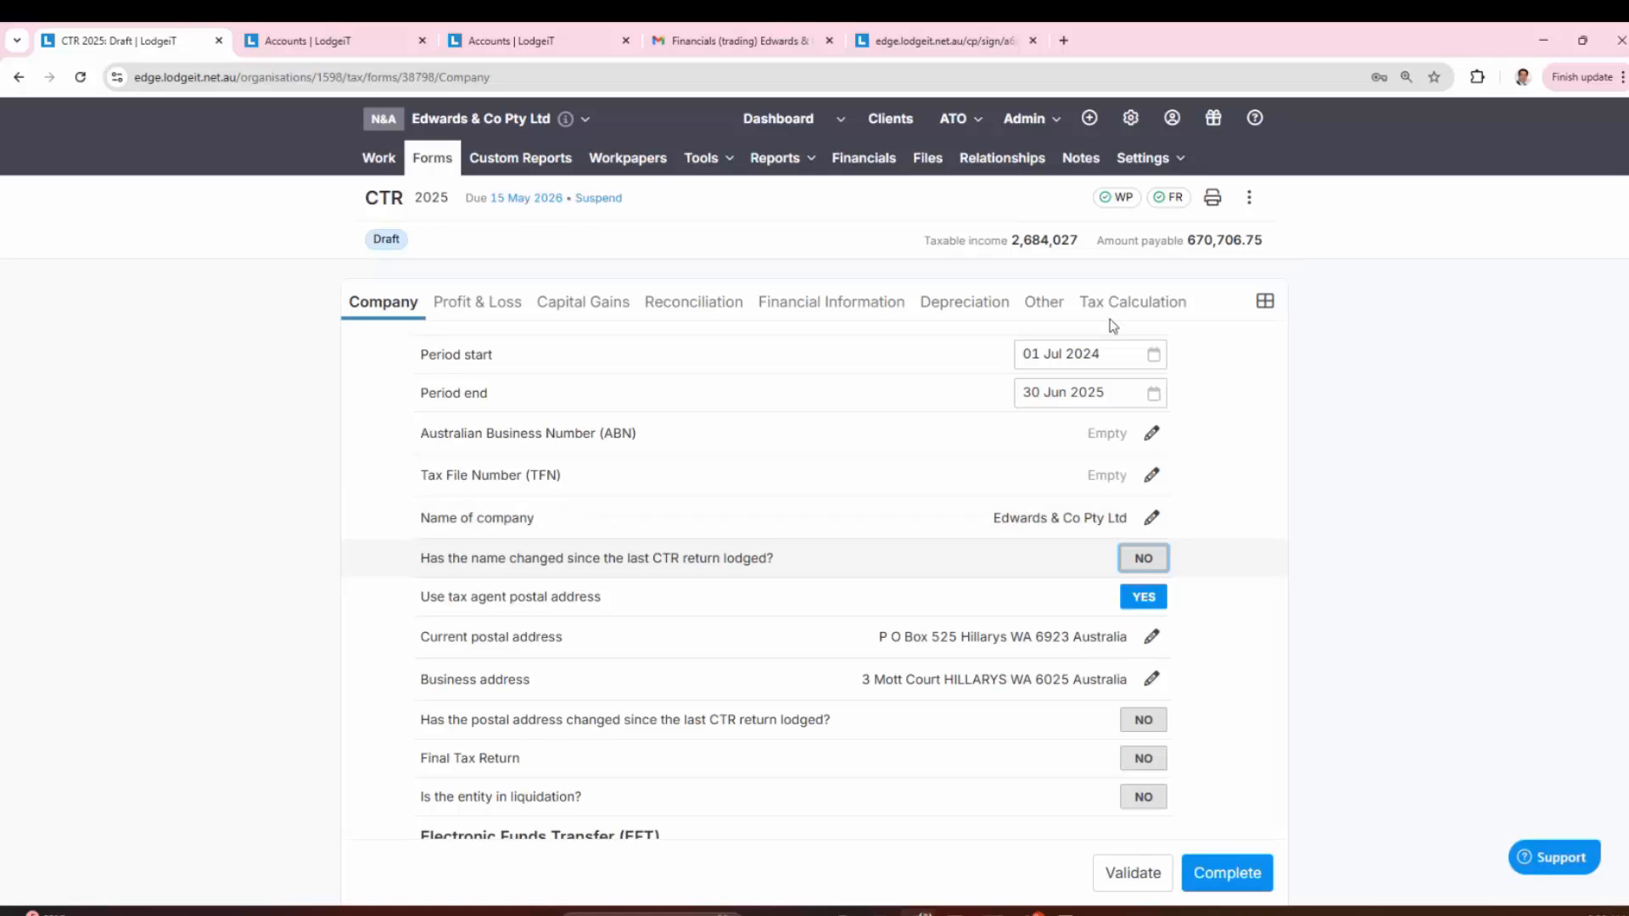
pyautogui.click(1132, 303)
pyautogui.scroll(-12, 782, 483)
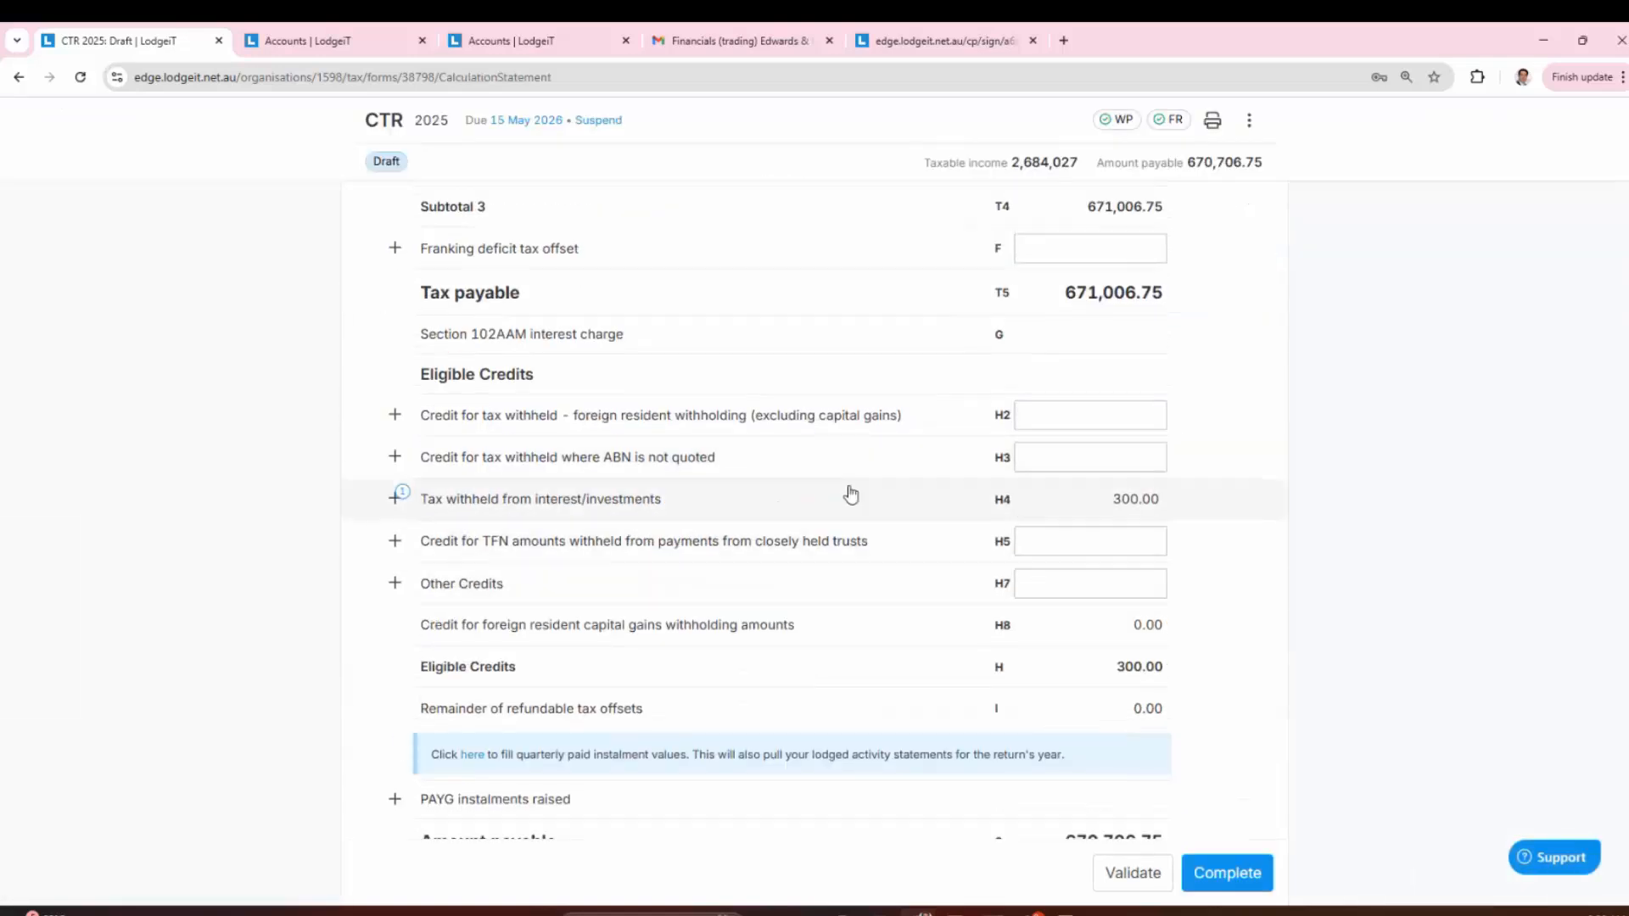
pyautogui.click(574, 500)
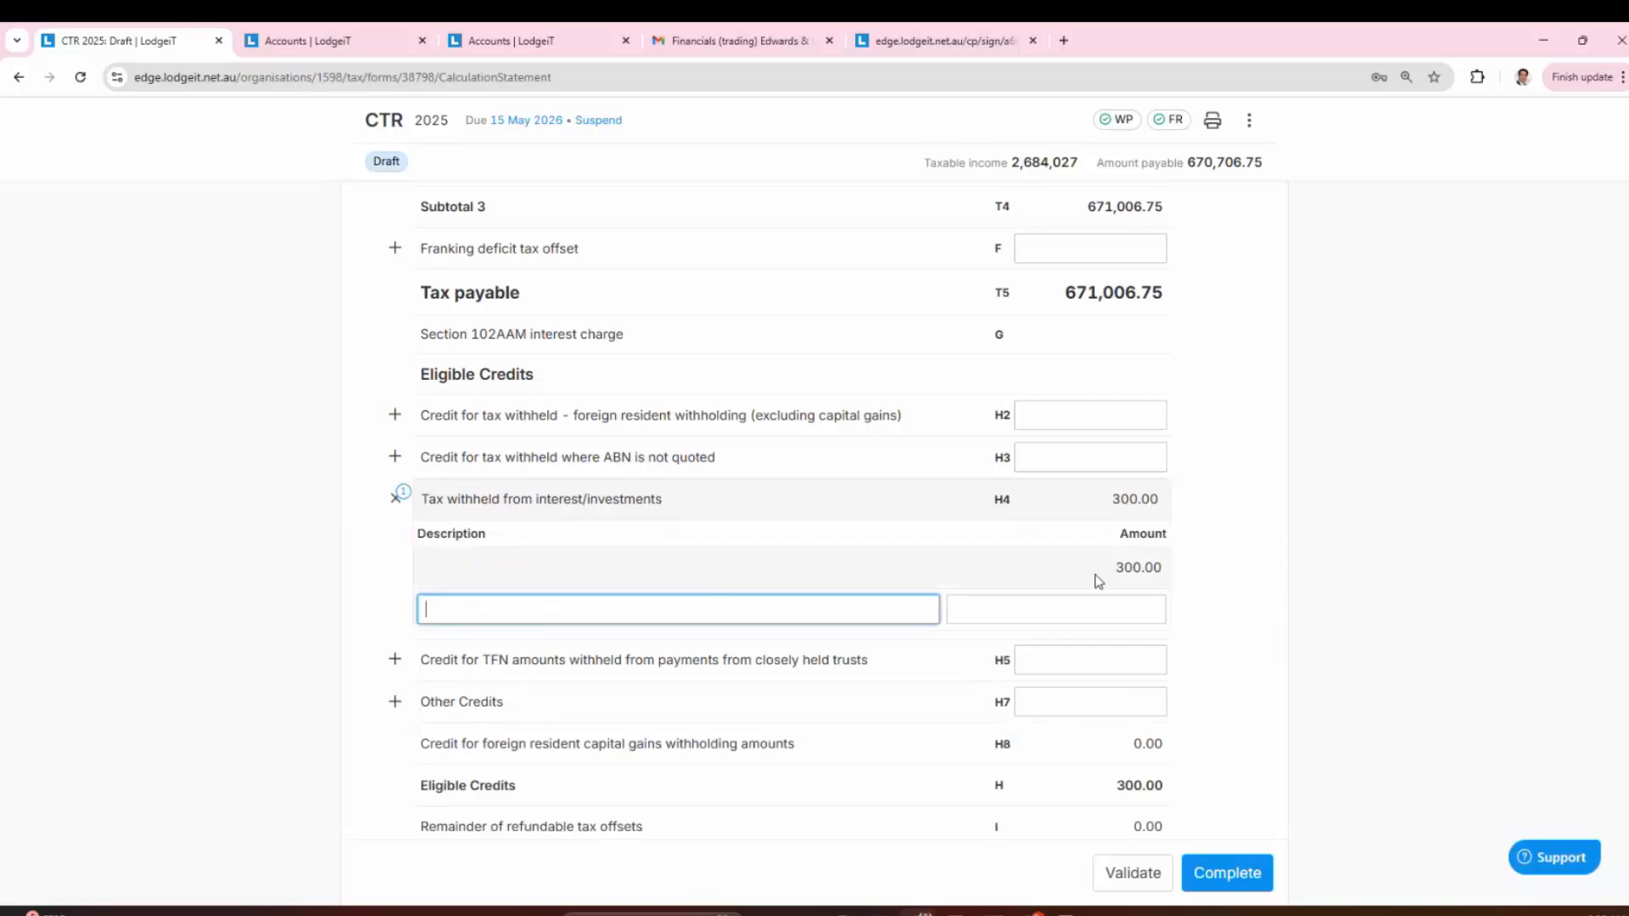
pyautogui.scroll(-4, 1052, 552)
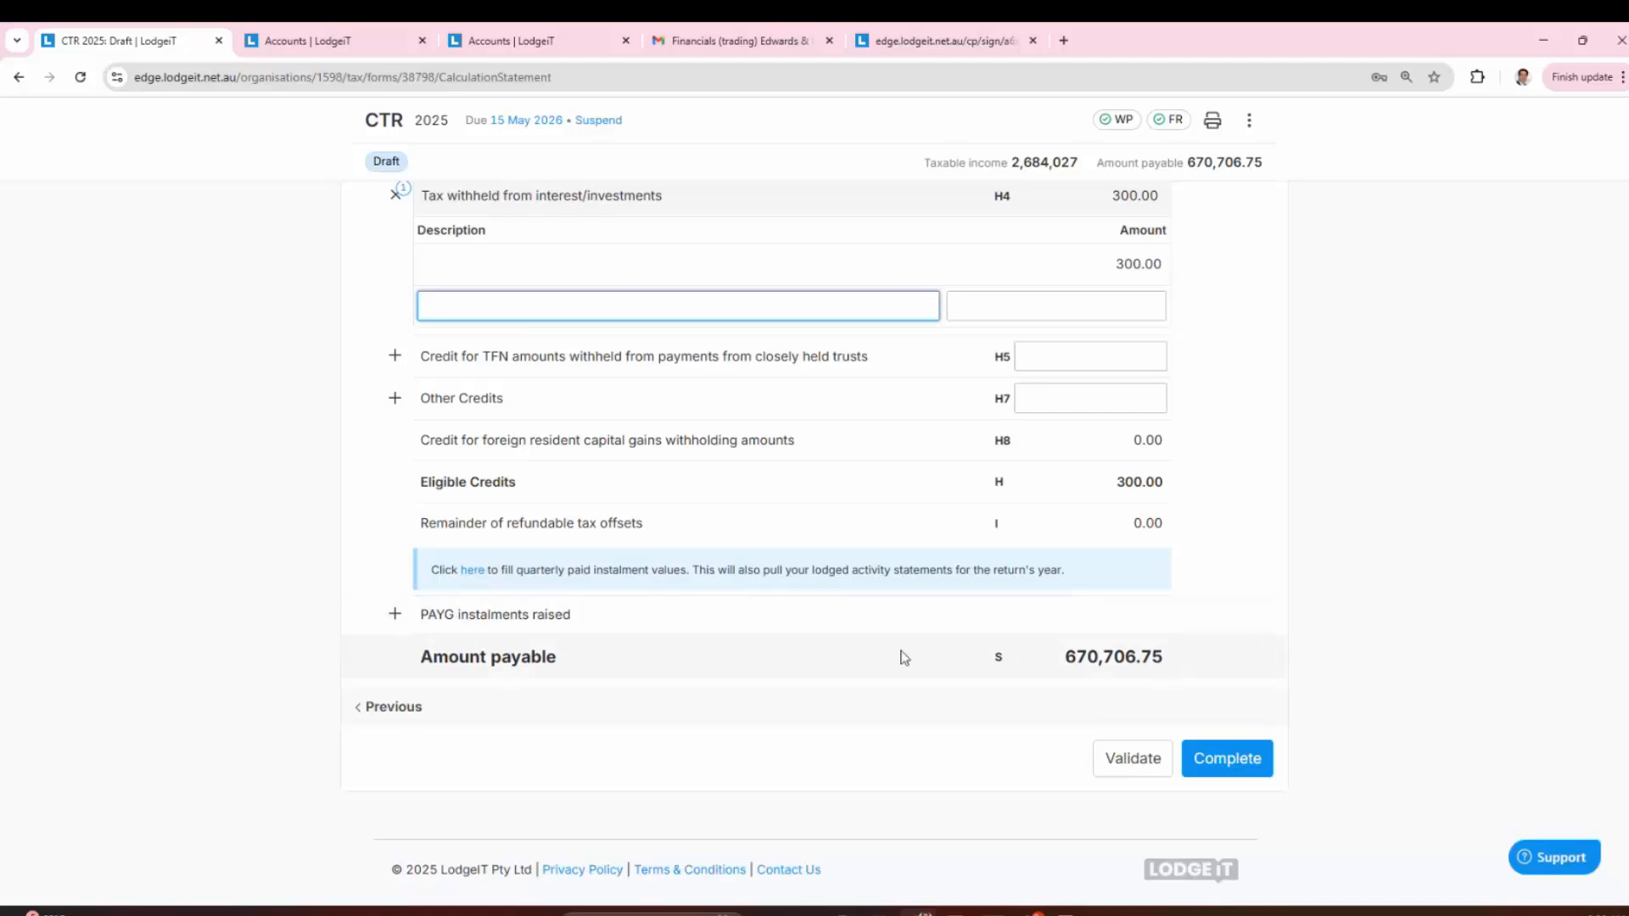
pyautogui.scroll(15, 1015, 462)
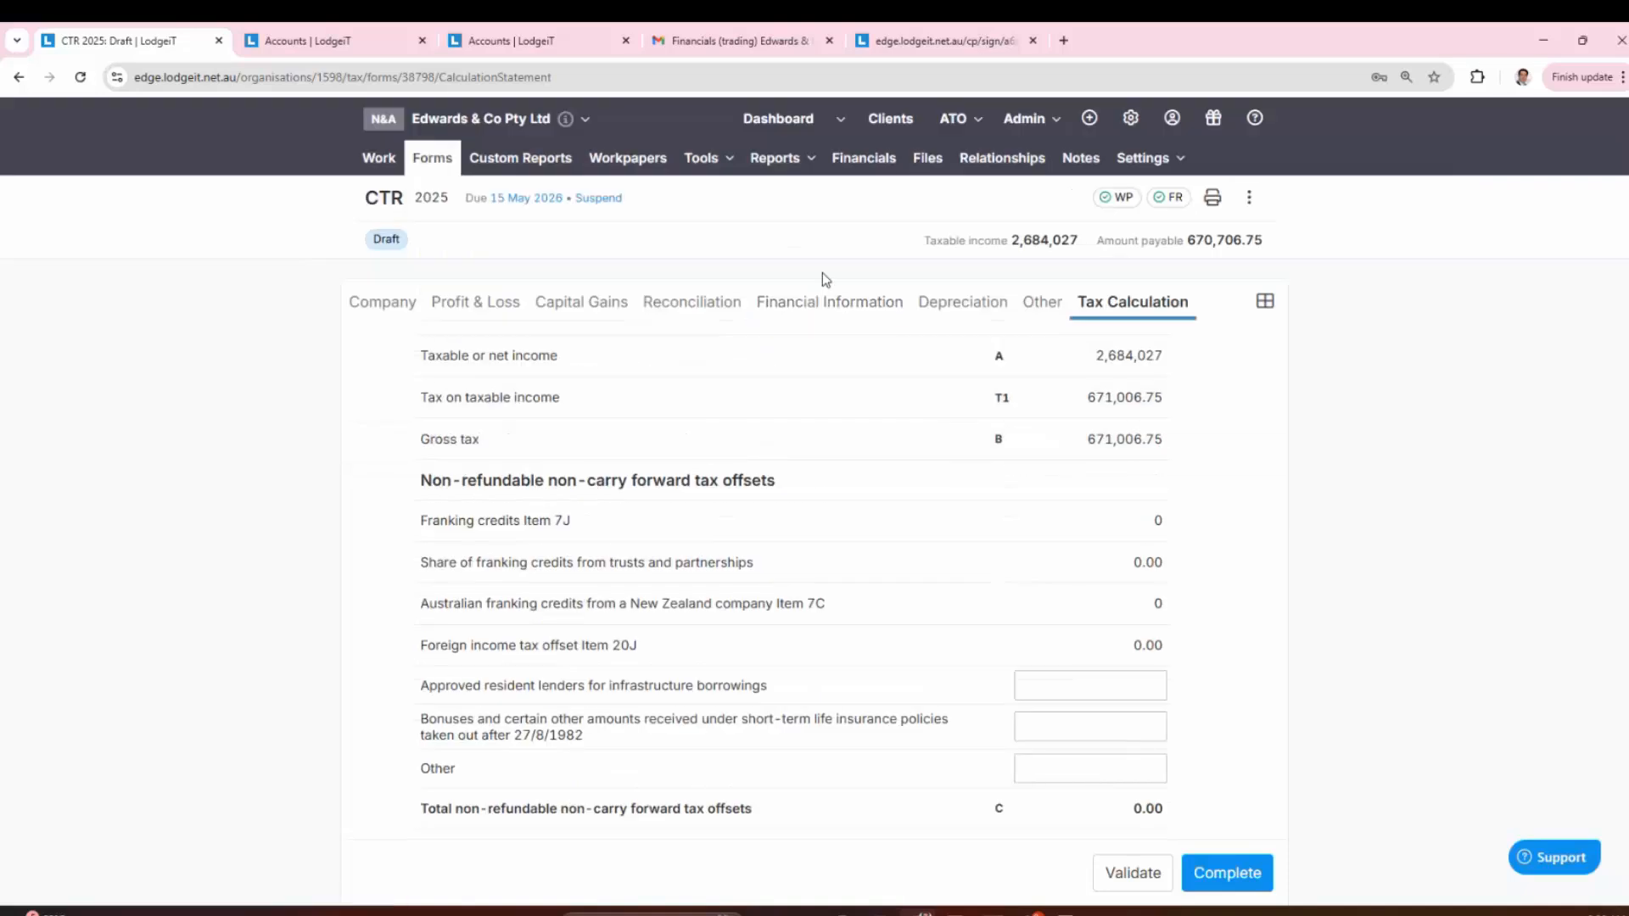
# Step: View the company's Profit & Loss in Financials and its list of draft forms
pyautogui.click(859, 159)
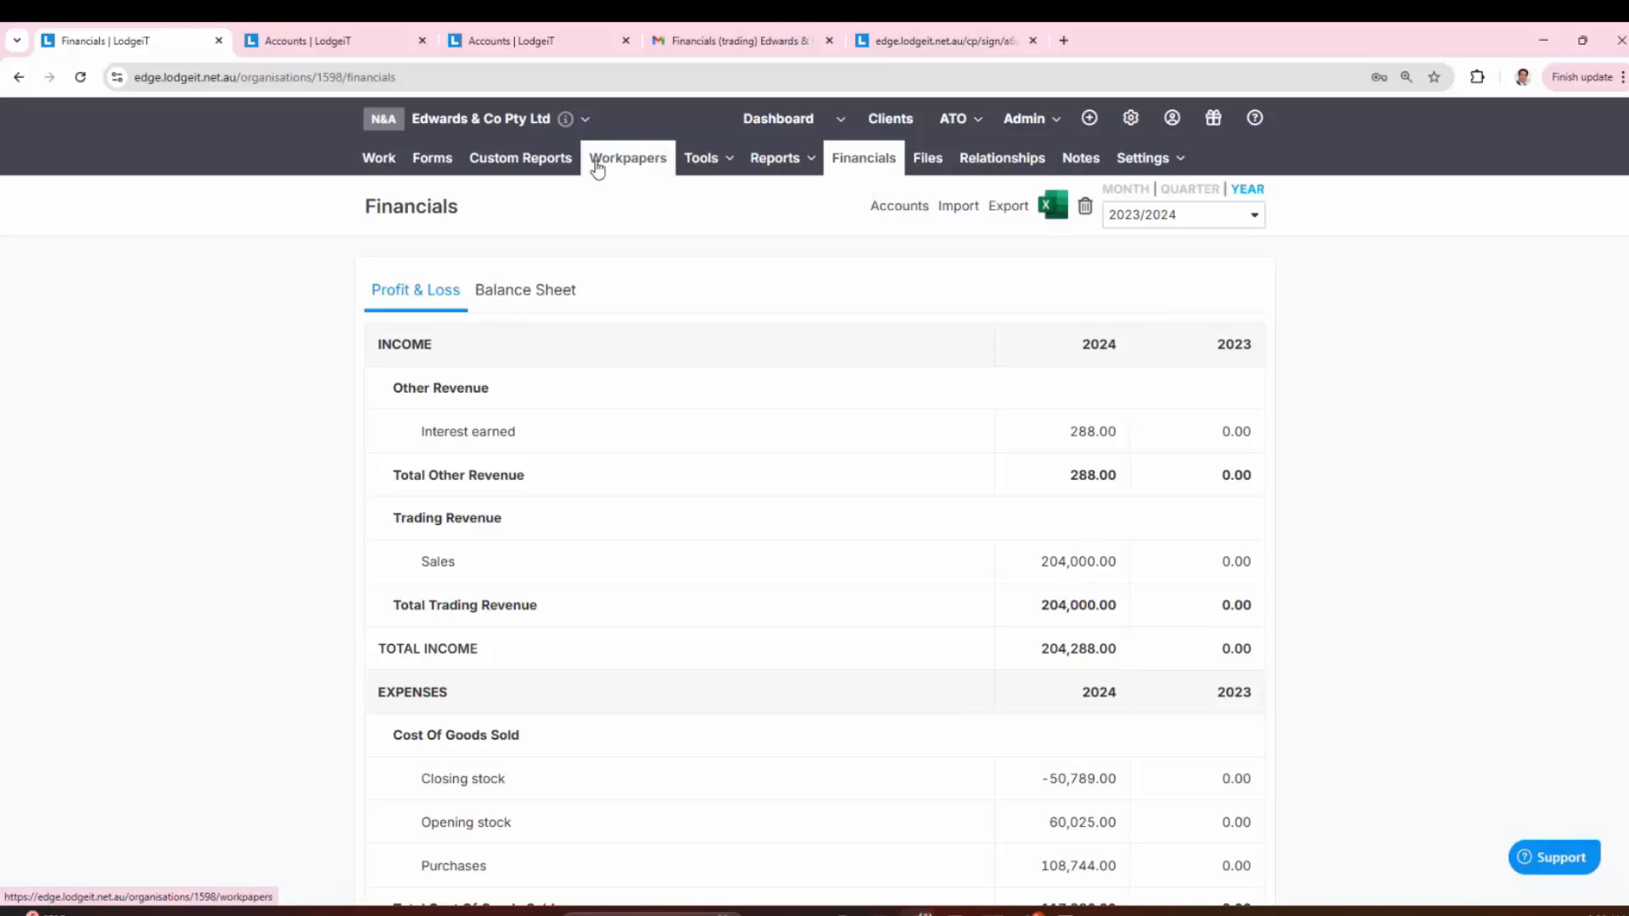
pyautogui.click(430, 161)
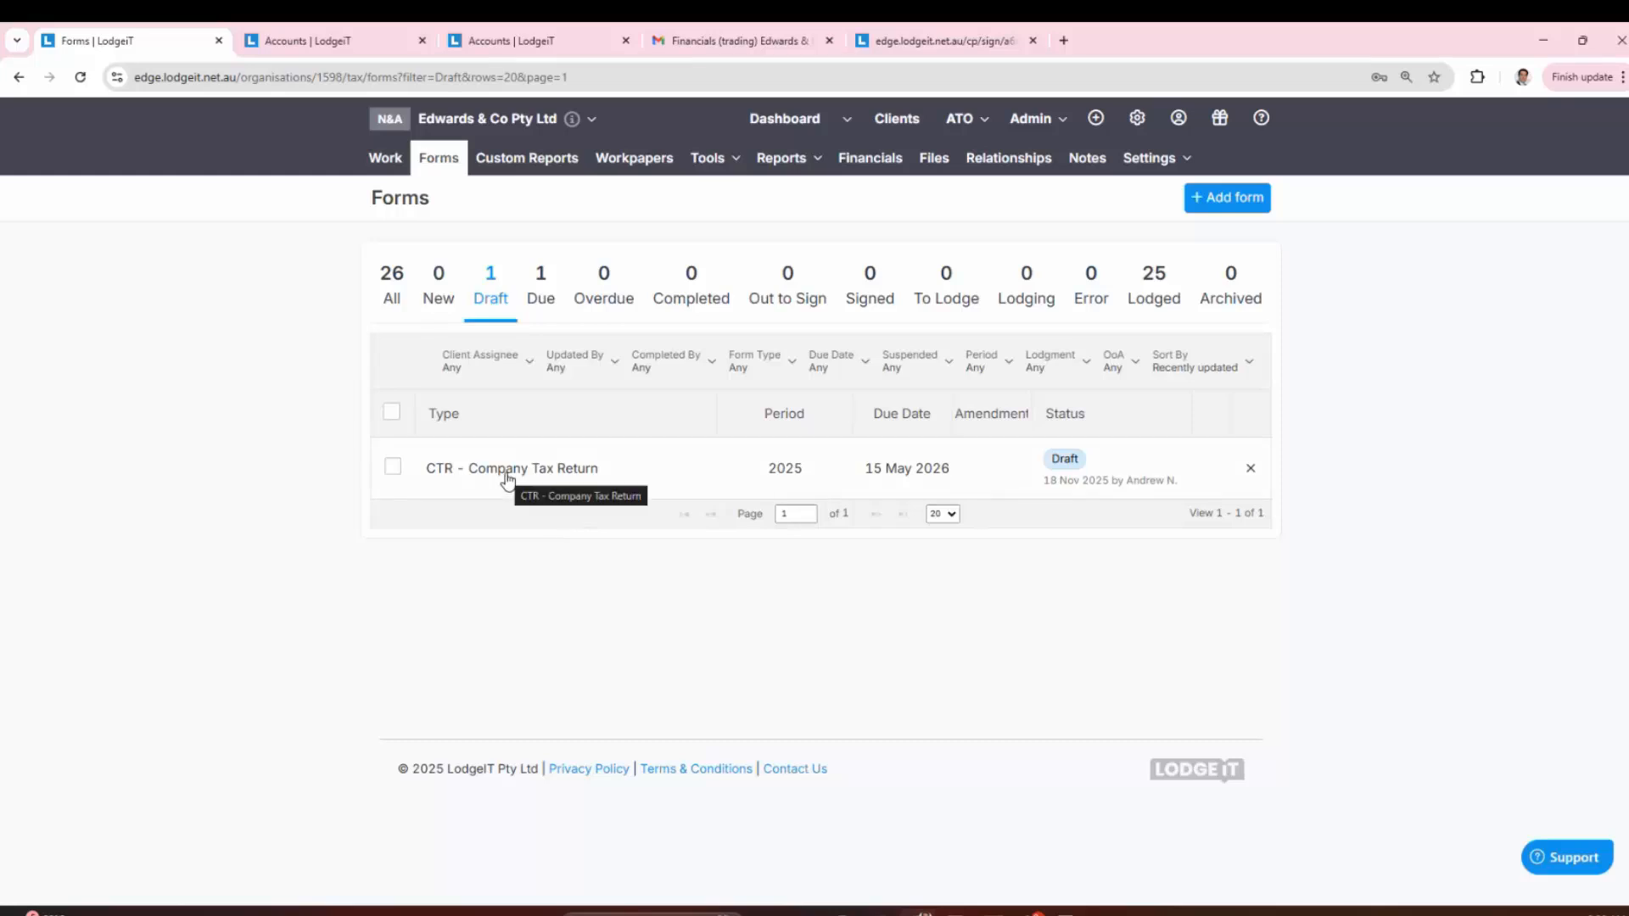
# Step: Open the company's general settings and examine the Entity Type options and the Branch number
pyautogui.click(1126, 171)
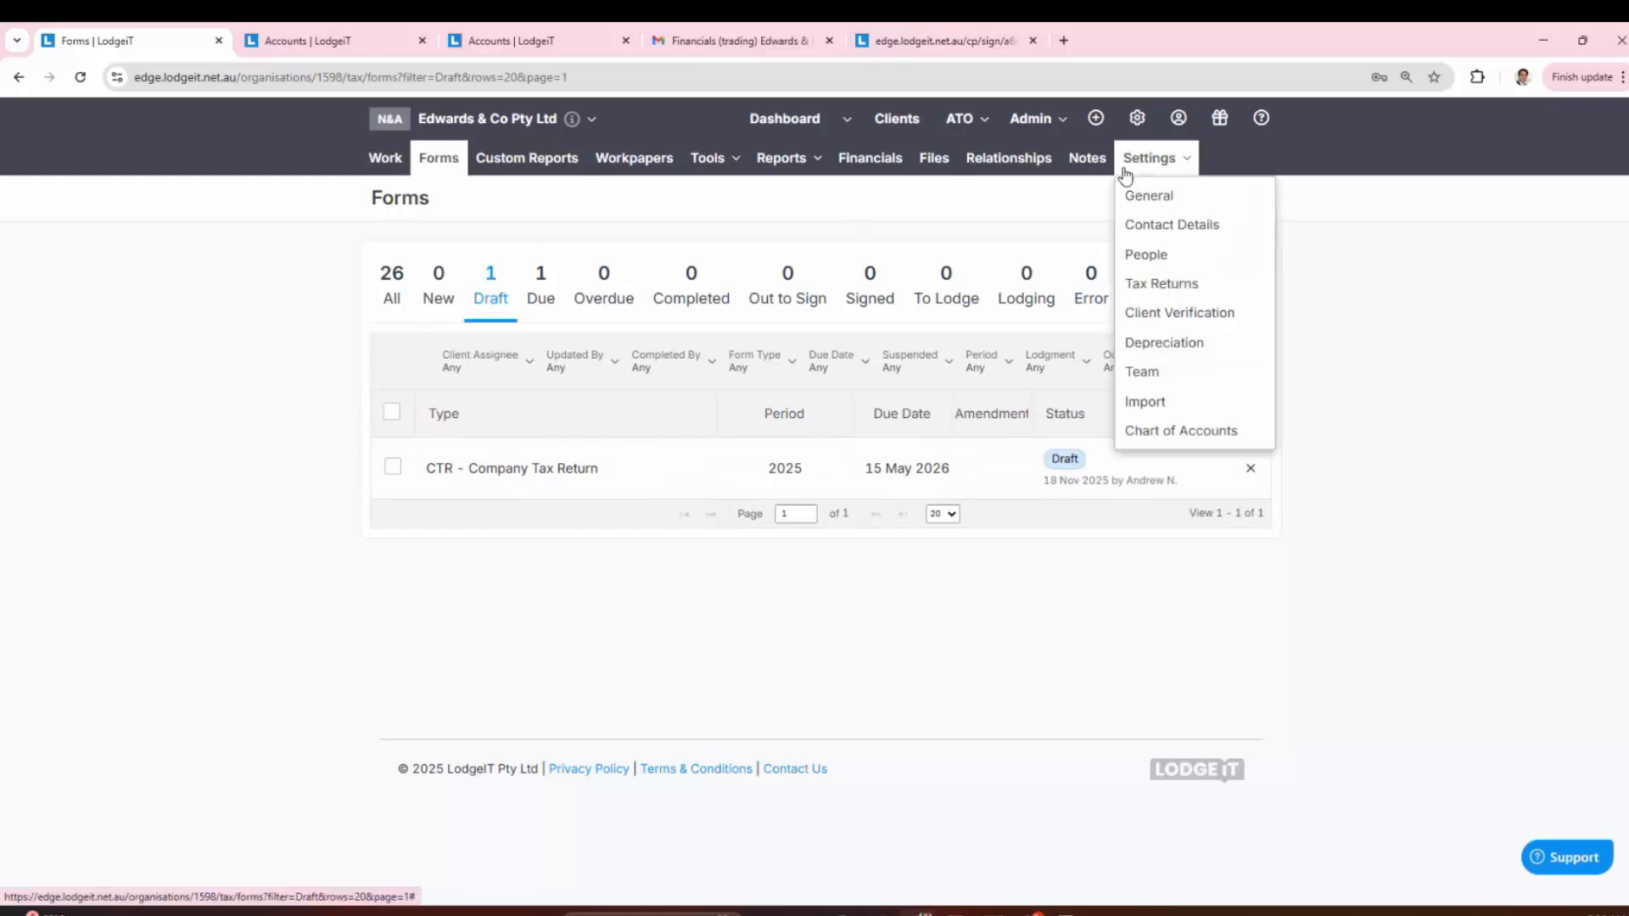
pyautogui.click(1167, 200)
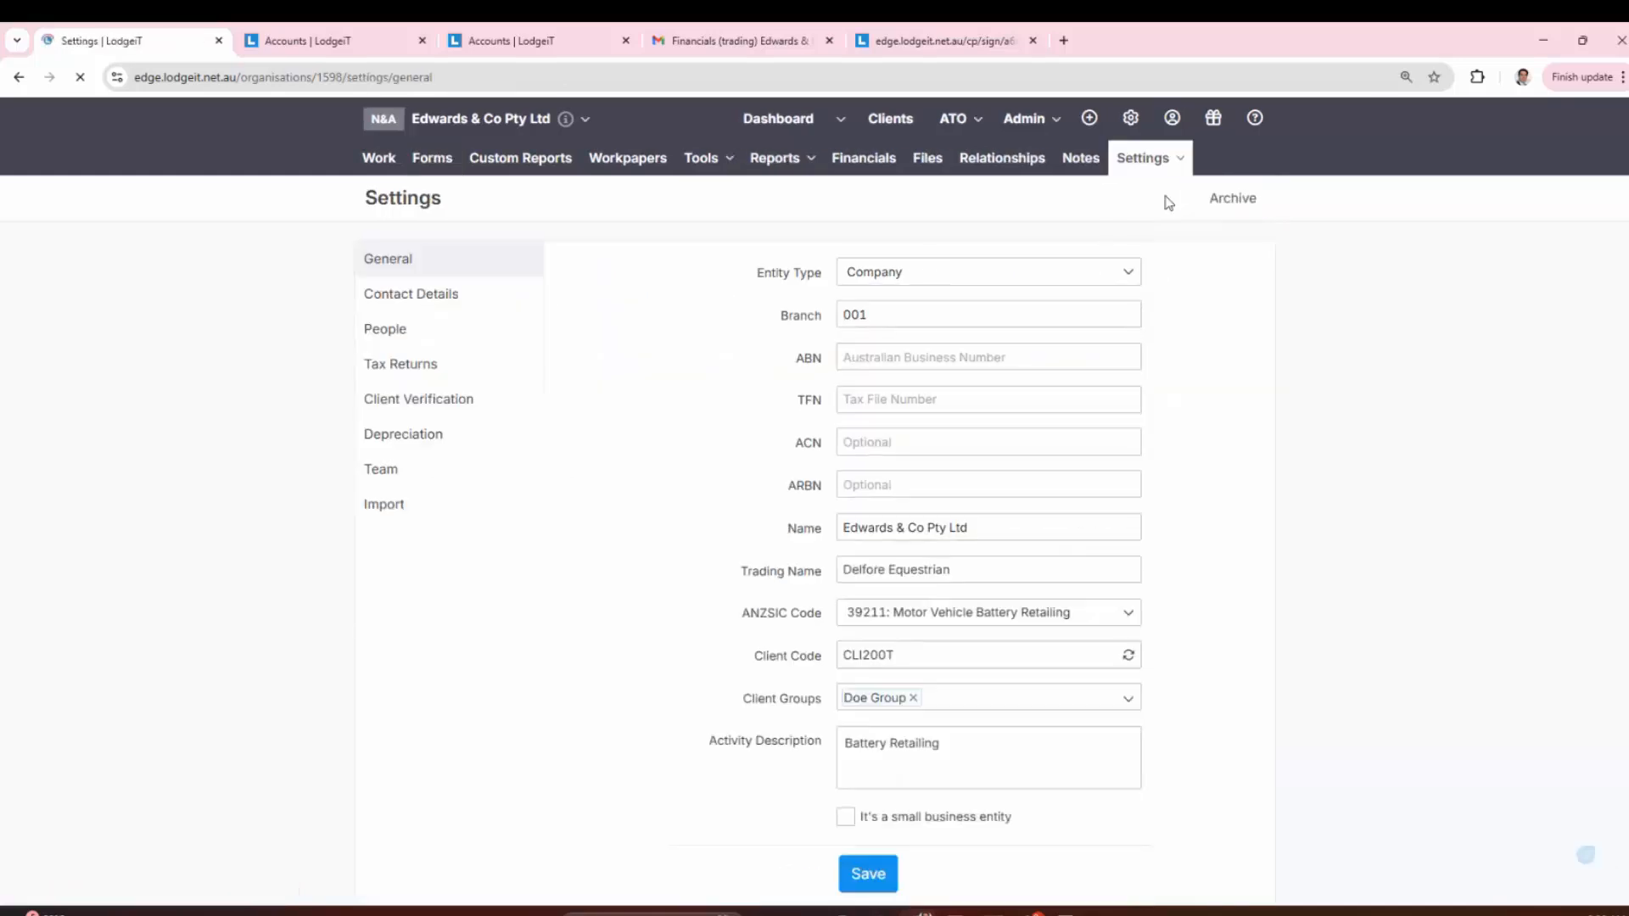
pyautogui.click(911, 269)
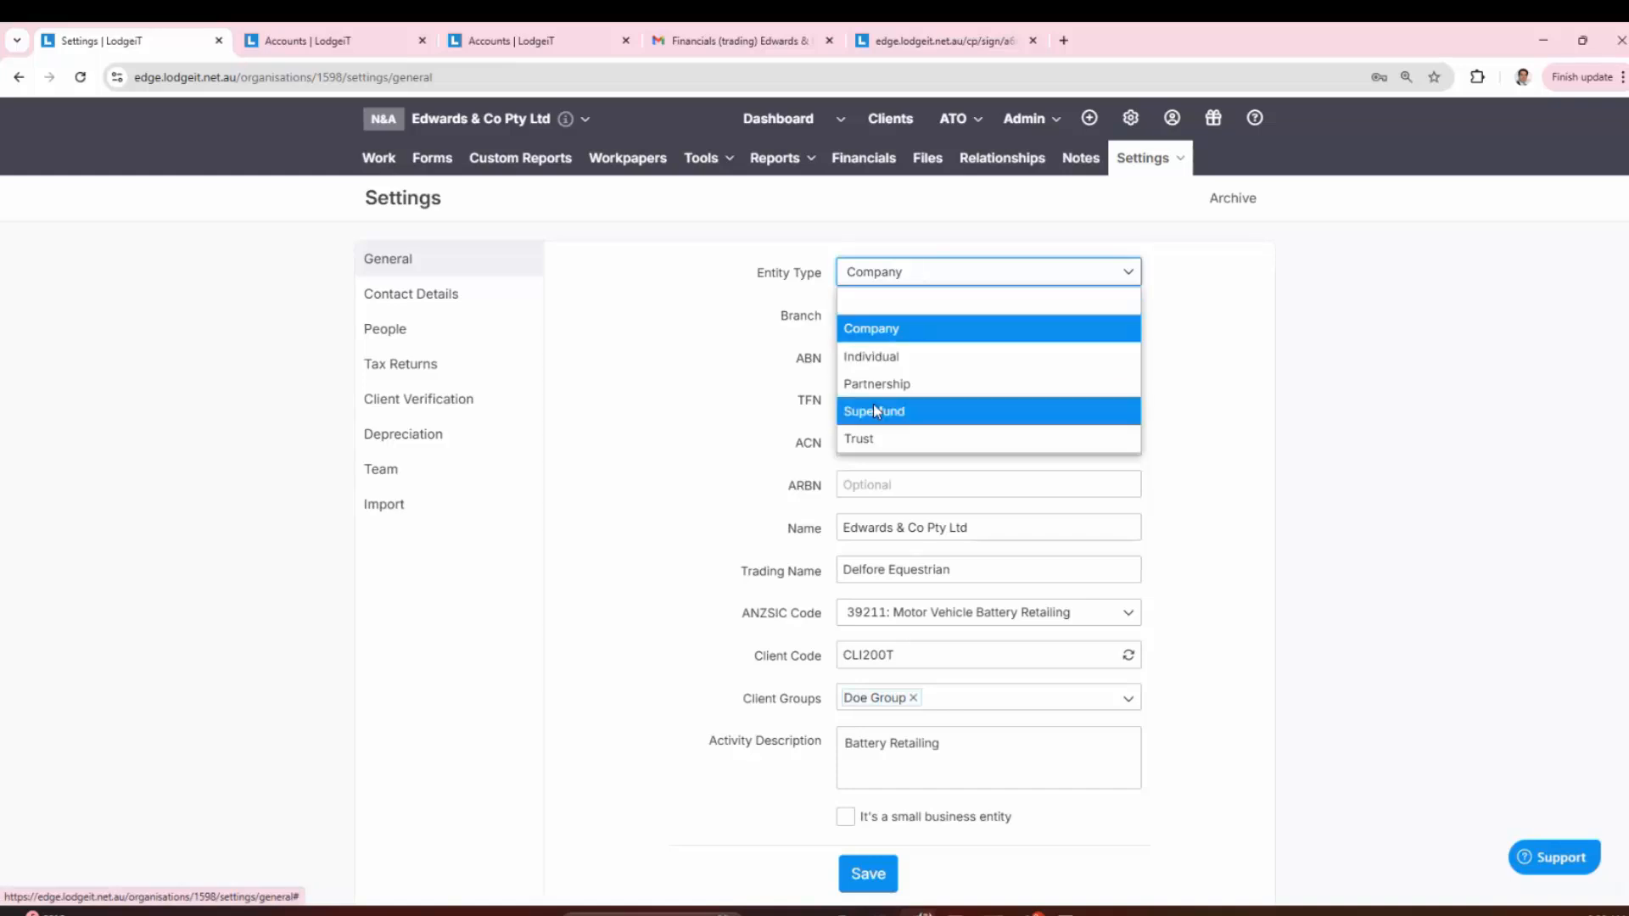
pyautogui.click(774, 355)
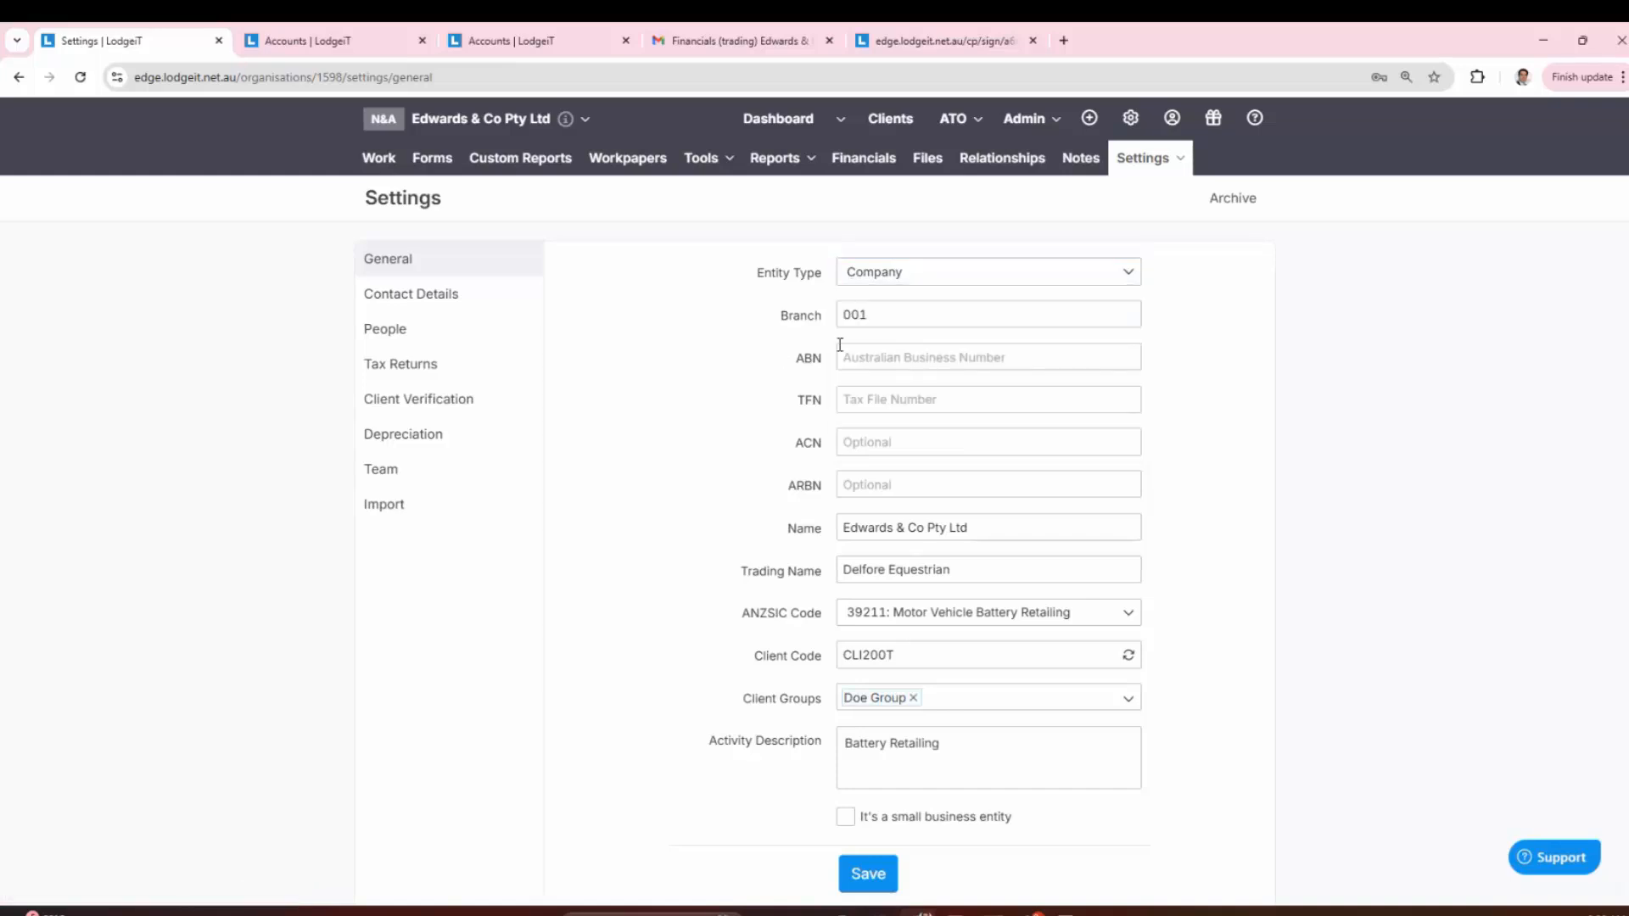
pyautogui.click(904, 280)
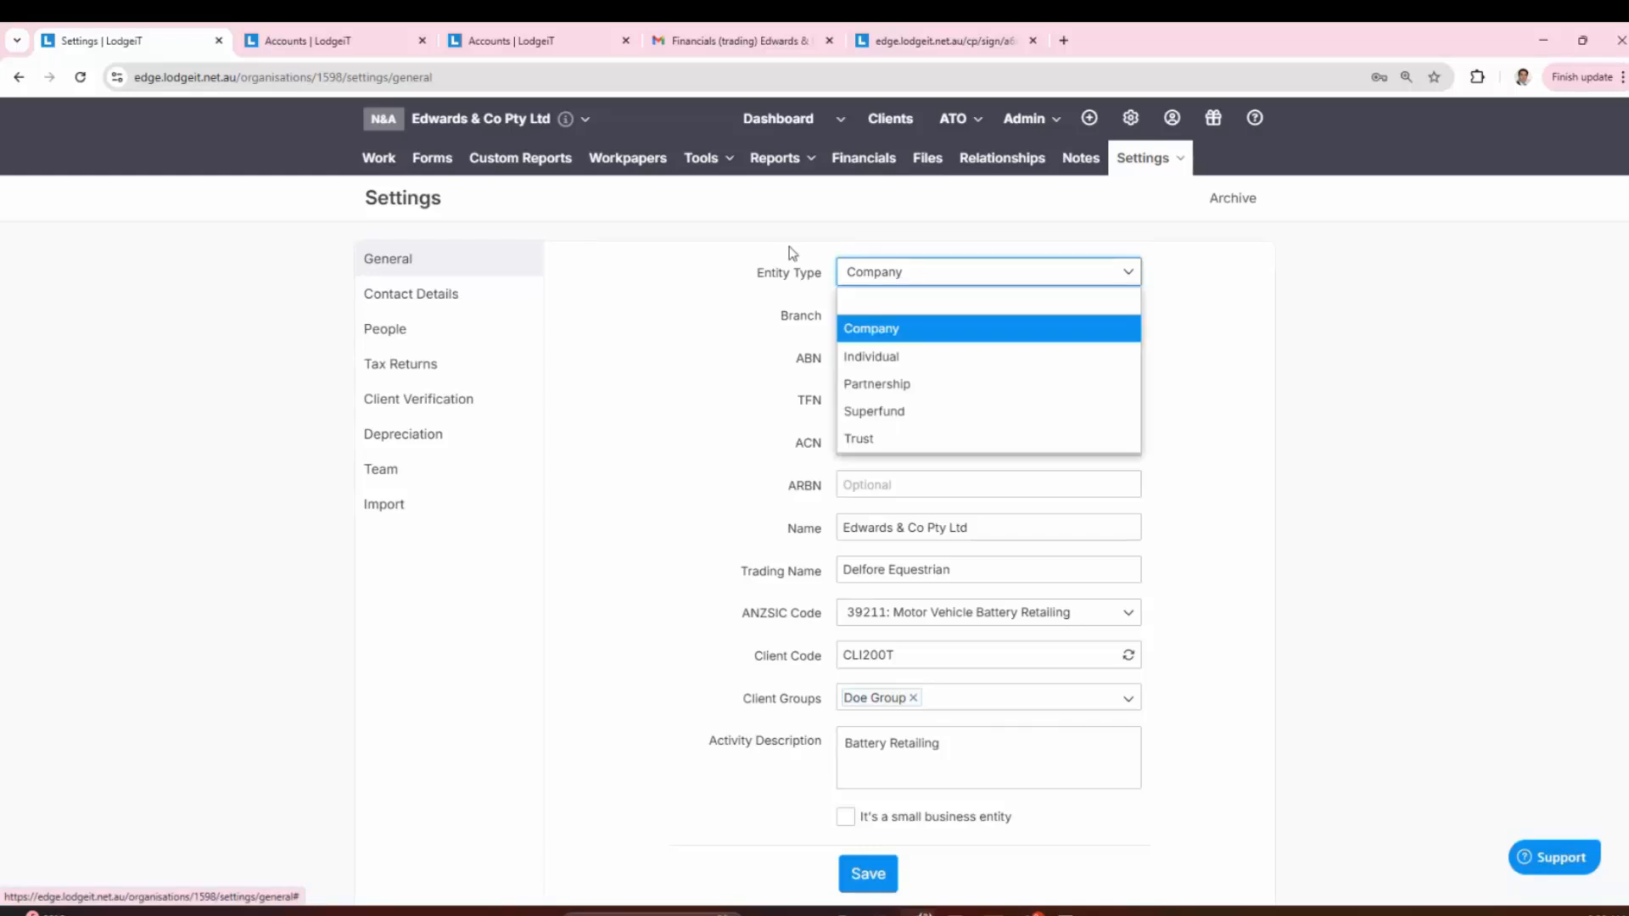
pyautogui.click(727, 293)
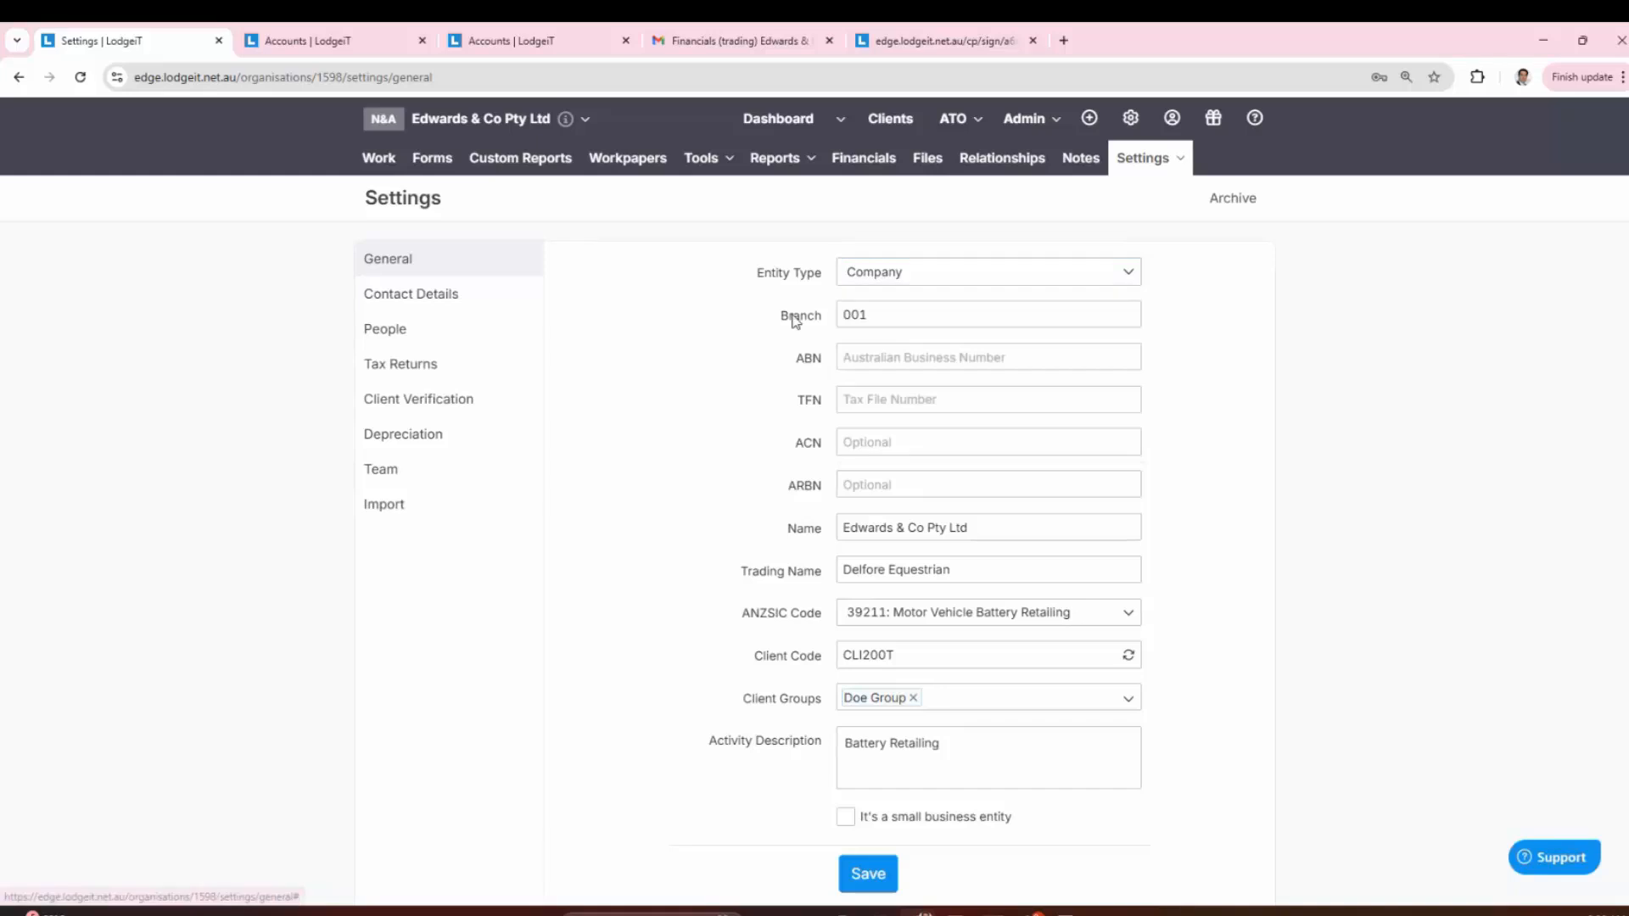
pyautogui.click(892, 283)
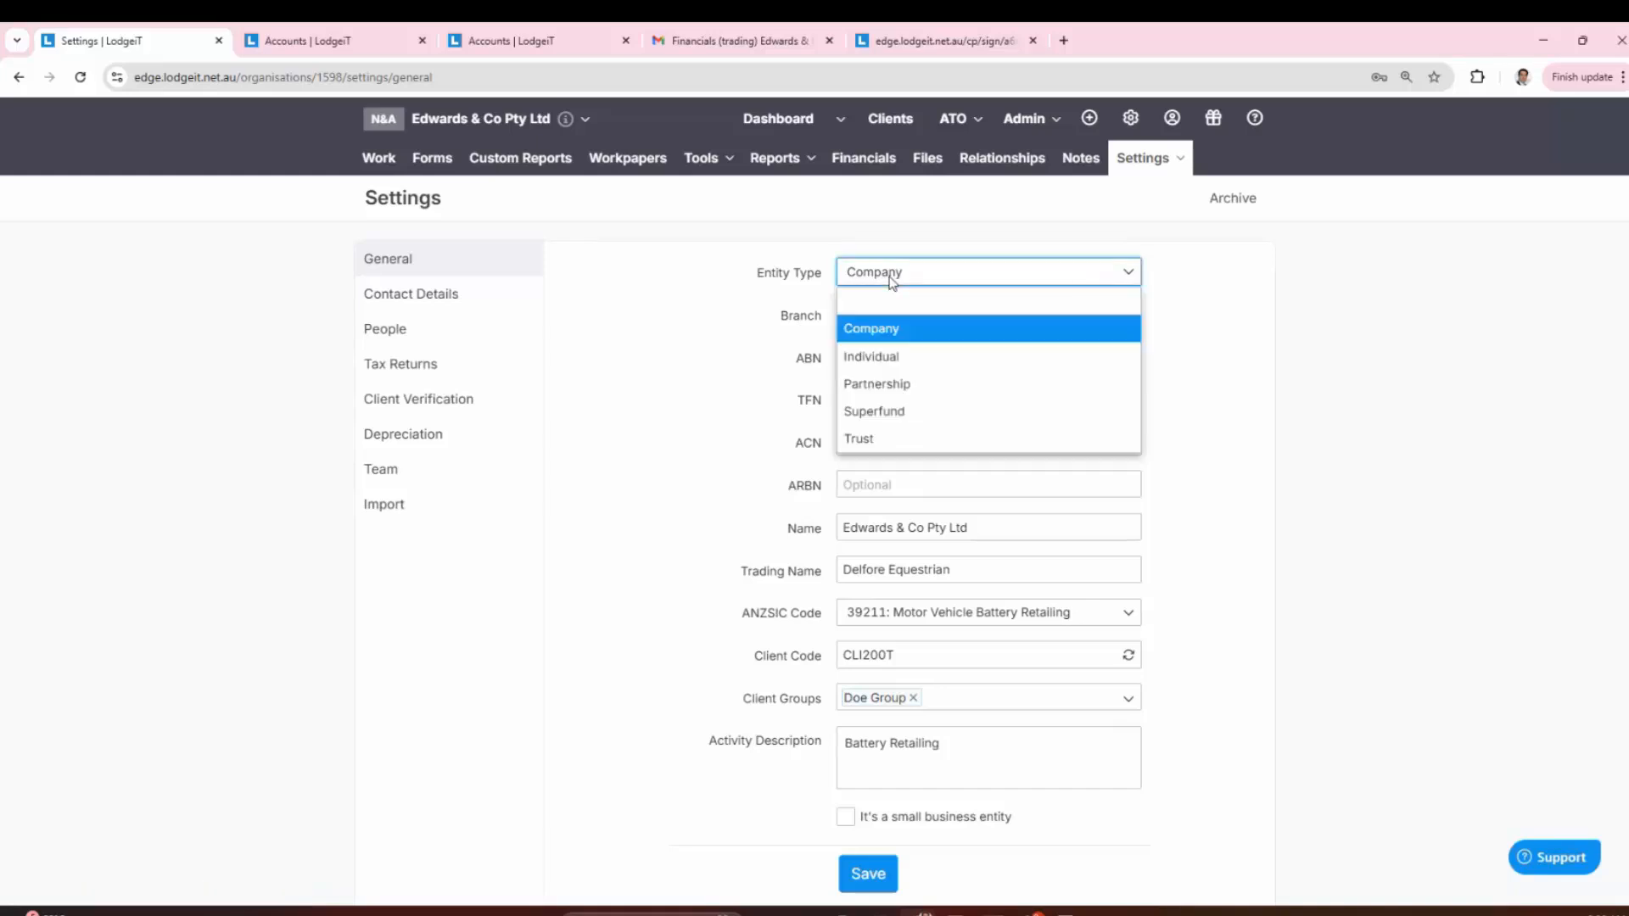
pyautogui.click(765, 285)
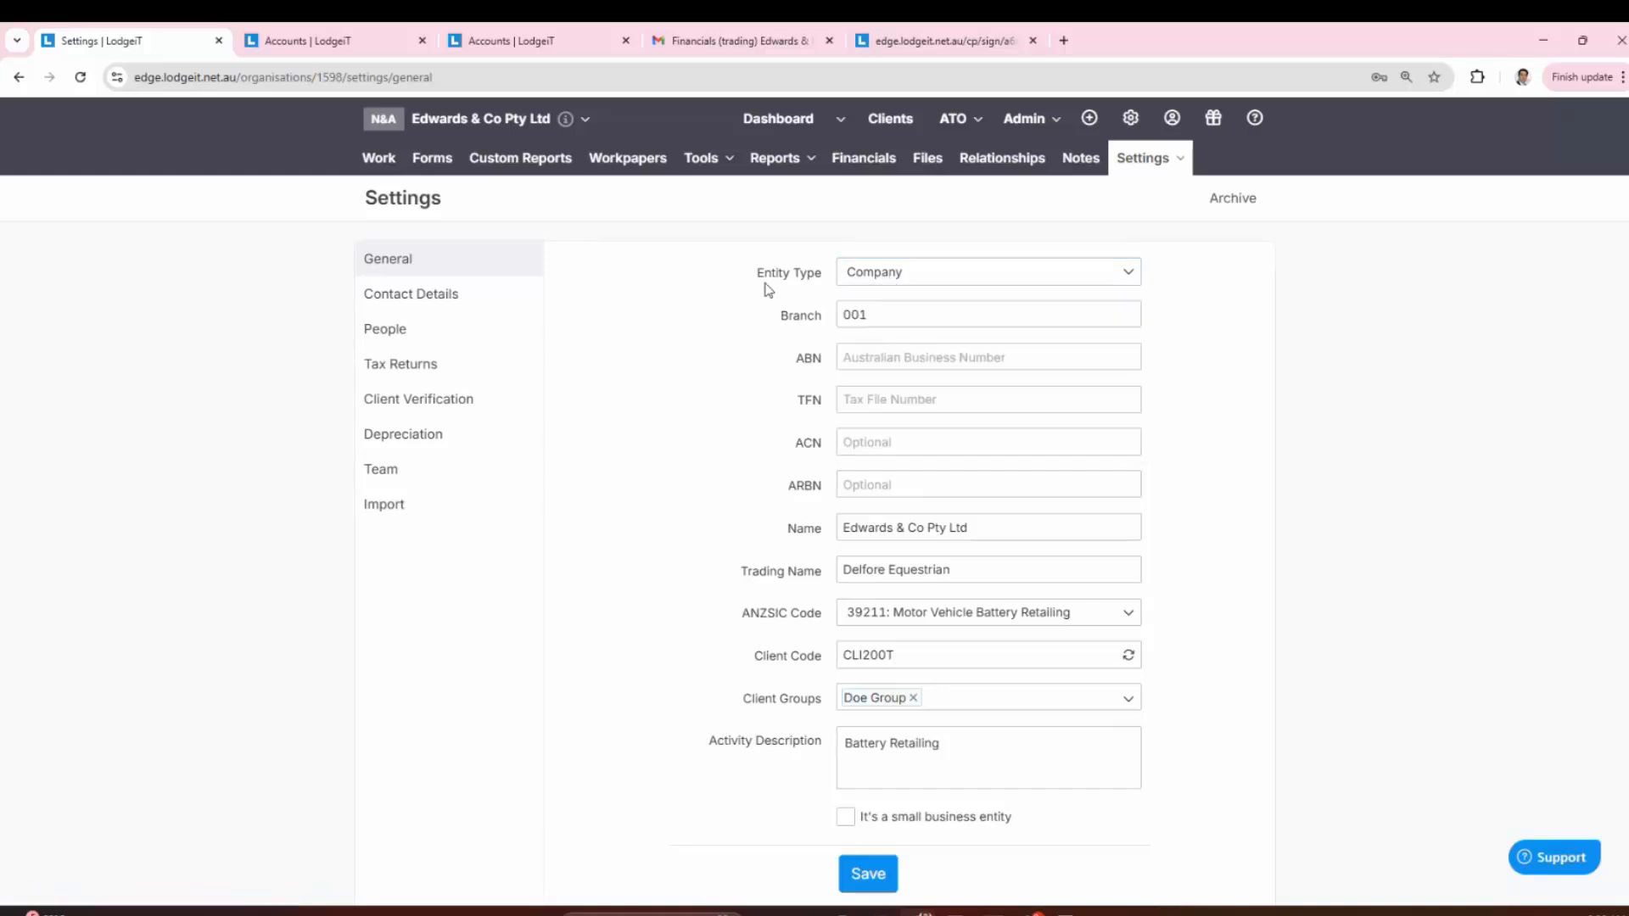
pyautogui.click(869, 314)
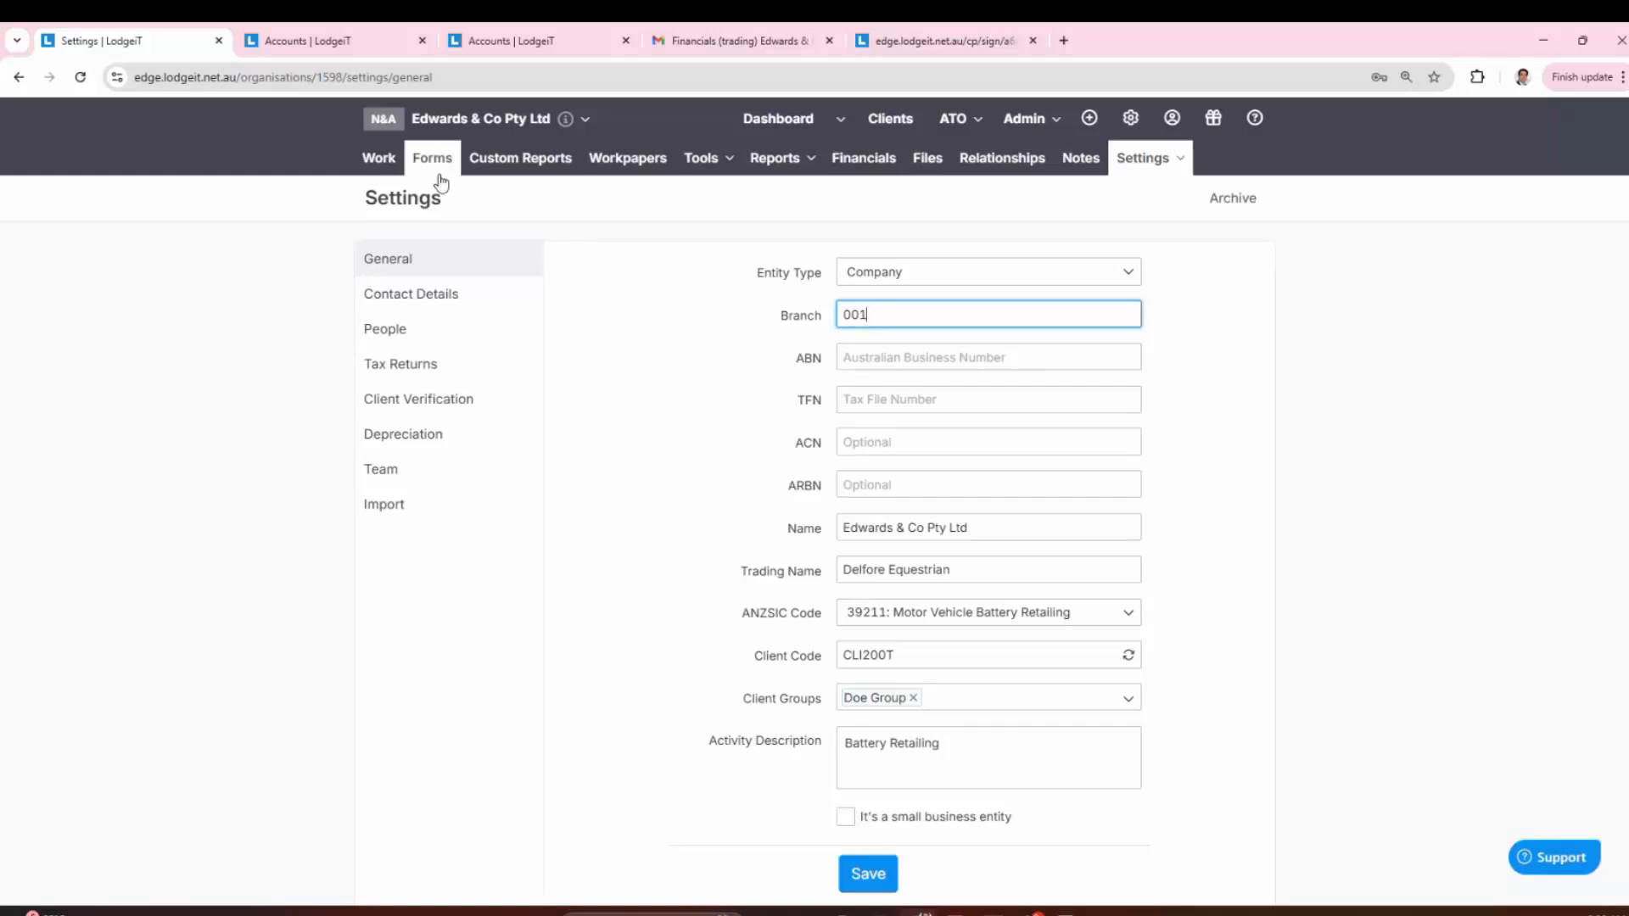
# Step: Open the forms list for all clients and filter it to new forms of type AS
pyautogui.click(842, 123)
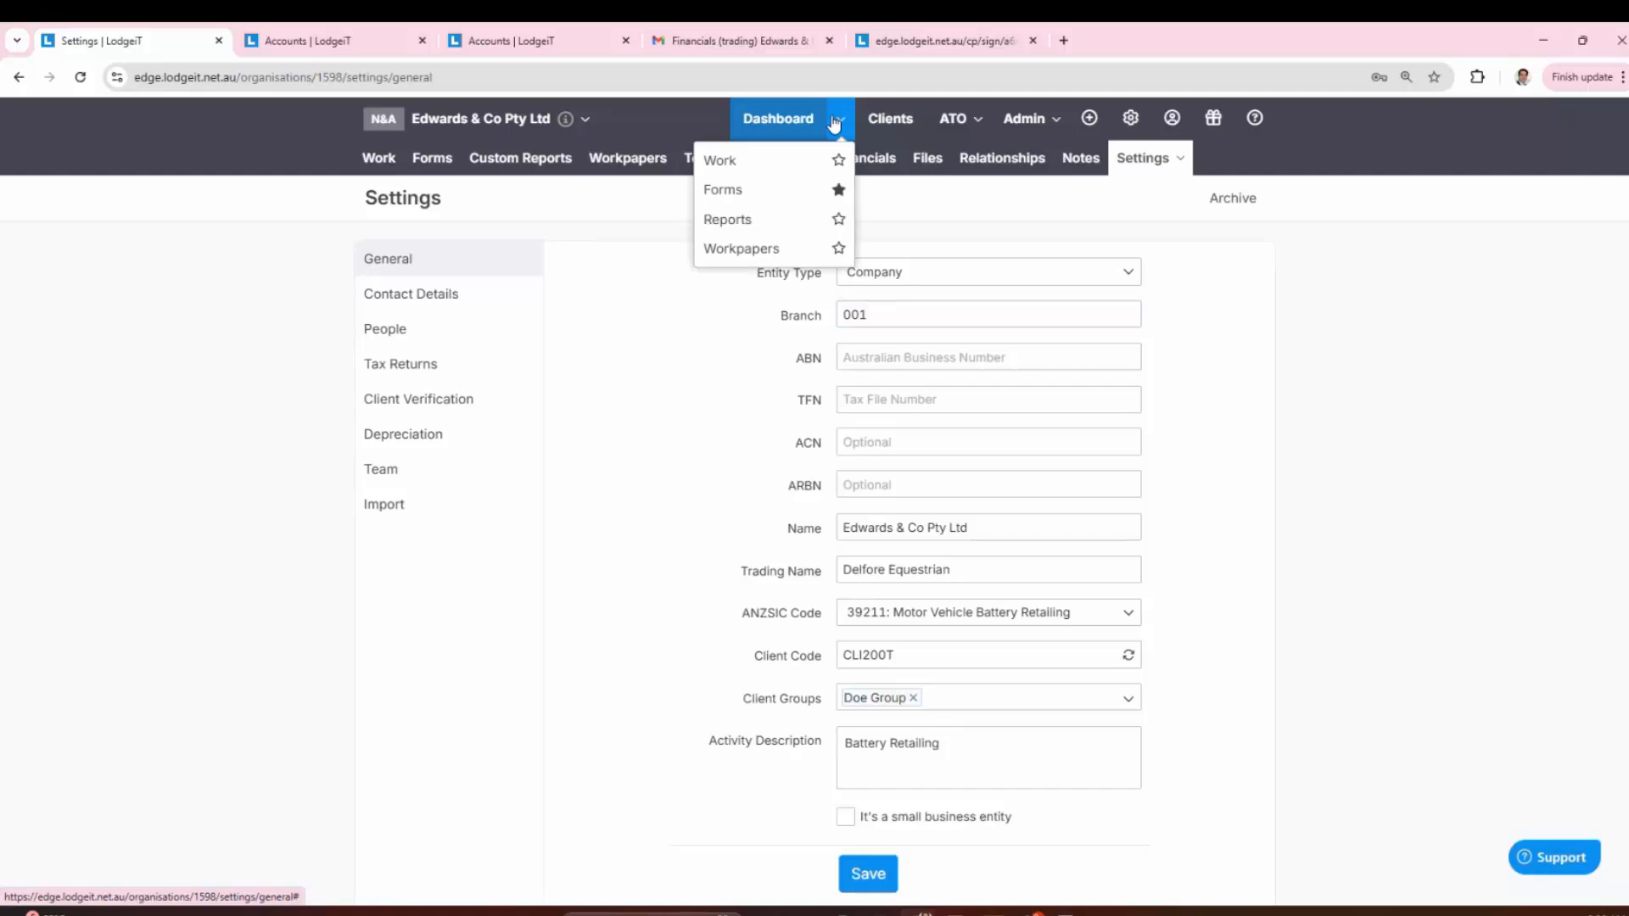
pyautogui.click(746, 191)
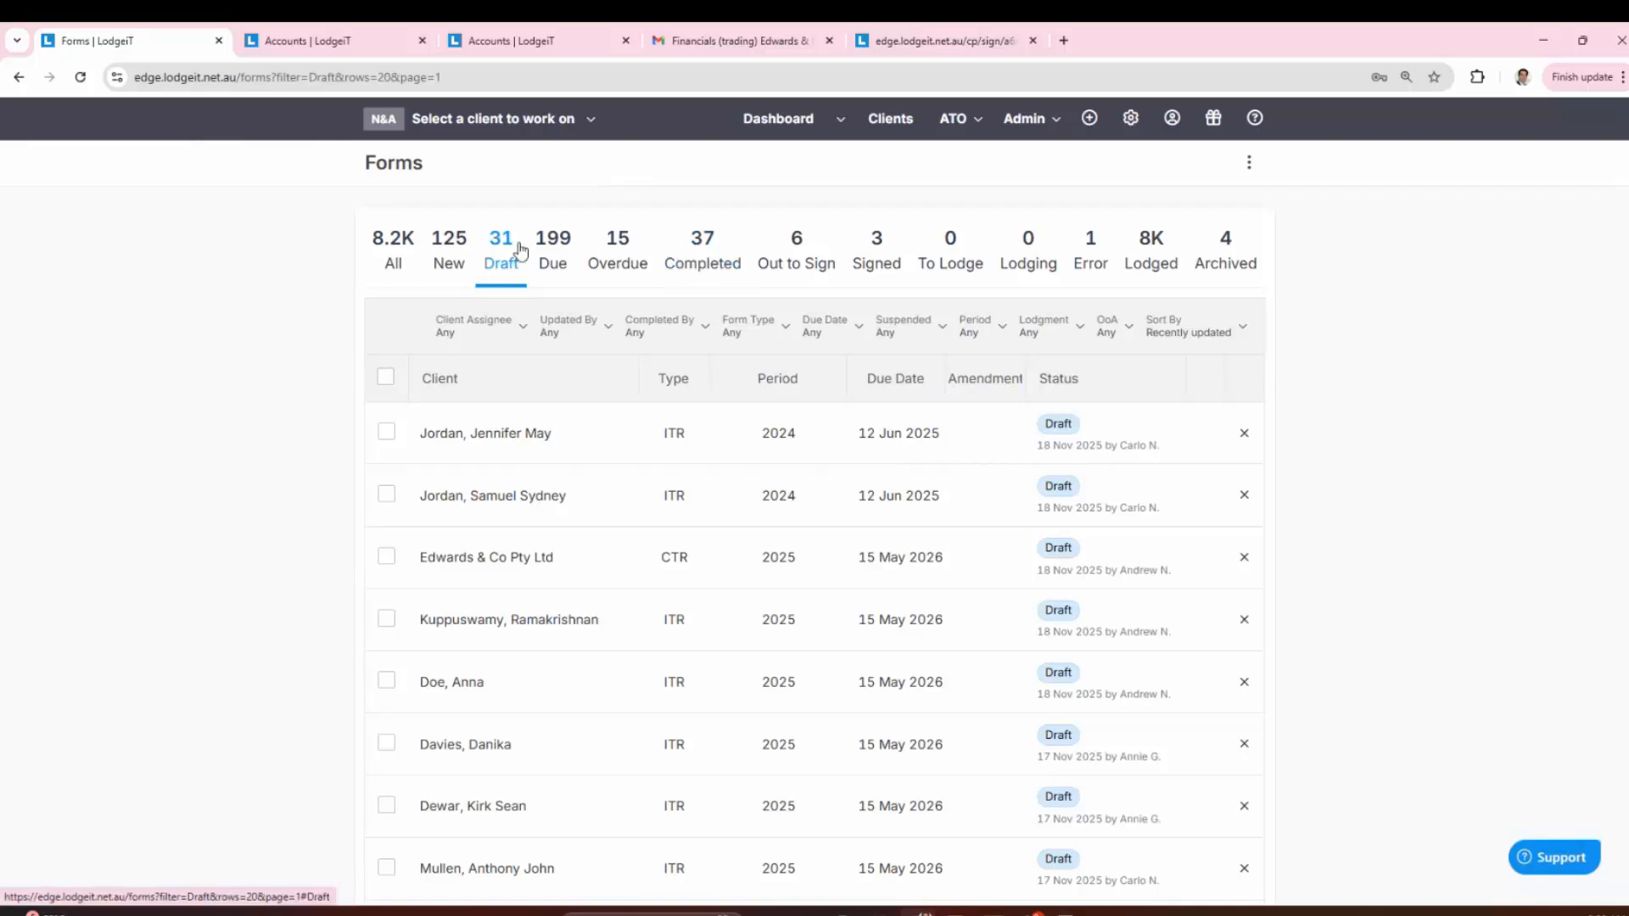
pyautogui.click(449, 253)
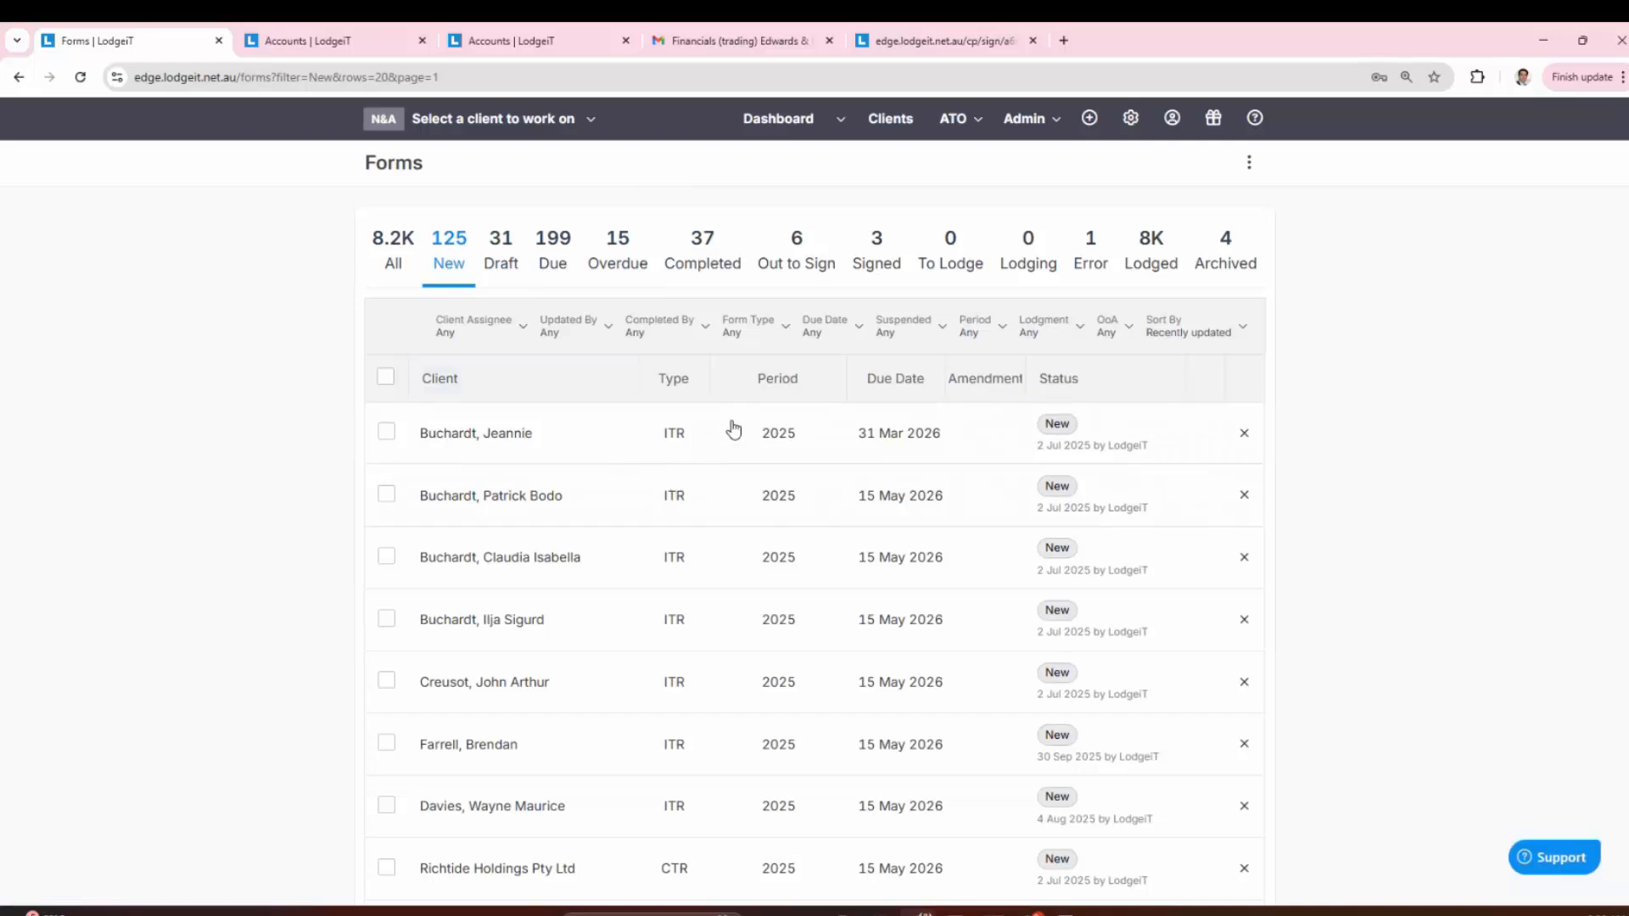
pyautogui.click(737, 342)
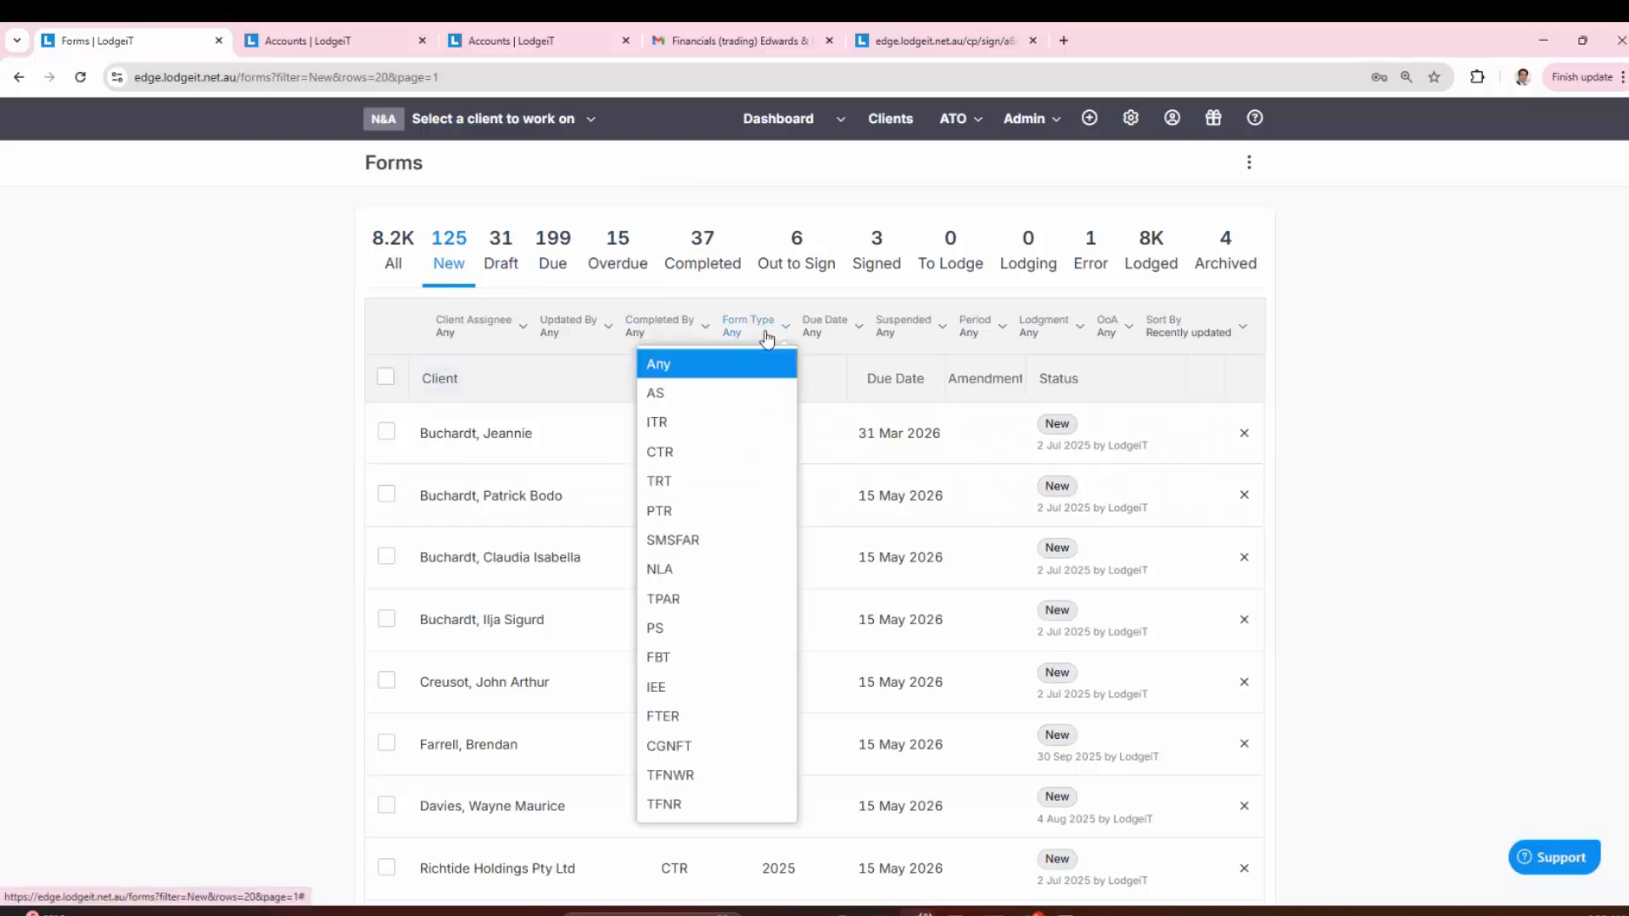
pyautogui.click(709, 402)
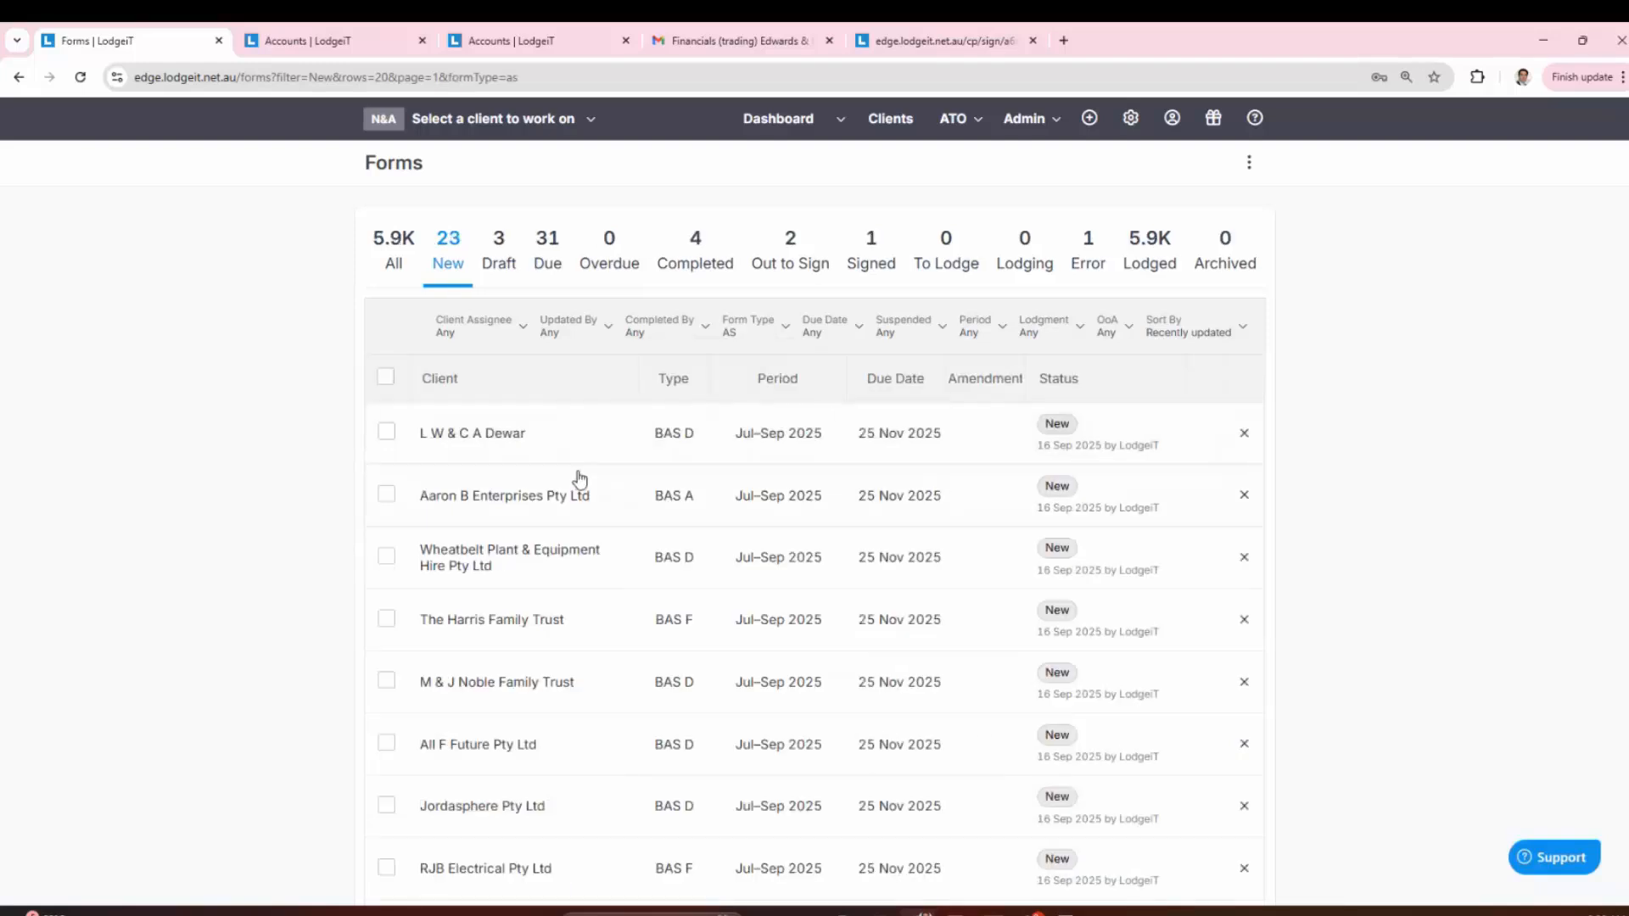
pyautogui.scroll(-3, 646, 463)
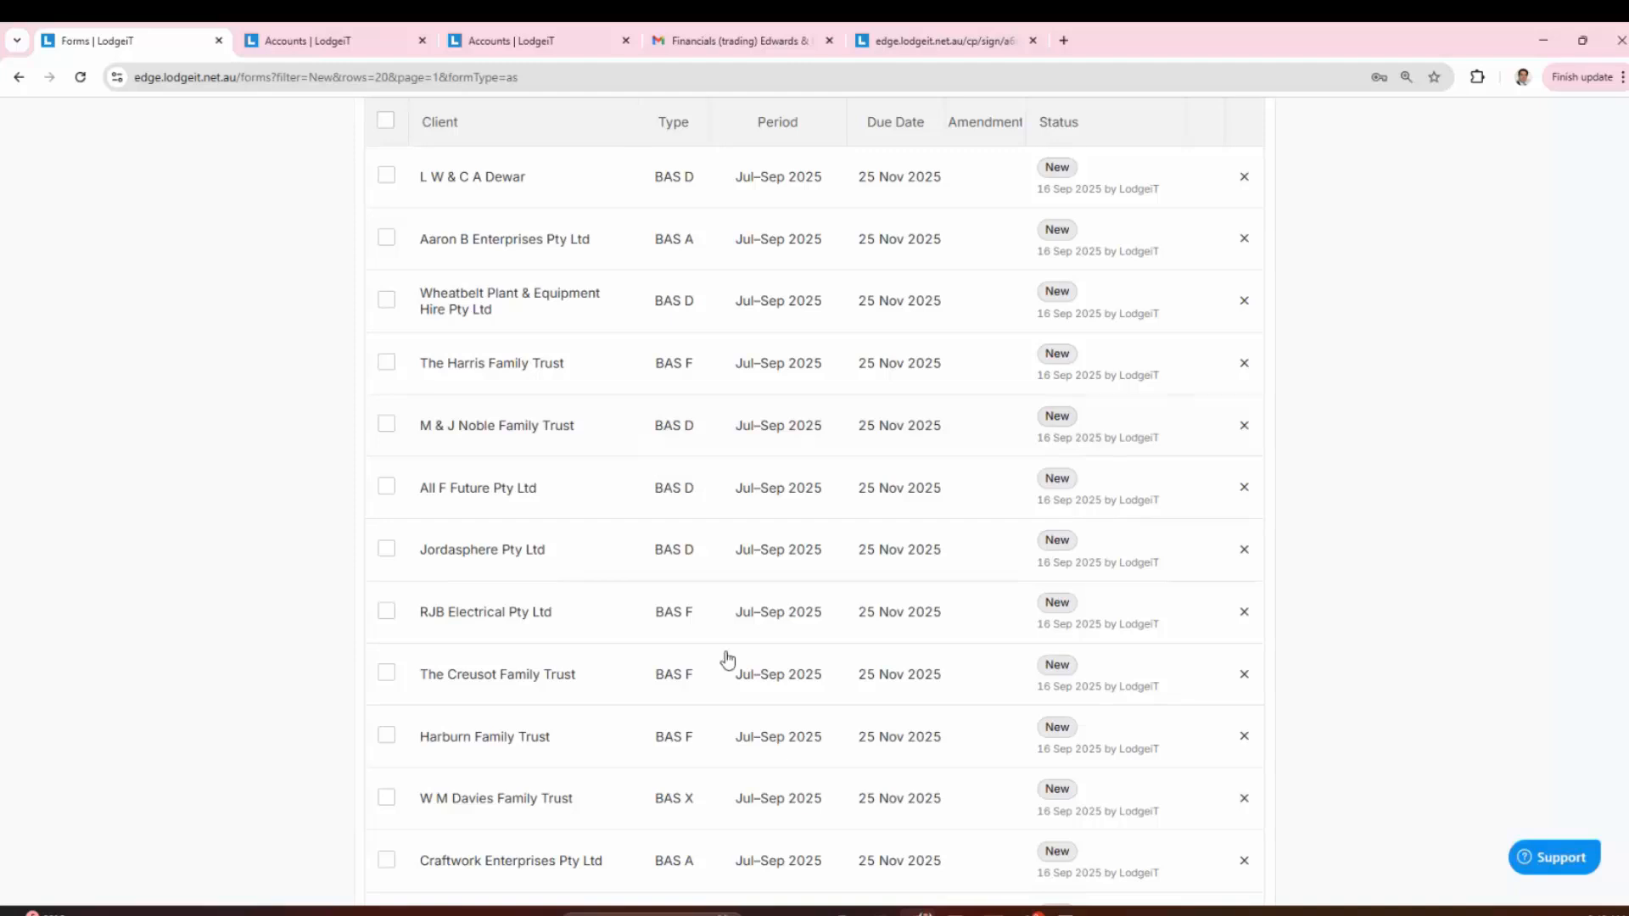
# Step: Open the Jul–Sep 2025 BAS of the family trust listed below RJB Electrical Pty Ltd and view its PAYGW and Summary sections
pyautogui.click(727, 679)
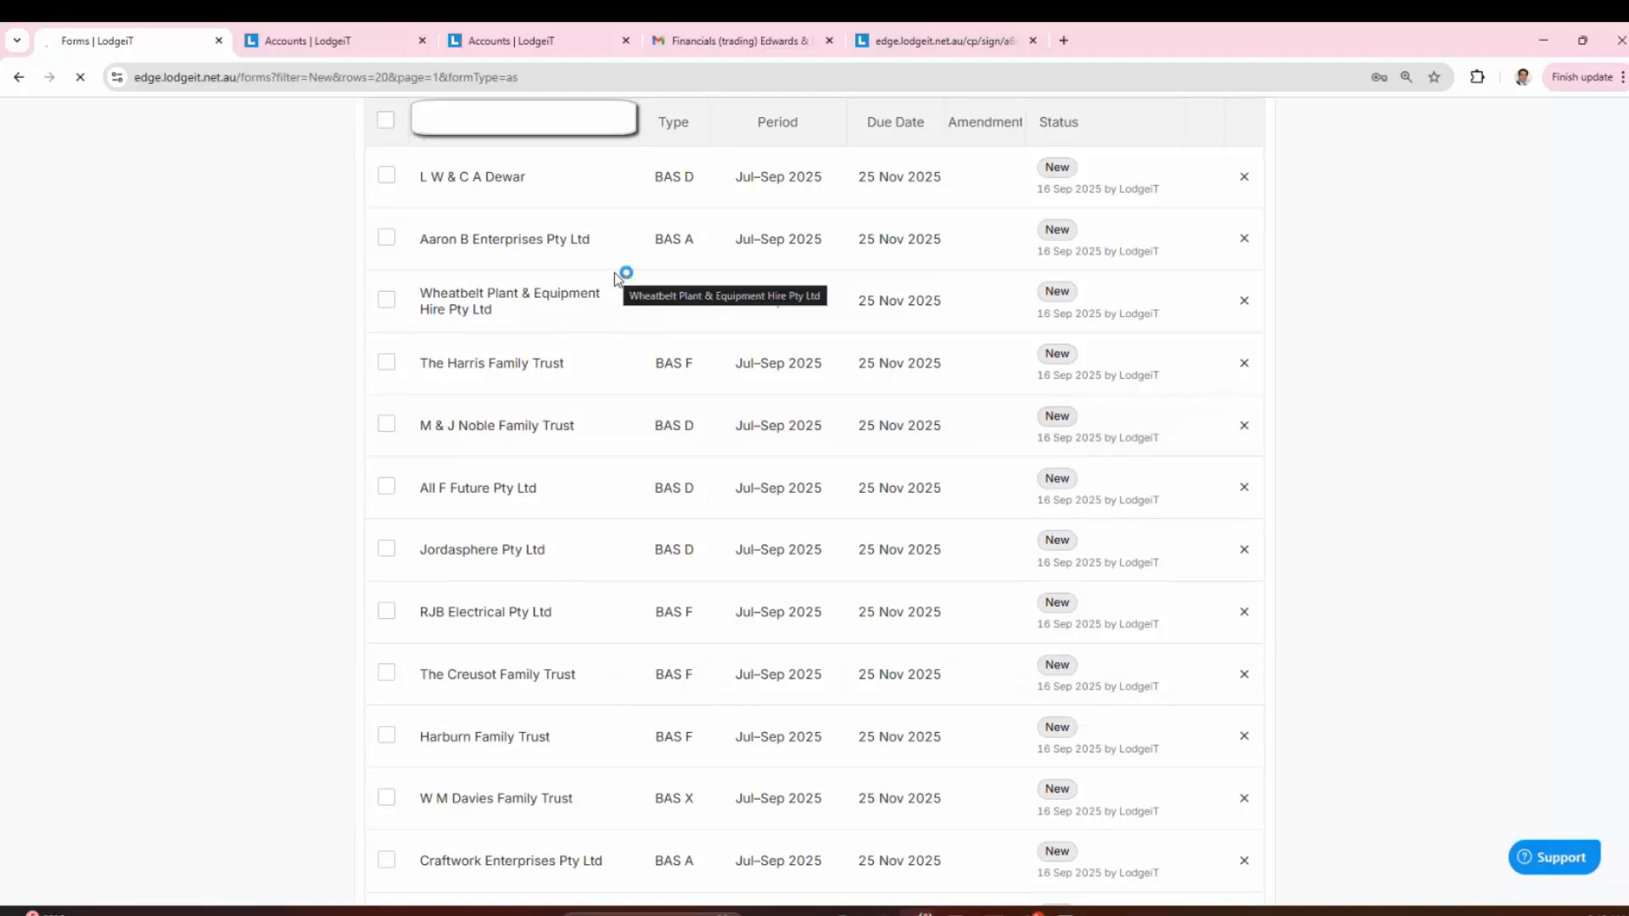
pyautogui.click(471, 456)
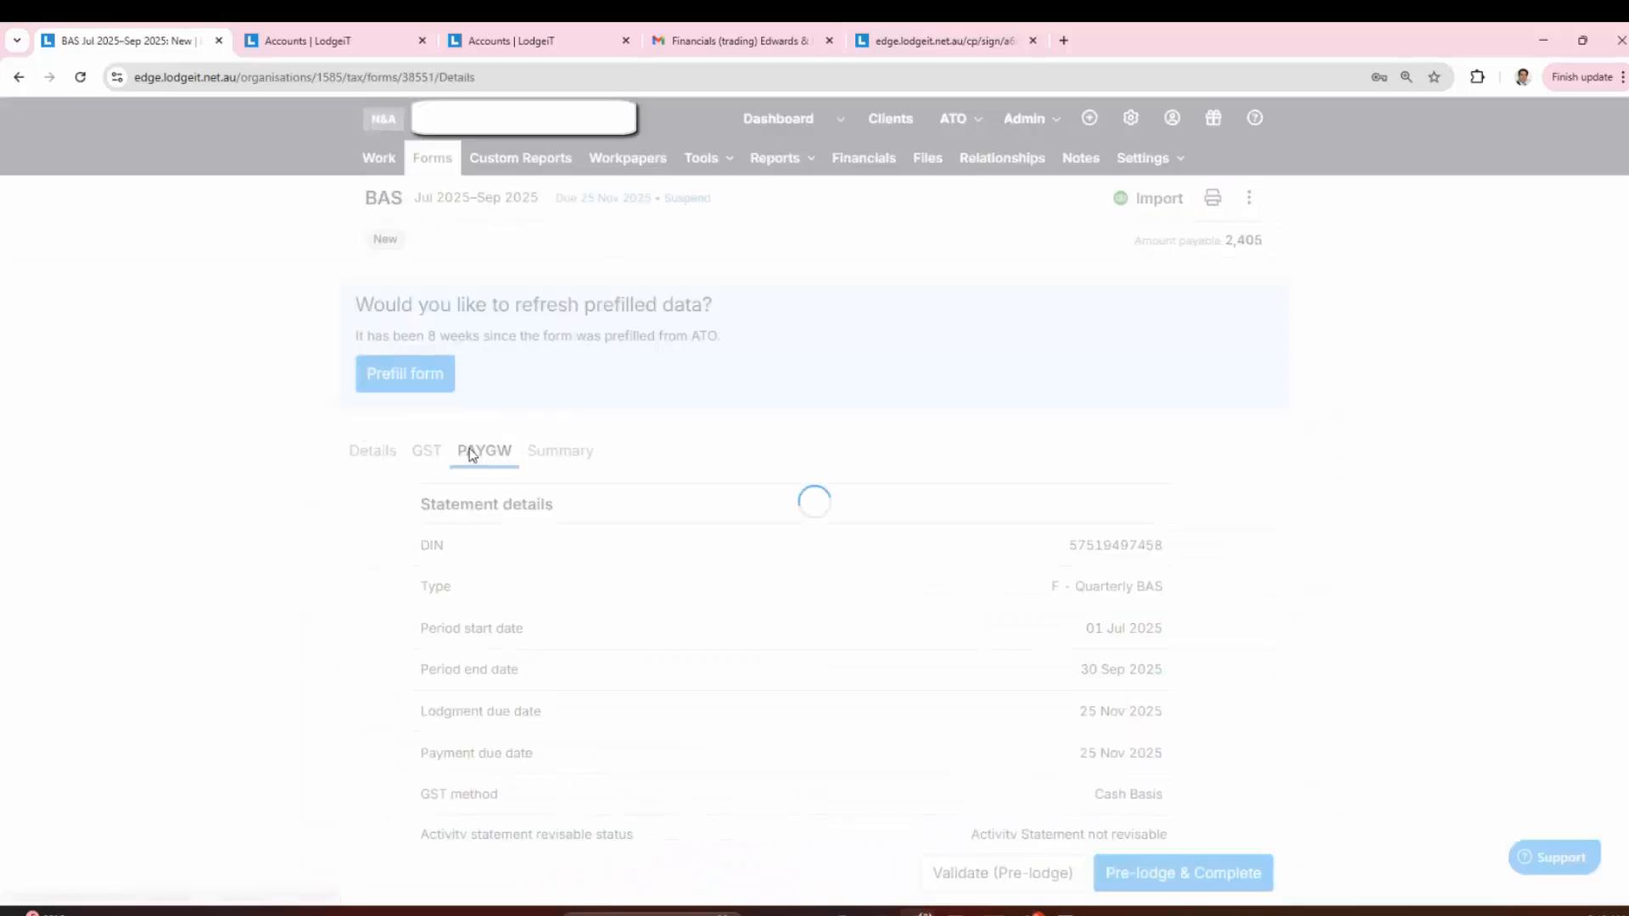
pyautogui.click(577, 452)
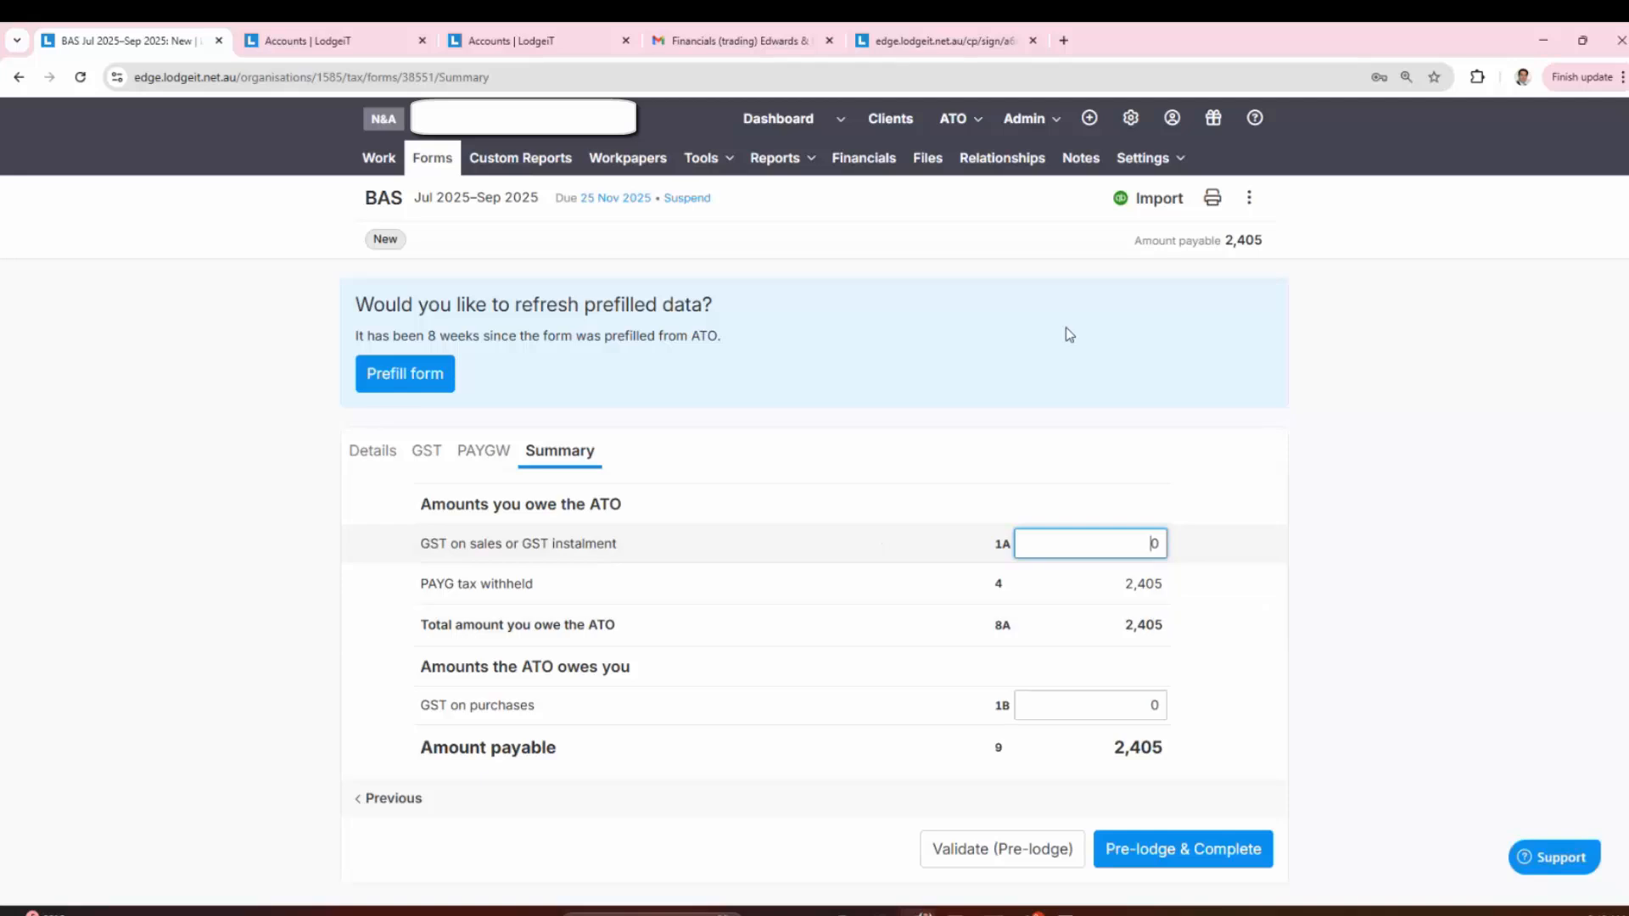
# Step: Import the BAS values from QuickBooks using the Tax Summary Report option and check the PAYGW section
pyautogui.click(1145, 202)
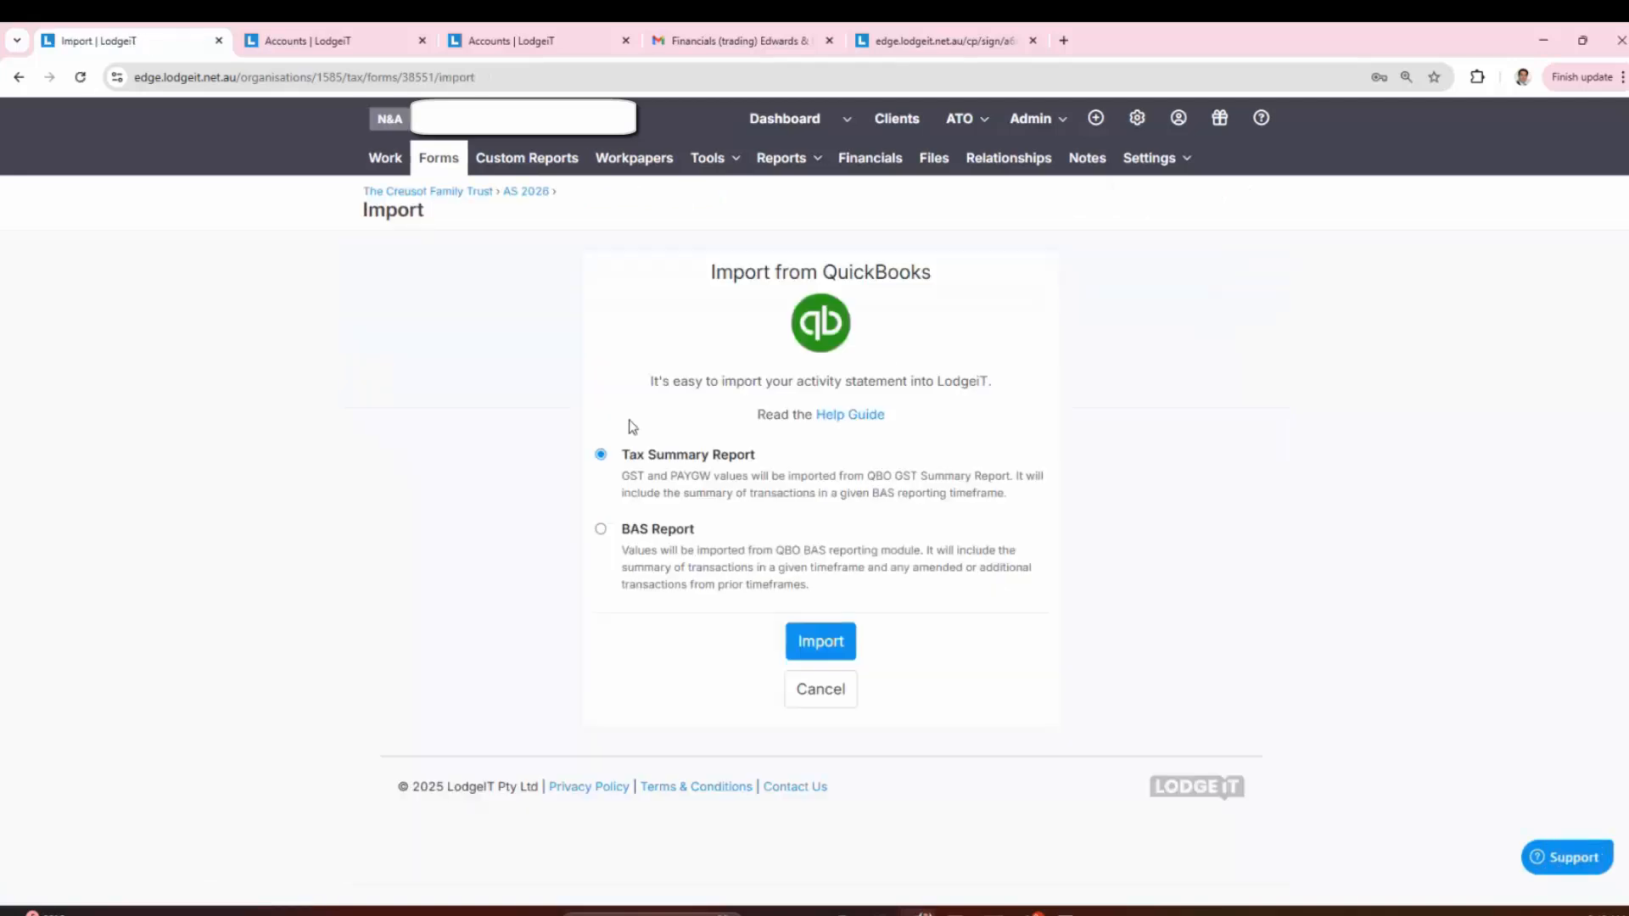
pyautogui.click(816, 644)
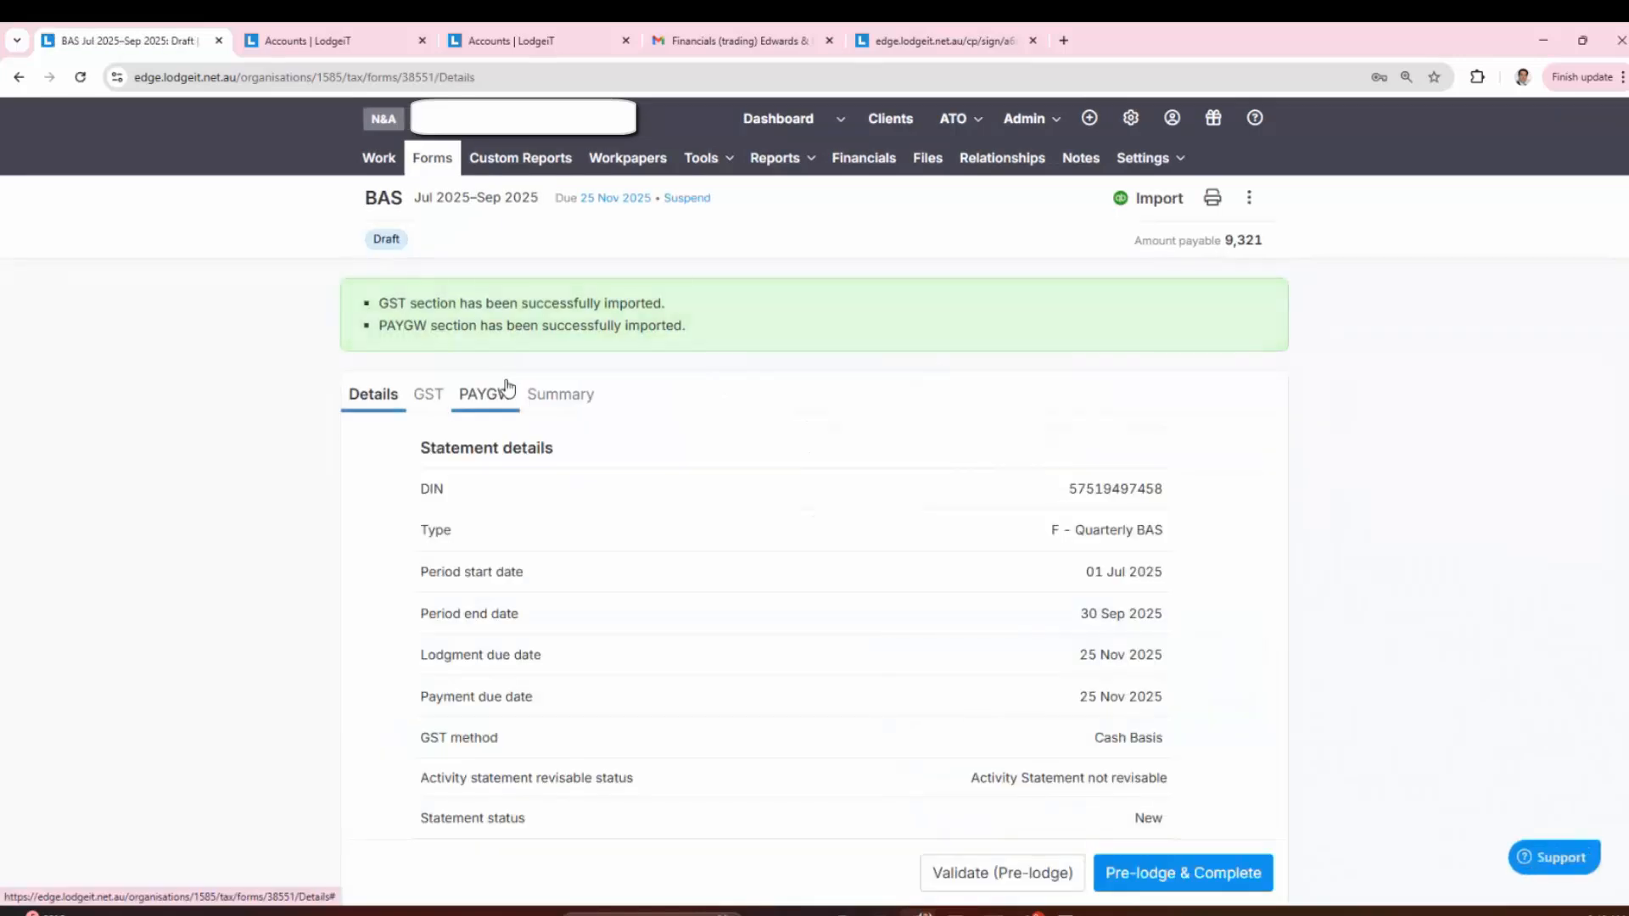
pyautogui.click(507, 389)
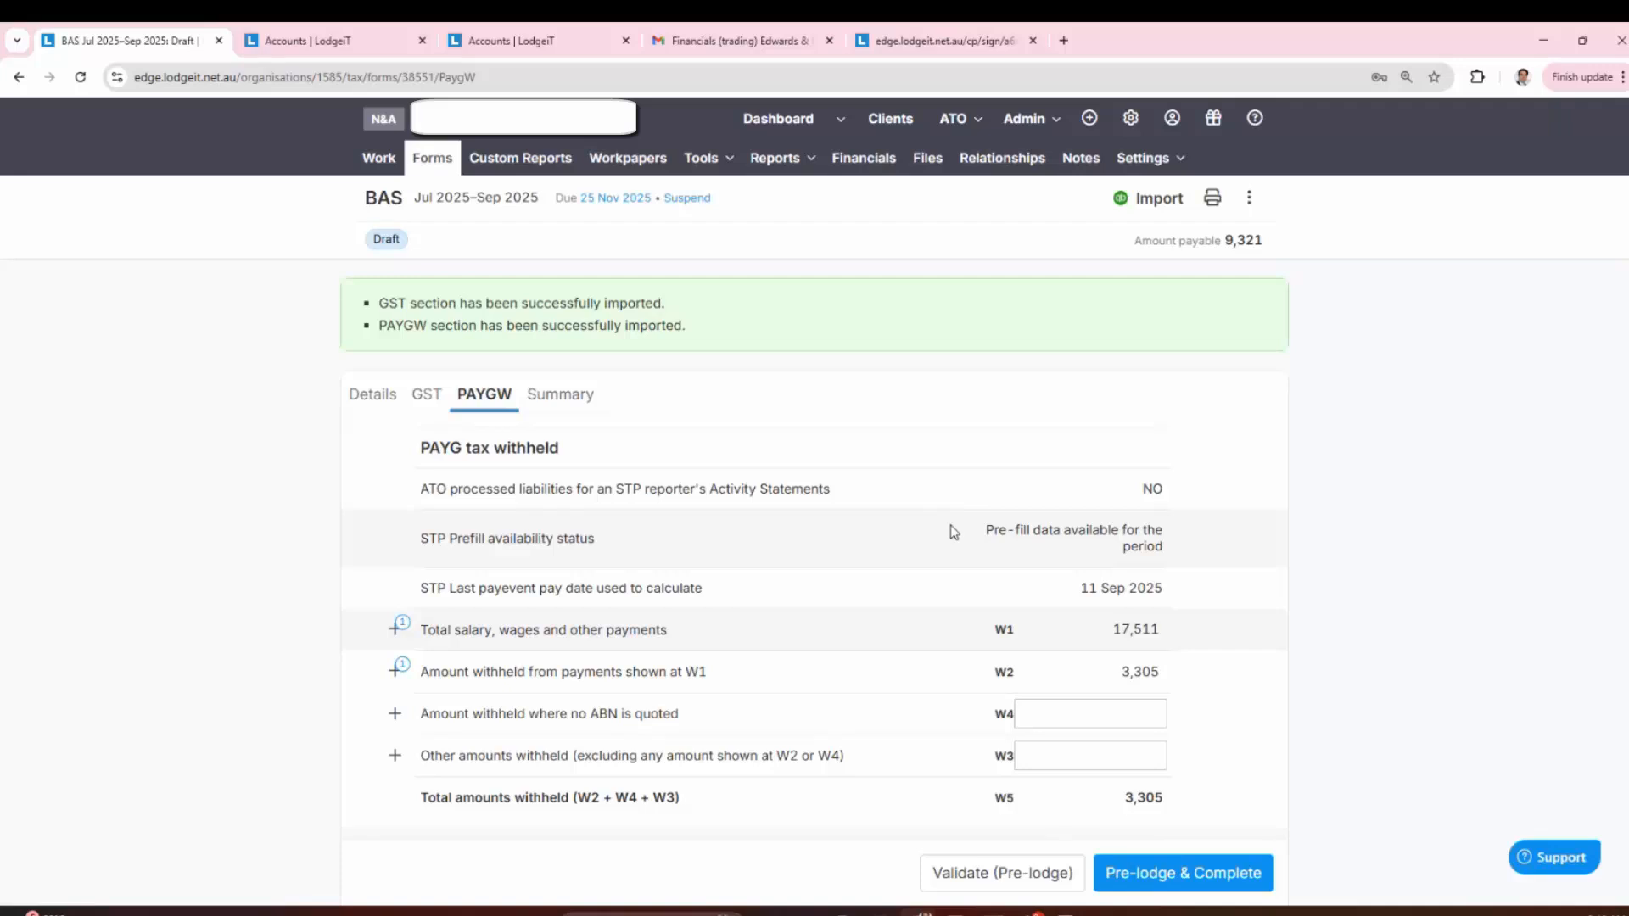
pyautogui.scroll(-1, 954, 532)
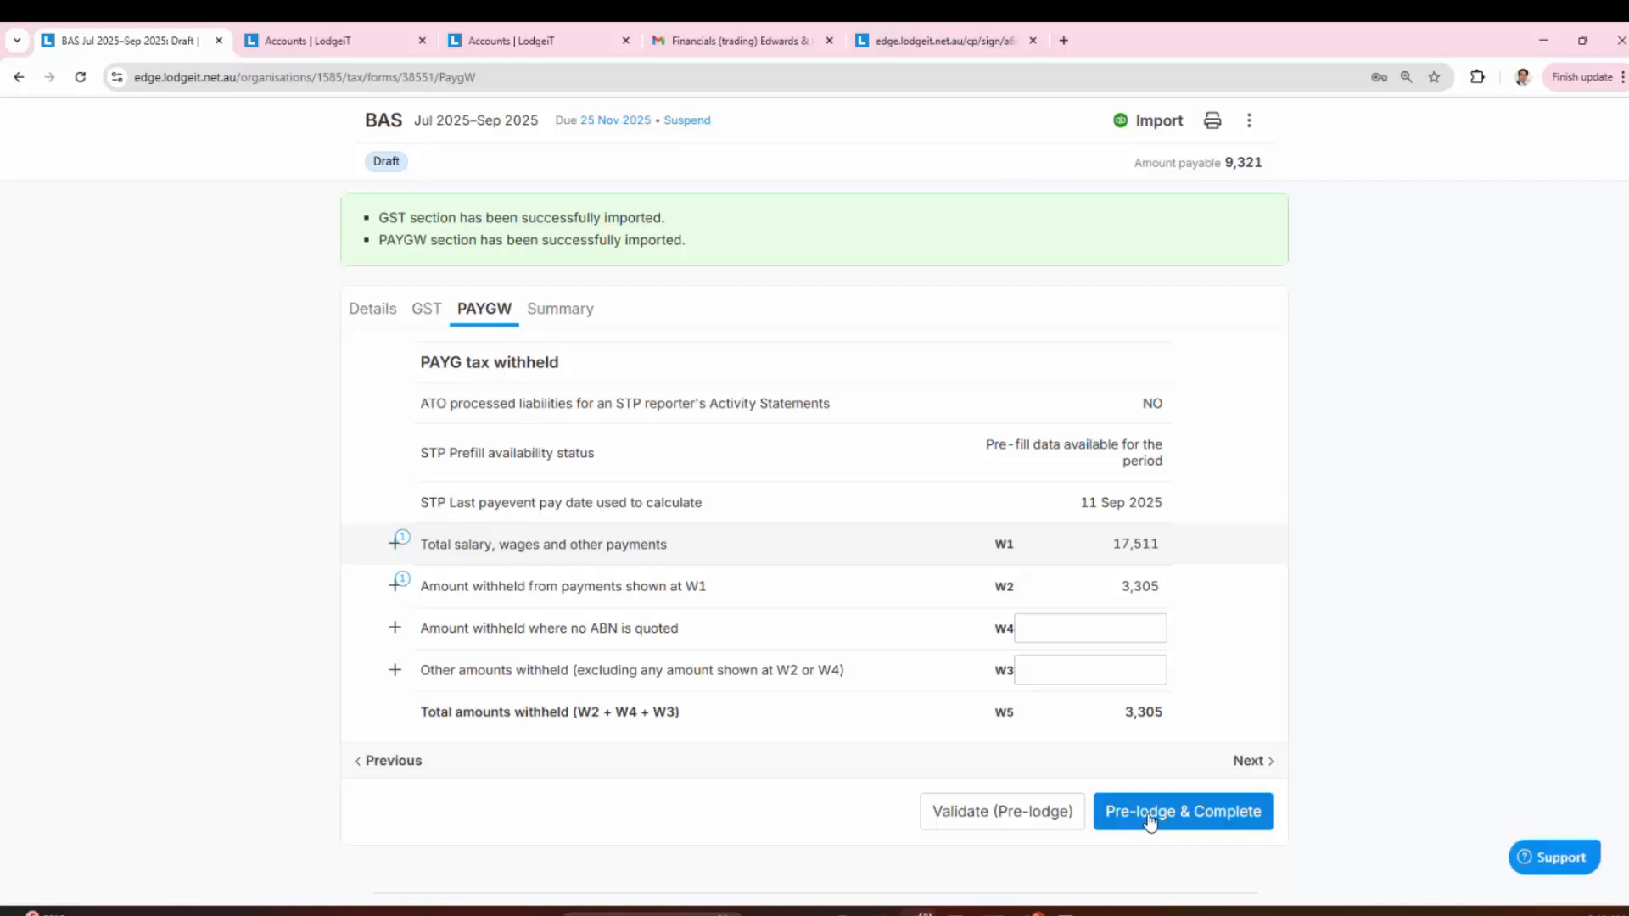
pyautogui.scroll(1, 1150, 819)
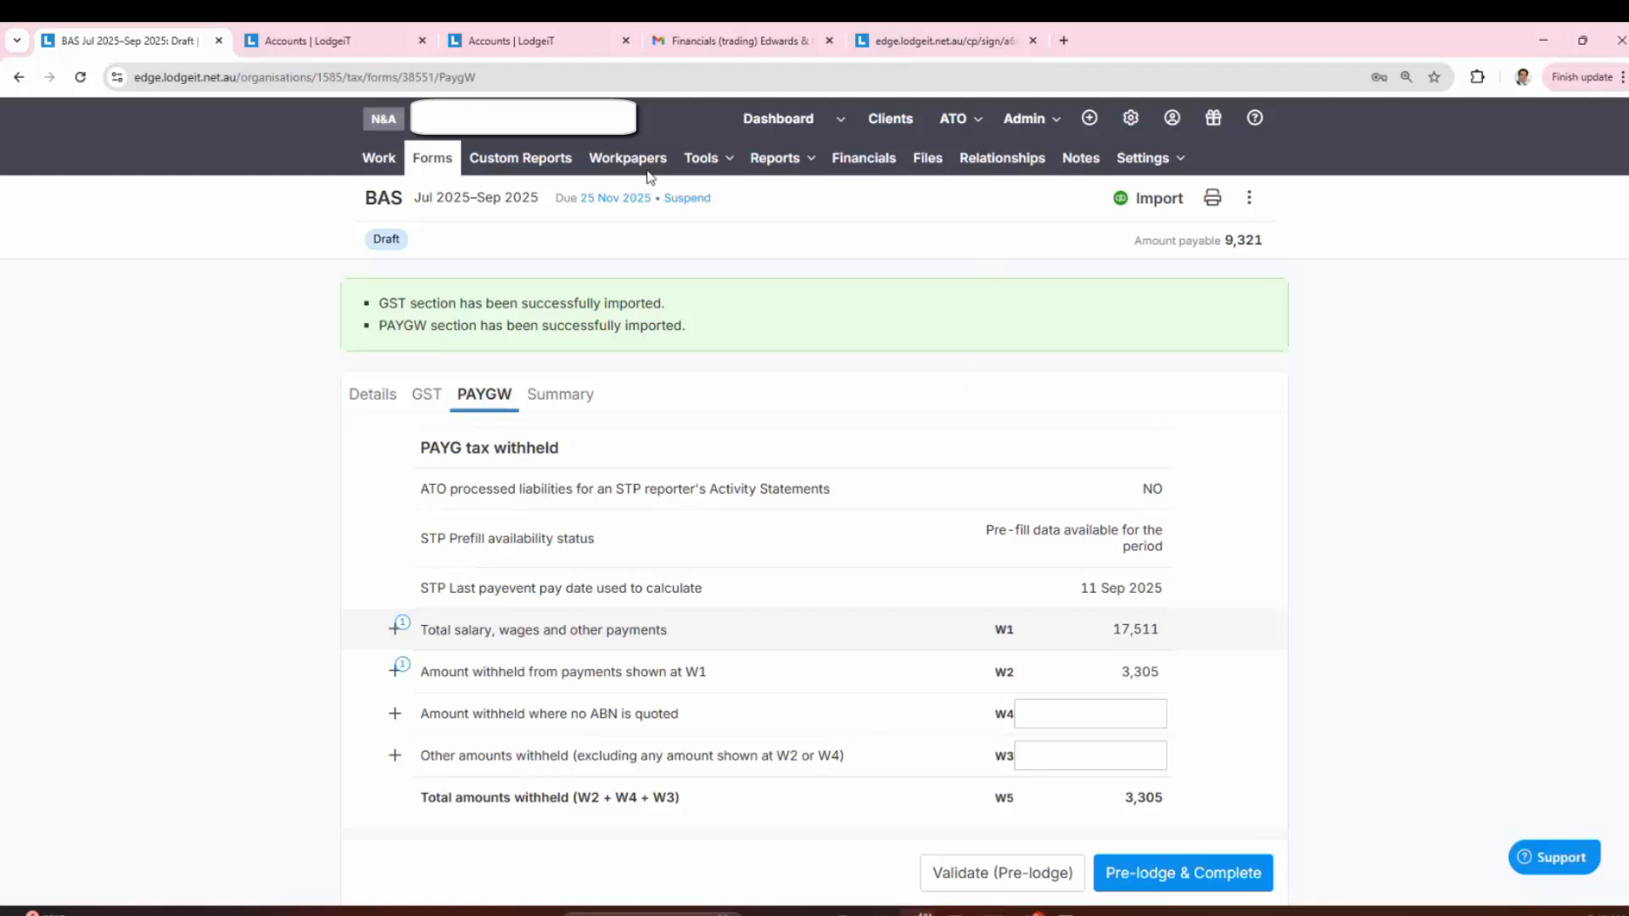
# Step: Search the client list for Edwards and switch to Edwards & Co Pty Ltd
pyautogui.click(513, 137)
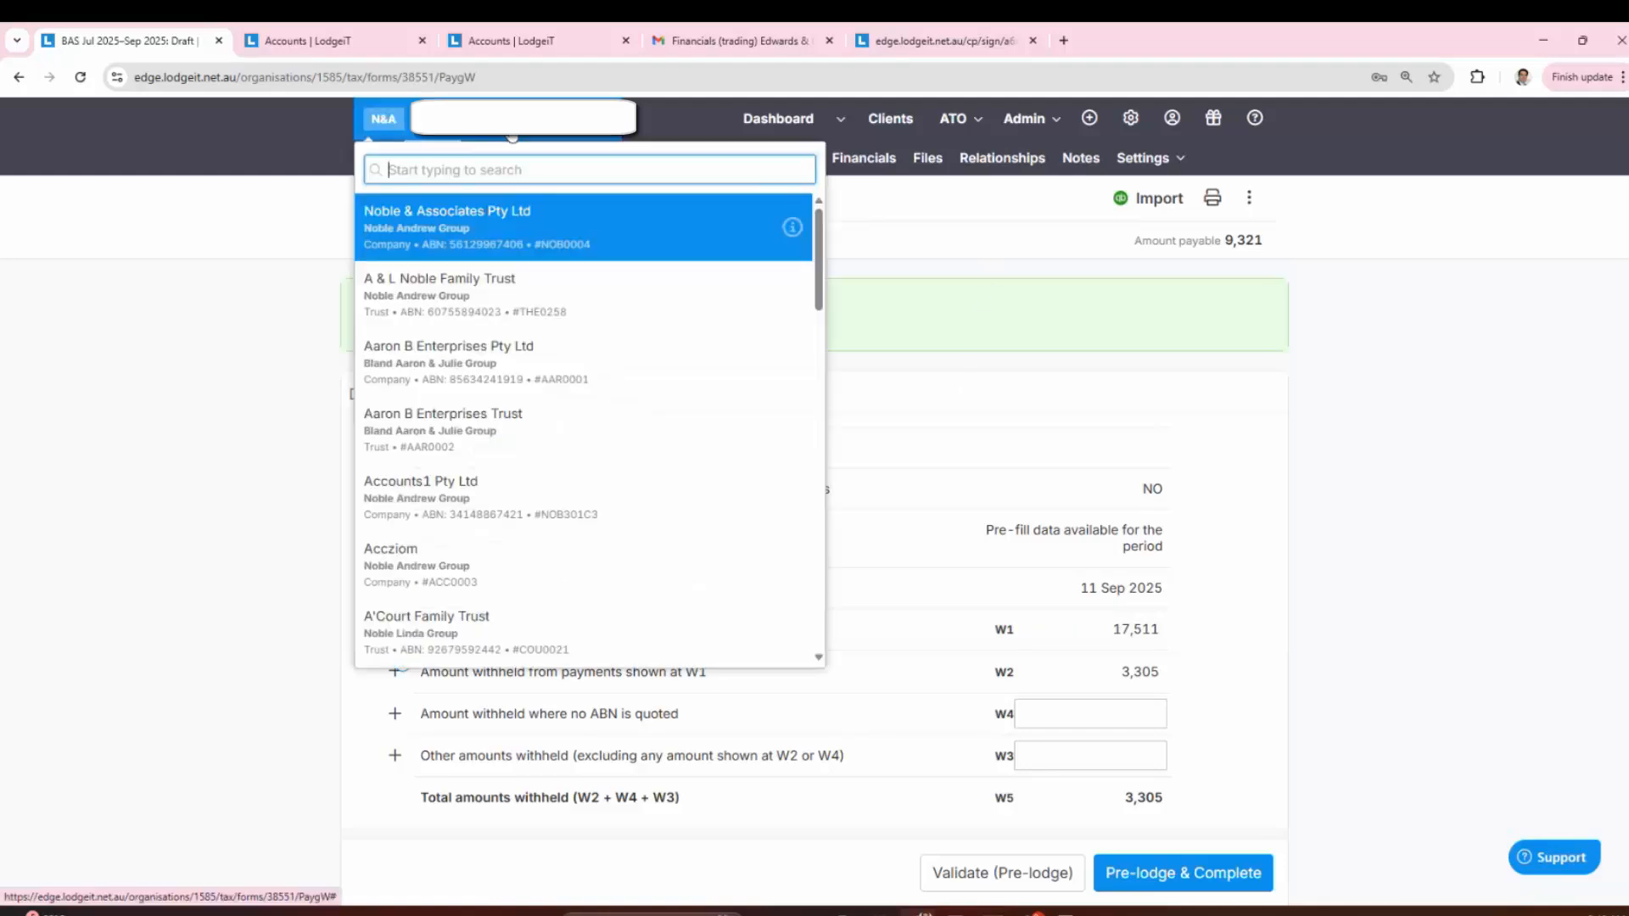
pyautogui.write('edwards')
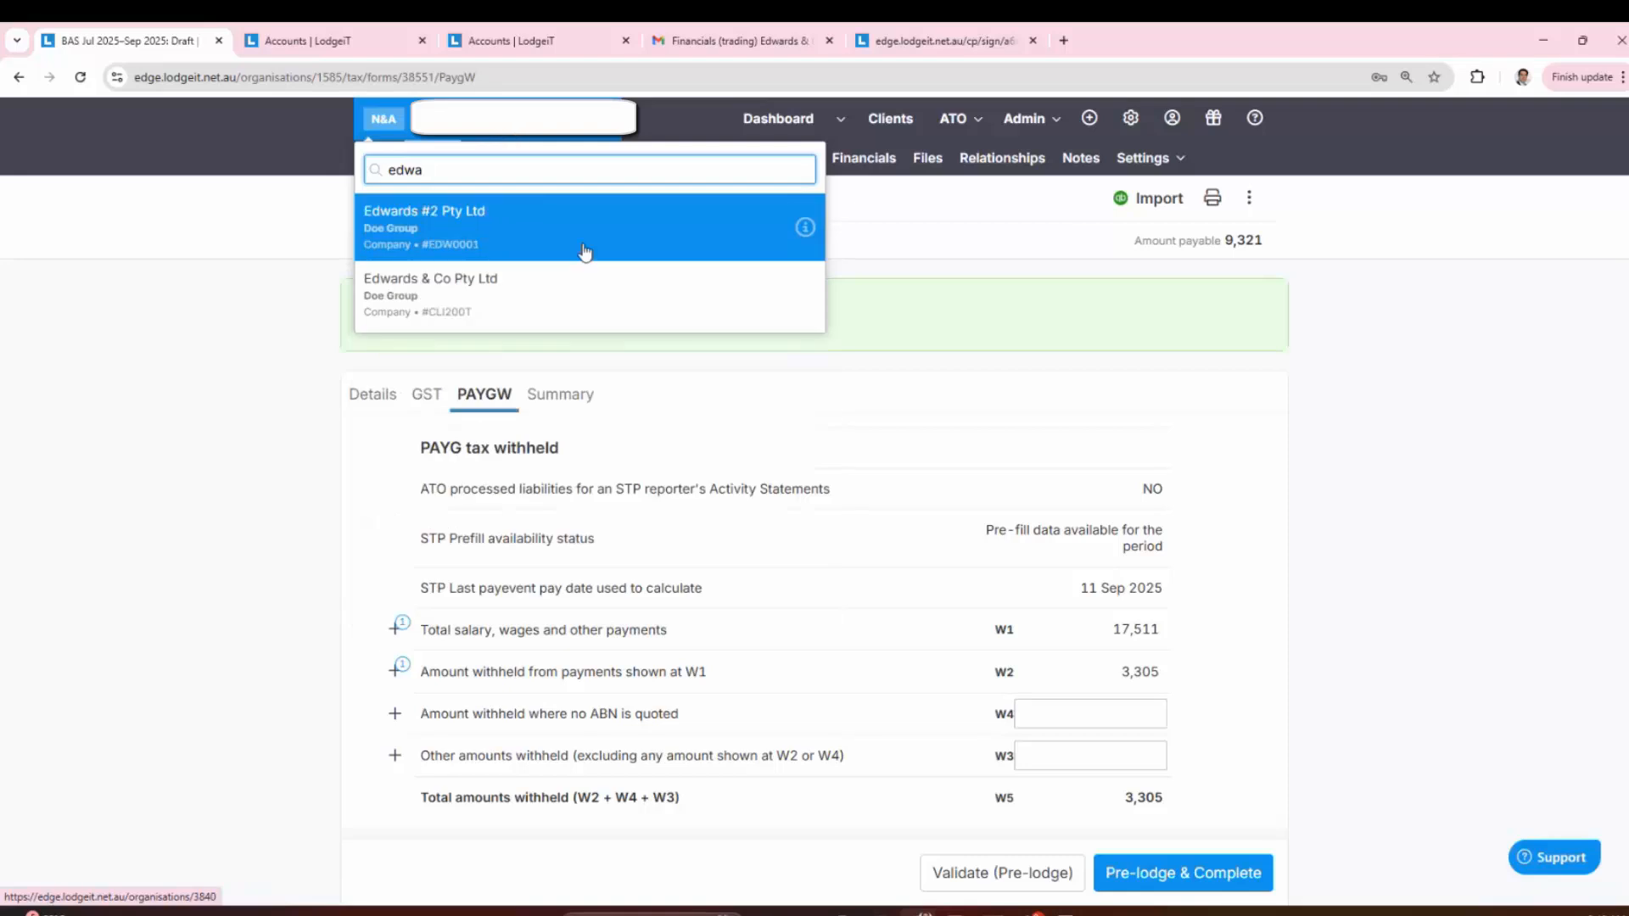
pyautogui.click(578, 305)
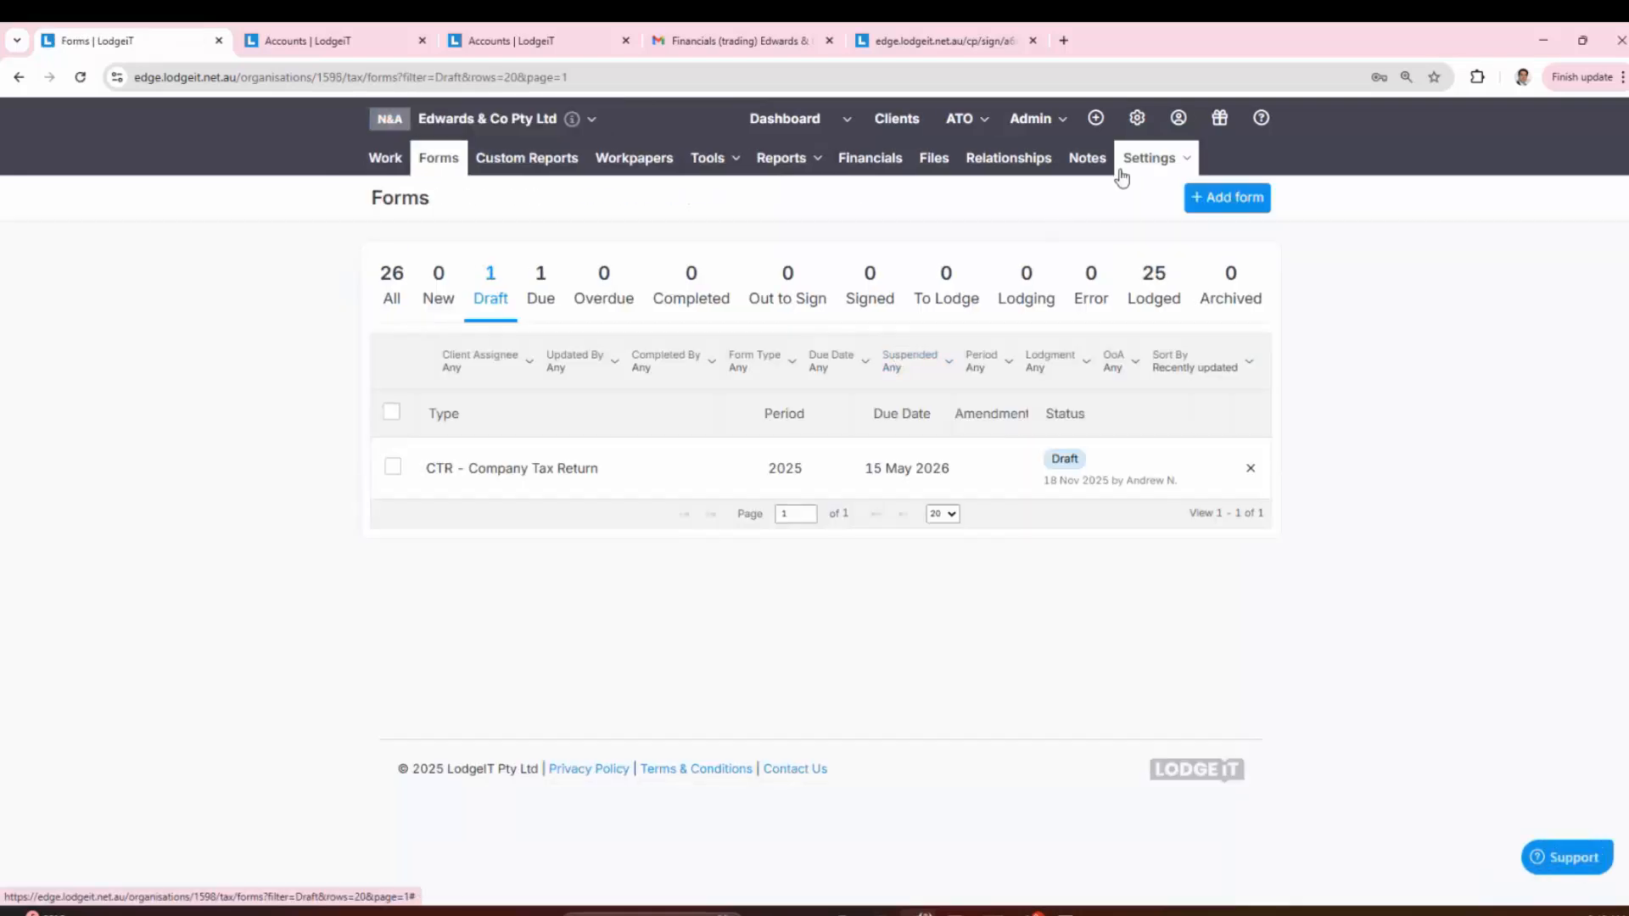
# Step: Open the general settings of Edwards & Co Pty Ltd and review its entity details, small business option and available client tools
pyautogui.click(1125, 168)
pyautogui.click(1138, 198)
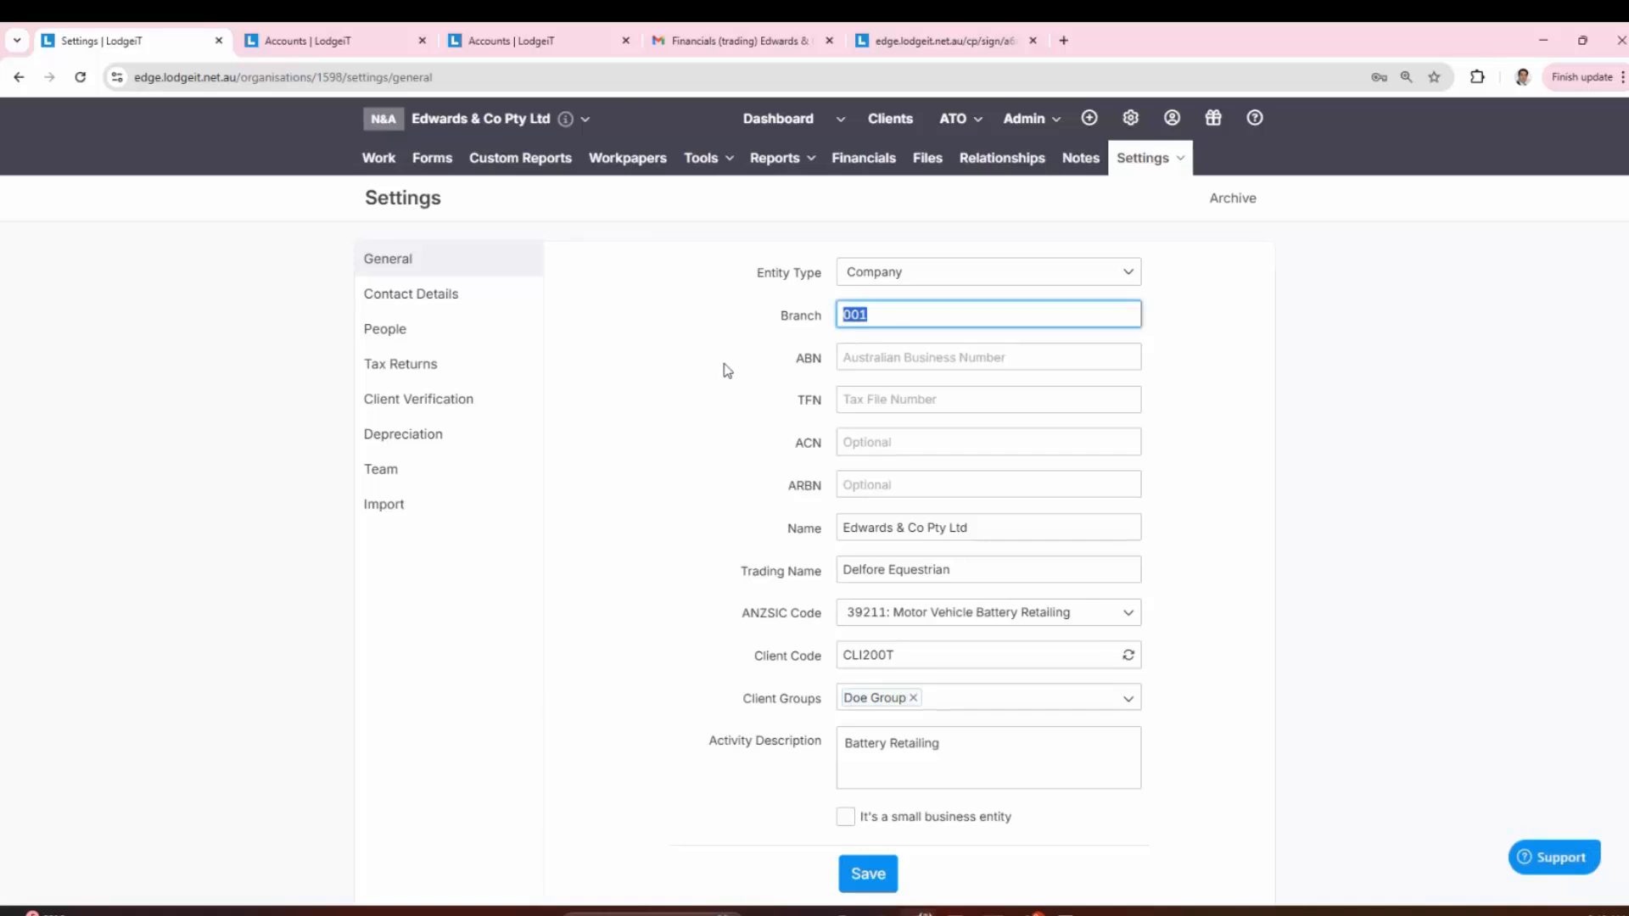
pyautogui.click(890, 313)
pyautogui.click(711, 161)
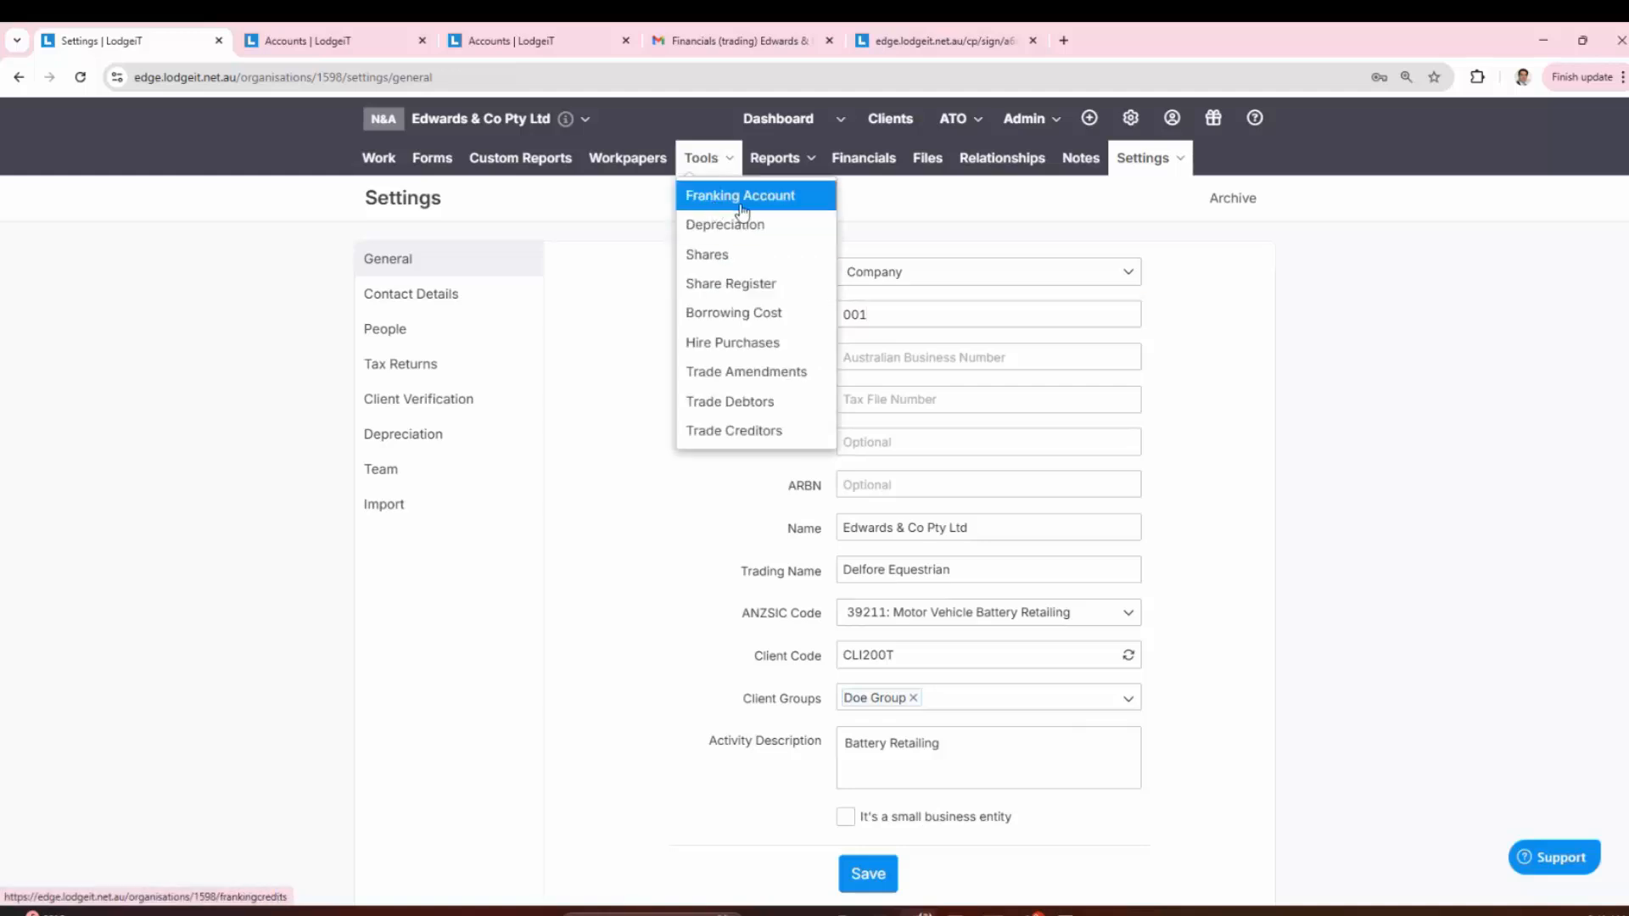
pyautogui.click(661, 698)
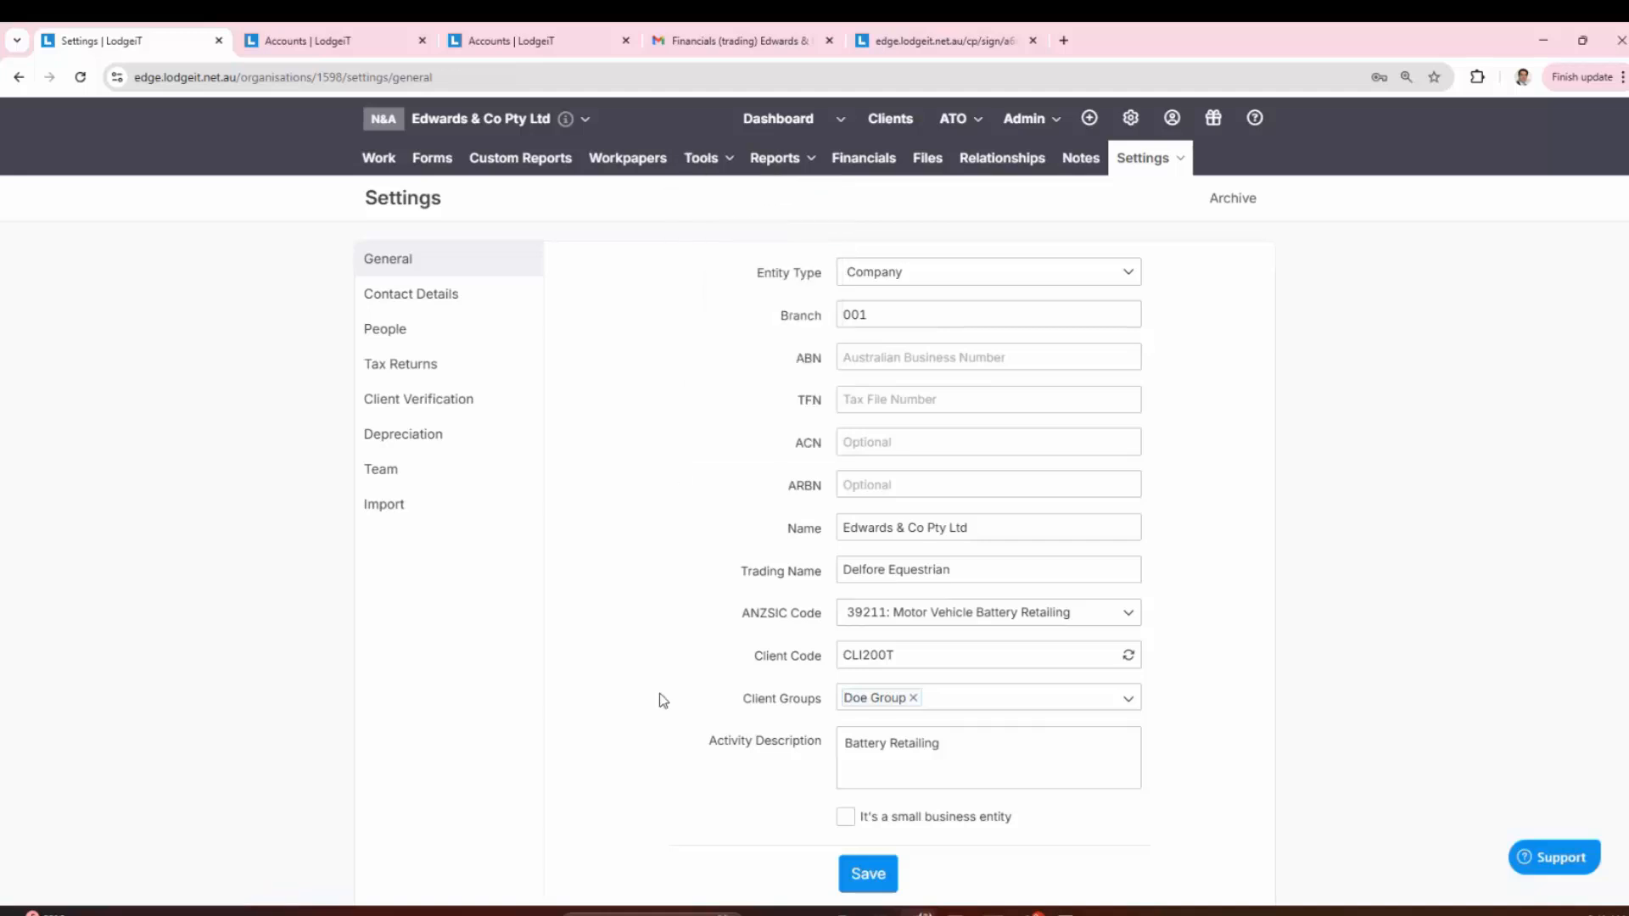
pyautogui.click(702, 161)
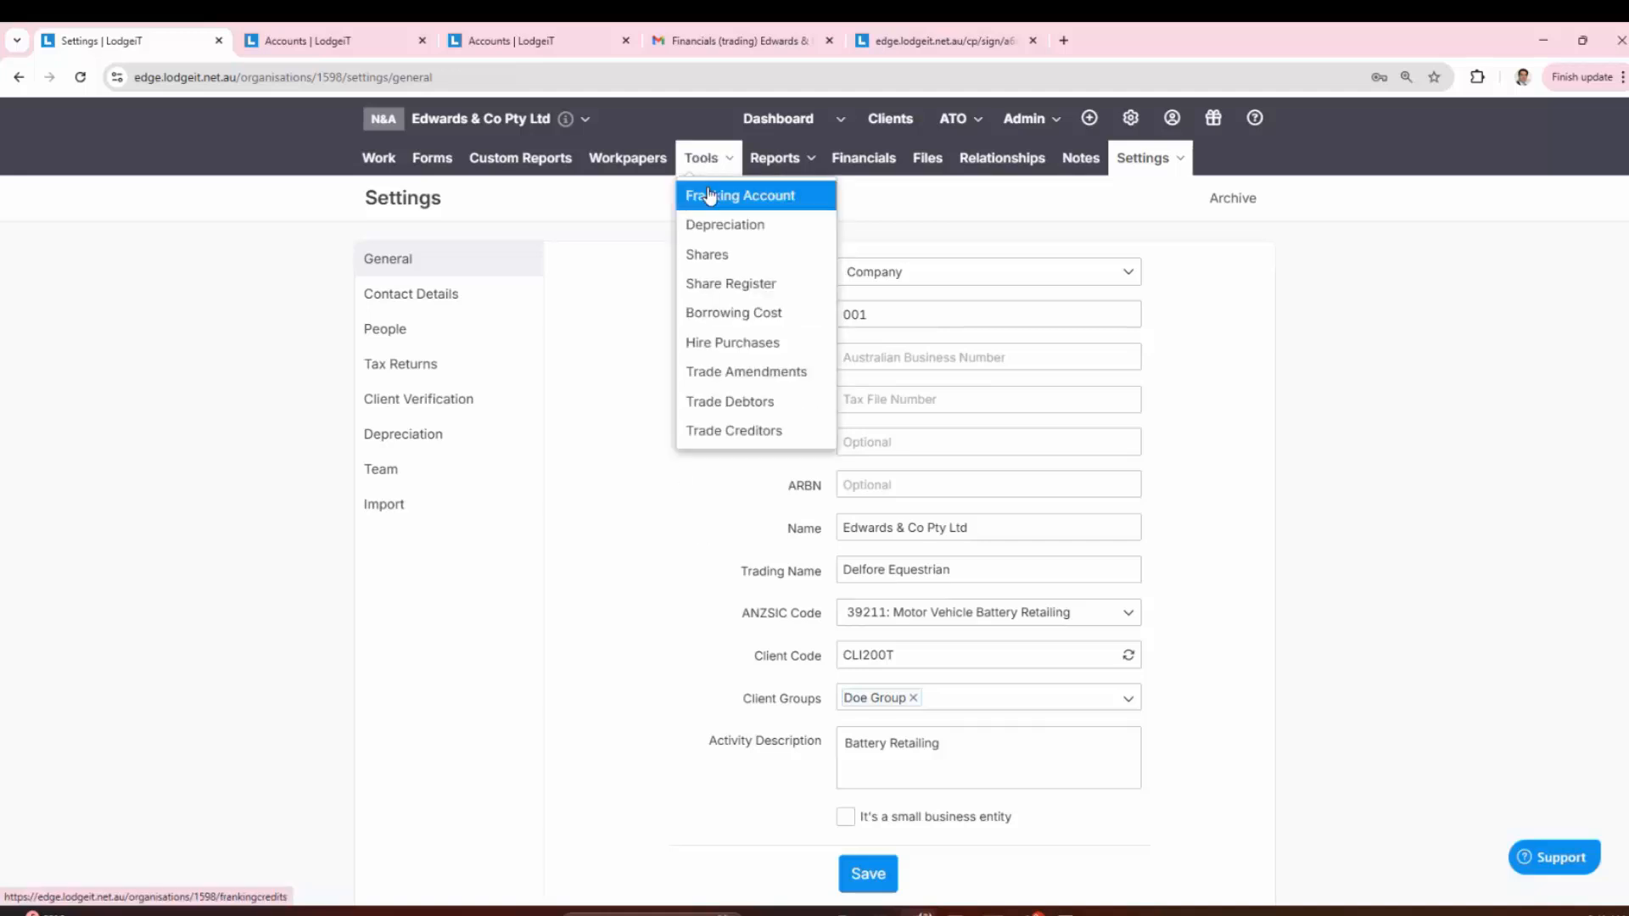
pyautogui.click(658, 751)
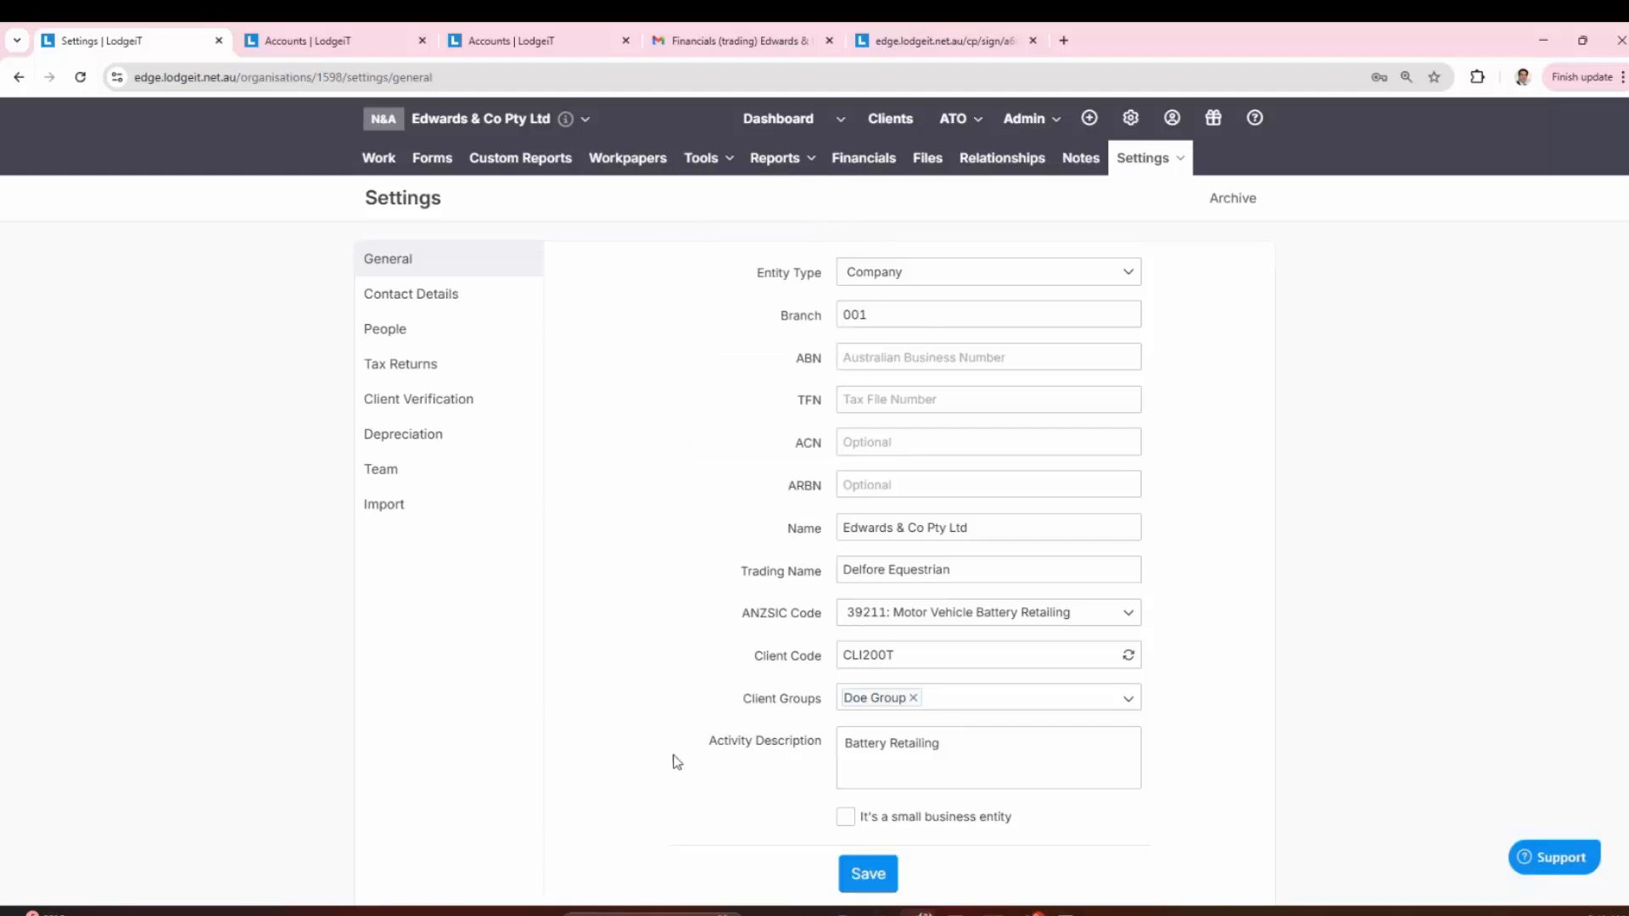
pyautogui.click(845, 820)
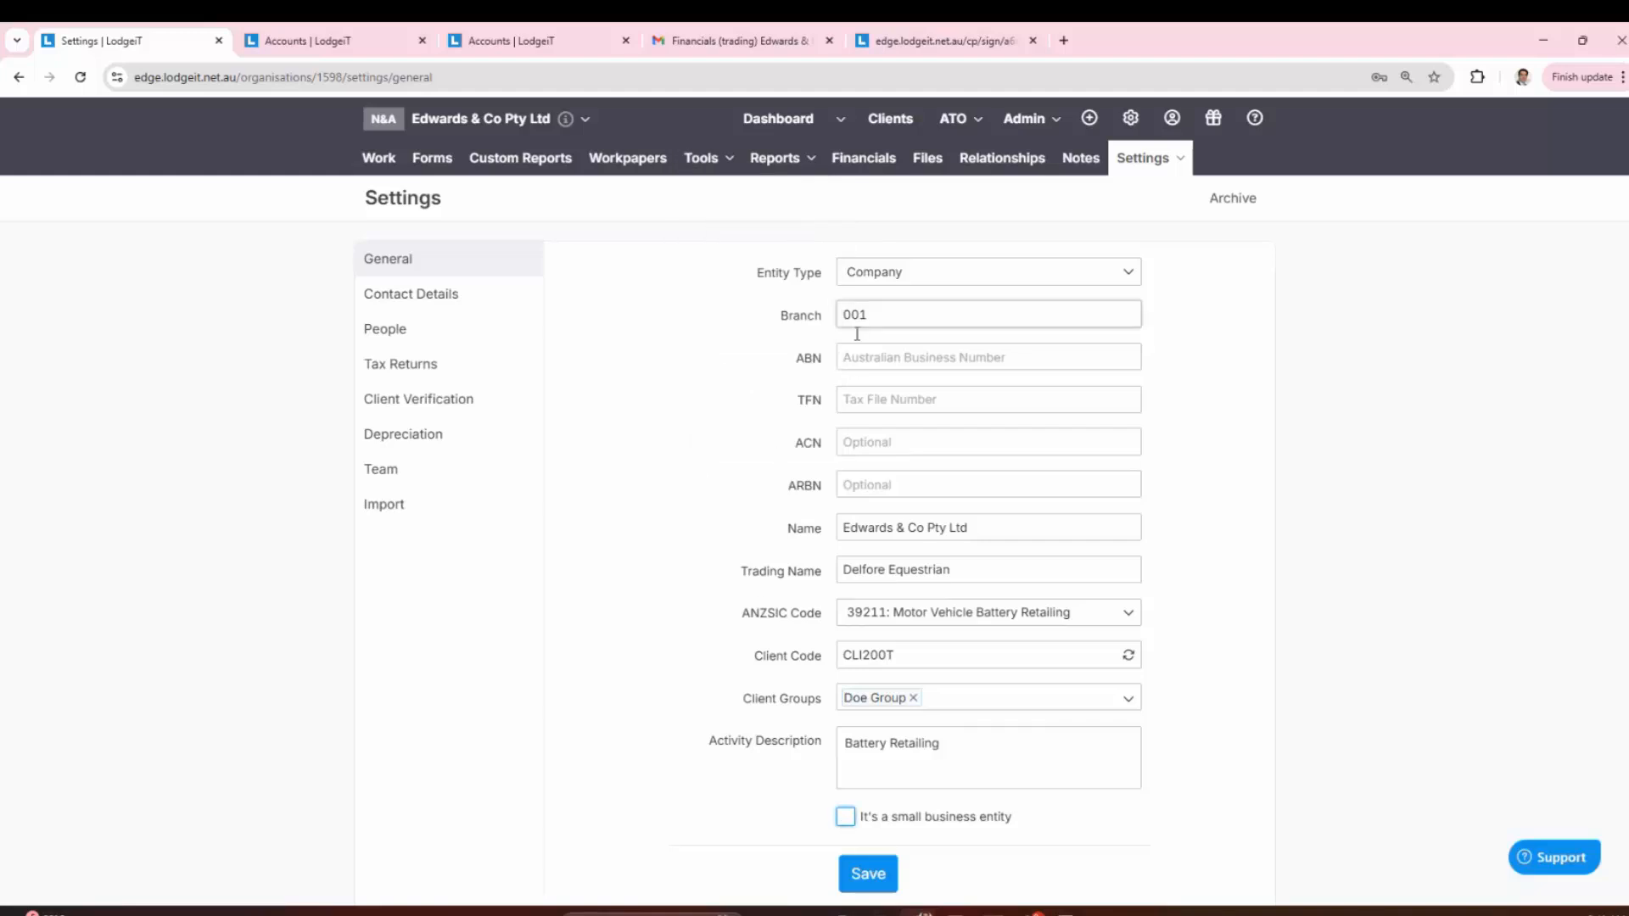
# Step: Review the client's contact details, including the primary contact and primary email choices, and view the associated people
pyautogui.click(462, 305)
pyautogui.click(911, 186)
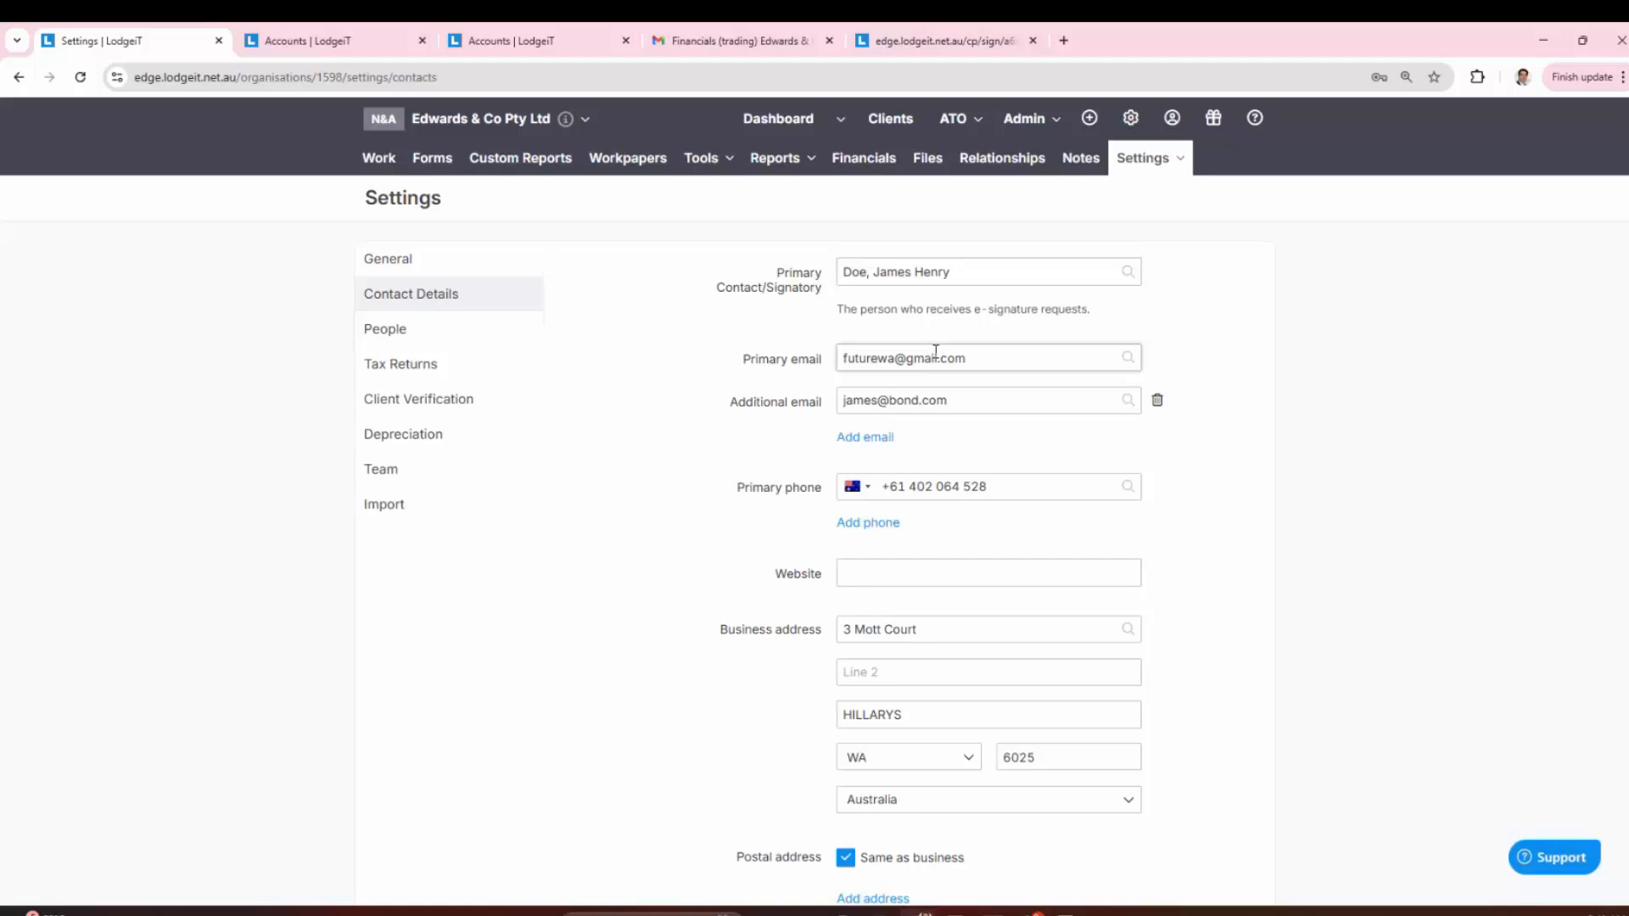
pyautogui.click(982, 273)
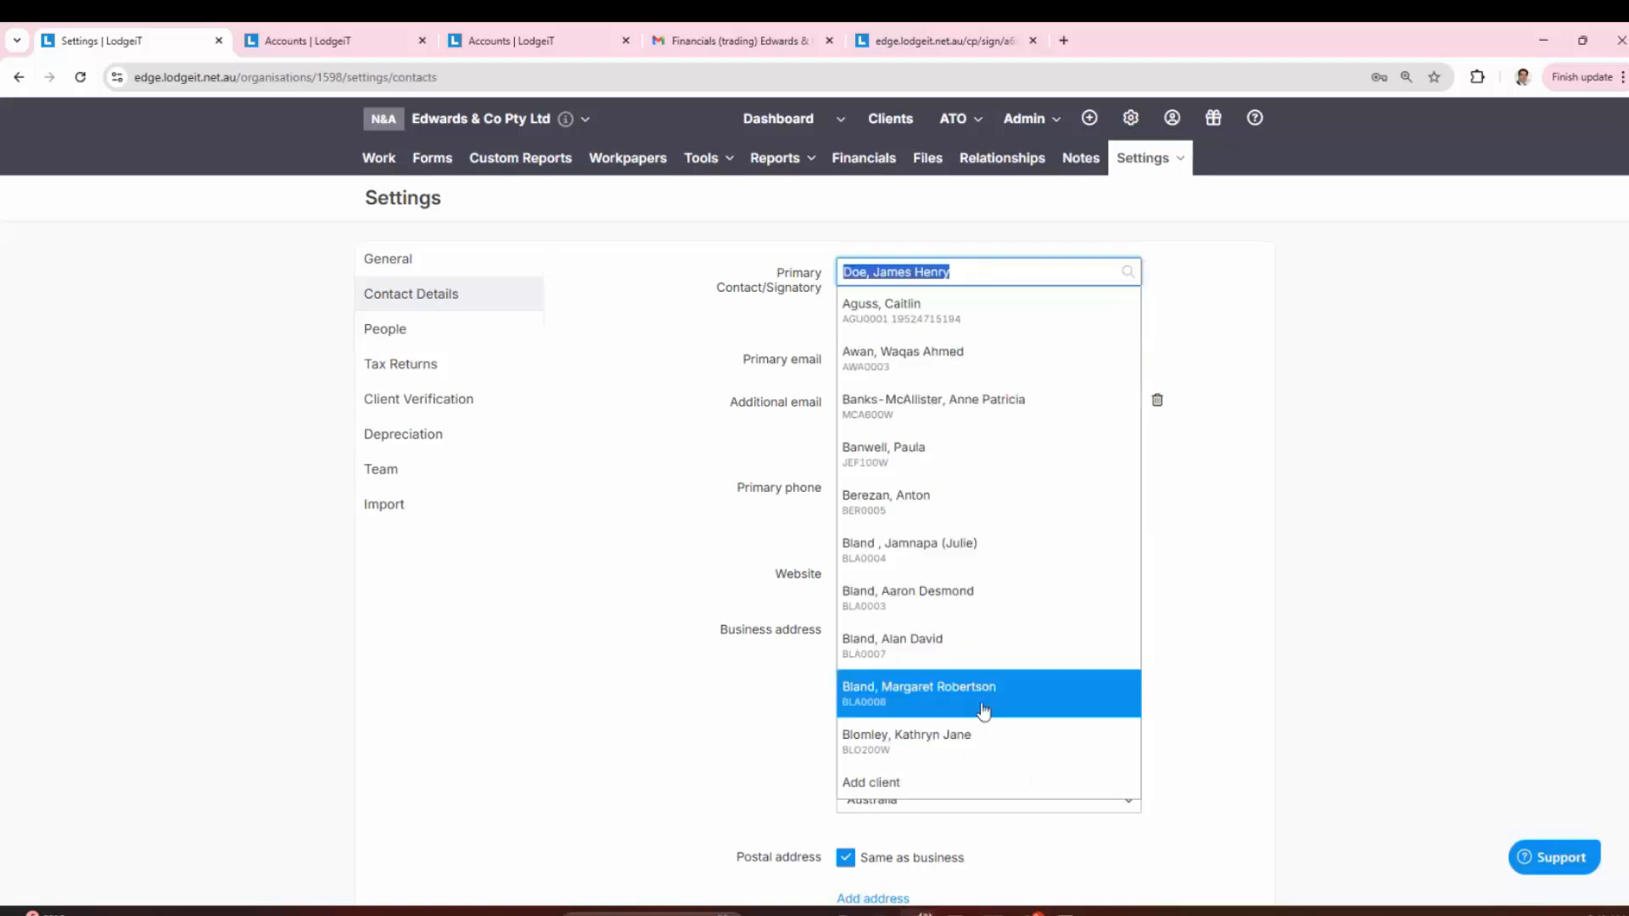
pyautogui.click(737, 414)
pyautogui.click(895, 357)
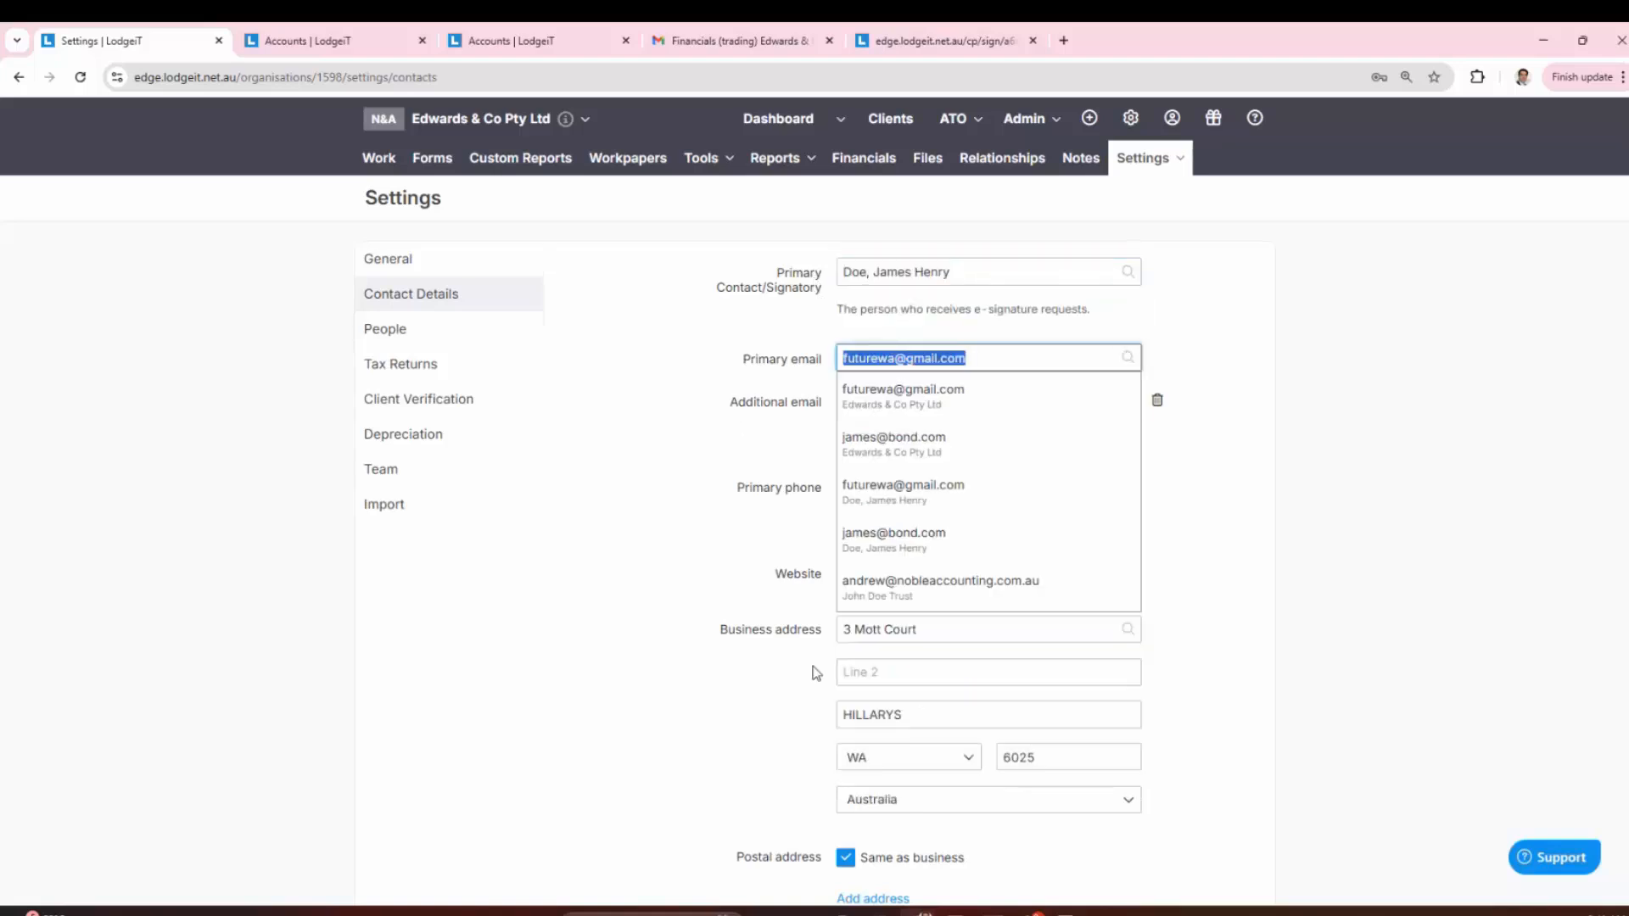
pyautogui.click(711, 514)
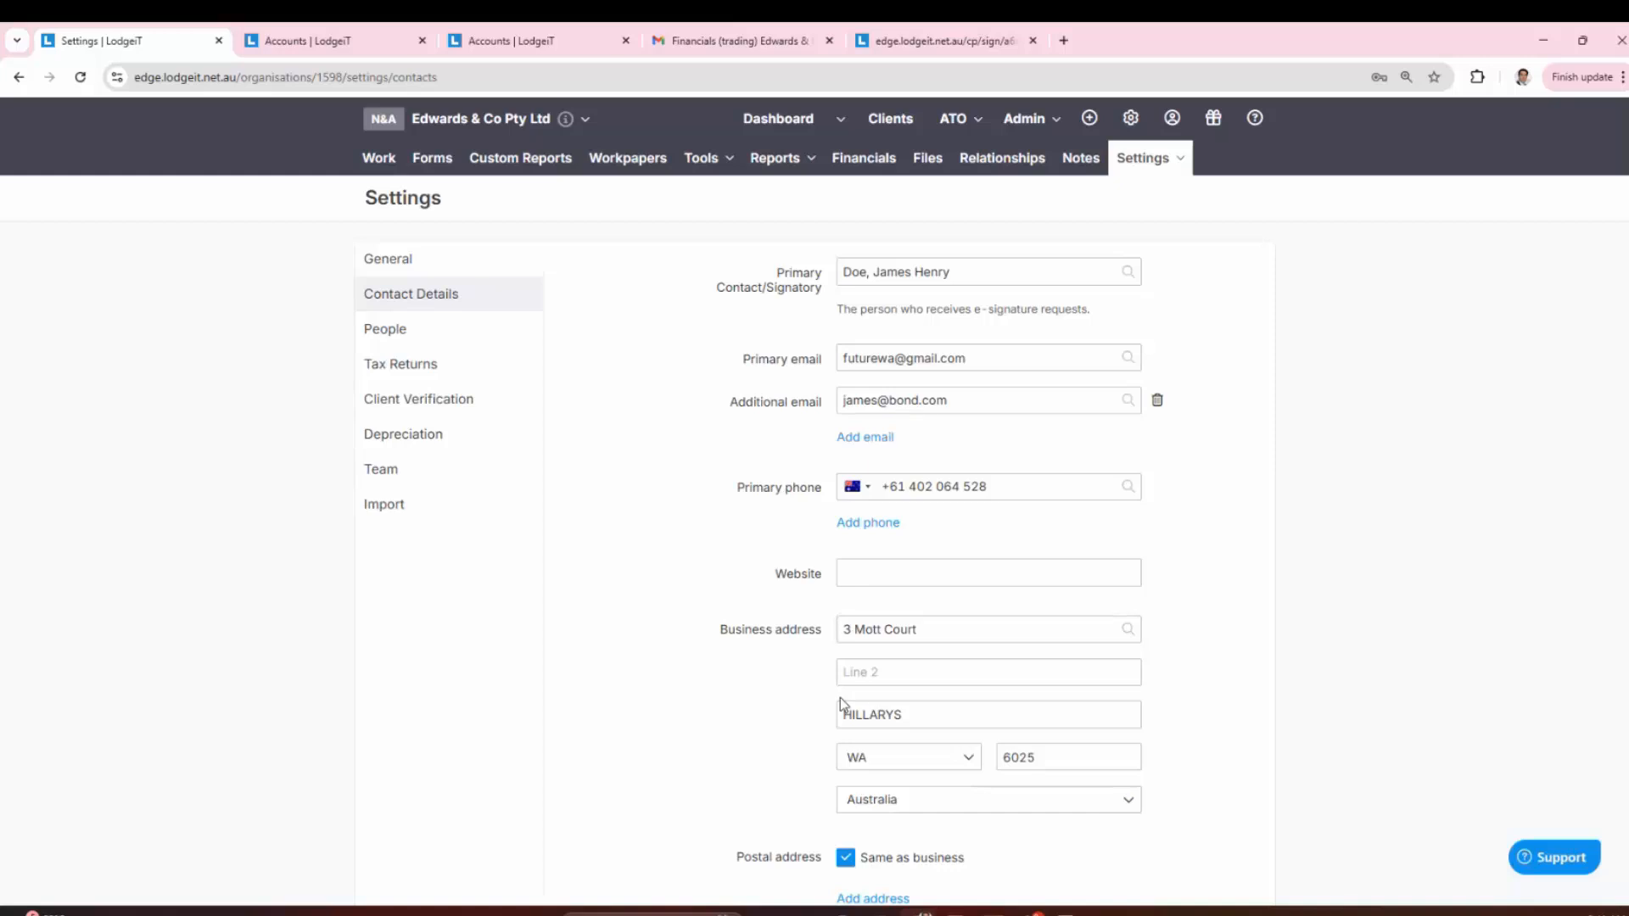
pyautogui.scroll(-3, 814, 691)
pyautogui.scroll(3, 537, 550)
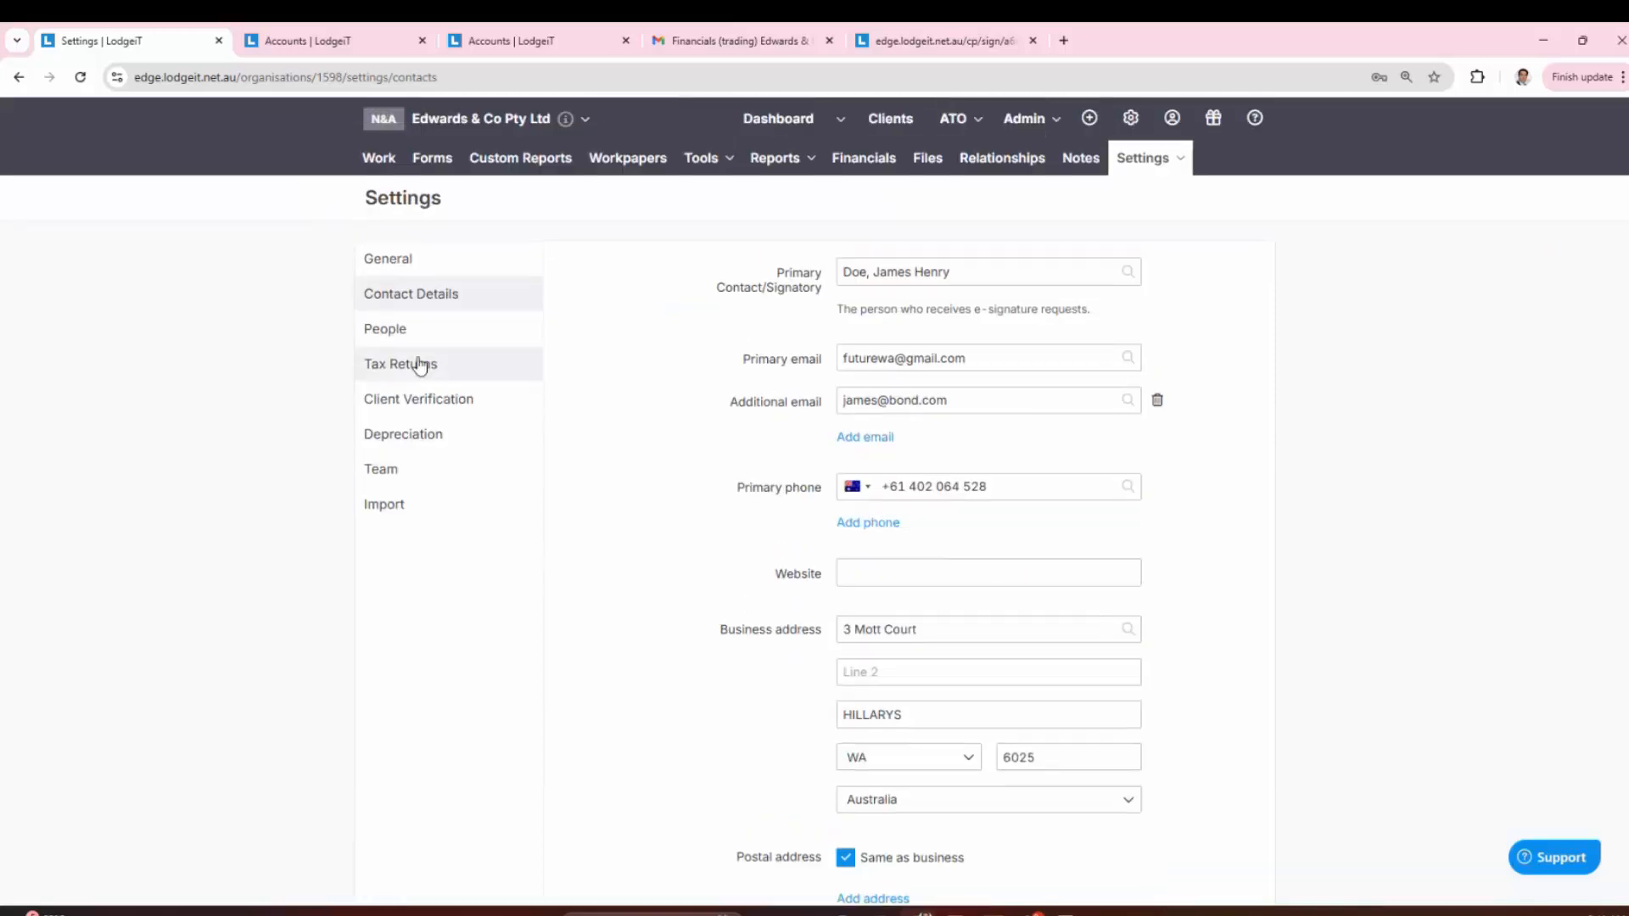
pyautogui.click(413, 348)
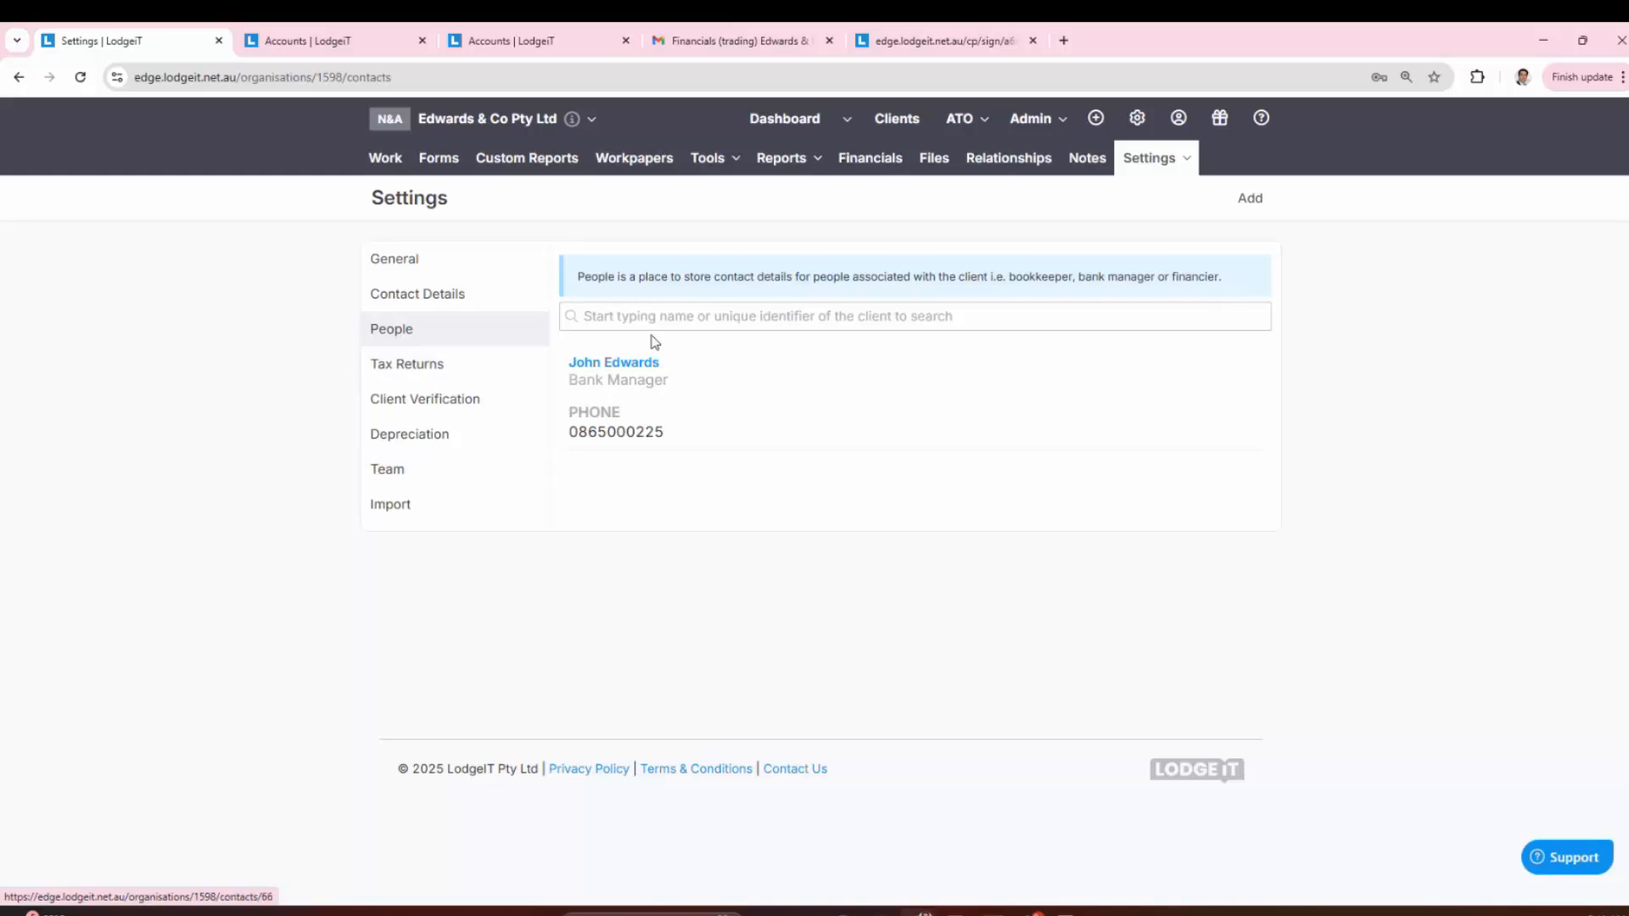
# Step: Open the tax return settings and switch Manage Activity Statements on and back off
pyautogui.click(428, 365)
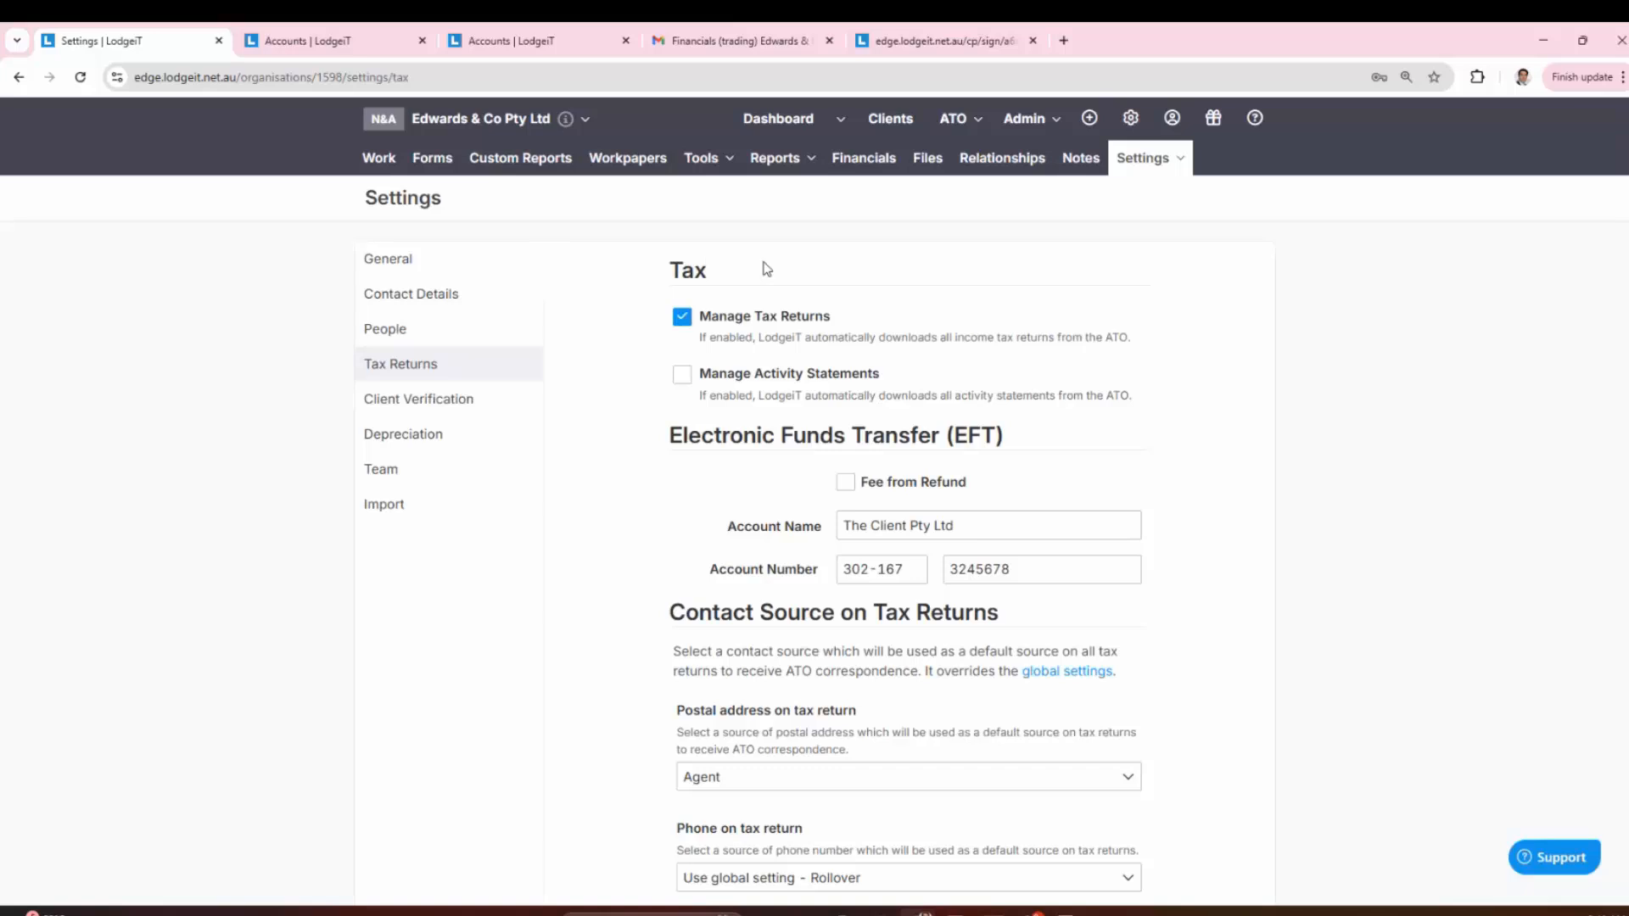
pyautogui.click(684, 379)
pyautogui.click(684, 379)
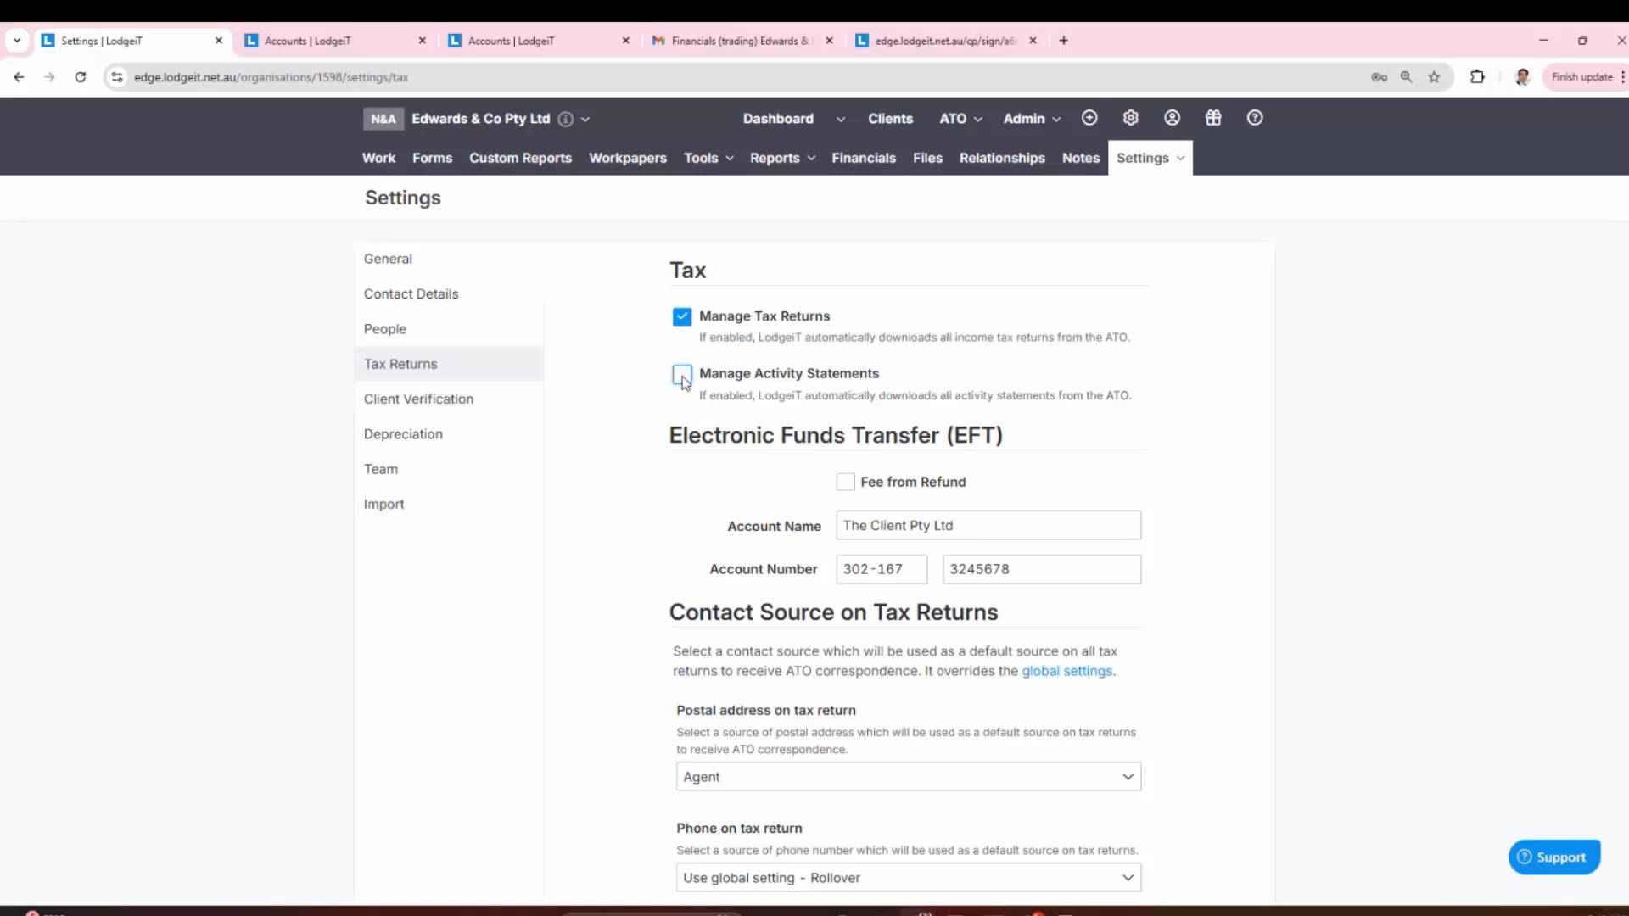
# Step: Leave the settings without saving, open the forms list for all clients and filter new forms to type AS
pyautogui.click(840, 119)
pyautogui.click(738, 189)
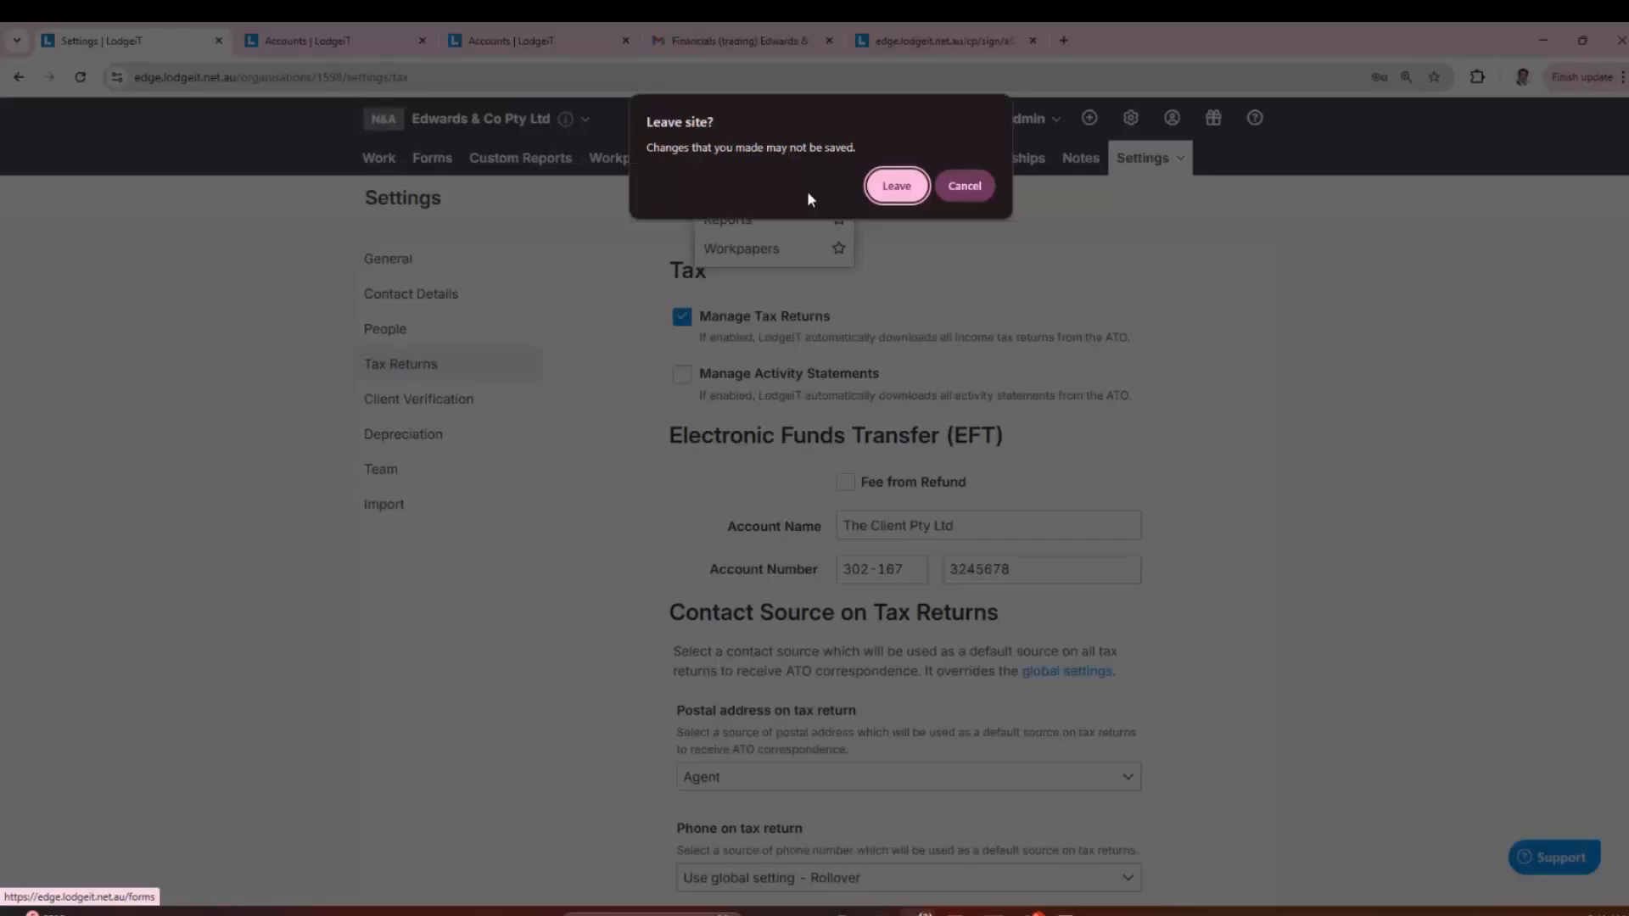
pyautogui.click(895, 186)
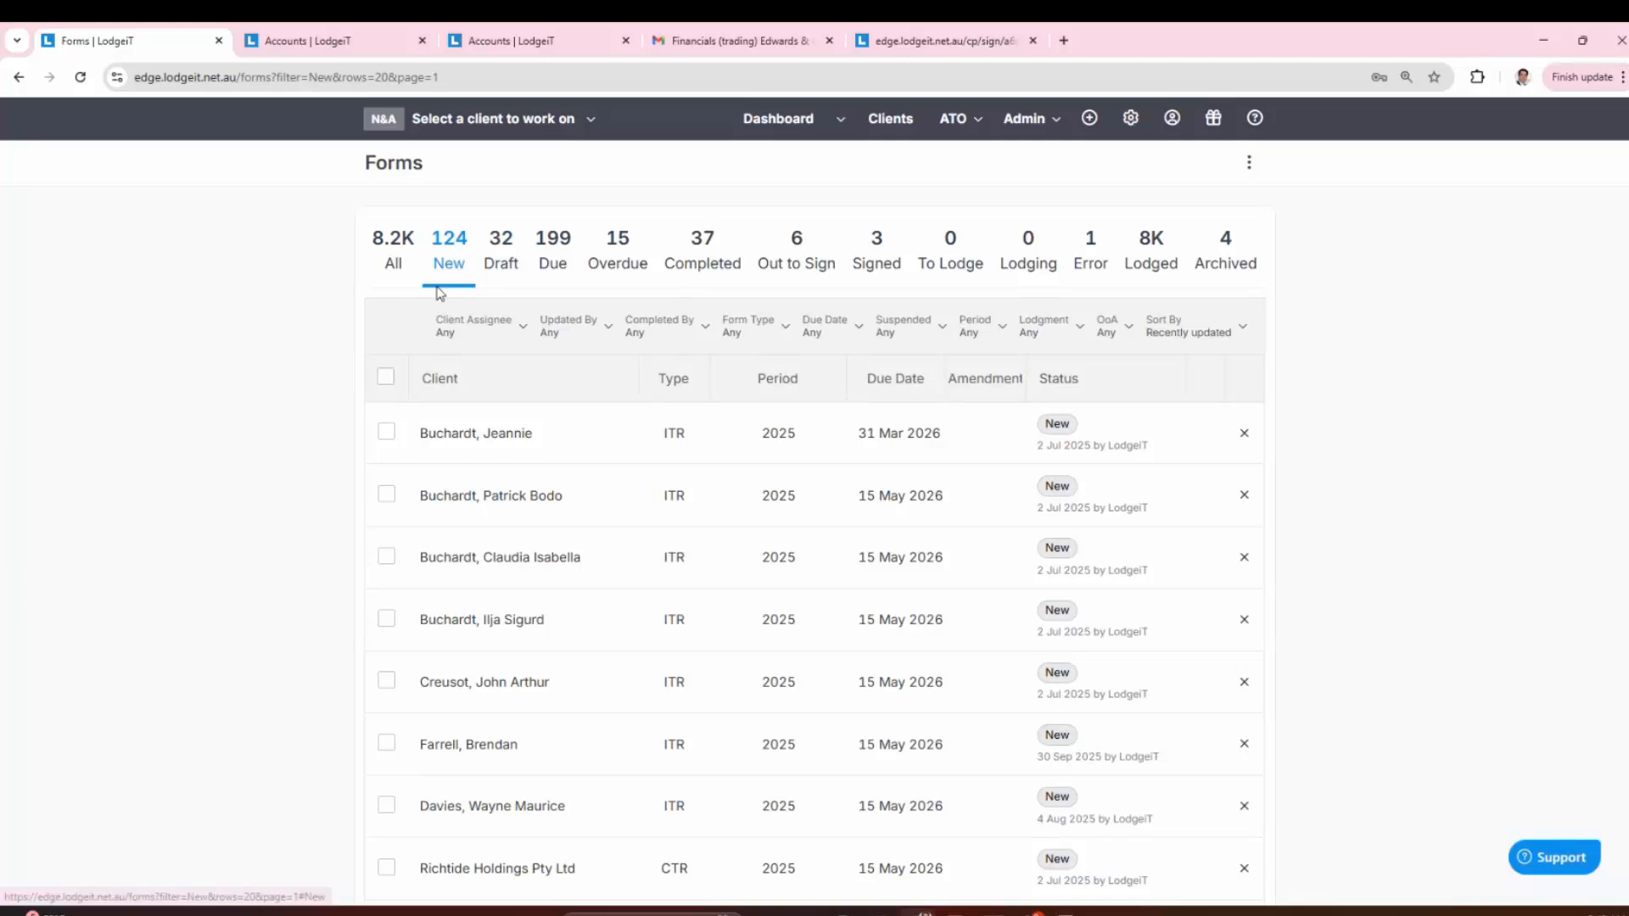
pyautogui.click(736, 335)
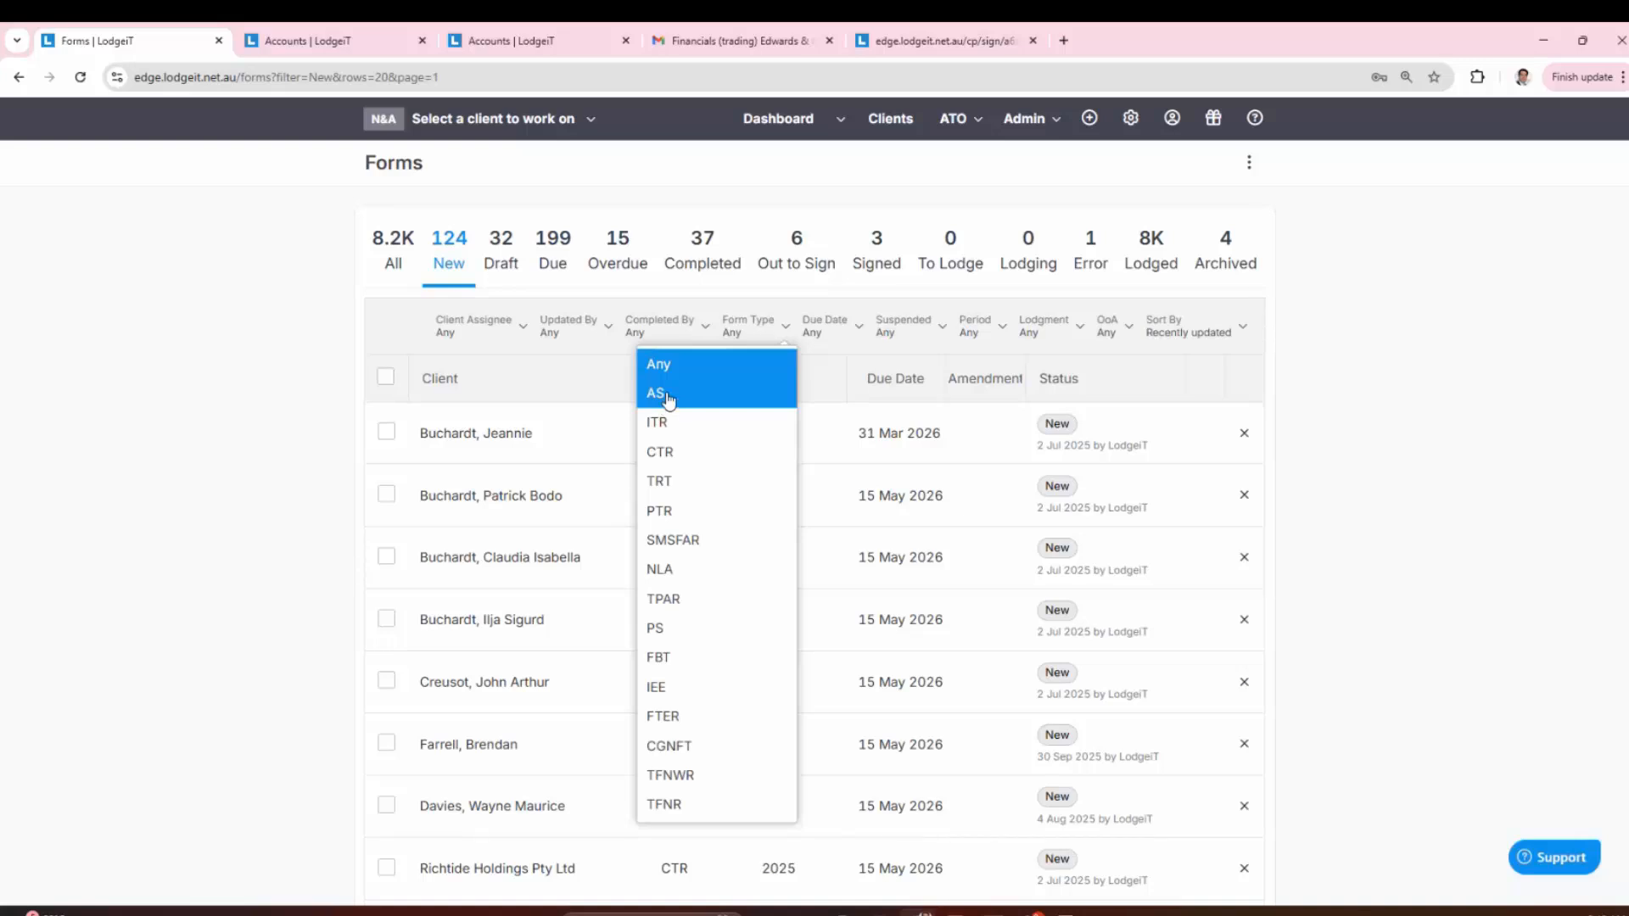
pyautogui.click(667, 395)
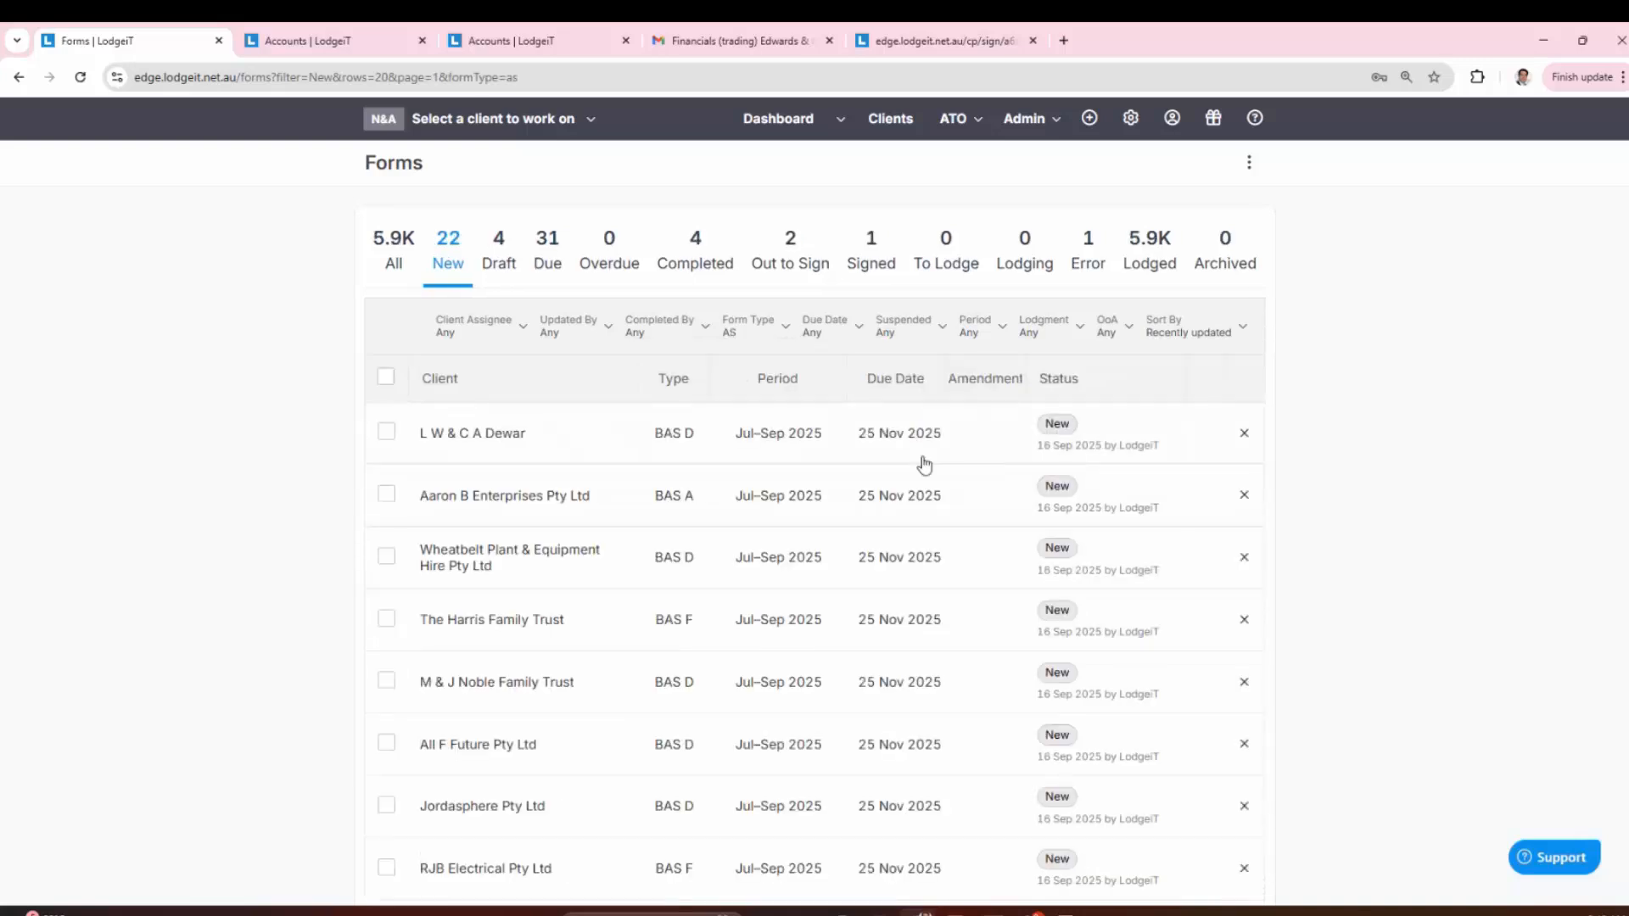
pyautogui.scroll(-4, 924, 464)
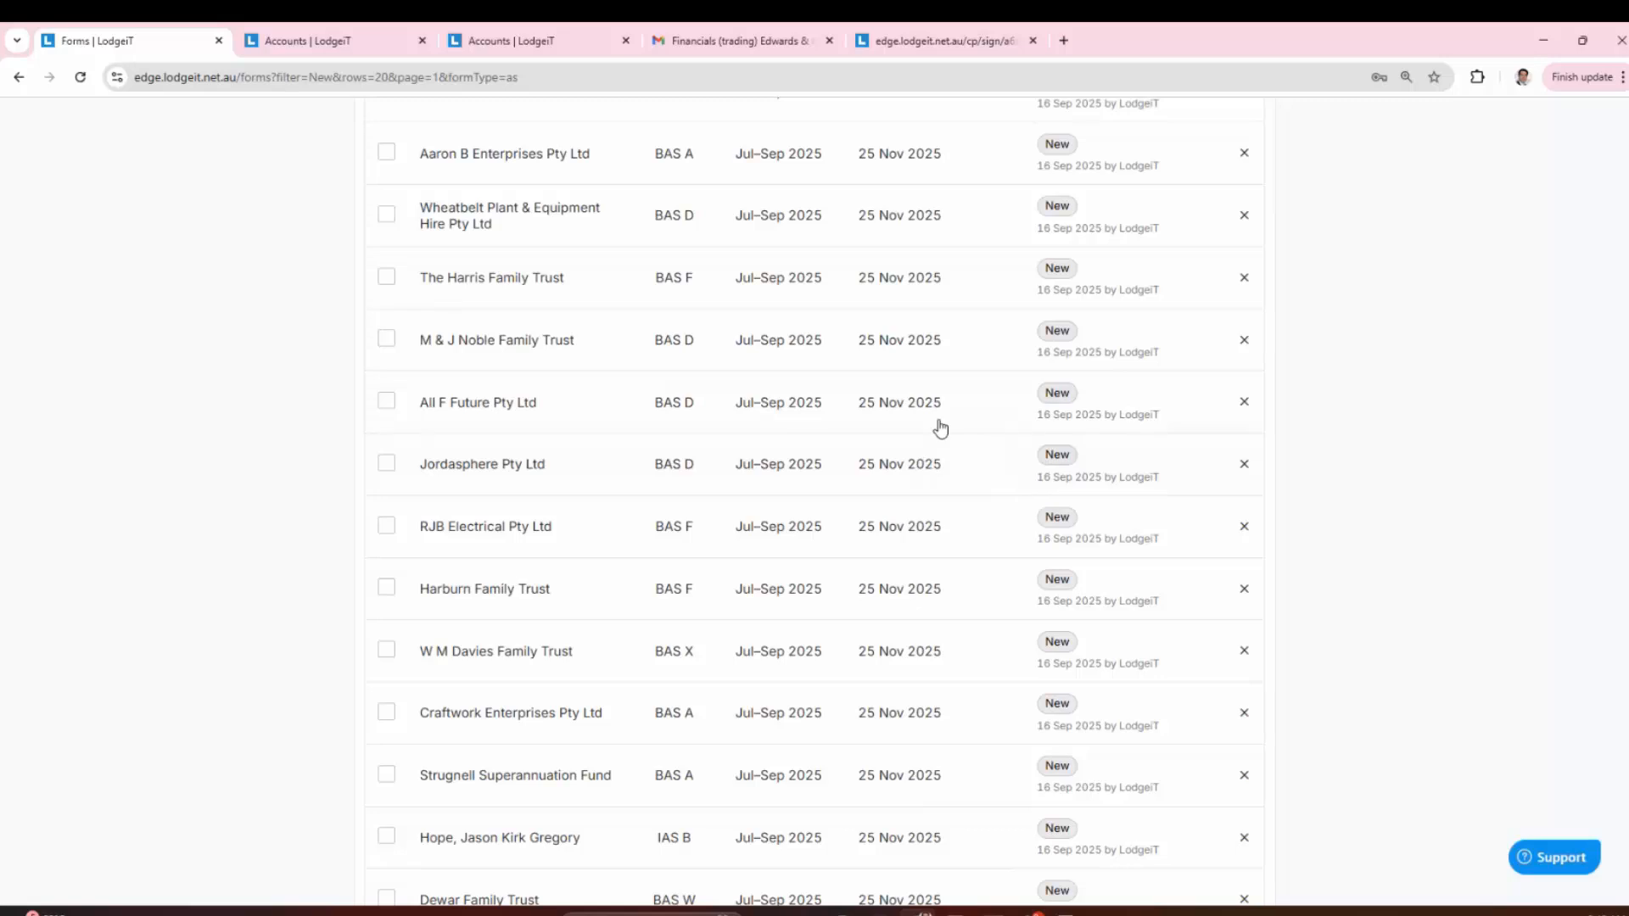
pyautogui.scroll(-5, 687, 466)
pyautogui.scroll(8, 686, 526)
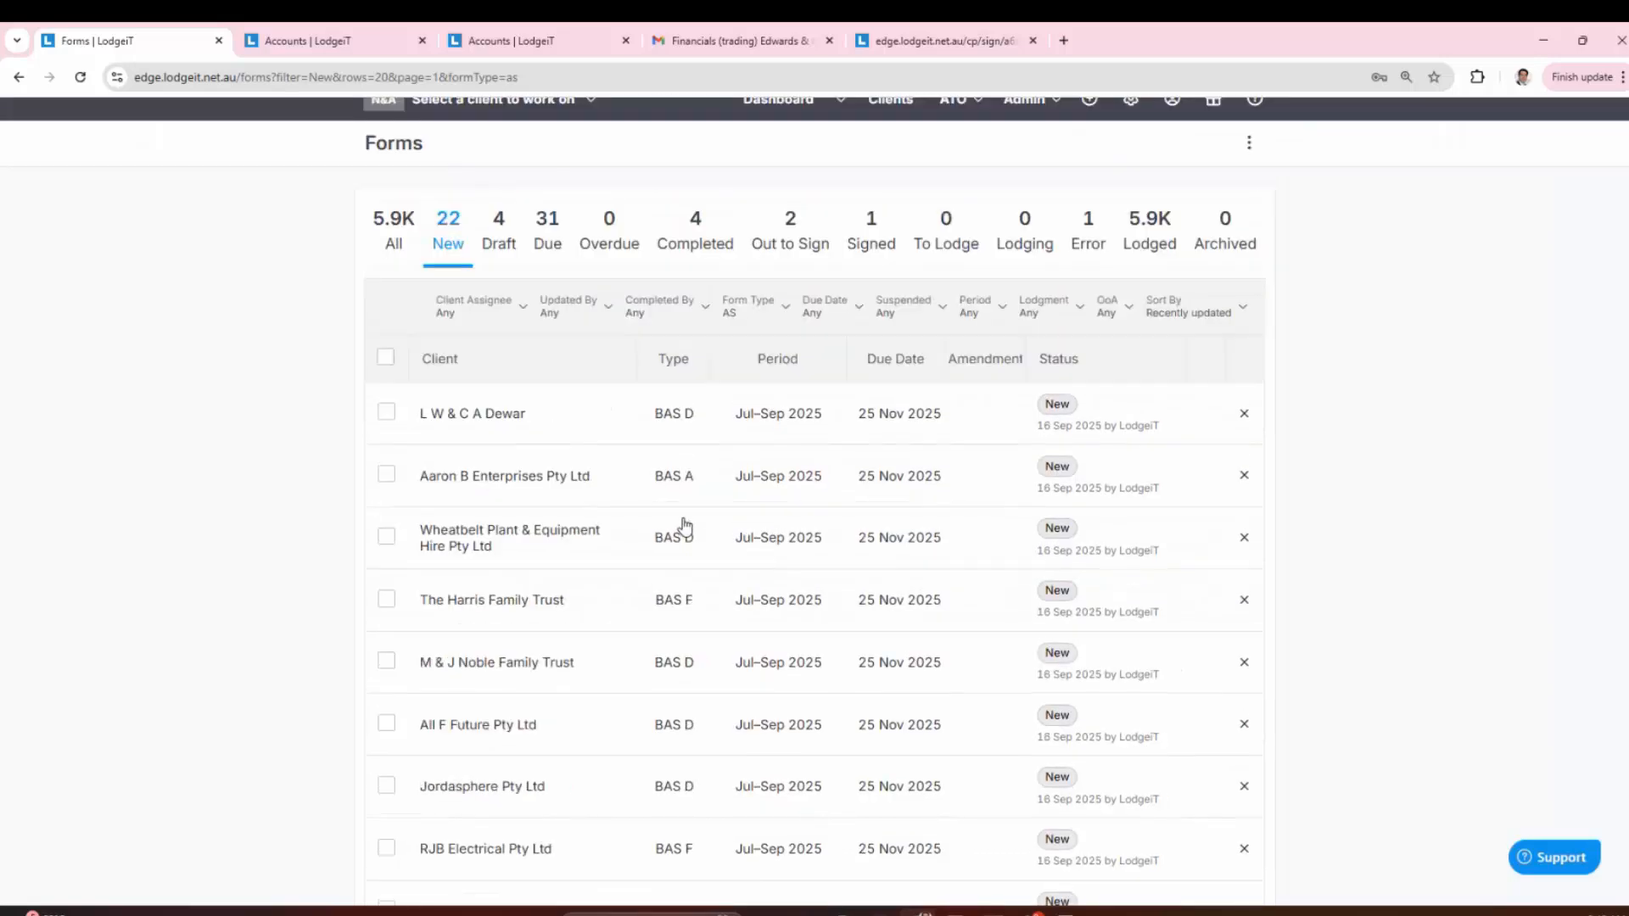
# Step: Search the clients for "edwa" and switch to Edwards & Co Pty Ltd
pyautogui.click(534, 136)
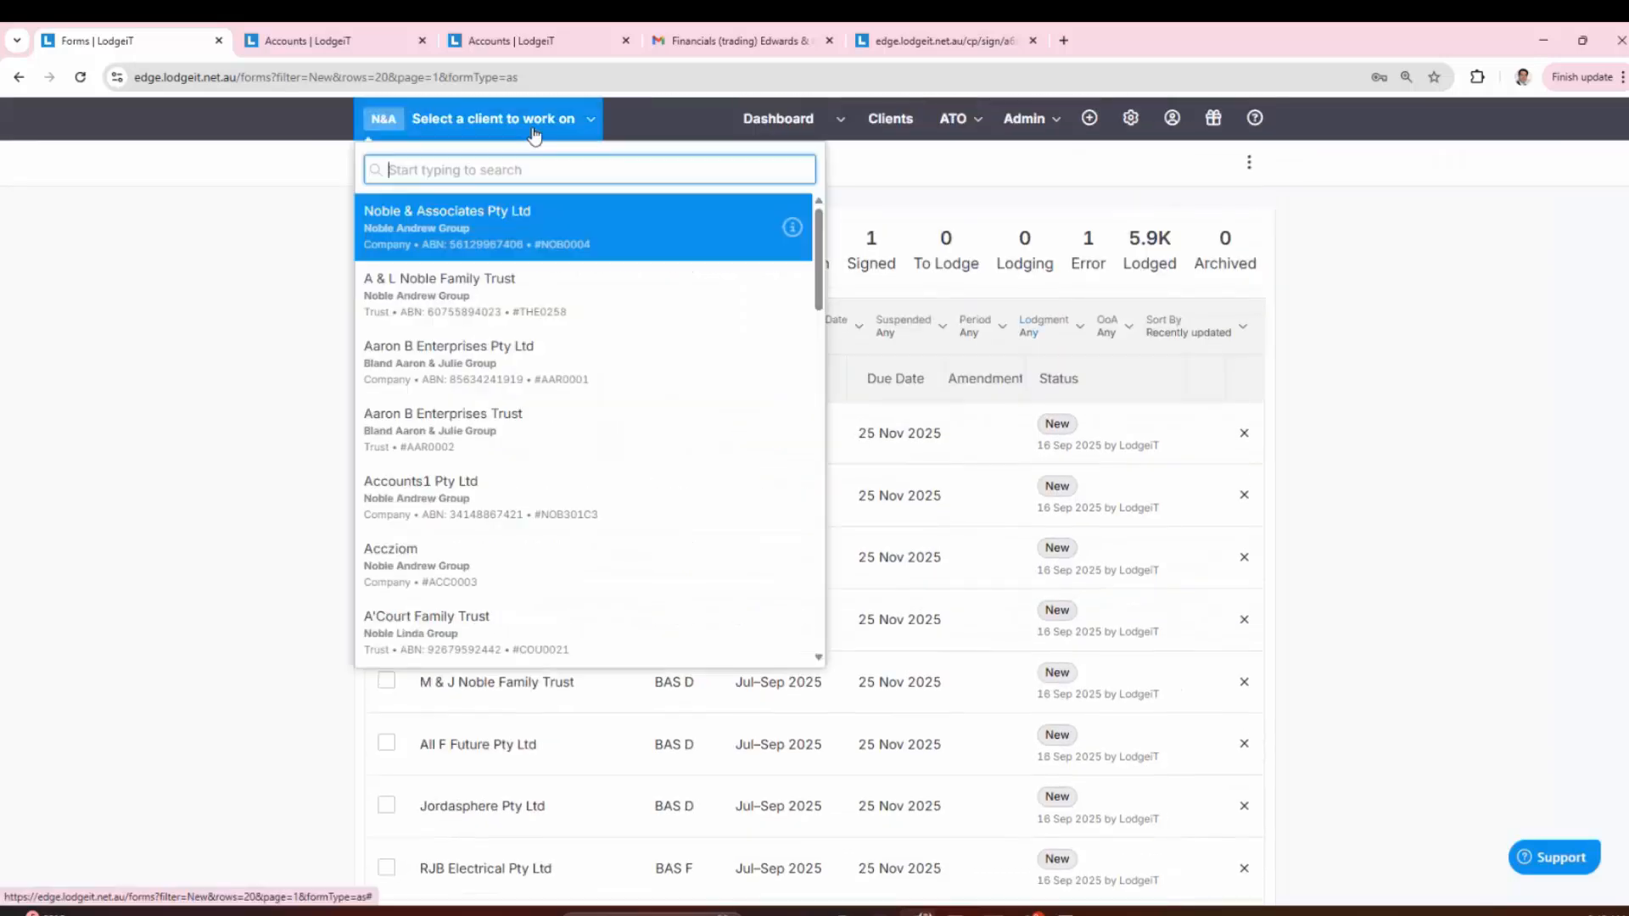
pyautogui.write('edwa')
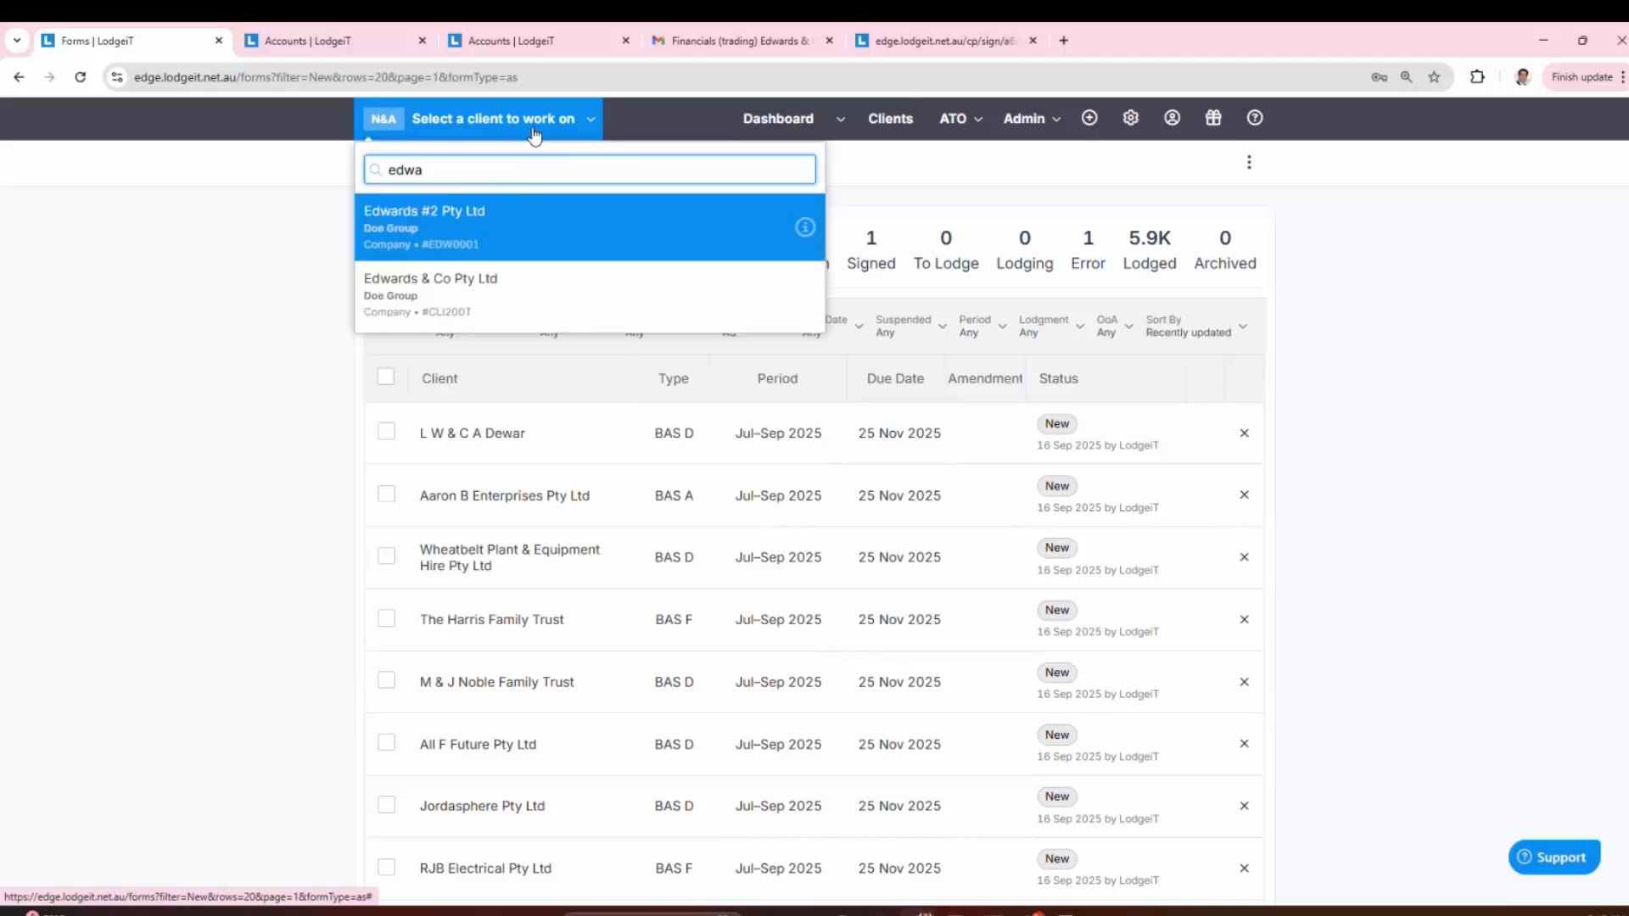
pyautogui.click(563, 291)
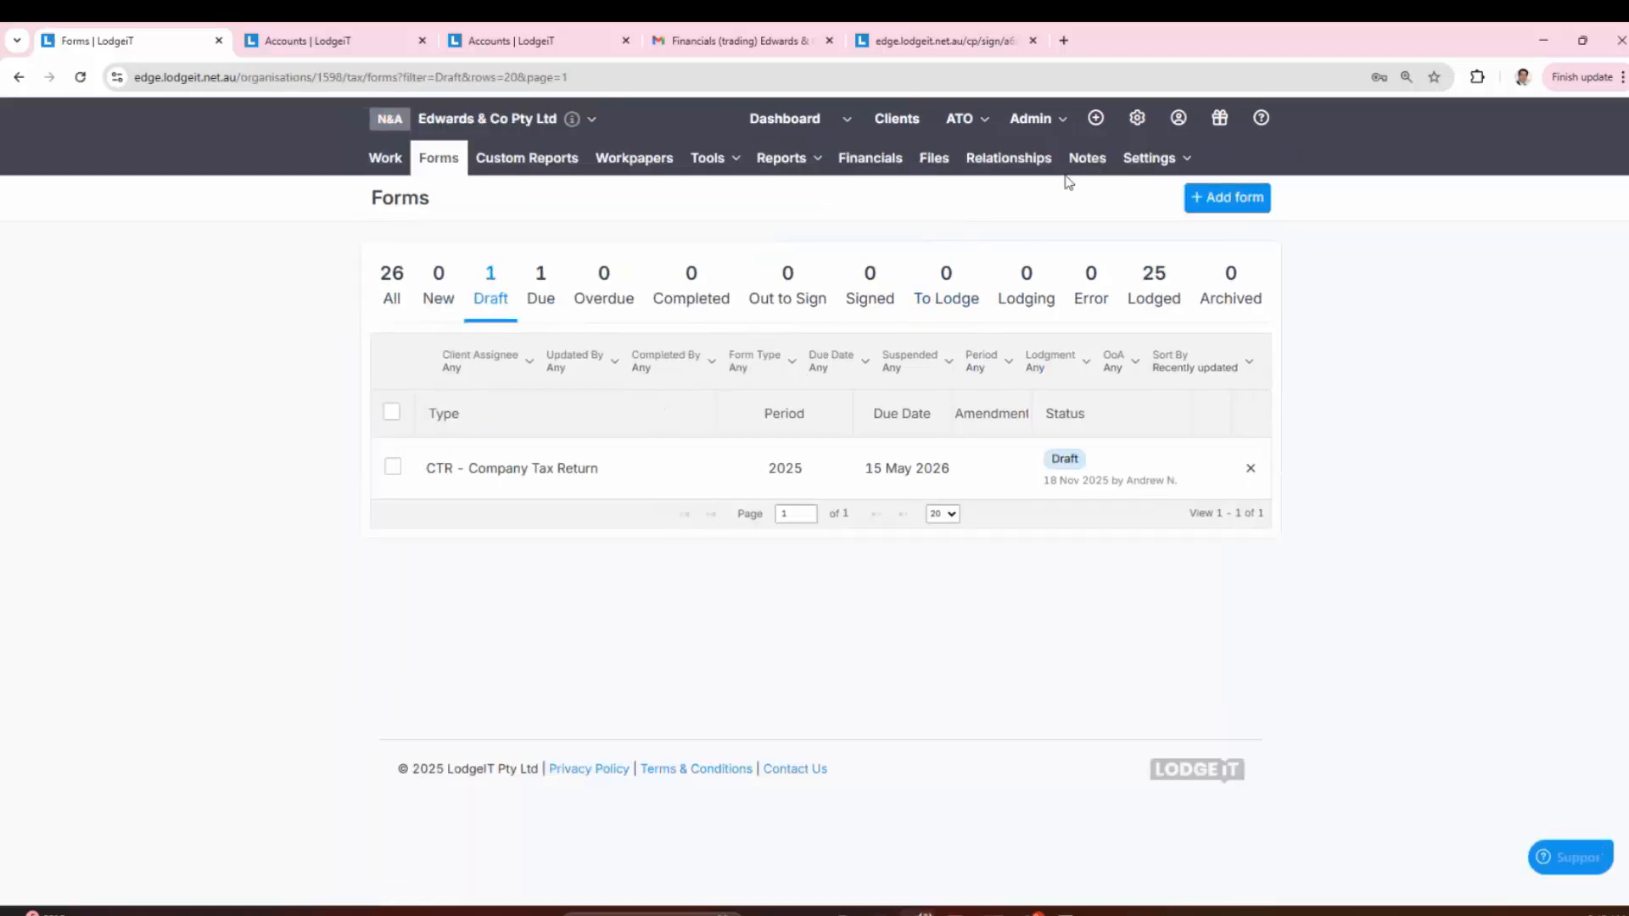
# Step: Open the client's tax return settings and review the tax management, EFT and contact source options
pyautogui.click(1150, 161)
pyautogui.click(1146, 202)
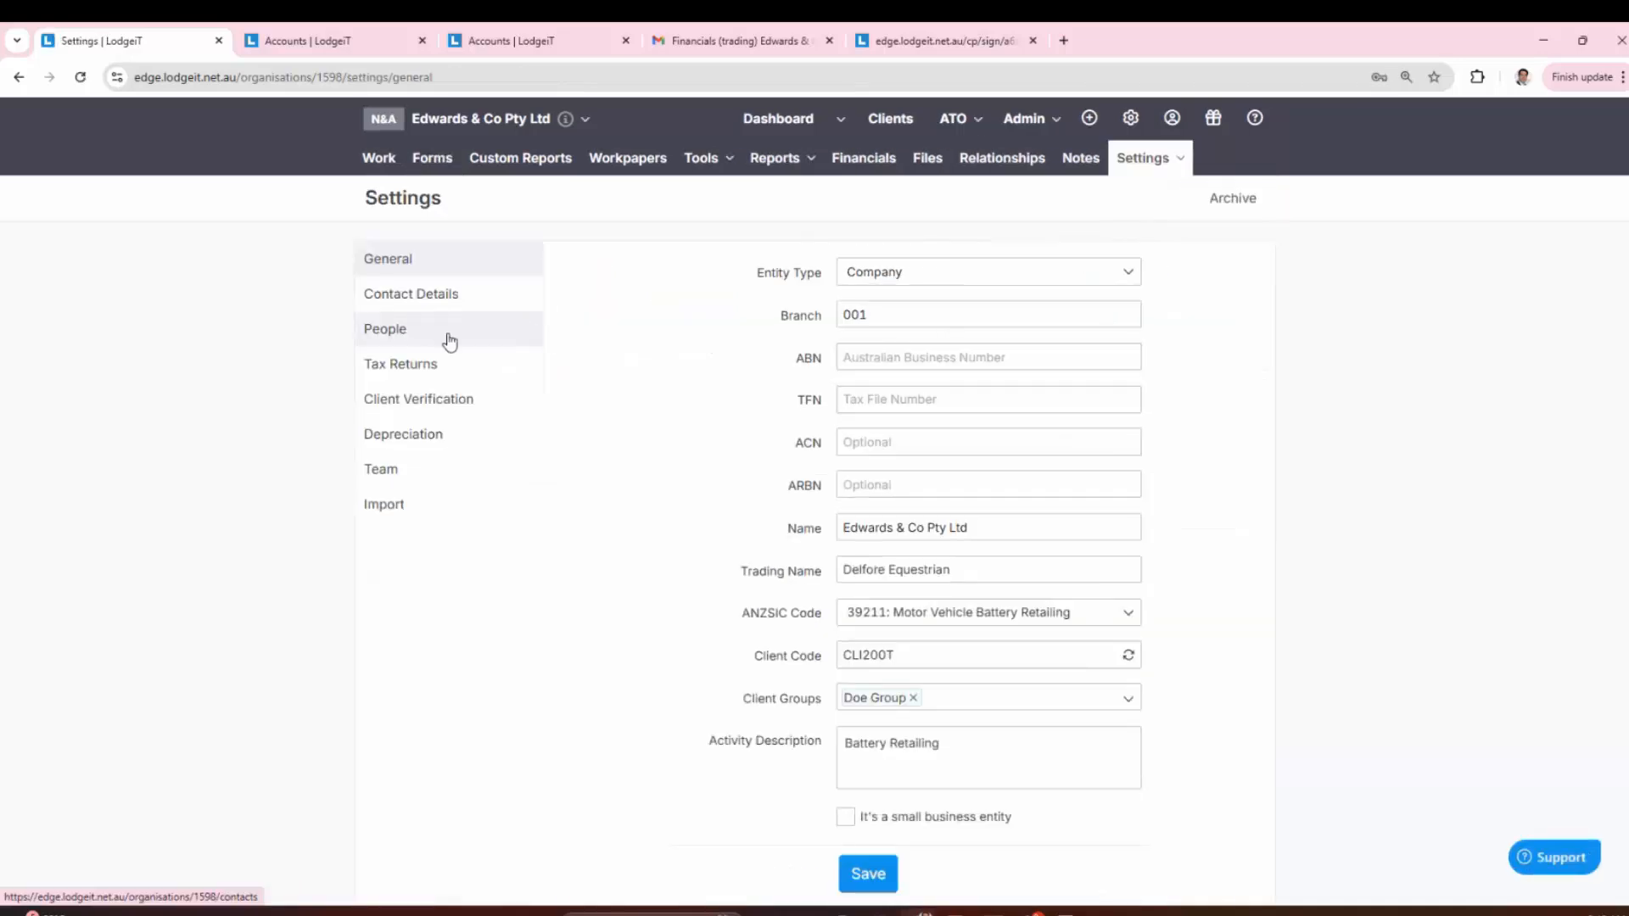
pyautogui.click(422, 373)
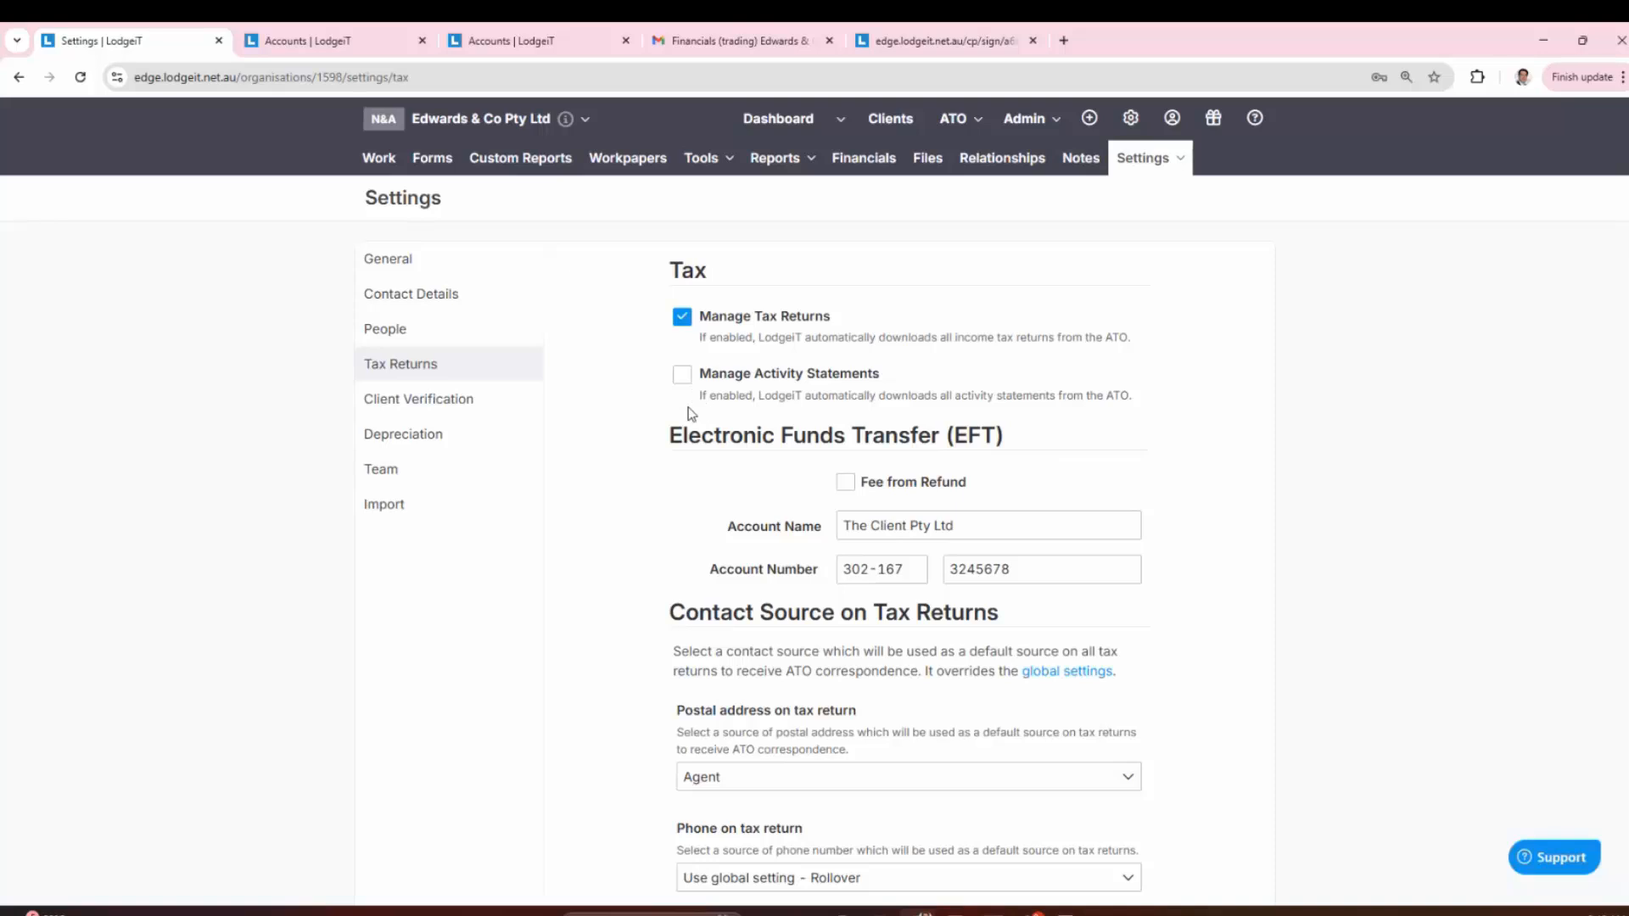
pyautogui.scroll(-2, 691, 414)
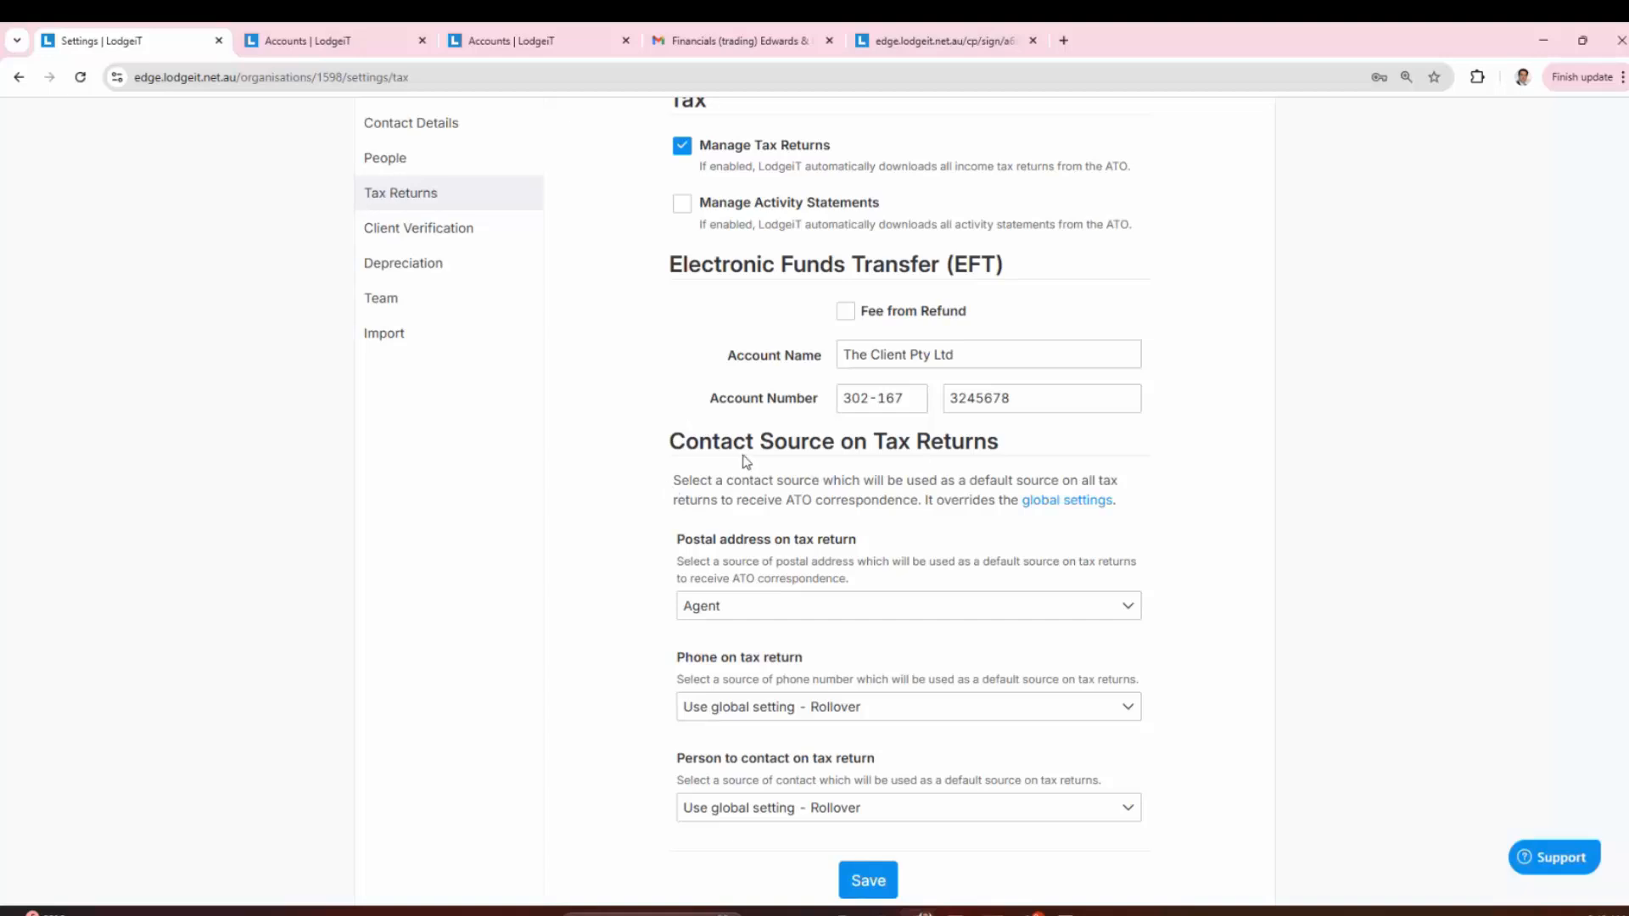
pyautogui.scroll(2, 397, 450)
# Step: Open the client verification settings and review the verifier name, verifier position, verification method and confirmation fields
pyautogui.click(420, 410)
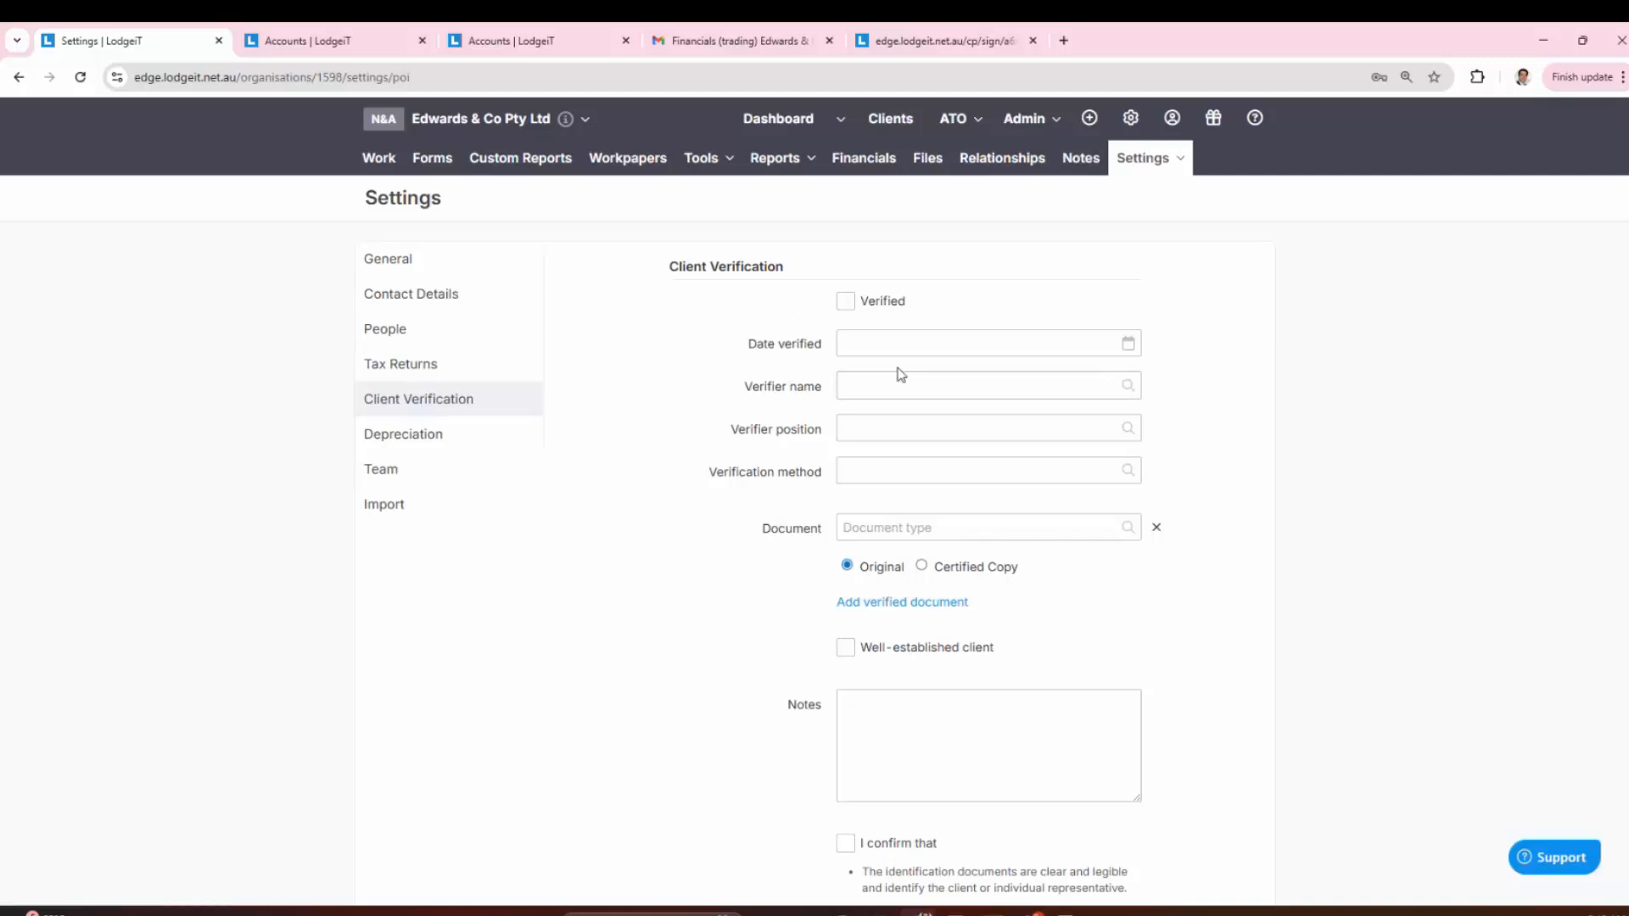
pyautogui.click(899, 385)
pyautogui.click(847, 470)
pyautogui.click(889, 428)
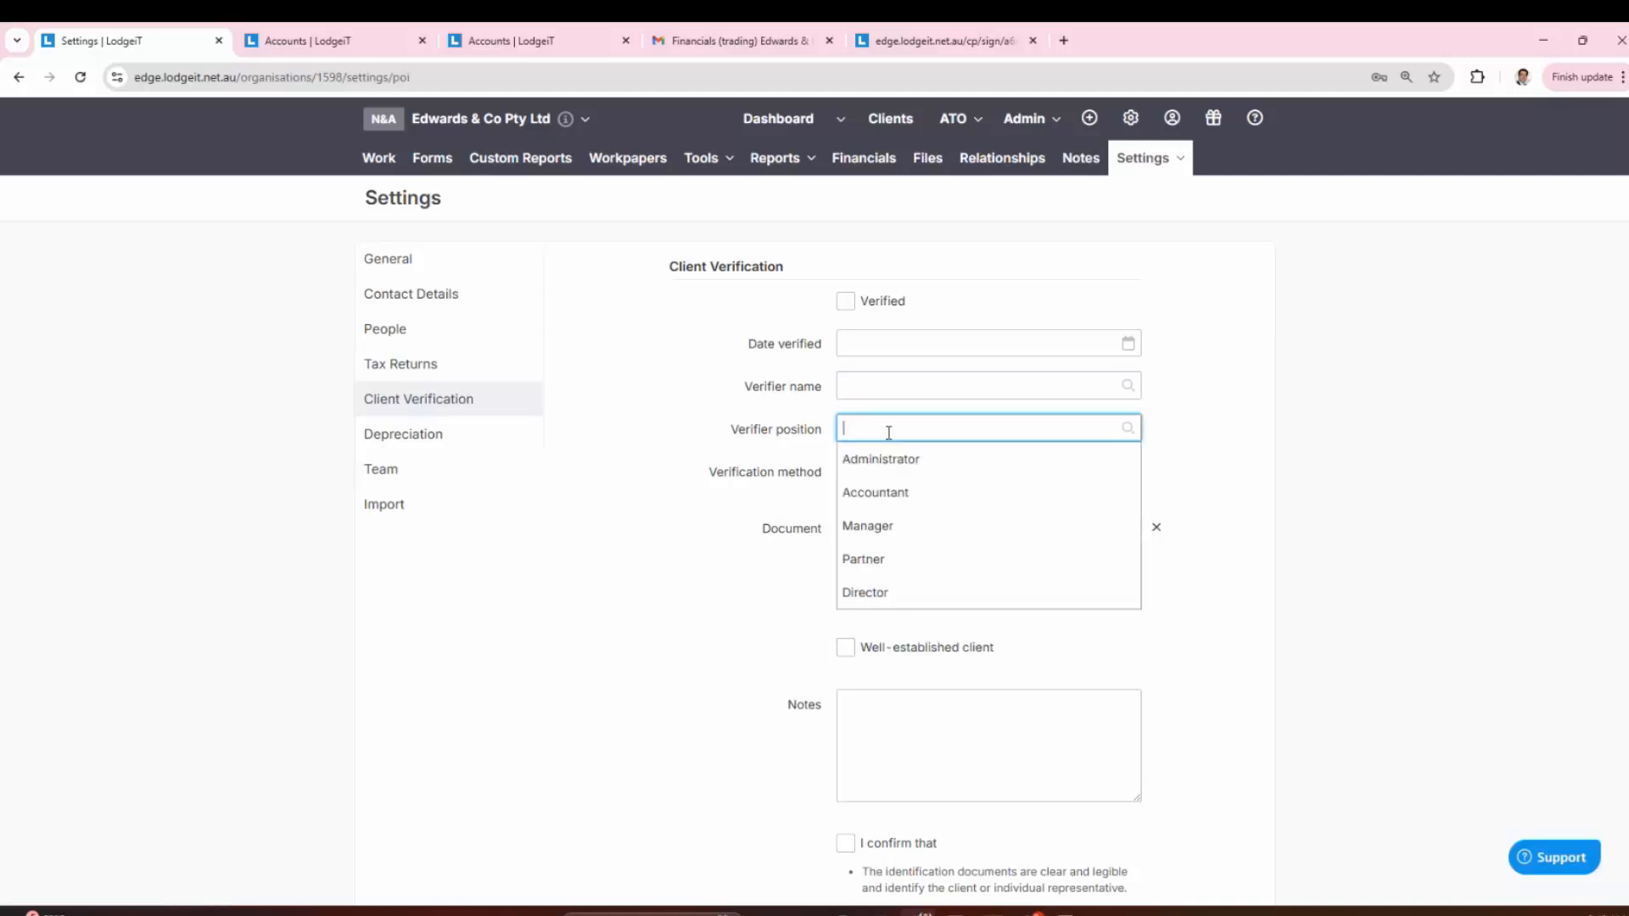
pyautogui.click(756, 560)
pyautogui.click(876, 472)
pyautogui.click(755, 628)
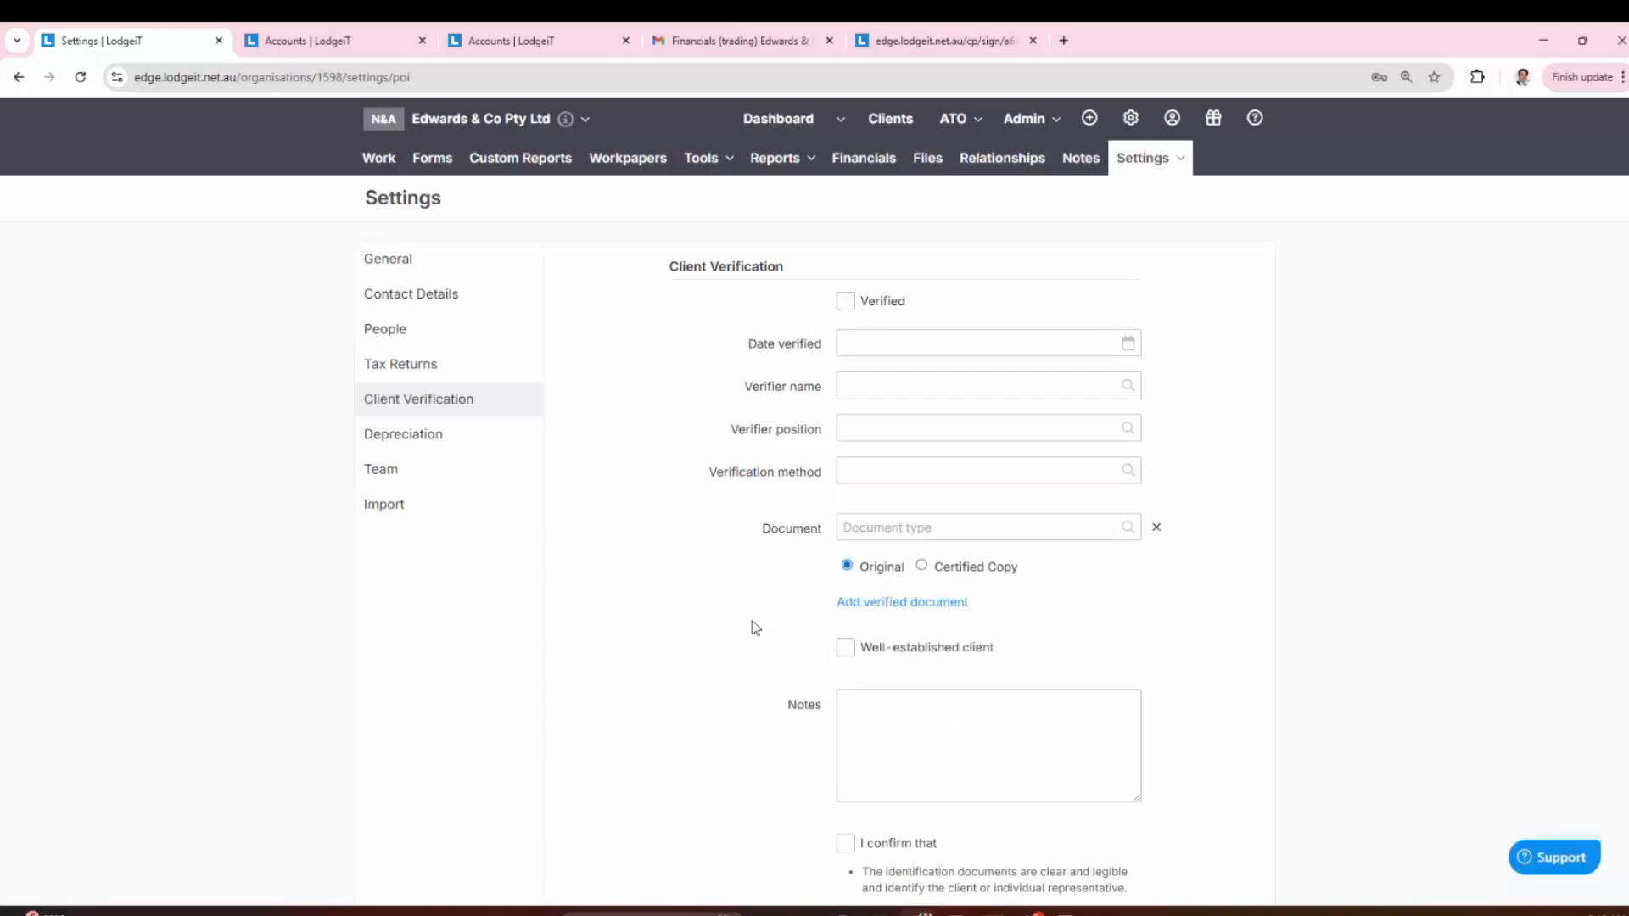
pyautogui.scroll(-3, 877, 498)
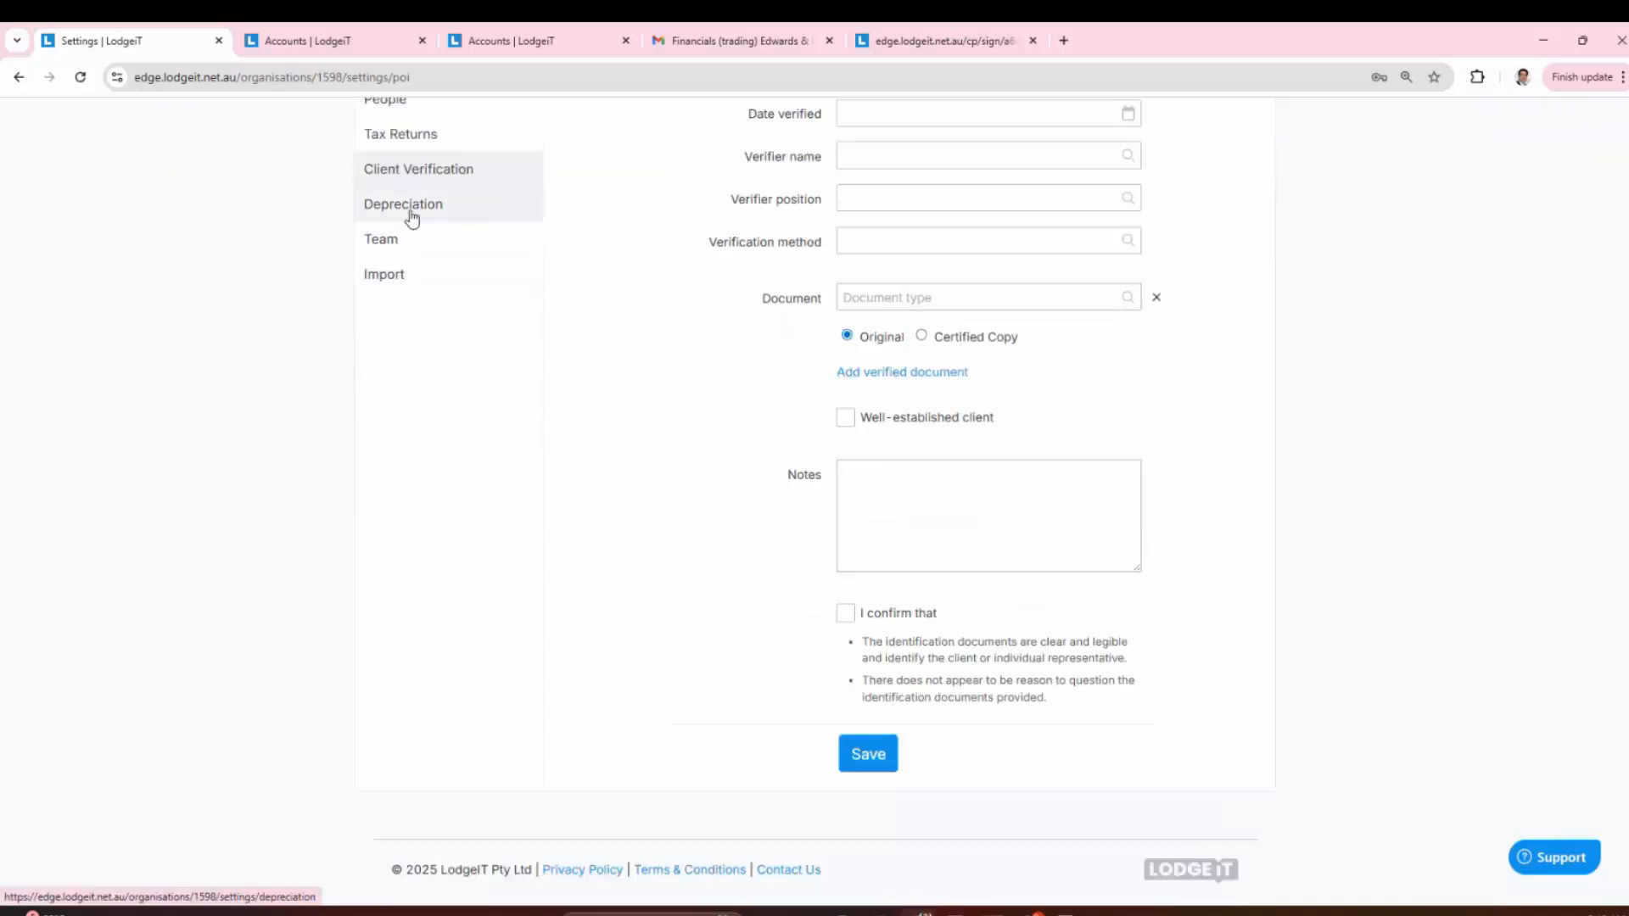
# Step: Open the client's depreciation settings and examine the simplified rules option, depreciation date and the available tools and reports
pyautogui.click(410, 217)
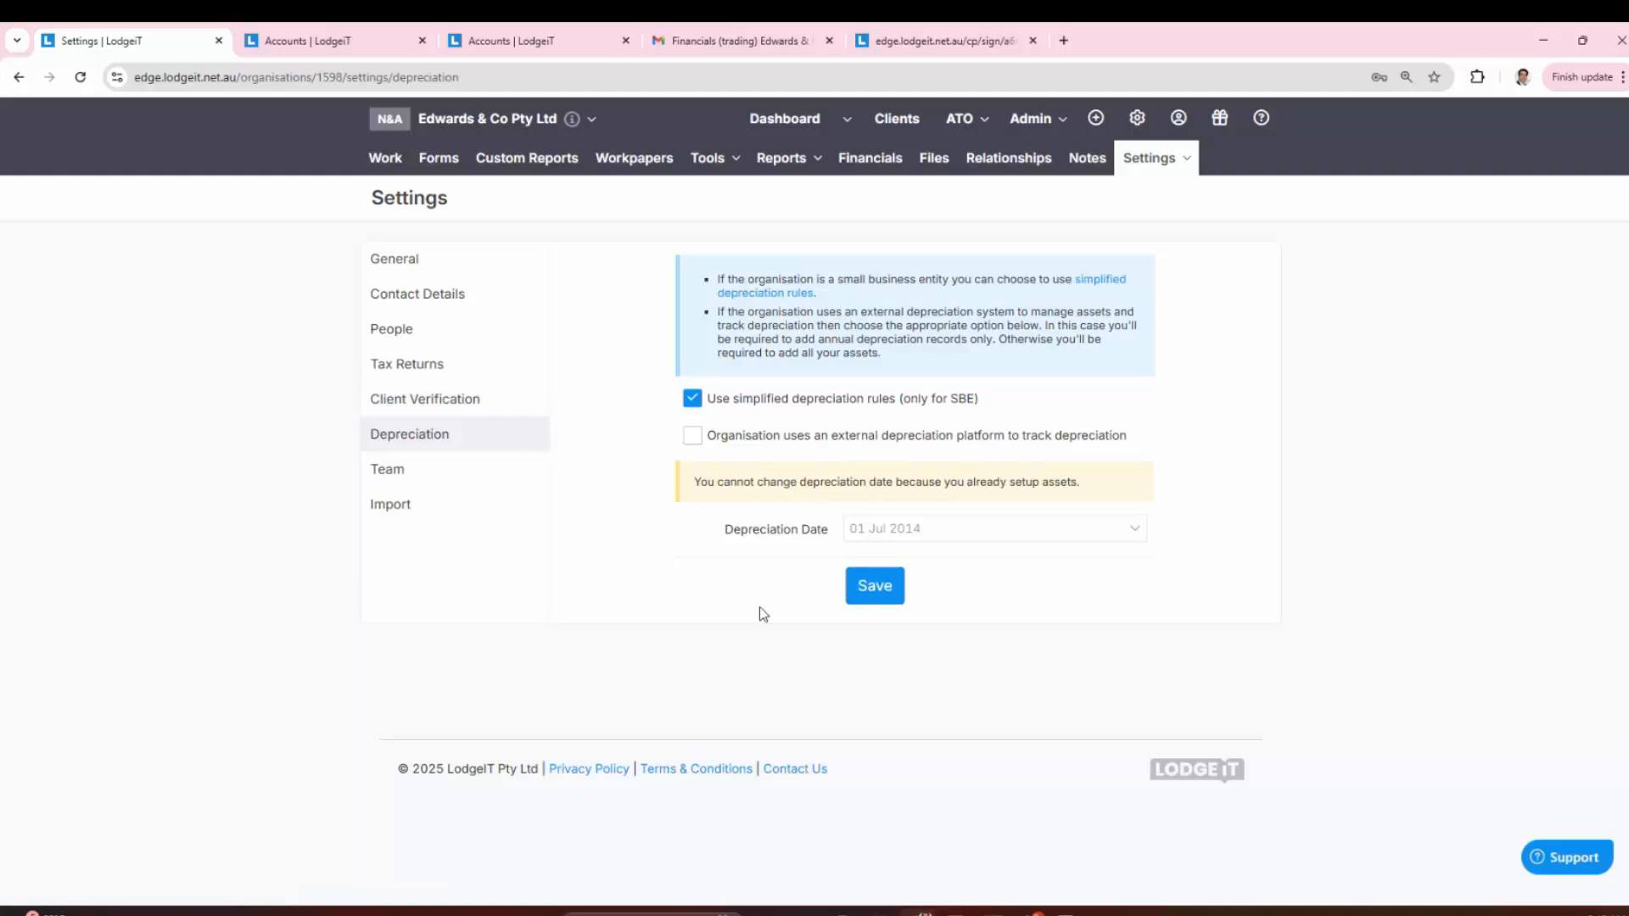
pyautogui.moveTo(711, 158)
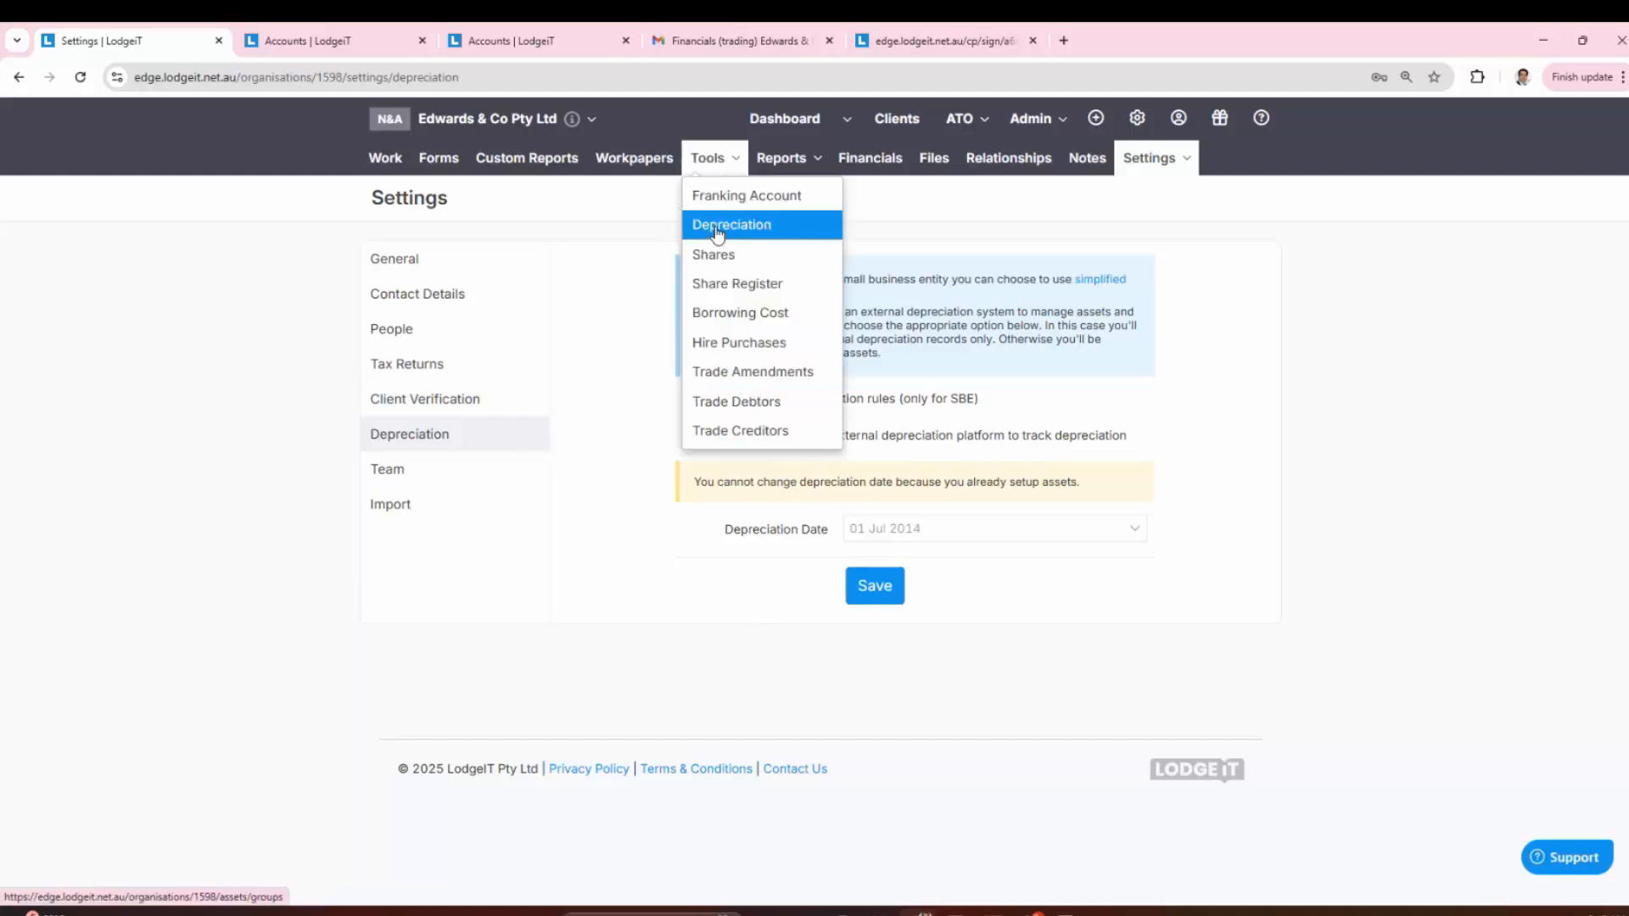
pyautogui.moveTo(782, 160)
pyautogui.moveTo(788, 273)
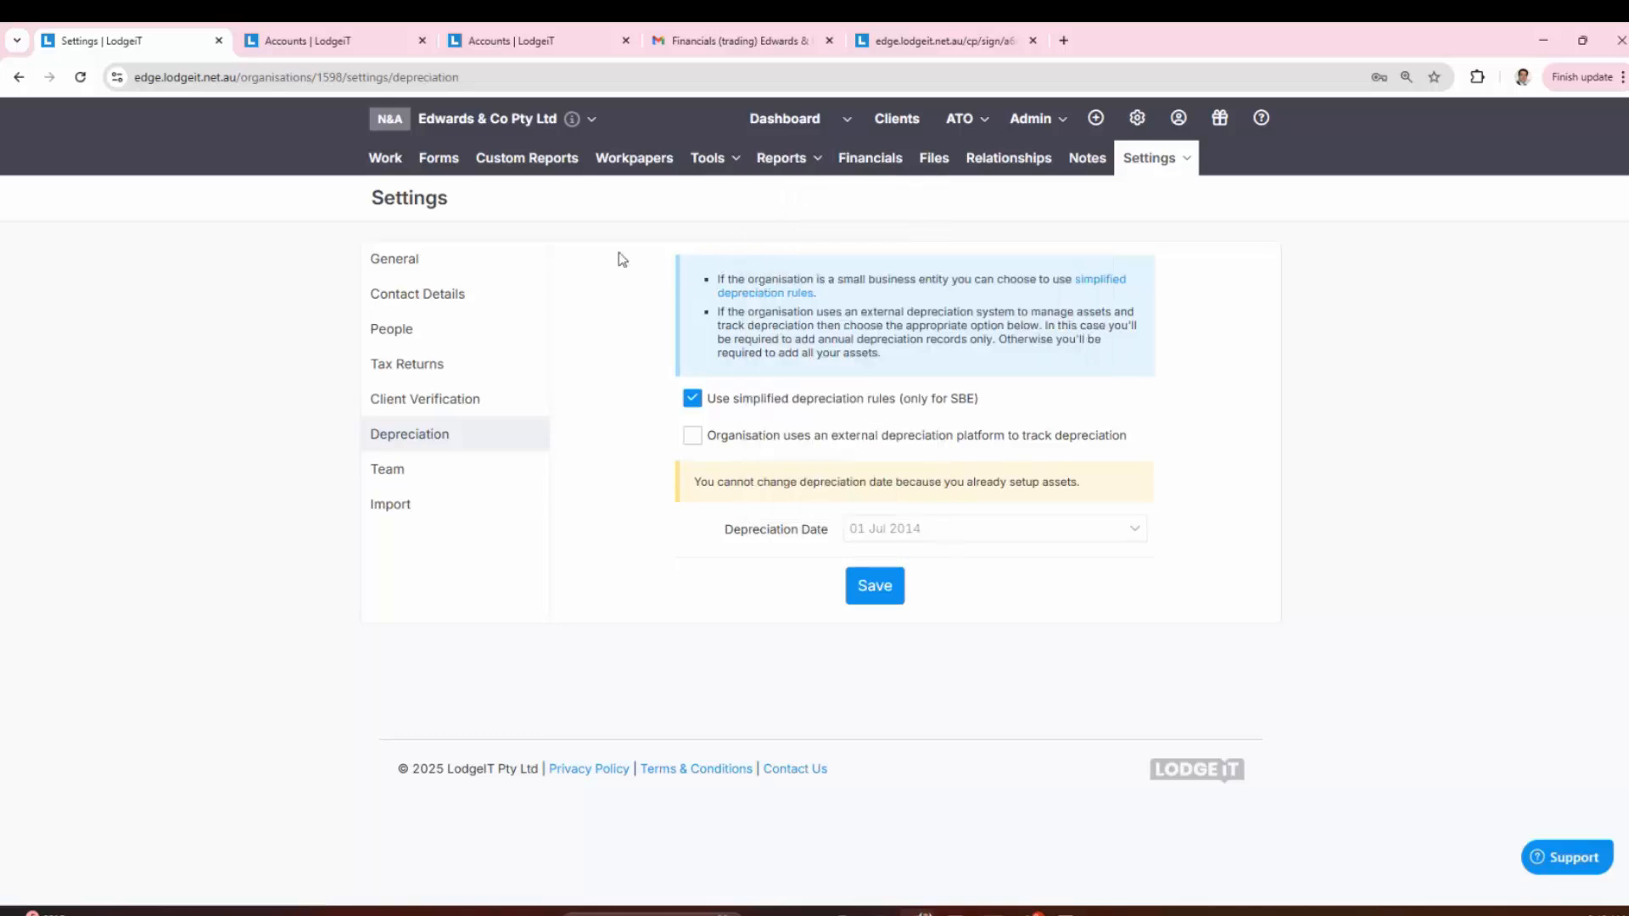
pyautogui.moveTo(953, 538)
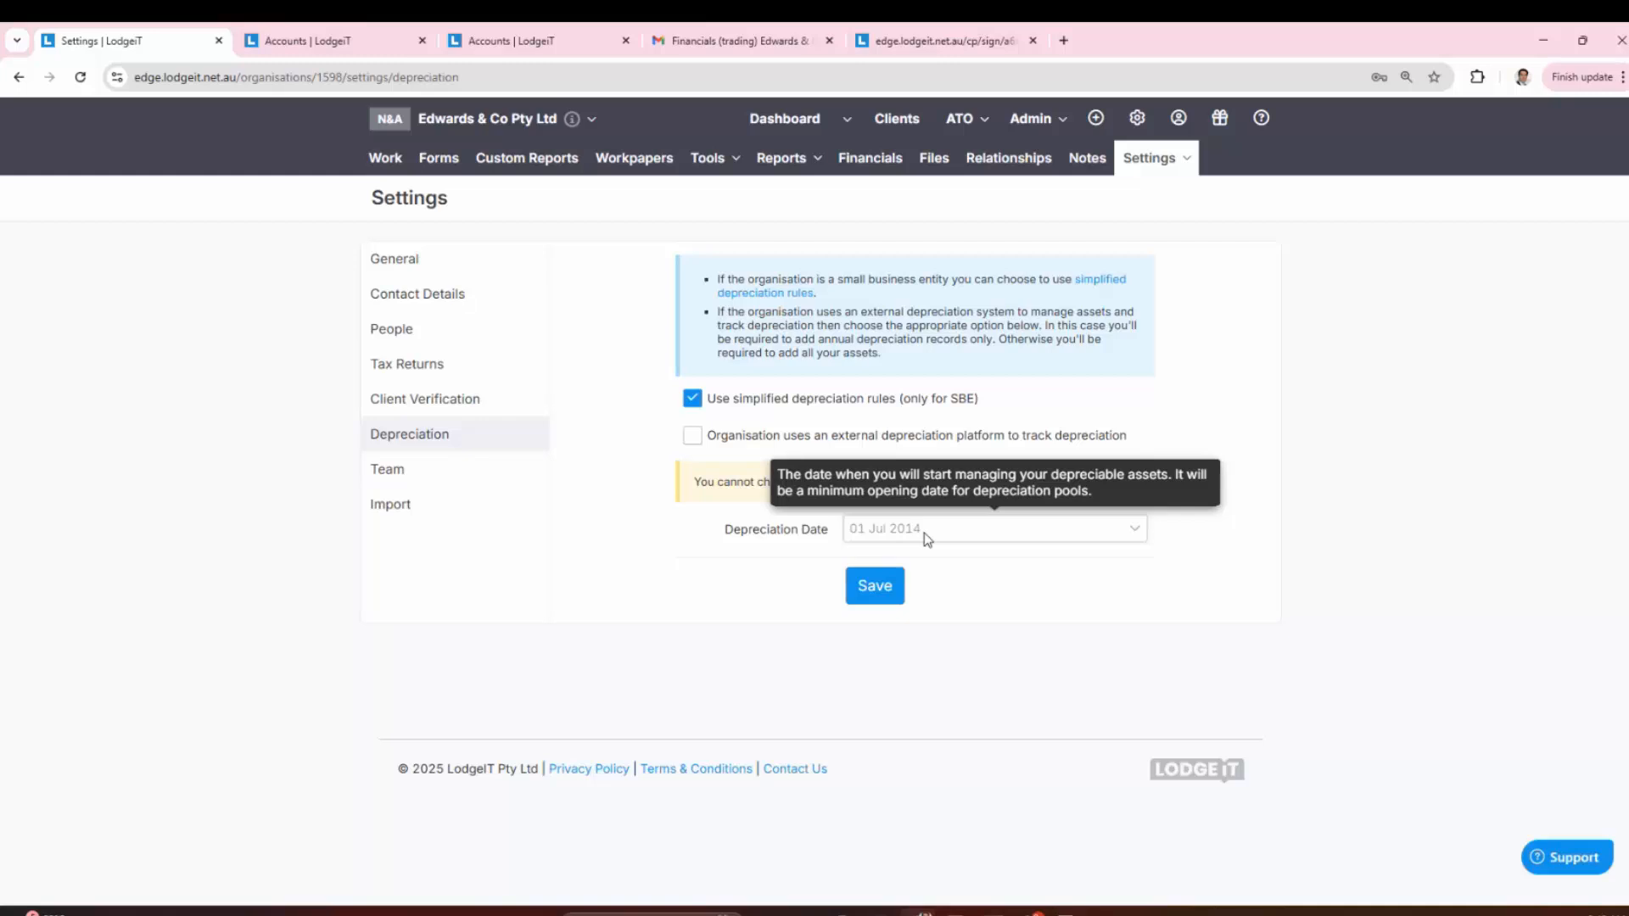
pyautogui.click(709, 160)
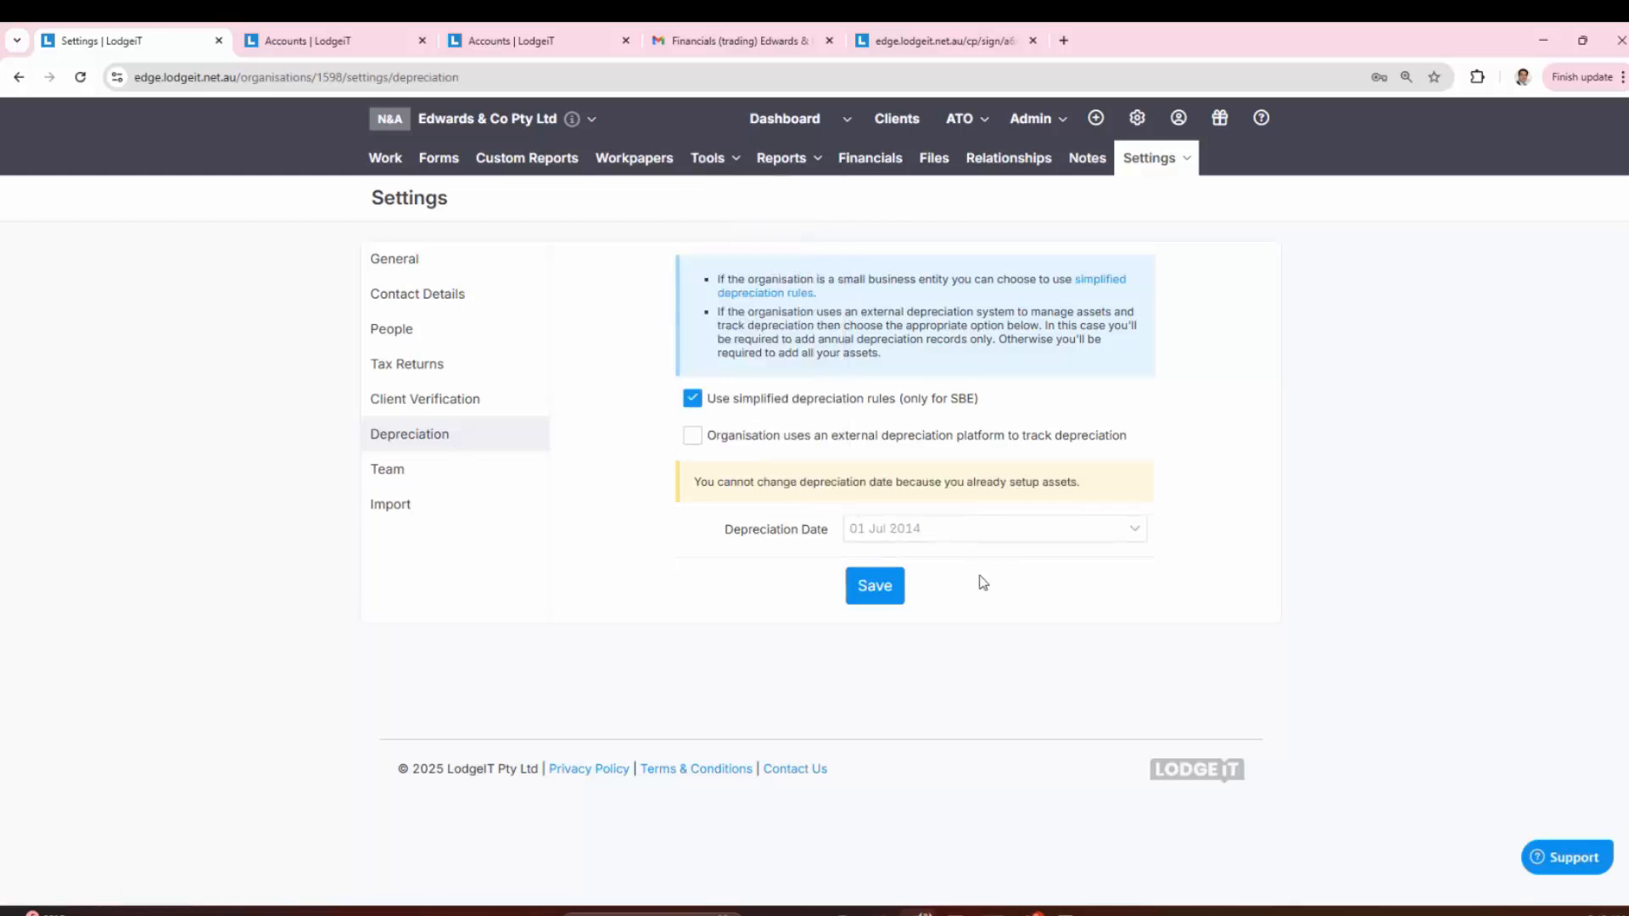
# Step: Open the client's team settings and try switching the access between Public and Private
pyautogui.click(709, 161)
pyautogui.click(447, 478)
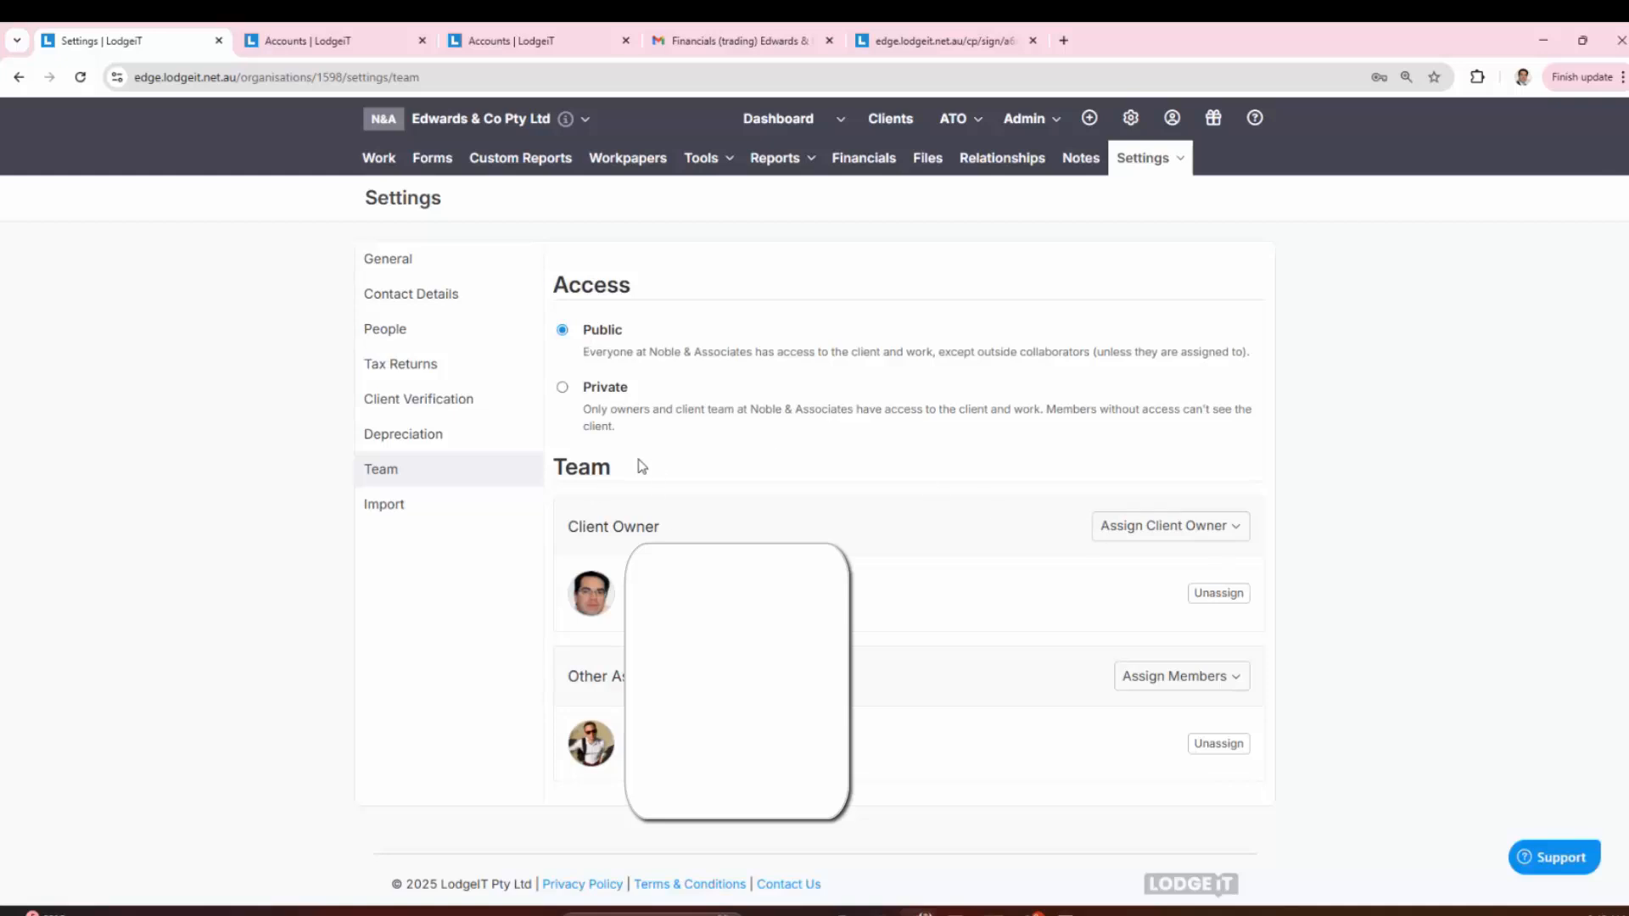
pyautogui.click(563, 388)
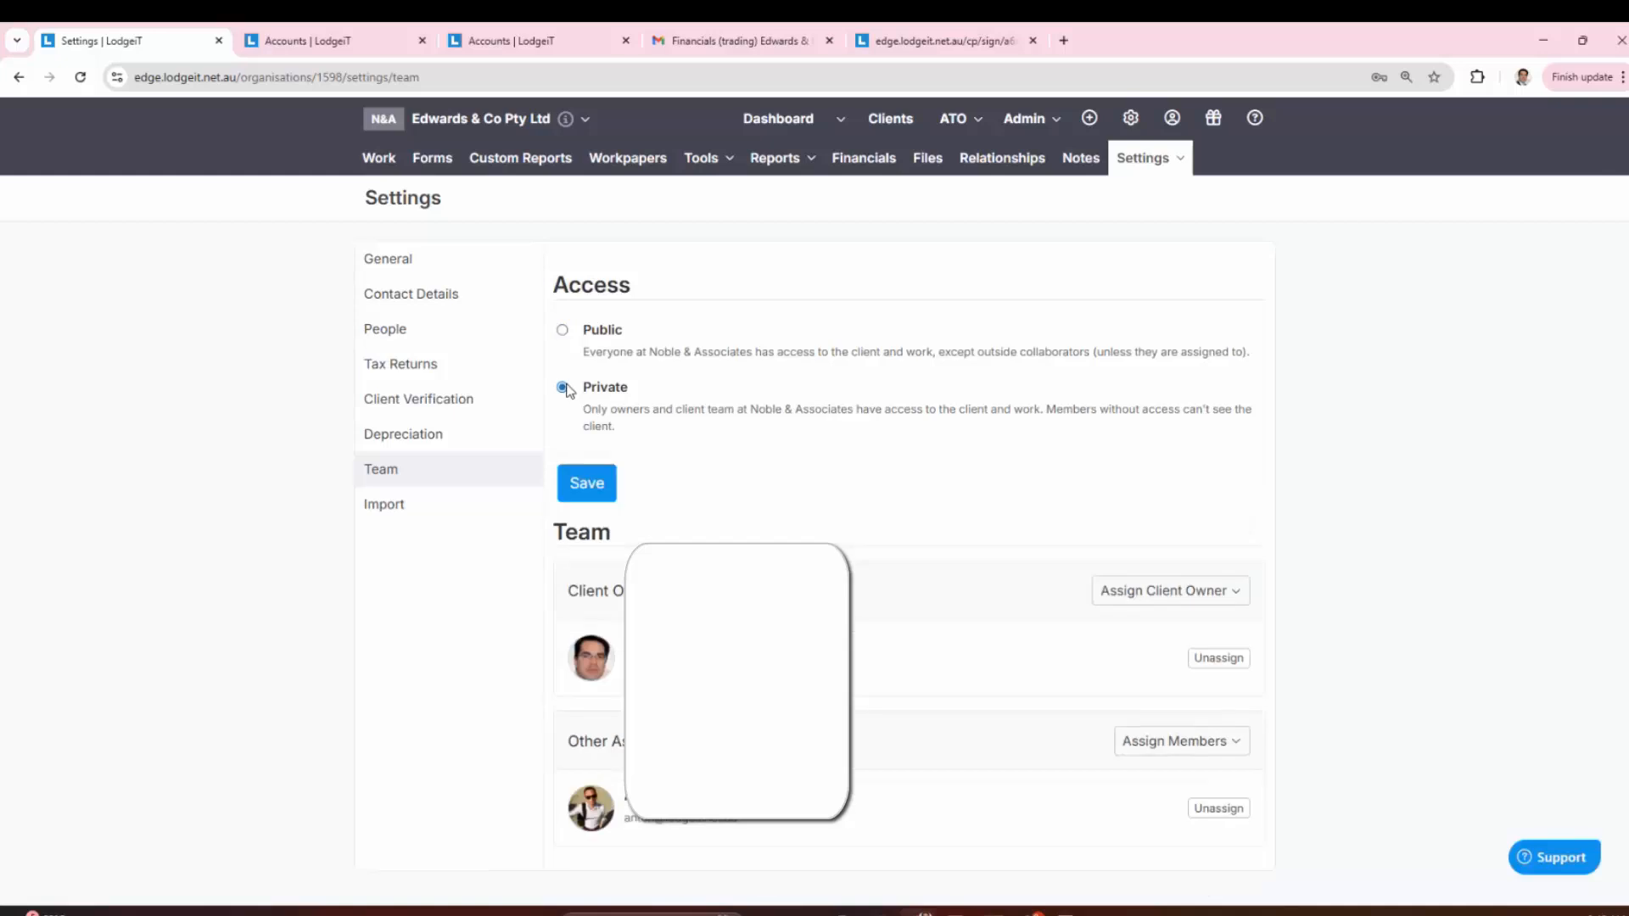
pyautogui.click(562, 330)
pyautogui.click(564, 388)
# Step: Leave the team settings without saving and examine the accounting systems offered in the client's import settings and on the financials import page
pyautogui.click(415, 508)
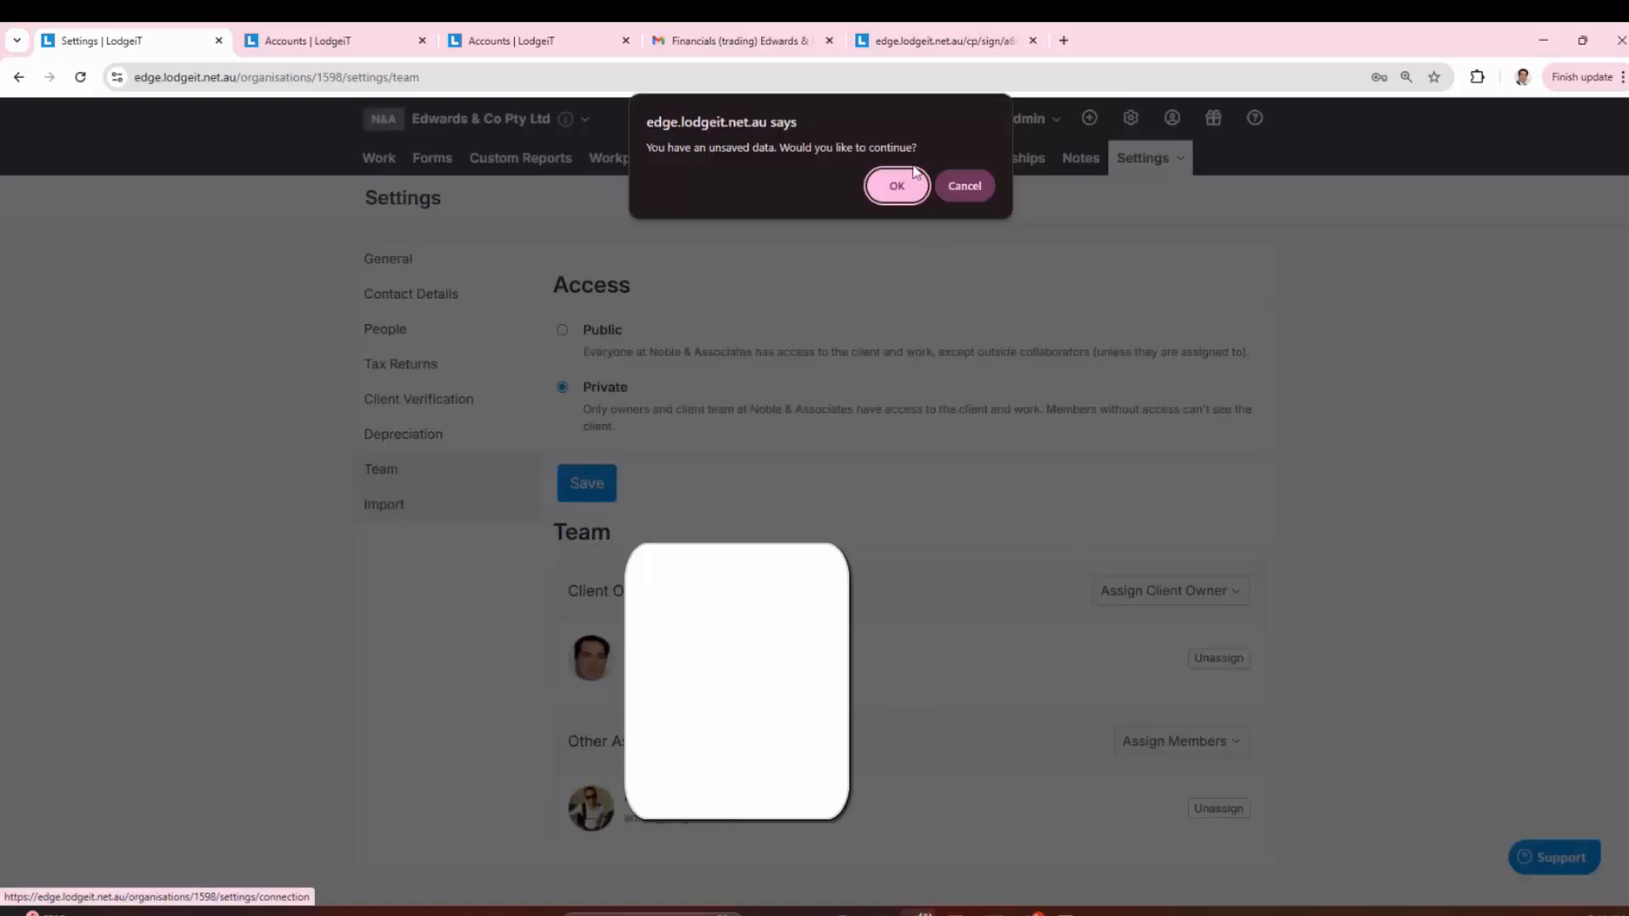
pyautogui.click(894, 186)
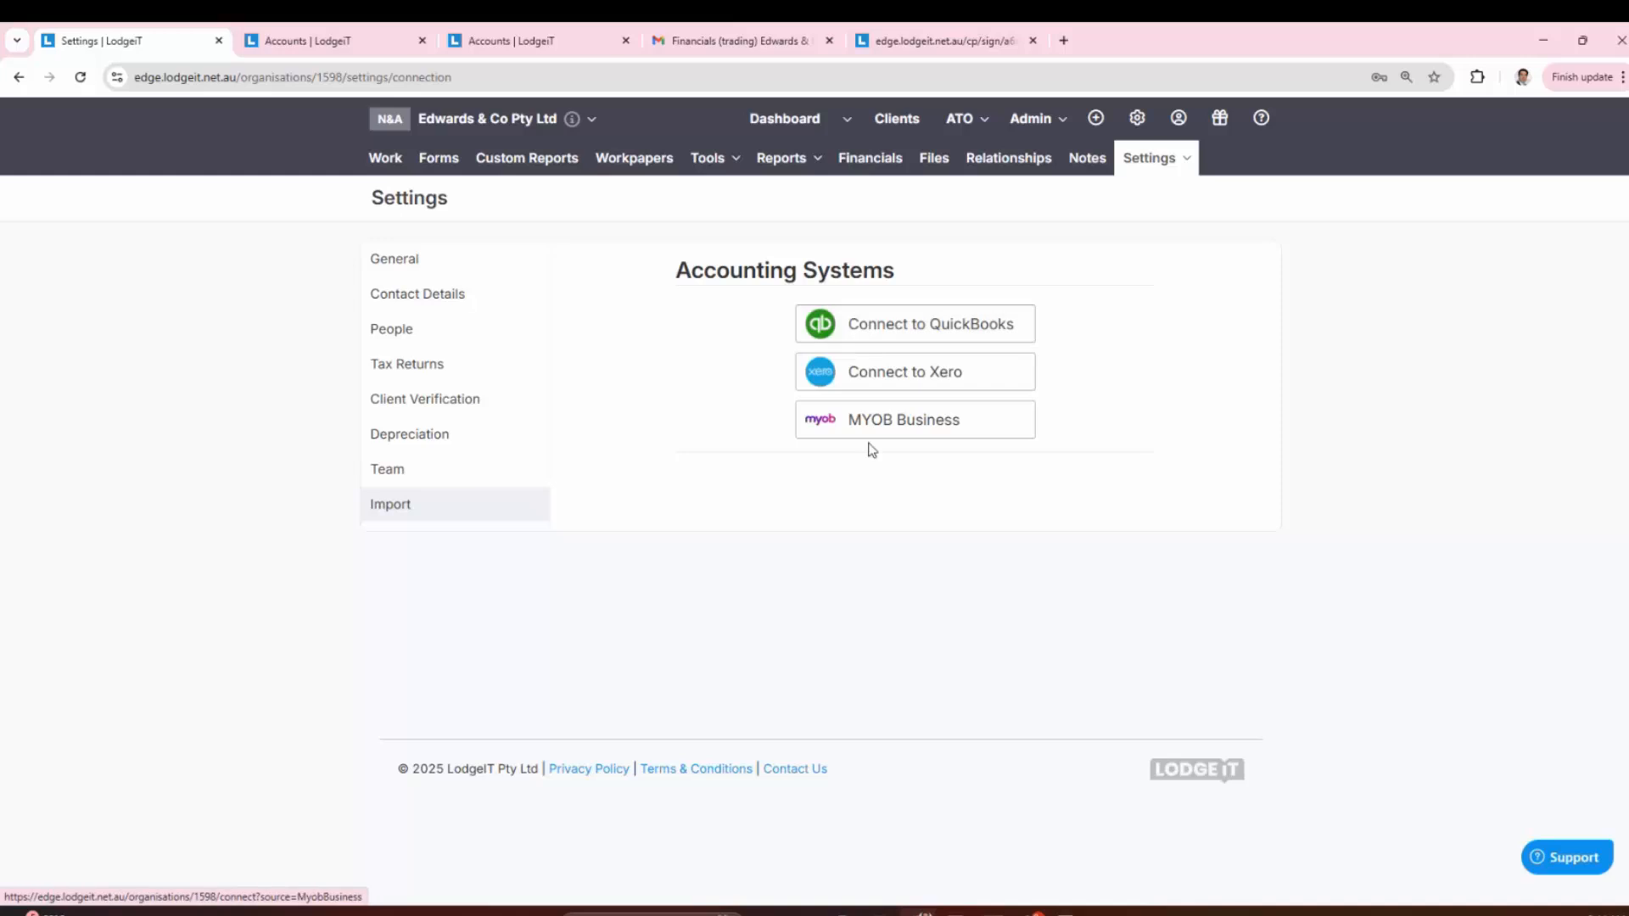
pyautogui.click(870, 168)
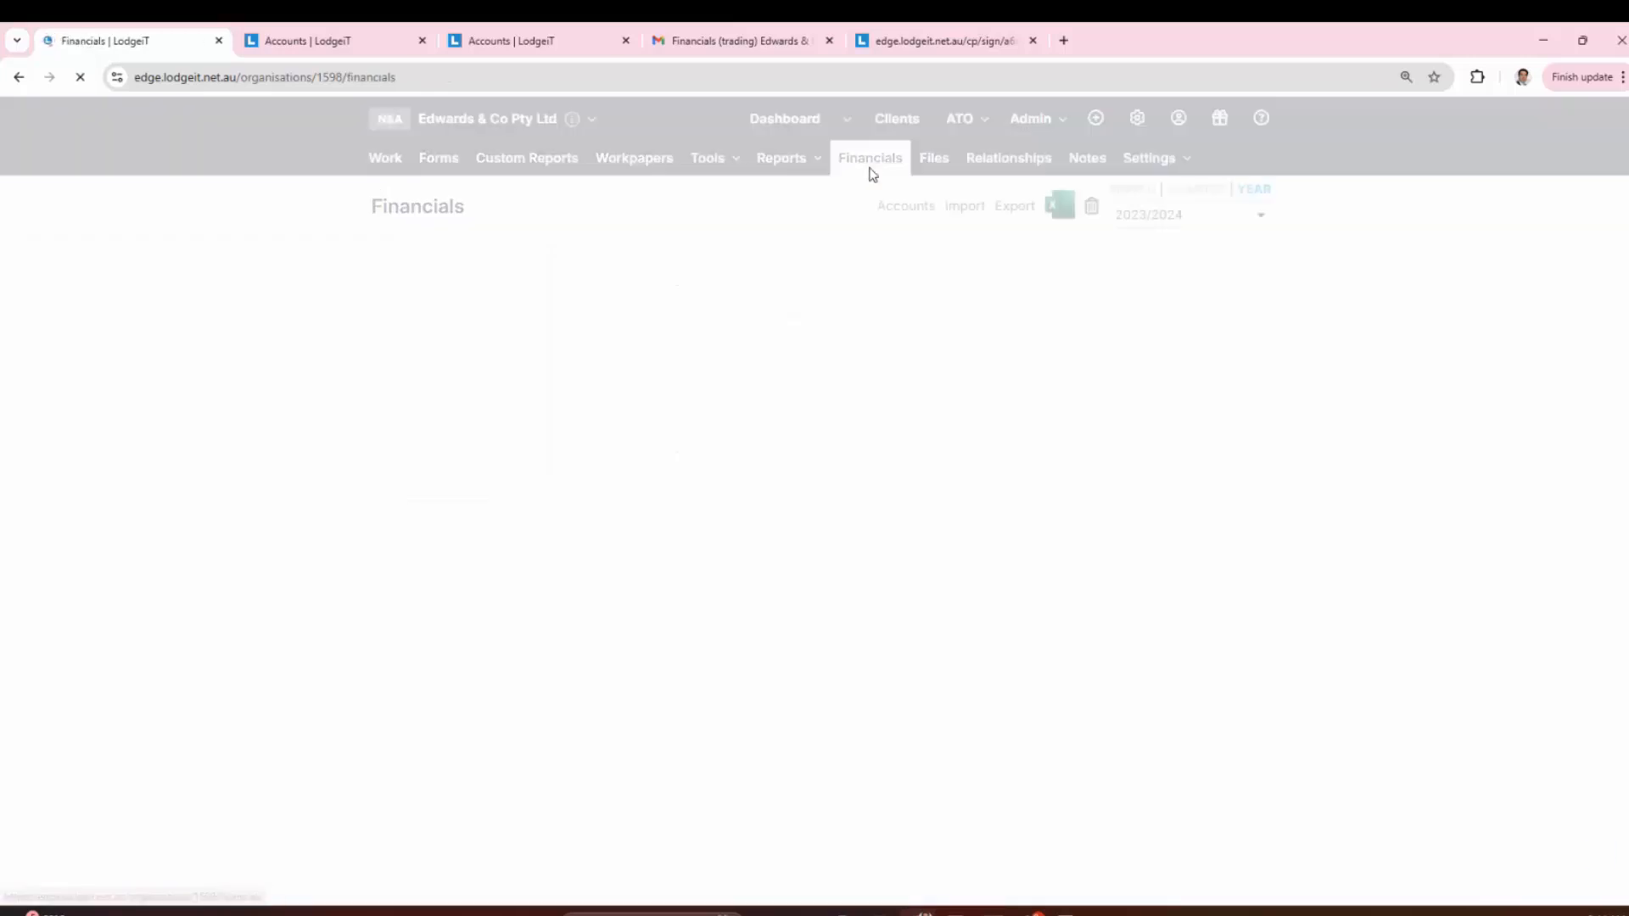
pyautogui.click(954, 205)
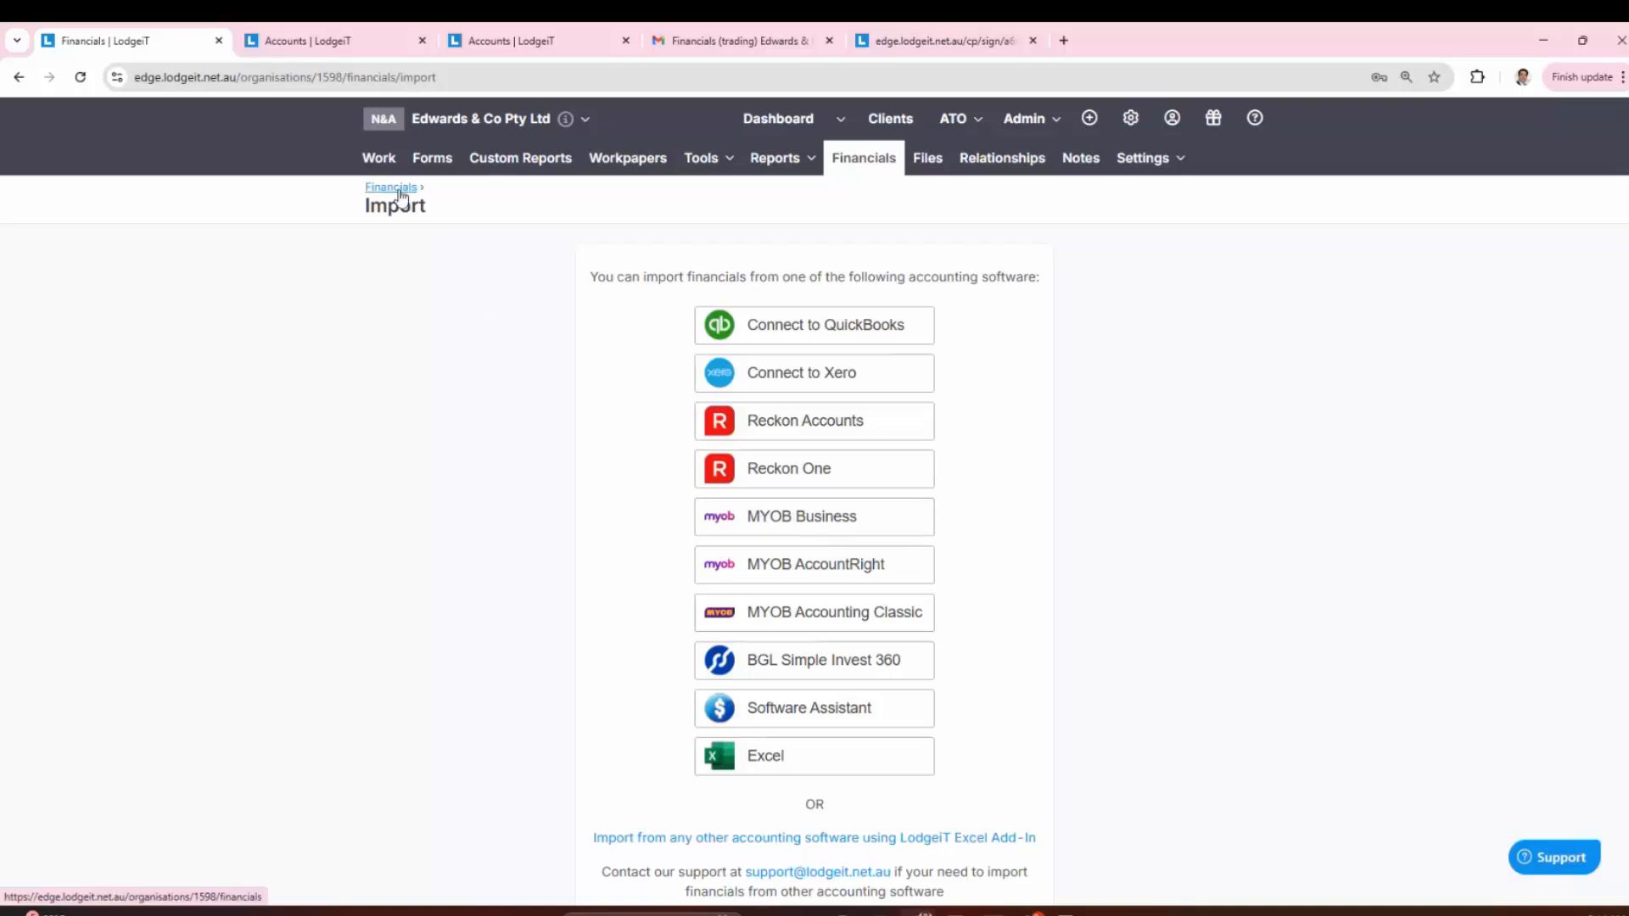
pyautogui.click(1142, 161)
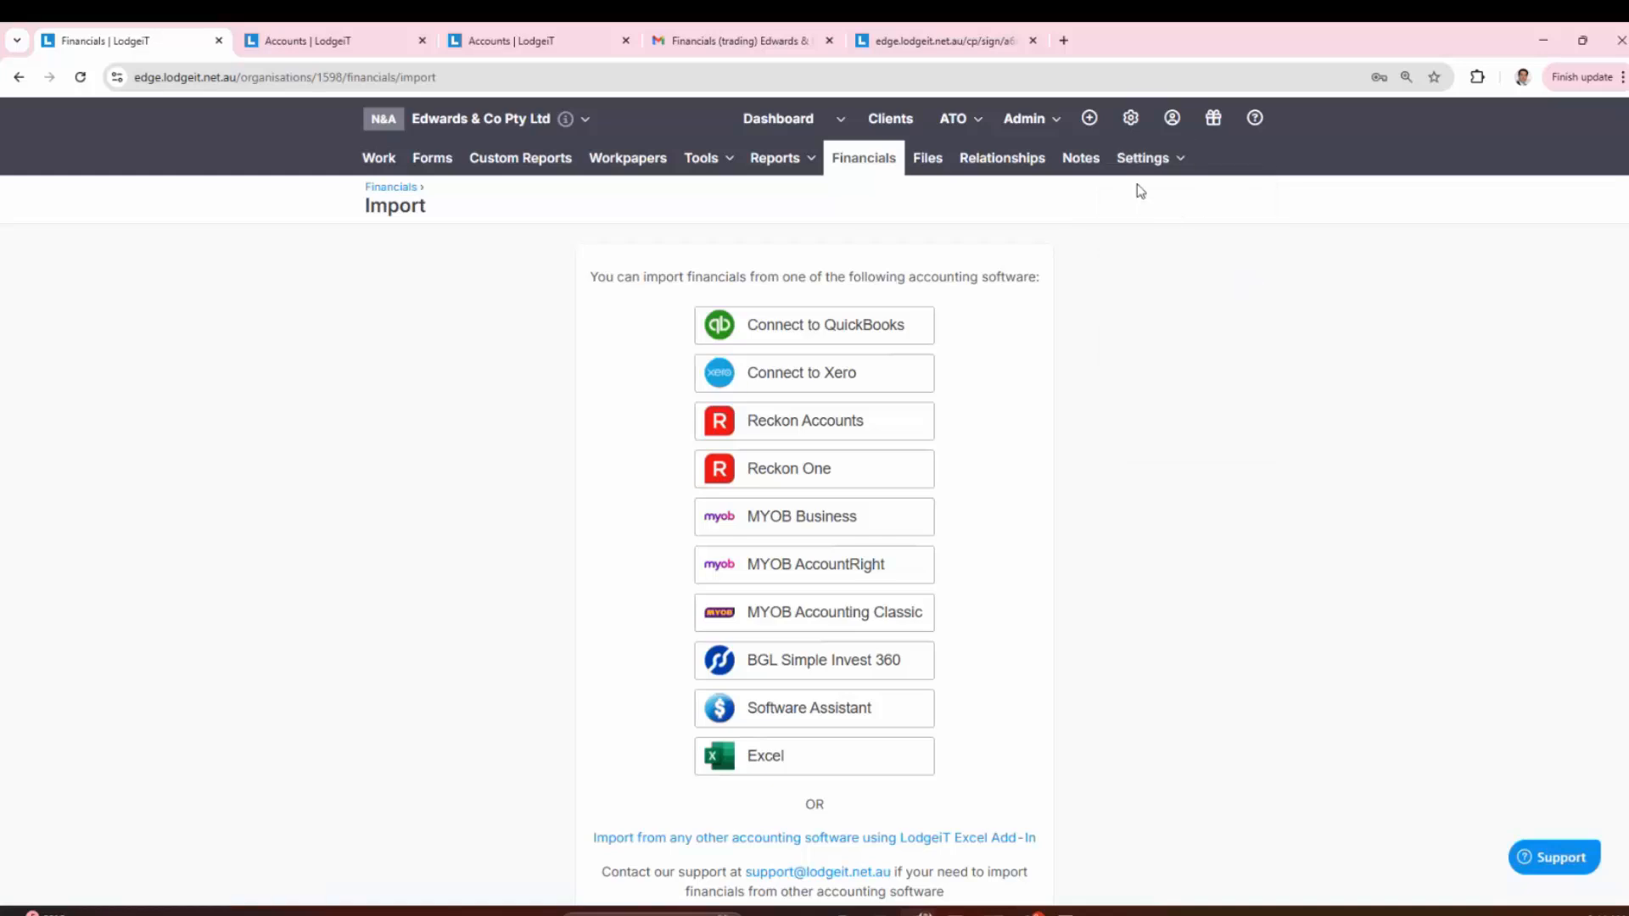
# Step: Add a client note reading "parcel", tag it Mail Out and save it
pyautogui.click(1082, 159)
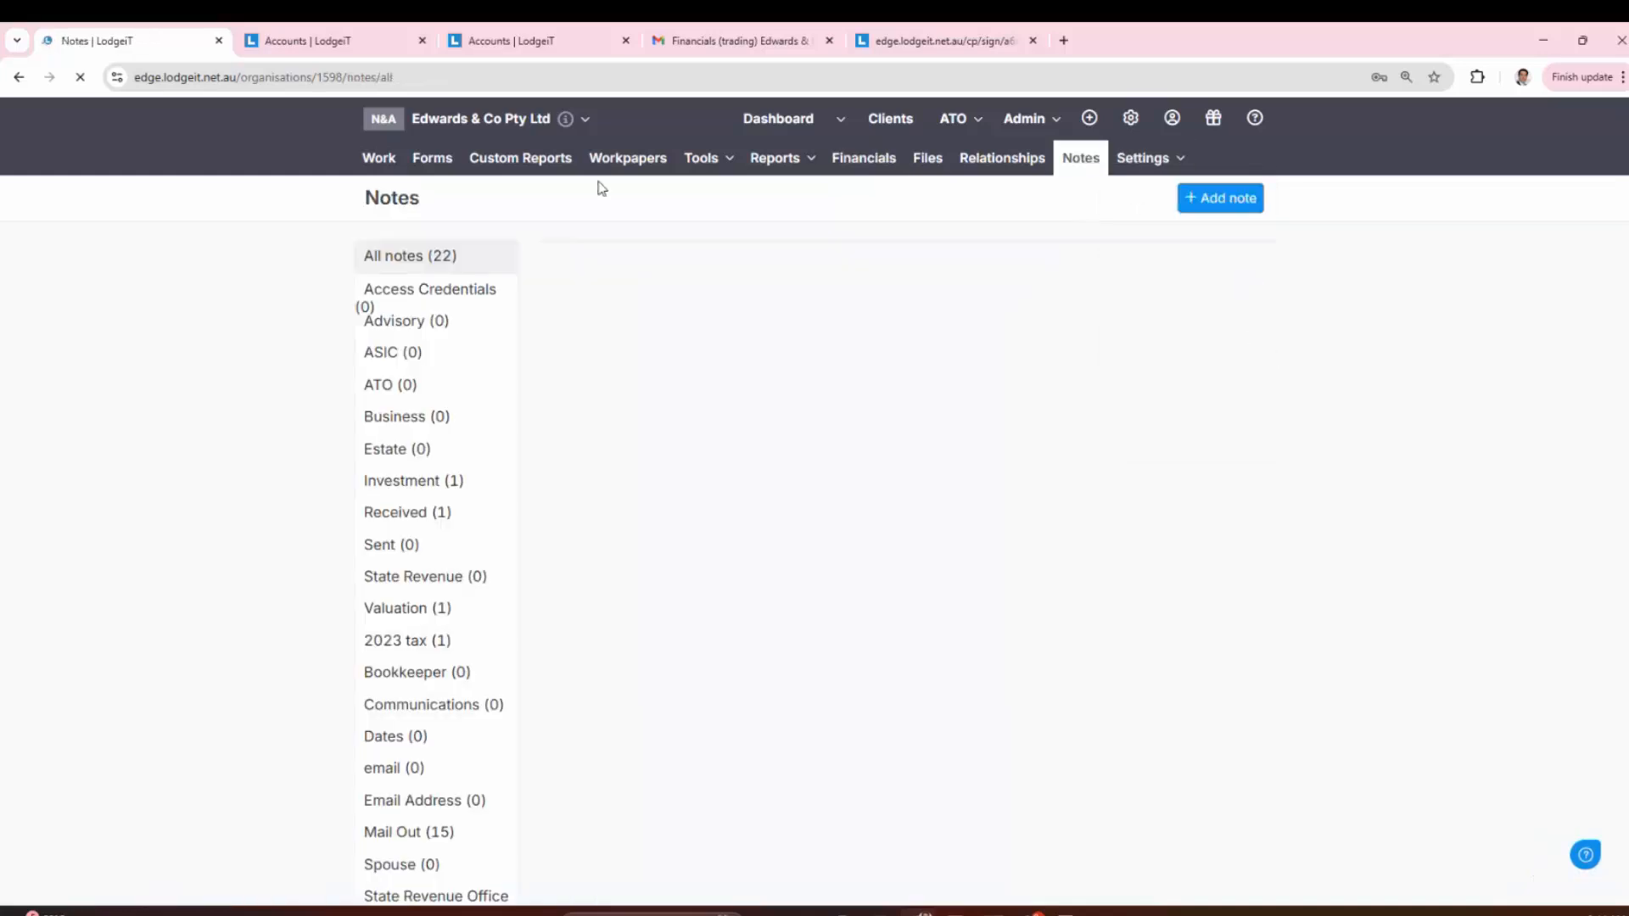
pyautogui.click(1200, 206)
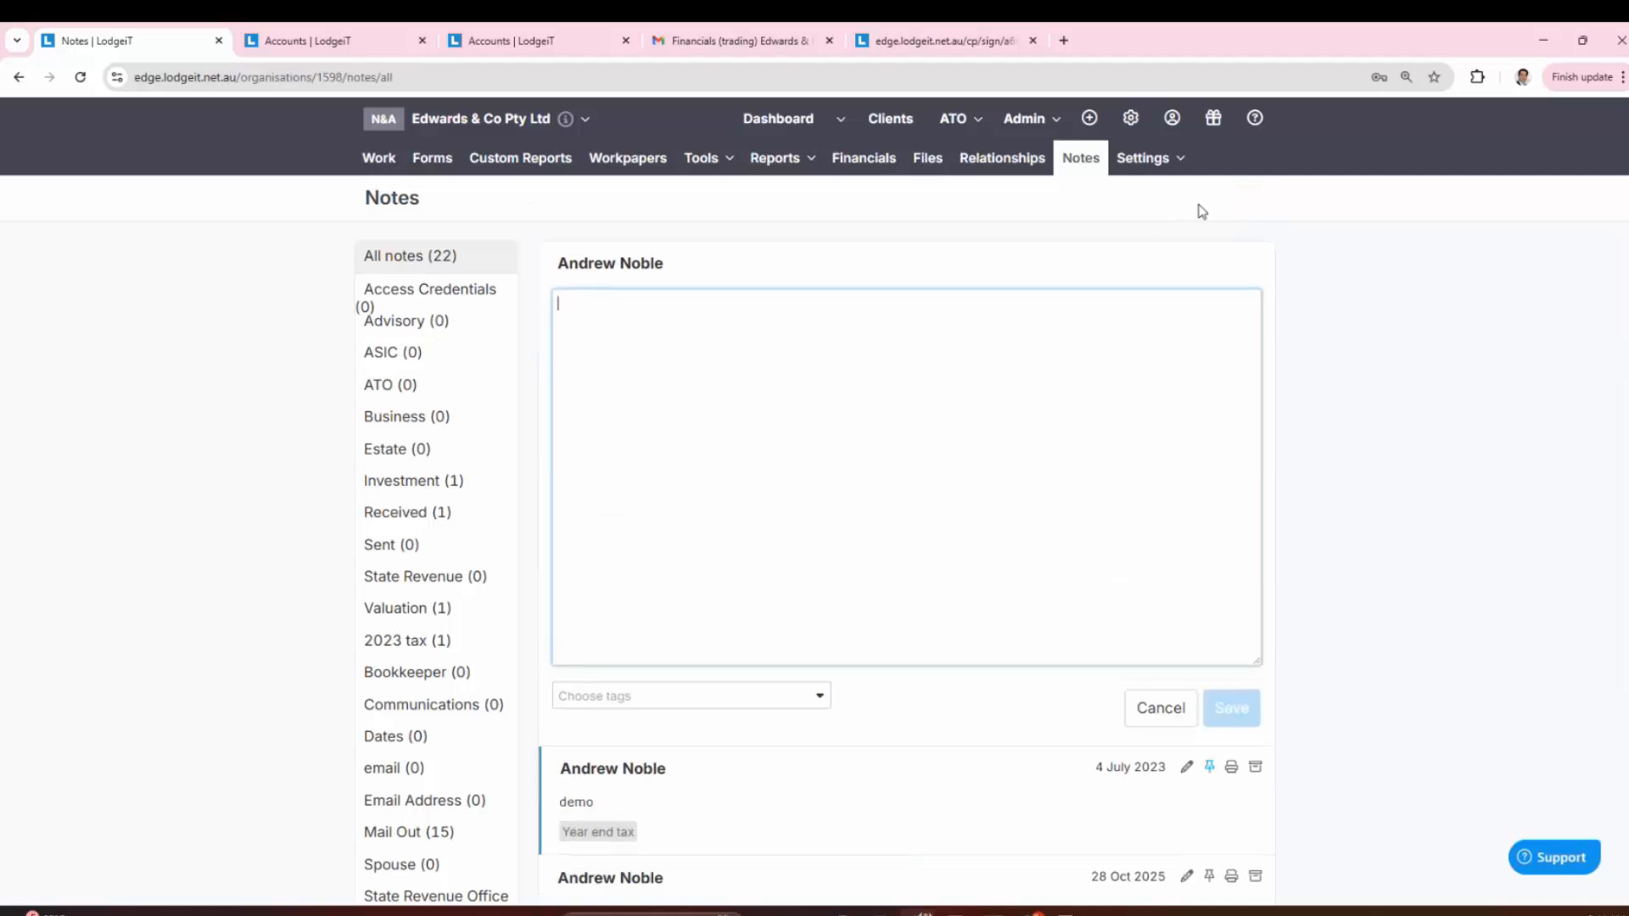
pyautogui.click(640, 697)
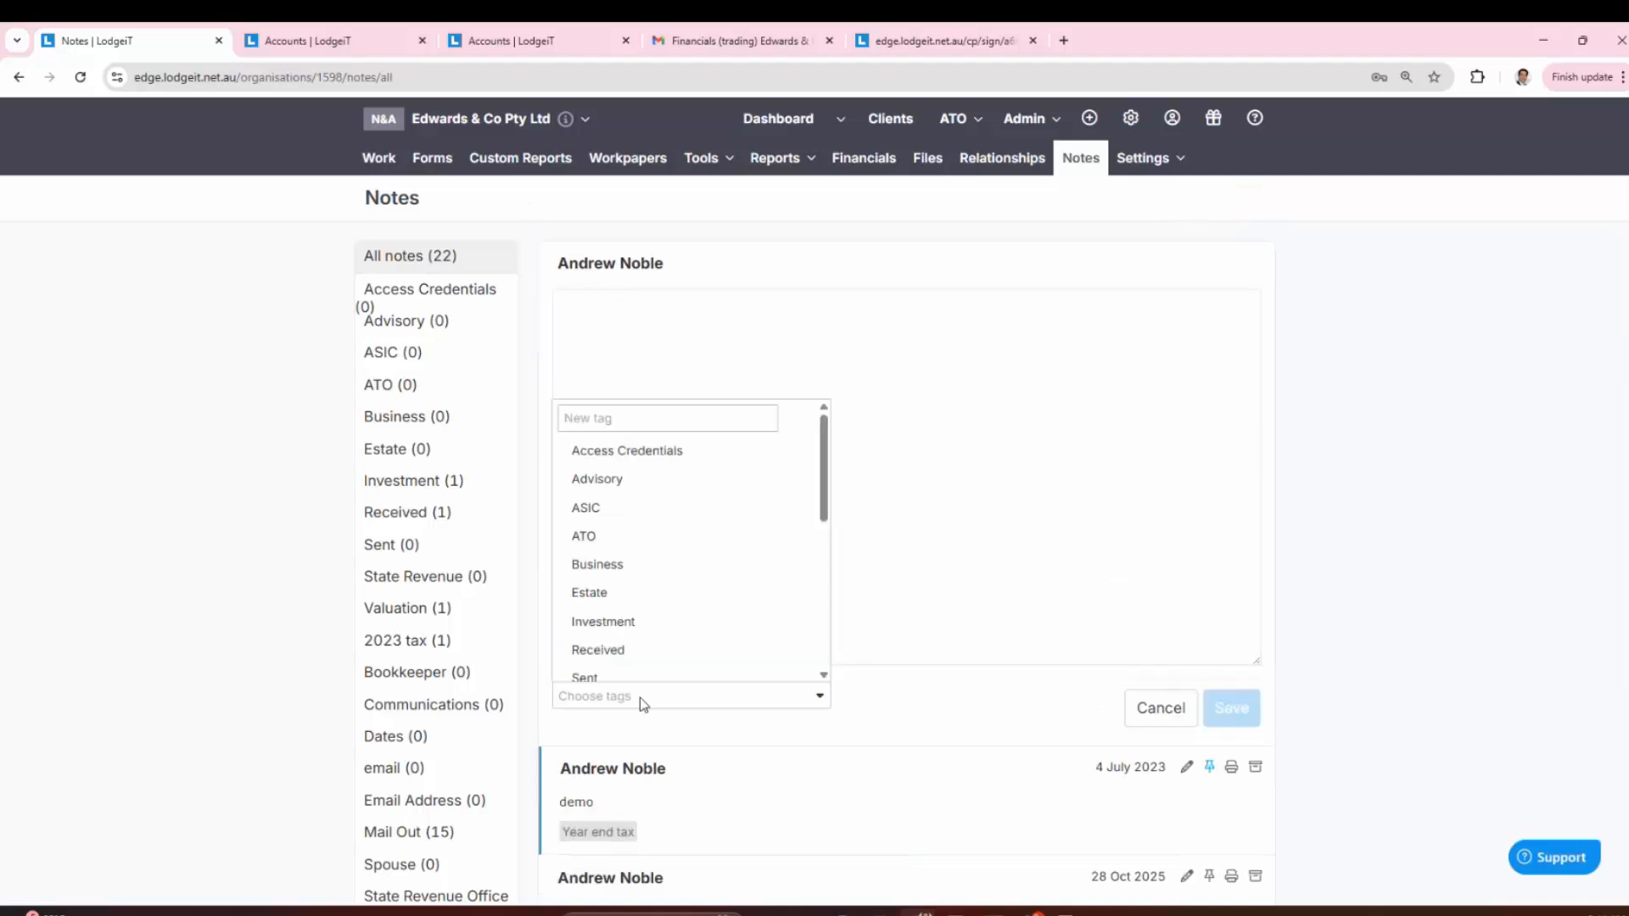
pyautogui.scroll(-5, 689, 584)
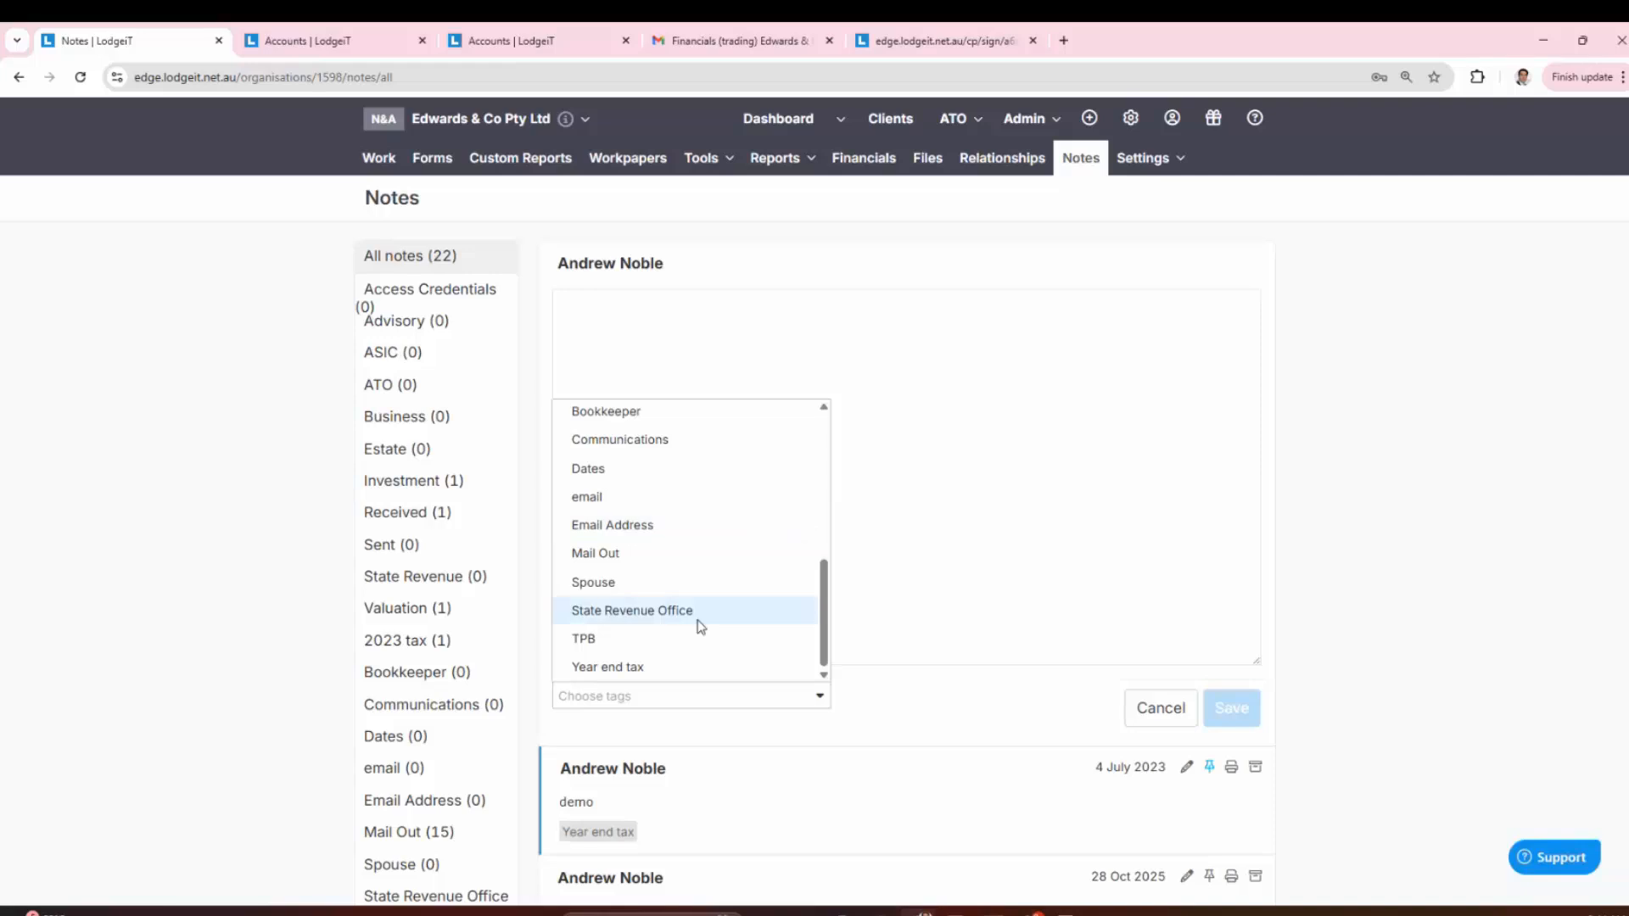
pyautogui.click(693, 559)
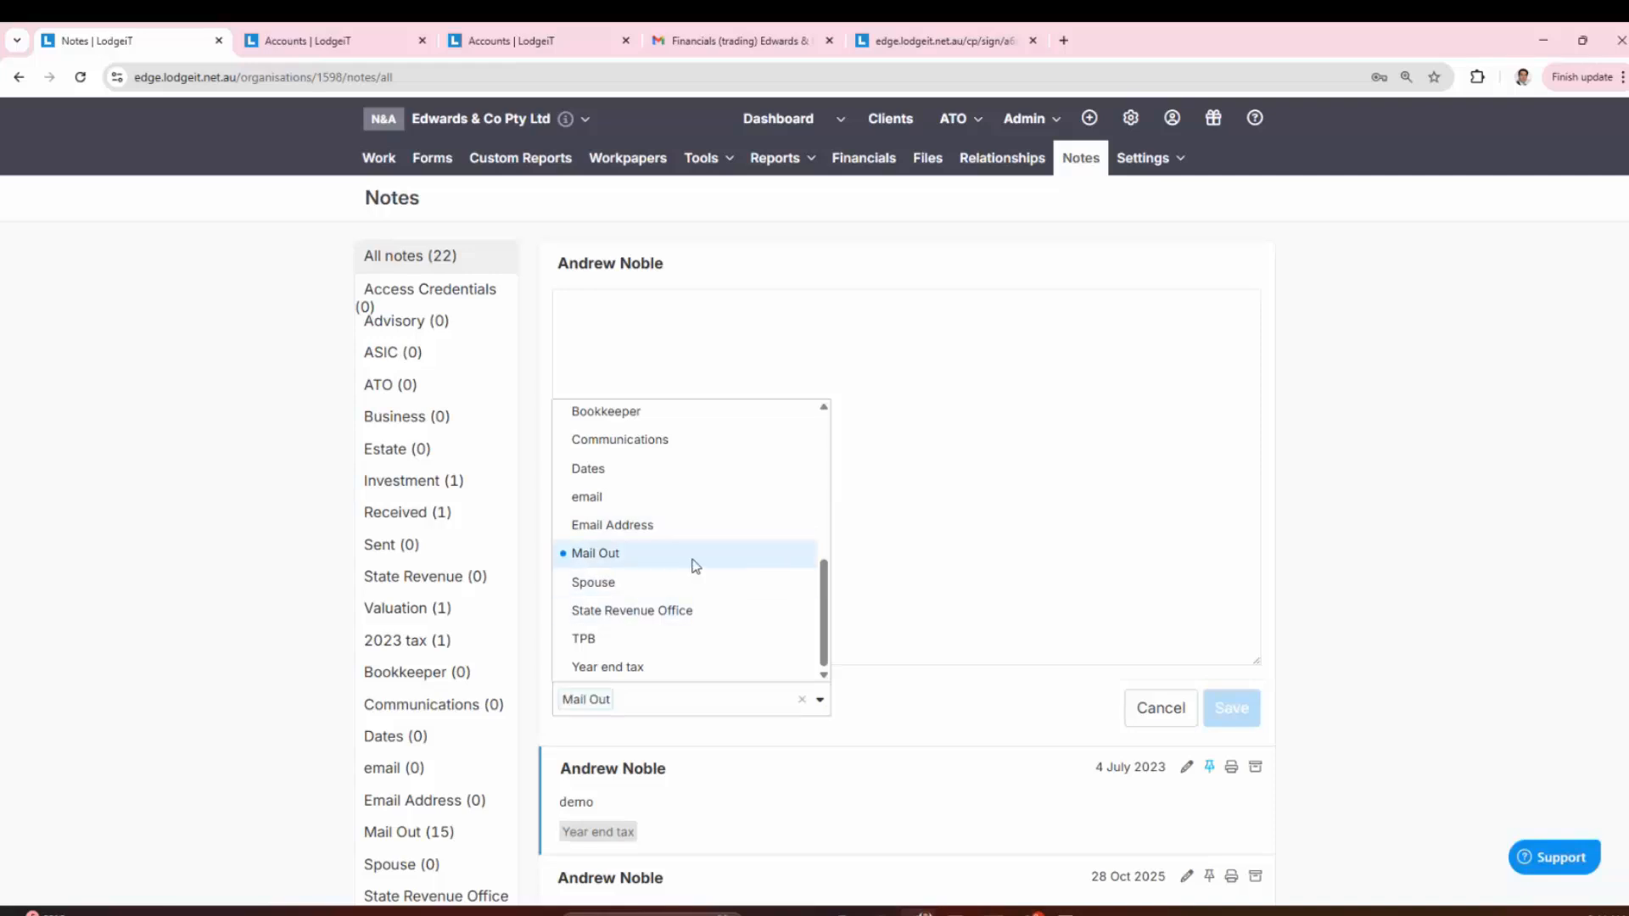
pyautogui.click(1384, 478)
pyautogui.click(598, 332)
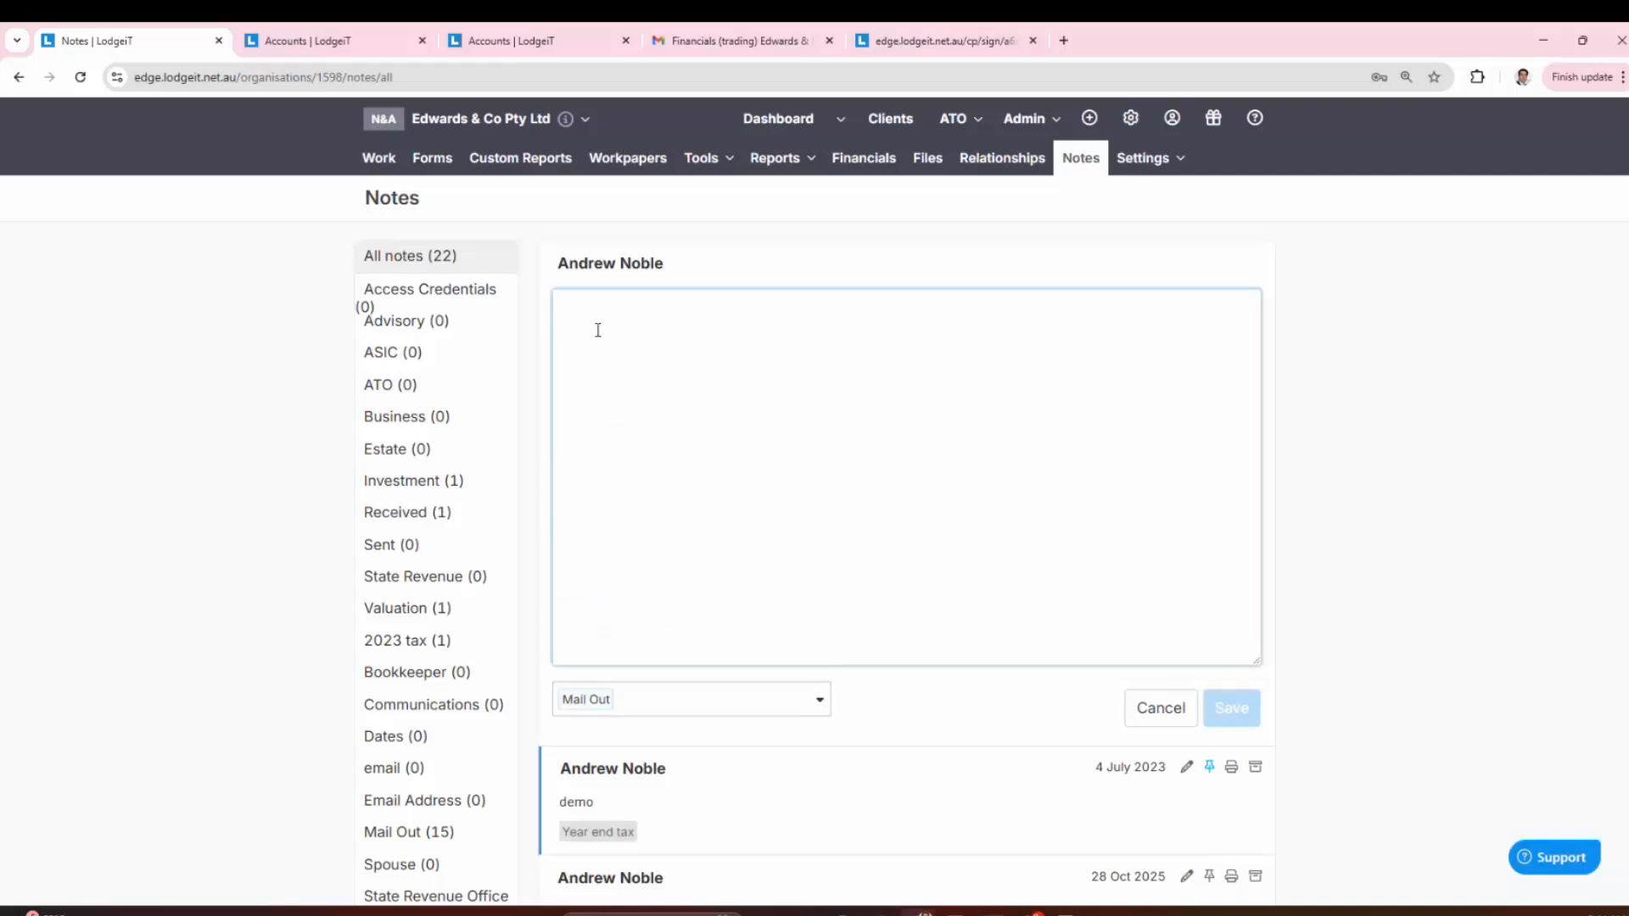
pyautogui.write('parcel')
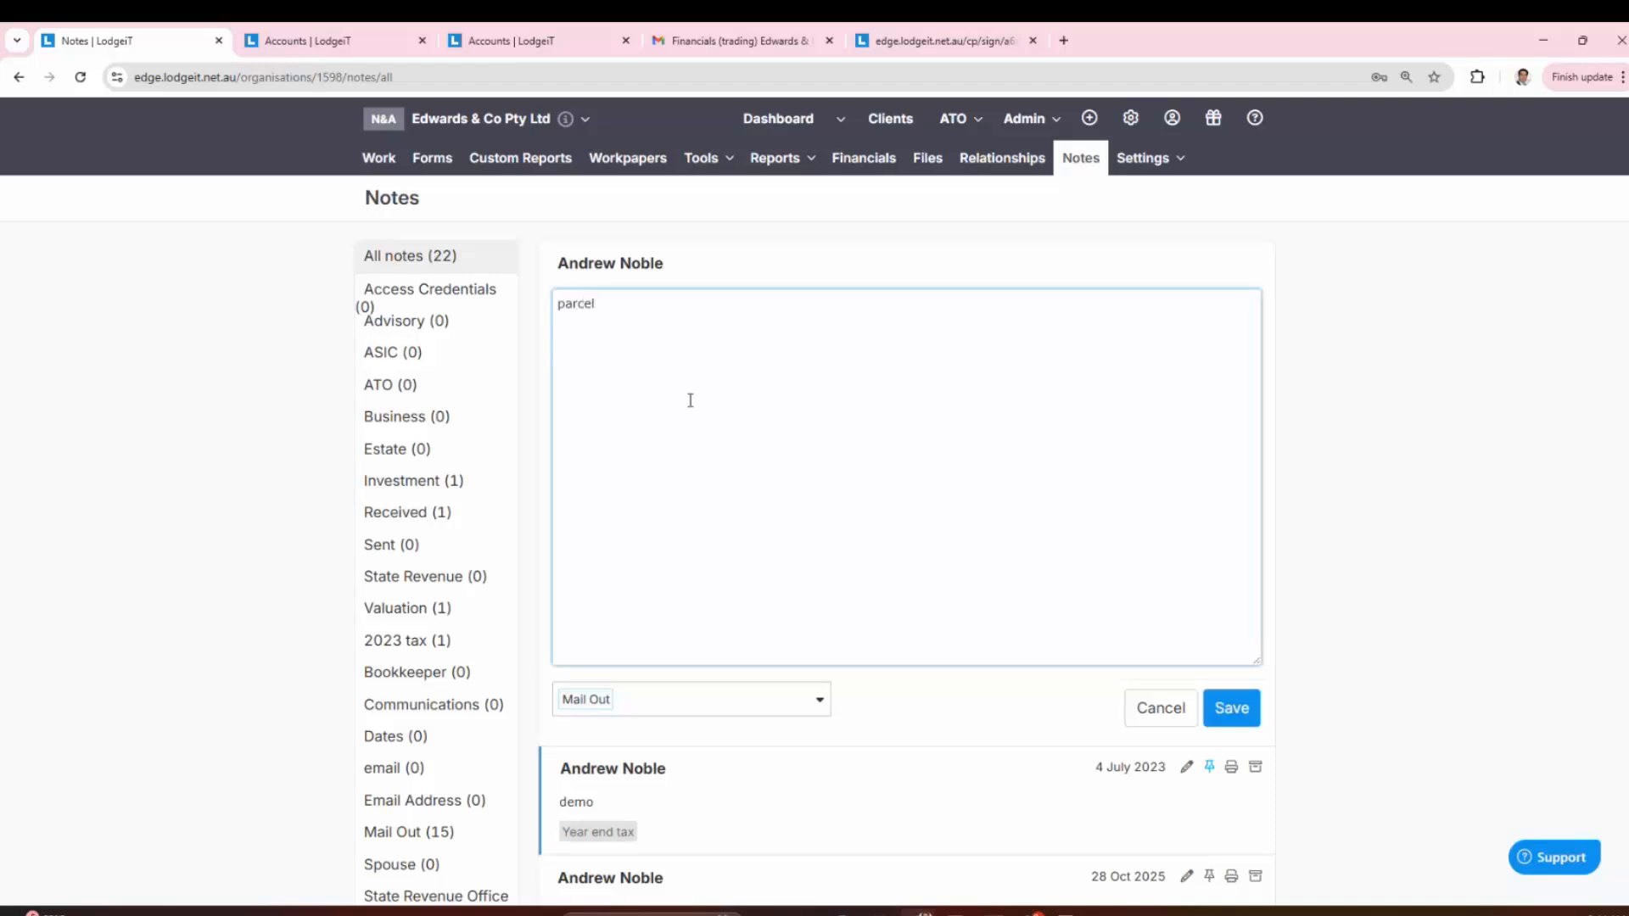
pyautogui.click(1232, 709)
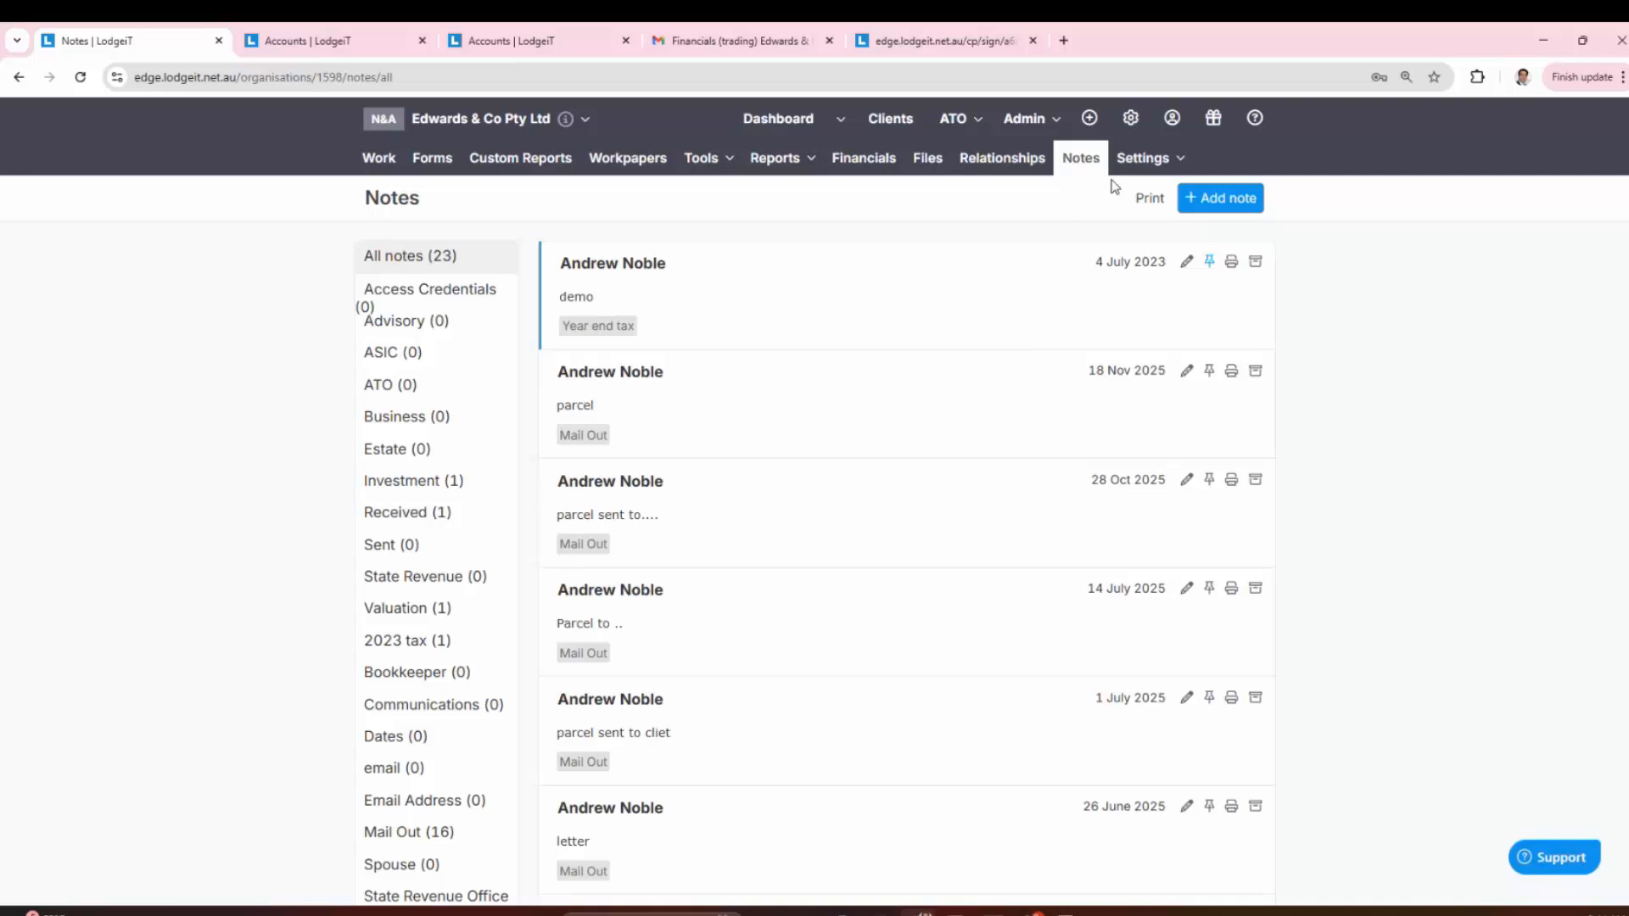
# Step: Open the accounts list in the client's financials and look over the available reports and tools
pyautogui.click(1144, 163)
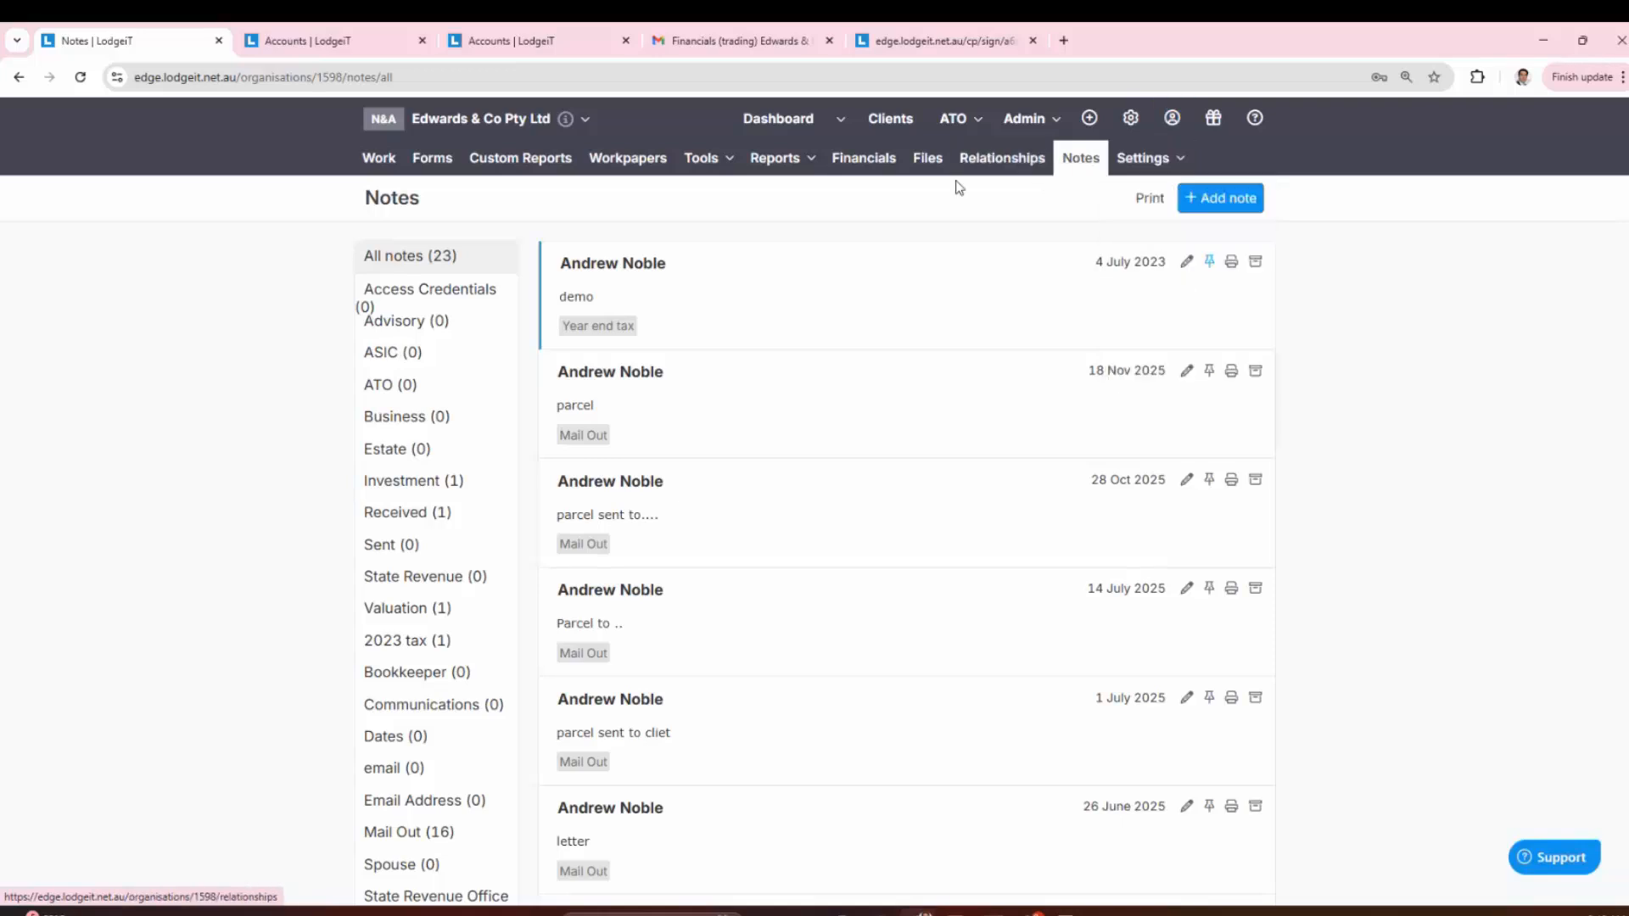
pyautogui.click(883, 168)
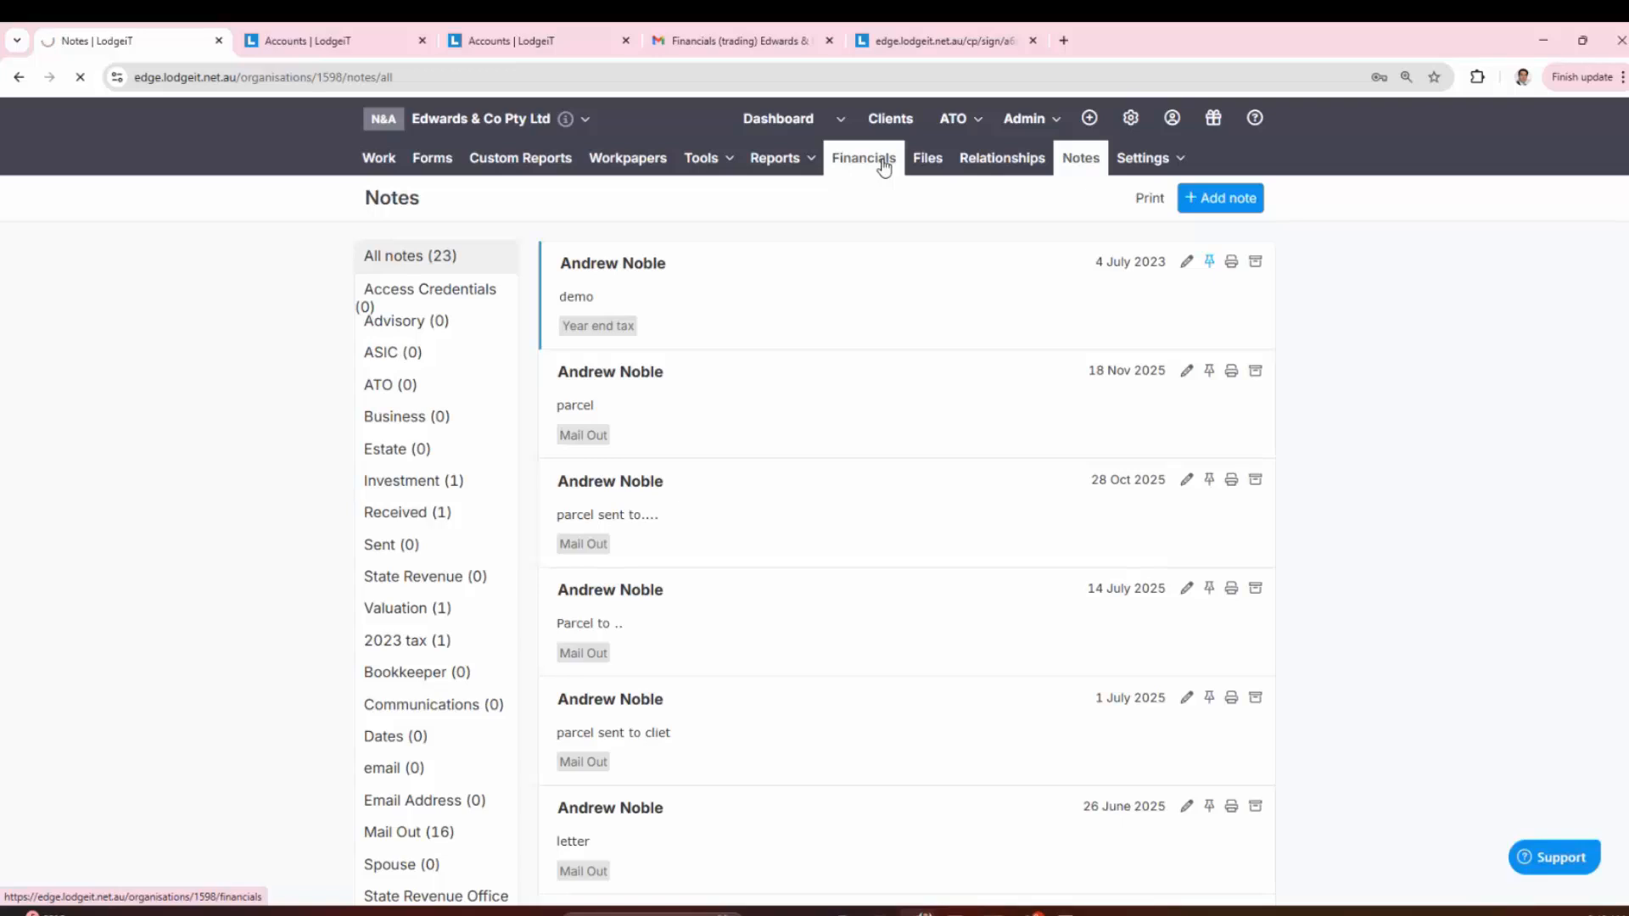
pyautogui.click(893, 212)
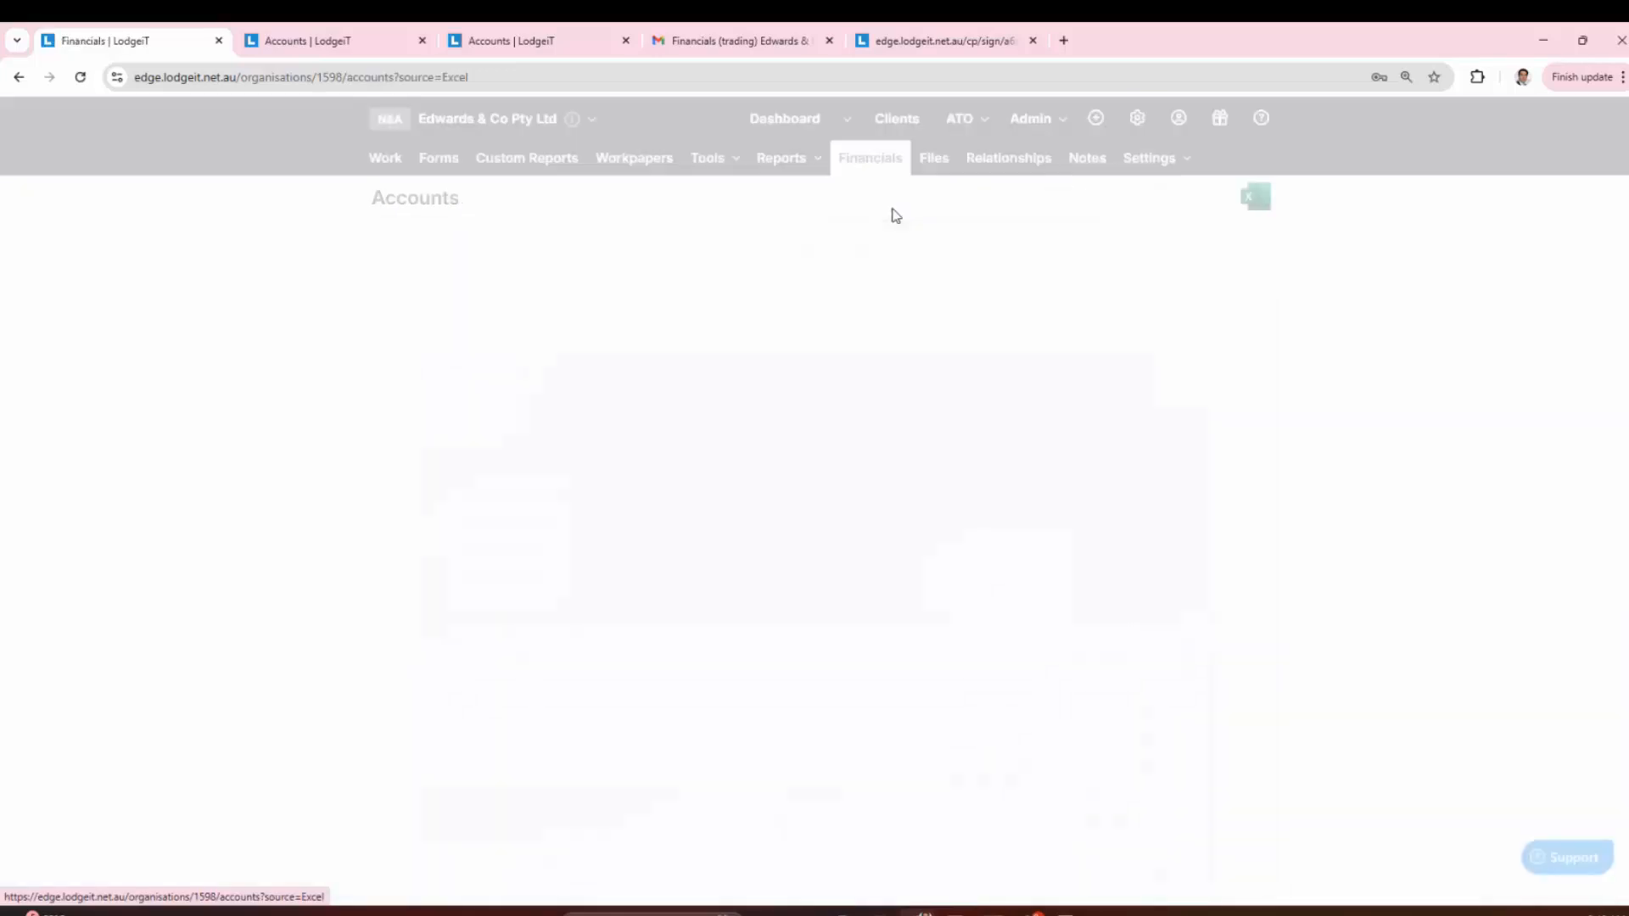
pyautogui.click(782, 169)
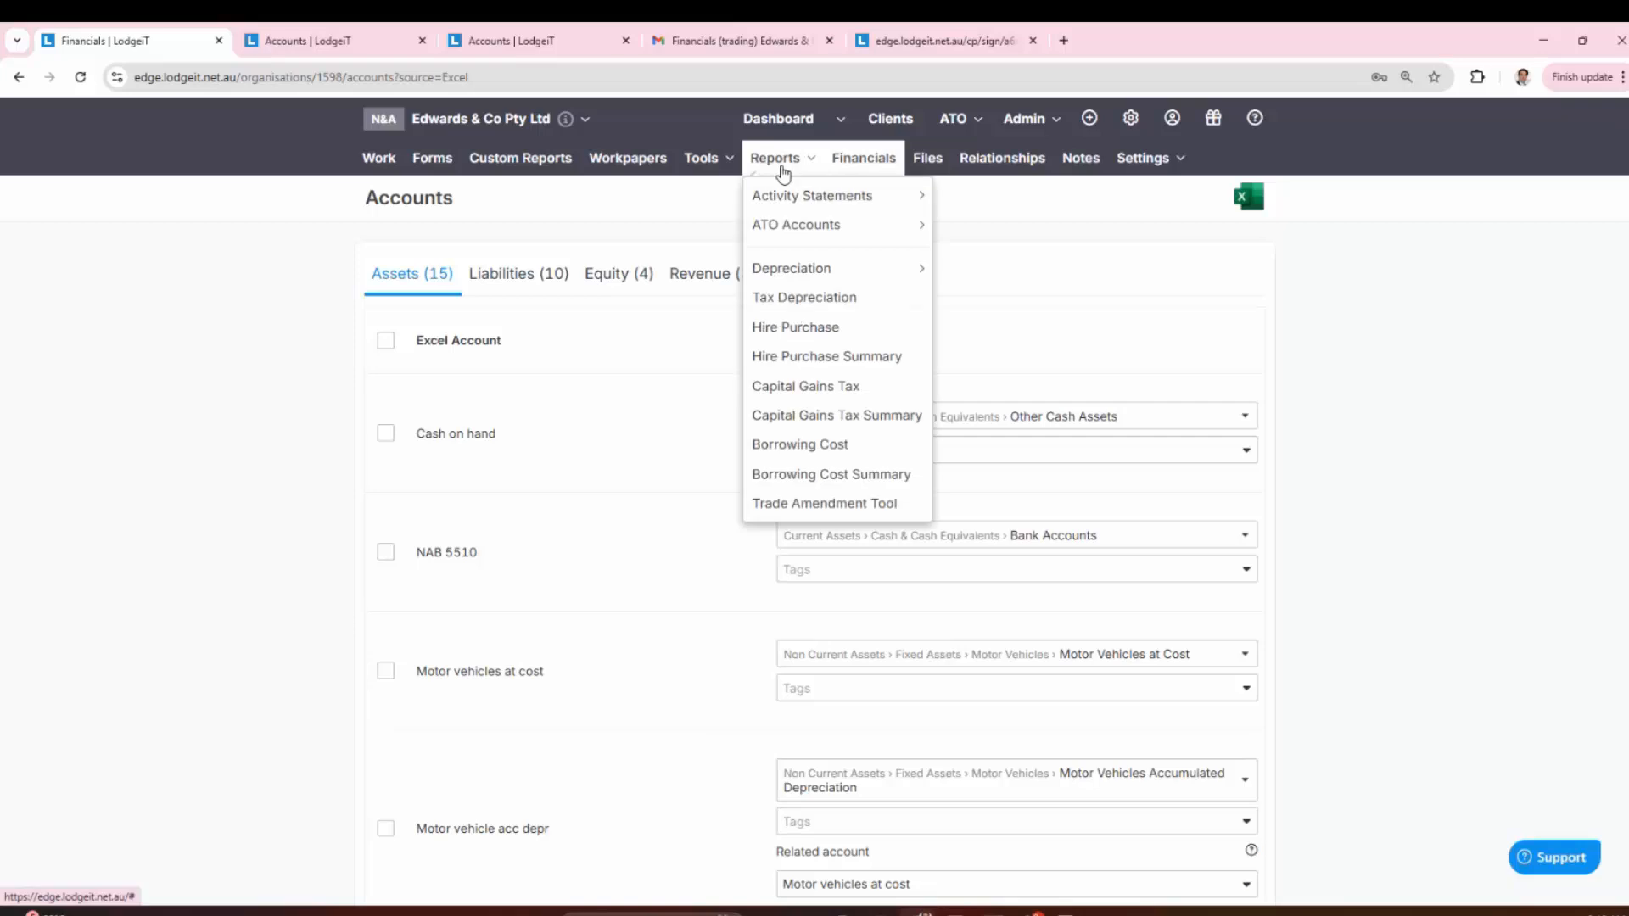
pyautogui.click(701, 163)
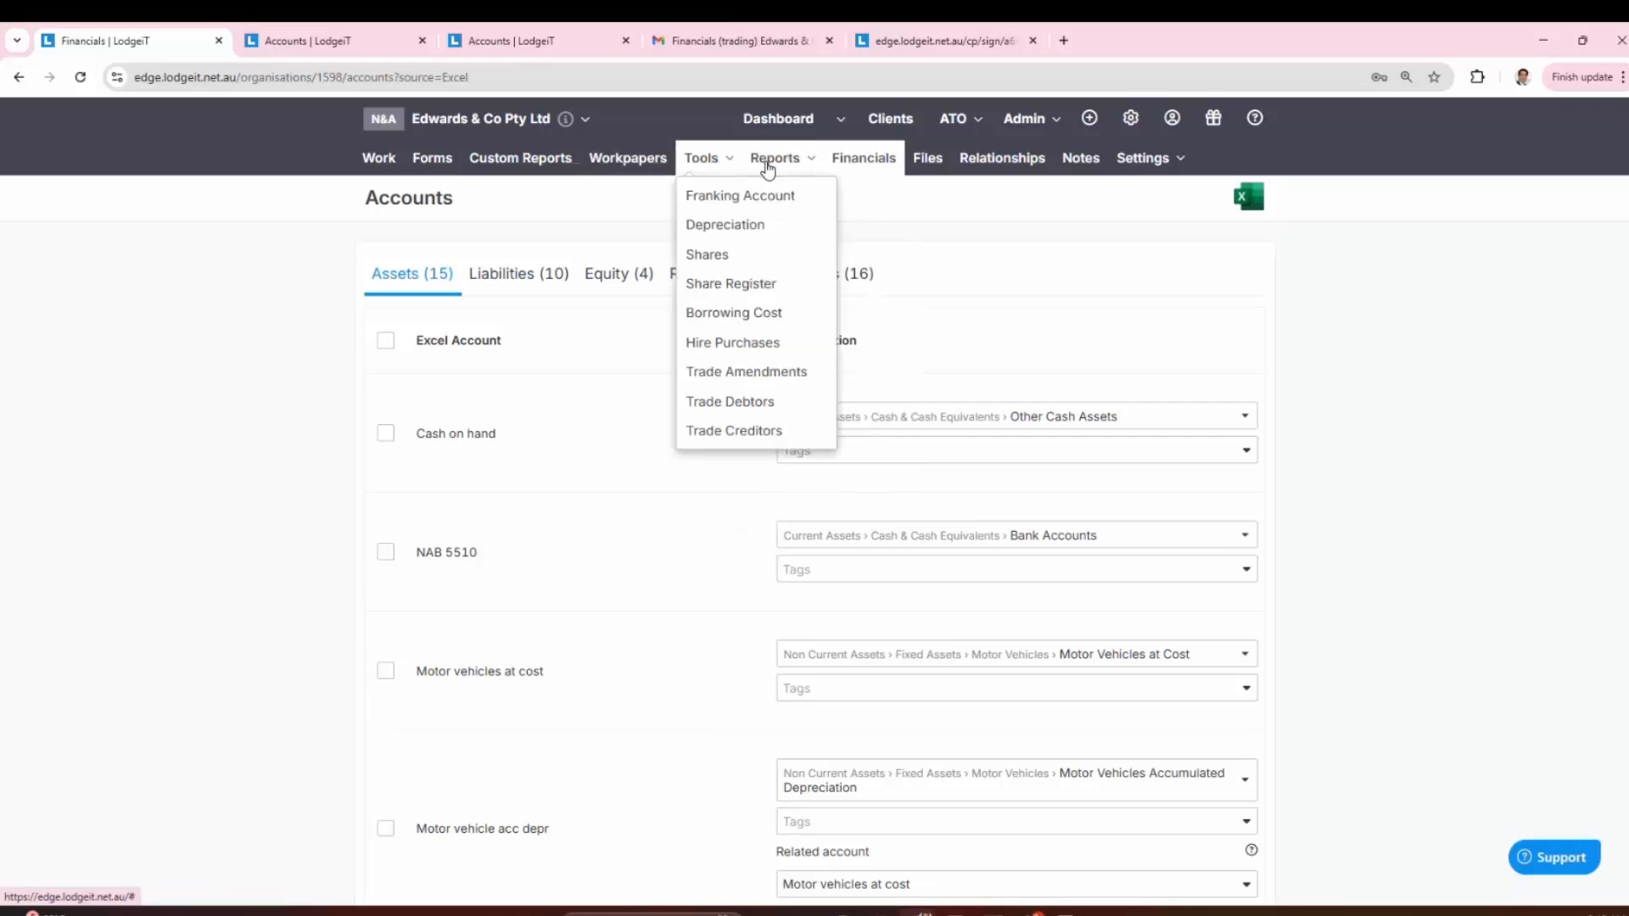
pyautogui.moveTo(778, 170)
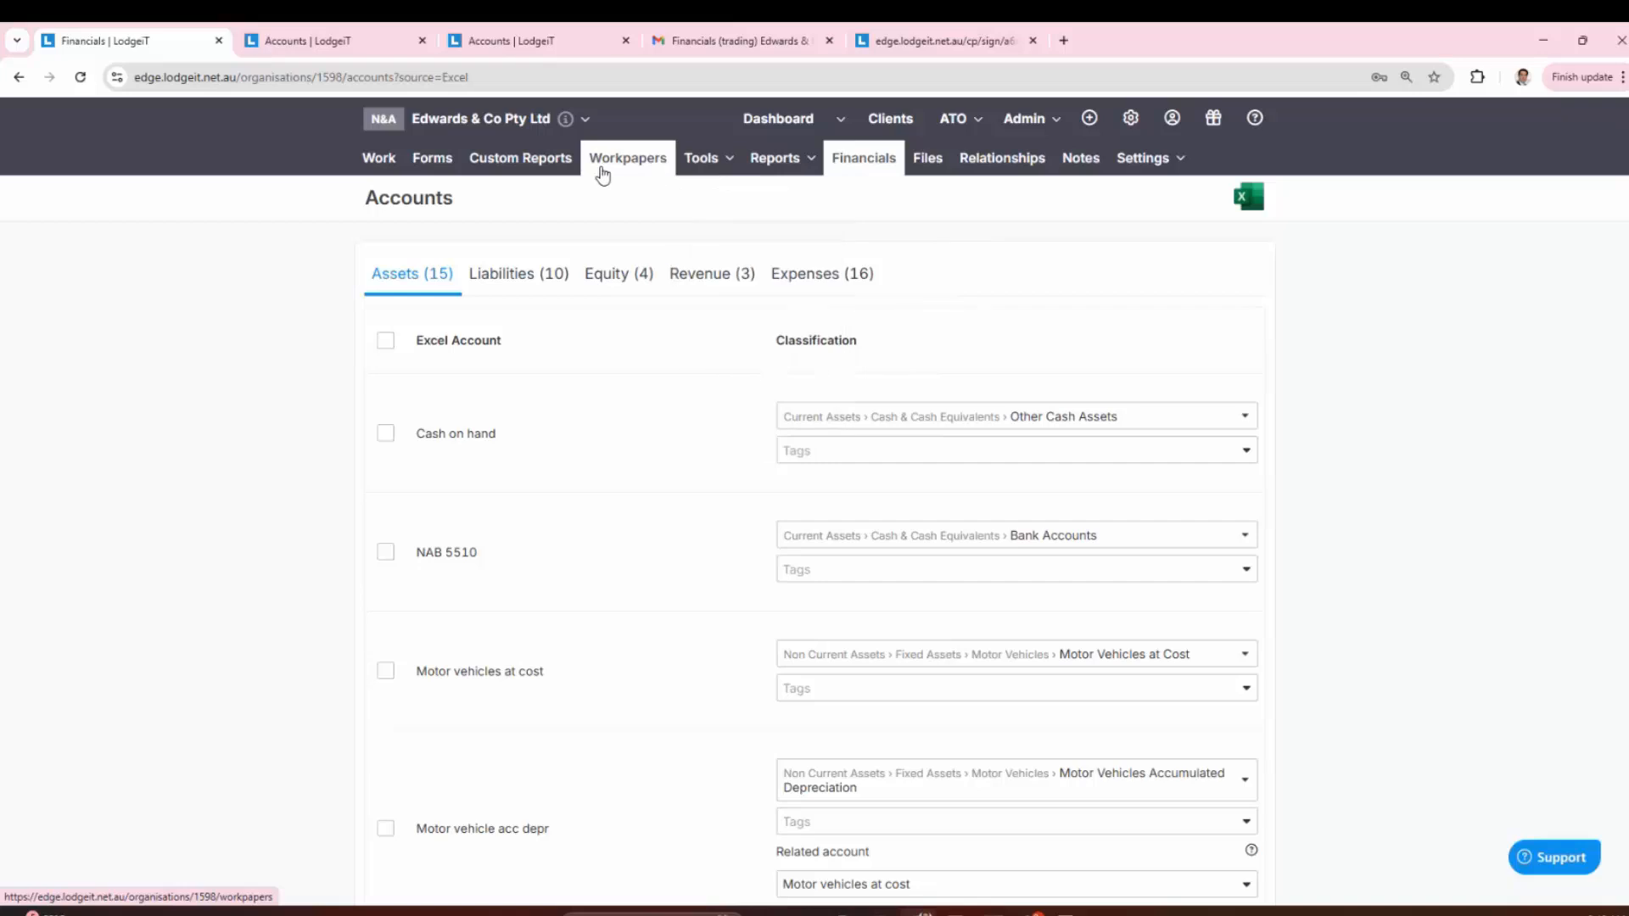
# Step: Start a new custom report, open the report templates and browse the Legal Documents templates
pyautogui.click(520, 163)
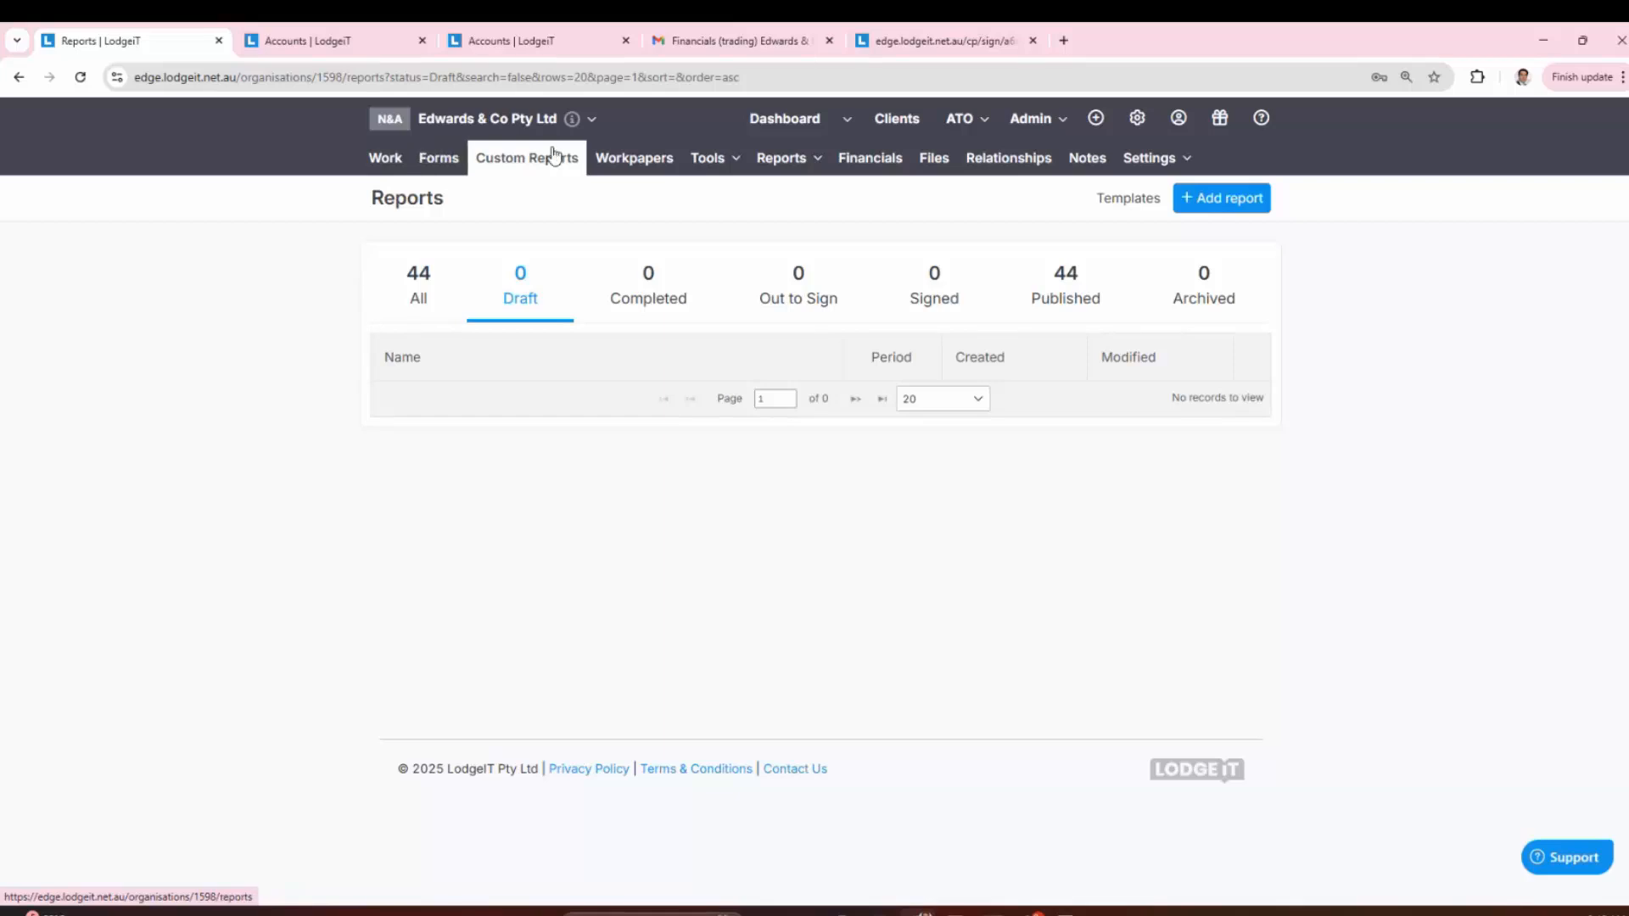
pyautogui.click(1220, 201)
pyautogui.click(1216, 204)
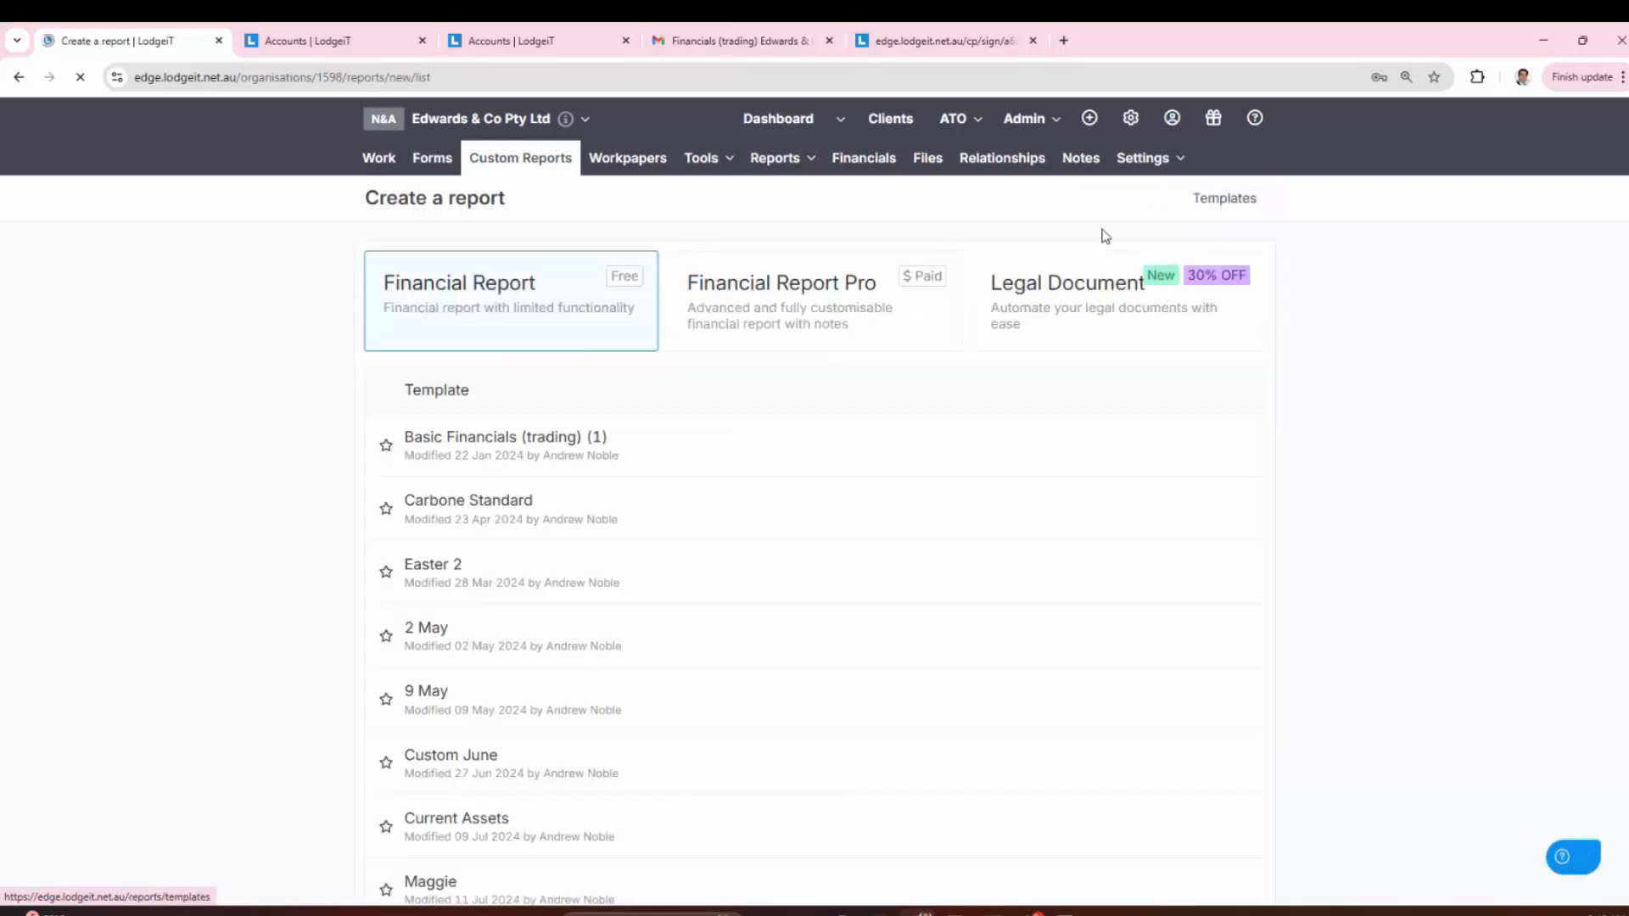
pyautogui.click(1042, 291)
pyautogui.scroll(-5, 660, 590)
pyautogui.scroll(-9, 663, 591)
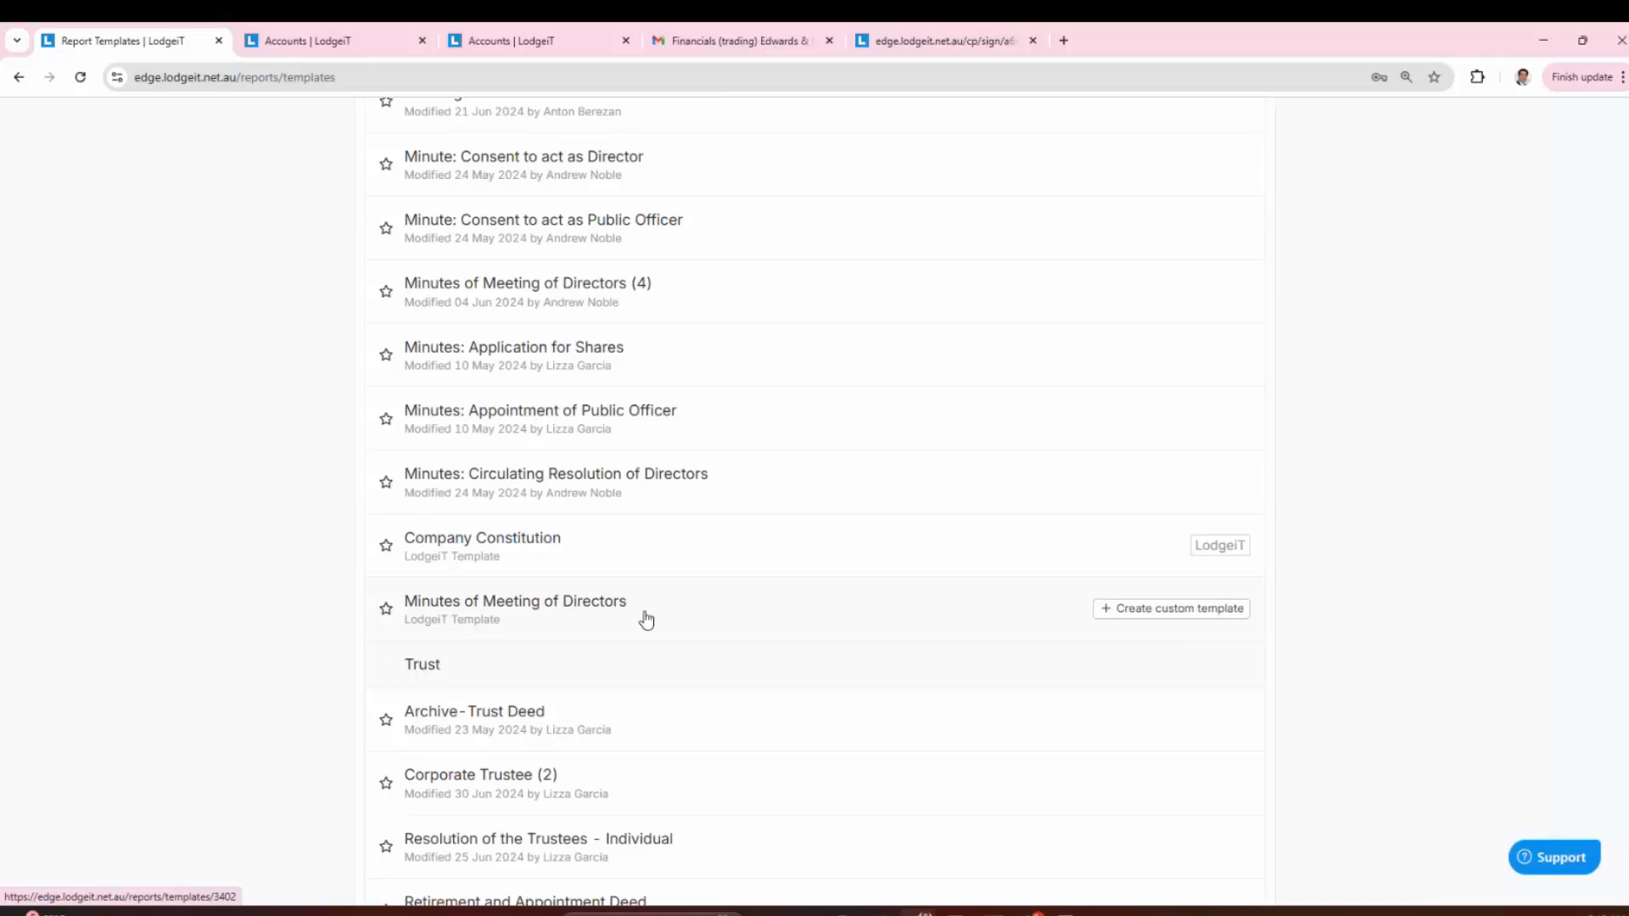
pyautogui.scroll(-6, 647, 620)
pyautogui.scroll(9, 761, 612)
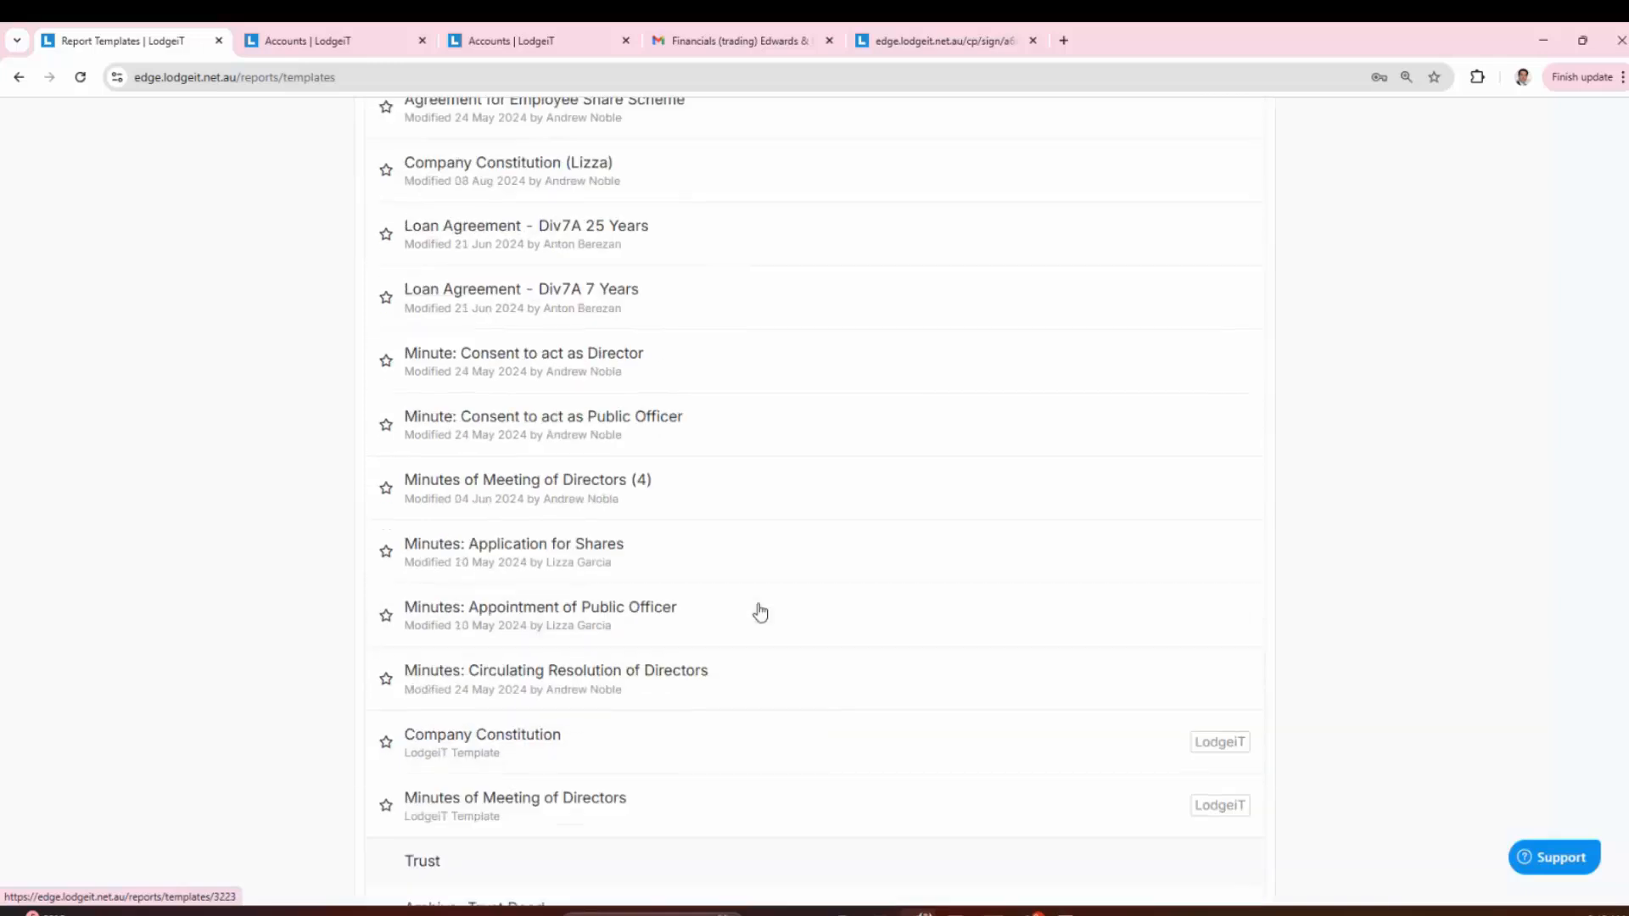
pyautogui.scroll(10, 761, 613)
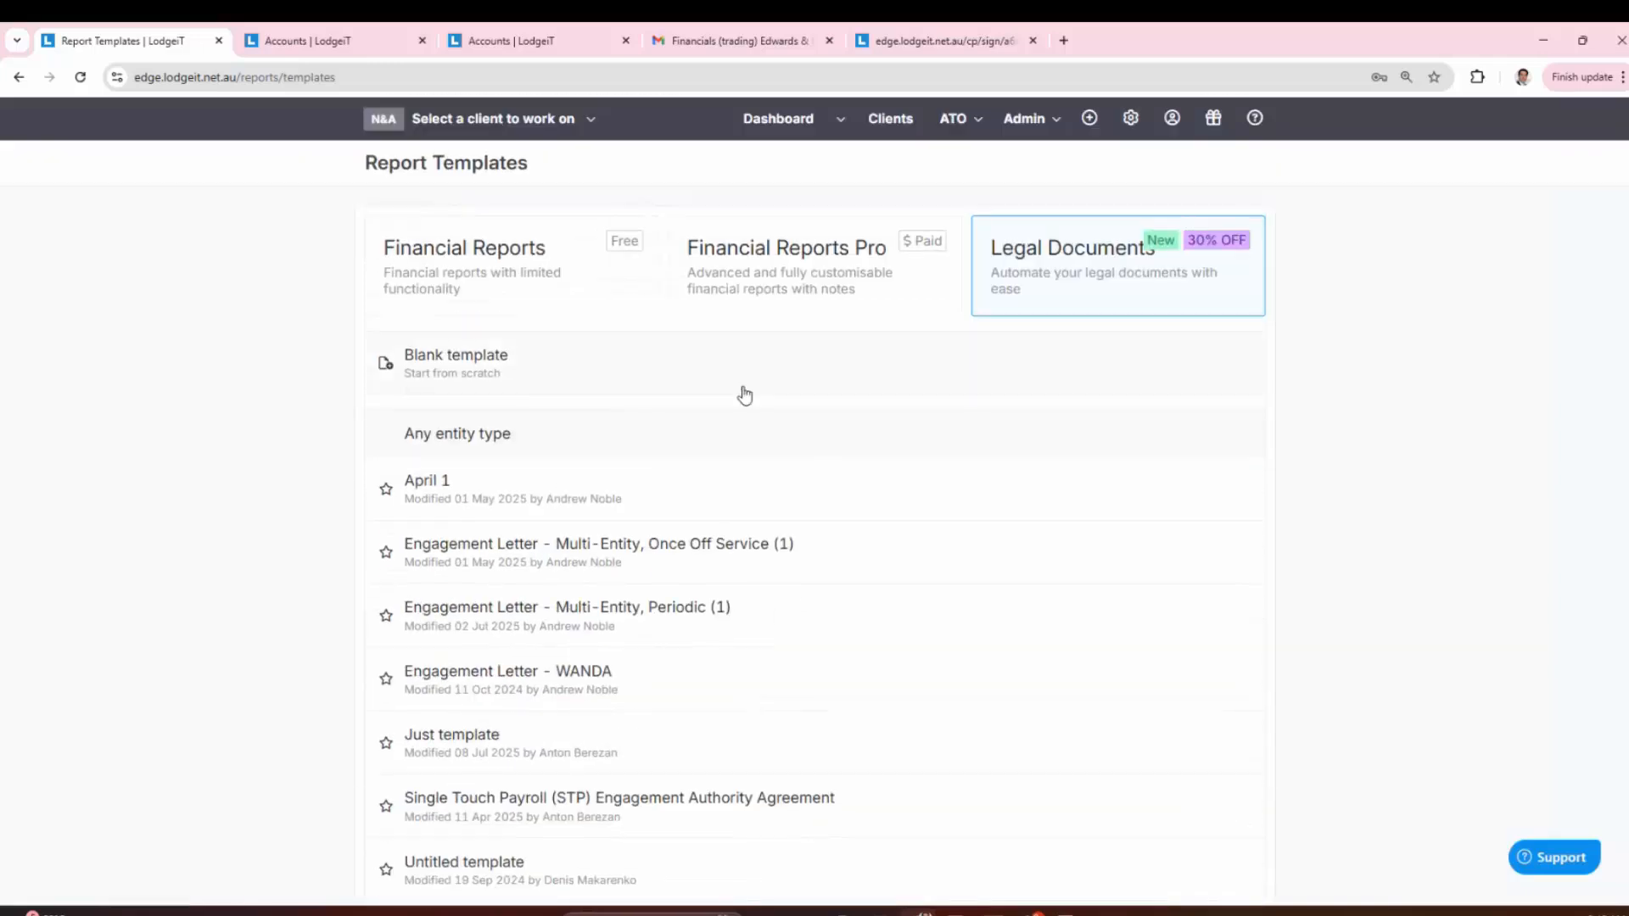
# Step: Return from the report templates to the client and view its draft forms and in-progress work
pyautogui.click(19, 78)
pyautogui.click(433, 163)
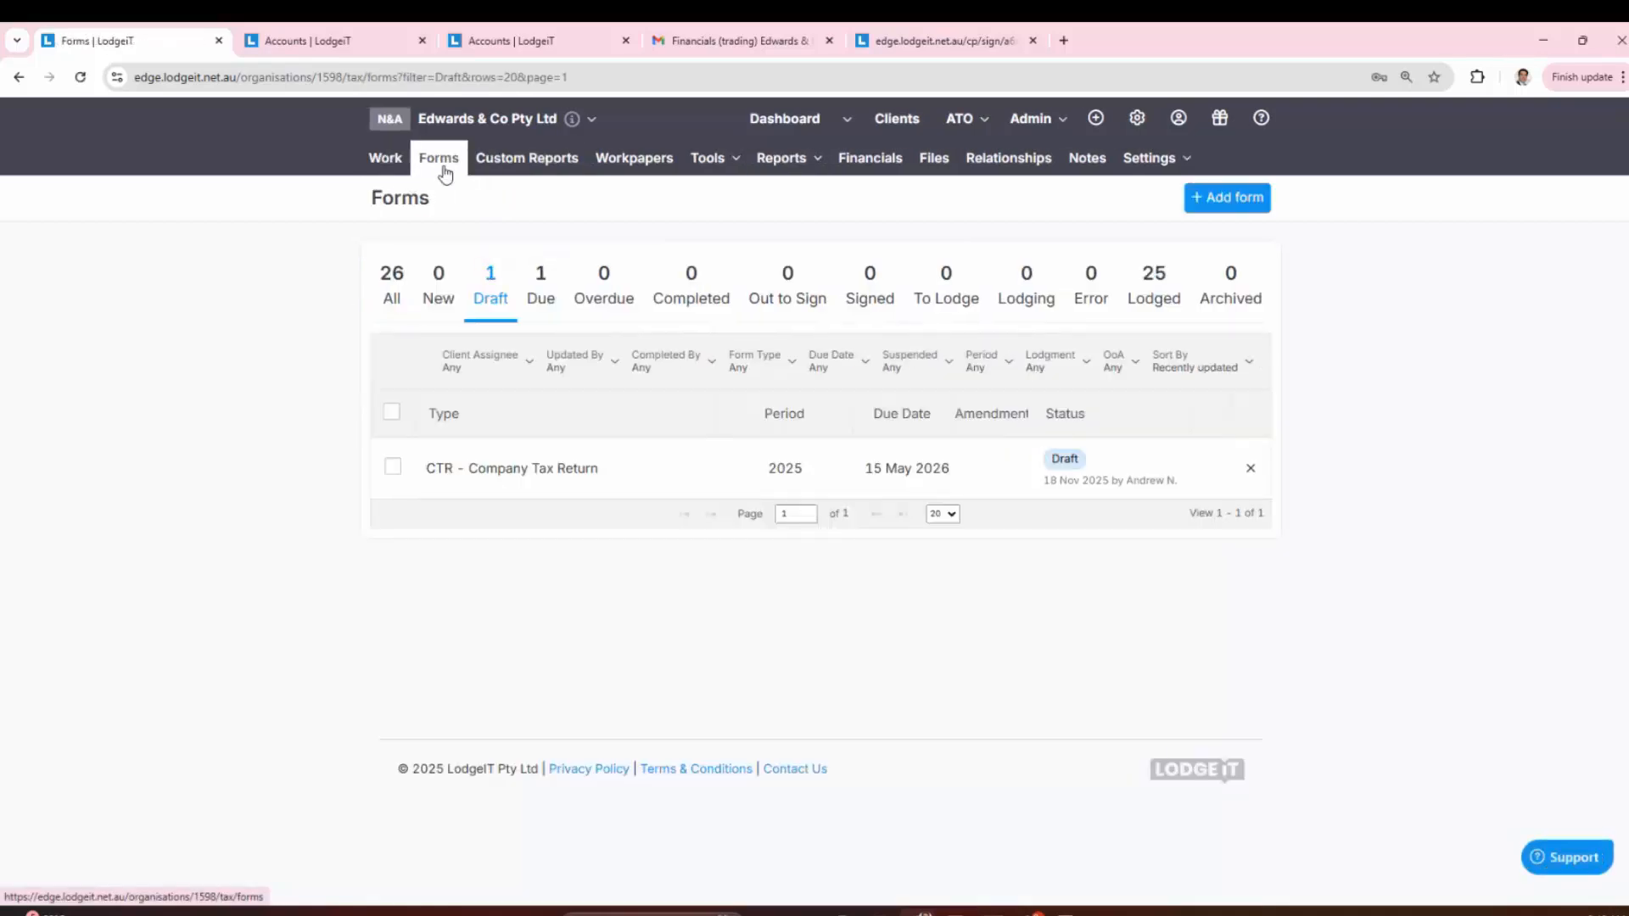
pyautogui.click(390, 168)
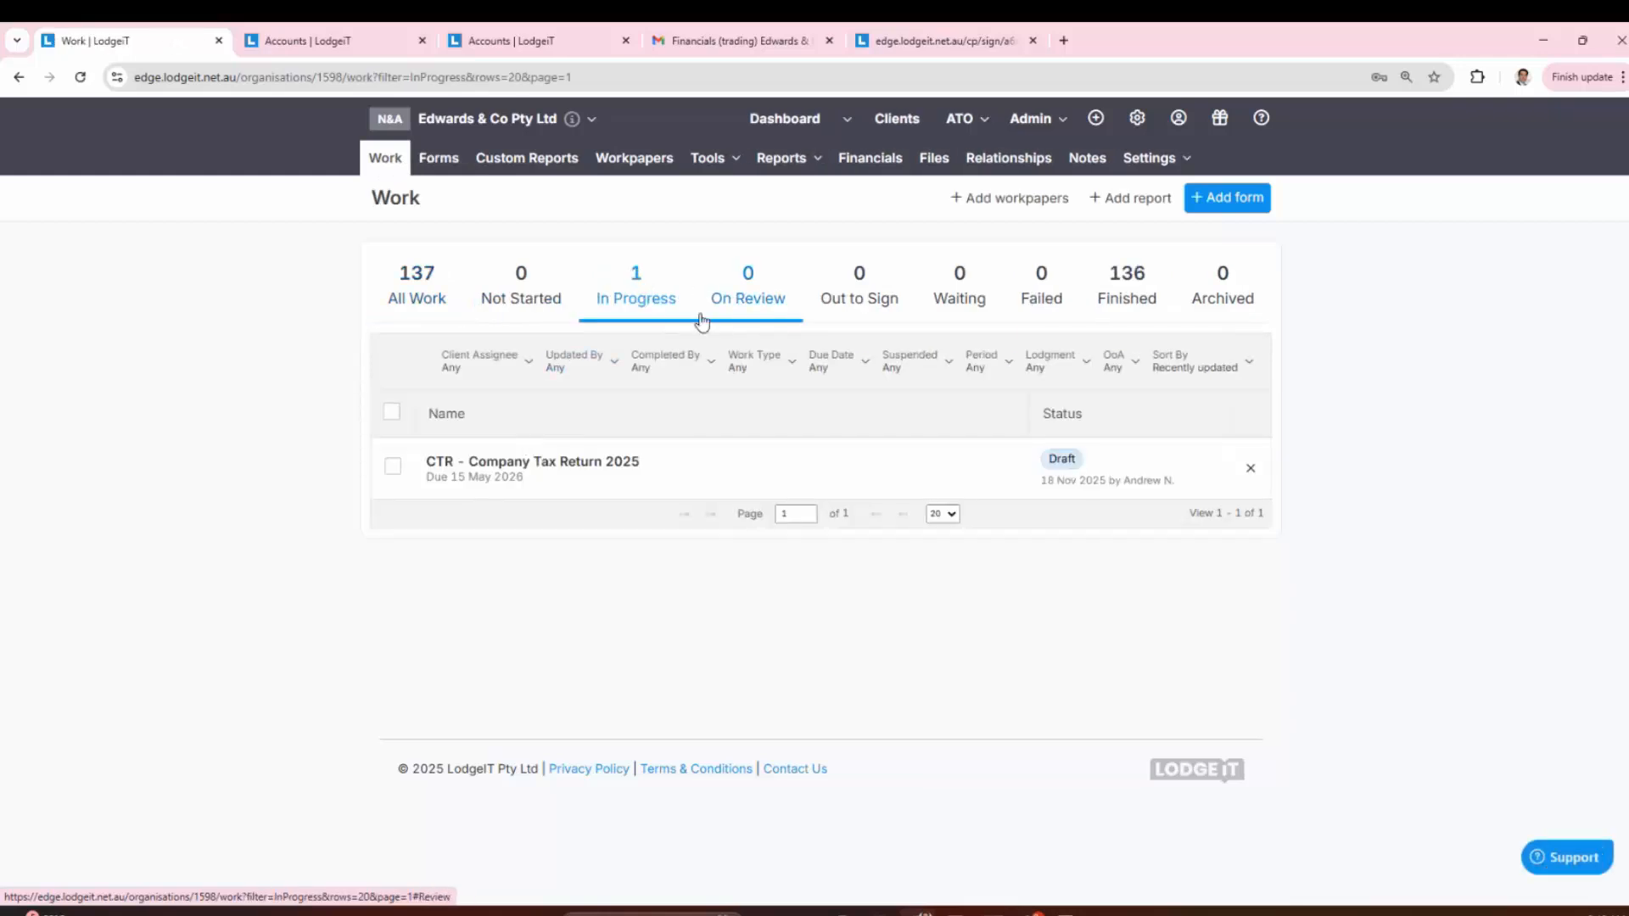
# Step: Open the Noble & Associates practice settings and review the default signatory and client defaults
pyautogui.click(1136, 120)
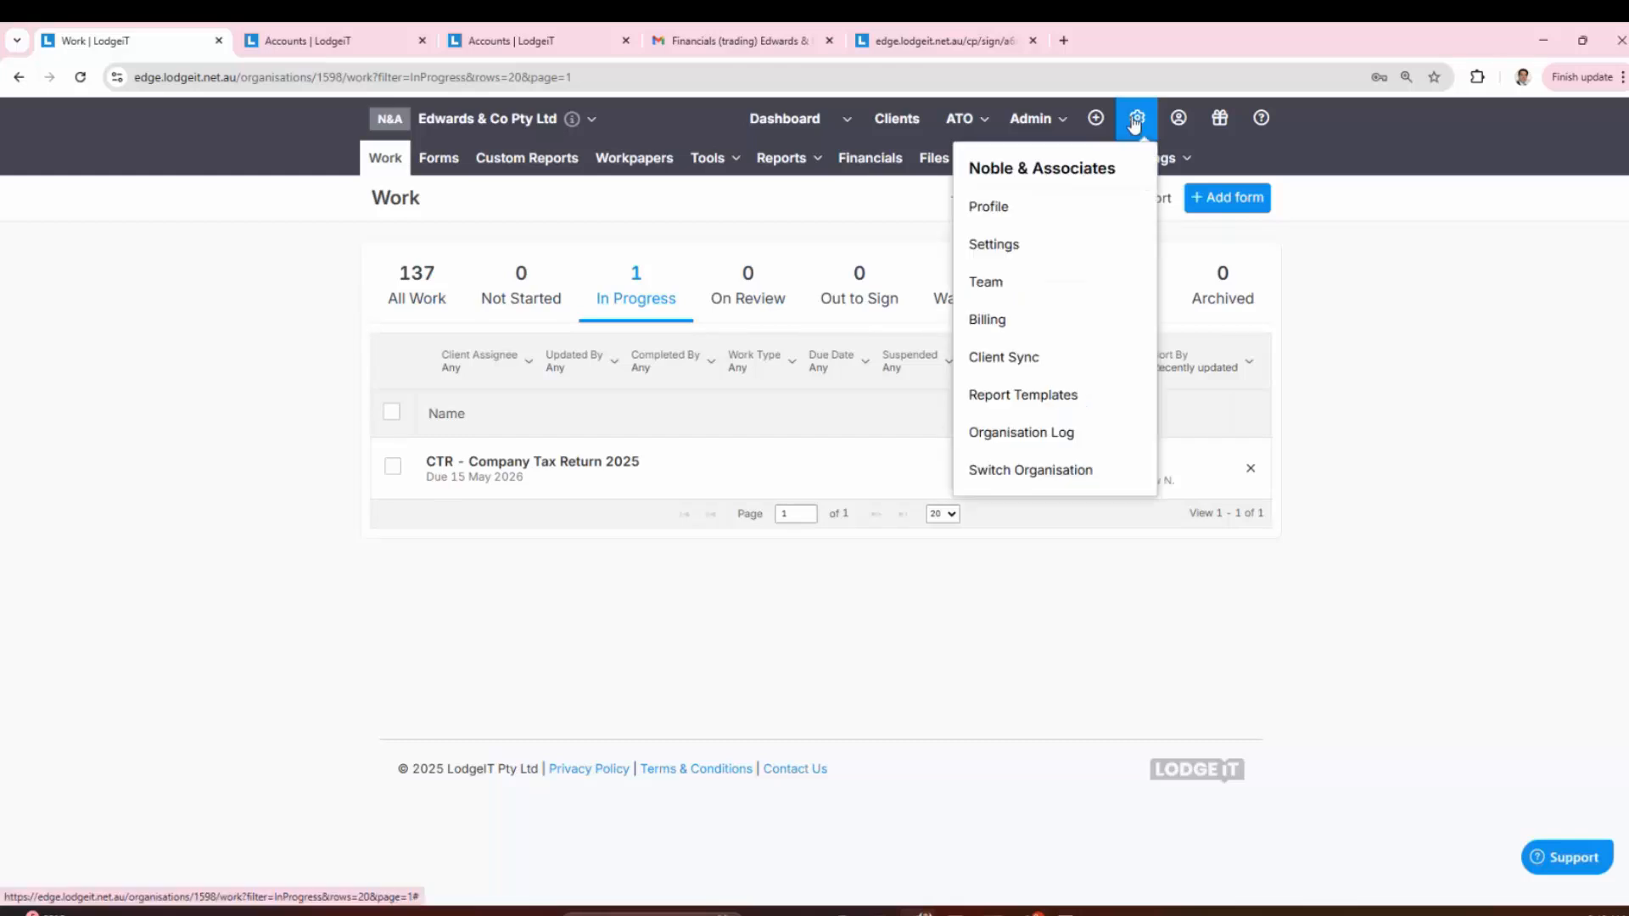
pyautogui.click(1032, 255)
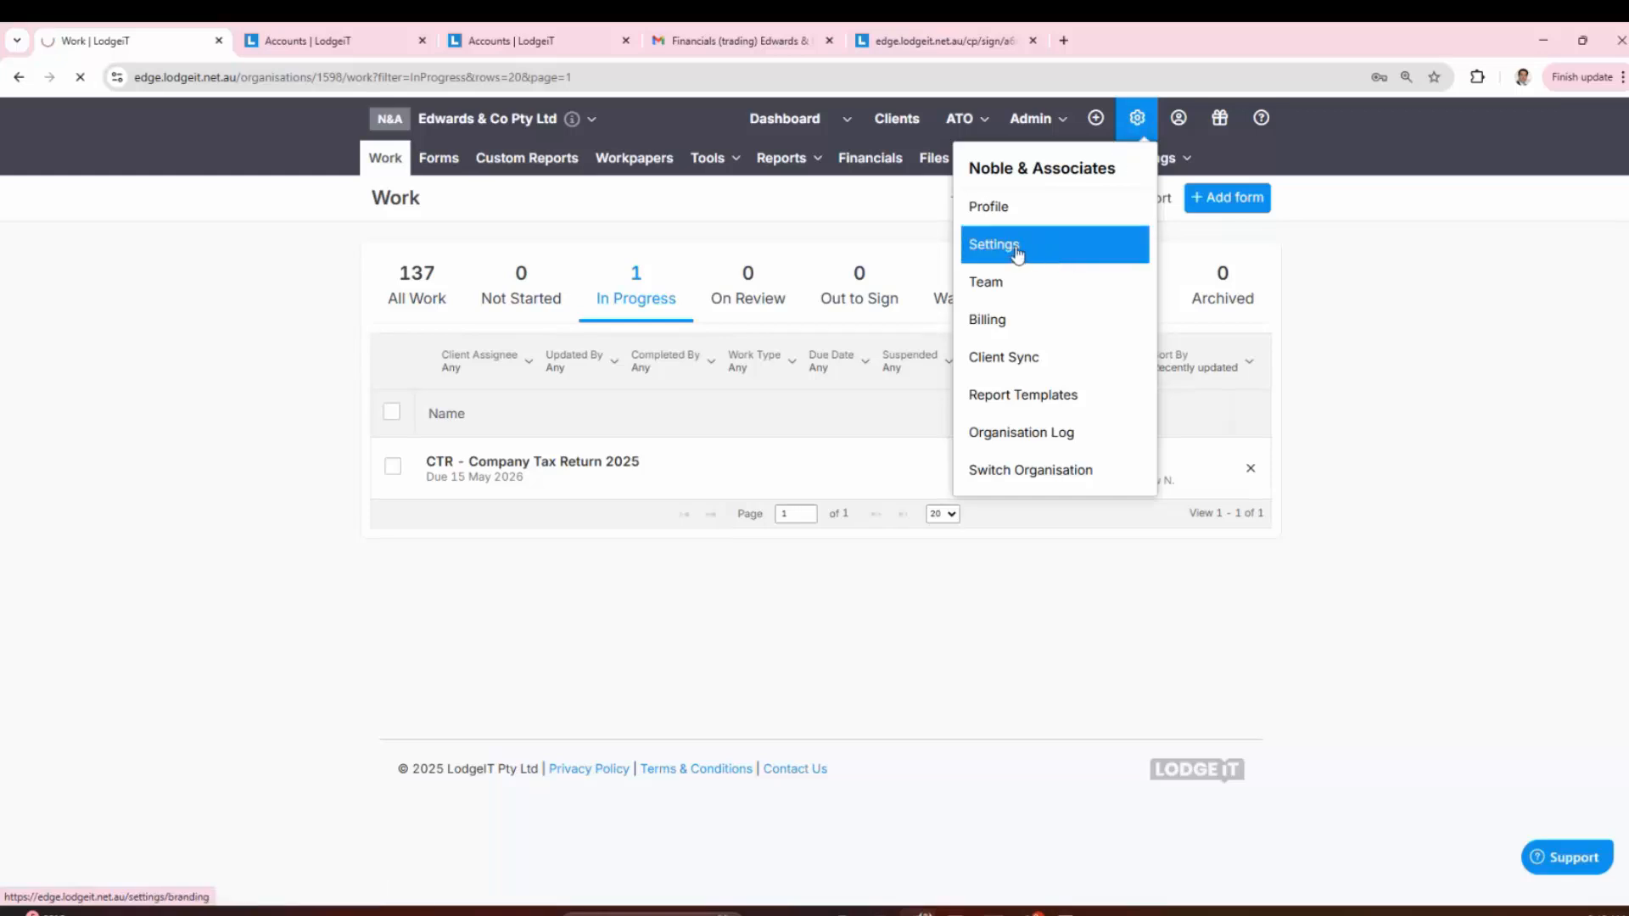
pyautogui.click(426, 236)
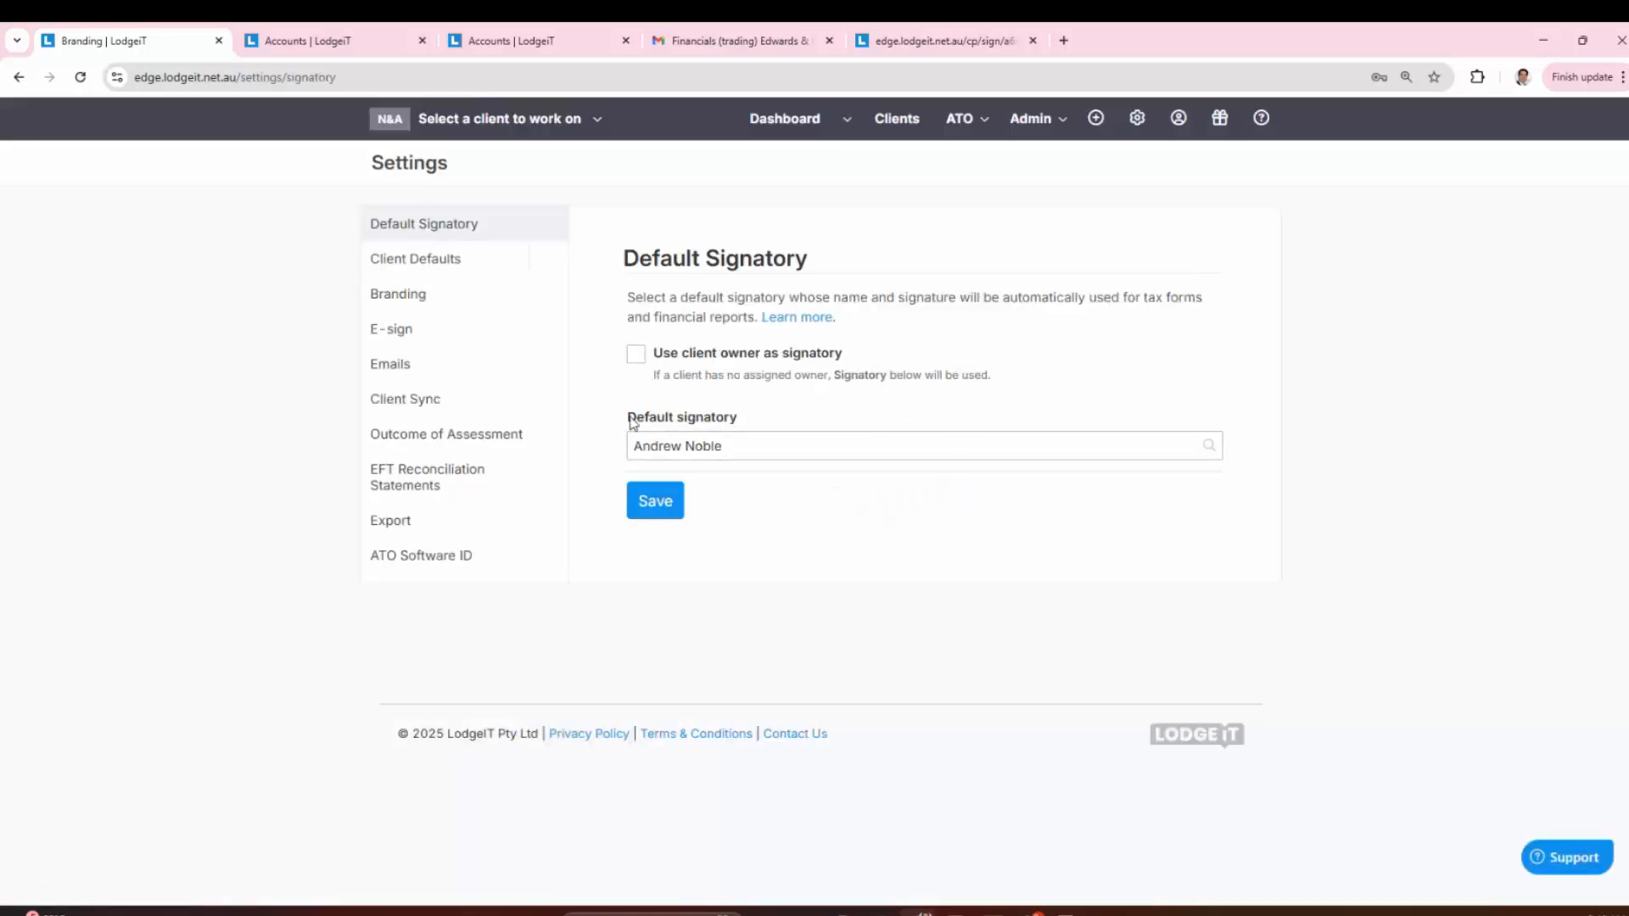
pyautogui.click(416, 265)
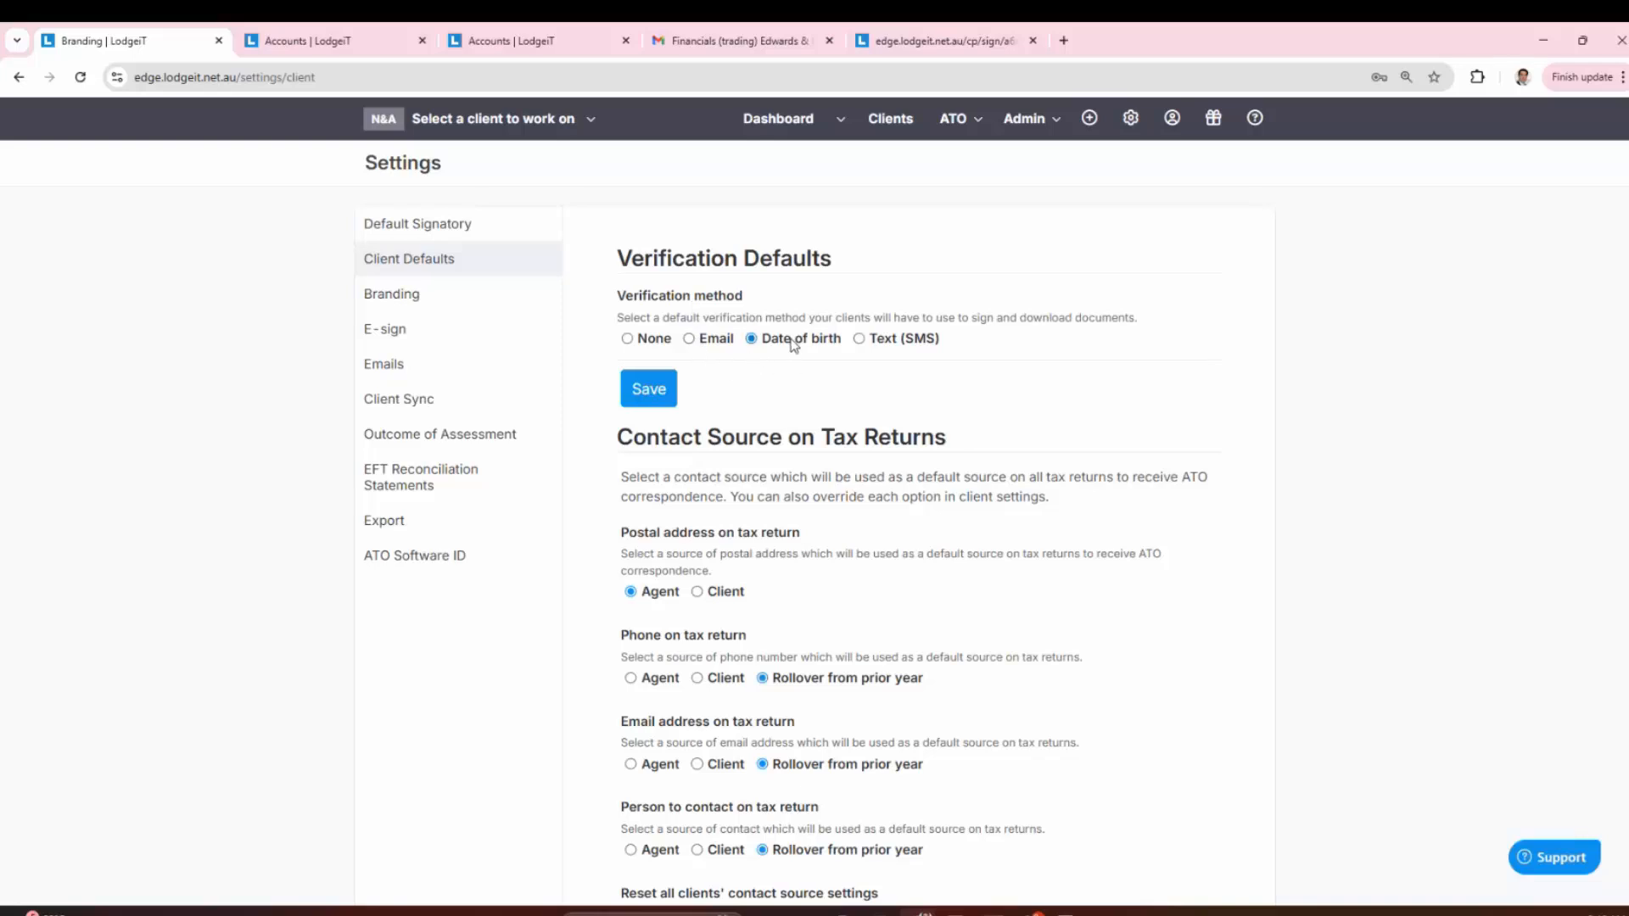
# Step: Open the practice's branding and e-sign settings and review the logo, brand colour, notification and client reminder options
pyautogui.click(447, 292)
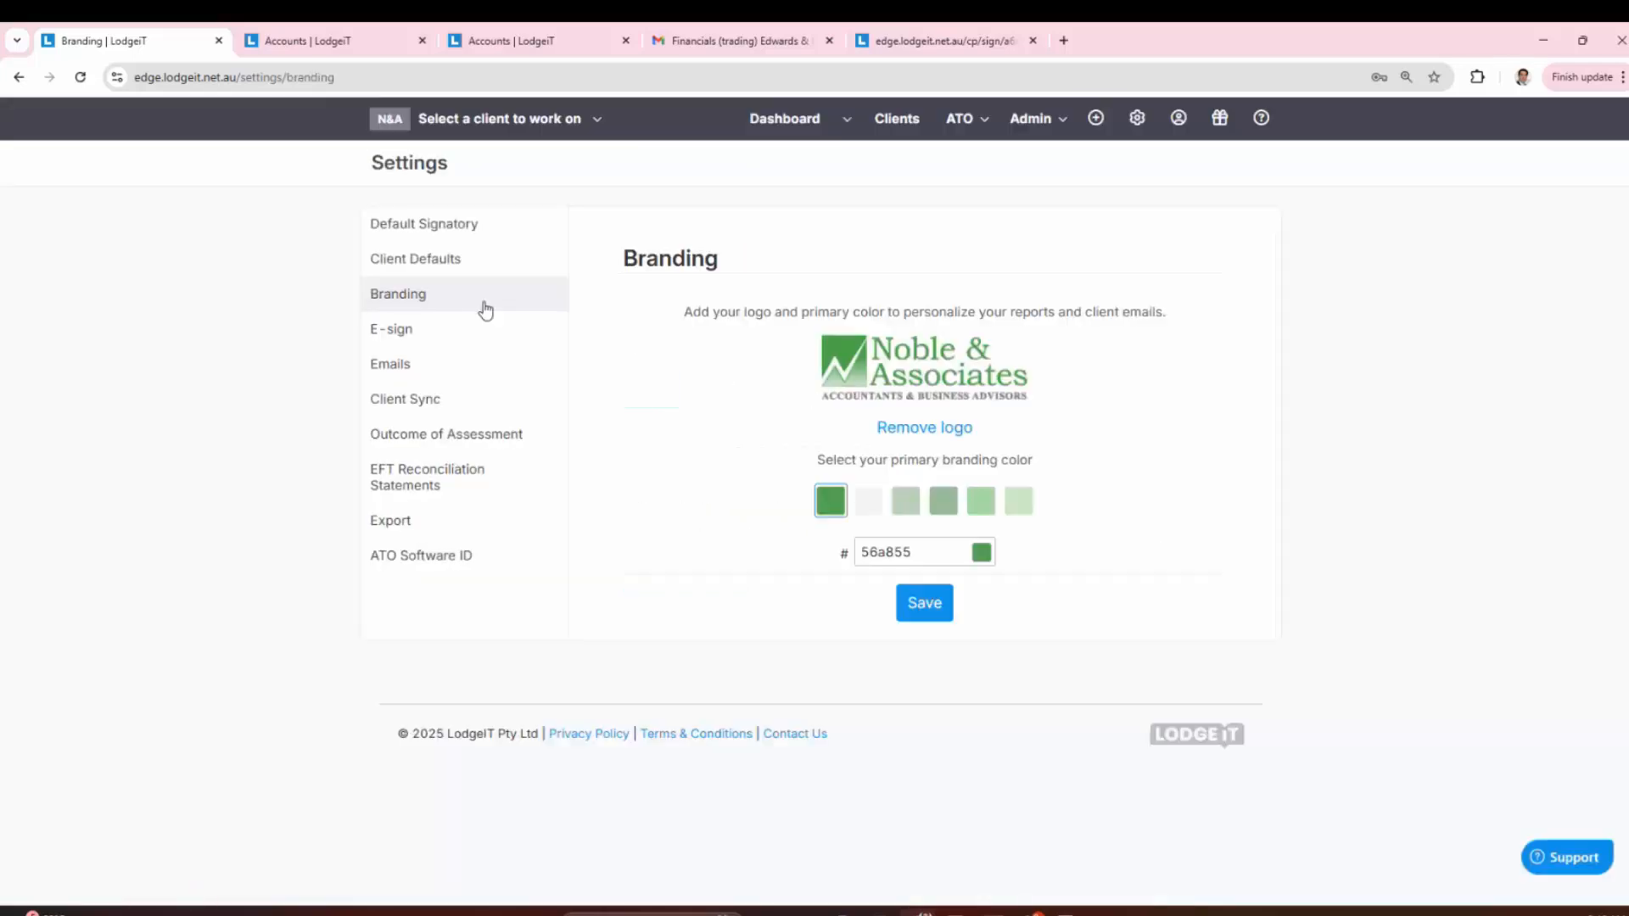
pyautogui.click(422, 335)
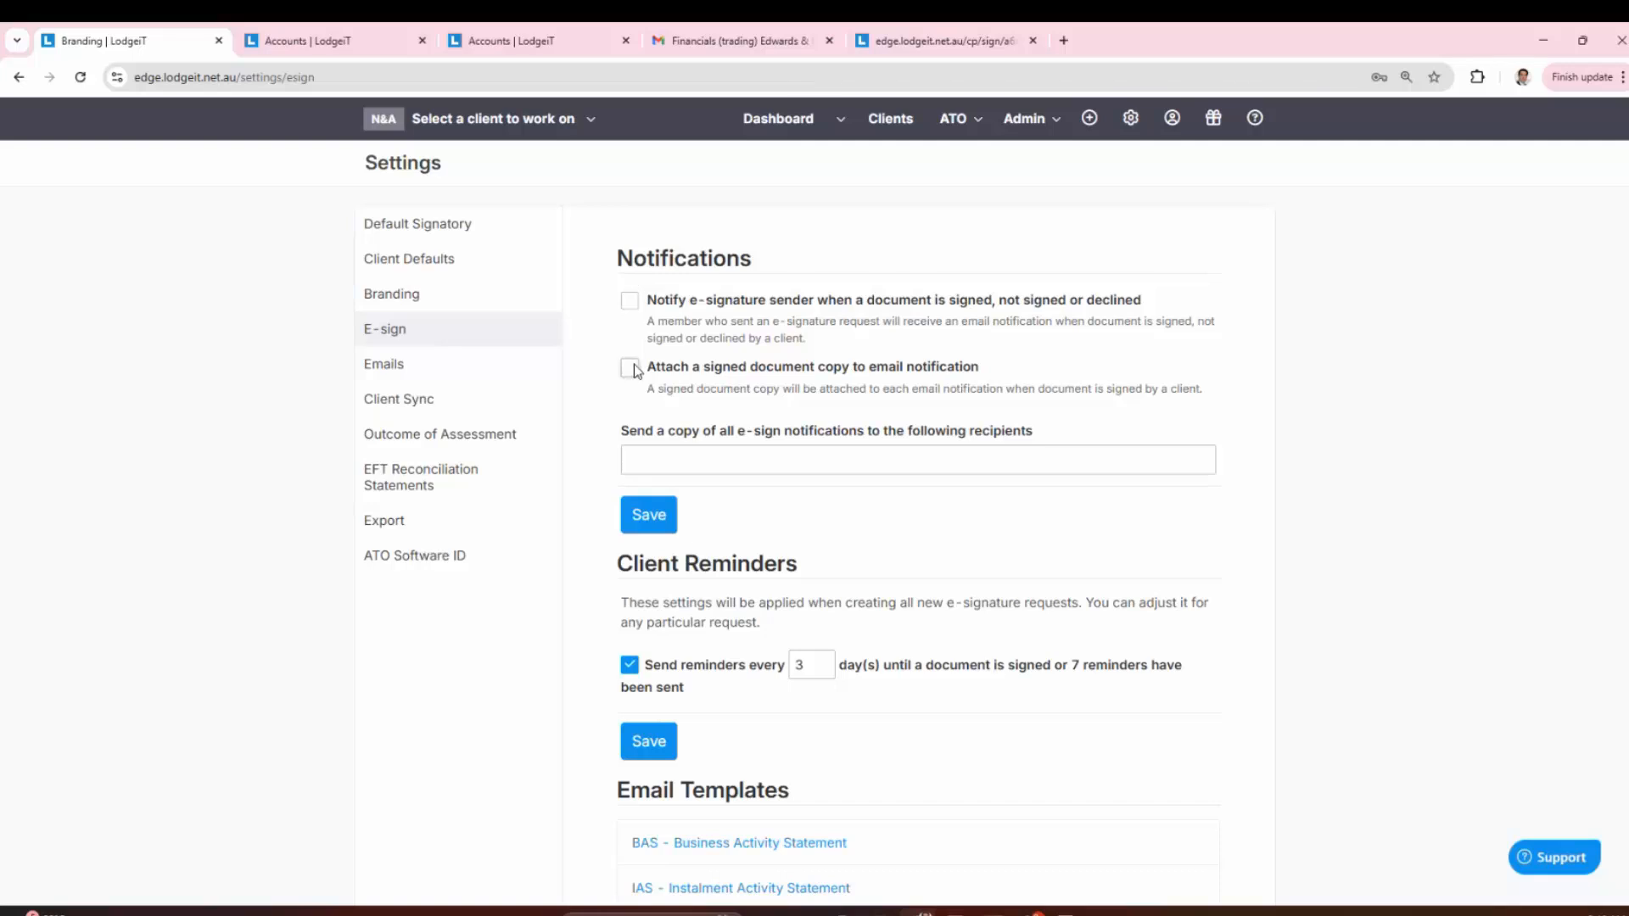
pyautogui.scroll(-1, 552, 437)
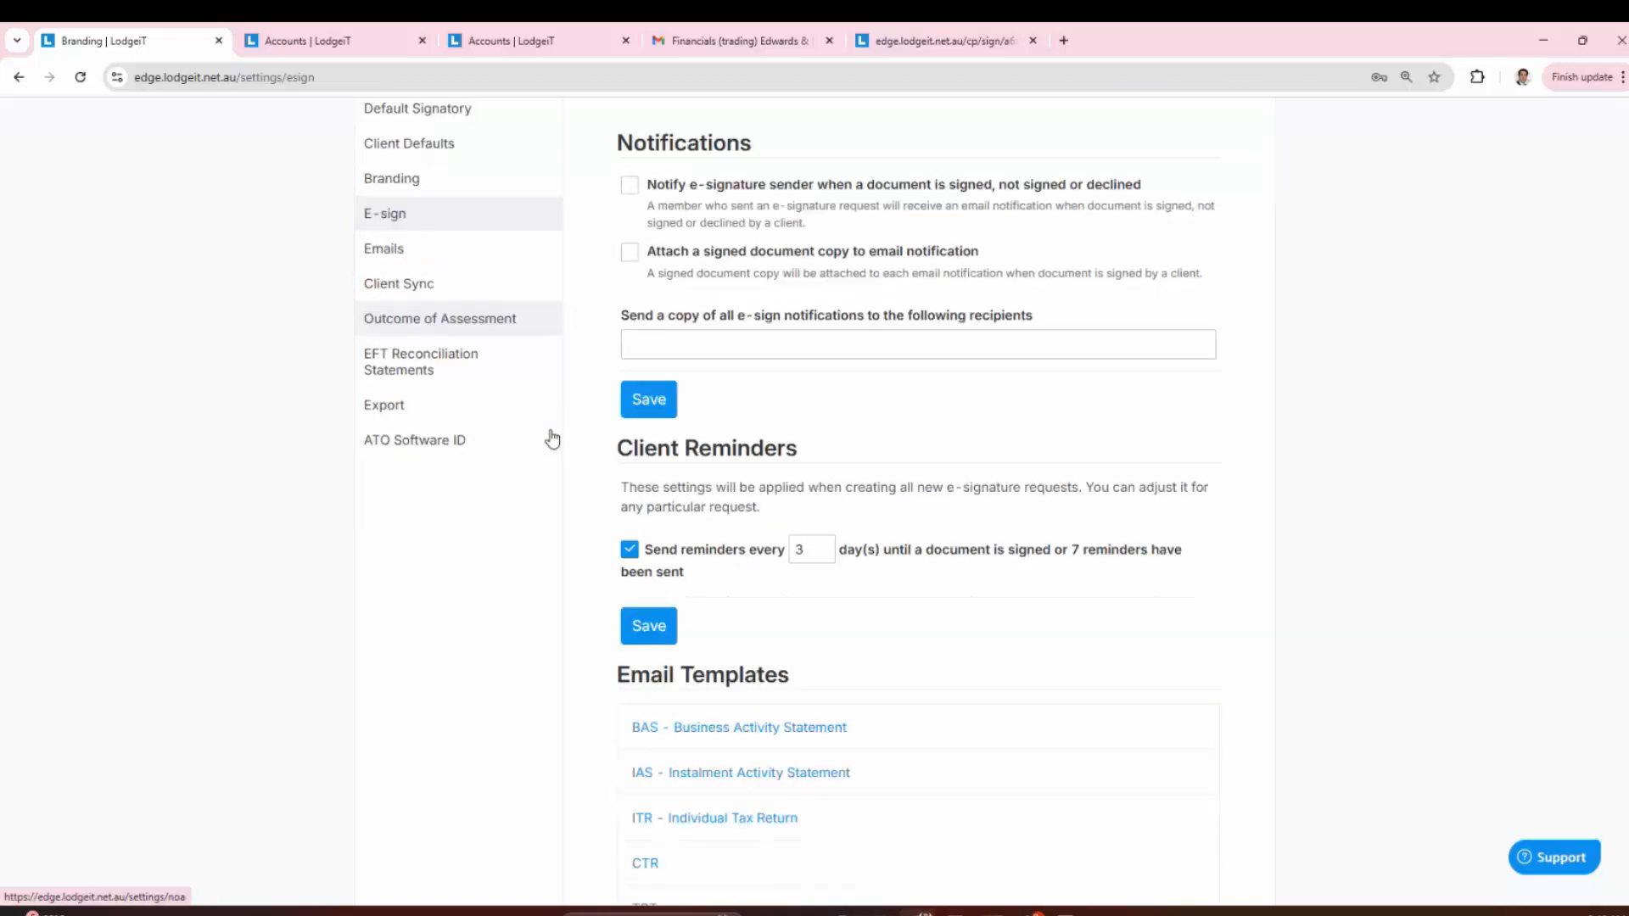
# Step: Browse the e-sign email templates, review the placeholders in the PTR template and return to the e-sign settings
pyautogui.scroll(-1, 552, 437)
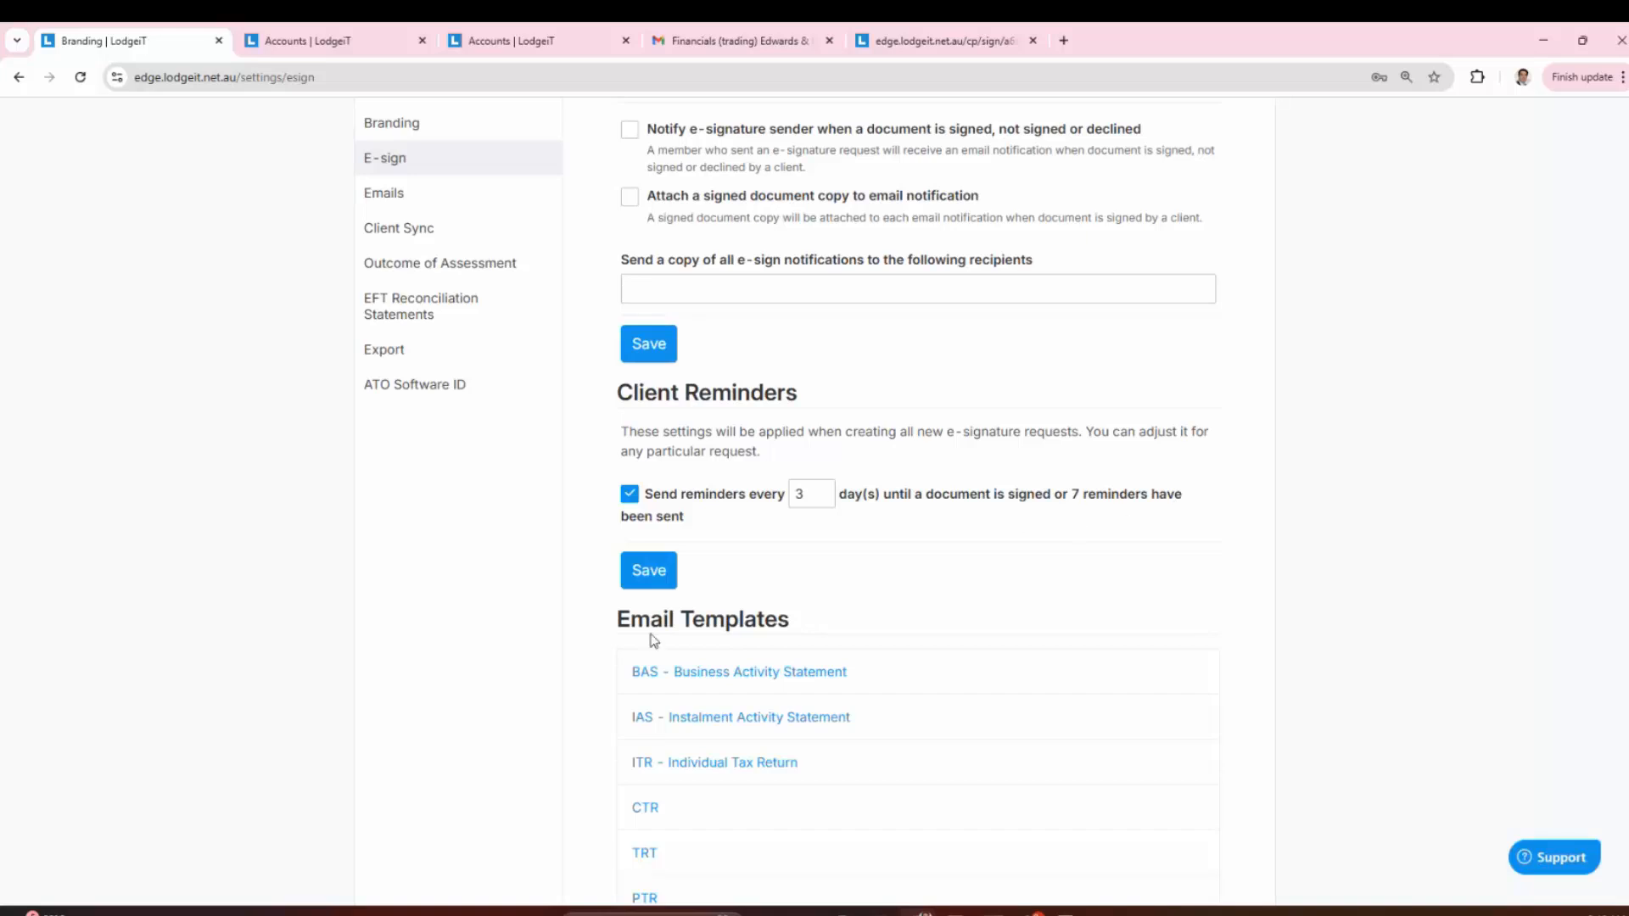
pyautogui.scroll(-3, 734, 577)
pyautogui.scroll(-4, 726, 521)
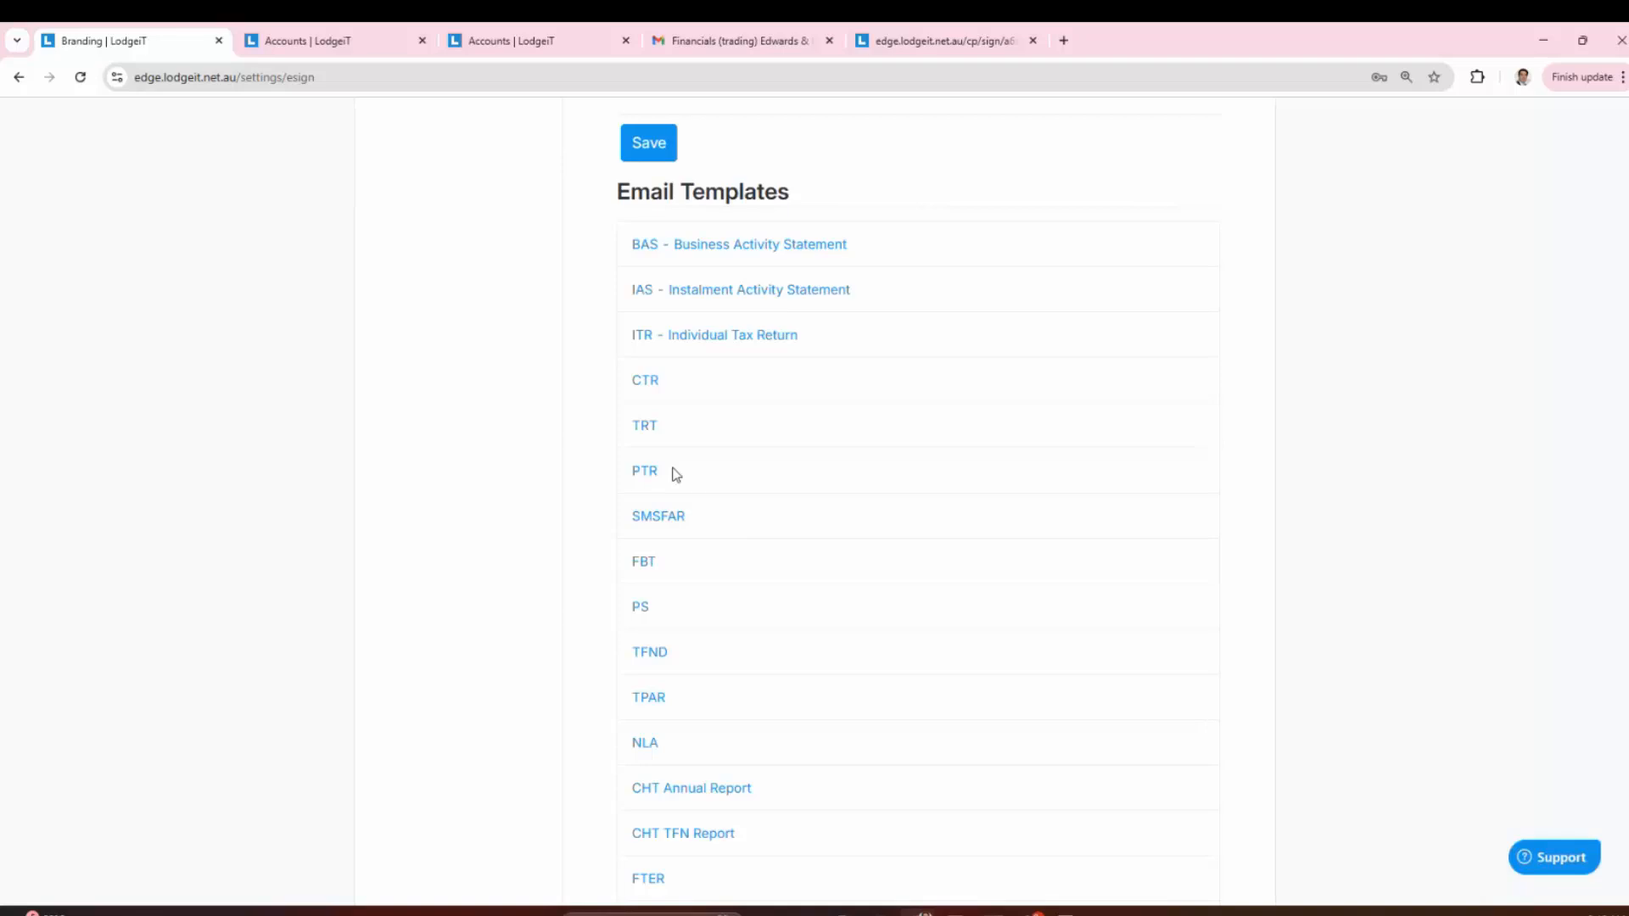
pyautogui.click(650, 471)
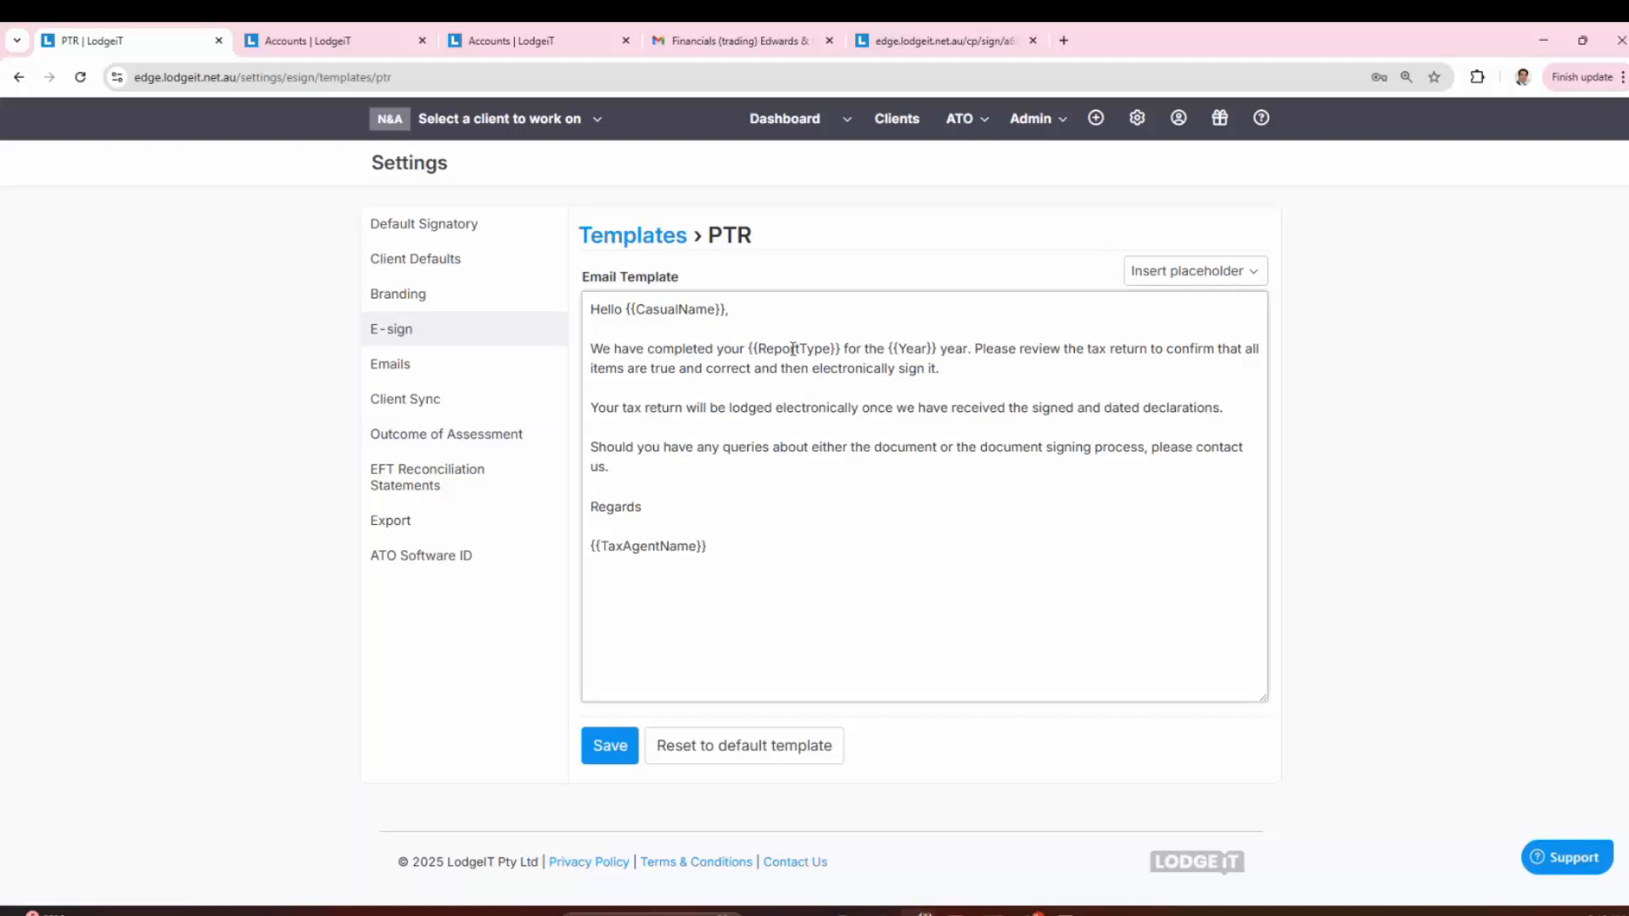
pyautogui.moveTo(744, 343); pyautogui.dragTo(940, 349)
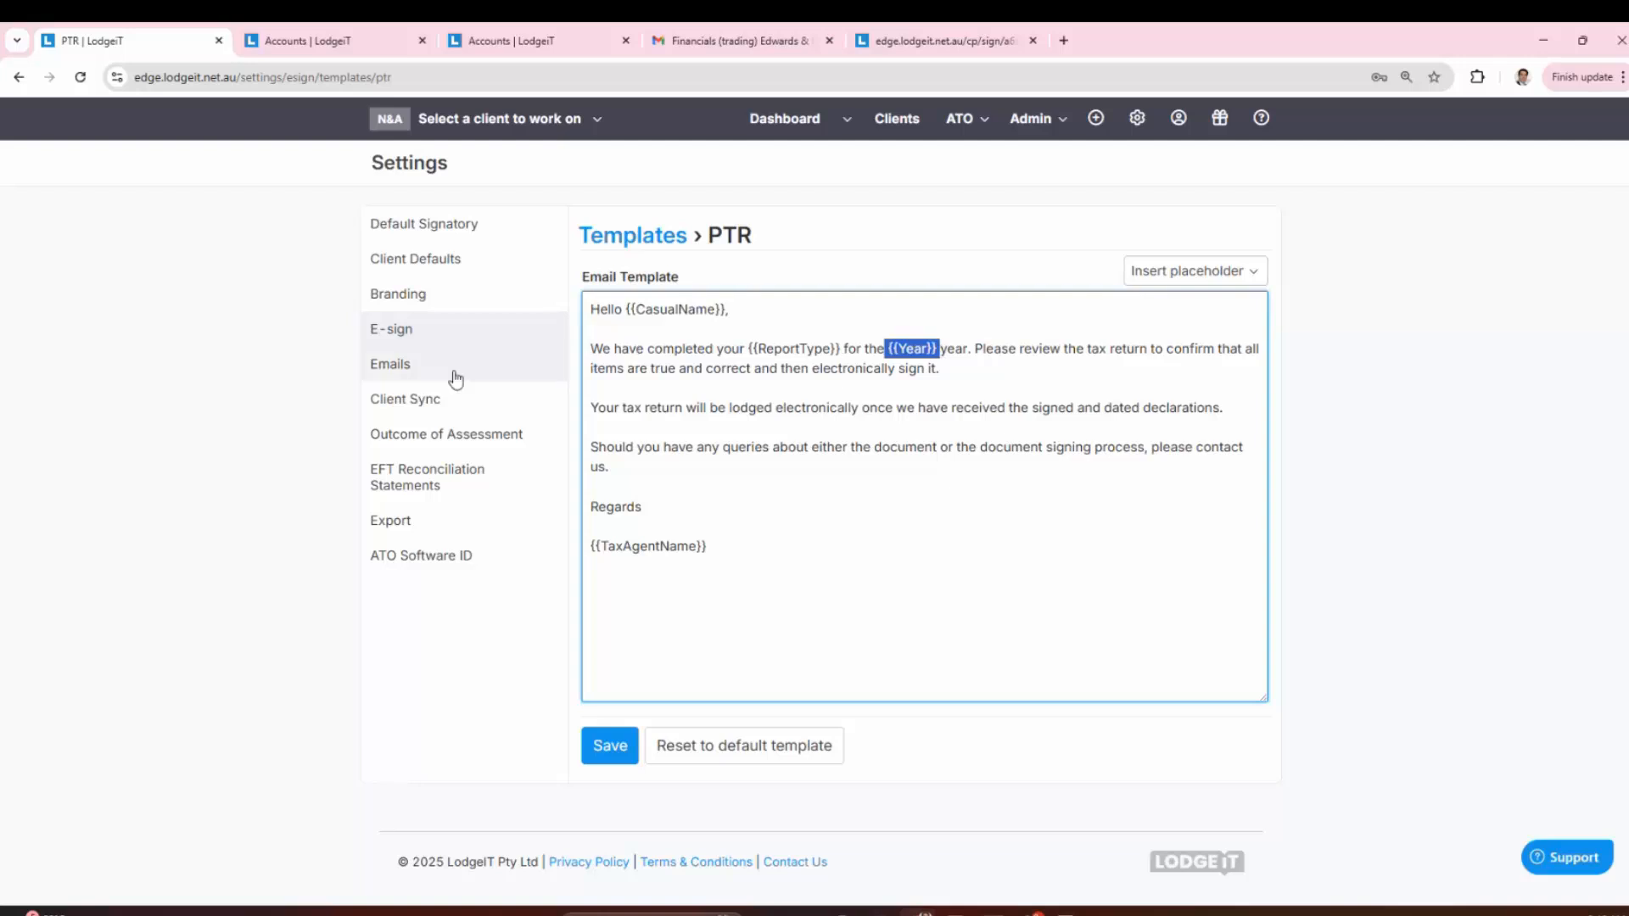
pyautogui.click(440, 331)
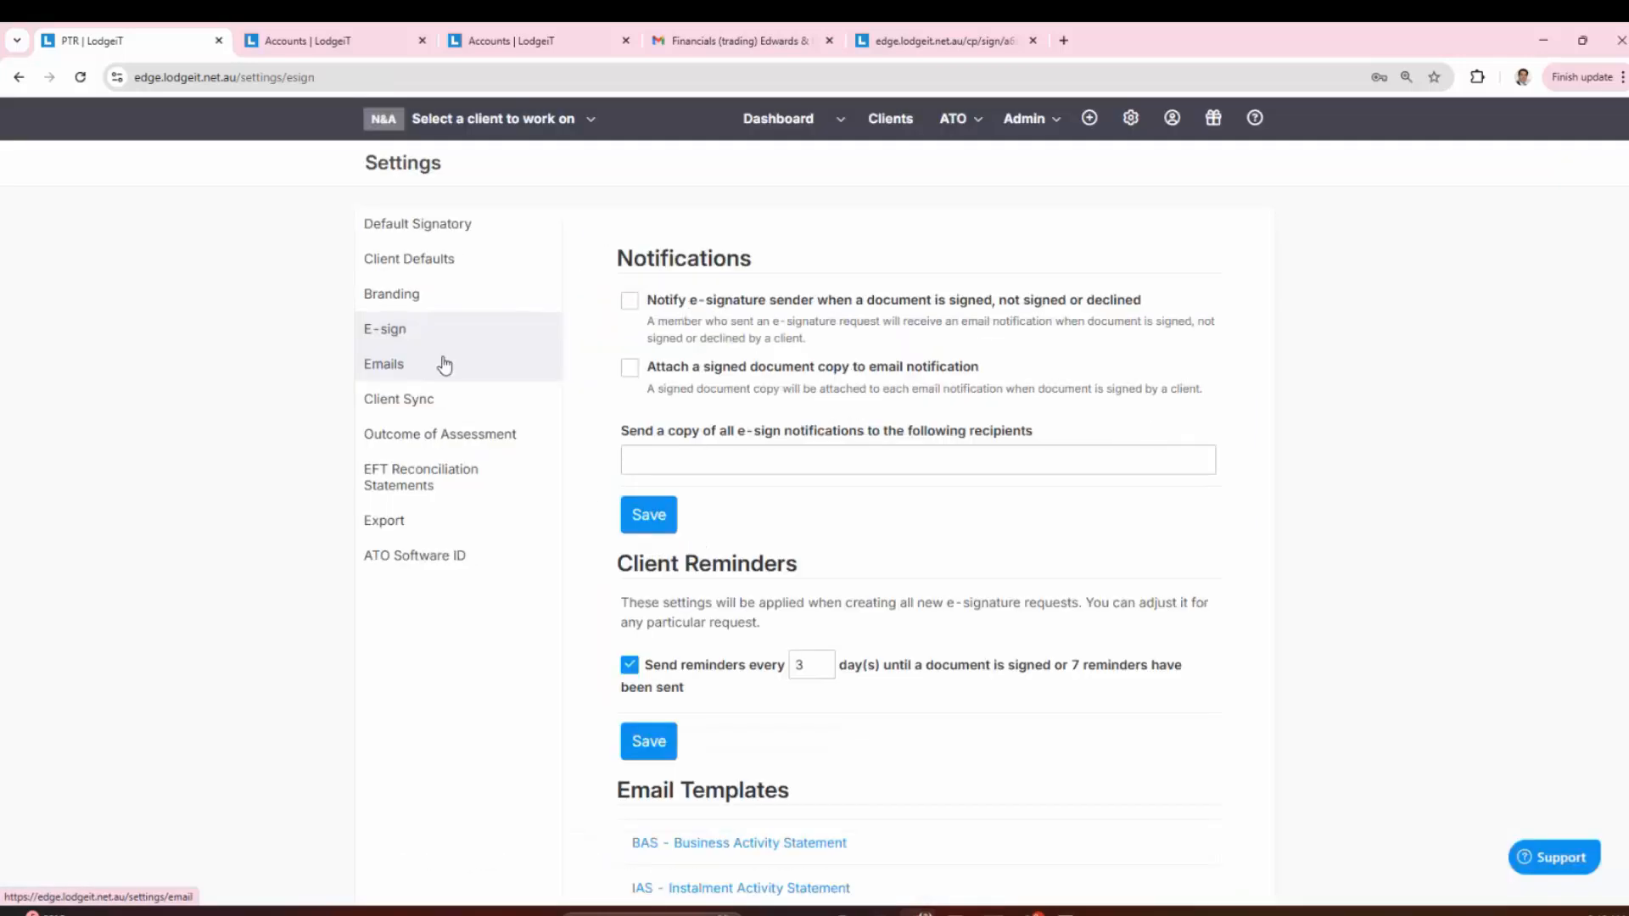
# Step: Open the practice's email settings and review the outgoing mail server, the connected sender address and the CC settings
pyautogui.click(405, 367)
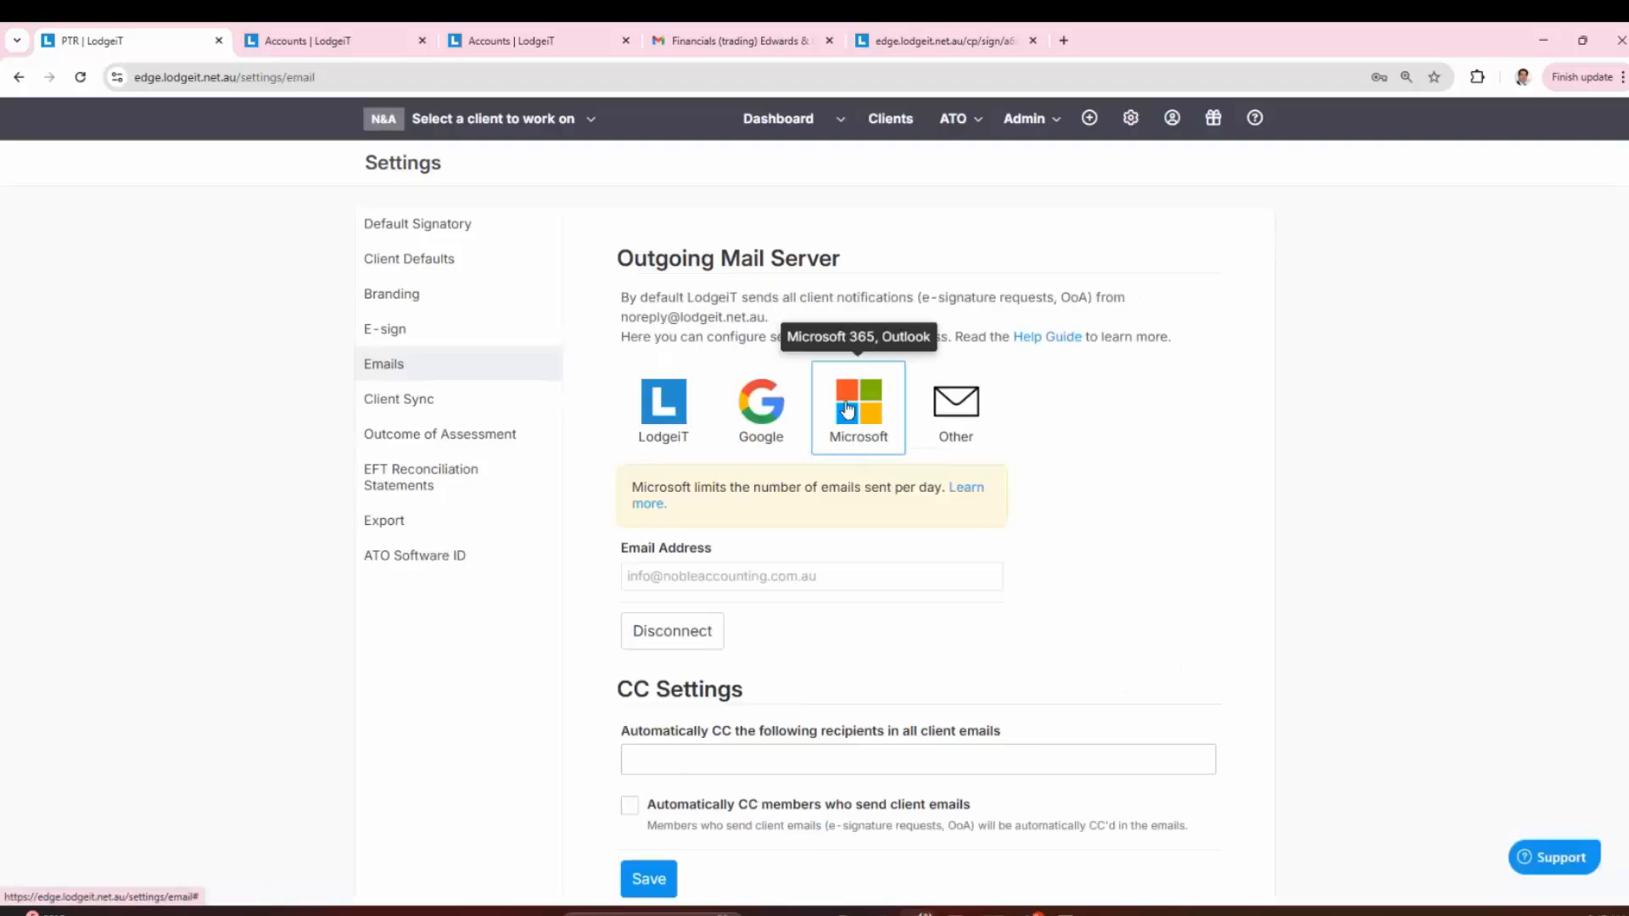
pyautogui.moveTo(830, 579); pyautogui.dragTo(614, 589)
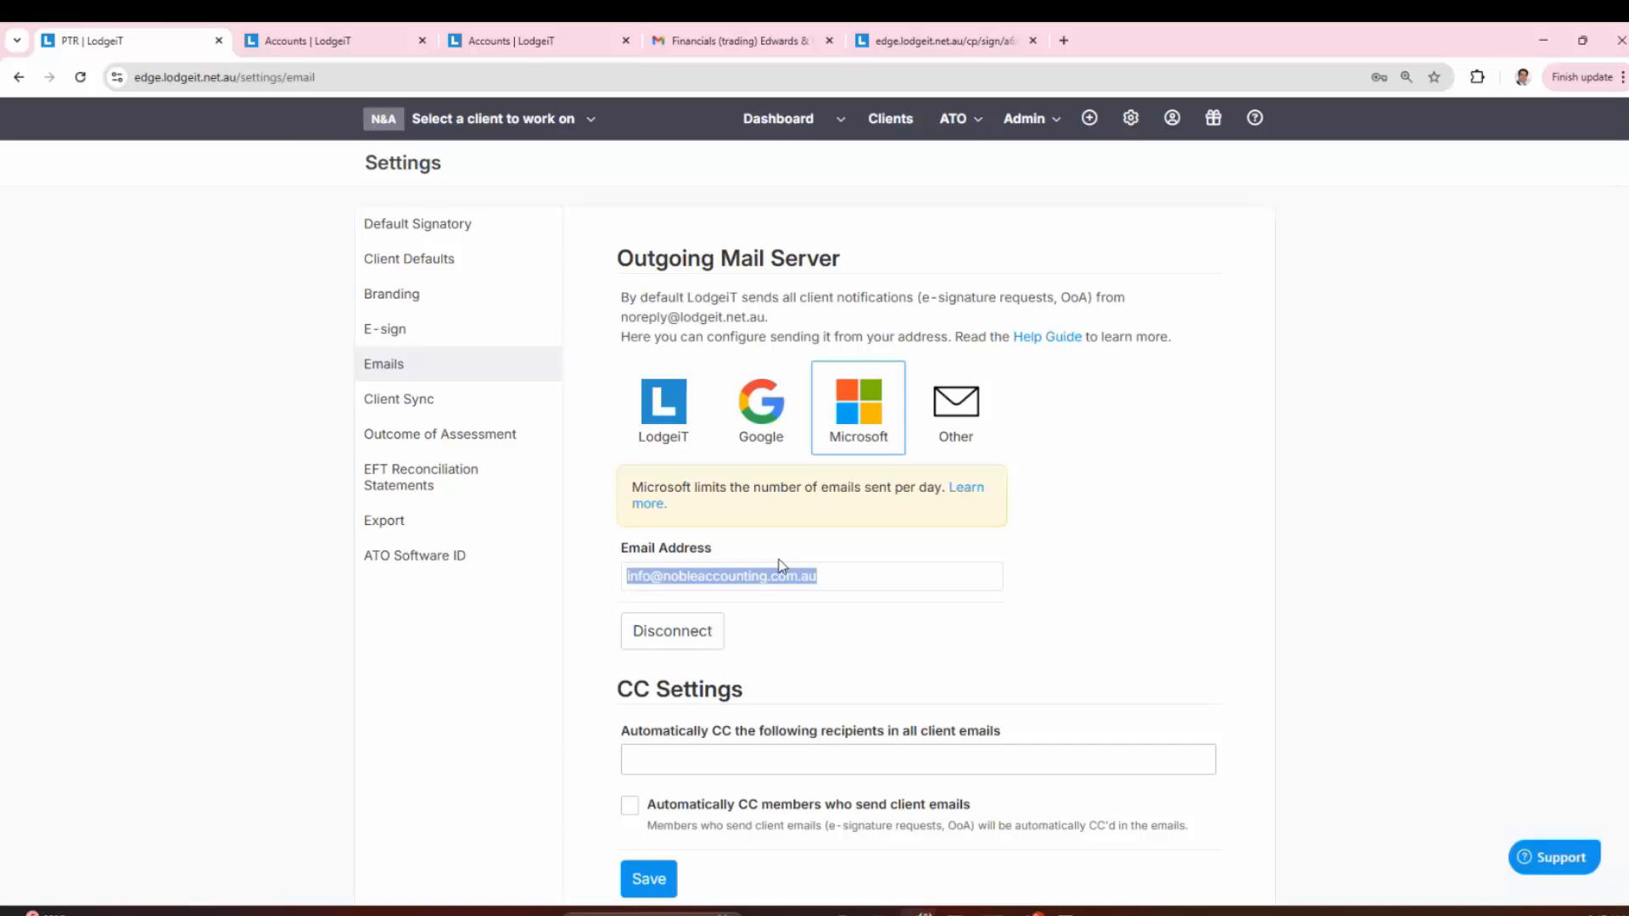
pyautogui.scroll(-2, 781, 565)
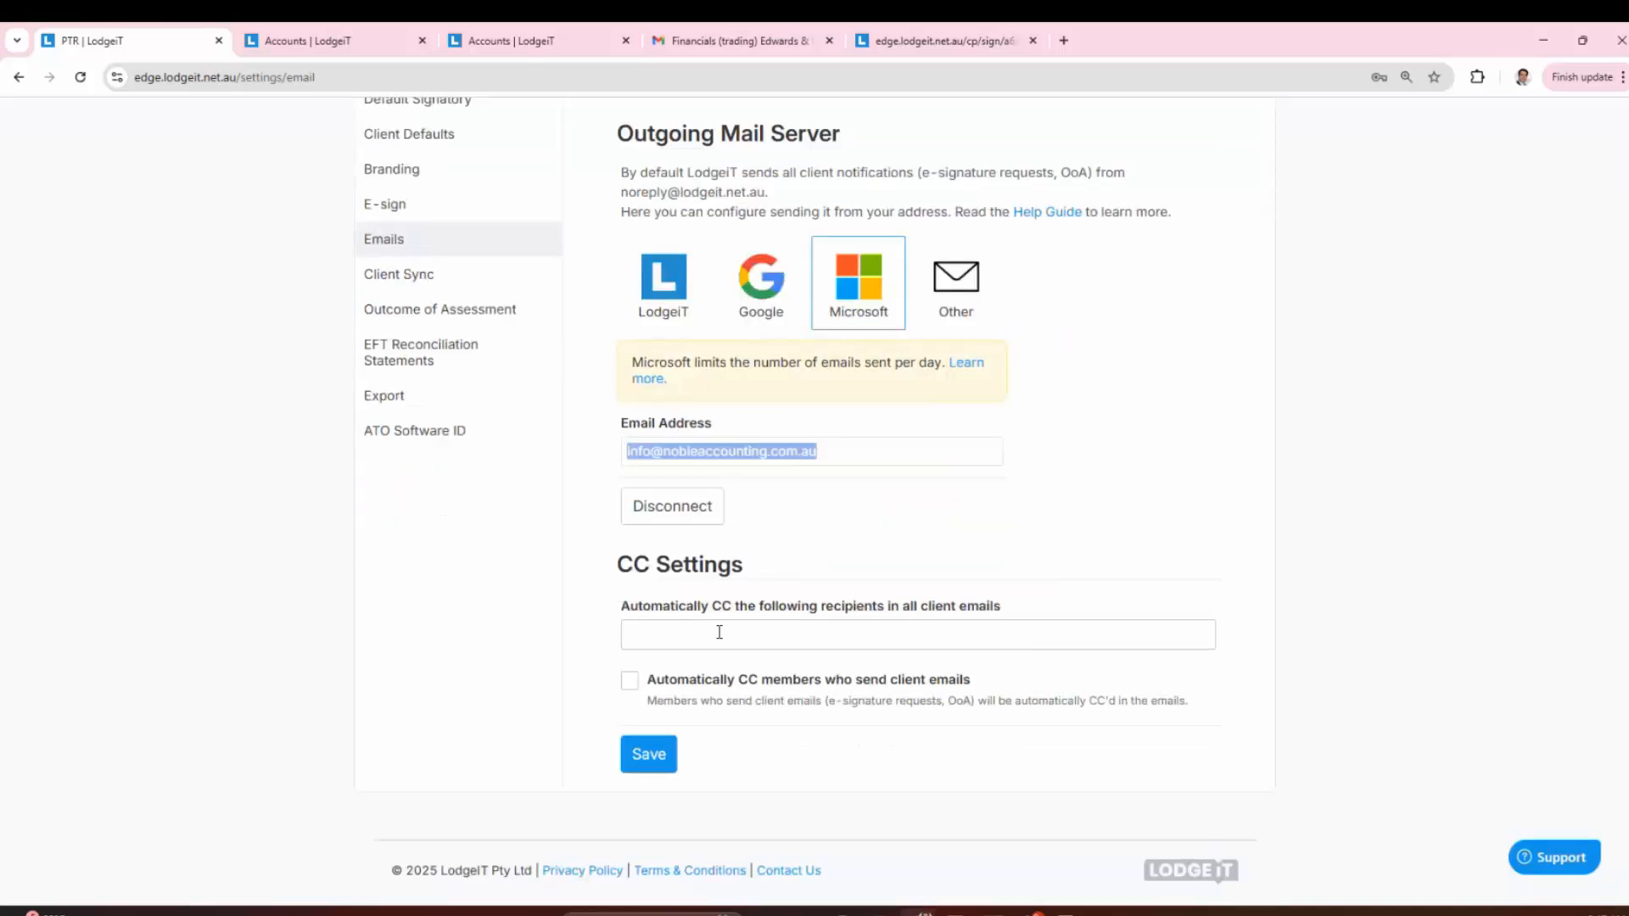
pyautogui.moveTo(736, 571); pyautogui.dragTo(637, 567)
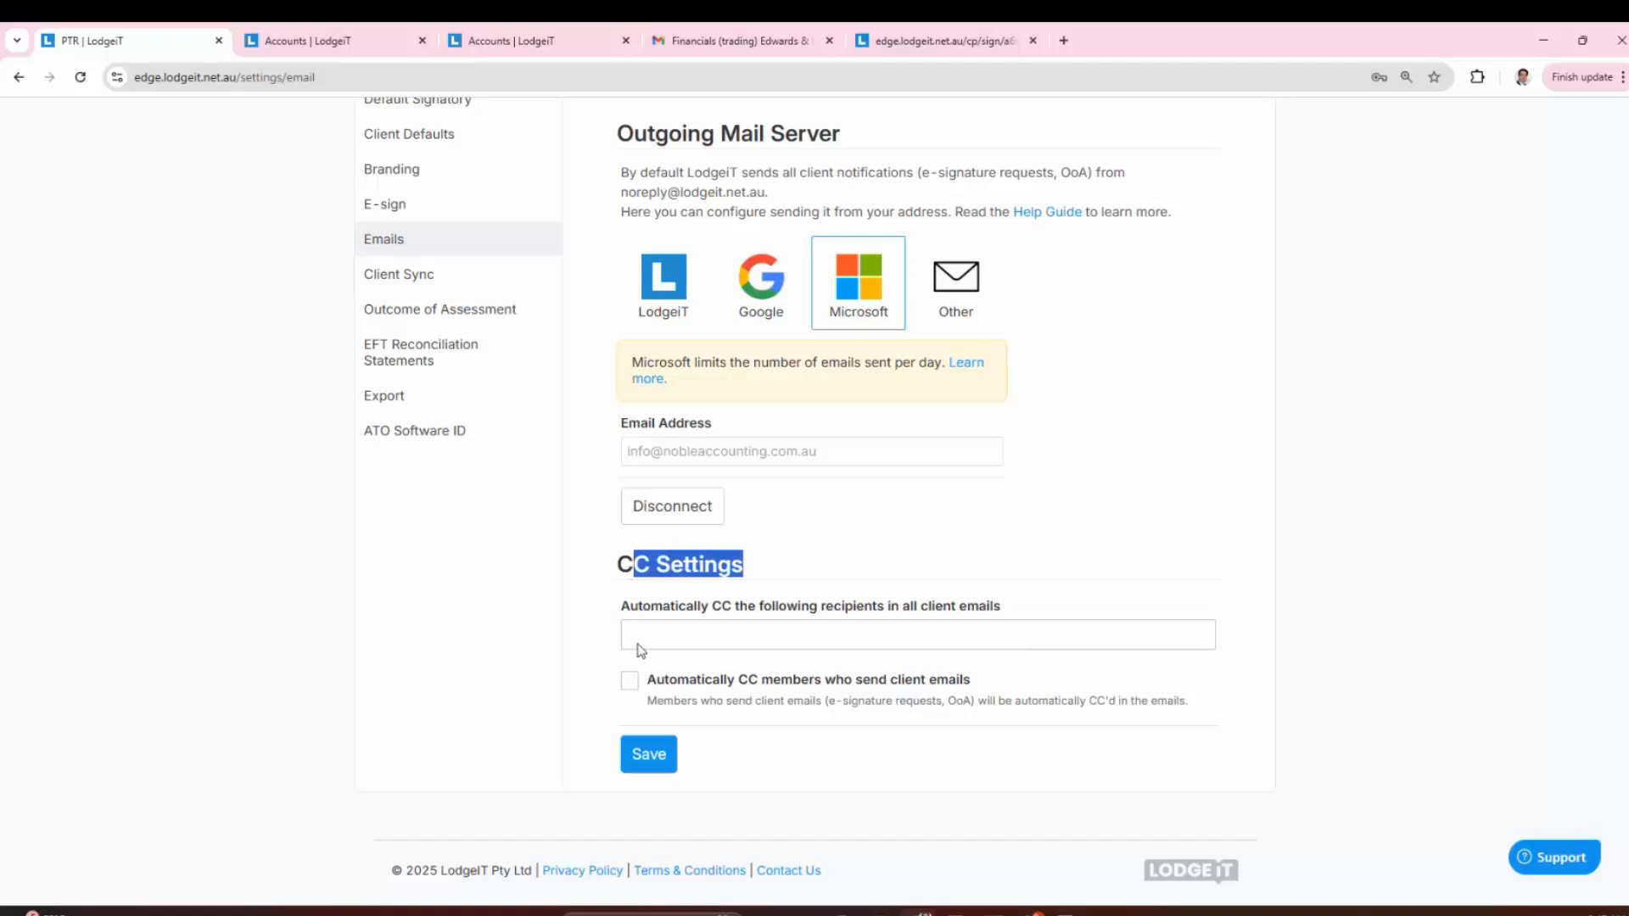
# Step: Review the practice's Client Sync, Outcome of Assessment and EFT Reconciliation Statements settings
pyautogui.click(396, 278)
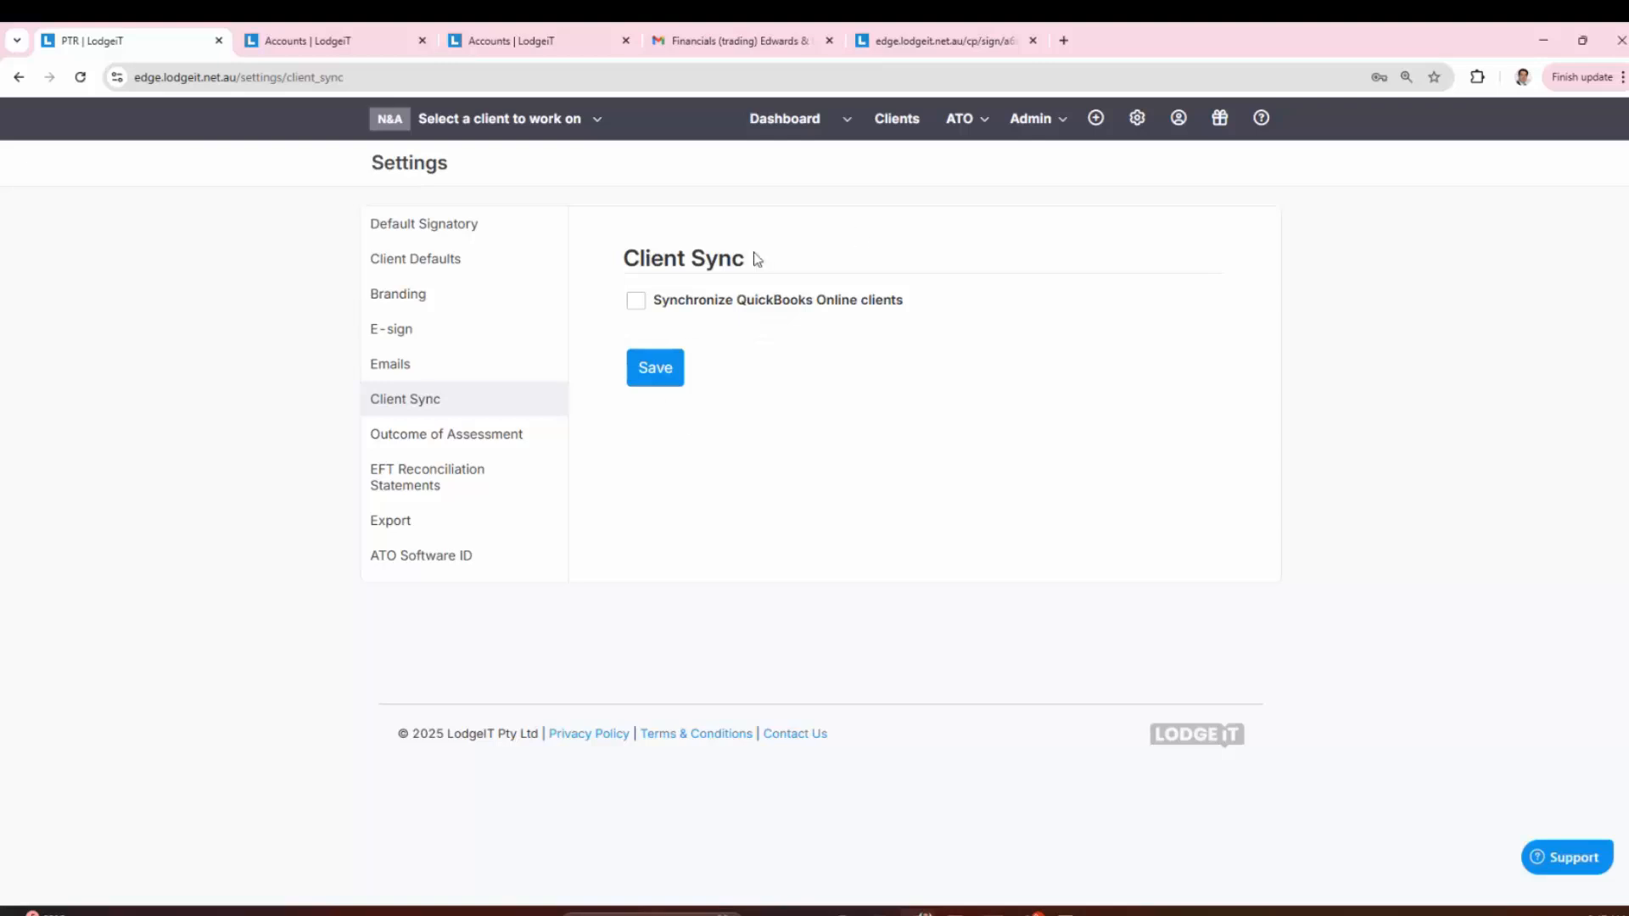
pyautogui.click(467, 440)
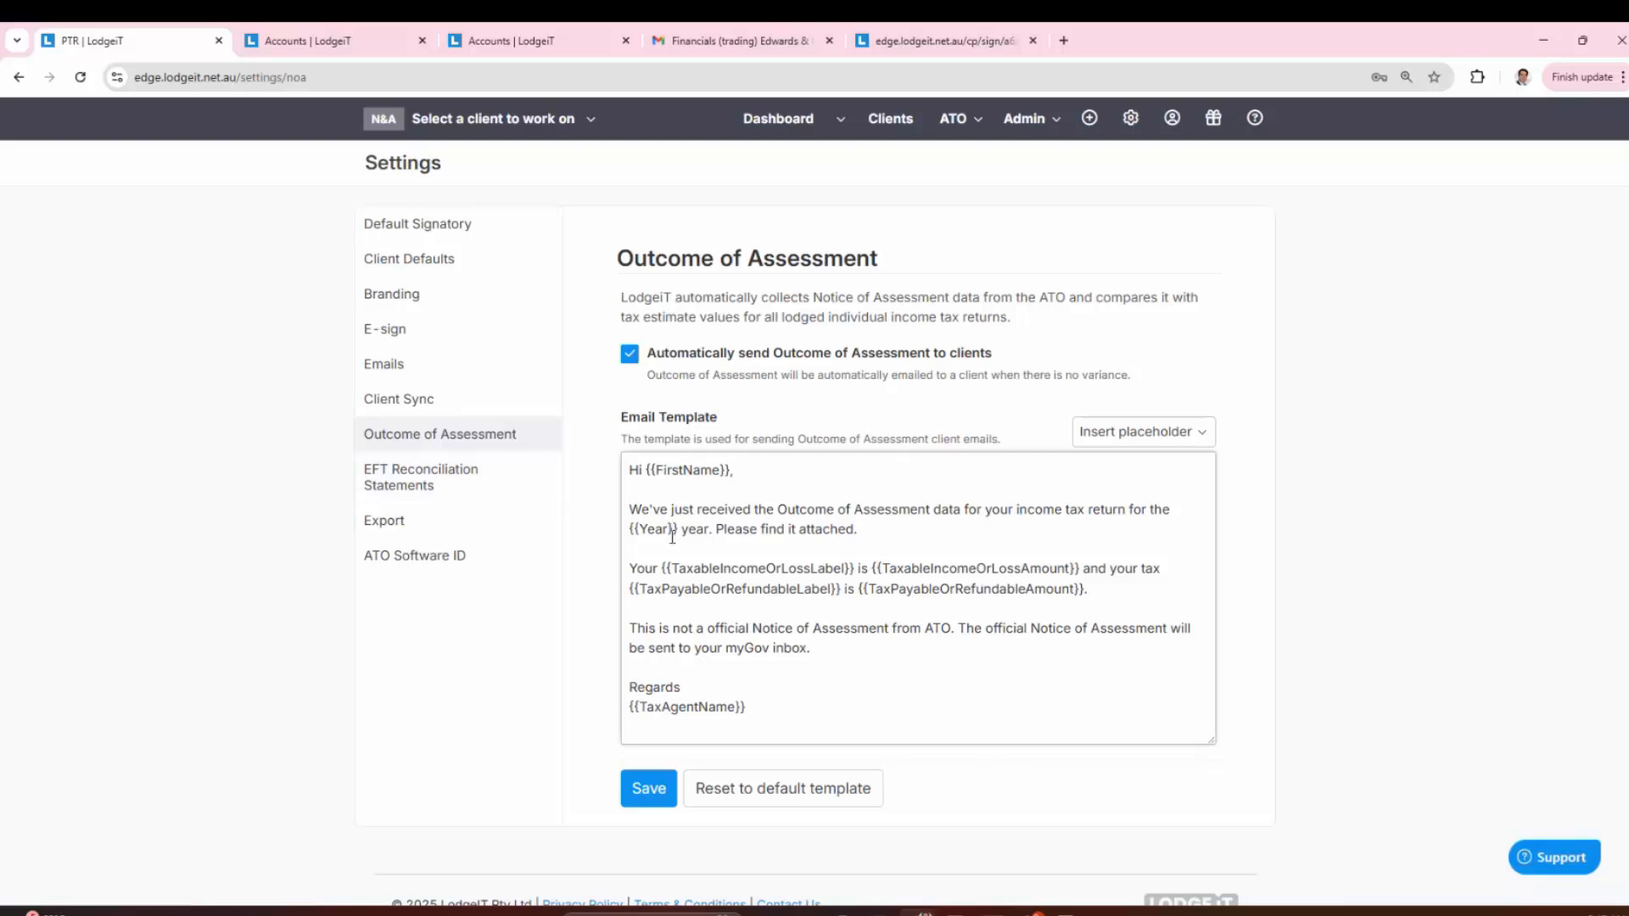
pyautogui.click(465, 495)
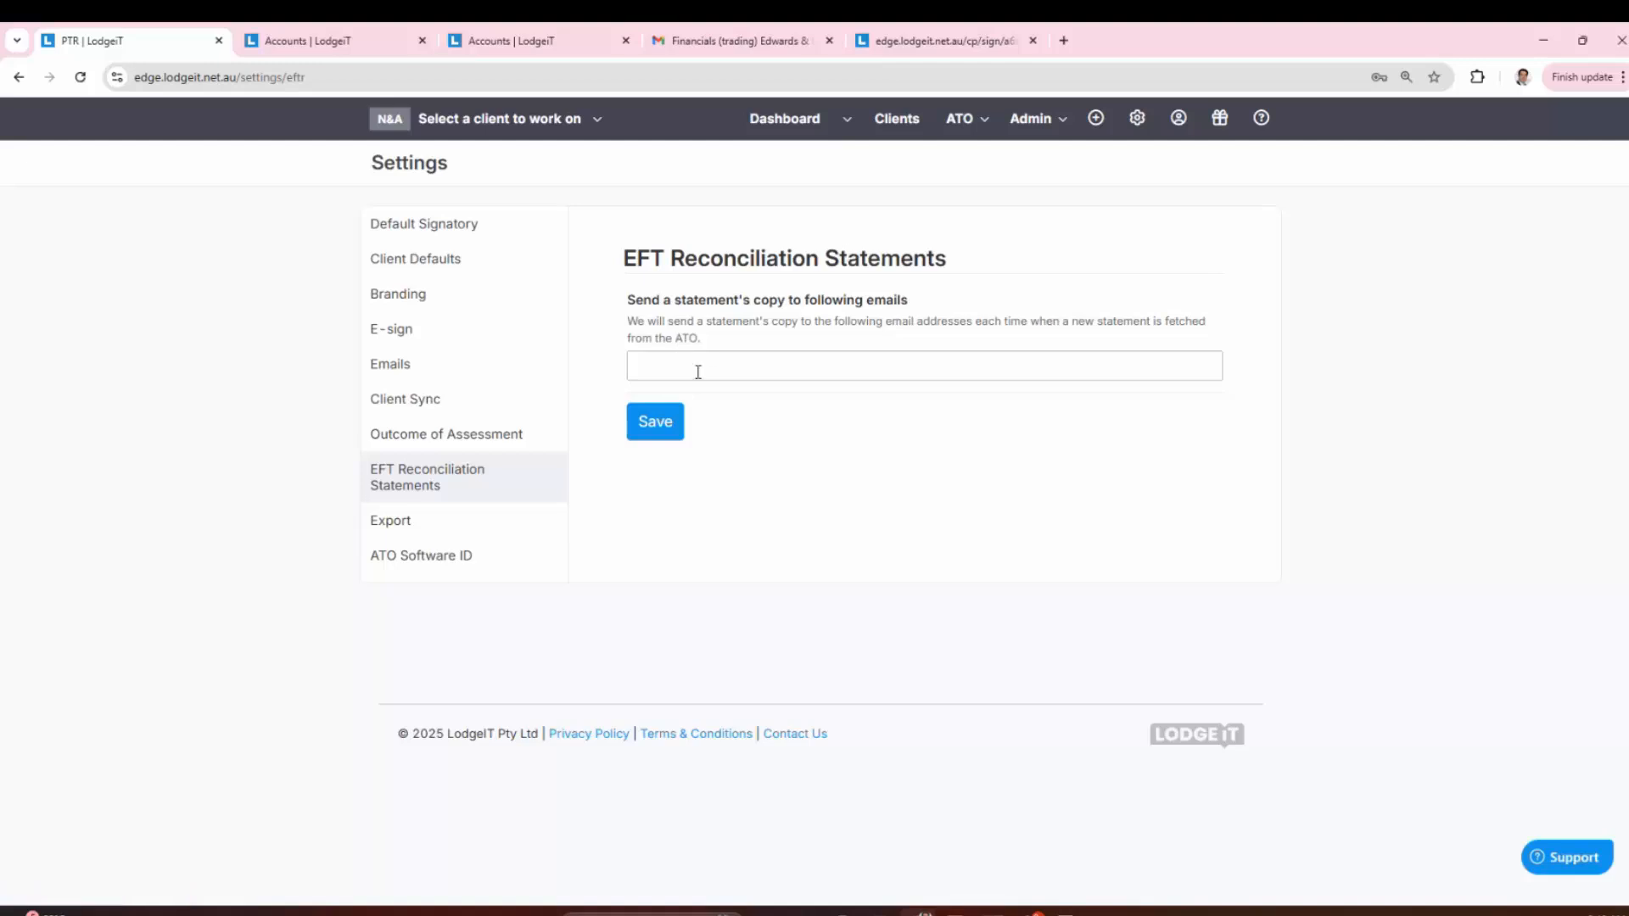
# Step: Review the data export options and copy the practice's software ID from the ATO Software ID settings
pyautogui.click(439, 530)
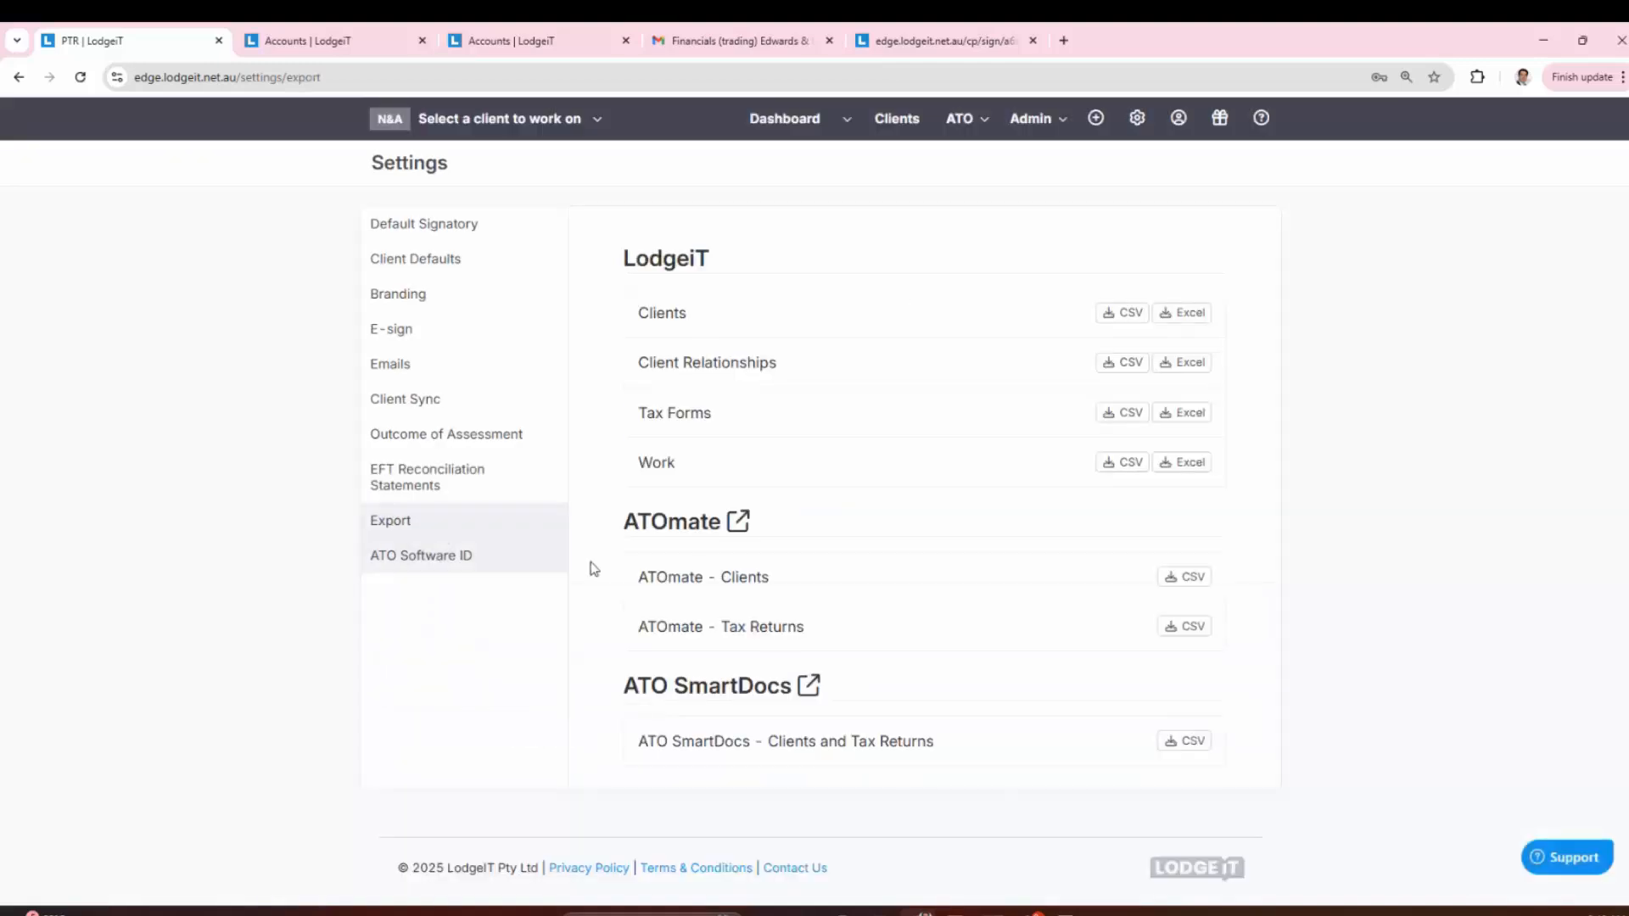
pyautogui.click(440, 577)
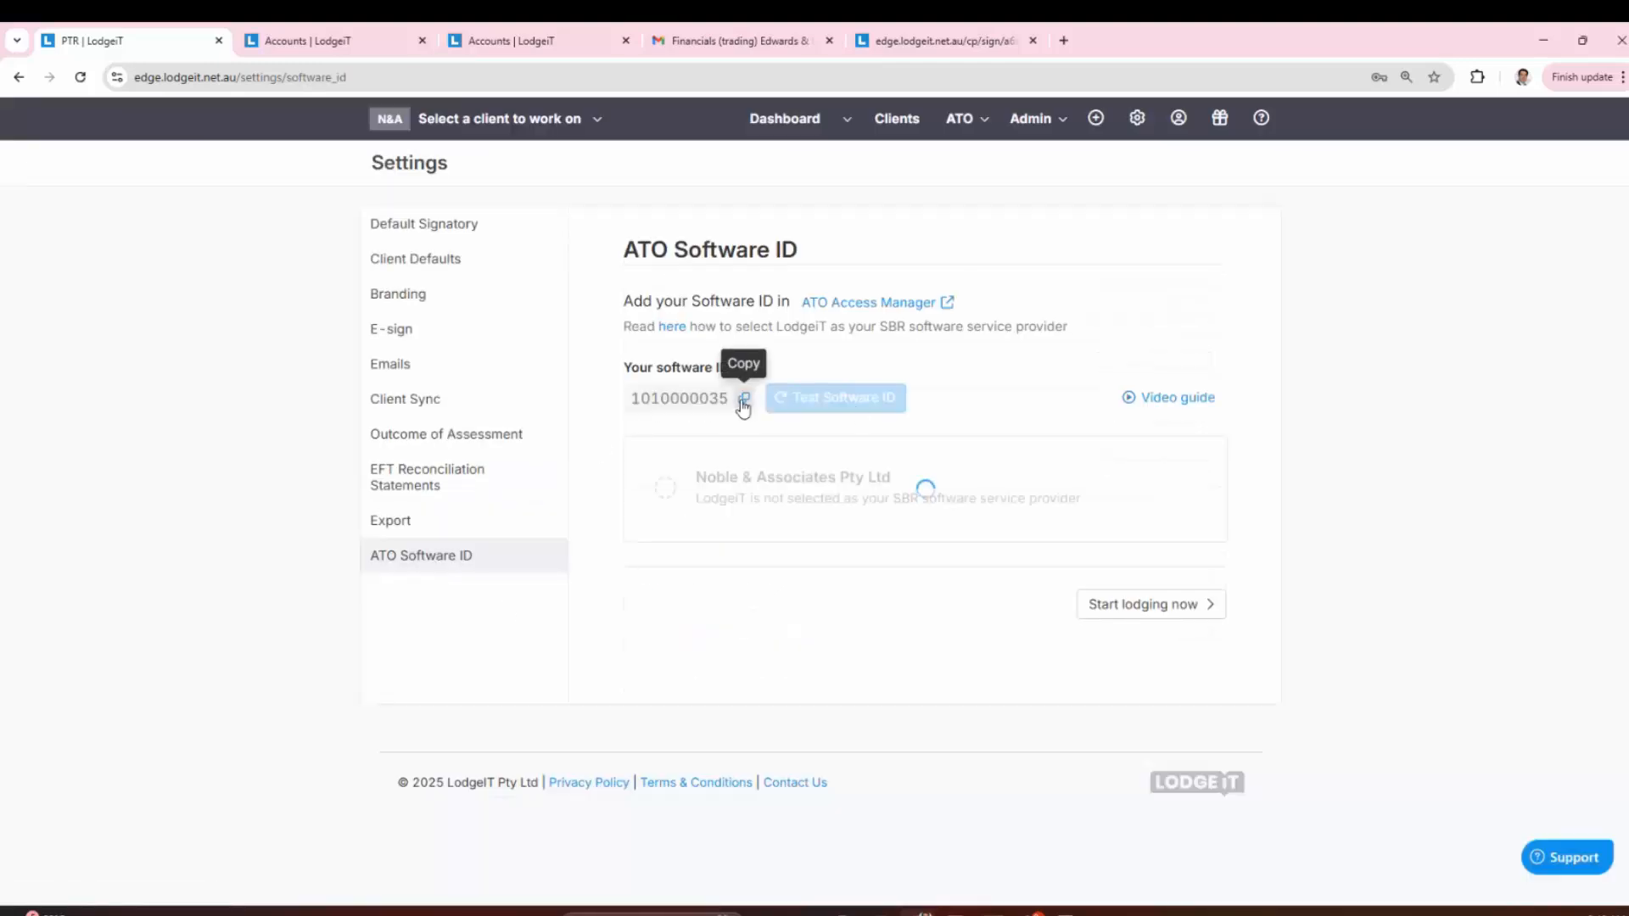
pyautogui.click(744, 401)
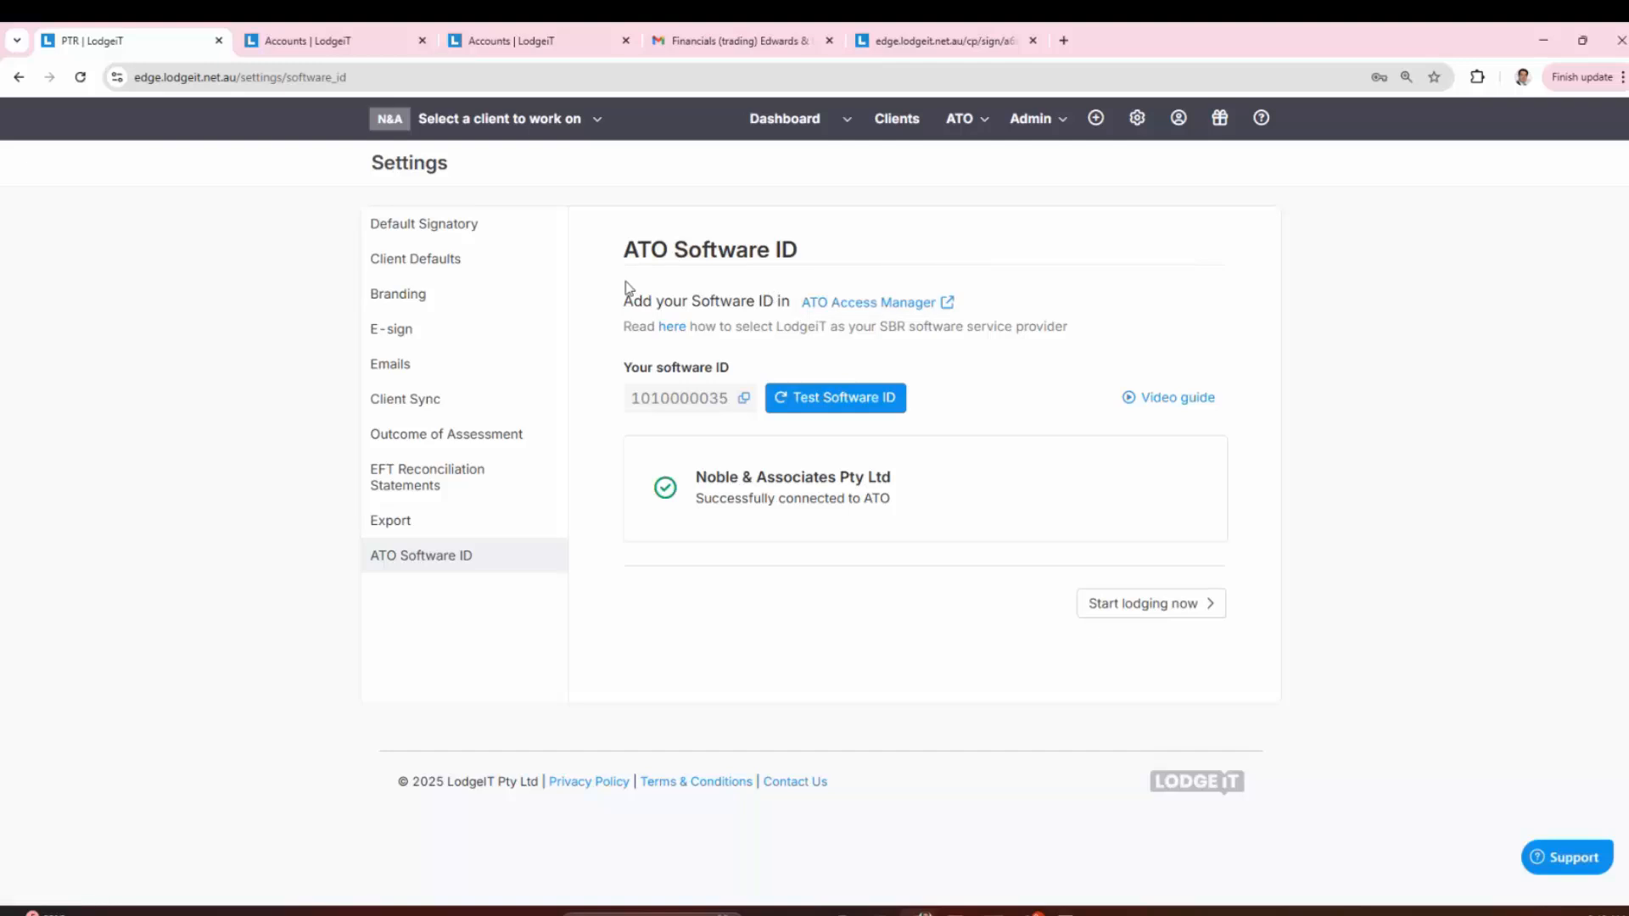
# Step: View the Getting Started checklist and open the LodgeiT knowledge base from the help resources
pyautogui.click(1259, 127)
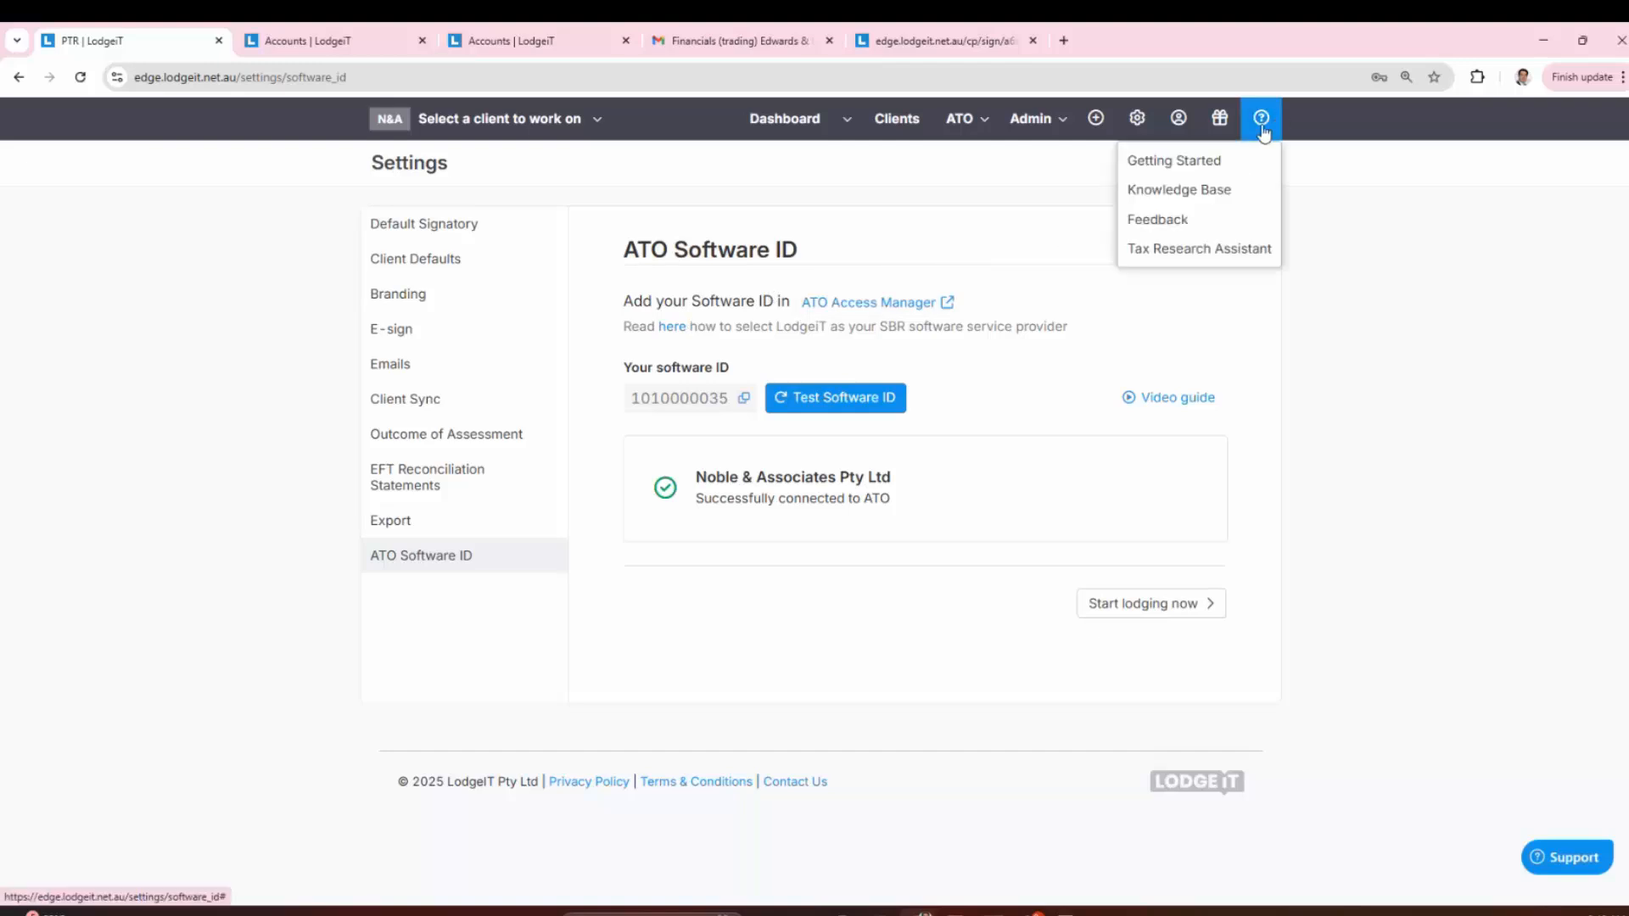
pyautogui.click(1186, 163)
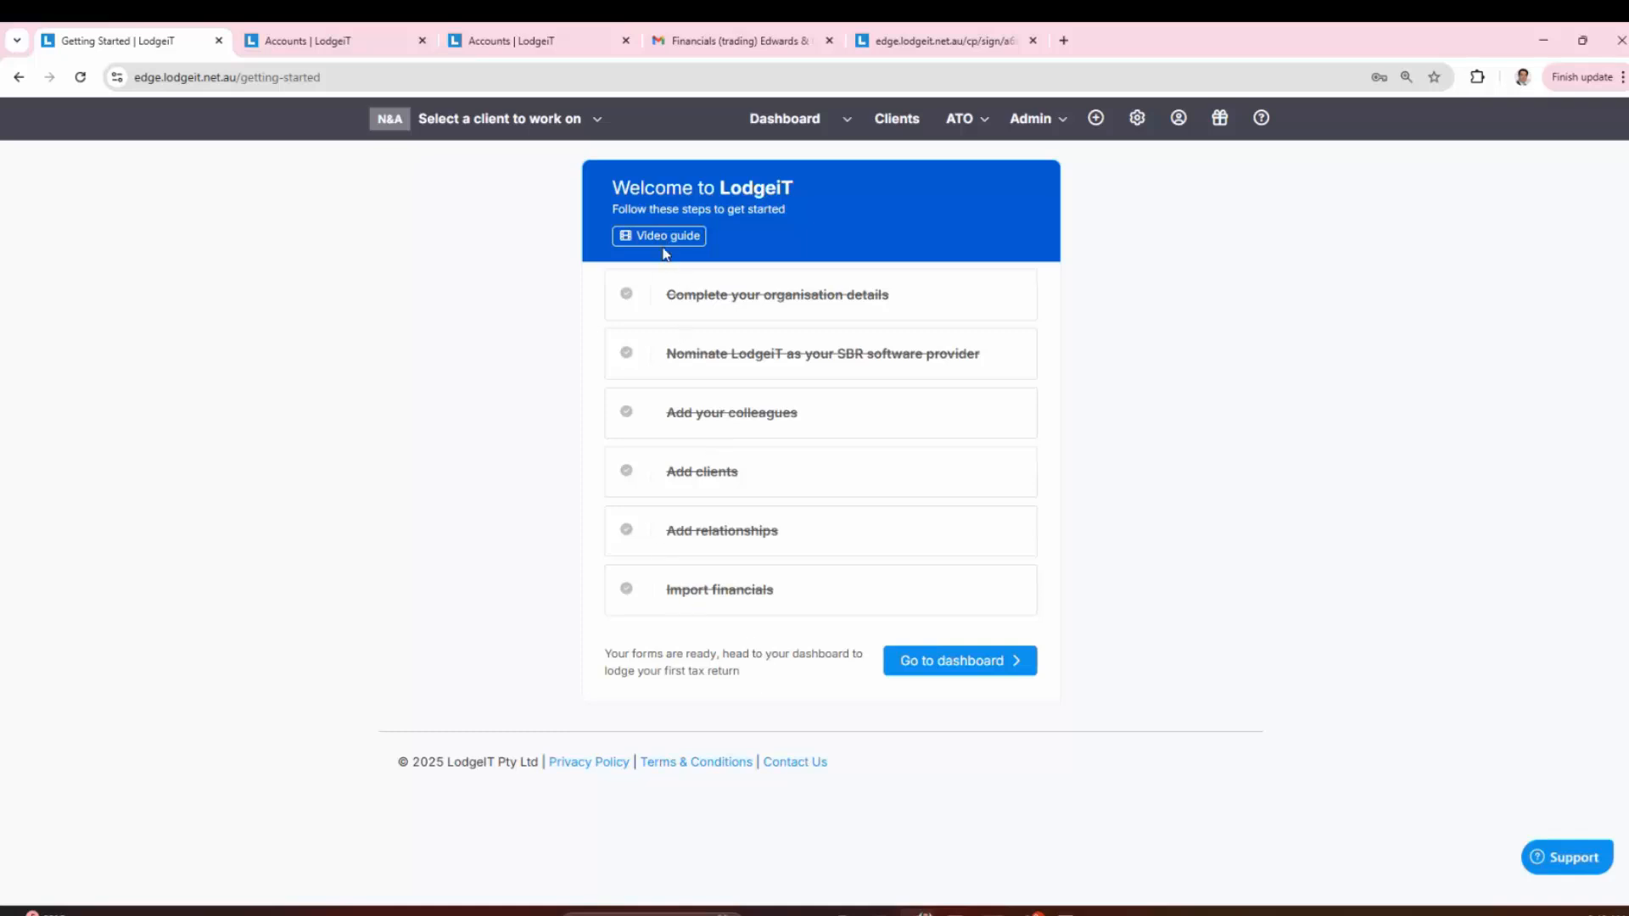
pyautogui.click(1262, 121)
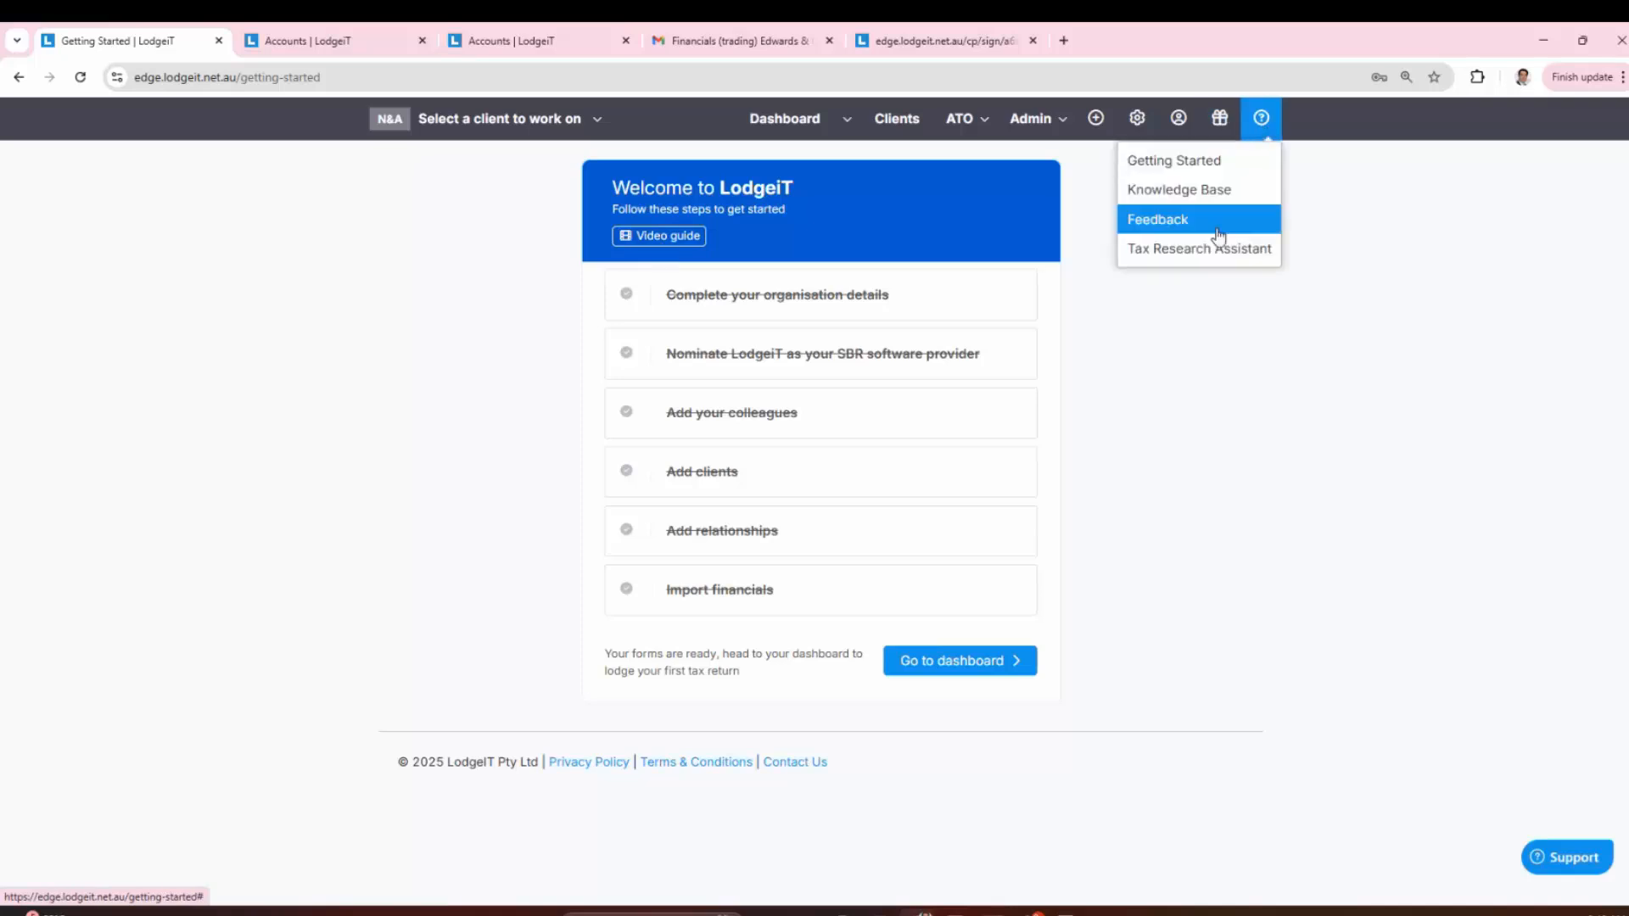
pyautogui.click(1197, 196)
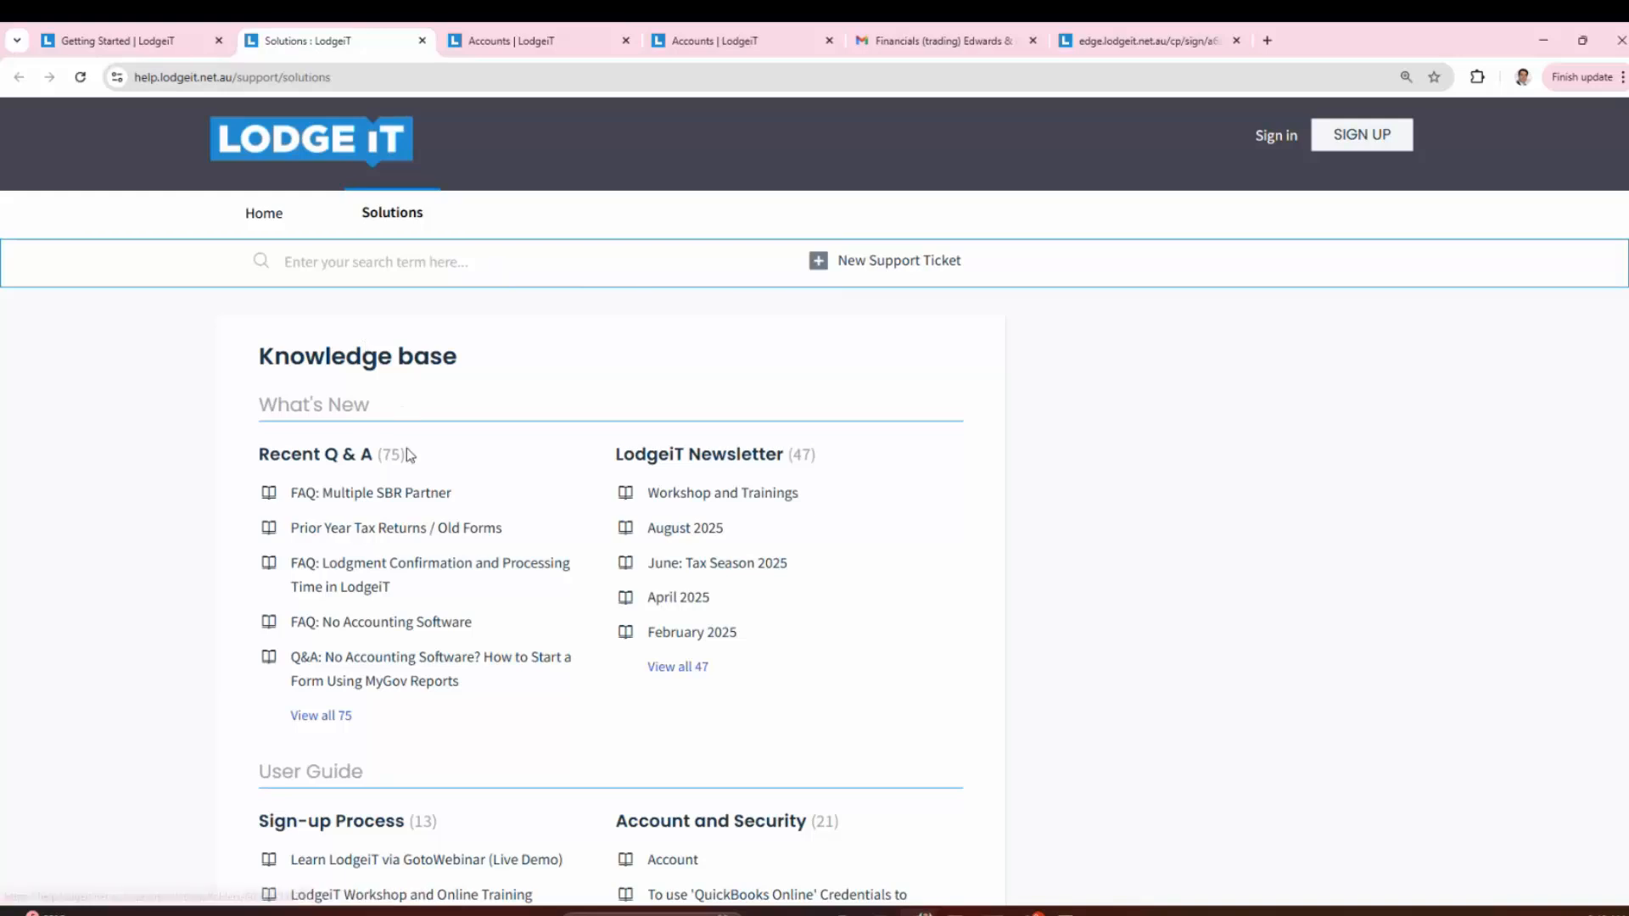
# Step: Browse the knowledge base's What's New, User Guide, Practice Settings and Billing and Payments sections
pyautogui.scroll(-3, 407, 455)
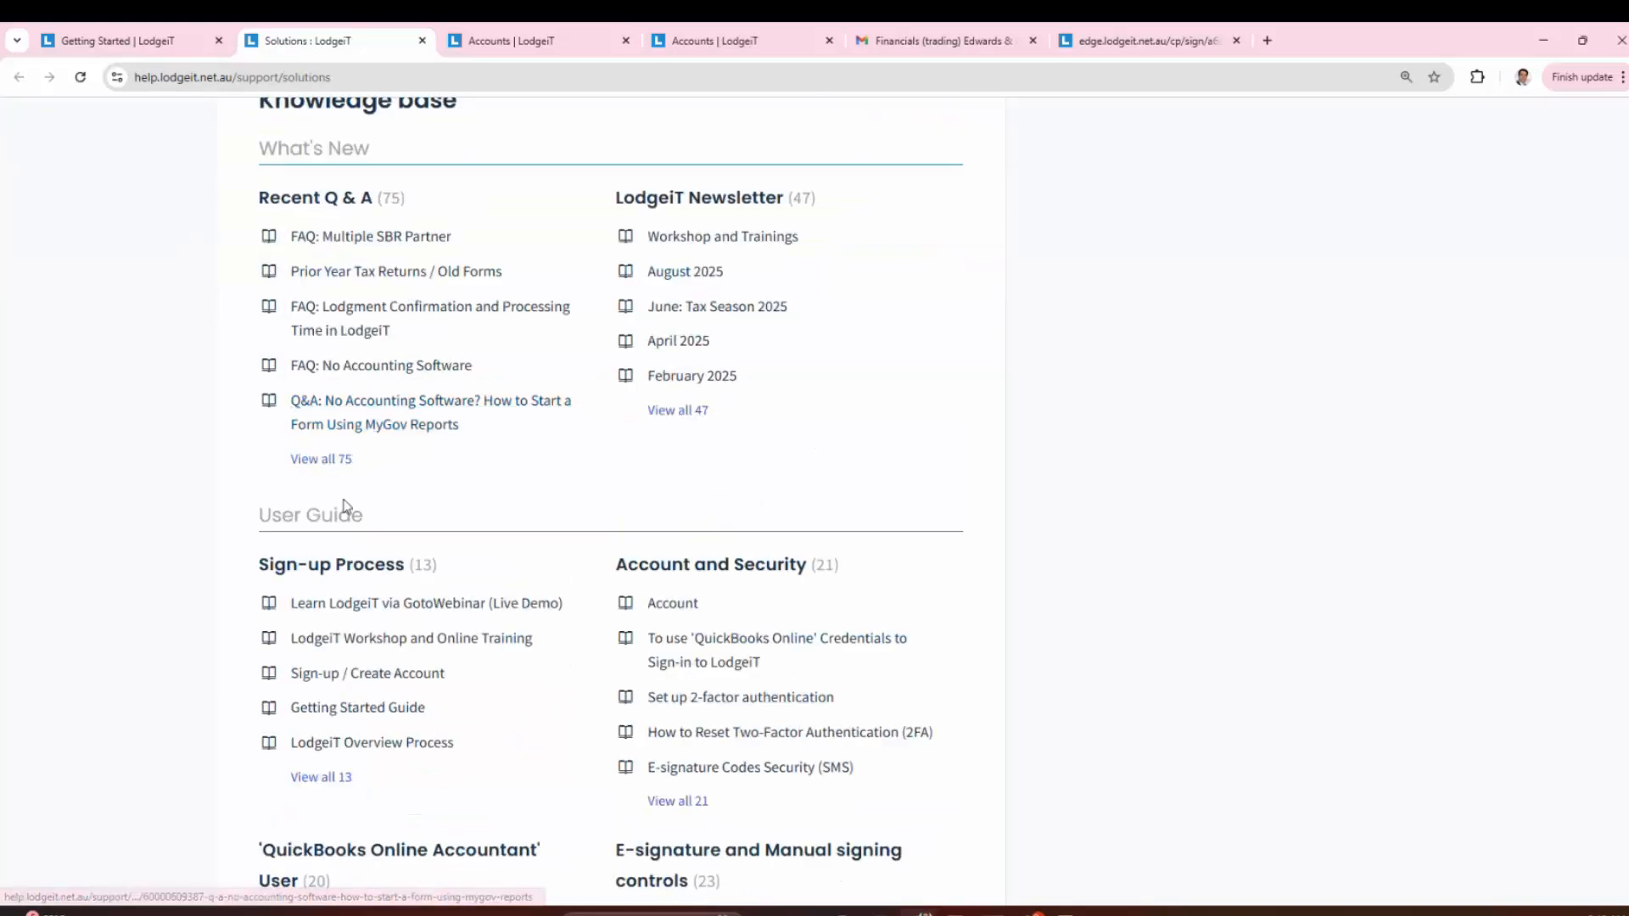
pyautogui.scroll(-2, 353, 513)
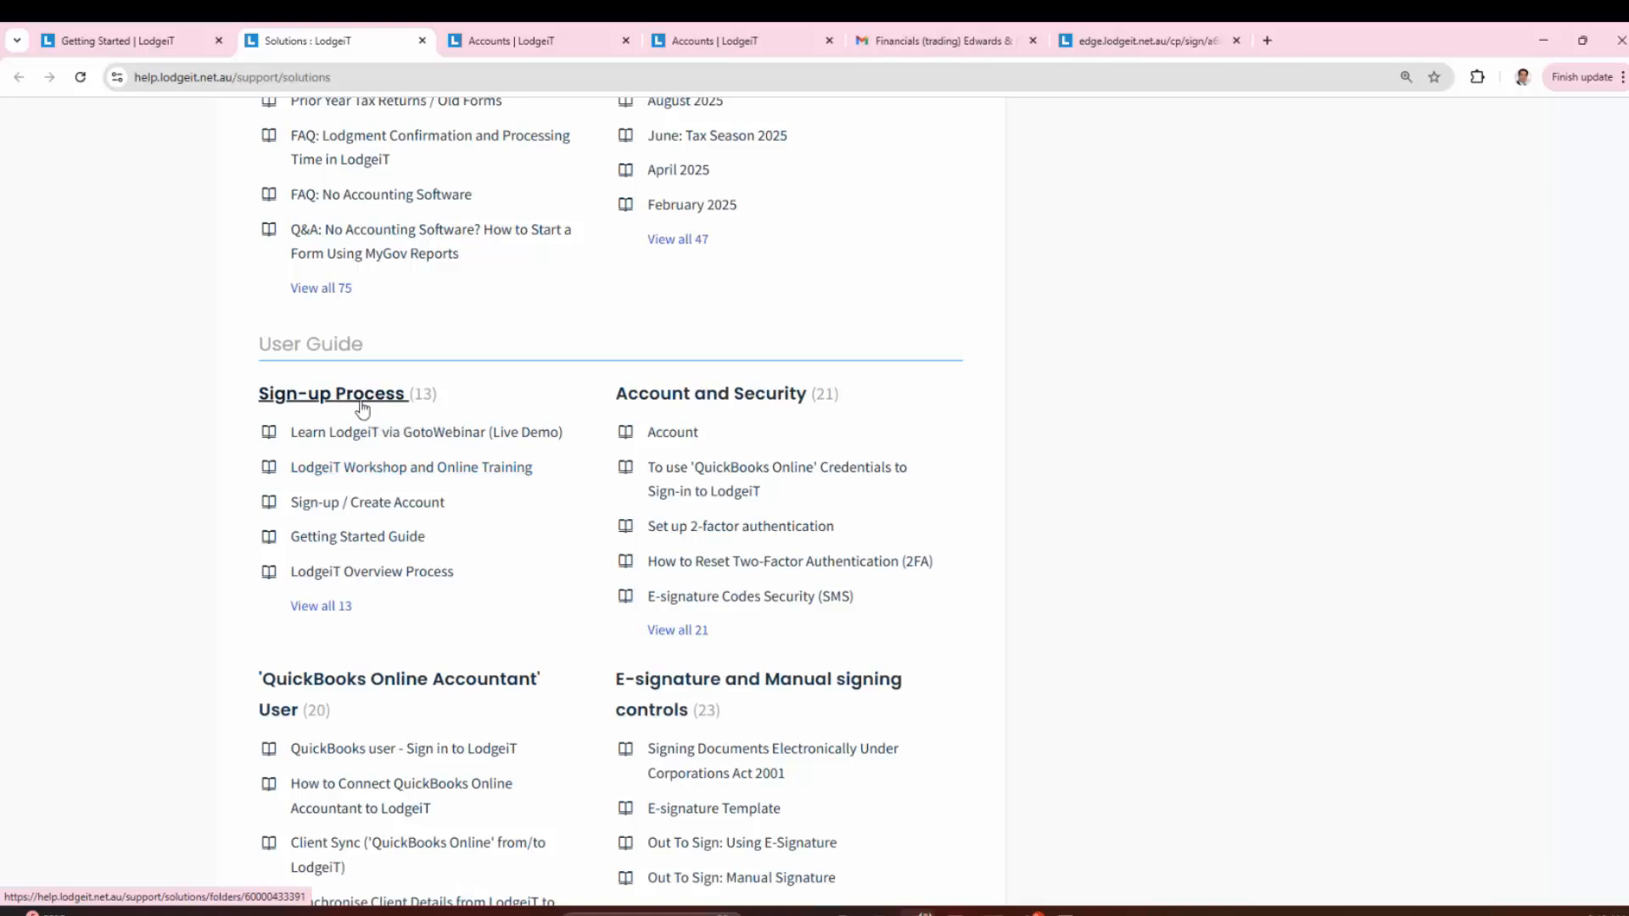
pyautogui.scroll(-2, 365, 412)
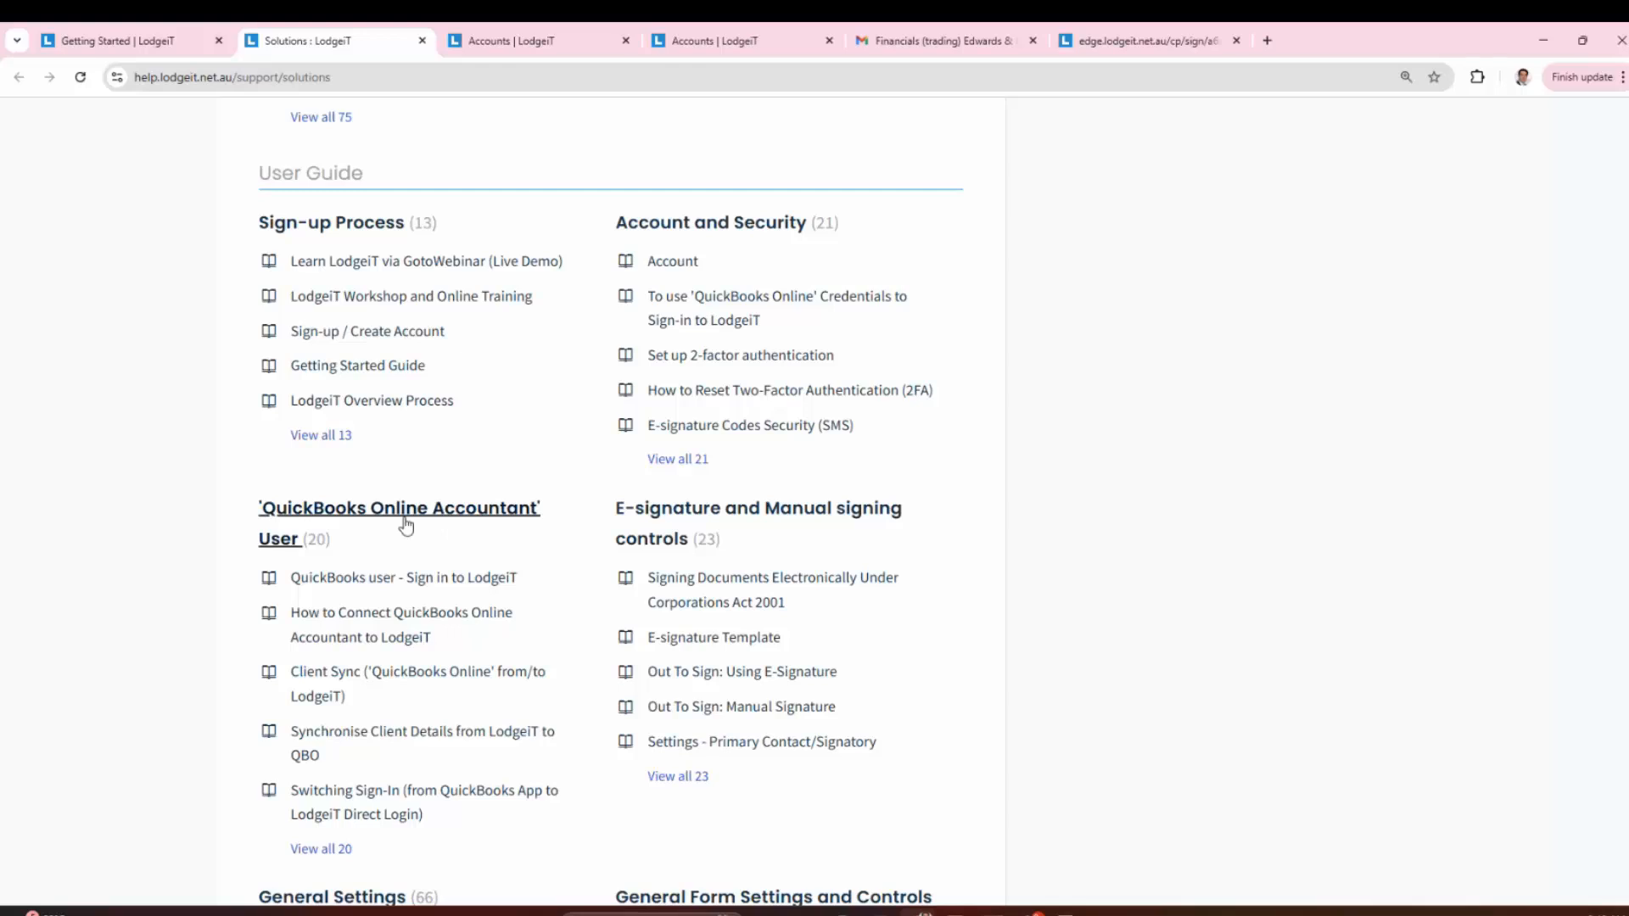
pyautogui.scroll(-3, 400, 527)
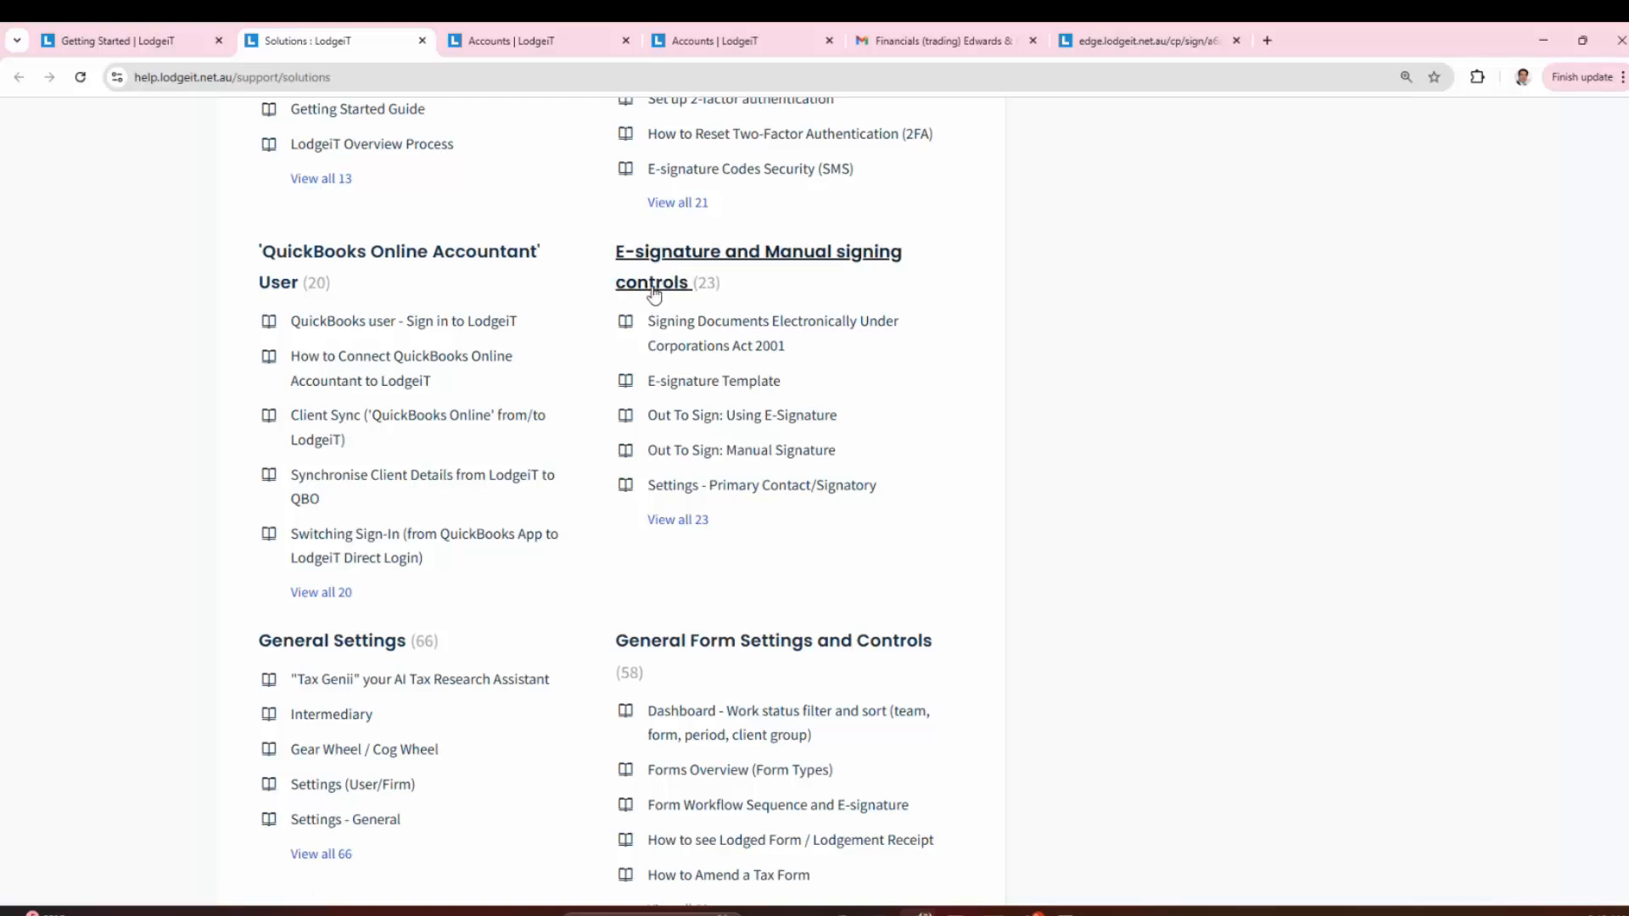
pyautogui.scroll(-1, 635, 320)
pyautogui.scroll(-3, 635, 320)
pyautogui.scroll(-7, 422, 462)
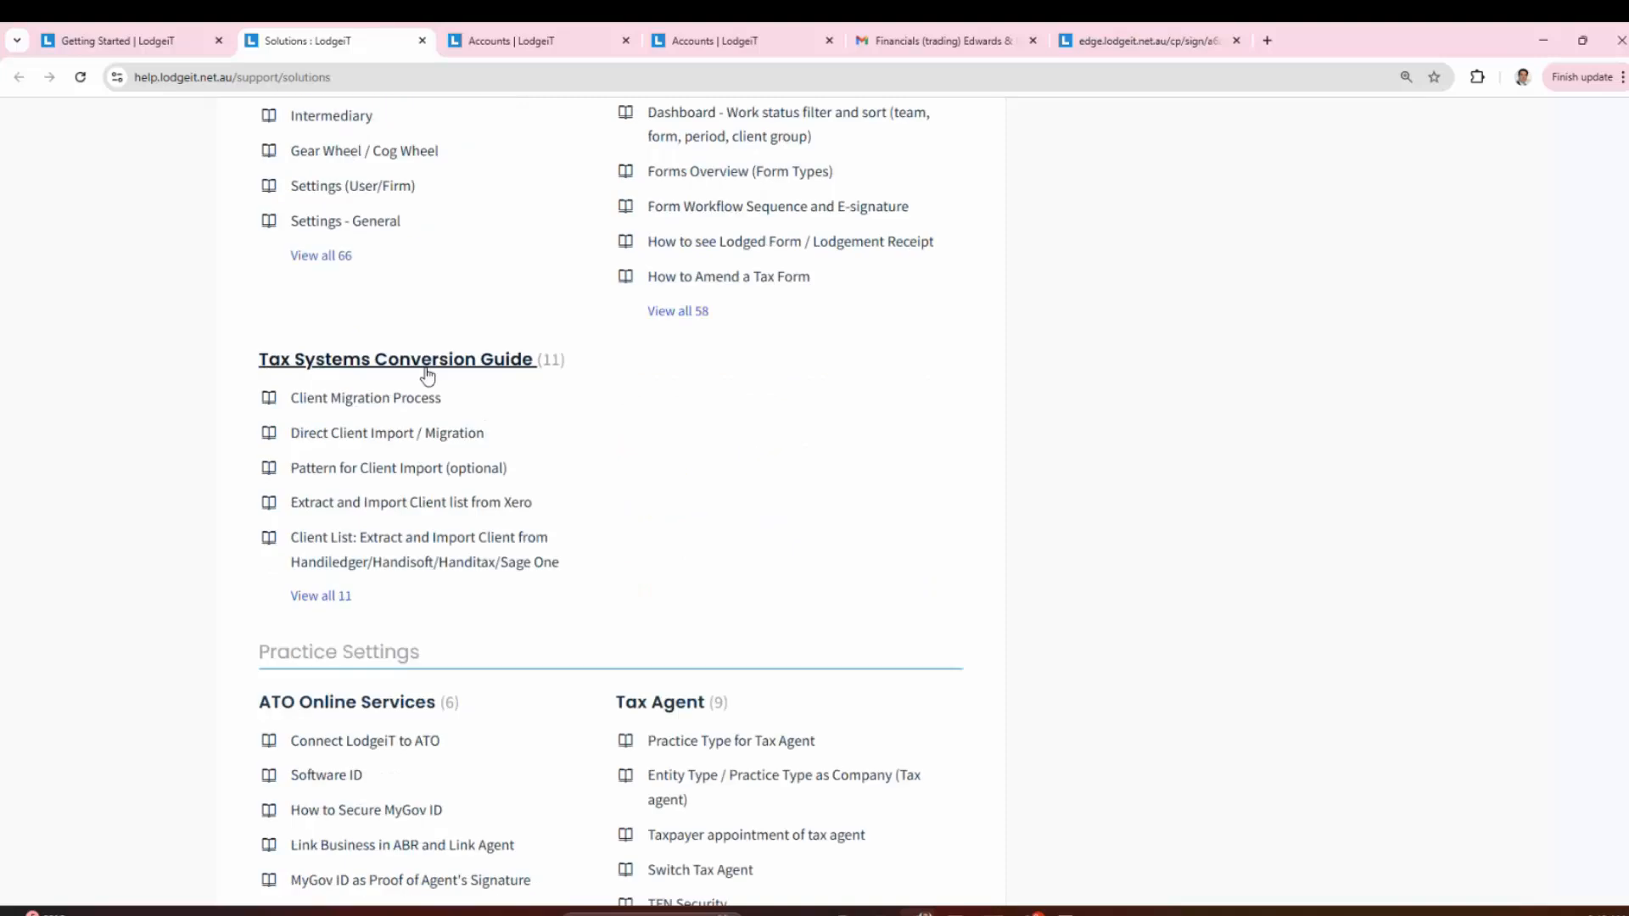
pyautogui.scroll(-7, 428, 373)
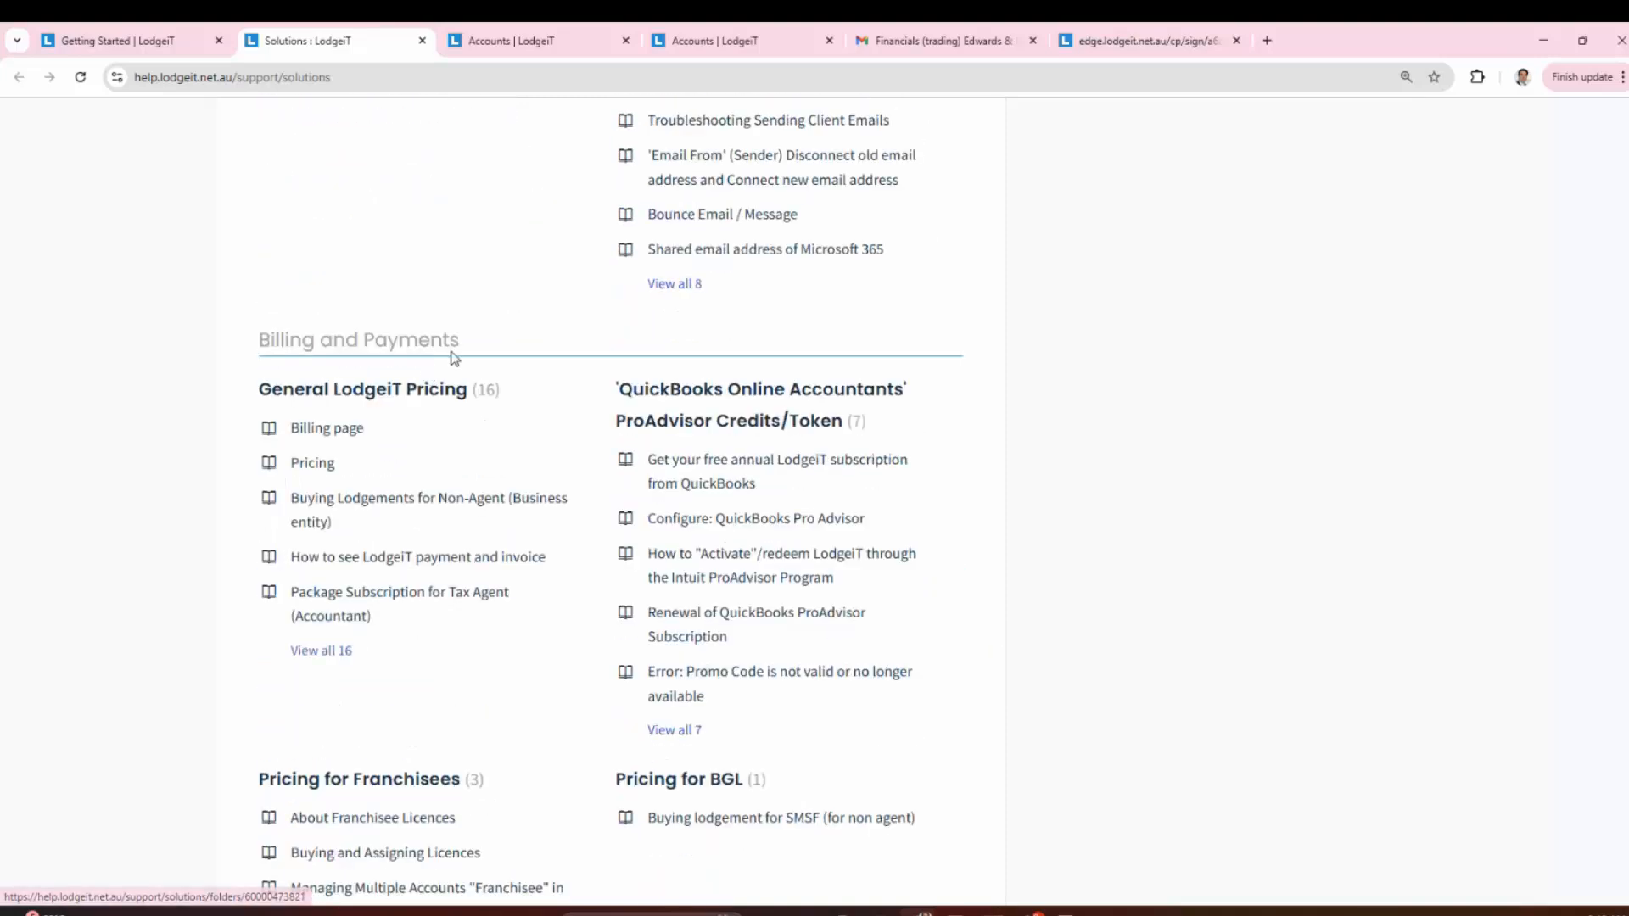
# Step: Browse the knowledge base's individual, company, trust, partnership and SMSF tax return articles, through to the Financial Report section
pyautogui.scroll(-12, 420, 362)
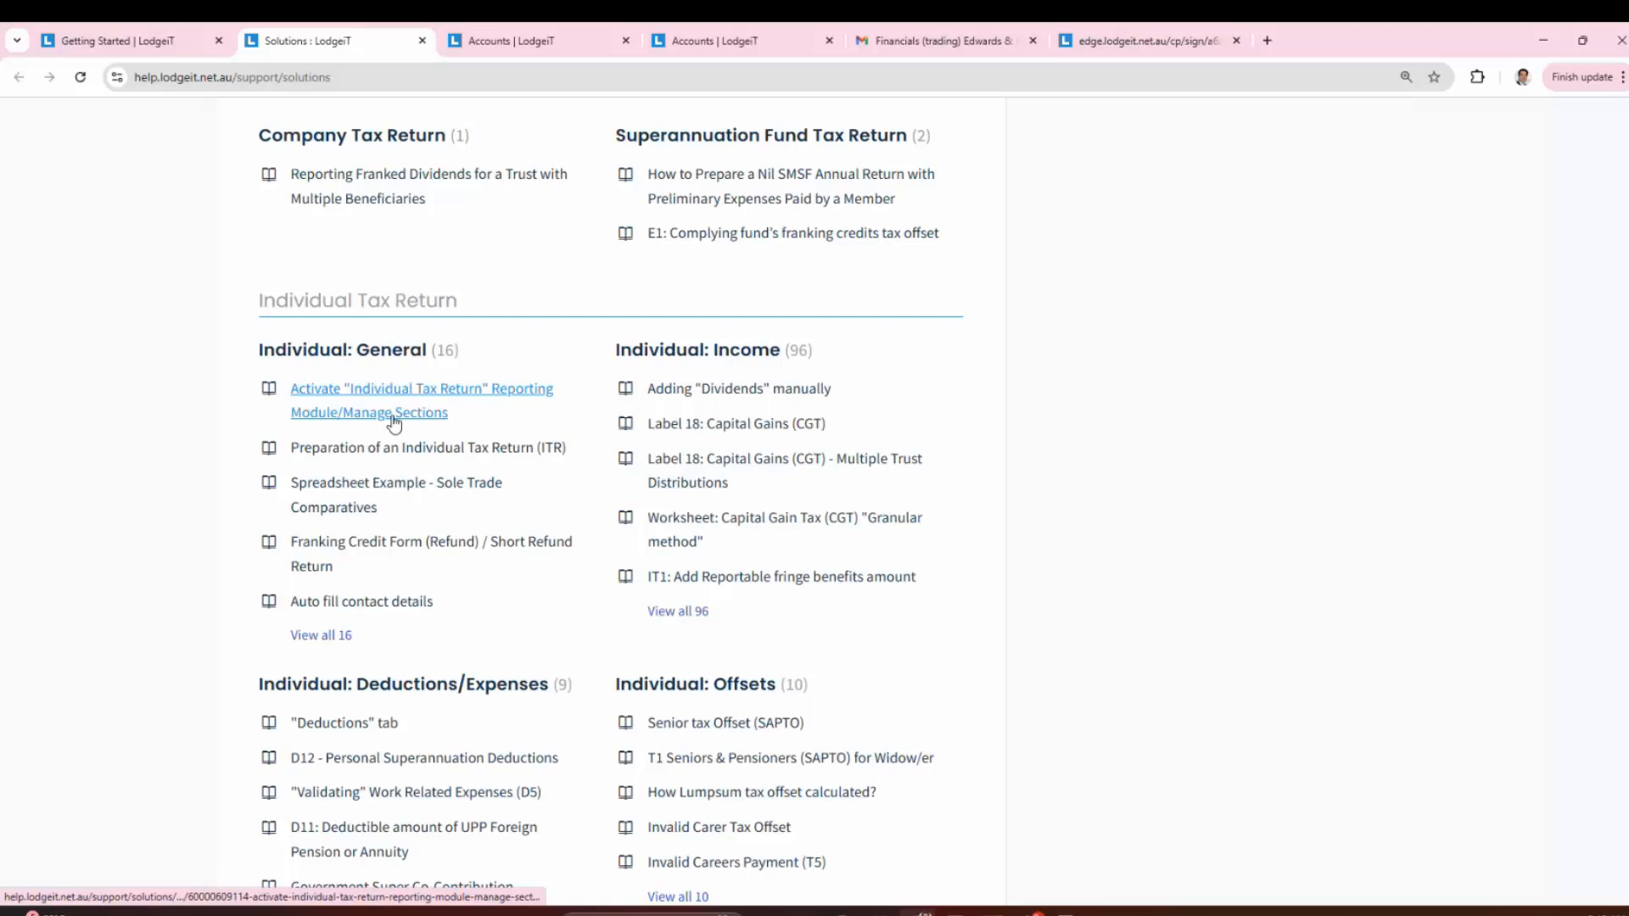
pyautogui.scroll(-2, 393, 422)
pyautogui.scroll(-4, 473, 521)
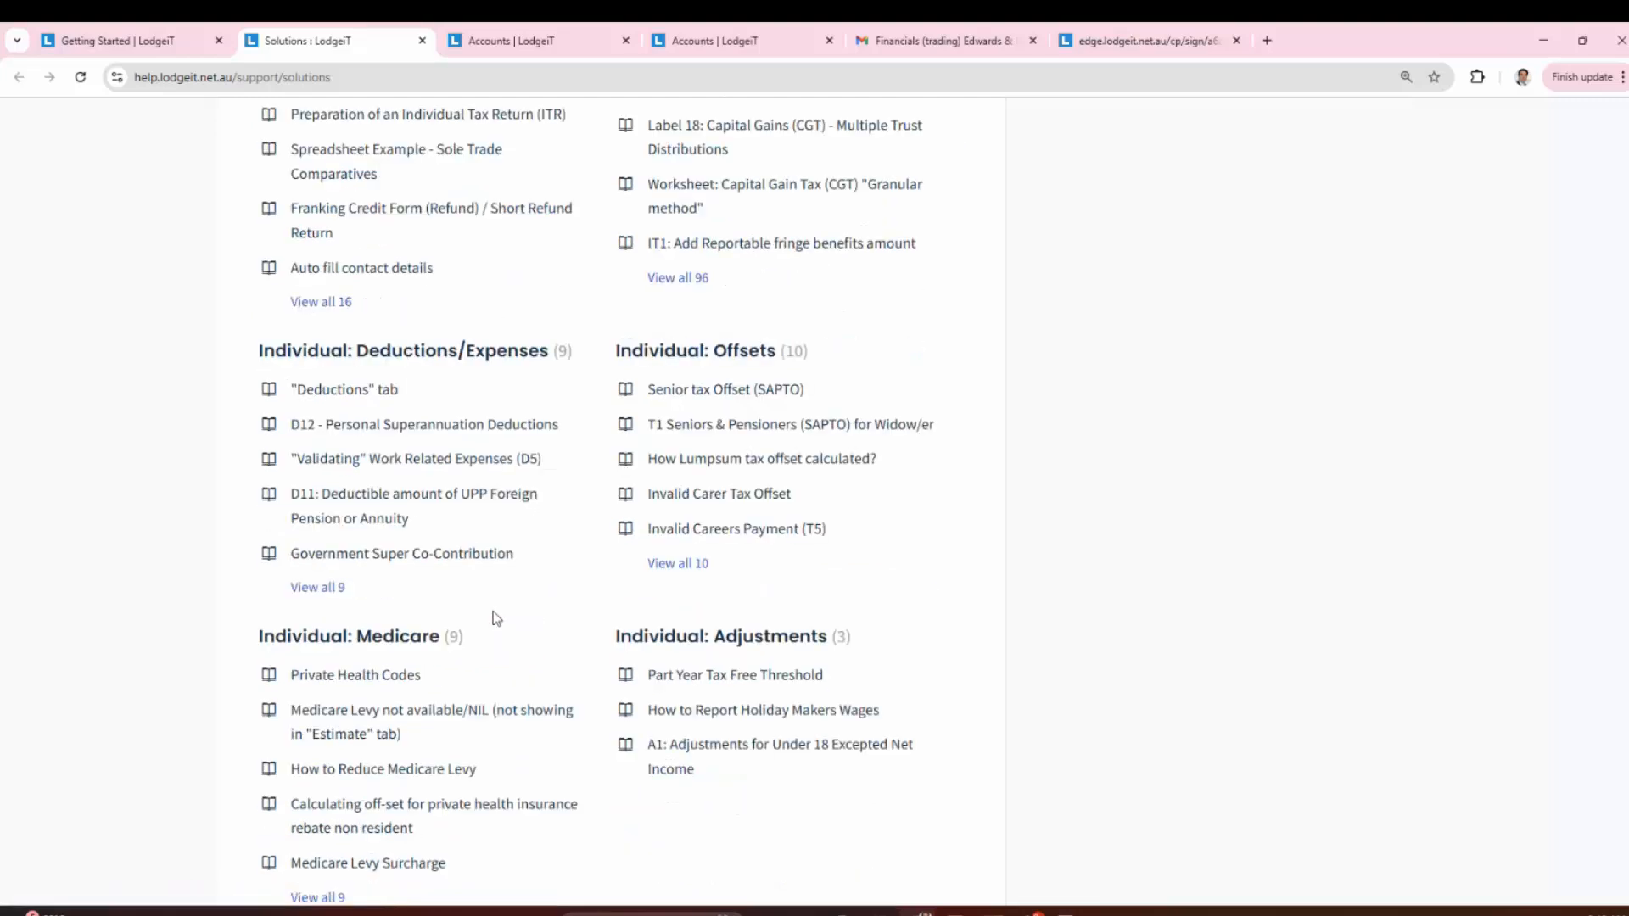
pyautogui.scroll(-7, 509, 534)
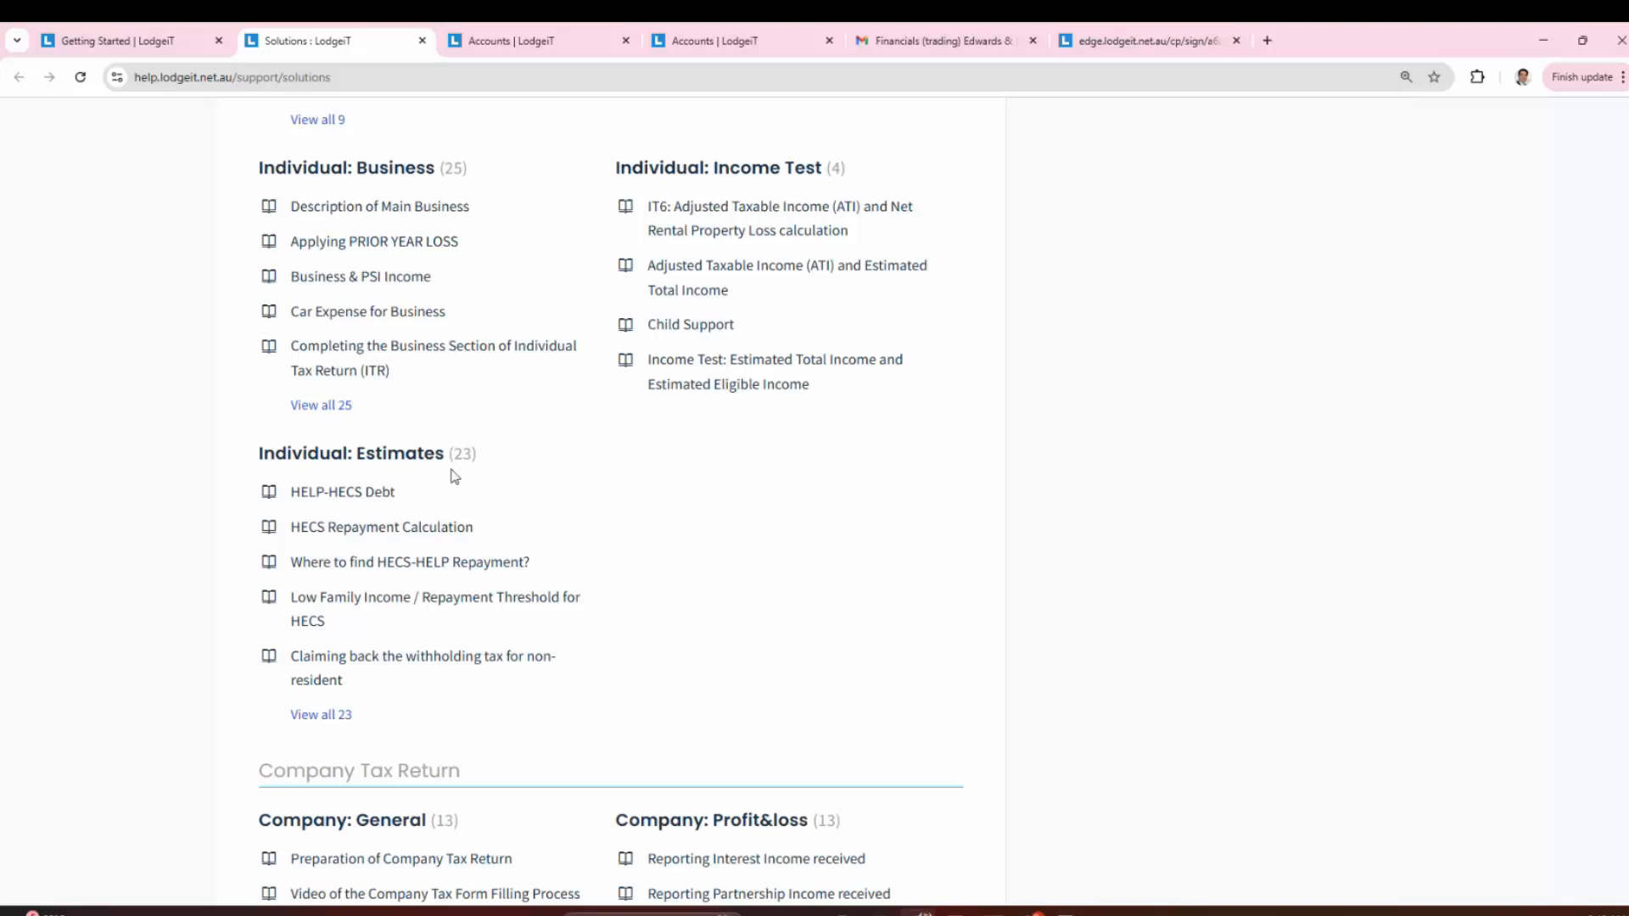
pyautogui.scroll(-8, 448, 359)
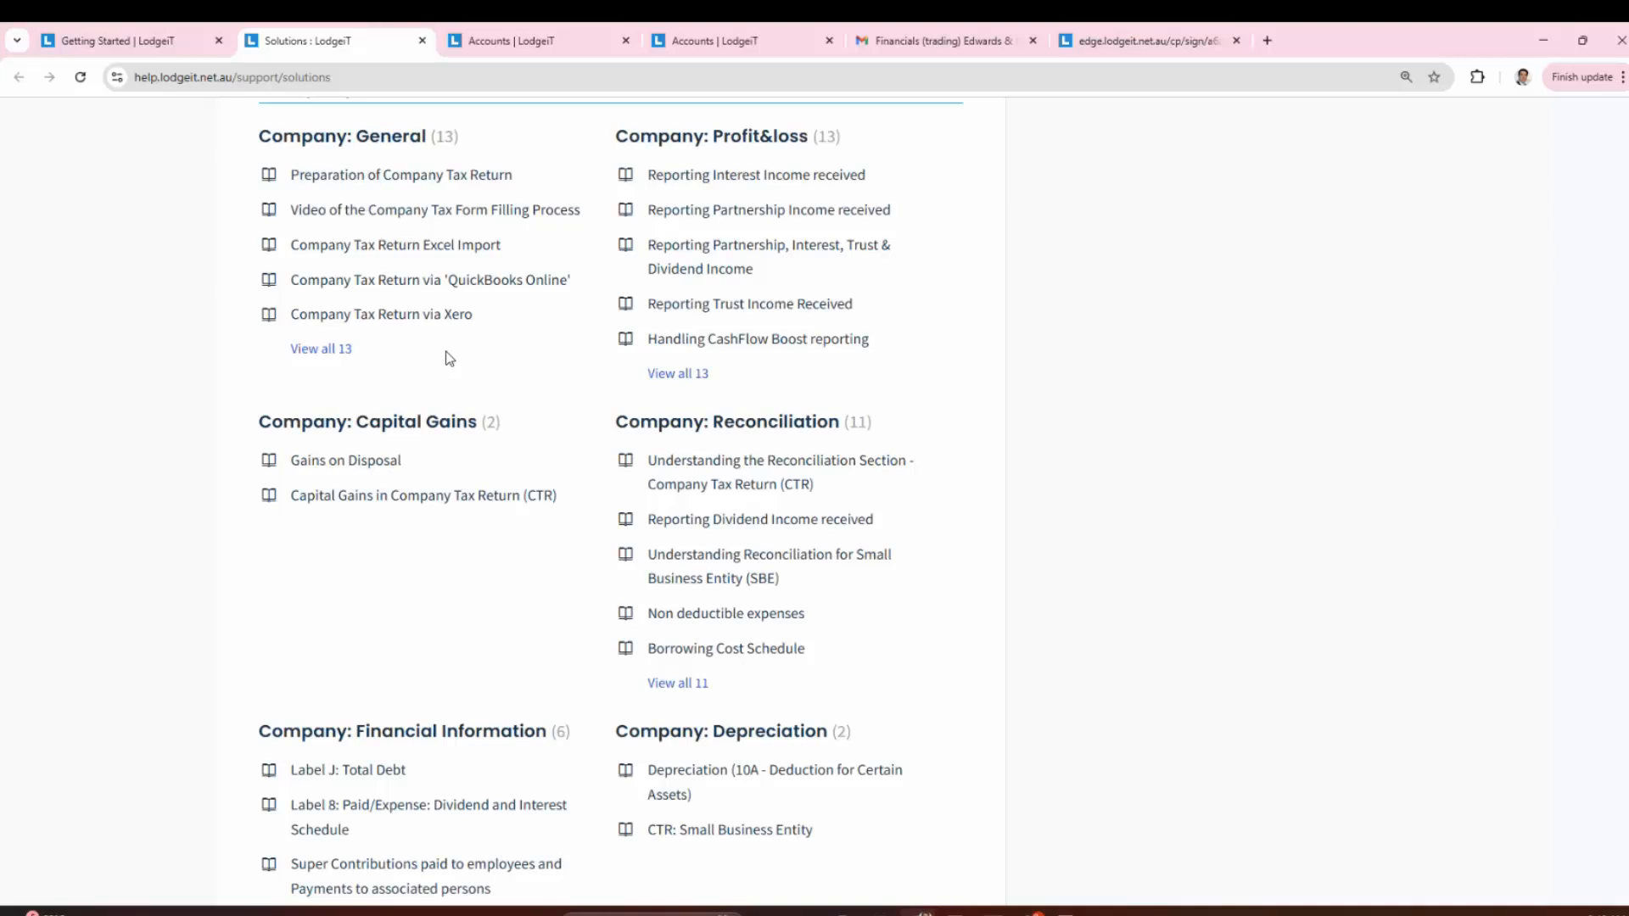
pyautogui.scroll(-12, 535, 324)
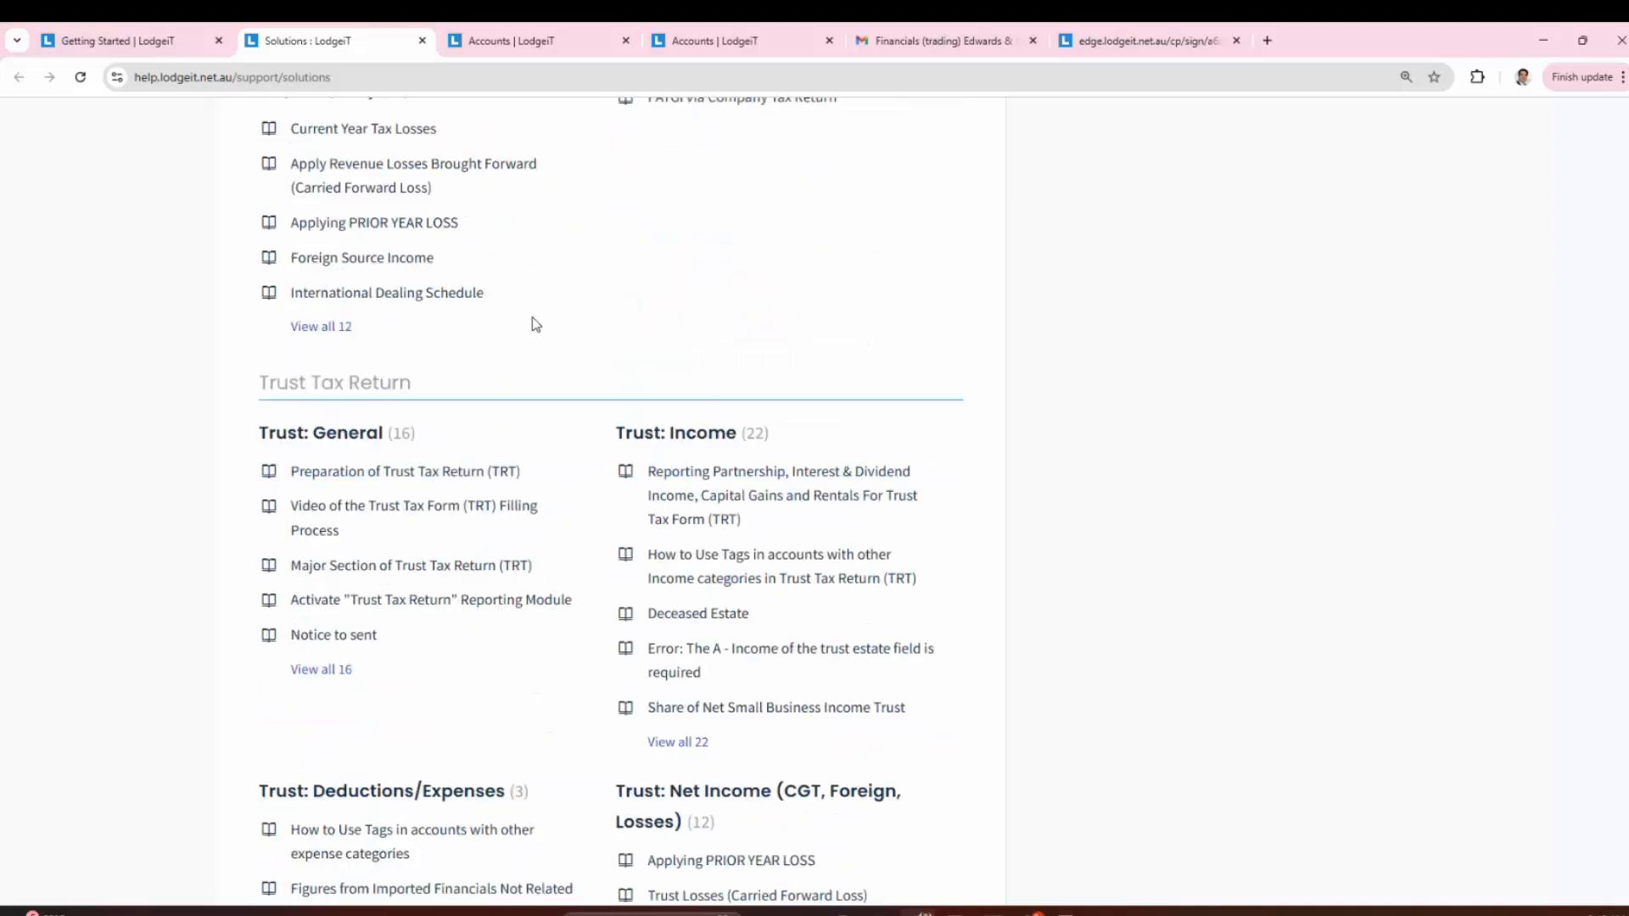
pyautogui.scroll(-3, 534, 324)
pyautogui.scroll(-13, 433, 381)
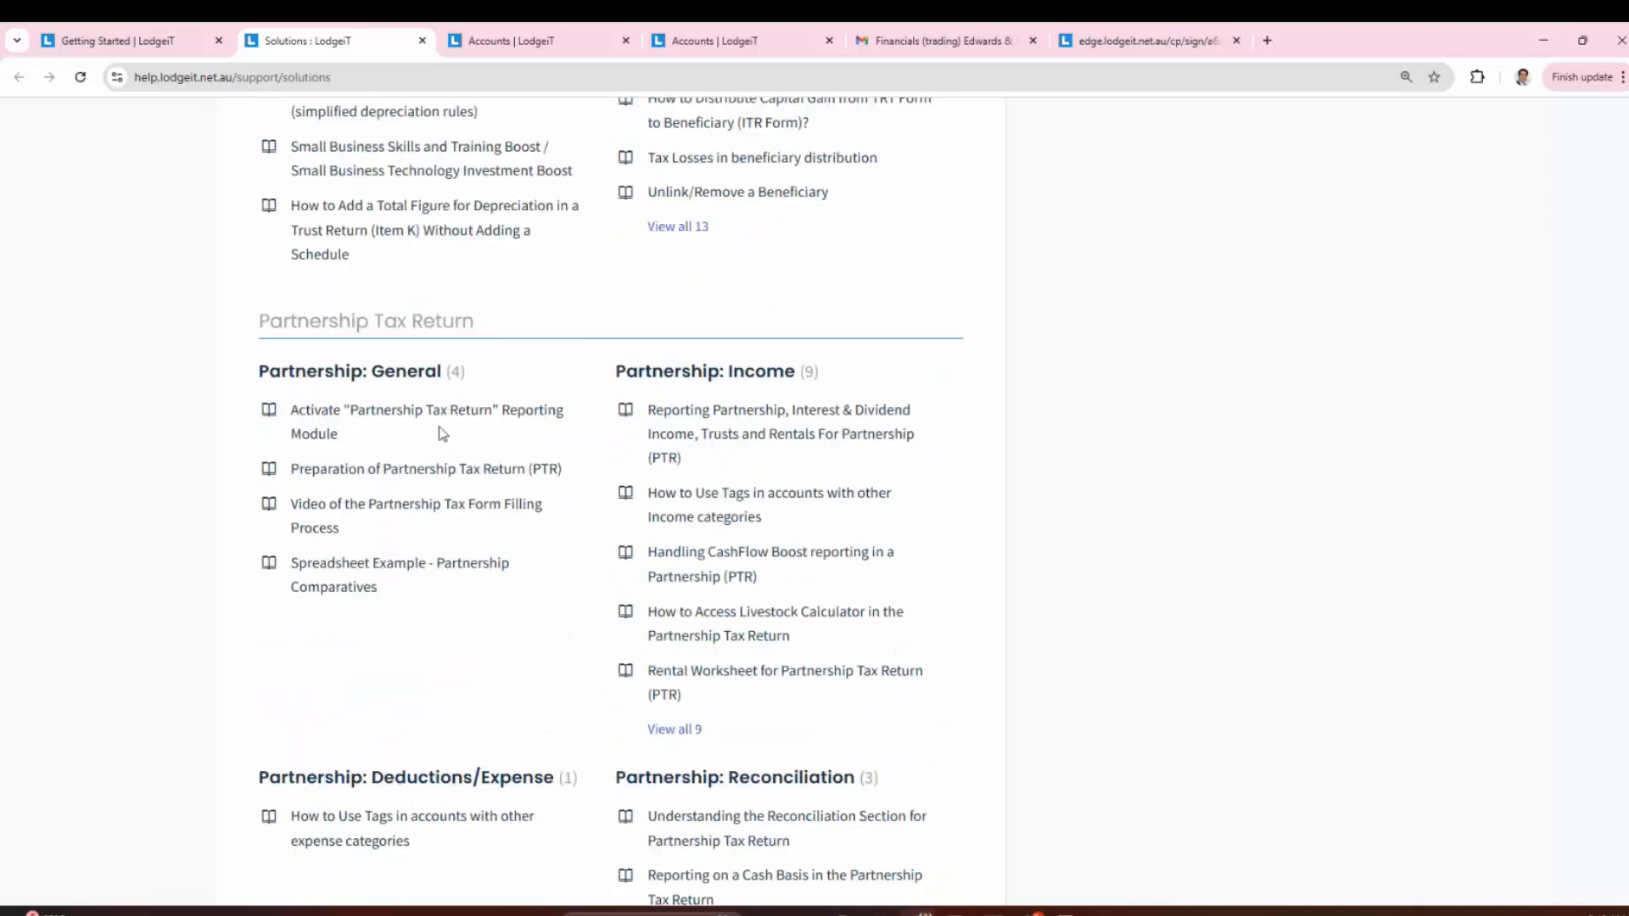
pyautogui.scroll(-1, 442, 434)
pyautogui.scroll(-12, 443, 368)
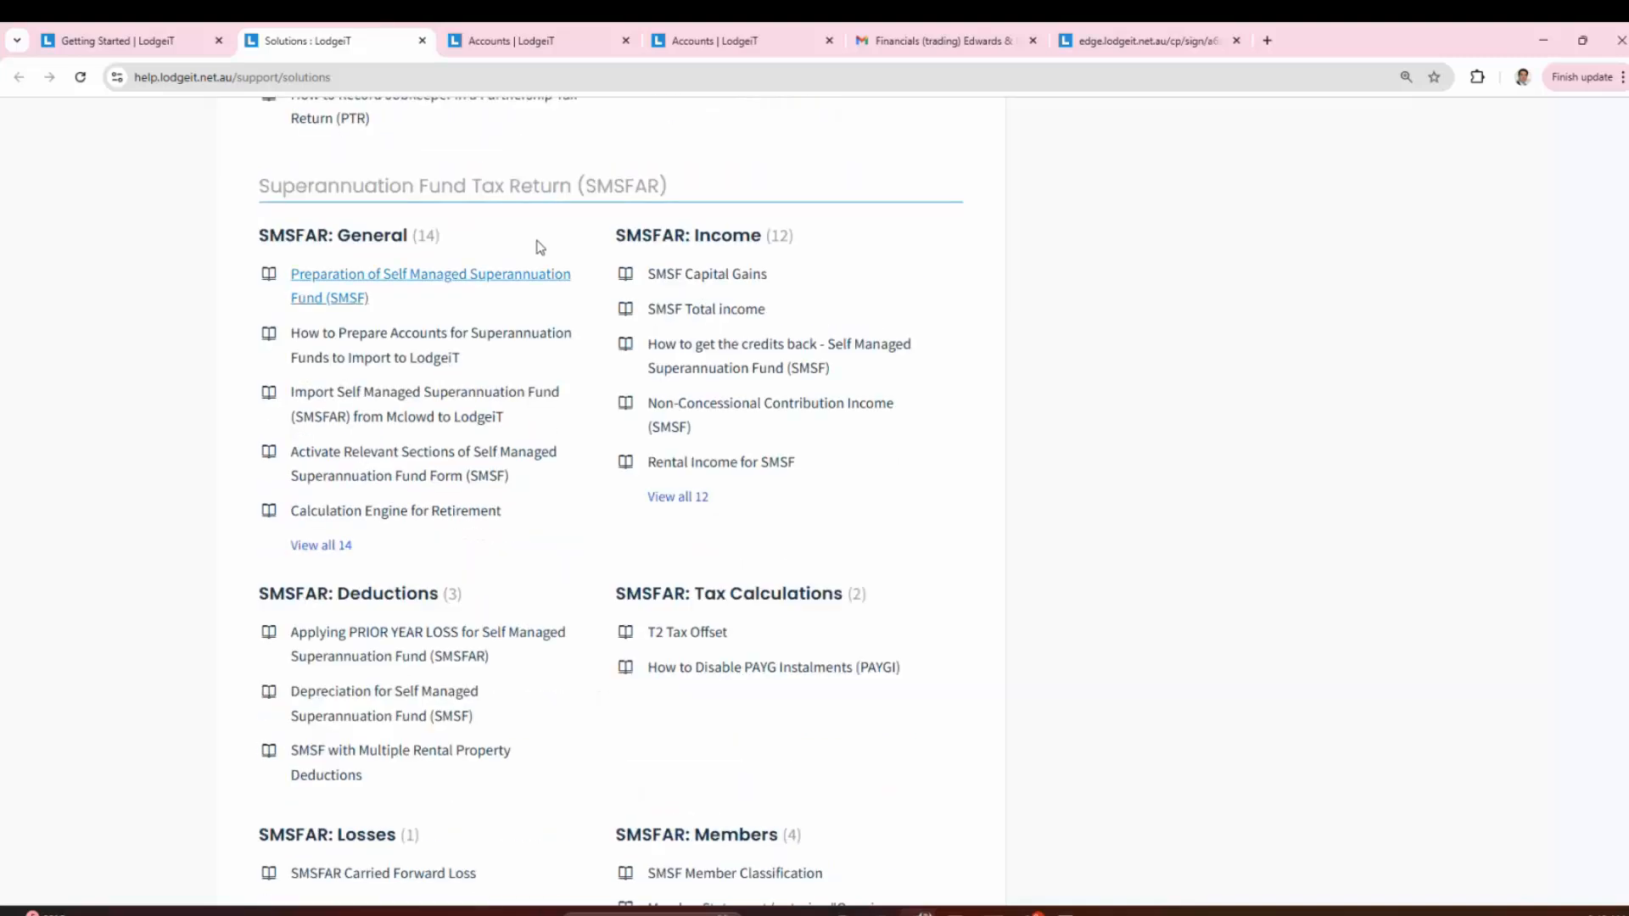
pyautogui.scroll(-15, 542, 425)
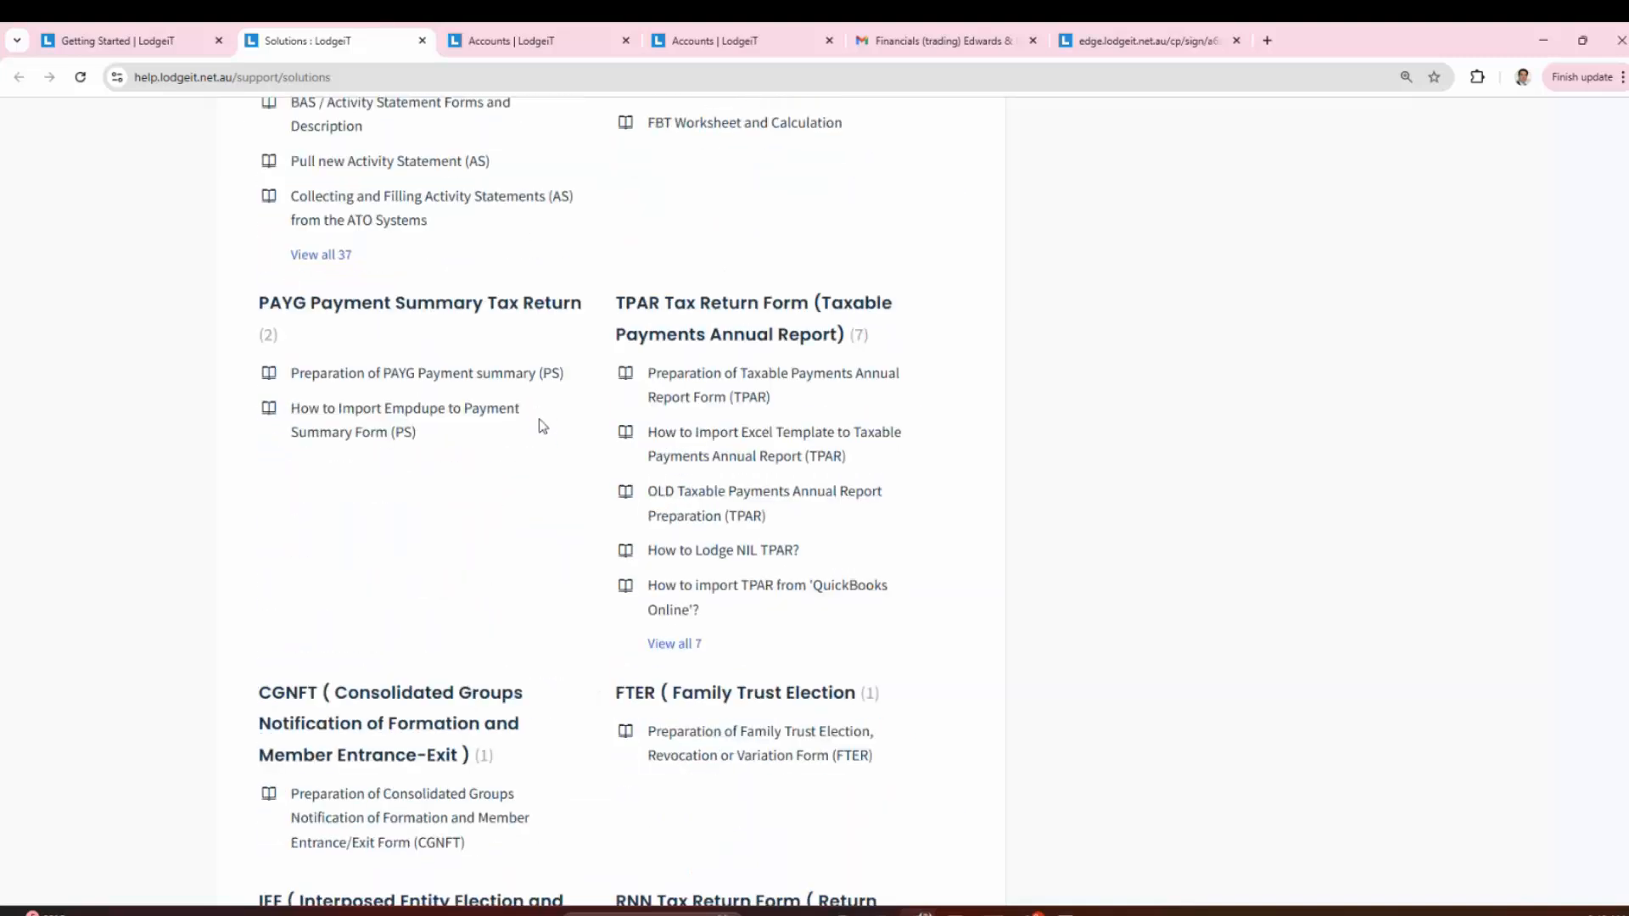
pyautogui.scroll(-14, 539, 426)
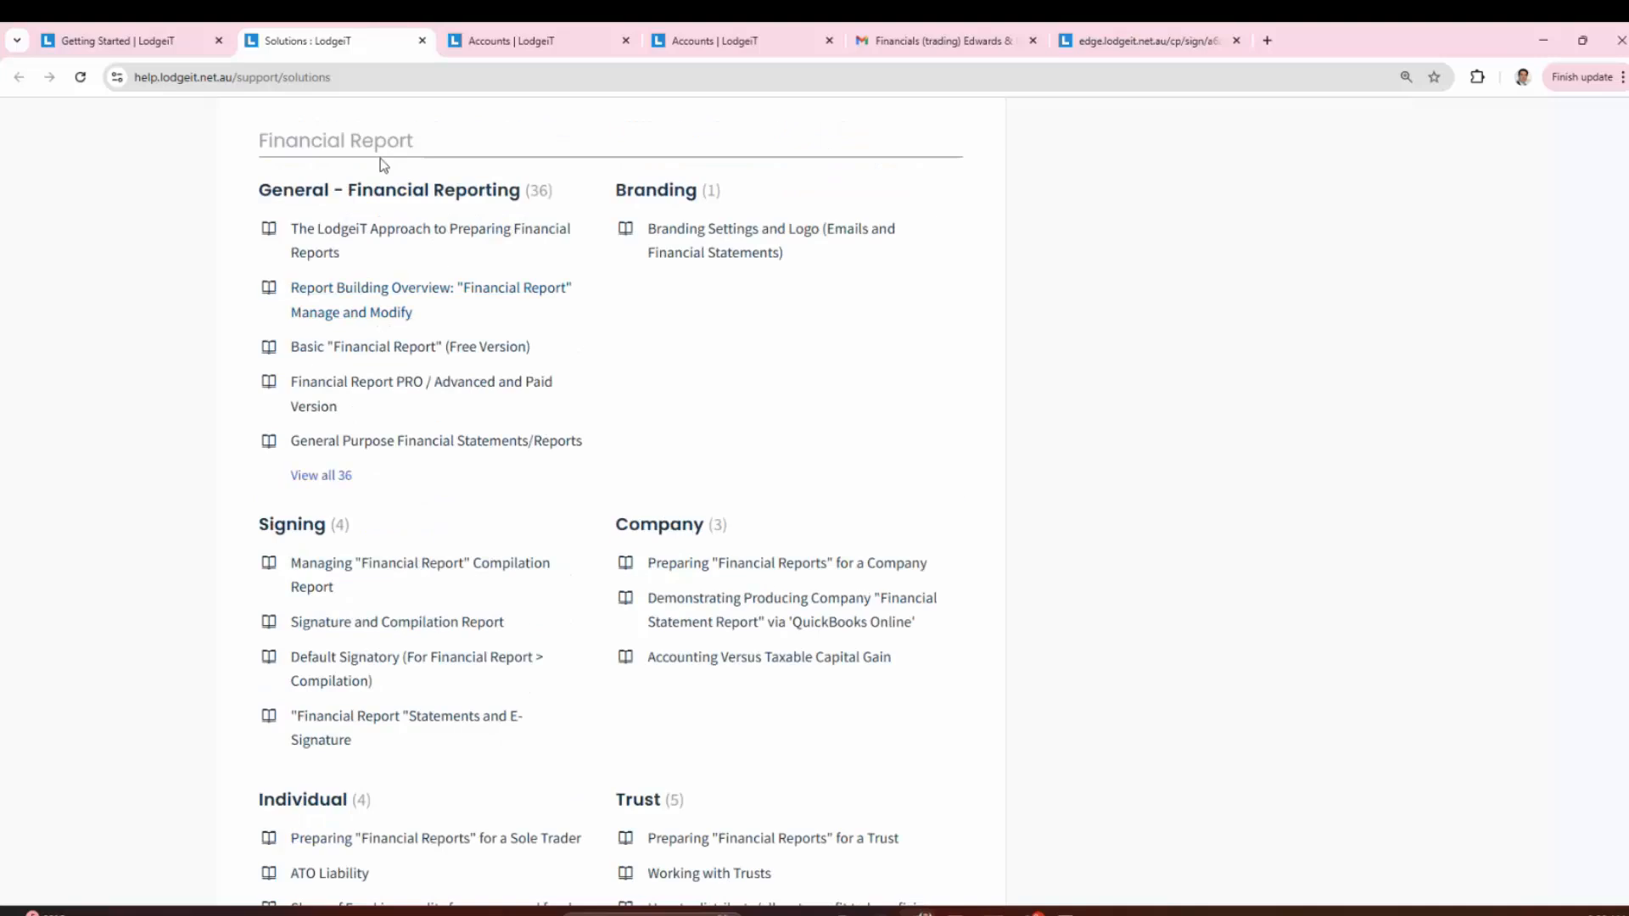
pyautogui.scroll(-4, 392, 318)
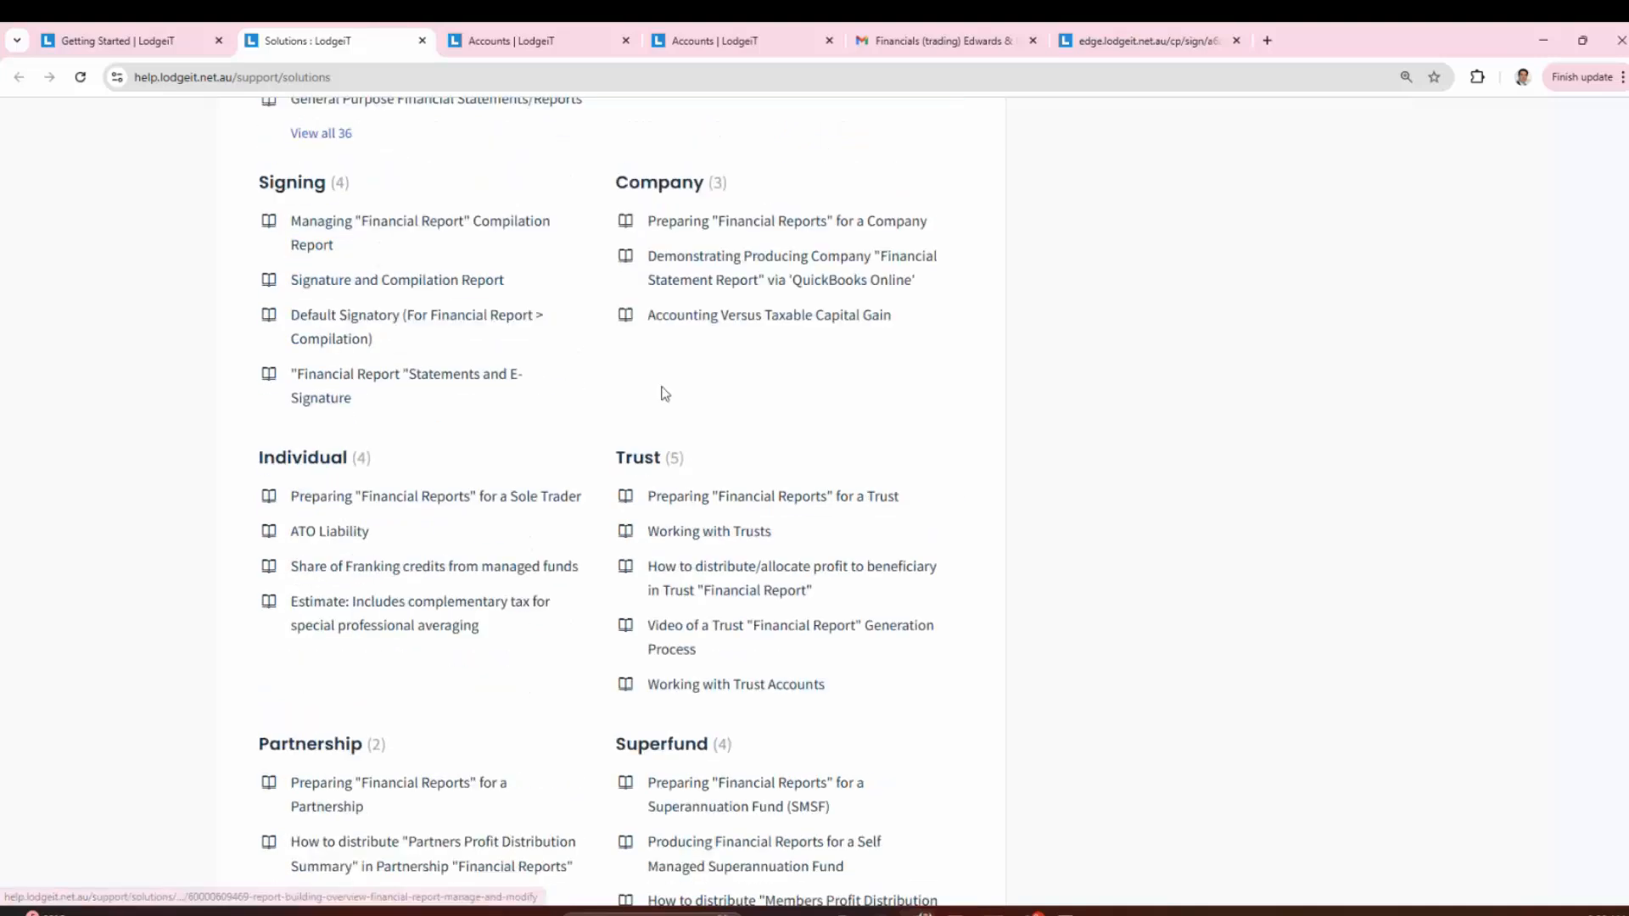
# Step: Browse the knowledge base from the Financial Report articles through the Integrations section, including QuickBooks Online, Xero, MYOB and BGL SimpleFund 360
pyautogui.scroll(-9, 665, 393)
pyautogui.scroll(-4, 491, 425)
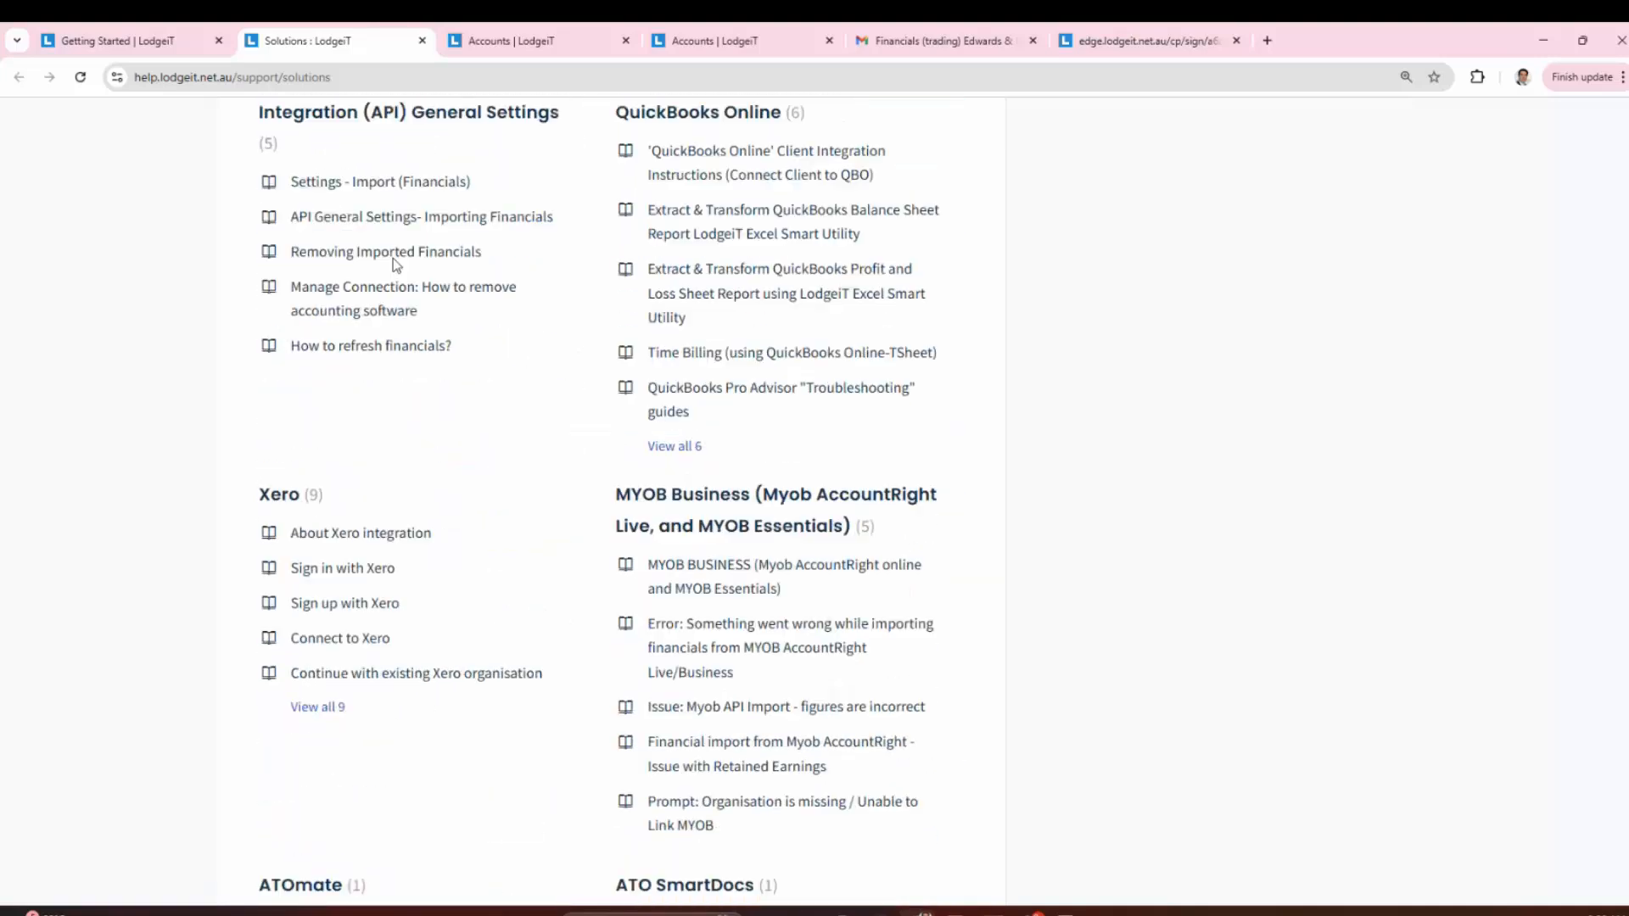
pyautogui.scroll(2, 386, 389)
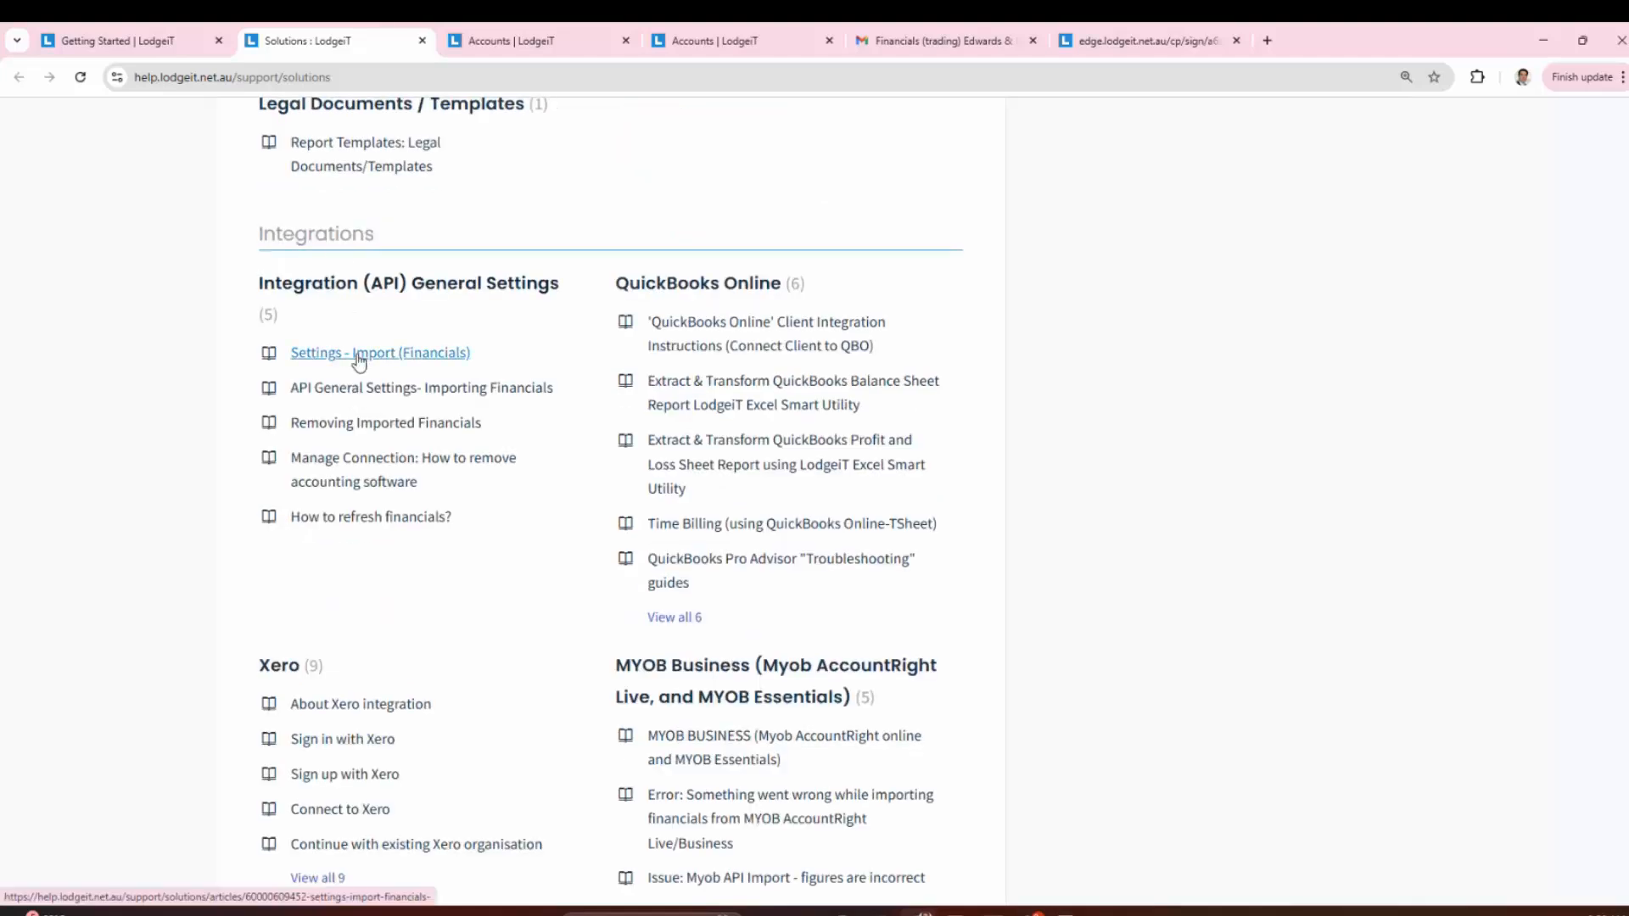
pyautogui.scroll(-1, 339, 430)
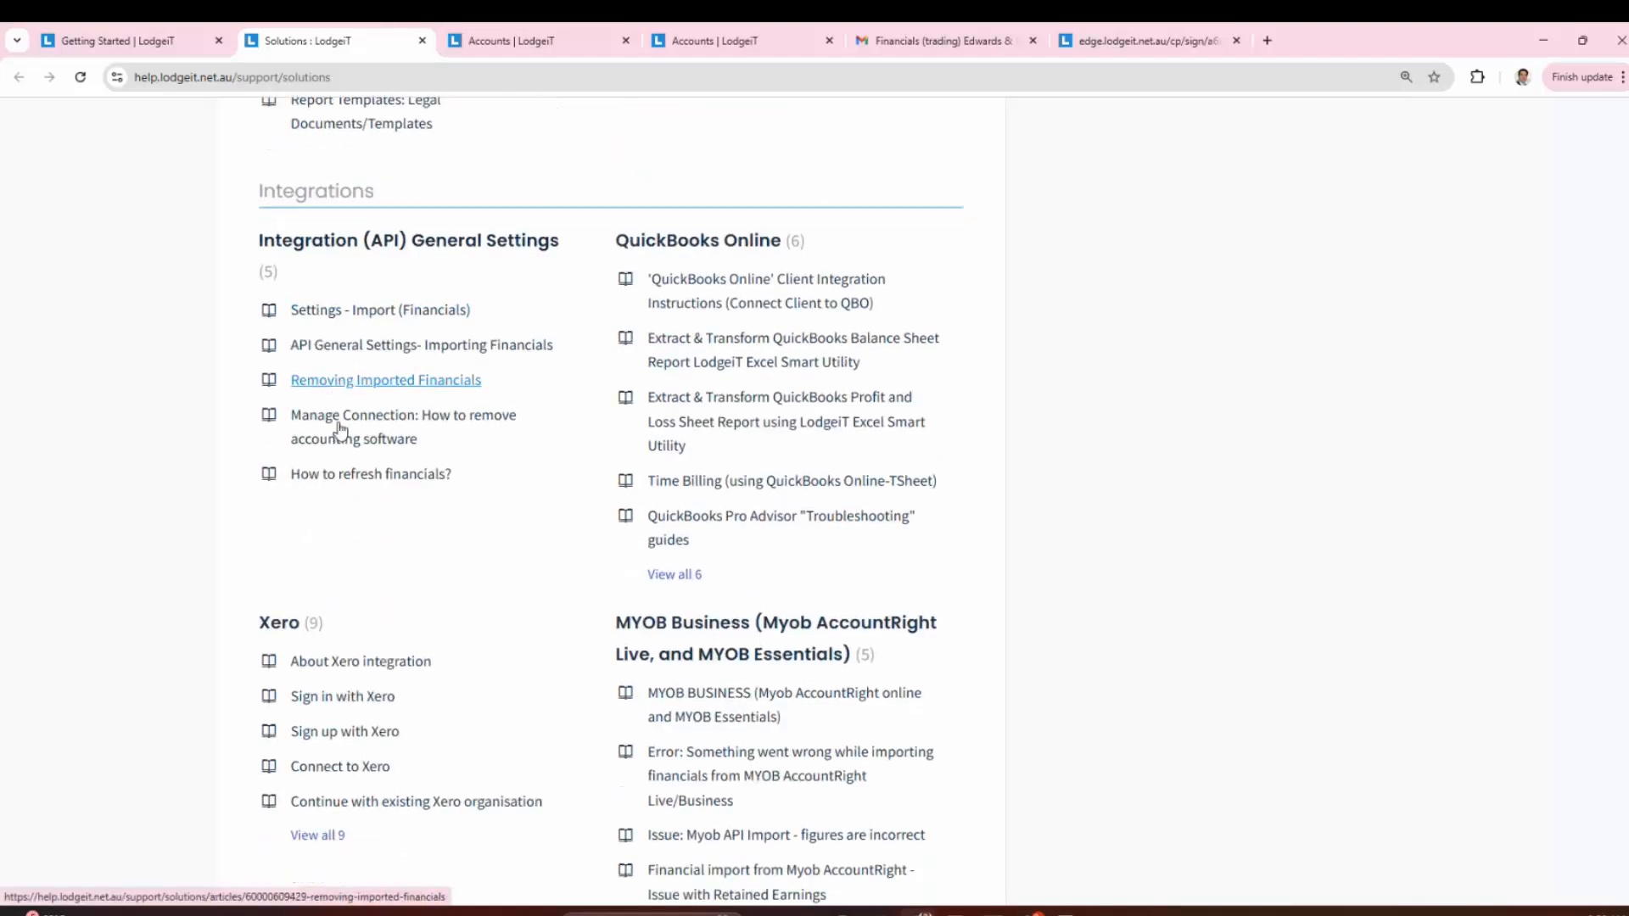
pyautogui.scroll(-3, 339, 431)
pyautogui.scroll(-4, 622, 437)
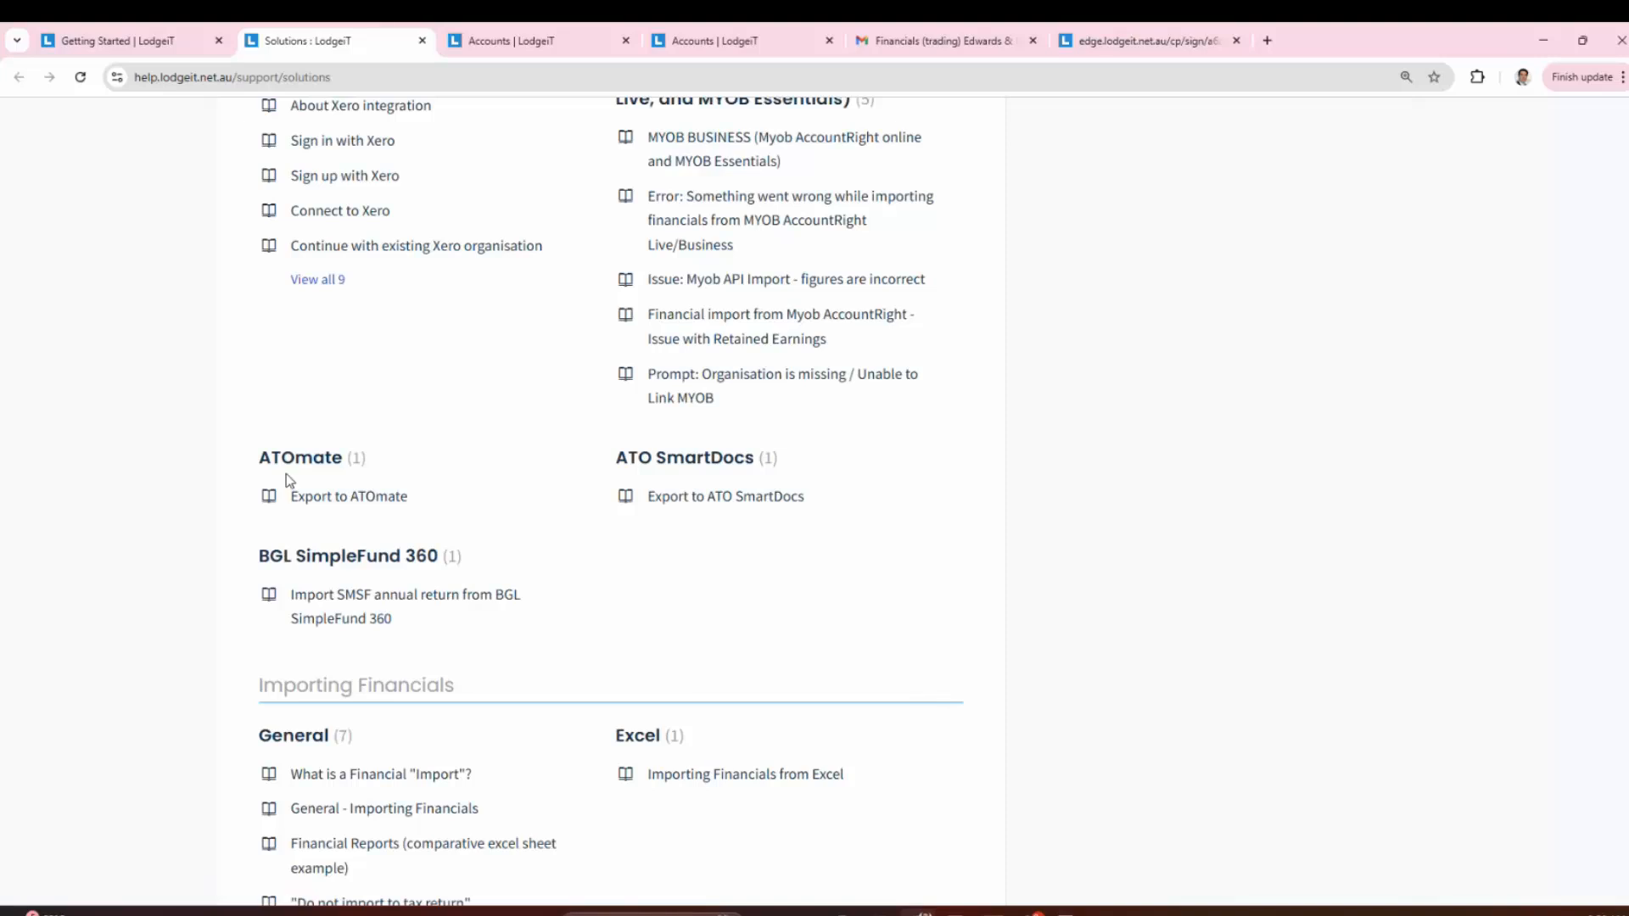
# Step: Browse the knowledge base's Importing Financials section through to General Accounting & Tax Knowledge
pyautogui.scroll(-4, 407, 458)
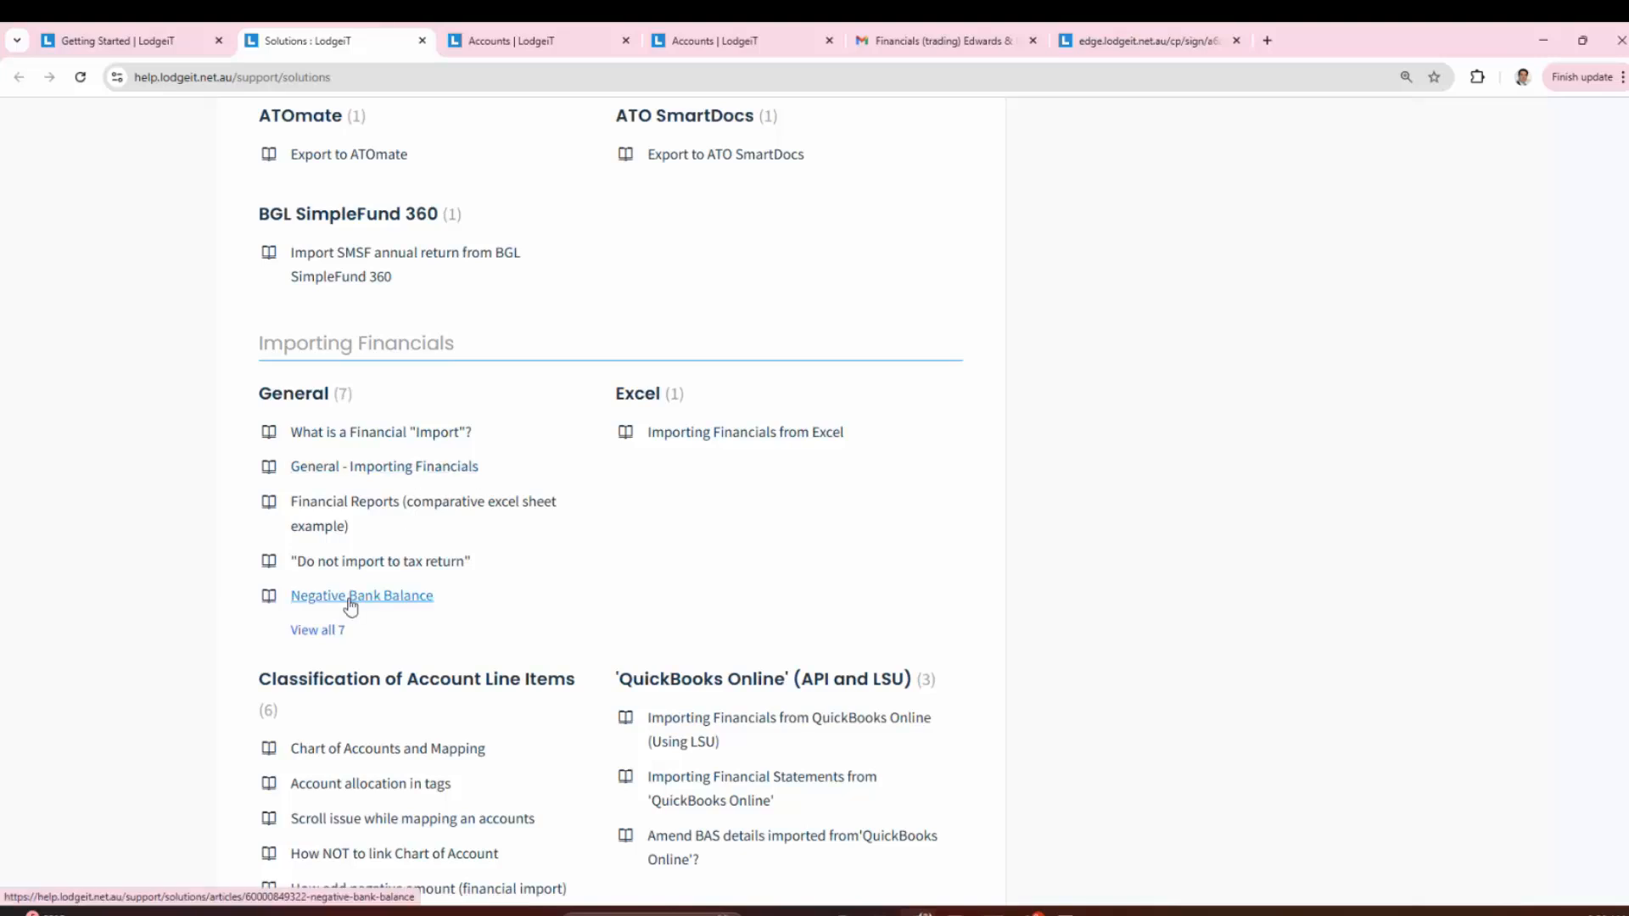
pyautogui.scroll(-5, 379, 552)
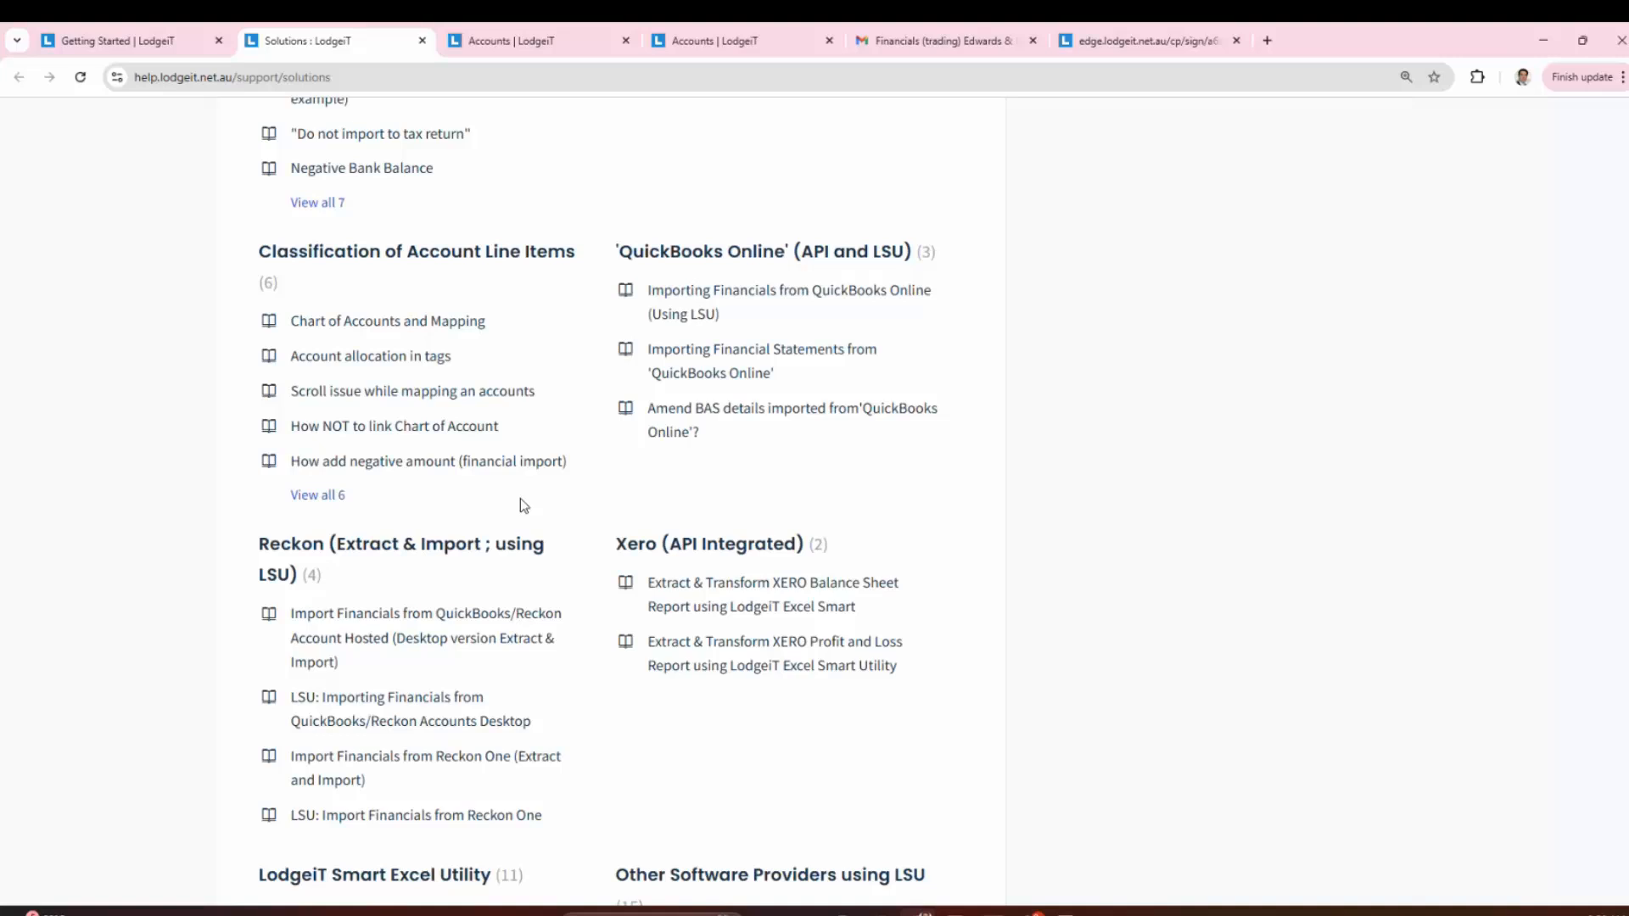
pyautogui.scroll(-6, 521, 502)
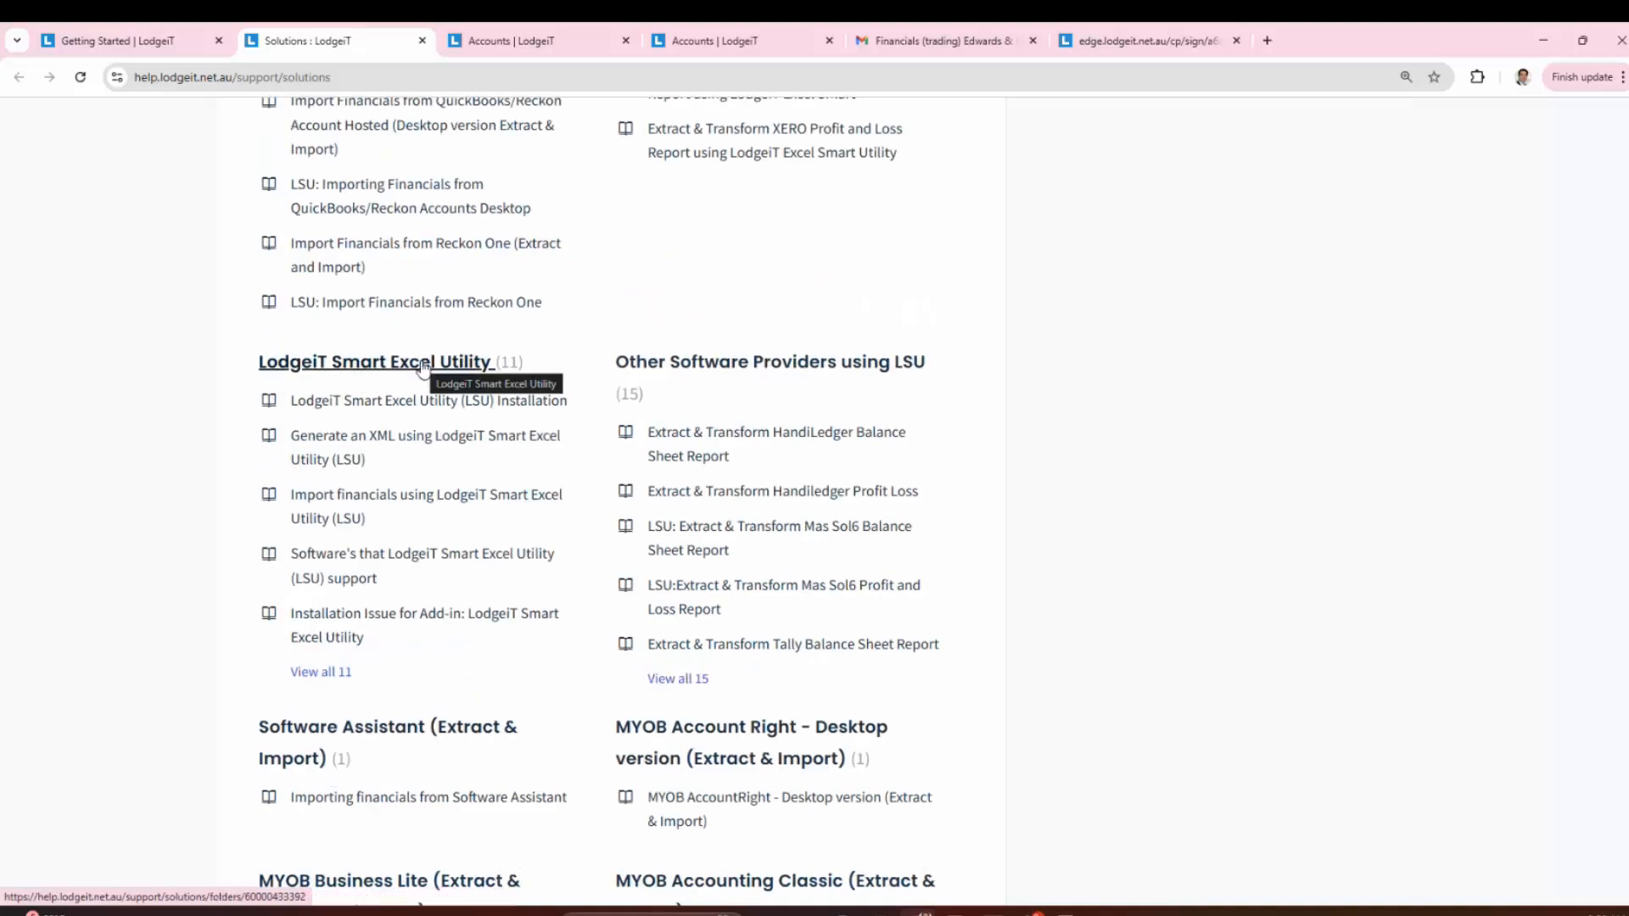
pyautogui.scroll(-4, 418, 499)
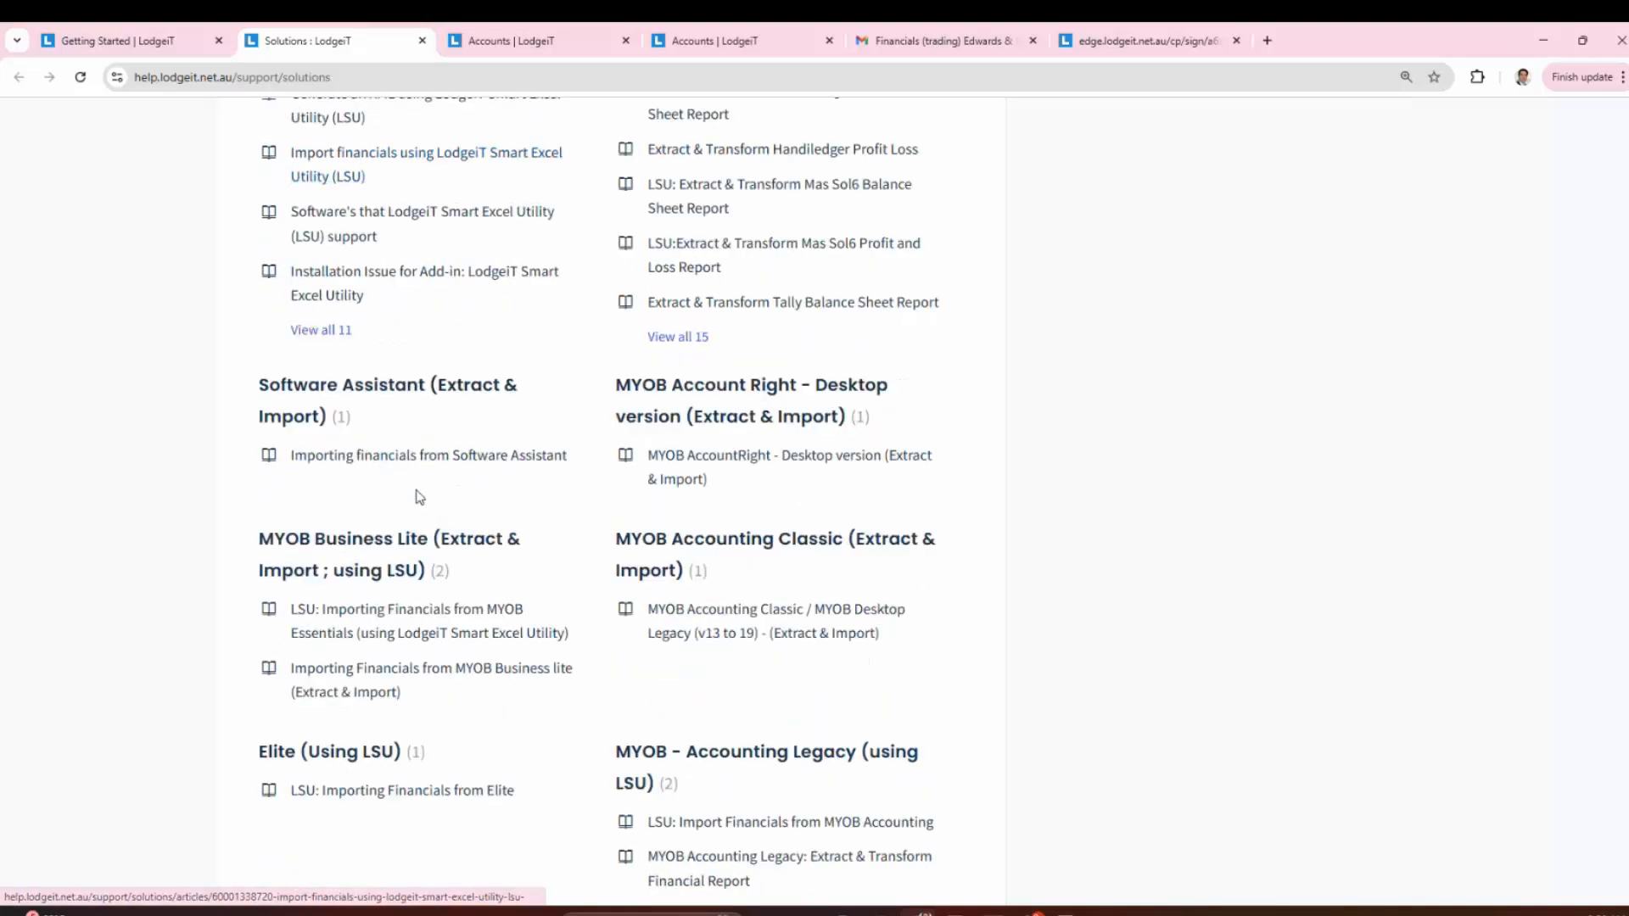
pyautogui.scroll(-4, 418, 499)
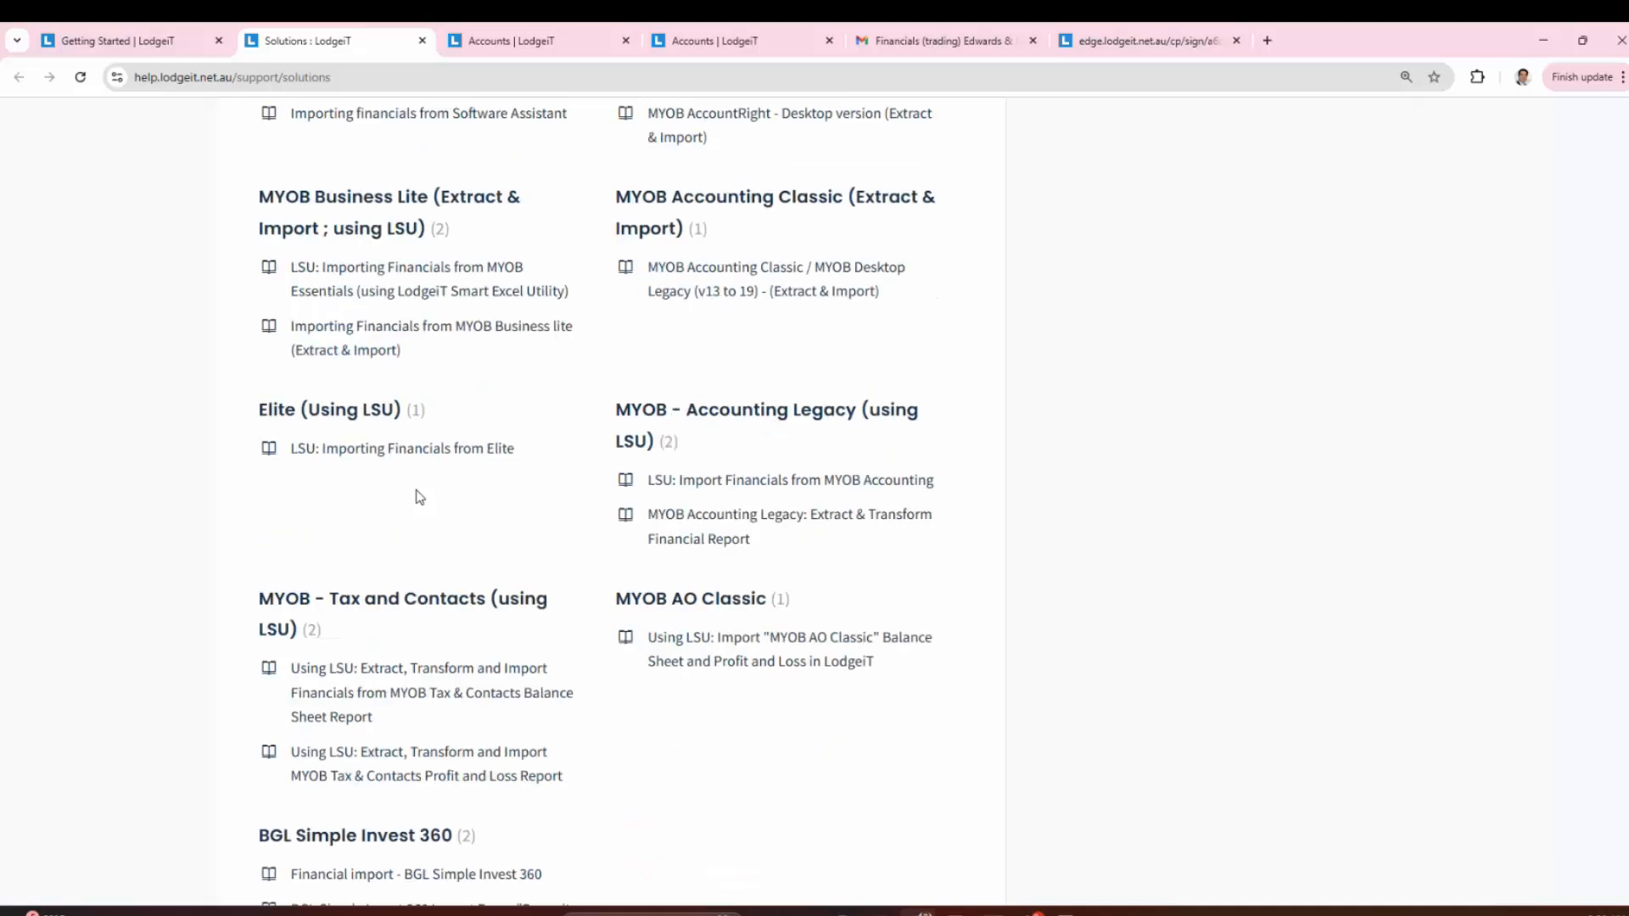
pyautogui.scroll(-4, 419, 499)
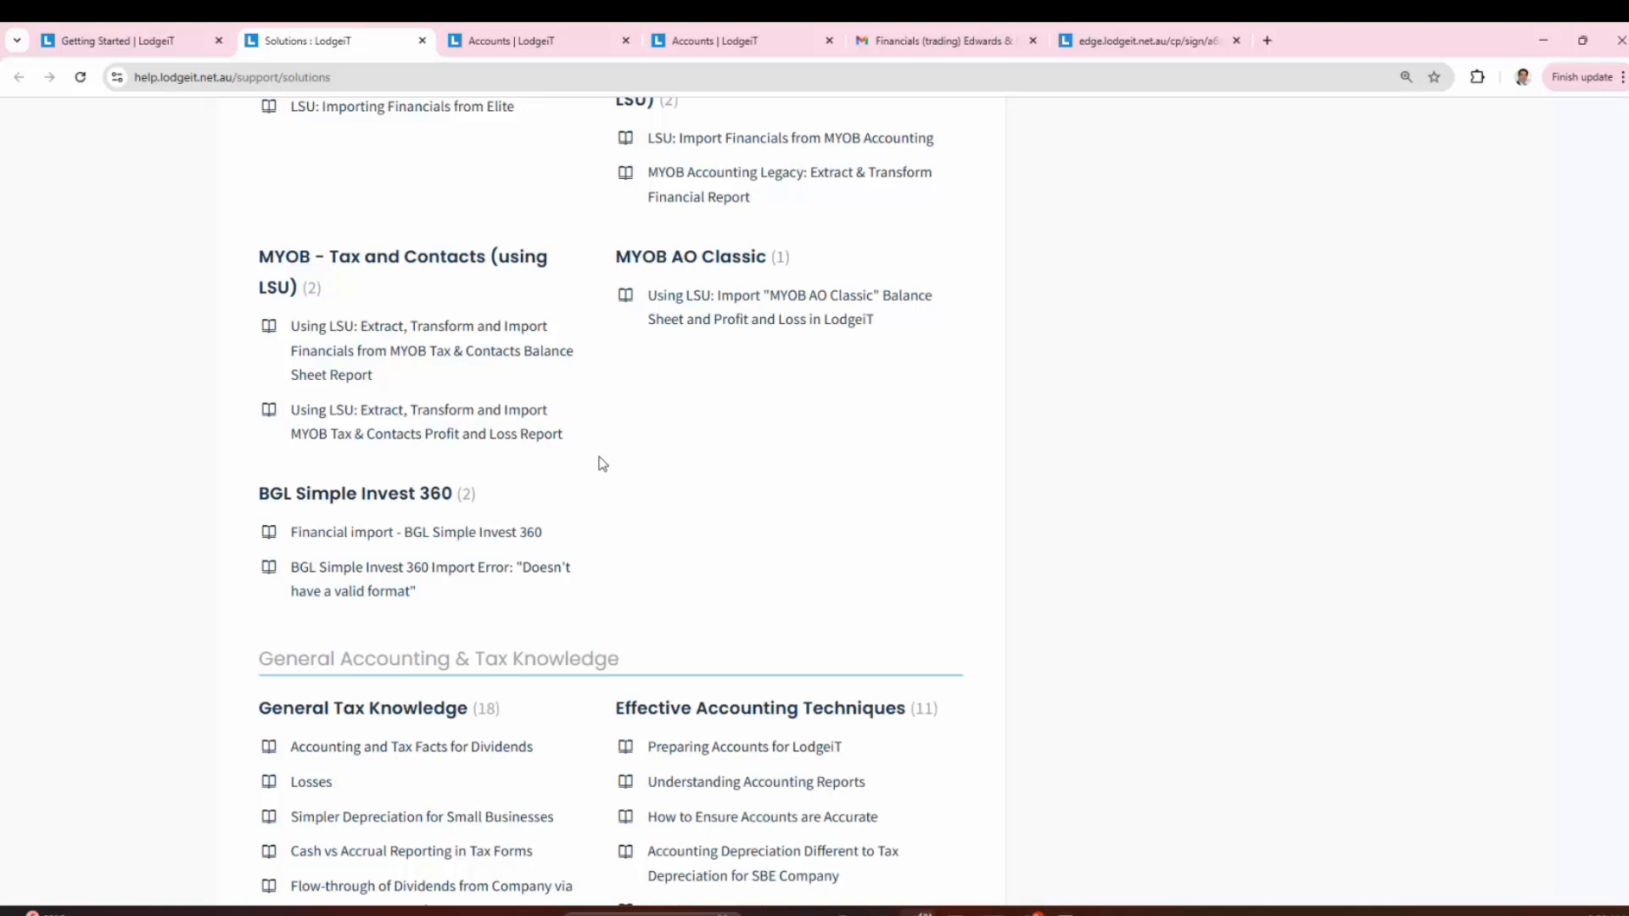
pyautogui.scroll(-4, 602, 463)
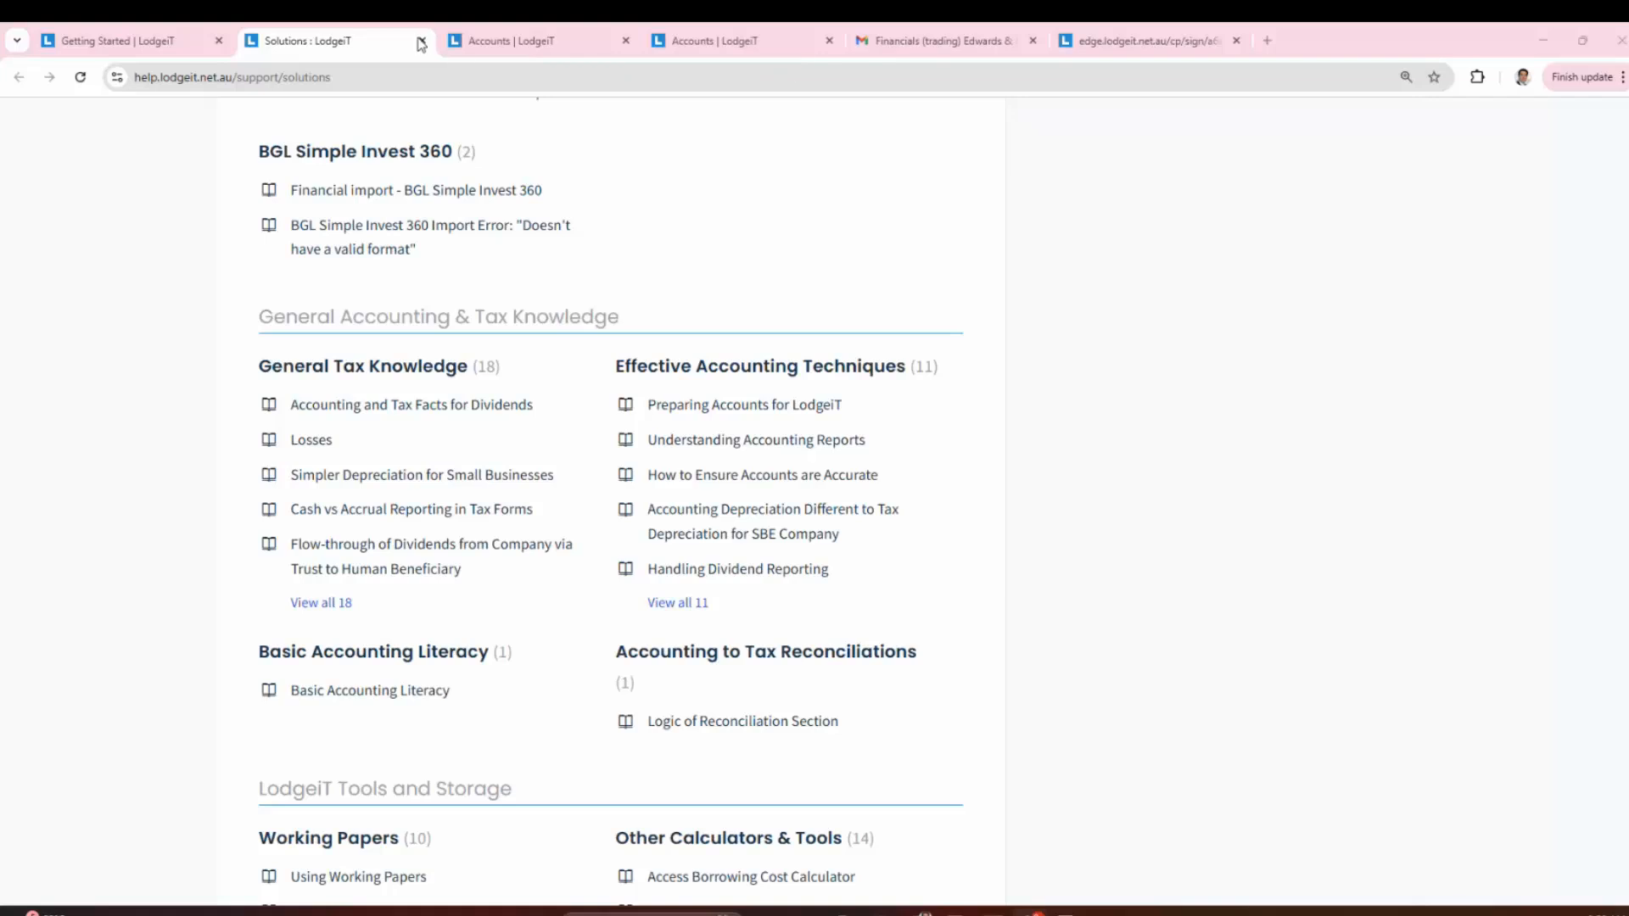
# Step: Open Tax Genii from LodgeiT and review the saved chat on whether a motor vehicle must be owned to claim a D1 deduction
pyautogui.click(515, 38)
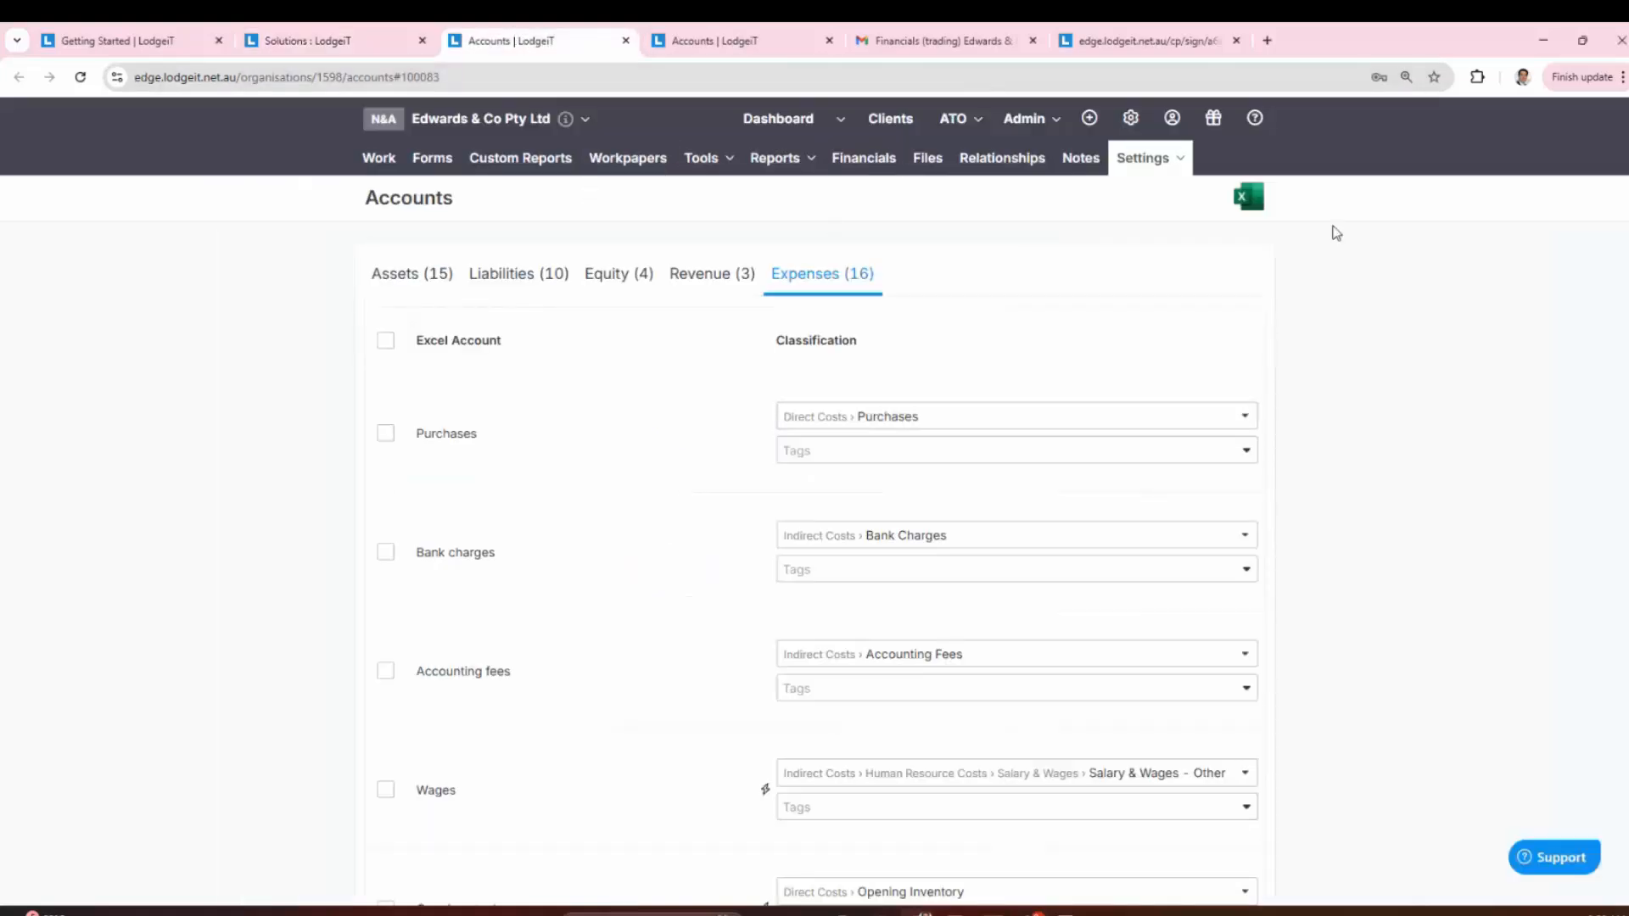
pyautogui.click(1268, 123)
pyautogui.click(1218, 252)
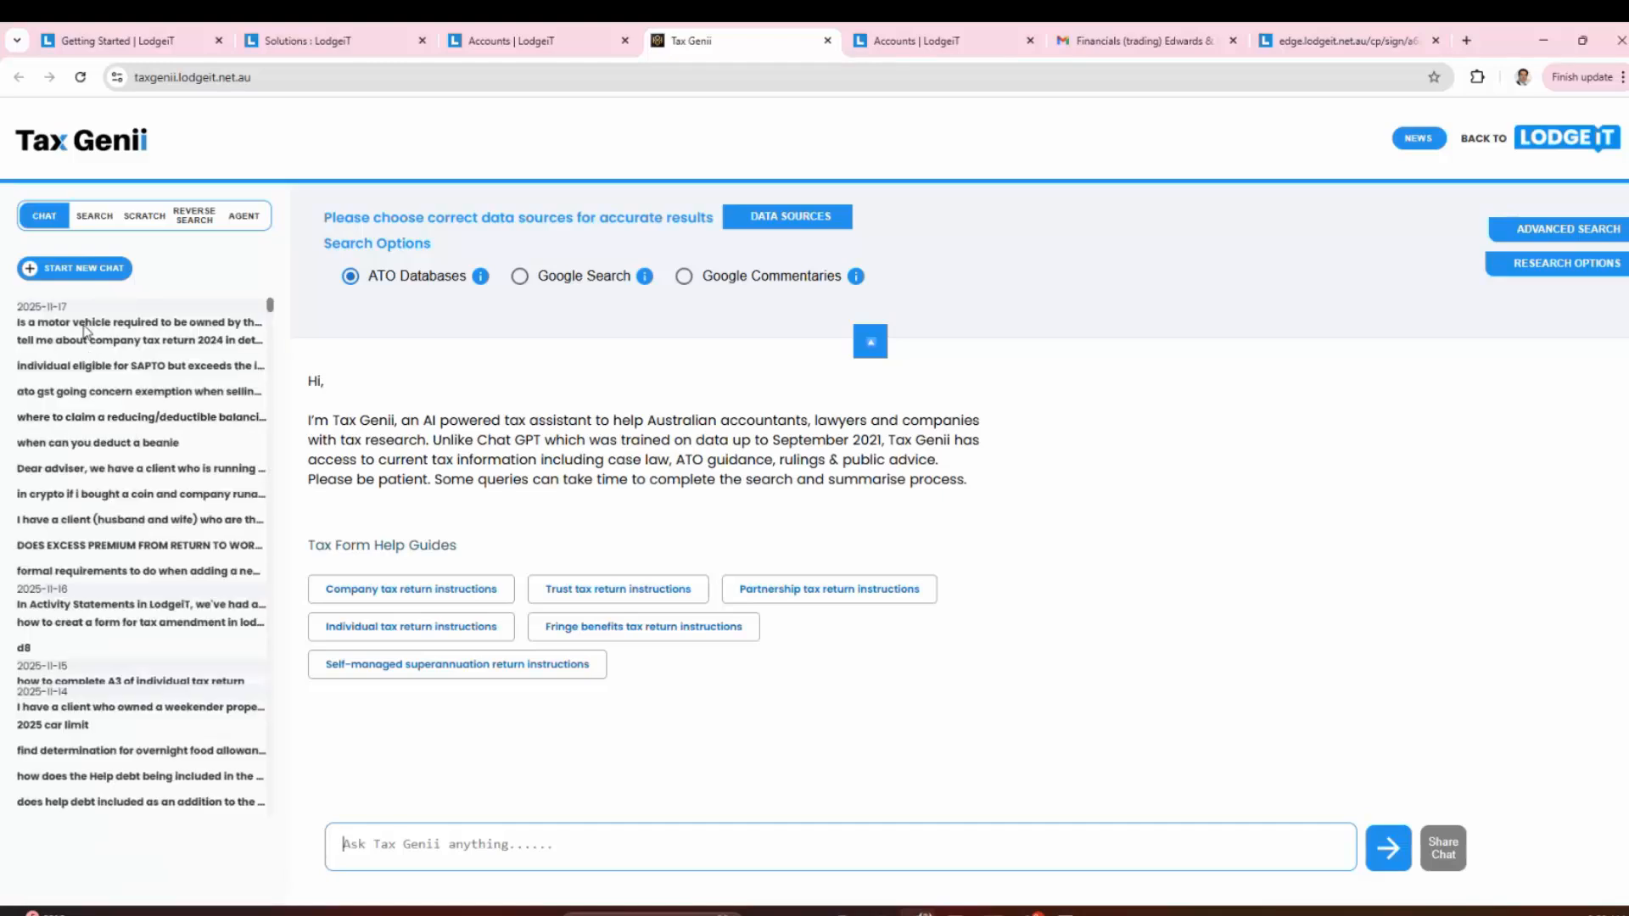
pyautogui.click(87, 327)
pyautogui.scroll(5, 440, 530)
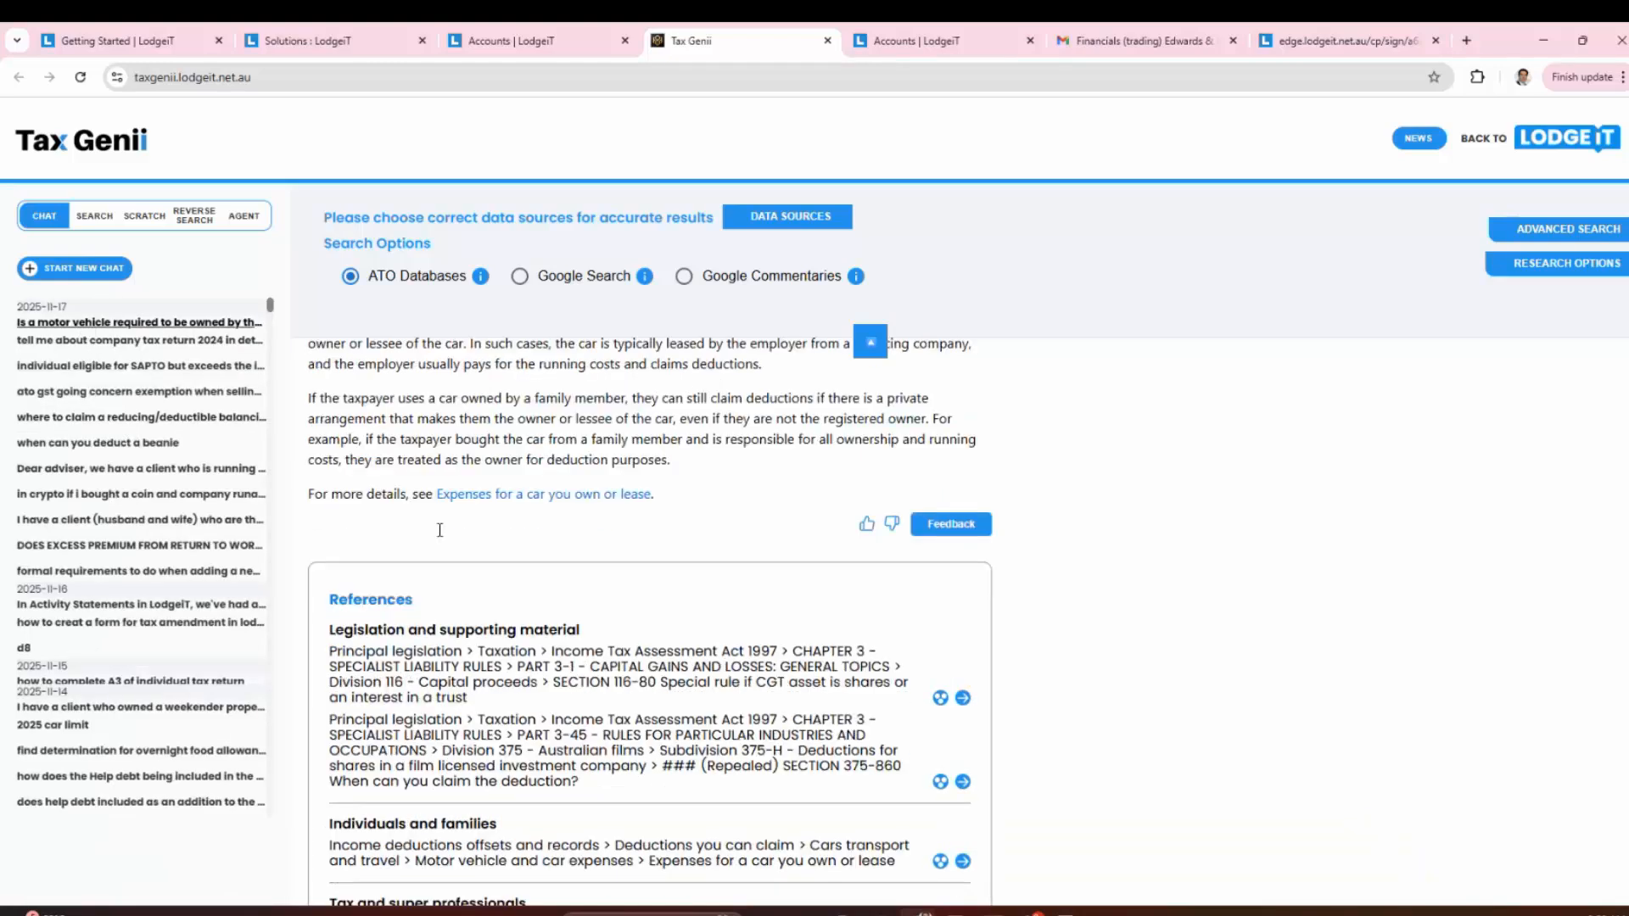
pyautogui.moveTo(400, 623); pyautogui.dragTo(753, 780)
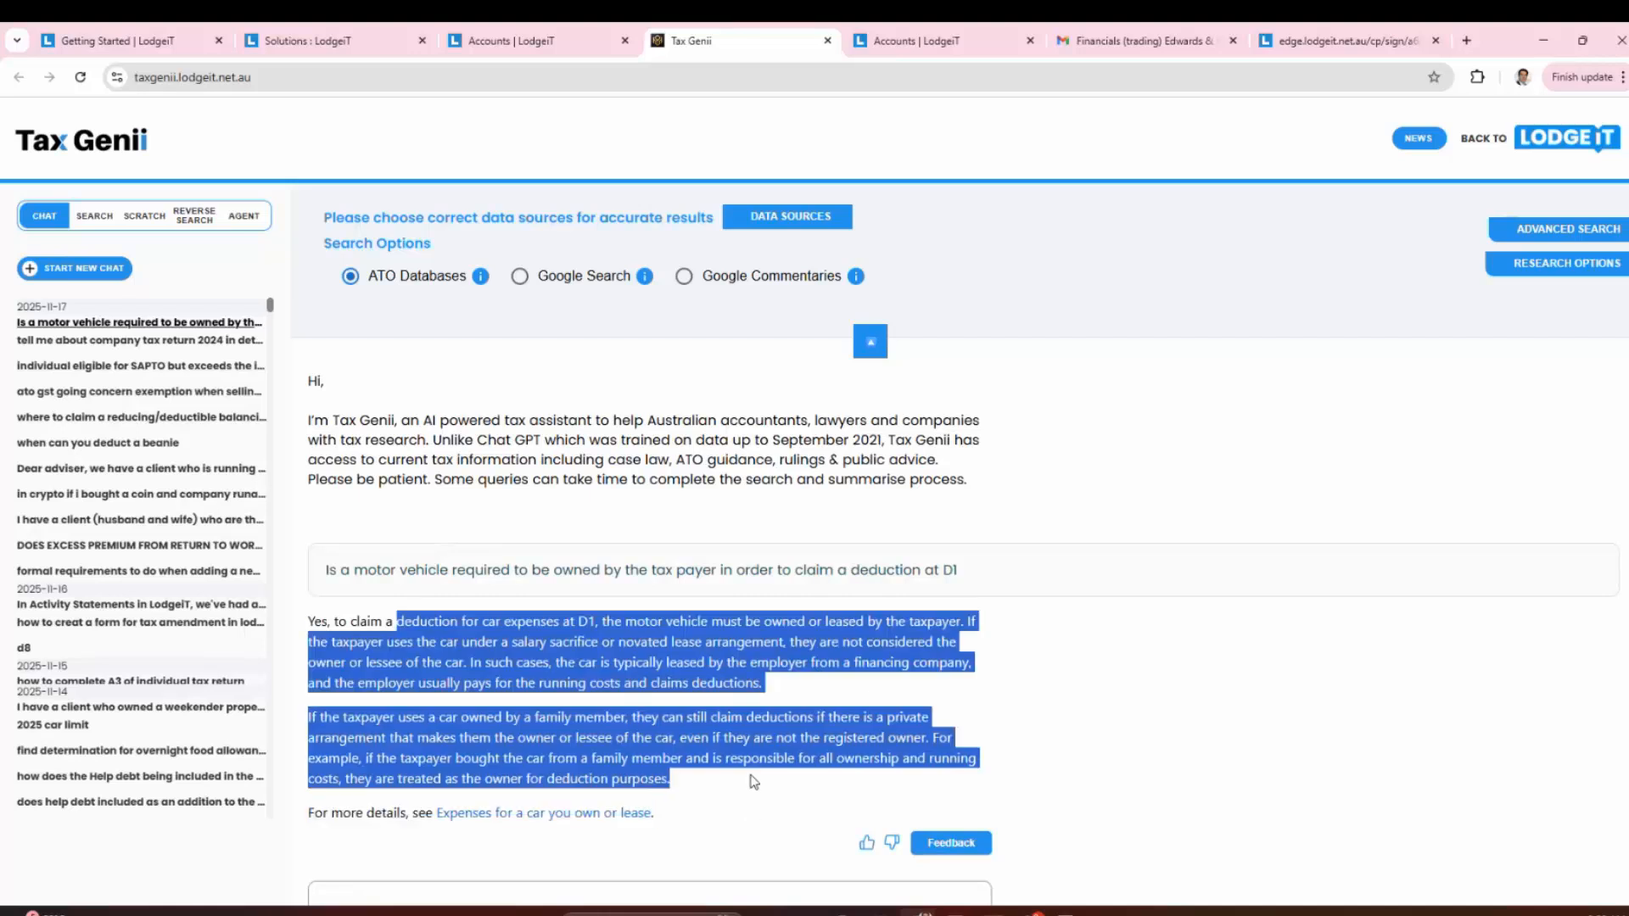
pyautogui.scroll(-5, 699, 571)
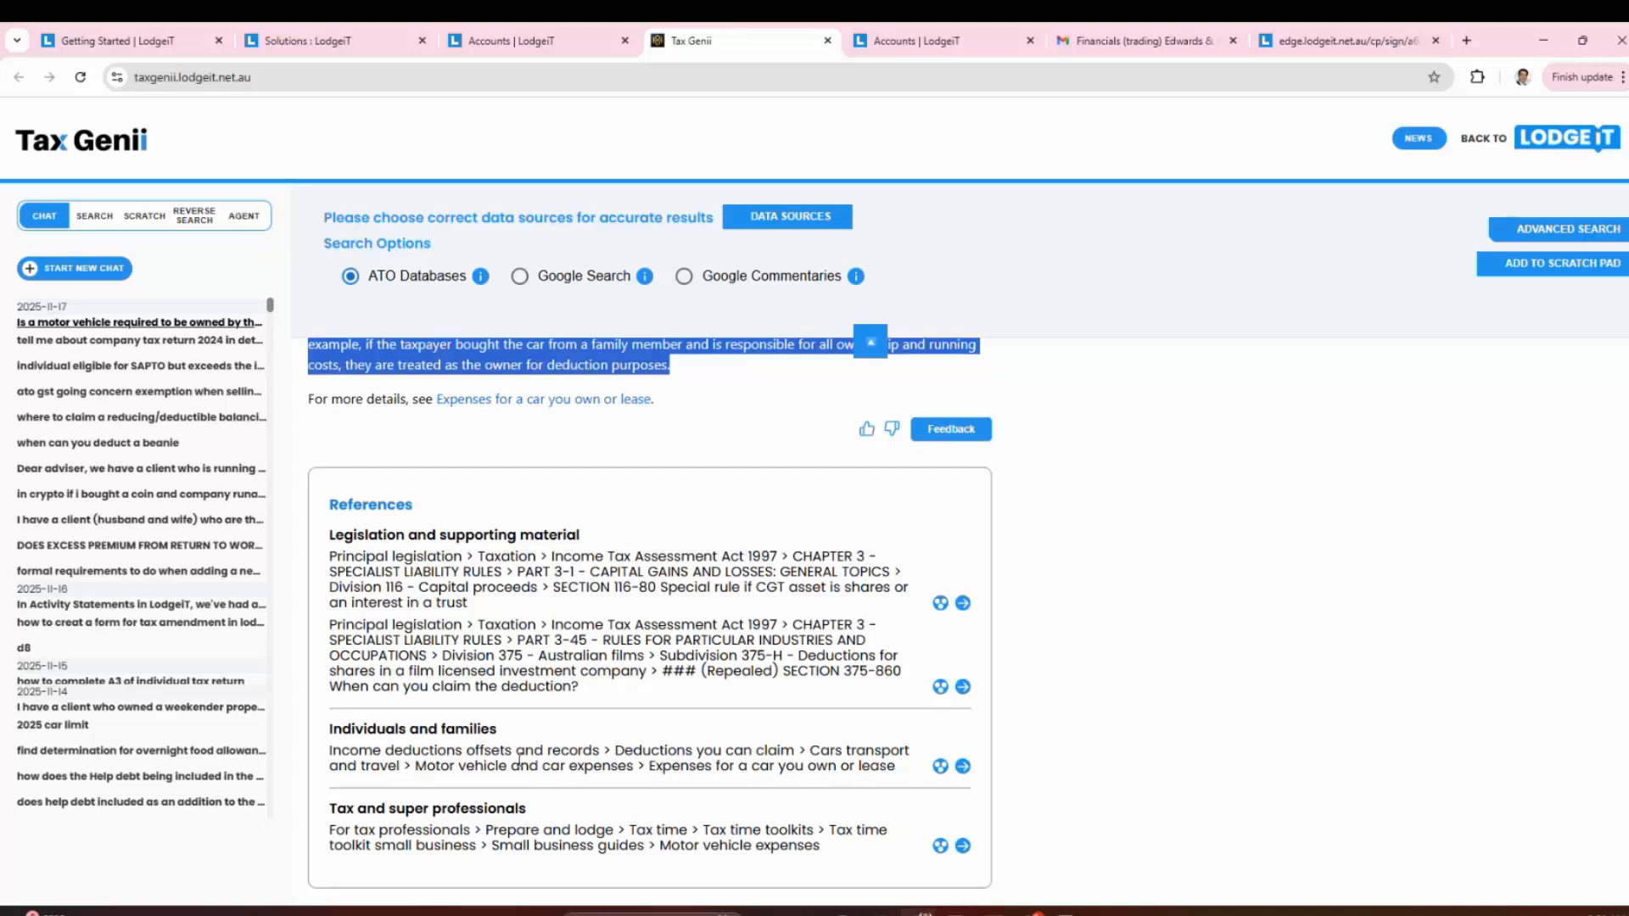
# Step: View the chat's ATO reference on expenses for a car you own or lease, and generate a summary of the Section 116-80 reference
pyautogui.click(961, 767)
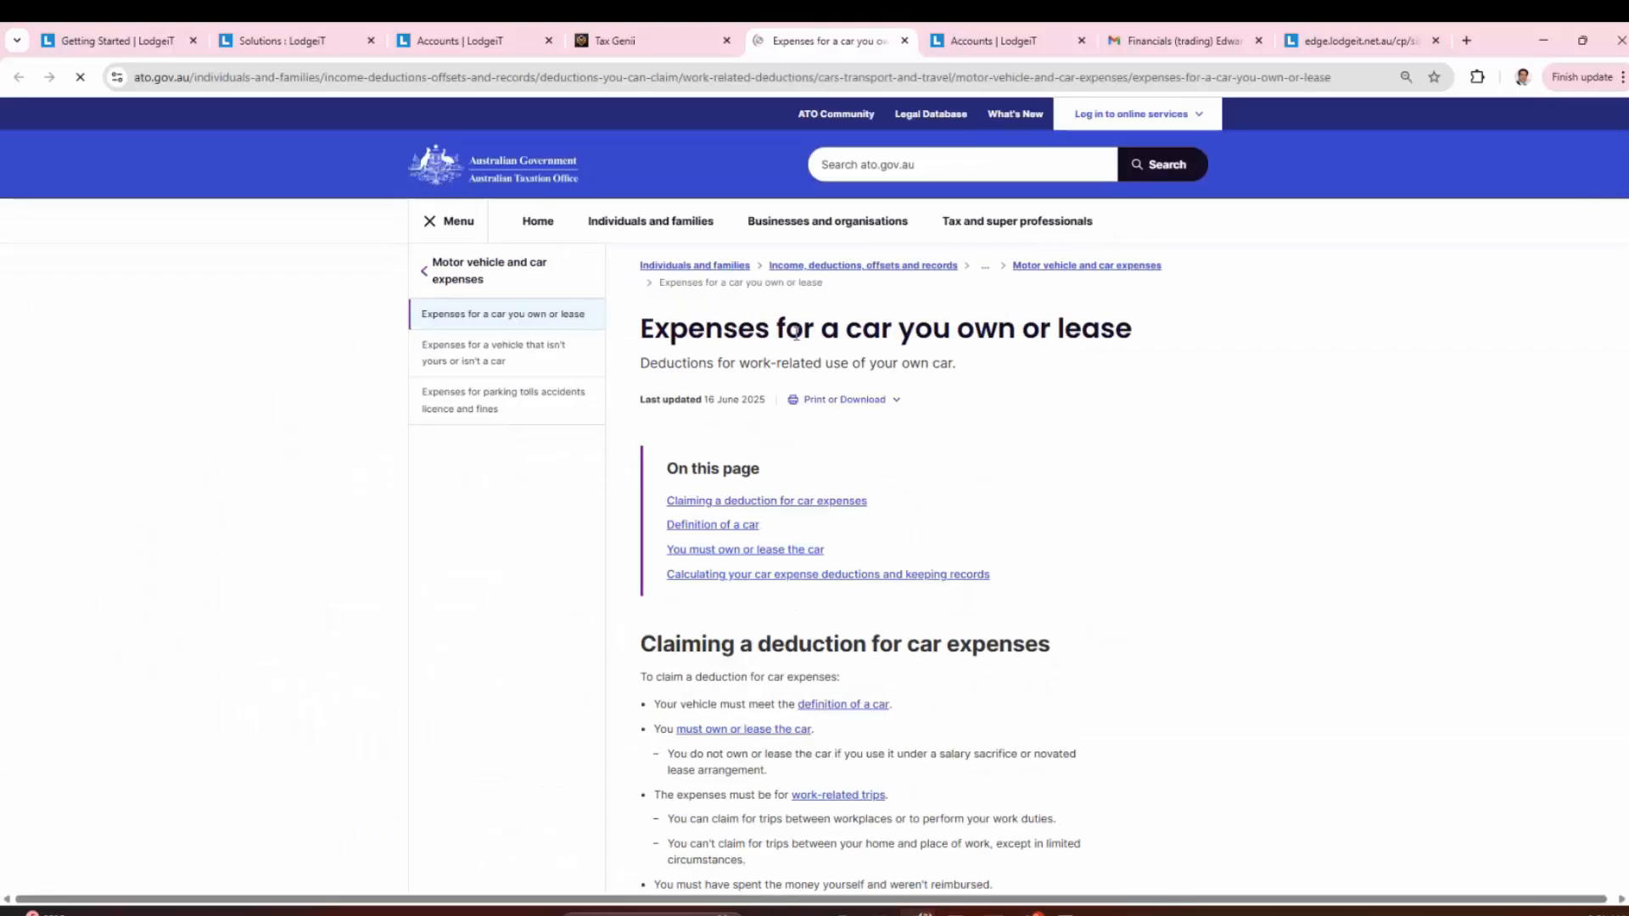
pyautogui.click(712, 47)
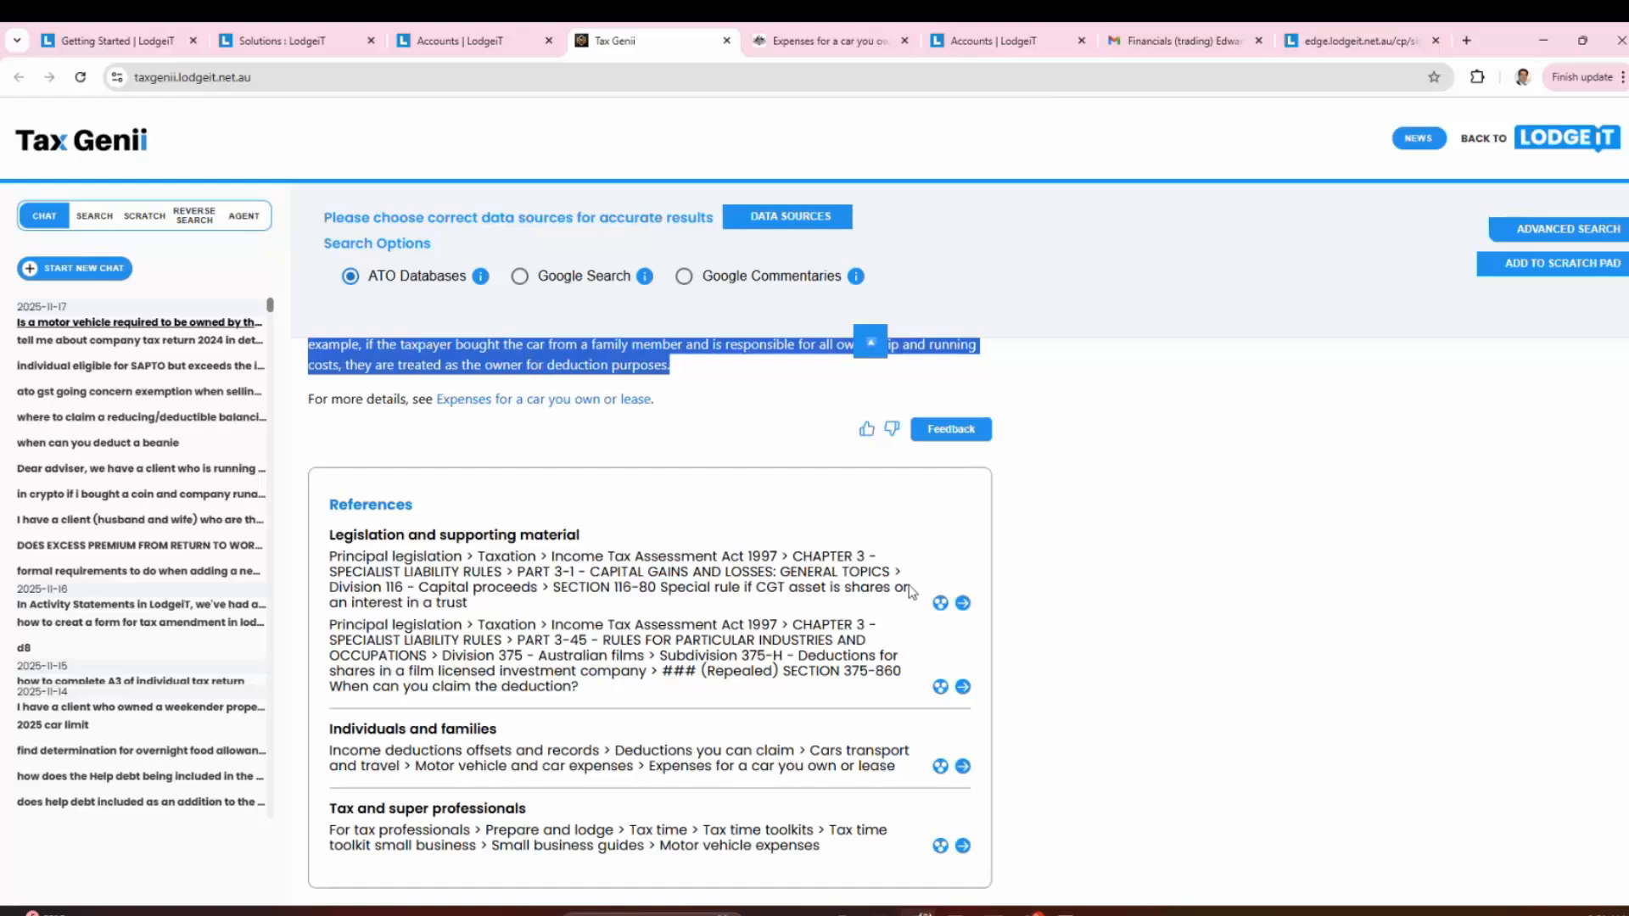
pyautogui.click(940, 603)
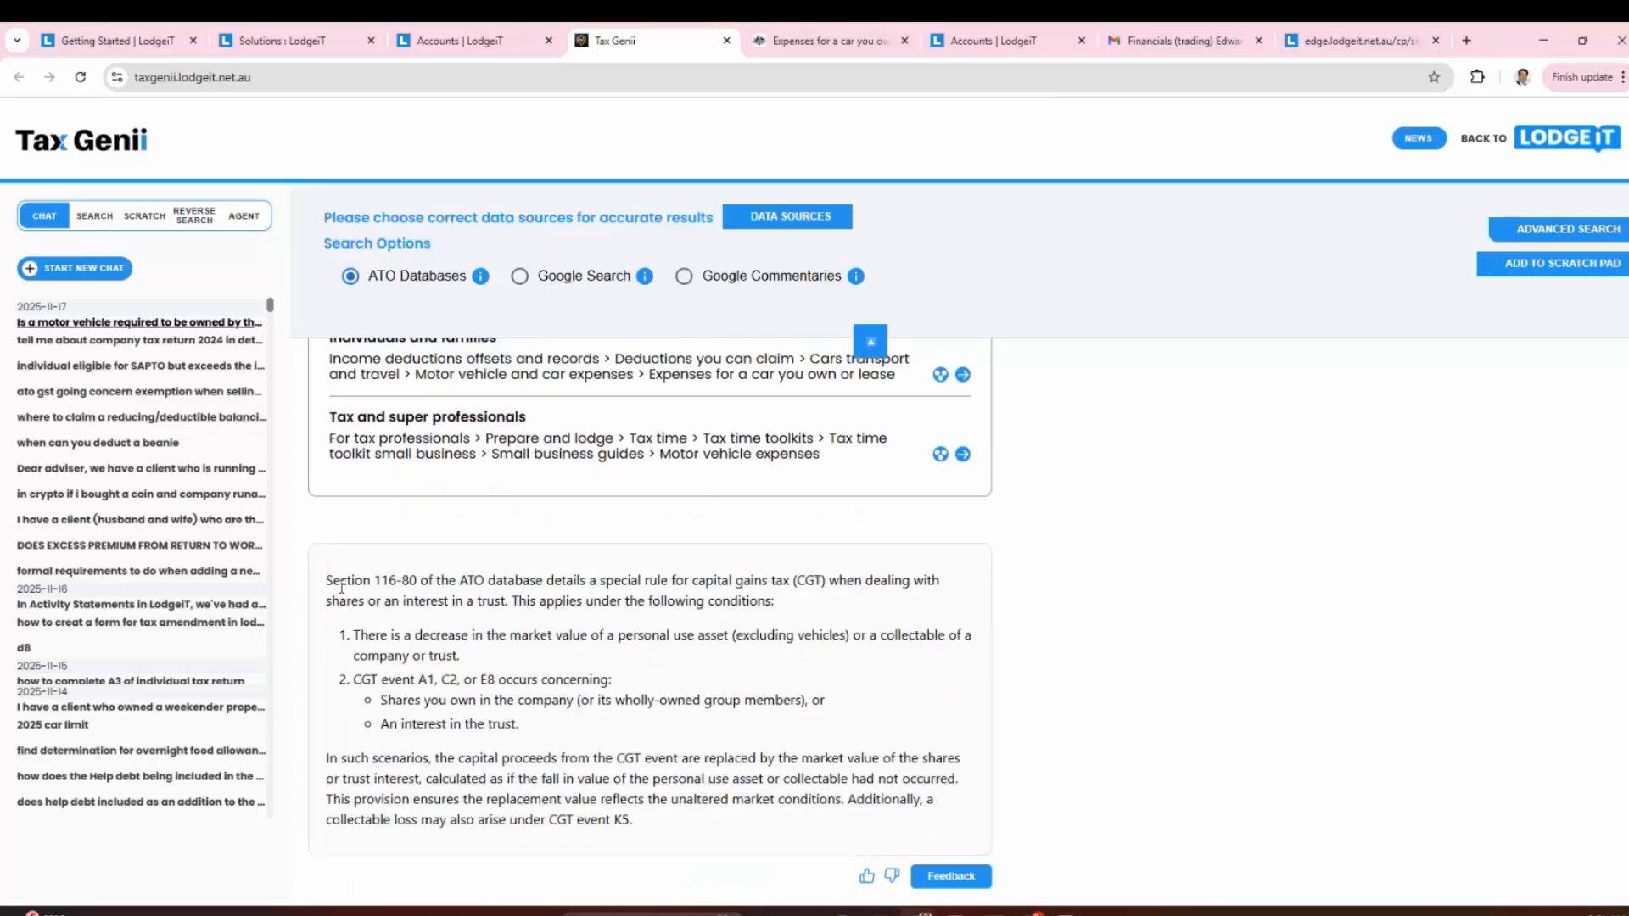
pyautogui.moveTo(343, 582); pyautogui.dragTo(763, 829)
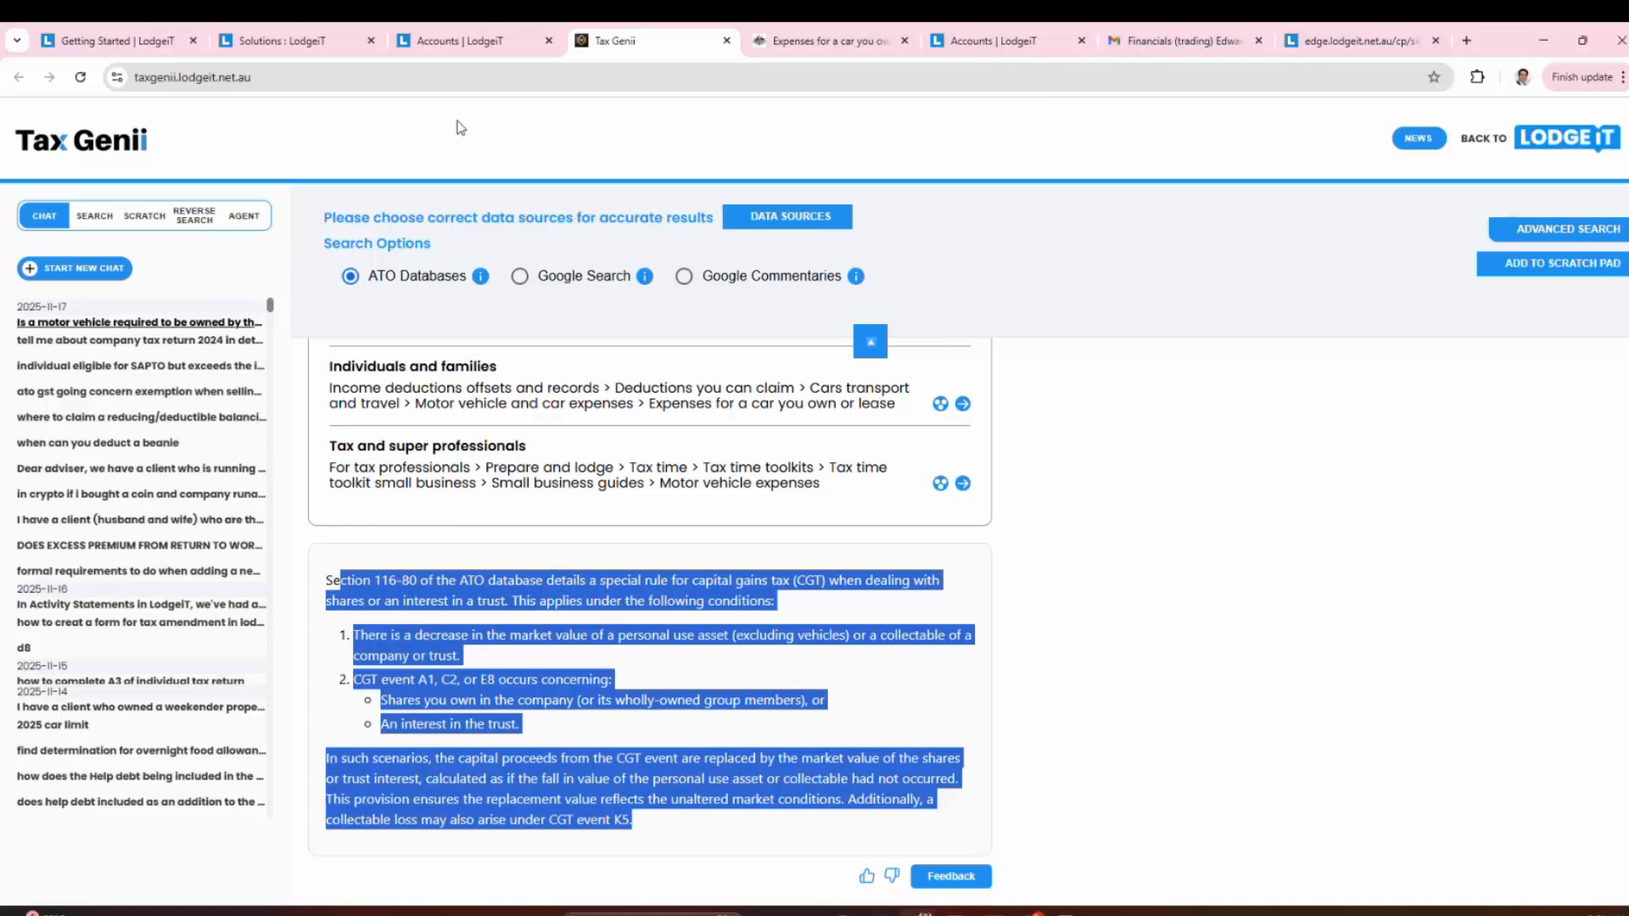
# Step: Return to the LodgeiT Accounts page, read through the What's New release announcements and close them
pyautogui.click(463, 41)
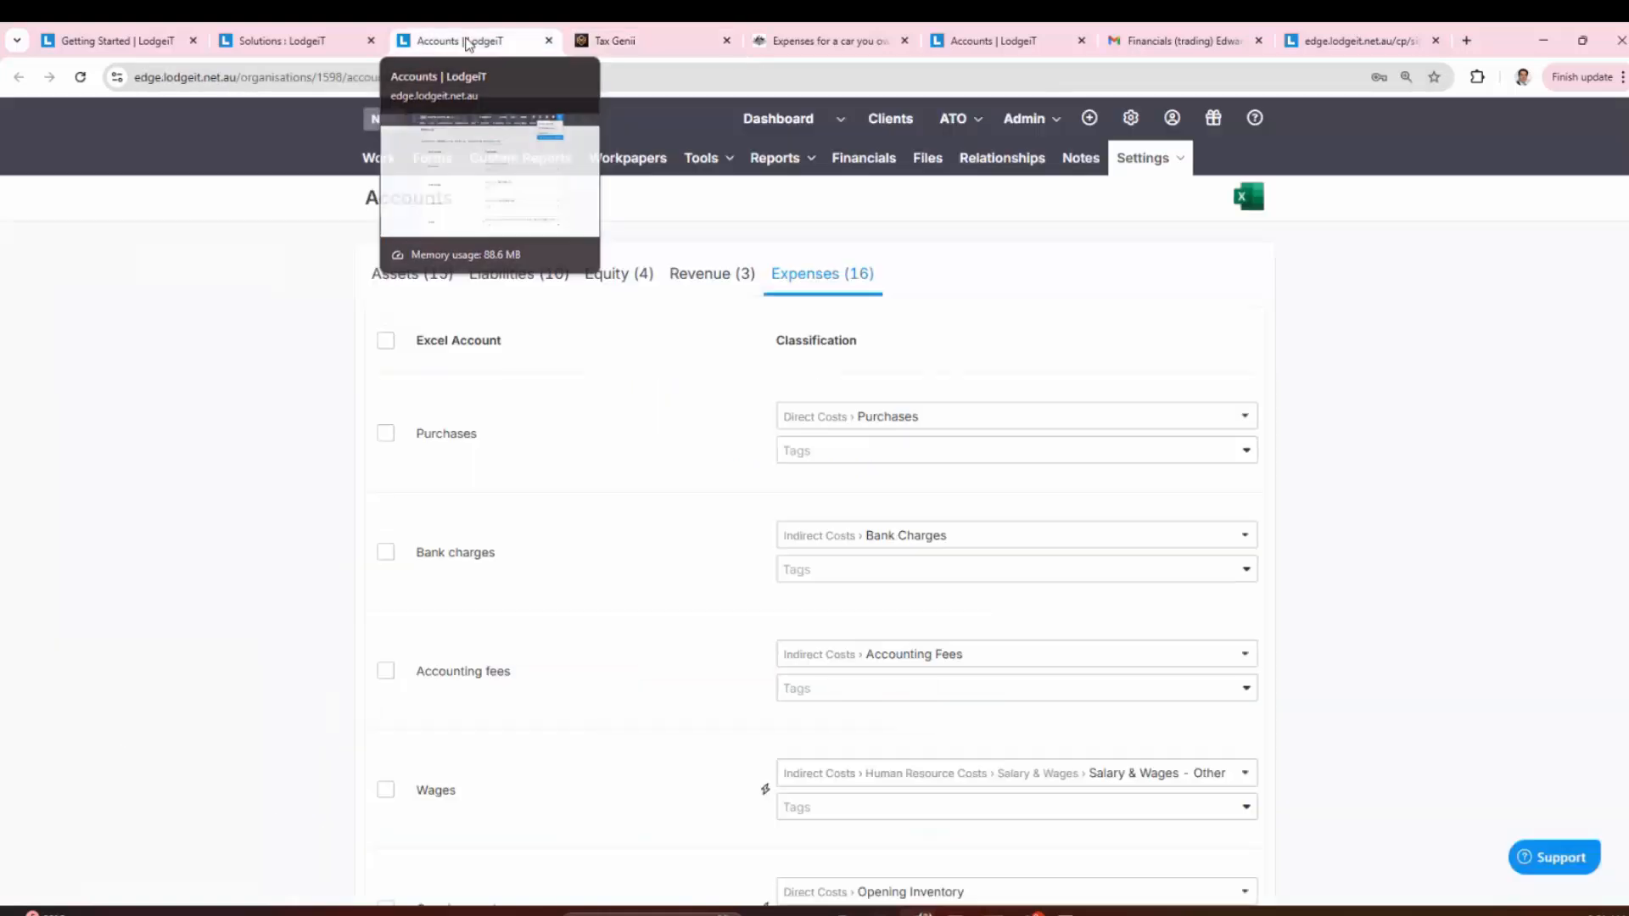
pyautogui.click(1178, 162)
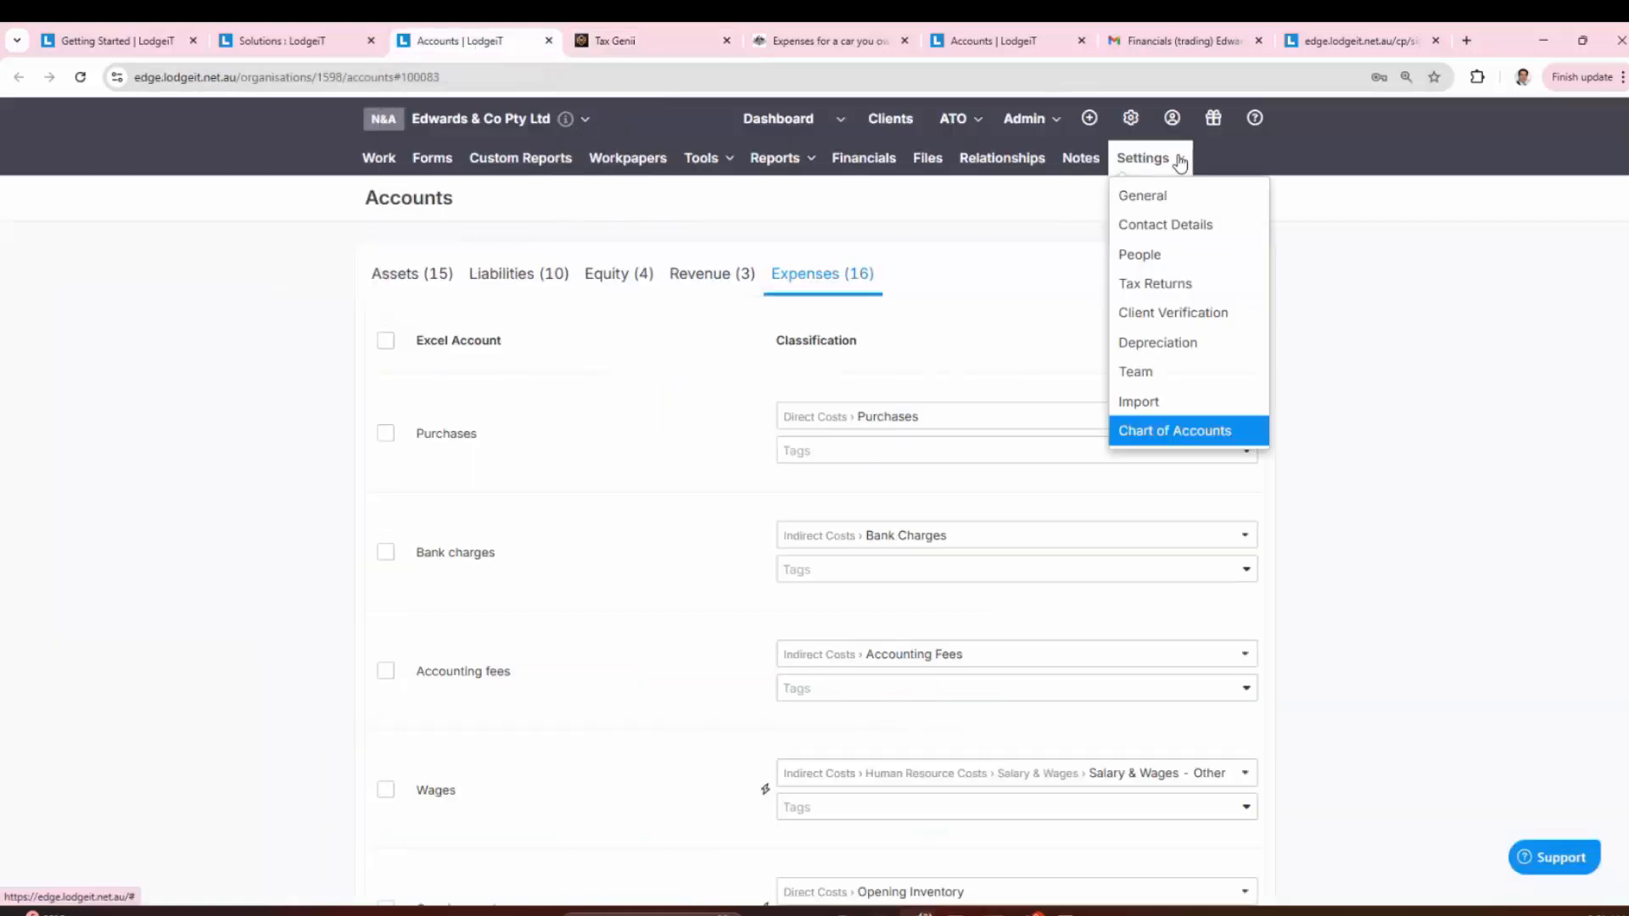
pyautogui.click(1215, 125)
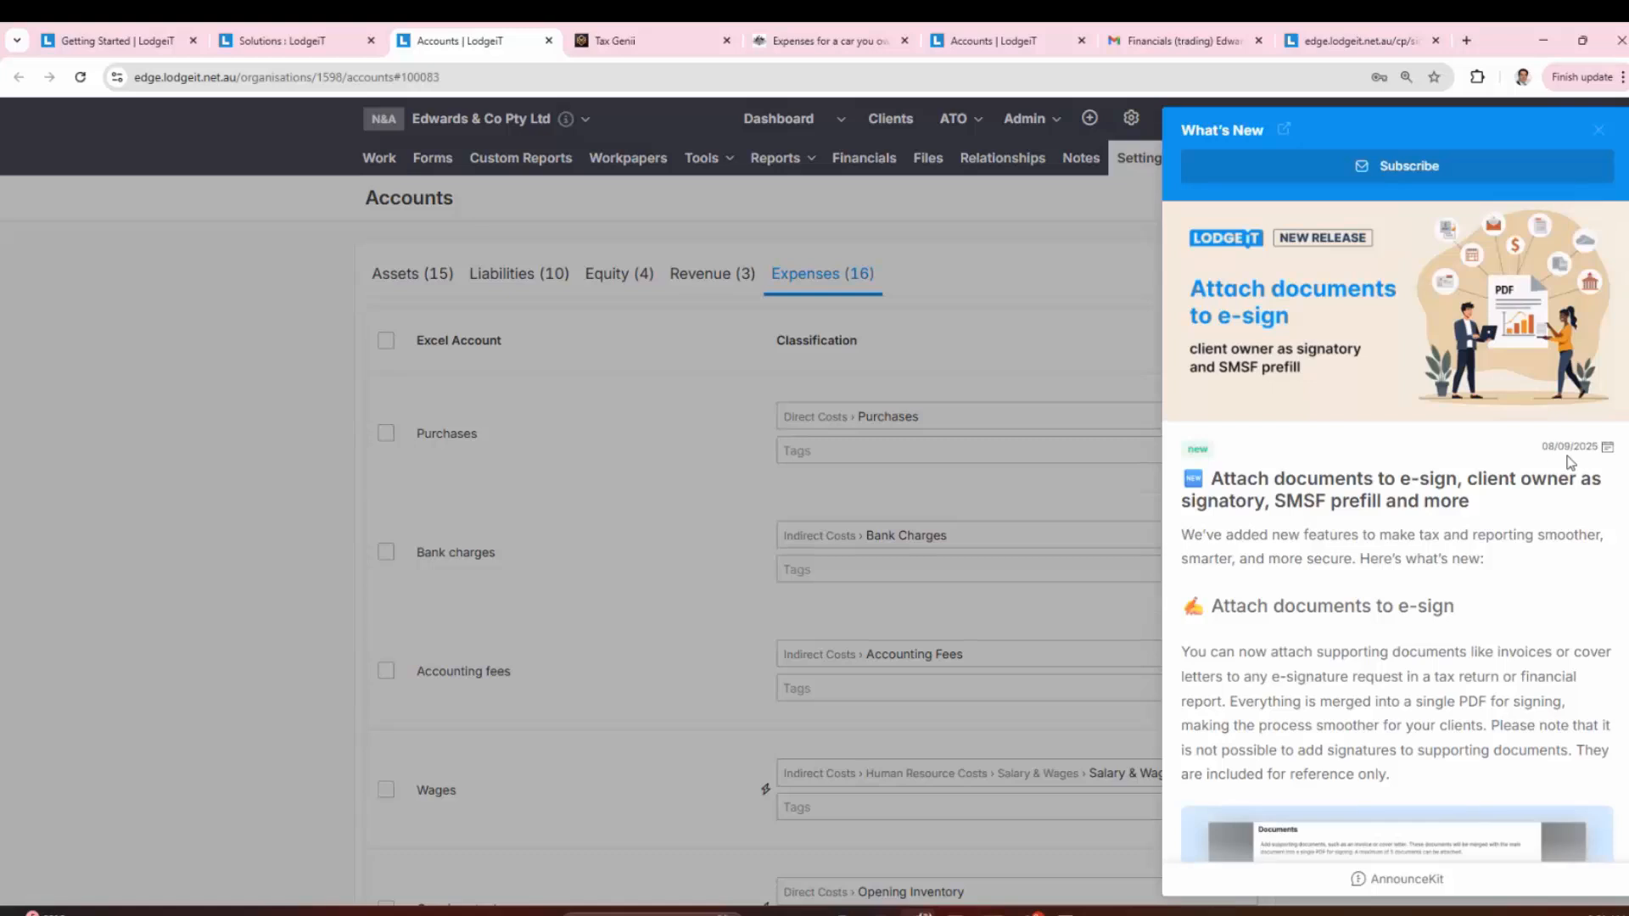
pyautogui.scroll(-6, 1495, 515)
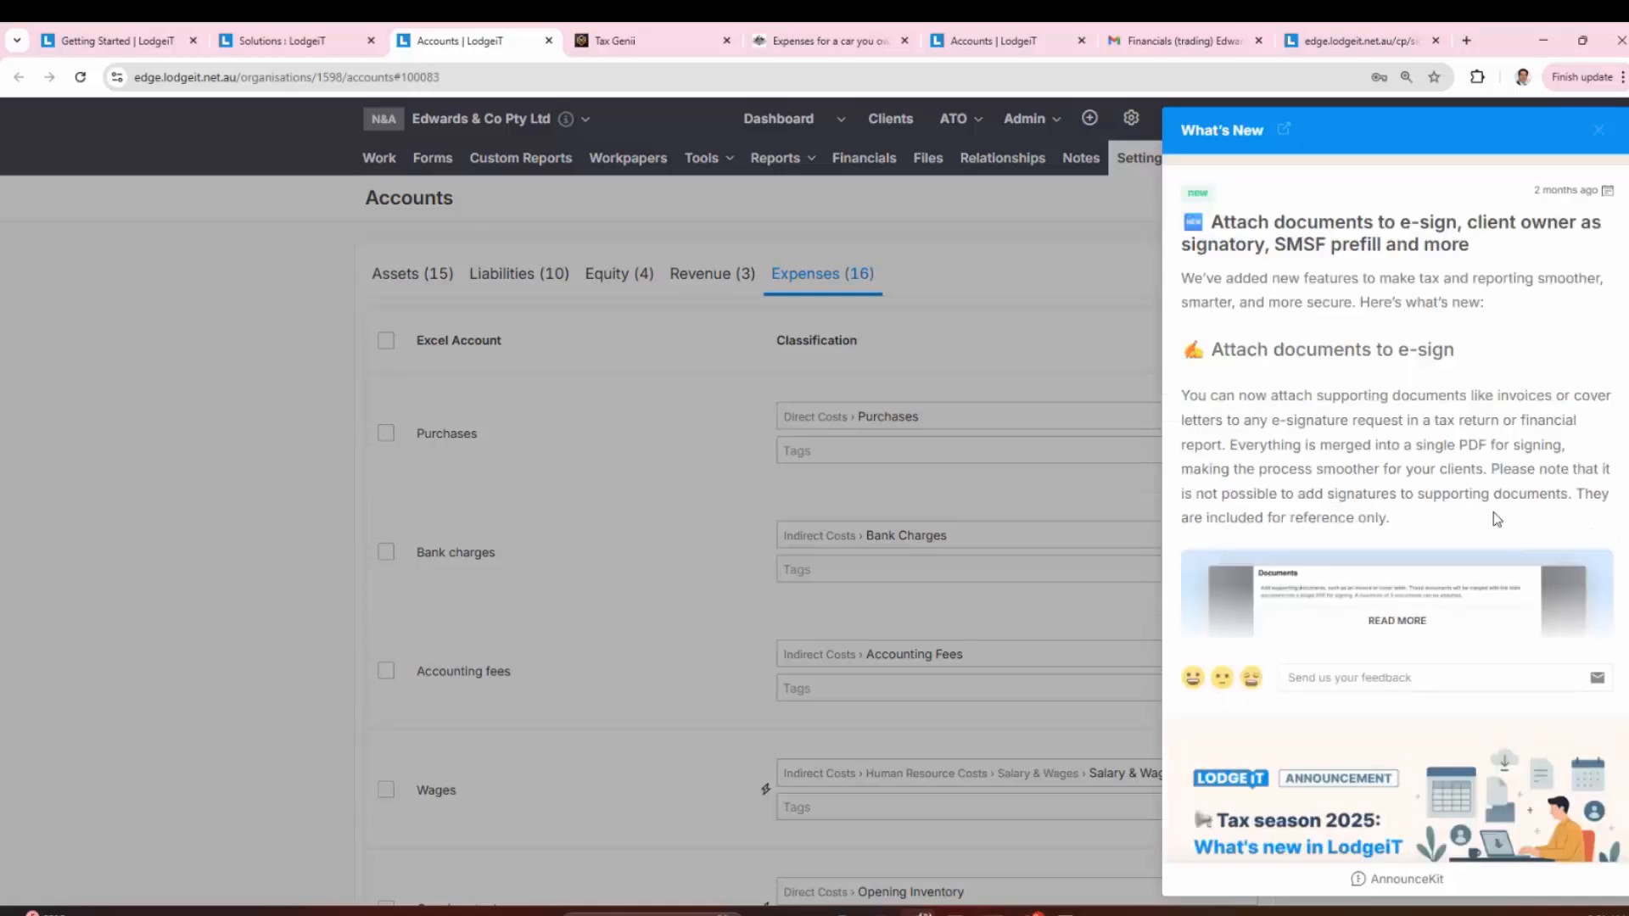
pyautogui.scroll(-15, 1496, 518)
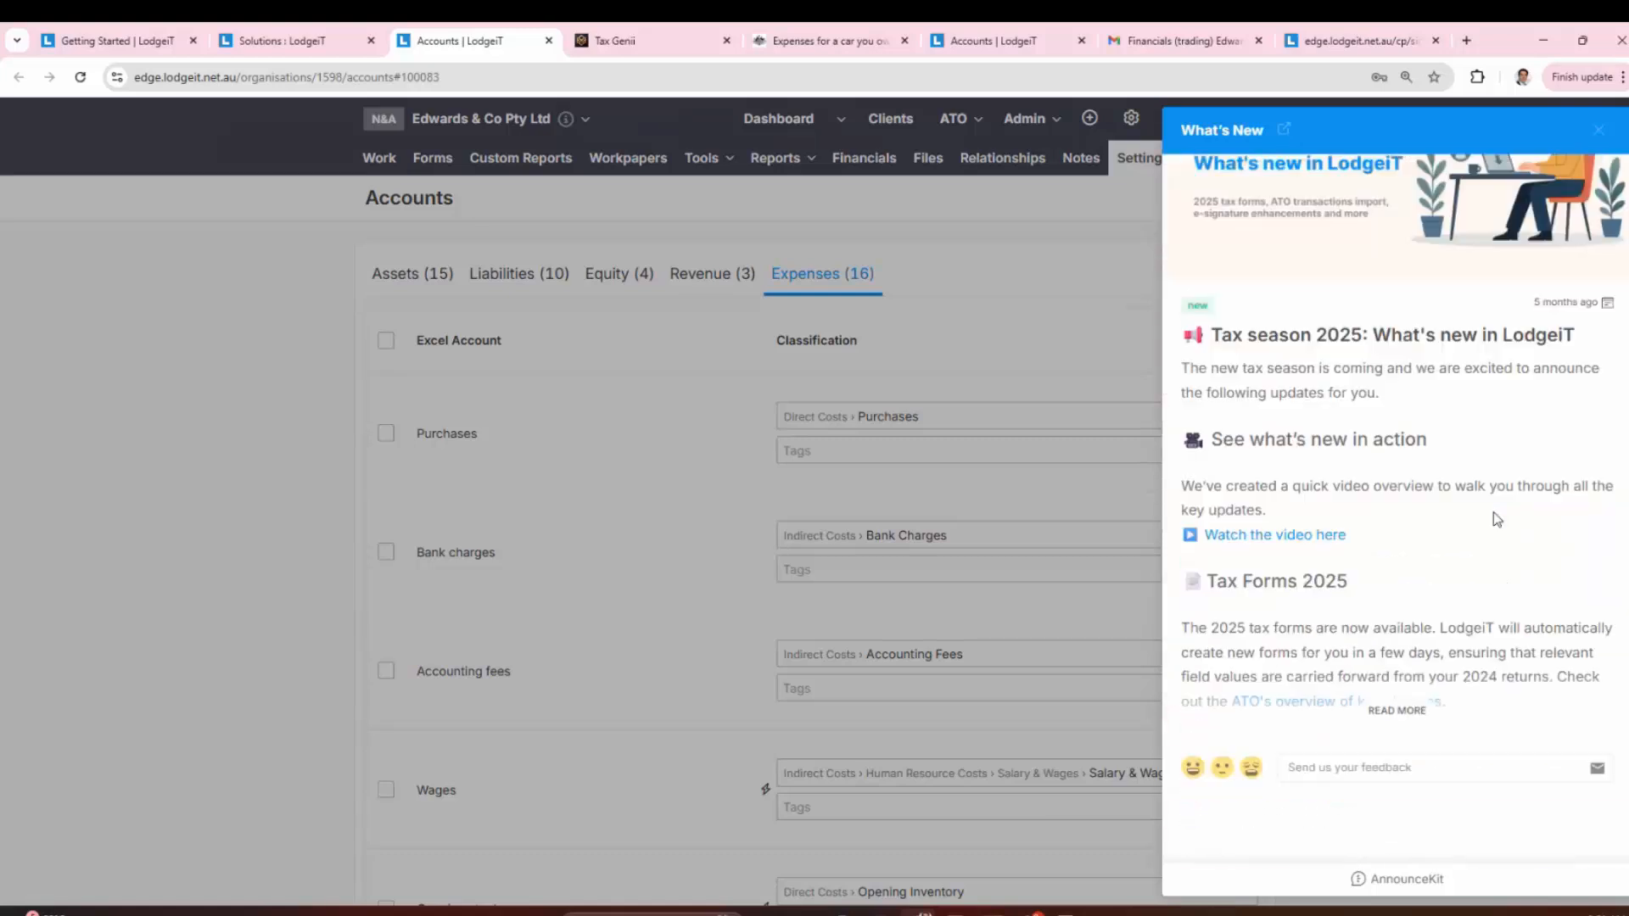
pyautogui.scroll(-3, 1495, 516)
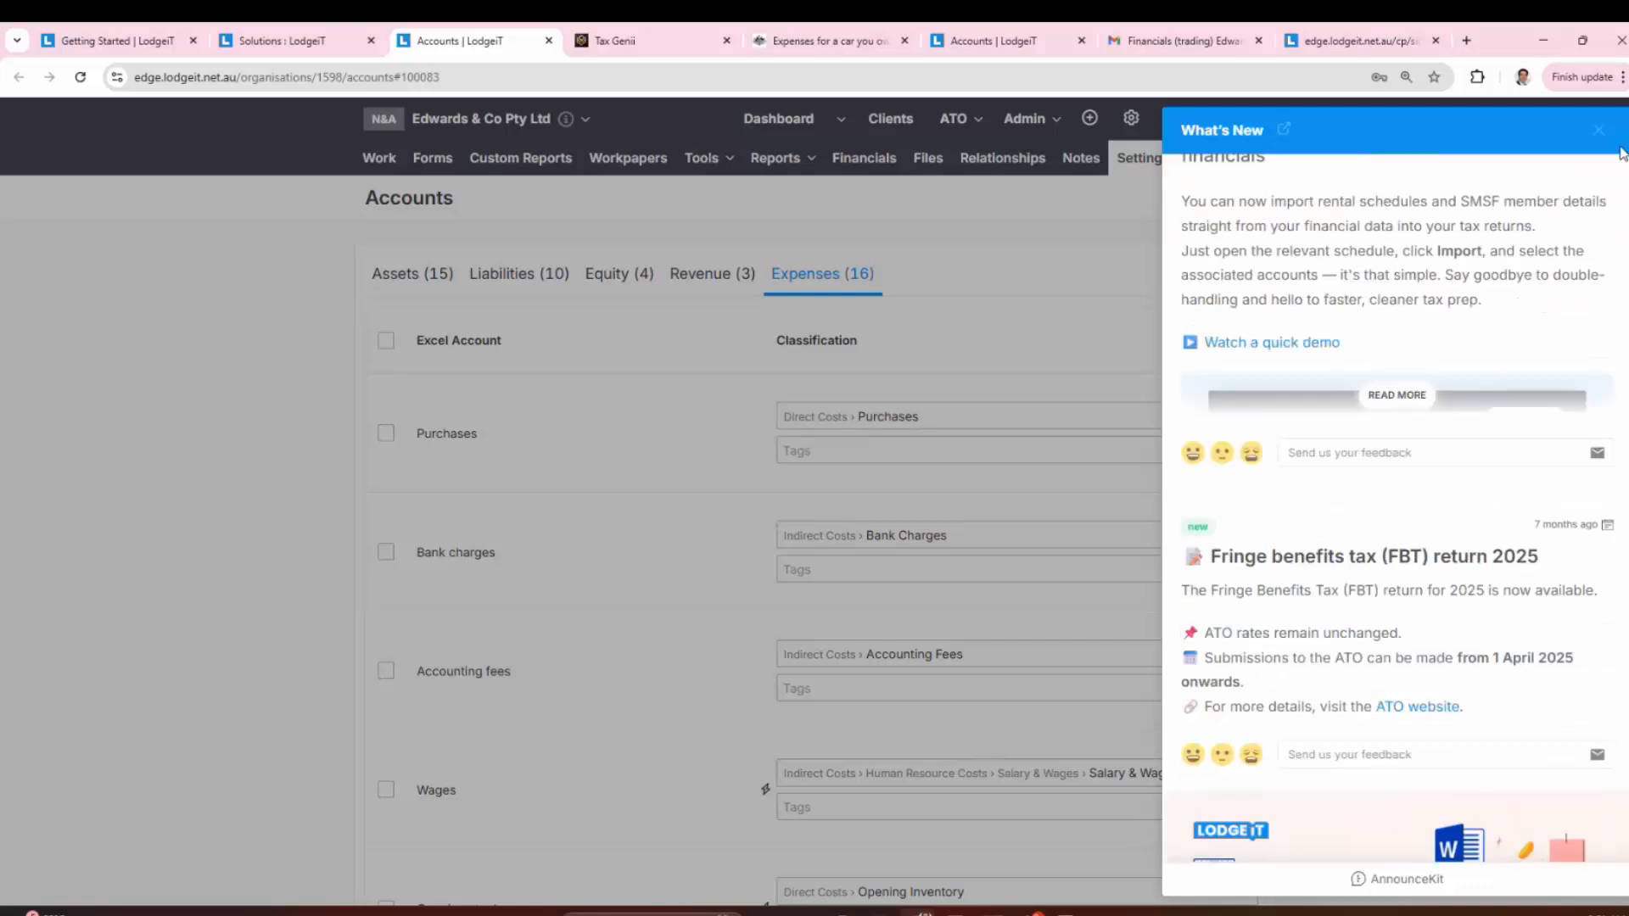
pyautogui.click(1600, 131)
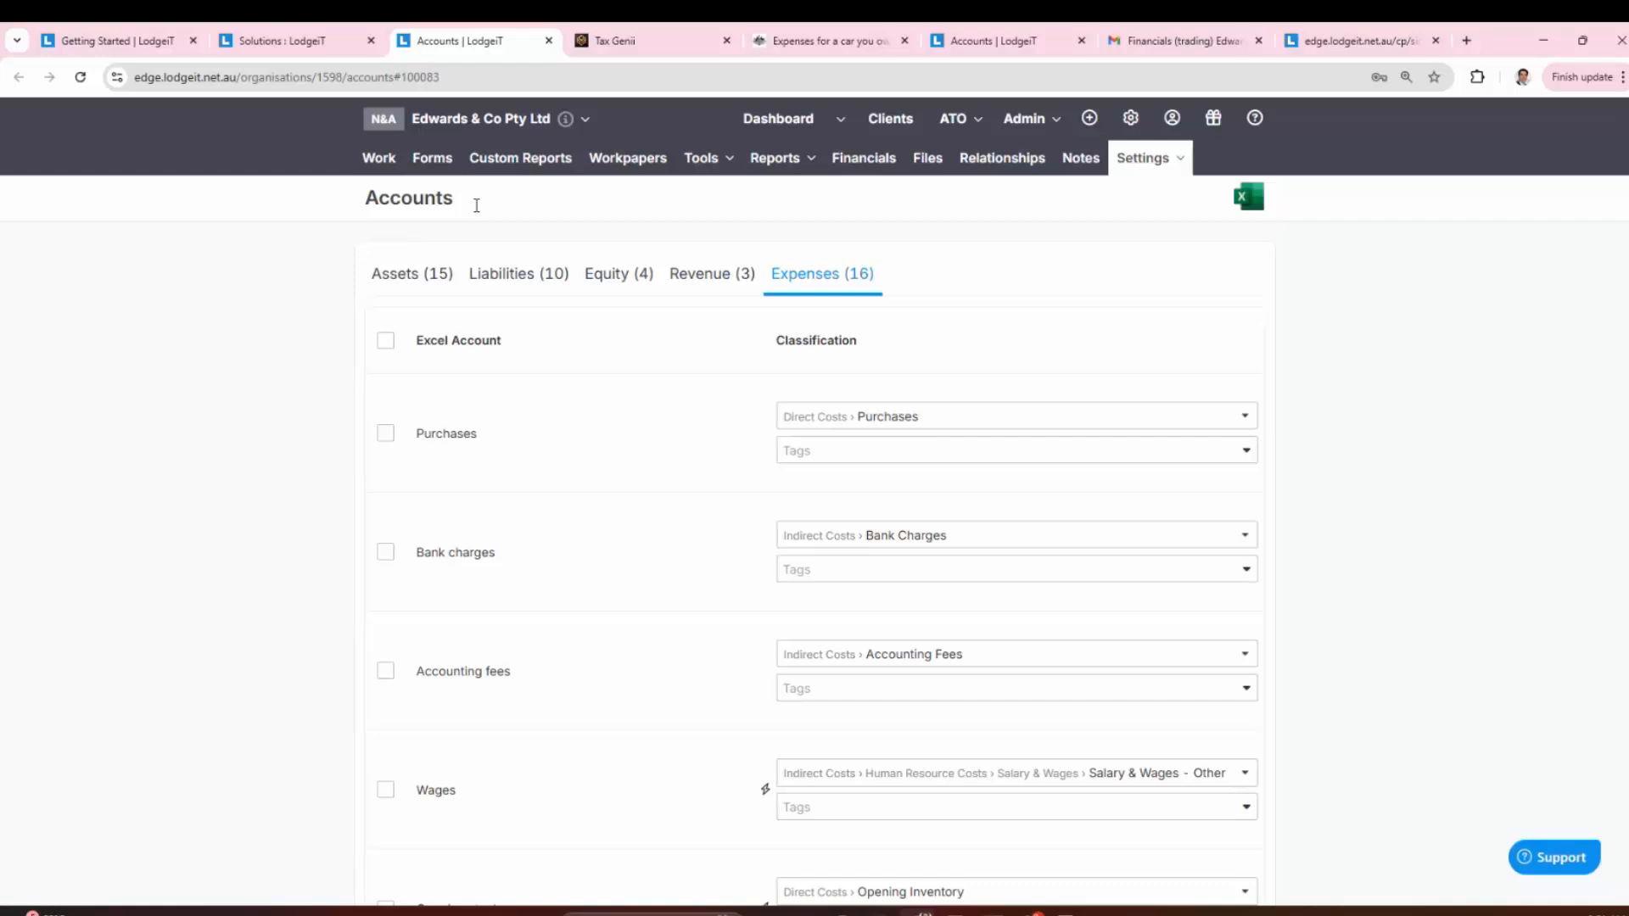
# Step: Open the support widget and view its Contact us form, including the subject and description fields
pyautogui.moveTo(757, 168)
pyautogui.click(1554, 855)
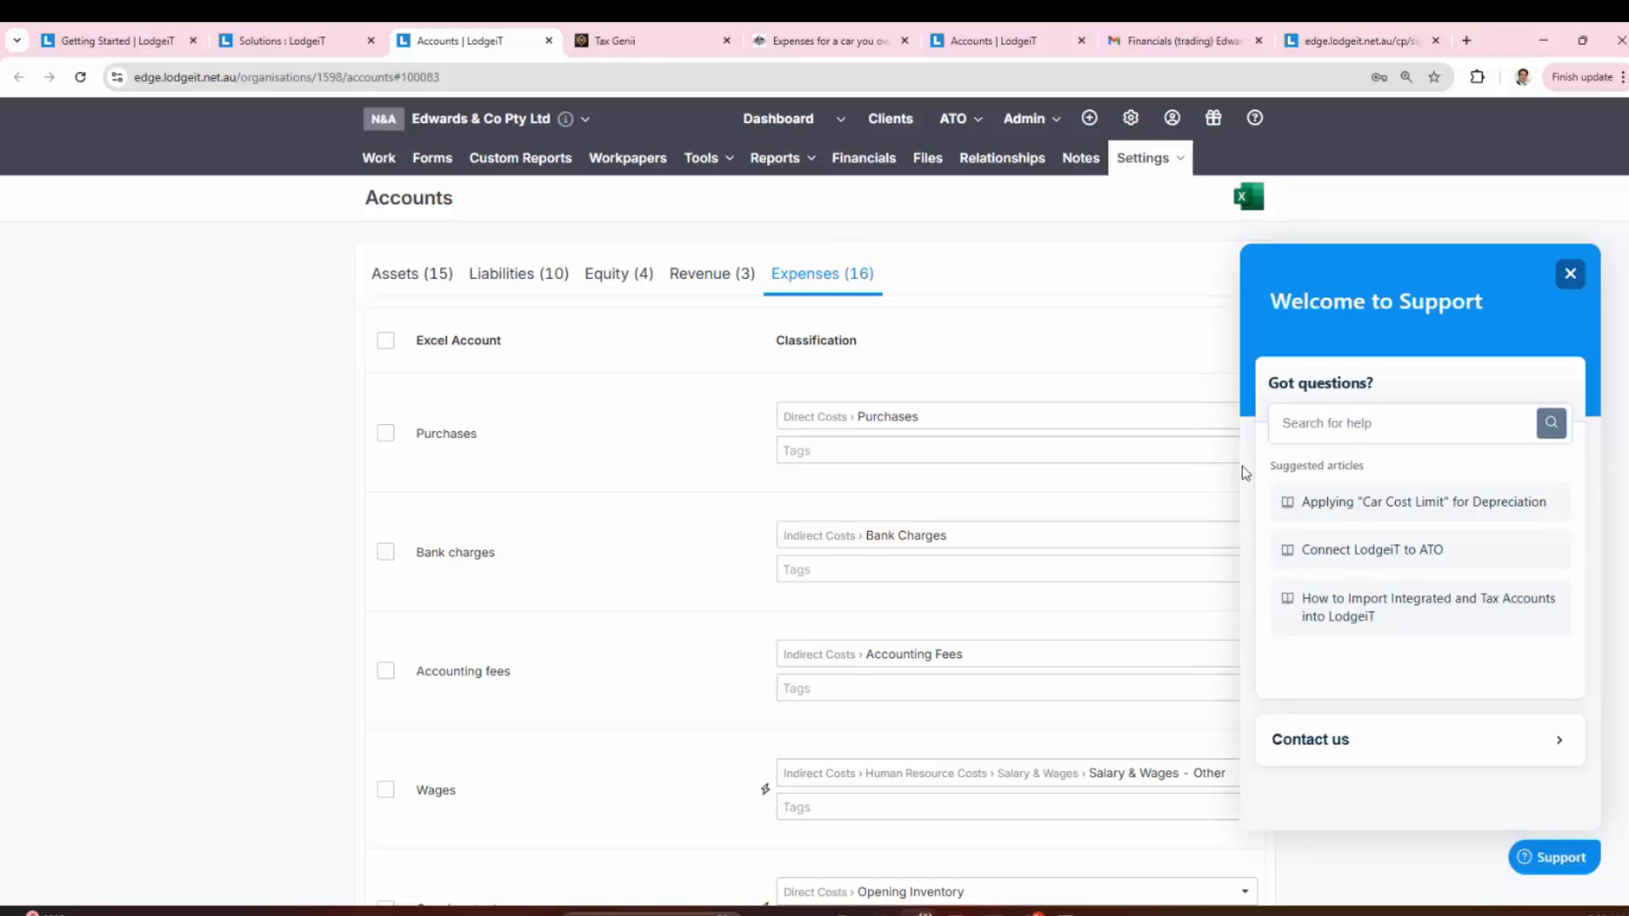
pyautogui.scroll(-2, 1362, 547)
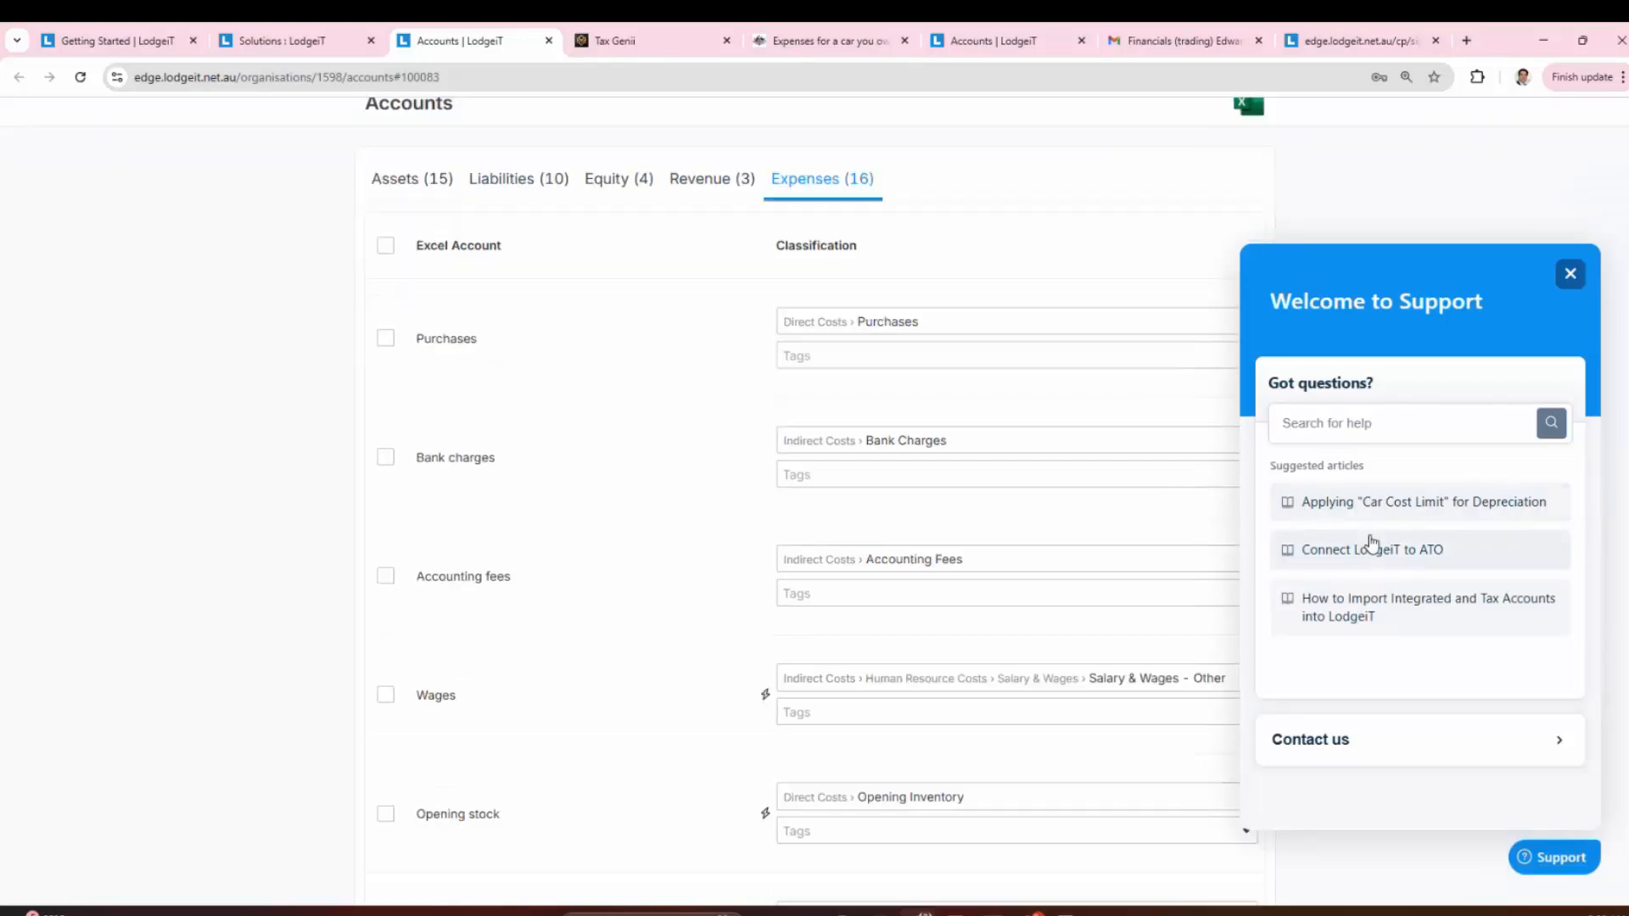
pyautogui.click(1388, 751)
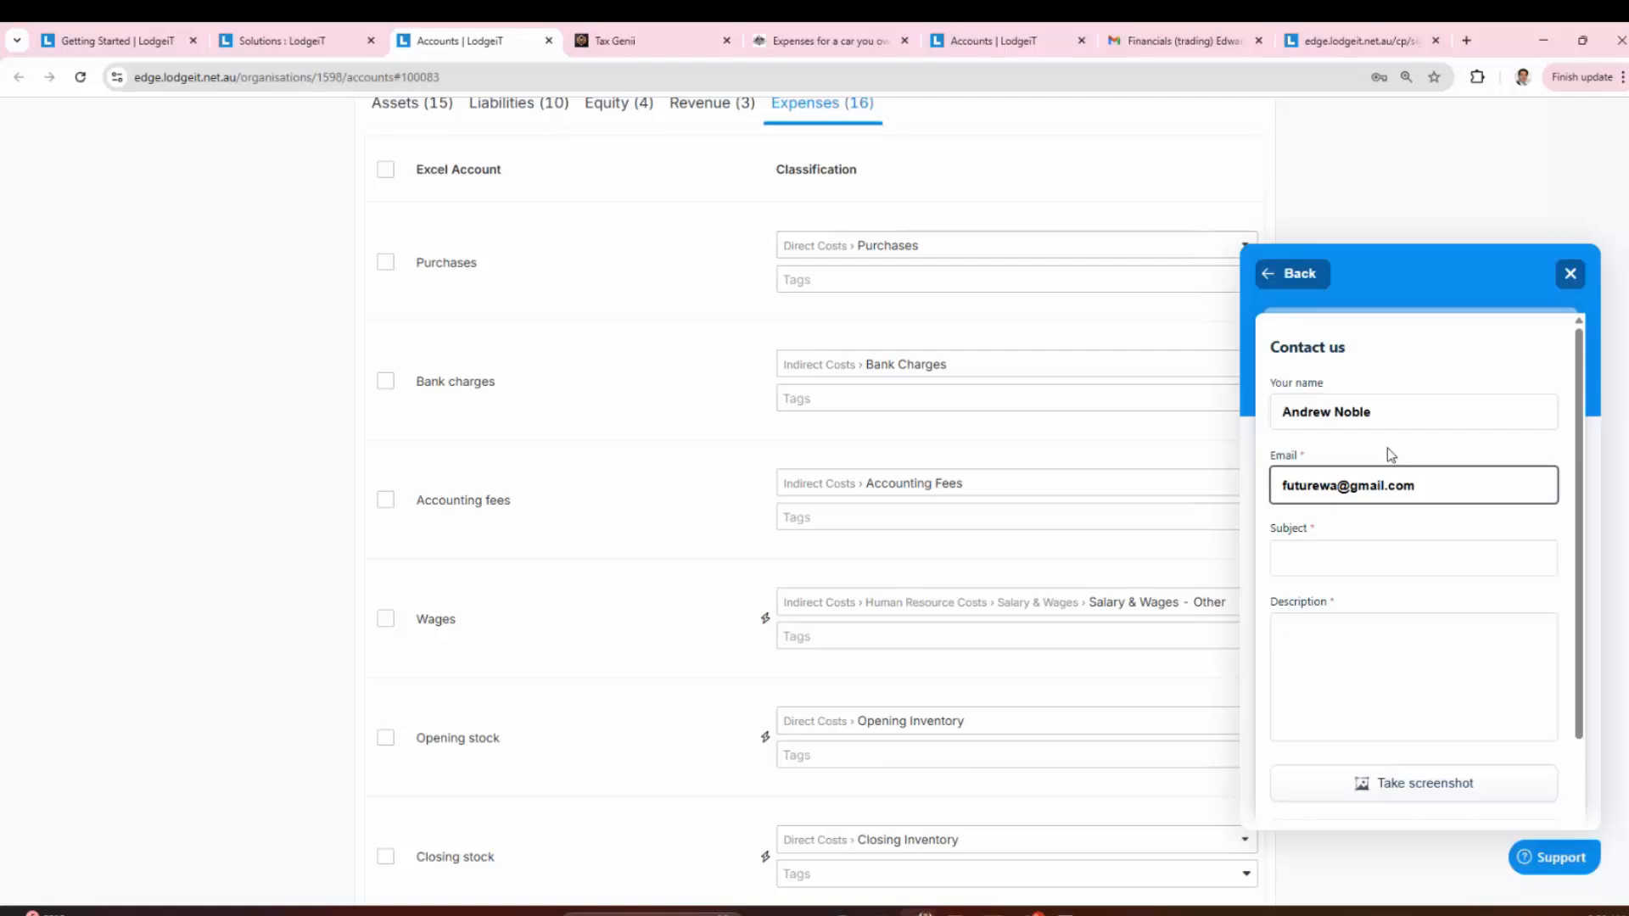
pyautogui.click(1392, 643)
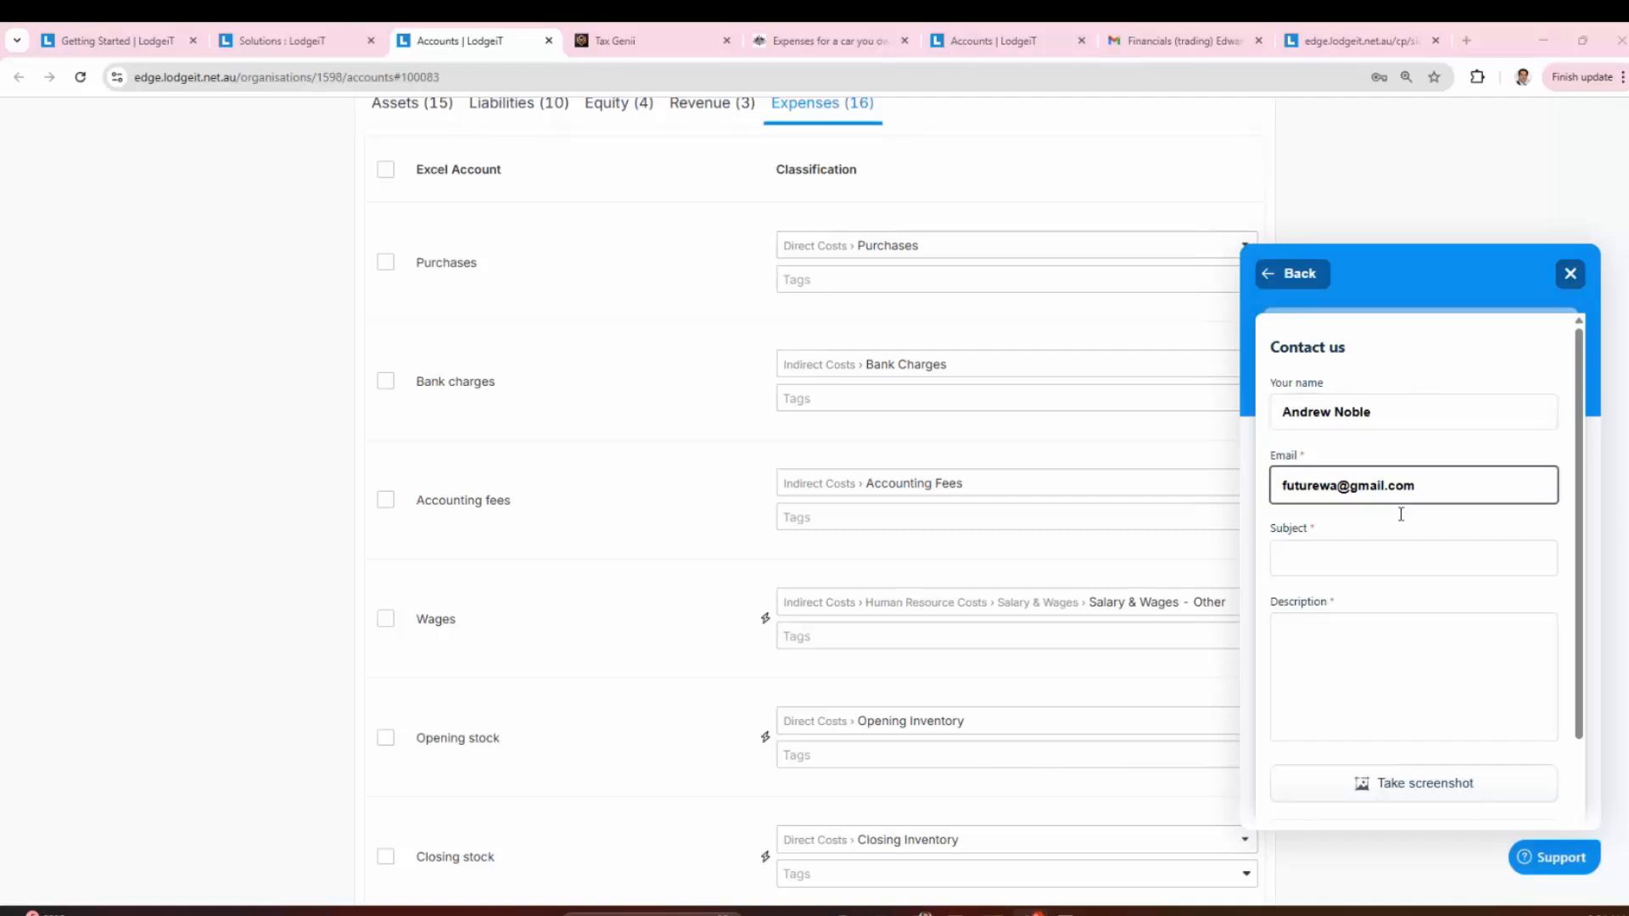
pyautogui.scroll(-3, 1395, 543)
pyautogui.scroll(3, 1385, 571)
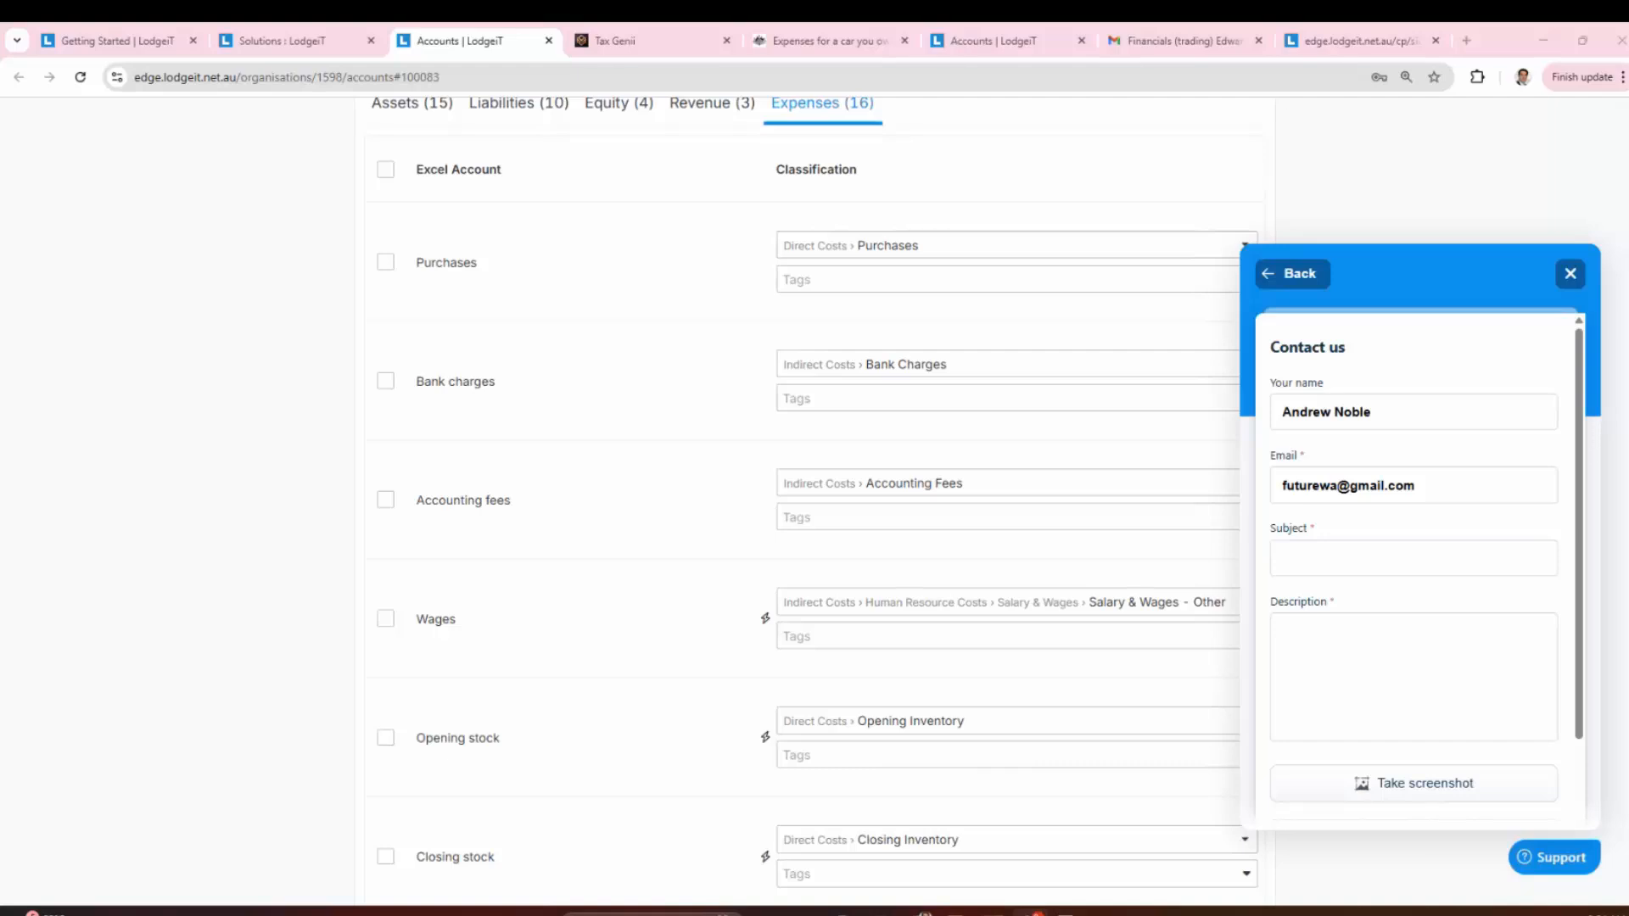
# Step: Go to the practice's client list and view the options for exporting clients and relationships to CSV or Excel
pyautogui.scroll(2, 702, 535)
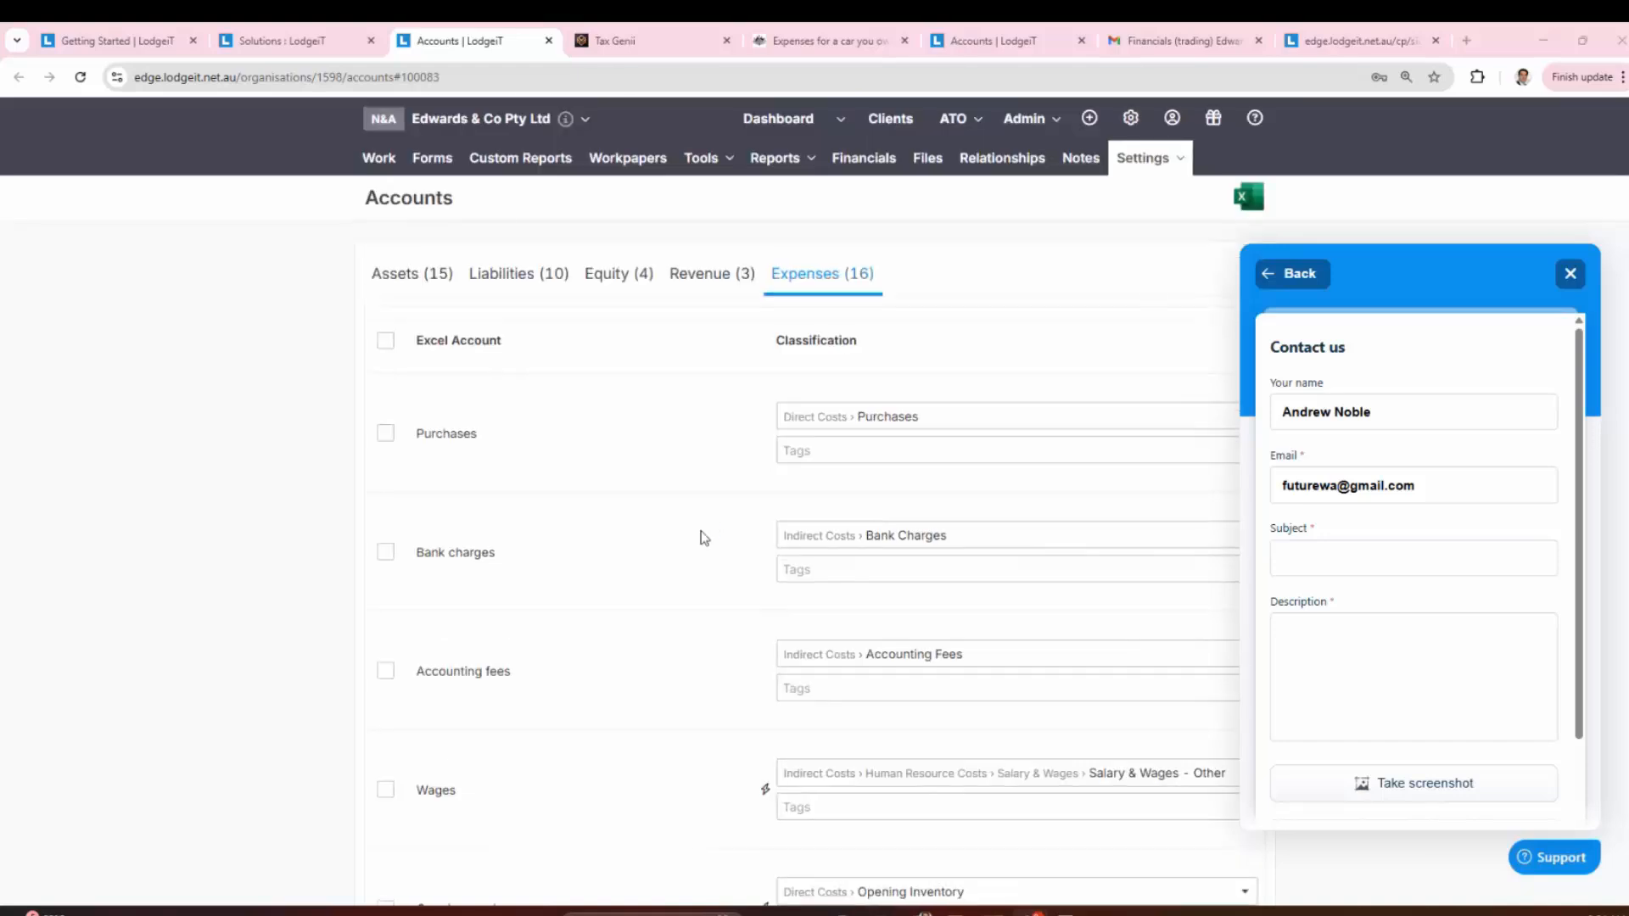
pyautogui.click(890, 118)
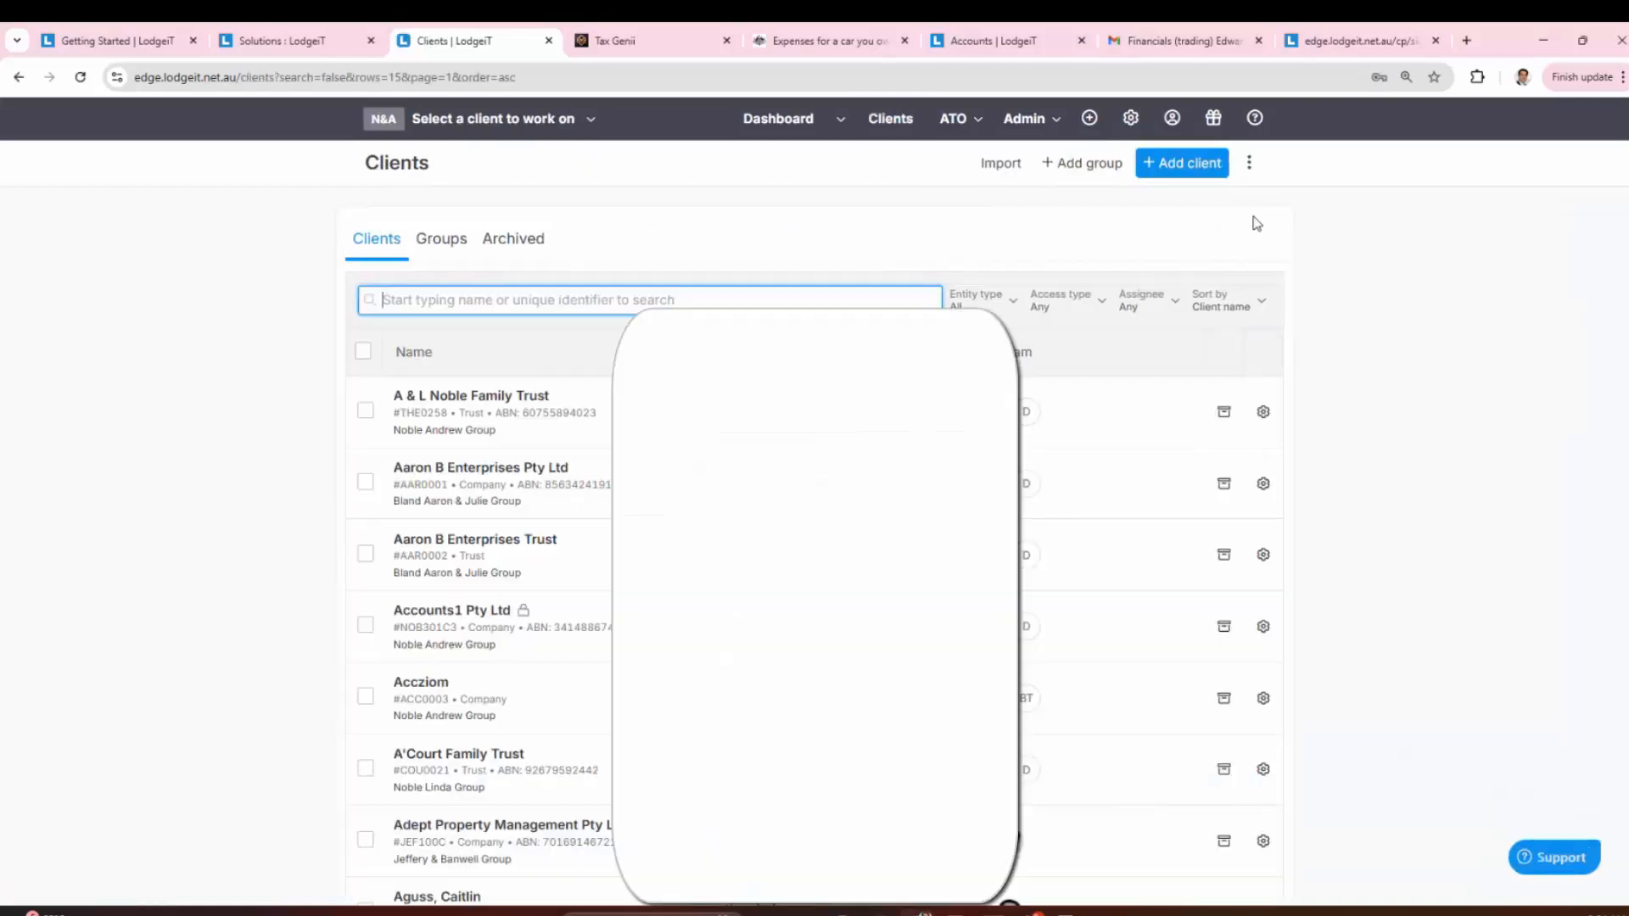
pyautogui.click(1252, 166)
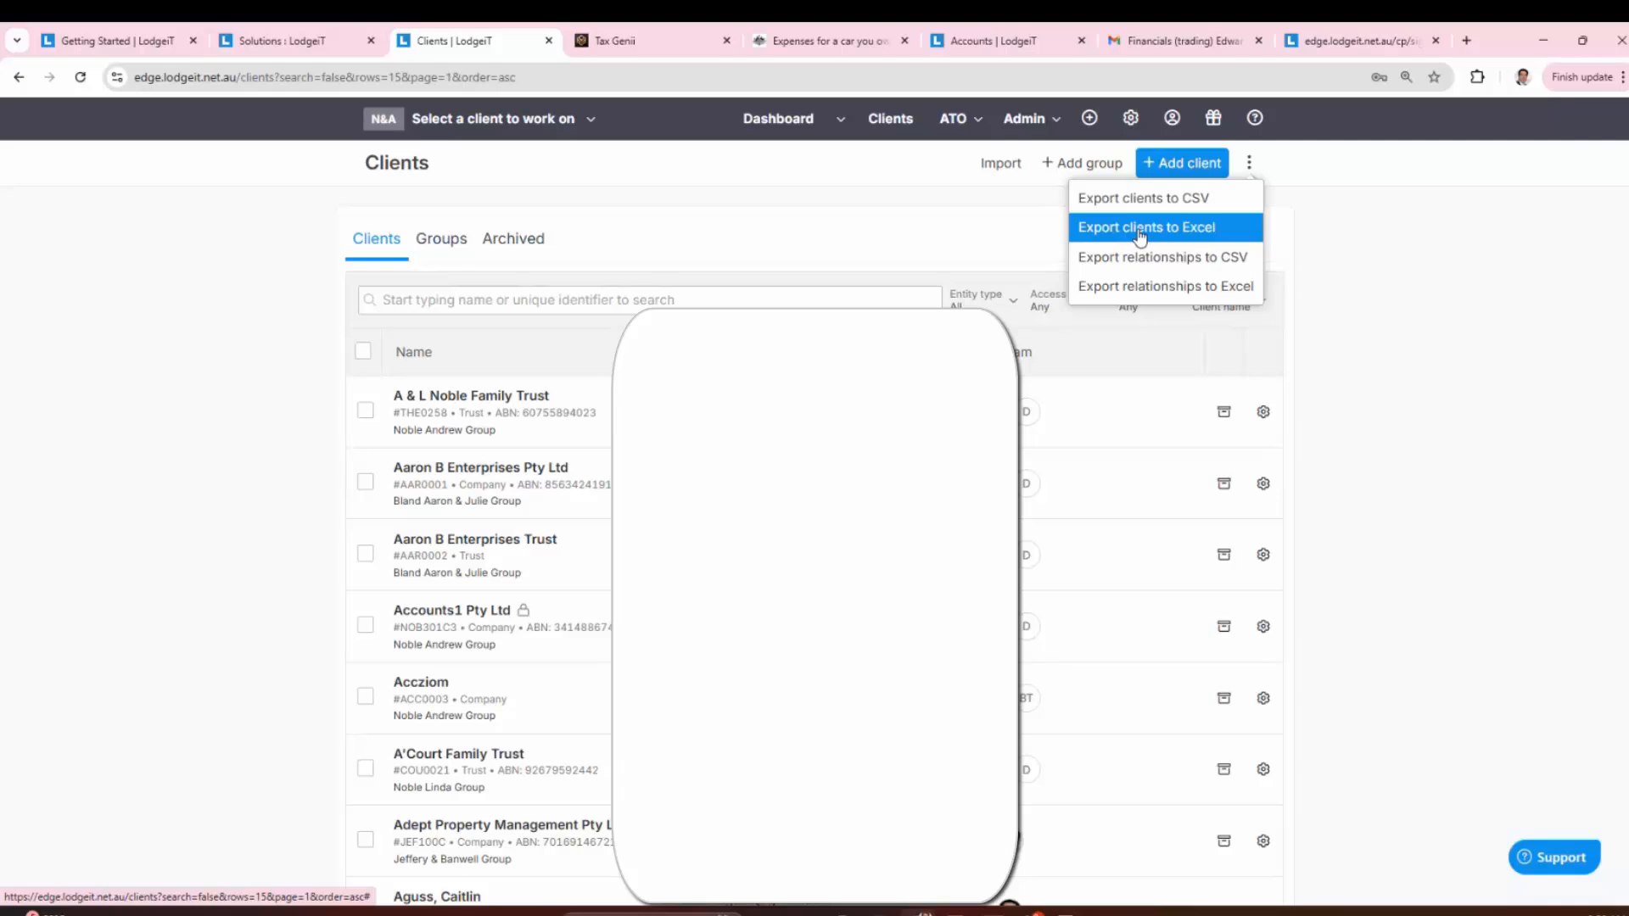
# Step: Close the export options, view the practice's archived clients list, and bring up the available help resources
pyautogui.click(1498, 282)
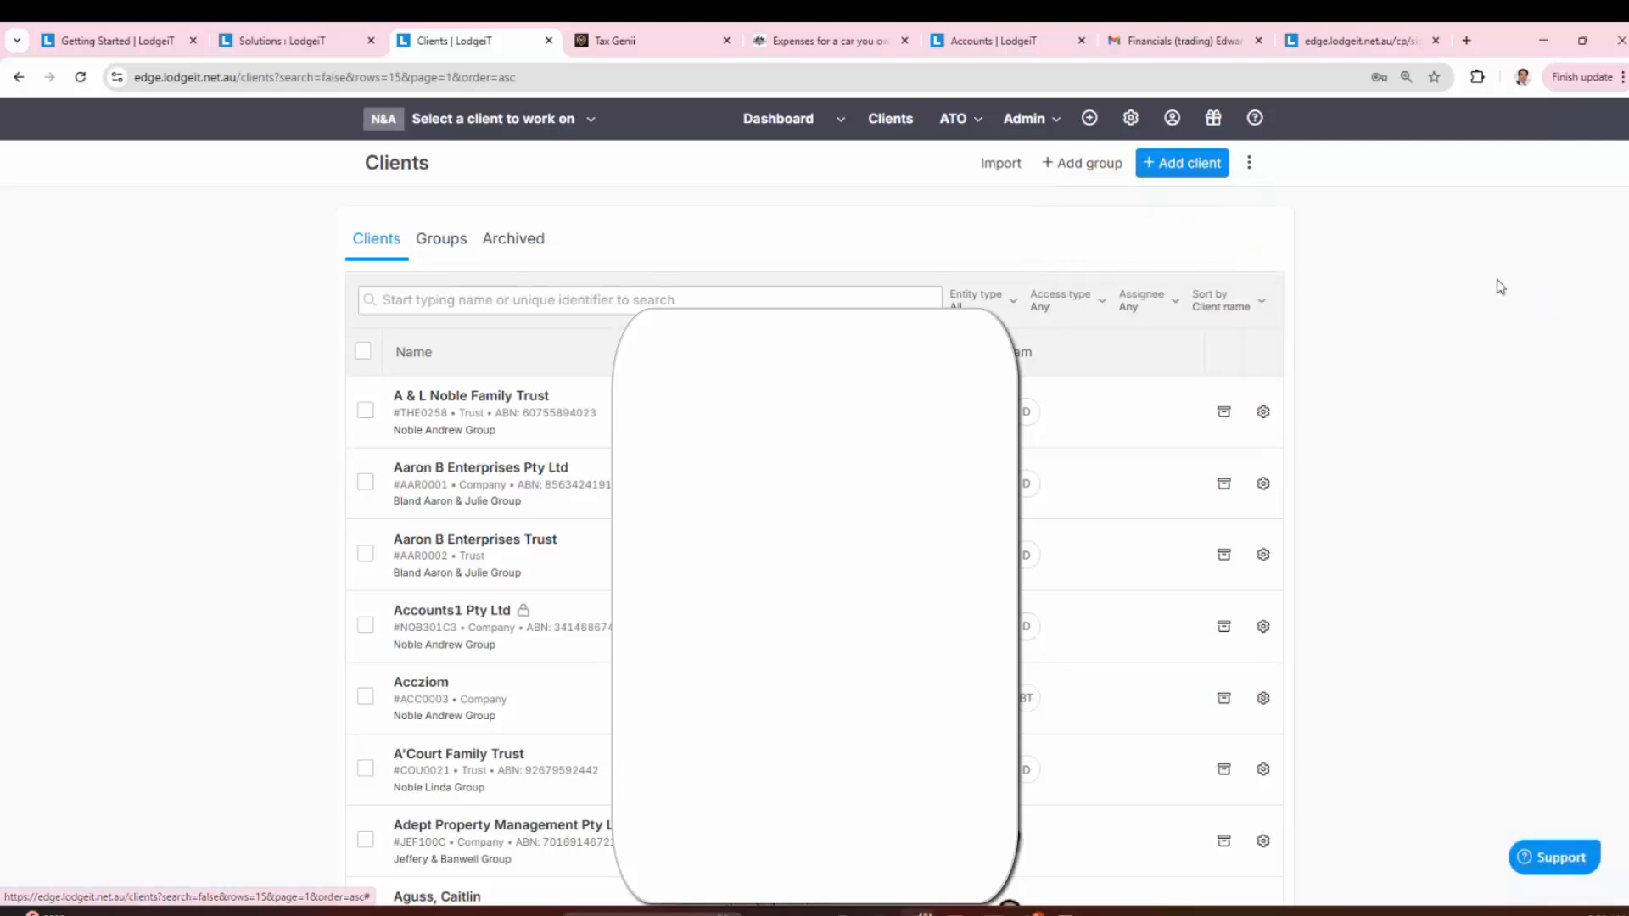
pyautogui.click(883, 139)
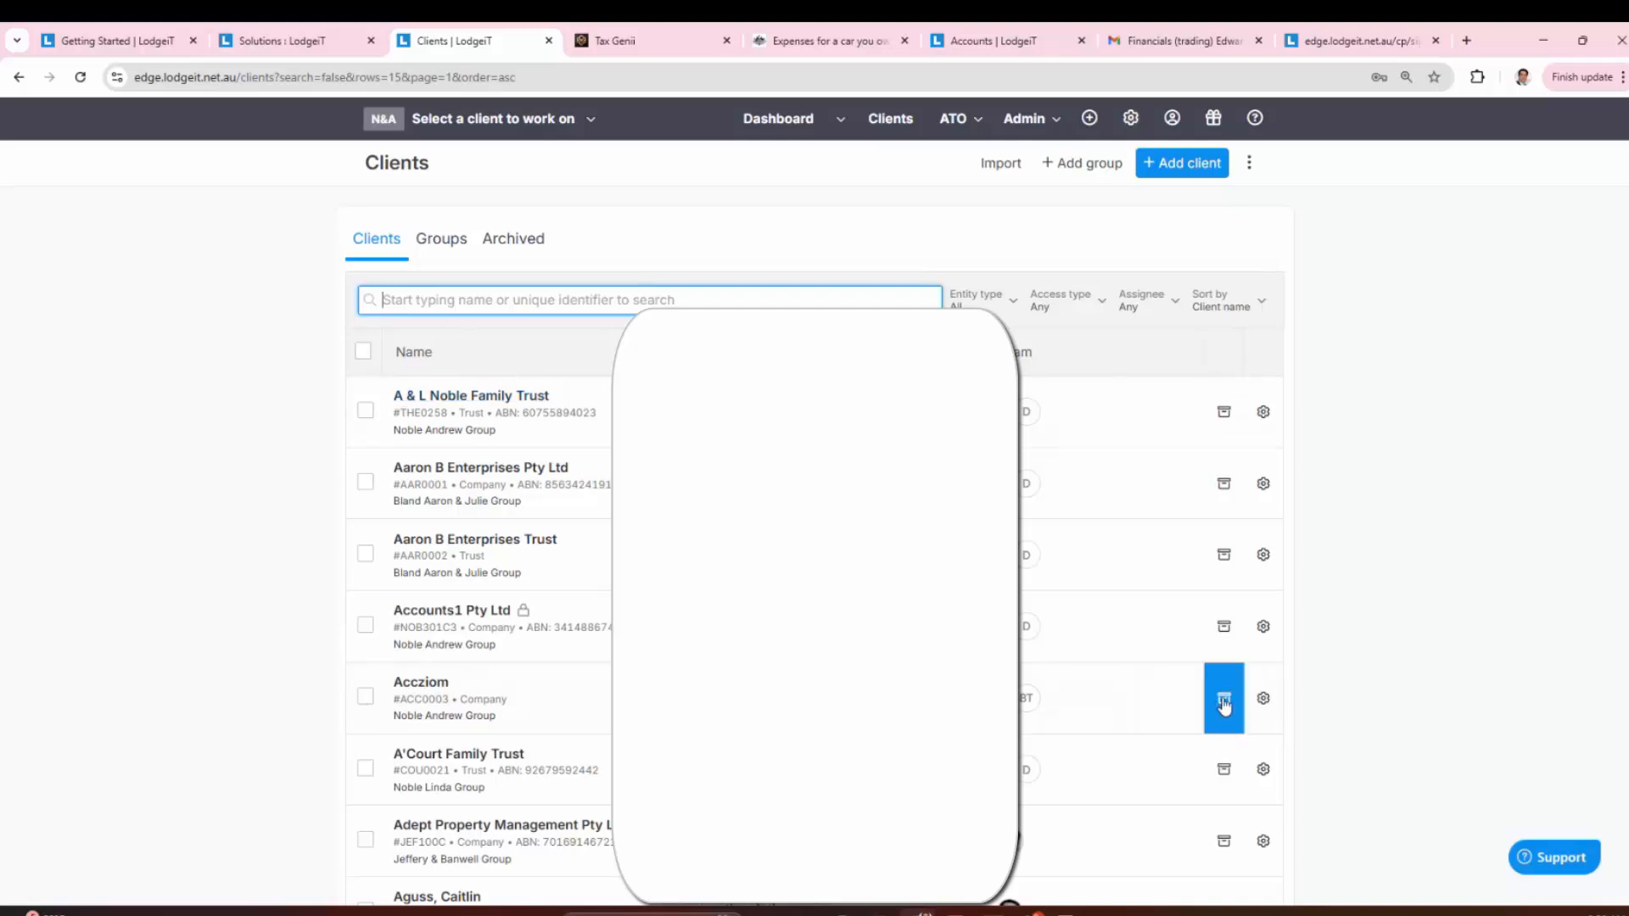
pyautogui.click(500, 241)
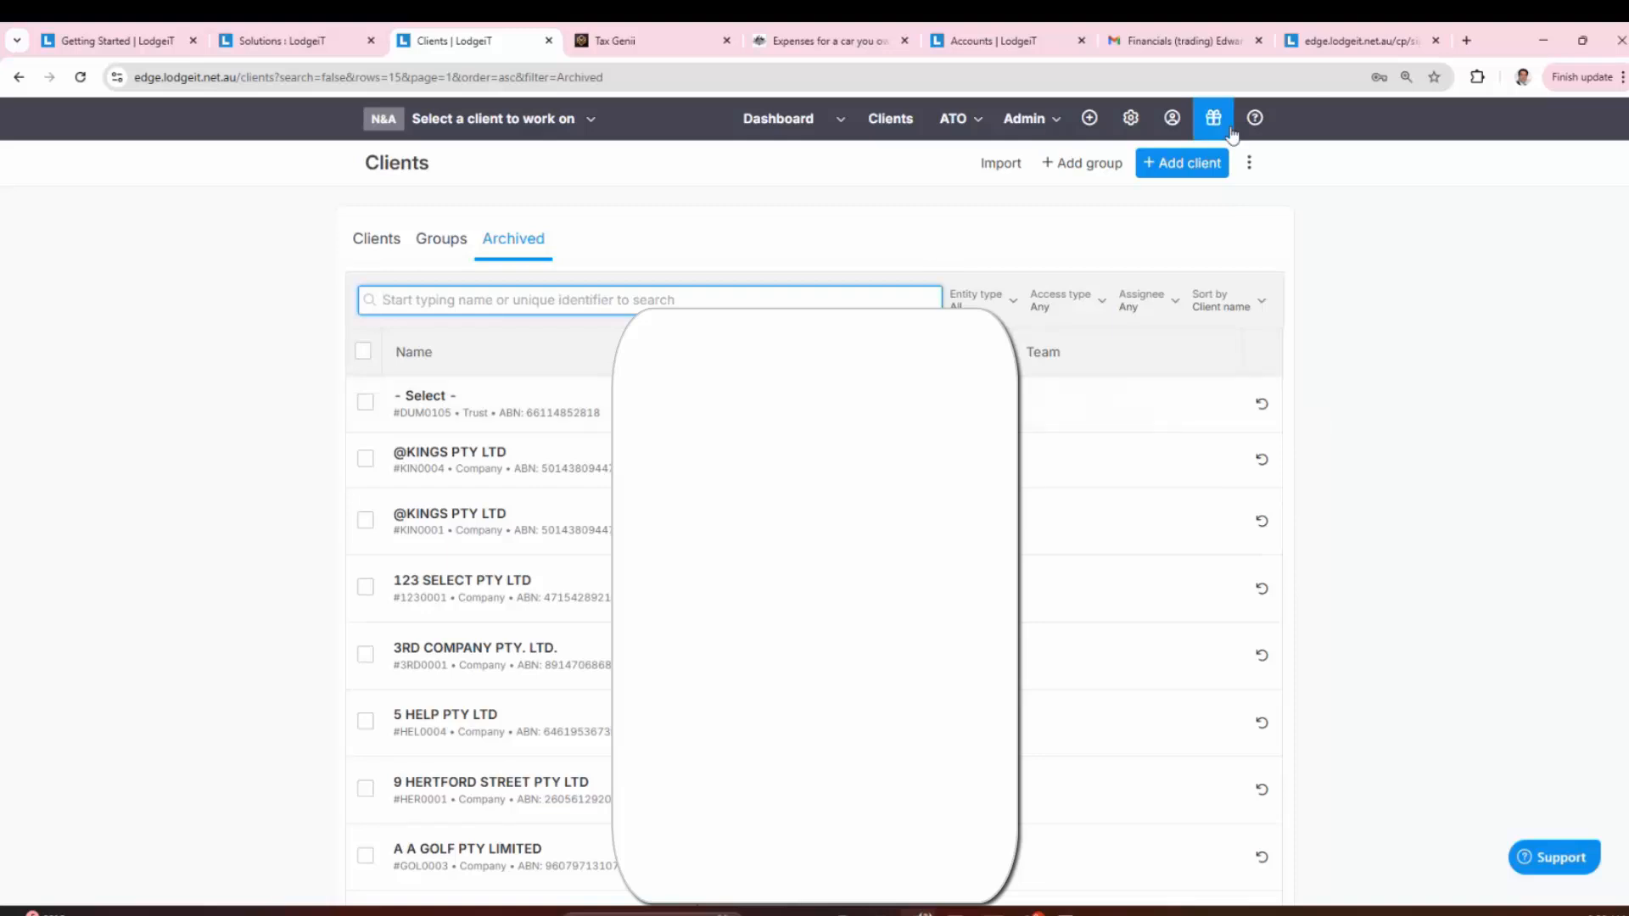
pyautogui.click(1255, 118)
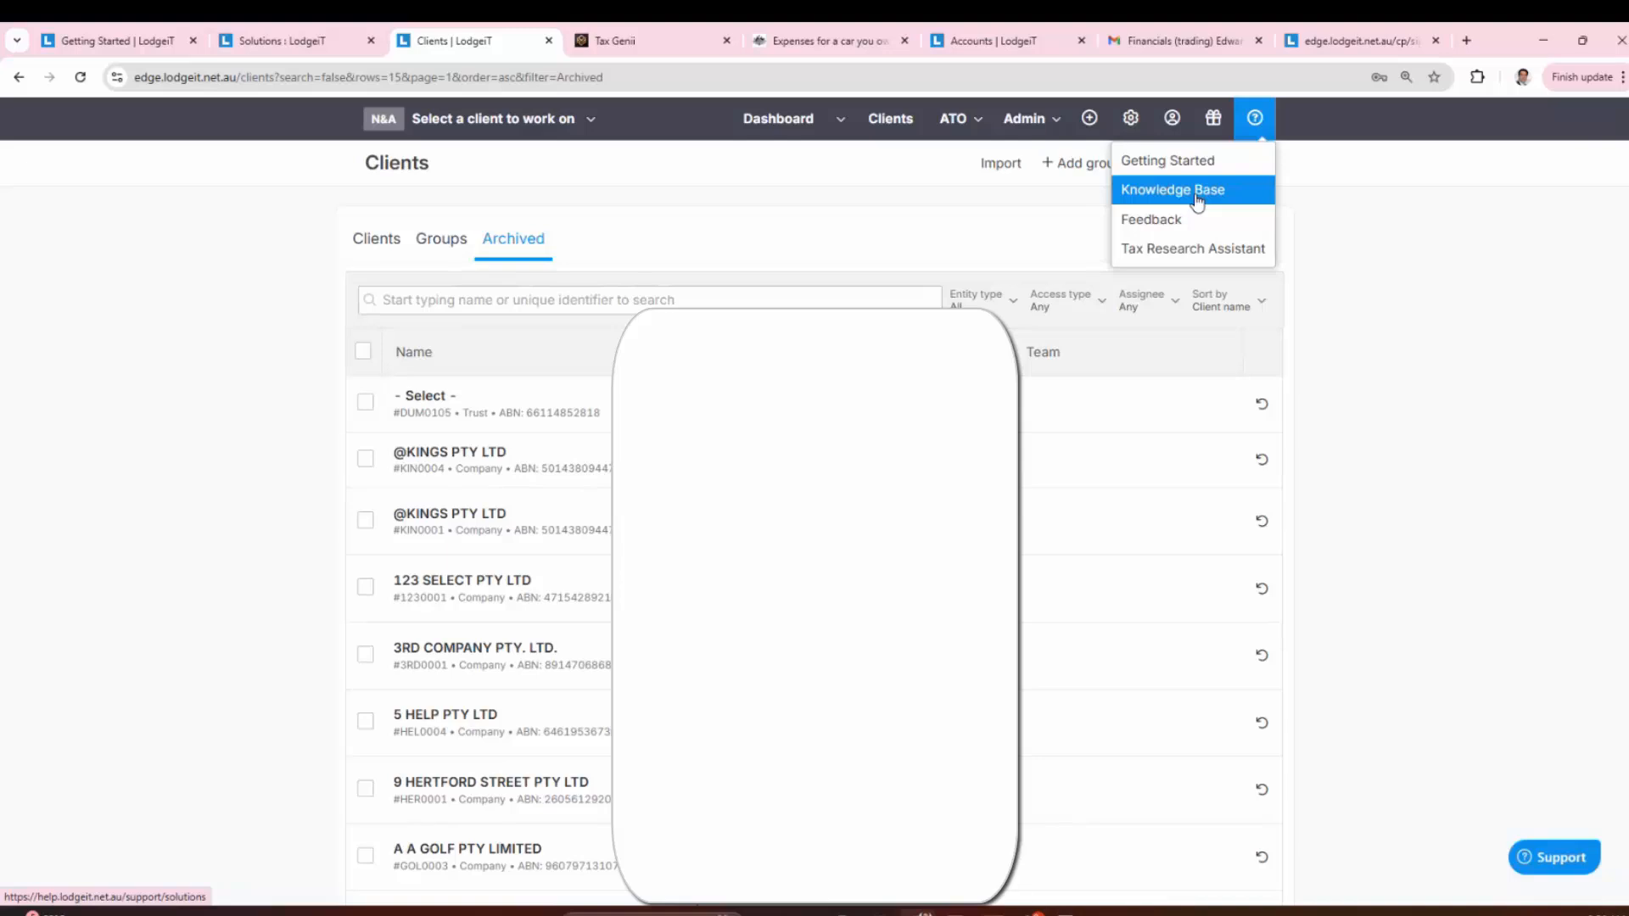
# Step: Open lodgeit.net.au in a new browser tab and view the website's resource and feature listings
pyautogui.click(1466, 40)
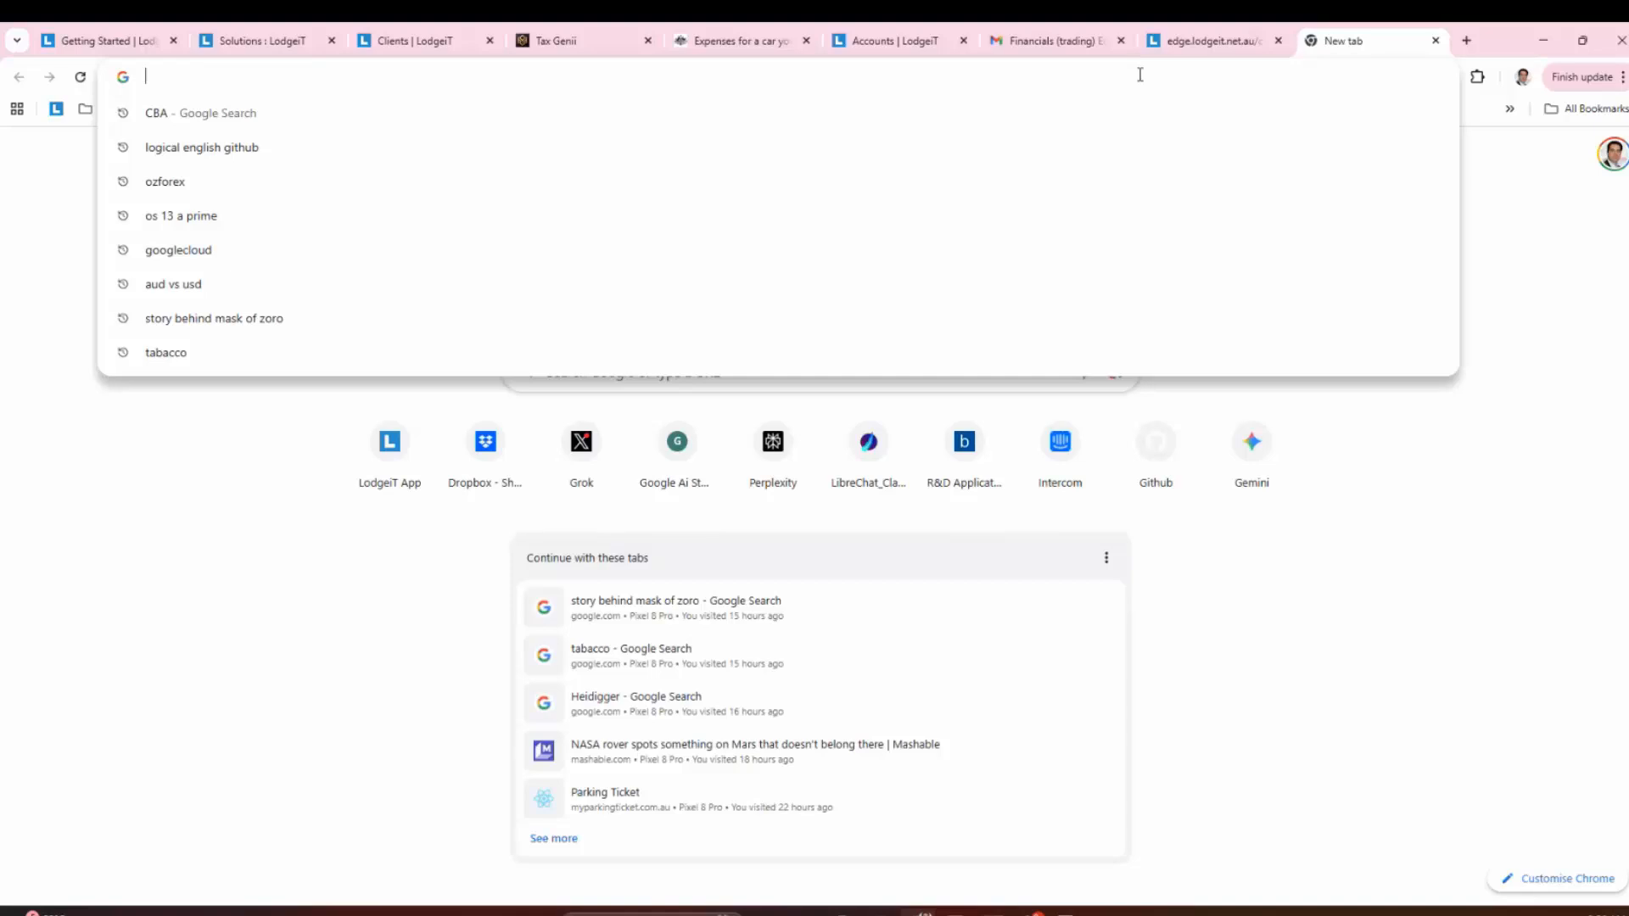
pyautogui.write('lodgeit.net.au')
pyautogui.press('Return')
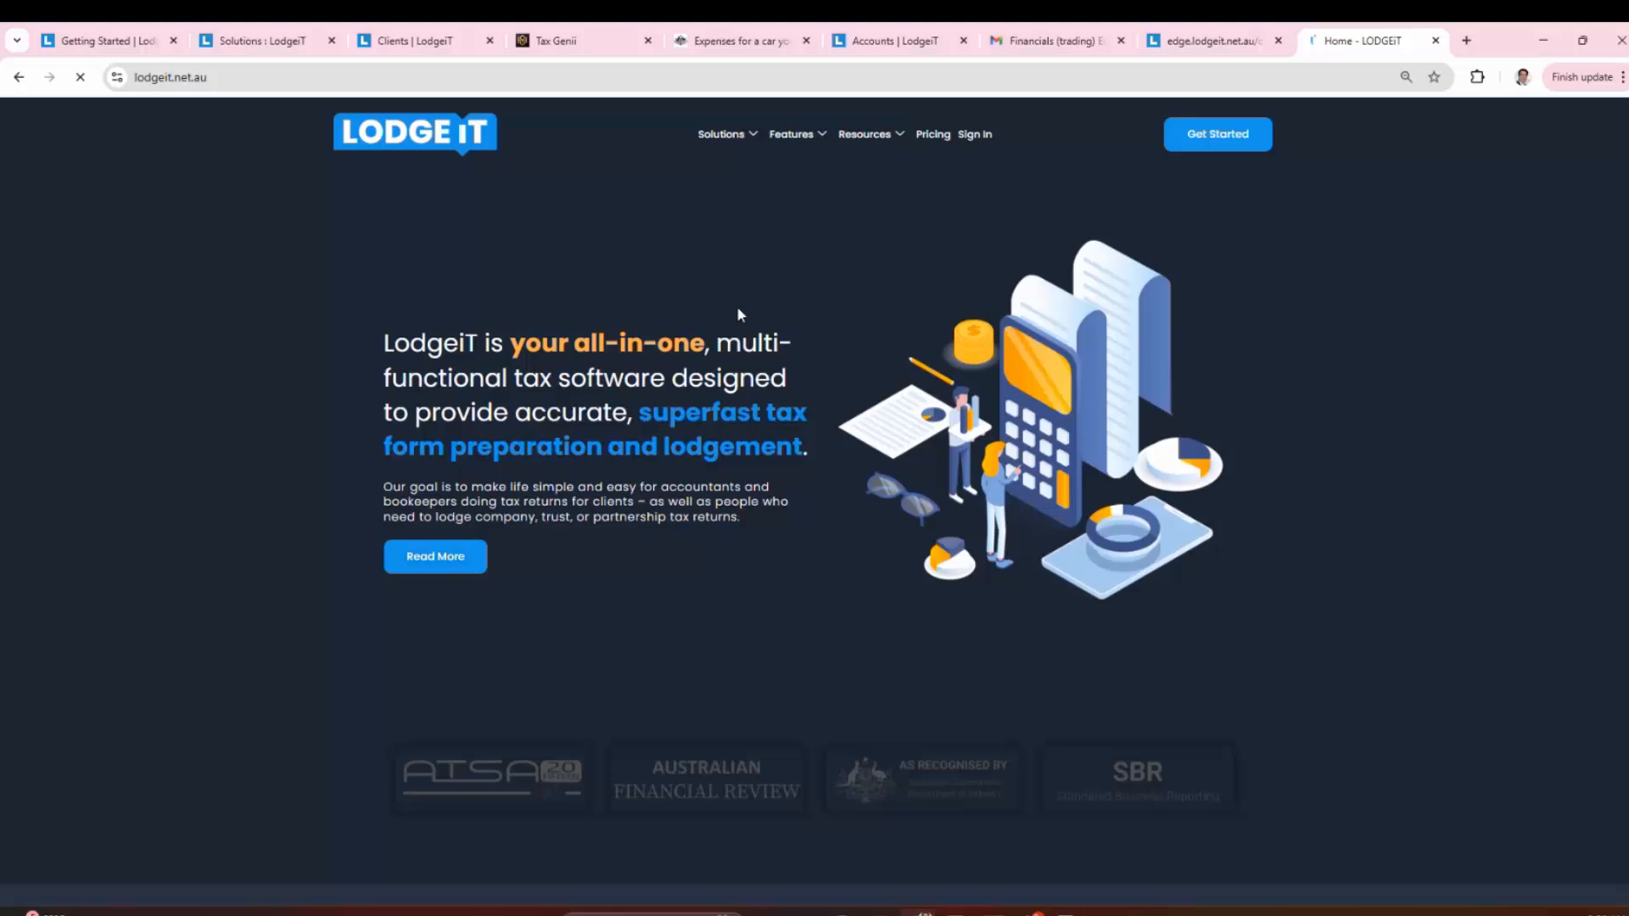
pyautogui.moveTo(874, 148)
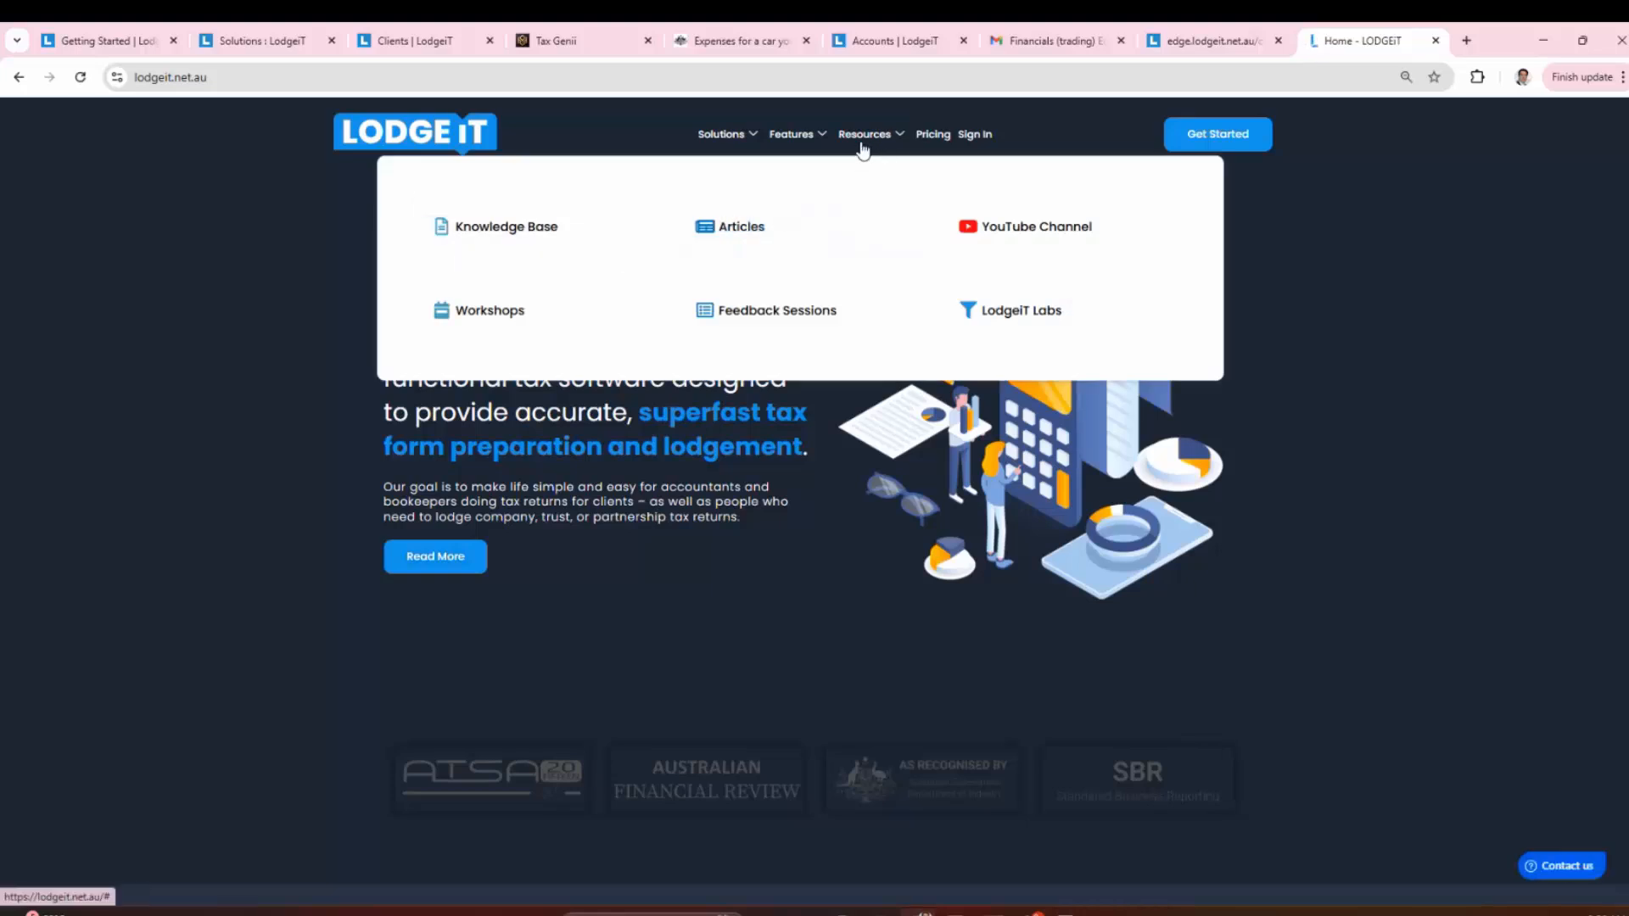
pyautogui.moveTo(782, 145)
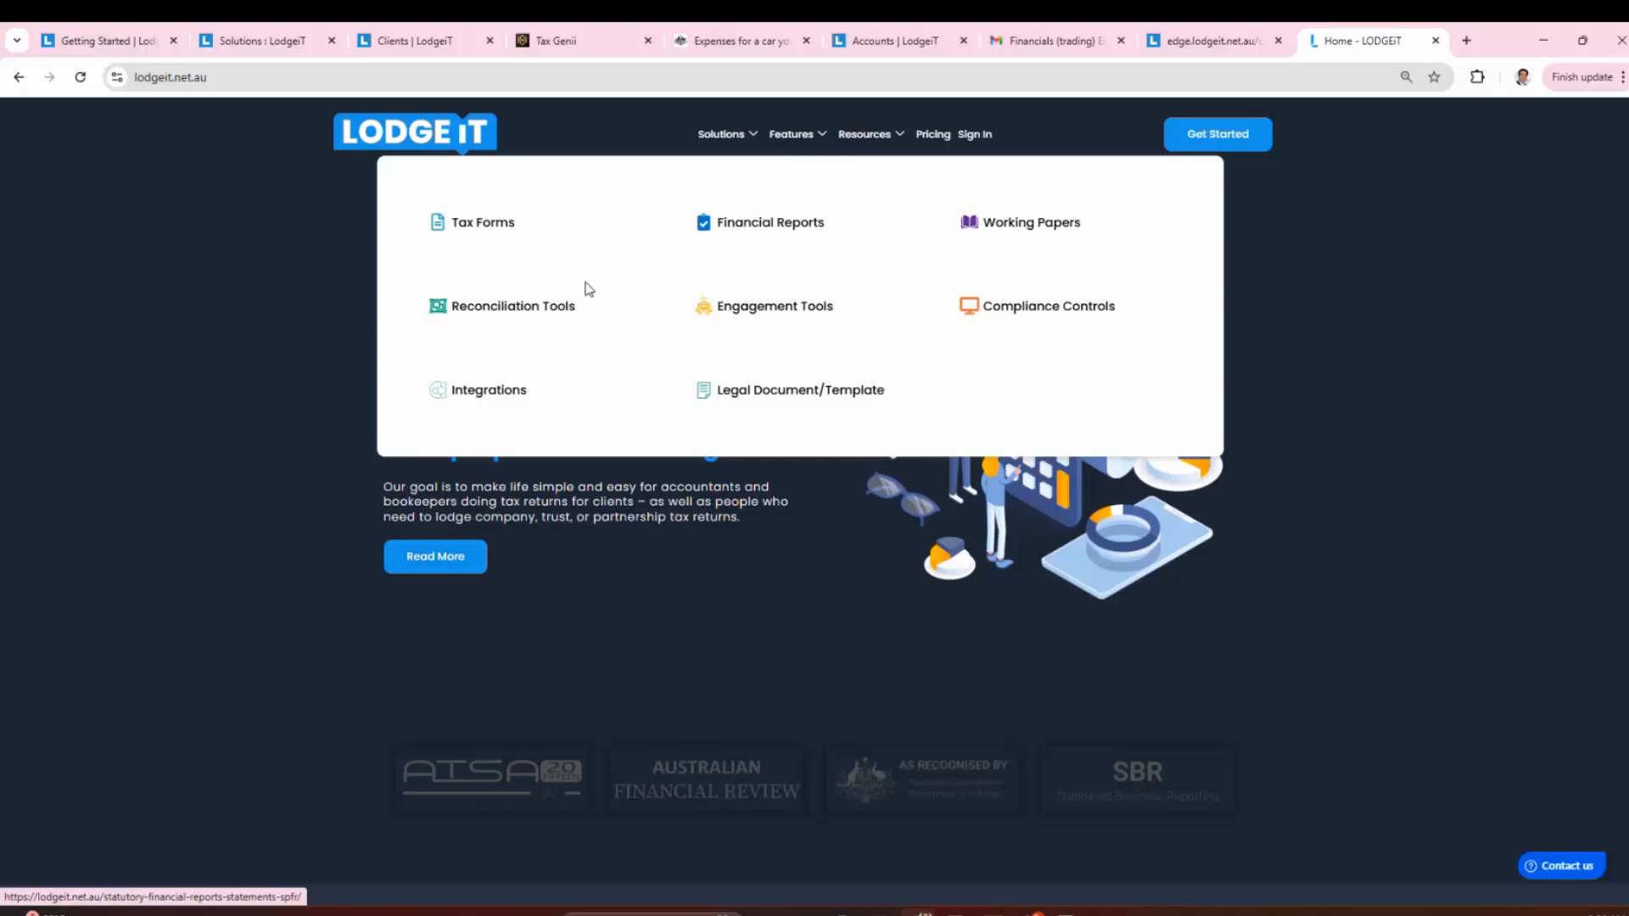
# Step: Read through the website's Reconciliation Tools feature page down to the Hire Purchase Calculators section, and select the page's web address
pyautogui.click(489, 320)
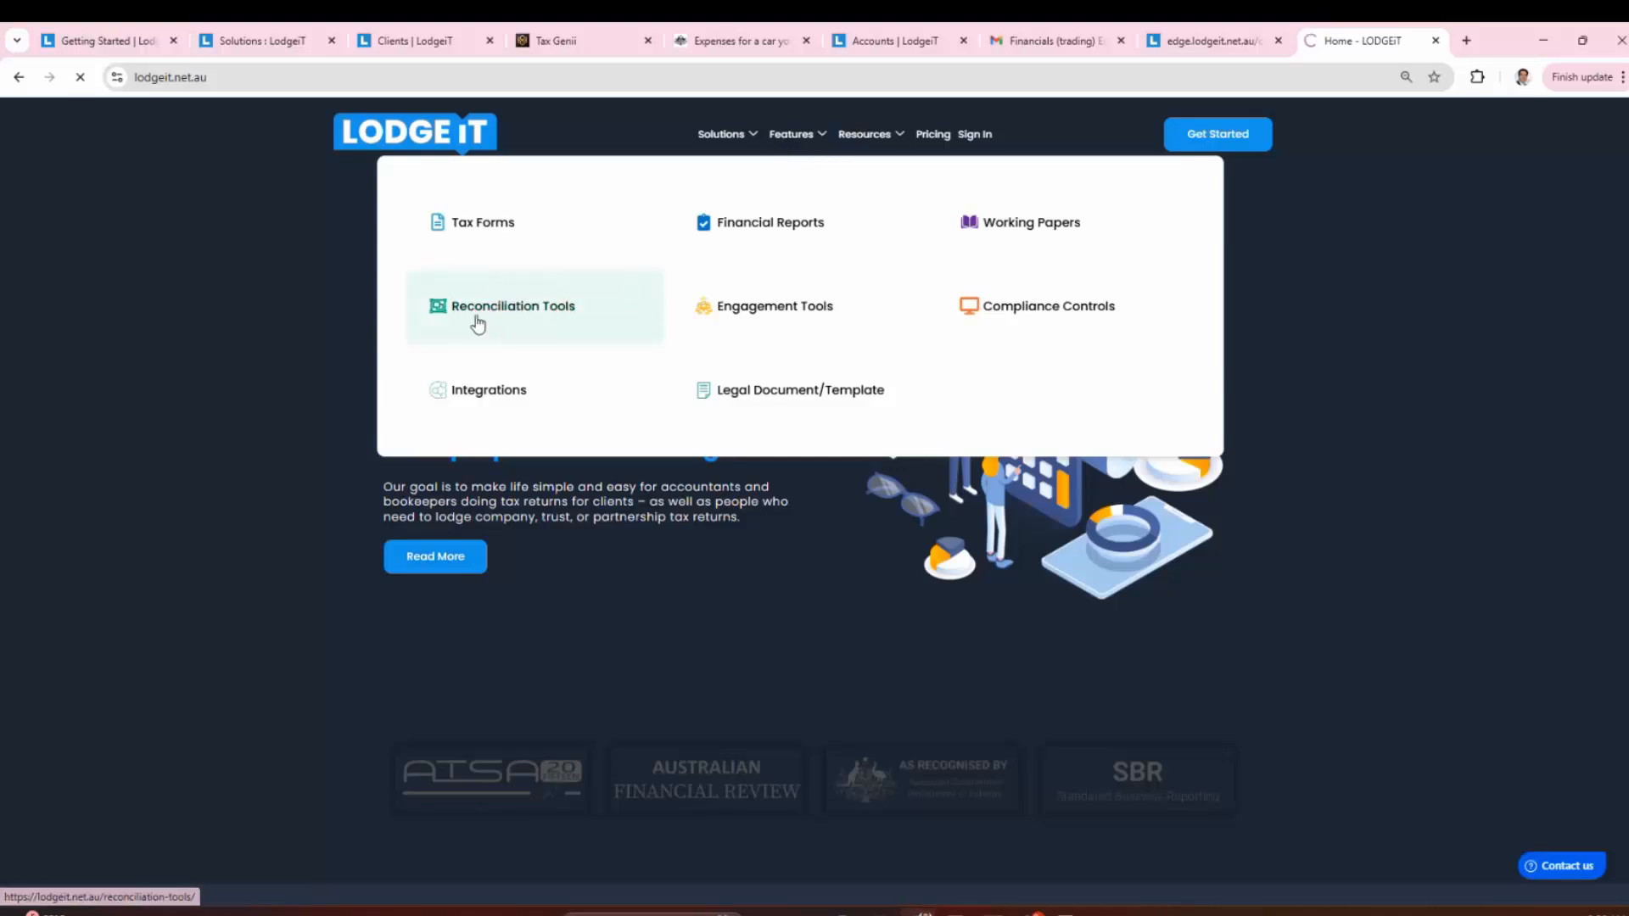
pyautogui.scroll(-8, 577, 574)
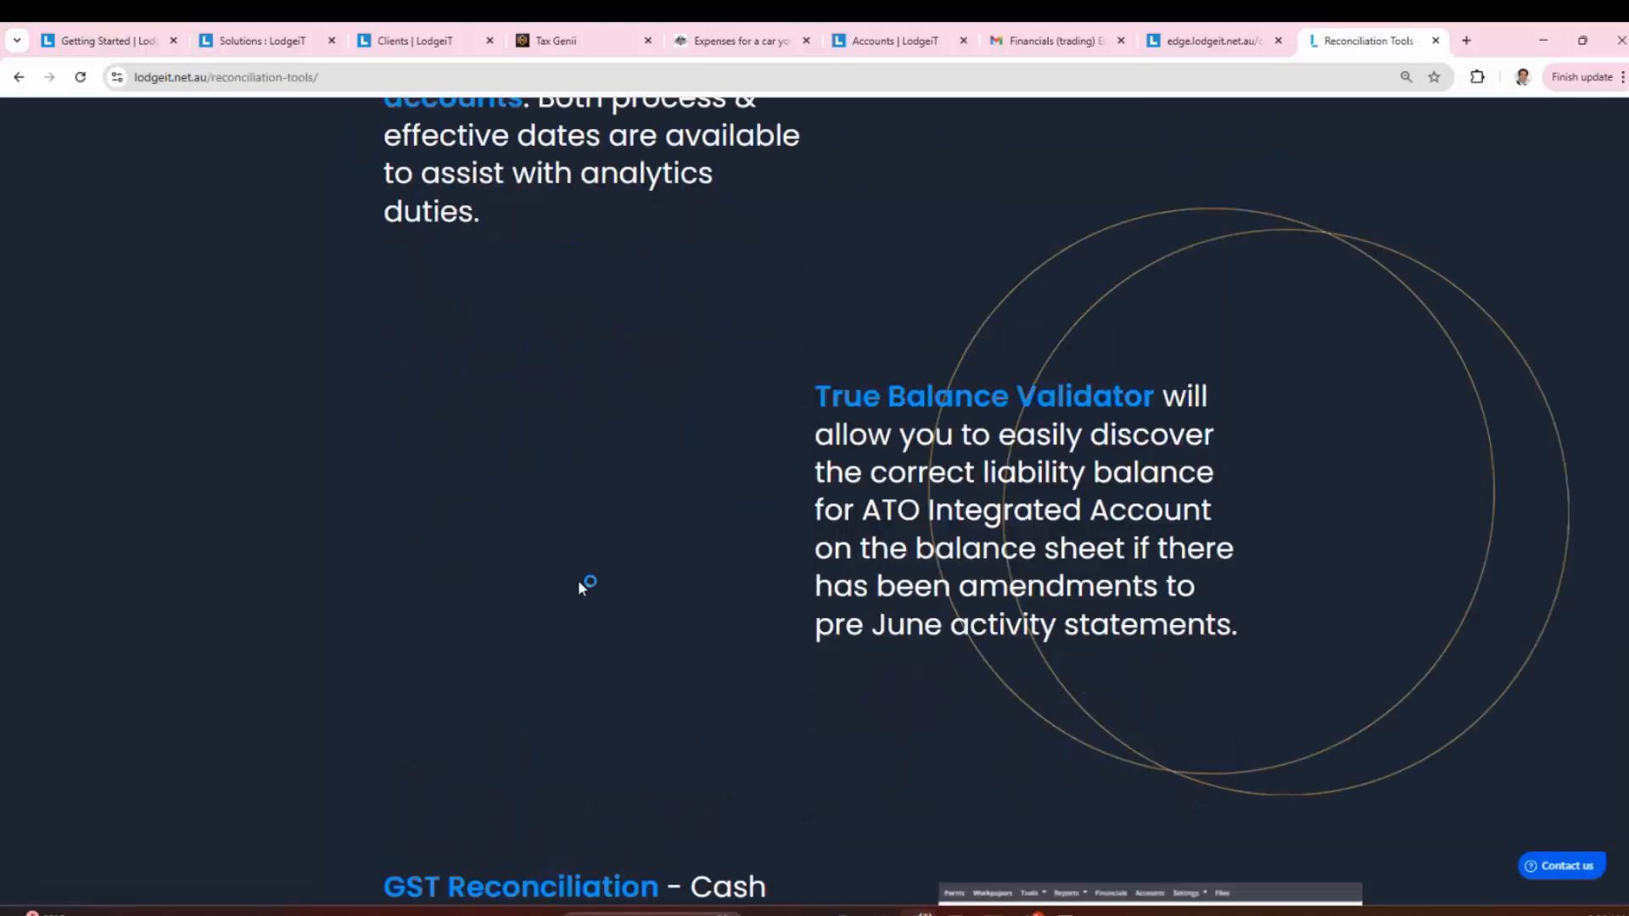
pyautogui.scroll(-3, 629, 466)
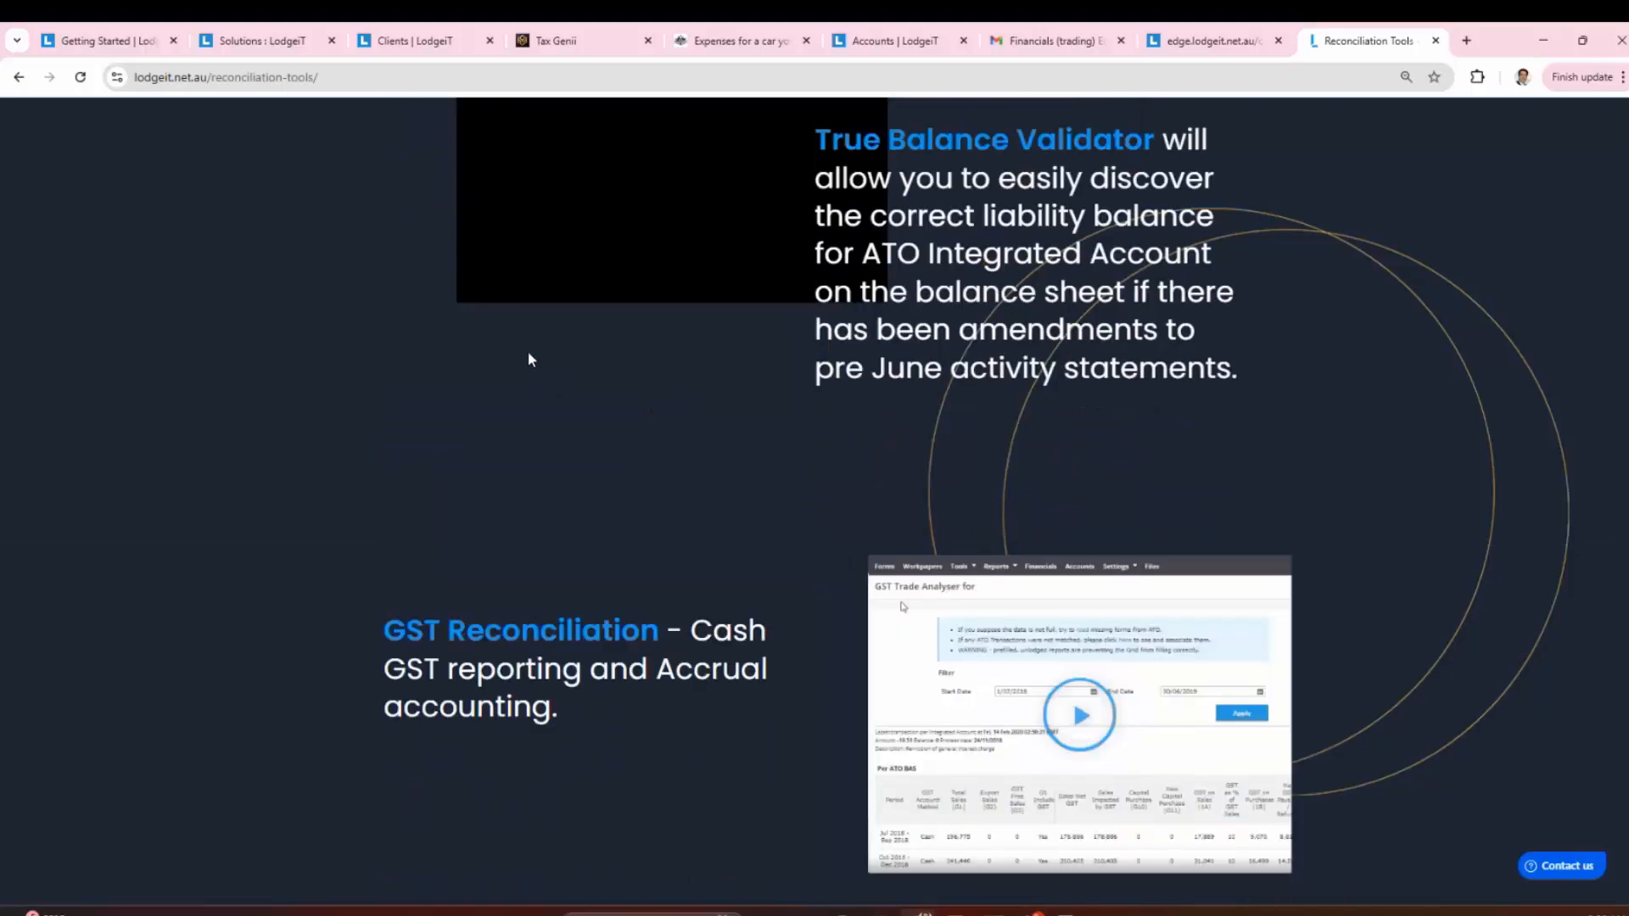
pyautogui.scroll(-4, 527, 382)
pyautogui.scroll(-4, 503, 659)
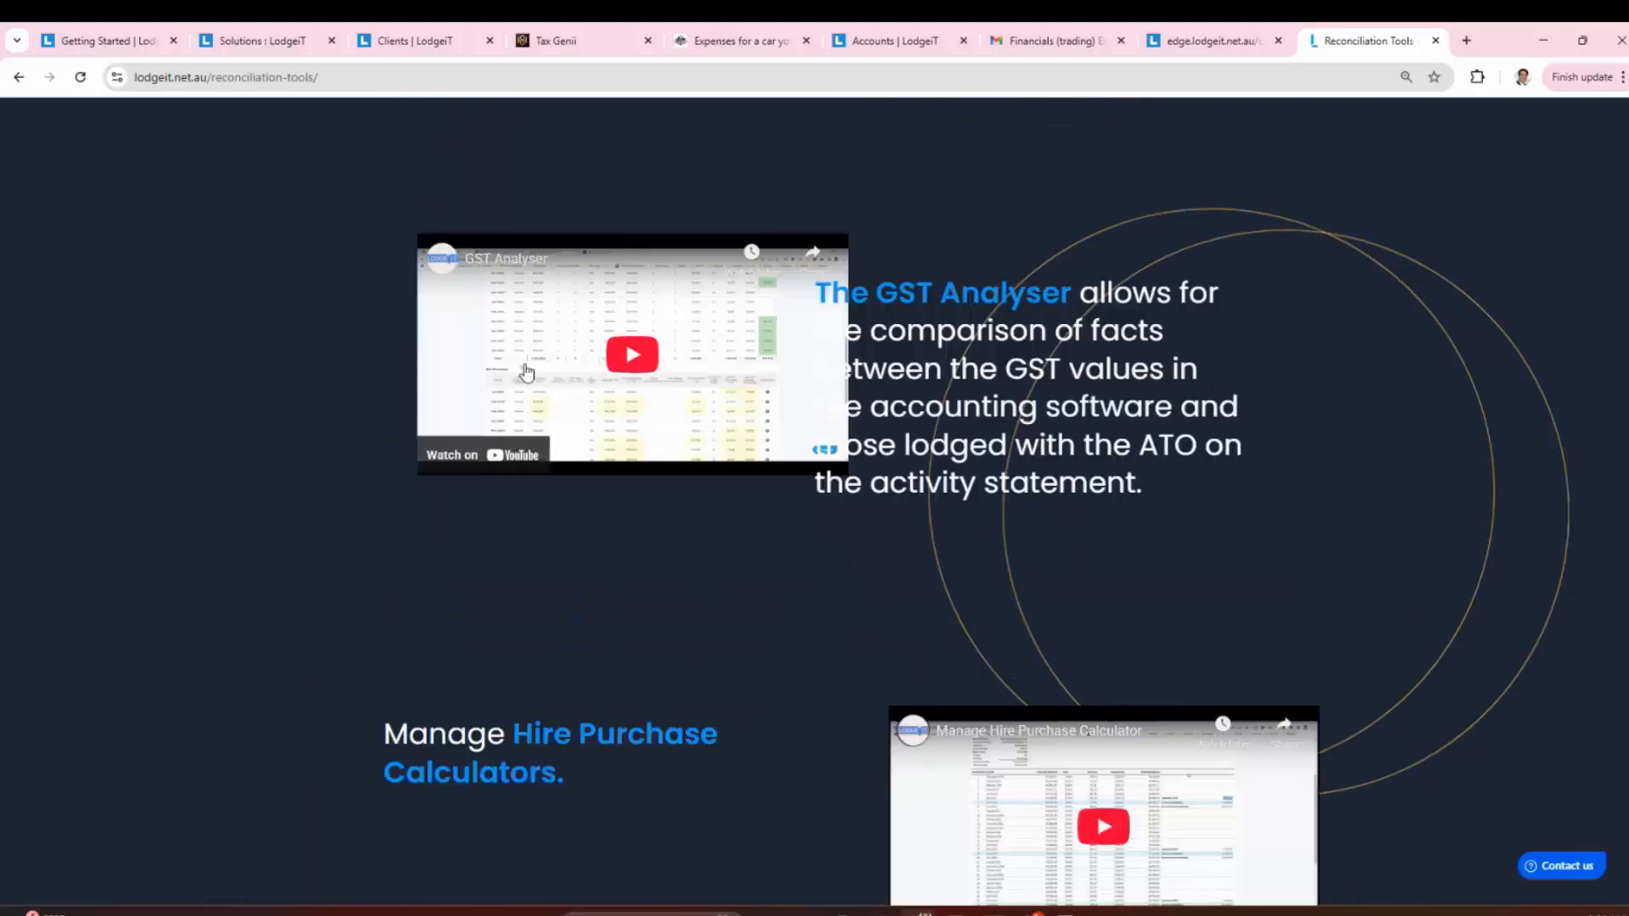
pyautogui.click(244, 88)
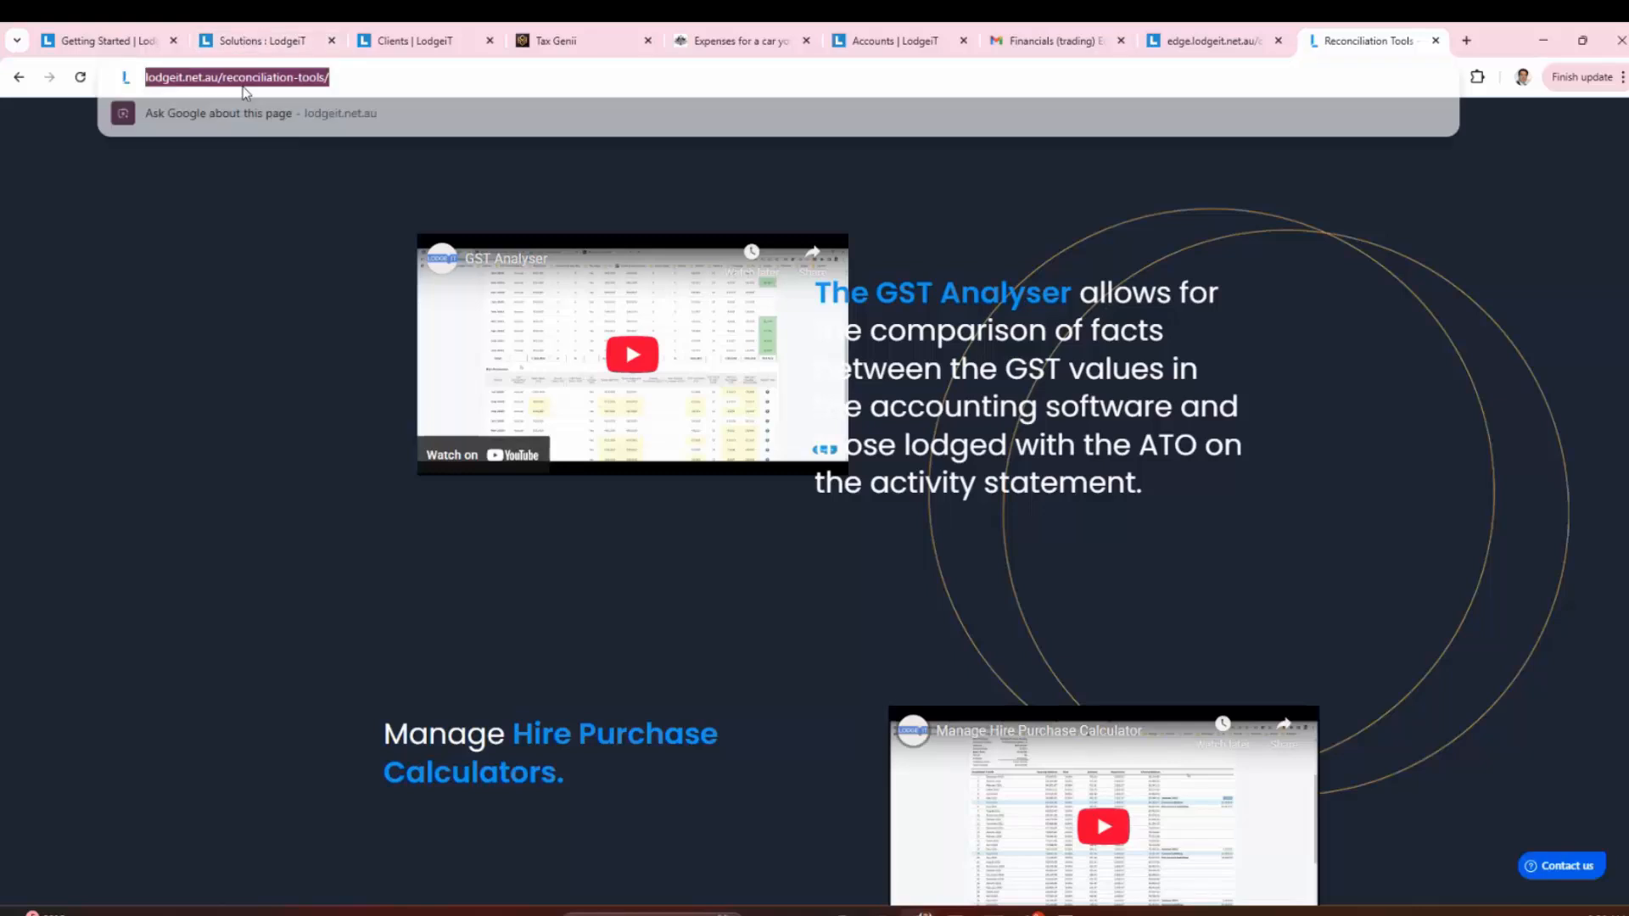